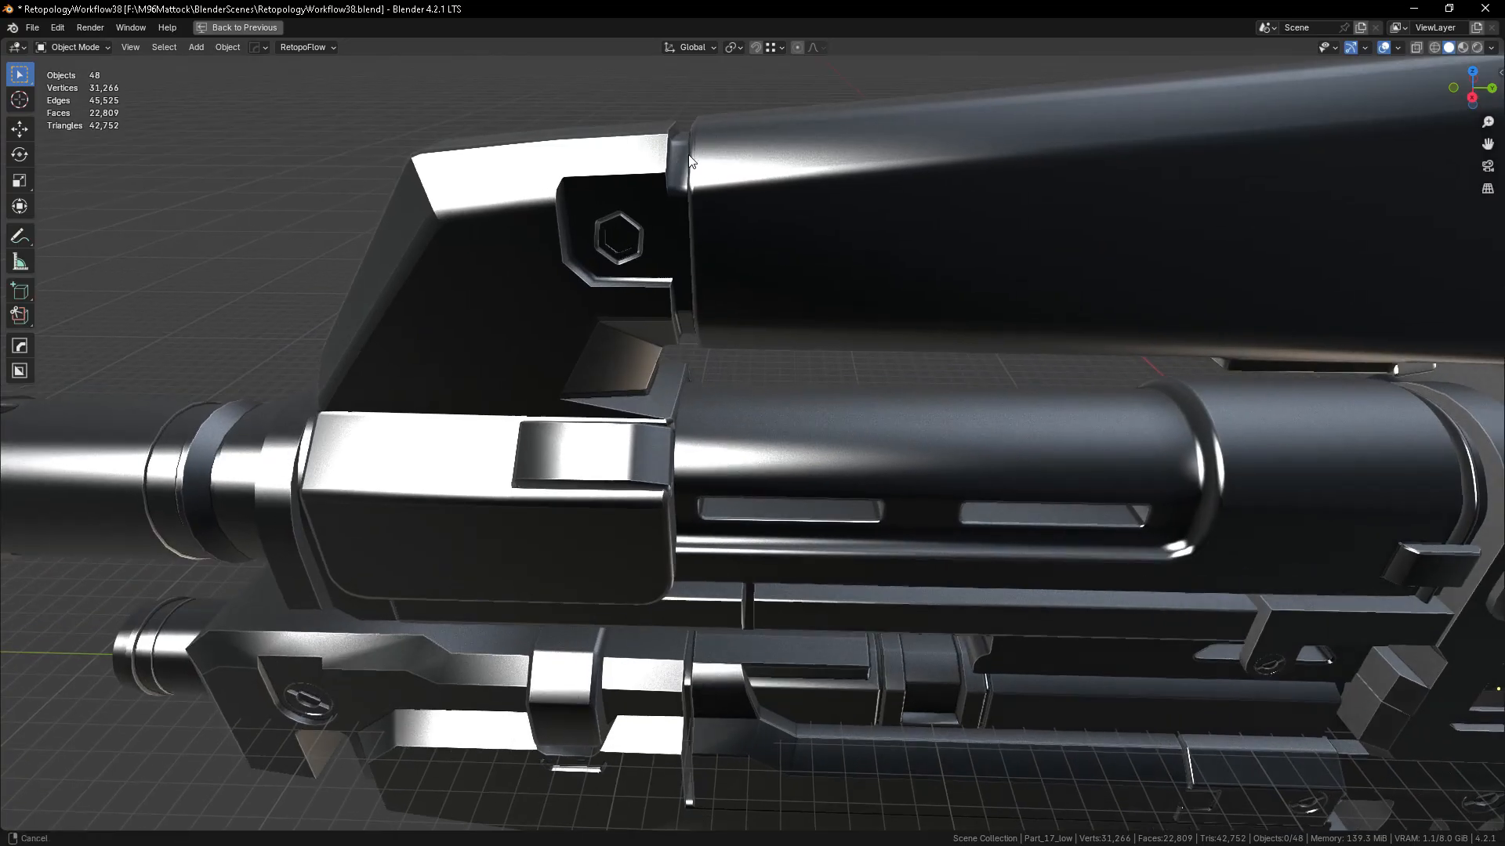
# - Open the front handle bracket's mesh for editing and hide the seam markings in the mesh overlays
pyautogui.keyDown('alt'); pyautogui.moveTo(704, 282); pyautogui.dragTo(672, 275); pyautogui.keyUp('alt')
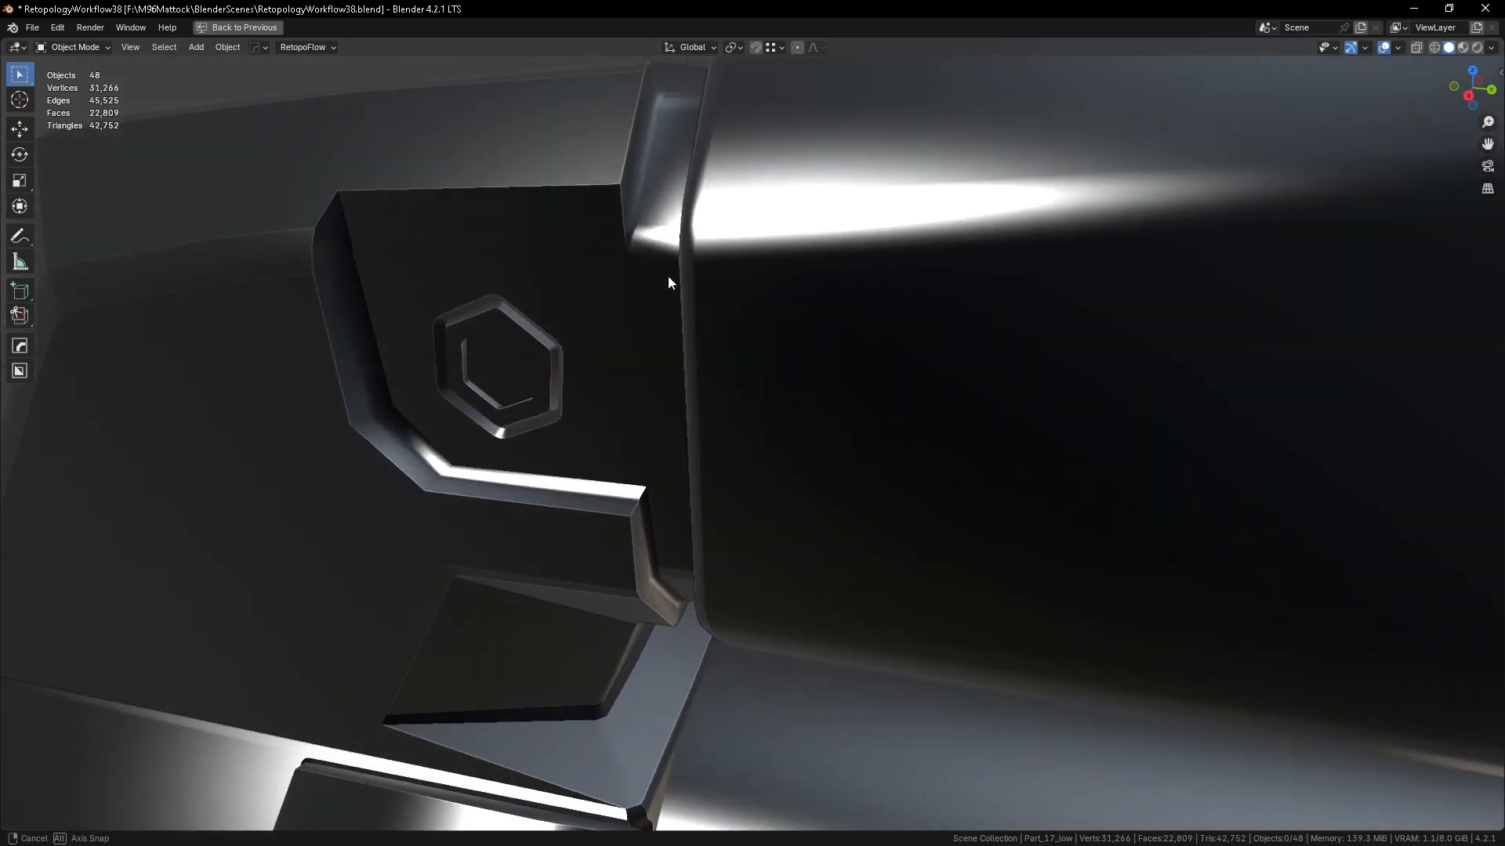
pyautogui.click(495, 232)
pyautogui.press('Tab')
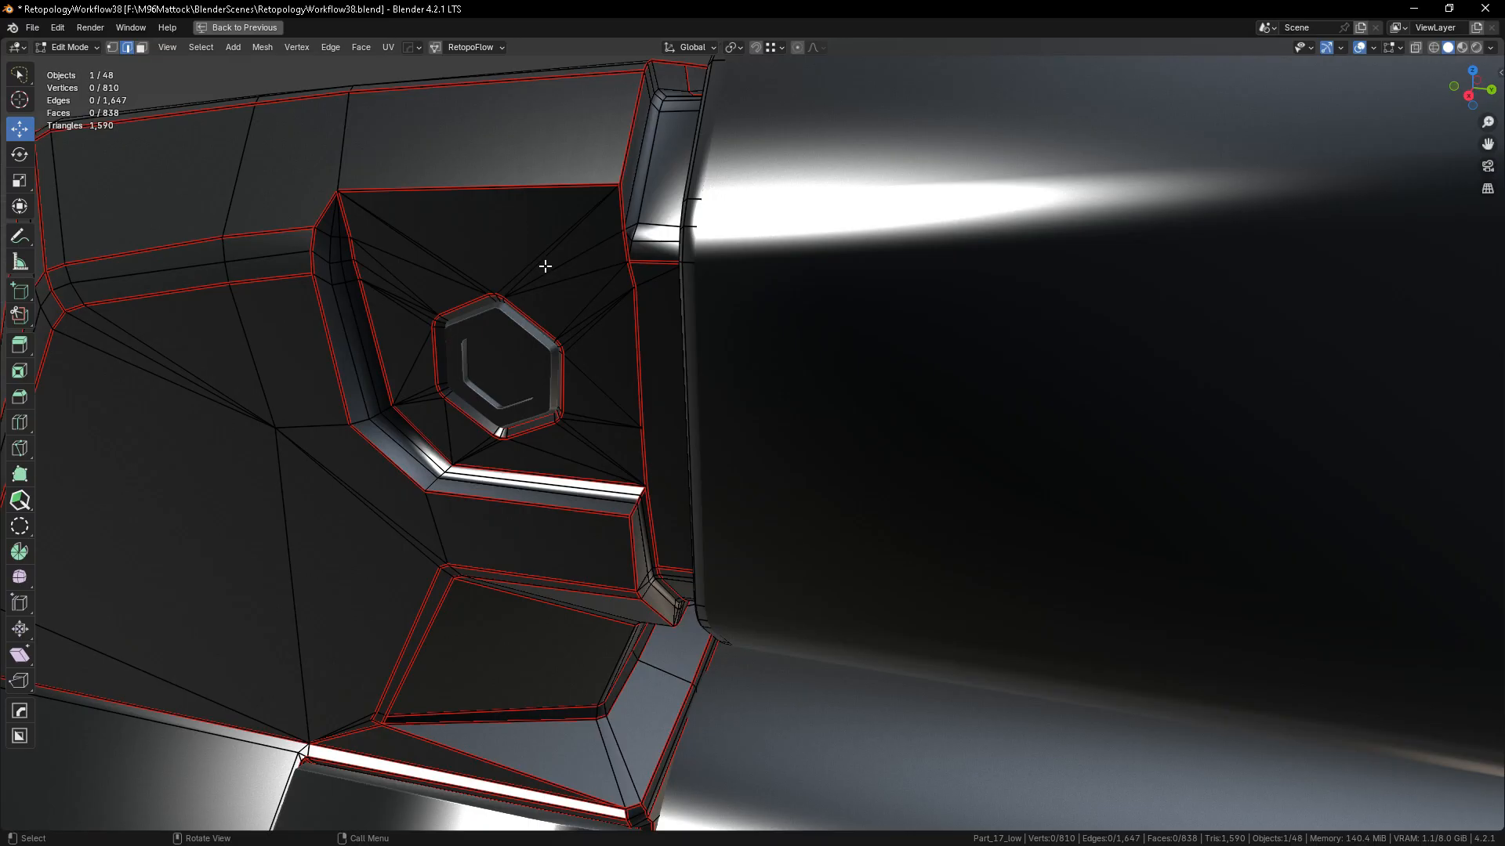
pyautogui.keyDown('alt'); pyautogui.moveTo(608, 289); pyautogui.dragTo(595, 292); pyautogui.keyUp('alt')
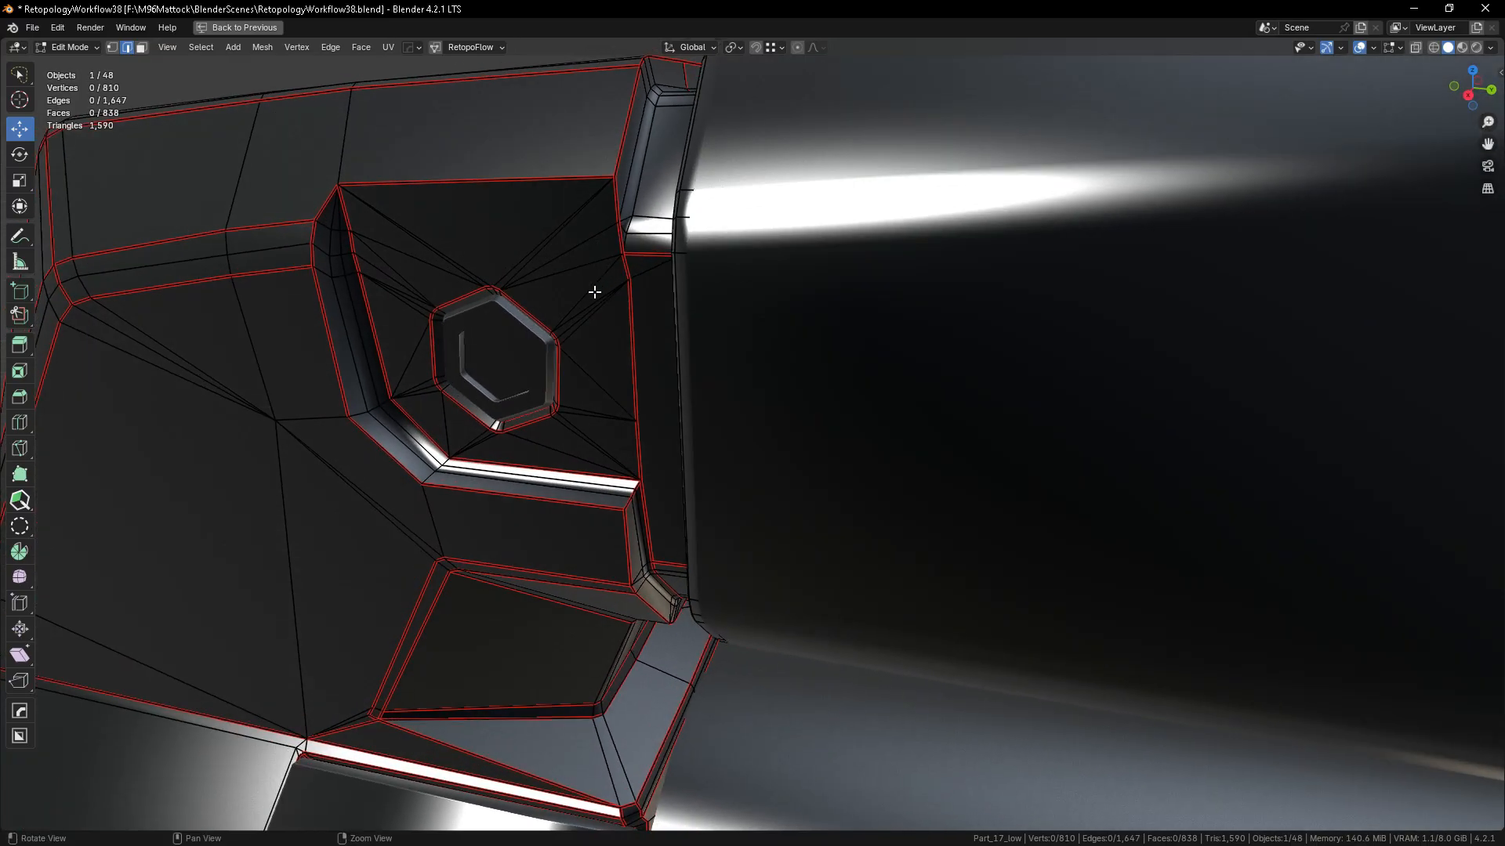
pyautogui.click(1400, 48)
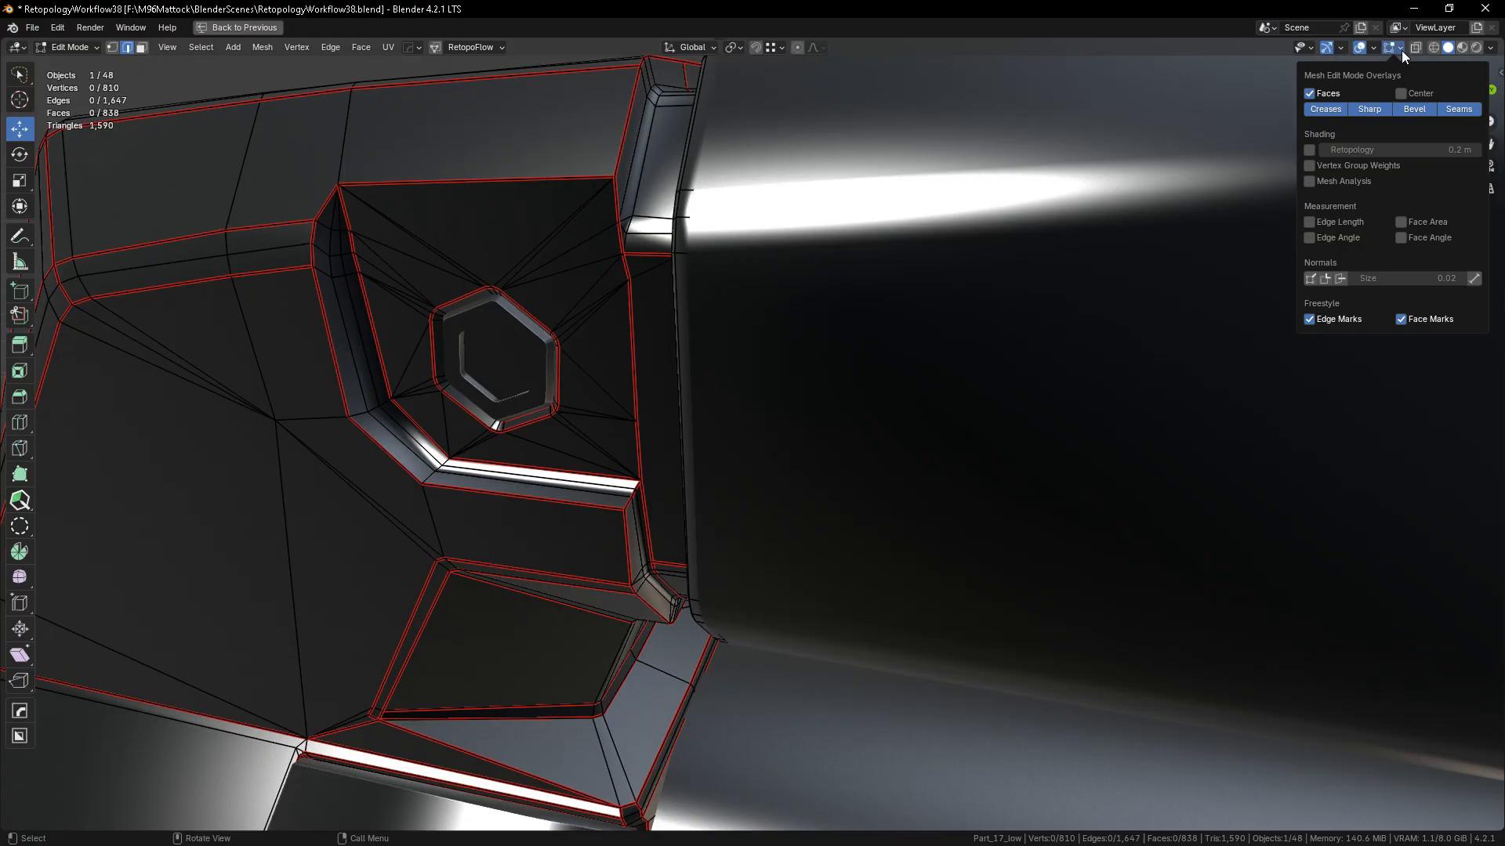
pyautogui.click(1457, 111)
# - Mark the unmarked vertical edge of the round screw's recess on the bracket's opposite side as sharp
pyautogui.moveTo(595, 296)
pyautogui.keyDown('alt'); pyautogui.mouseDown()
pyautogui.moveTo(578, 265)
pyautogui.moveTo(594, 273)
pyautogui.mouseUp(); pyautogui.keyUp('alt')
pyautogui.moveTo(594, 273); pyautogui.dragTo(343, 302, button='middle')
pyautogui.scroll(-2, 746, 361)
pyautogui.scroll(3, 771, 312)
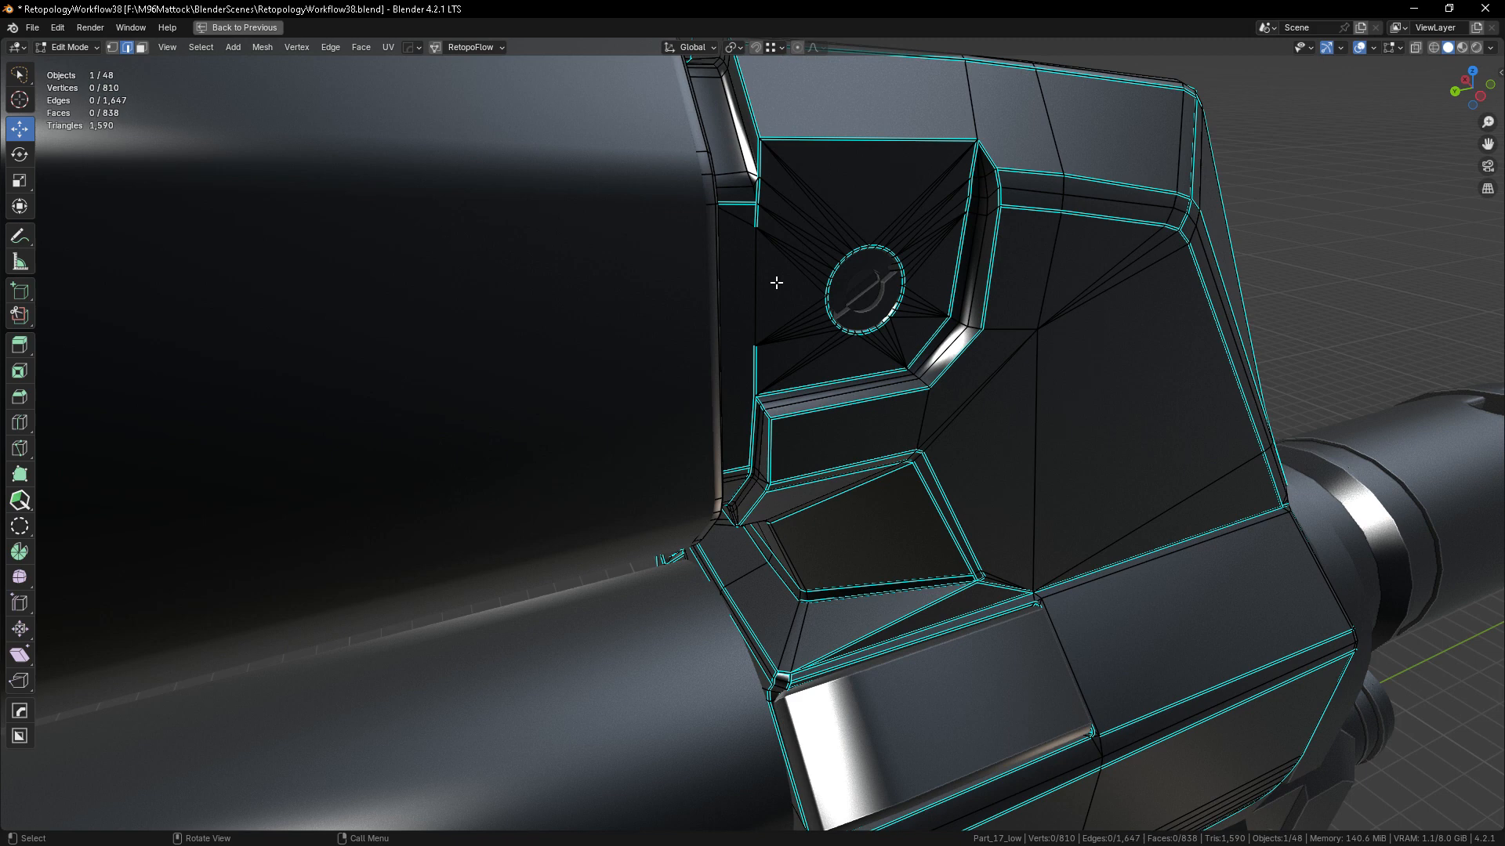
pyautogui.moveTo(783, 295)
pyautogui.mouseDown(button='middle')
pyautogui.moveTo(759, 269)
pyautogui.moveTo(795, 307)
pyautogui.mouseUp(button='middle')
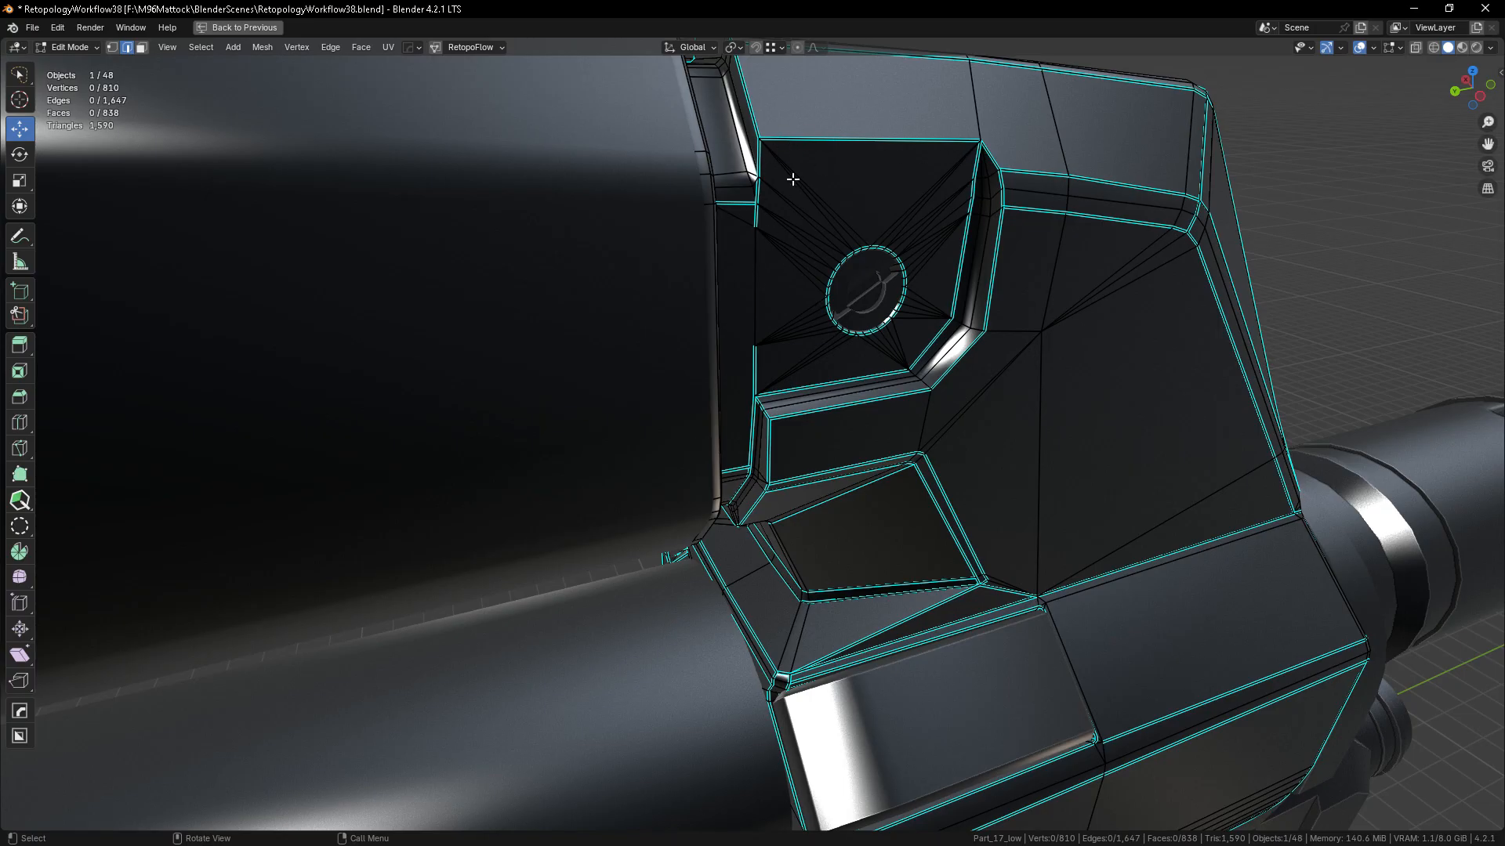
pyautogui.click(758, 275)
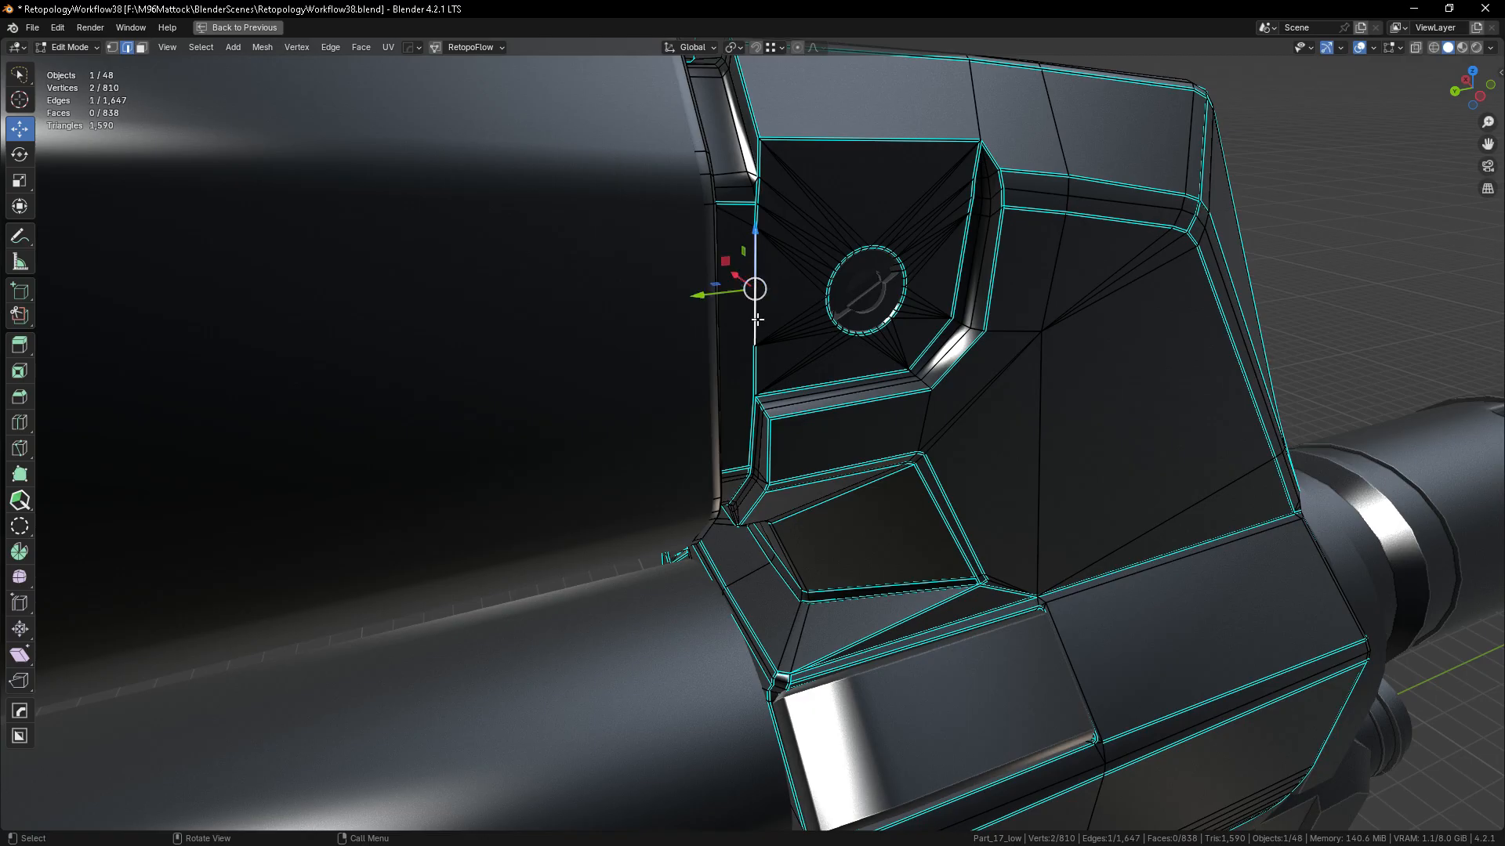
pyautogui.rightClick(785, 289)
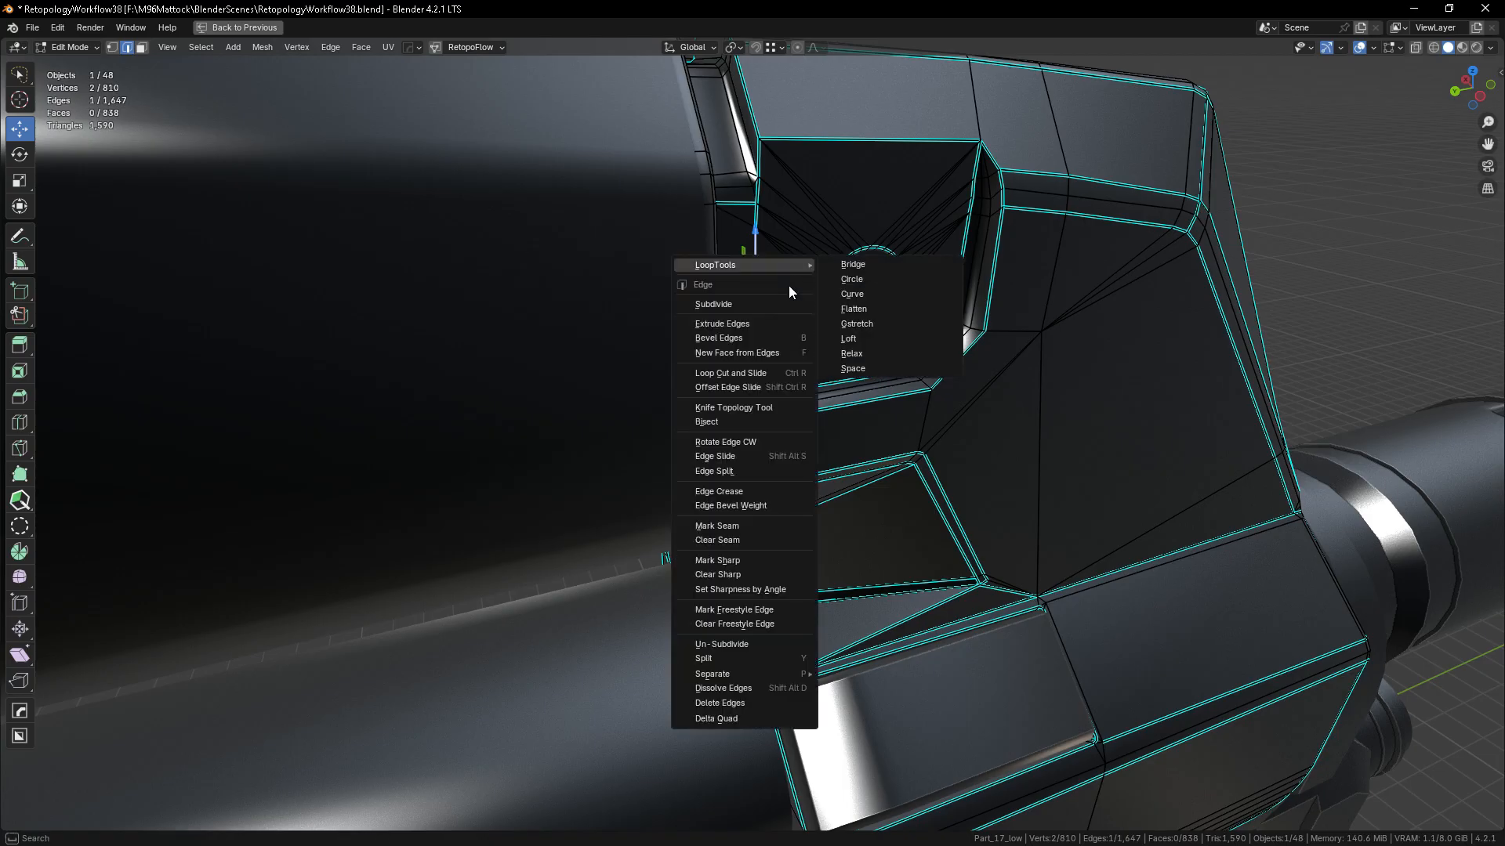
pyautogui.click(738, 559)
pyautogui.click(1298, 148)
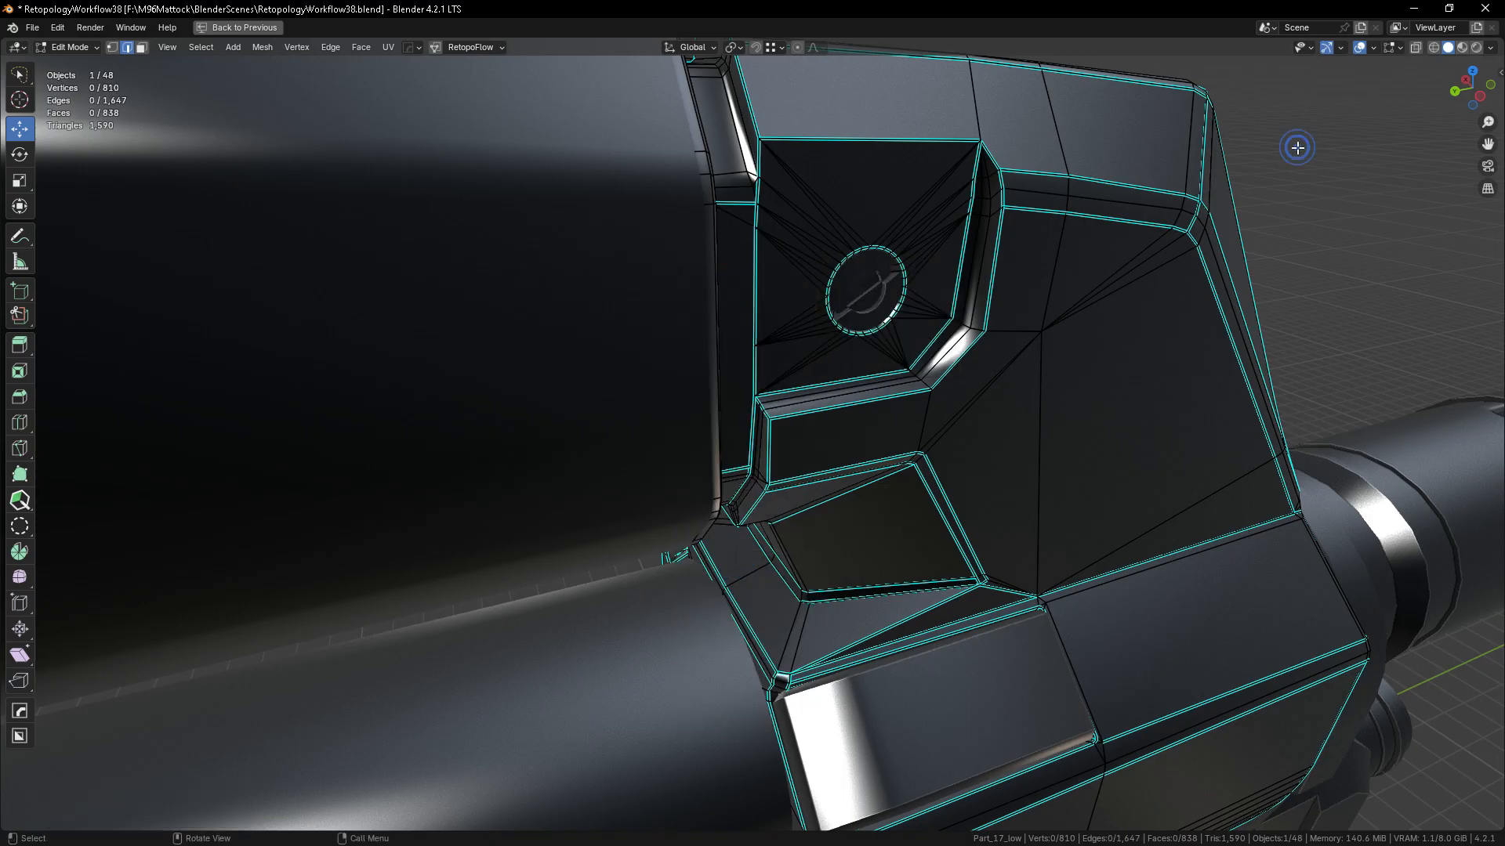
# - Mark the three edges meeting at the screw recess's upper corner nearest the handle as sharp
pyautogui.click(785, 138)
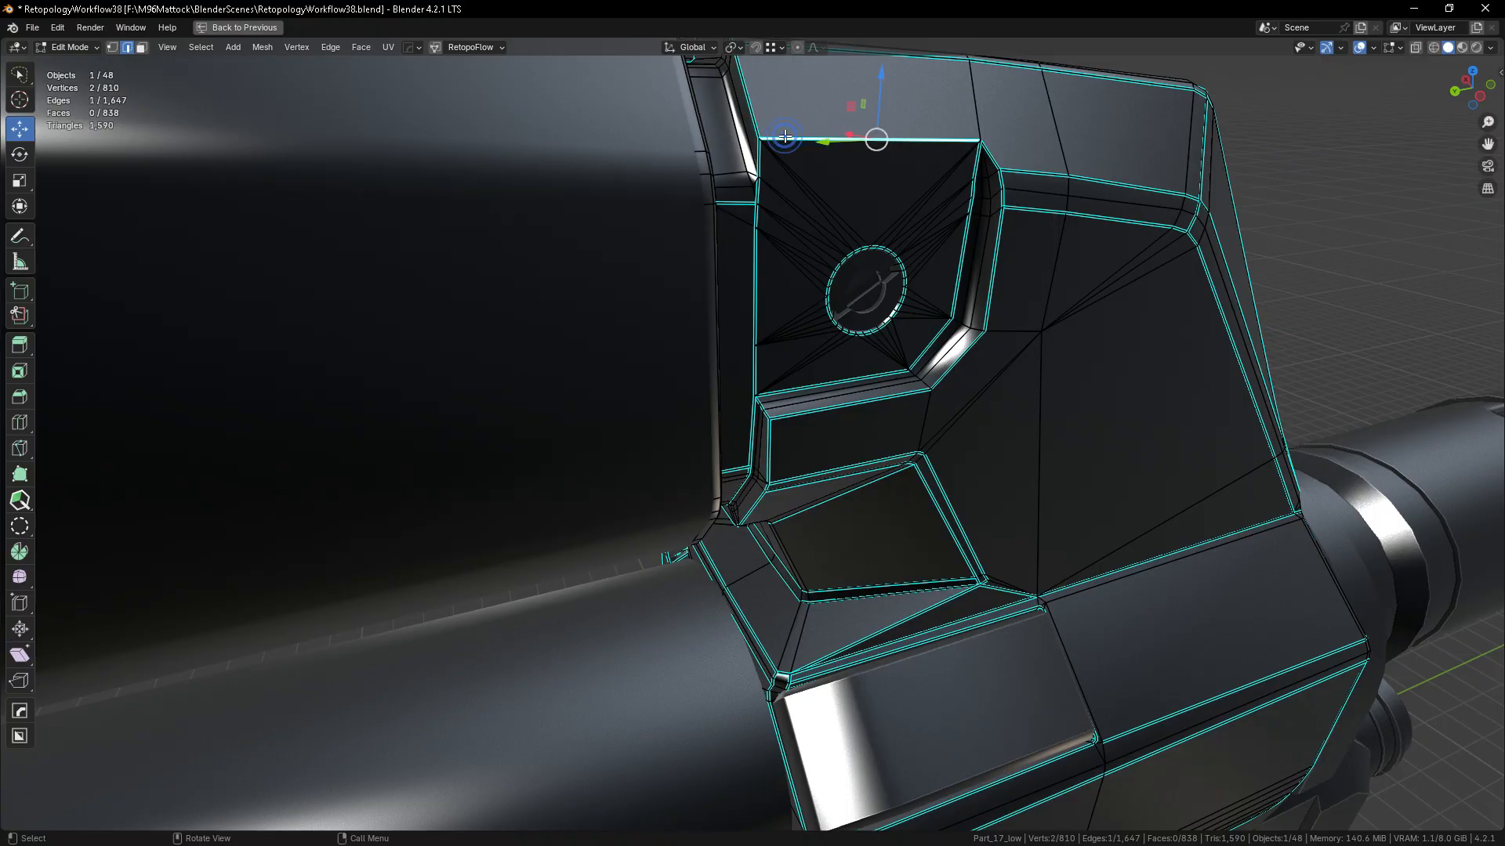
pyautogui.keyDown('shift'); pyautogui.click(745, 112); pyautogui.keyUp('shift')
pyautogui.keyDown('shift'); pyautogui.click(759, 150); pyautogui.keyUp('shift')
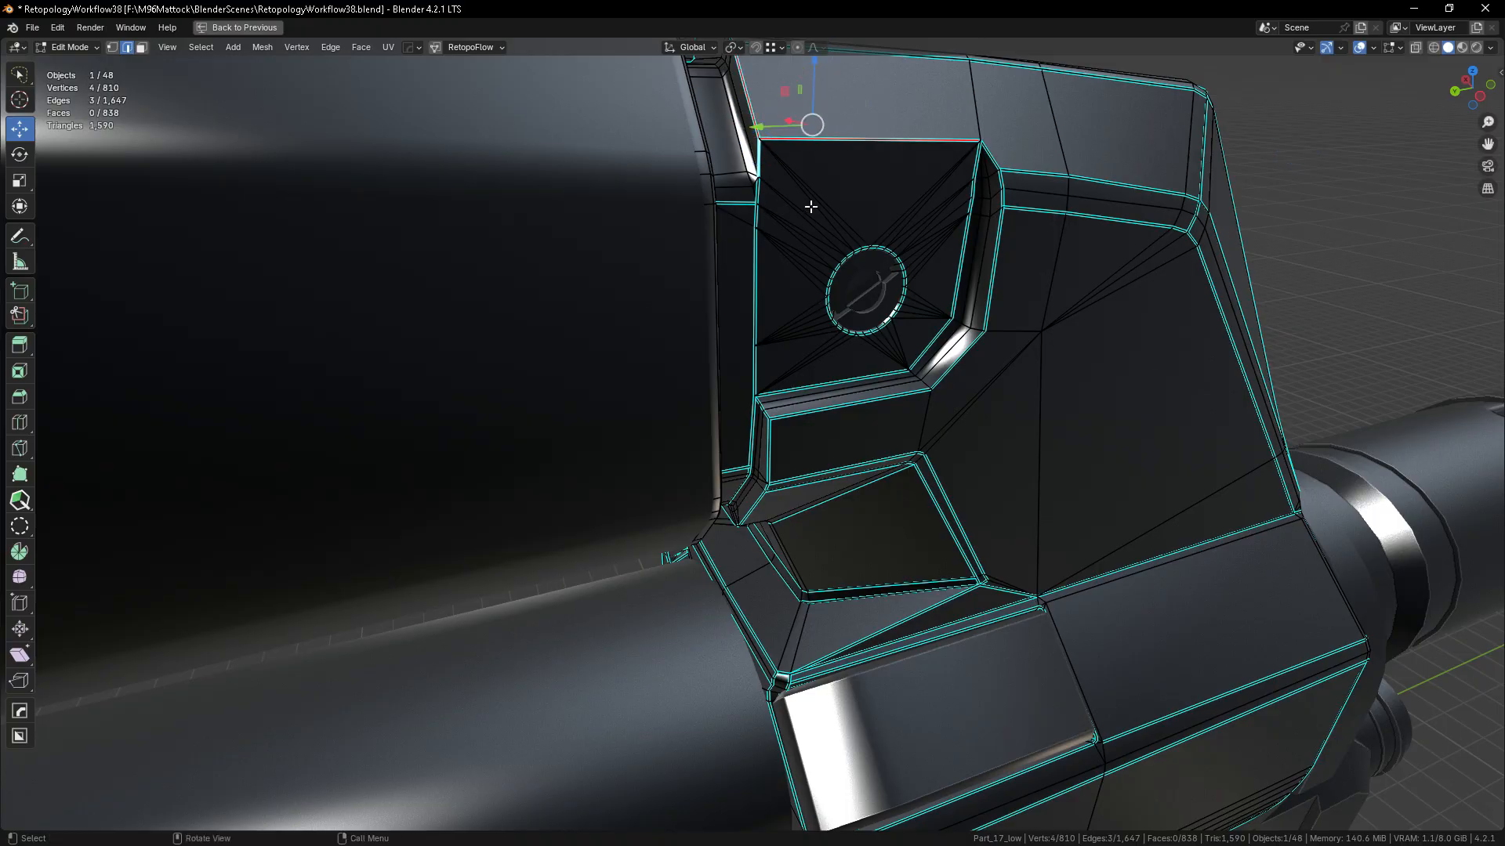
pyautogui.hotkey('ctrl', 'e')
pyautogui.click(774, 360)
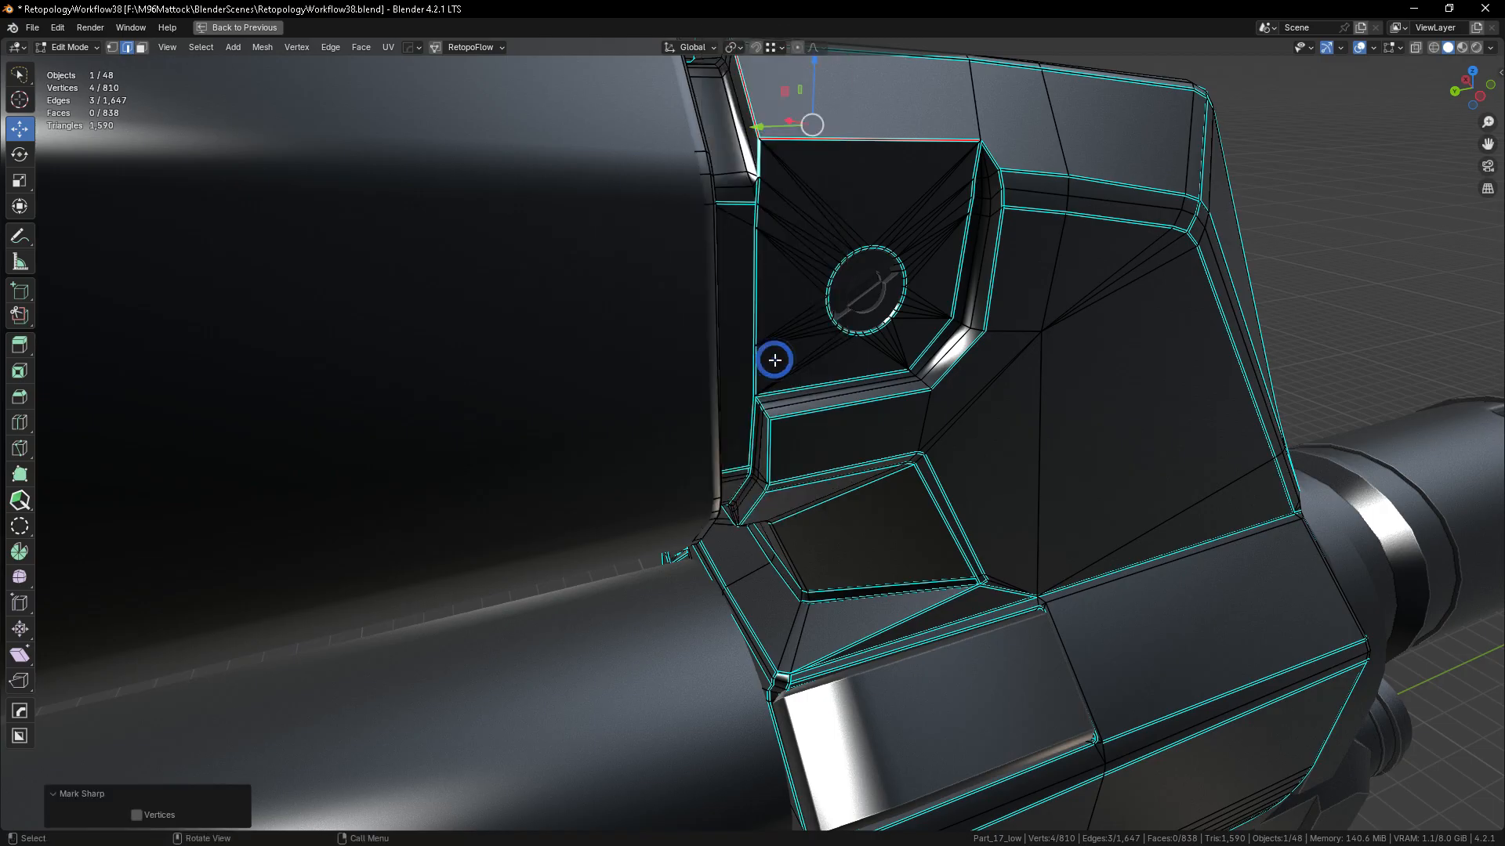
pyautogui.click(1328, 213)
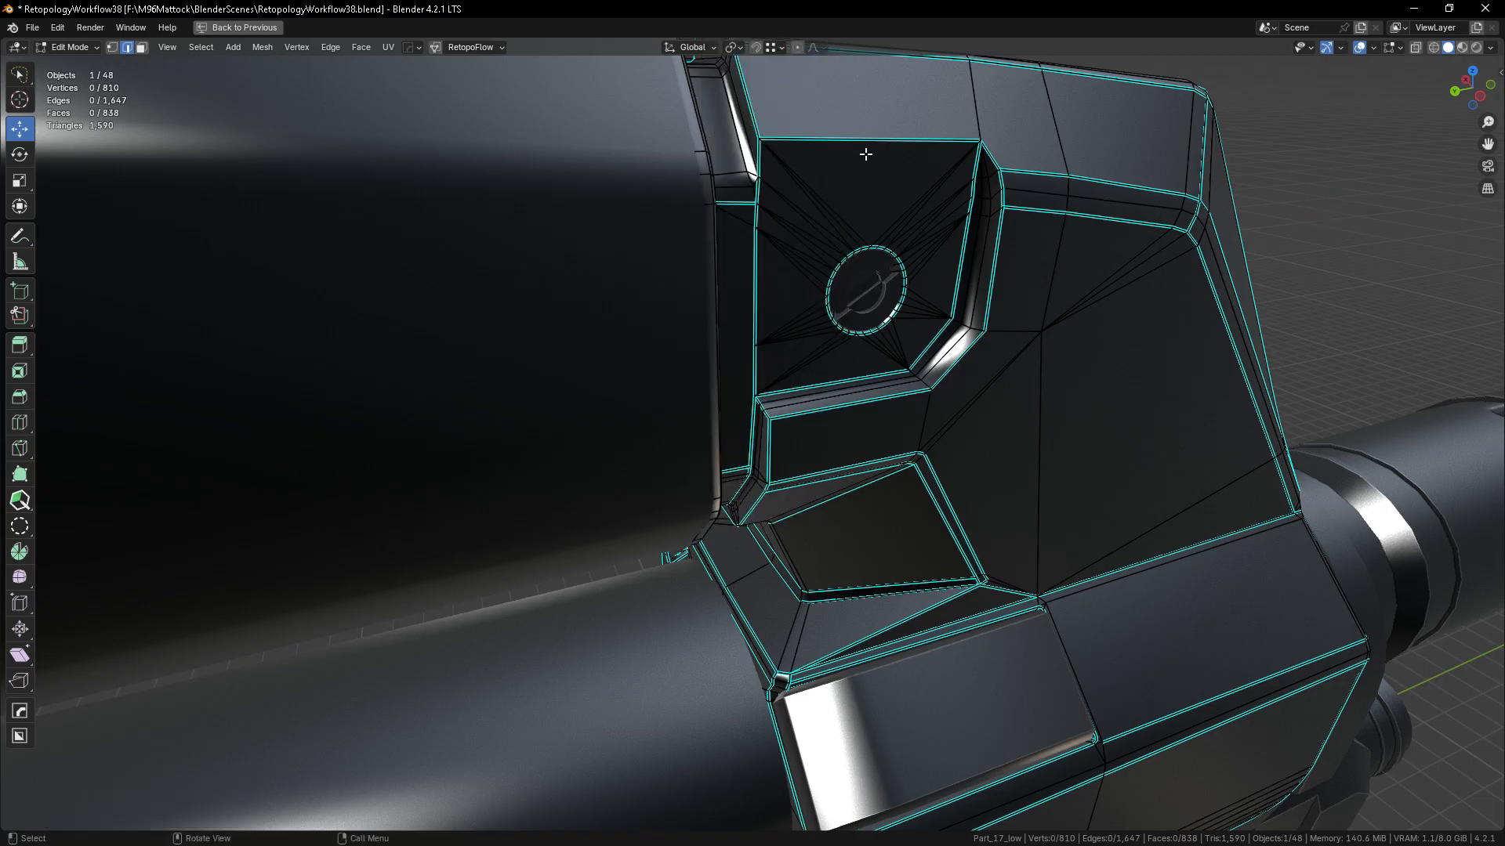
# - Show the seam markings again and mark the screw recess's vertical and upper edges plus the adjoining corner edge as seams
pyautogui.click(1398, 49)
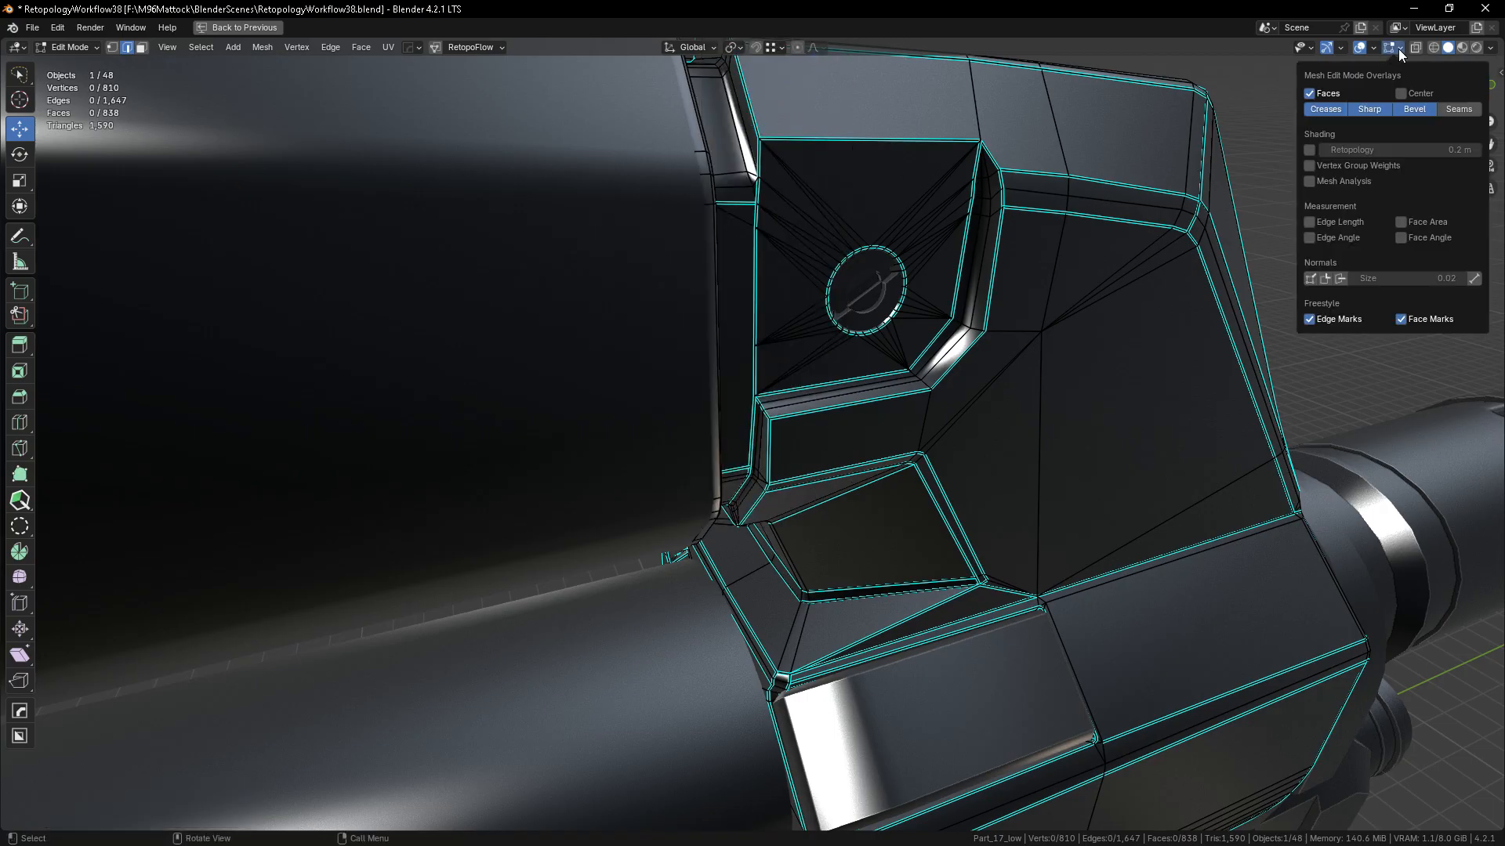
pyautogui.click(1456, 109)
pyautogui.click(754, 260)
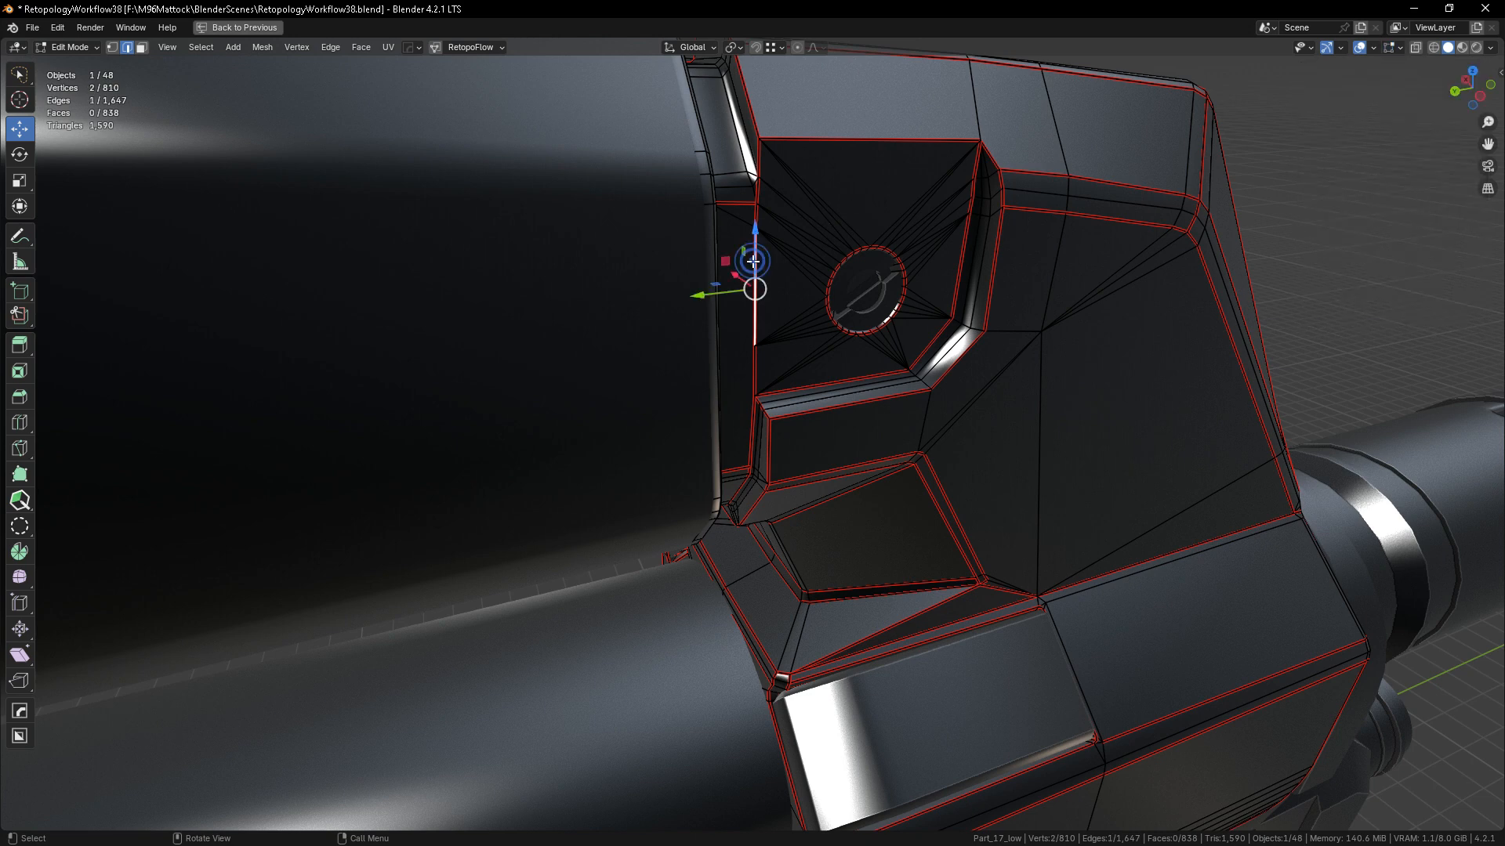
pyautogui.keyDown('ctrl'); pyautogui.click(786, 134); pyautogui.keyUp('ctrl')
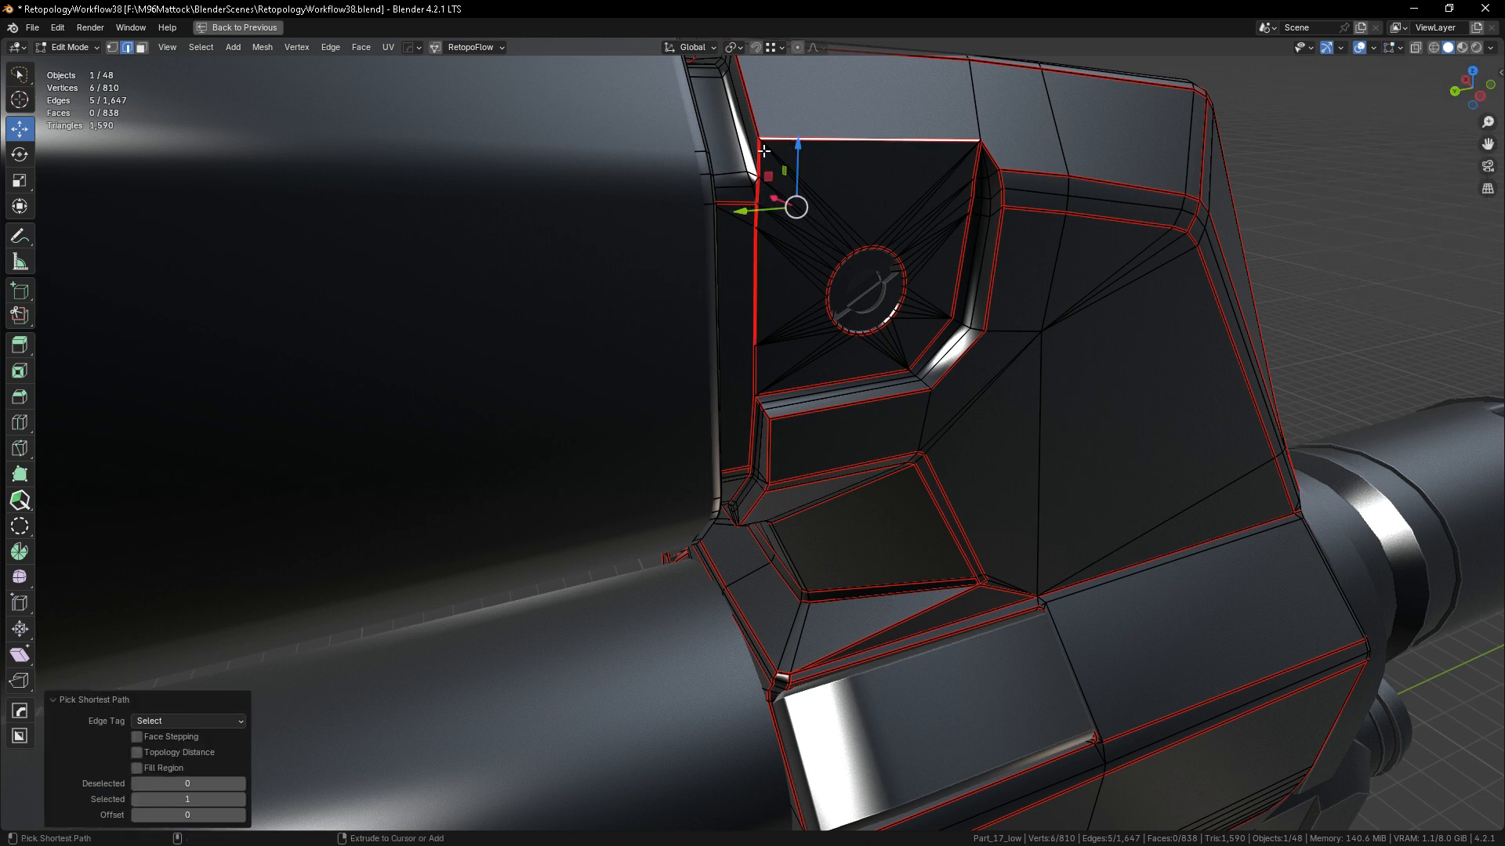
pyautogui.keyDown('shift'); pyautogui.click(743, 111); pyautogui.keyUp('shift')
pyautogui.hotkey('ctrl', 'e')
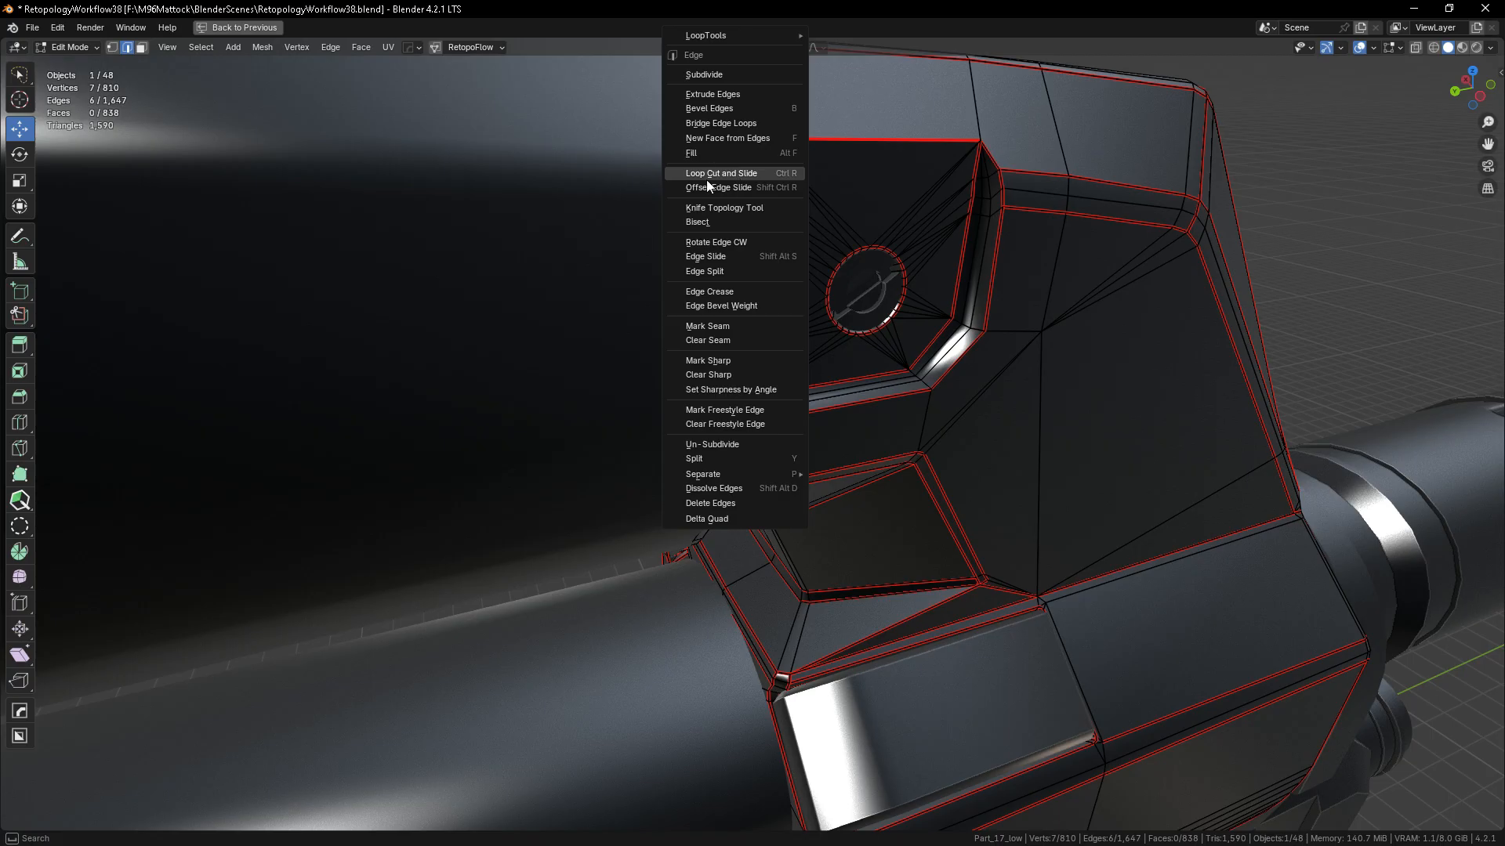
pyautogui.click(728, 329)
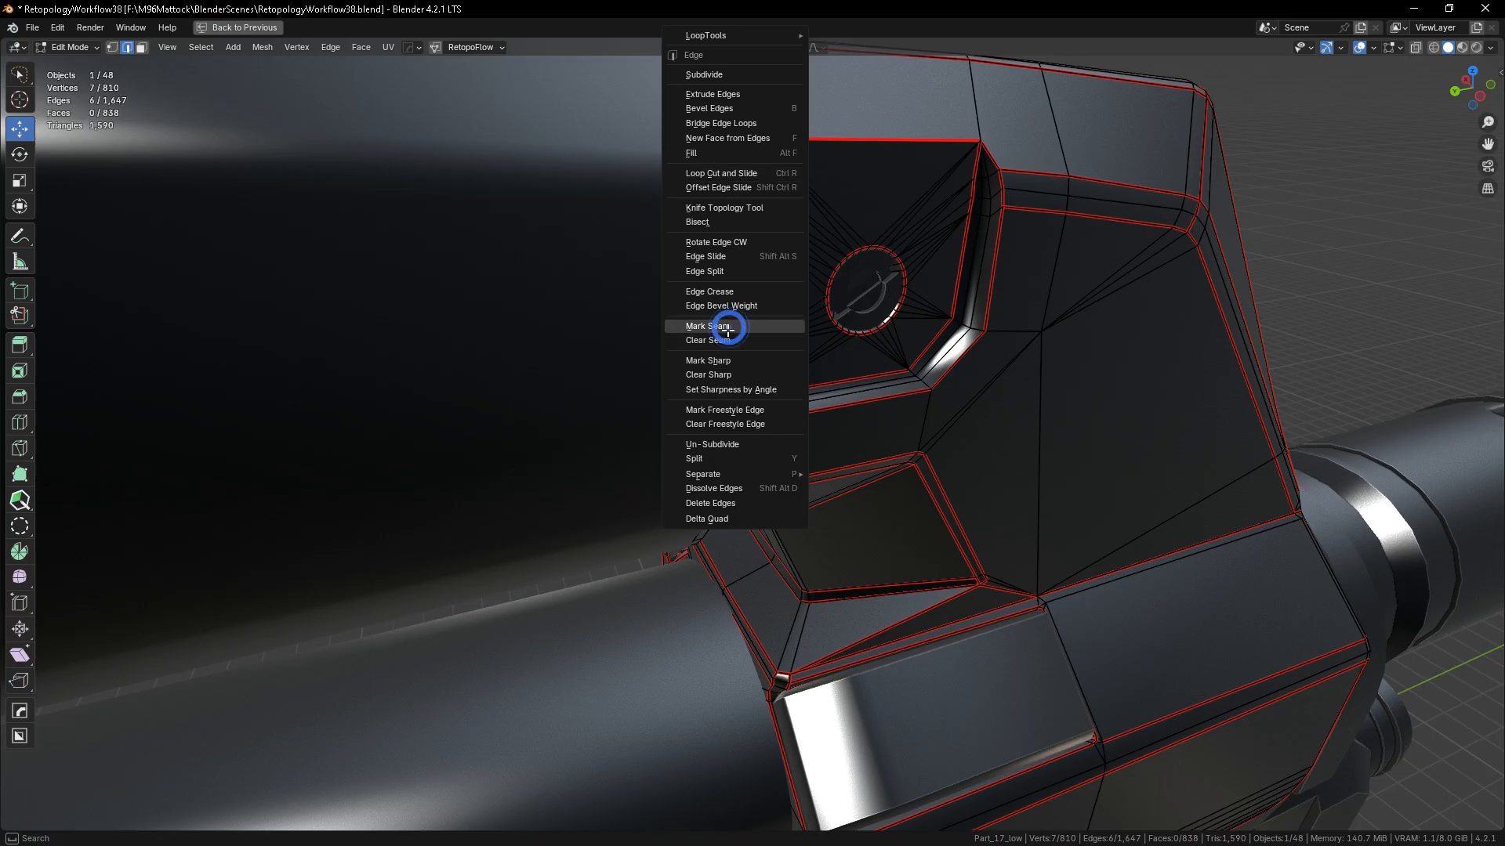
pyautogui.click(1310, 210)
# - Unwrap the bracket's entire mesh with the Angle Based method in the UV editing layout
pyautogui.scroll(-3, 917, 336)
pyautogui.scroll(1, 931, 366)
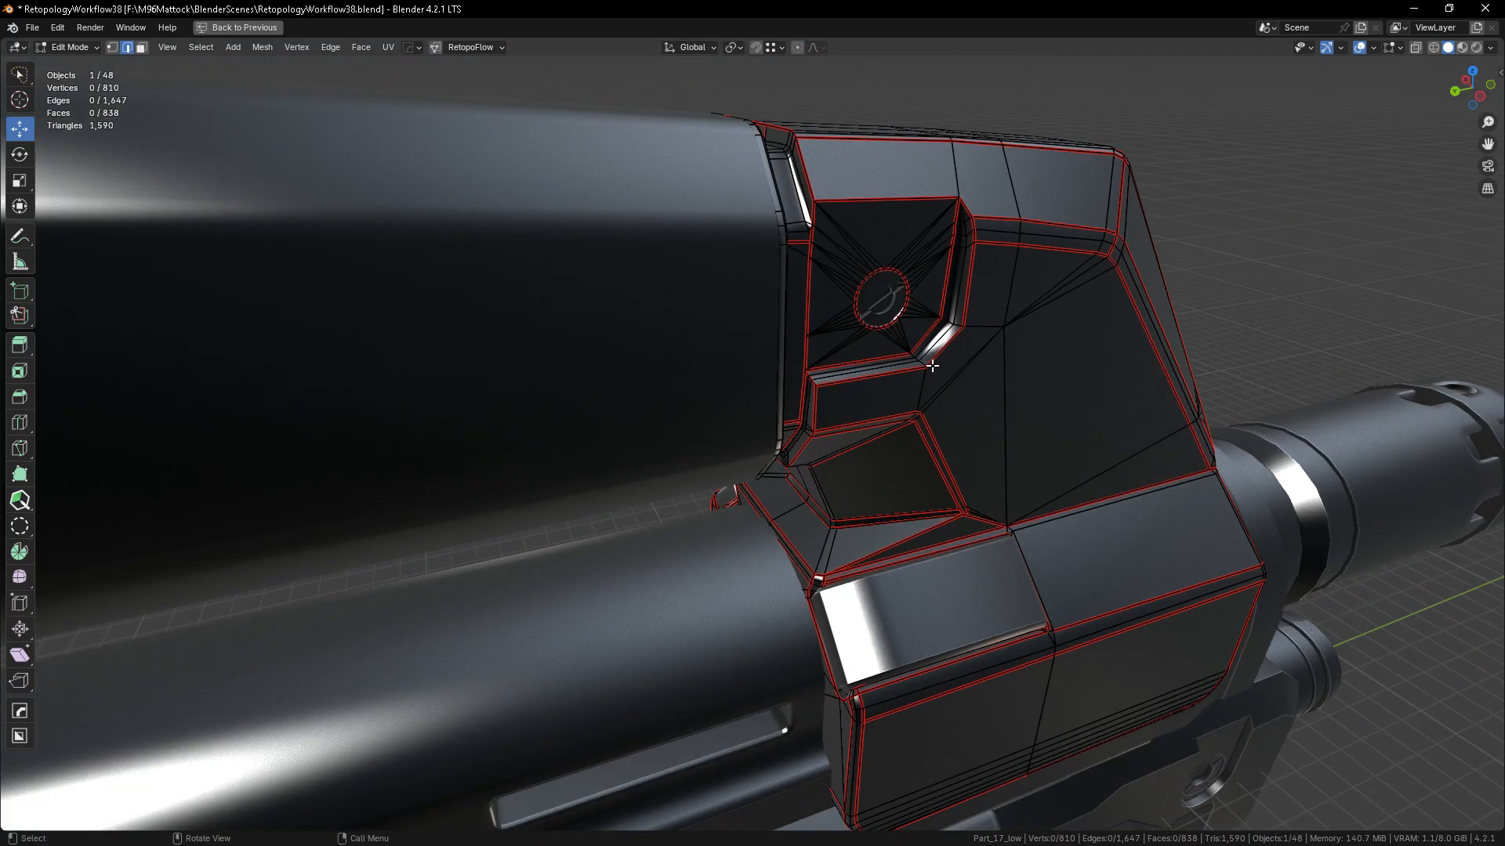
pyautogui.scroll(-3, 933, 345)
pyautogui.scroll(2, 984, 332)
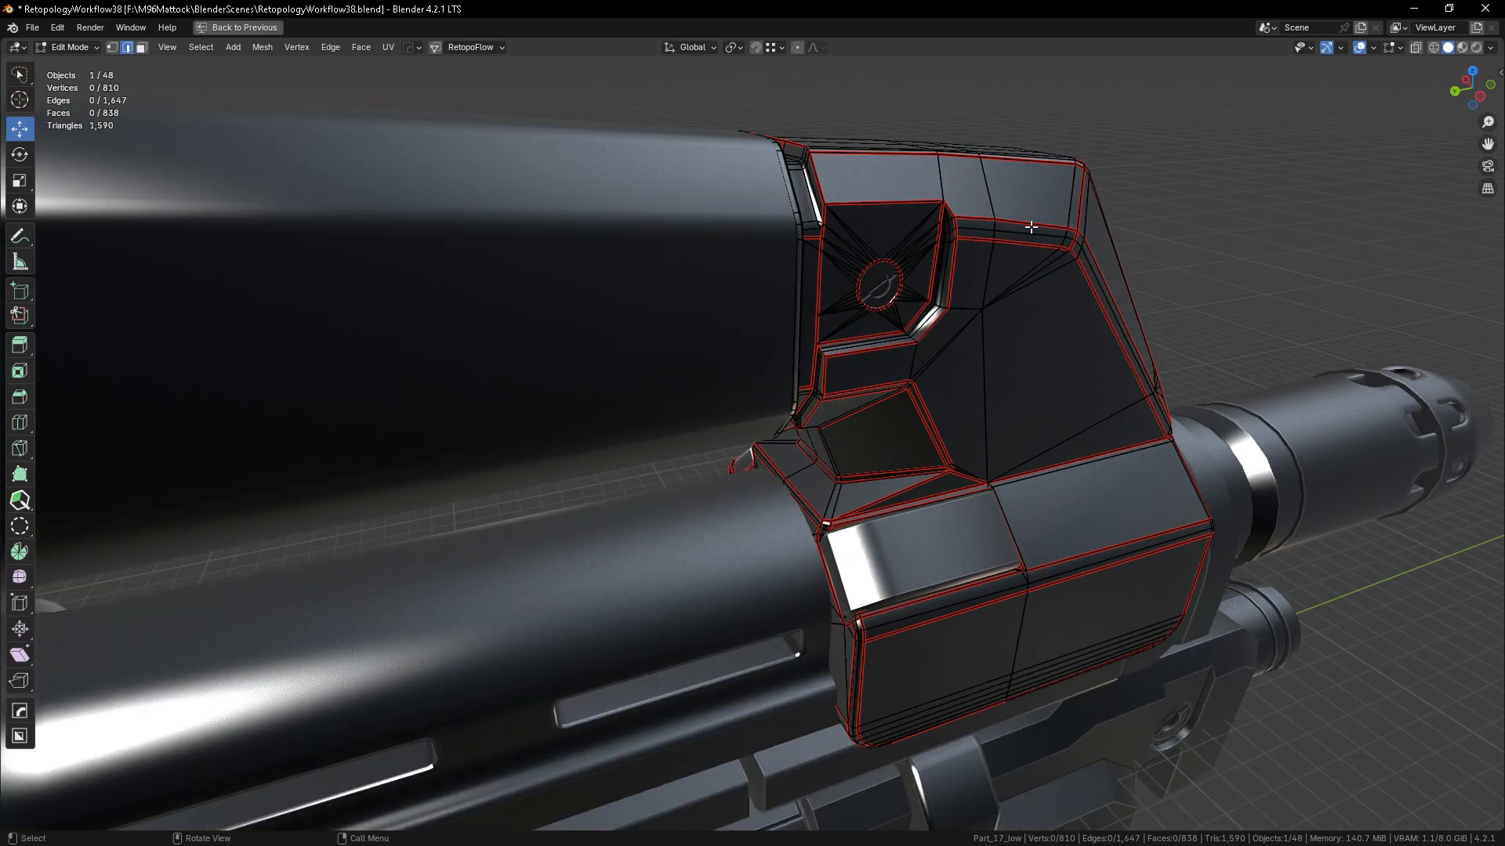
pyautogui.press('a')
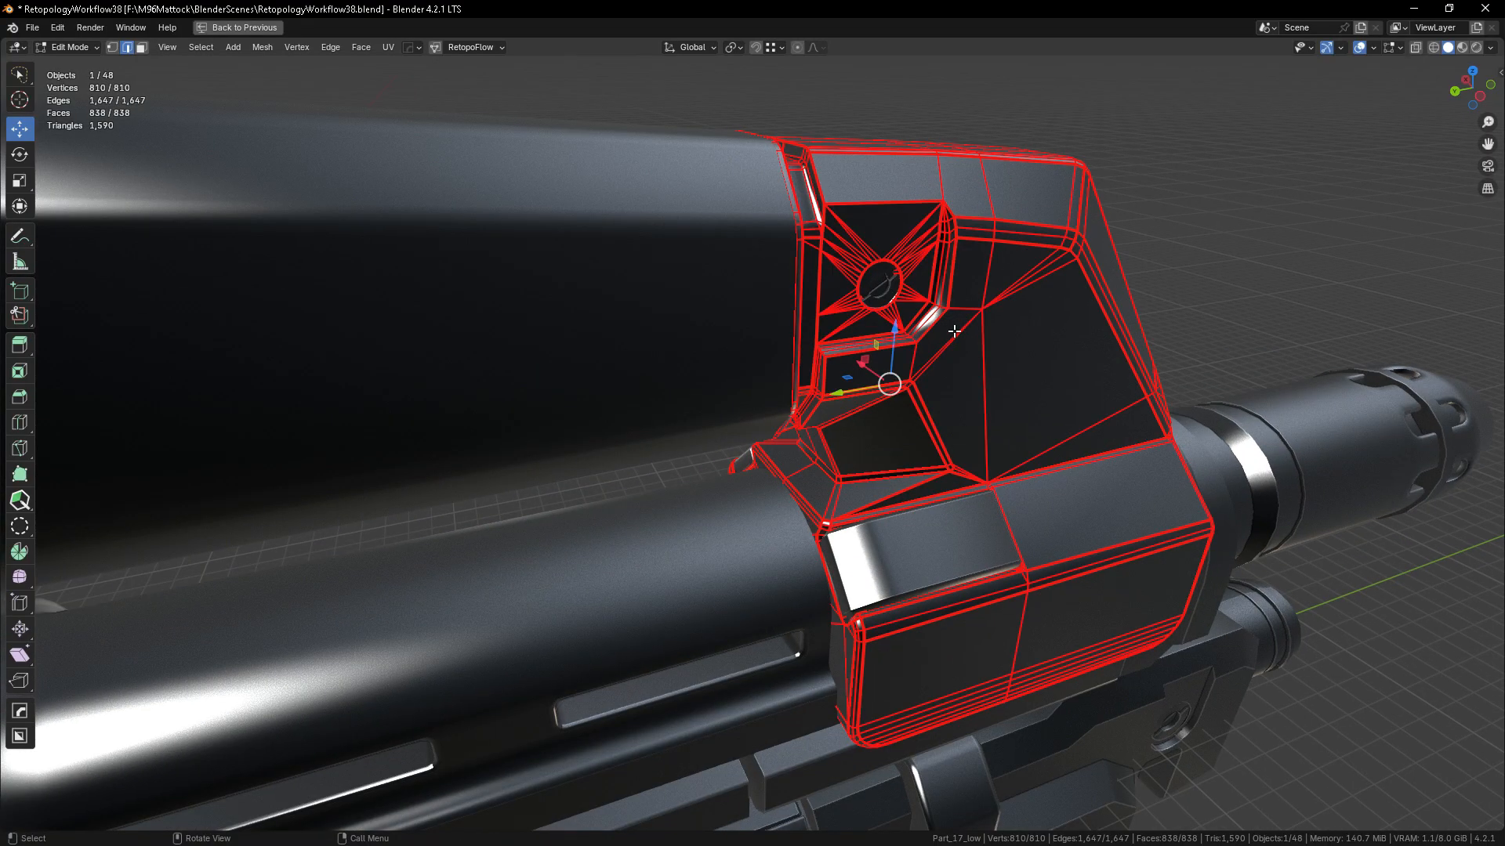
pyautogui.hotkey('ctrl', 'space')
pyautogui.scroll(3, 284, 400)
pyautogui.scroll(3, 284, 399)
pyautogui.scroll(-2, 283, 400)
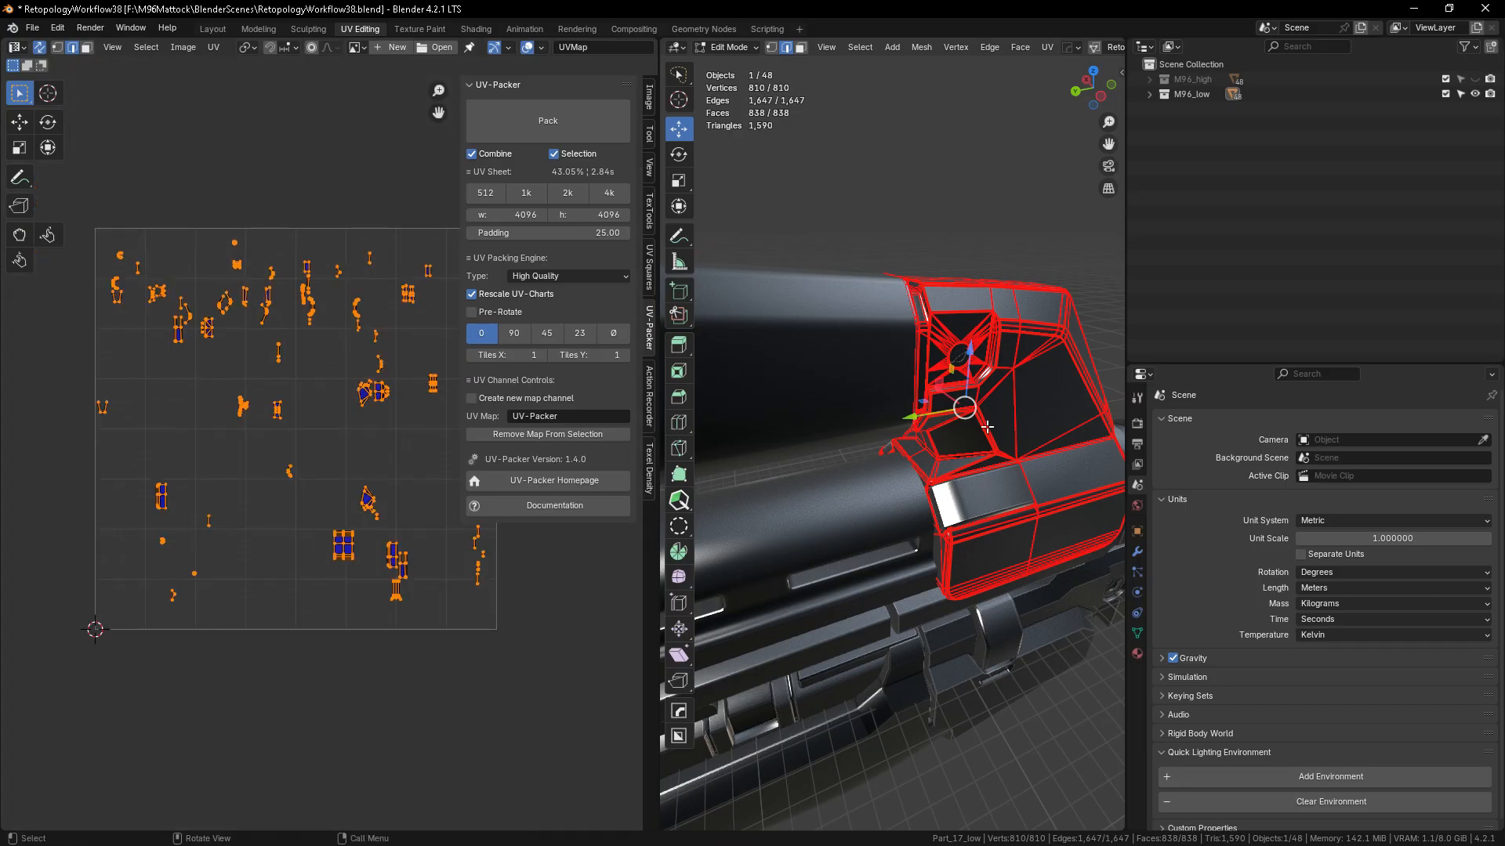
pyautogui.scroll(2, 987, 426)
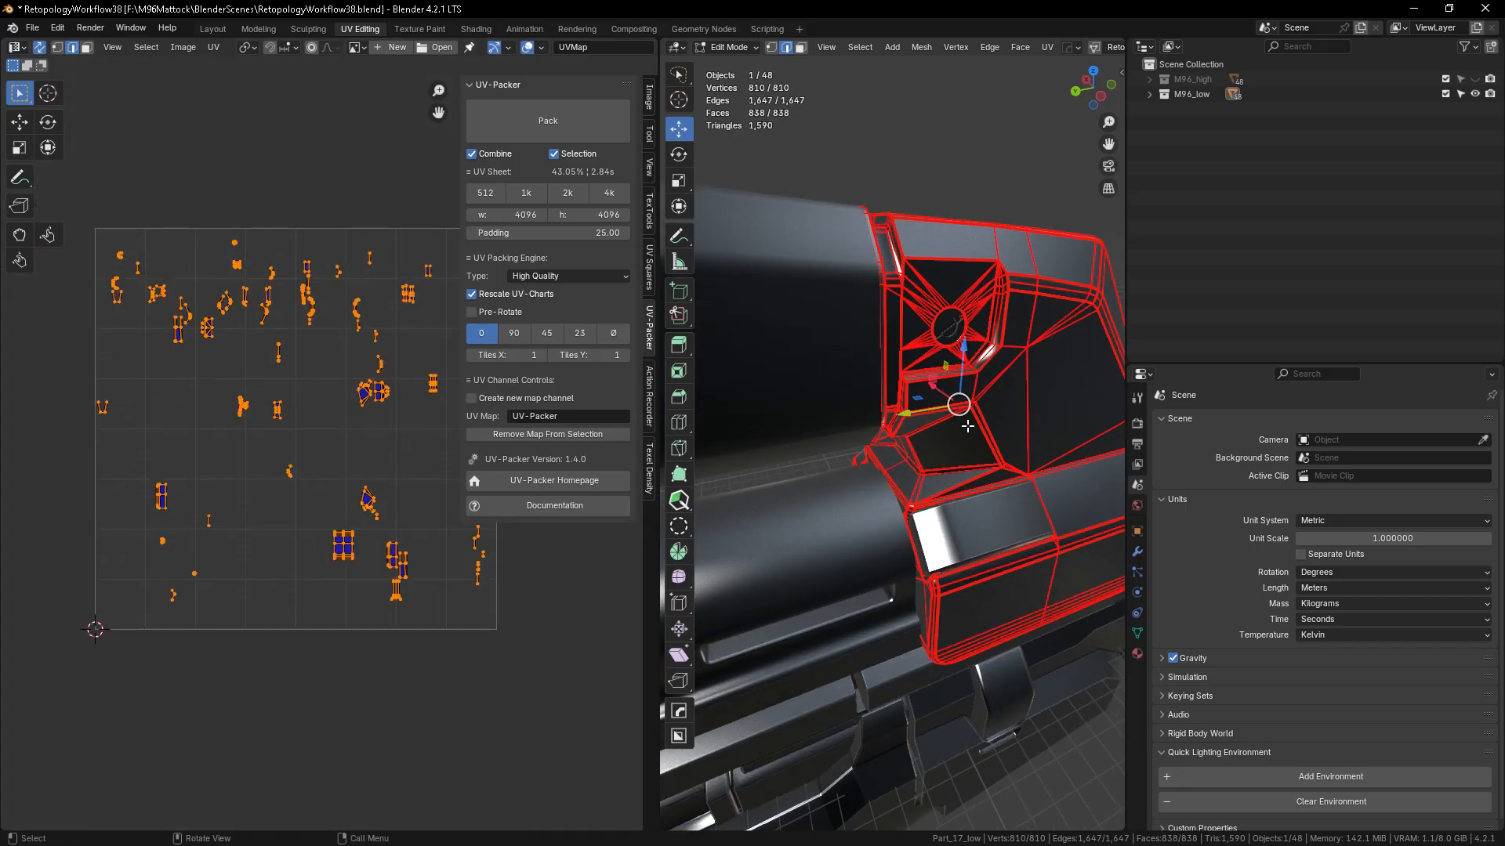
pyautogui.press('u')
pyautogui.click(968, 427)
pyautogui.scroll(-4, 195, 377)
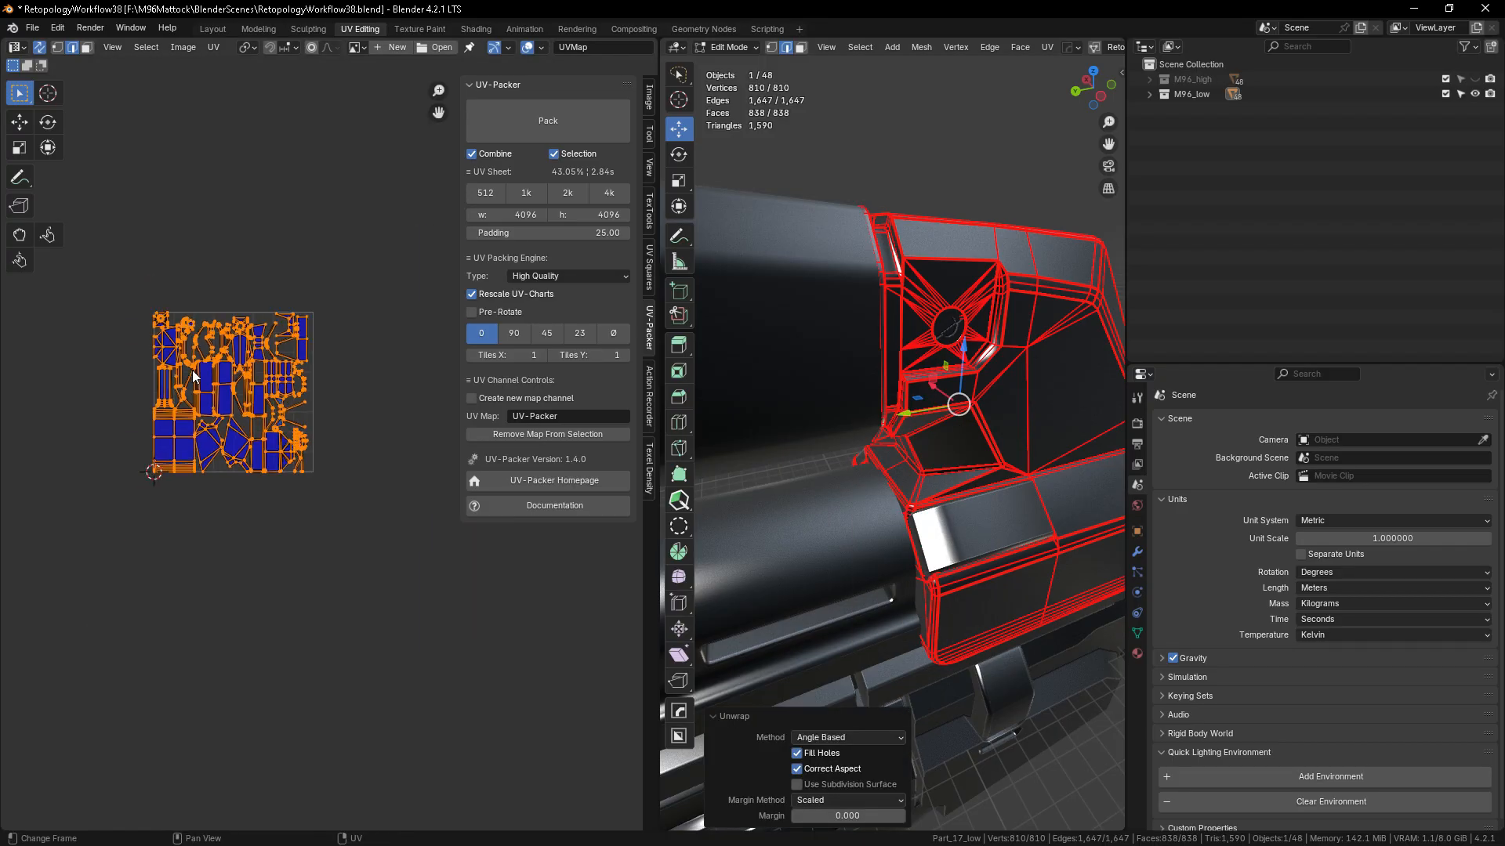
# - Open all rifle parts together in Edit Mode and pack their UVs into one 4096 sheet with UV-Packer
pyautogui.press('Tab')
pyautogui.scroll(-6, 990, 356)
pyautogui.press('a')
pyautogui.press('Tab')
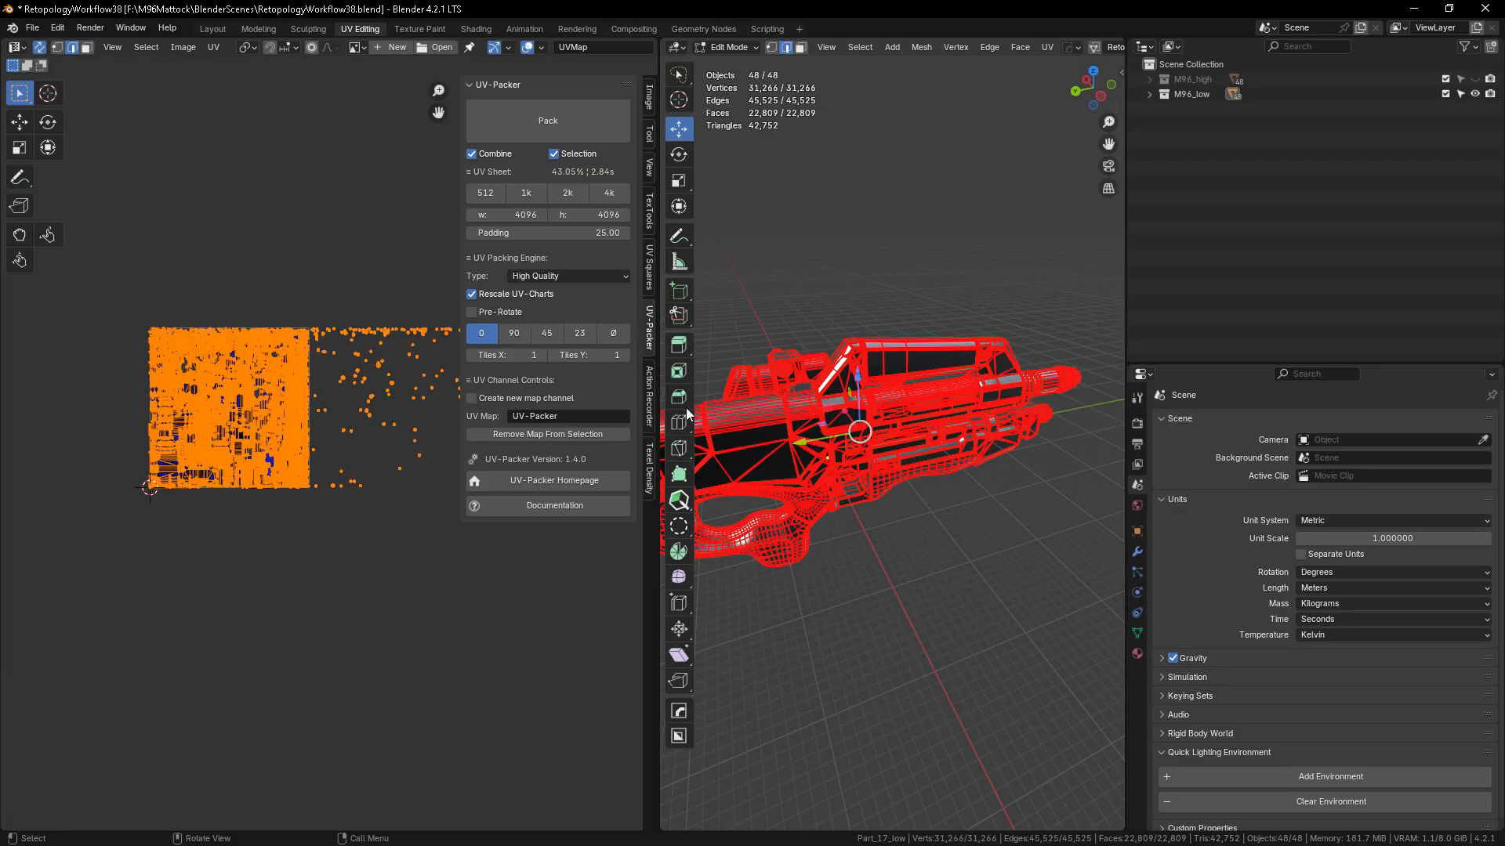
pyautogui.moveTo(910, 580); pyautogui.dragTo(760, 359, button='middle')
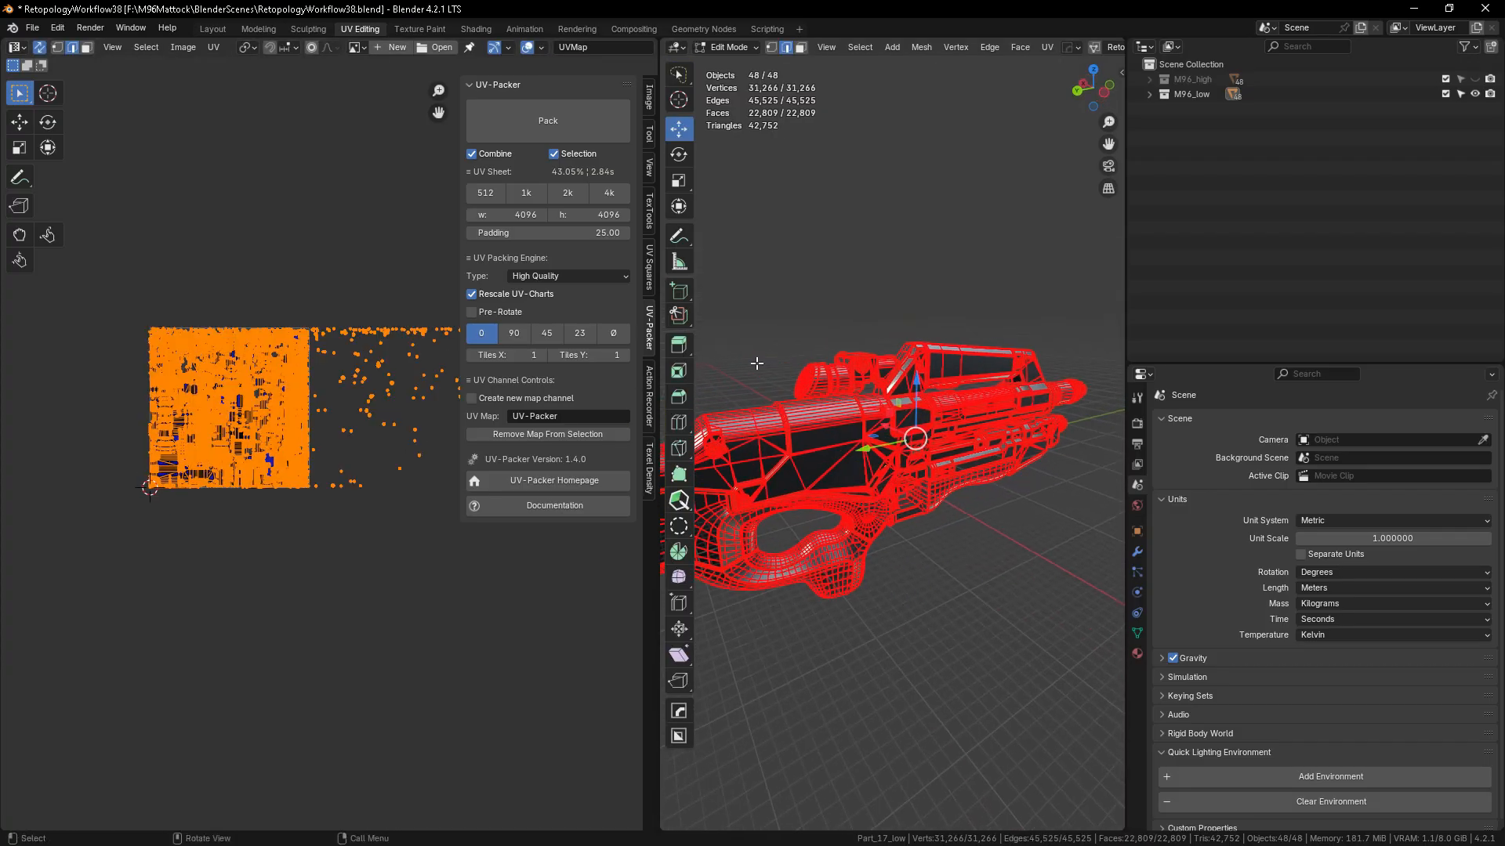
pyautogui.click(541, 125)
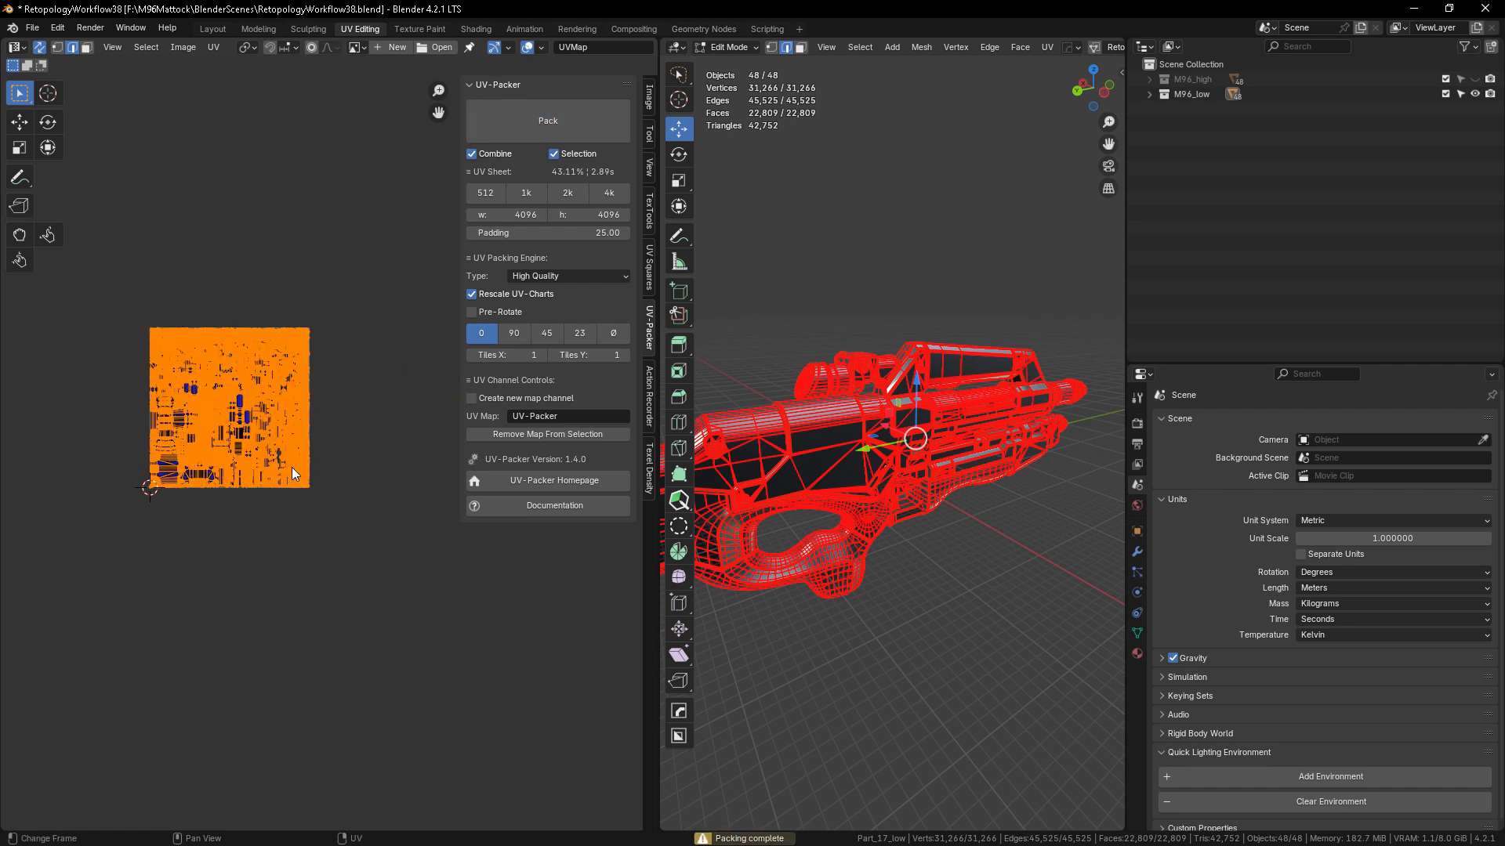
# - Return to Object Mode, maximize the 3D viewport and deselect all rifle parts
pyautogui.press('Tab')
pyautogui.moveTo(1022, 530); pyautogui.dragTo(815, 531, button='middle')
pyautogui.hotkey('ctrl', 'space')
pyautogui.scroll(-3, 943, 478)
pyautogui.scroll(3, 823, 483)
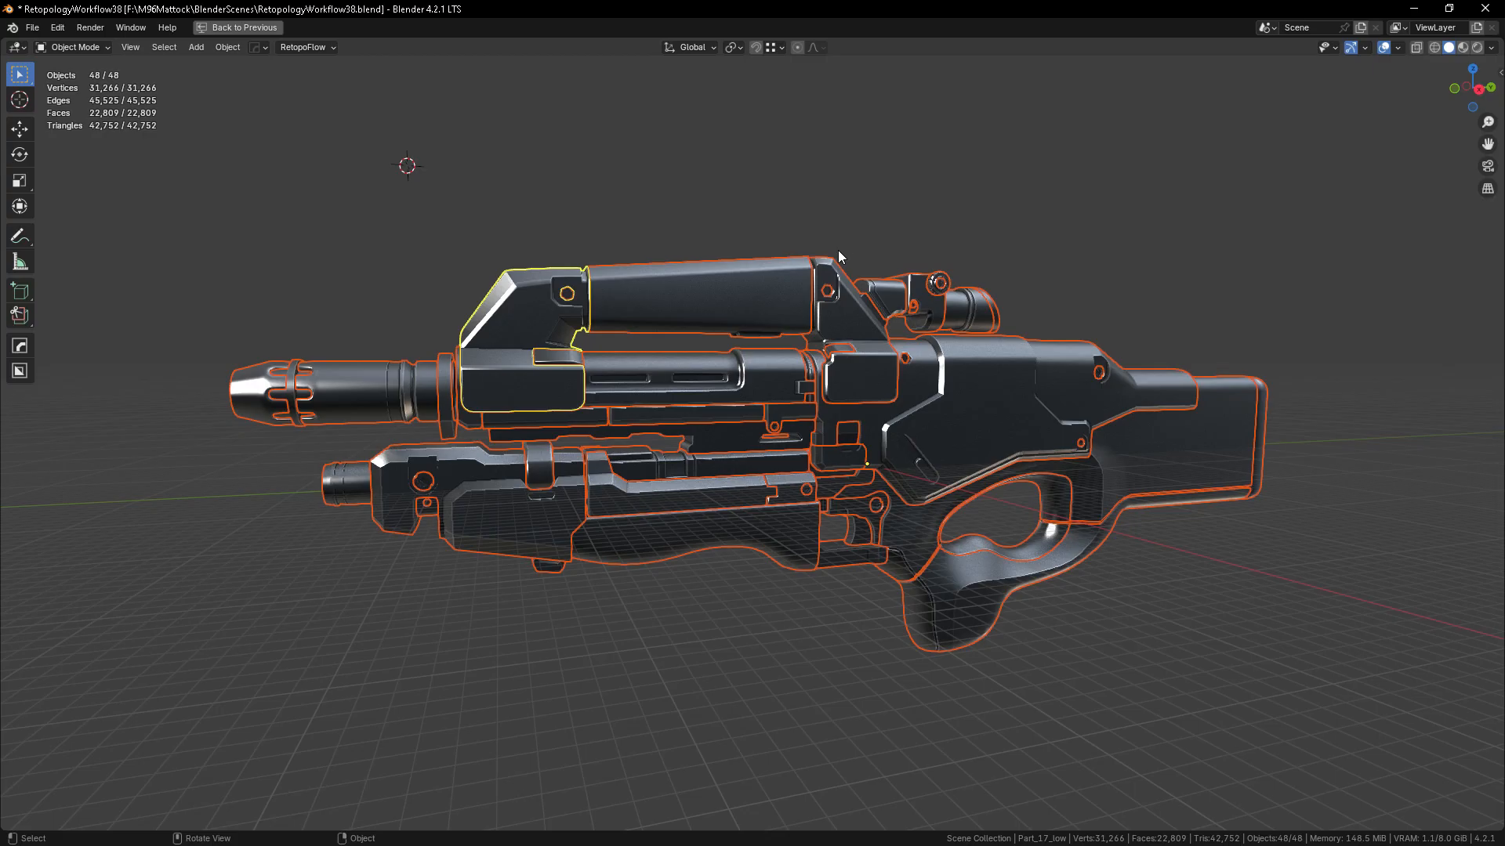
pyautogui.click(1097, 277)
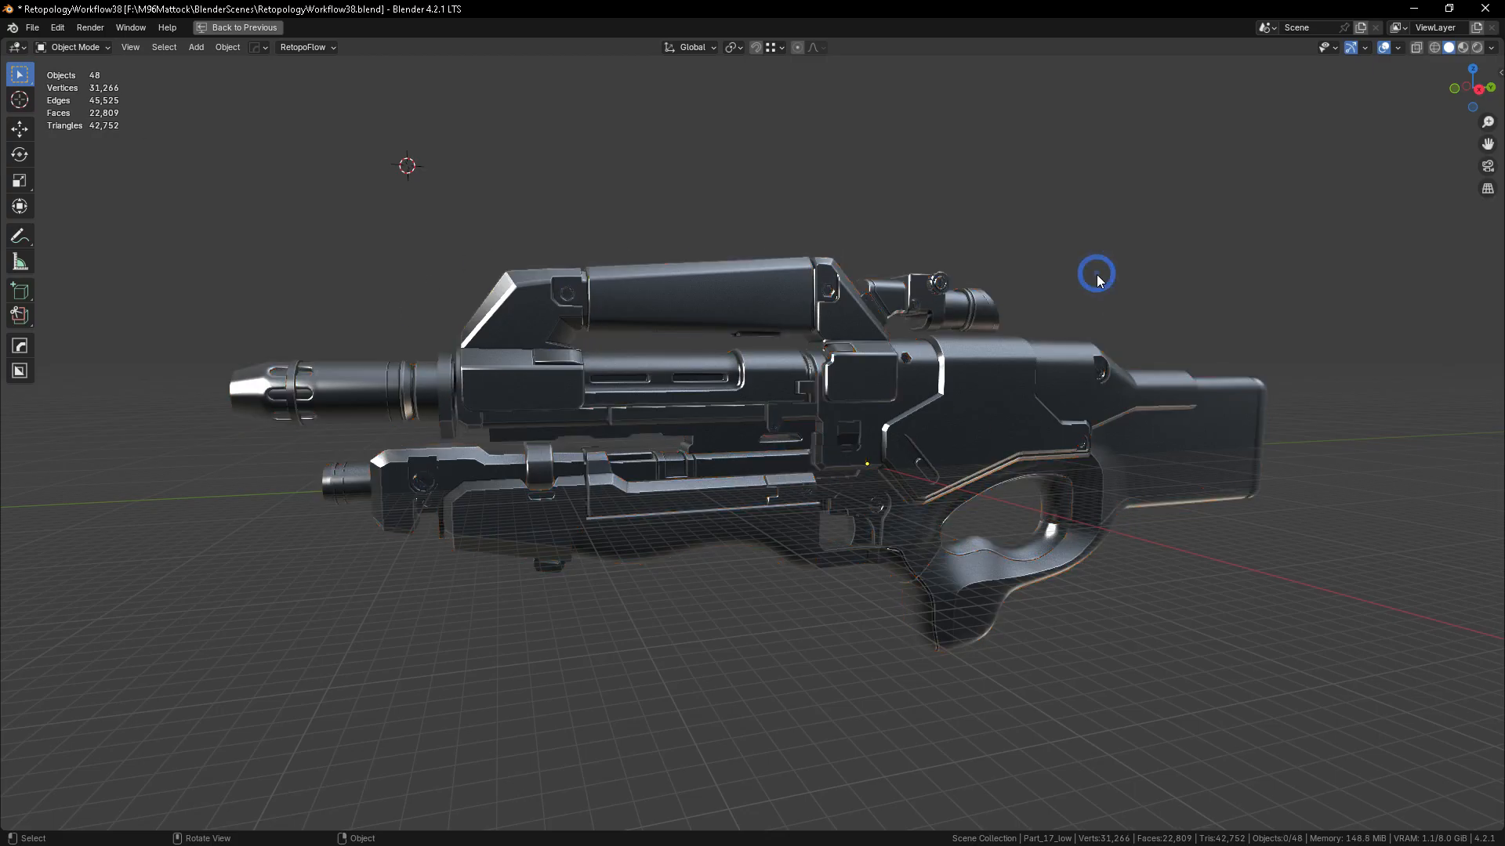
# - Select the stock body, the rear grip, the lower fore-end grip and the upper carry handle together
pyautogui.moveTo(1093, 505); pyautogui.dragTo(981, 511, button='middle')
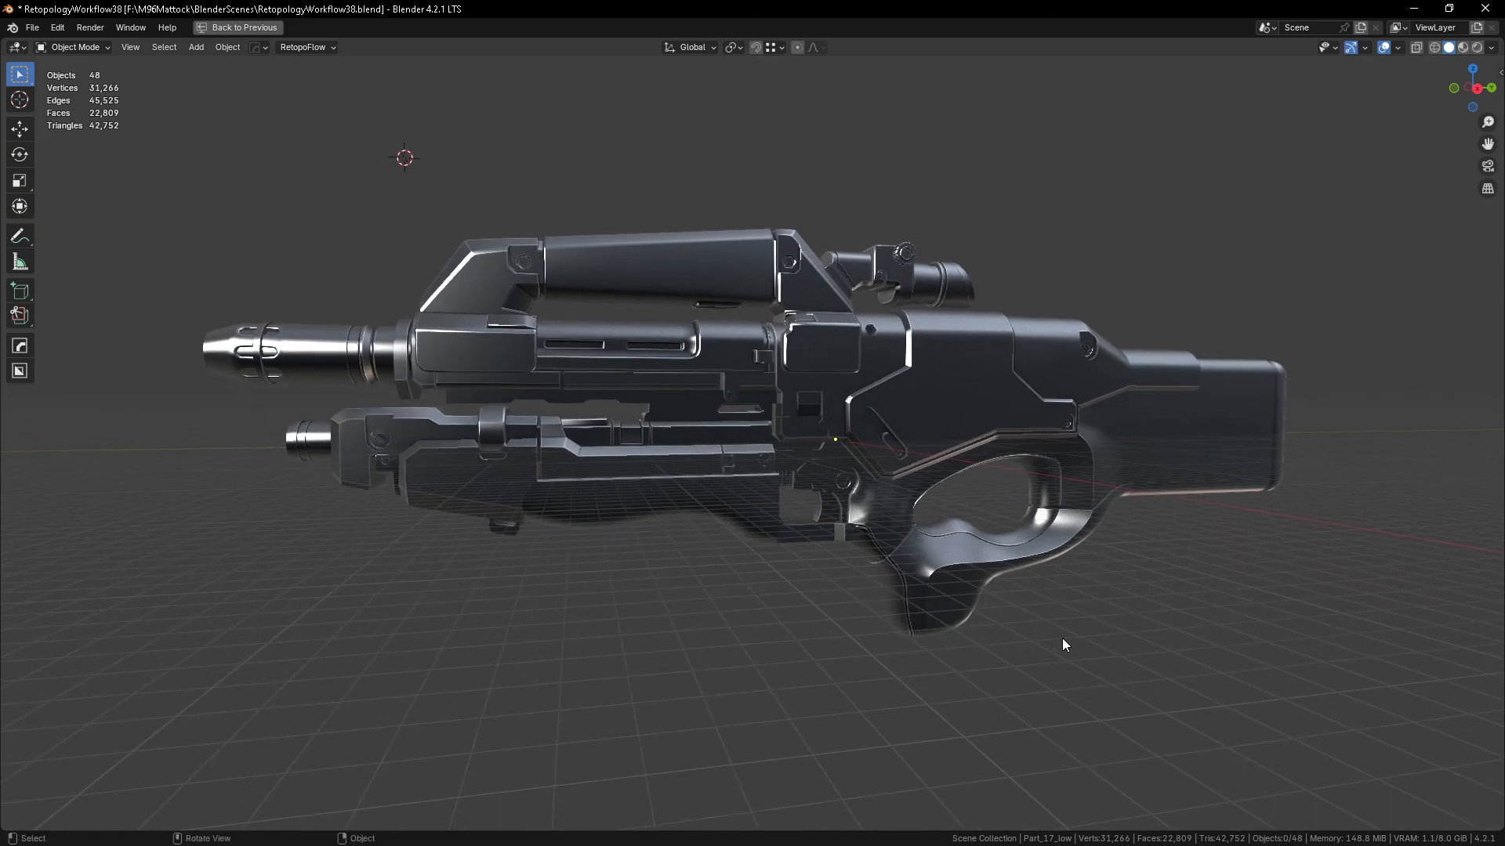
pyautogui.moveTo(1061, 637); pyautogui.dragTo(911, 295, button='middle')
pyautogui.moveTo(755, 405); pyautogui.dragTo(885, 374, button='middle')
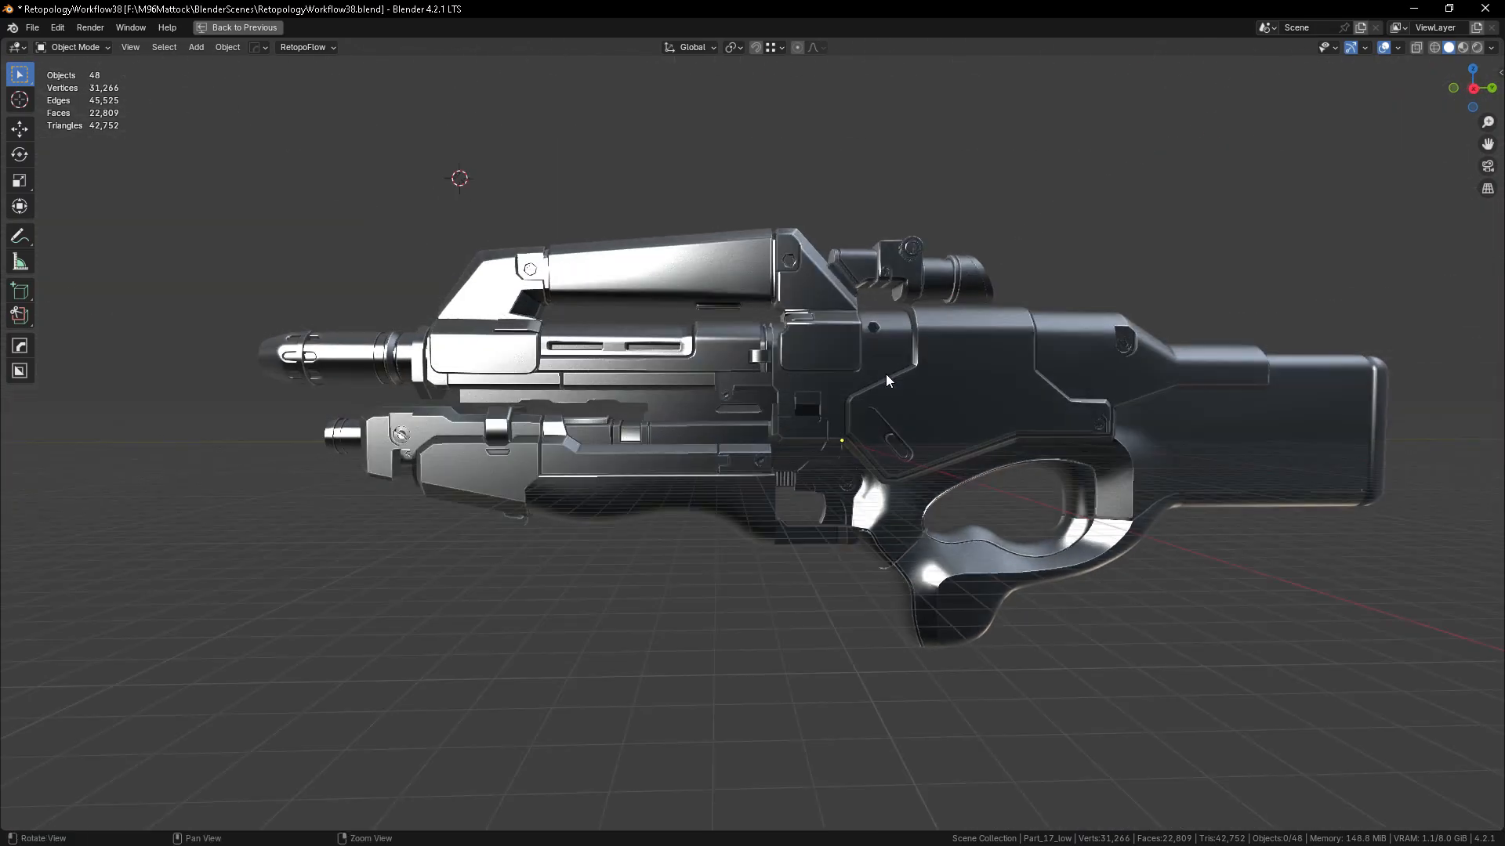
pyautogui.click(1190, 440)
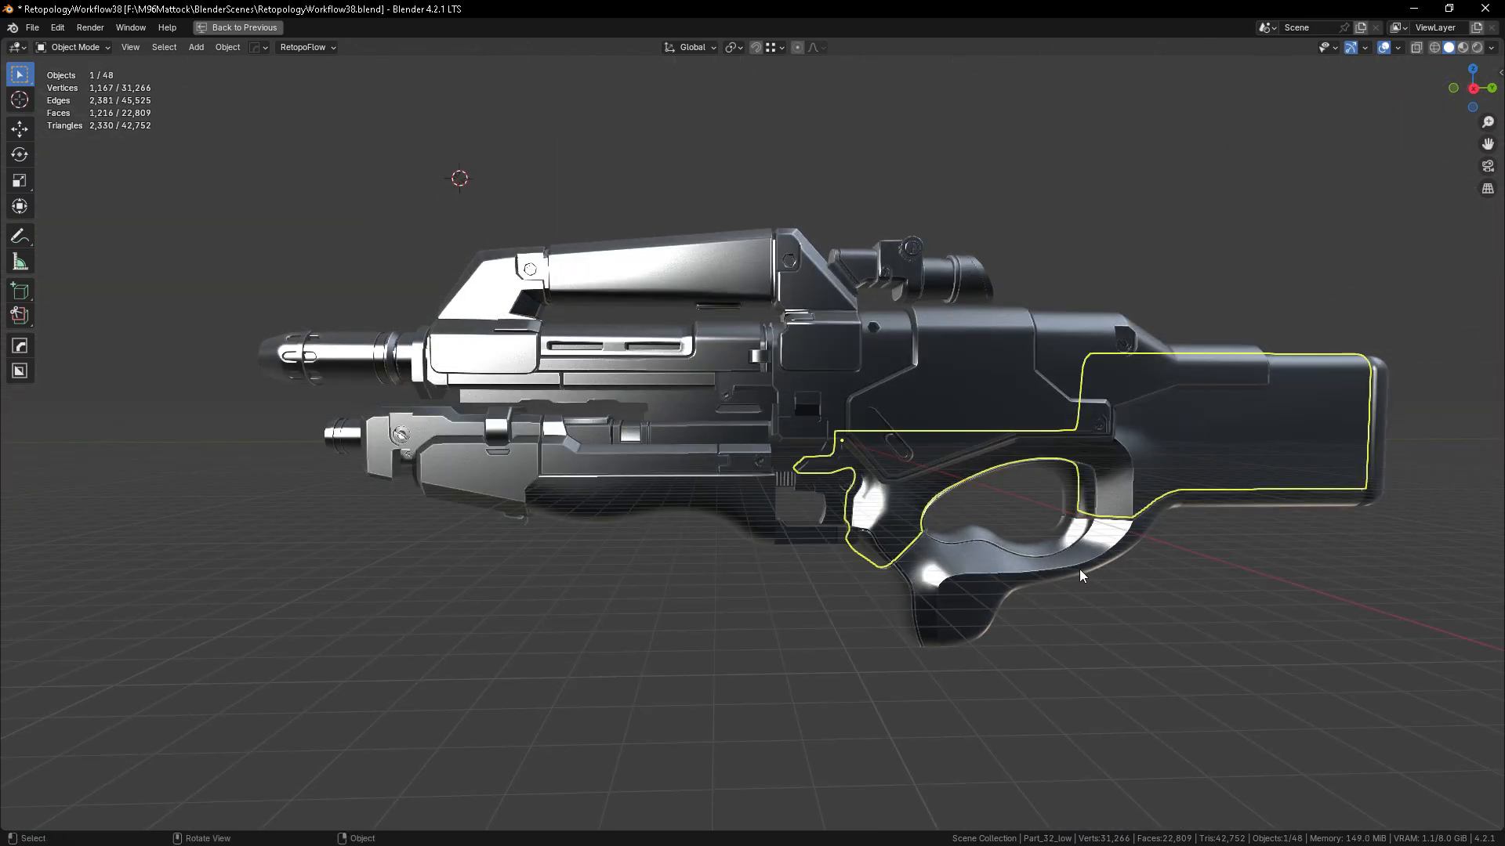
pyautogui.click(1213, 431)
pyautogui.keyDown('shift'); pyautogui.click(989, 587); pyautogui.keyUp('shift')
pyautogui.keyDown('shift'); pyautogui.click(749, 526); pyautogui.keyUp('shift')
pyautogui.keyDown('shift'); pyautogui.click(666, 254); pyautogui.keyUp('shift')
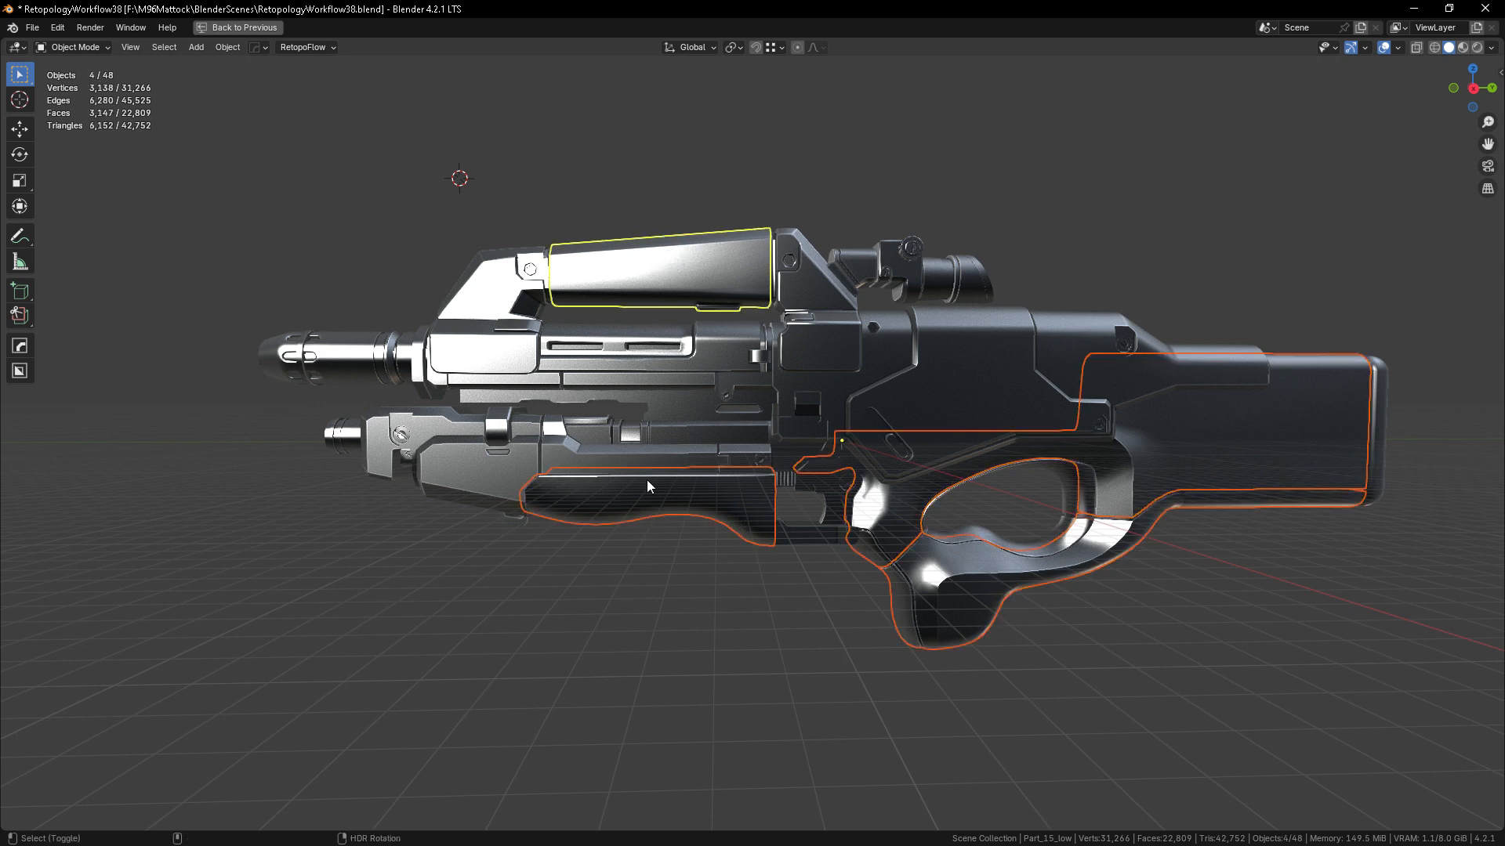
# - Add the trigger guard, the trigger, the trigger housing and the small ribbed piece in front of it to the selection
pyautogui.scroll(2, 820, 511)
pyautogui.keyDown('shift'); pyautogui.click(811, 538); pyautogui.keyUp('shift')
pyautogui.keyDown('shift'); pyautogui.click(824, 505); pyautogui.keyUp('shift')
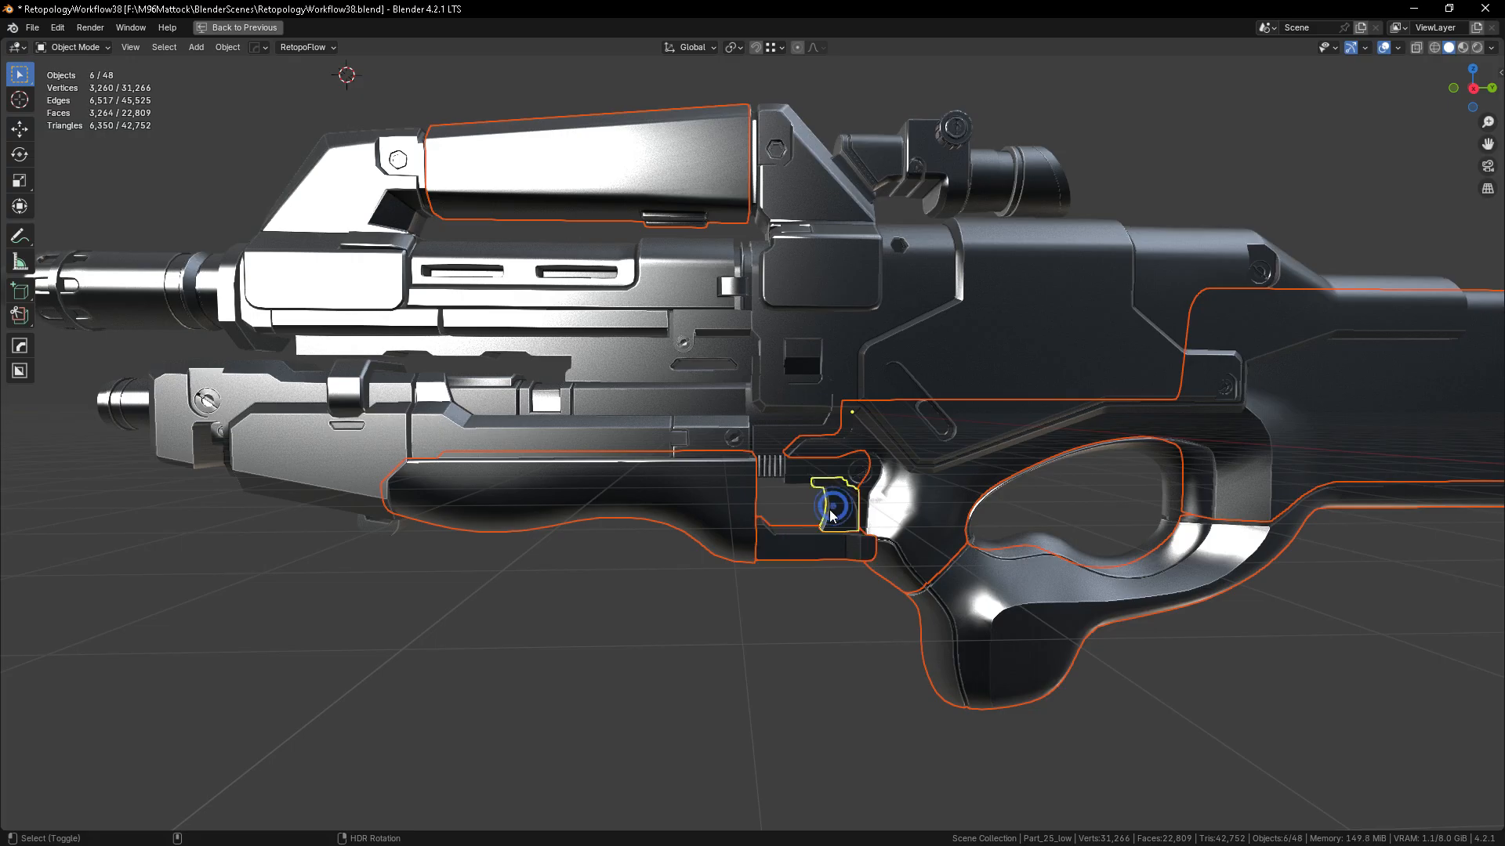
pyautogui.keyDown('shift'); pyautogui.click(822, 470); pyautogui.keyUp('shift')
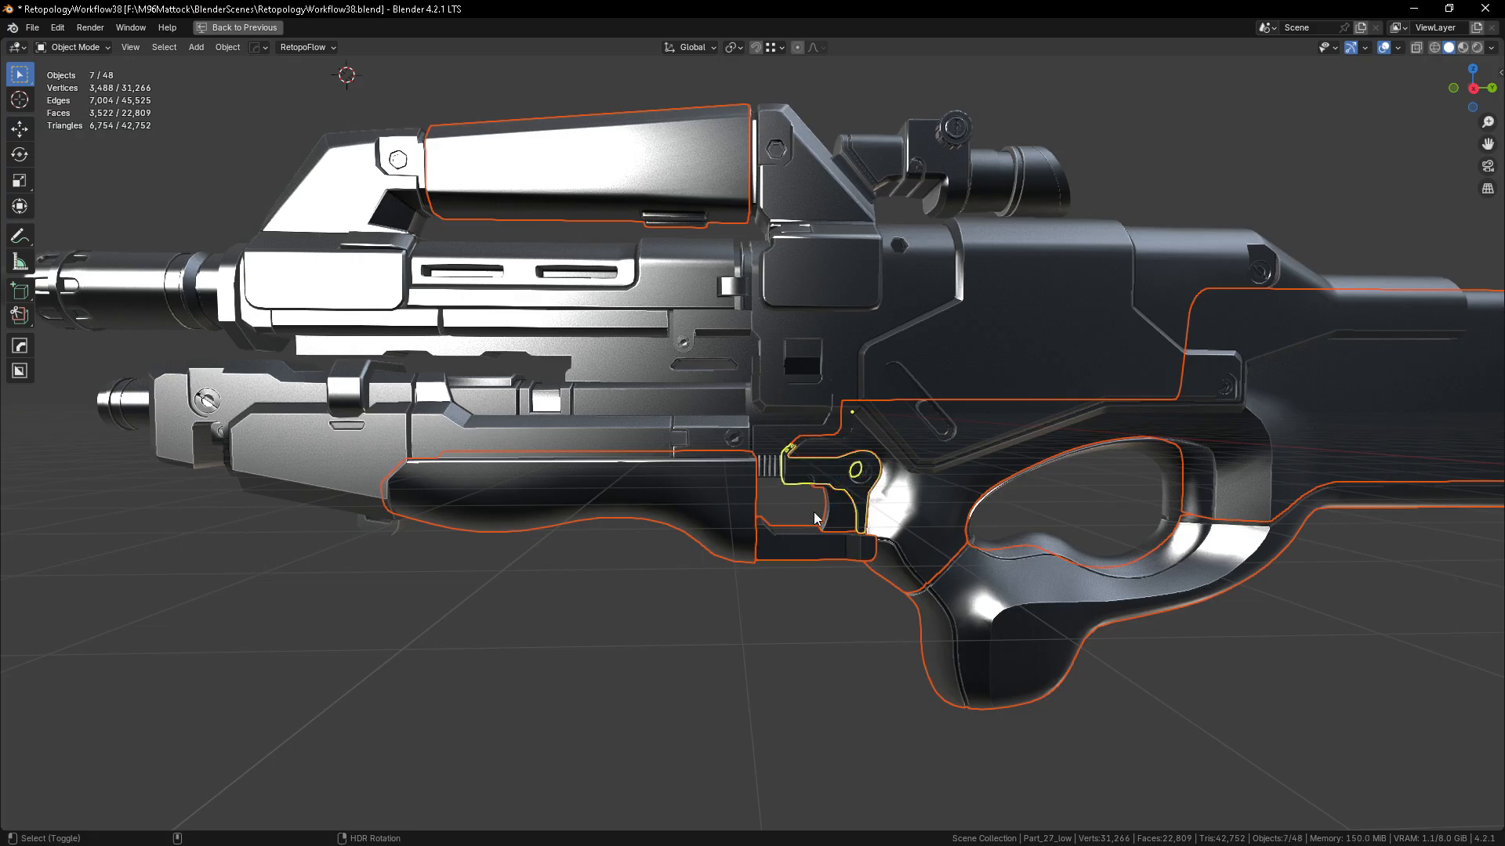
pyautogui.keyDown('shift'); pyautogui.click(767, 469); pyautogui.keyUp('shift')
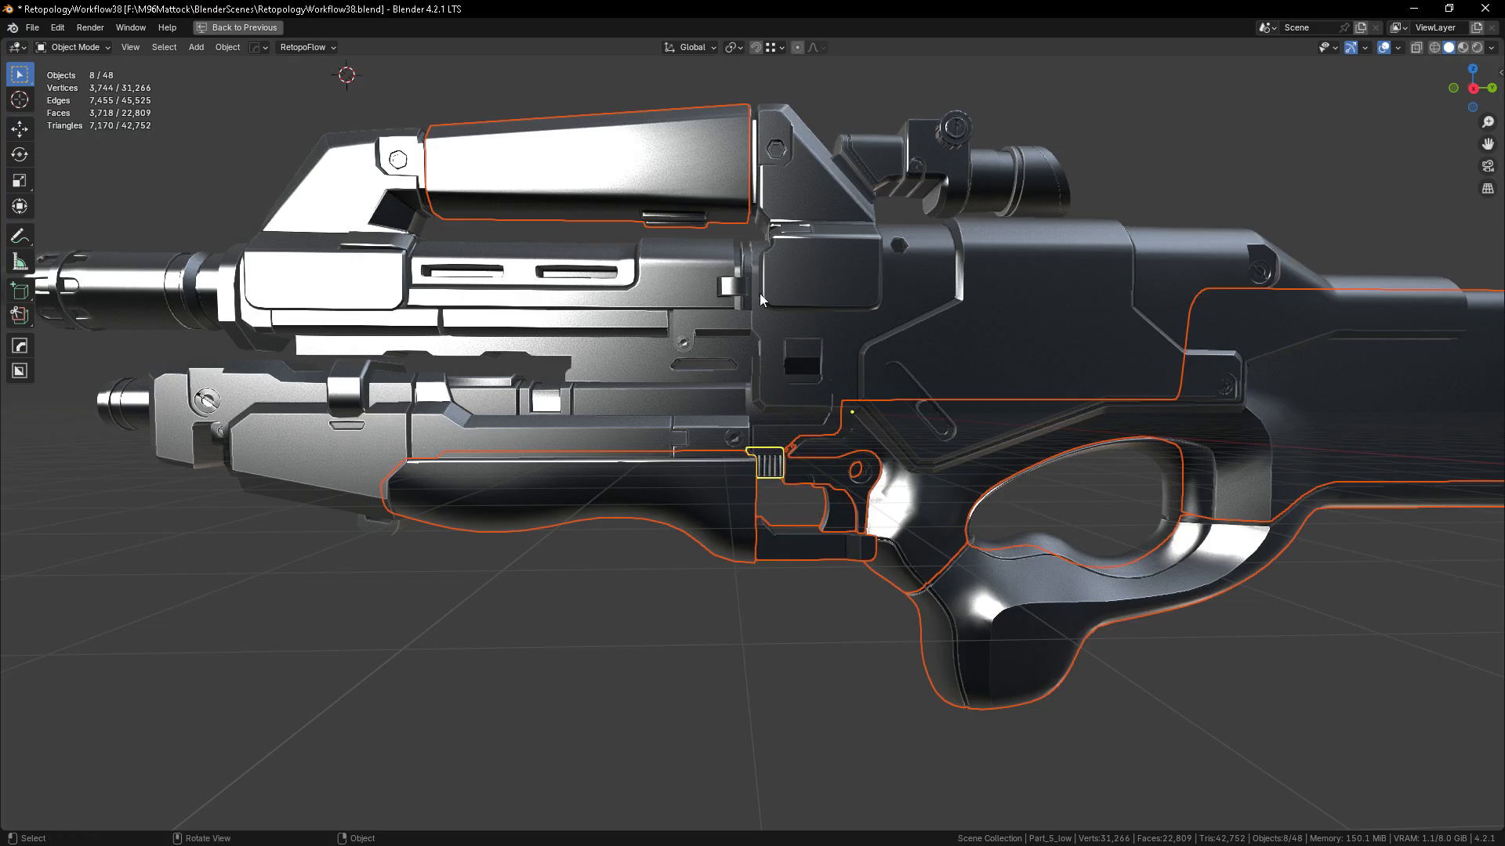
# - Add the collar behind the upper barrel and the adjoining front plate of the receiver to the selection
pyautogui.keyDown('shift'); pyautogui.click(230, 312); pyautogui.keyUp('shift')
pyautogui.keyDown('shift'); pyautogui.click(248, 318); pyautogui.keyUp('shift')
pyautogui.scroll(-2, 438, 337)
pyautogui.moveTo(371, 427); pyautogui.dragTo(378, 304, button='middle')
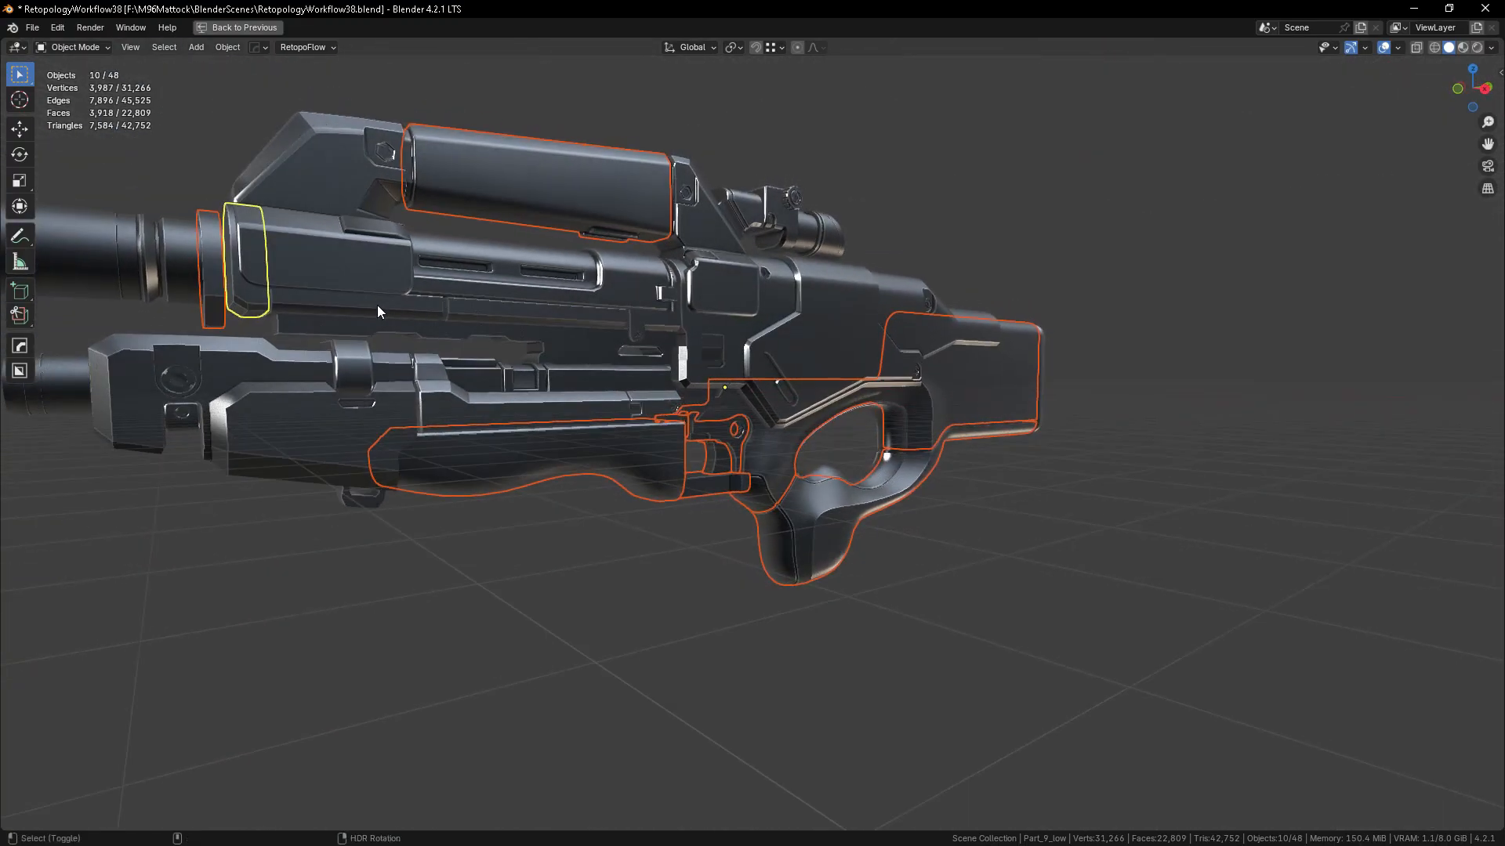
pyautogui.scroll(-2, 840, 444)
pyautogui.scroll(1, 873, 437)
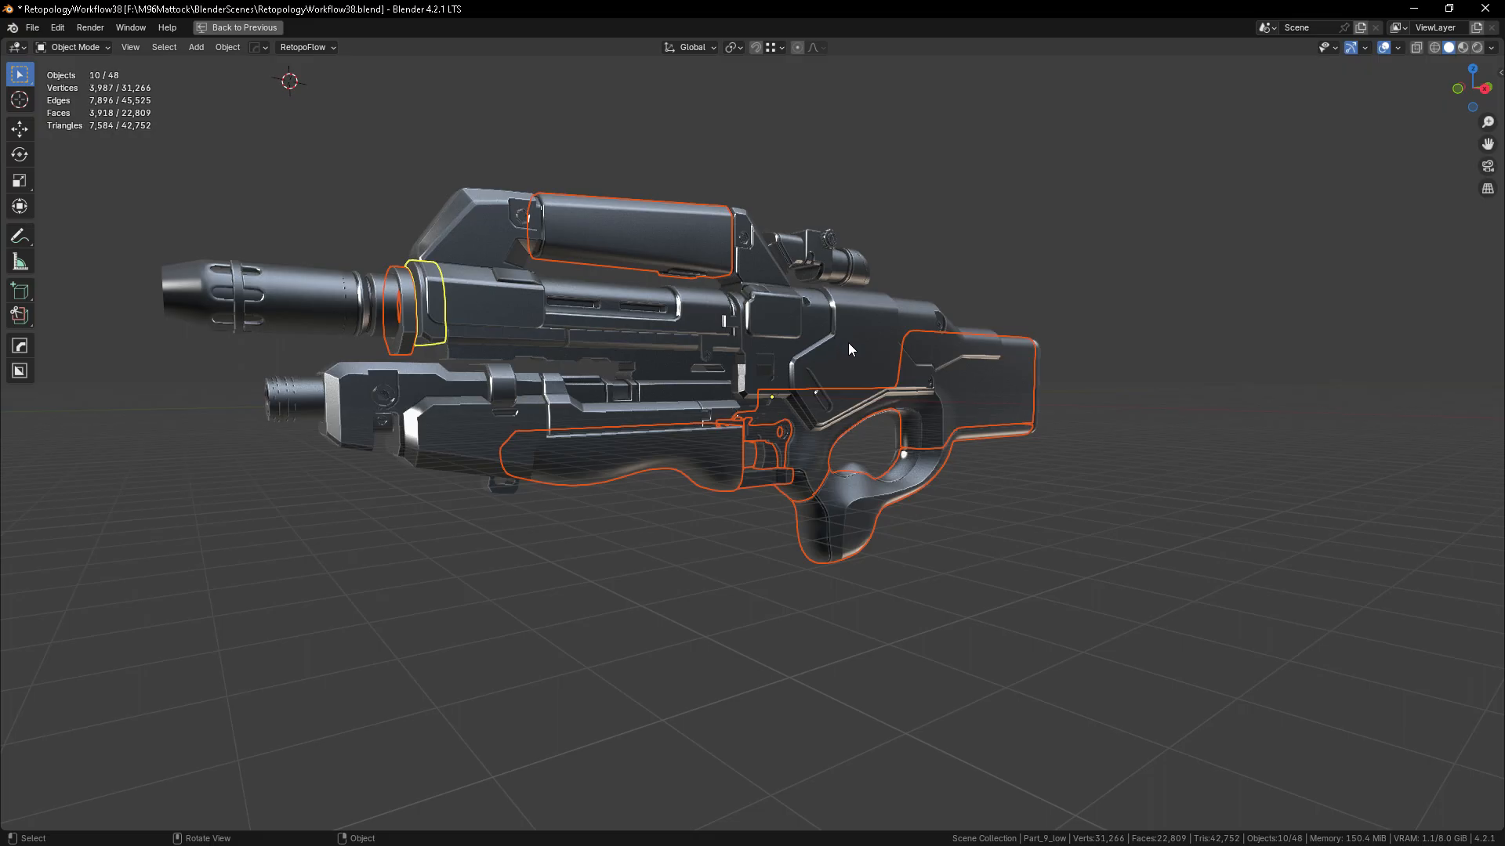
# - Deselect all rifle parts, restore the full window layout and switch to the Layout workspace with the rifle seen from the side
pyautogui.moveTo(869, 273); pyautogui.dragTo(762, 465, button='middle')
pyautogui.click(796, 576)
pyautogui.scroll(2, 796, 576)
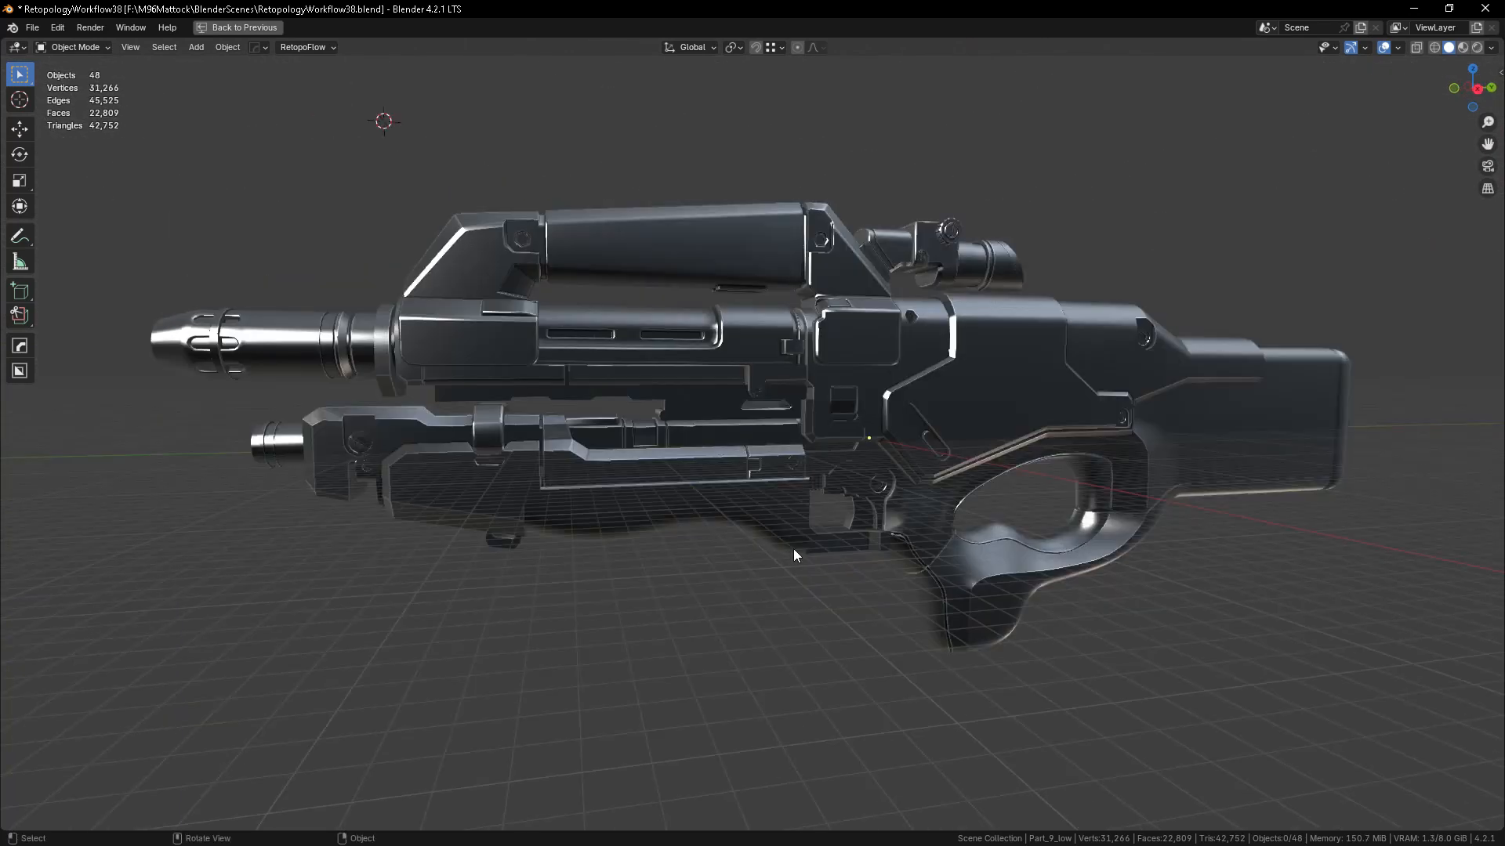
pyautogui.hotkey('ctrl', 'space')
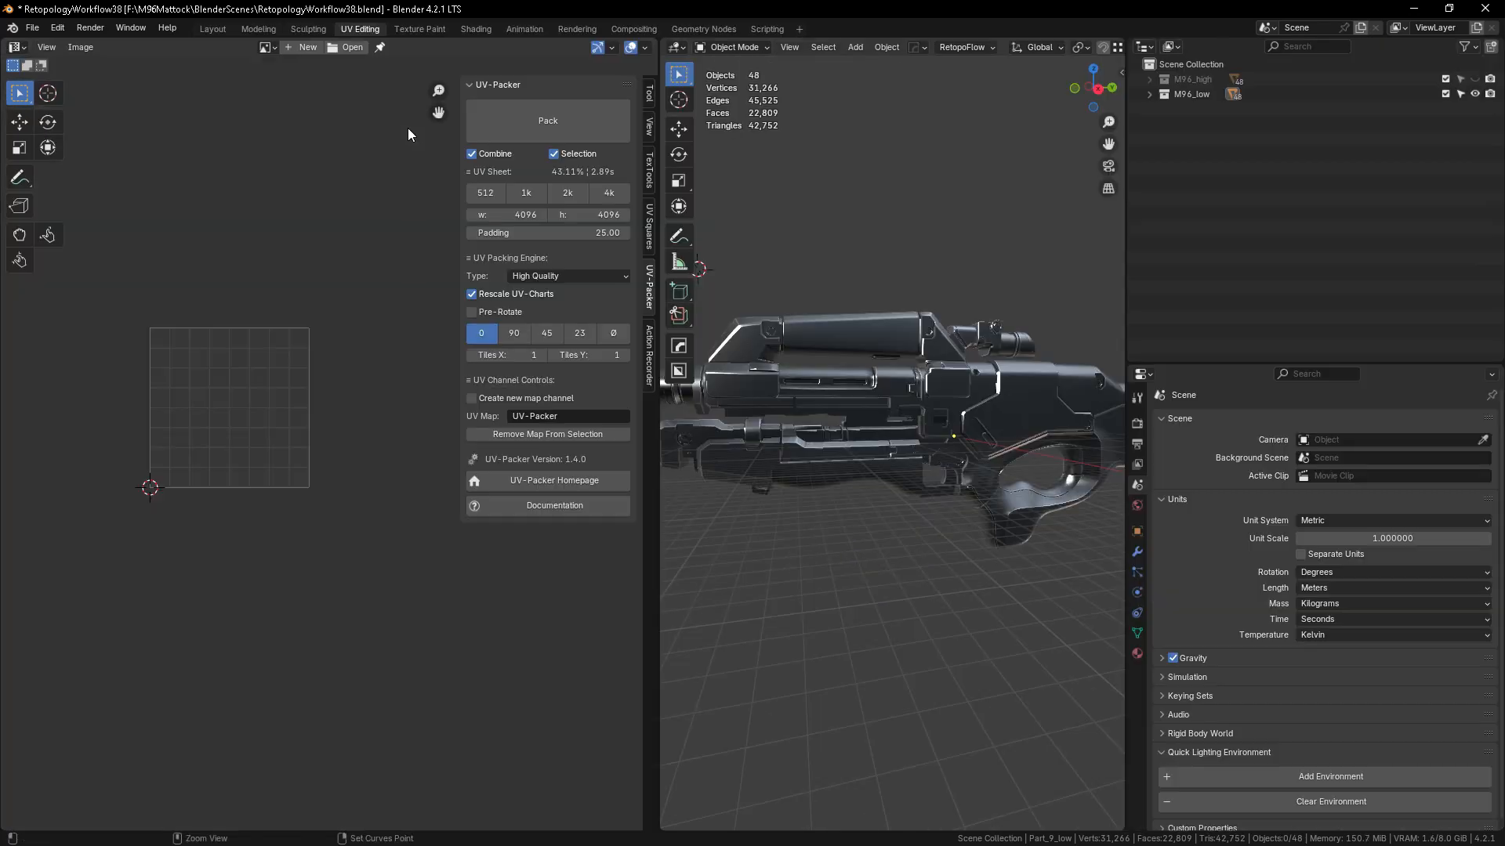
pyautogui.click(213, 29)
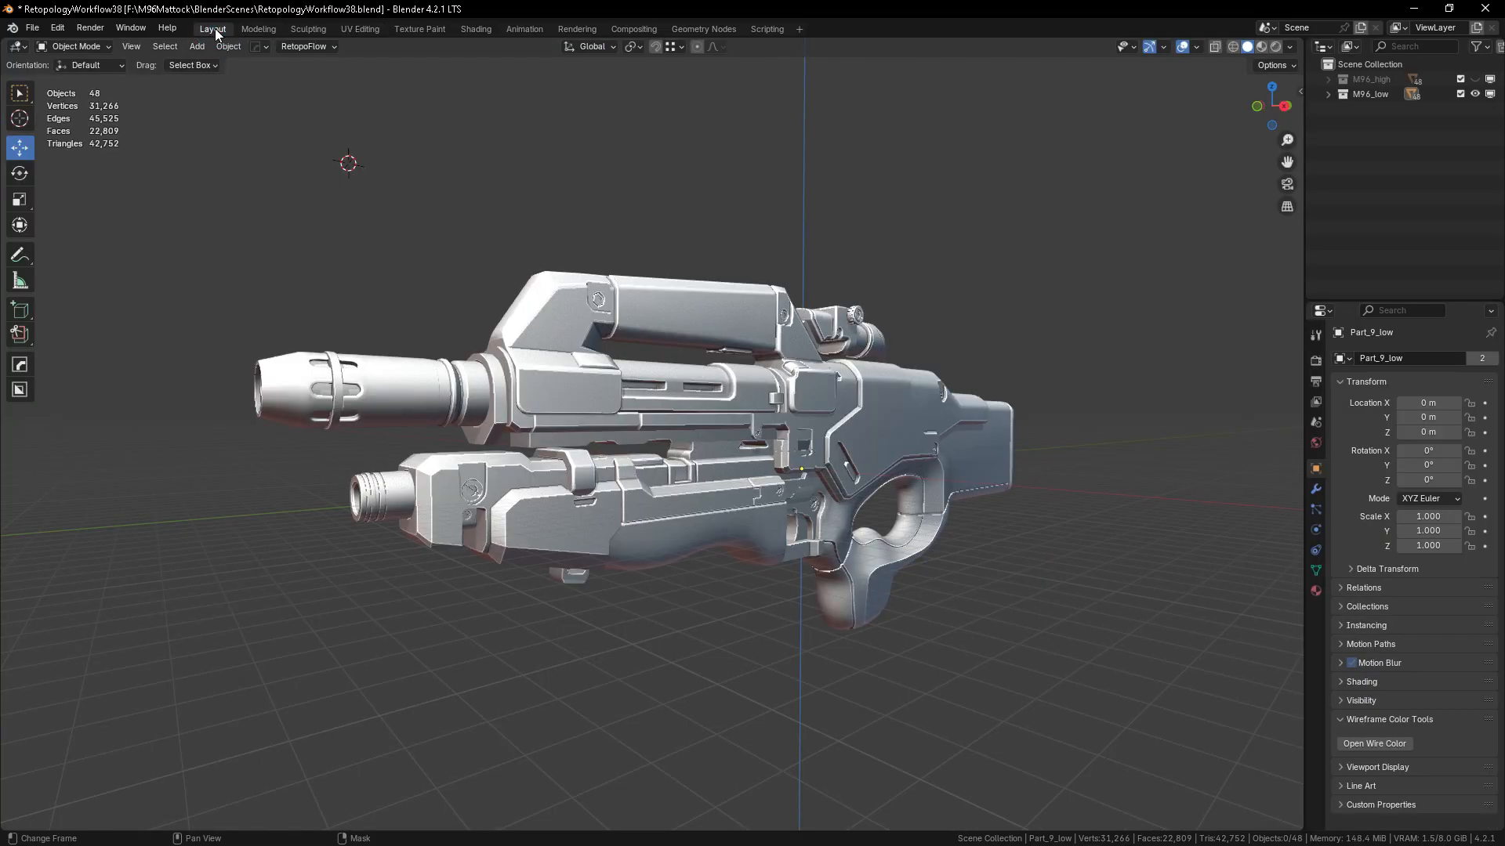
pyautogui.keyDown('alt'); pyautogui.moveTo(725, 599); pyautogui.dragTo(806, 579); pyautogui.keyUp('alt')
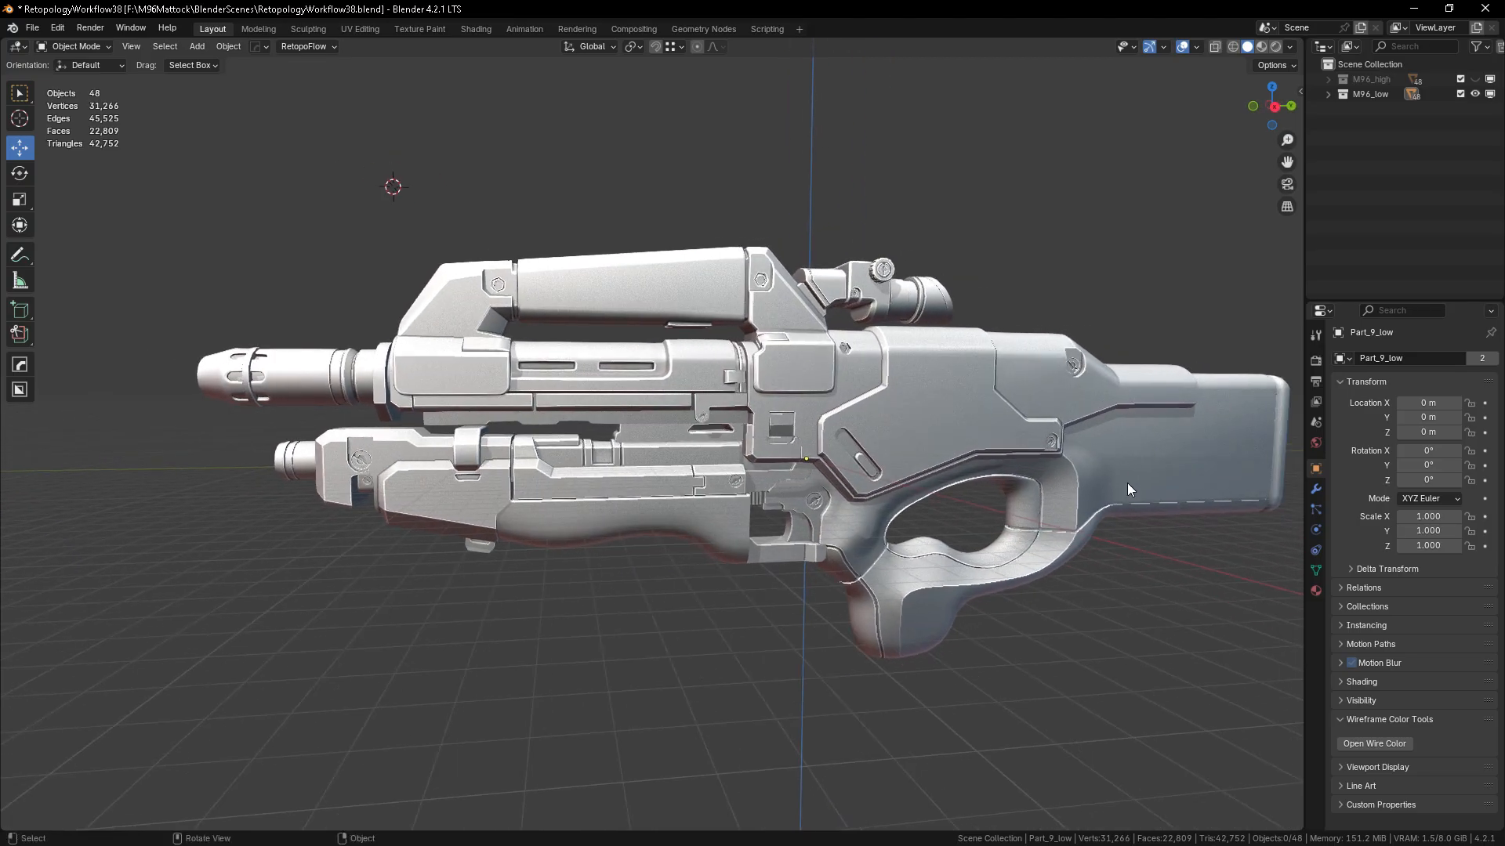
# - Select the stock body, the rear grip, the trigger guard, the trigger and the trigger housing together
pyautogui.click(1153, 475)
pyautogui.keyDown('shift'); pyautogui.click(1022, 572); pyautogui.keyUp('shift')
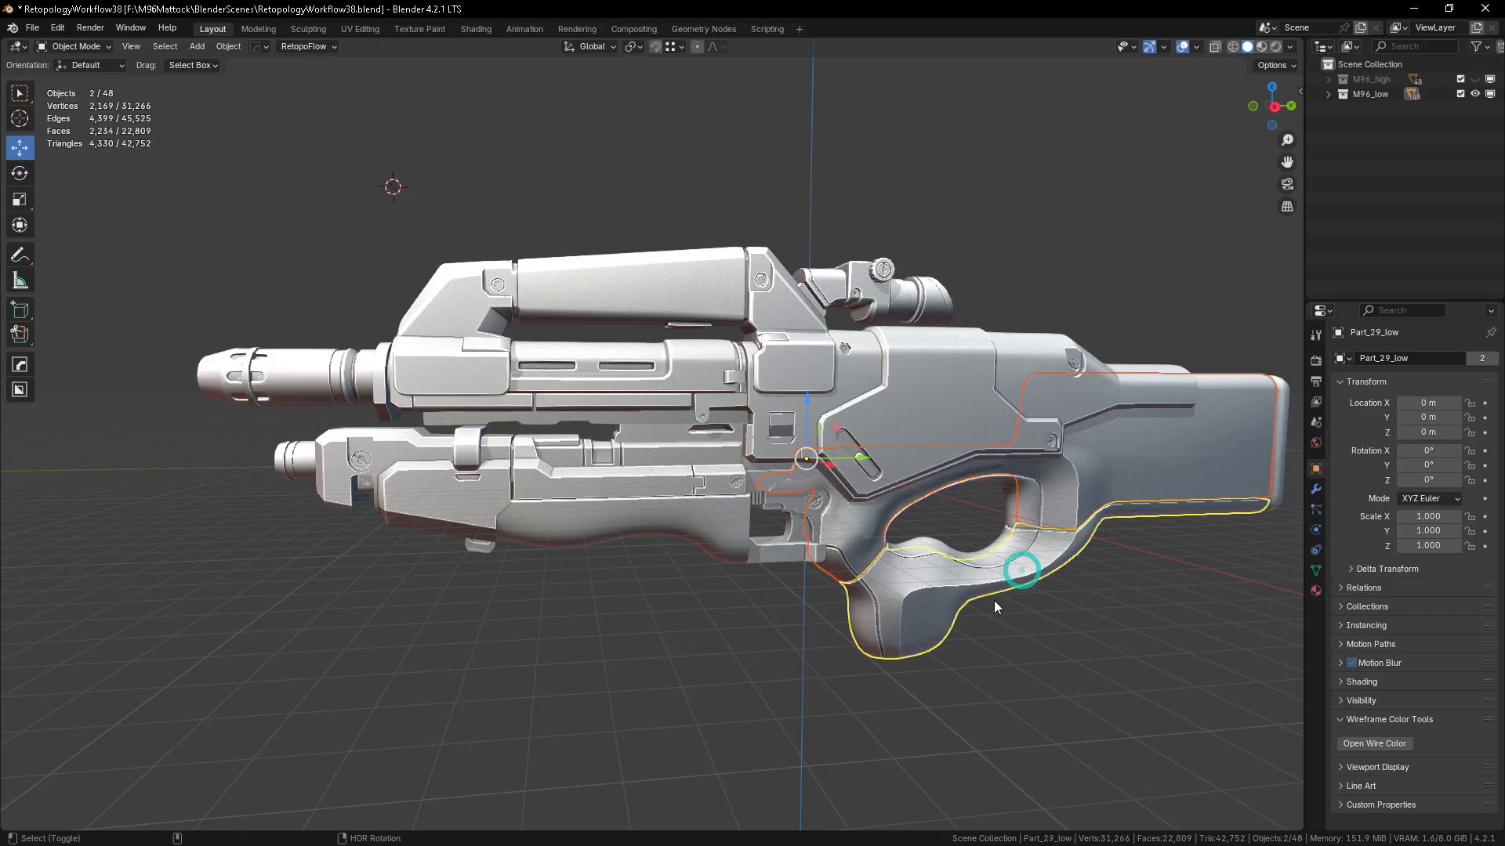
pyautogui.keyDown('shift'); pyautogui.click(778, 552); pyautogui.keyUp('shift')
pyautogui.scroll(3, 792, 553)
pyautogui.keyDown('shift'); pyautogui.click(805, 518); pyautogui.keyUp('shift')
pyautogui.keyDown('shift'); pyautogui.click(787, 462); pyautogui.keyUp('shift')
pyautogui.scroll(-4, 705, 474)
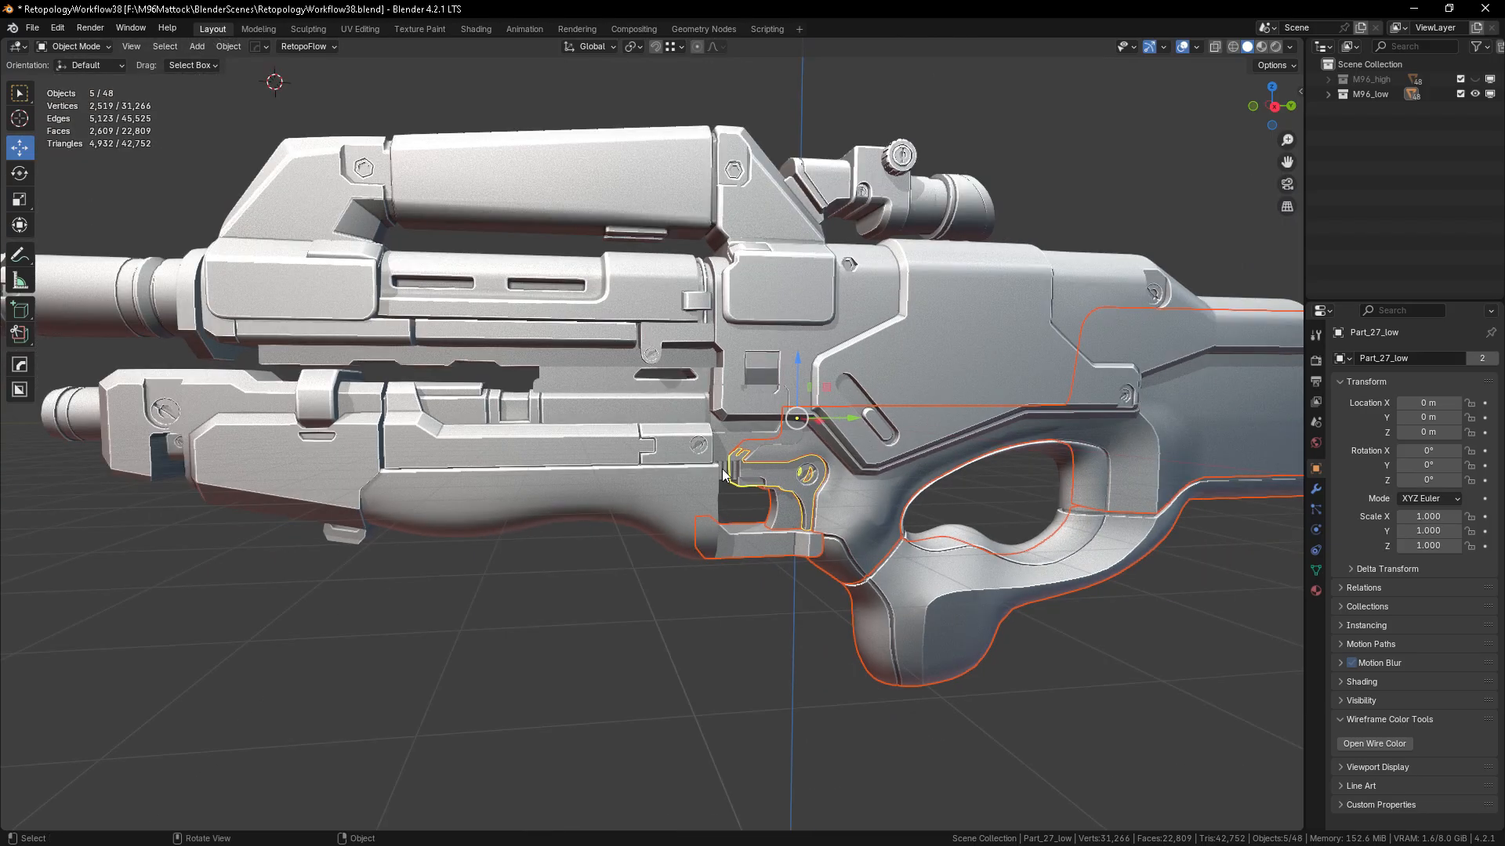
# - Add the block above the trigger opening, the lower fore-end grip and the upper carry handle to the selection
pyautogui.scroll(5, 722, 423)
pyautogui.keyDown('shift'); pyautogui.click(718, 420); pyautogui.keyUp('shift')
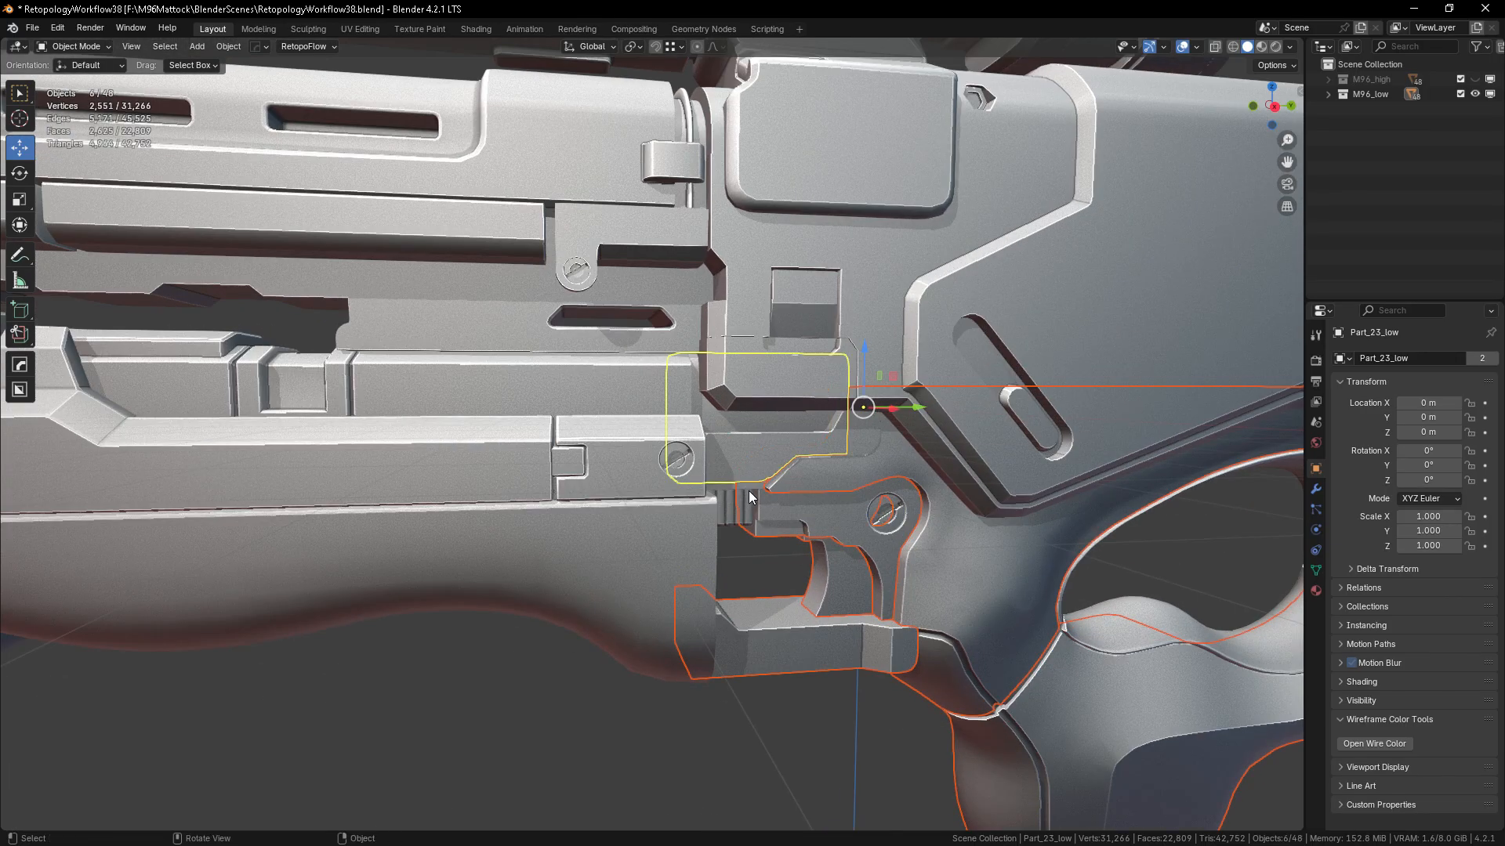
pyautogui.scroll(-4, 736, 431)
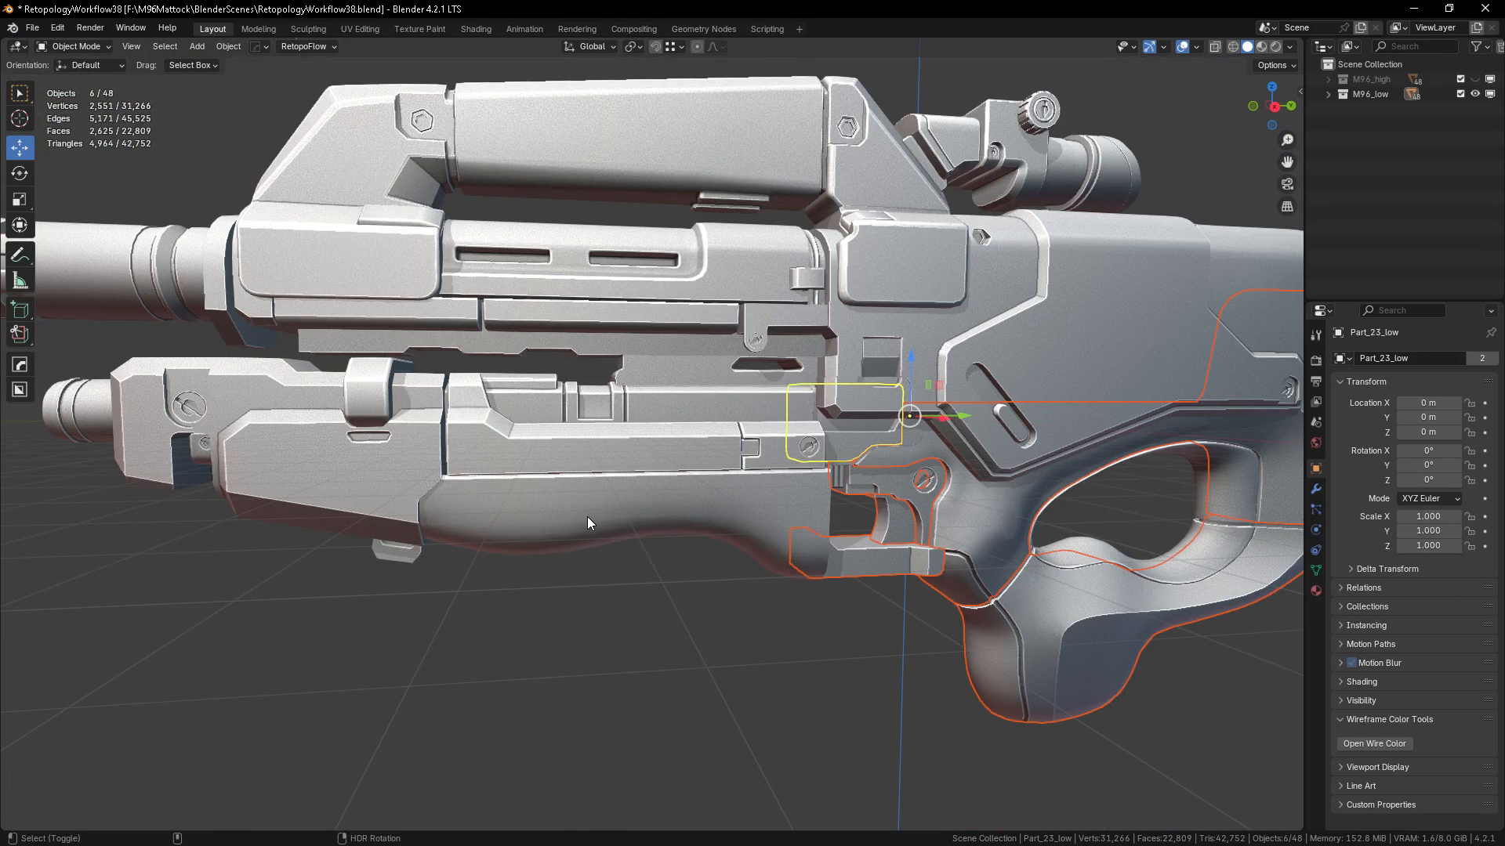
pyautogui.keyDown('shift'); pyautogui.click(588, 520); pyautogui.keyUp('shift')
pyautogui.keyDown('shift'); pyautogui.click(569, 165); pyautogui.keyUp('shift')
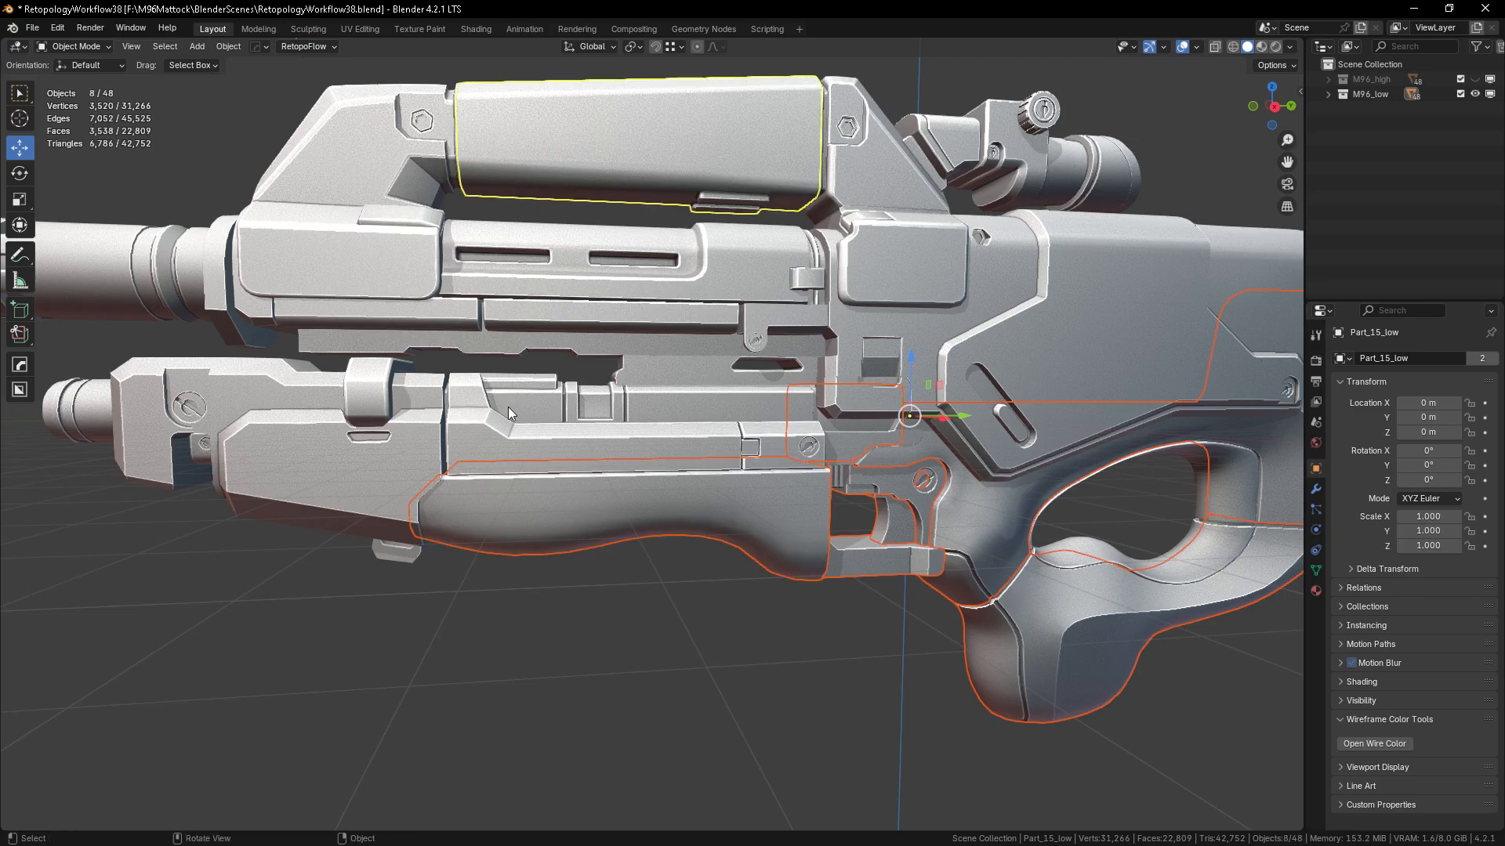
# - Add the upper barrel collar, its adjoining front plate, the small lower bracket block and the fore-end band to the selection
pyautogui.scroll(-3, 494, 394)
pyautogui.scroll(5, 439, 376)
pyautogui.keyDown('shift'); pyautogui.click(508, 362); pyautogui.keyUp('shift')
pyautogui.keyDown('shift'); pyautogui.click(546, 362); pyautogui.keyUp('shift')
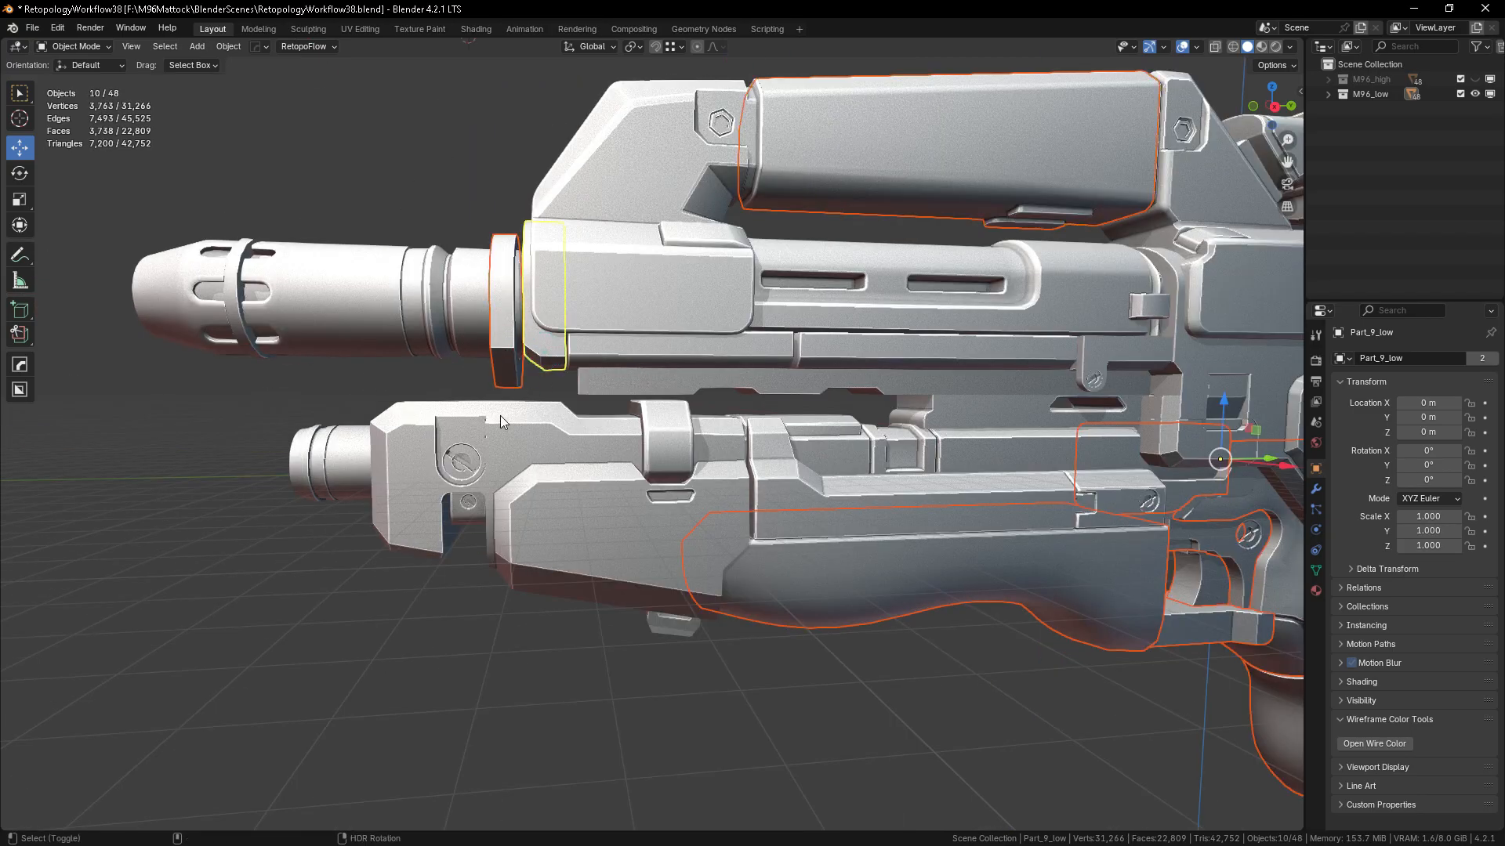
pyautogui.keyDown('shift'); pyautogui.click(463, 518); pyautogui.keyUp('shift')
pyautogui.keyDown('shift'); pyautogui.click(659, 444); pyautogui.keyUp('shift')
pyautogui.scroll(-6, 631, 423)
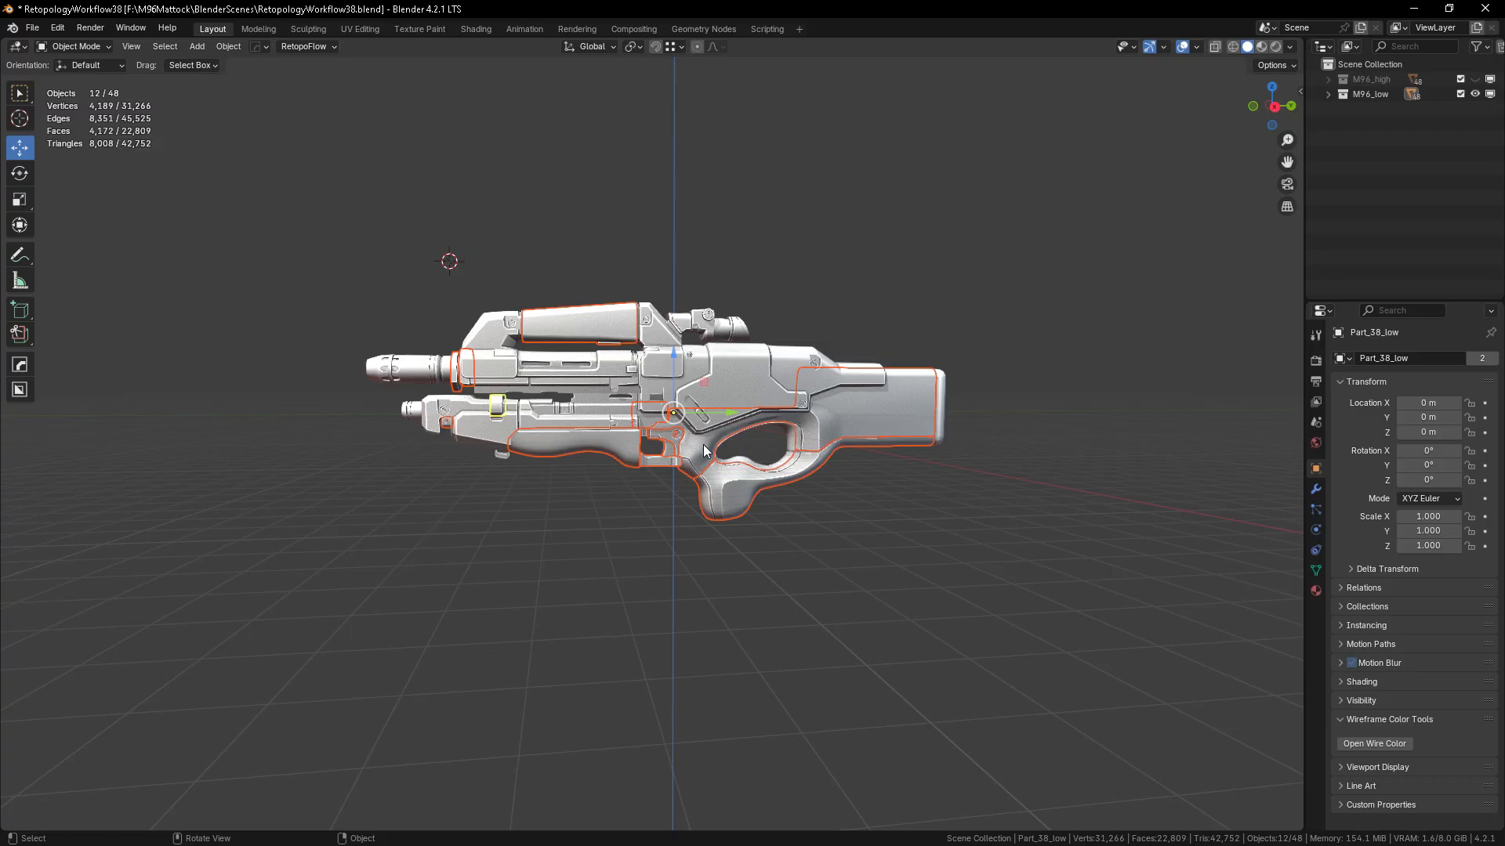
pyautogui.scroll(4, 690, 439)
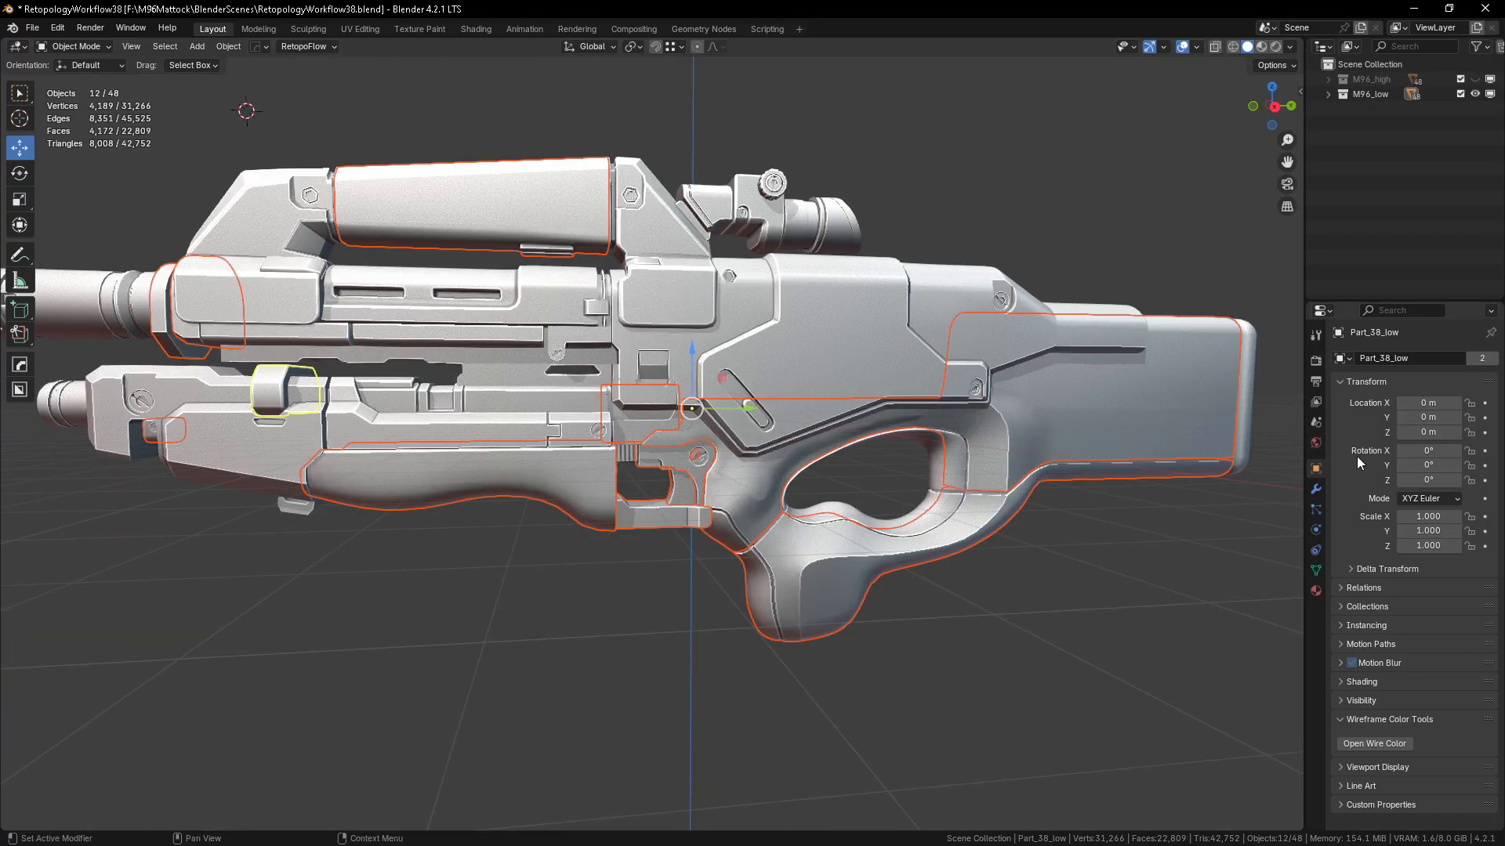
# - Show the active part's material settings in a wider side area and list the materials in the Outliner's Blender File view
pyautogui.click(1316, 592)
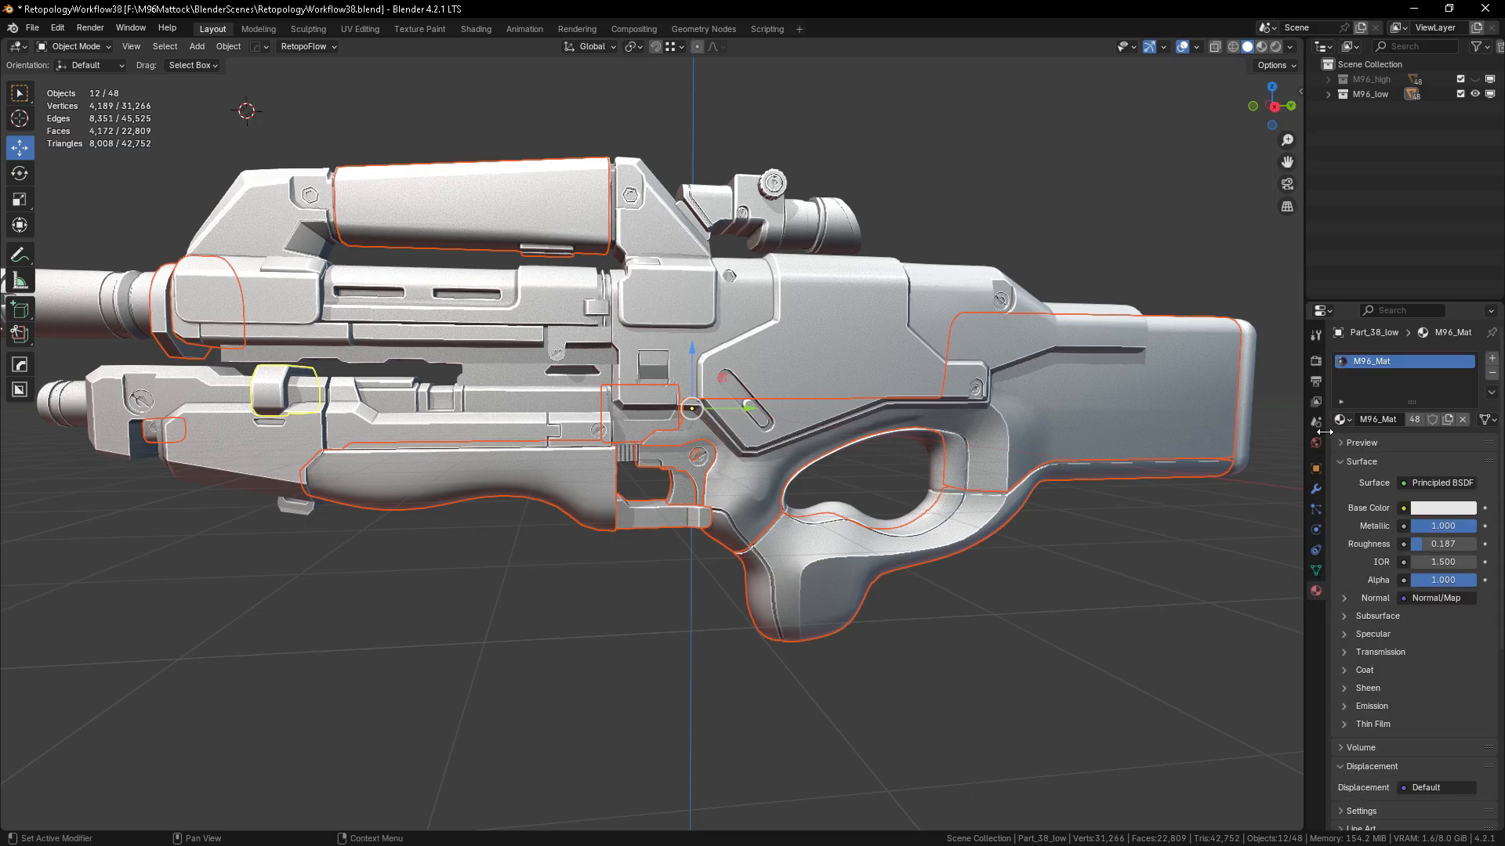
pyautogui.moveTo(1306, 421); pyautogui.dragTo(1025, 422)
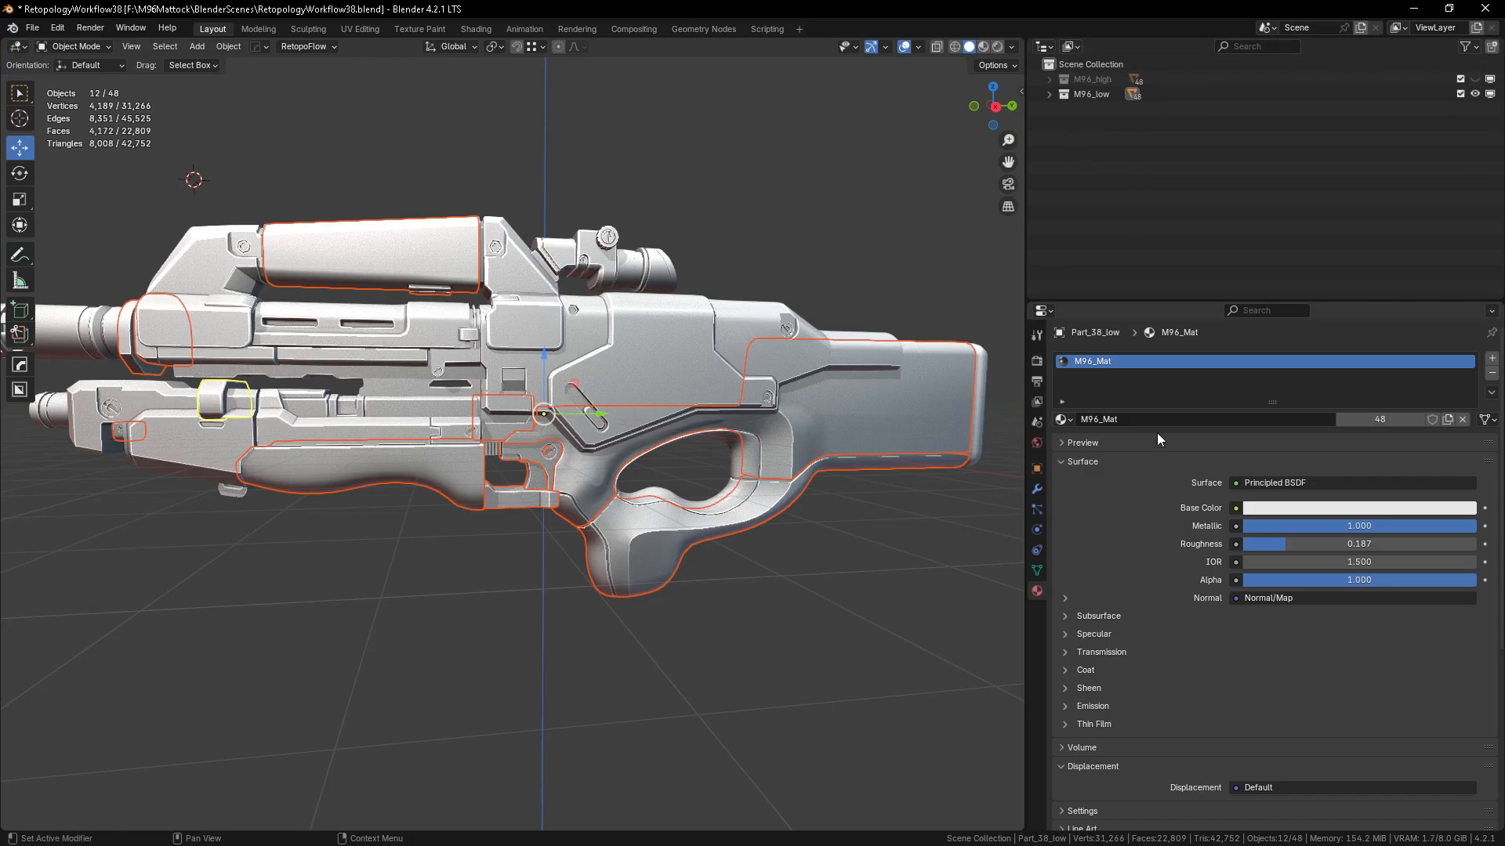
pyautogui.click(1078, 47)
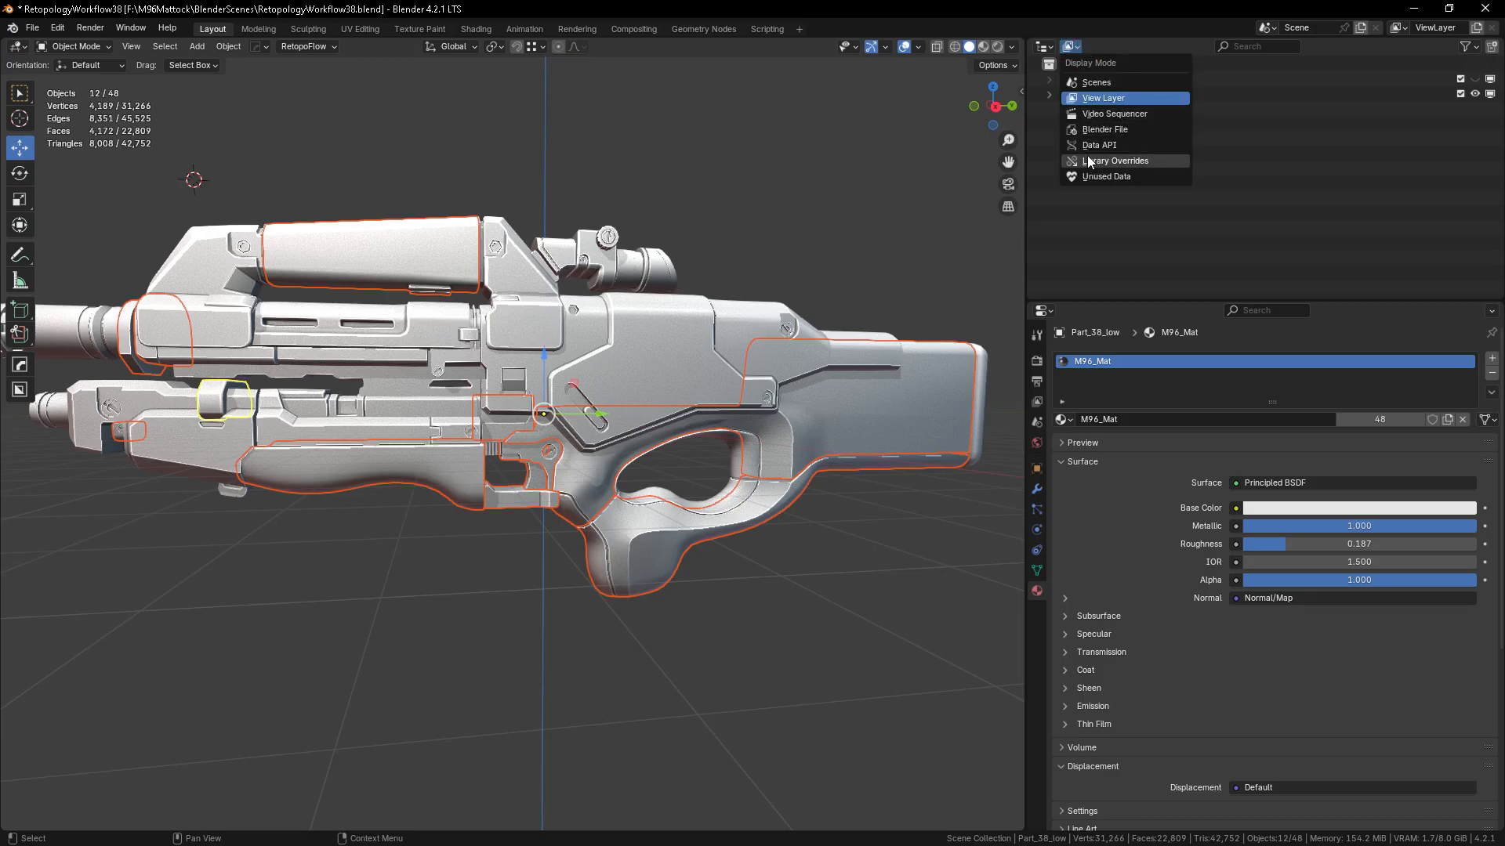
pyautogui.click(1093, 135)
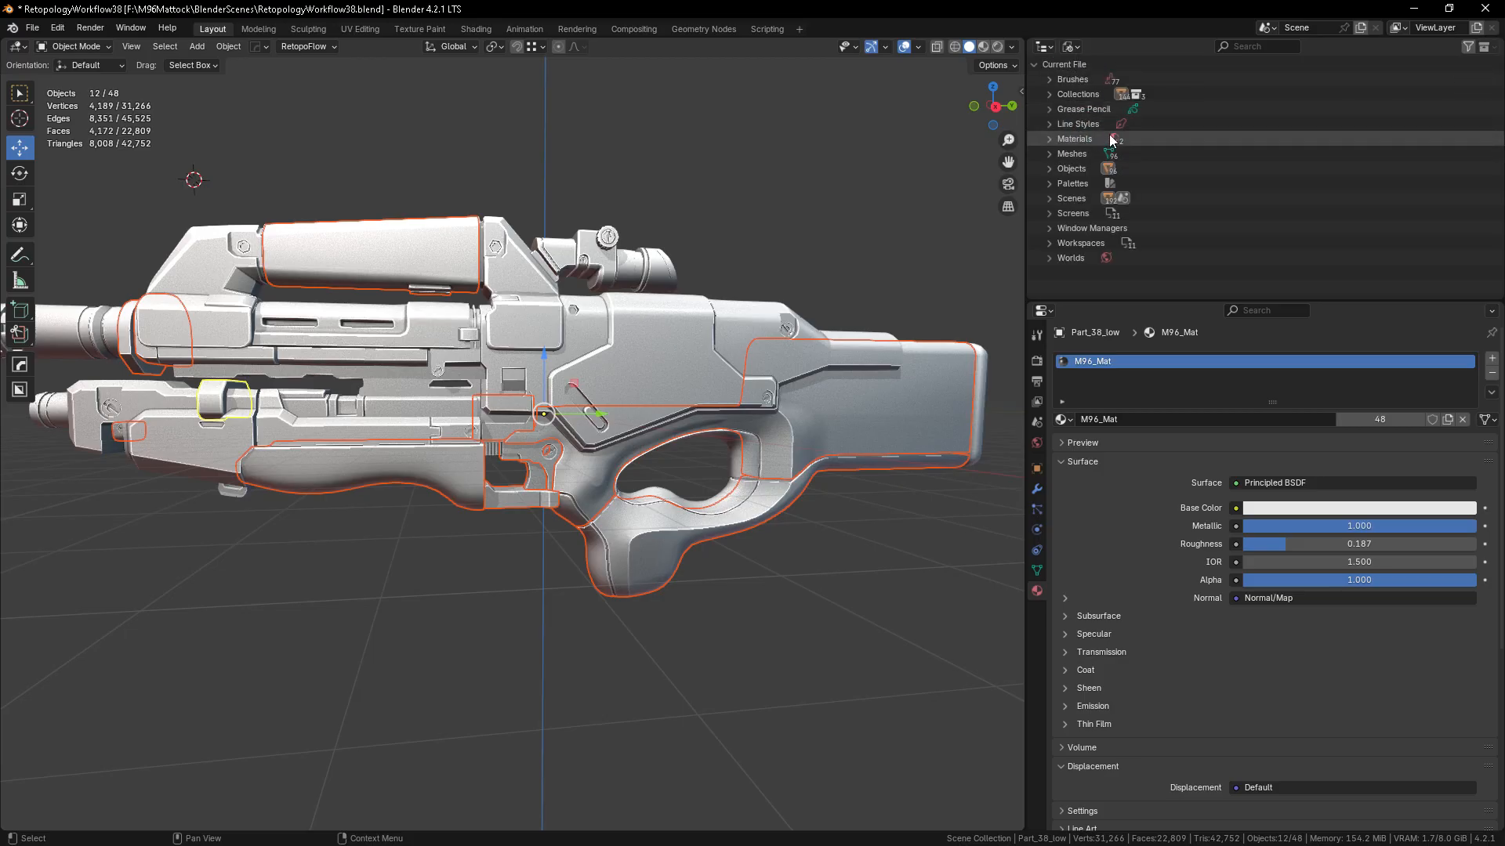
pyautogui.click(1050, 139)
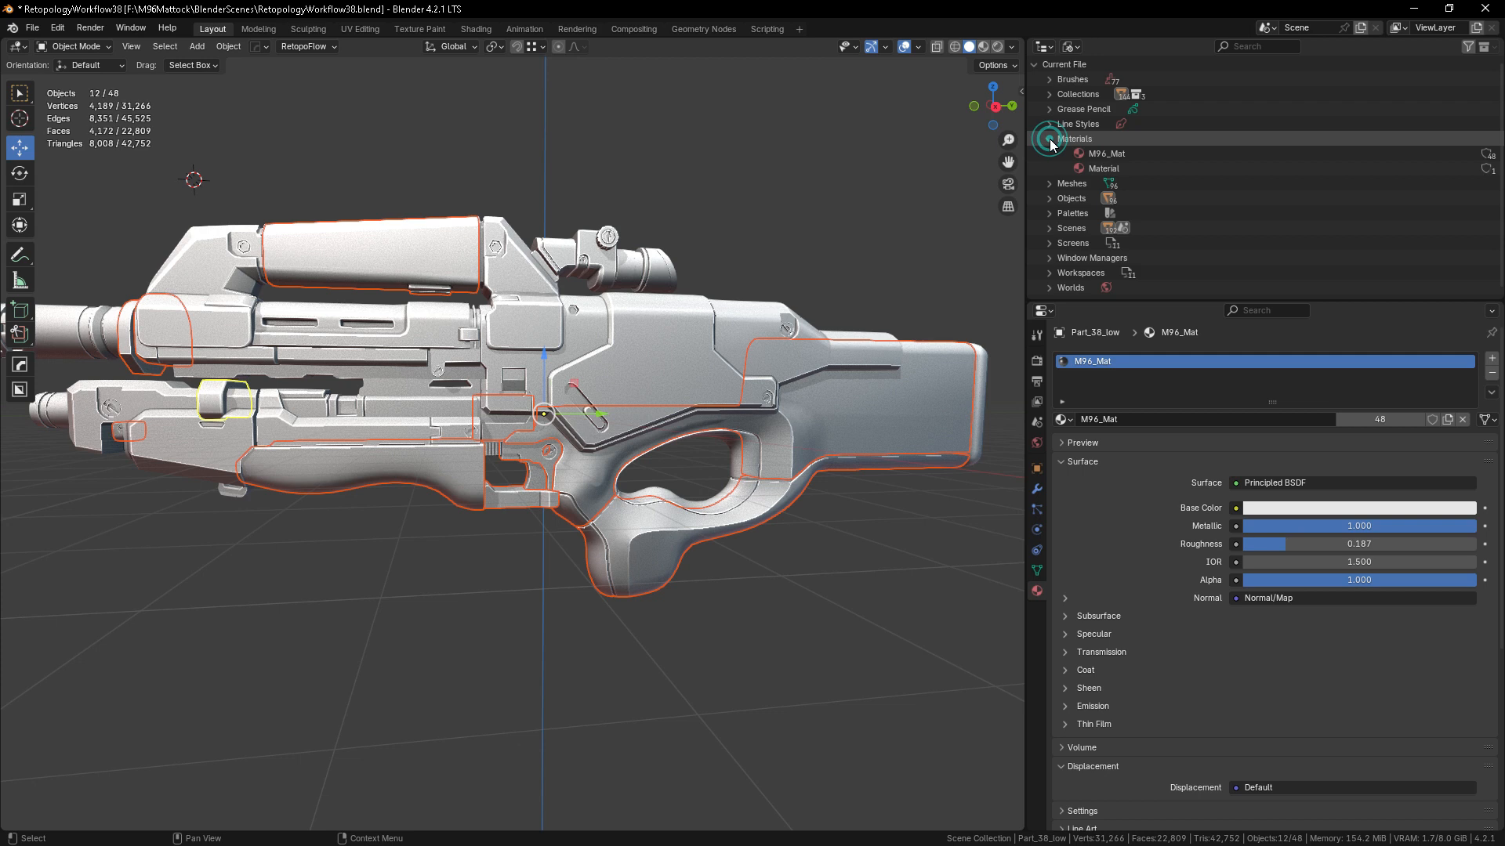
# - Delete the existing materials M96_Mat and Material from the file
pyautogui.click(1105, 154)
pyautogui.keyDown('shift'); pyautogui.click(1102, 169); pyautogui.keyUp('shift')
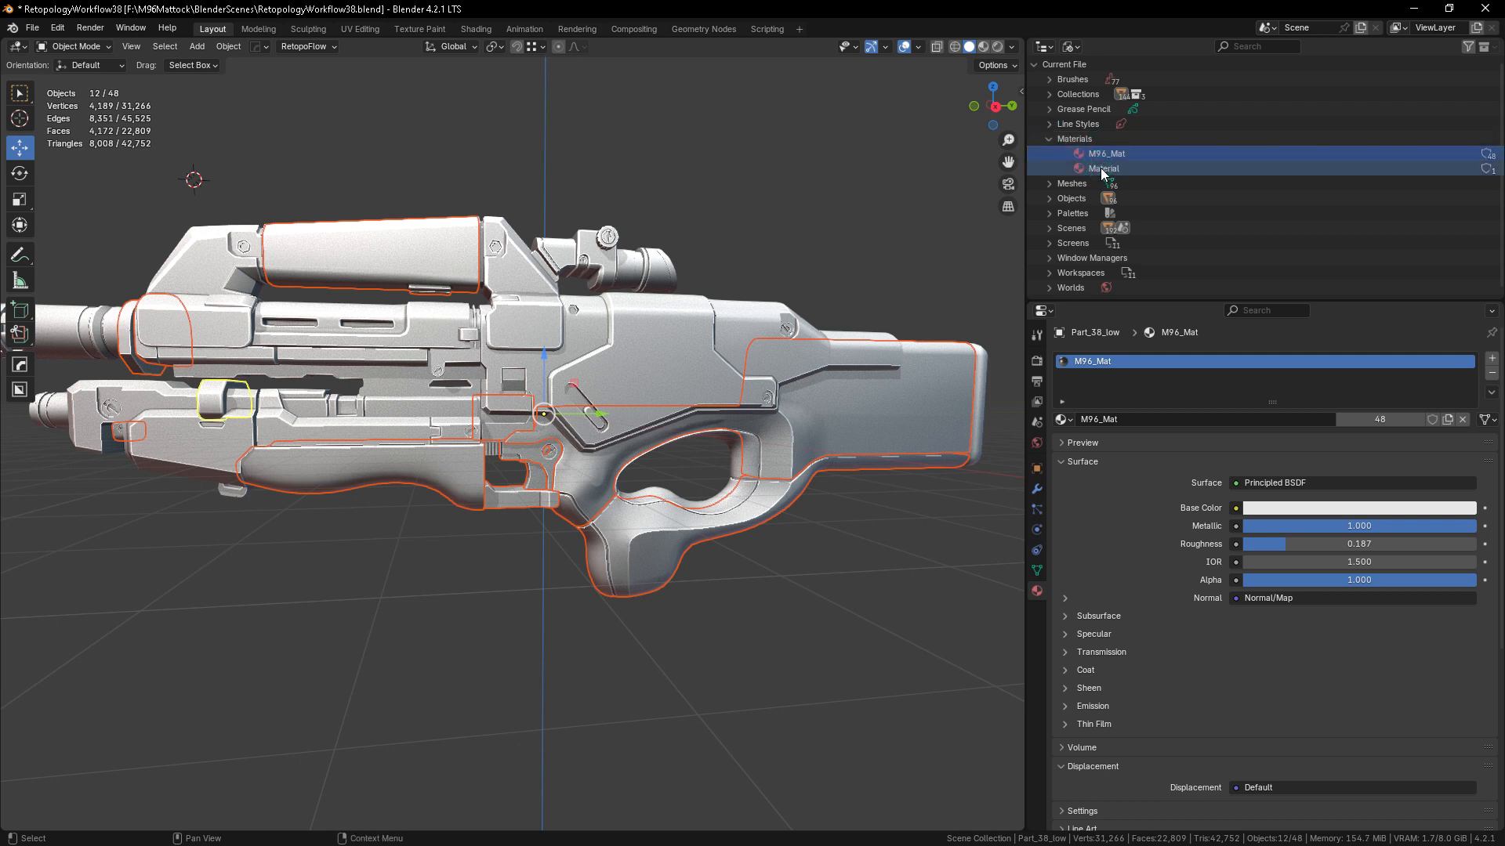
pyautogui.rightClick(1101, 169)
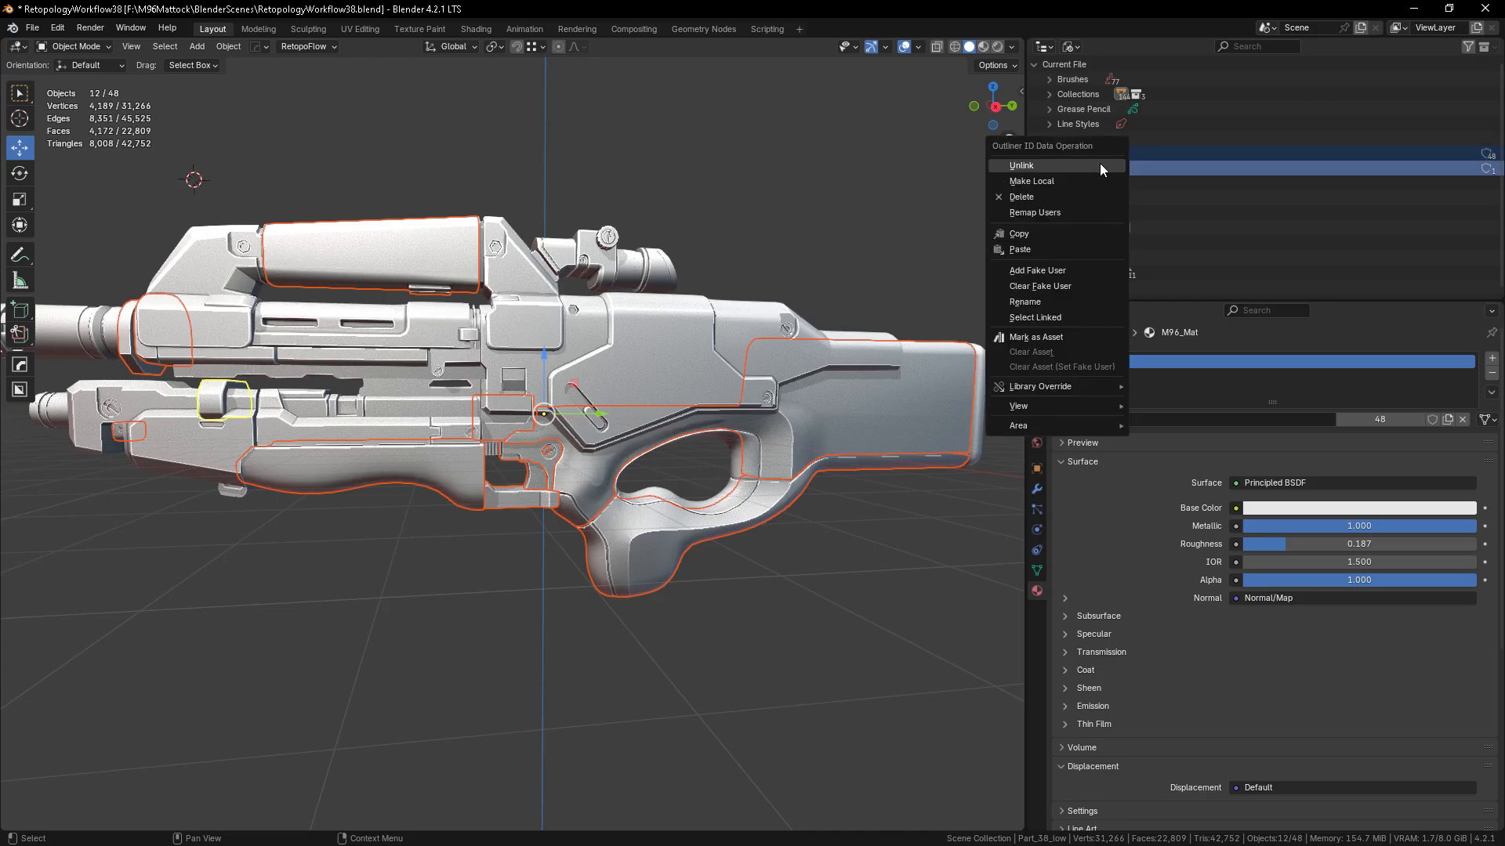
pyautogui.click(1090, 202)
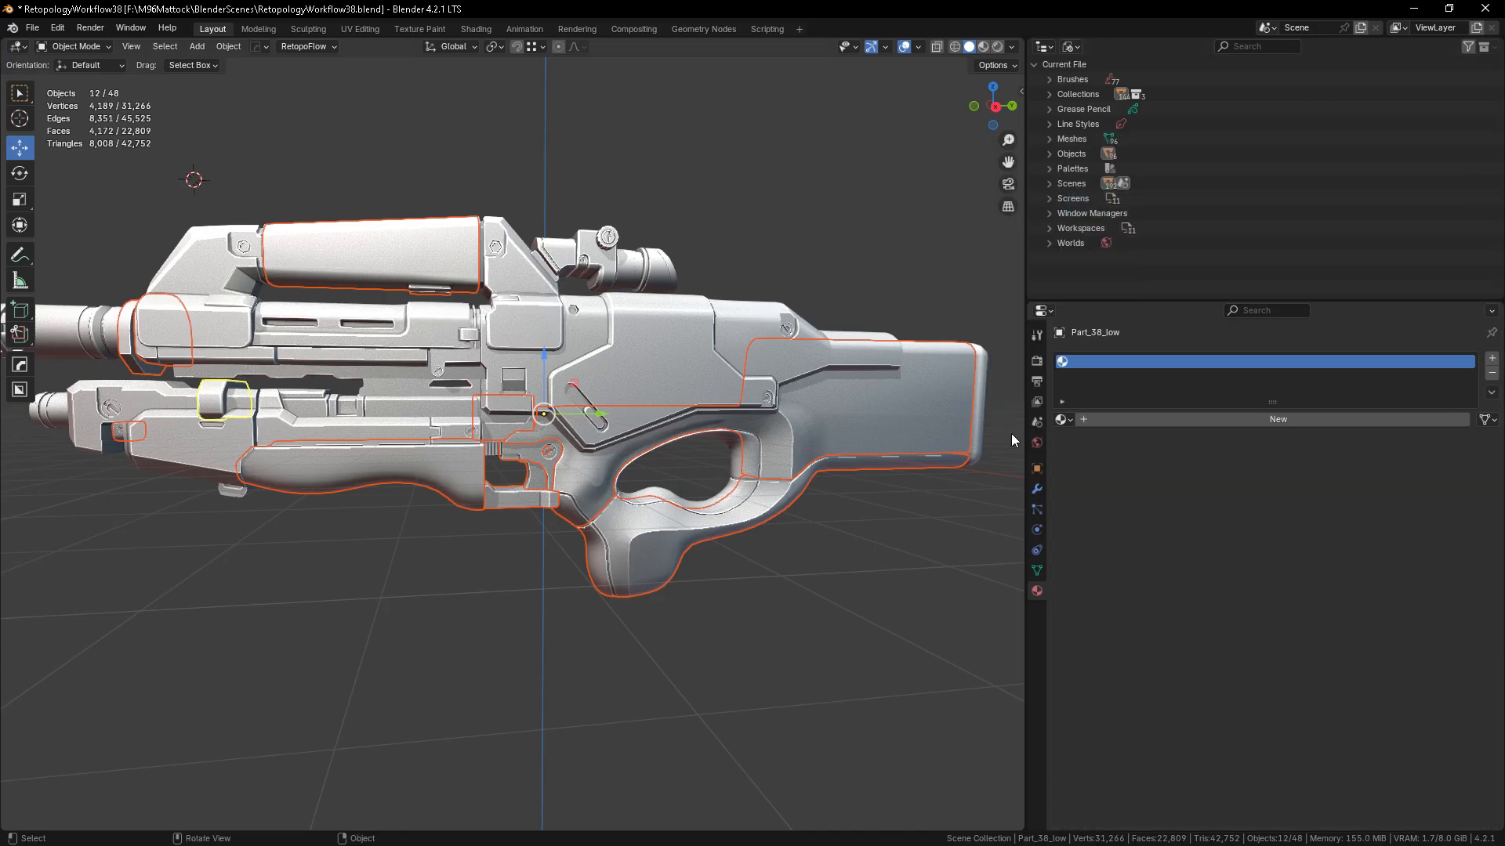
# - Create a new material on the active fore-end band and name it BasePlastic
pyautogui.click(1067, 419)
pyautogui.click(1230, 423)
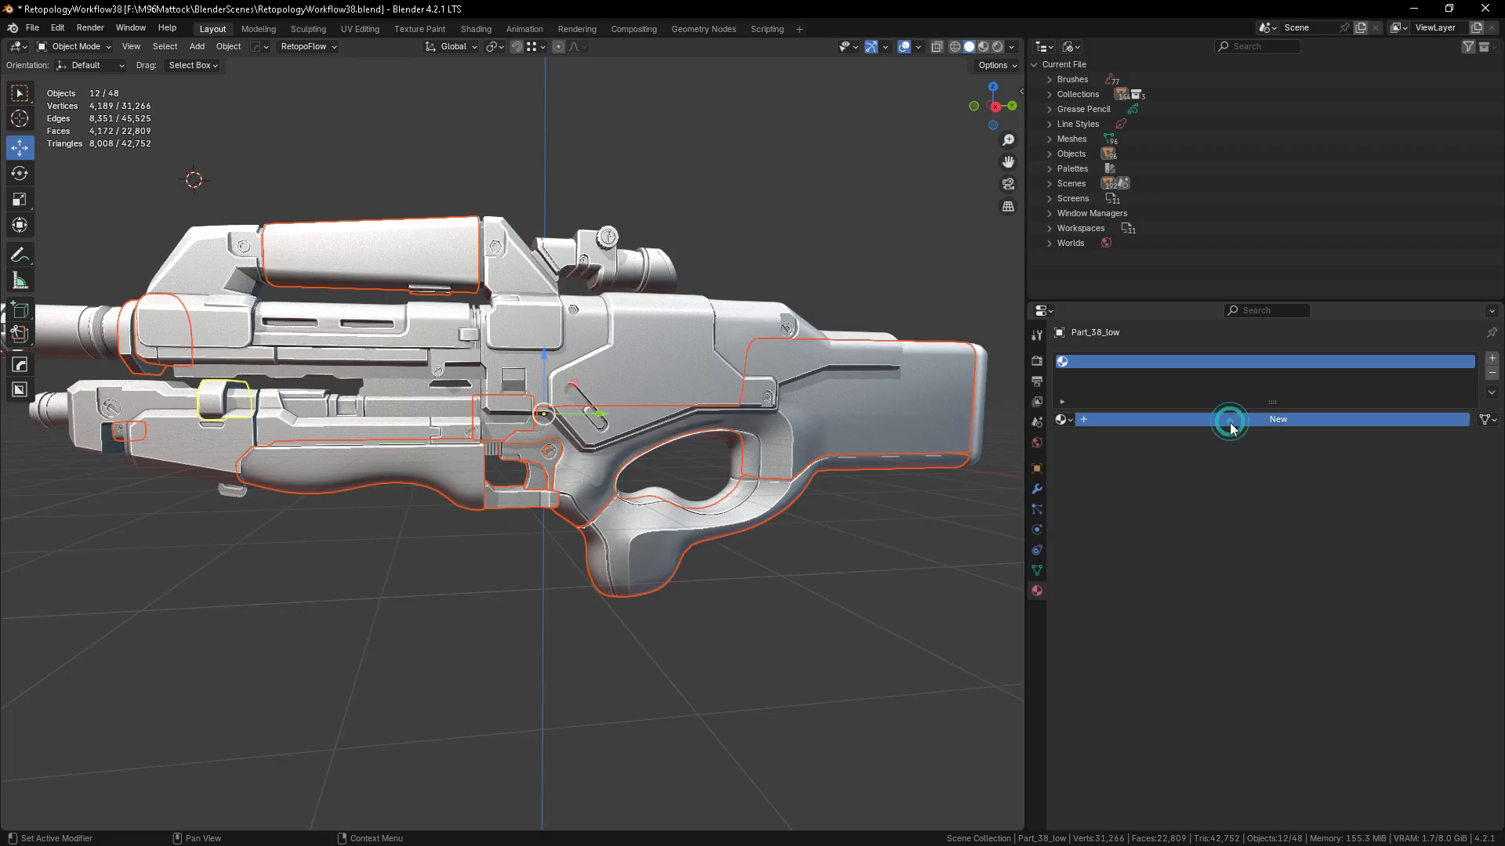
pyautogui.click(1128, 421)
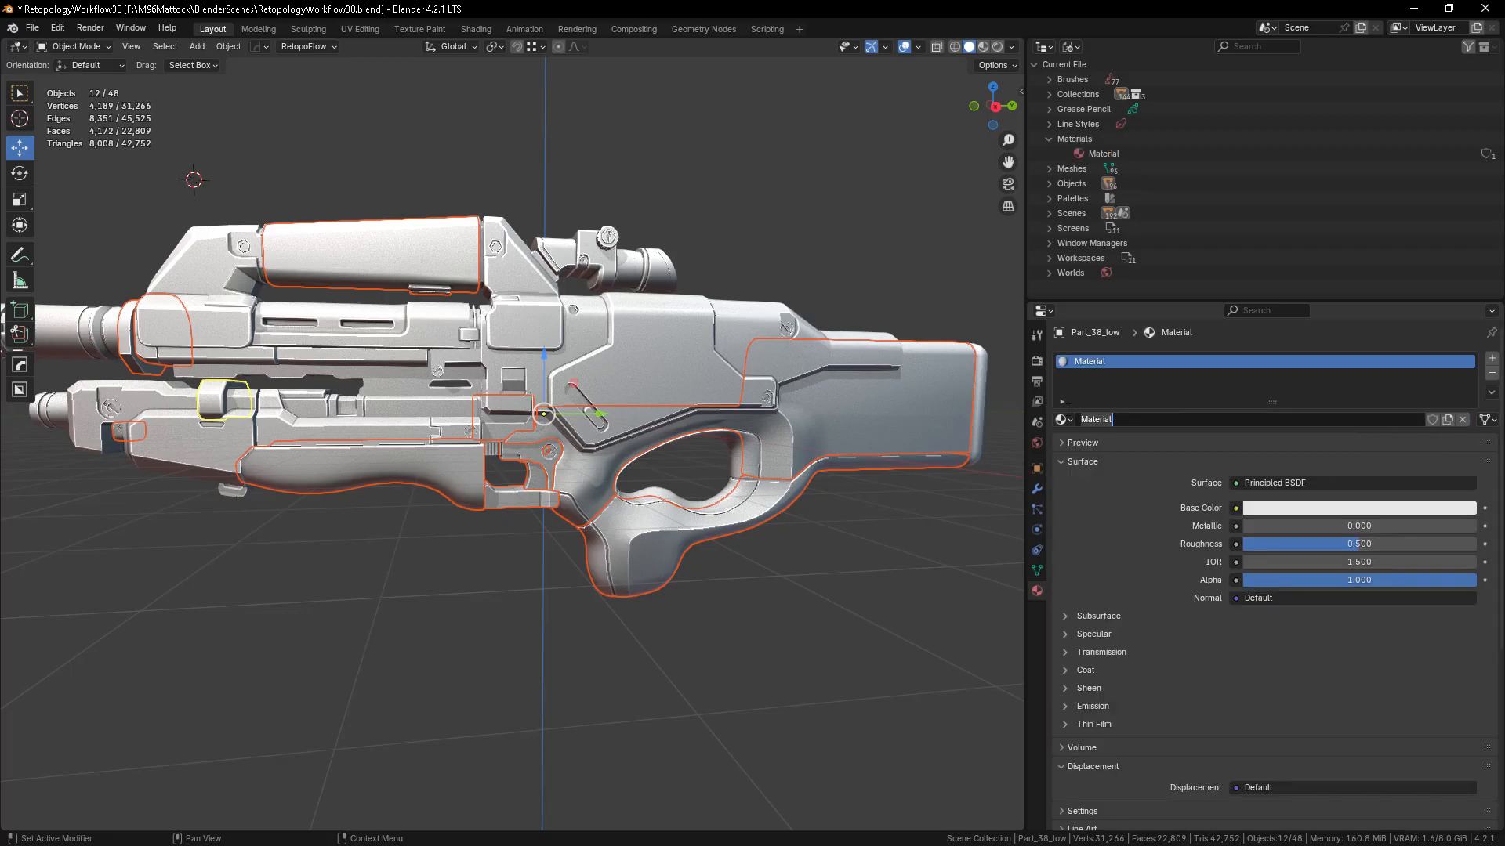
pyautogui.write('BasePlastic')
pyautogui.press('Return')
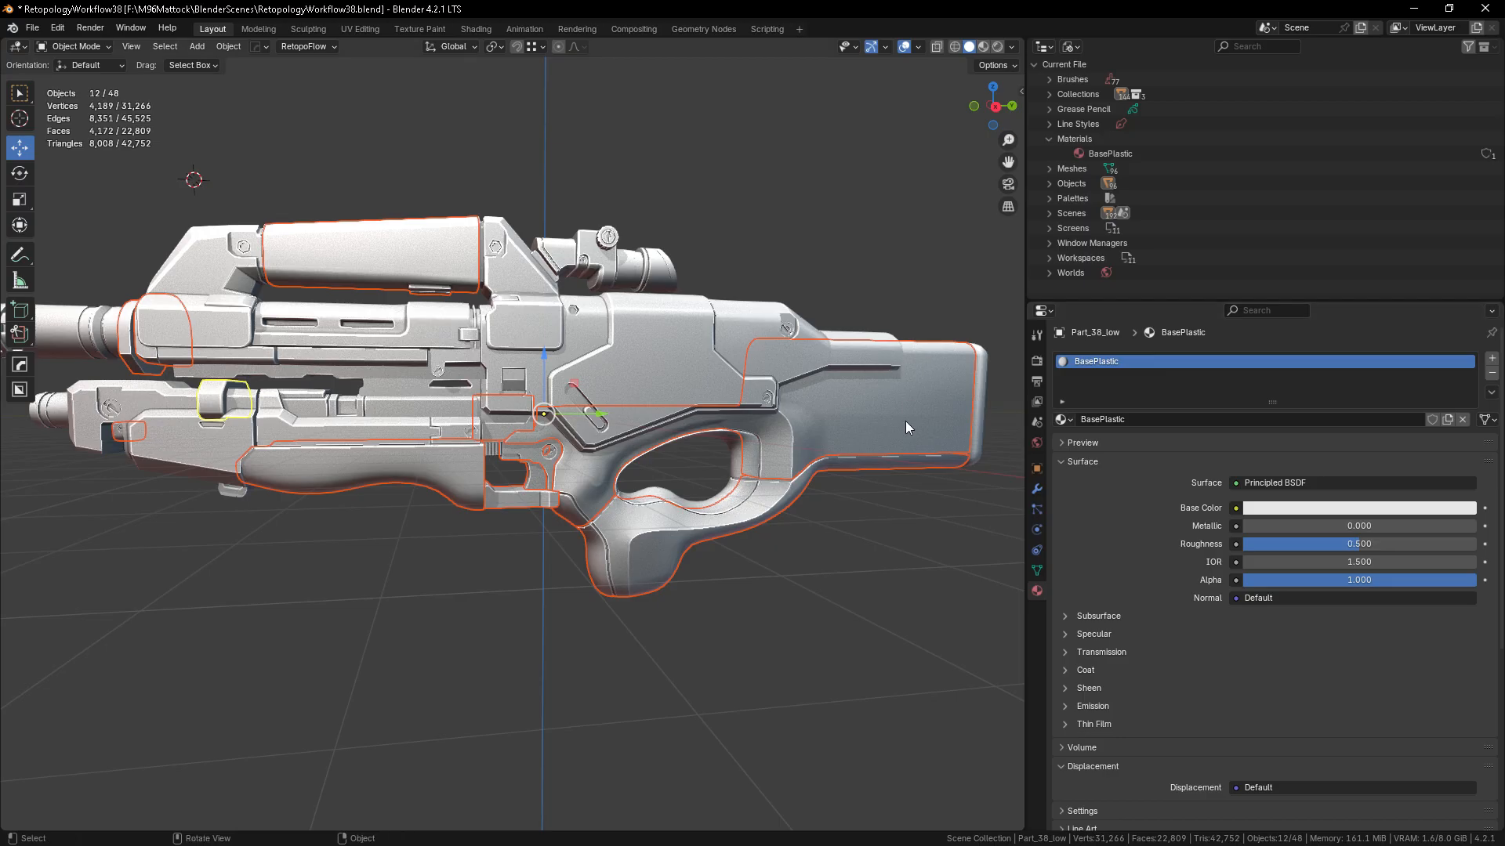
# - Show the rifle in Material Preview shading and pick a new base color for the BasePlastic material
pyautogui.click(985, 48)
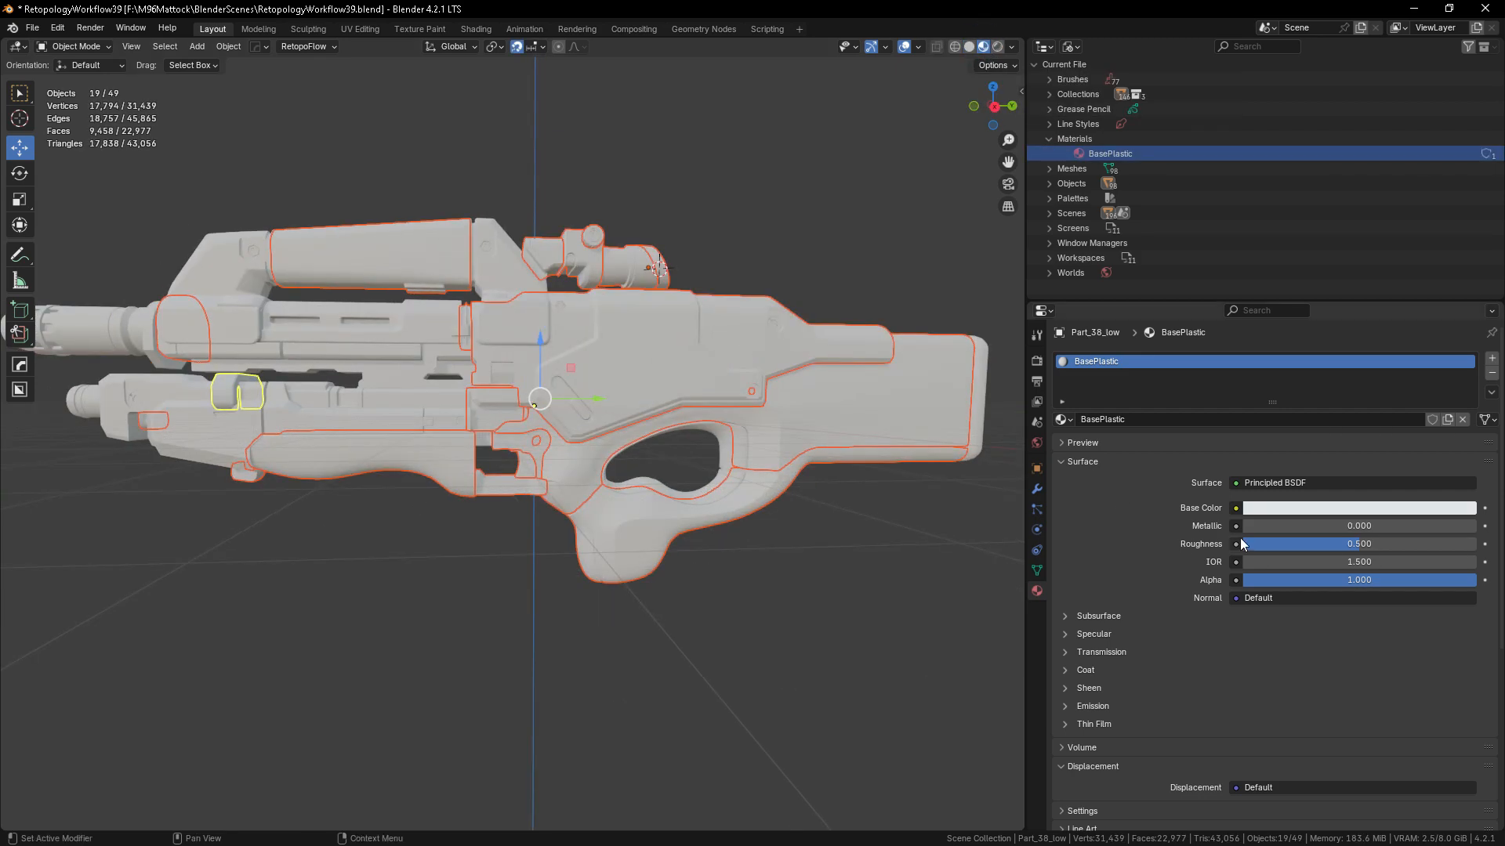
pyautogui.click(1262, 507)
pyautogui.moveTo(1382, 342); pyautogui.dragTo(1348, 326)
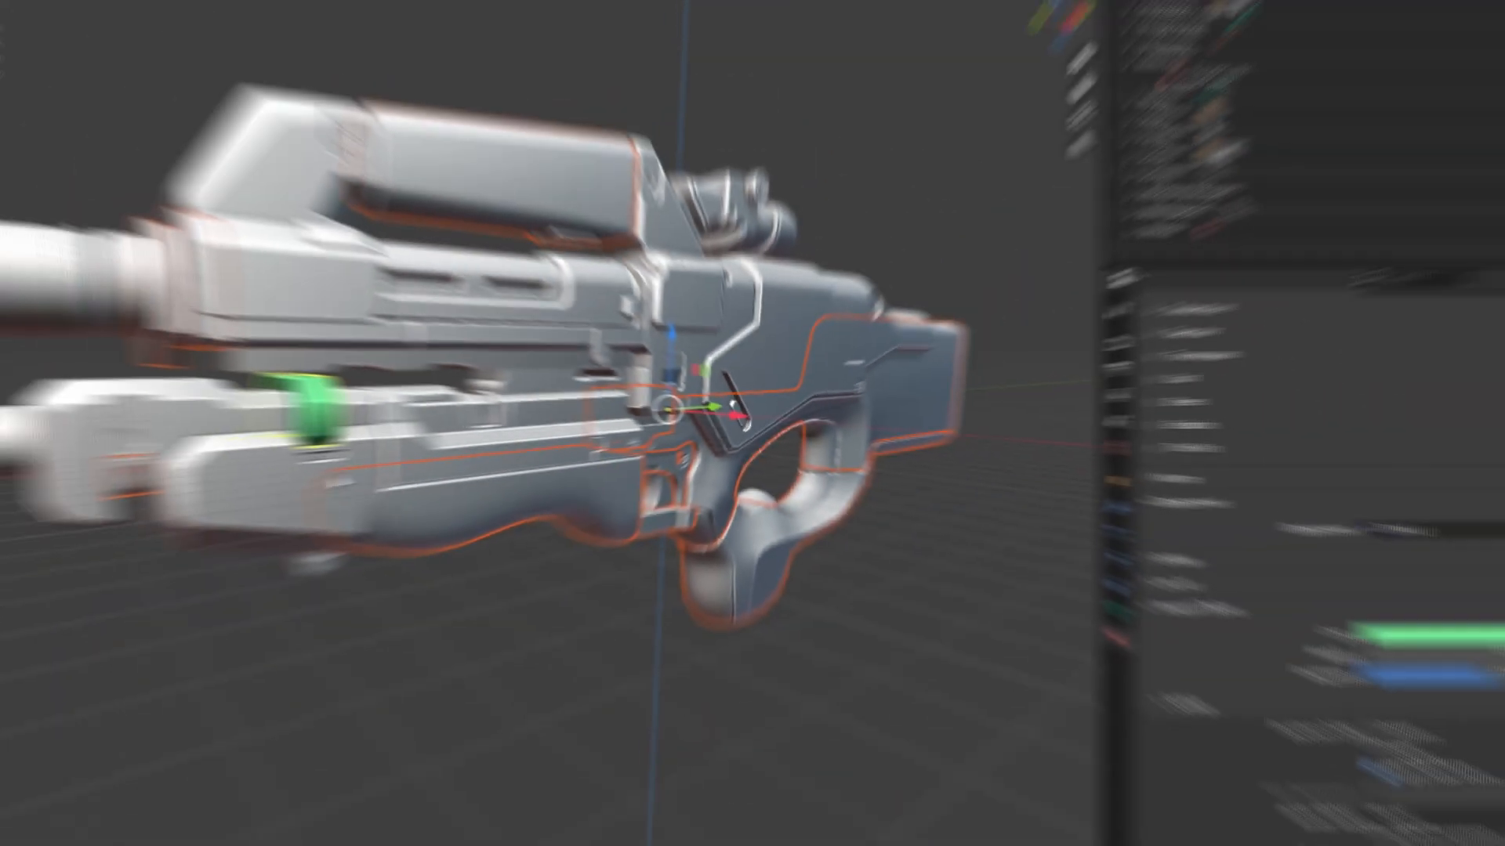
# - Select the green fore-end band, lower handguard grip, small front insert, both barrel collars, trigger guard and trigger together
pyautogui.click(415, 421)
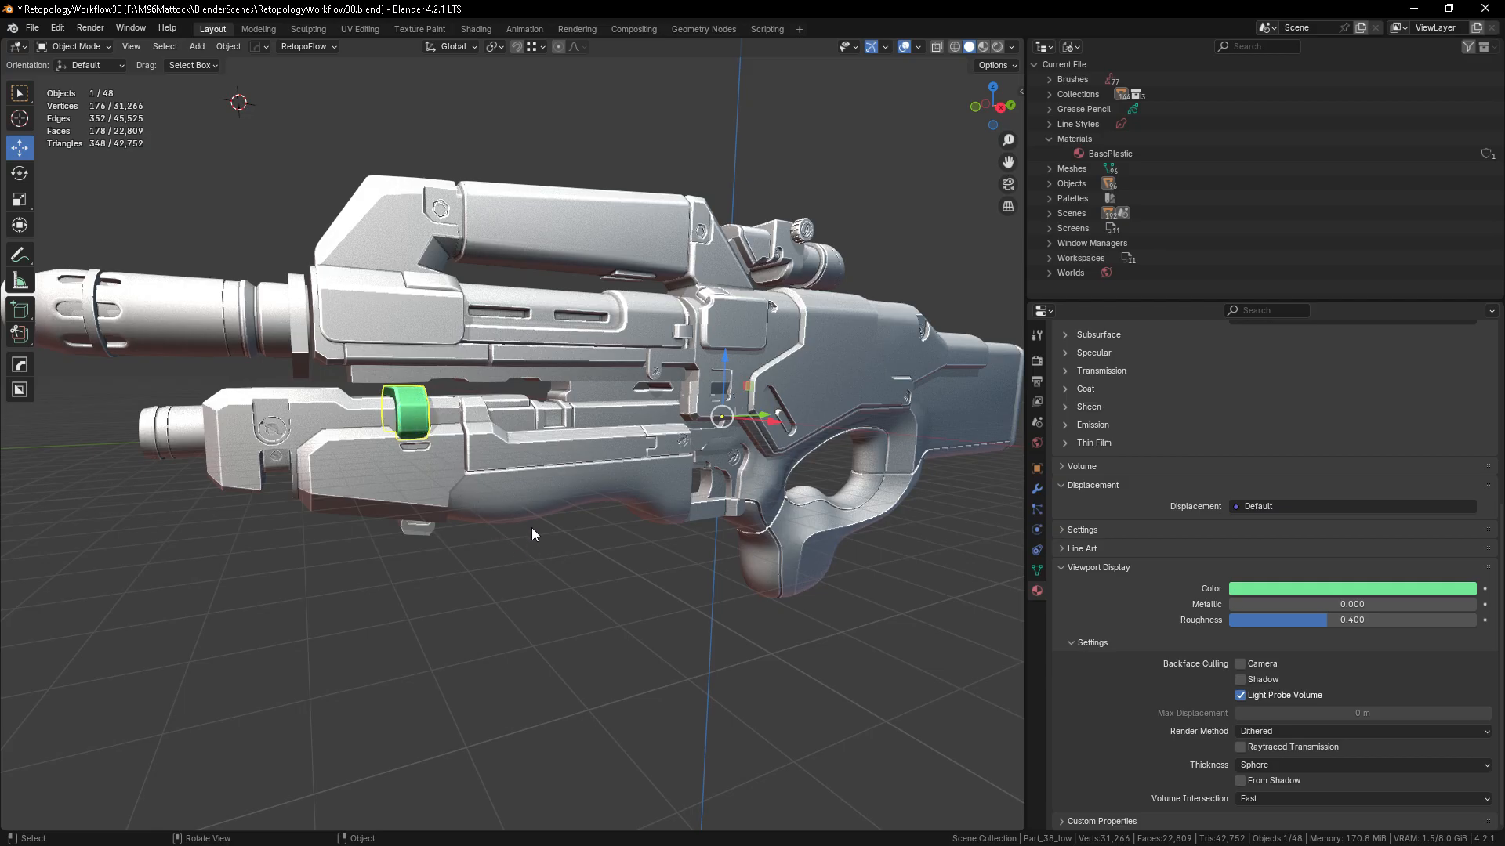
pyautogui.keyDown('shift'); pyautogui.click(519, 494); pyautogui.keyUp('shift')
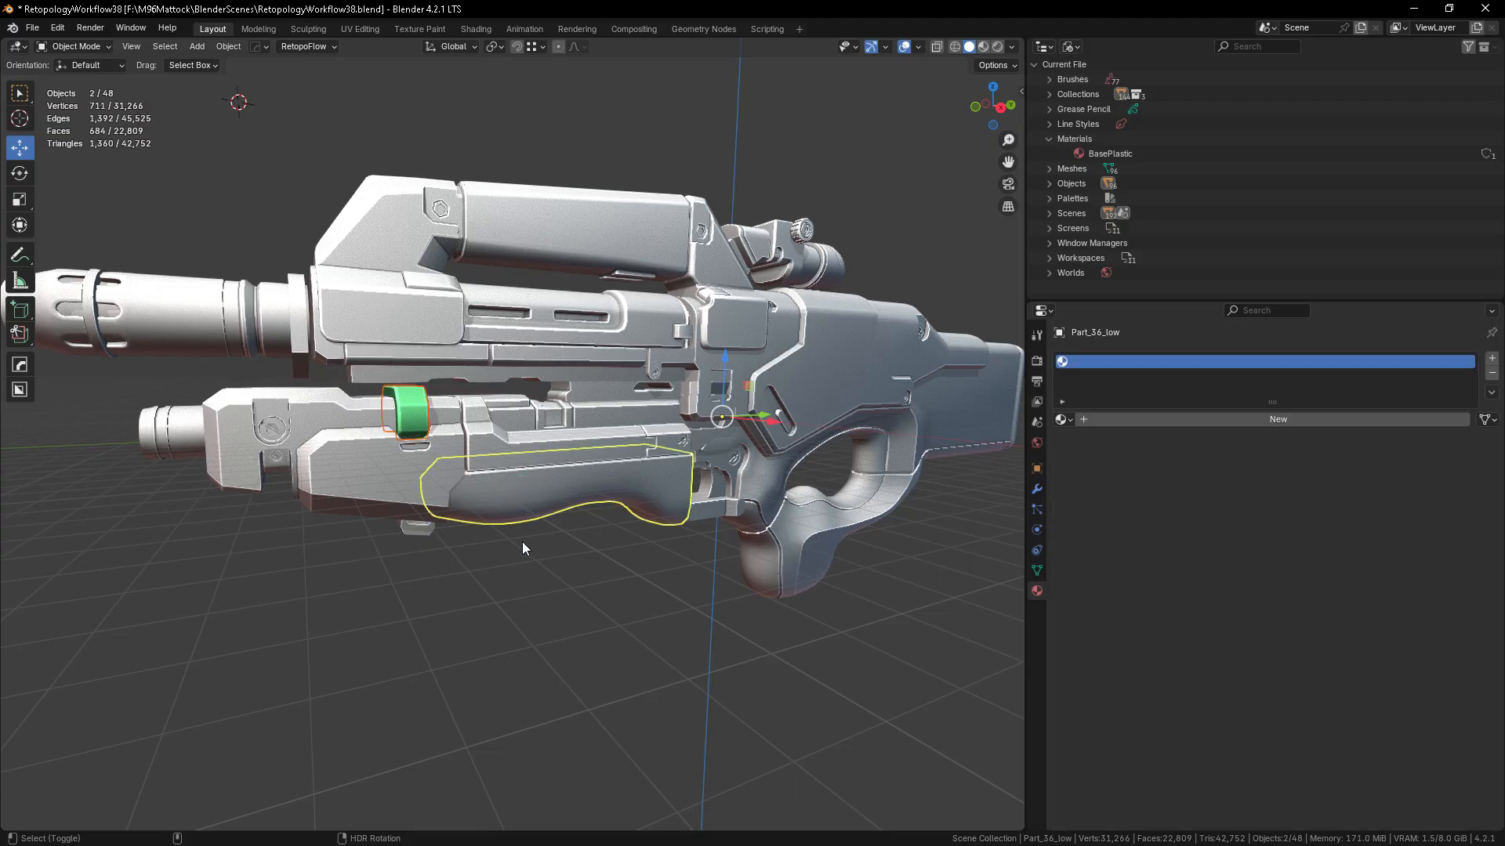
pyautogui.keyDown('shift'); pyautogui.click(282, 466); pyautogui.keyUp('shift')
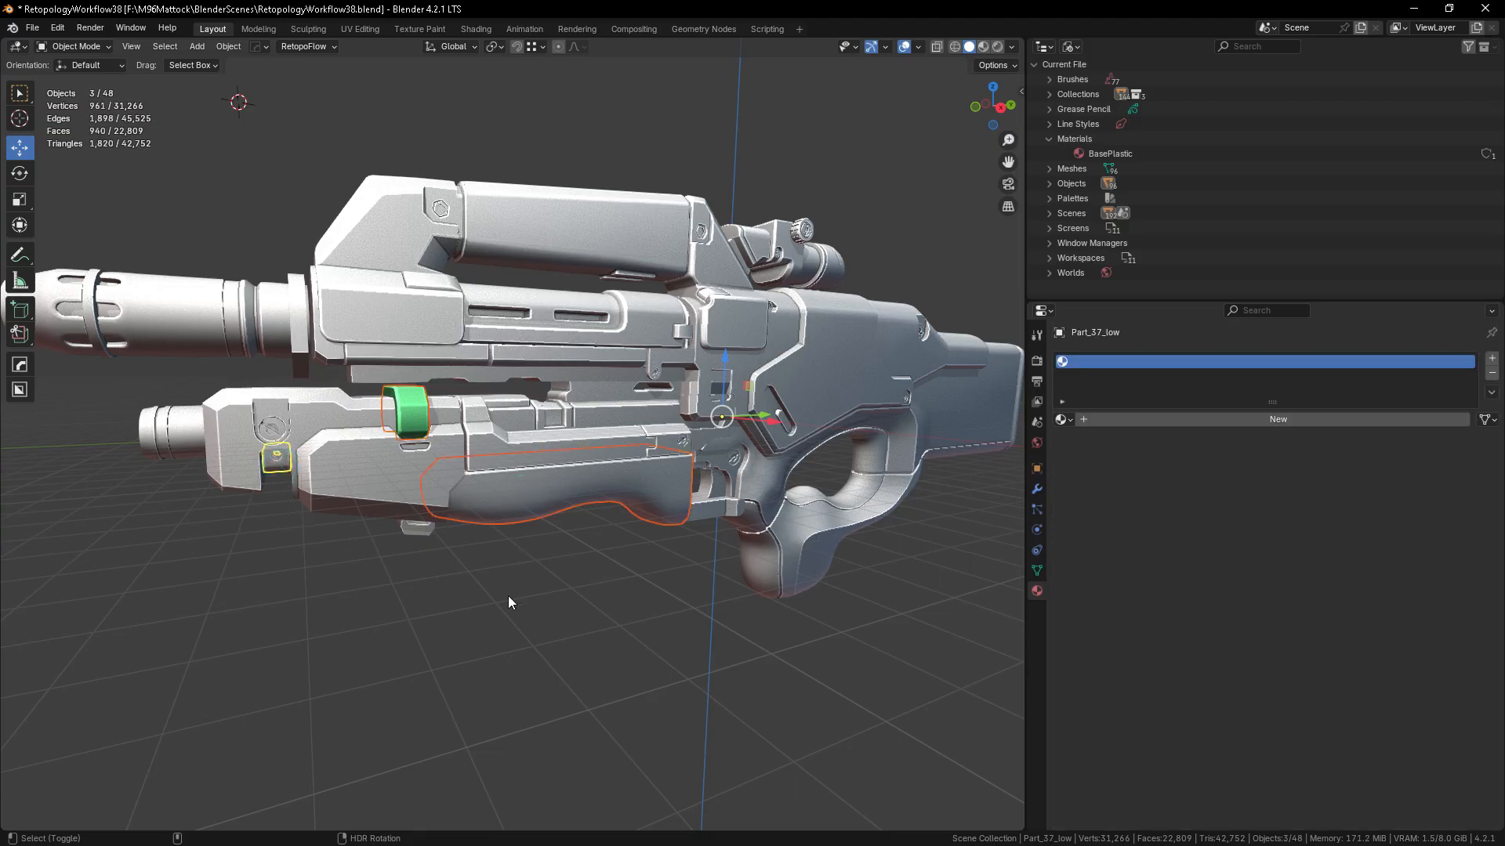
pyautogui.keyDown('shift'); pyautogui.click(309, 356); pyautogui.keyUp('shift')
pyautogui.keyDown('shift'); pyautogui.click(317, 354); pyautogui.keyUp('shift')
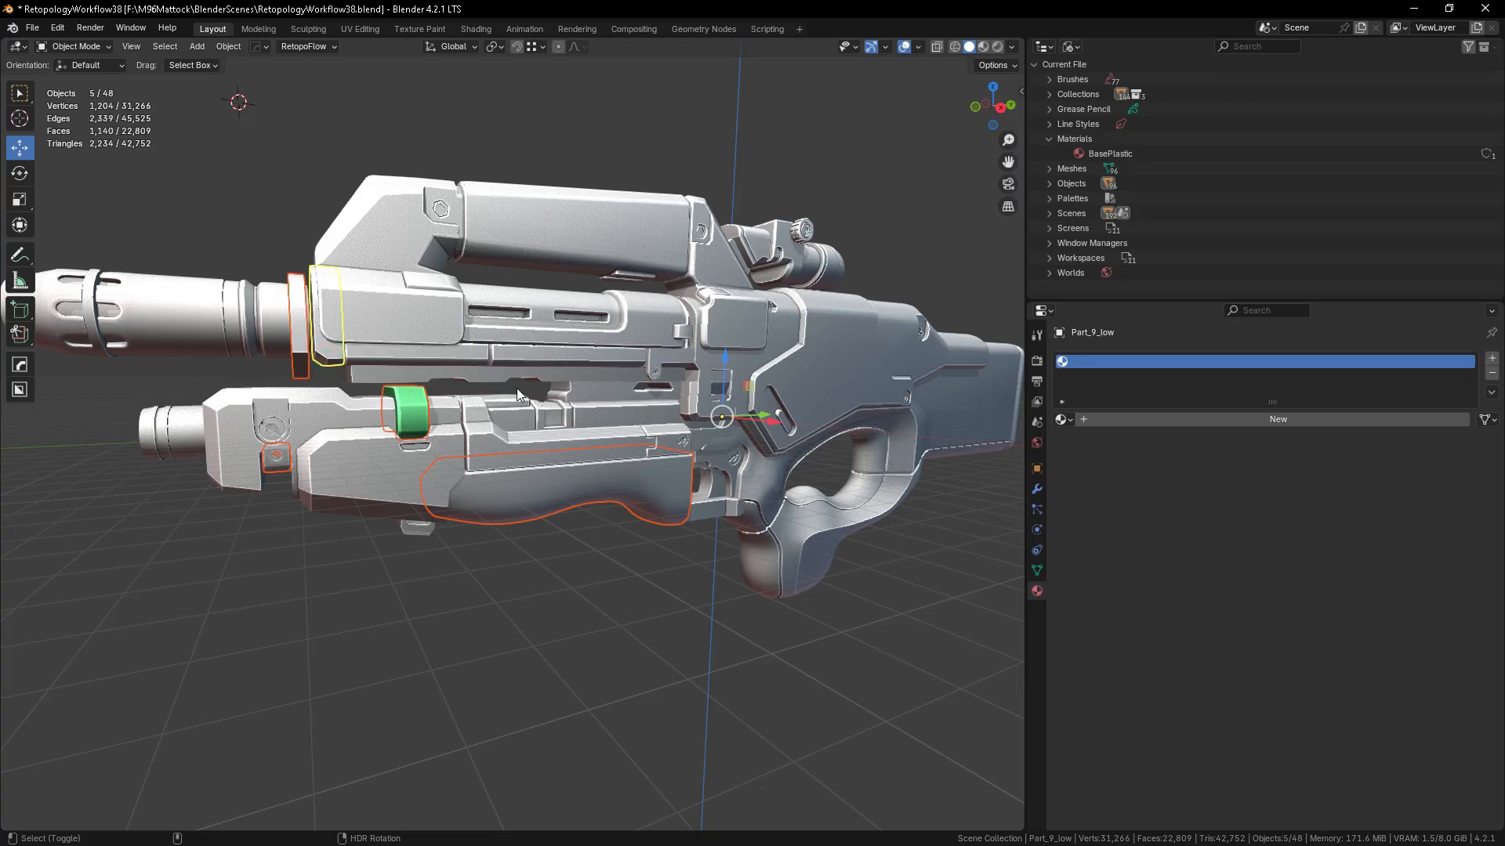
pyautogui.keyDown('shift'); pyautogui.click(707, 509); pyautogui.keyUp('shift')
pyautogui.keyDown('shift'); pyautogui.click(713, 488); pyautogui.keyUp('shift')
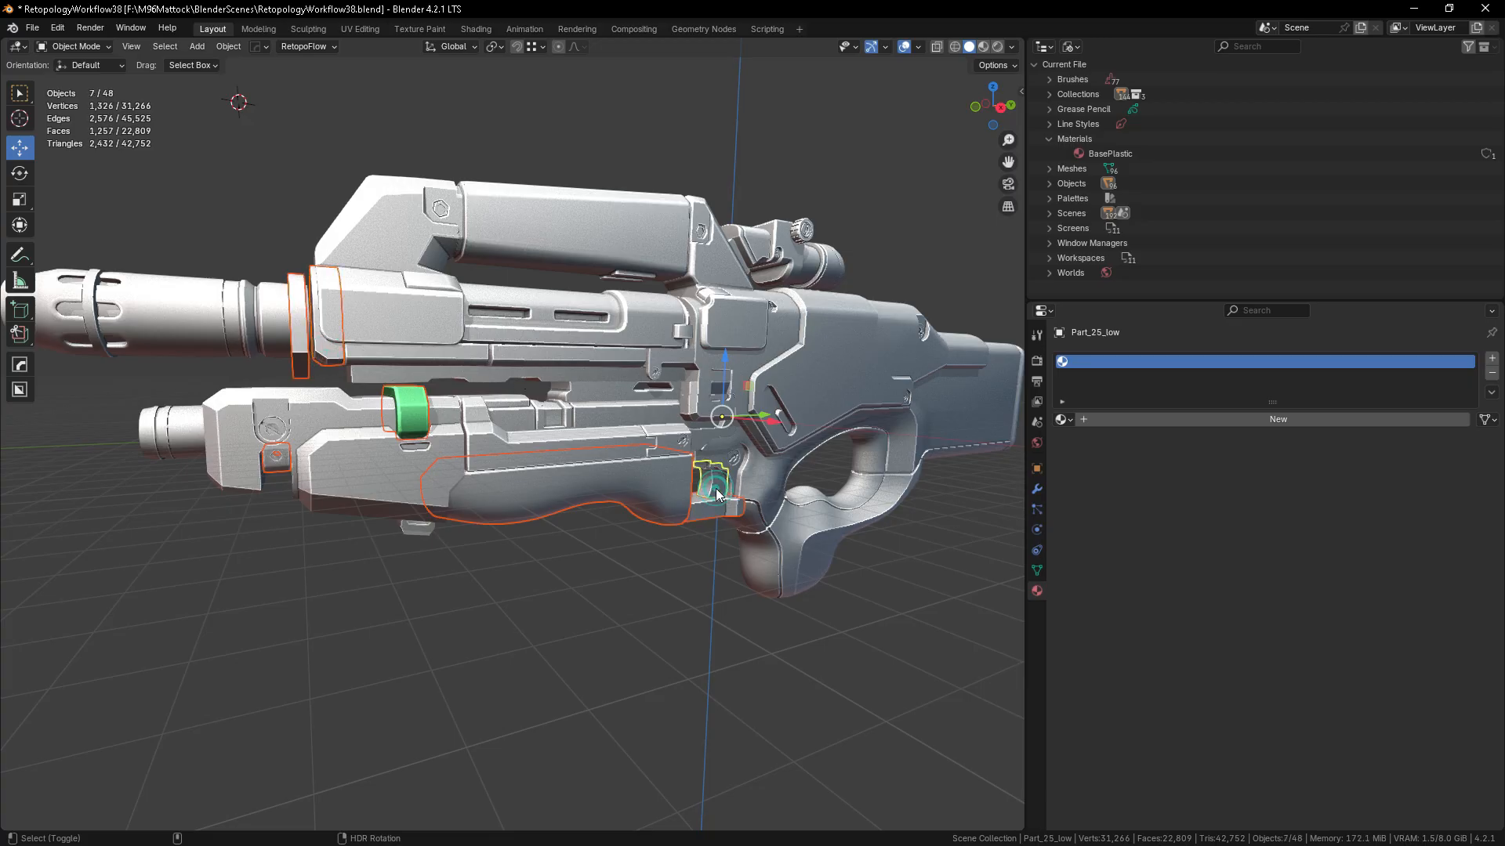
# - Add the trigger housing, pistol grip, lower stock and the block above the trigger to the selection
pyautogui.keyDown('shift'); pyautogui.click(717, 462); pyautogui.keyUp('shift')
pyautogui.keyDown('shift'); pyautogui.click(780, 544); pyautogui.keyUp('shift')
pyautogui.keyDown('shift'); pyautogui.click(930, 420); pyautogui.keyUp('shift')
pyautogui.scroll(8, 754, 453)
pyautogui.scroll(-3, 605, 373)
pyautogui.keyDown('shift'); pyautogui.click(599, 363); pyautogui.keyUp('shift')
pyautogui.scroll(-1, 589, 374)
pyautogui.scroll(-6, 590, 375)
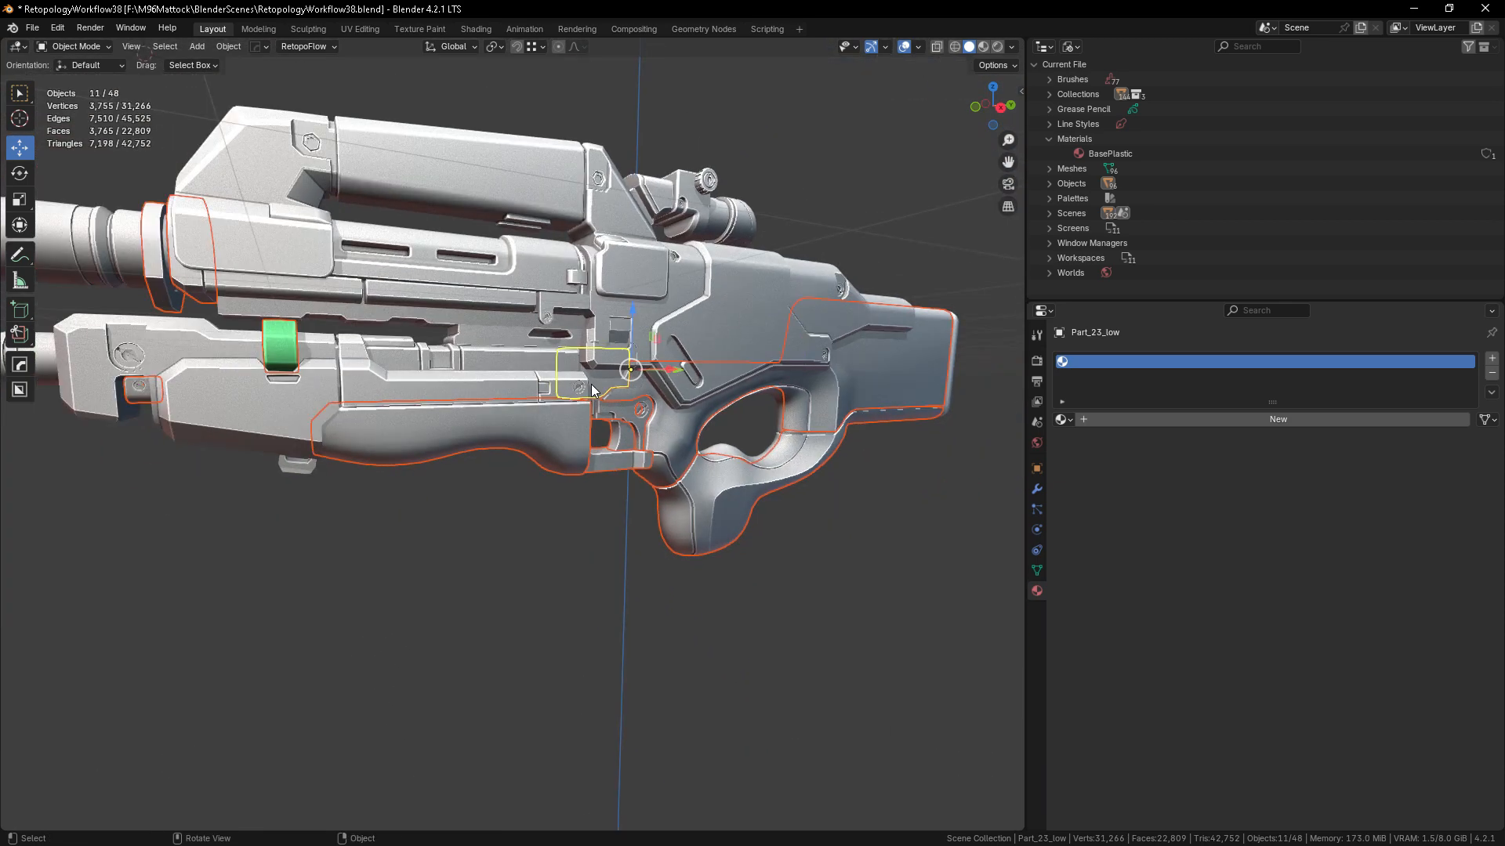
pyautogui.scroll(-1, 588, 392)
pyautogui.scroll(2, 588, 391)
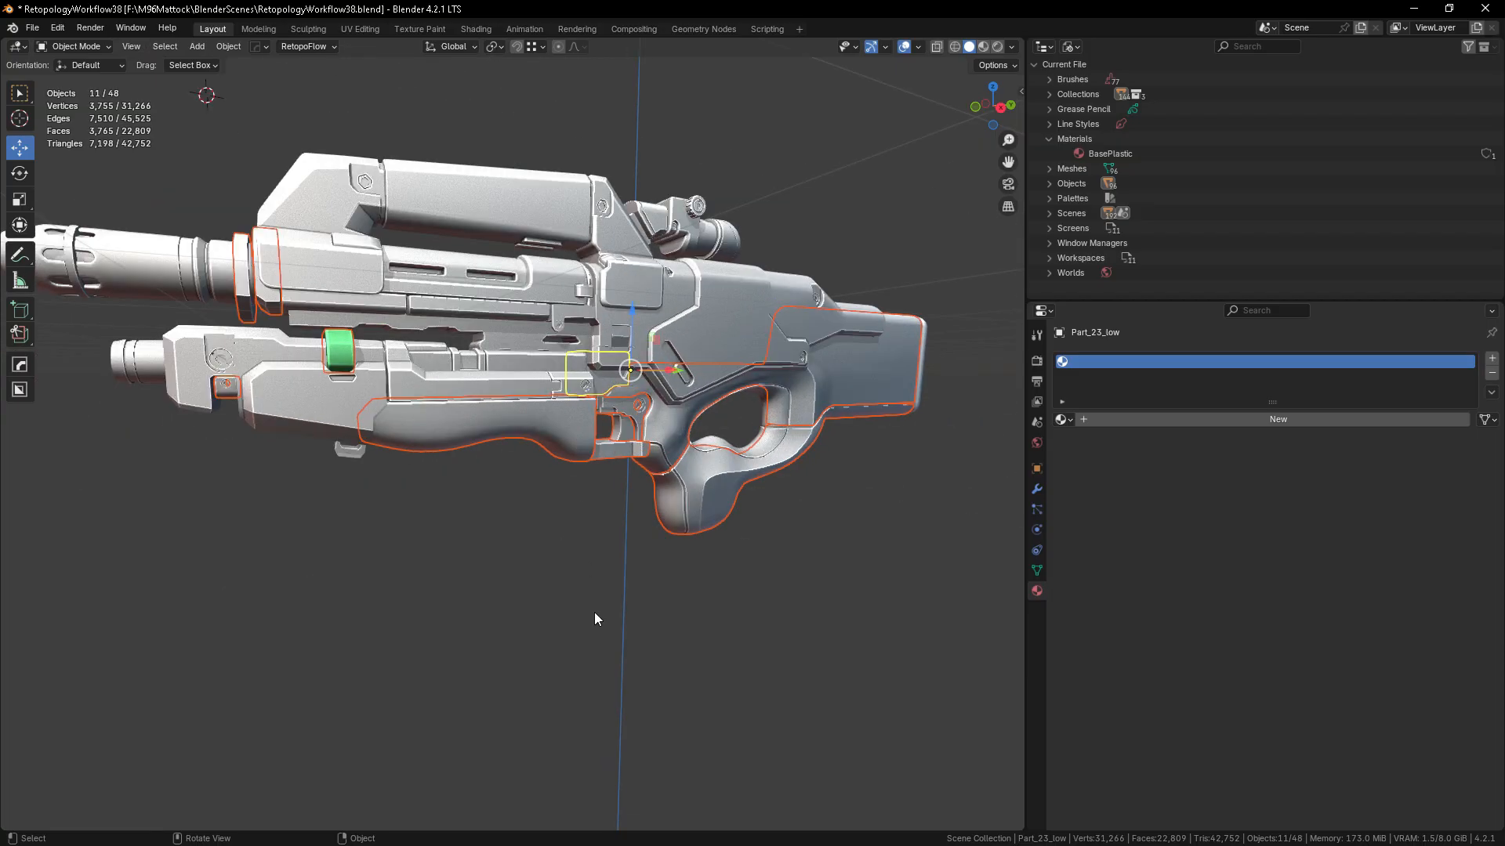
# - Try linking materials from the active block above the trigger to the selected parts, and undo the link
pyautogui.hotkey('ctrl', 'l')
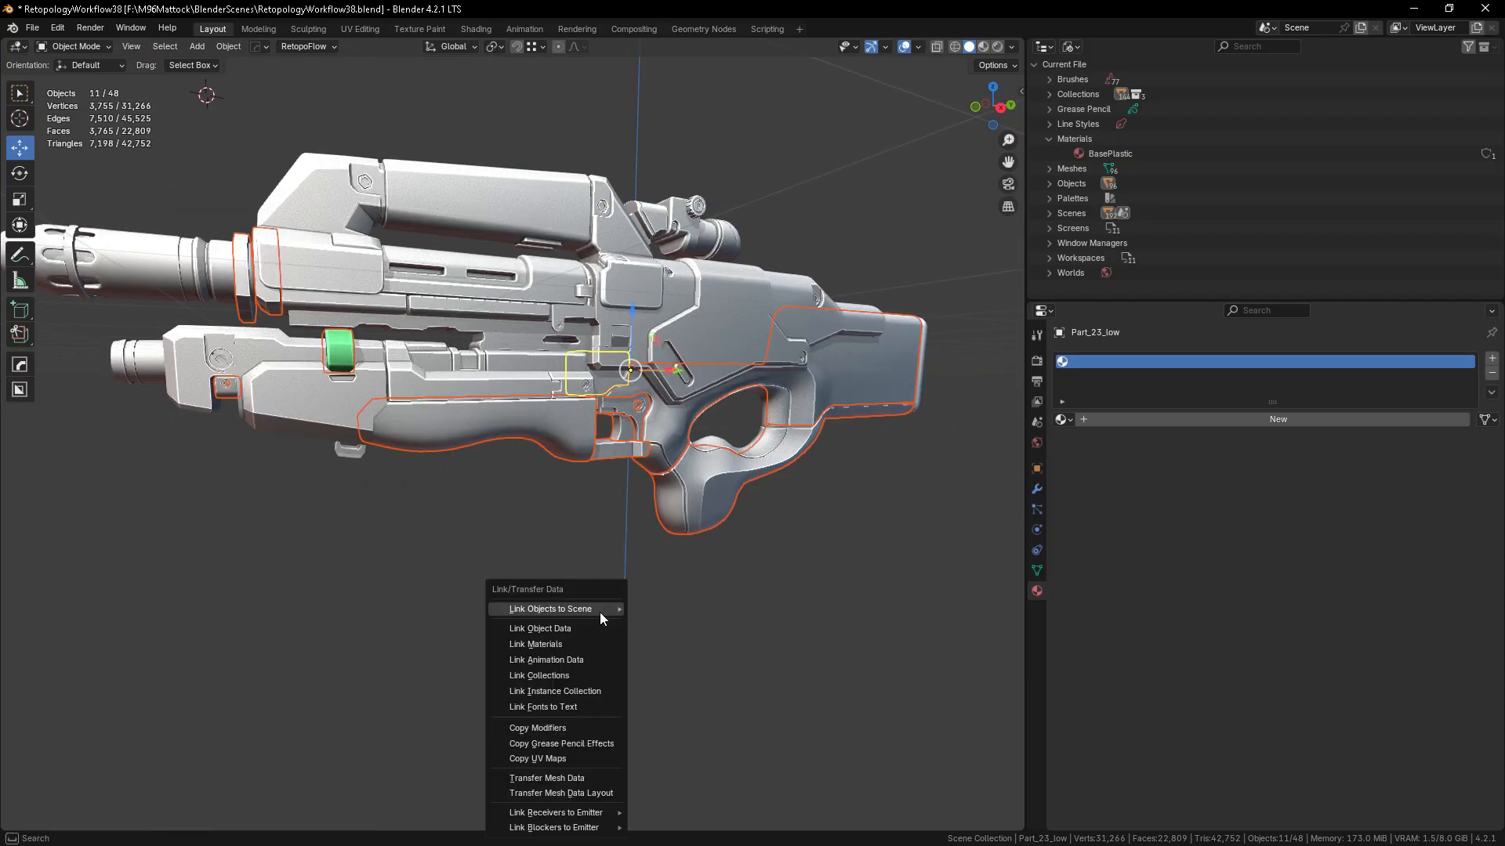
pyautogui.moveTo(601, 619)
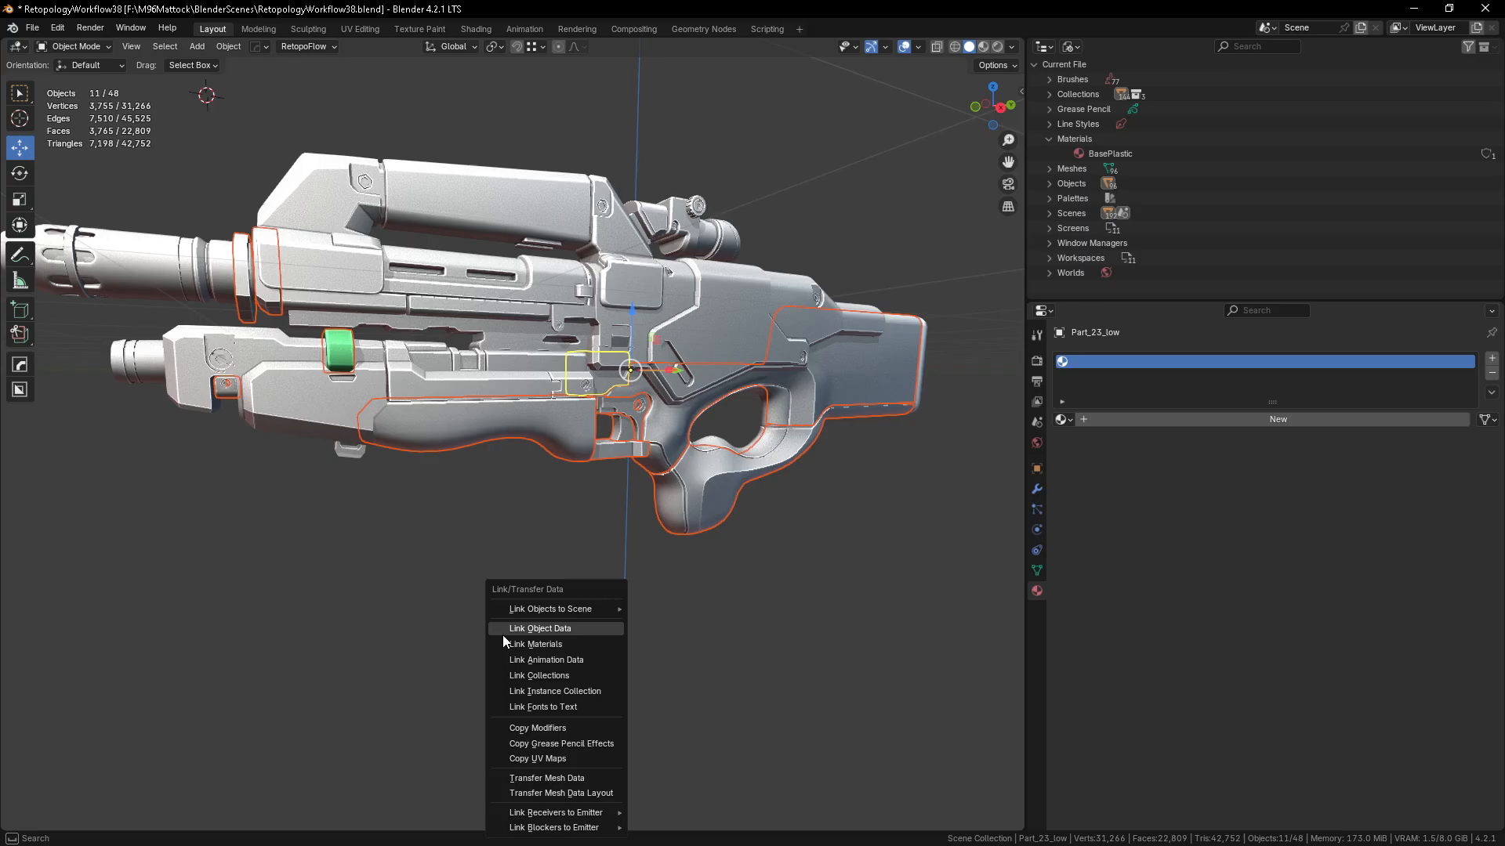
pyautogui.click(547, 646)
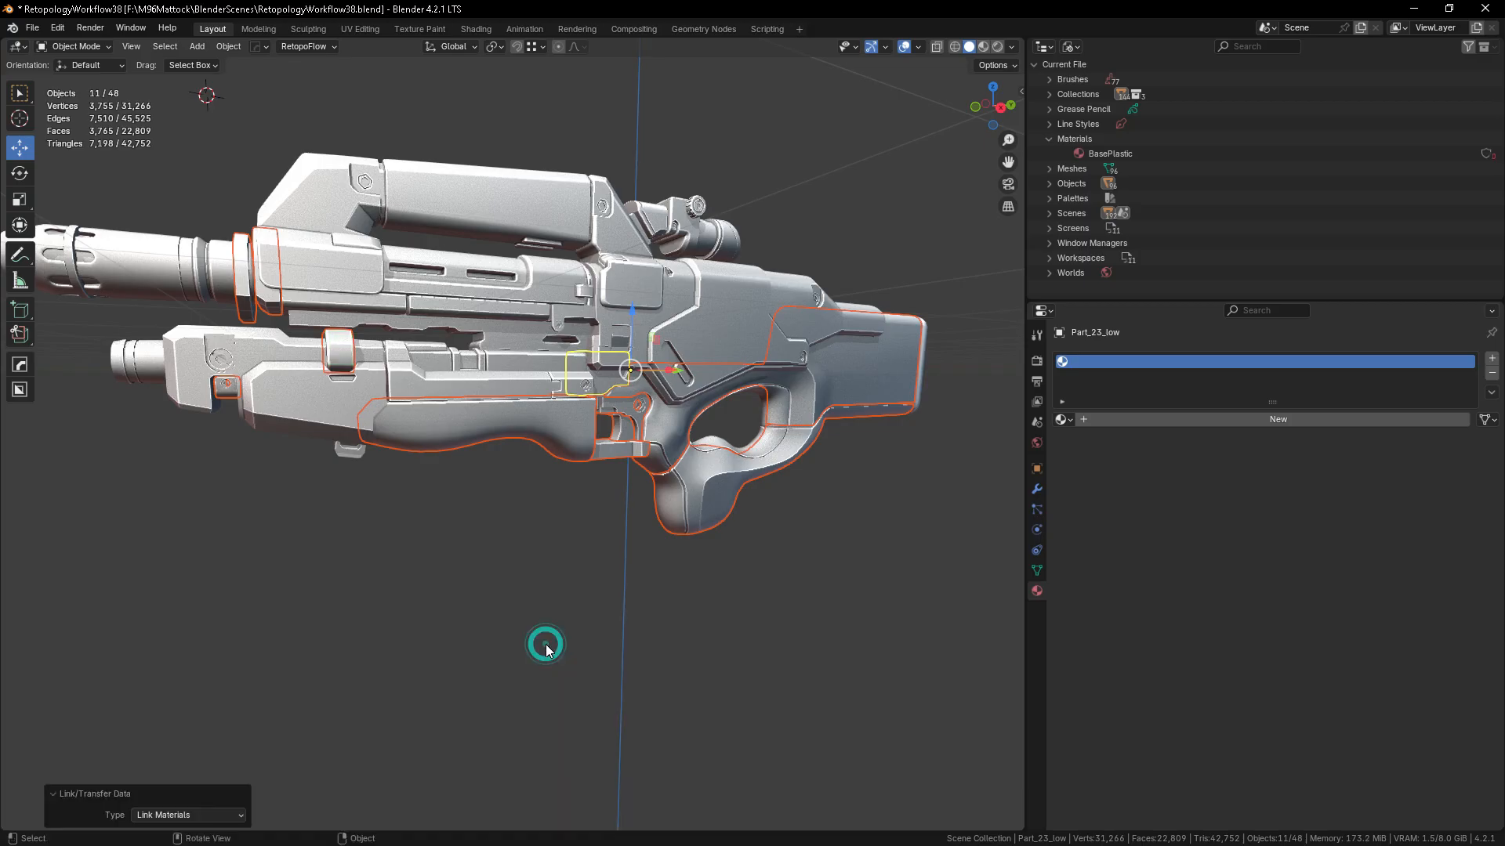
pyautogui.hotkey('ctrl', 'z')
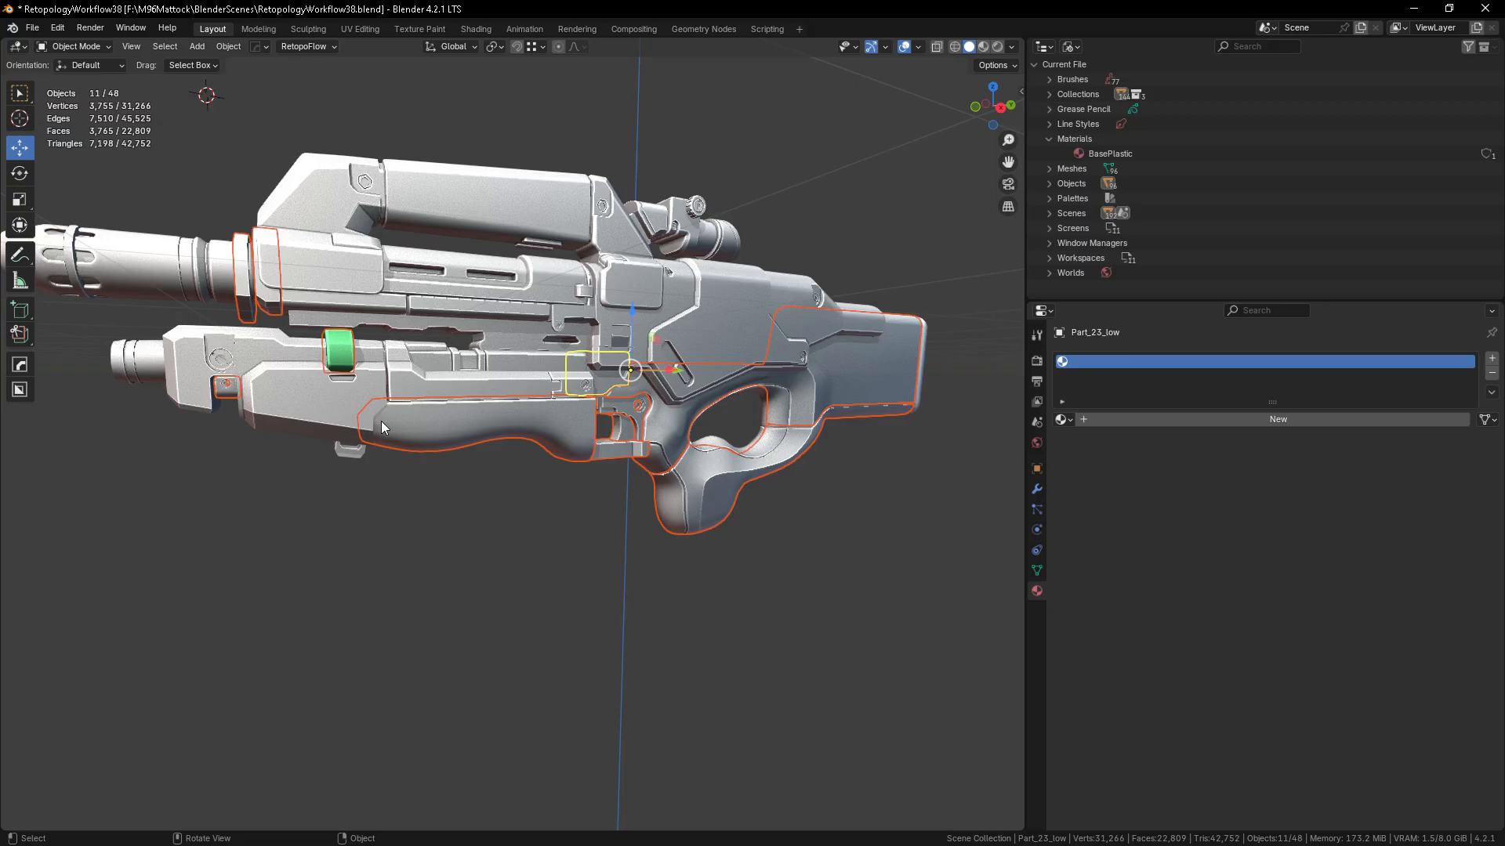
# - Make a new selection of the lower stock, pistol grip, trigger guard, trigger, trigger housing and the block above the trigger
pyautogui.click(830, 387)
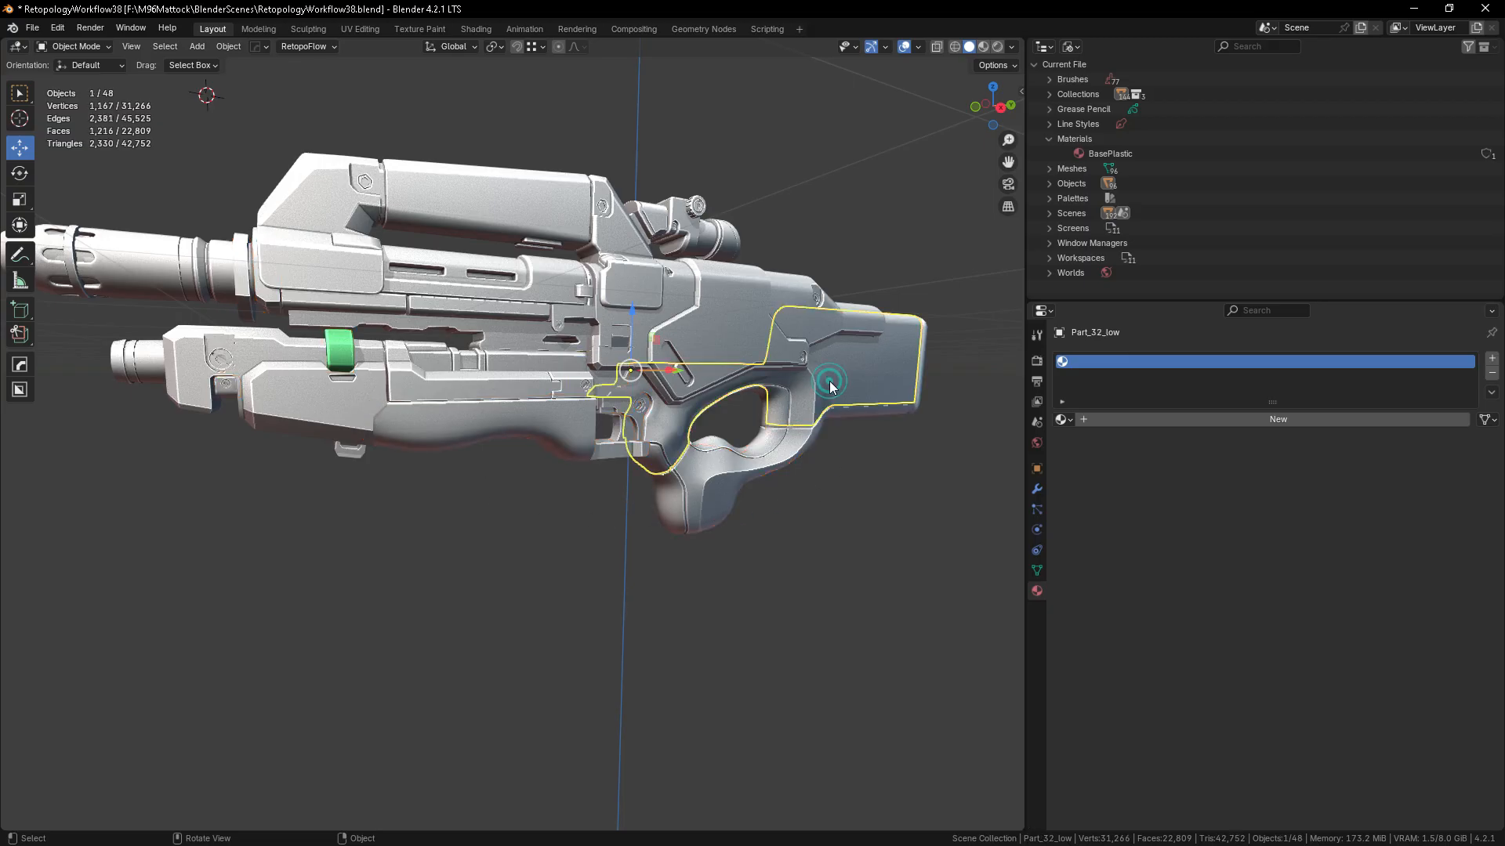
pyautogui.keyDown('shift'); pyautogui.click(798, 445); pyautogui.keyUp('shift')
pyautogui.scroll(5, 637, 473)
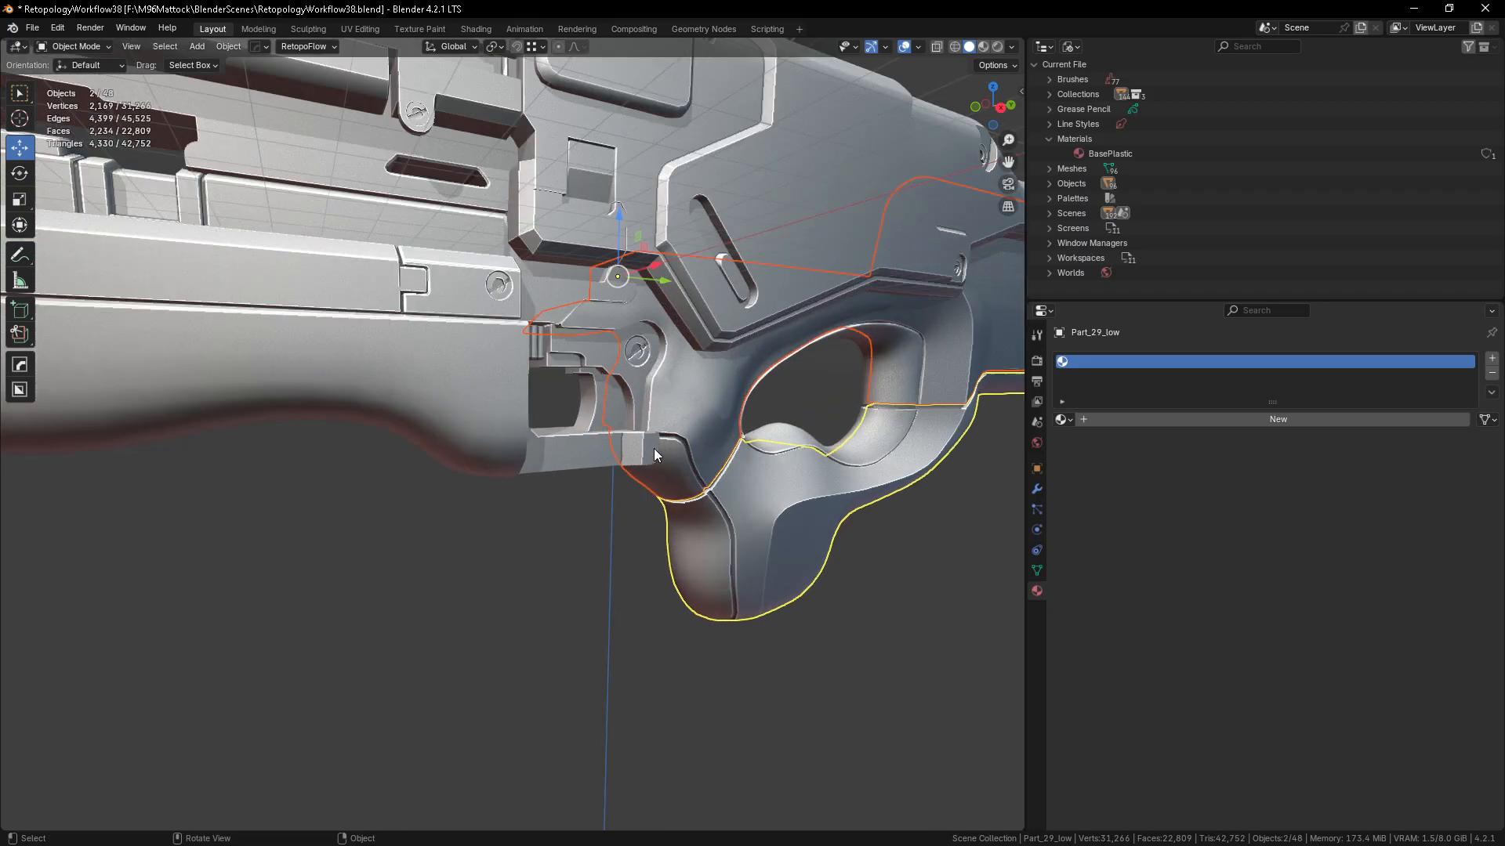
pyautogui.scroll(1, 653, 454)
pyautogui.keyDown('shift'); pyautogui.click(619, 460); pyautogui.keyUp('shift')
pyautogui.keyDown('shift'); pyautogui.click(588, 396); pyautogui.keyUp('shift')
pyautogui.keyDown('shift'); pyautogui.click(598, 347); pyautogui.keyUp('shift')
pyautogui.scroll(2, 529, 254)
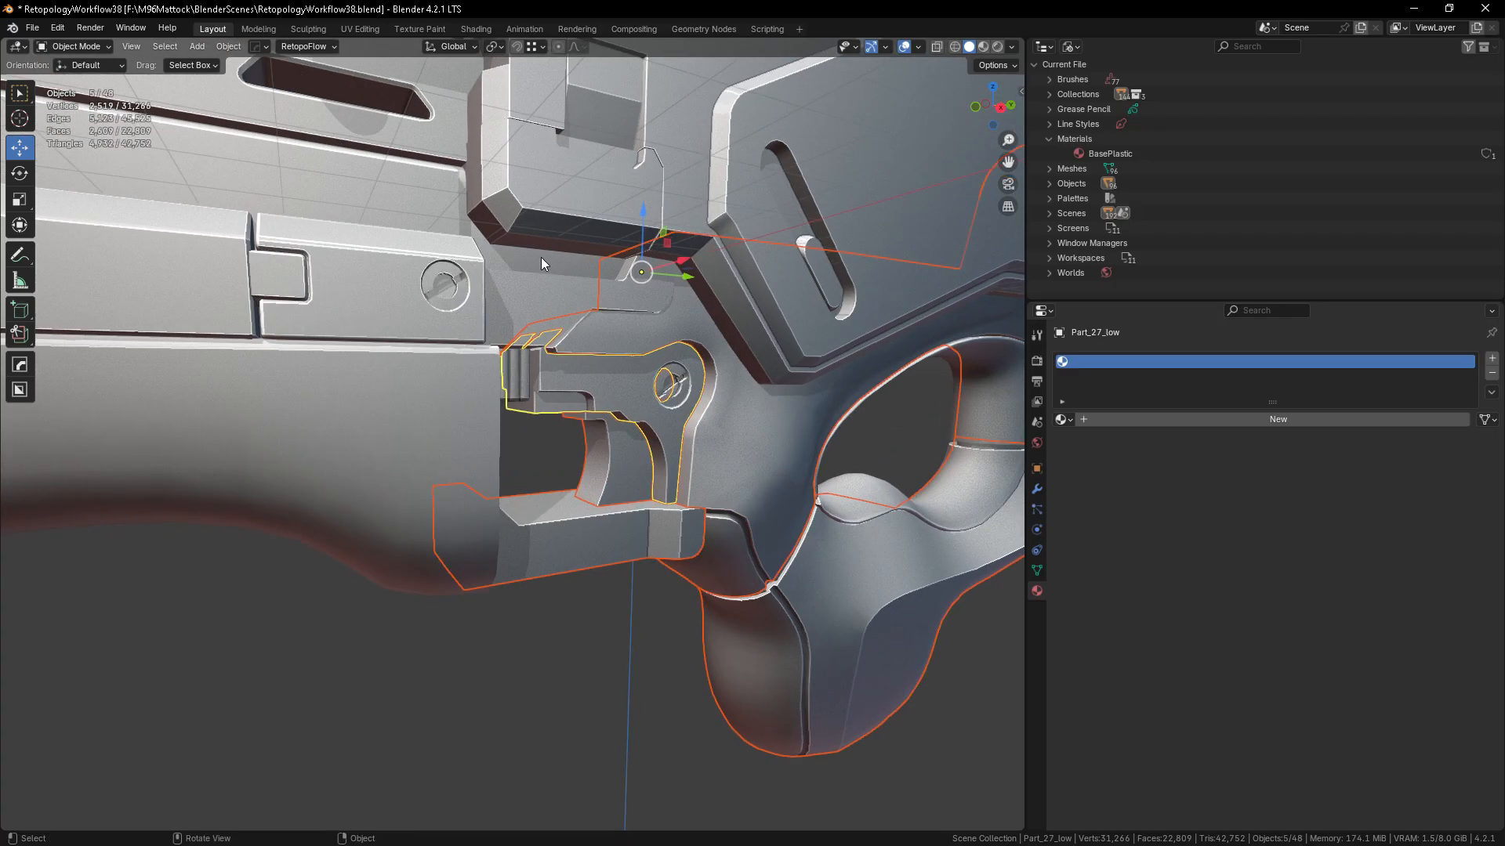
pyautogui.scroll(-2, 608, 359)
pyautogui.keyDown('shift'); pyautogui.click(724, 243); pyautogui.keyUp('shift')
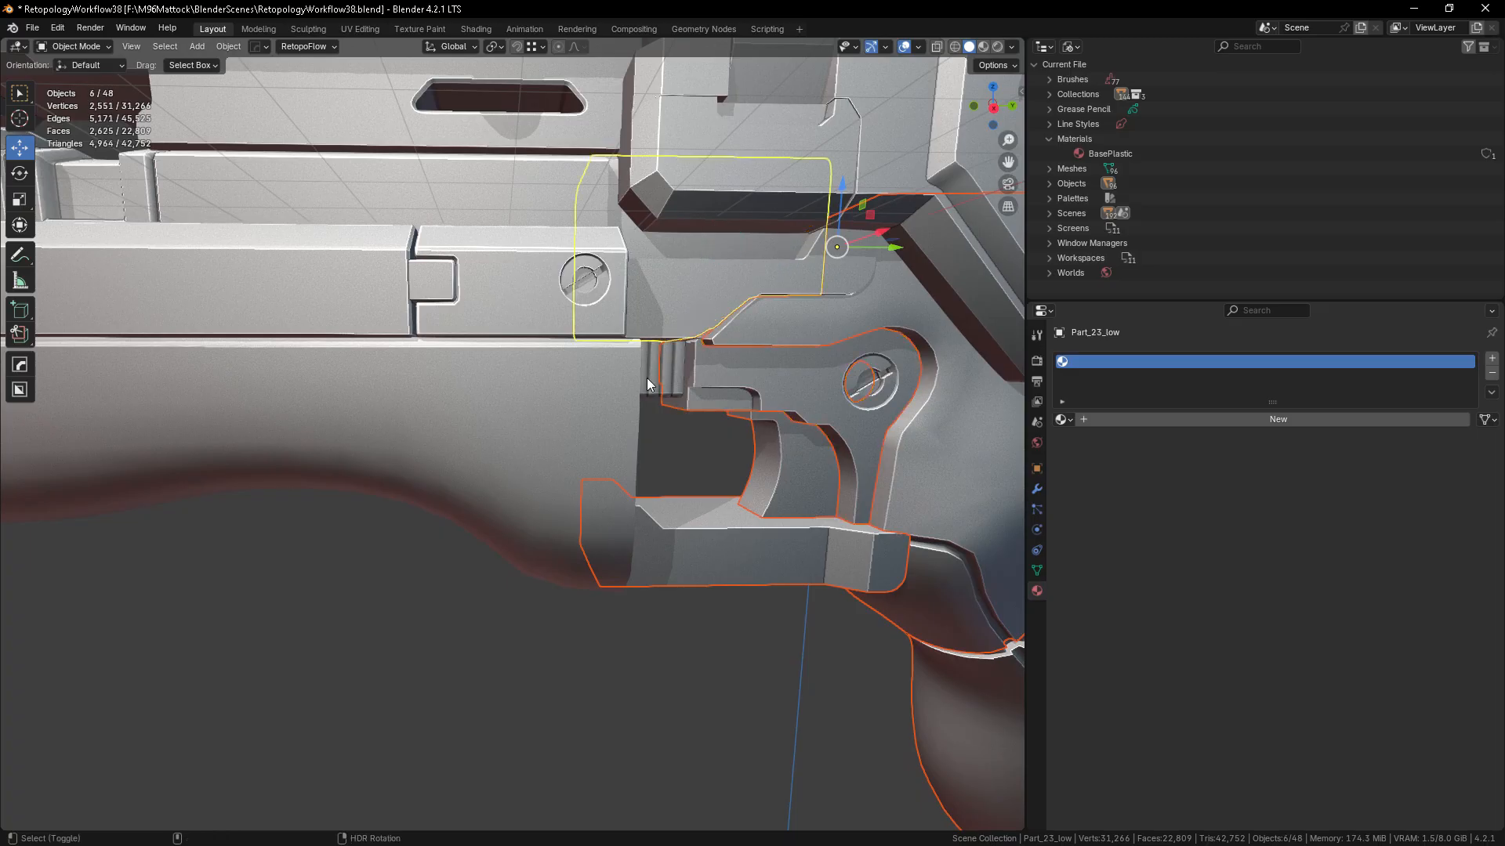
# - Add the lower handguard grip, upper handle cover, small front insert and both barrel collars to the selection
pyautogui.scroll(-2, 646, 378)
pyautogui.scroll(-3, 636, 403)
pyautogui.scroll(2, 568, 421)
pyautogui.keyDown('shift'); pyautogui.click(571, 386); pyautogui.keyUp('shift')
pyautogui.keyDown('shift'); pyautogui.click(545, 127); pyautogui.keyUp('shift')
pyautogui.keyDown('shift'); pyautogui.click(318, 350); pyautogui.keyUp('shift')
pyautogui.keyDown('shift'); pyautogui.click(336, 245); pyautogui.keyUp('shift')
pyautogui.keyDown('shift'); pyautogui.click(352, 250); pyautogui.keyUp('shift')
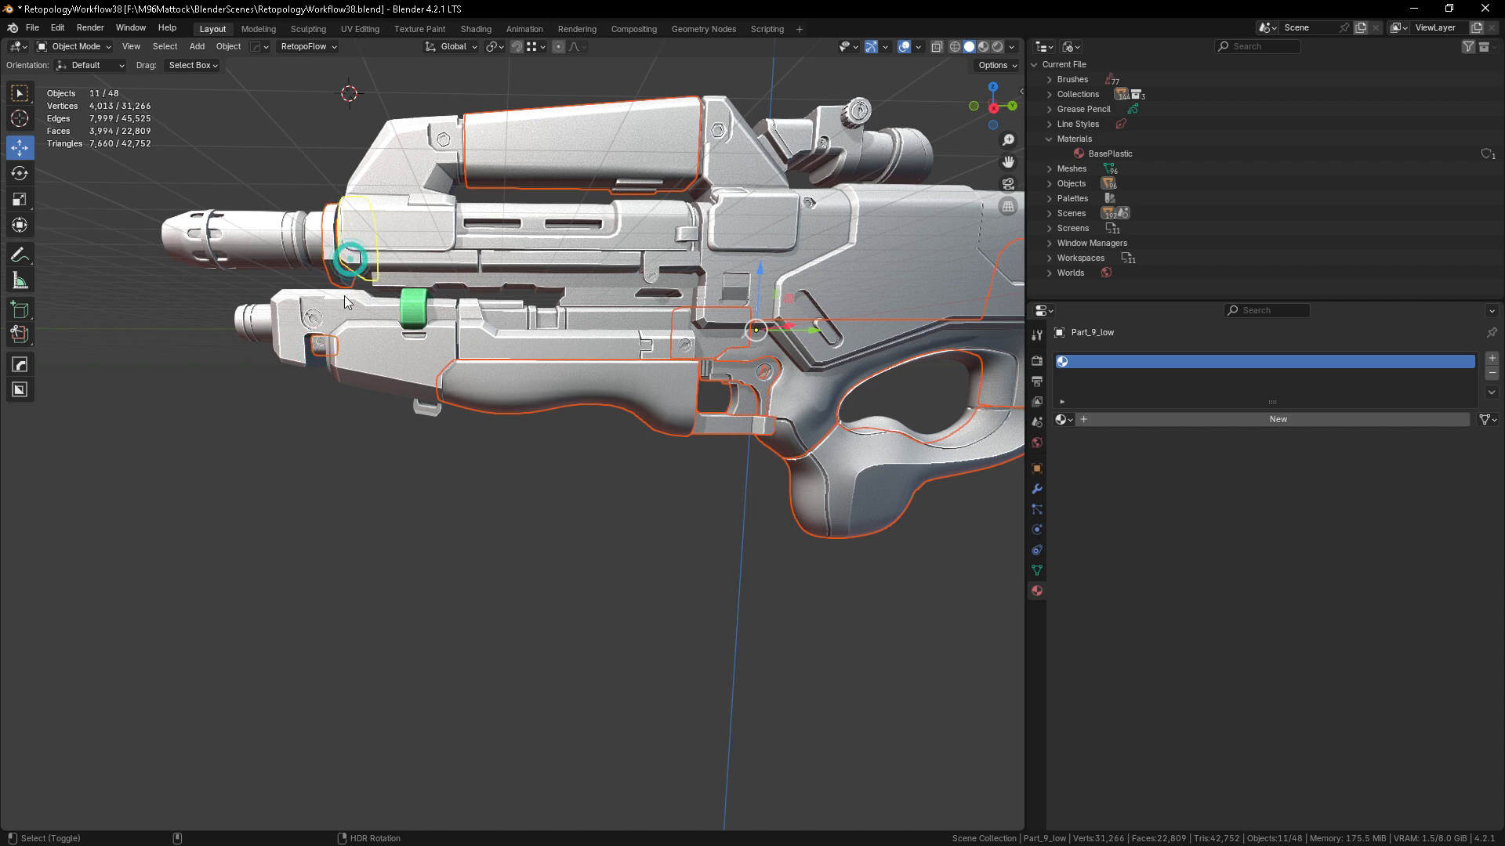
# - Remove the front barrel collar from the selection, keeping the collar behind it selected
pyautogui.scroll(-3, 435, 375)
pyautogui.keyDown('shift'); pyautogui.moveTo(391, 445); pyautogui.dragTo(329, 427, button='middle'); pyautogui.keyUp('shift')
pyautogui.moveTo(329, 427); pyautogui.dragTo(387, 409, button='middle')
pyautogui.scroll(7, 364, 298)
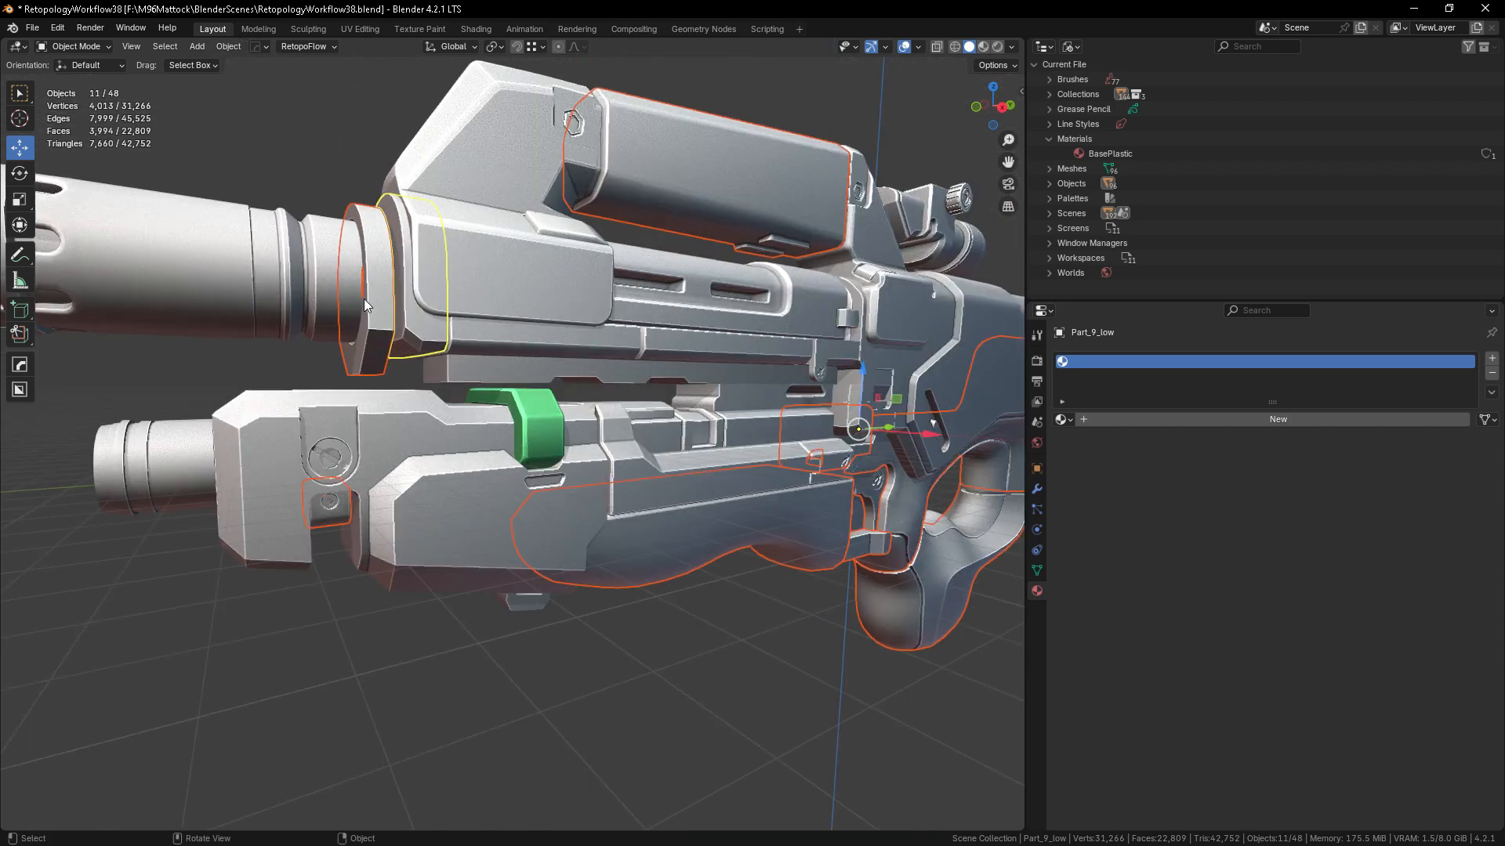
pyautogui.scroll(-3, 409, 364)
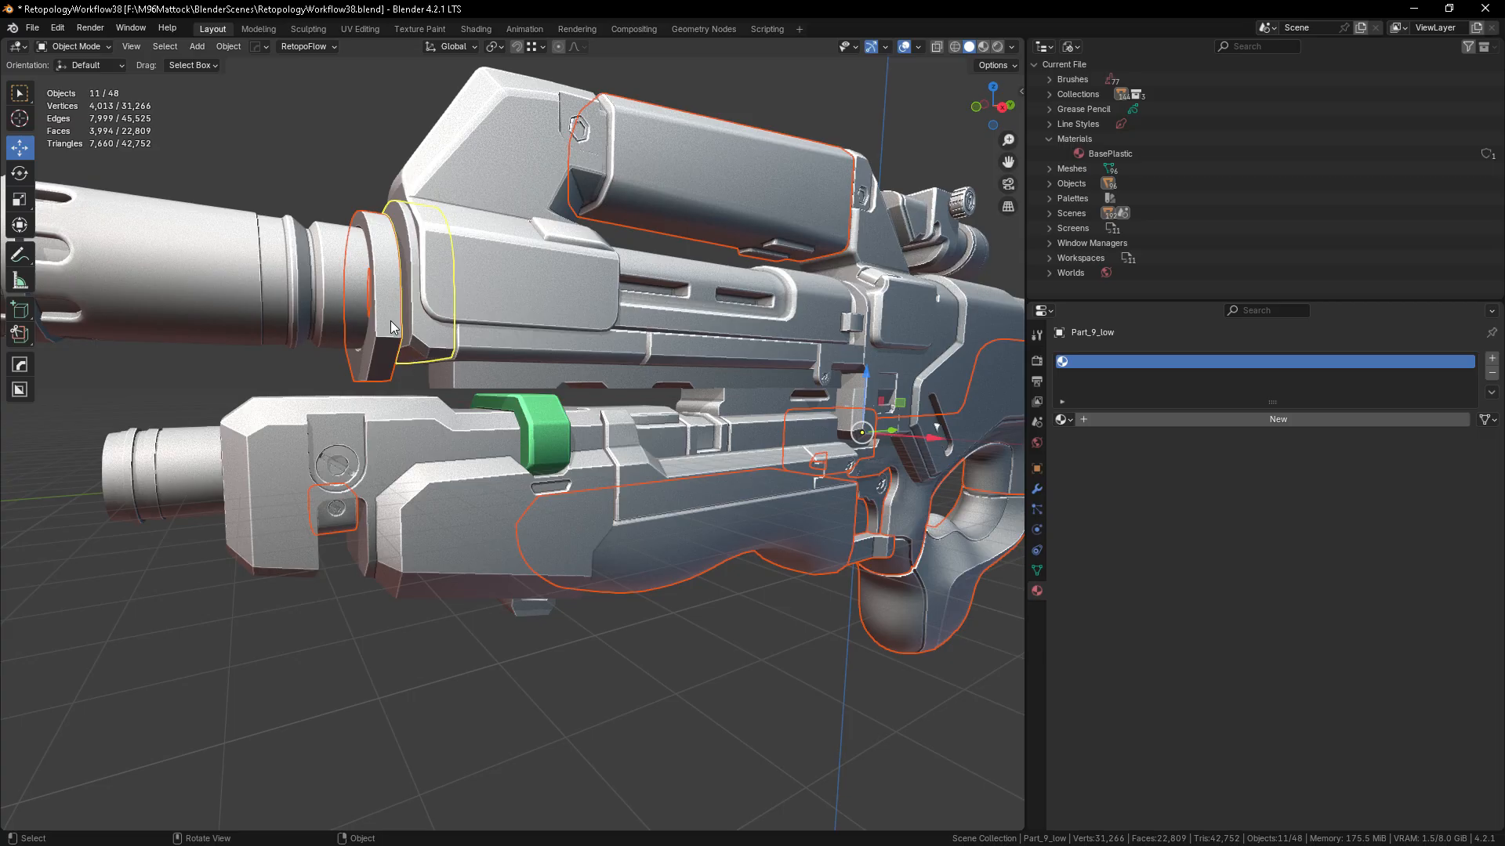
pyautogui.keyDown('shift'); pyautogui.click(386, 329); pyautogui.keyUp('shift')
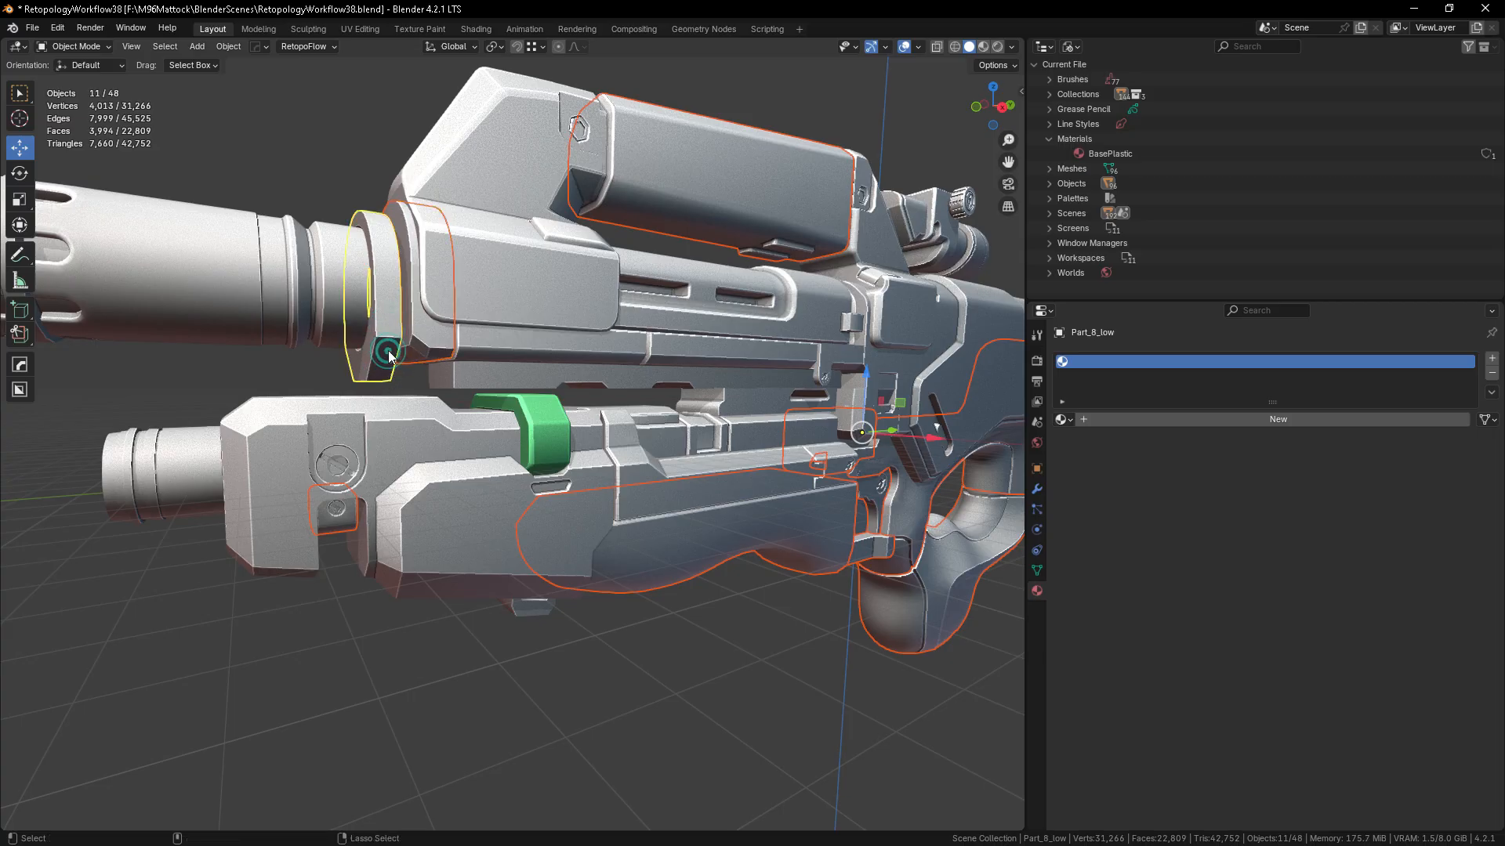
pyautogui.keyDown('ctrl'); pyautogui.moveTo(383, 355); pyautogui.dragTo(421, 381); pyautogui.keyUp('ctrl')
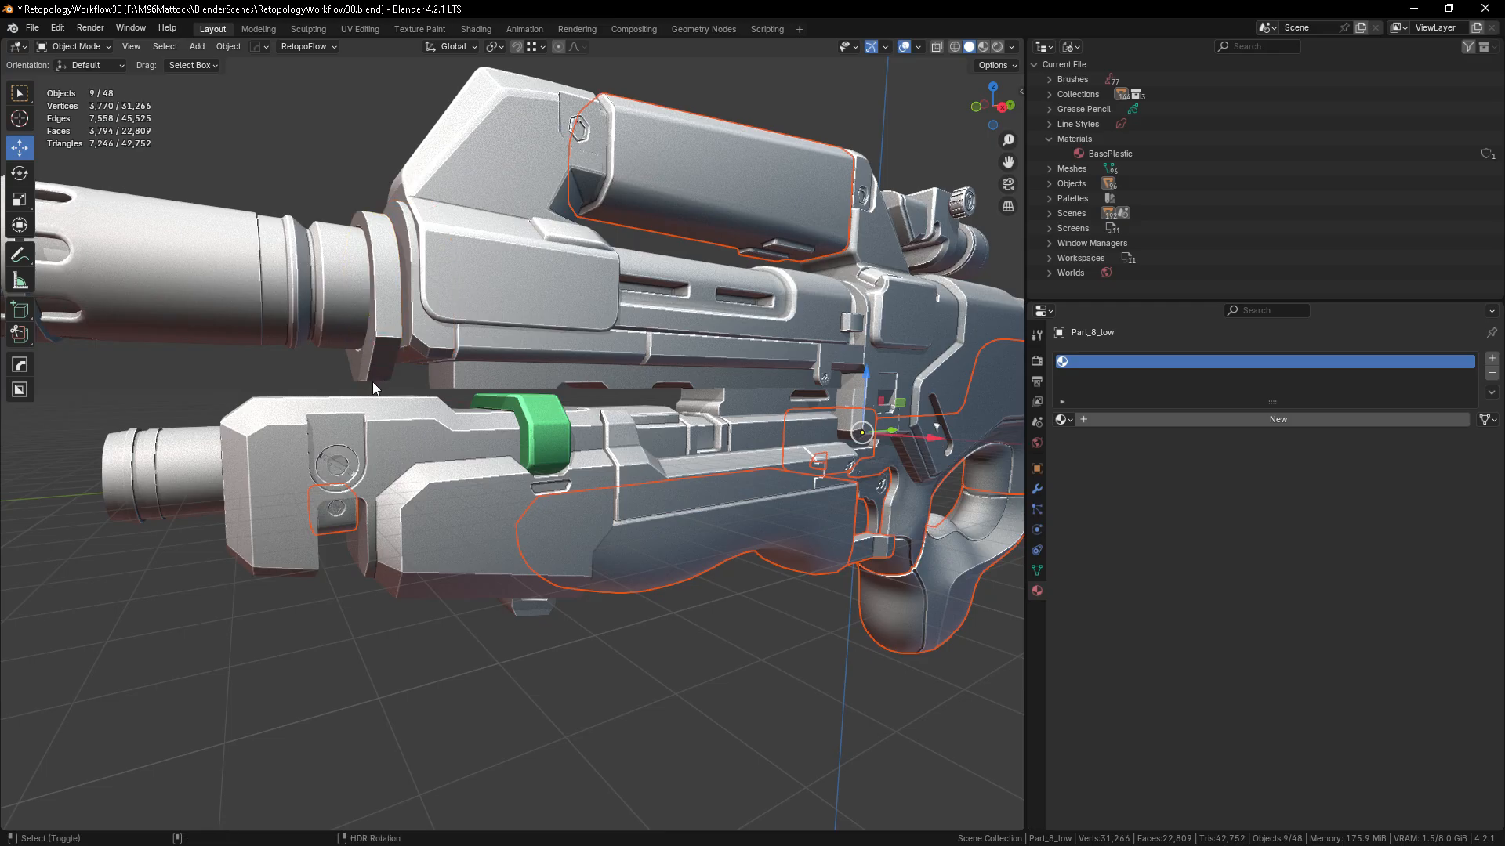
pyautogui.keyDown('shift'); pyautogui.click(421, 335); pyautogui.keyUp('shift')
# - Add the small clip beneath the front of the fore-end to the selection
pyautogui.scroll(-5, 391, 317)
pyautogui.scroll(2, 480, 359)
pyautogui.moveTo(551, 490)
pyautogui.mouseDown(button='middle')
pyautogui.moveTo(485, 462)
pyautogui.moveTo(528, 493)
pyautogui.mouseUp(button='middle')
pyautogui.scroll(5, 406, 345)
pyautogui.scroll(1, 406, 345)
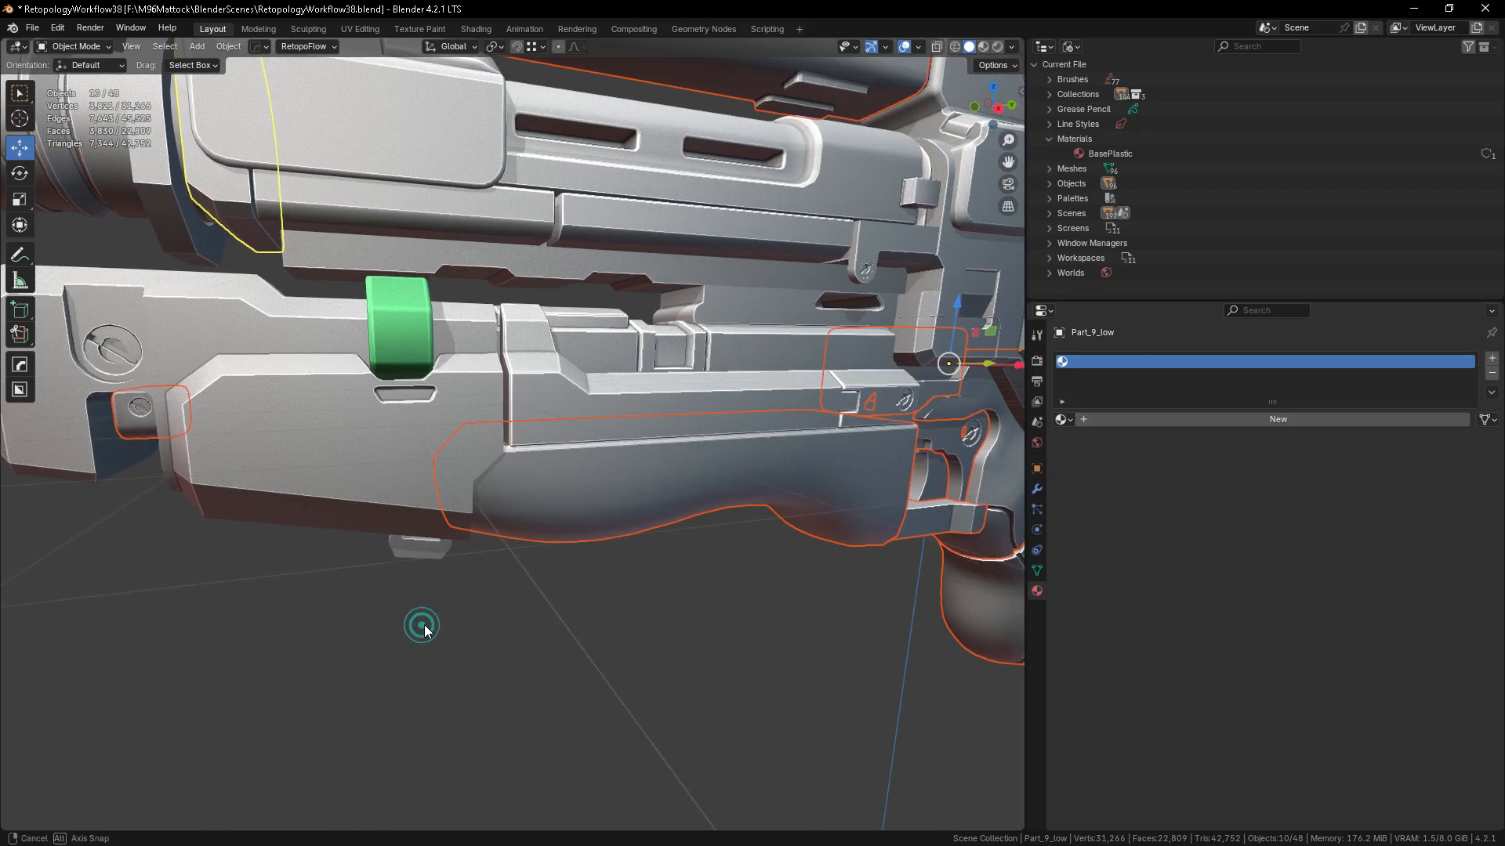
pyautogui.moveTo(420, 625); pyautogui.dragTo(390, 630, button='middle')
pyautogui.keyDown('shift'); pyautogui.click(369, 591); pyautogui.keyUp('shift')
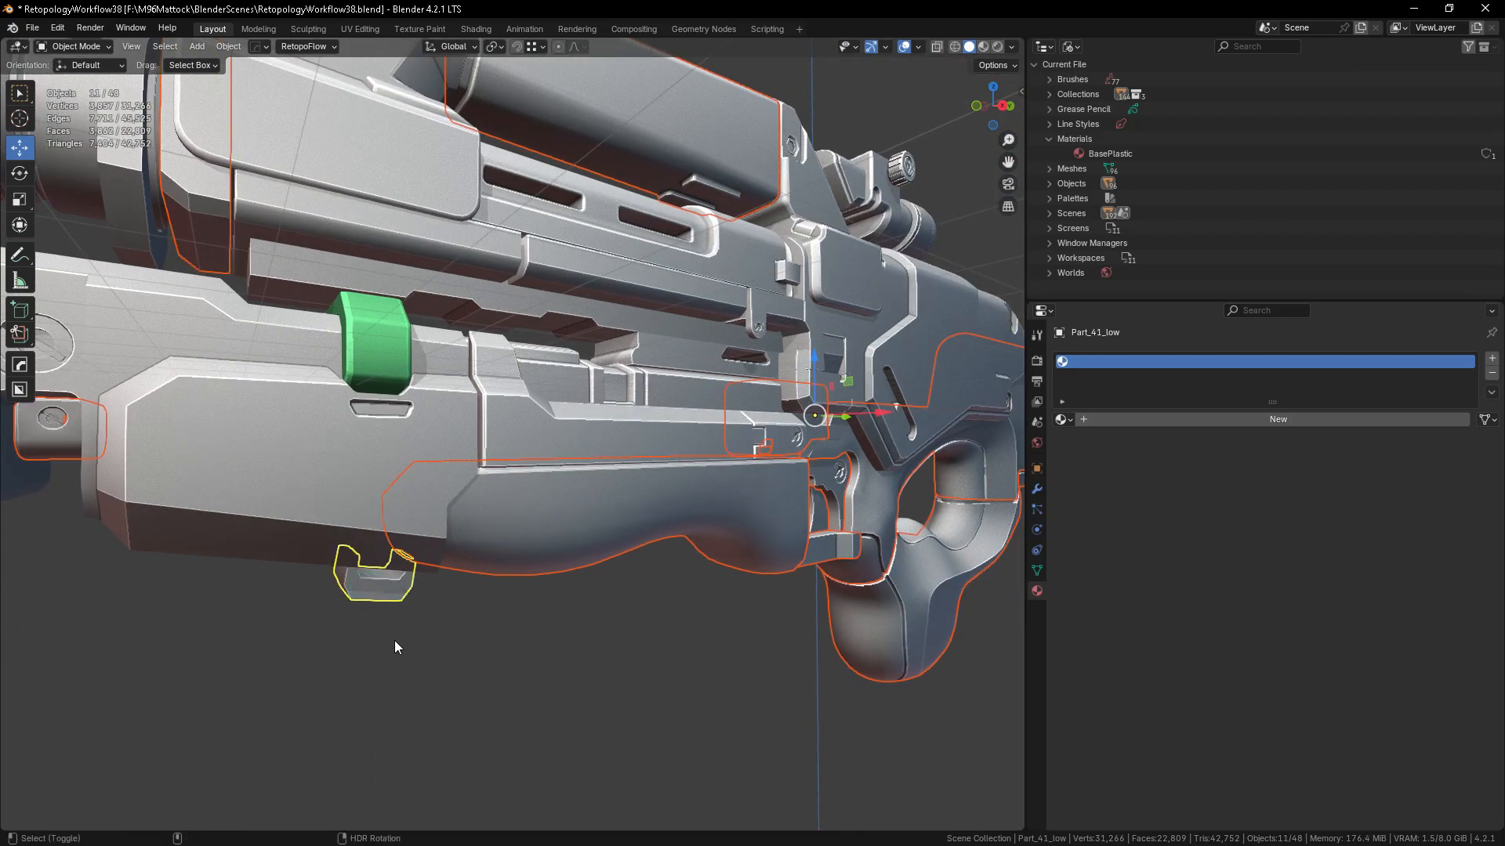
# - Make the green fore-end band the active object and link its BasePlastic material to all the selected parts
pyautogui.scroll(-4, 439, 572)
pyautogui.scroll(3, 454, 552)
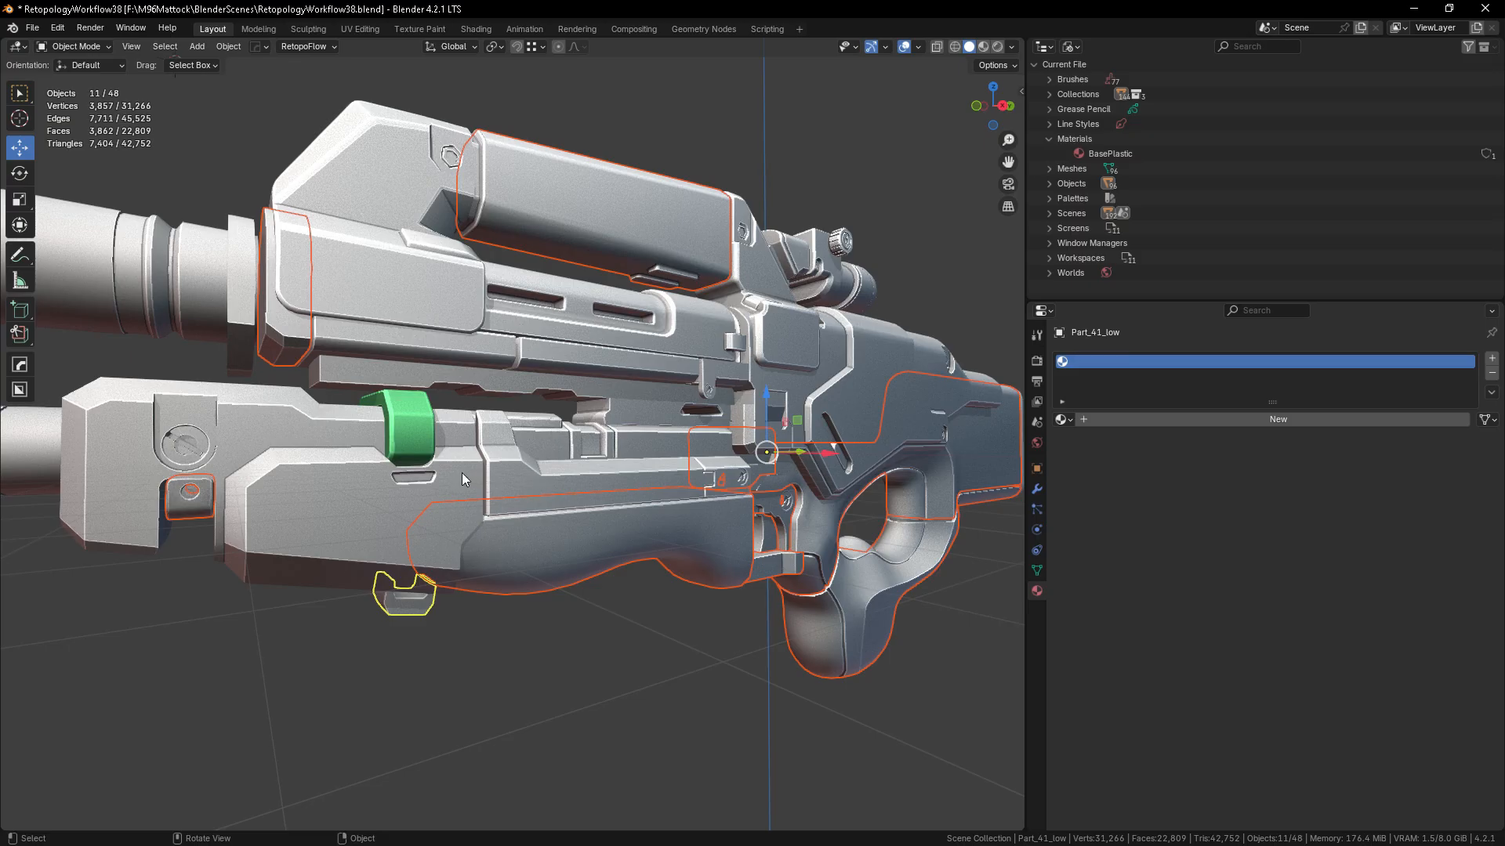
pyautogui.keyDown('shift'); pyautogui.click(415, 437); pyautogui.keyUp('shift')
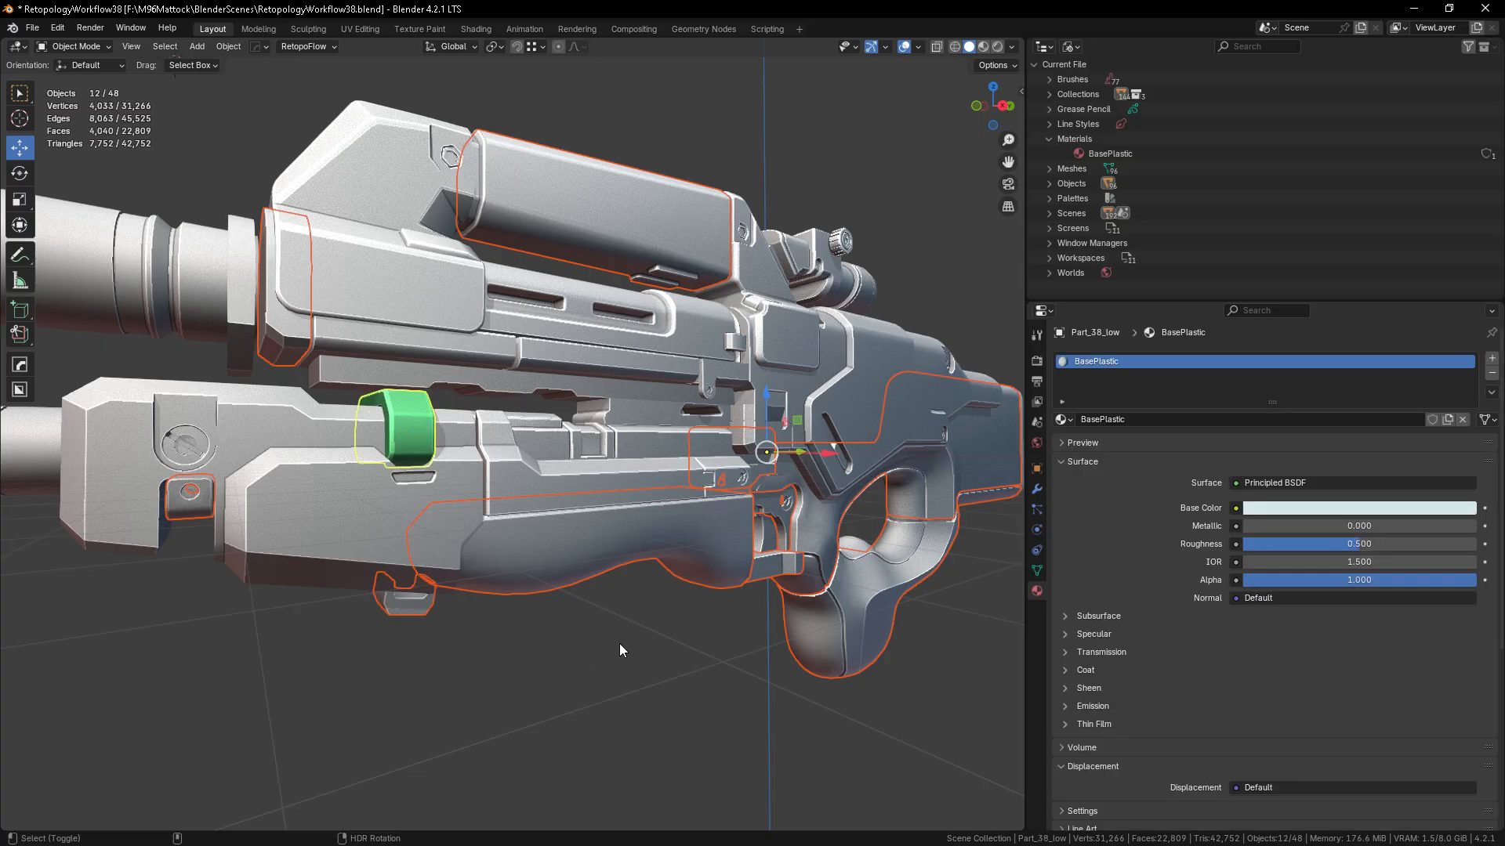
pyautogui.hotkey('ctrl', 'l')
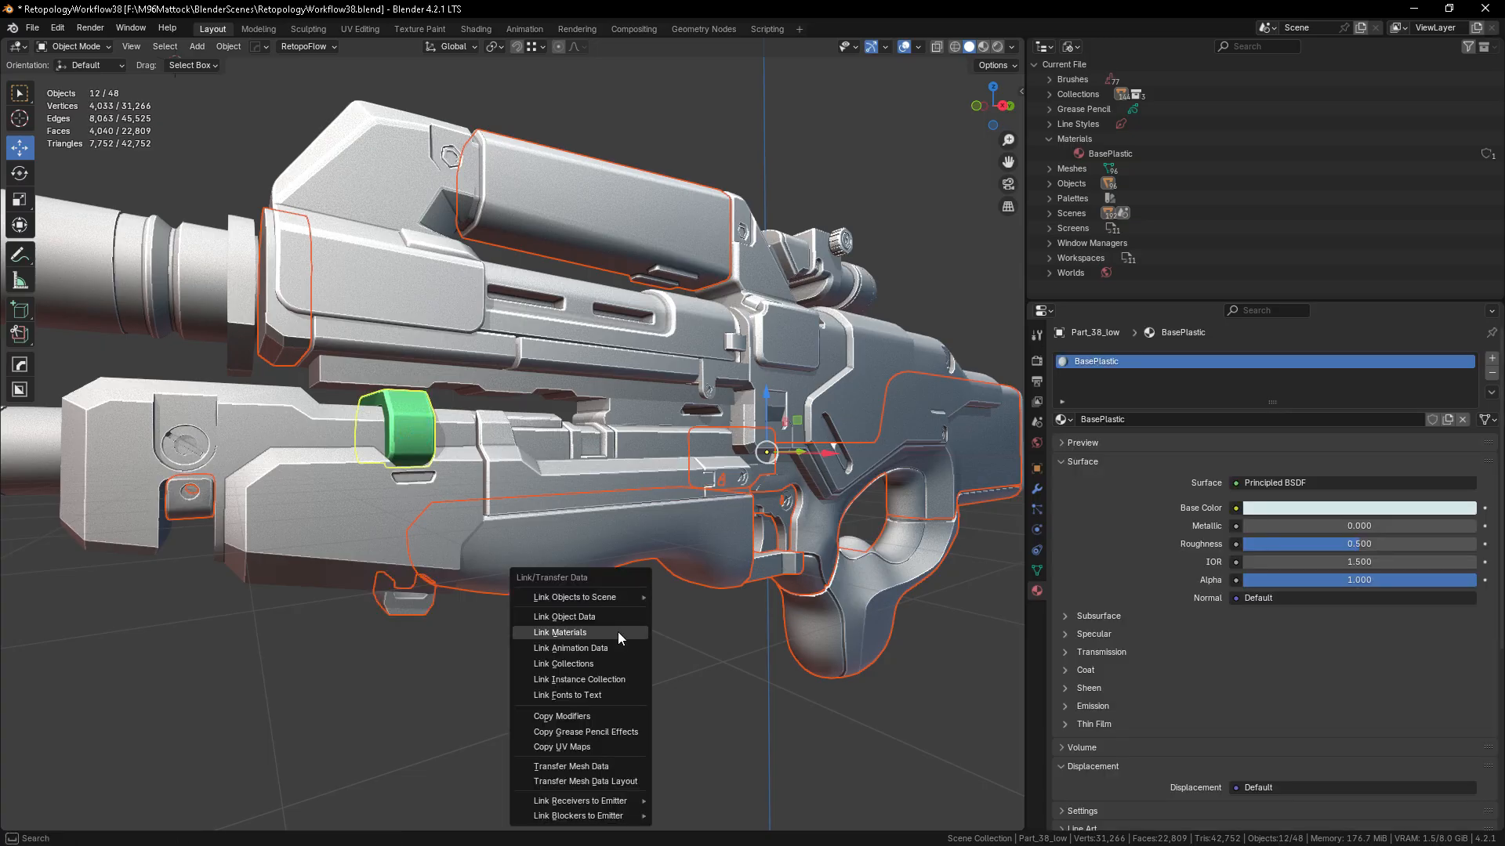
pyautogui.click(557, 632)
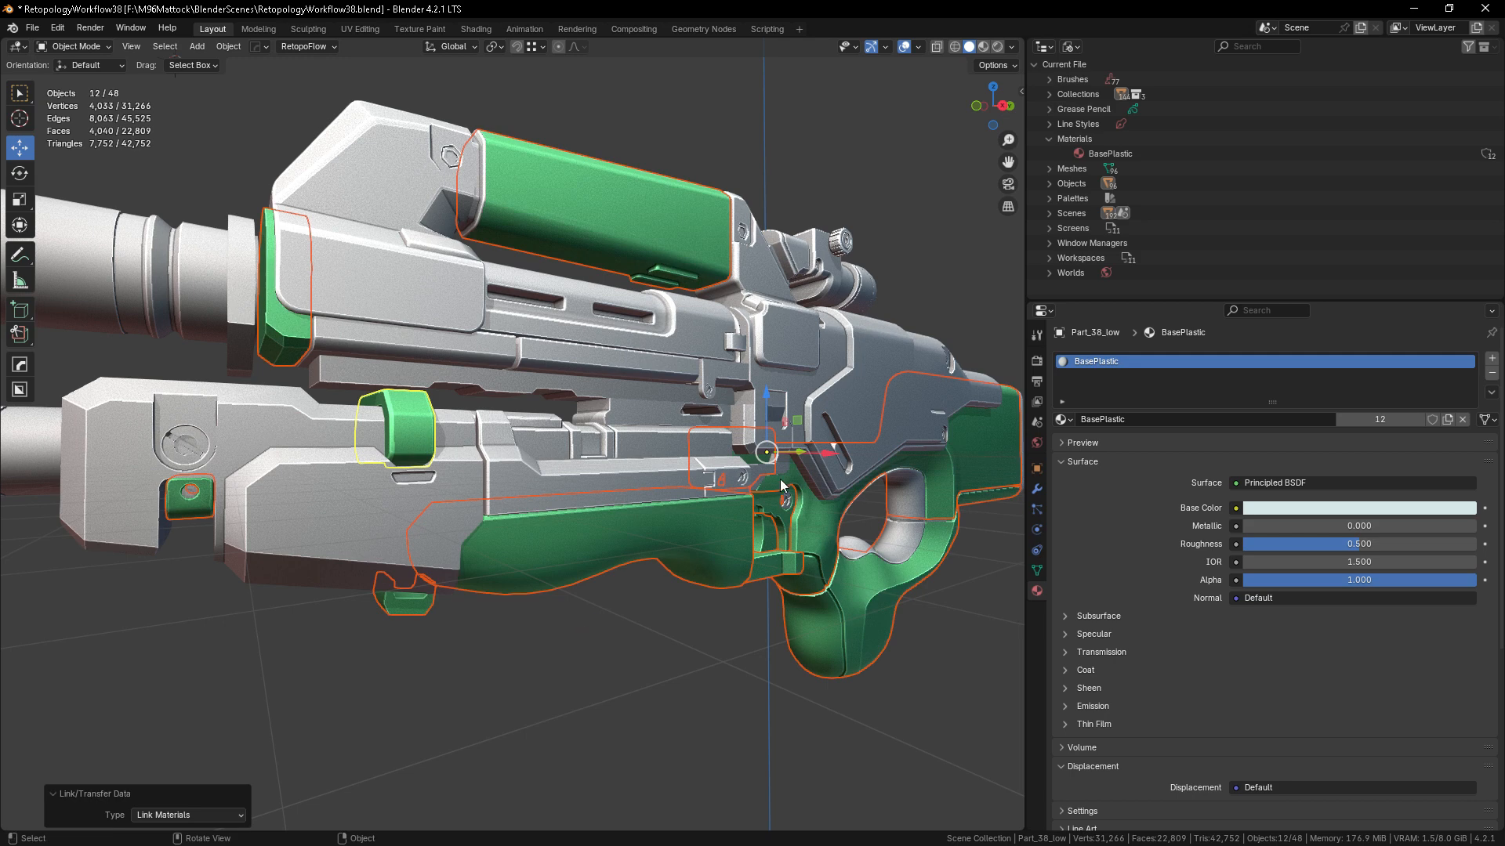
# - Examine the BasePlastic parts across the whole rifle and the material's viewport display color
pyautogui.scroll(-4, 782, 484)
pyautogui.moveTo(651, 557); pyautogui.dragTo(554, 473, button='middle')
pyautogui.scroll(-3, 553, 472)
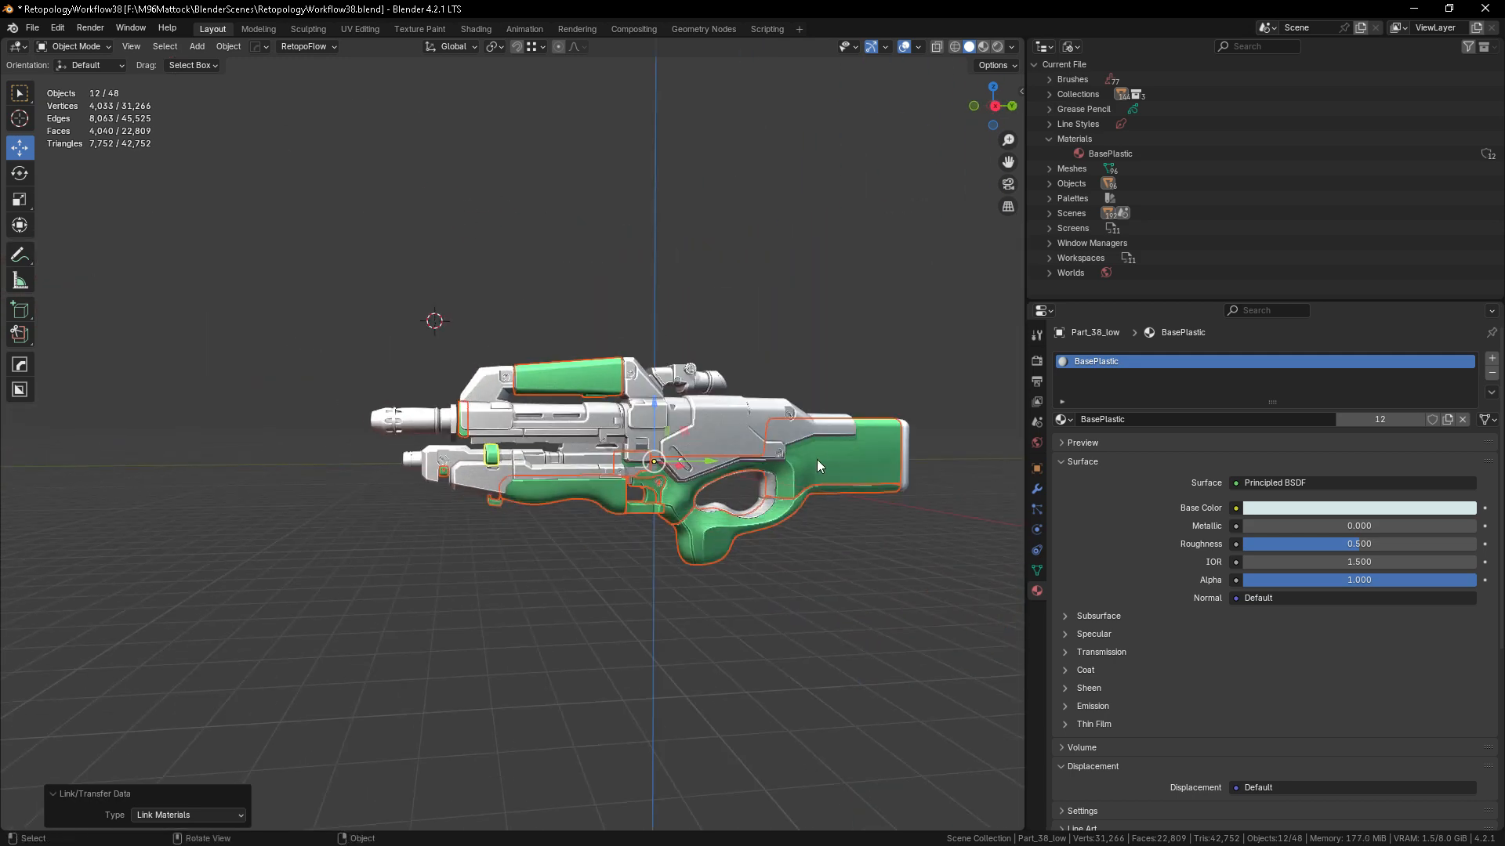
pyautogui.scroll(-8, 1139, 576)
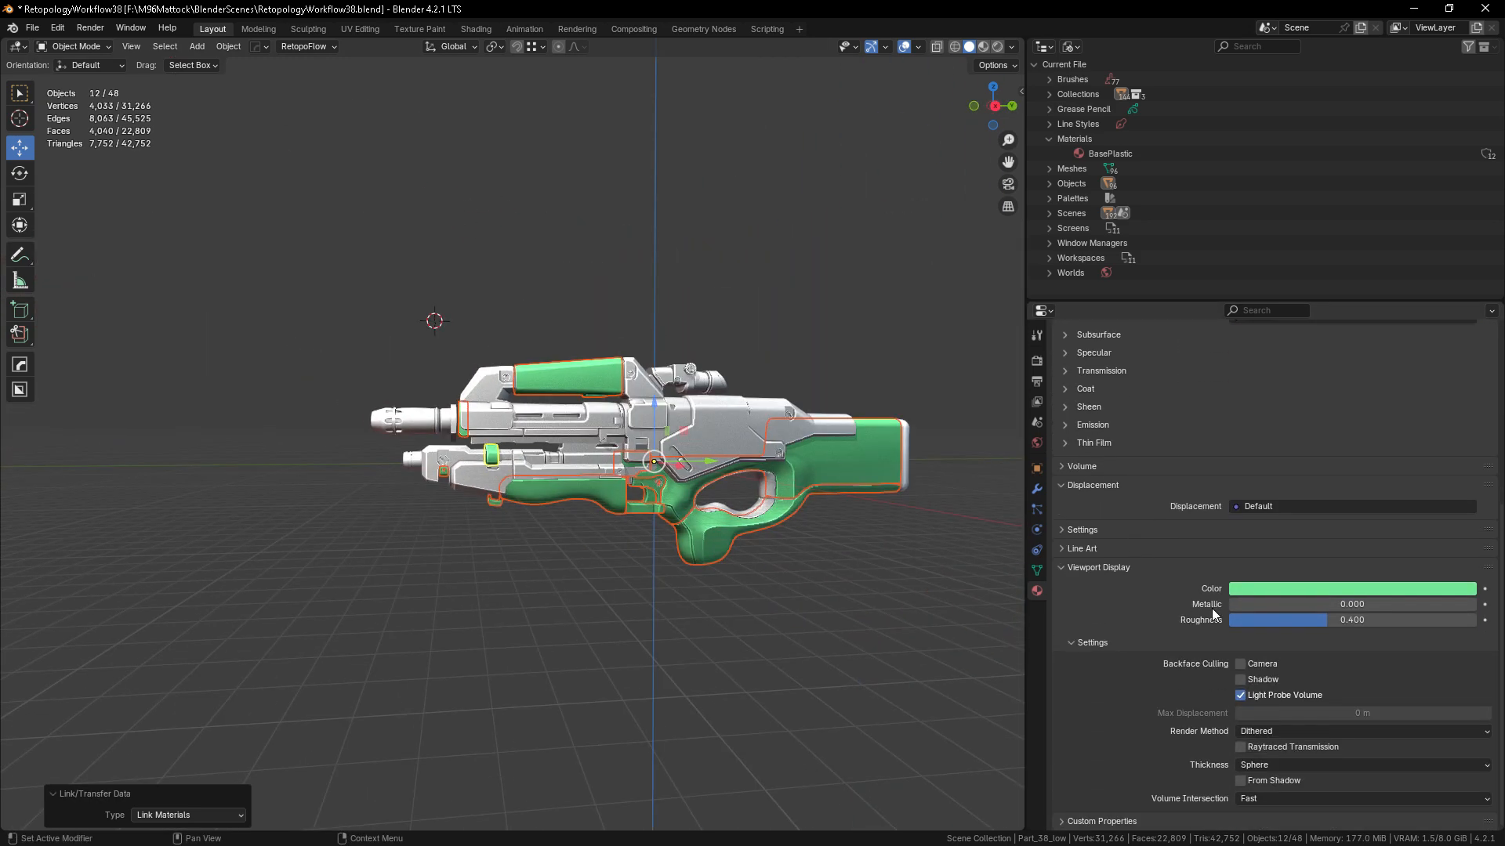
pyautogui.click(1268, 591)
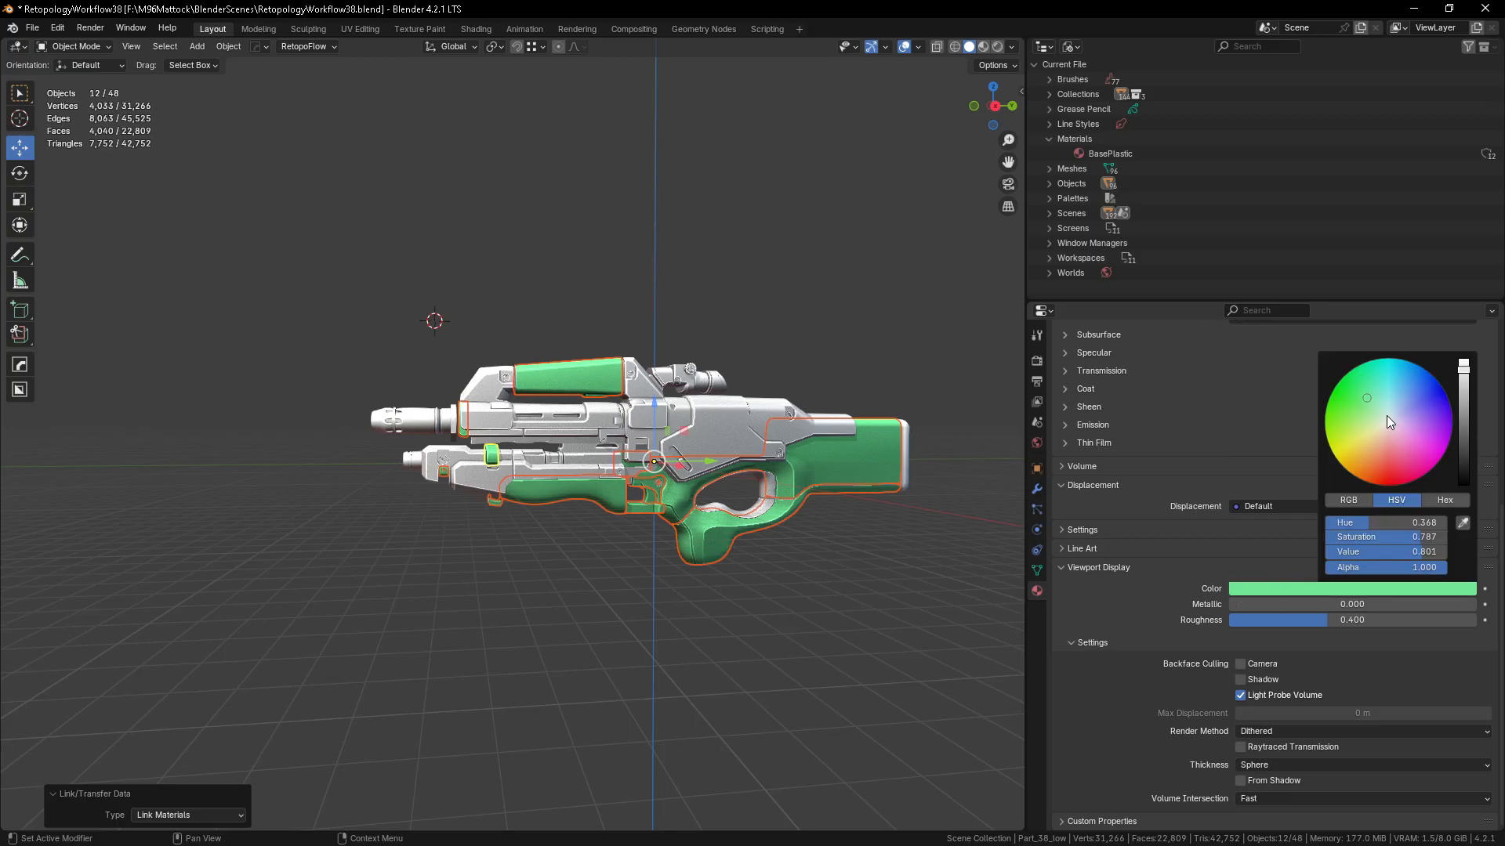
pyautogui.scroll(5, 793, 553)
pyautogui.scroll(-4, 877, 510)
pyautogui.moveTo(671, 628); pyautogui.dragTo(843, 690, button='middle')
pyautogui.scroll(3, 710, 637)
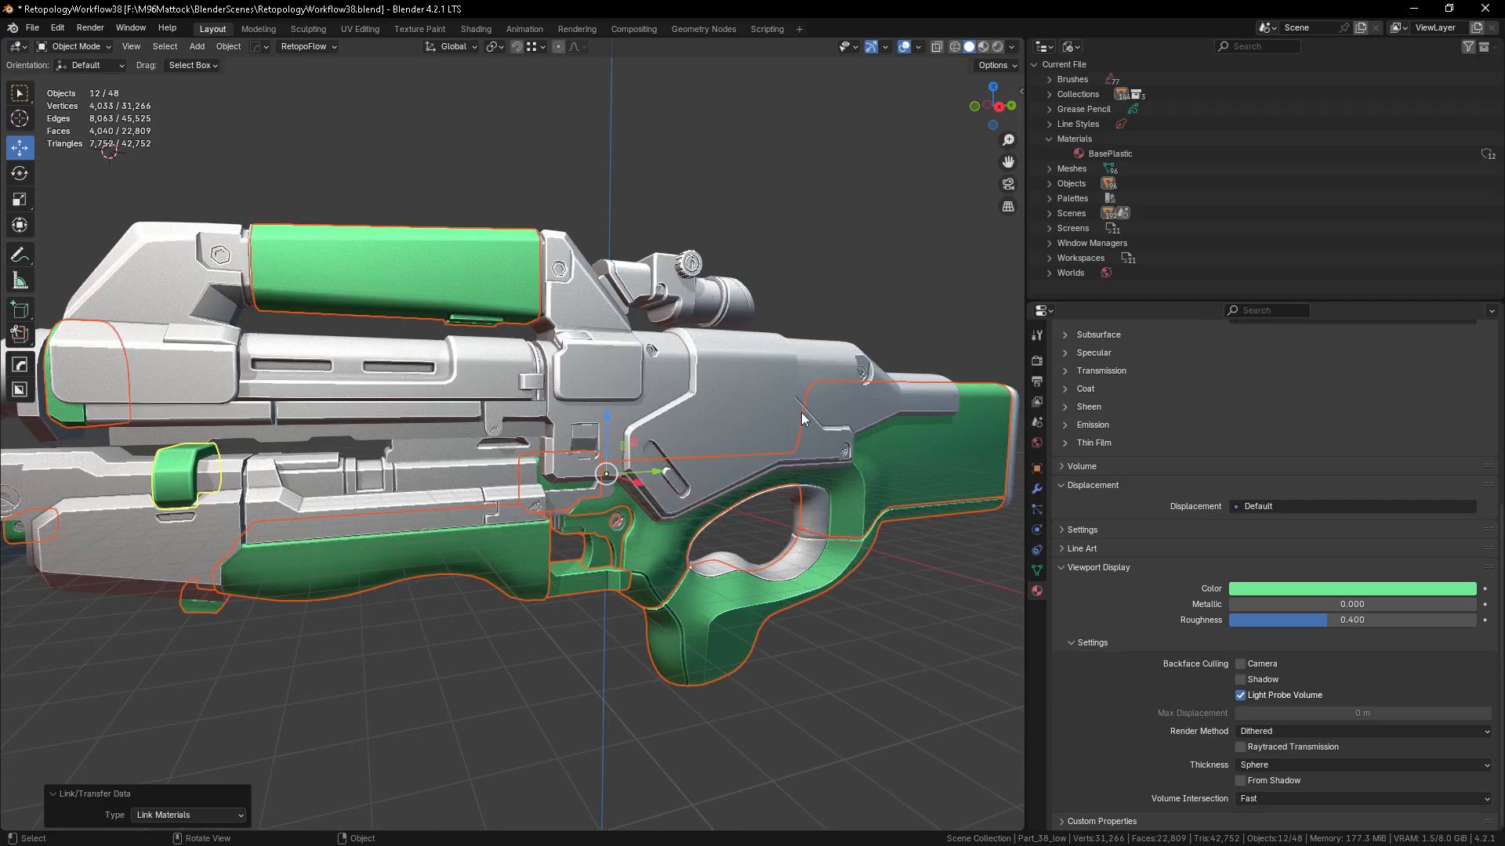
# - Select the main receiver body and try adding the rear handle mount, taking it back out of the selection
pyautogui.moveTo(750, 408); pyautogui.dragTo(774, 384, button='middle')
pyautogui.click(776, 382)
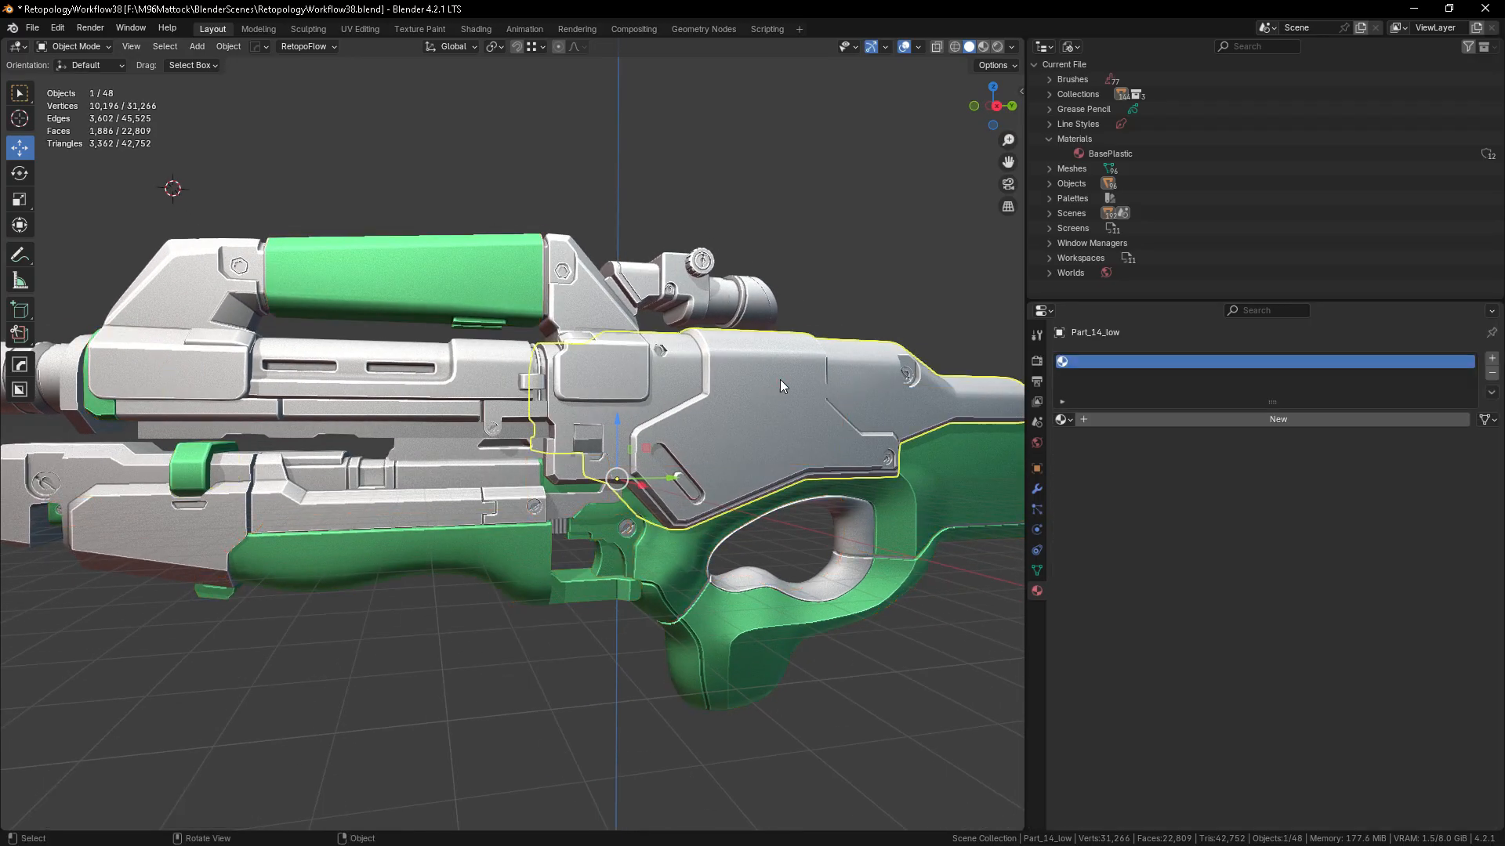
pyautogui.keyDown('shift'); pyautogui.click(602, 355); pyautogui.keyUp('shift')
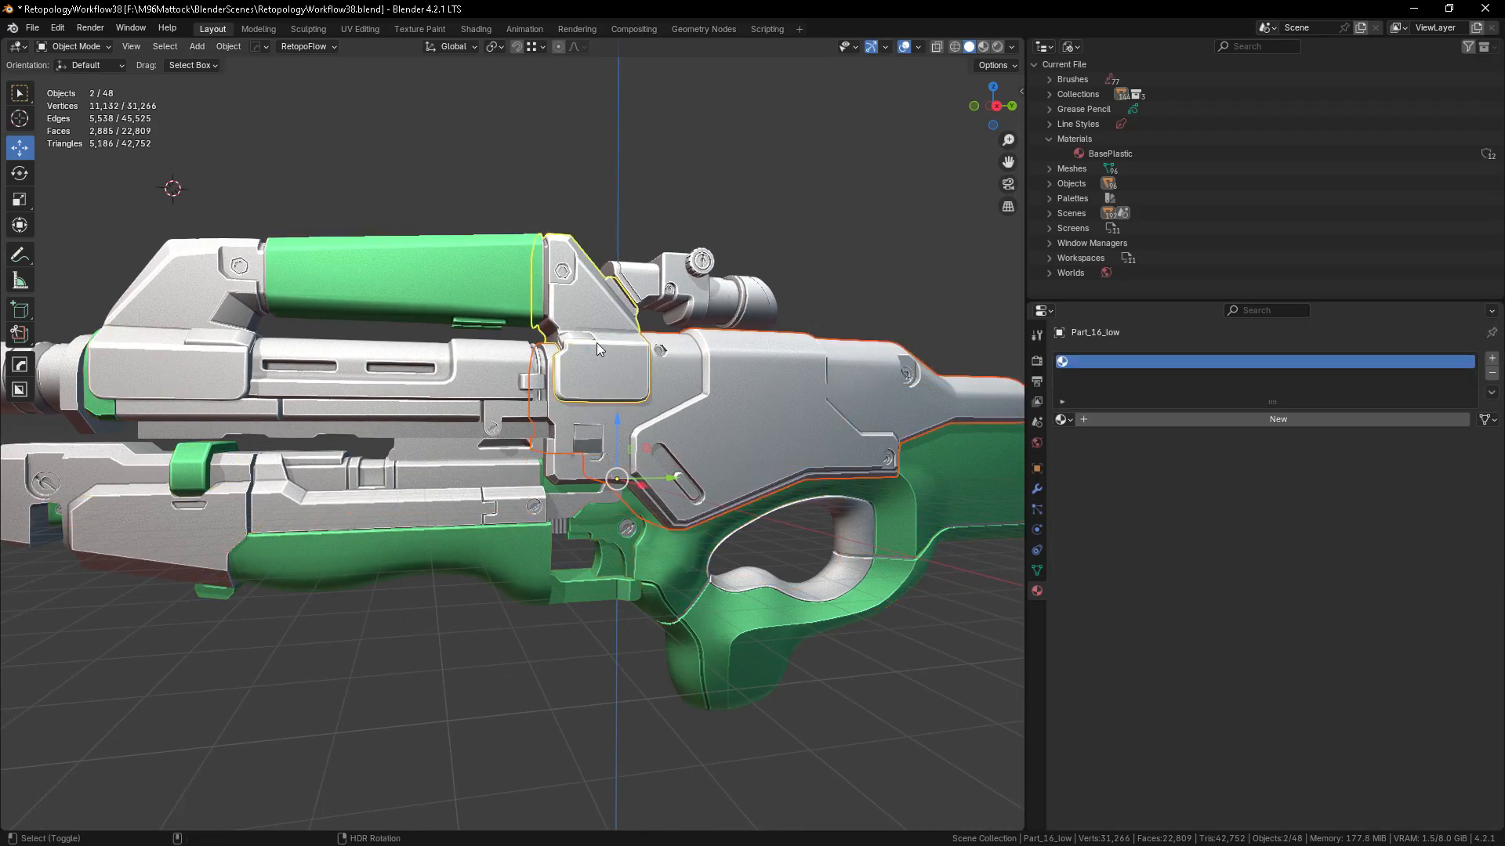
pyautogui.keyDown('shift'); pyautogui.click(594, 340); pyautogui.keyUp('shift')
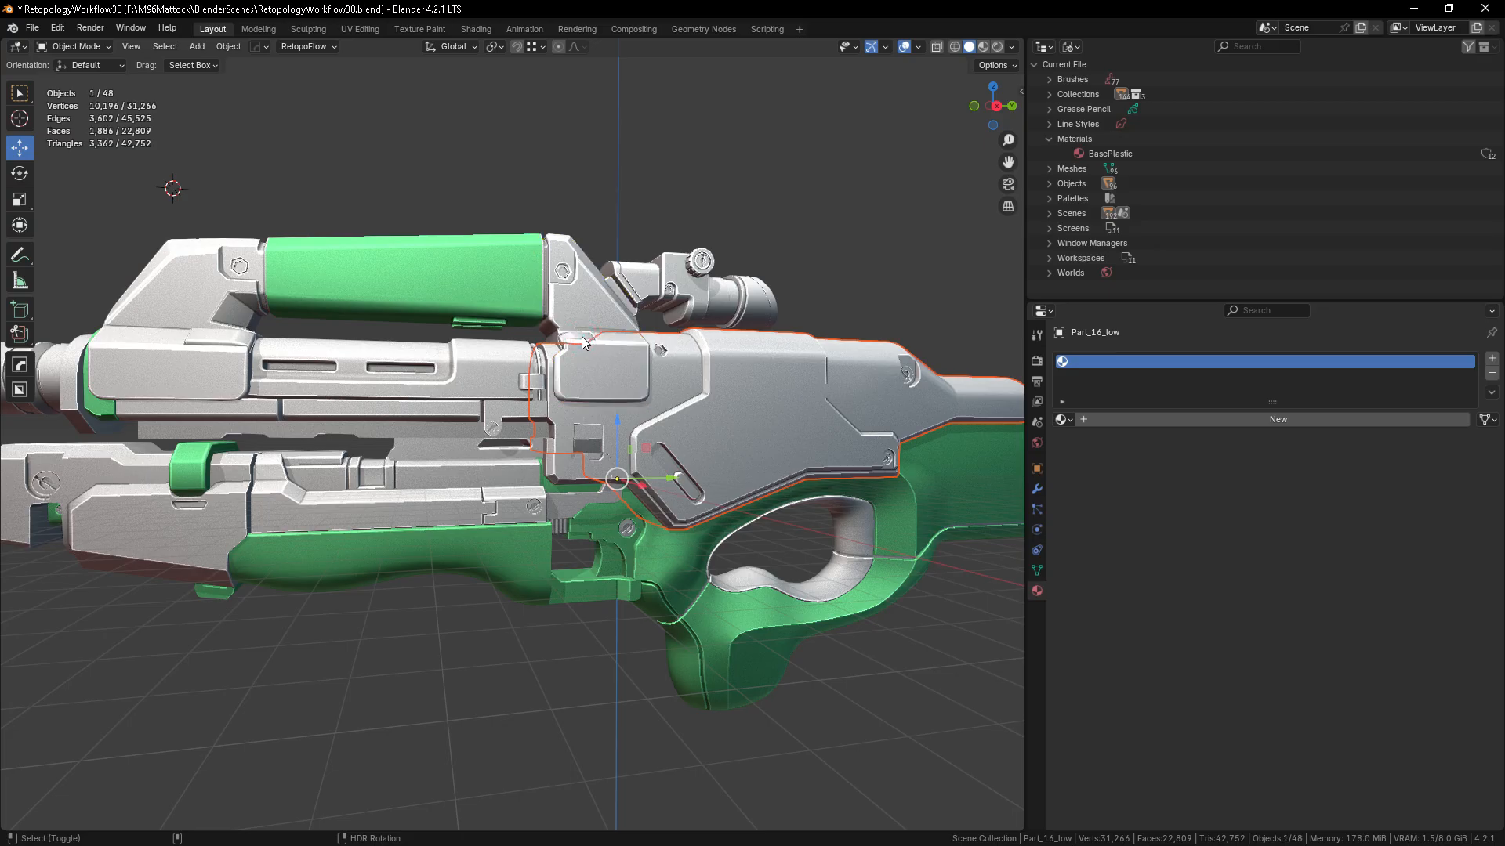
pyautogui.moveTo(219, 336); pyautogui.dragTo(580, 420, button='middle')
# - Add the receiver's side cover, rear handle mount and scope parts to the selection, and clear the whole selection
pyautogui.keyDown('shift'); pyautogui.click(591, 354); pyautogui.keyUp('shift')
pyautogui.keyDown('shift'); pyautogui.click(613, 277); pyautogui.keyUp('shift')
pyautogui.keyDown('shift'); pyautogui.click(683, 247); pyautogui.keyUp('shift')
pyautogui.keyDown('shift'); pyautogui.click(741, 242); pyautogui.keyUp('shift')
pyautogui.keyDown('shift'); pyautogui.click(813, 269); pyautogui.keyUp('shift')
pyautogui.keyDown('shift'); pyautogui.click(874, 278); pyautogui.keyUp('shift')
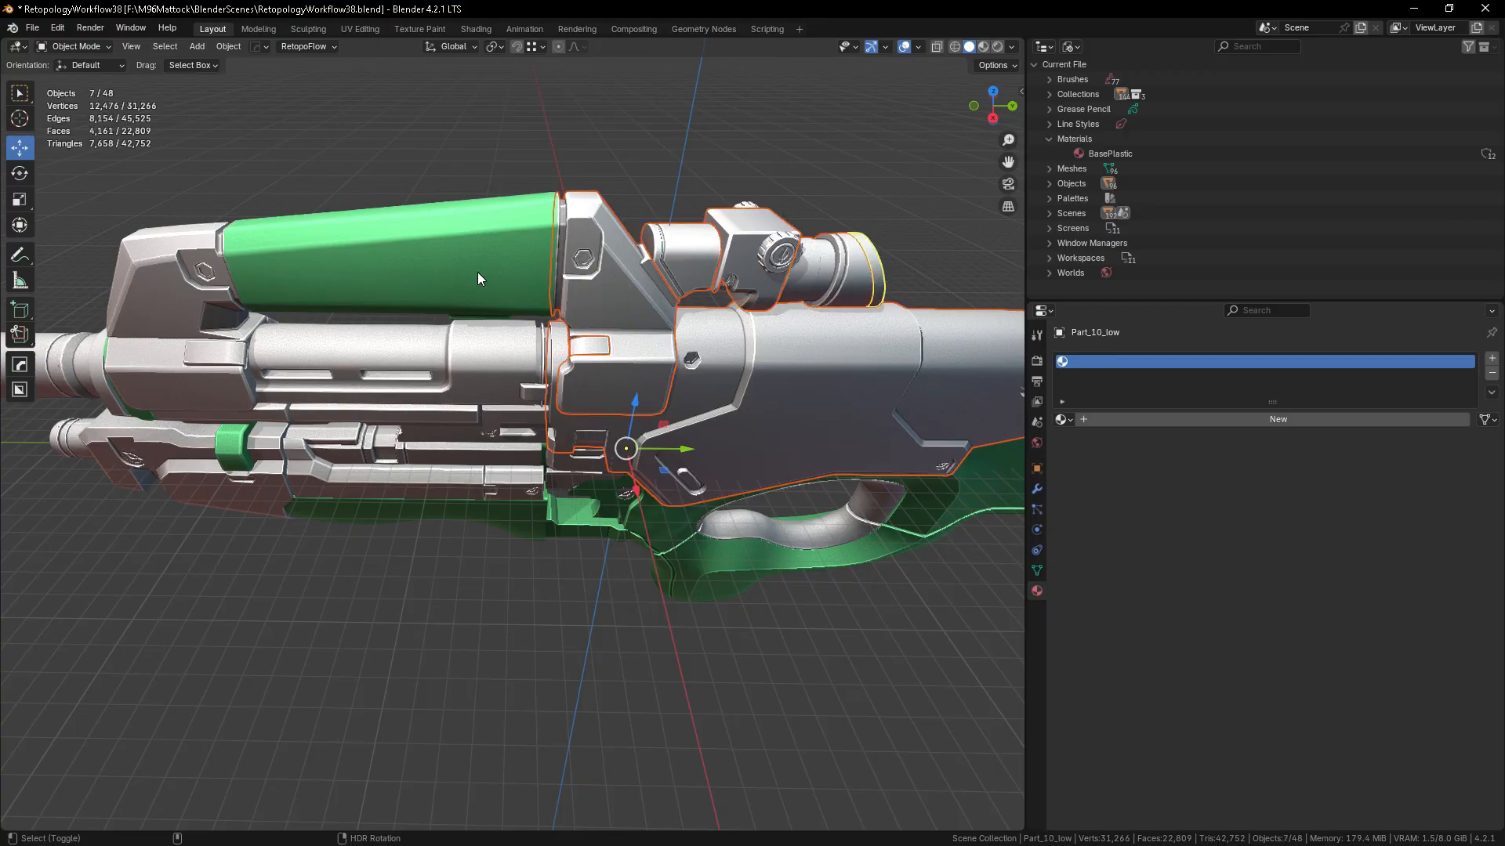
pyautogui.moveTo(477, 271); pyautogui.dragTo(533, 420, button='middle')
pyautogui.click(778, 162)
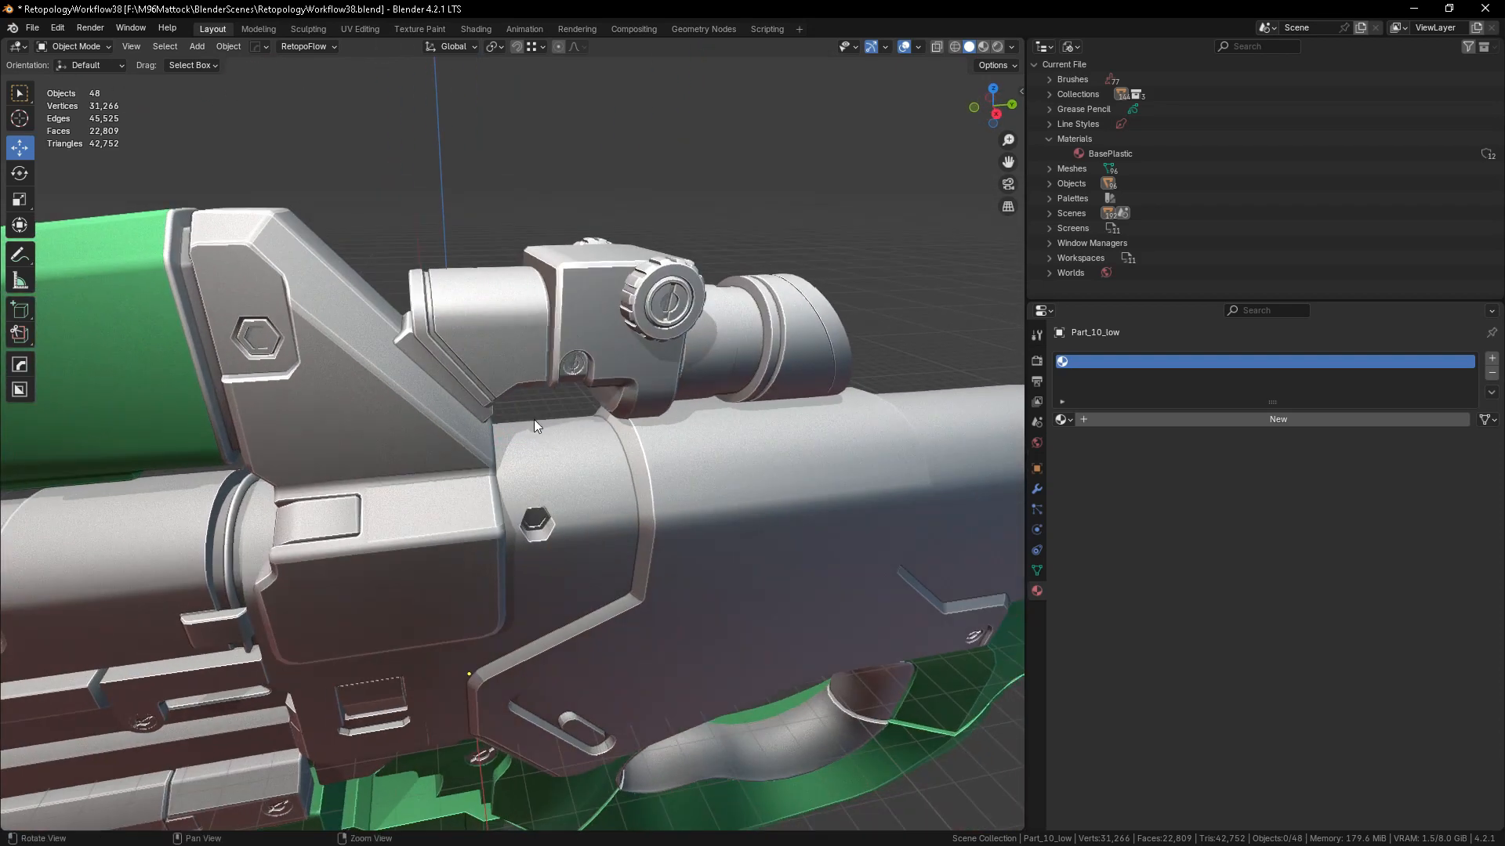
# - Select the scope's five parts: front section, mount housing, adjustment knobs, rear tube and eyepiece ring
pyautogui.click(478, 331)
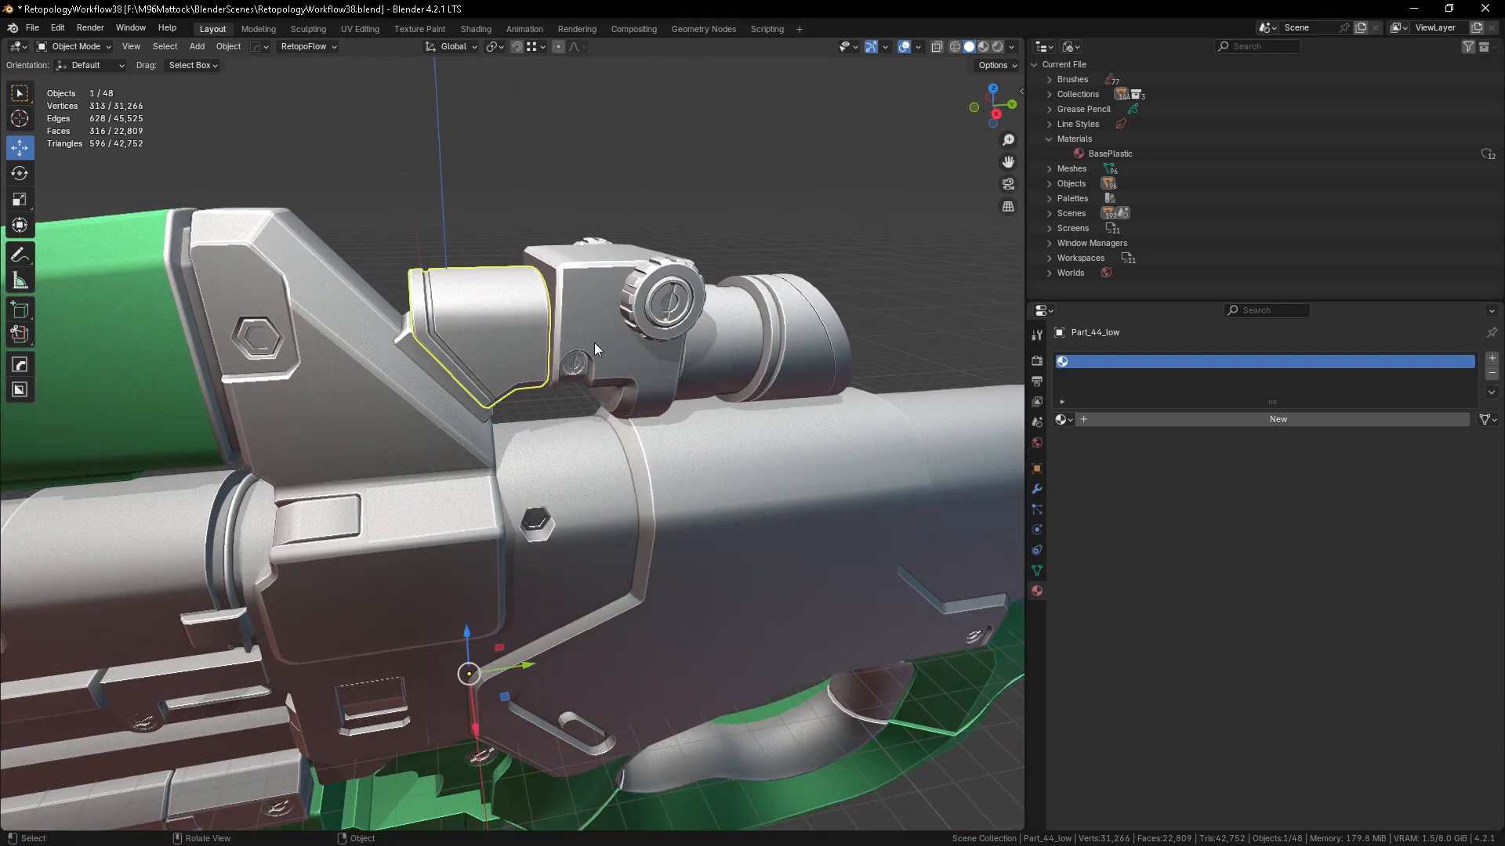
pyautogui.scroll(-6, 593, 334)
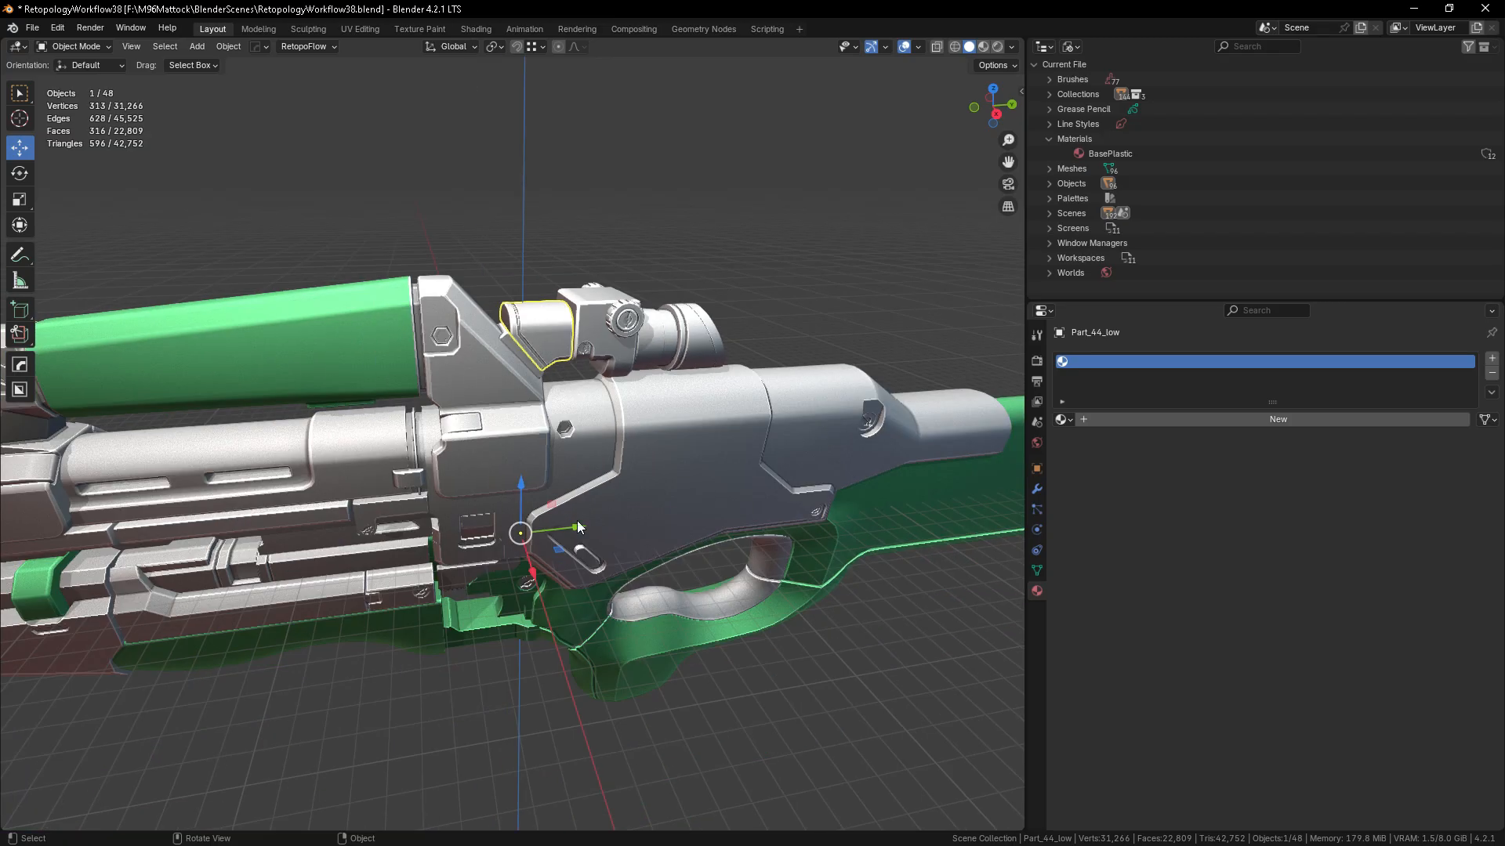
pyautogui.keyDown('shift'); pyautogui.click(597, 330); pyautogui.keyUp('shift')
pyautogui.scroll(5, 608, 342)
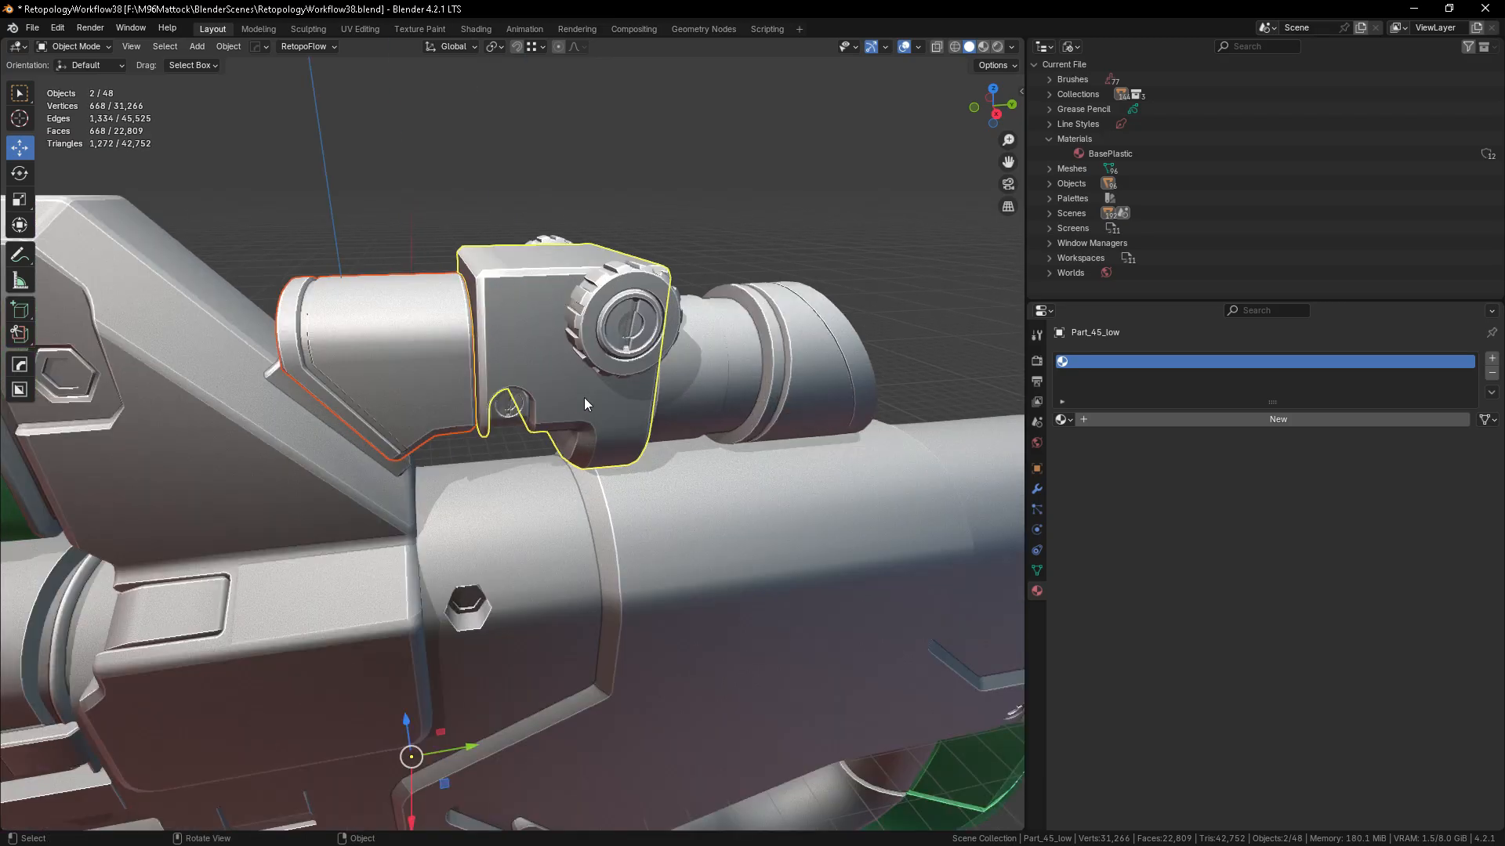
pyautogui.keyDown('shift'); pyautogui.click(629, 366); pyautogui.keyUp('shift')
pyautogui.keyDown('shift'); pyautogui.click(688, 353); pyautogui.keyUp('shift')
pyautogui.keyDown('shift'); pyautogui.click(852, 361); pyautogui.keyUp('shift')
pyautogui.scroll(-6, 709, 321)
pyautogui.scroll(4, 632, 453)
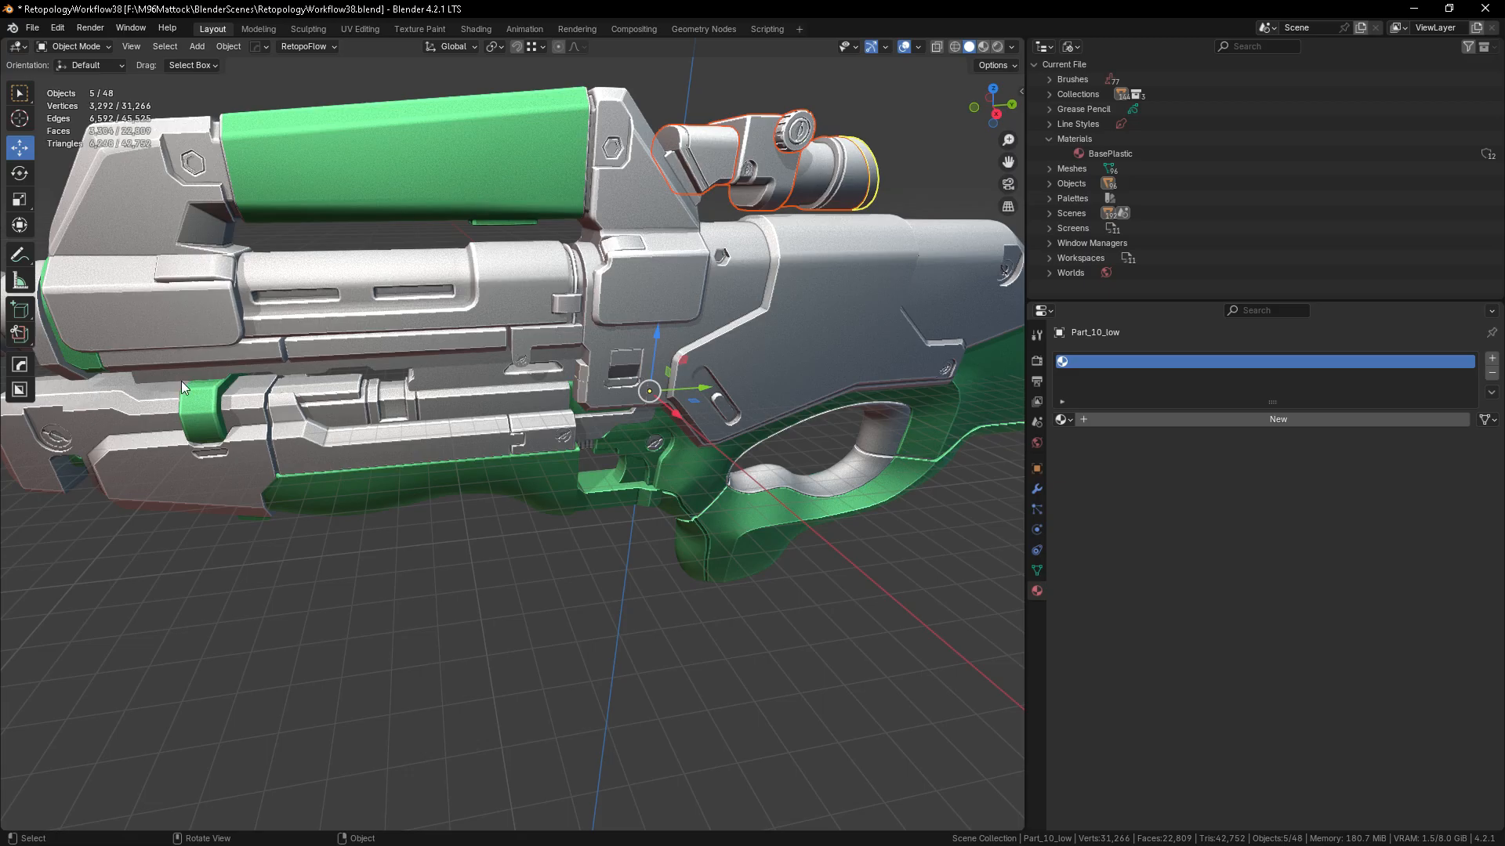
# - Make the green lower grip the active object, link its BasePlastic material to the selected scope parts, and clear the selection
pyautogui.keyDown('shift'); pyautogui.click(765, 537); pyautogui.keyUp('shift')
pyautogui.scroll(-5, 688, 656)
pyautogui.scroll(3, 609, 556)
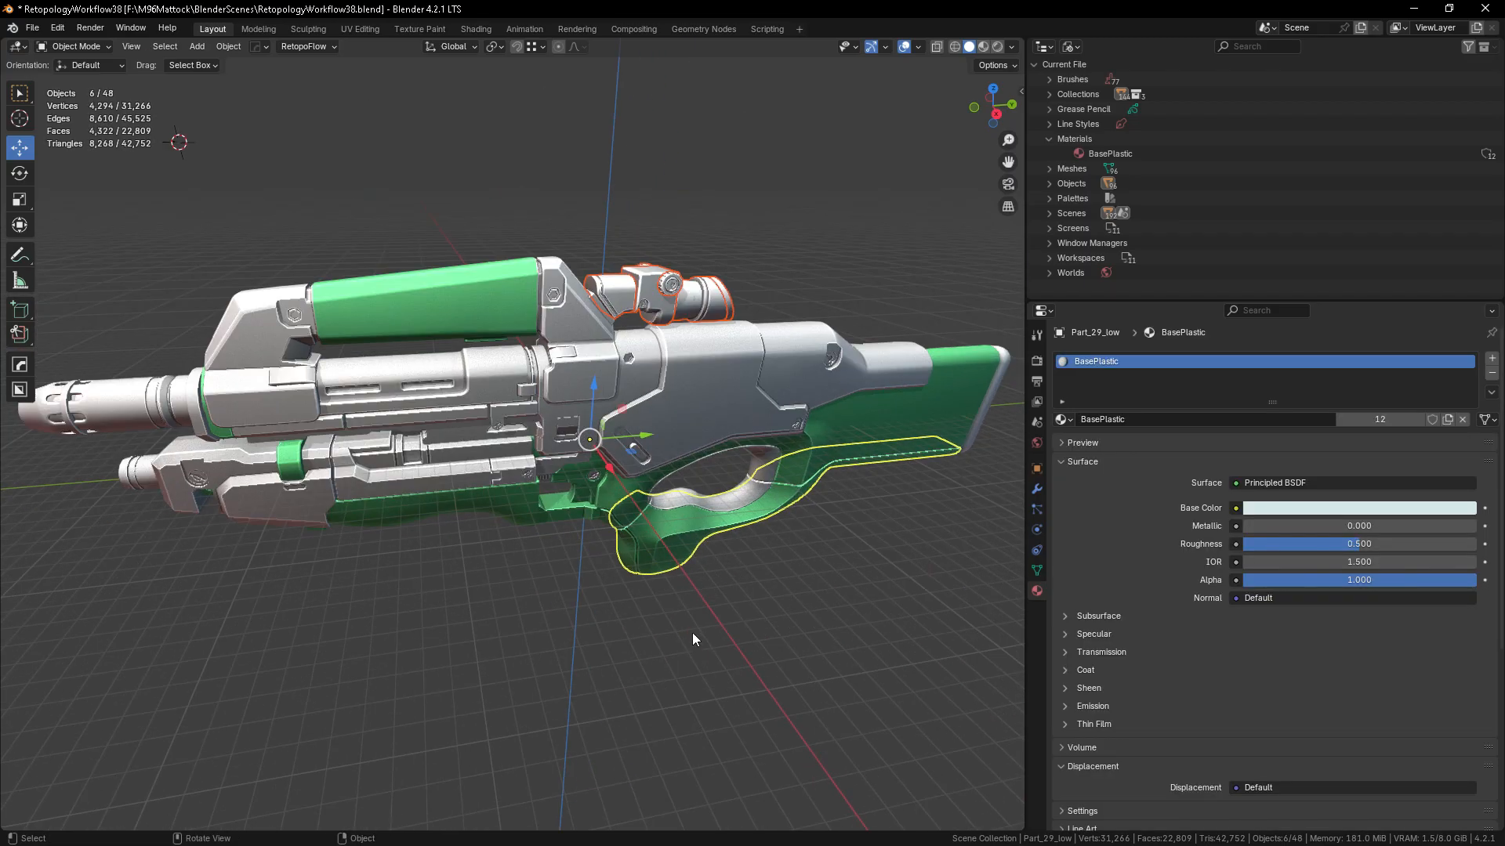
pyautogui.hotkey('ctrl', 'l')
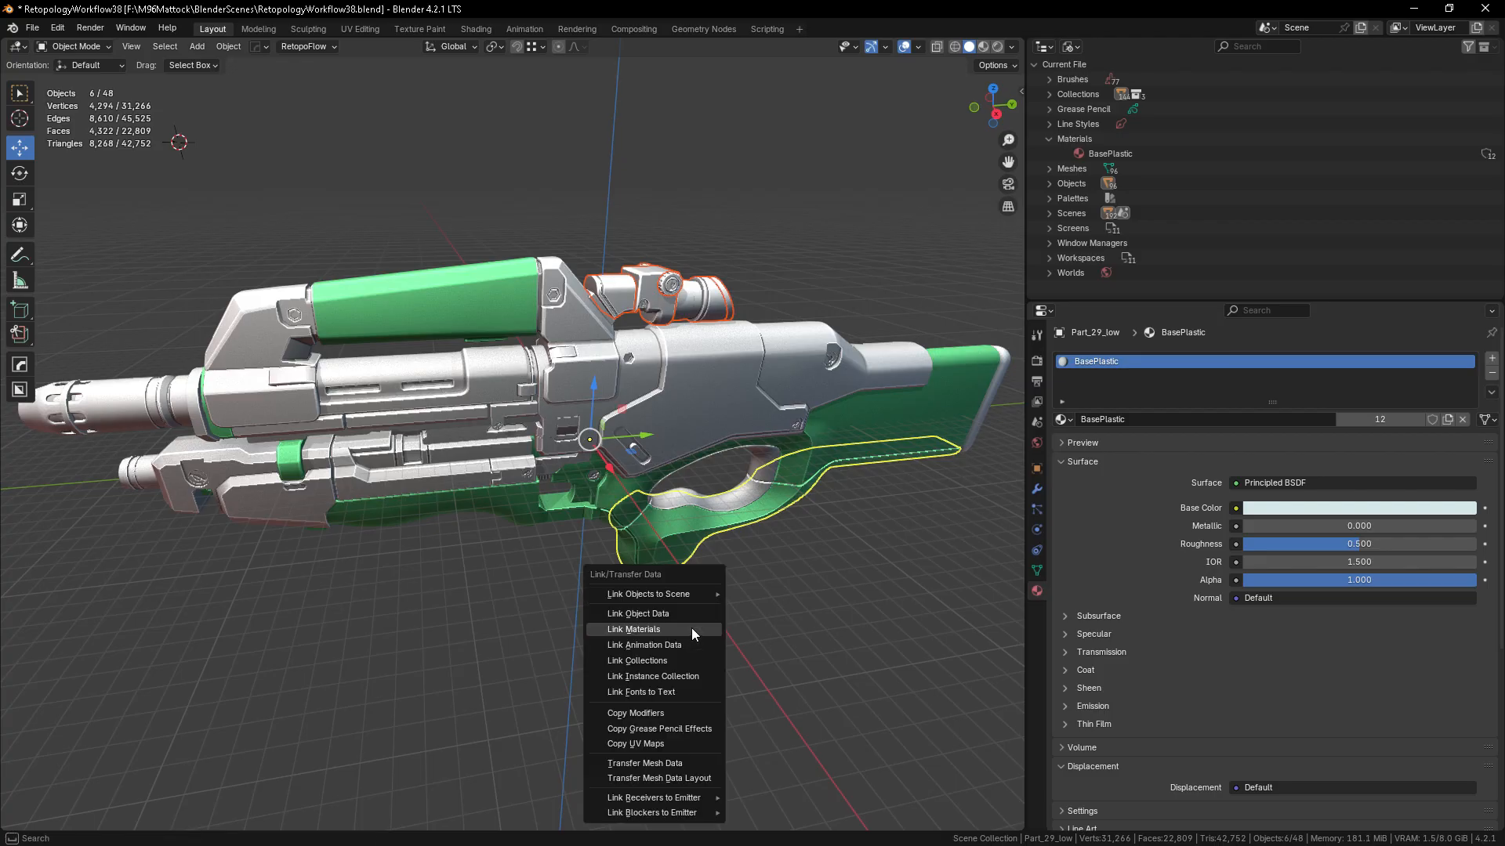
pyautogui.click(683, 630)
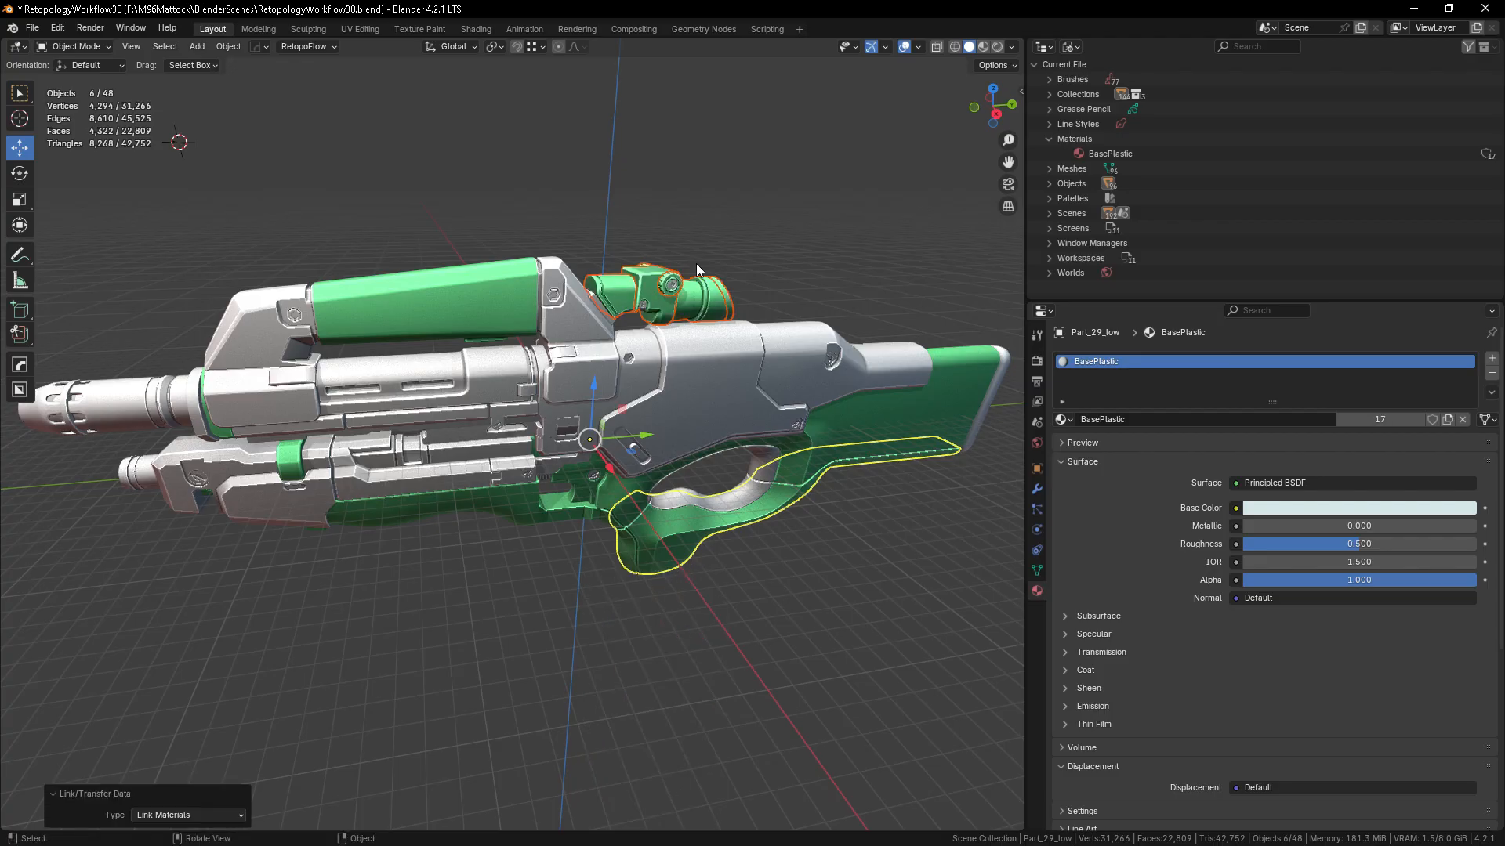
pyautogui.click(745, 713)
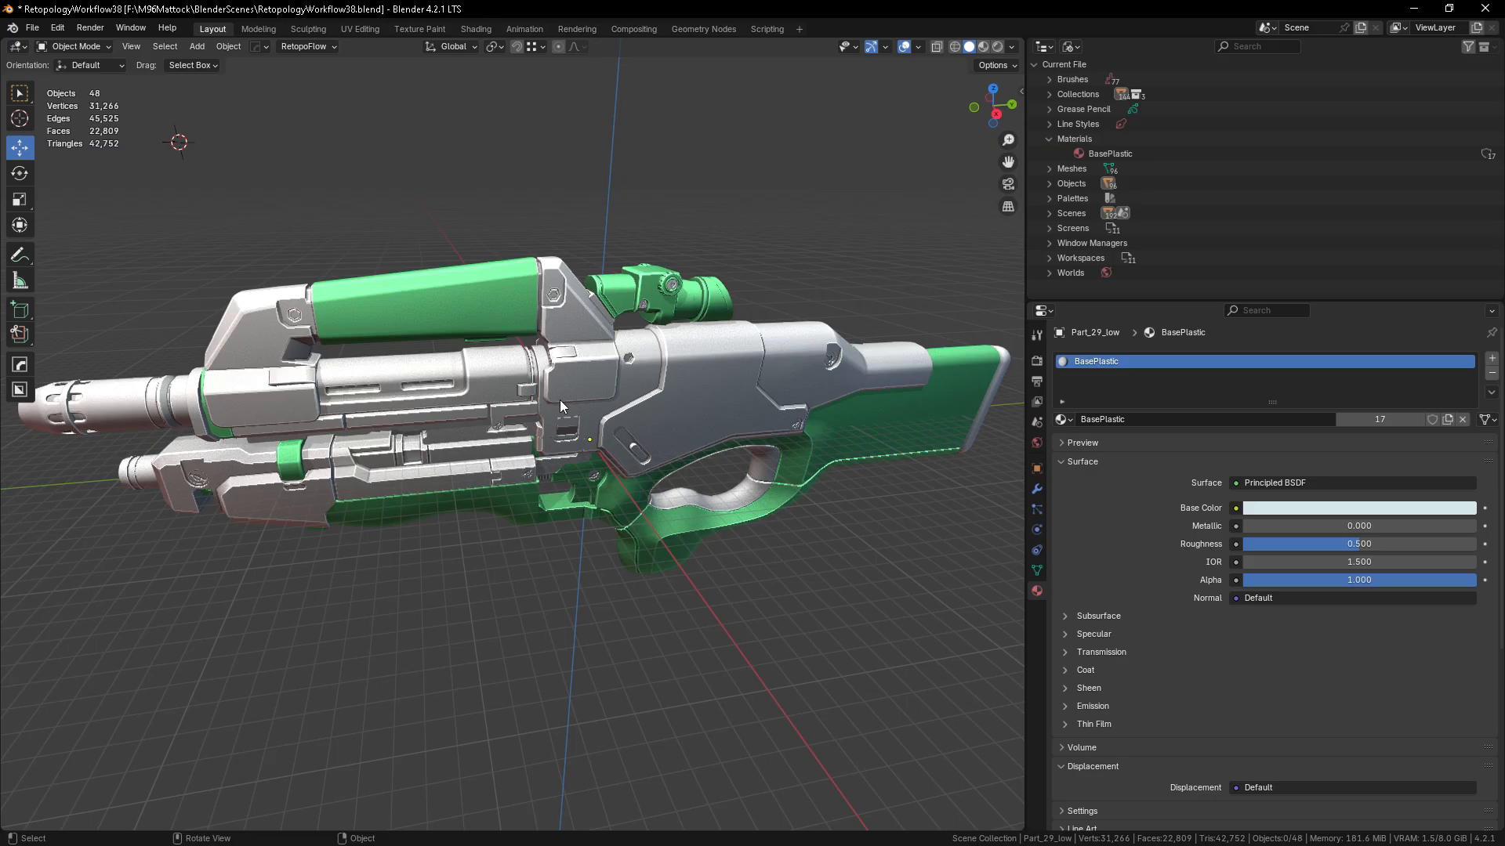
# - Give the object holding the rifle's screws and bolts a new material named BaseMetal
pyautogui.scroll(3, 589, 525)
pyautogui.click(617, 532)
pyautogui.scroll(-2, 693, 233)
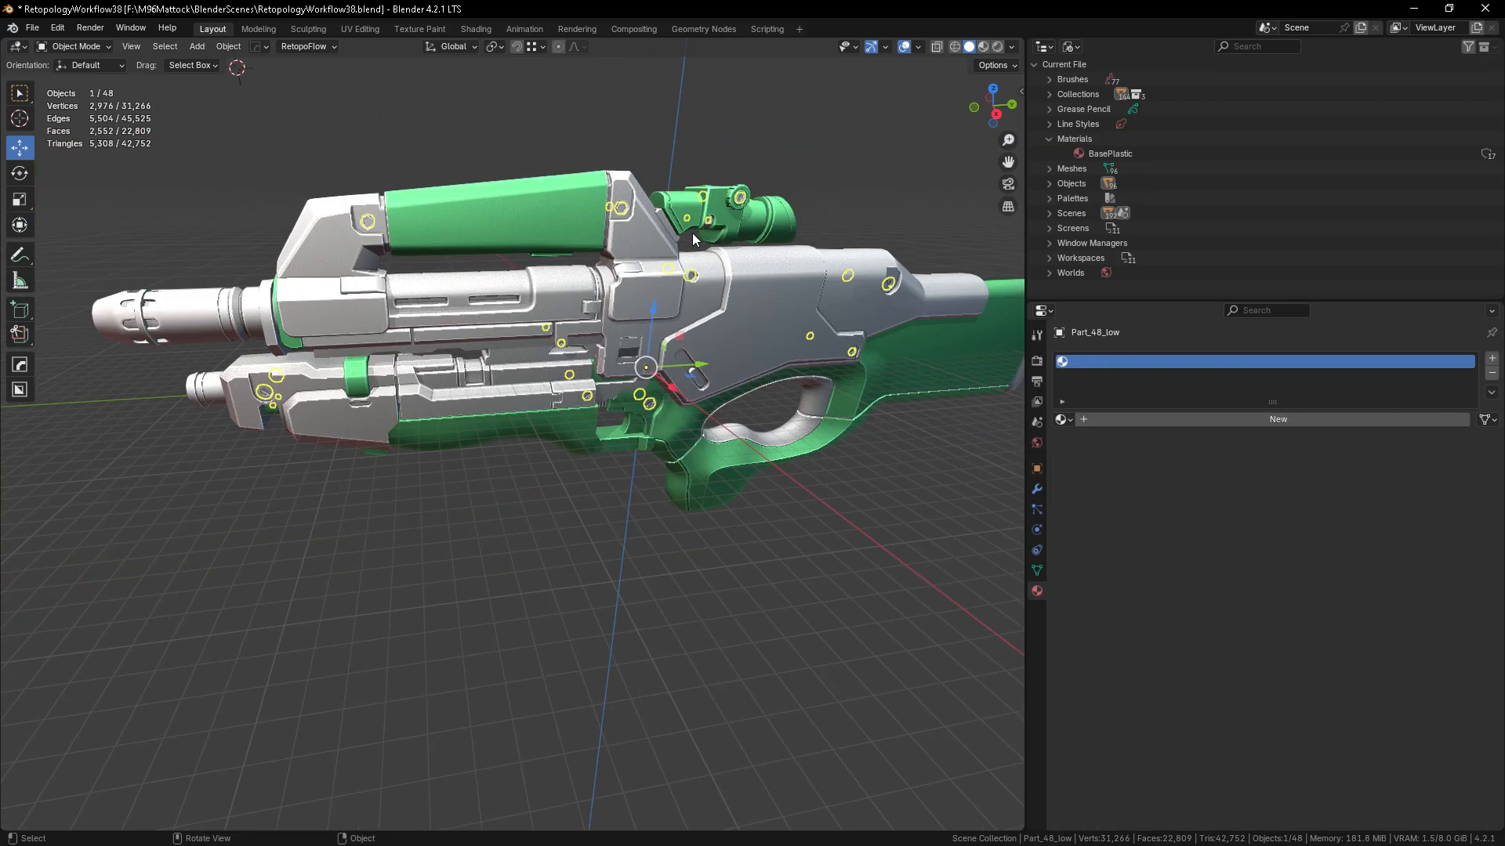
pyautogui.scroll(2, 693, 232)
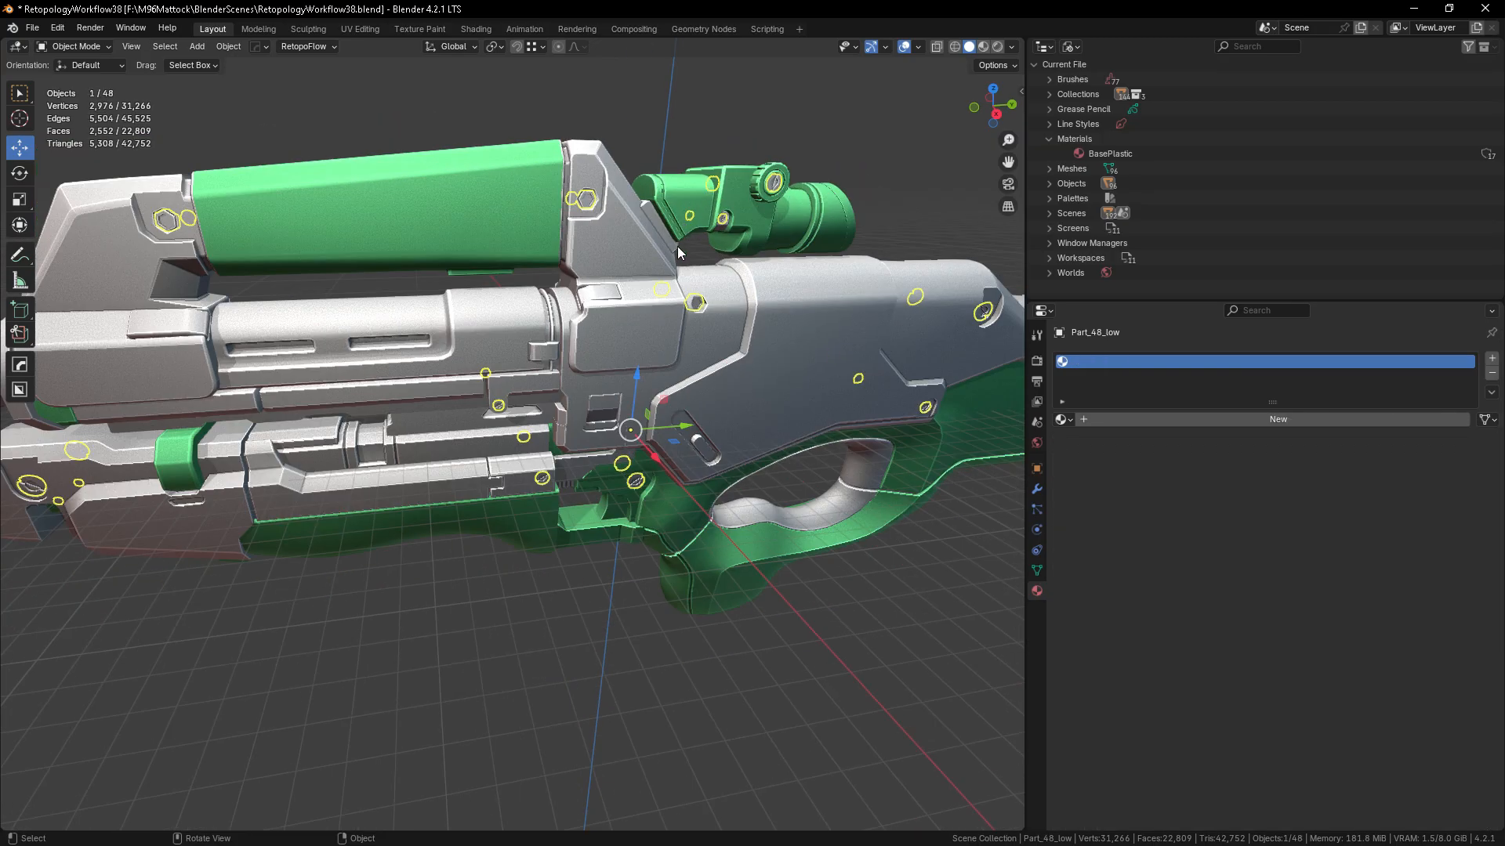
pyautogui.click(1064, 419)
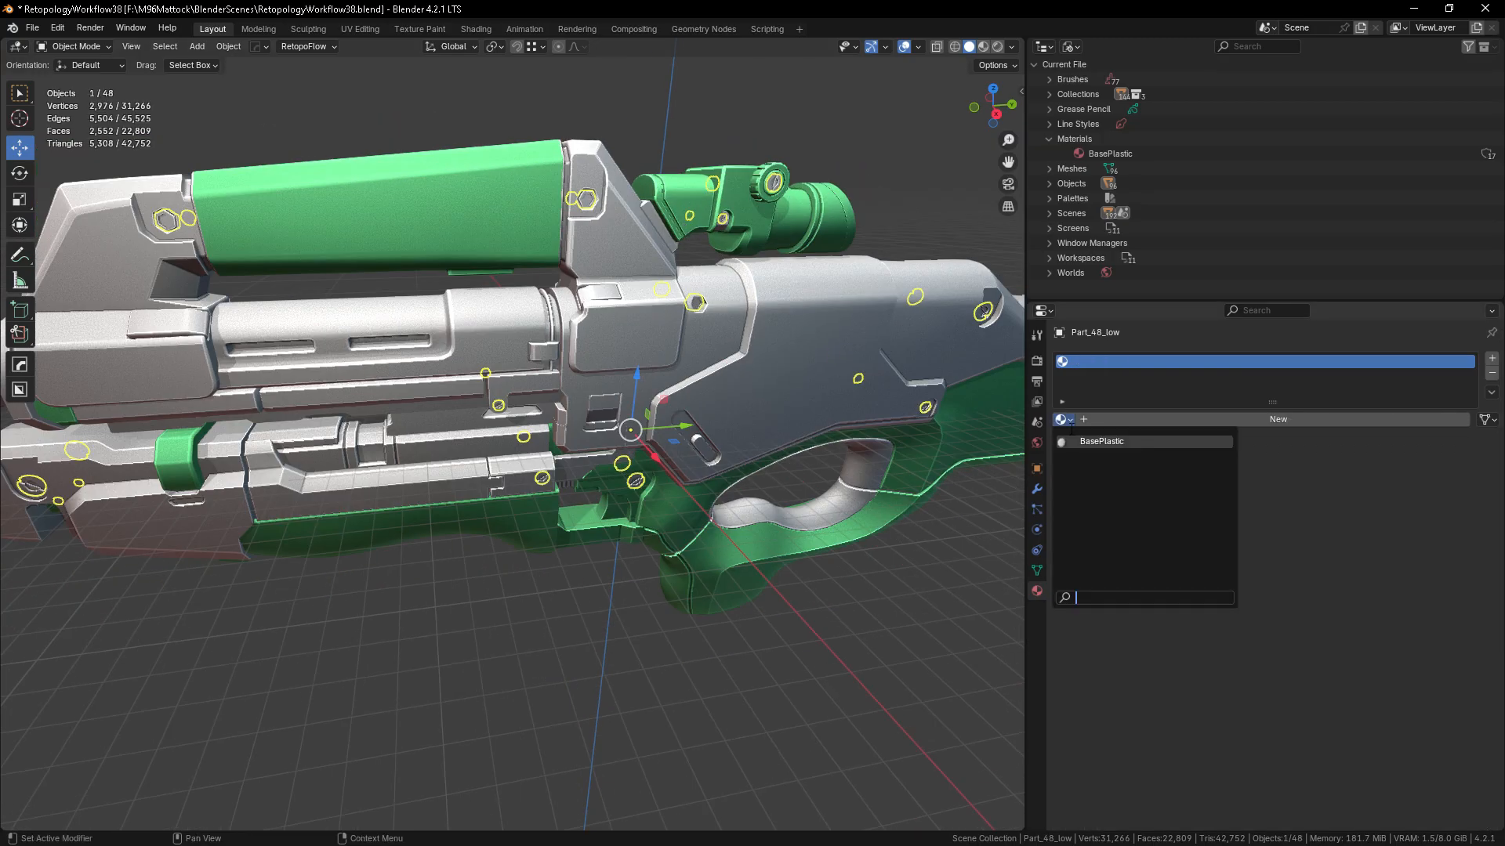
pyautogui.click(1136, 418)
pyautogui.click(1090, 418)
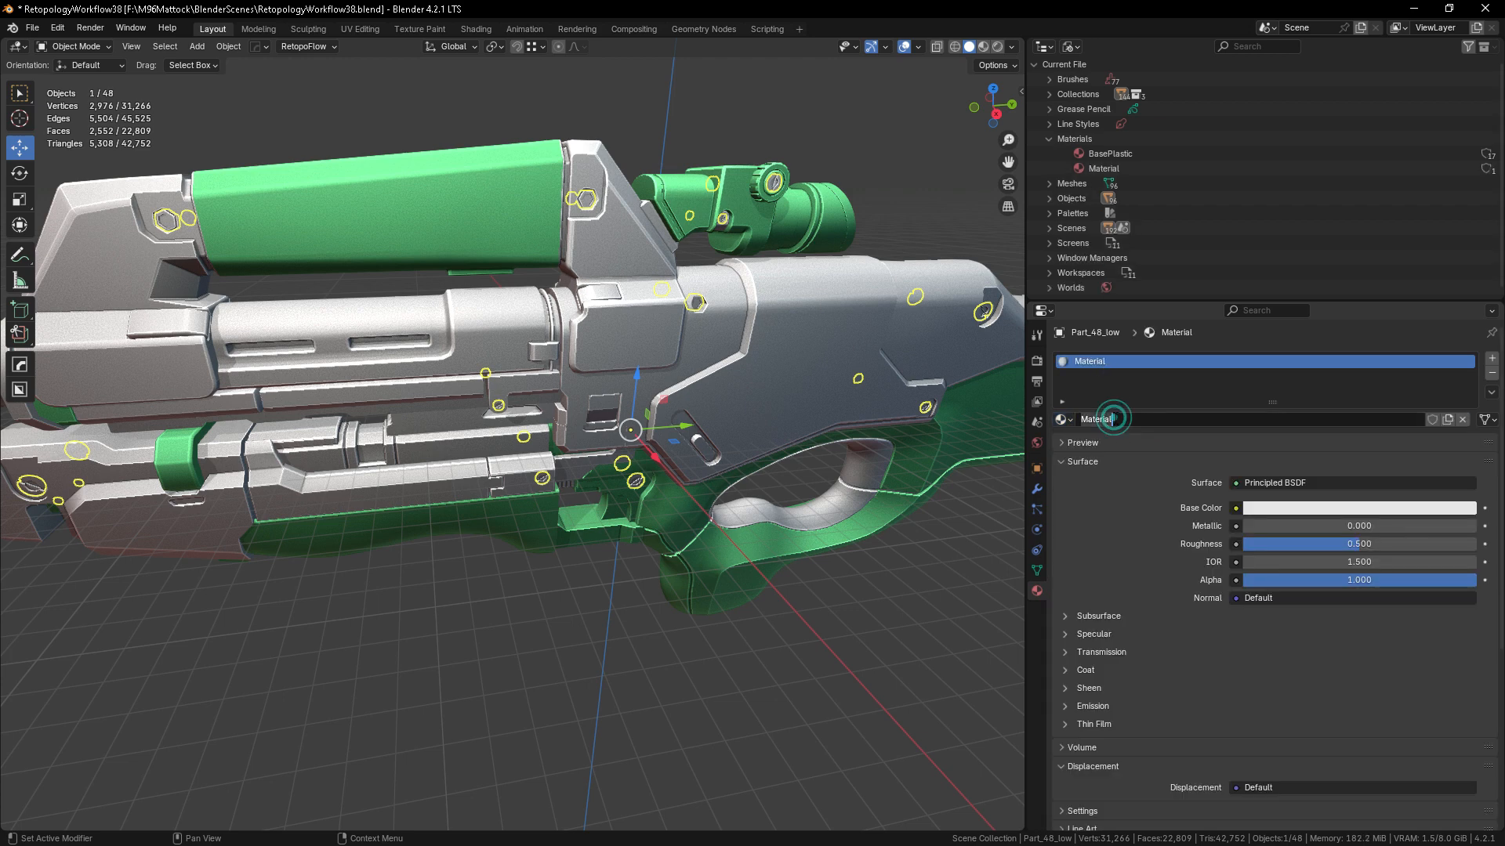
pyautogui.write('BaseMa')
pyautogui.write('tal')
pyautogui.press('Return')
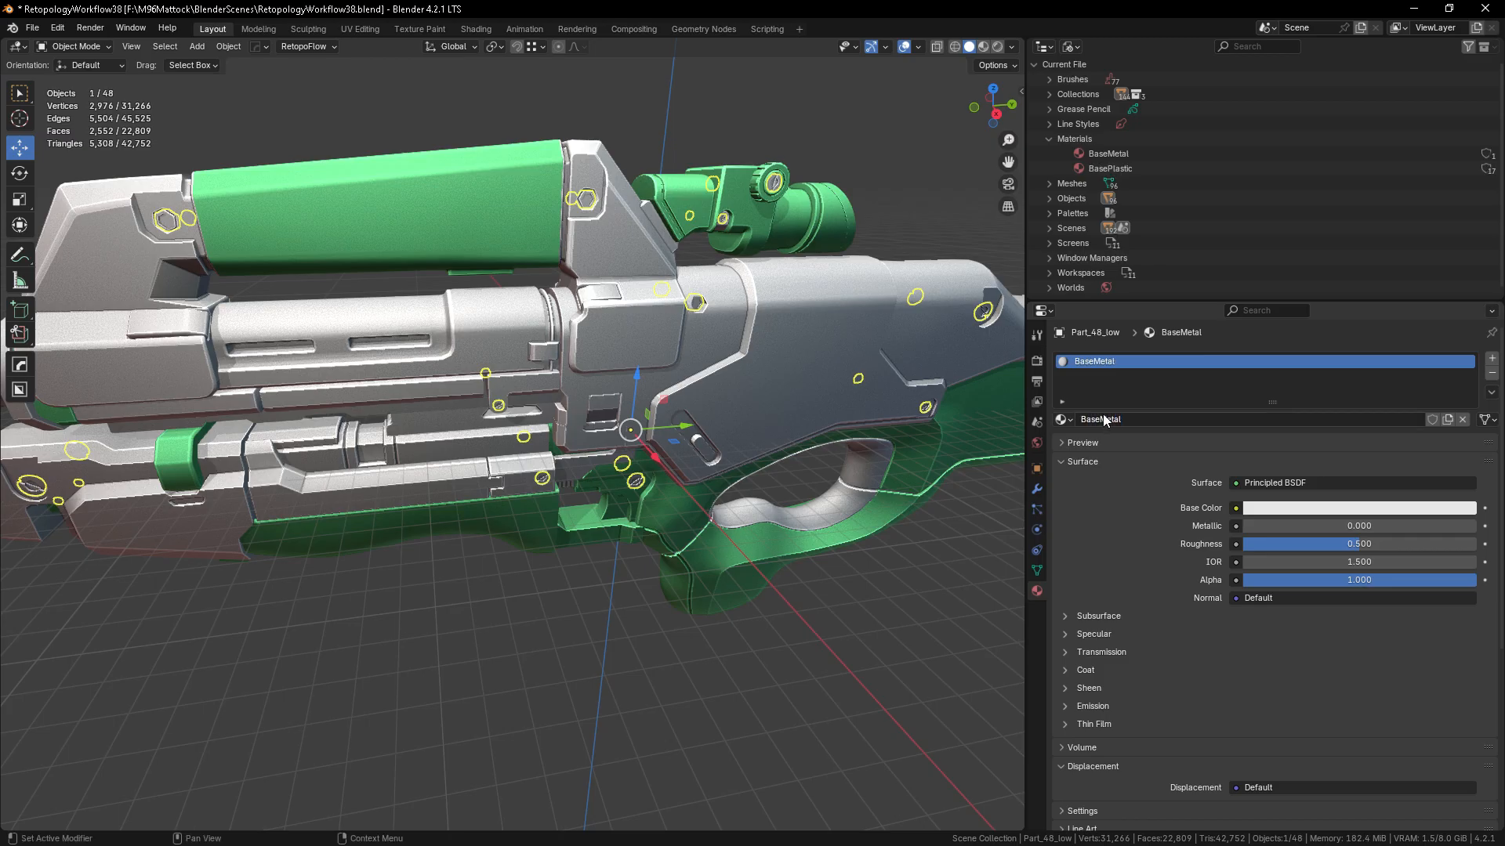
# - Try a saturated green viewport display color on the bolts' BaseMetal material and undo it
pyautogui.click(893, 210)
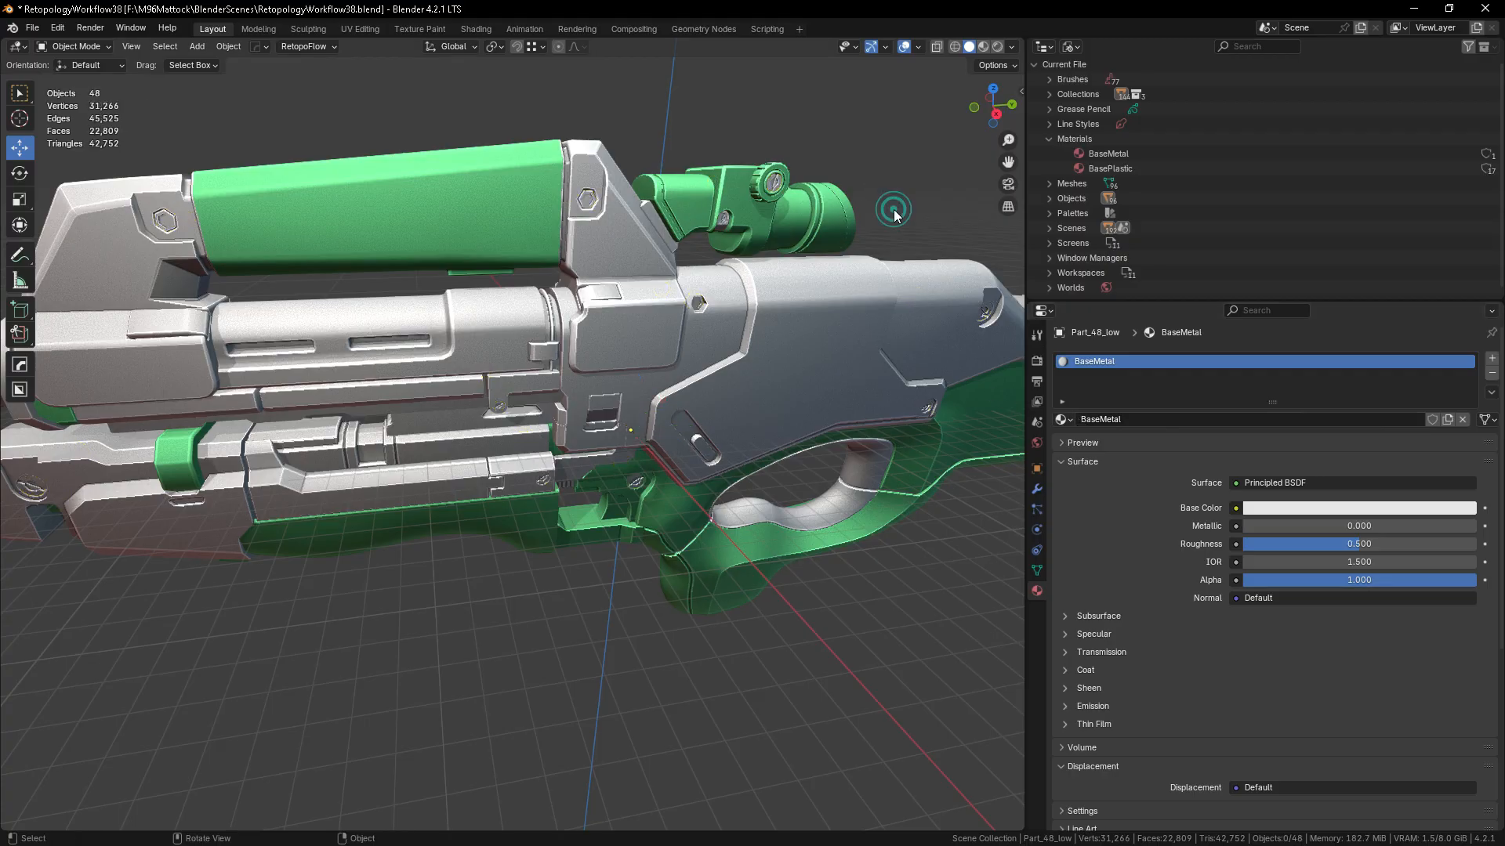
pyautogui.click(776, 183)
pyautogui.scroll(-8, 1184, 564)
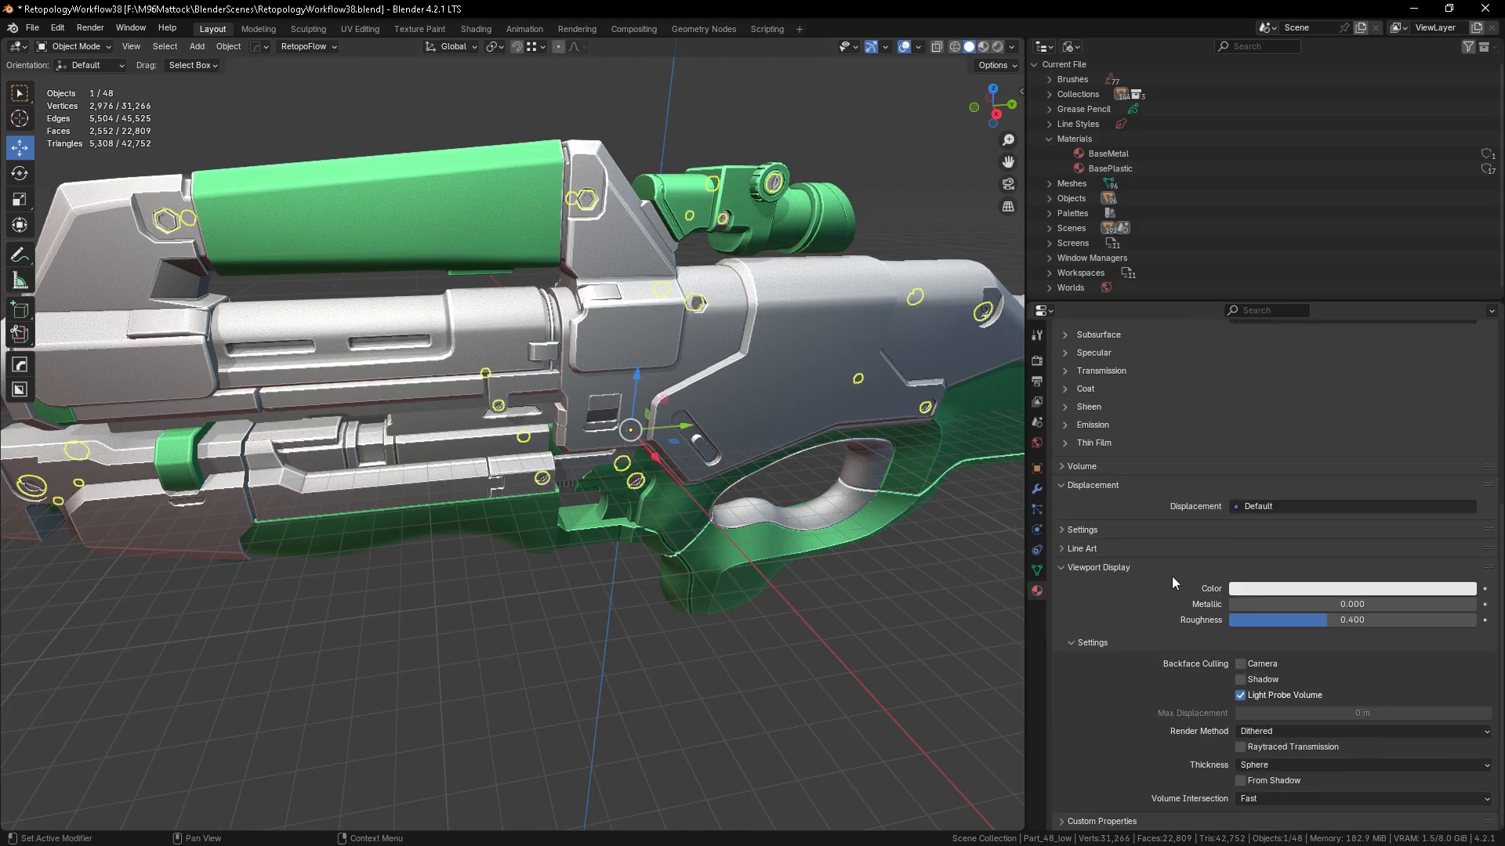
pyautogui.click(1268, 588)
pyautogui.moveTo(1385, 425)
pyautogui.mouseDown()
pyautogui.moveTo(1368, 437)
pyautogui.moveTo(1333, 389)
pyautogui.mouseUp()
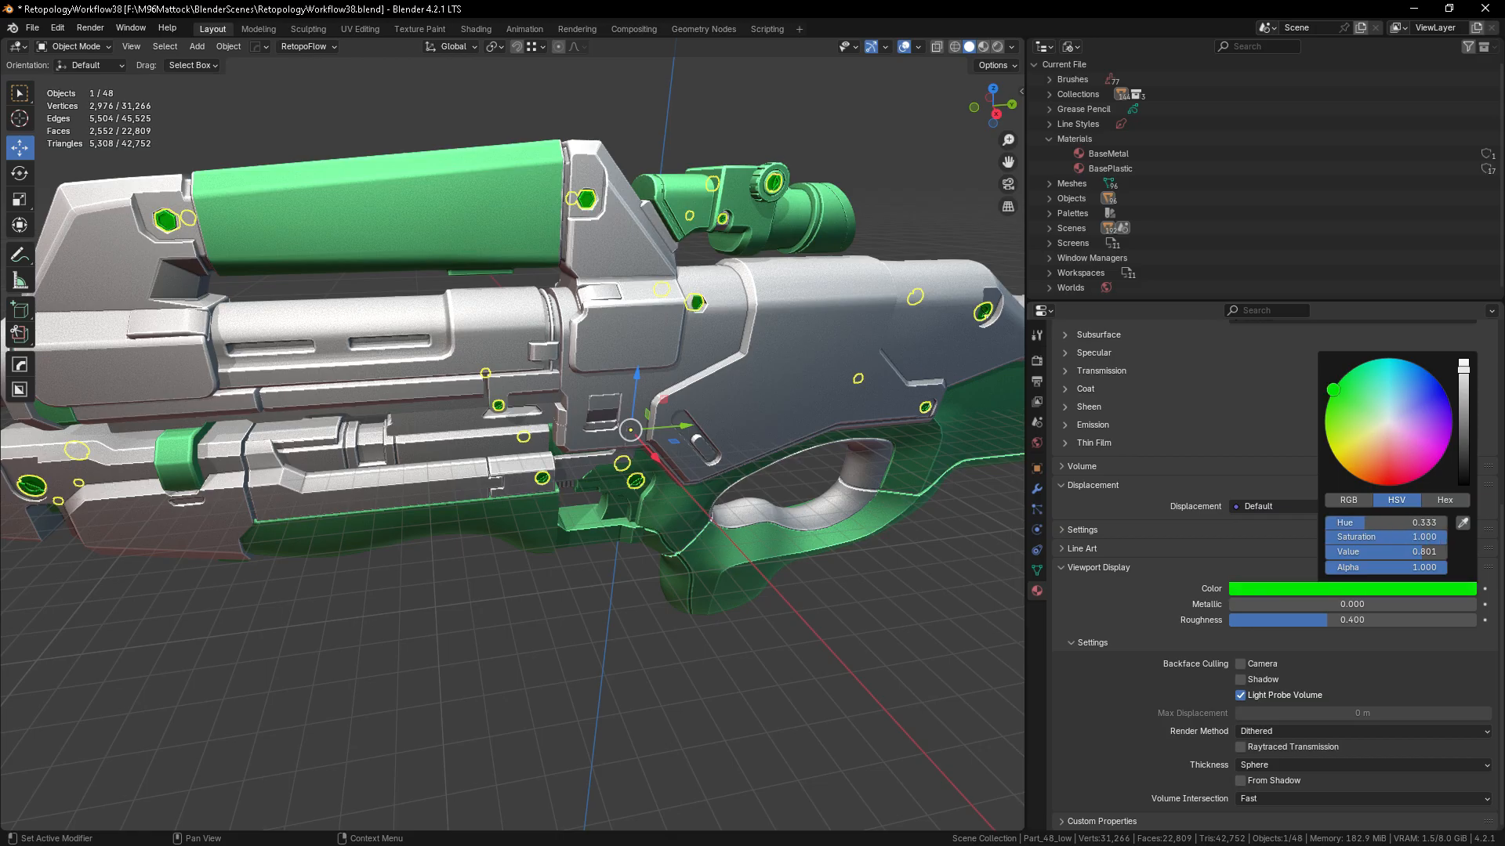
pyautogui.hotkey('ctrl', 'z')
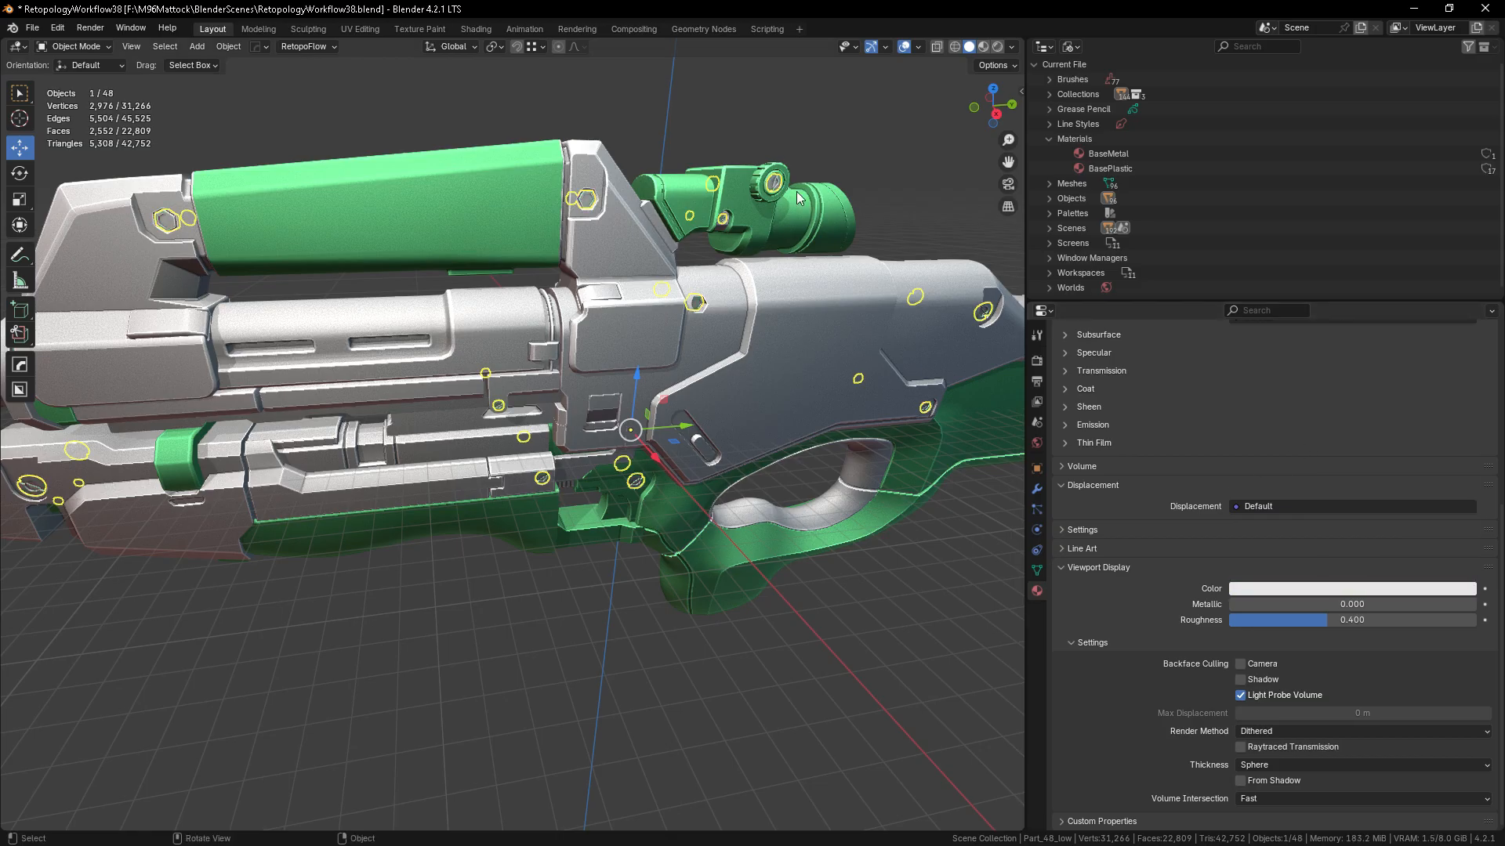
# - Select the main receiver body together with the stock's butt pad and the light insert around the trigger opening
pyautogui.scroll(-3, 736, 254)
pyautogui.scroll(4, 749, 298)
pyautogui.click(778, 333)
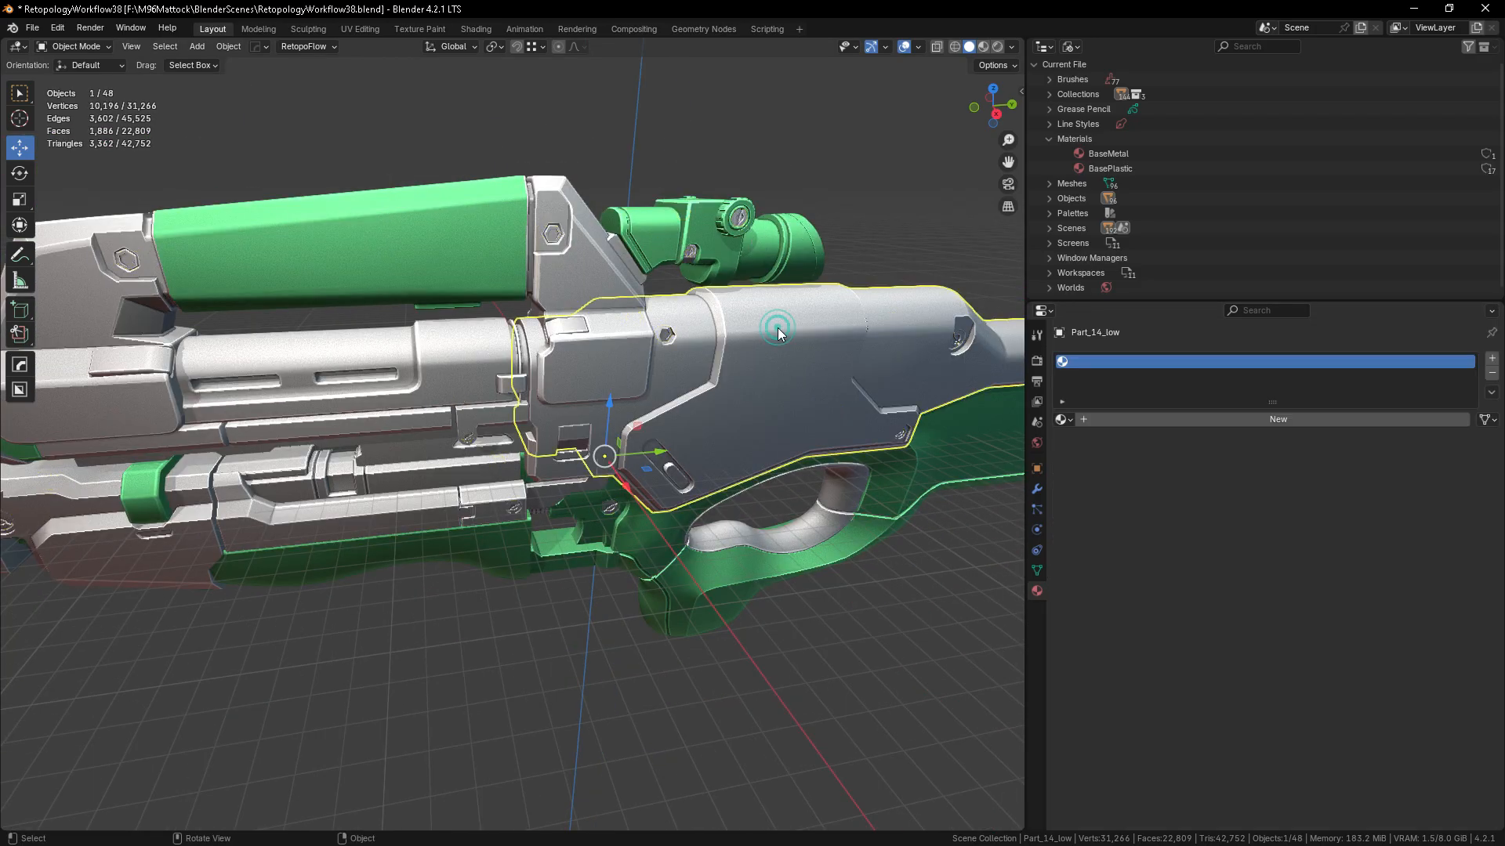
pyautogui.scroll(-3, 641, 374)
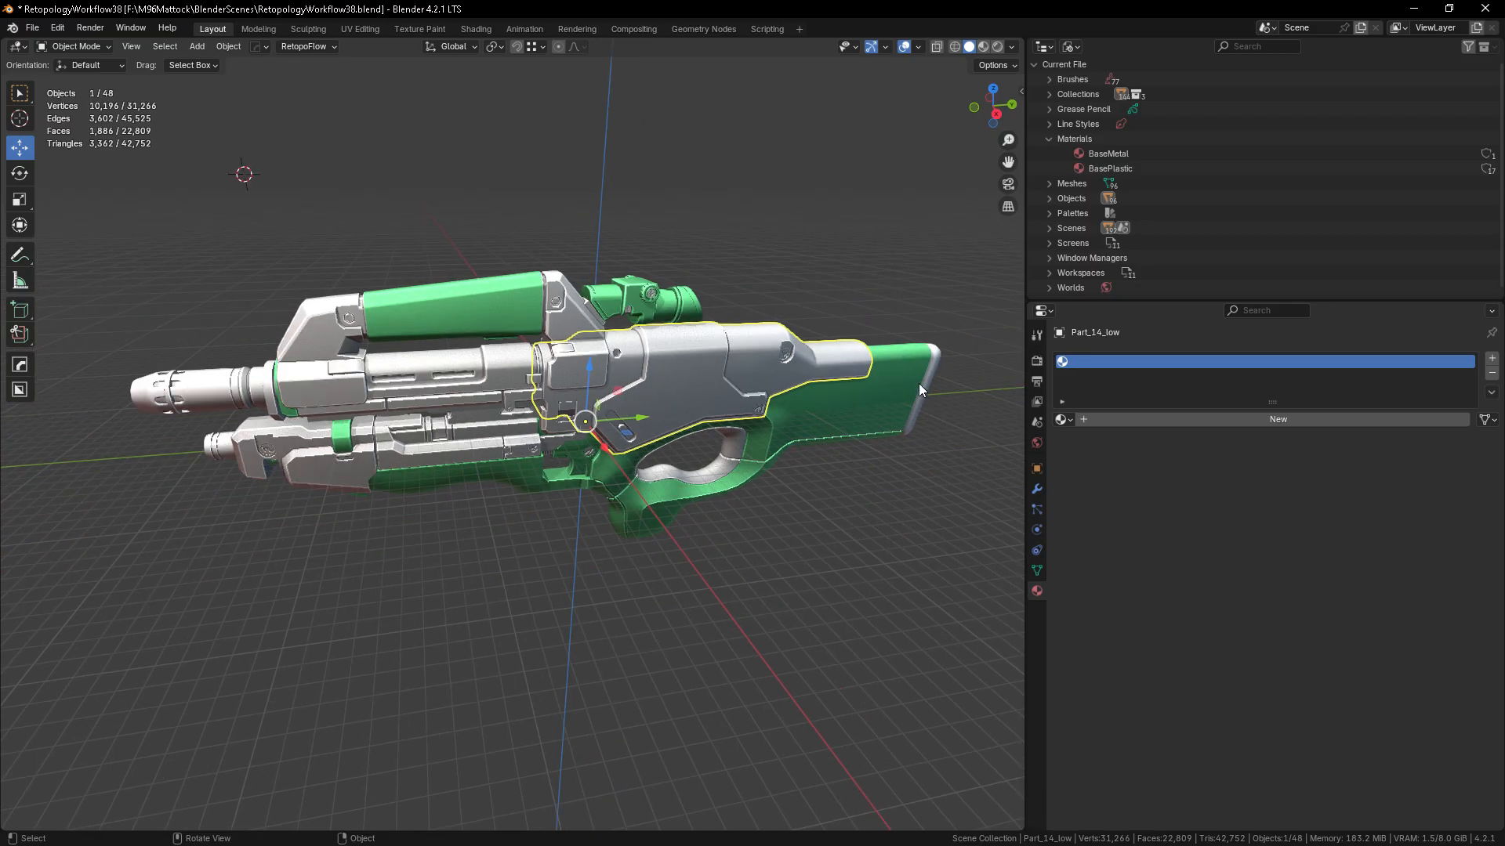
pyautogui.scroll(5, 918, 384)
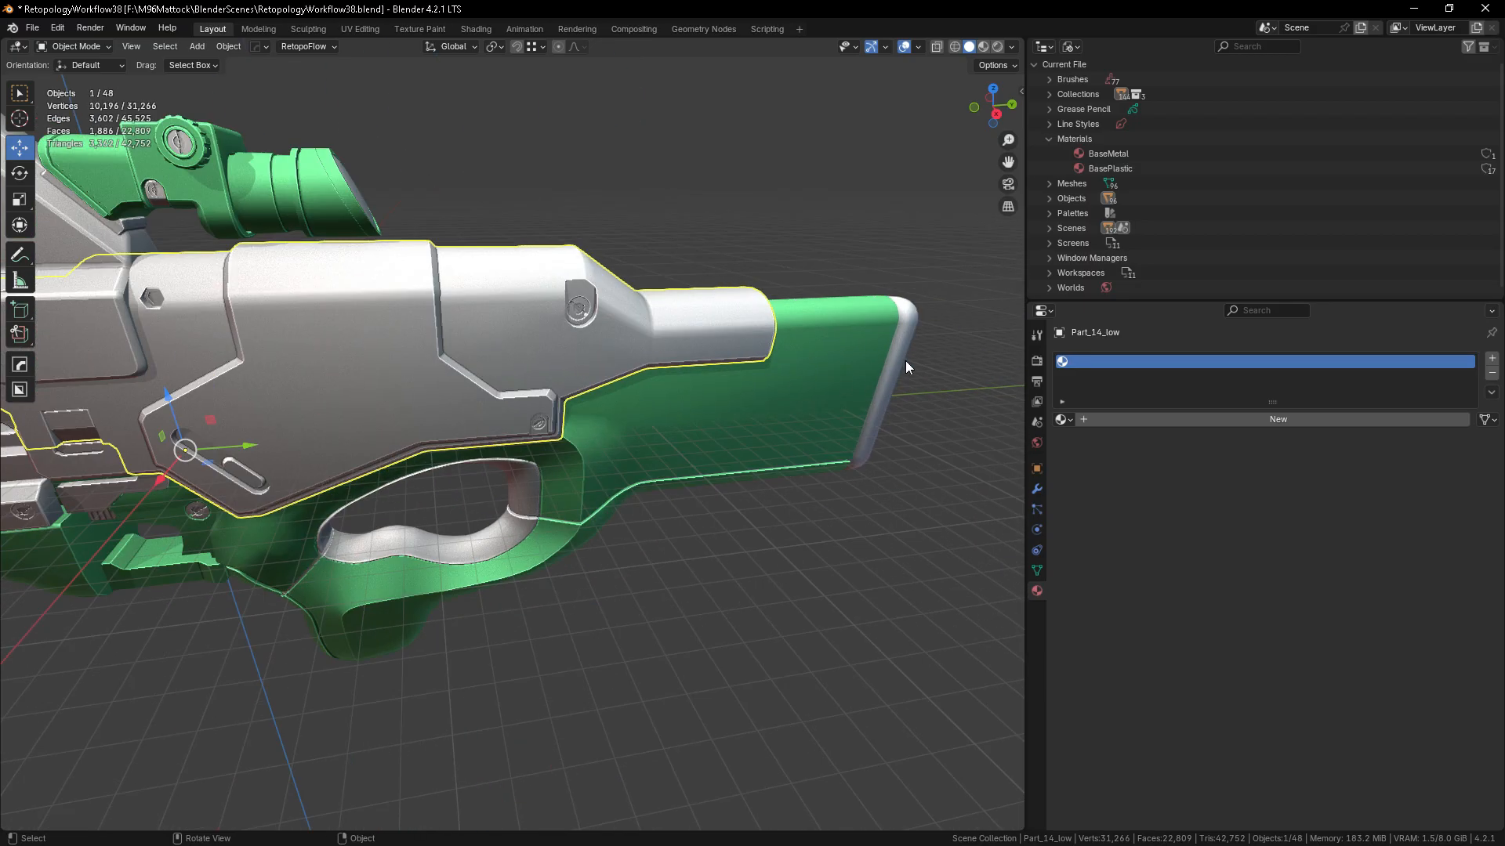
pyautogui.keyDown('shift'); pyautogui.click(895, 356); pyautogui.keyUp('shift')
pyautogui.scroll(-4, 884, 406)
pyautogui.scroll(5, 658, 458)
pyautogui.keyDown('shift'); pyautogui.click(819, 509); pyautogui.keyUp('shift')
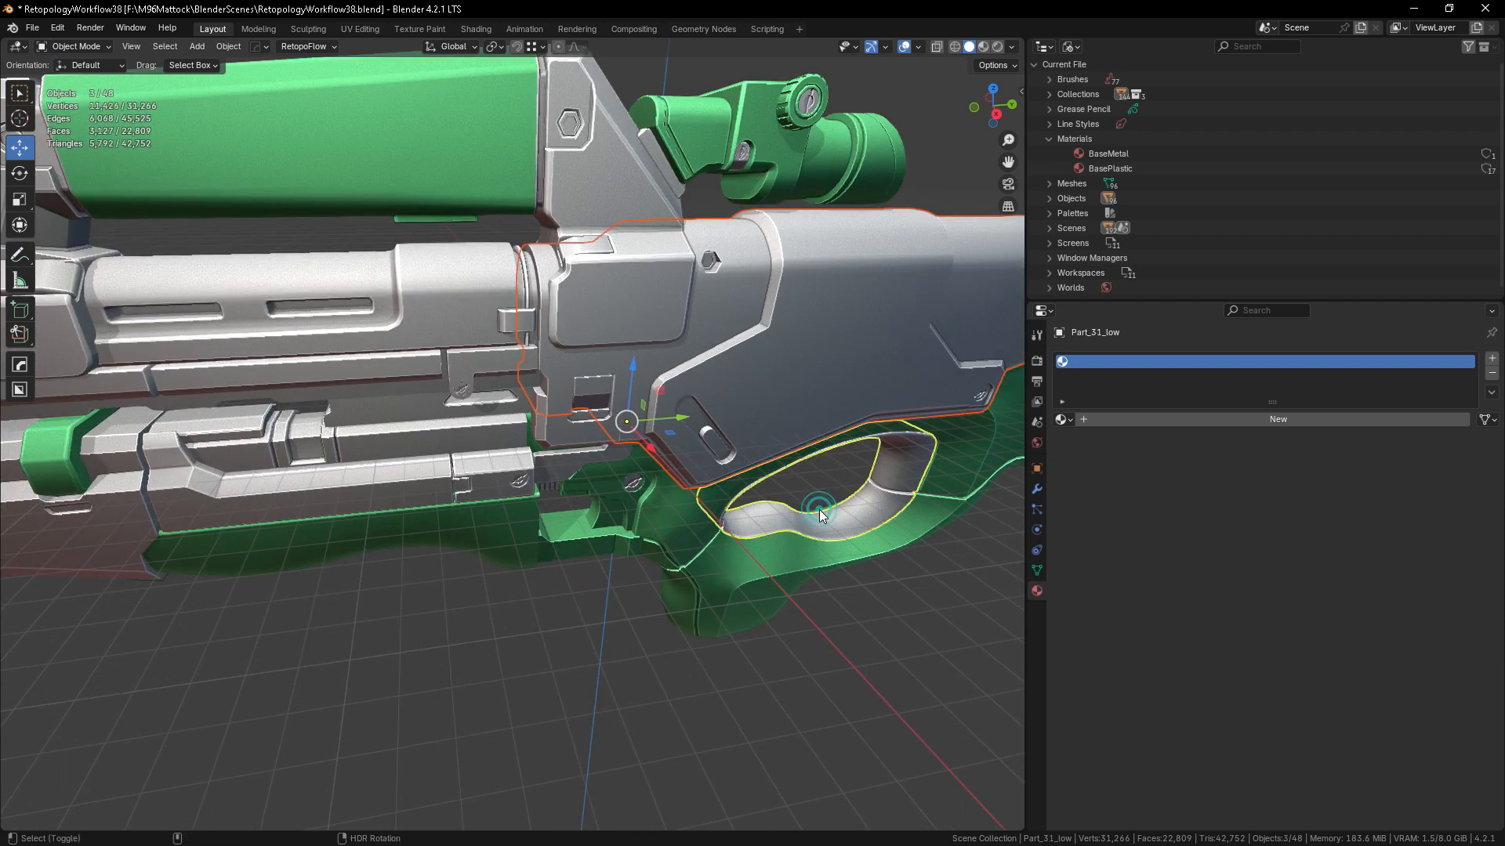
# - Add the rear handle mount, barrel shroud, side rail and the lower fore-end parts, including the small end block, to the selection
pyautogui.scroll(-4, 582, 326)
pyautogui.scroll(4, 694, 337)
pyautogui.keyDown('shift'); pyautogui.click(694, 337); pyautogui.keyUp('shift')
pyautogui.keyDown('shift'); pyautogui.click(501, 336); pyautogui.keyUp('shift')
pyautogui.keyDown('shift'); pyautogui.click(463, 413); pyautogui.keyUp('shift')
pyautogui.keyDown('shift'); pyautogui.click(181, 432); pyautogui.keyUp('shift')
pyautogui.keyDown('shift'); pyautogui.click(196, 478); pyautogui.keyUp('shift')
pyautogui.keyDown('shift'); pyautogui.click(310, 482); pyautogui.keyUp('shift')
pyautogui.keyDown('shift'); pyautogui.click(292, 519); pyautogui.keyUp('shift')
pyautogui.keyDown('shift'); pyautogui.click(556, 521); pyautogui.keyUp('shift')
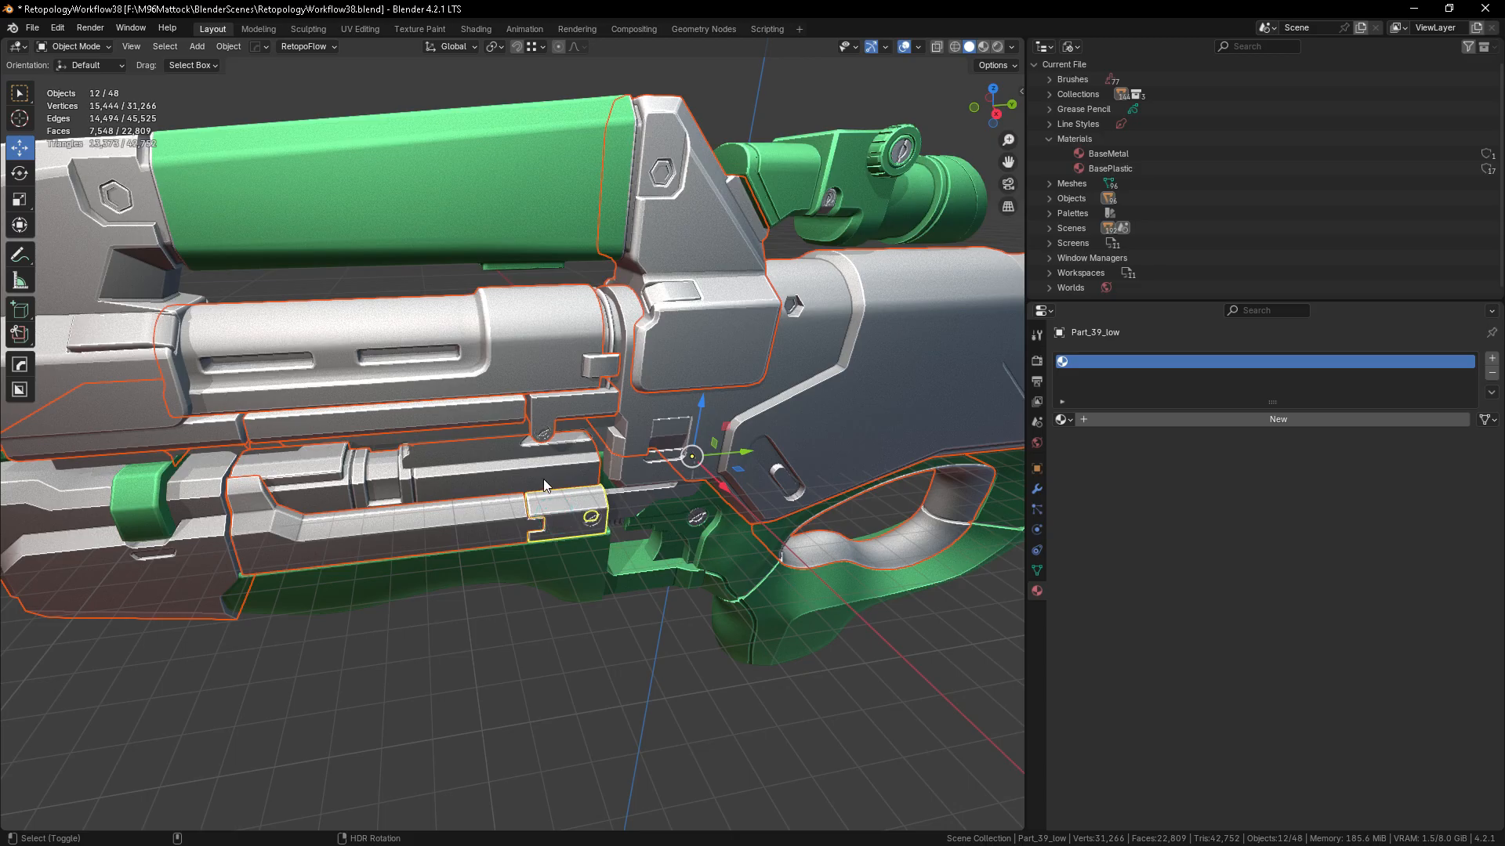
# - Add the upper barrel, the slotted muzzle tip and the lower barrel's front end to the selection
pyautogui.scroll(-5, 548, 432)
pyautogui.scroll(6, 261, 398)
pyautogui.keyDown('shift'); pyautogui.click(341, 374); pyautogui.keyUp('shift')
pyautogui.keyDown('shift'); pyautogui.click(113, 355); pyautogui.keyUp('shift')
pyautogui.keyDown('shift'); pyautogui.click(67, 363); pyautogui.keyUp('shift')
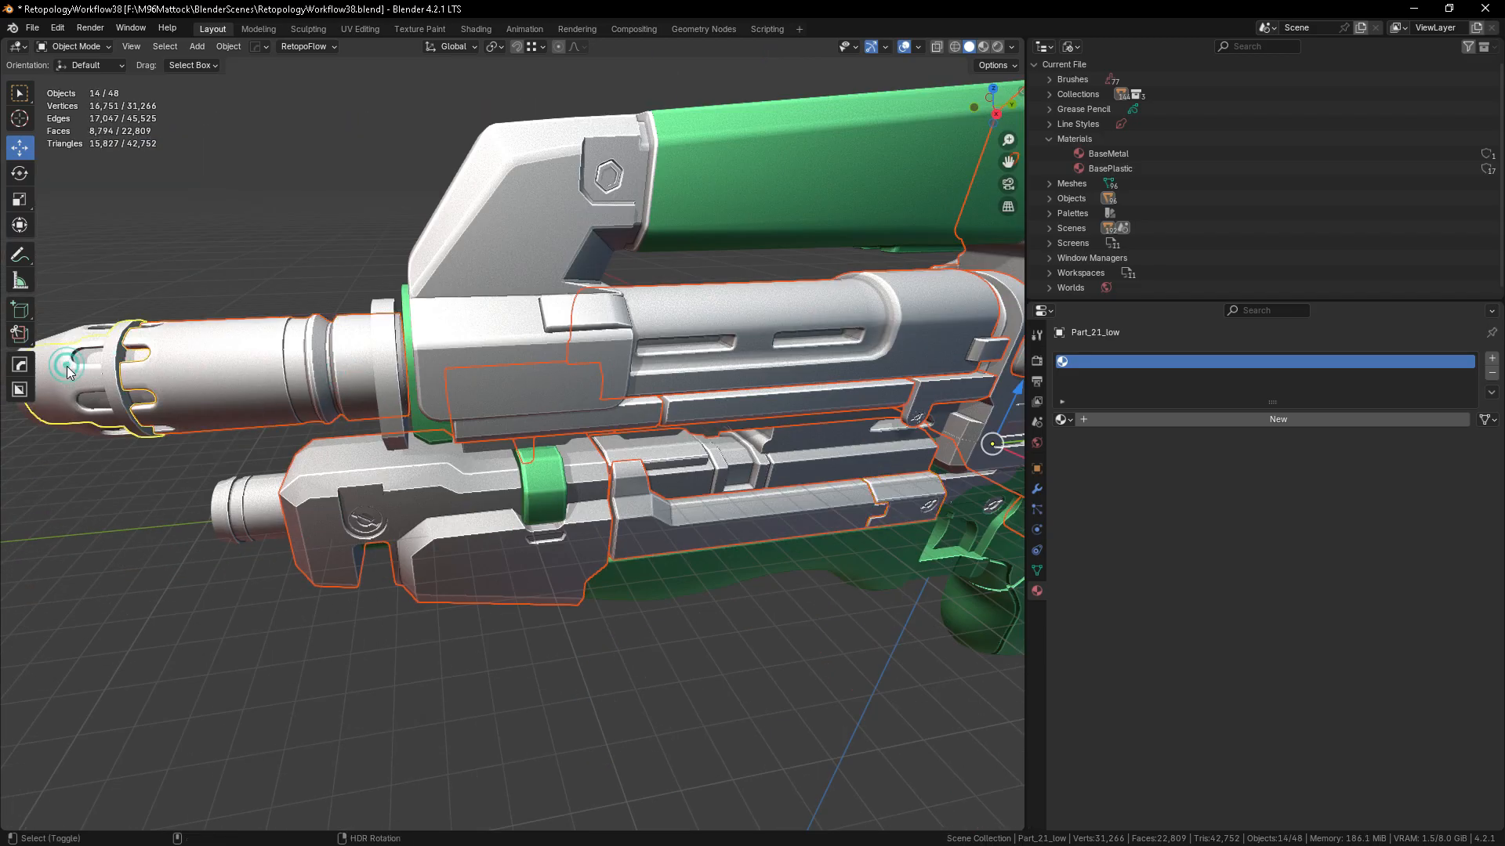
pyautogui.scroll(-6, 261, 364)
pyautogui.scroll(7, 270, 412)
pyautogui.keyDown('shift'); pyautogui.click(256, 378); pyautogui.keyUp('shift')
pyautogui.scroll(-6, 261, 439)
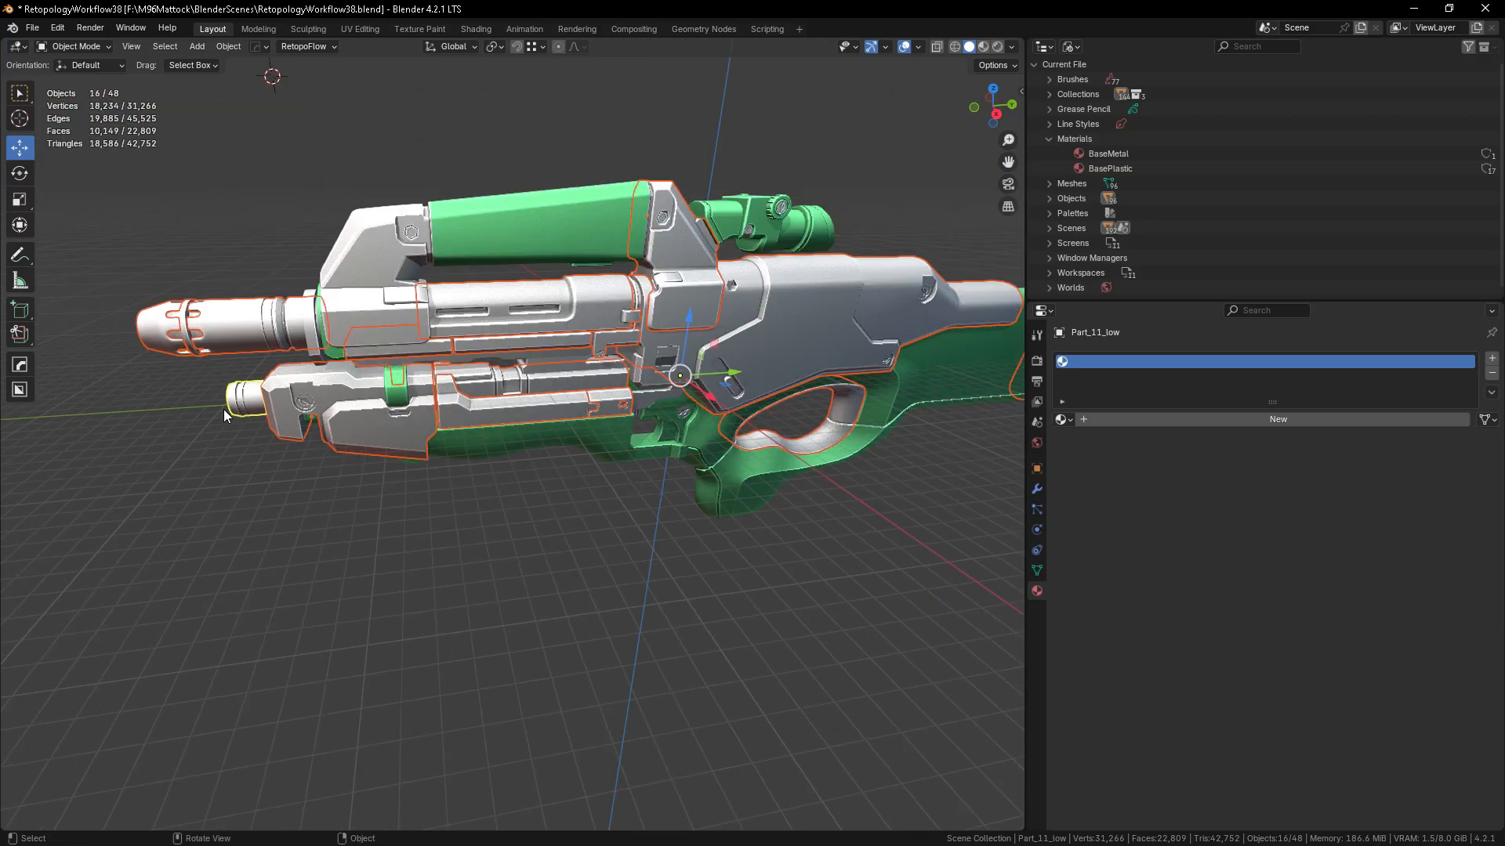
# - Add the ring between the barrel shroud and the receiver to the selection
pyautogui.scroll(6, 362, 432)
pyautogui.scroll(-6, 343, 510)
pyautogui.scroll(7, 505, 445)
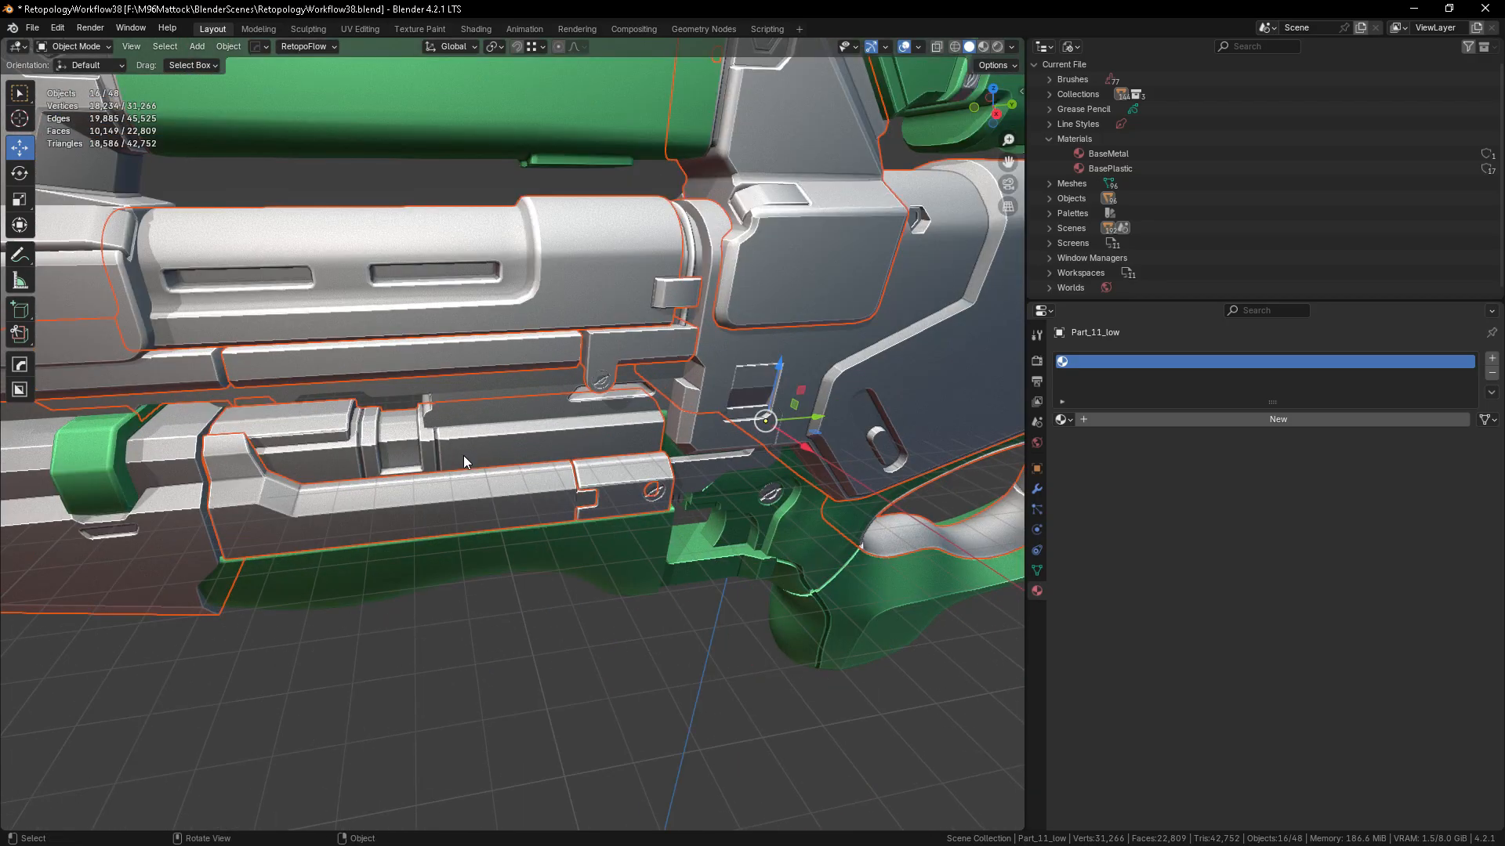
pyautogui.scroll(-6, 521, 459)
pyautogui.scroll(9, 651, 314)
pyautogui.keyDown('shift'); pyautogui.click(482, 299); pyautogui.keyUp('shift')
pyautogui.scroll(-6, 462, 464)
pyautogui.scroll(6, 583, 428)
pyautogui.scroll(-6, 583, 428)
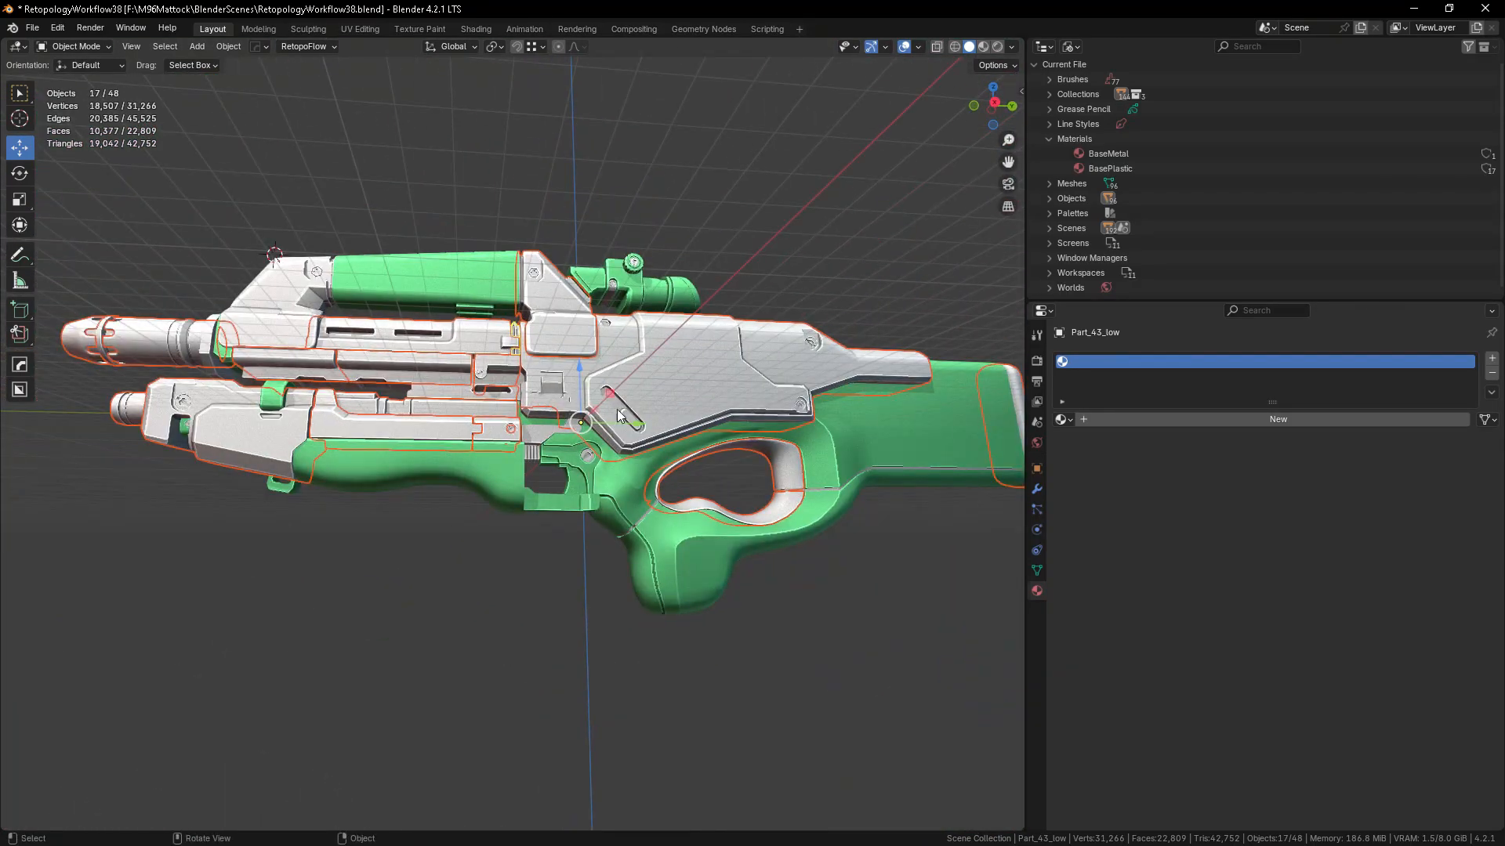
# - Make the bolts the active object, link their BaseMetal material to all the selected parts, and clear the selection
pyautogui.scroll(3, 677, 516)
pyautogui.scroll(-5, 677, 515)
pyautogui.moveTo(596, 454); pyautogui.dragTo(501, 444, button='middle')
pyautogui.scroll(8, 501, 445)
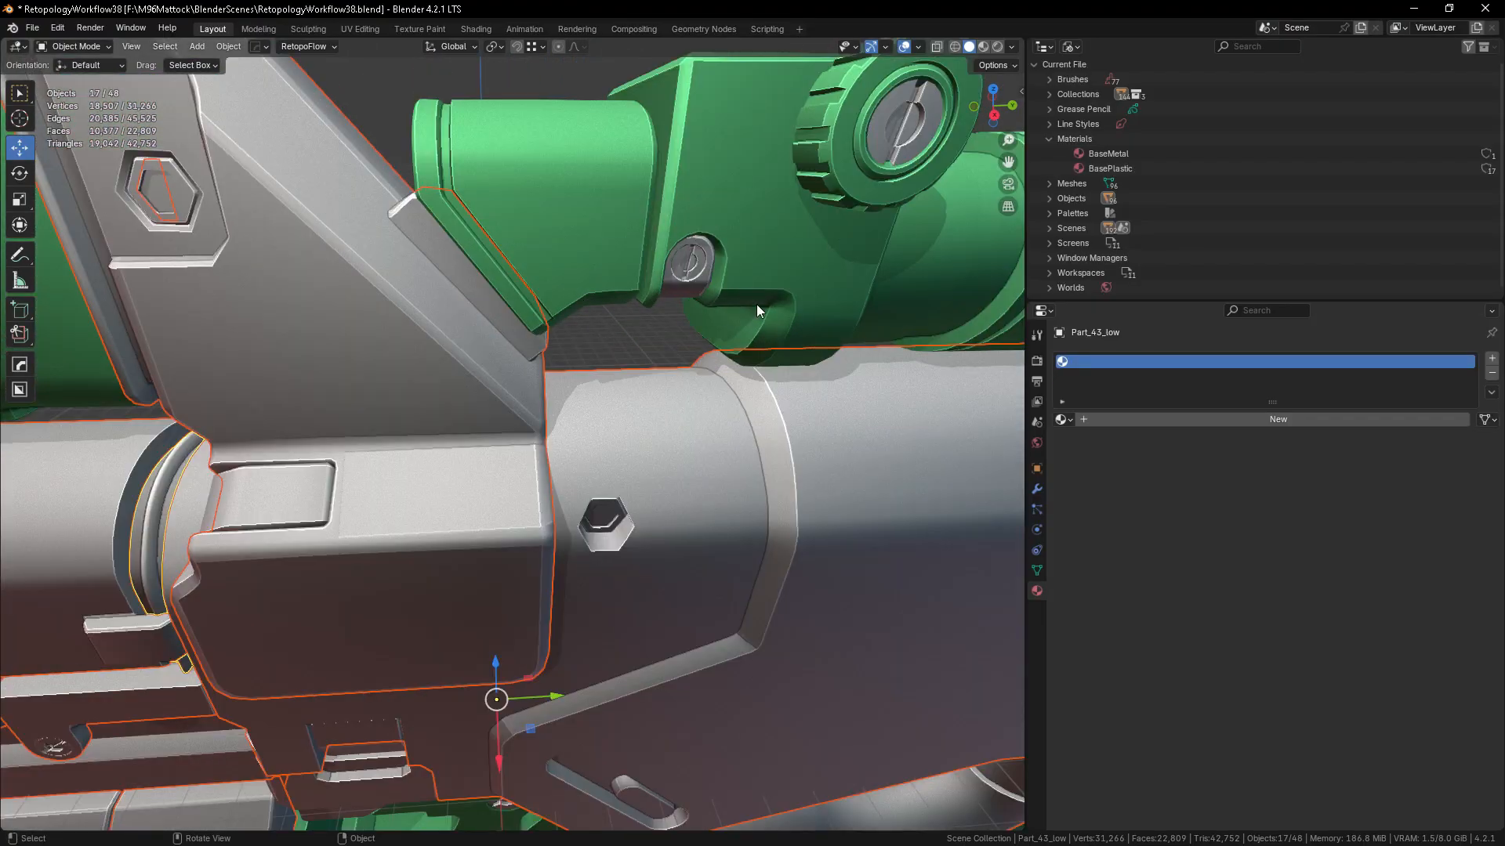
pyautogui.scroll(-4, 608, 336)
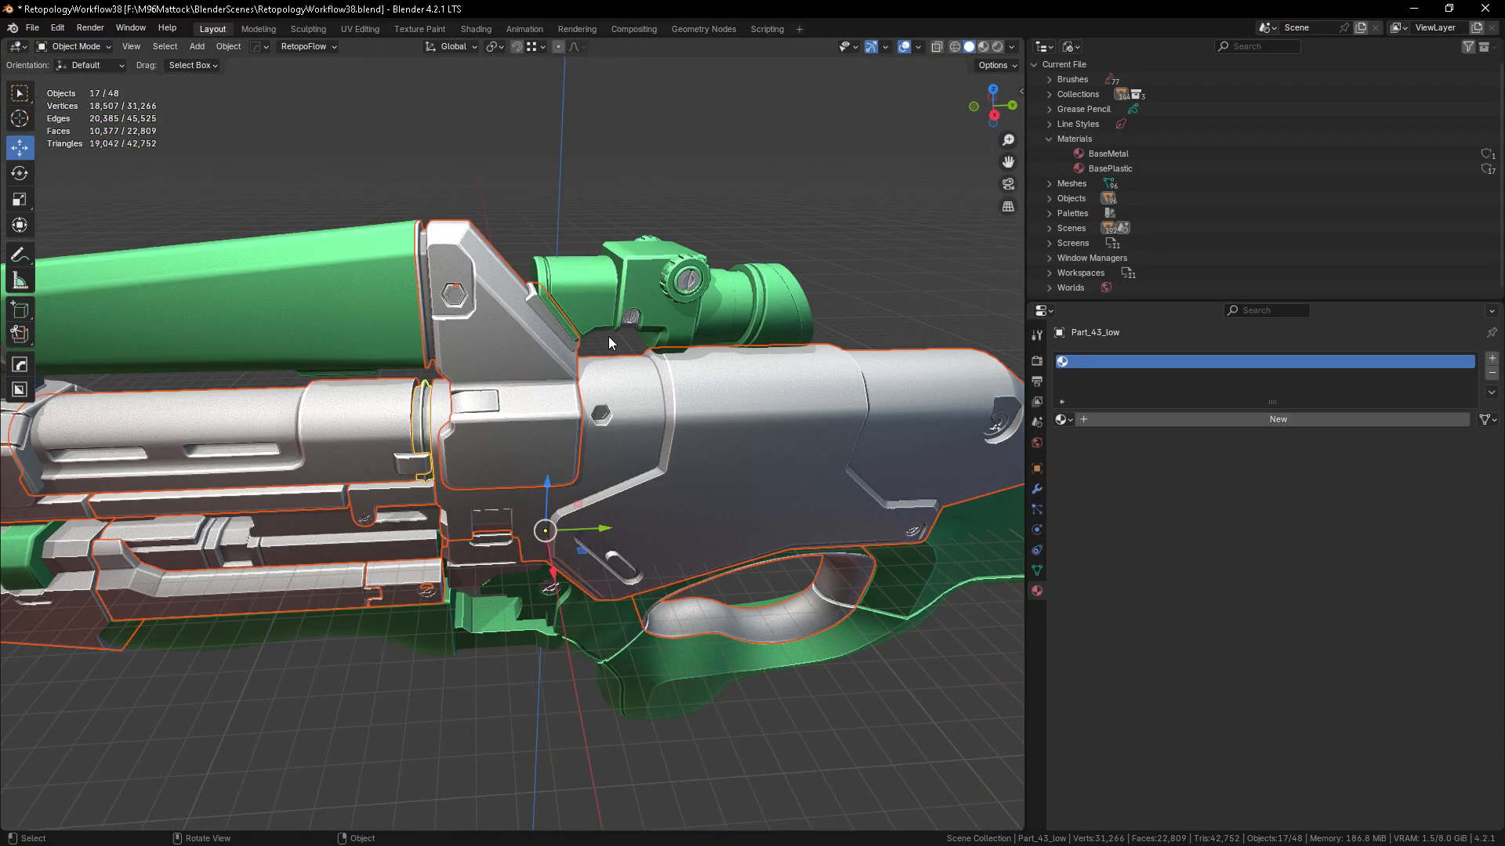
pyautogui.keyDown('shift'); pyautogui.click(690, 285); pyautogui.keyUp('shift')
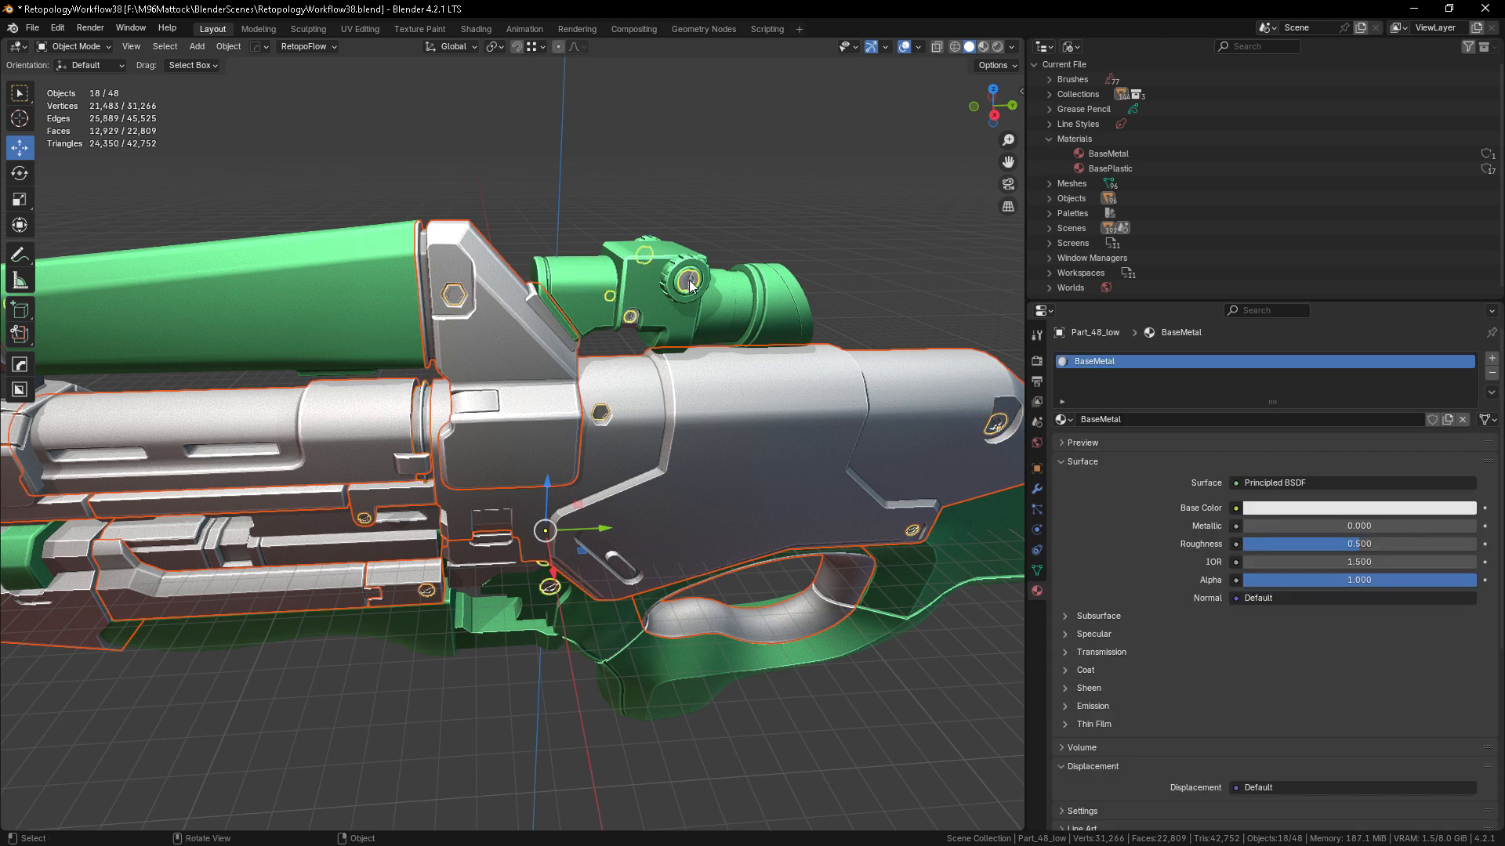
pyautogui.scroll(-4, 713, 358)
pyautogui.hotkey('ctrl', 'l')
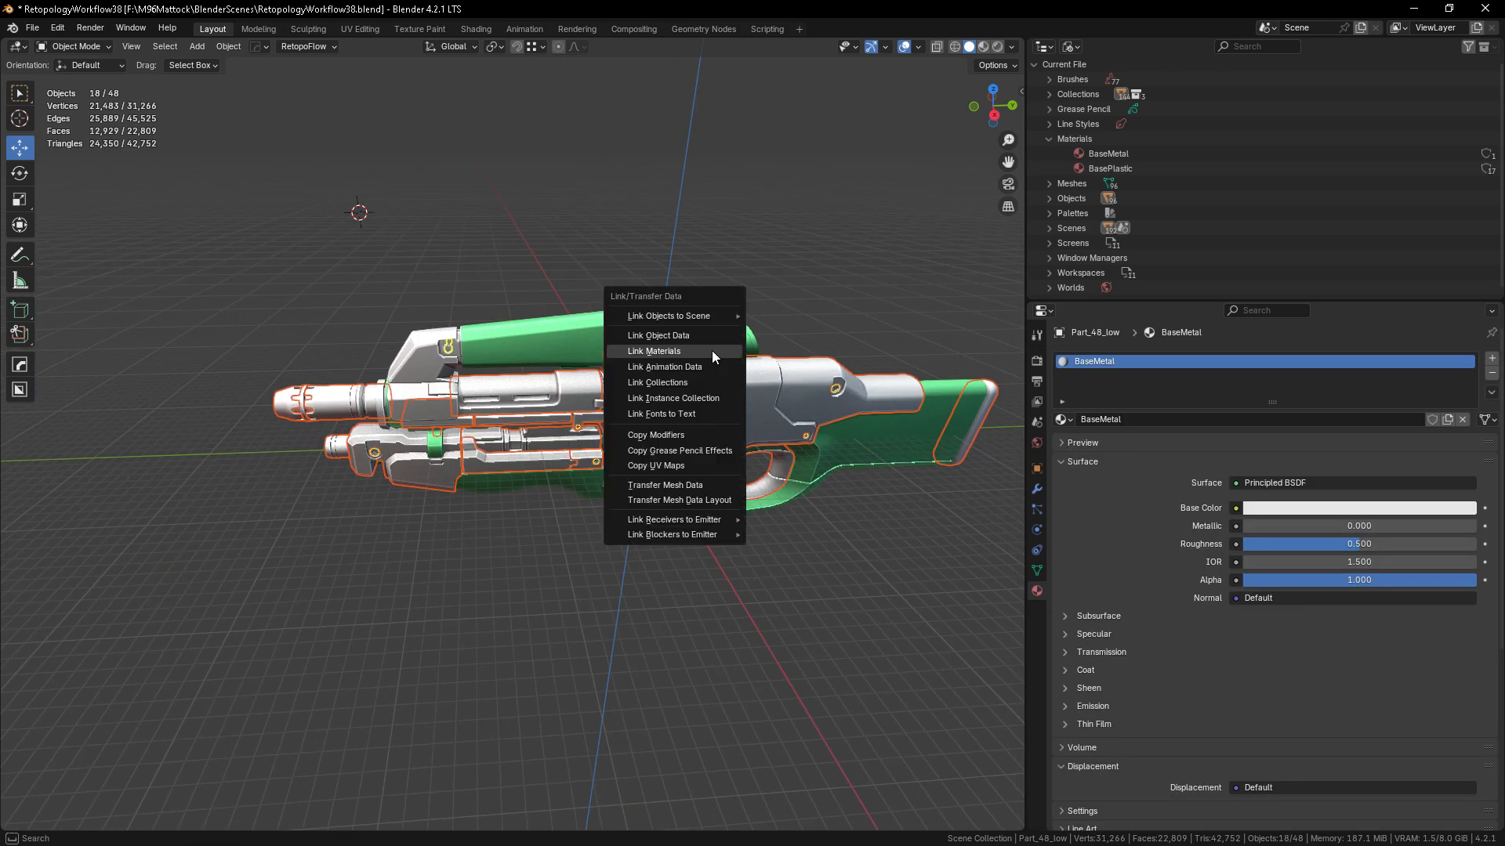
pyautogui.click(644, 353)
pyautogui.click(736, 589)
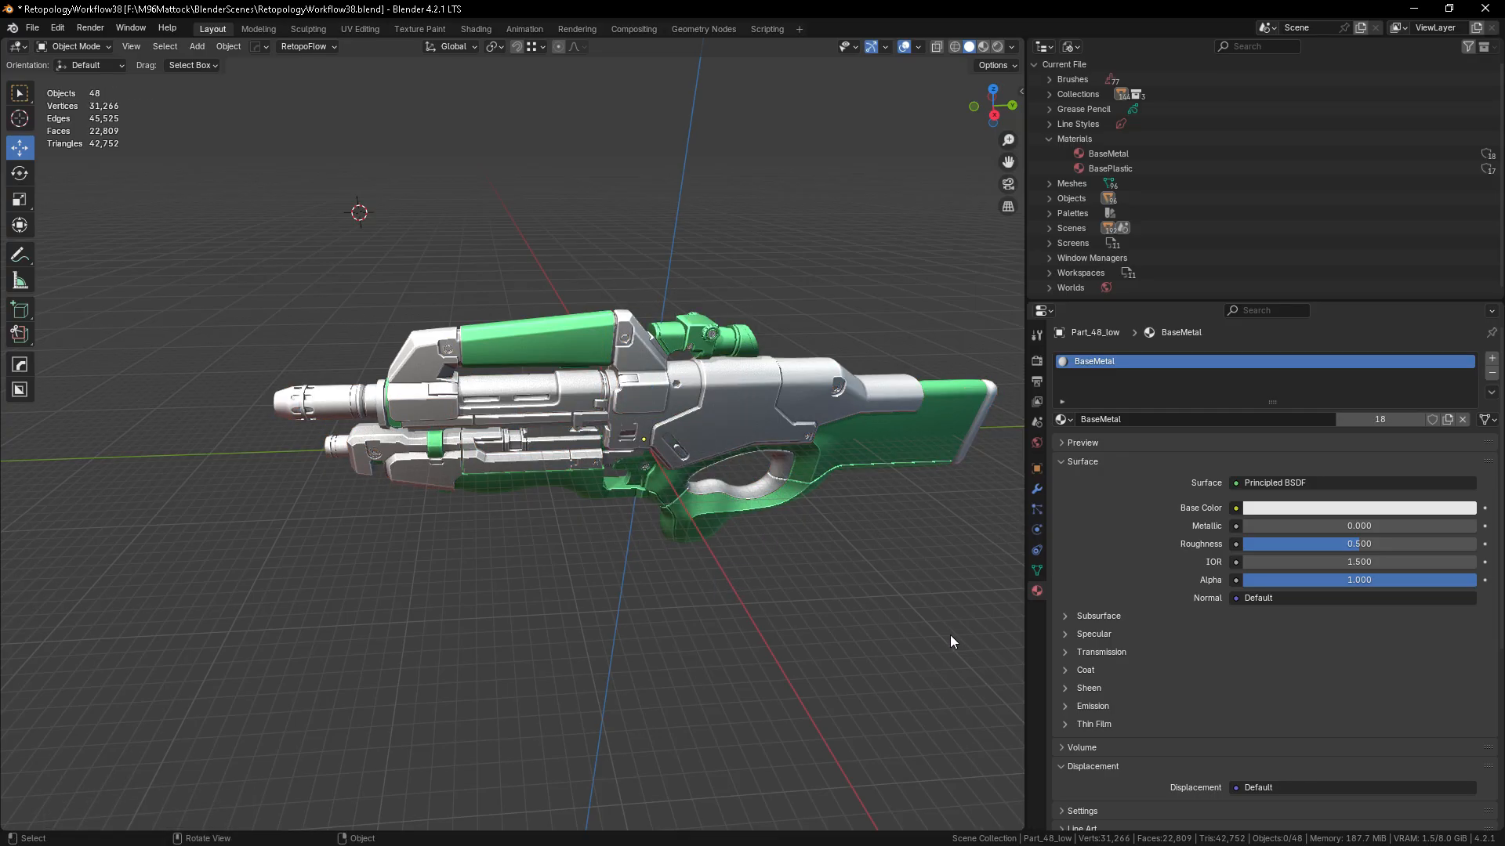
# - Set the BaseMetal material's viewport display color to blue with hue 0.667 and saturation 0.885
pyautogui.scroll(5, 746, 381)
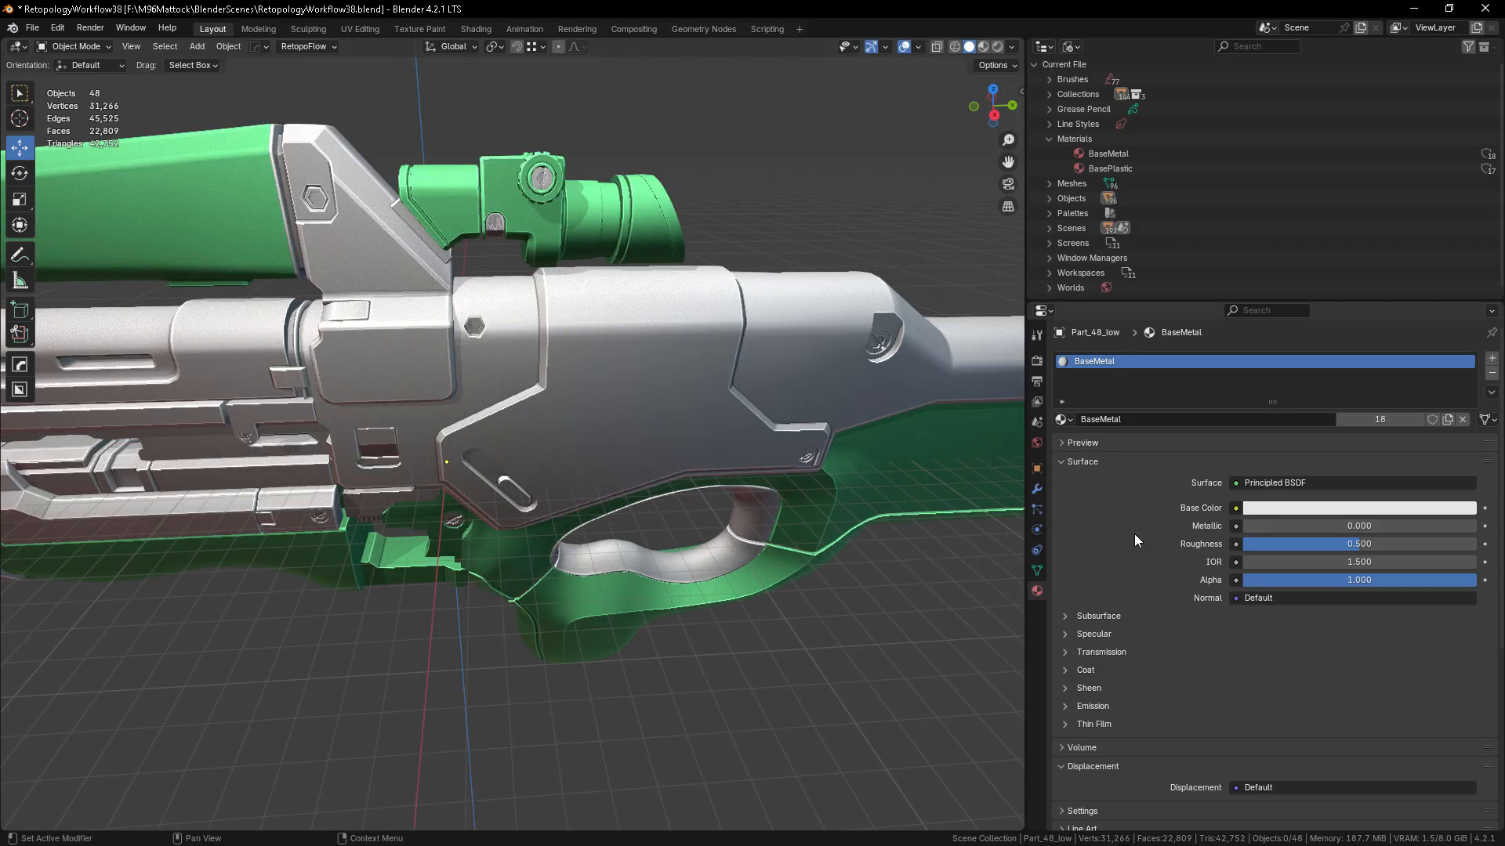
pyautogui.scroll(-8, 1135, 533)
pyautogui.click(1271, 588)
pyautogui.moveTo(1389, 424); pyautogui.dragTo(1425, 405)
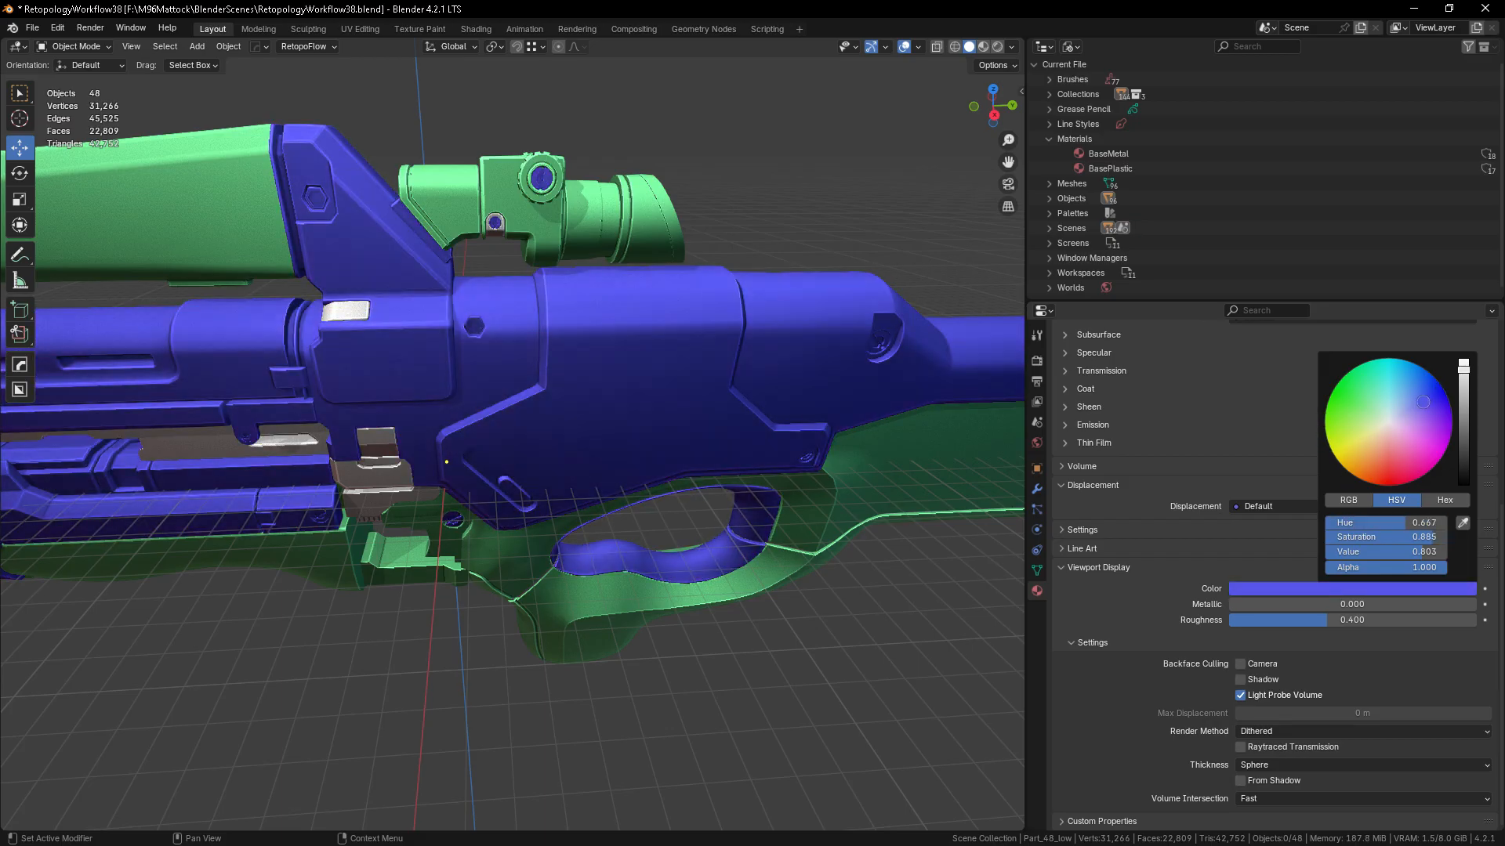
pyautogui.scroll(-3, 838, 284)
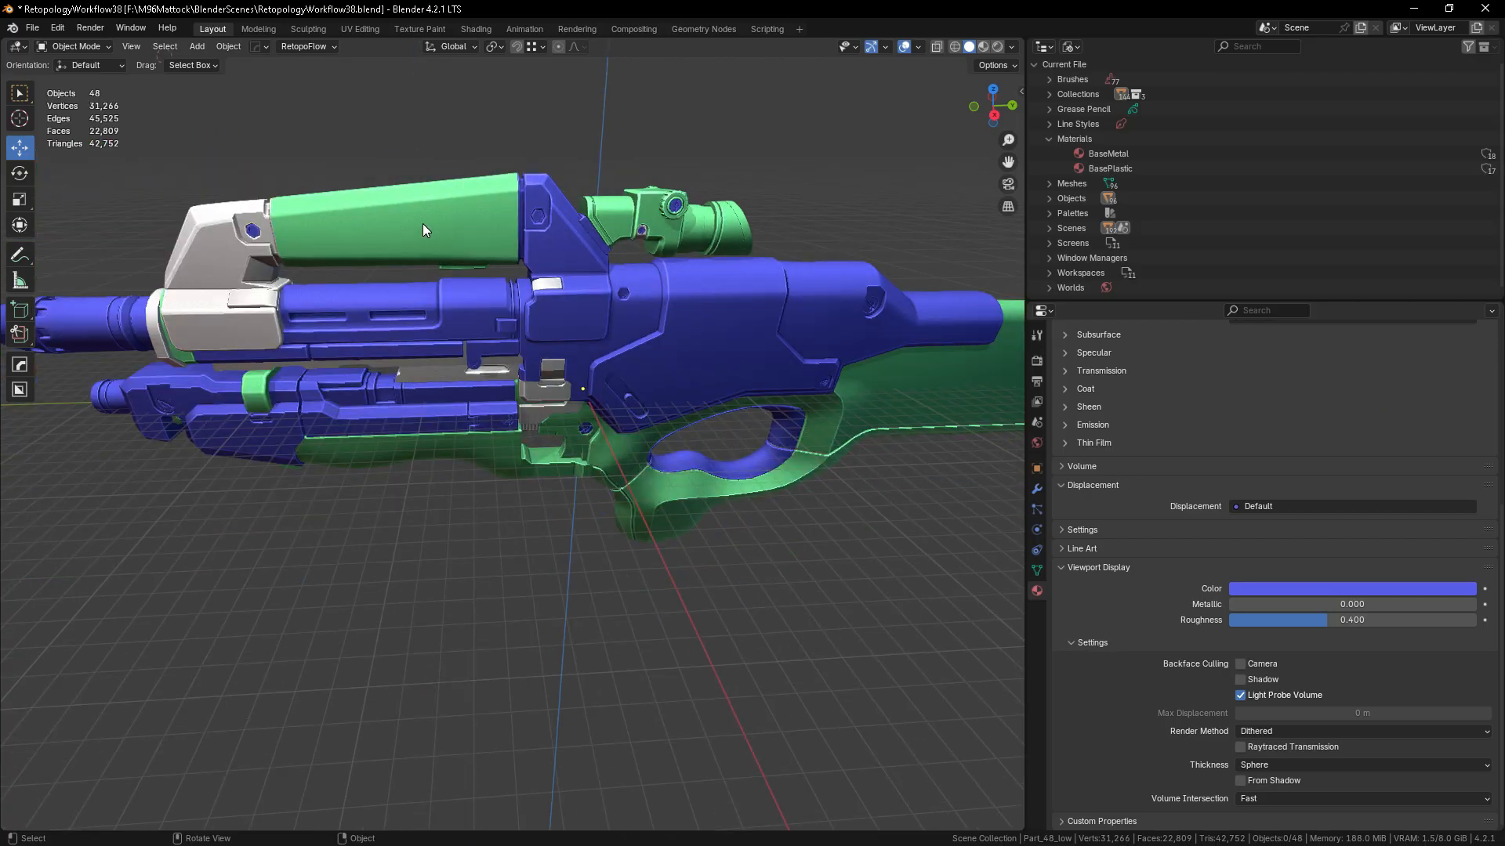
pyautogui.scroll(4, 449, 292)
pyautogui.scroll(-1, 233, 293)
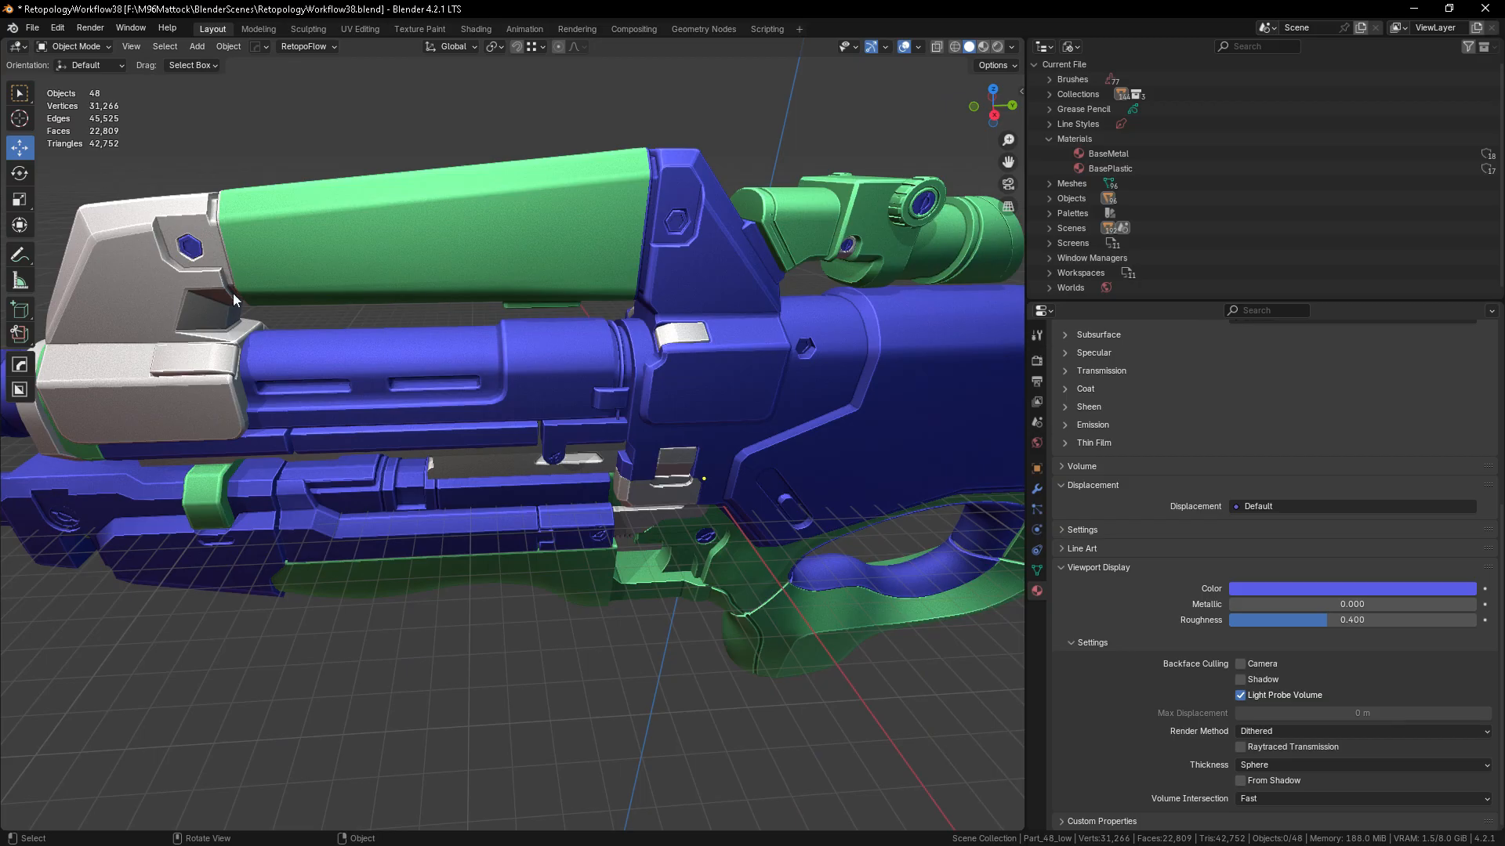
# - Select the unassigned front bracket of the carry handle, the small plate on its side and the long rail under the barrel shroud
pyautogui.scroll(3, 233, 293)
pyautogui.scroll(-5, 294, 345)
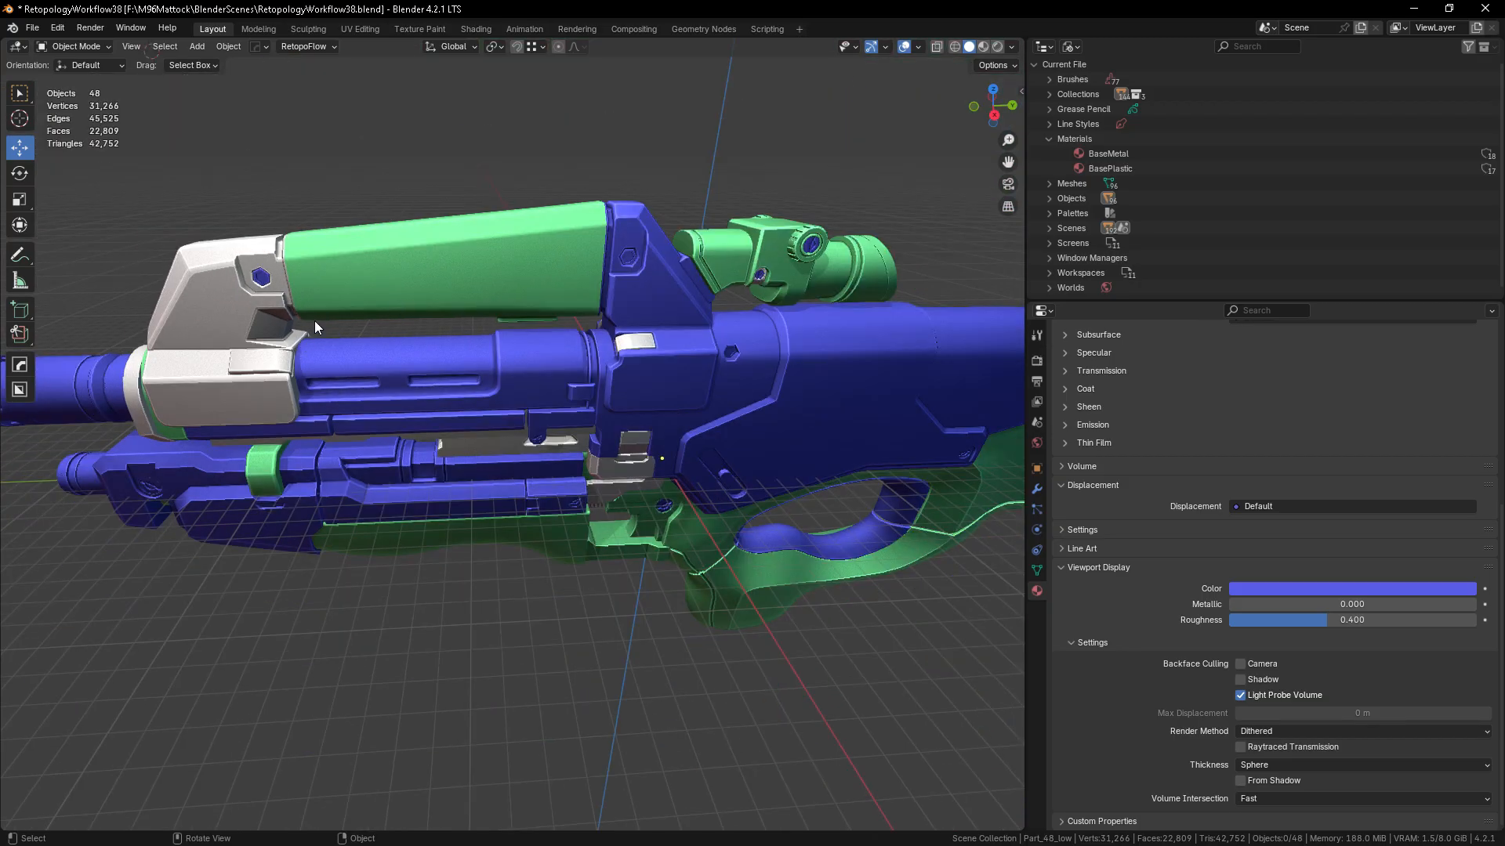
pyautogui.click(219, 388)
pyautogui.moveTo(178, 443); pyautogui.dragTo(207, 416, button='middle')
pyautogui.keyDown('shift'); pyautogui.click(274, 350); pyautogui.keyUp('shift')
pyautogui.keyDown('shift'); pyautogui.click(534, 436); pyautogui.keyUp('shift')
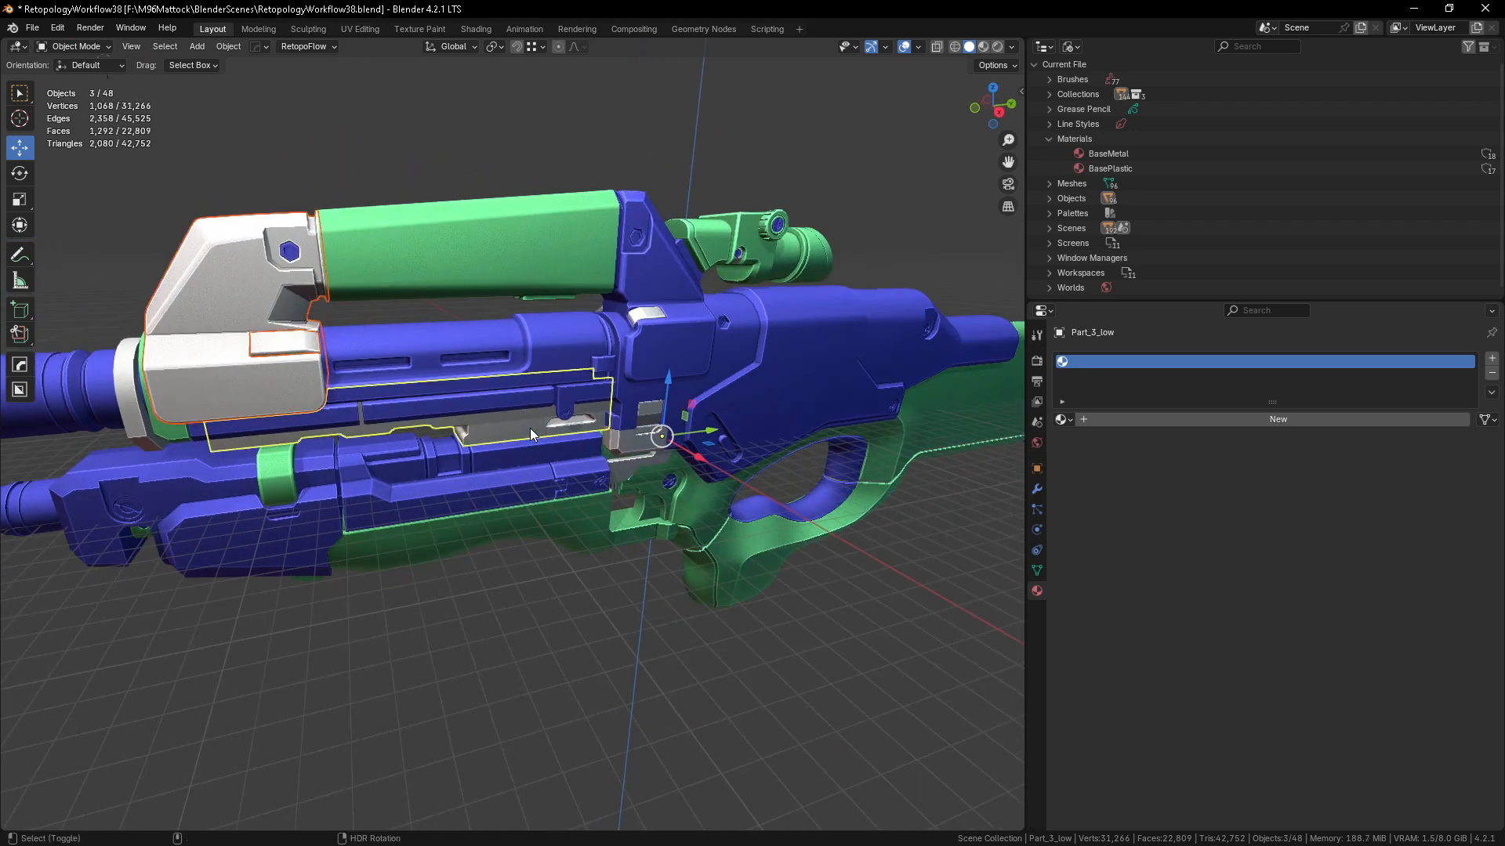
# - Add the block at the receiver's lower front, the rectangular inset panel above it and the small tab on top of the receiver to the selection
pyautogui.scroll(5, 614, 434)
pyautogui.keyDown('shift'); pyautogui.click(602, 482); pyautogui.keyUp('shift')
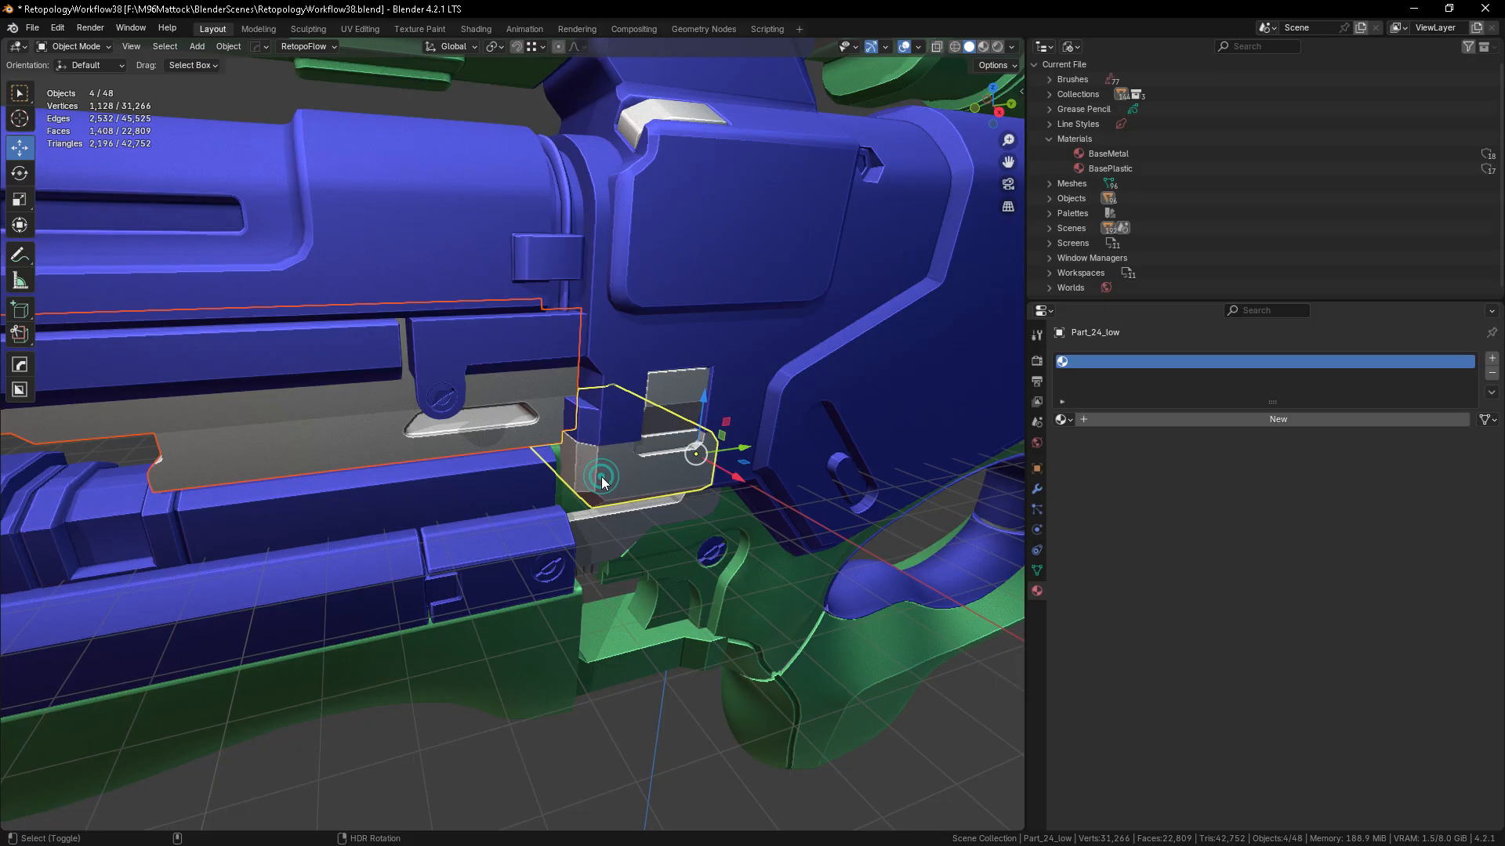
pyautogui.keyDown('shift'); pyautogui.click(670, 403); pyautogui.keyUp('shift')
pyautogui.scroll(-5, 584, 416)
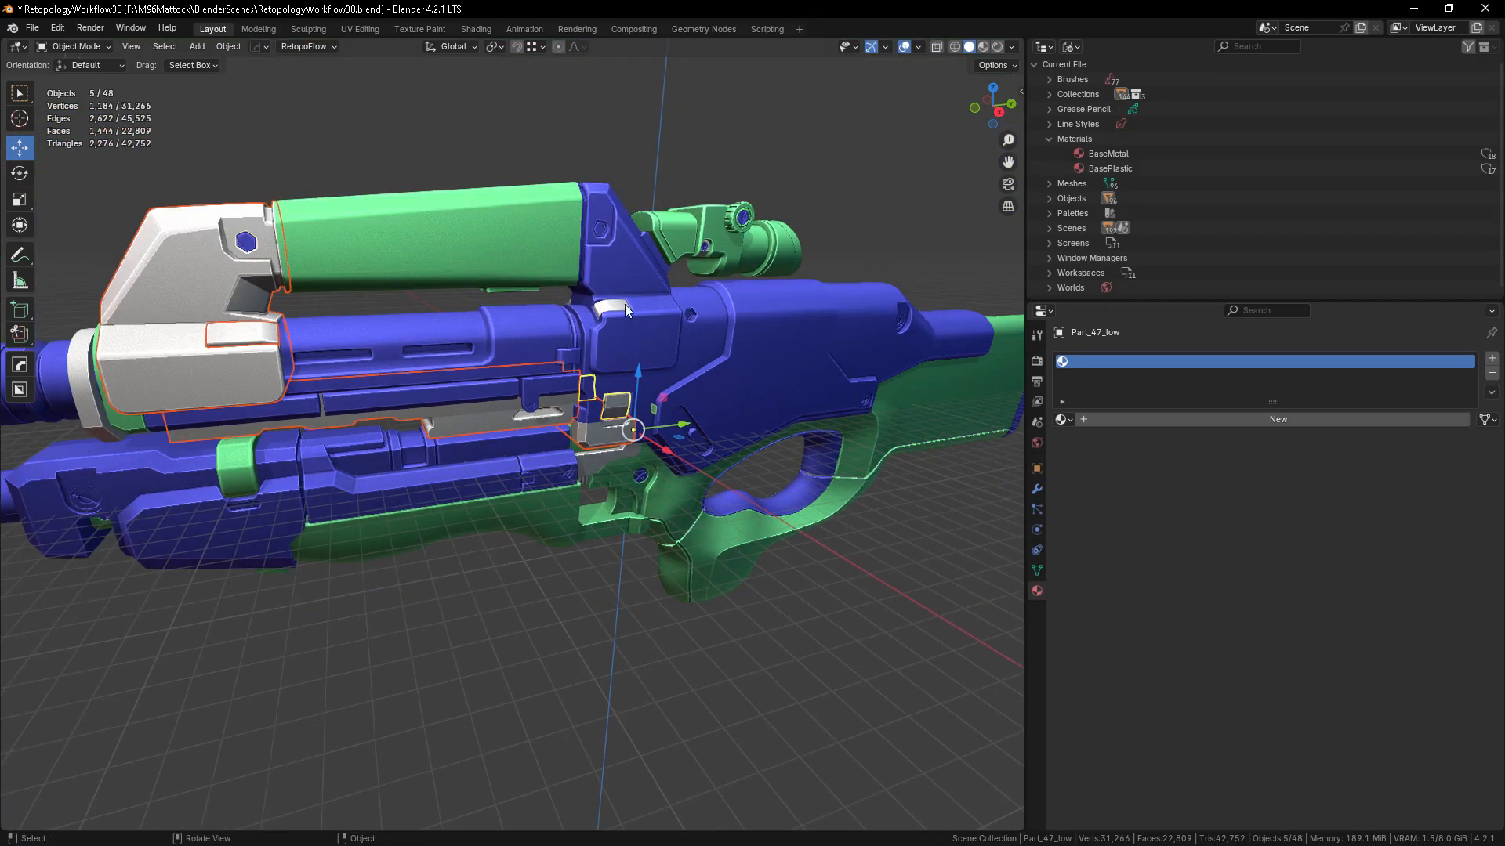
pyautogui.scroll(4, 610, 323)
pyautogui.keyDown('shift'); pyautogui.click(610, 324); pyautogui.keyUp('shift')
pyautogui.scroll(-4, 580, 345)
pyautogui.scroll(3, 576, 345)
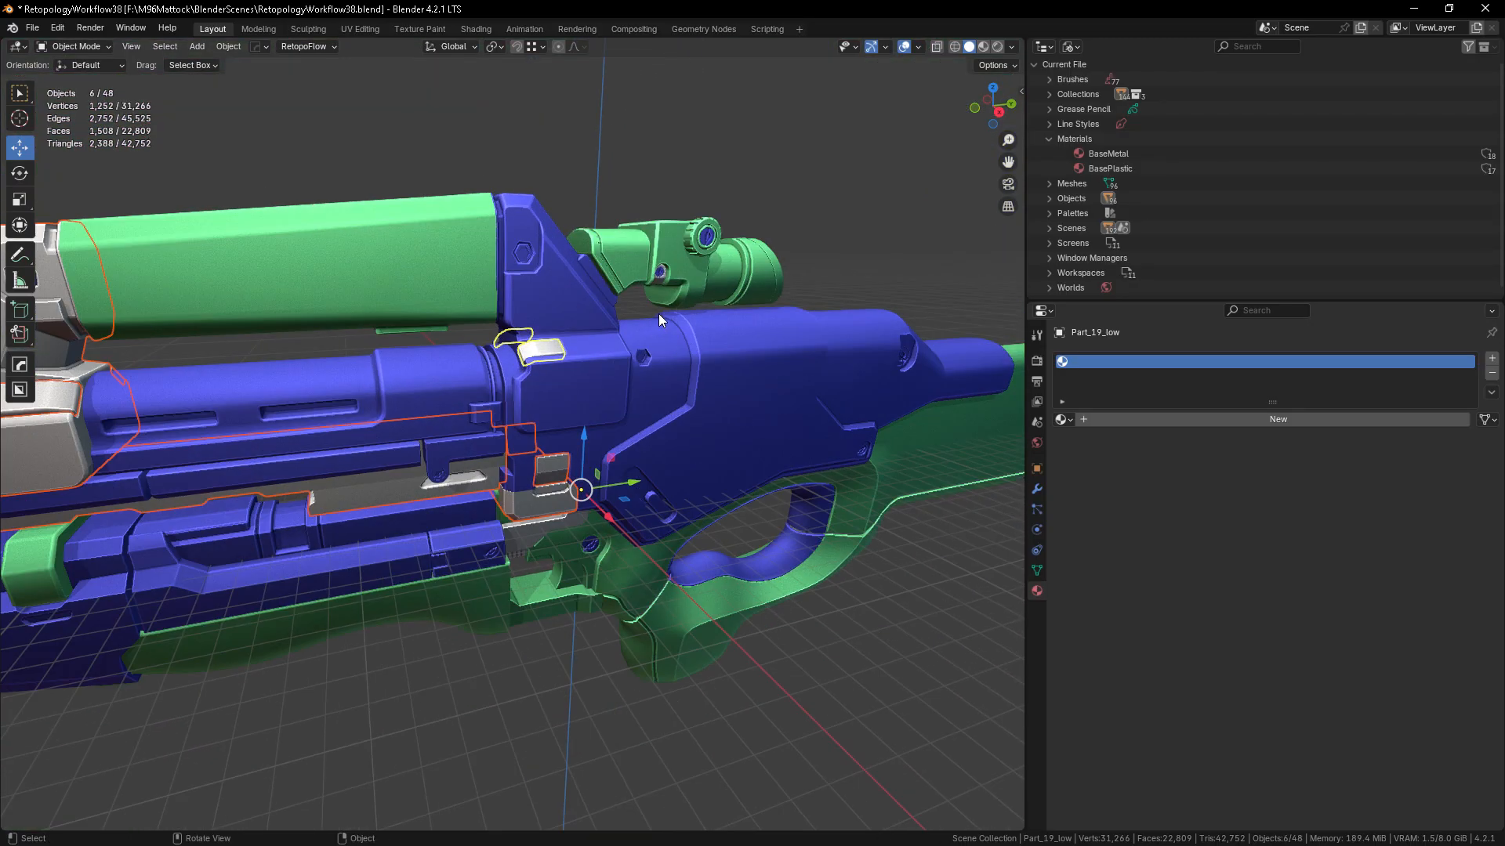
pyautogui.scroll(-3, 652, 332)
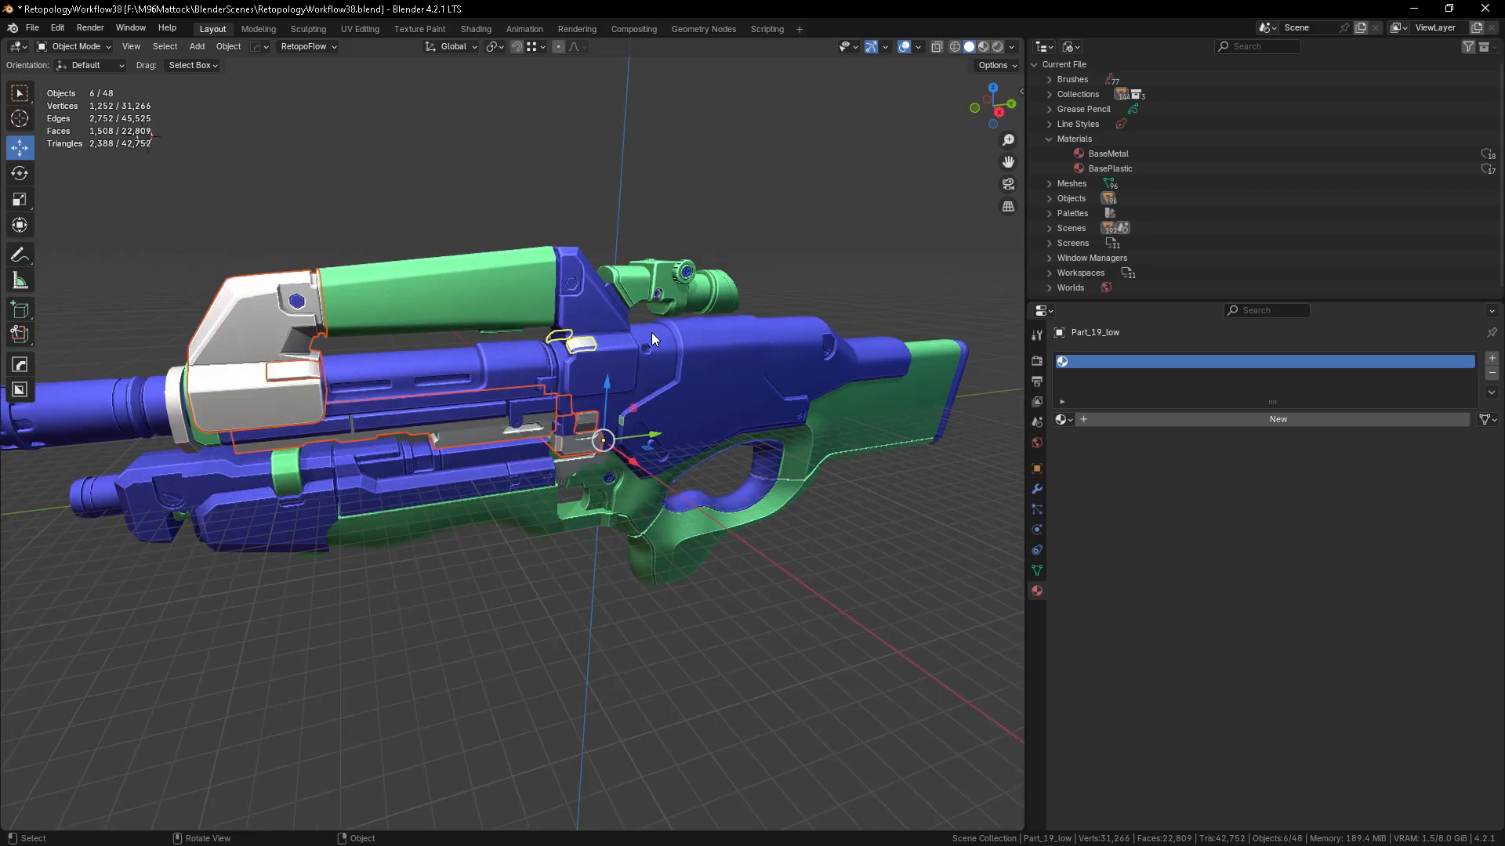
# - Add the two unassigned parts on the underside, below the receiver's front block, to the selection
pyautogui.moveTo(669, 619); pyautogui.dragTo(550, 428, button='middle')
pyautogui.scroll(5, 525, 572)
pyautogui.keyDown('shift'); pyautogui.click(485, 569); pyautogui.keyUp('shift')
pyautogui.keyDown('shift'); pyautogui.click(507, 524); pyautogui.keyUp('shift')
pyautogui.scroll(-4, 512, 508)
pyautogui.moveTo(544, 401); pyautogui.dragTo(666, 570, button='middle')
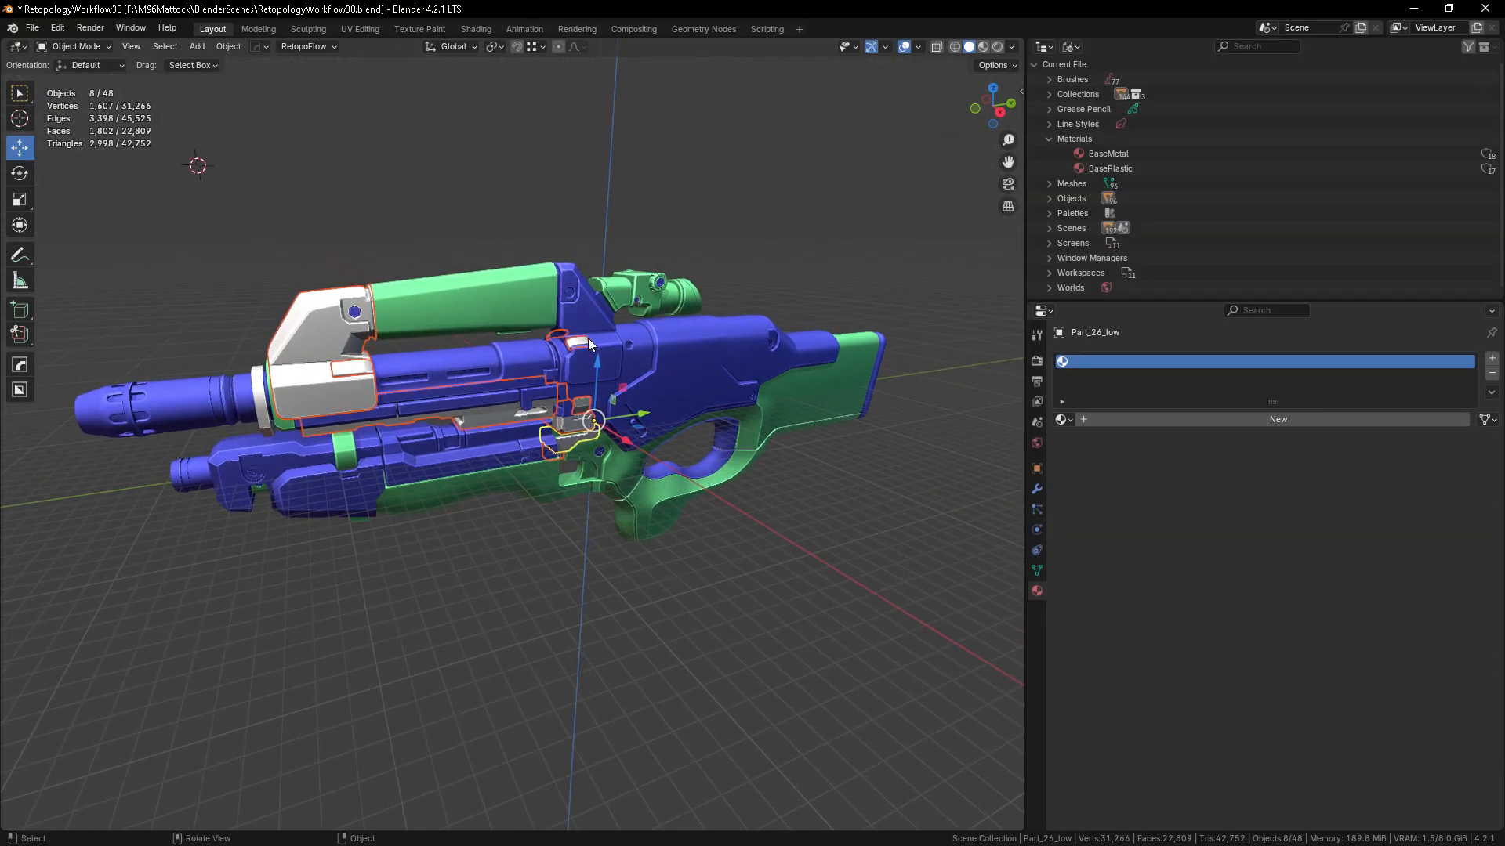
pyautogui.scroll(3, 552, 313)
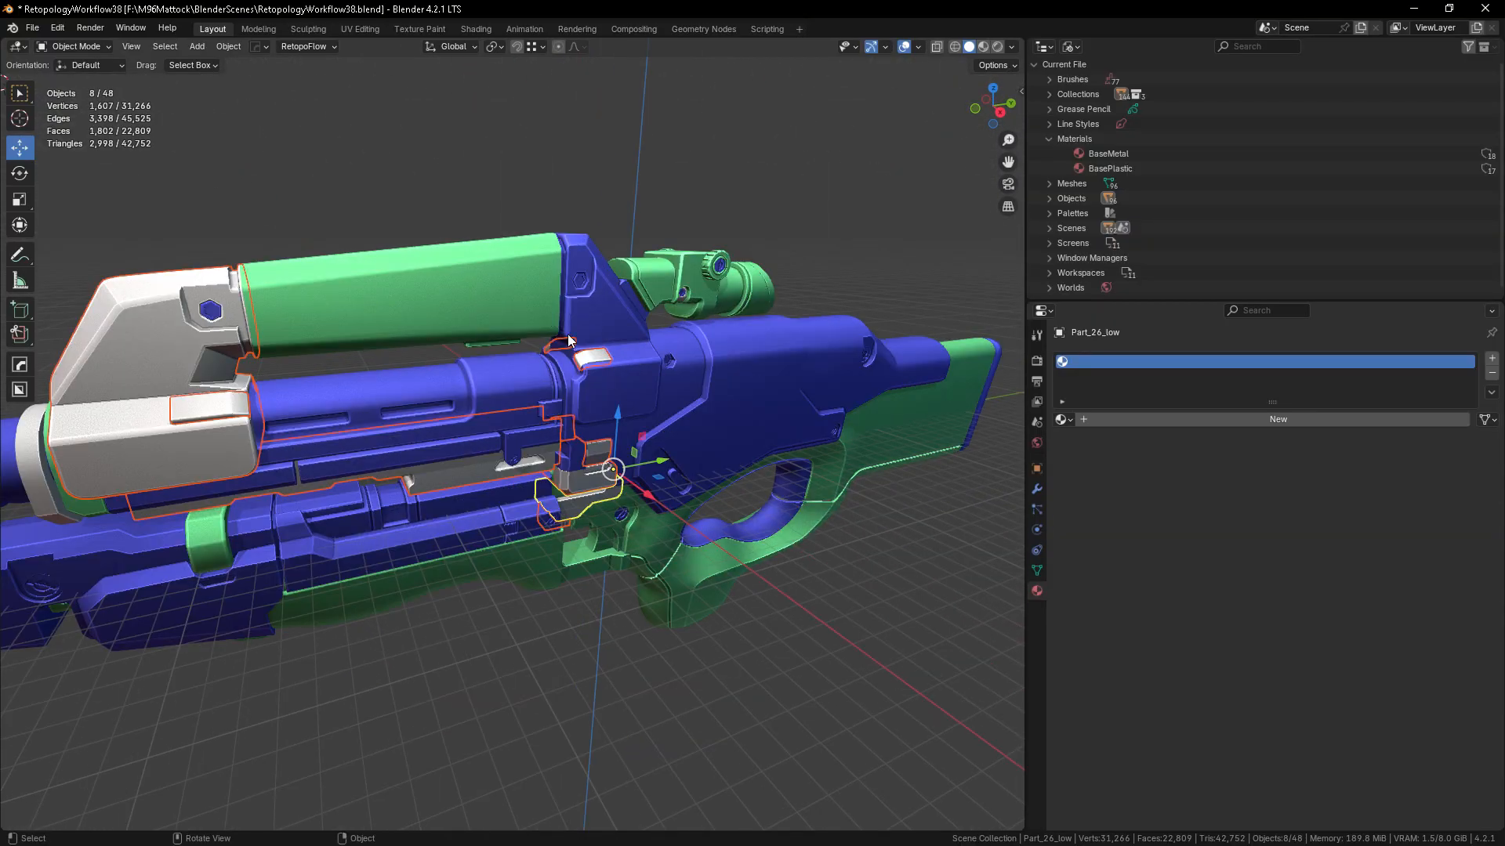
# - Make the receiver body the active object, link its BaseMetal material to all the selected parts, and clear the selection
pyautogui.keyDown('shift'); pyautogui.click(661, 276); pyautogui.keyUp('shift')
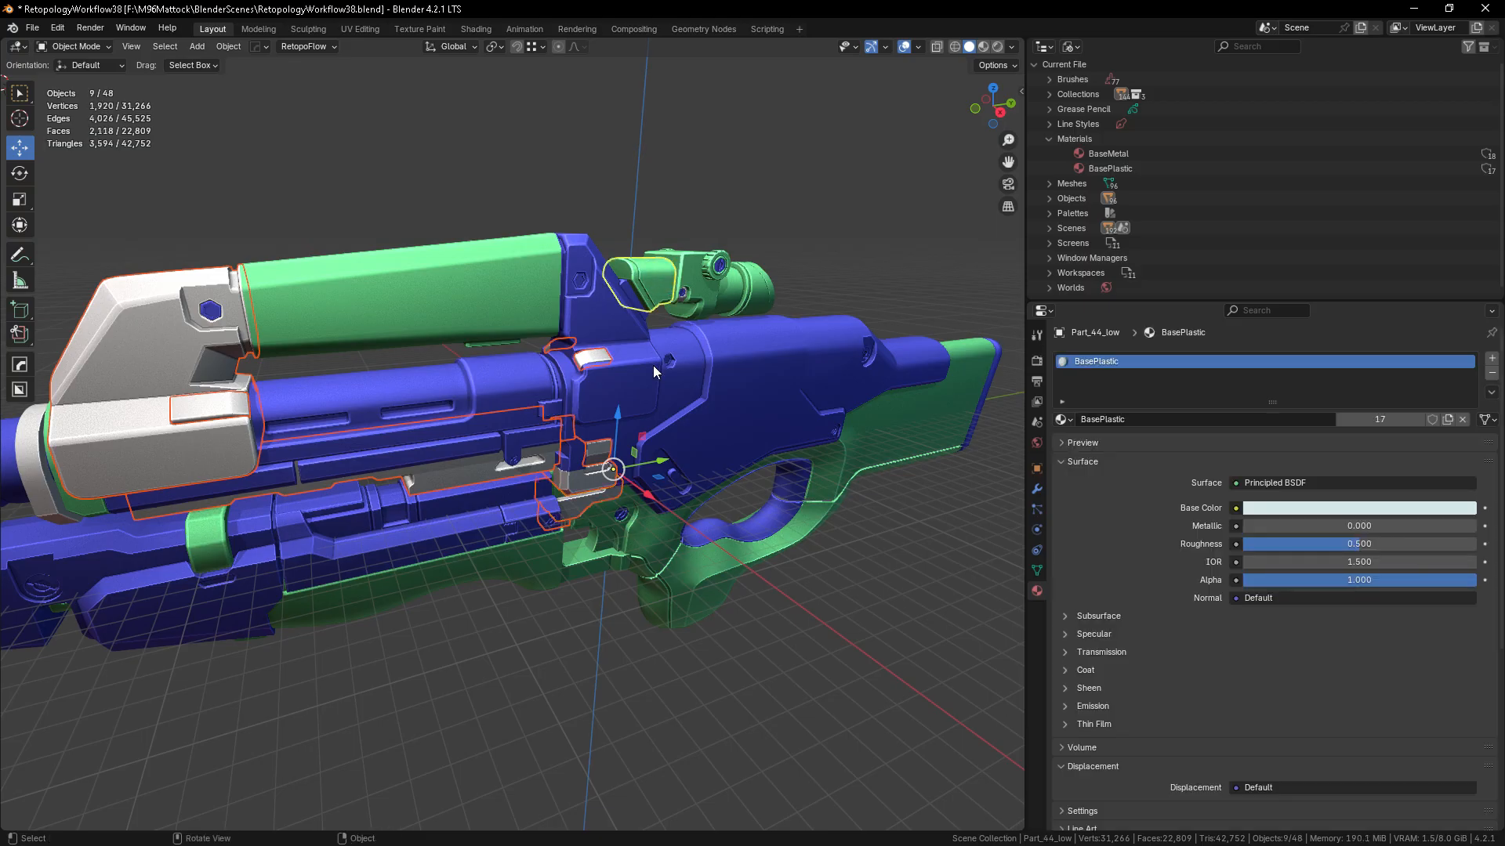
pyautogui.keyDown('shift'); pyautogui.click(669, 274); pyautogui.keyUp('shift')
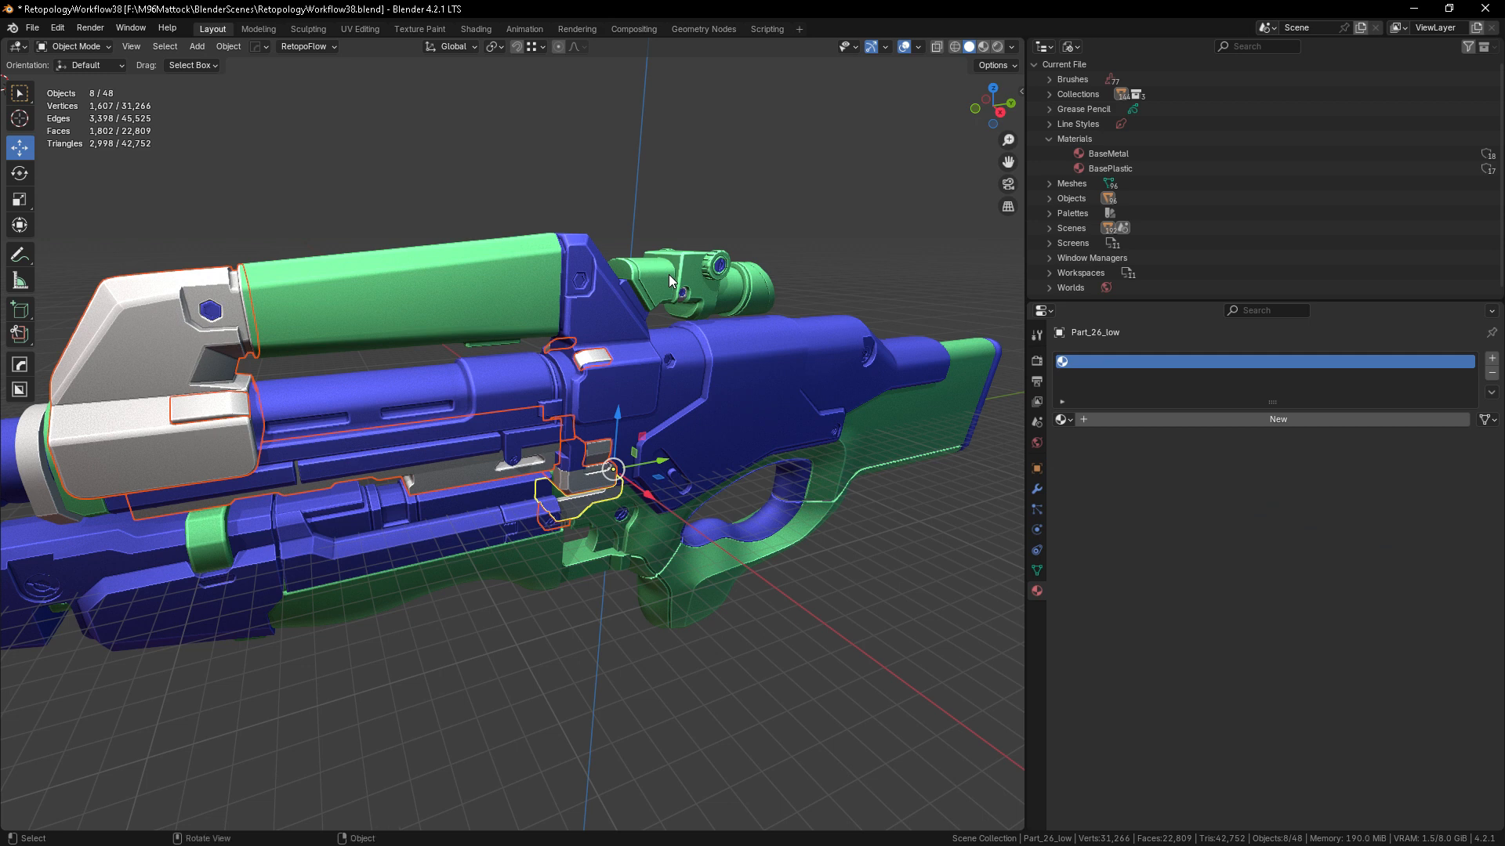
pyautogui.keyDown('shift'); pyautogui.click(758, 402); pyautogui.keyUp('shift')
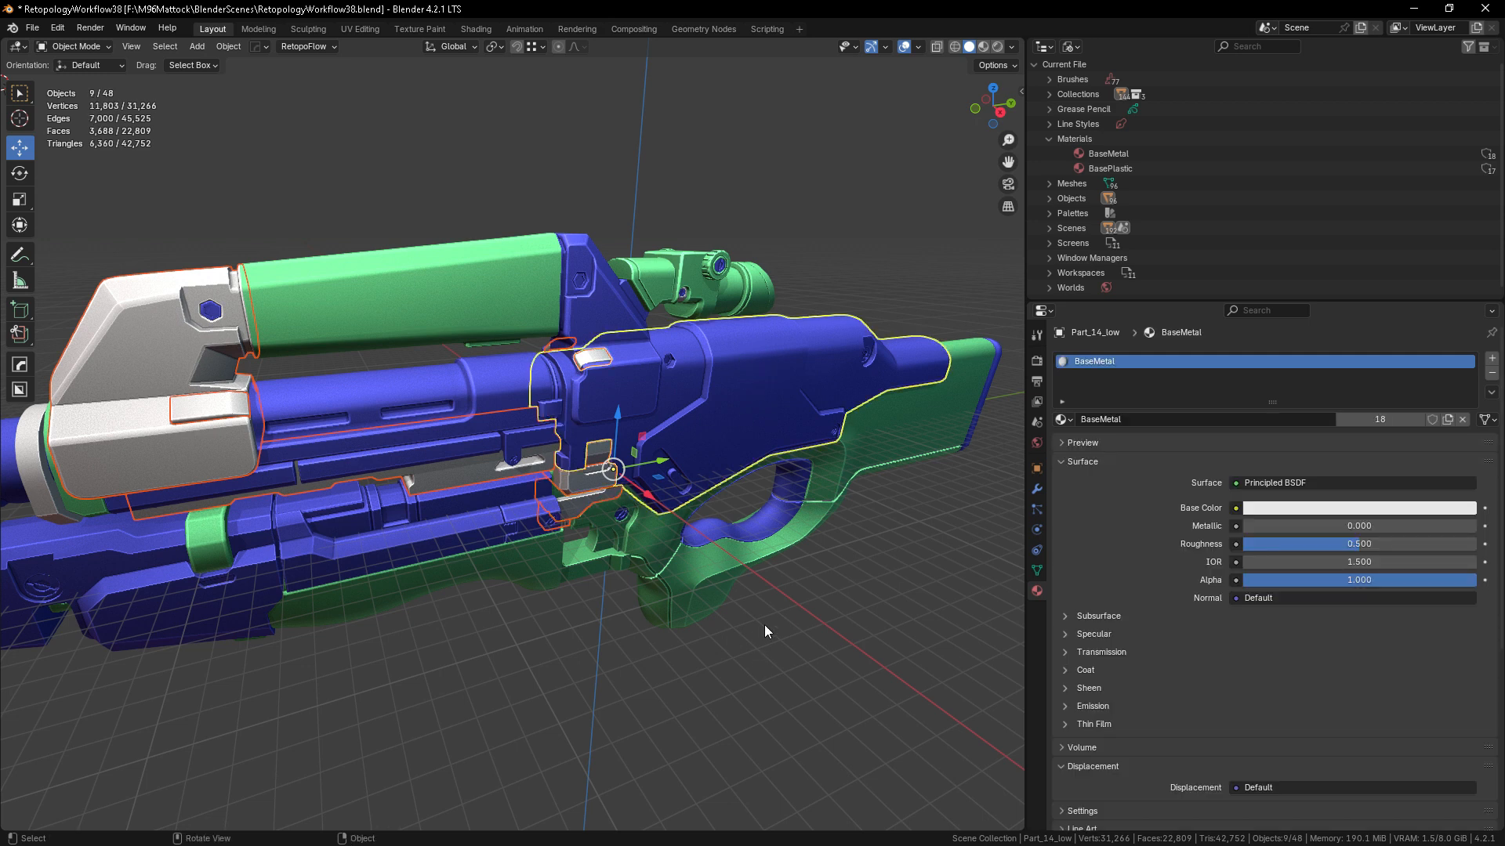
pyautogui.hotkey('ctrl', 'l')
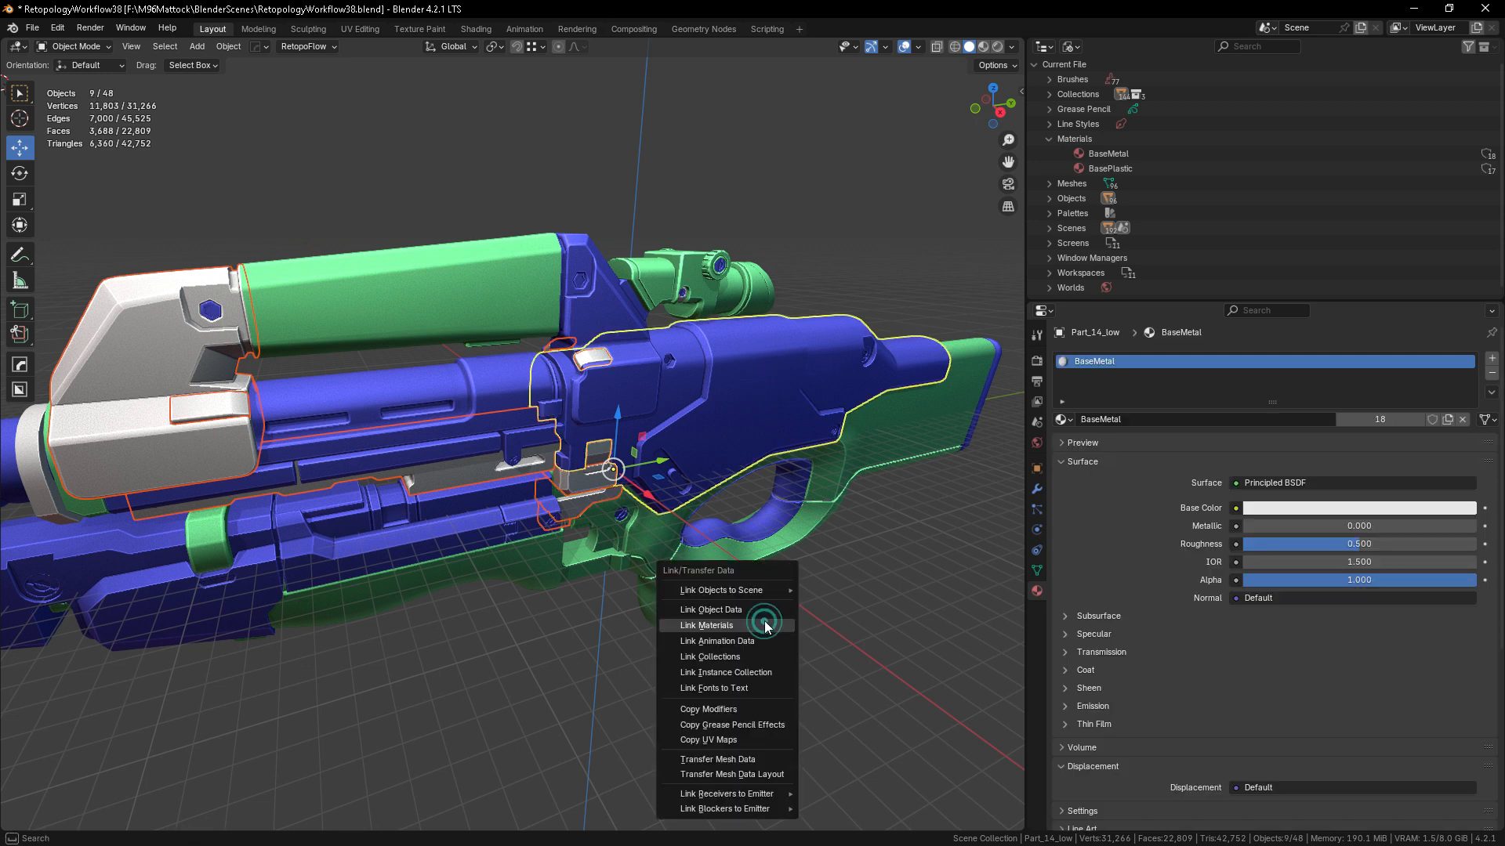
pyautogui.click(764, 625)
pyautogui.click(757, 664)
# - Link the front bracket's BaseMetal material to the collar ring behind the muzzle, then clear the selection
pyautogui.moveTo(757, 664); pyautogui.dragTo(327, 459, button='middle')
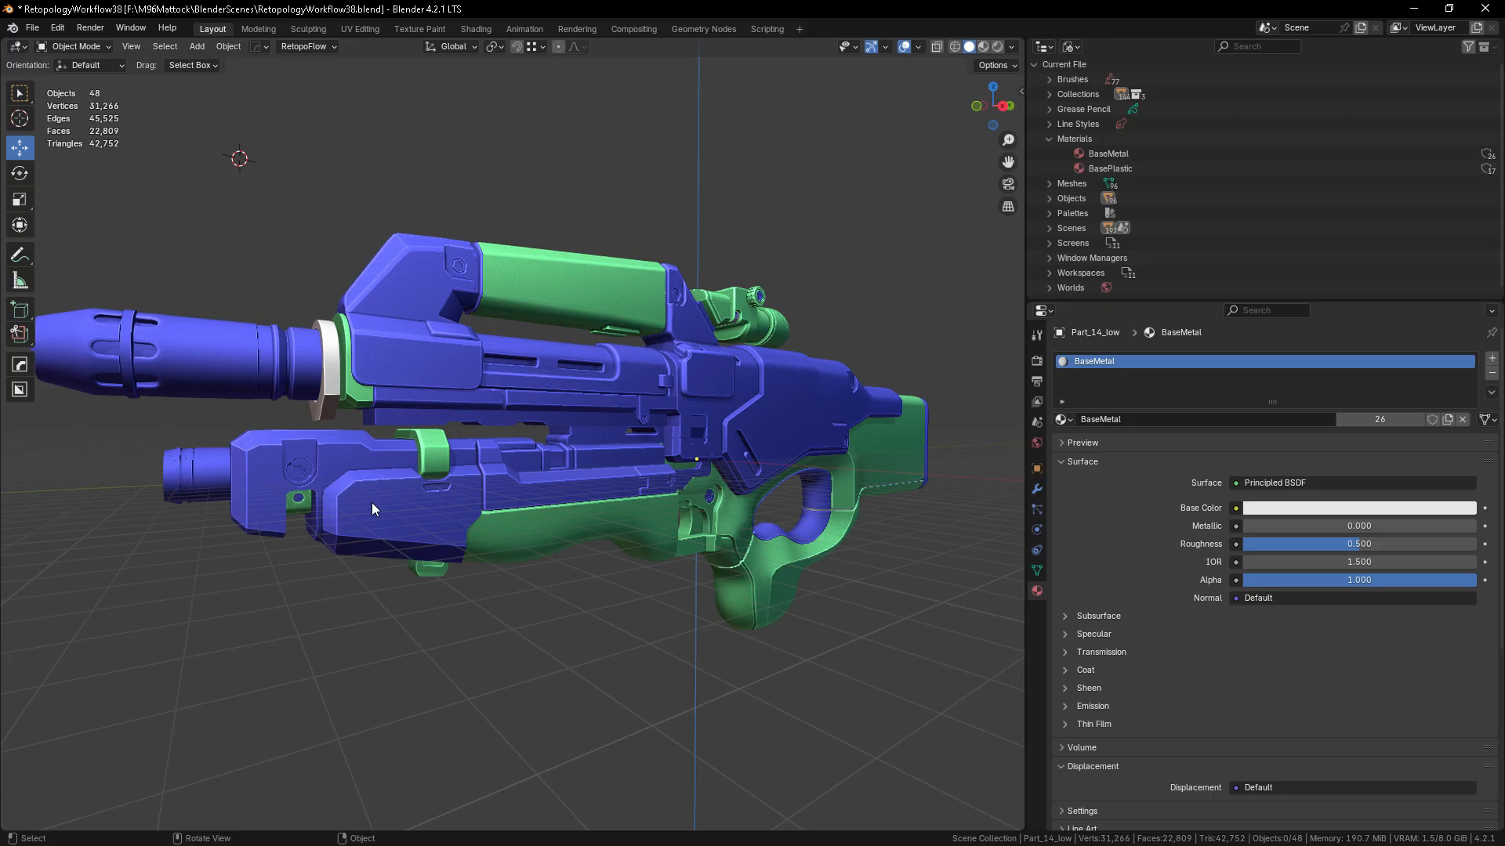
pyautogui.moveTo(331, 387); pyautogui.dragTo(439, 396, button='middle')
pyautogui.scroll(2, 477, 393)
pyautogui.click(418, 402)
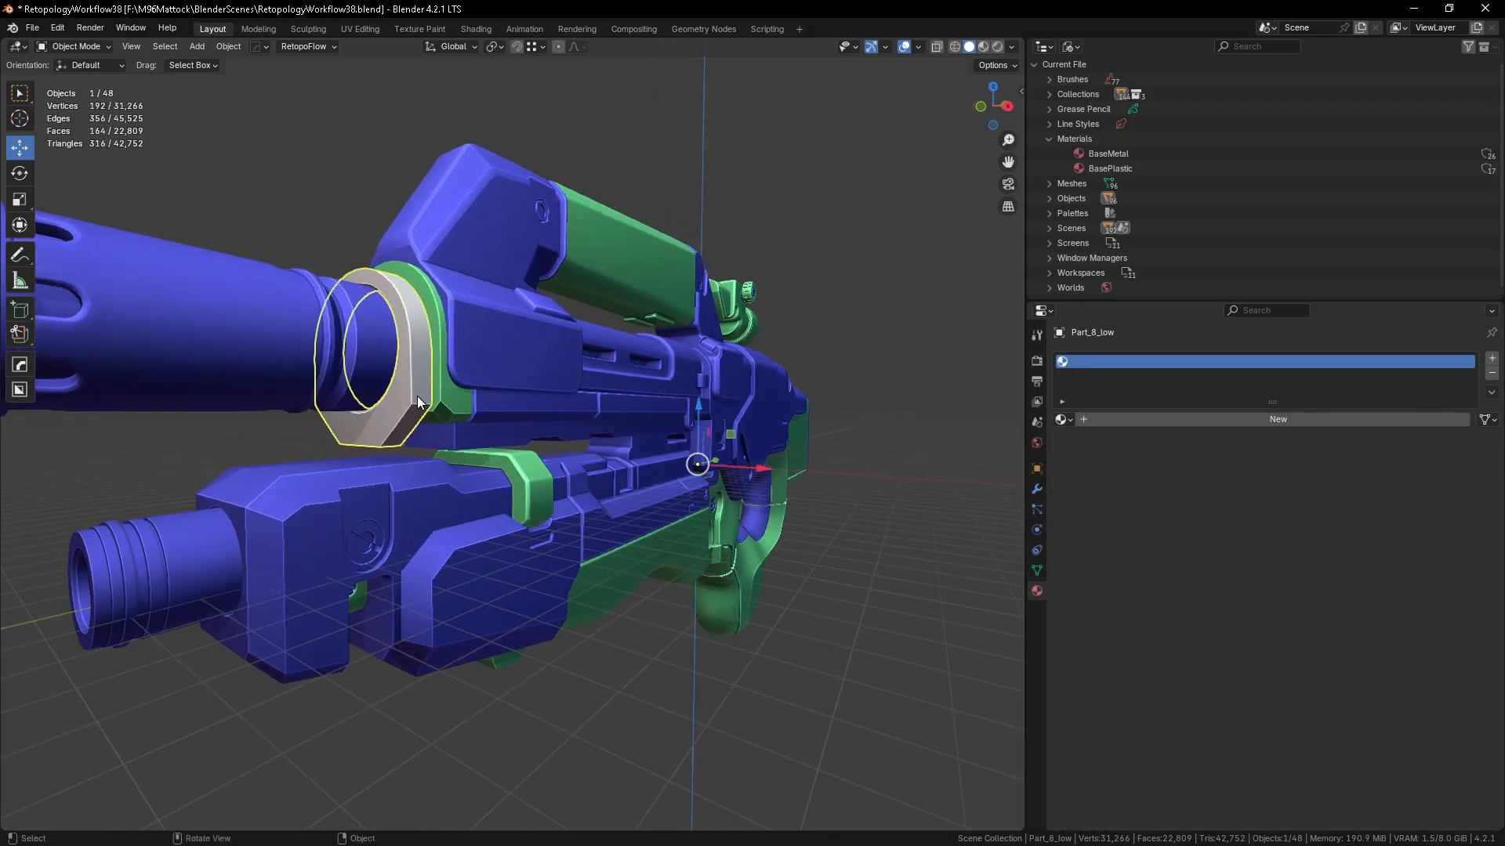
pyautogui.keyDown('shift'); pyautogui.click(463, 375); pyautogui.keyUp('shift')
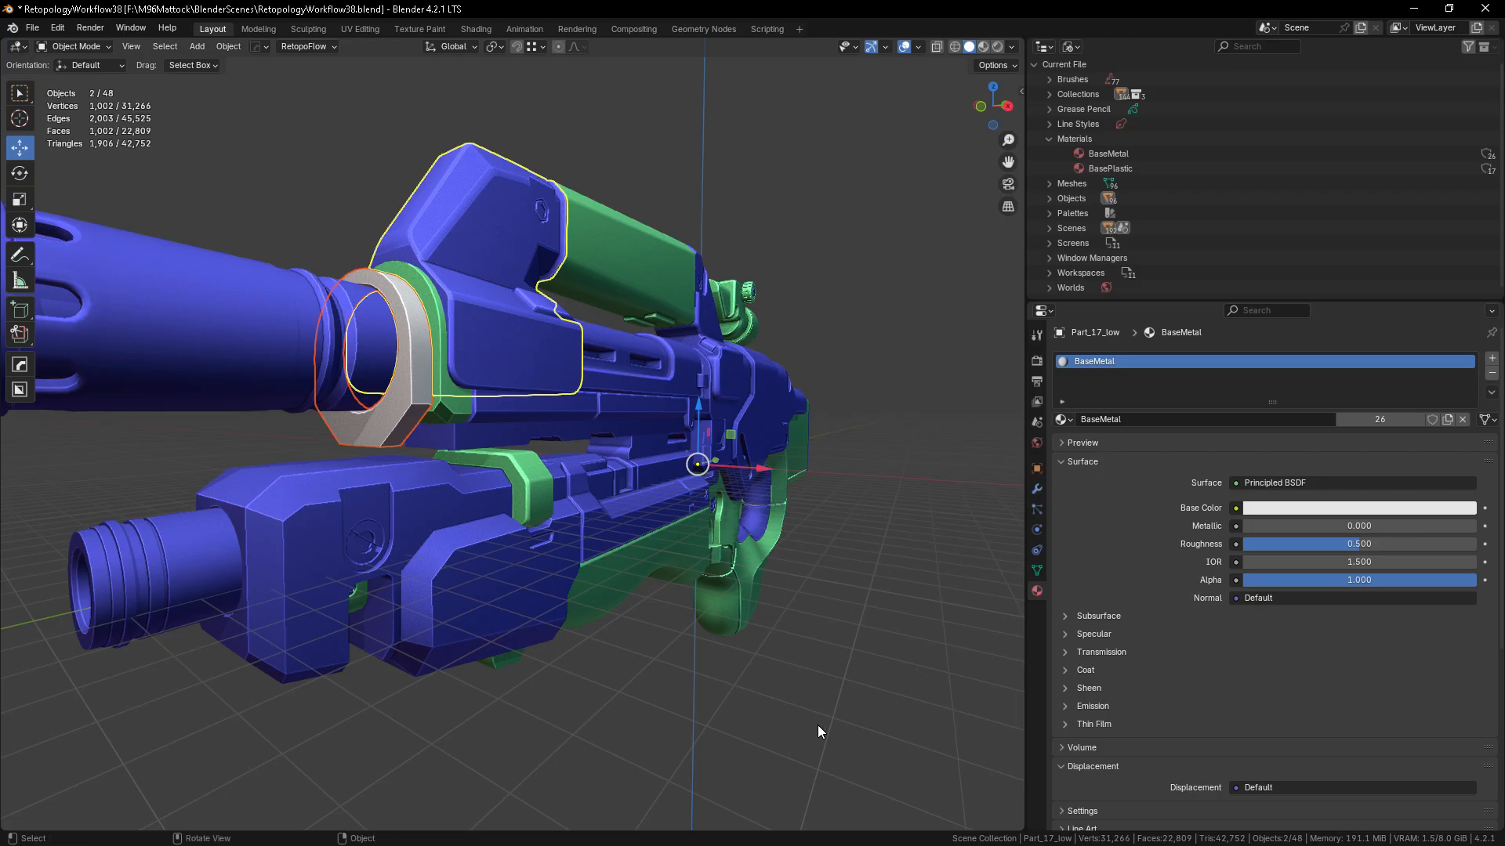
pyautogui.hotkey('ctrl', 'l')
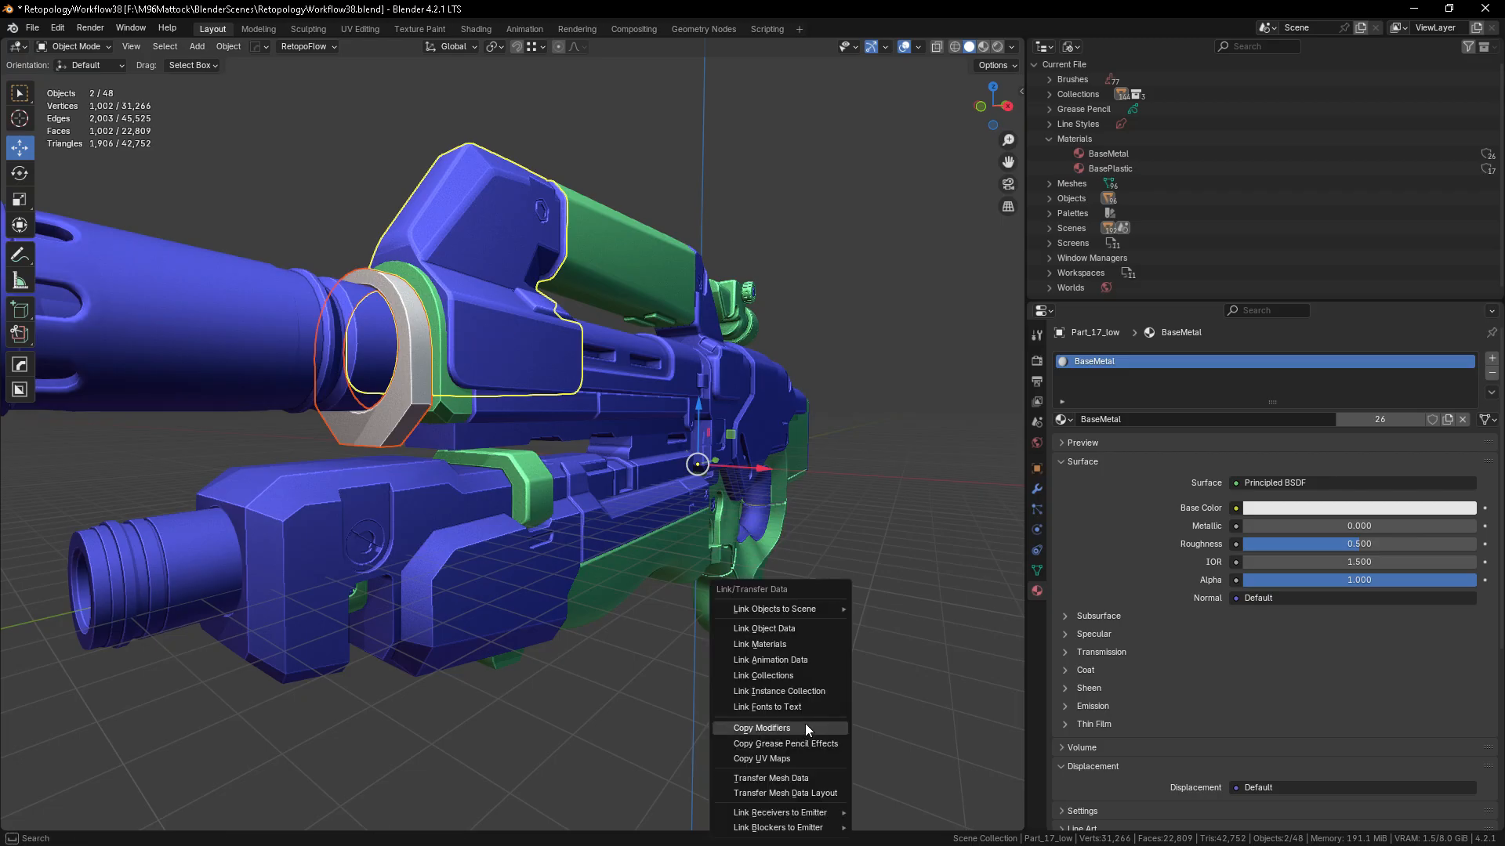
pyautogui.click(777, 644)
pyautogui.click(743, 663)
# - Select the thin seam strip in front of the grip opening
pyautogui.moveTo(646, 698); pyautogui.dragTo(336, 605, button='middle')
pyautogui.moveTo(428, 609); pyautogui.dragTo(381, 589, button='middle')
pyautogui.scroll(4, 643, 581)
pyautogui.scroll(4, 644, 587)
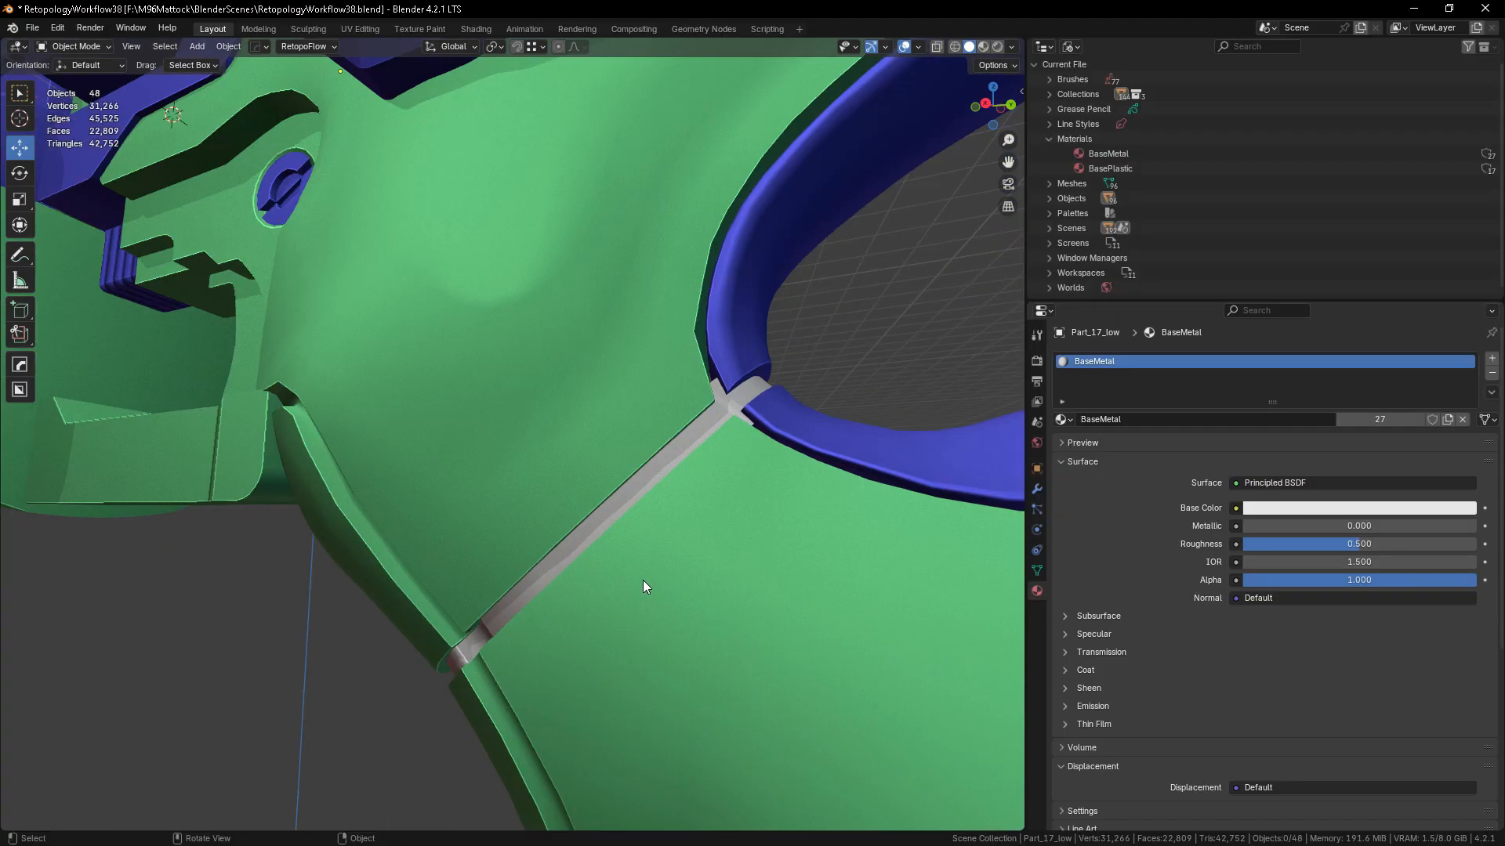
pyautogui.click(717, 417)
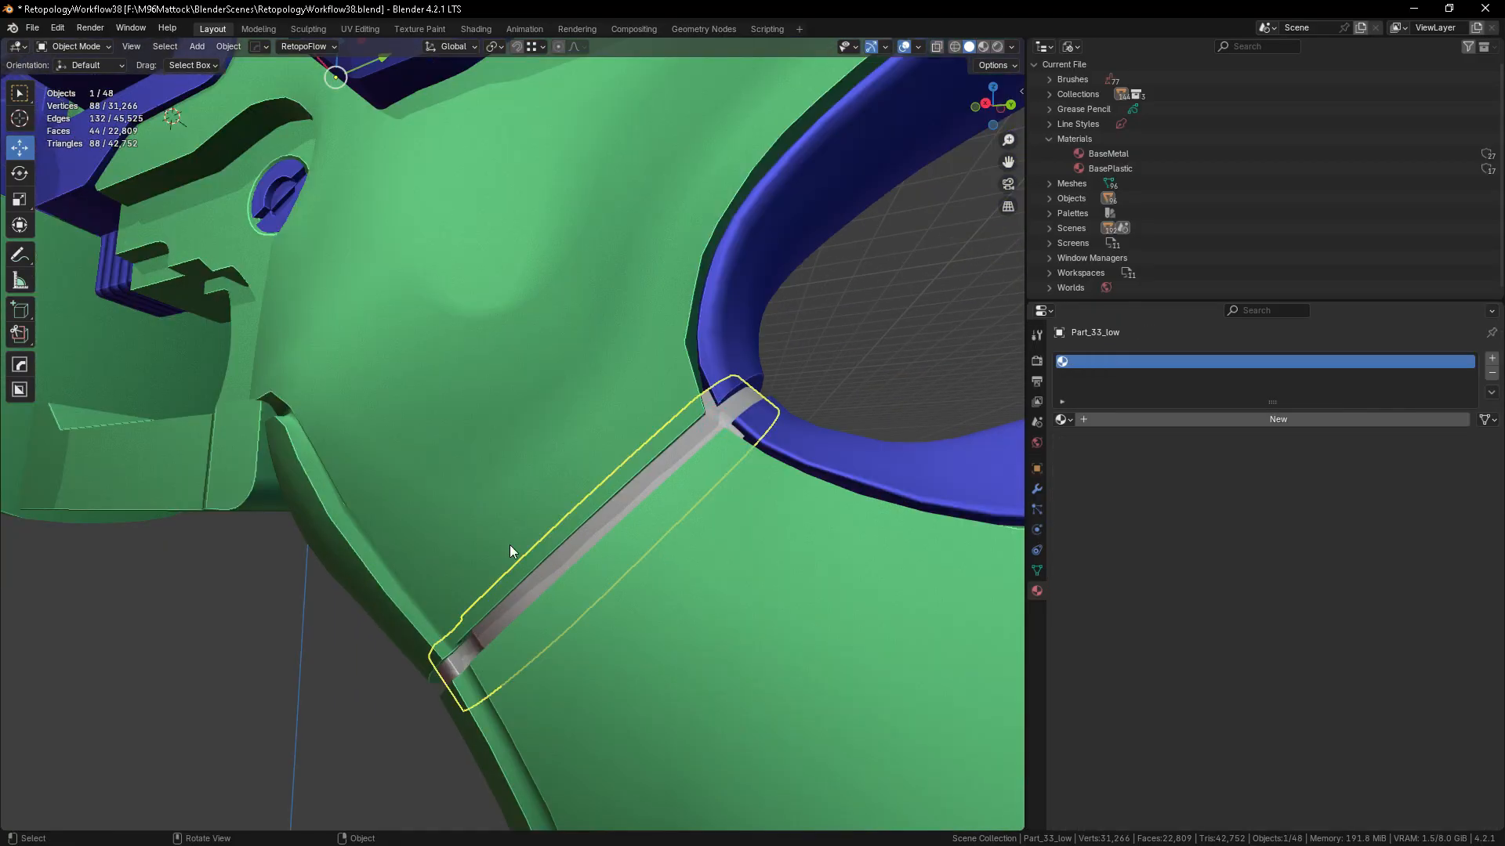
# - Add the long seam strip running from the rear of the grip opening along the stock to the selection
pyautogui.scroll(-10, 509, 543)
pyautogui.scroll(7, 831, 471)
pyautogui.keyDown('shift'); pyautogui.click(807, 289); pyautogui.keyUp('shift')
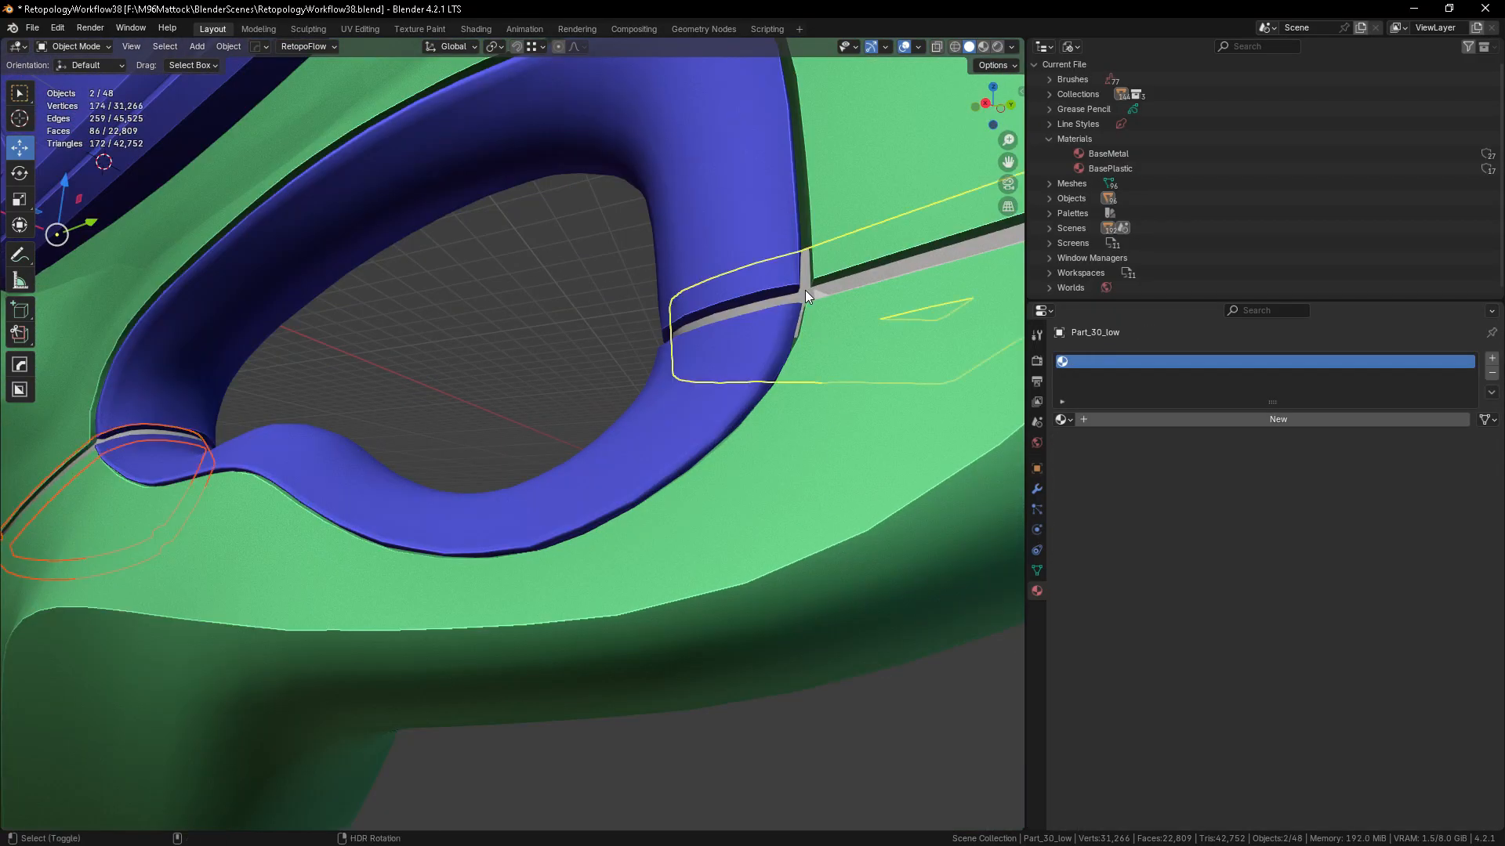
pyautogui.scroll(-7, 703, 538)
pyautogui.moveTo(703, 534); pyautogui.dragTo(691, 577, button='middle')
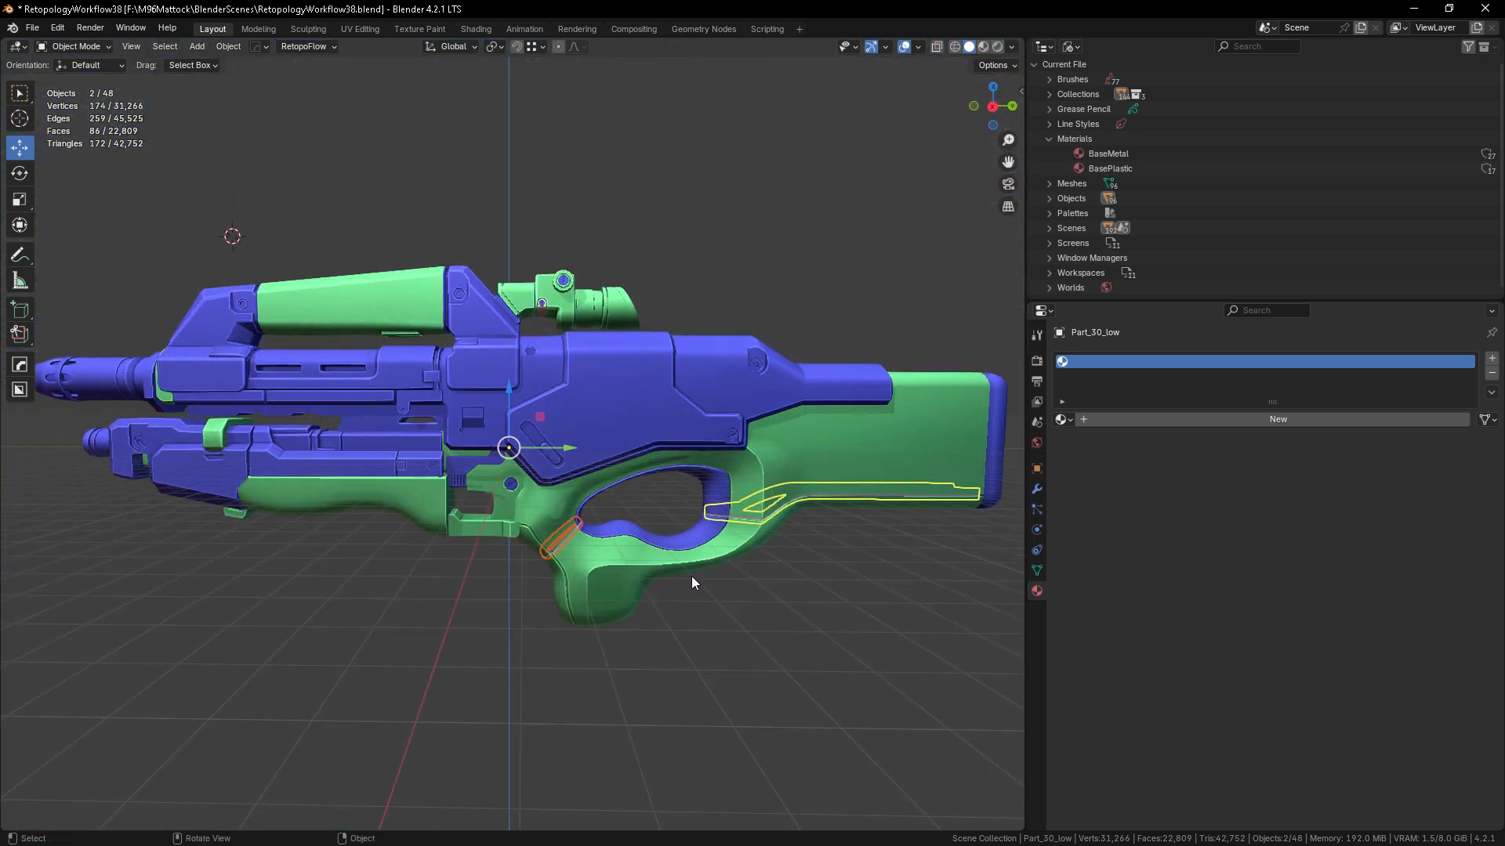
pyautogui.scroll(5, 688, 578)
pyautogui.scroll(-6, 744, 627)
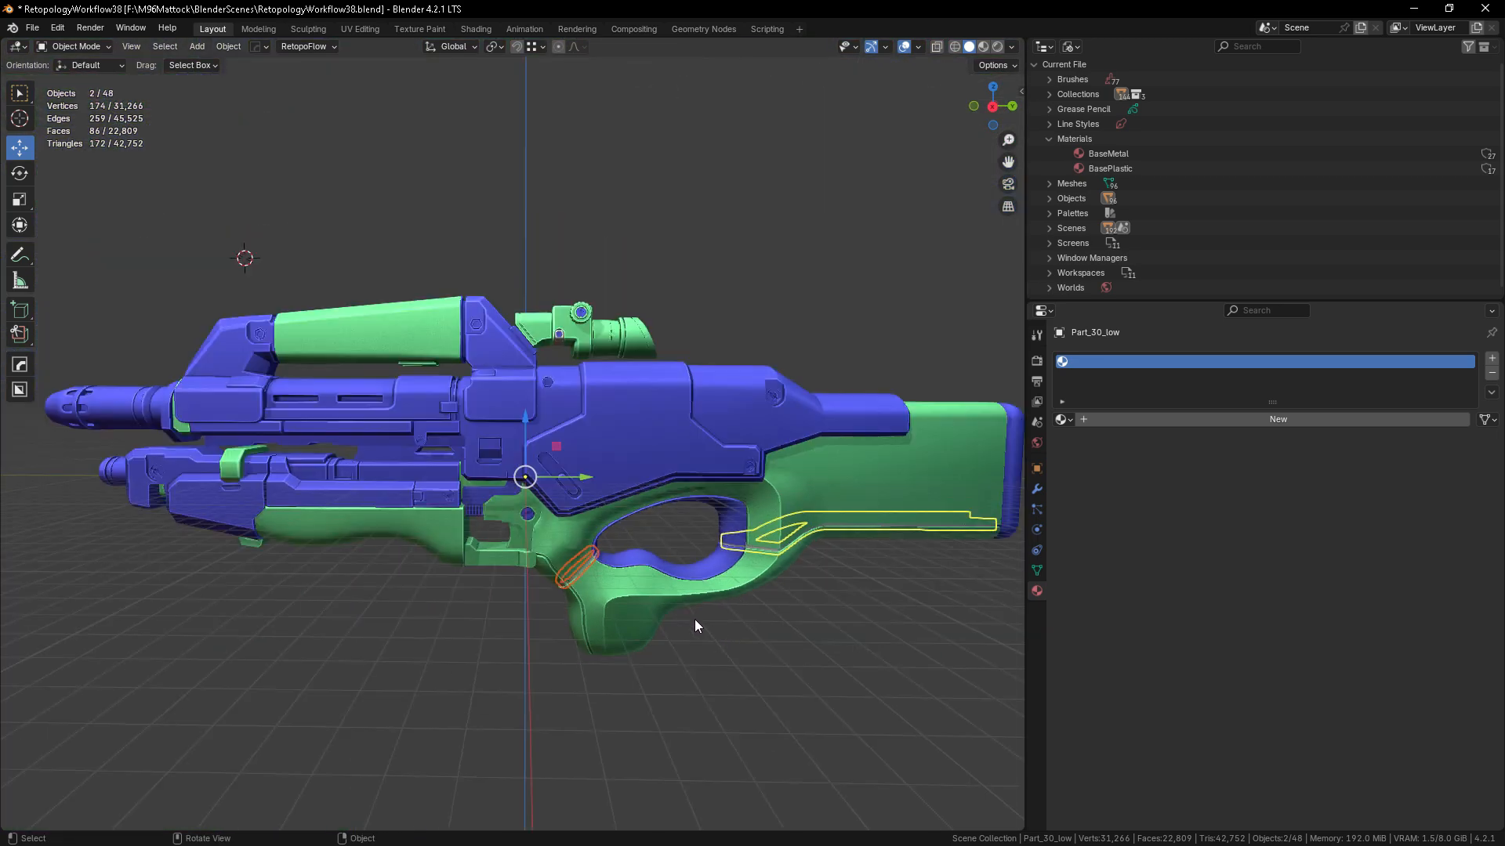
pyautogui.scroll(5, 793, 583)
pyautogui.moveTo(765, 559)
pyautogui.mouseDown(button='middle')
pyautogui.moveTo(698, 578)
pyautogui.moveTo(727, 573)
pyautogui.moveTo(769, 598)
pyautogui.moveTo(772, 560)
pyautogui.mouseUp(button='middle')
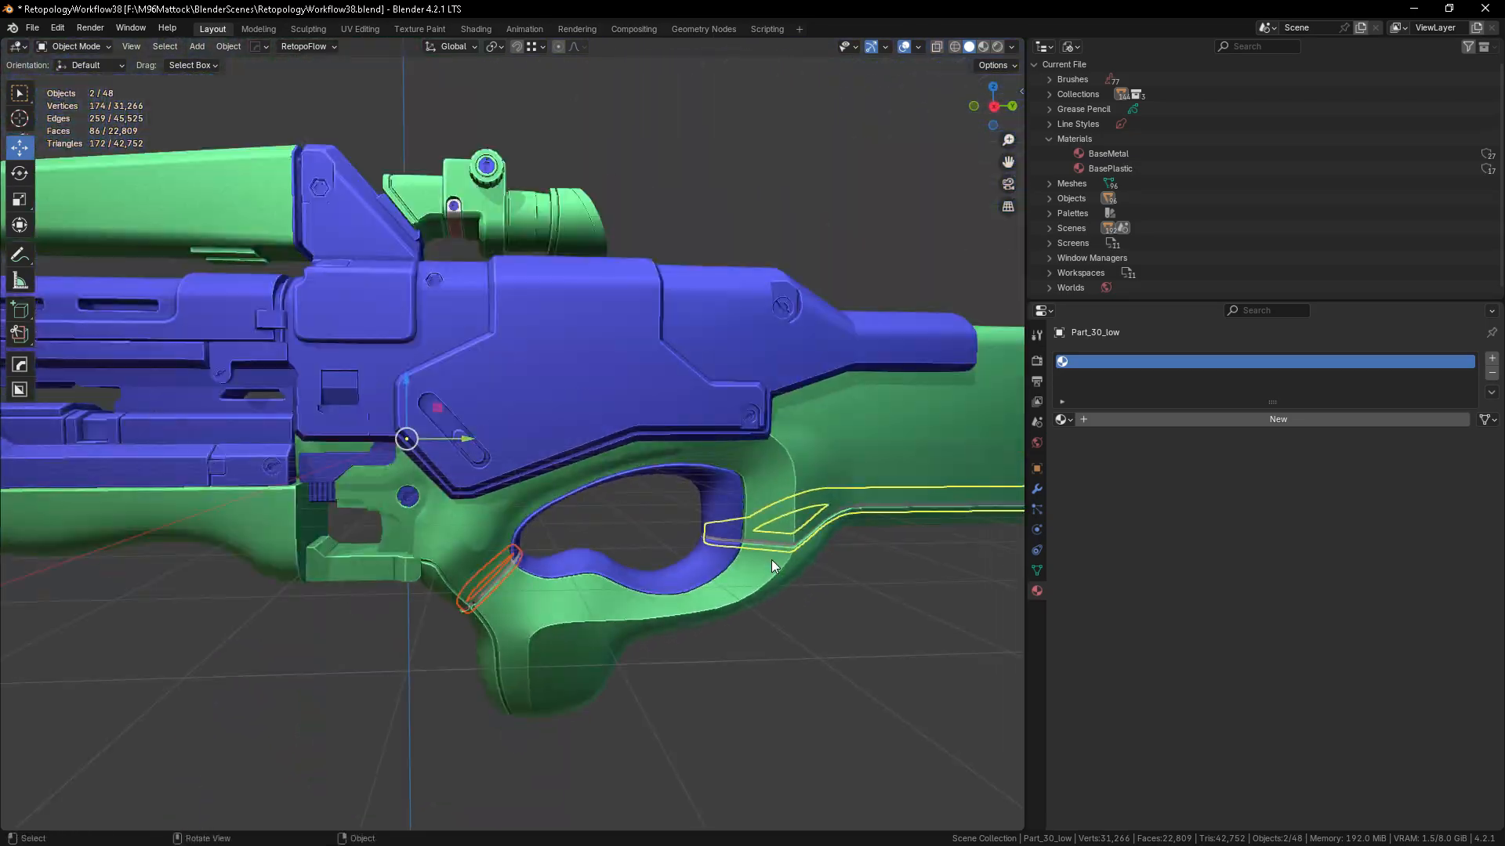
# - Make the receiver body active, link its BaseMetal material to both seam strips, and clear the selection
pyautogui.keyDown('shift'); pyautogui.click(568, 365); pyautogui.keyUp('shift')
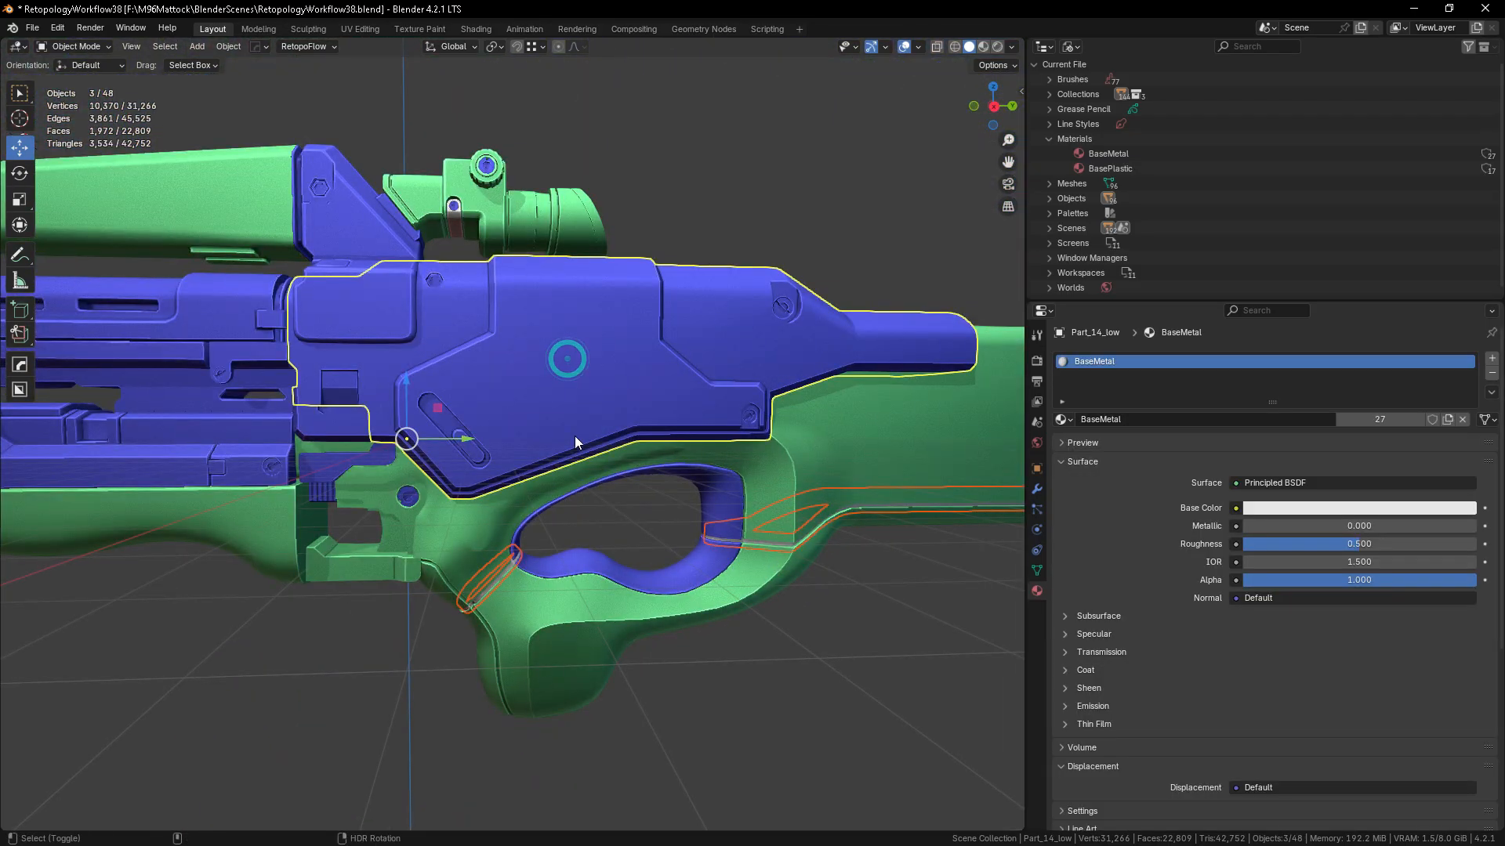
pyautogui.hotkey('ctrl', 'l')
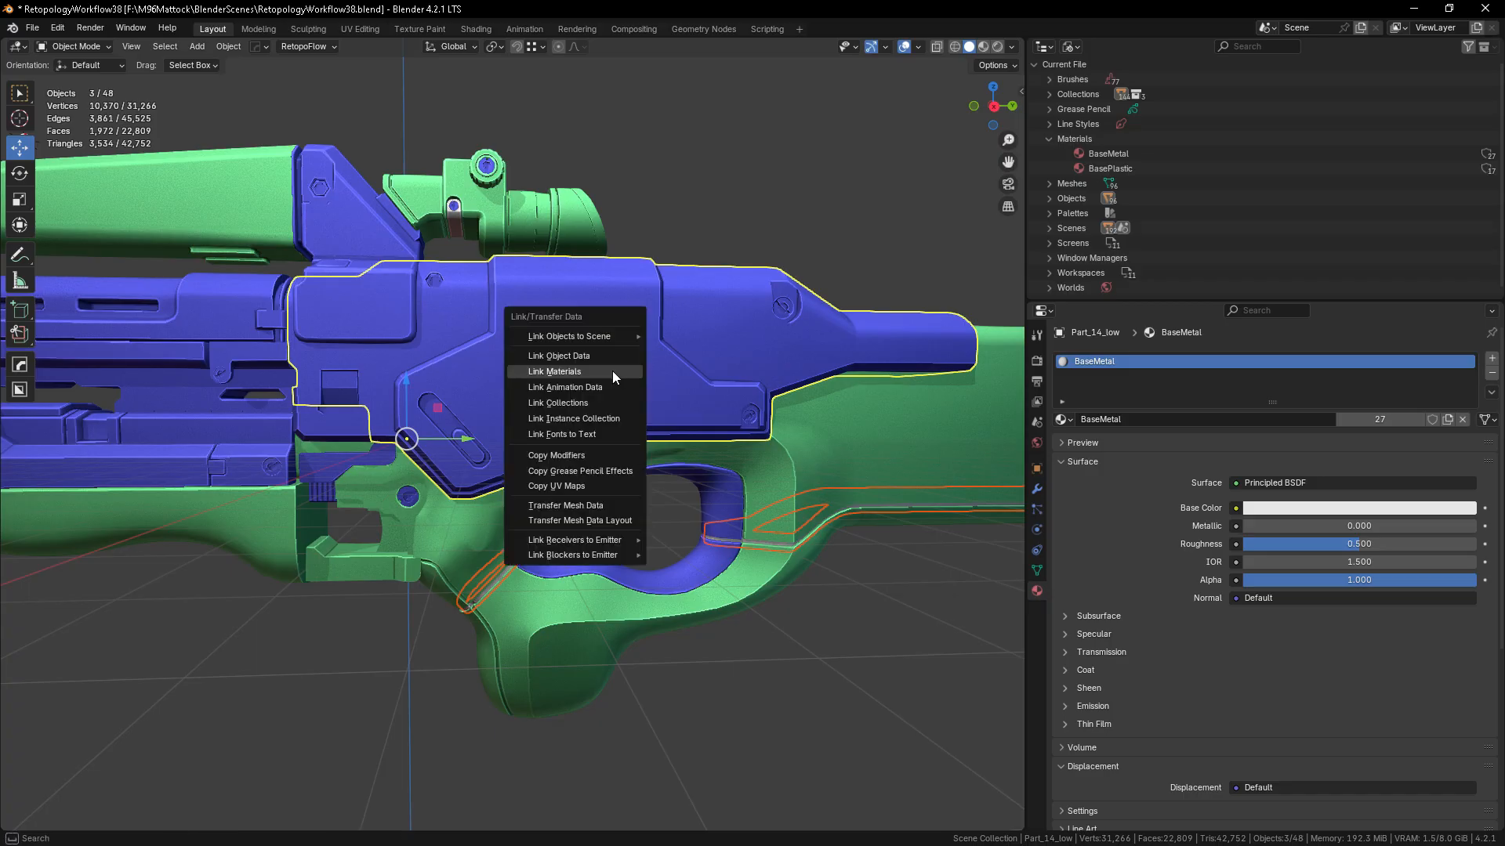
pyautogui.click(566, 373)
pyautogui.click(784, 668)
# - Link the receiver's BaseMetal material to the small clamp around the bolt under the scope, then clear the selection
pyautogui.moveTo(786, 673); pyautogui.dragTo(435, 247, button='middle')
pyautogui.scroll(6, 470, 227)
pyautogui.click(472, 187)
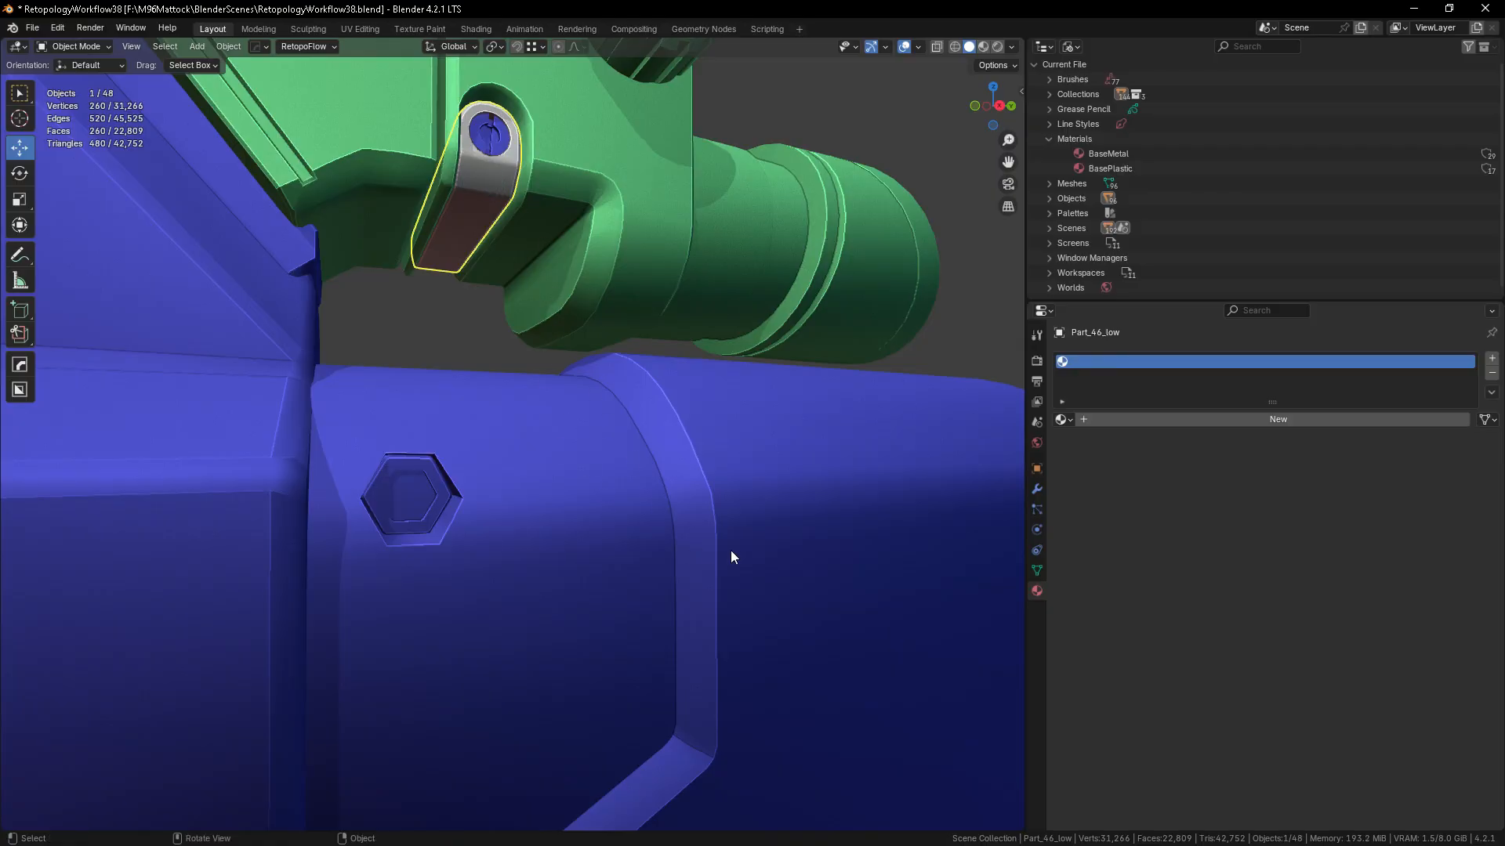
pyautogui.keyDown('shift'); pyautogui.click(757, 533); pyautogui.keyUp('shift')
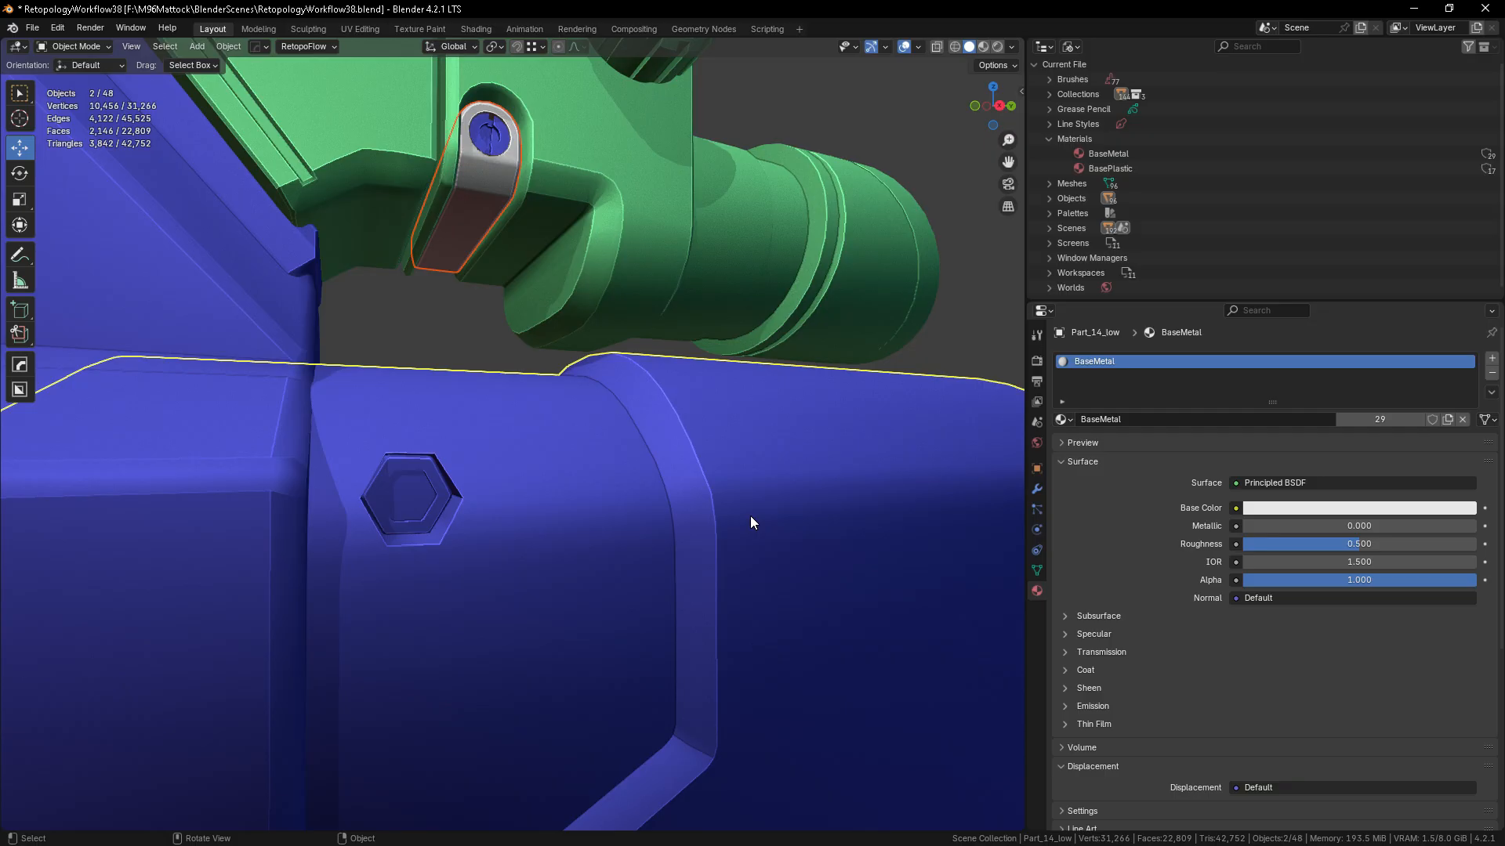
pyautogui.hotkey('ctrl', 'l')
pyautogui.click(750, 516)
pyautogui.scroll(-6, 746, 510)
pyautogui.click(821, 260)
# - Select the ring between the barrel shroud and the receiver
pyautogui.moveTo(698, 423); pyautogui.dragTo(644, 422, button='middle')
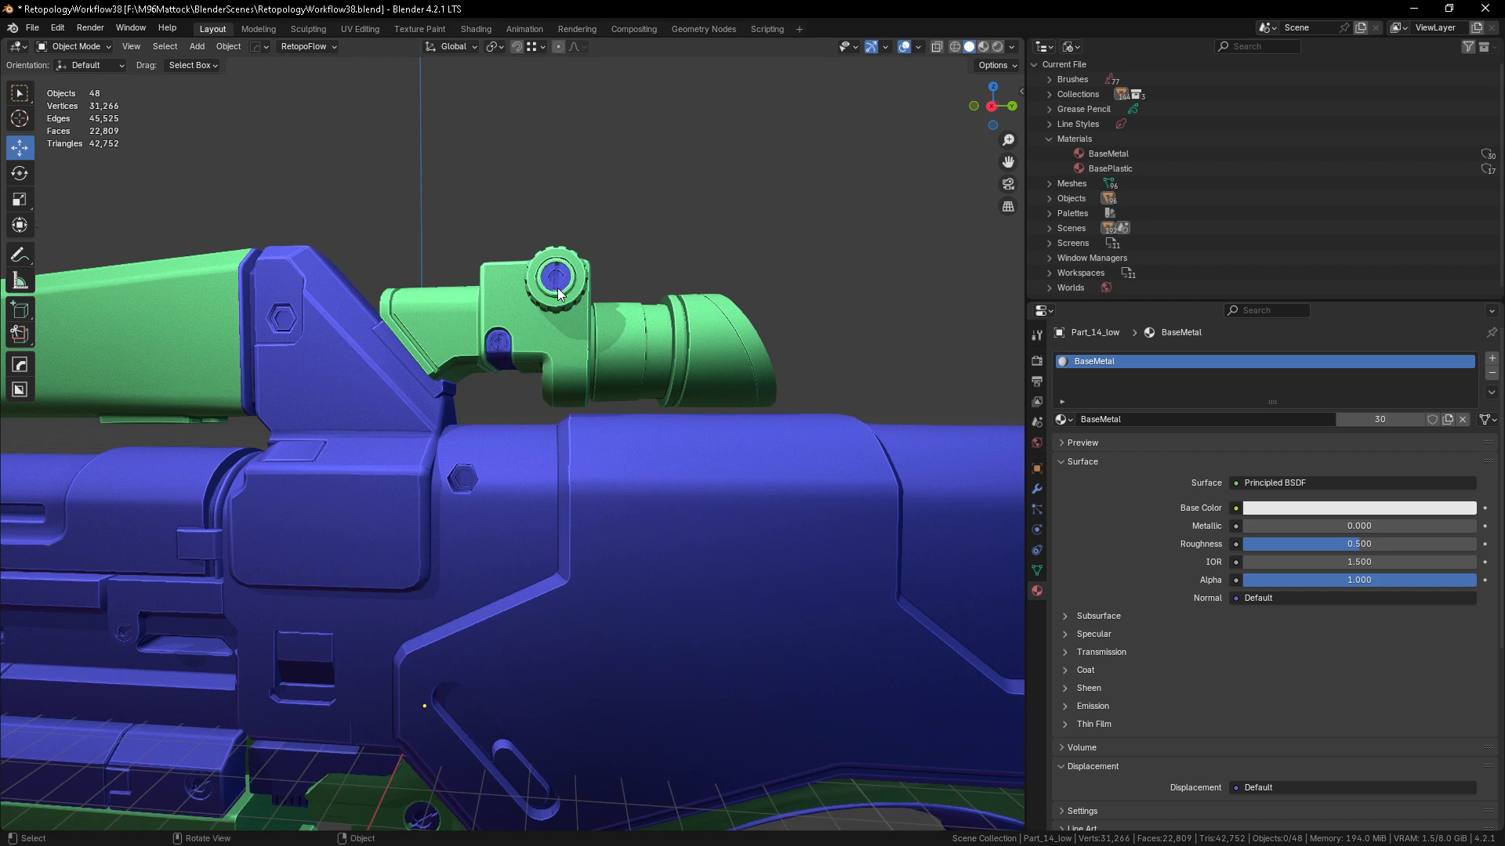
pyautogui.scroll(-8, 489, 548)
pyautogui.moveTo(544, 397); pyautogui.dragTo(525, 533, button='middle')
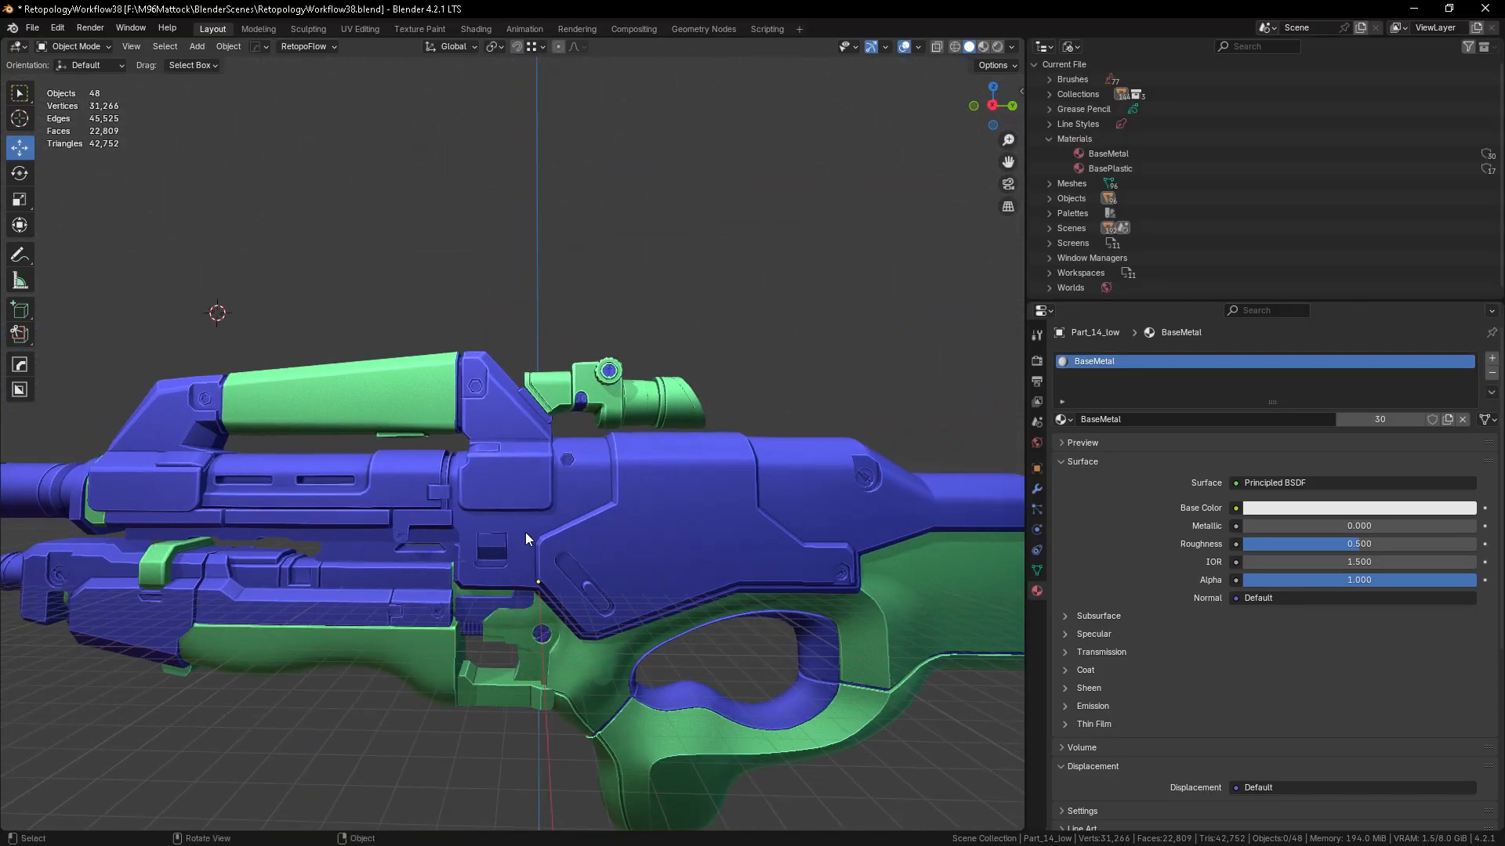
pyautogui.scroll(6, 450, 473)
pyautogui.scroll(-5, 502, 486)
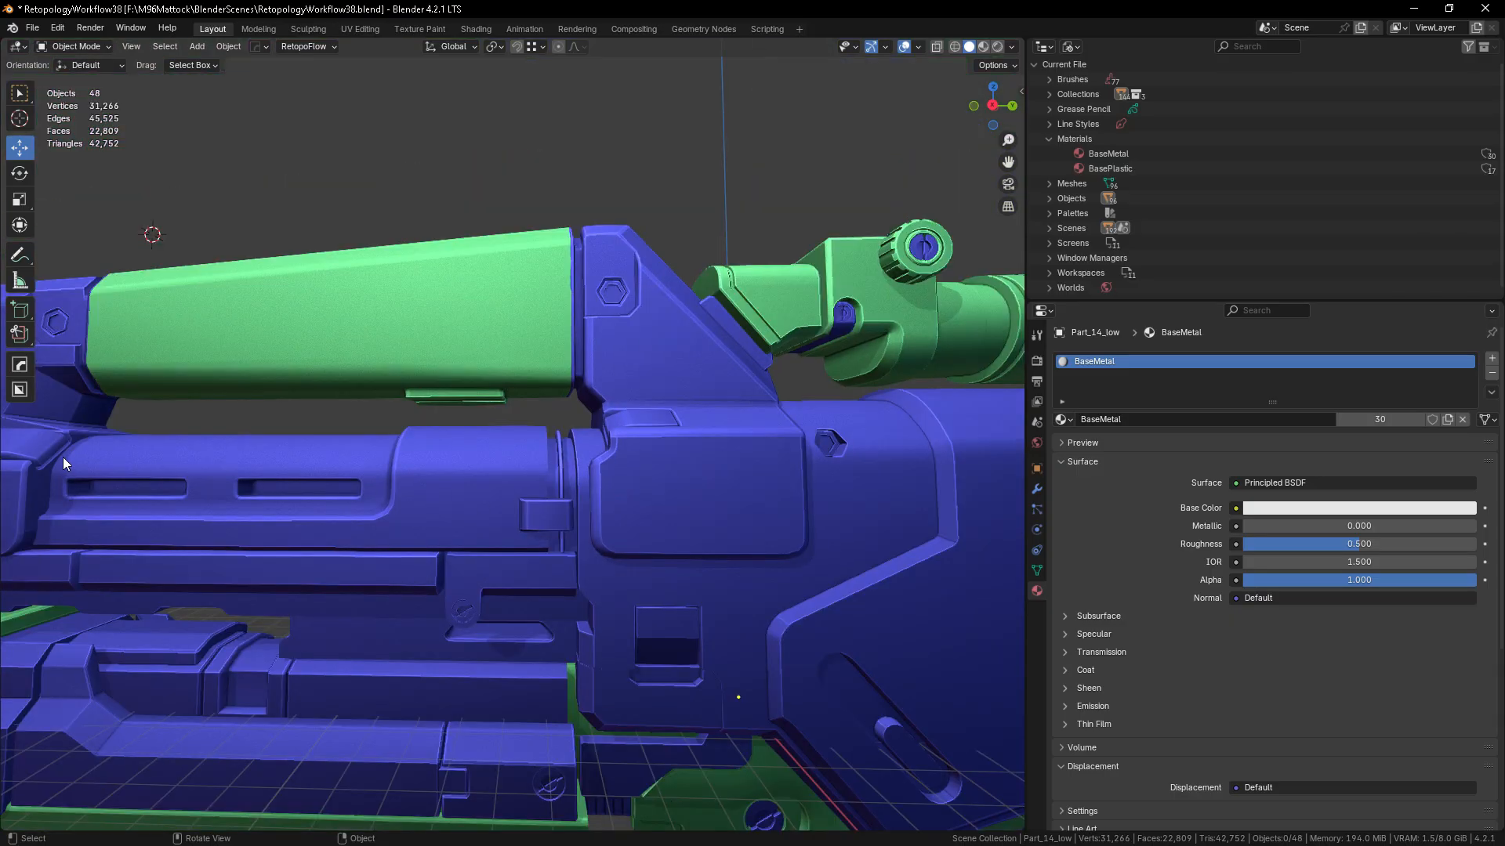
pyautogui.scroll(3, 533, 457)
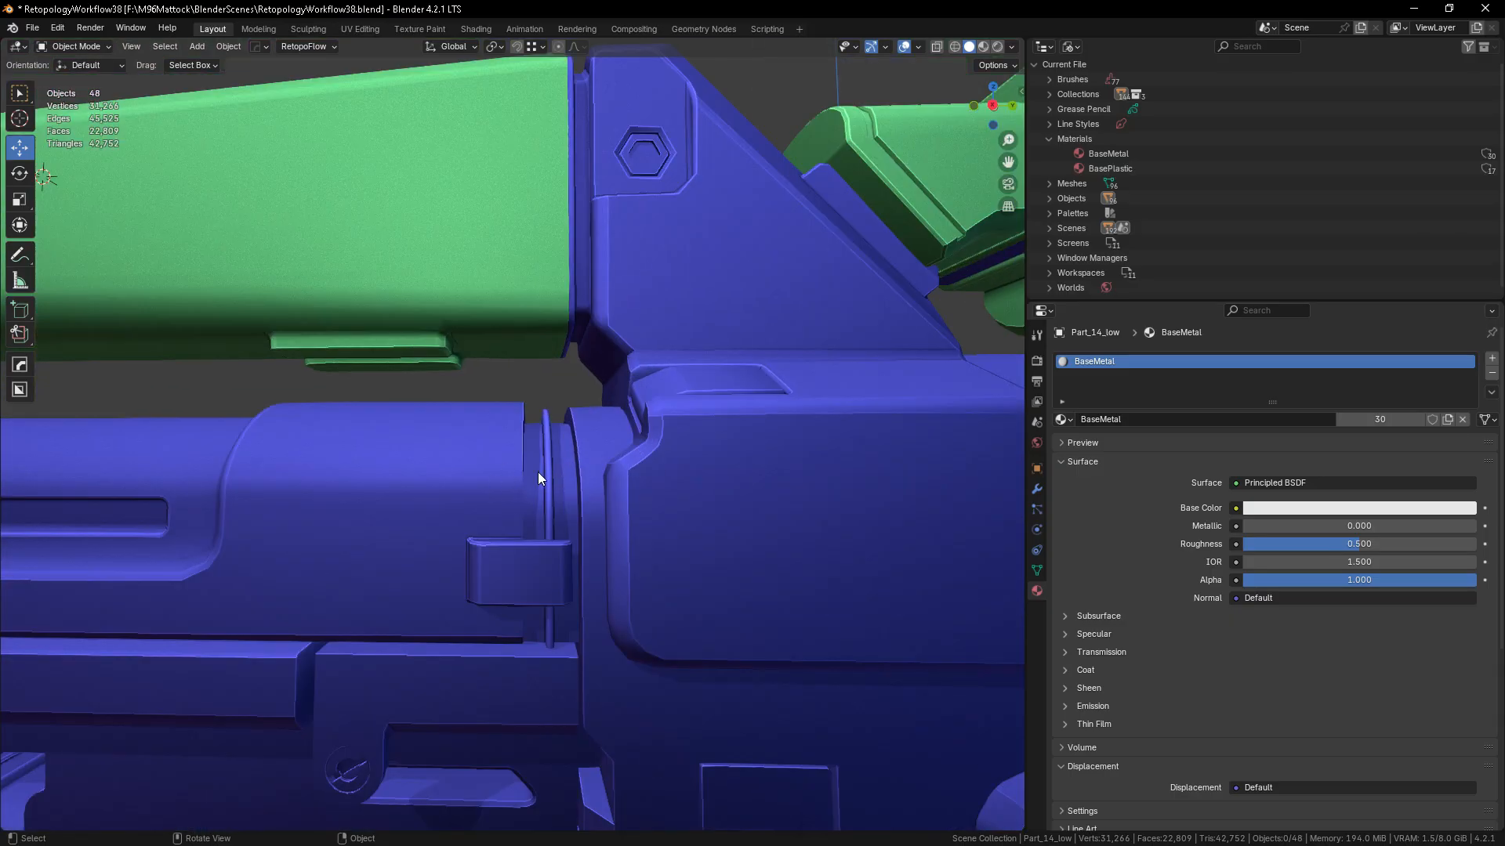
pyautogui.click(541, 531)
pyautogui.moveTo(553, 491); pyautogui.dragTo(497, 514, button='middle')
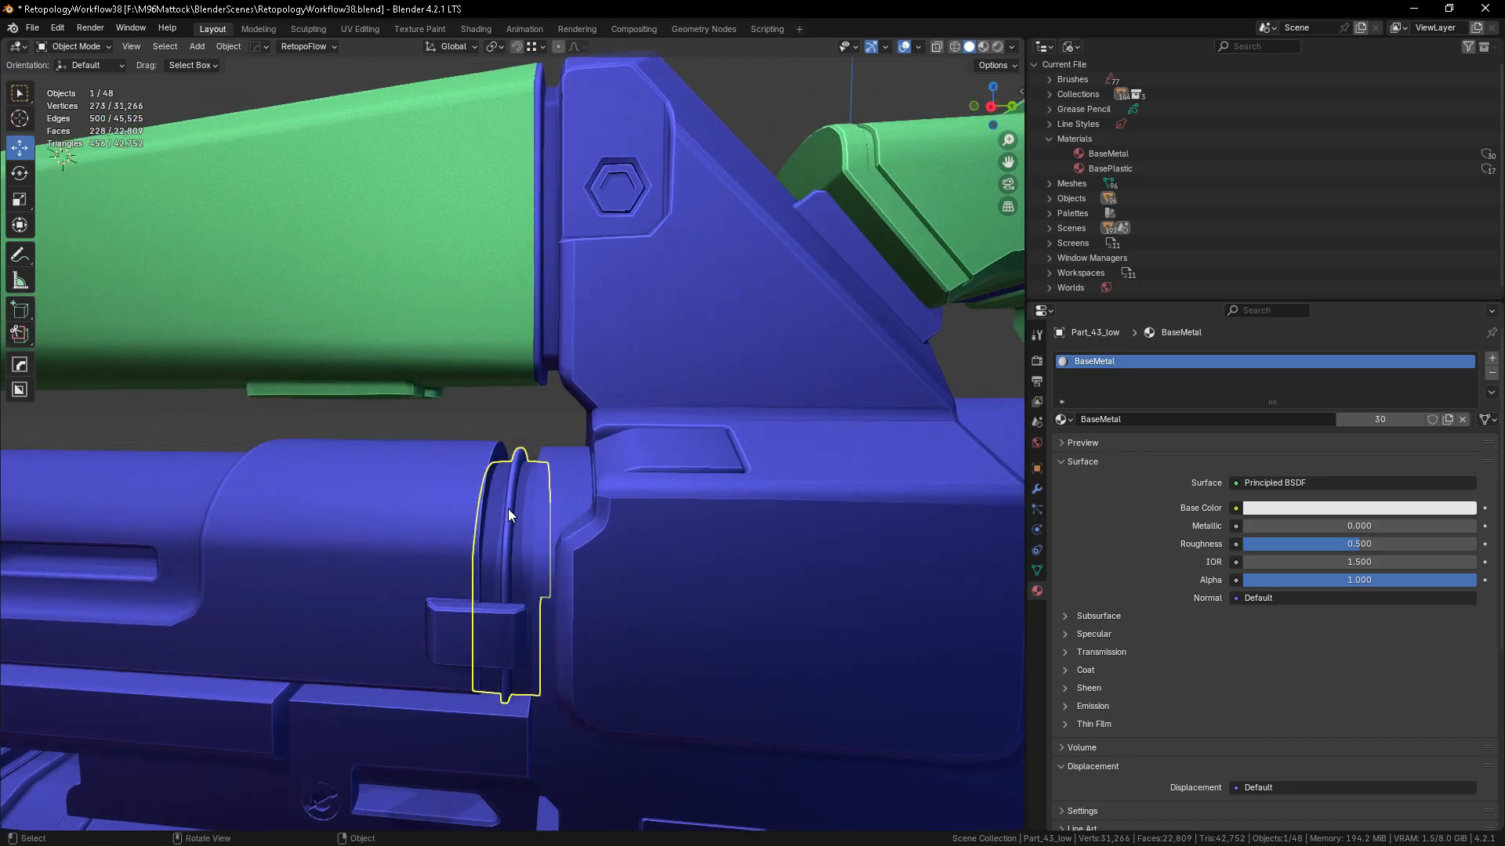
pyautogui.scroll(-3, 508, 509)
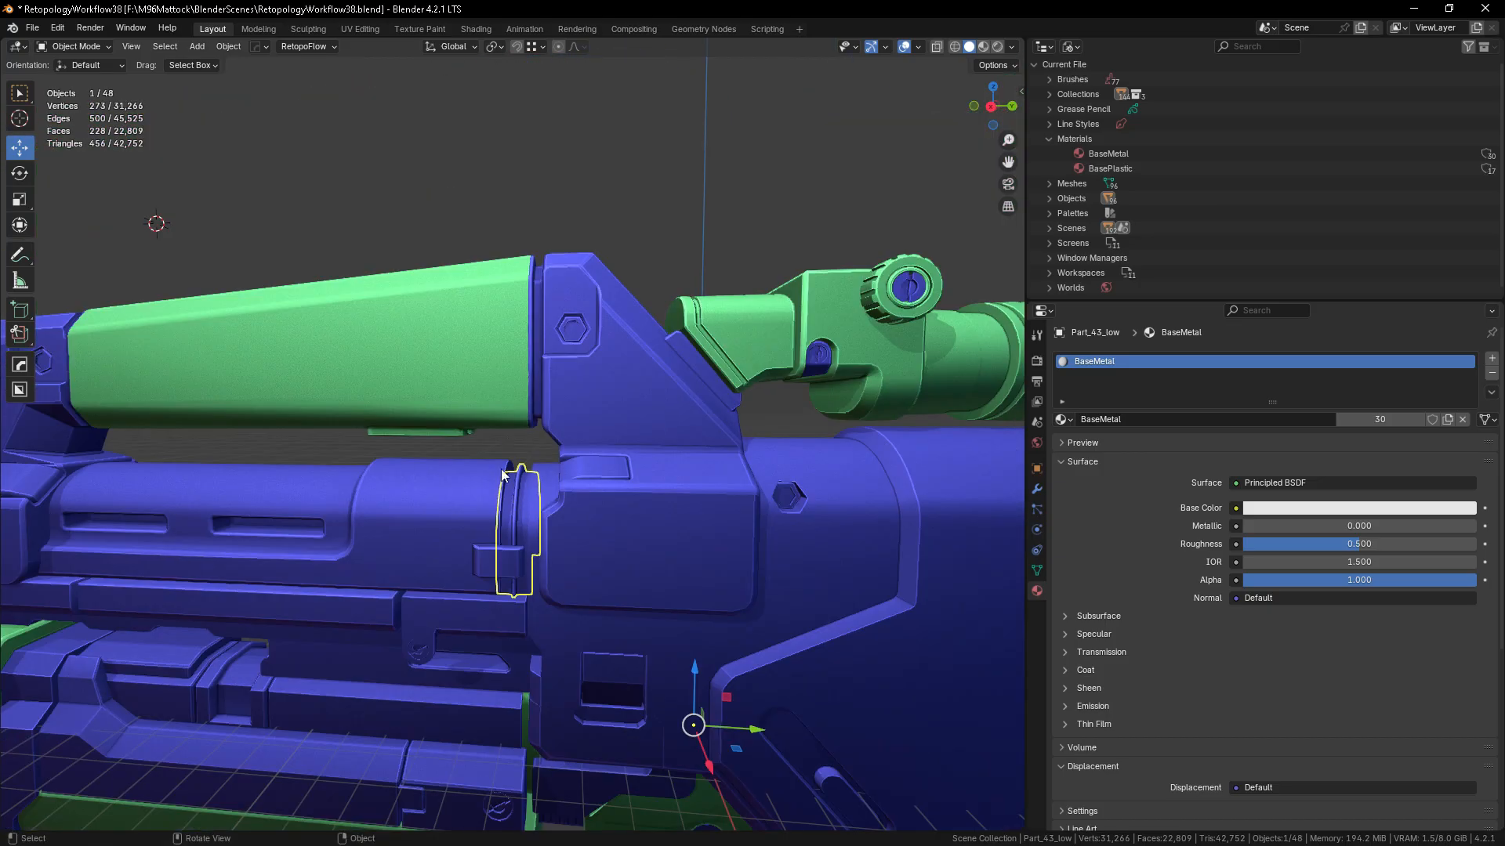
# - Make the carry handle's top cover active, link its BasePlastic material to the ring, and clear the selection
pyautogui.keyDown('shift'); pyautogui.click(454, 379); pyautogui.keyUp('shift')
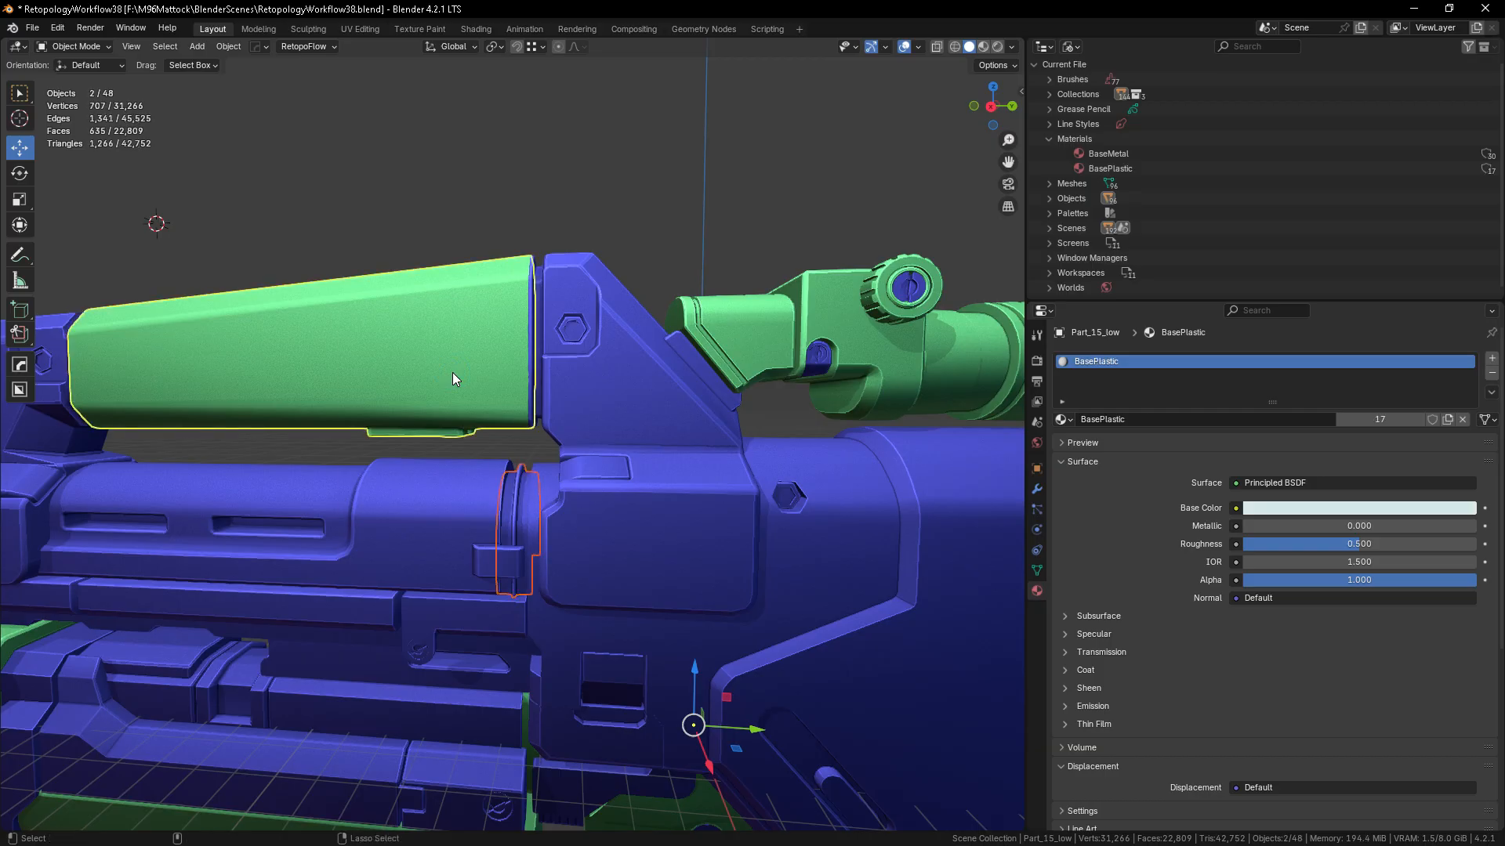
pyautogui.hotkey('ctrl', 'l')
pyautogui.click(452, 374)
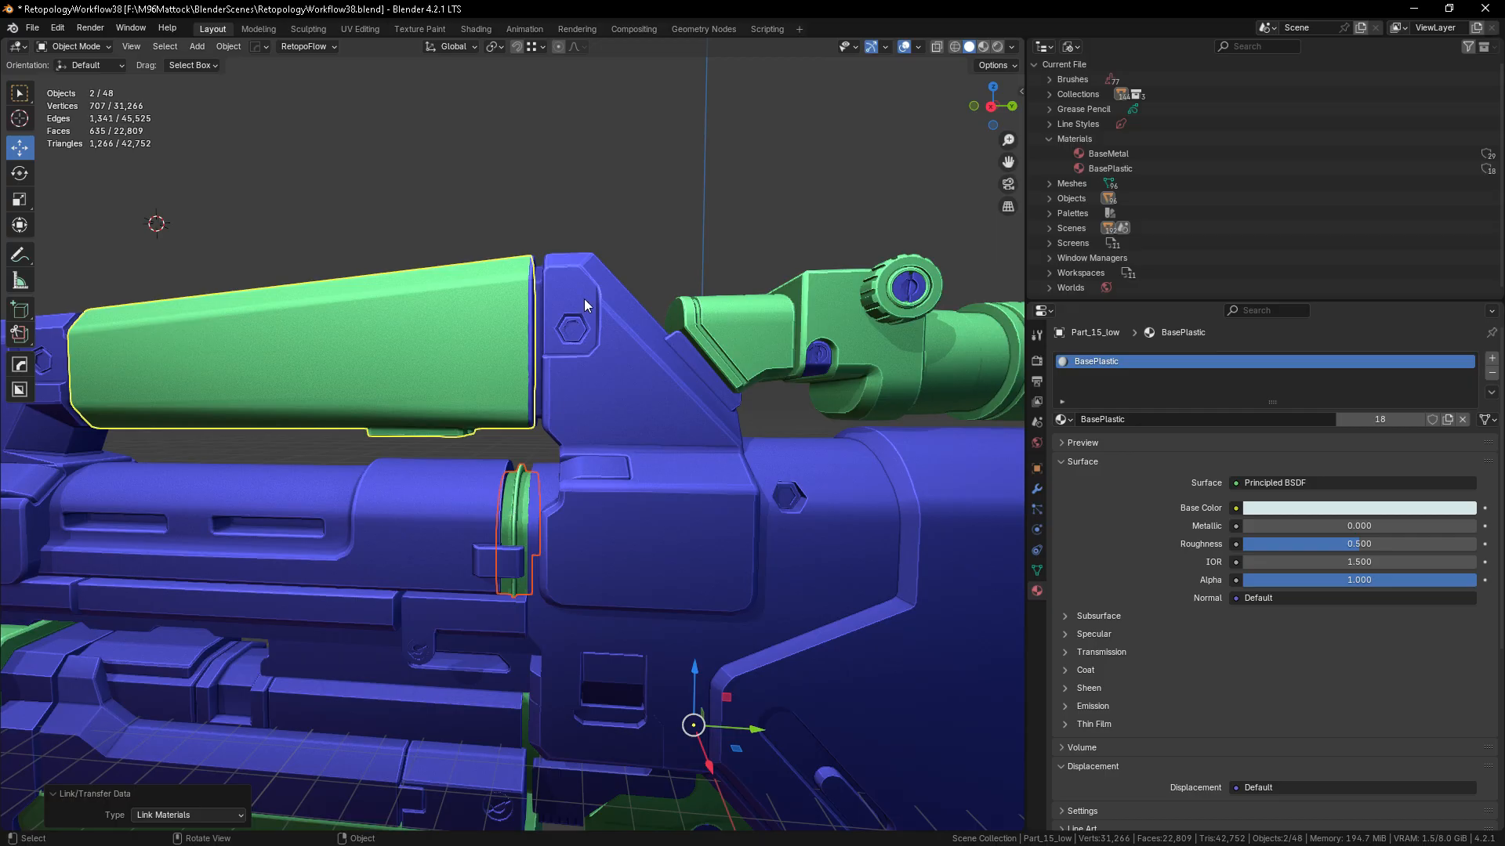
pyautogui.click(615, 210)
pyautogui.moveTo(584, 662); pyautogui.dragTo(646, 615, button='middle')
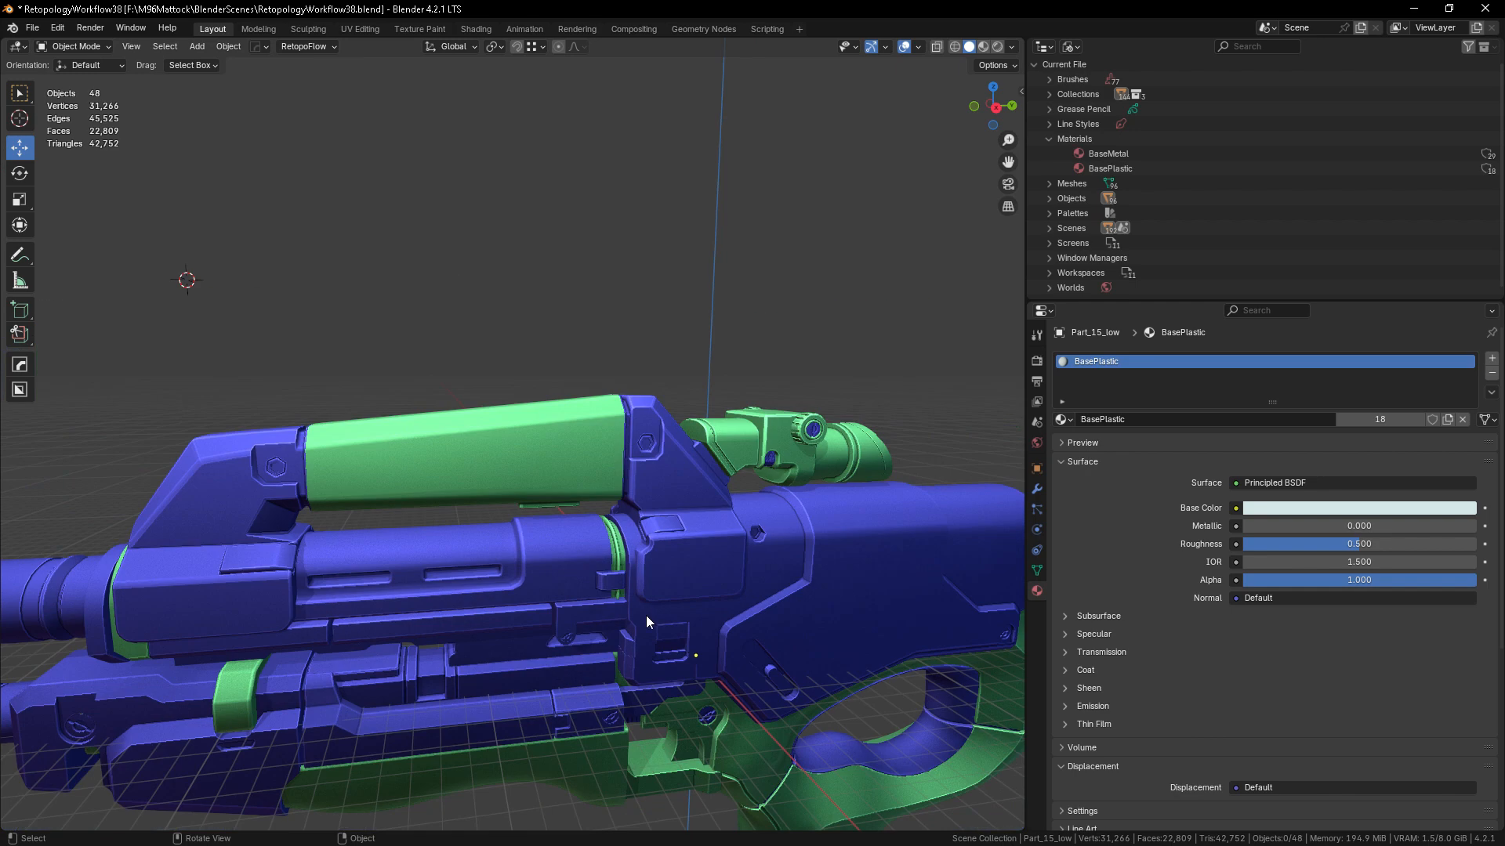
# - Create a new material named BaseGlass on the scope's rear lens
pyautogui.scroll(2, 644, 619)
pyautogui.scroll(-6, 511, 448)
pyautogui.moveTo(695, 454); pyautogui.dragTo(515, 450, button='middle')
pyautogui.scroll(3, 538, 450)
pyautogui.click(581, 513)
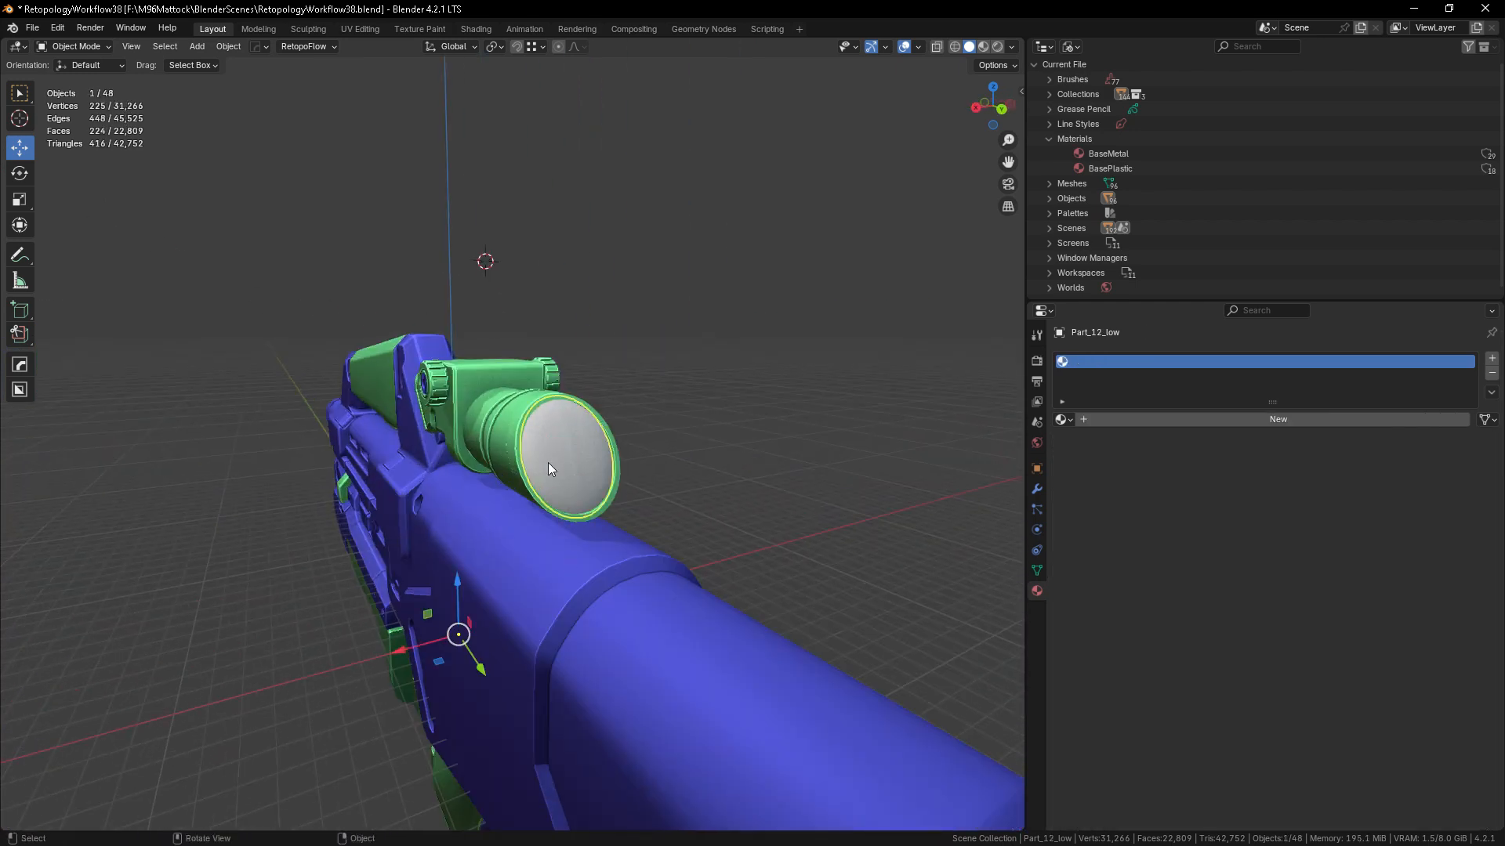
pyautogui.click(1105, 419)
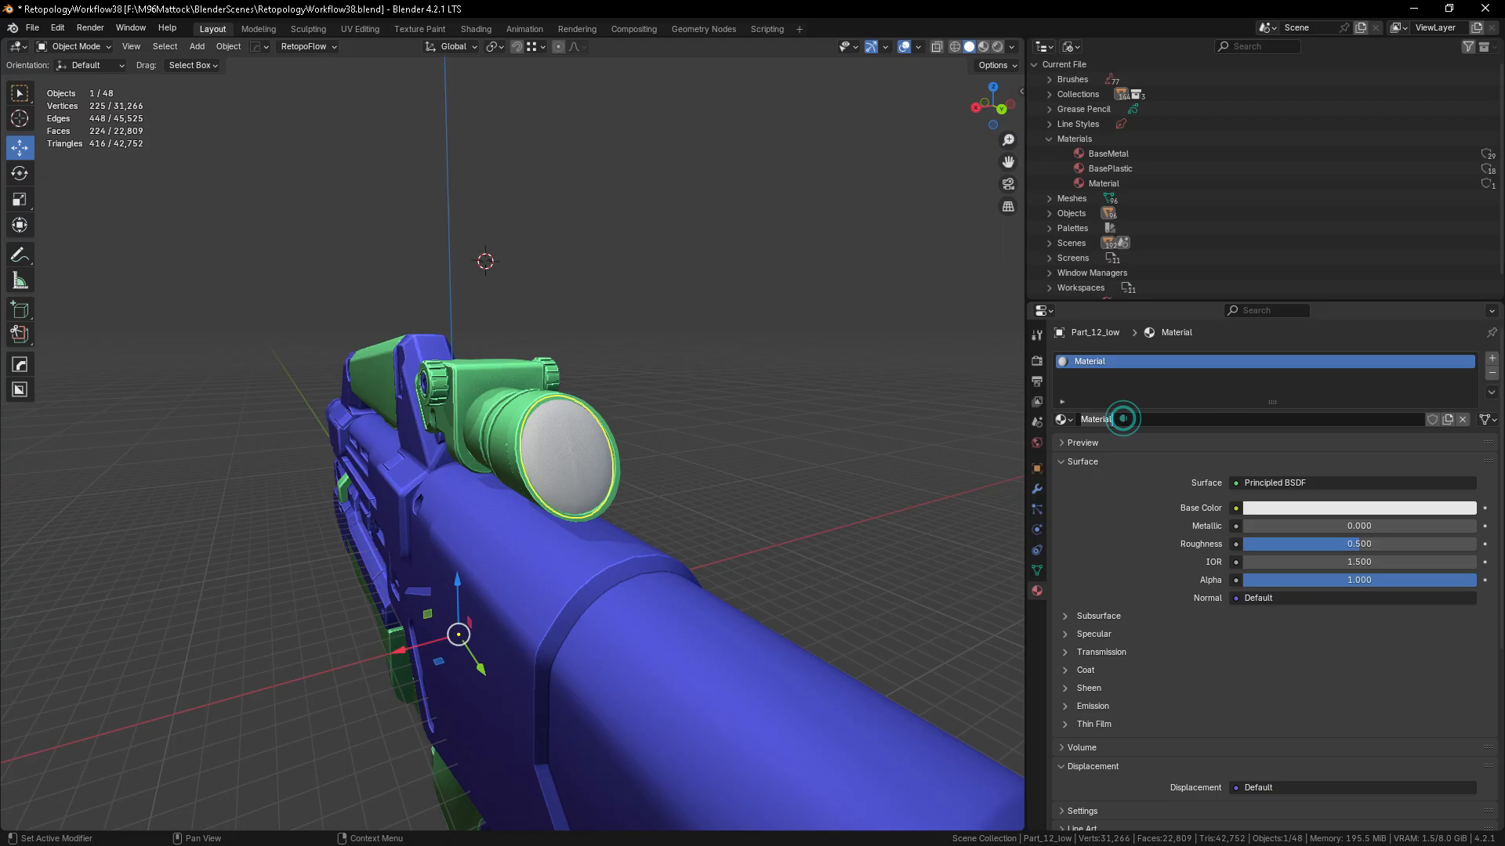
pyautogui.doubleClick(1123, 418)
pyautogui.write('Base')
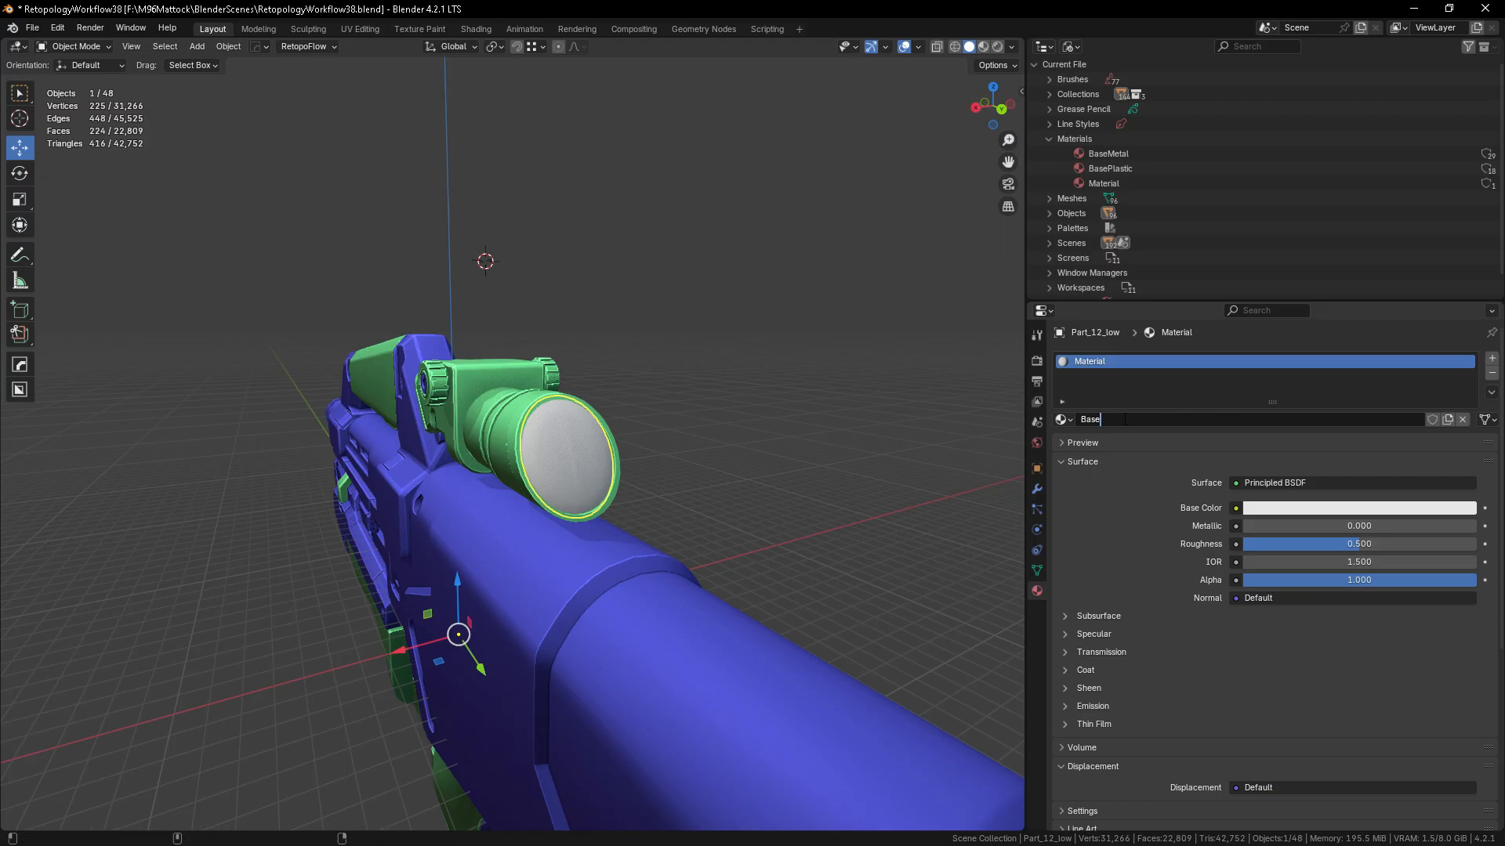
pyautogui.write('Glass')
pyautogui.press('Return')
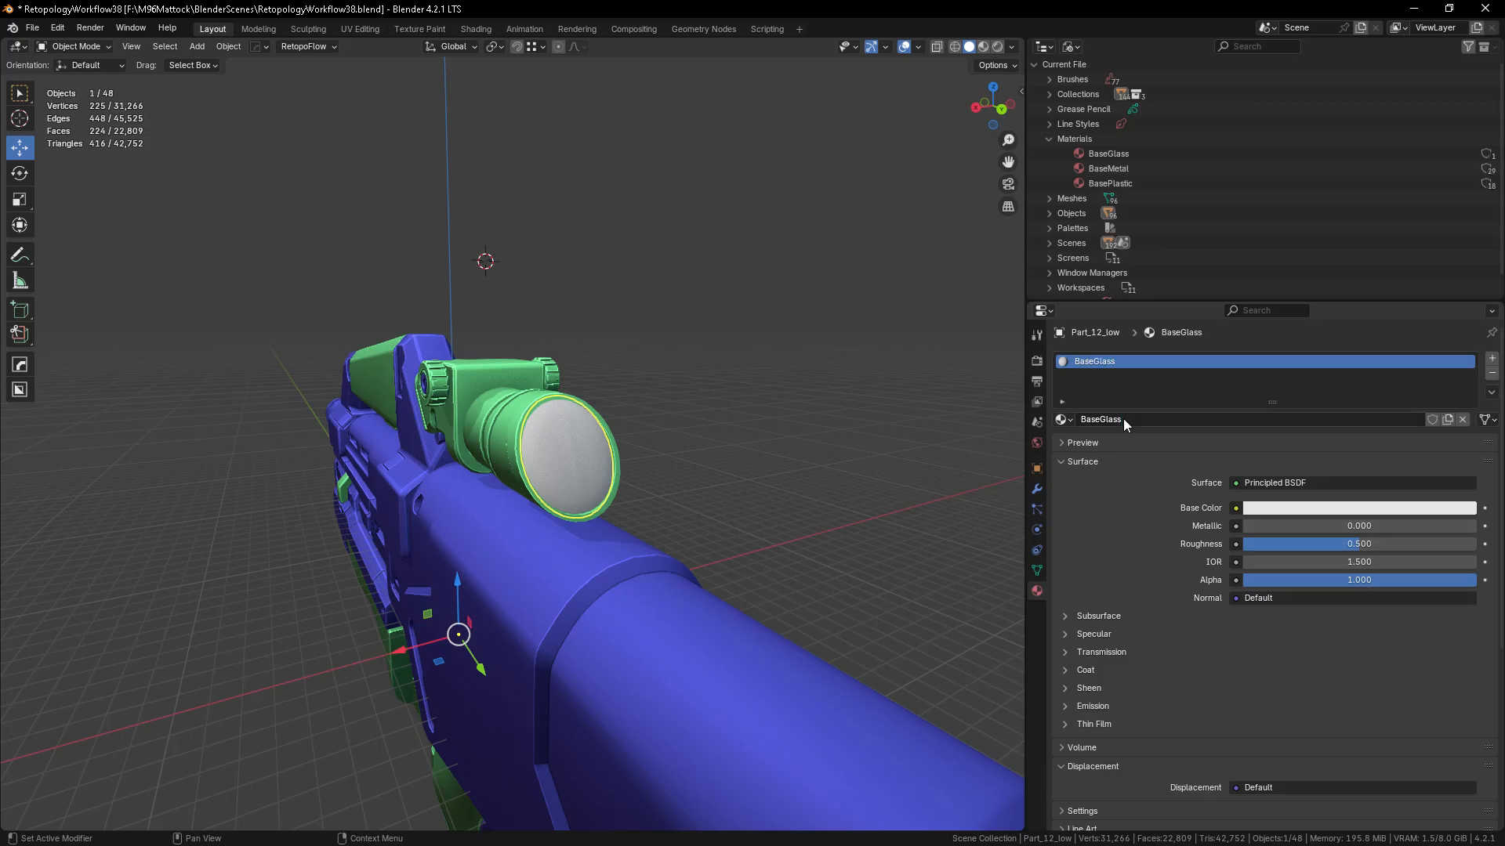
# - Set the BaseGlass material's viewport display color to a very pale green
pyautogui.scroll(-5, 1152, 704)
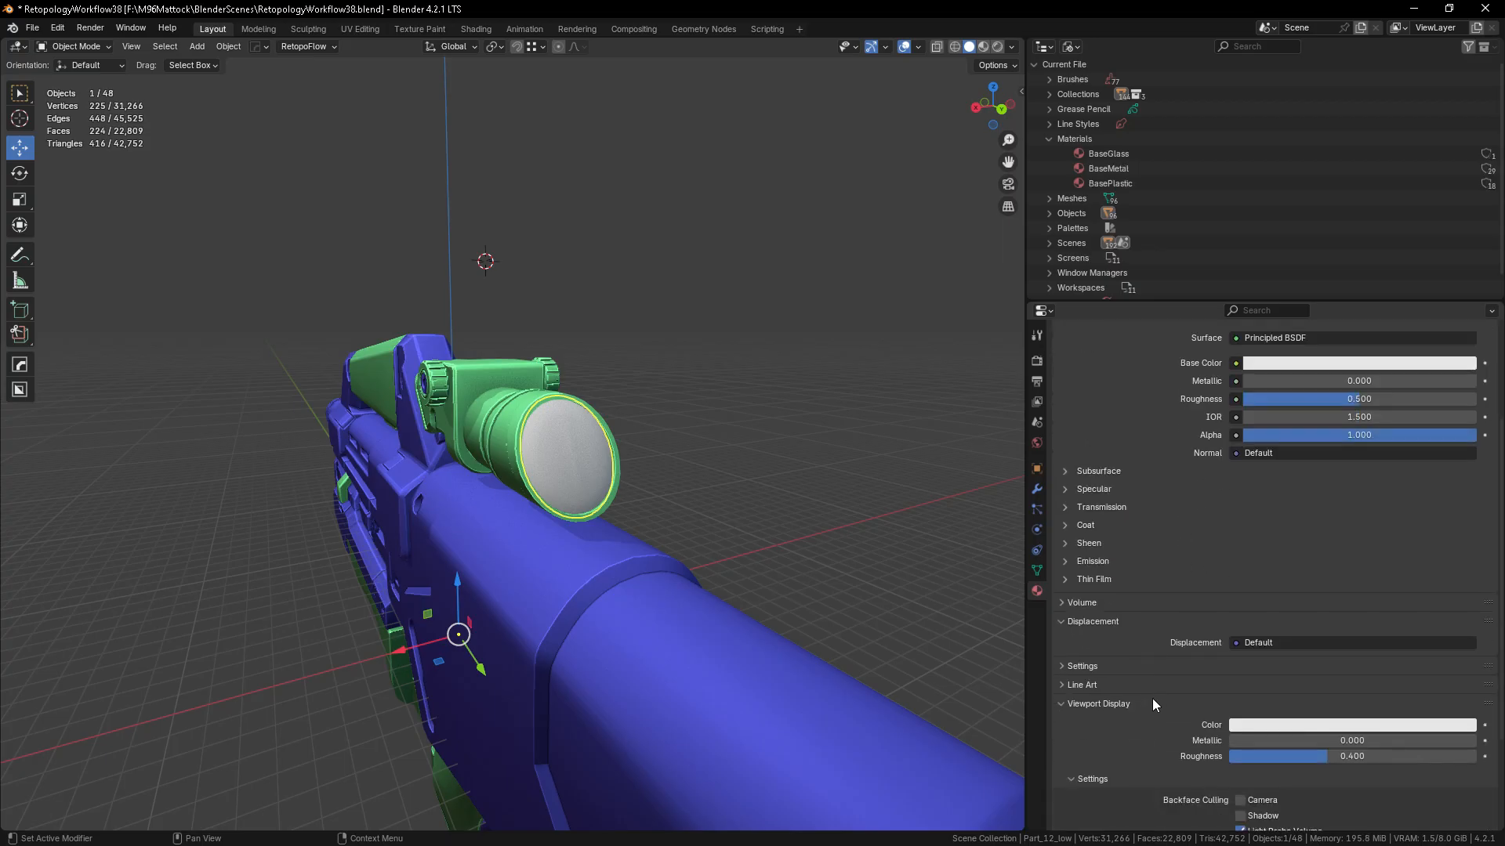
pyautogui.click(1239, 721)
pyautogui.moveTo(1388, 558)
pyautogui.mouseDown()
pyautogui.moveTo(1349, 546)
pyautogui.moveTo(1386, 561)
pyautogui.mouseUp()
pyautogui.moveTo(715, 363); pyautogui.dragTo(530, 561, button='middle')
pyautogui.scroll(-4, 472, 421)
pyautogui.scroll(8, 538, 450)
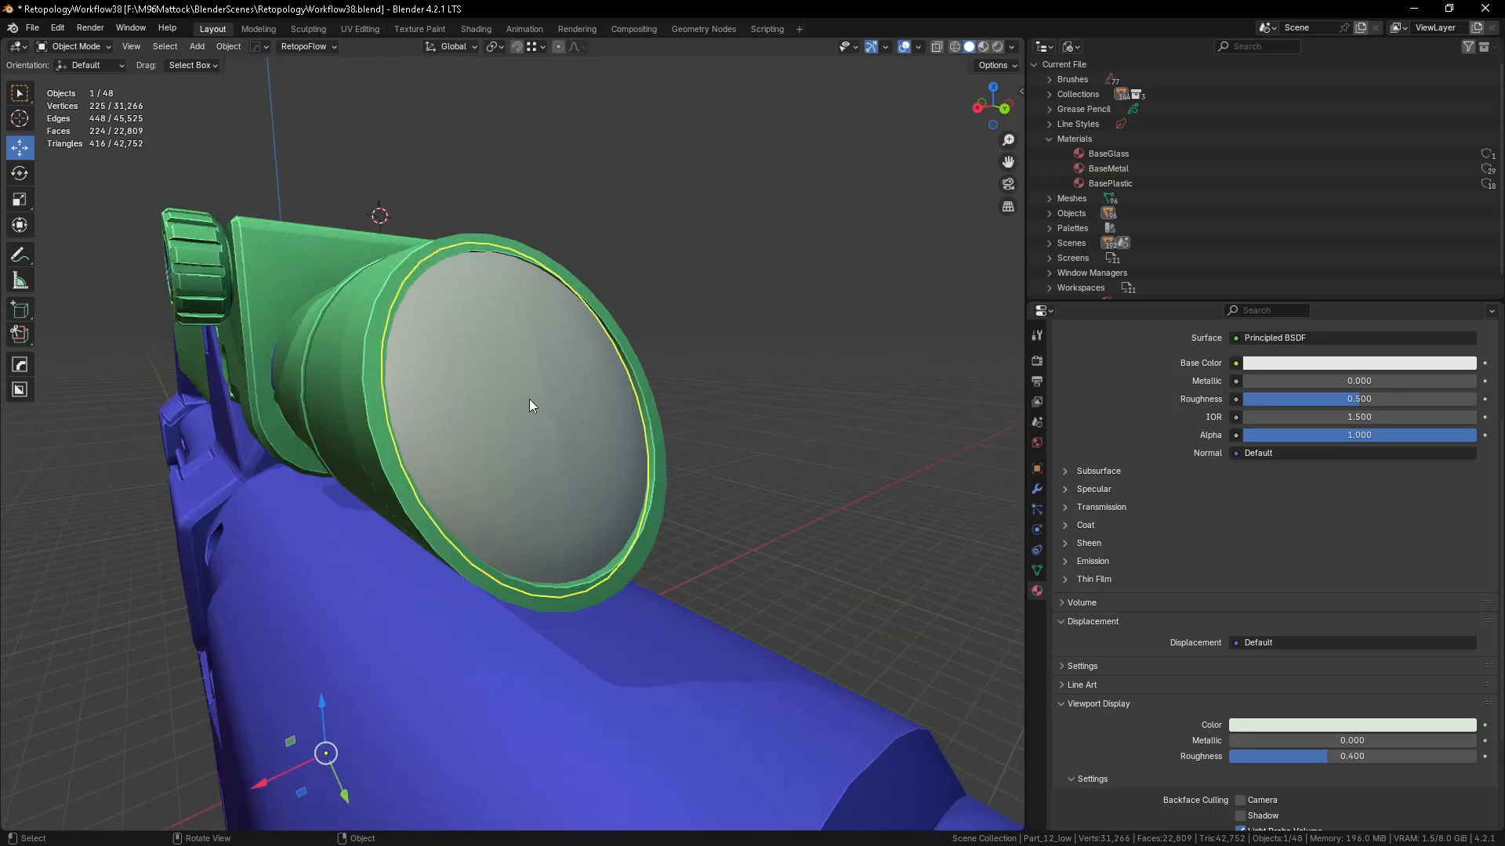
pyautogui.scroll(-5, 553, 417)
pyautogui.scroll(3, 515, 406)
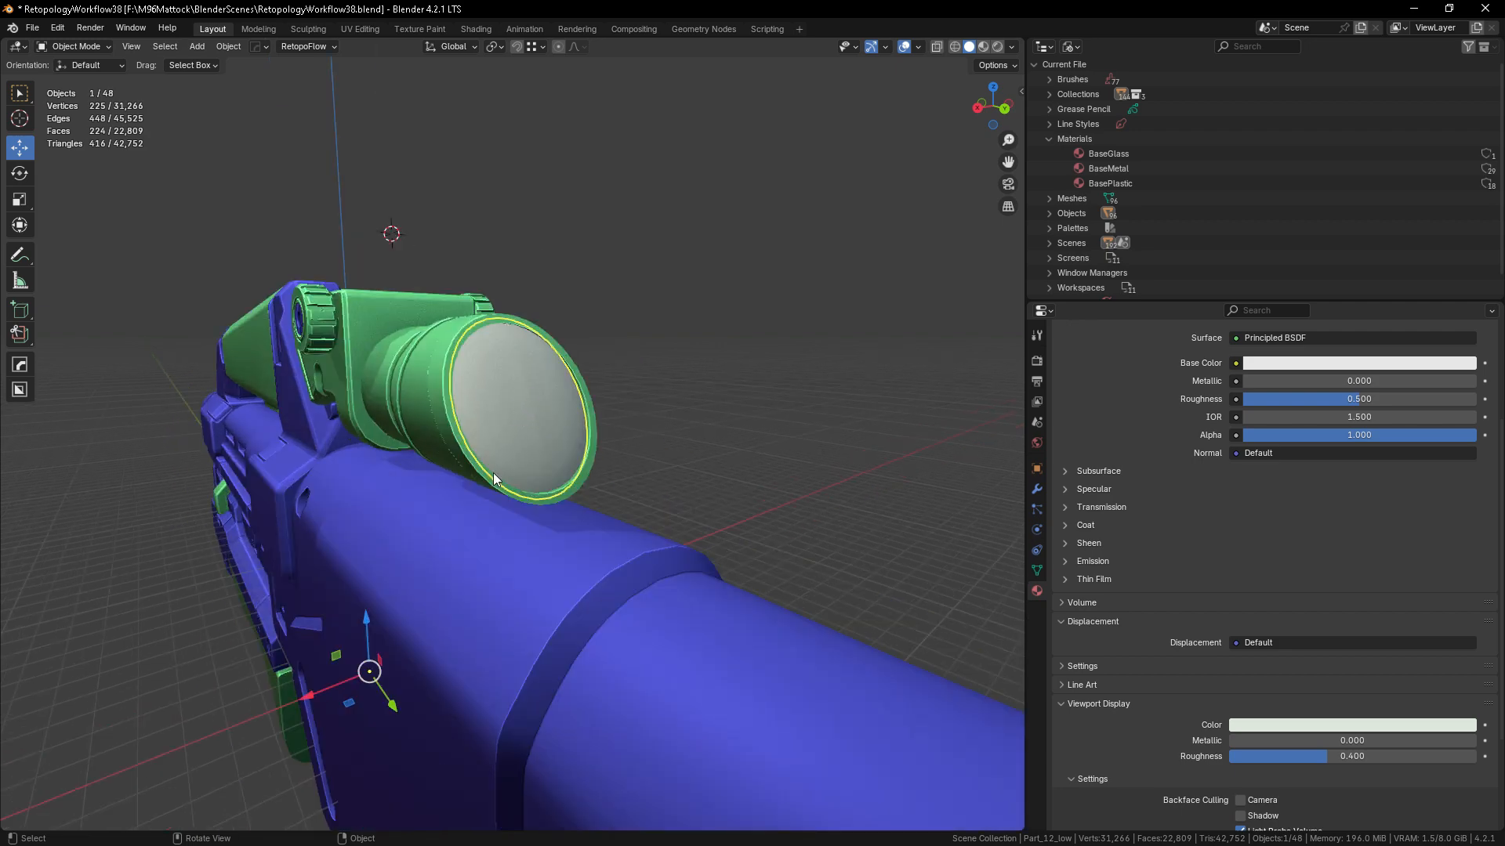
pyautogui.moveTo(492, 473); pyautogui.dragTo(514, 475, button='middle')
pyautogui.scroll(-4, 519, 410)
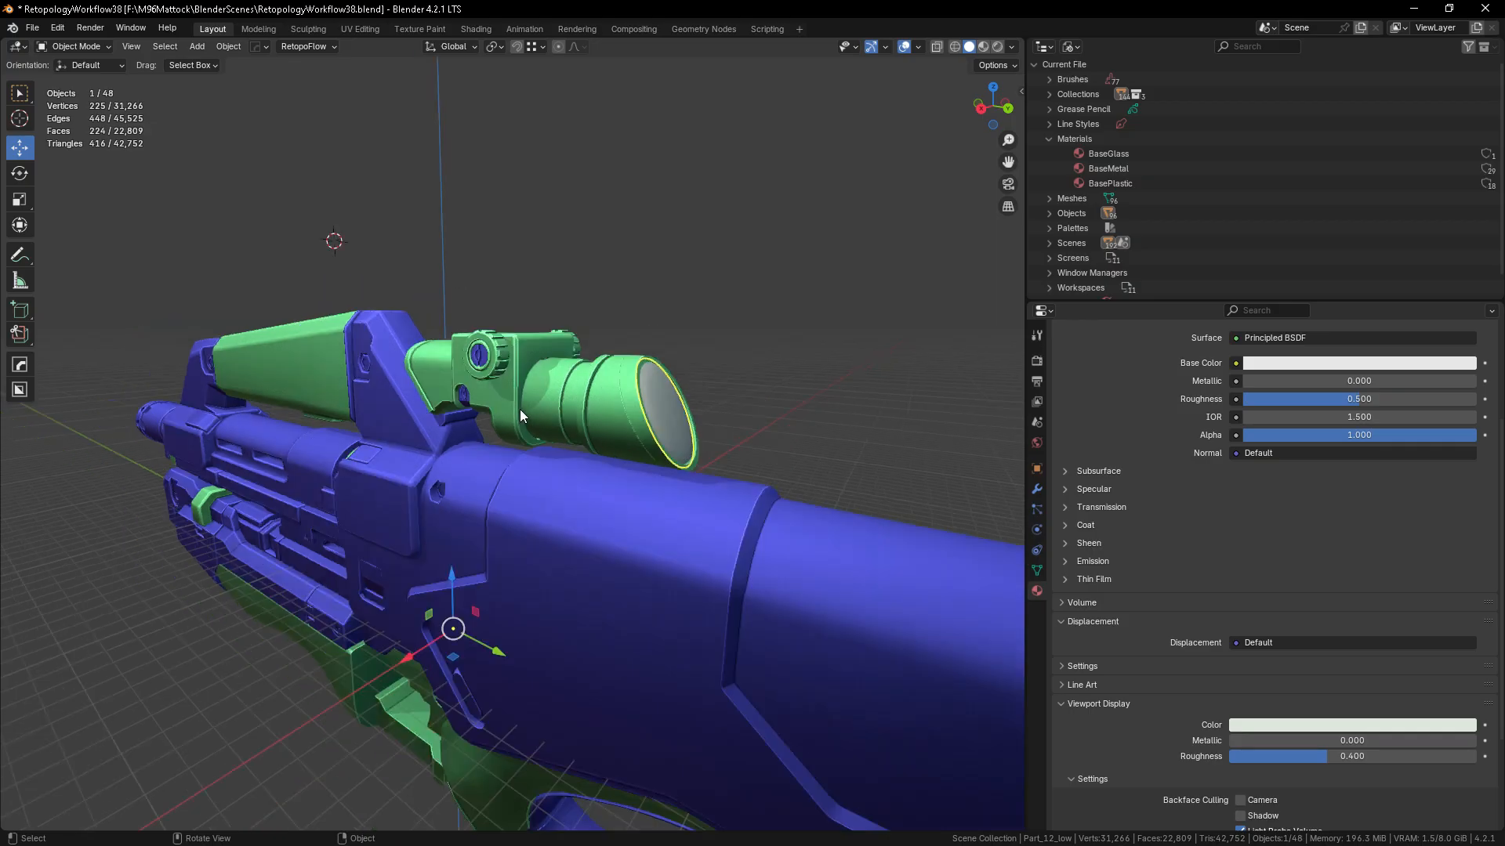
# - Set the rear lens's origin to its geometry
pyautogui.click(229, 47)
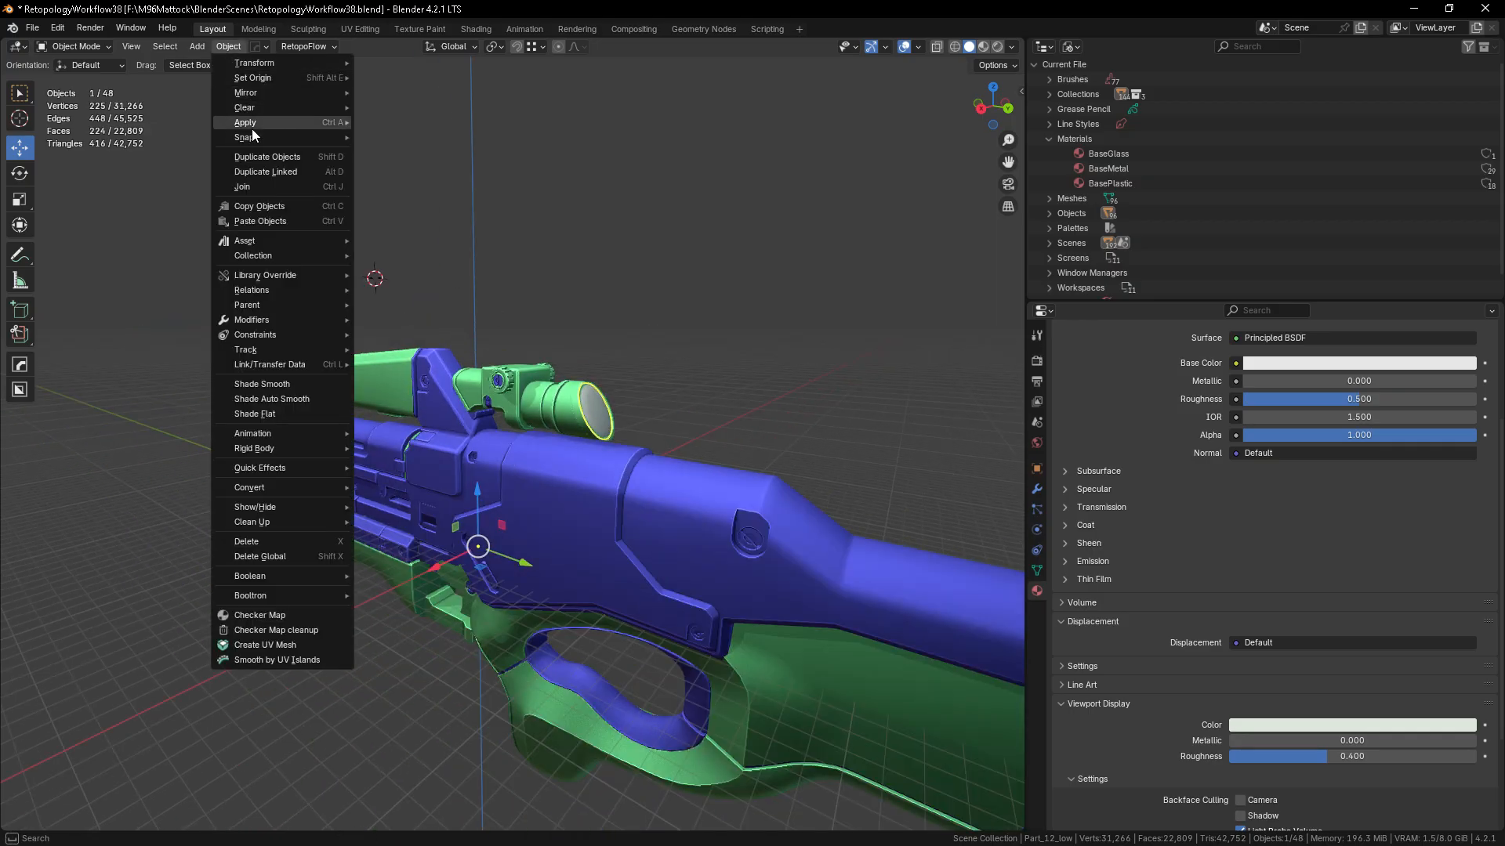
pyautogui.moveTo(252, 137)
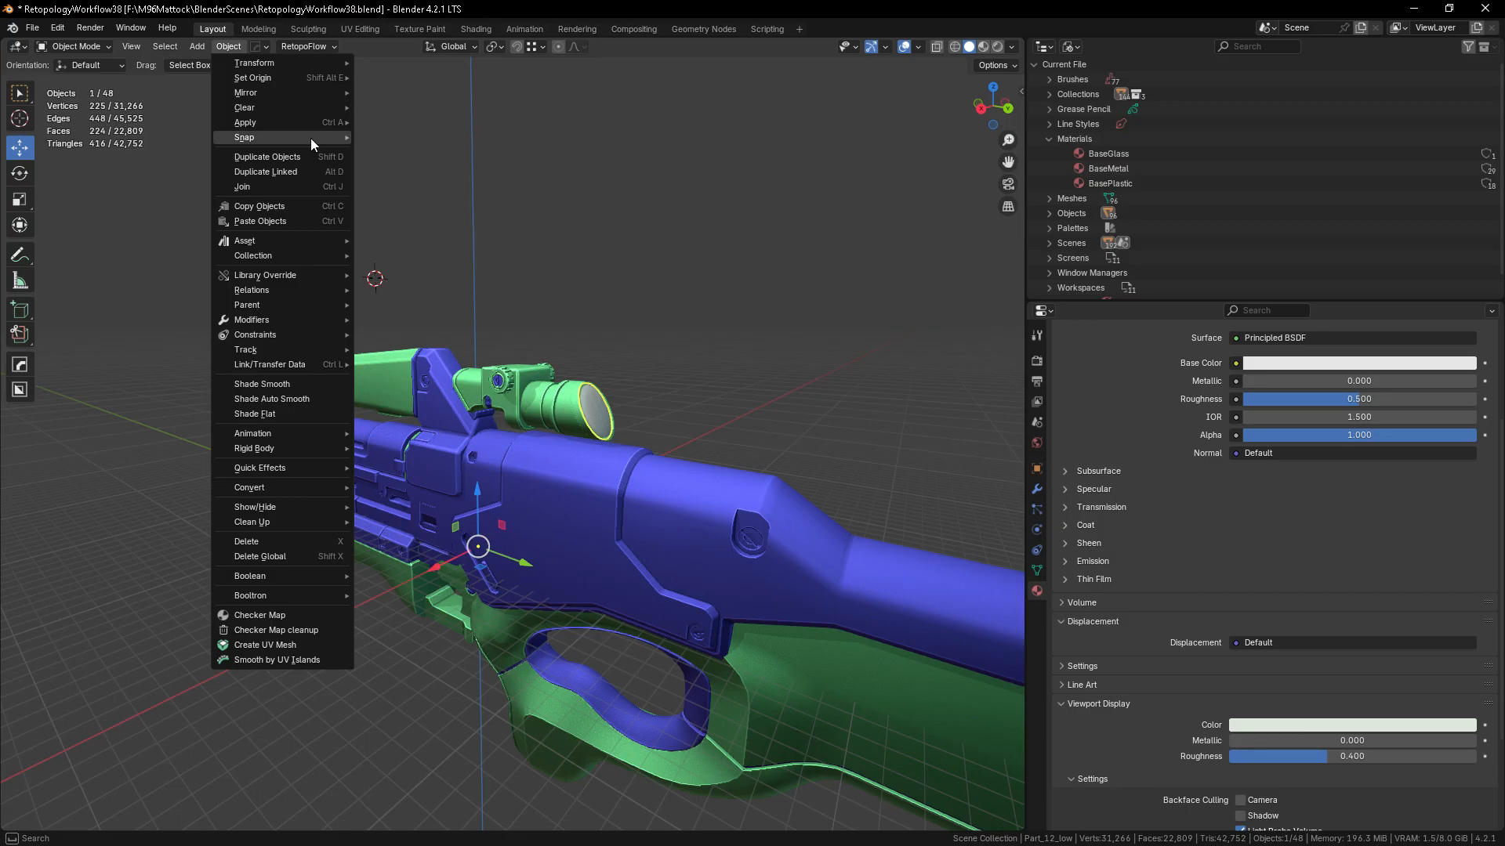
pyautogui.moveTo(268, 77)
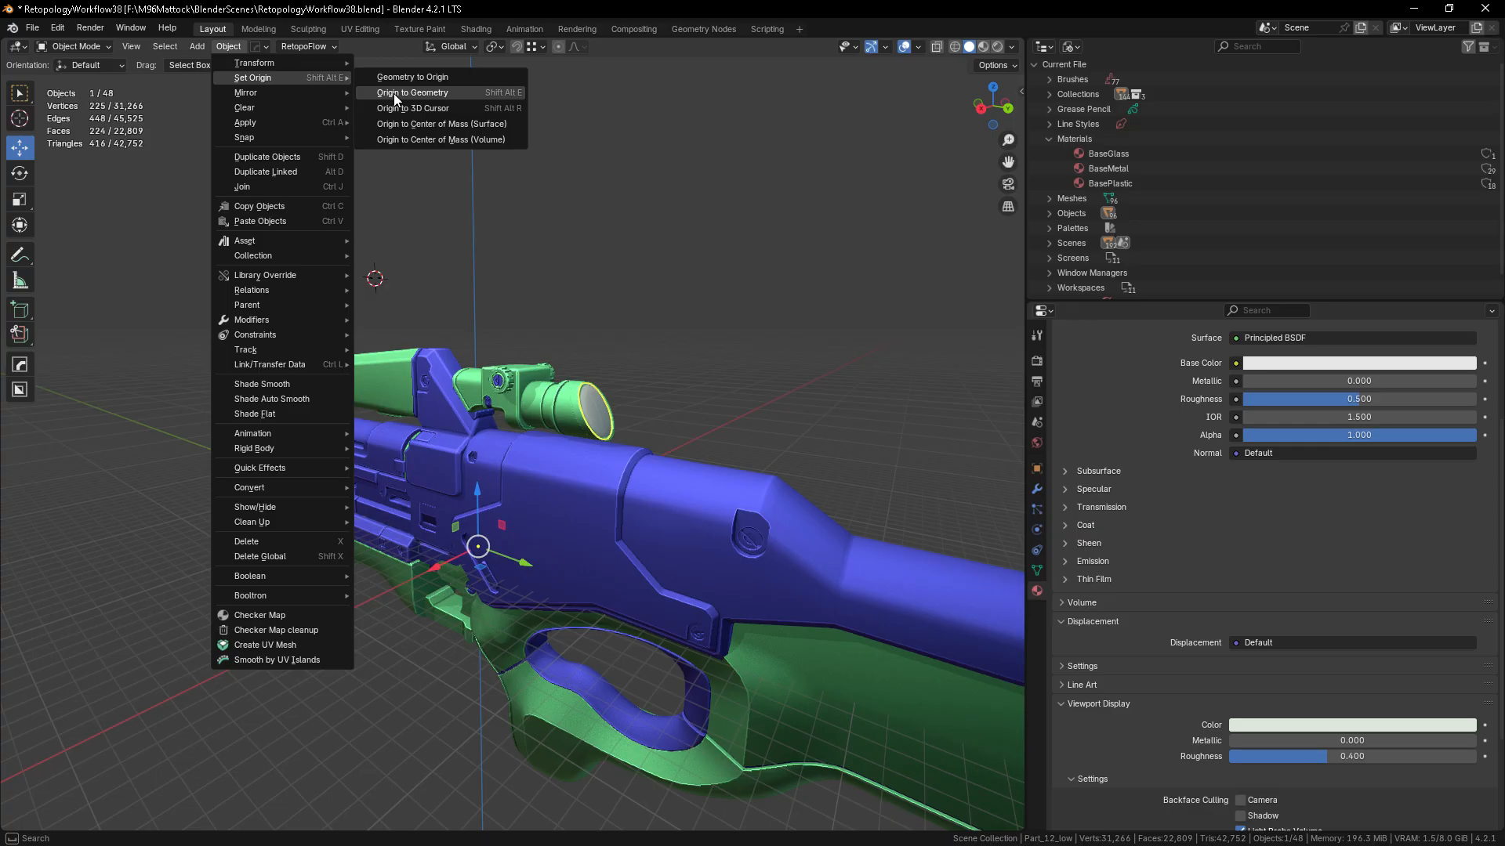
pyautogui.click(413, 93)
pyautogui.scroll(4, 609, 434)
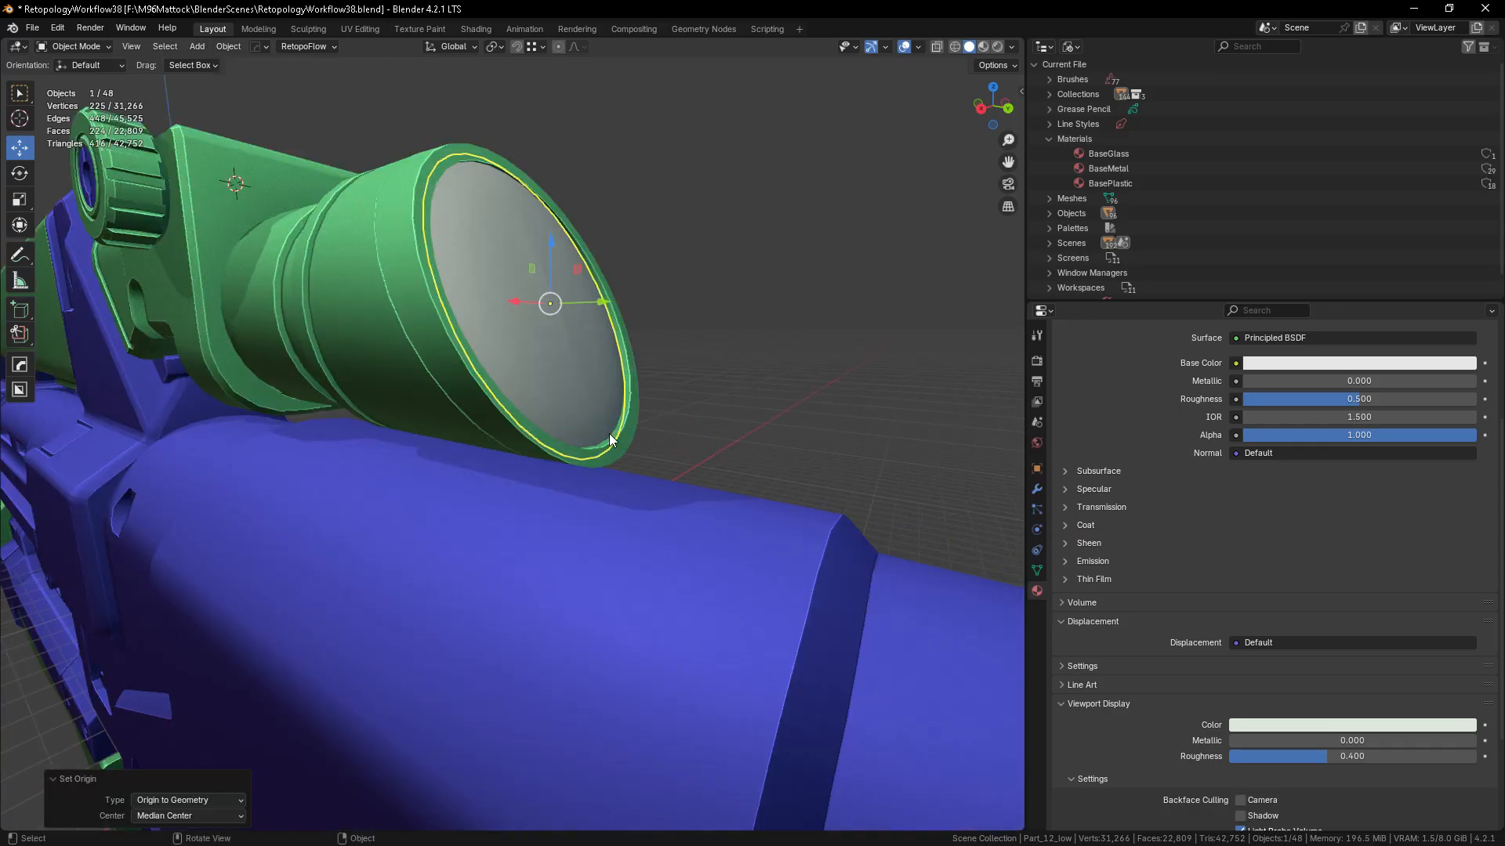
pyautogui.scroll(-1, 609, 434)
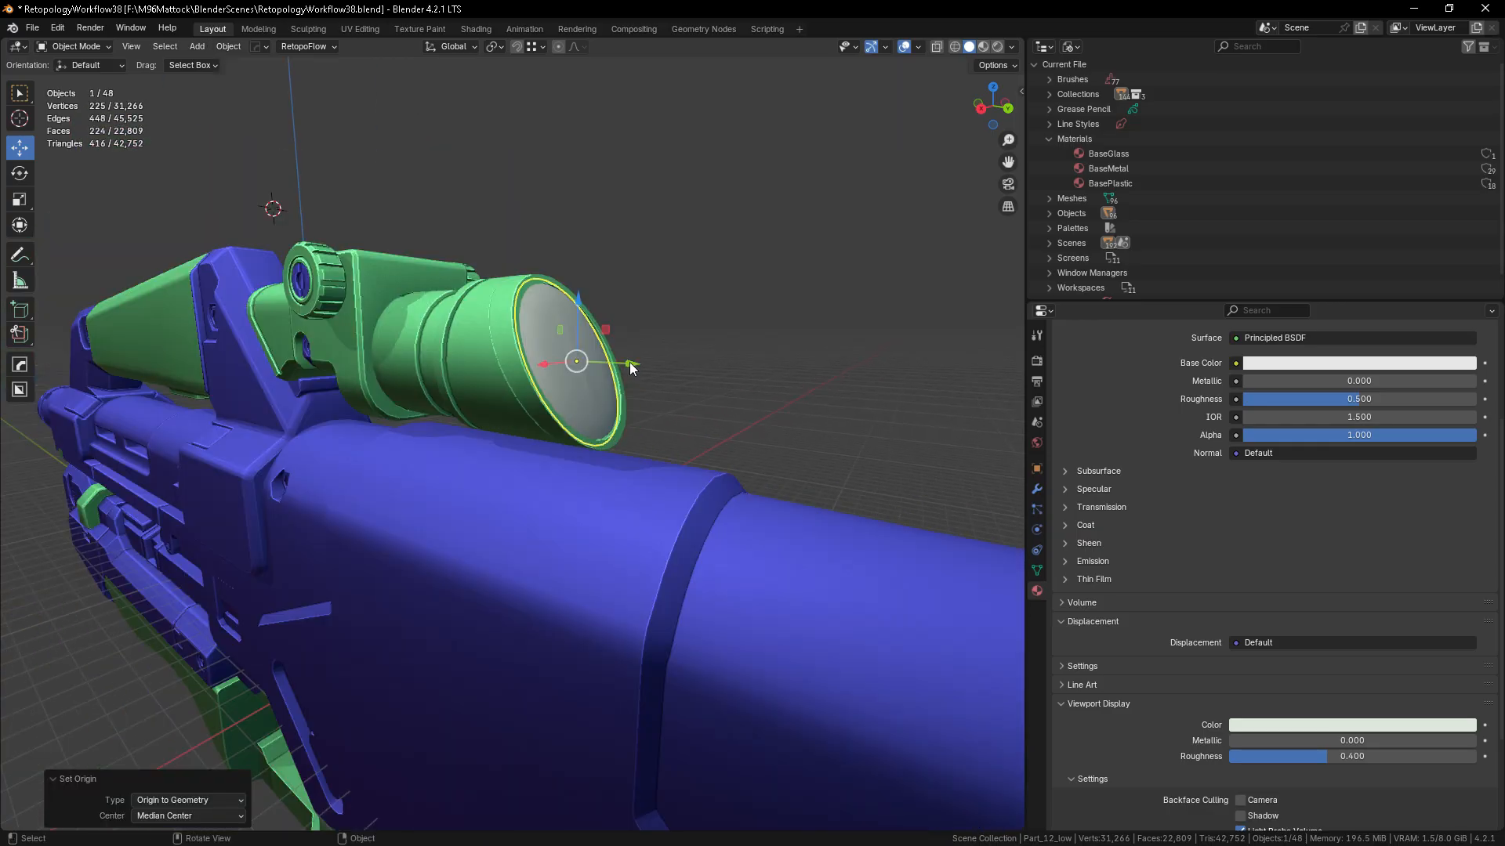
# - Turn on snapping for transforms
pyautogui.click(531, 48)
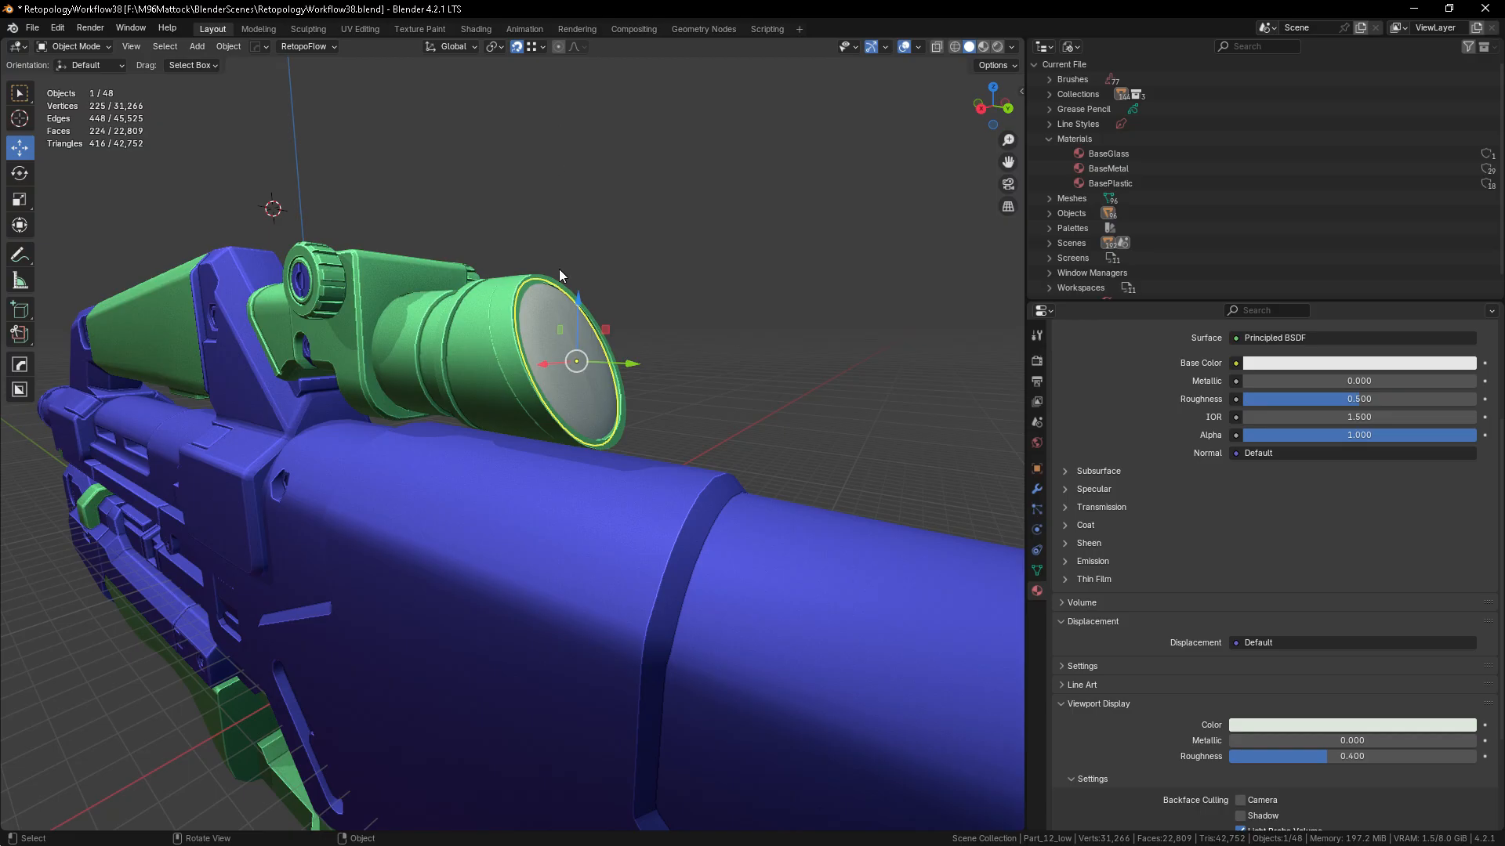
pyautogui.click(517, 47)
pyautogui.moveTo(476, 507); pyautogui.dragTo(520, 451, button='middle')
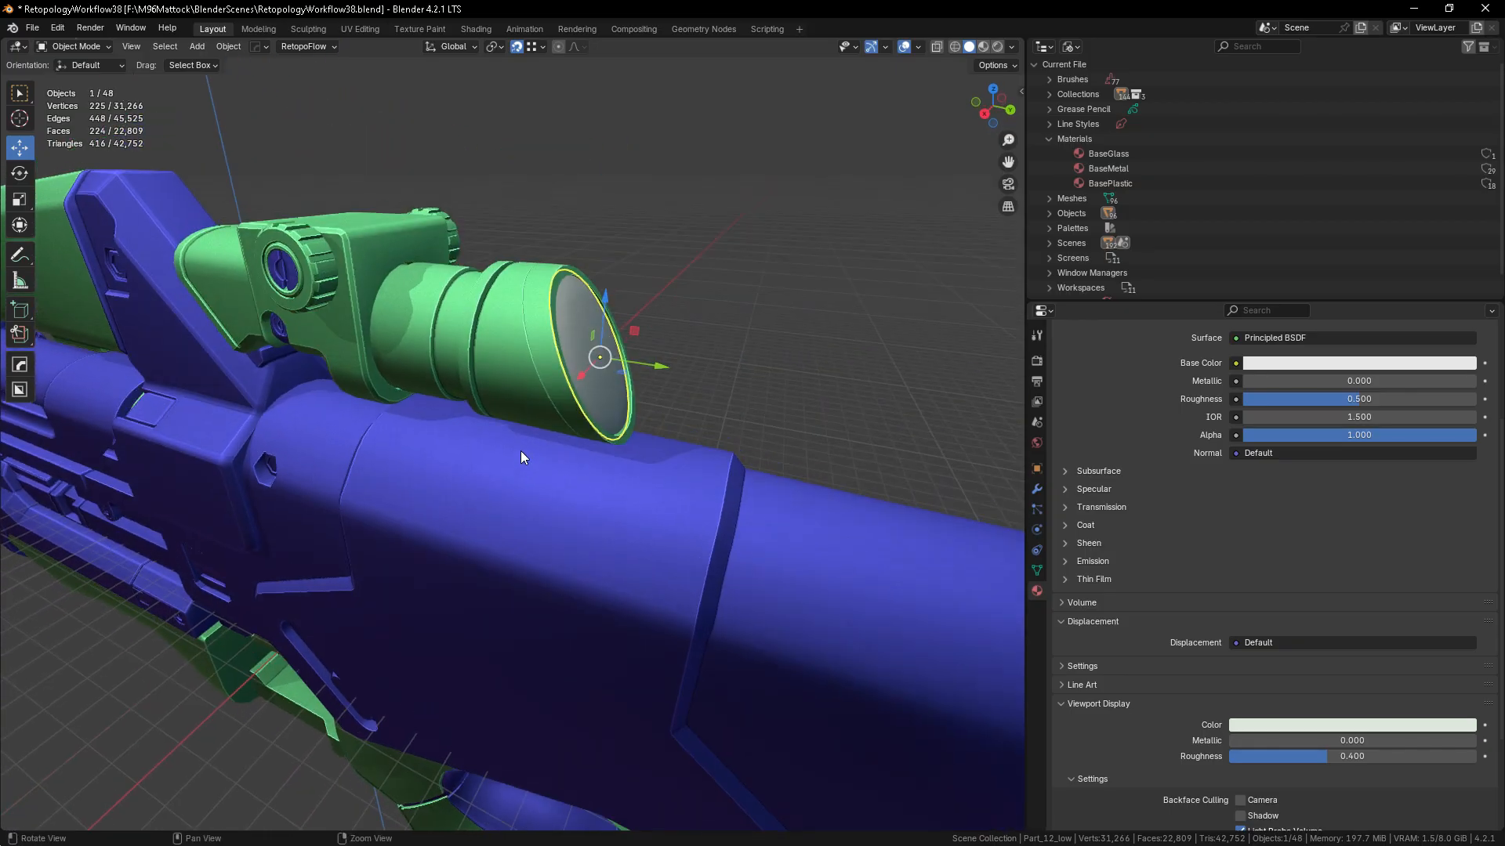
# - Try to move the lens out of the scope along the Y axis with vertex snapping, and undo both attempts
pyautogui.click(663, 370)
pyautogui.moveTo(663, 370); pyautogui.dragTo(696, 373)
pyautogui.hotkey('ctrl', 'z')
pyautogui.moveTo(659, 371); pyautogui.dragTo(725, 382)
pyautogui.hotkey('ctrl', 'z')
# - Set the snap target to Increment and move the lens 0.026 m along Y, out of the scope
pyautogui.click(535, 47)
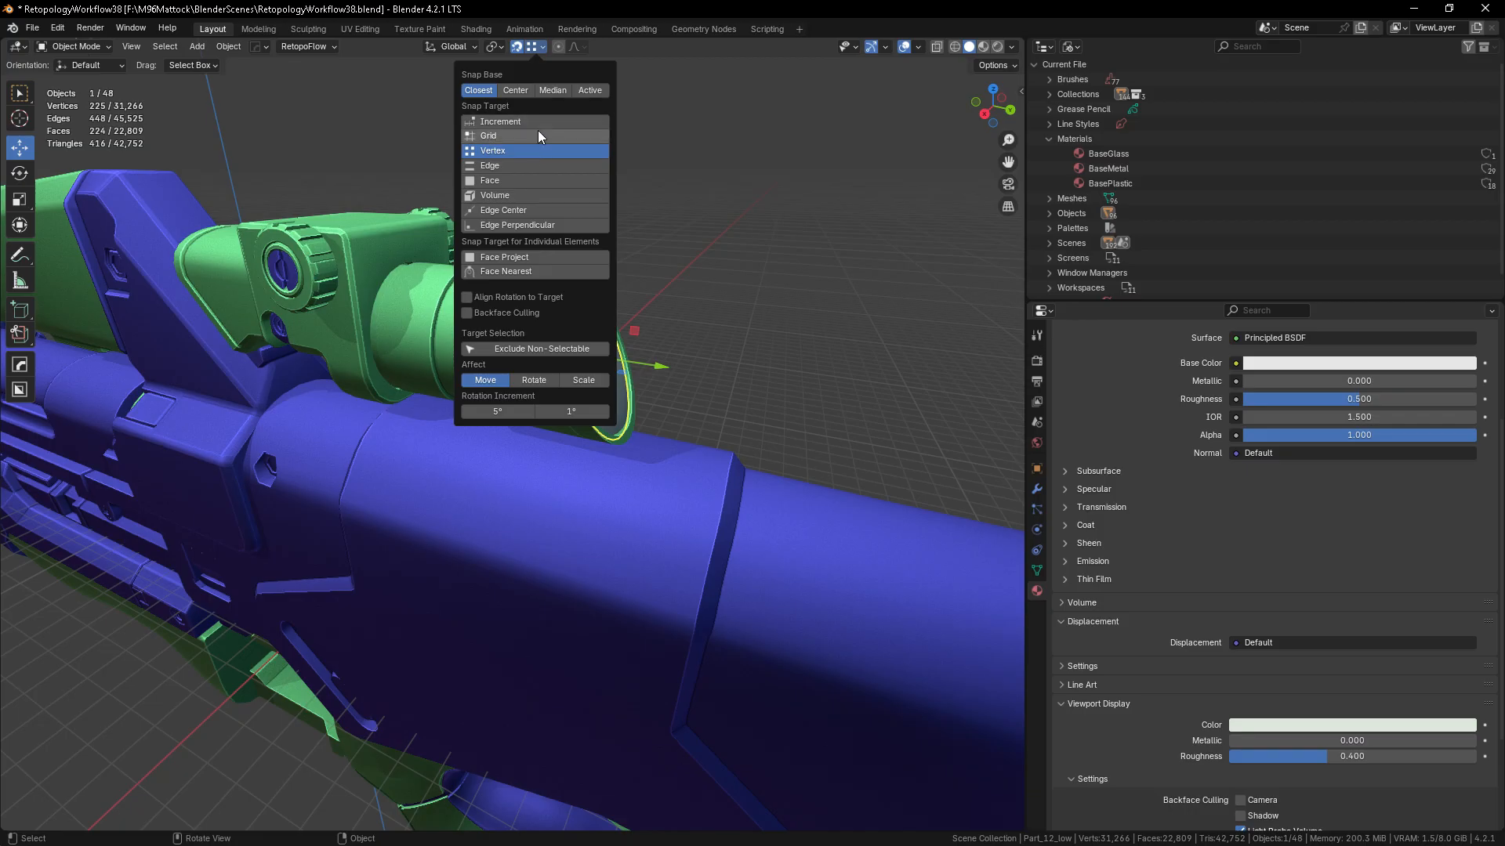
pyautogui.click(515, 121)
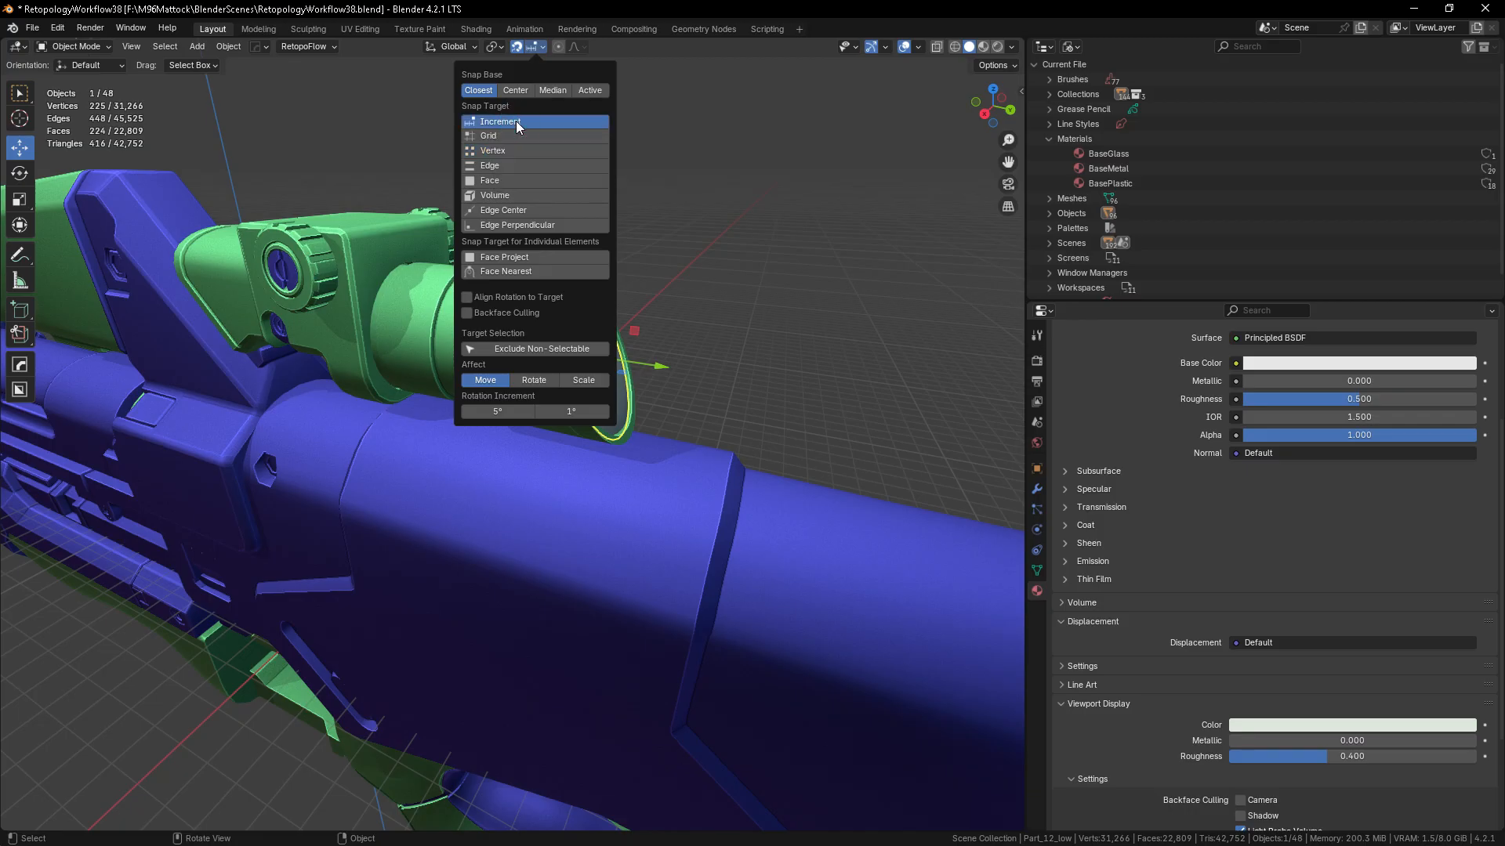
pyautogui.moveTo(665, 365); pyautogui.dragTo(788, 427)
pyautogui.moveTo(652, 396); pyautogui.dragTo(618, 410, button='middle')
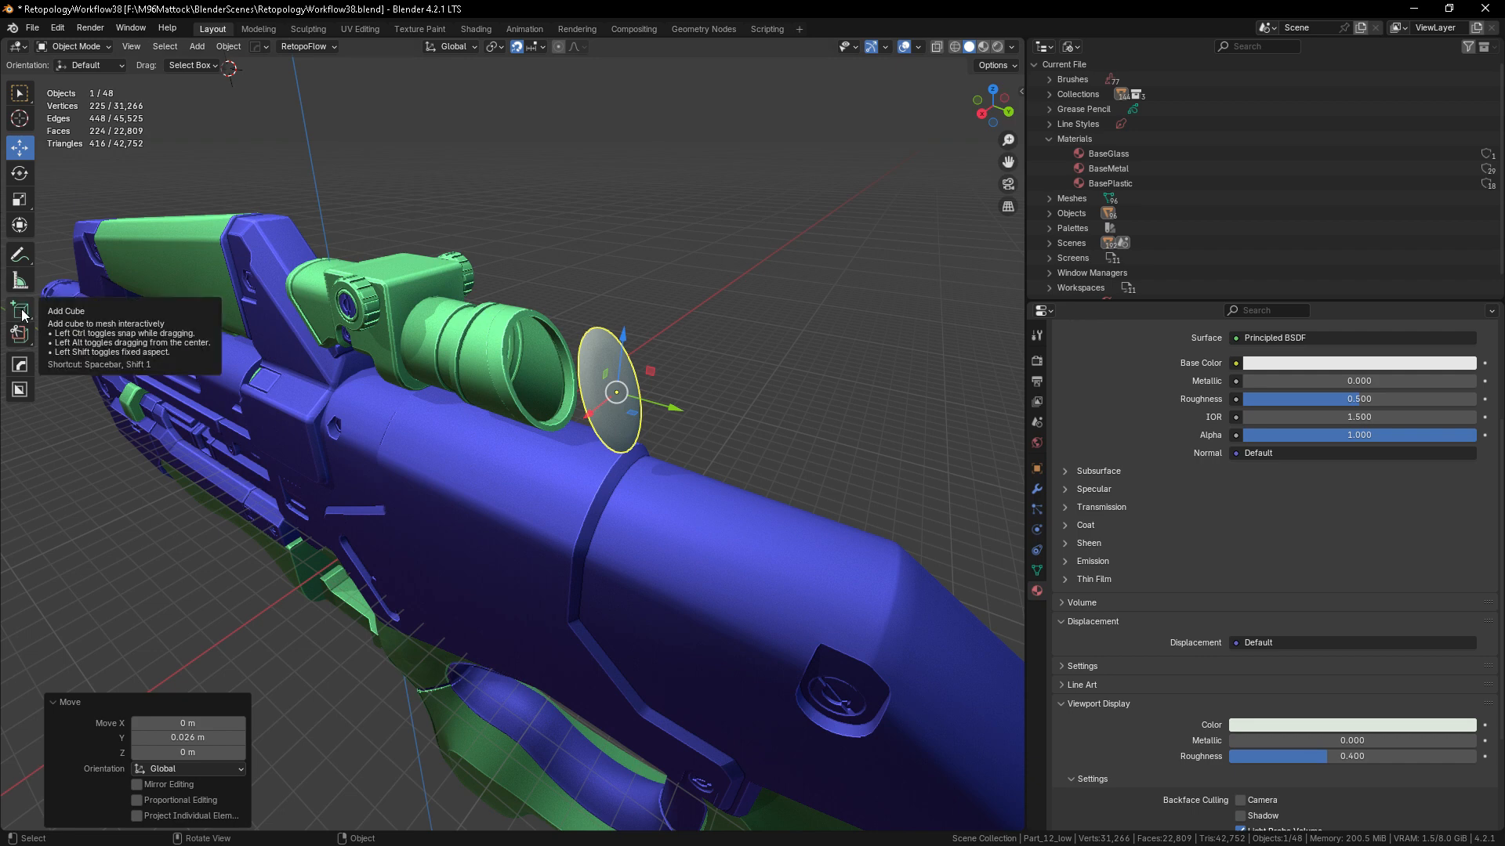
# - Add a mesh circle with 32 vertices and a radius of 0.013 m
pyautogui.press('KP_3')
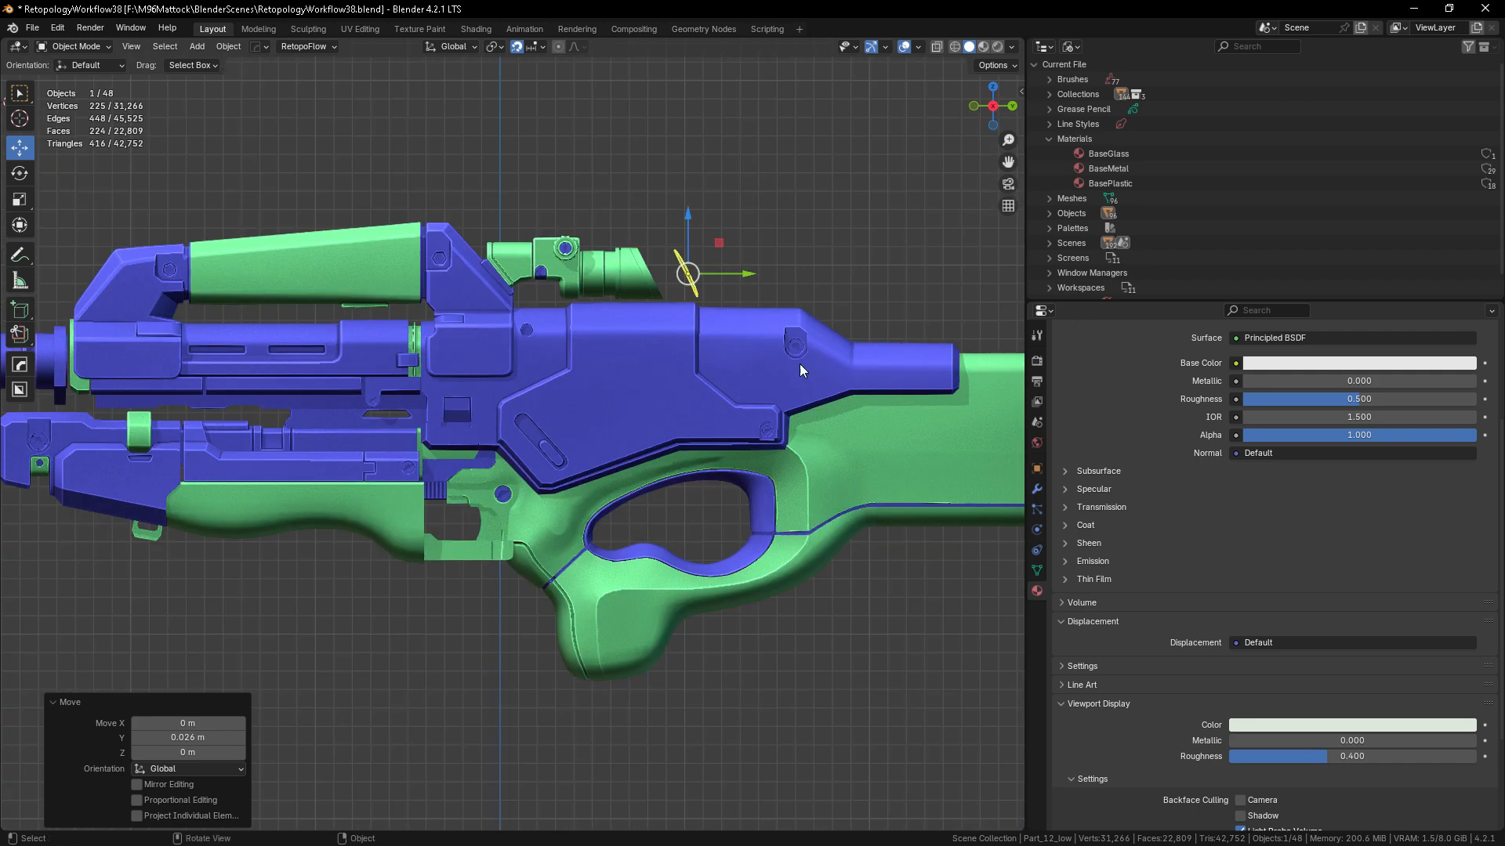
pyautogui.scroll(4, 799, 364)
pyautogui.click(23, 317)
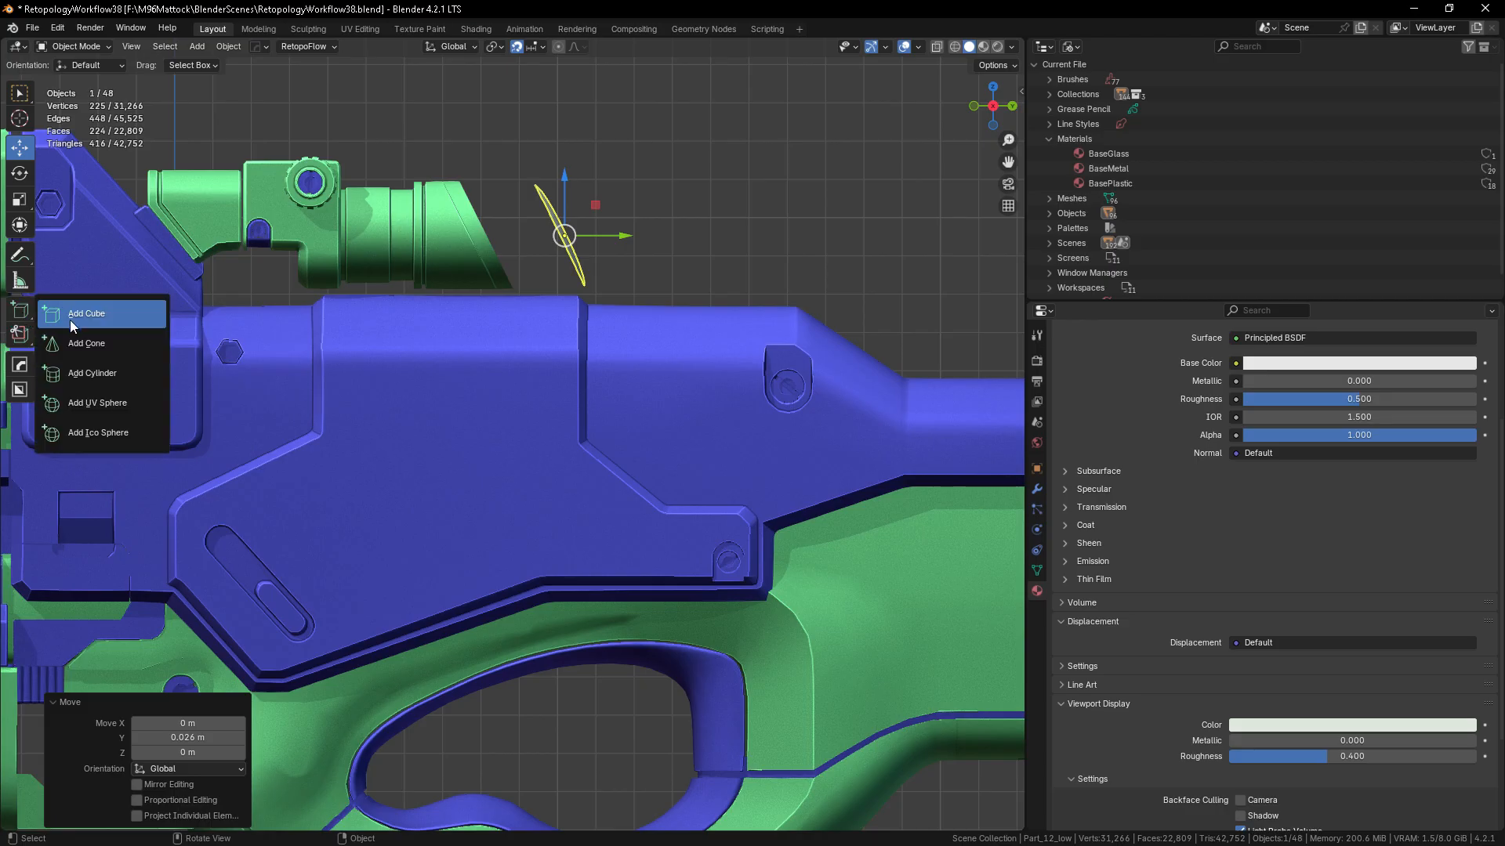
pyautogui.rightClick(720, 384)
pyautogui.hotkey('shift', 'a')
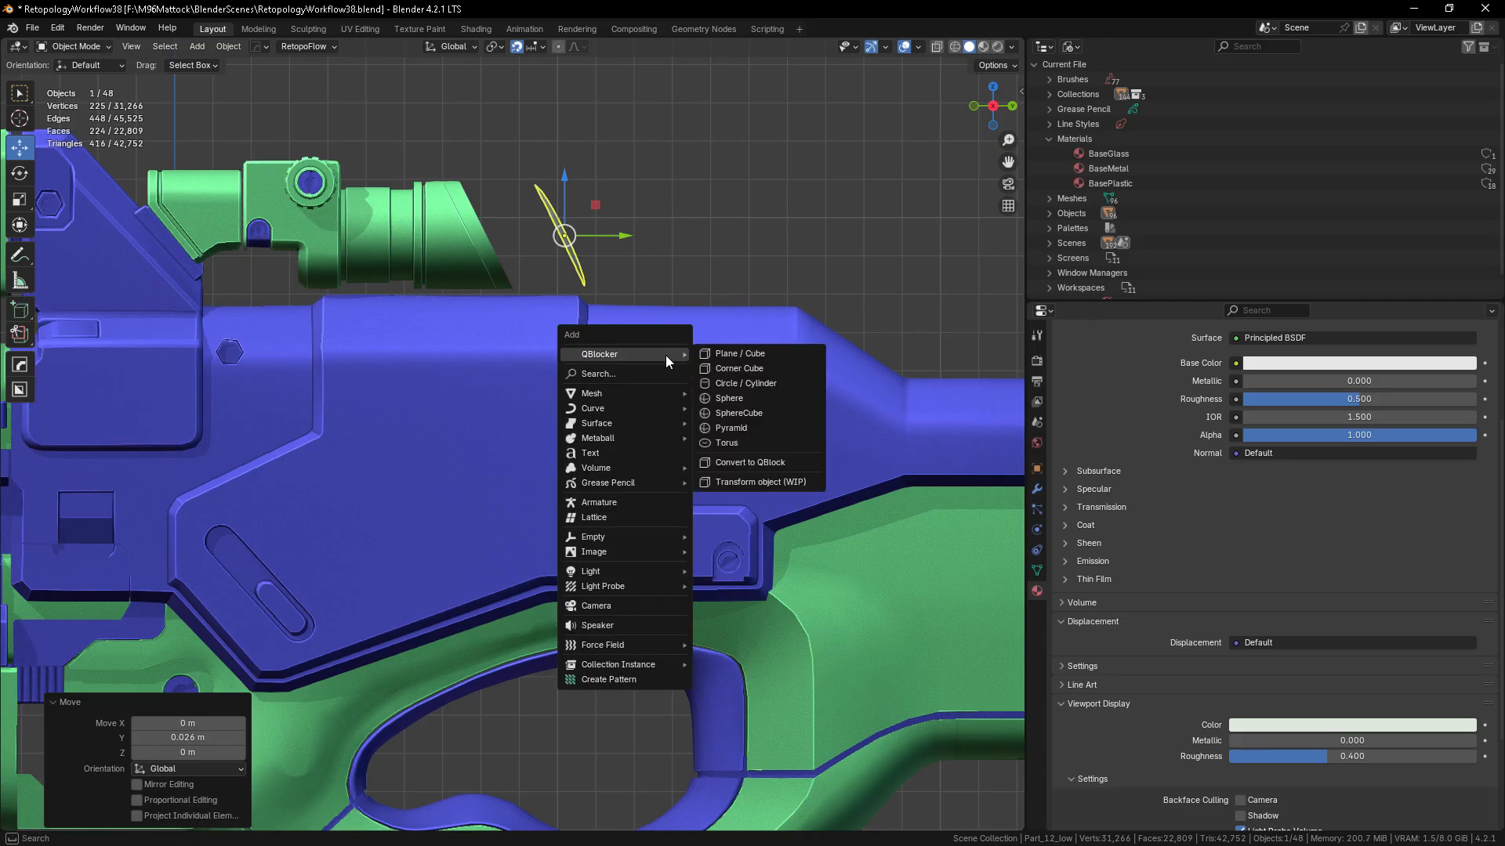
pyautogui.moveTo(623, 395)
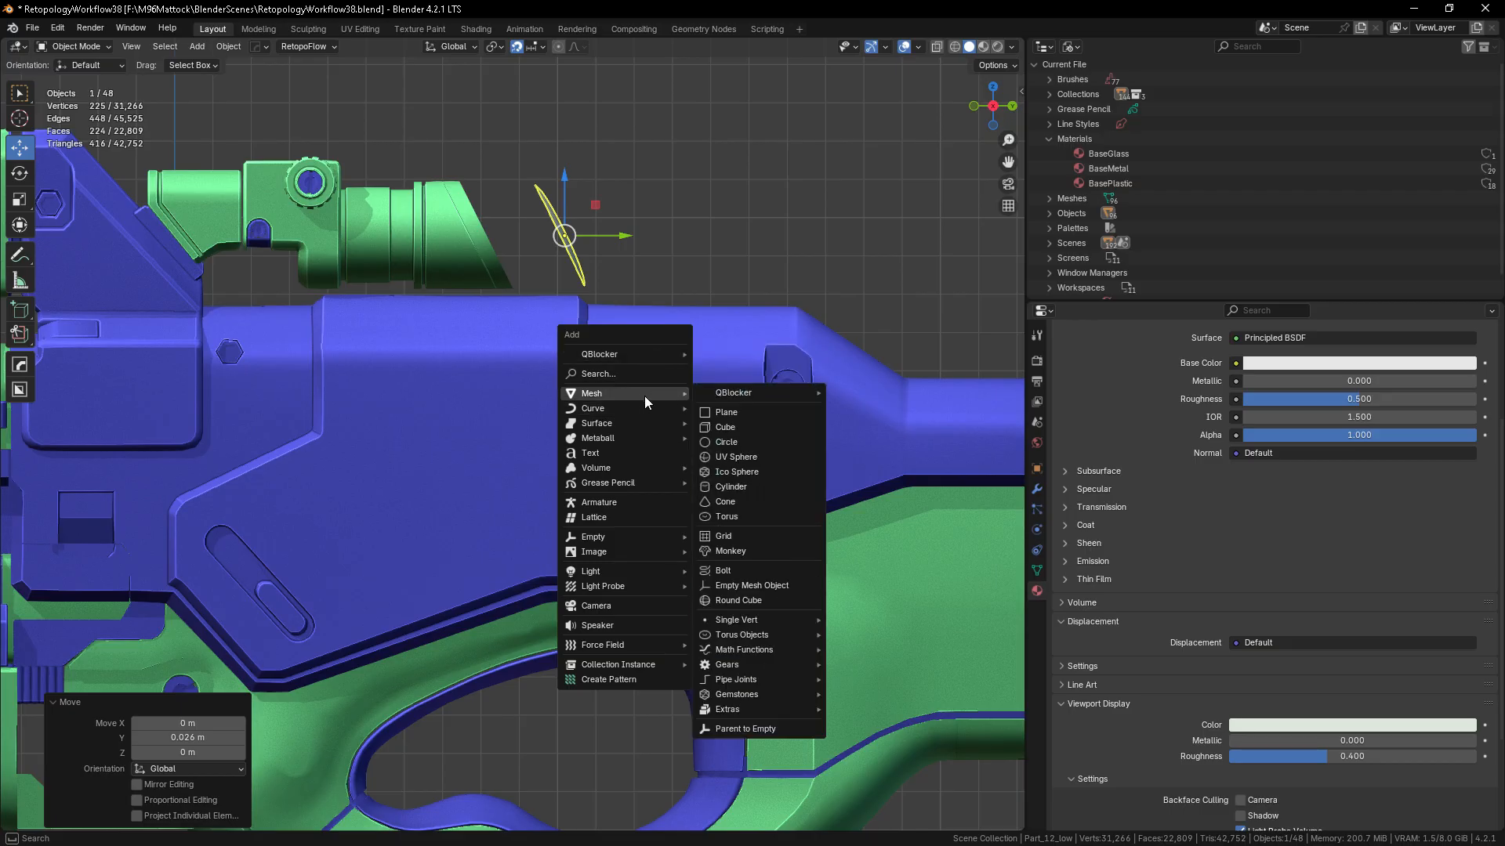
pyautogui.click(727, 443)
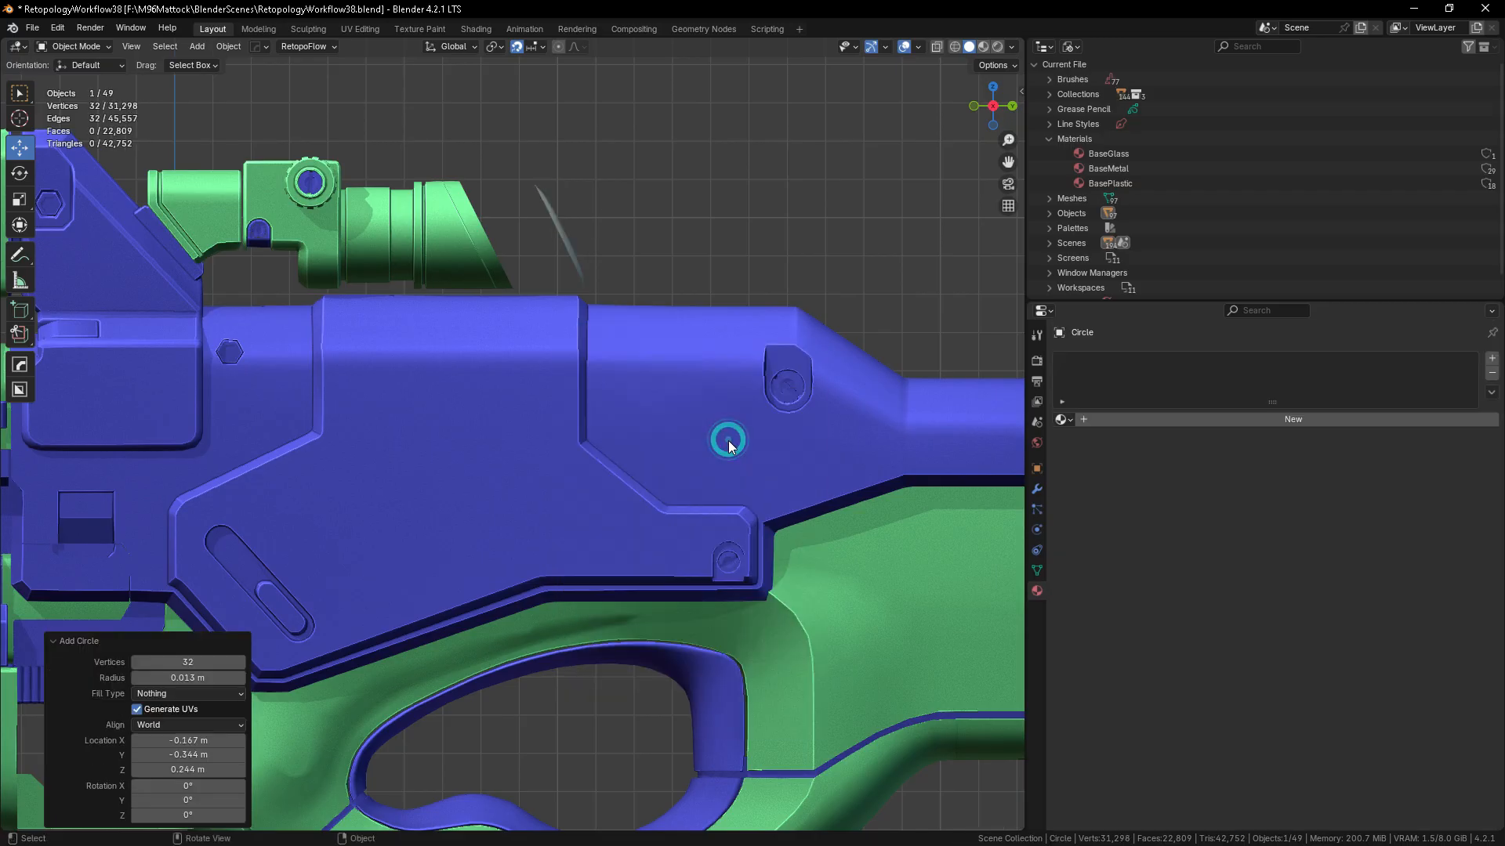
# - Move the circle next to the scope's rear opening, shifting it 0.169 m along X to line up with the rifle
pyautogui.scroll(-5, 664, 394)
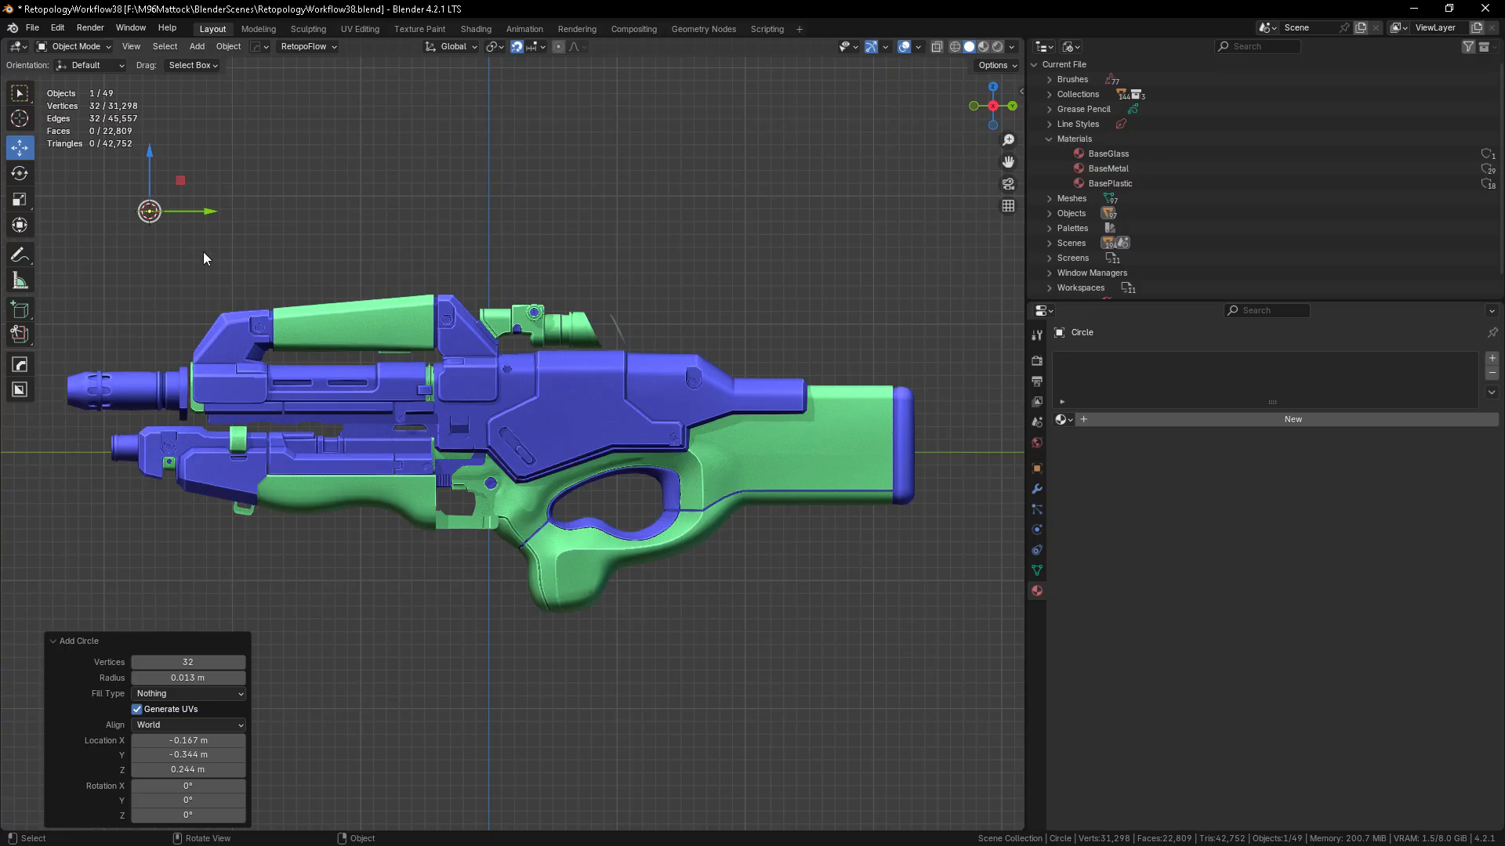
pyautogui.press('g')
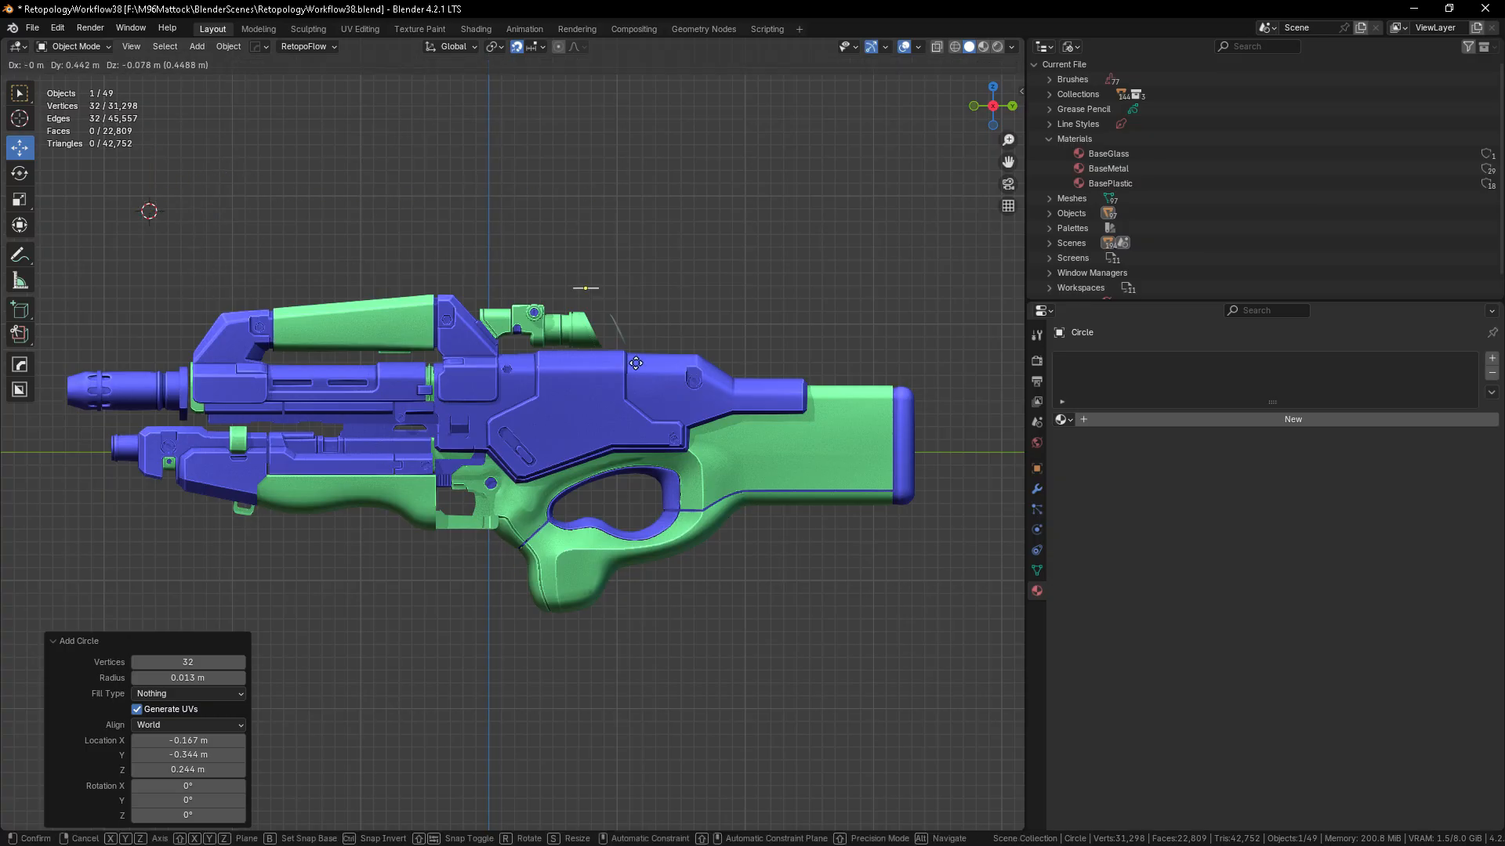
pyautogui.click(663, 384)
pyautogui.scroll(5, 628, 345)
pyautogui.moveTo(628, 344); pyautogui.dragTo(571, 444, button='middle')
pyautogui.scroll(3, 572, 443)
pyautogui.scroll(-2, 613, 389)
pyautogui.moveTo(625, 350); pyautogui.dragTo(456, 609)
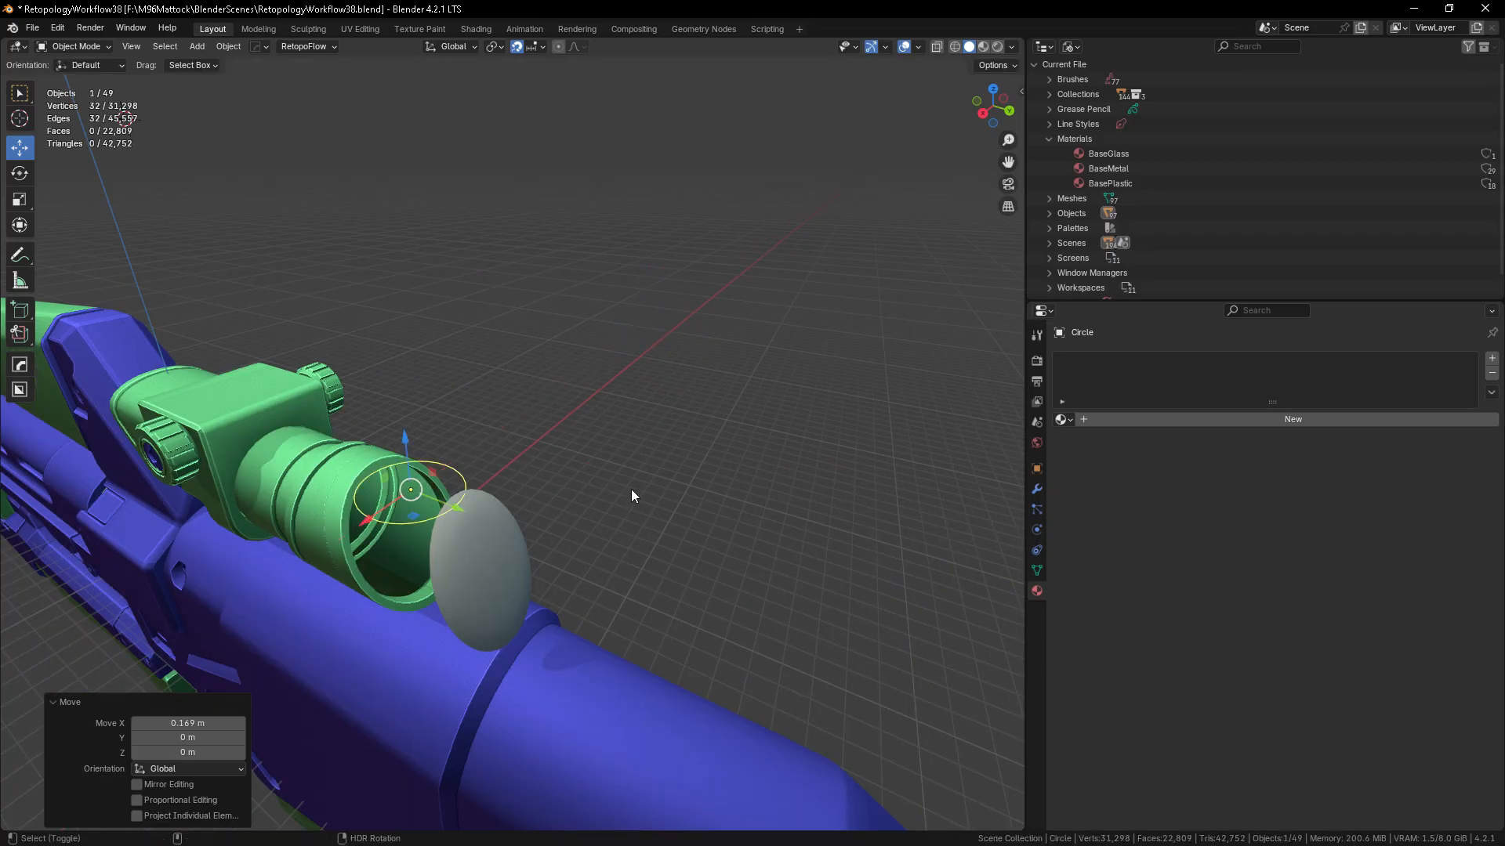
# - In side view, rotate the circle about 60.5°, move it -0.0052 m in Y and -0.0143 m in Z, and rotate it another 2.76° to match the scope's slanted rim
pyautogui.press('KP_3')
pyautogui.scroll(3, 604, 376)
pyautogui.press('r')
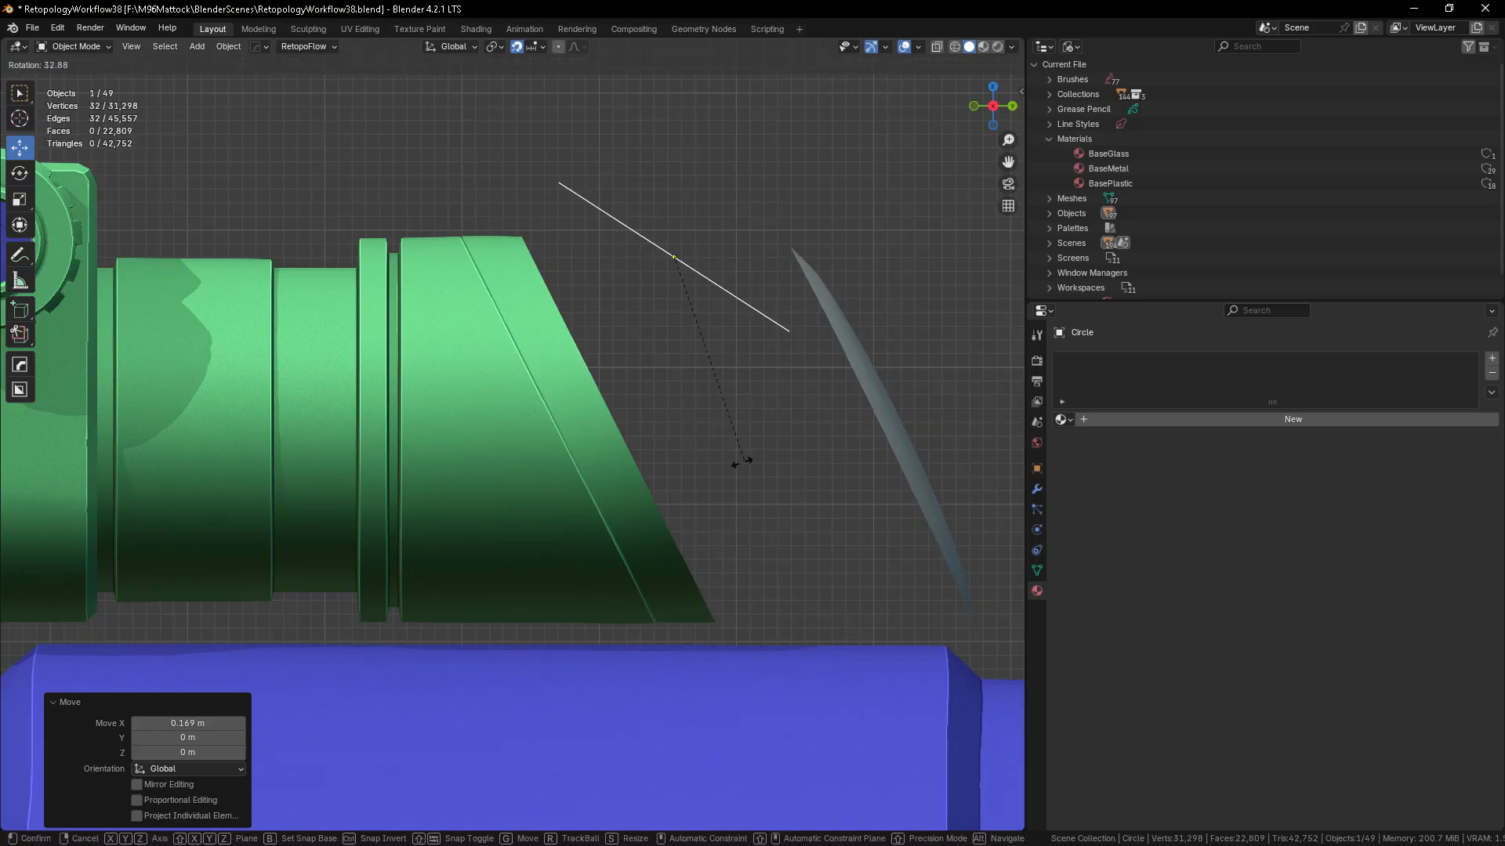
pyautogui.click(635, 515)
pyautogui.press('g')
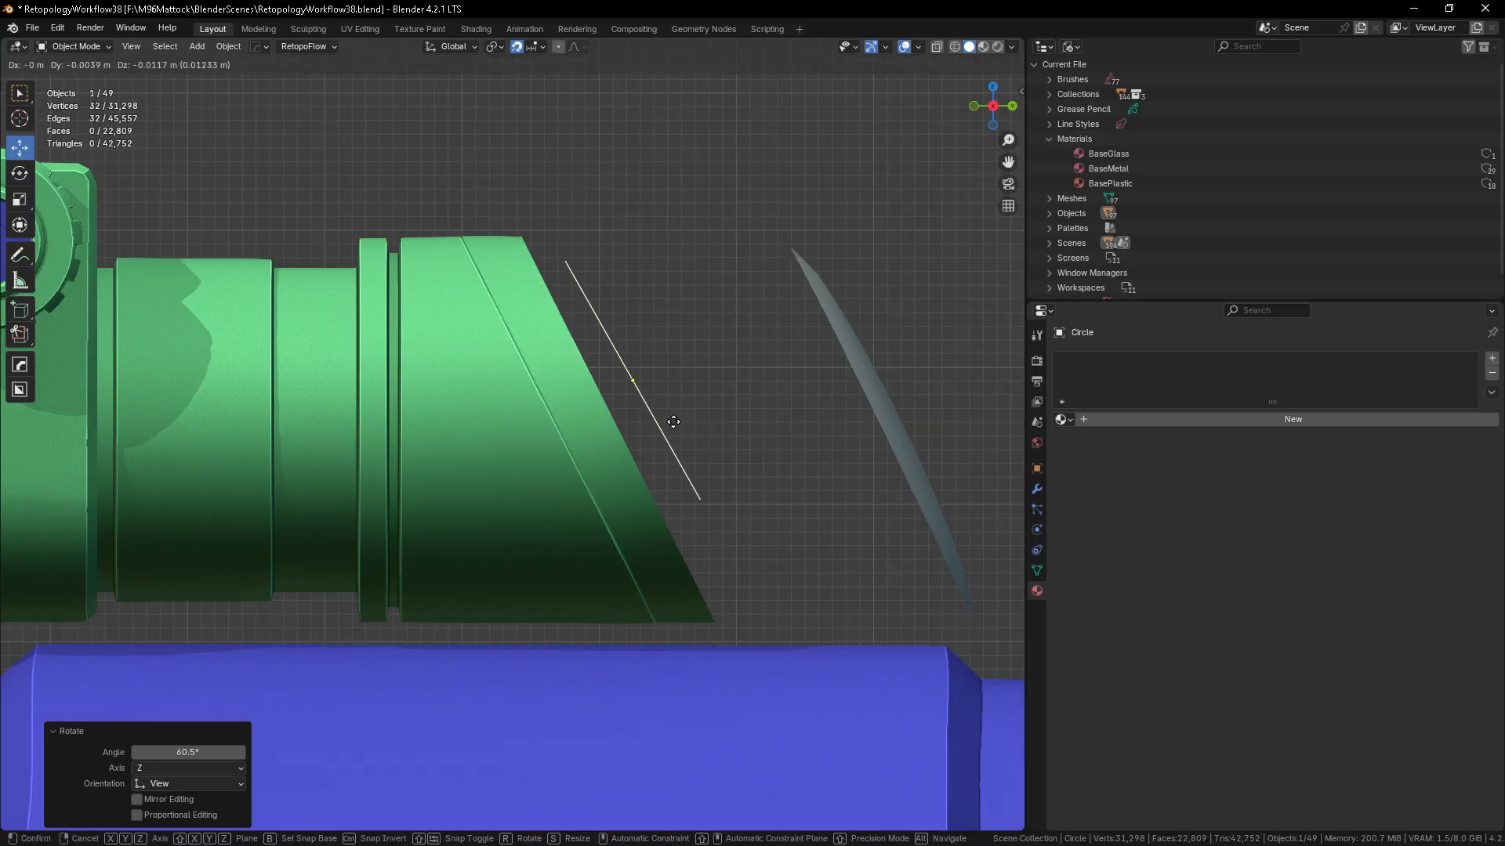
pyautogui.click(658, 437)
pyautogui.press('r')
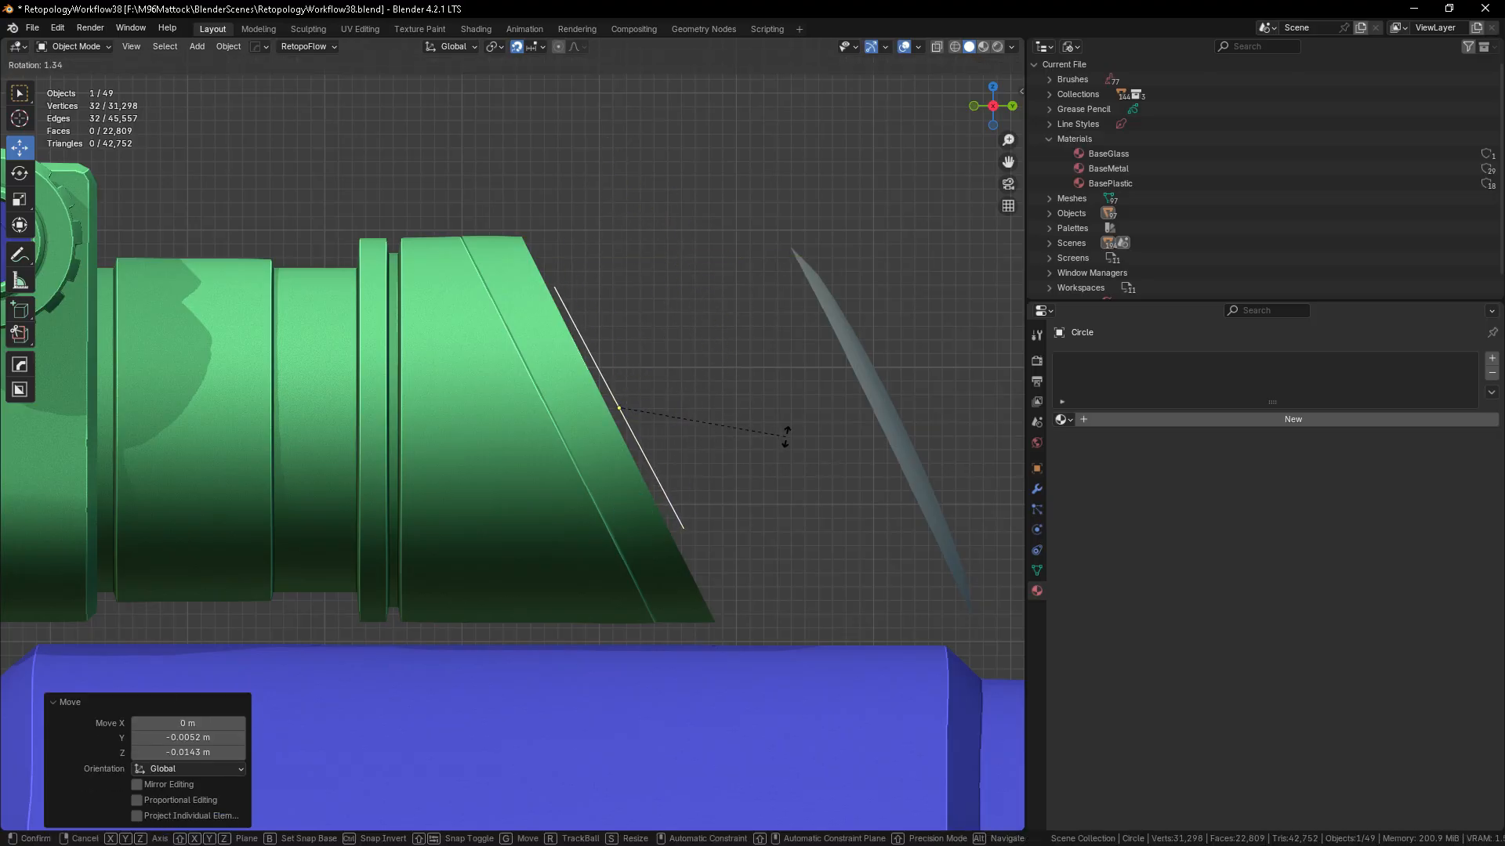
pyautogui.click(298, 549)
# - In top view, move the circle -0.0013 m along X toward the scope's centerline
pyautogui.moveTo(531, 561); pyautogui.dragTo(298, 668, button='middle')
pyautogui.press('KP_Decimal')
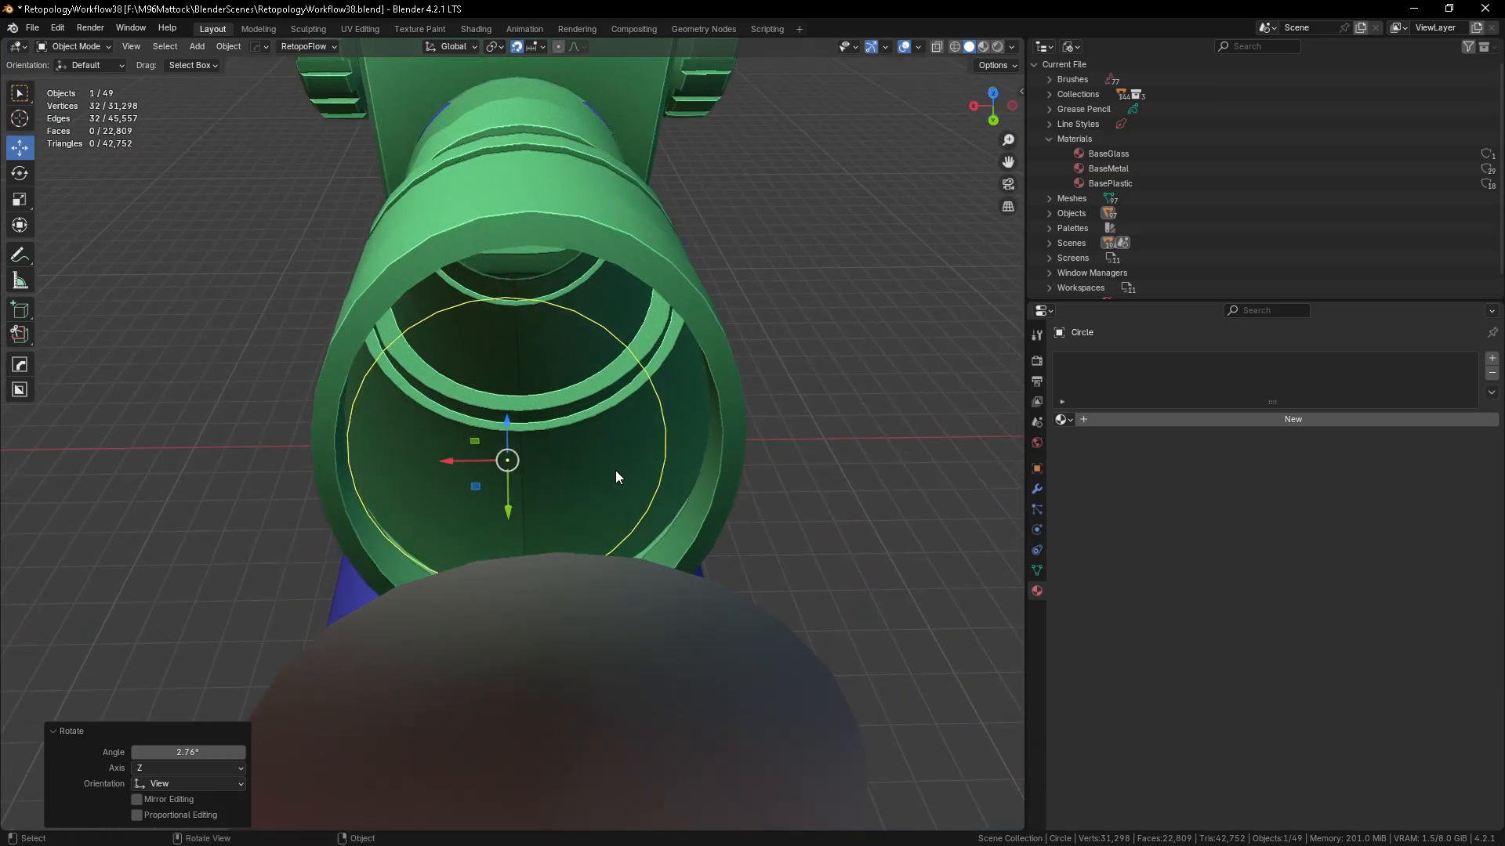
pyautogui.press('KP_7')
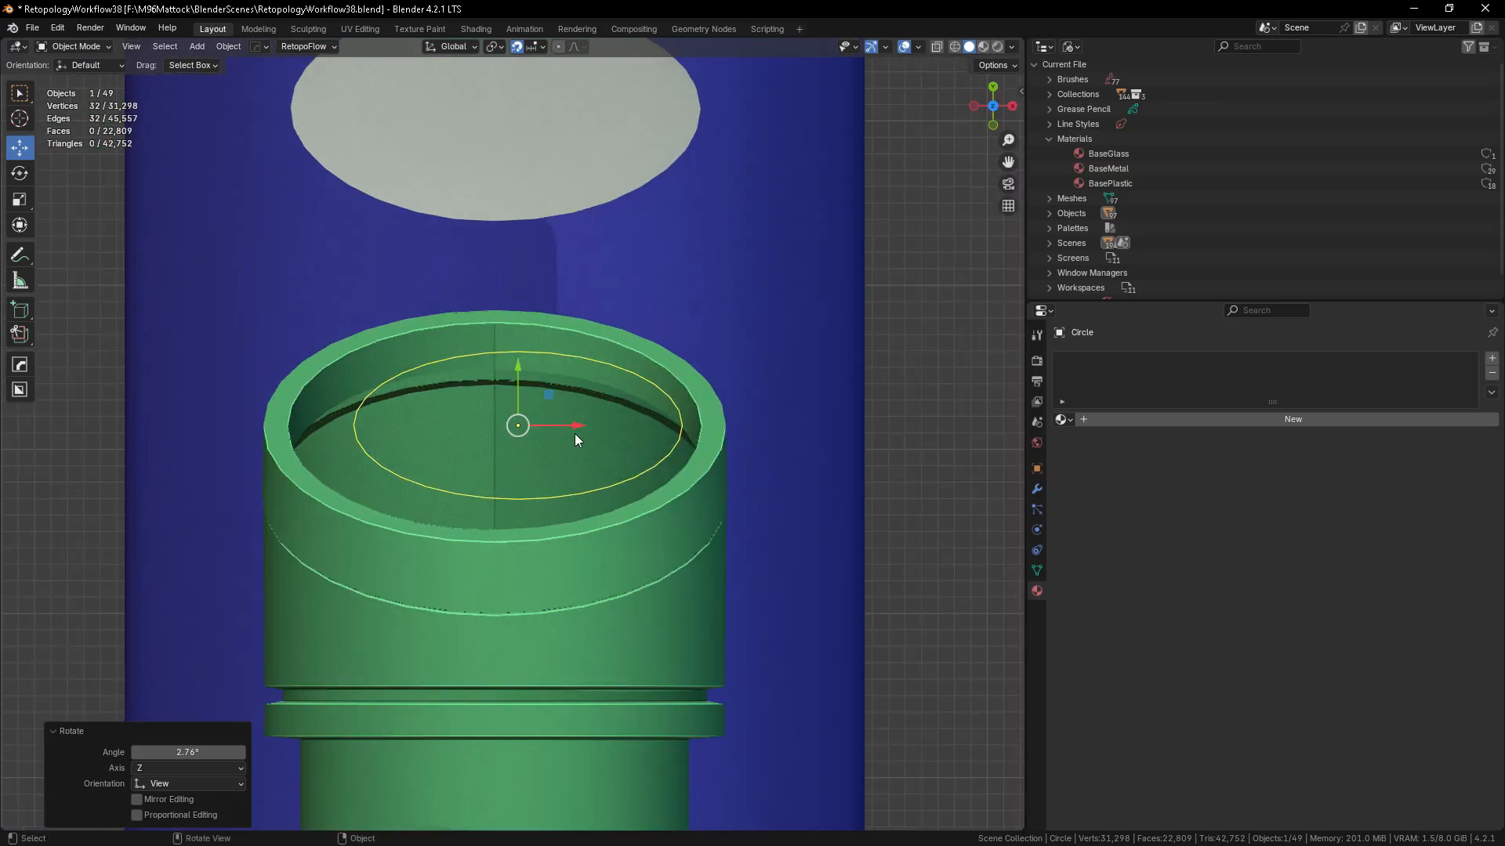
pyautogui.moveTo(572, 428)
pyautogui.mouseDown()
pyautogui.moveTo(535, 428)
pyautogui.moveTo(549, 430)
pyautogui.mouseUp()
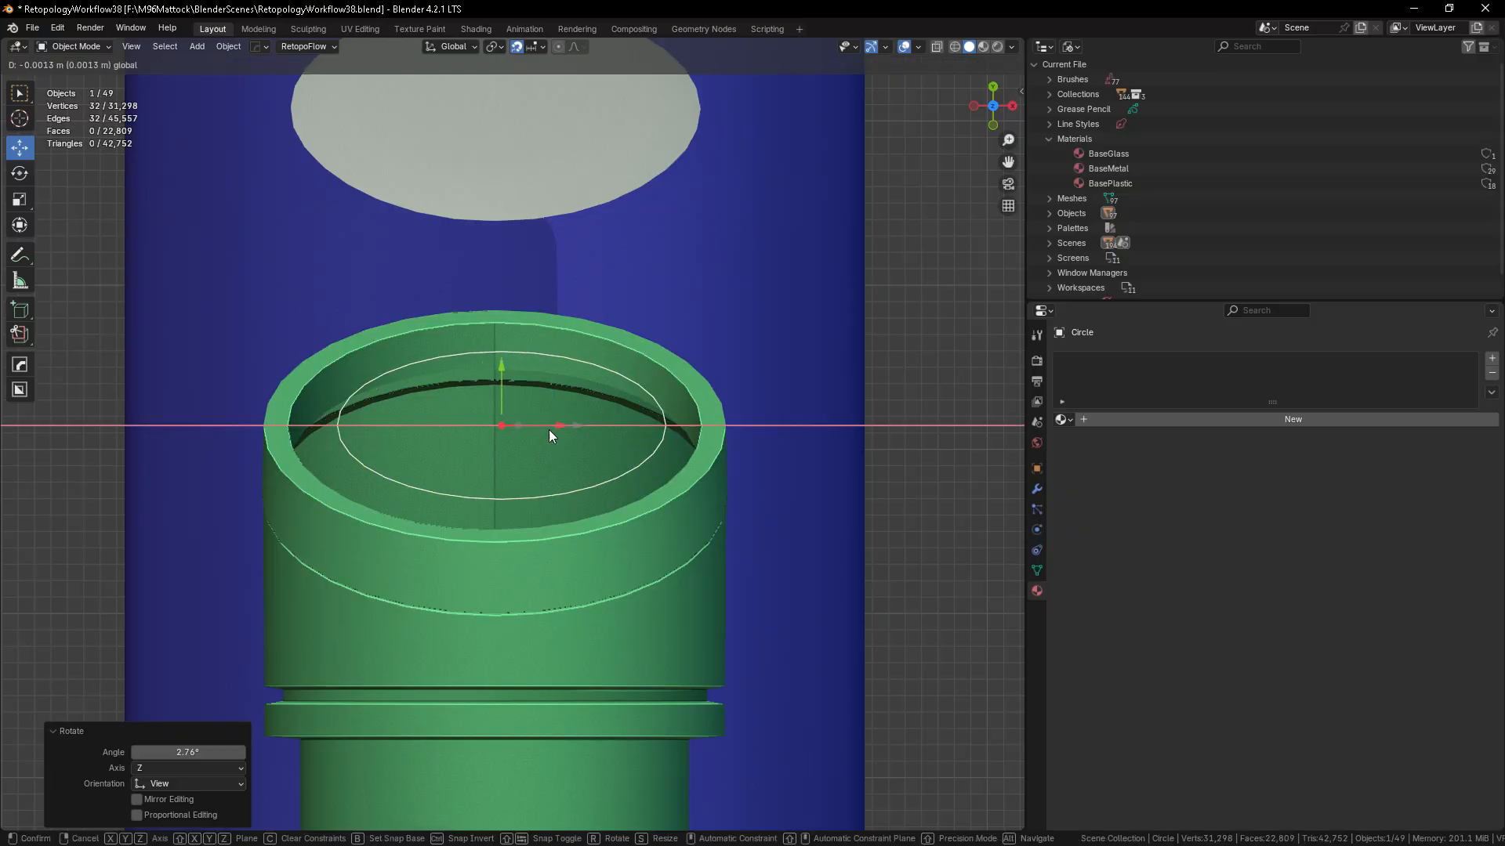
# - Set the snap target to Grid and move the circle -0.000567 m along X onto the scope's centerline
pyautogui.click(531, 46)
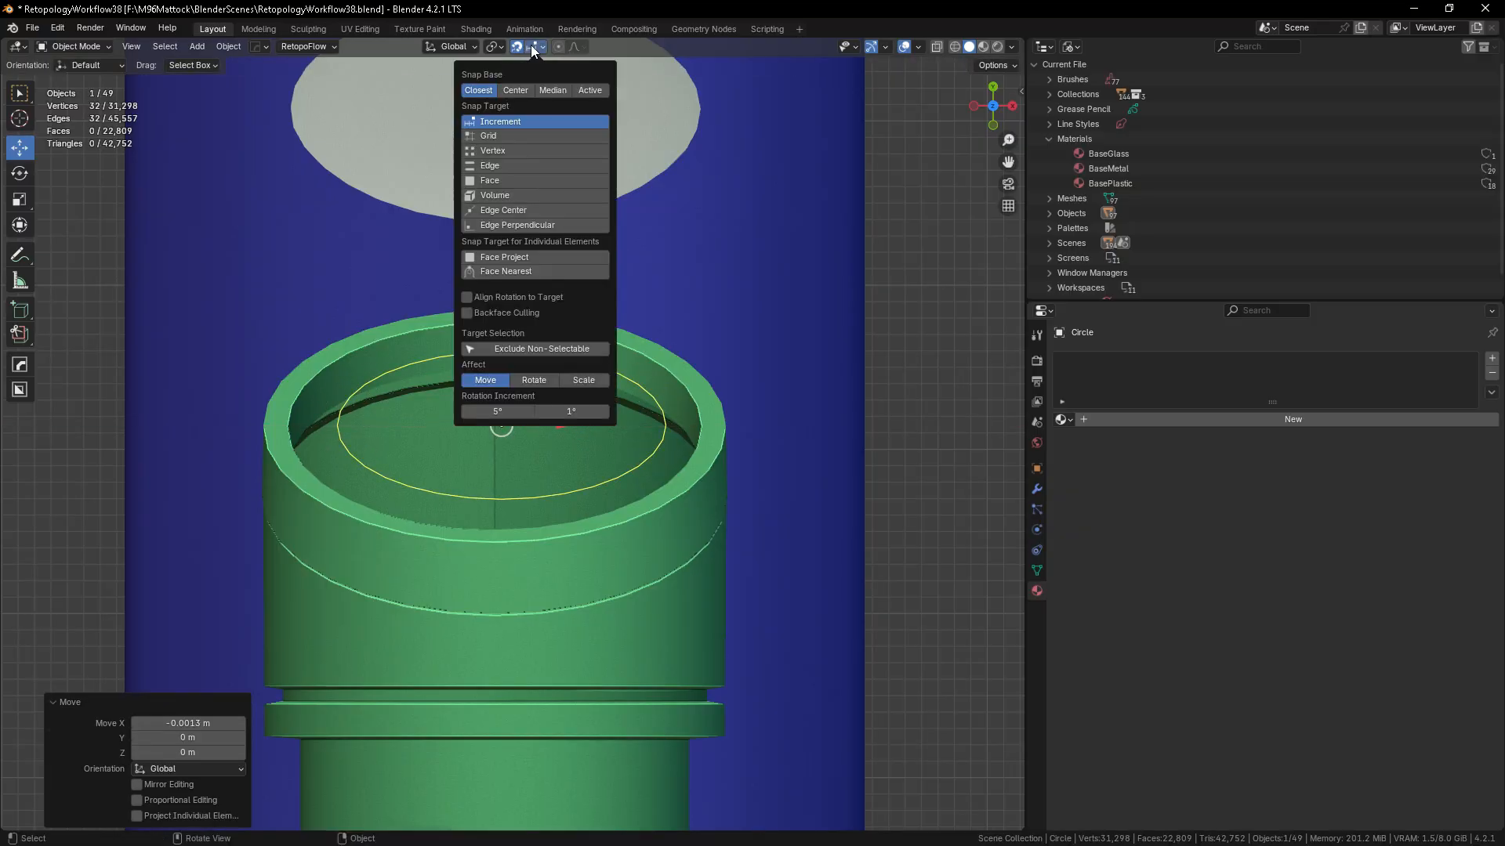
pyautogui.click(492, 137)
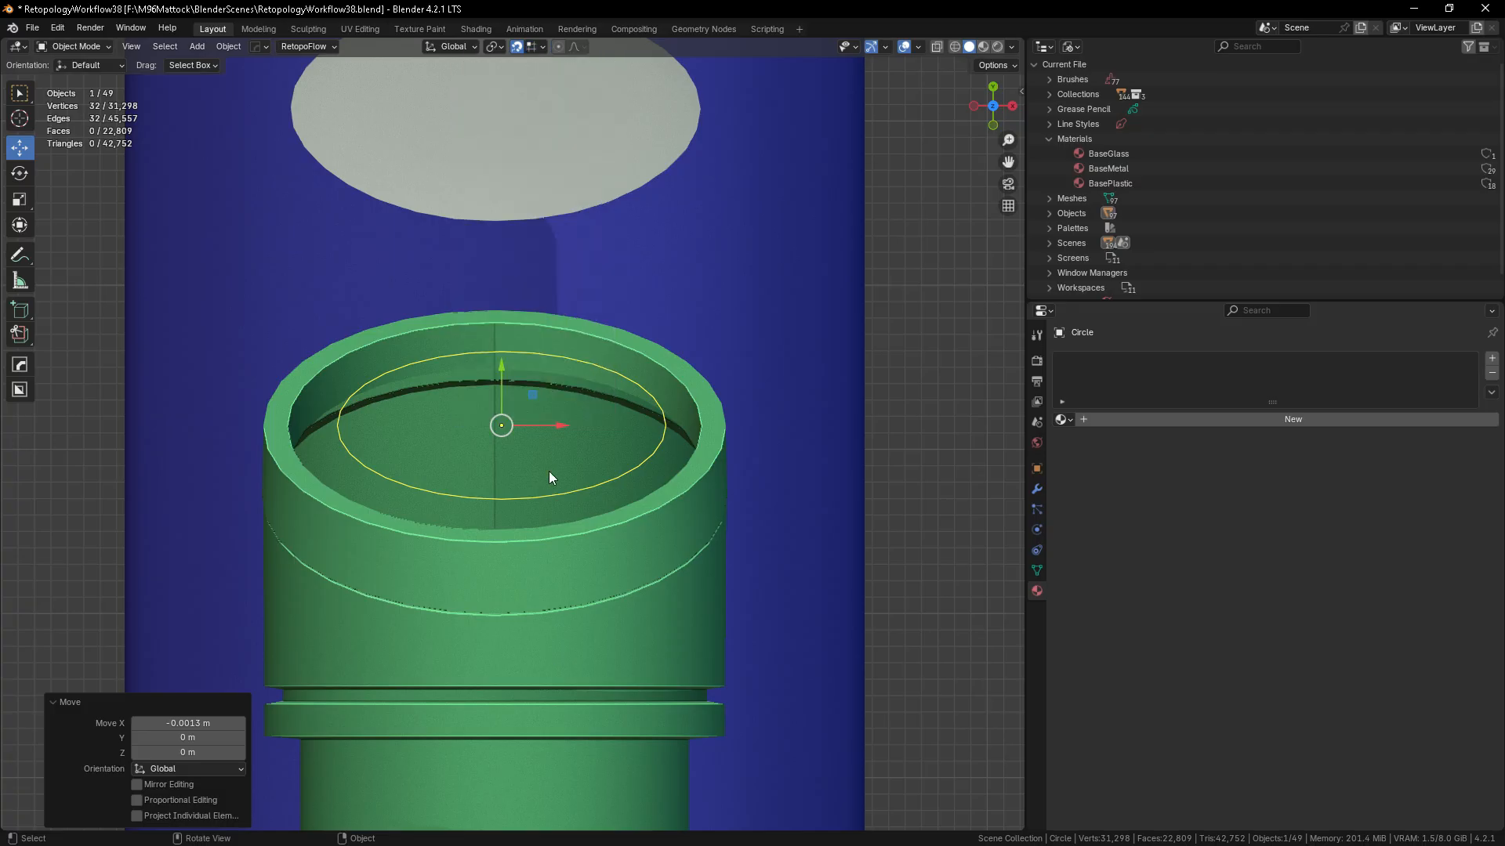
pyautogui.moveTo(557, 430); pyautogui.dragTo(491, 431)
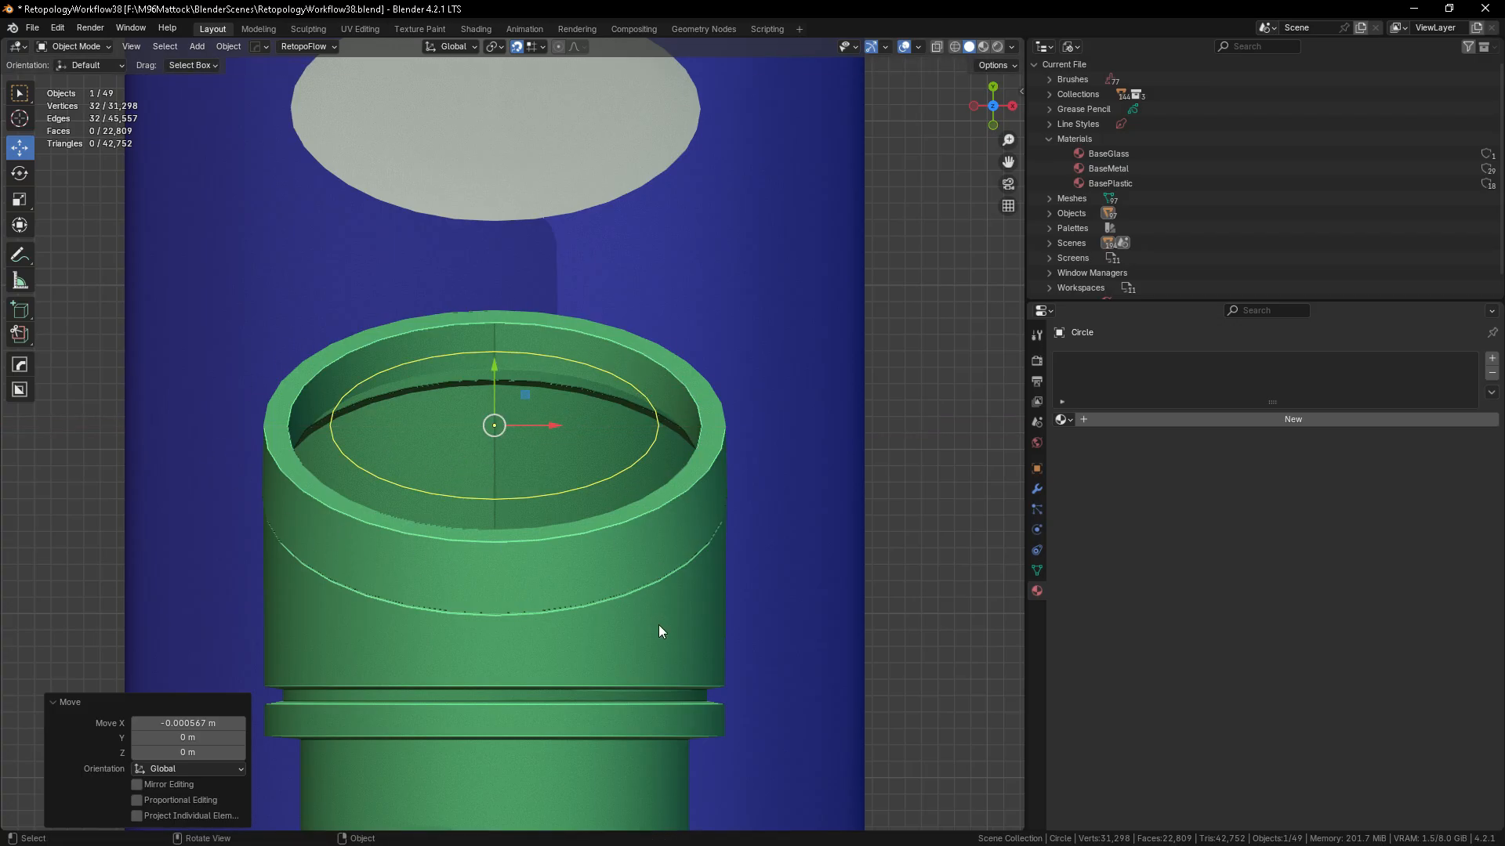
# - Scale the circle down to a small ring at the center of the scope opening, finishing with a further uniform scale of 0.914
pyautogui.press('s')
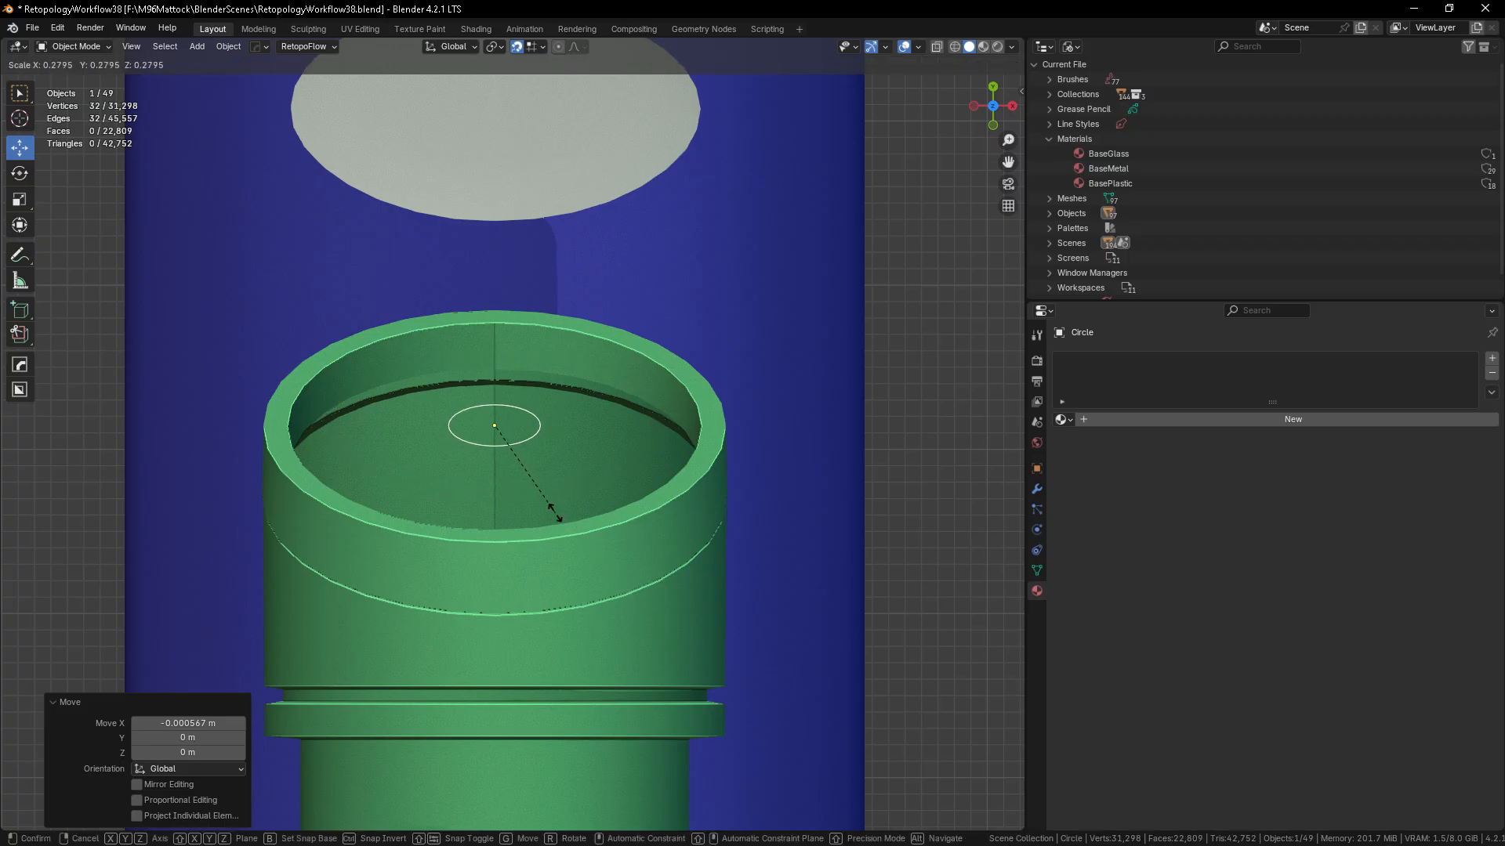
pyautogui.click(524, 486)
pyautogui.moveTo(688, 542); pyautogui.dragTo(546, 523, button='middle')
pyautogui.press('s')
pyautogui.click(543, 541)
pyautogui.scroll(3, 415, 587)
pyautogui.scroll(2, 525, 472)
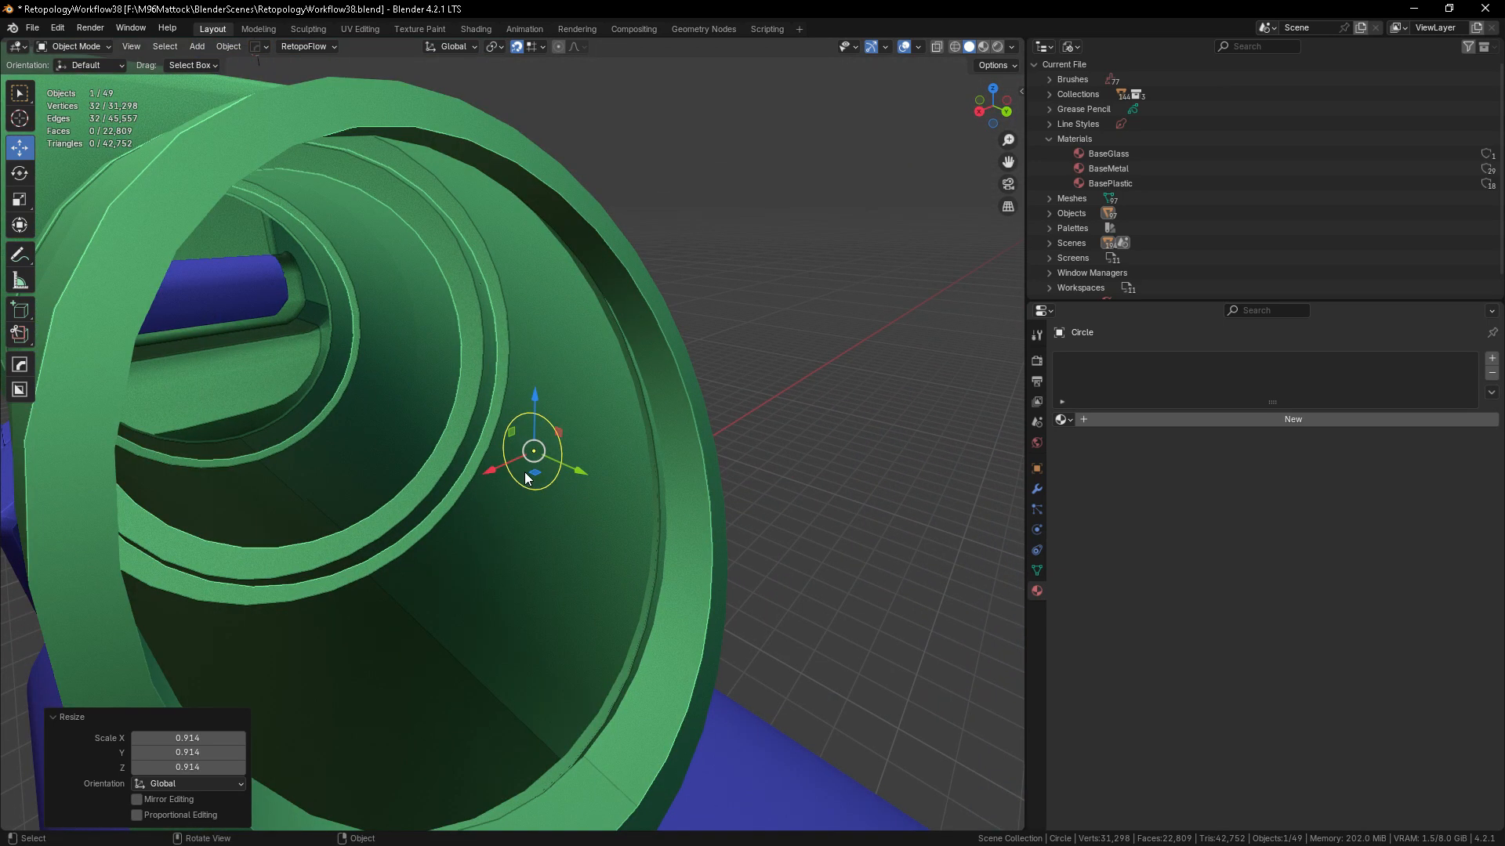
pyautogui.scroll(2, 529, 496)
pyautogui.press('Tab')
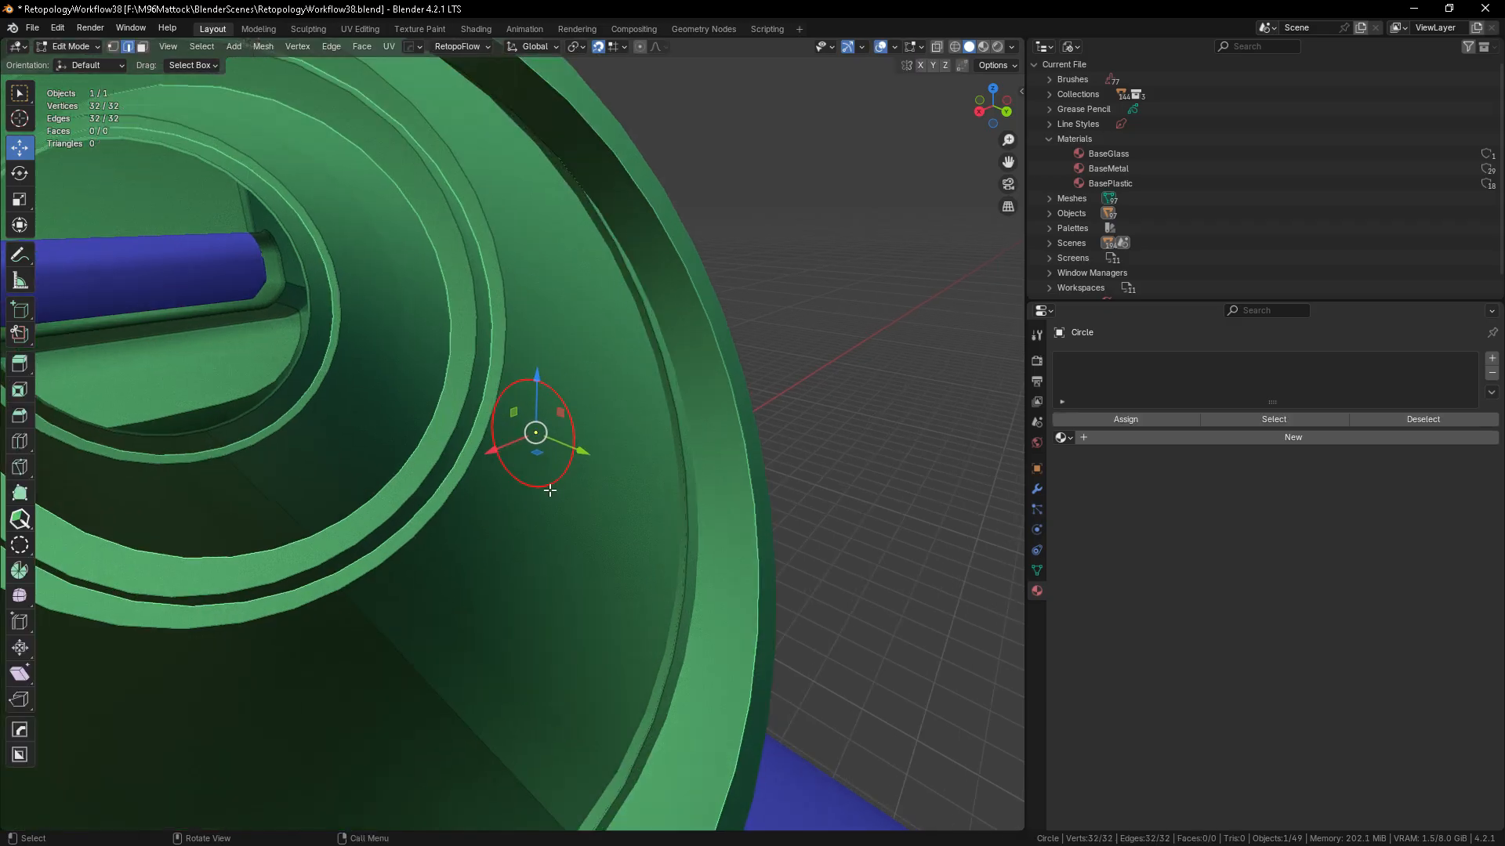
pyautogui.press('1')
pyautogui.moveTo(576, 450); pyautogui.dragTo(601, 424, button='middle')
pyautogui.press('Tab')
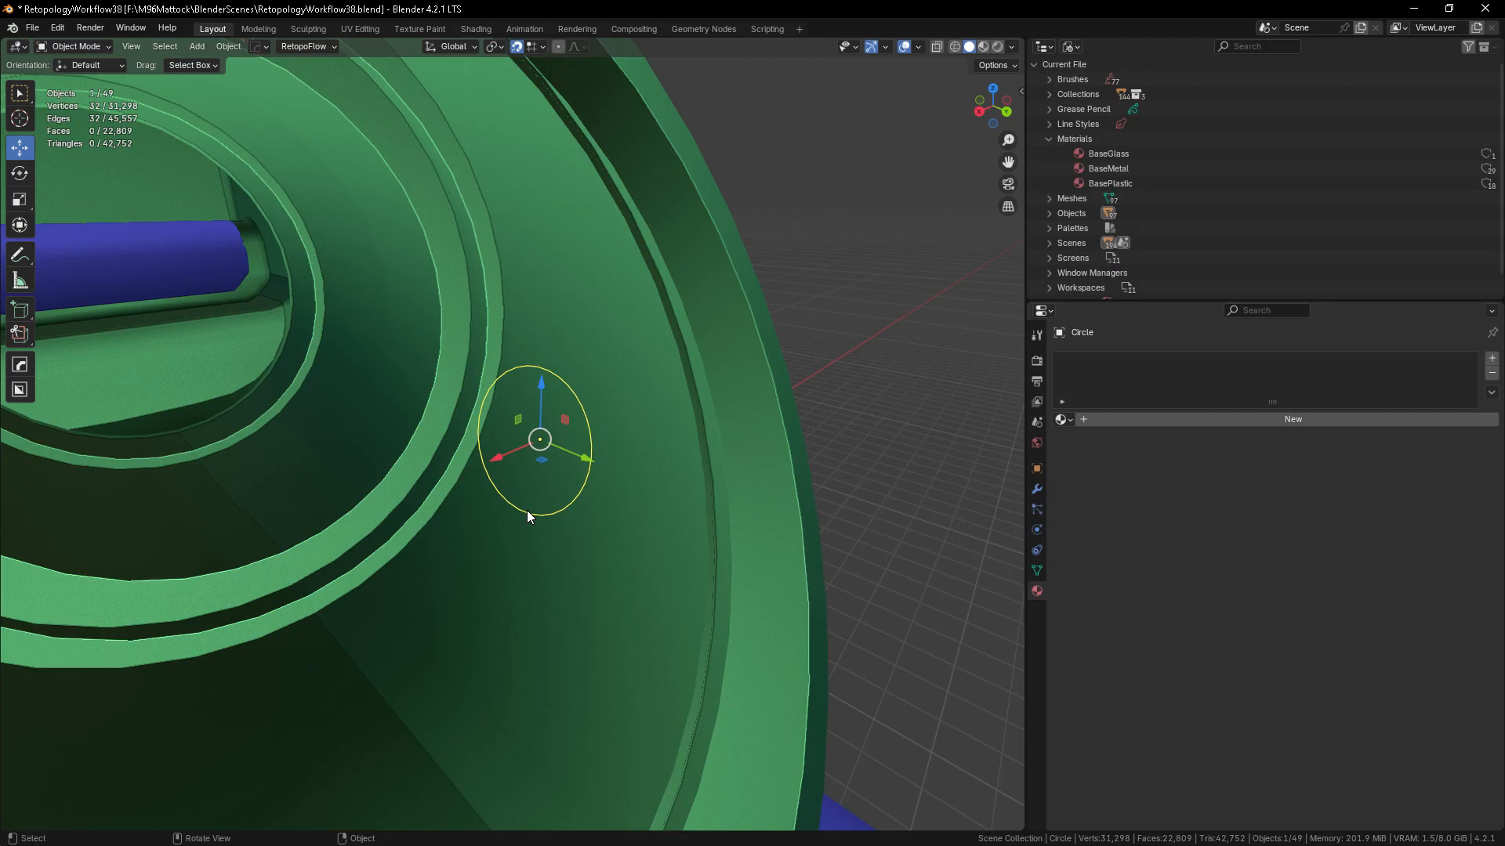
# - In edit mode, extrude the circle's two adjacent edges on its +X side by 0.011134 m along X to form a crosshair arm
pyautogui.press('Tab')
pyautogui.moveTo(554, 548); pyautogui.dragTo(500, 493, button='middle')
pyautogui.press('2')
pyautogui.click(488, 467)
pyautogui.keyDown('shift'); pyautogui.click(487, 455); pyautogui.keyUp('shift')
pyautogui.moveTo(611, 534); pyautogui.dragTo(551, 547, button='middle')
pyautogui.scroll(-3, 604, 489)
pyautogui.scroll(2, 568, 502)
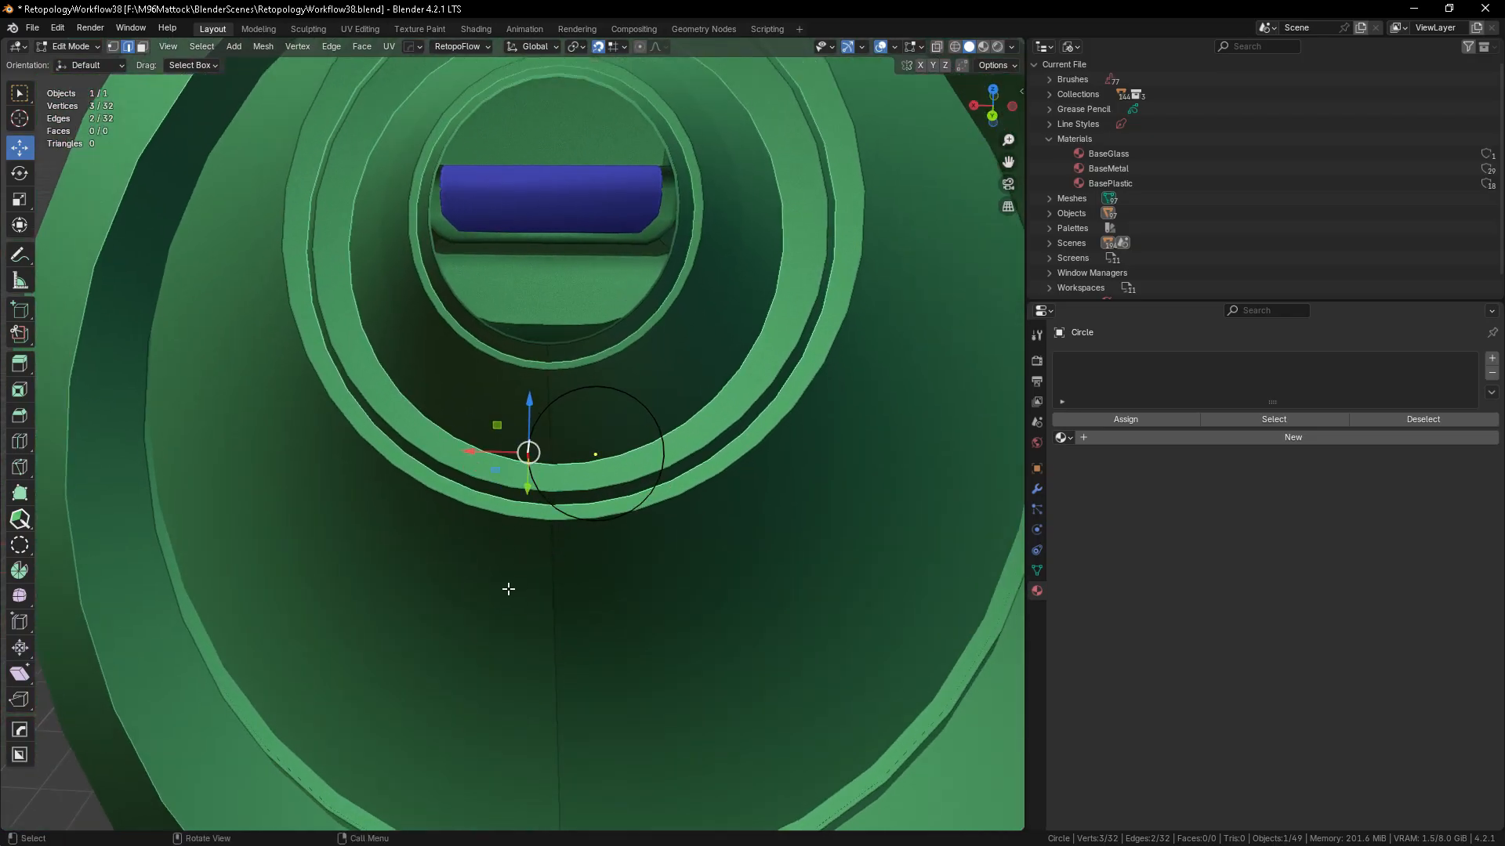
pyautogui.press('e')
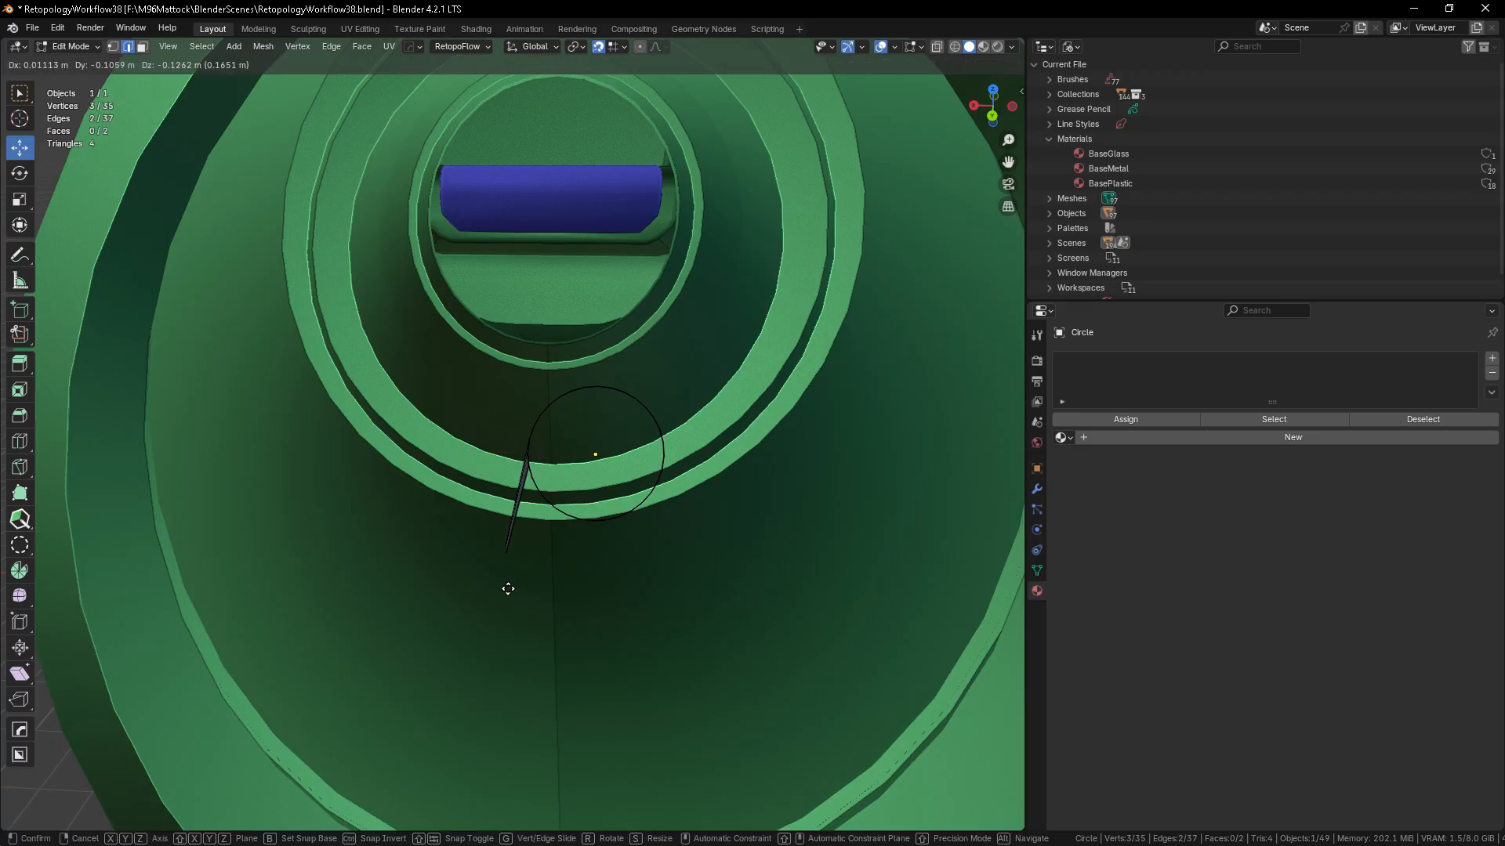
pyautogui.press('x')
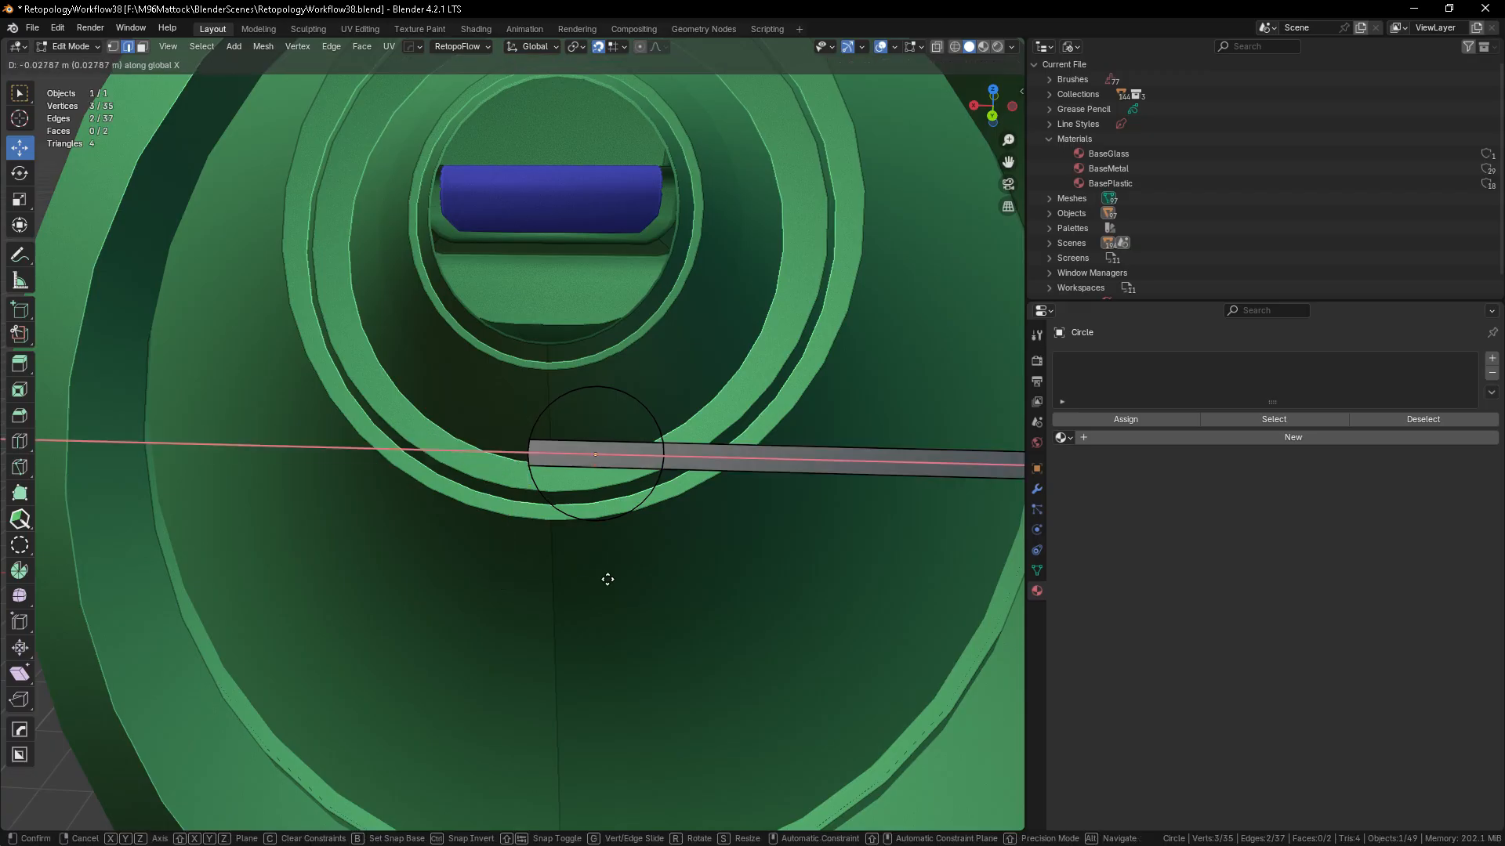
pyautogui.click(482, 551)
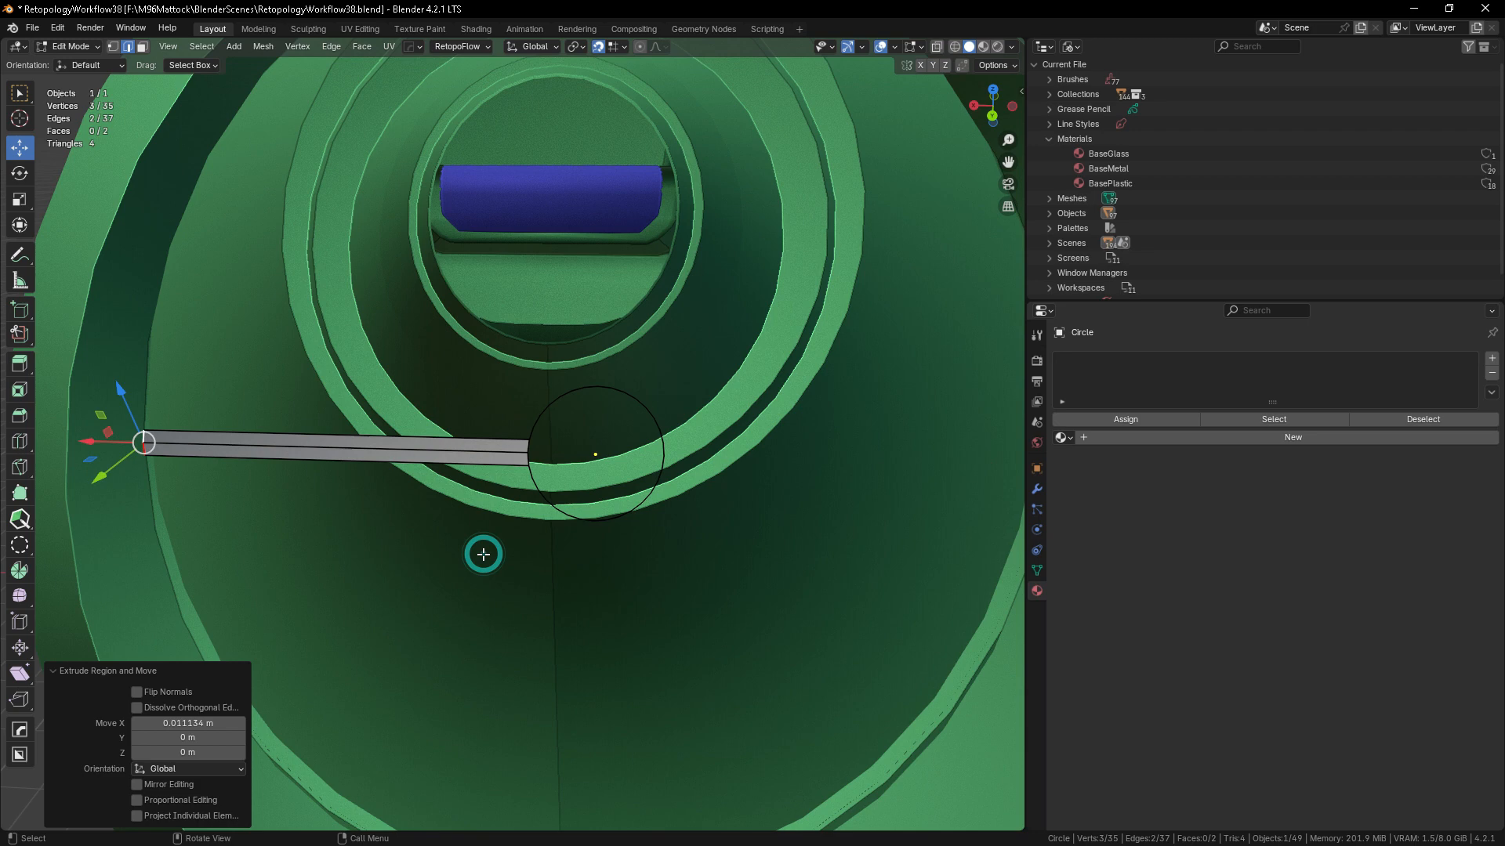
# - Turn snapping off and move the horizontal arm's outer end along X until it reaches the scope's rim
pyautogui.click(598, 46)
pyautogui.moveTo(87, 443); pyautogui.dragTo(87, 443)
pyautogui.scroll(-3, 631, 441)
pyautogui.moveTo(475, 577); pyautogui.dragTo(523, 547, button='middle')
pyautogui.moveTo(299, 559); pyautogui.dragTo(349, 557, button='middle')
pyautogui.moveTo(299, 511); pyautogui.dragTo(268, 521)
pyautogui.moveTo(269, 520); pyautogui.dragTo(285, 627, button='middle')
# - In side view, extrude the circle's two topmost edges -0.003839 m in Y and 0.007607 m in Z, parallel to the slanted rim
pyautogui.scroll(3, 643, 406)
pyautogui.moveTo(634, 520); pyautogui.dragTo(591, 406, button='middle')
pyautogui.keyDown('shift'); pyautogui.click(591, 405); pyautogui.keyUp('shift')
pyautogui.keyDown('shift'); pyautogui.click(605, 406); pyautogui.keyUp('shift')
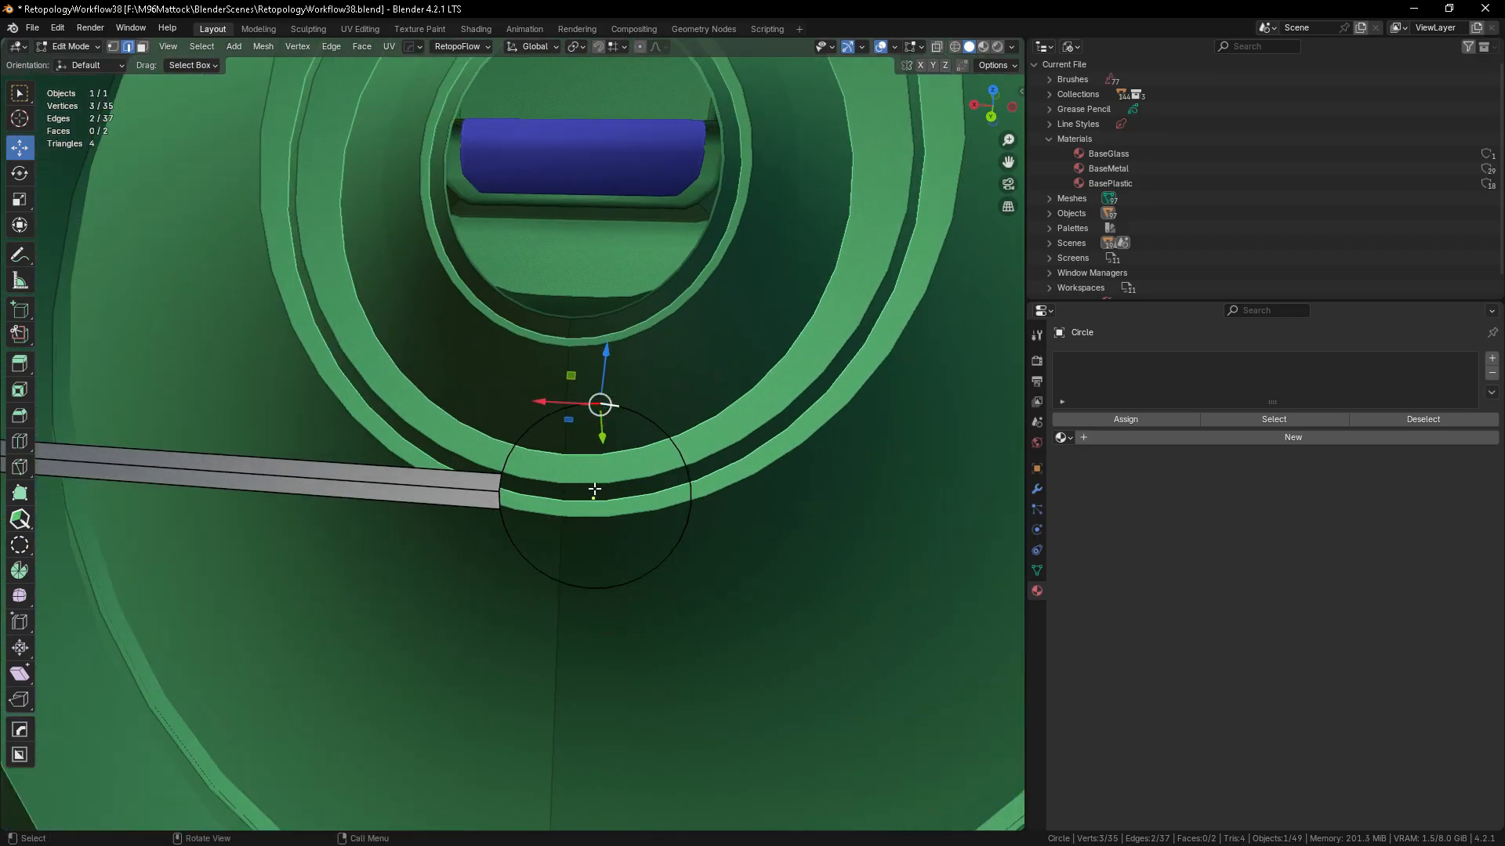
pyautogui.scroll(-2, 595, 489)
pyautogui.moveTo(575, 542)
pyautogui.mouseDown(button='middle')
pyautogui.moveTo(584, 502)
pyautogui.moveTo(638, 494)
pyautogui.moveTo(574, 514)
pyautogui.moveTo(517, 565)
pyautogui.moveTo(533, 536)
pyautogui.moveTo(548, 597)
pyautogui.moveTo(578, 528)
pyautogui.mouseUp(button='middle')
pyautogui.scroll(-6, 601, 480)
pyautogui.scroll(4, 578, 529)
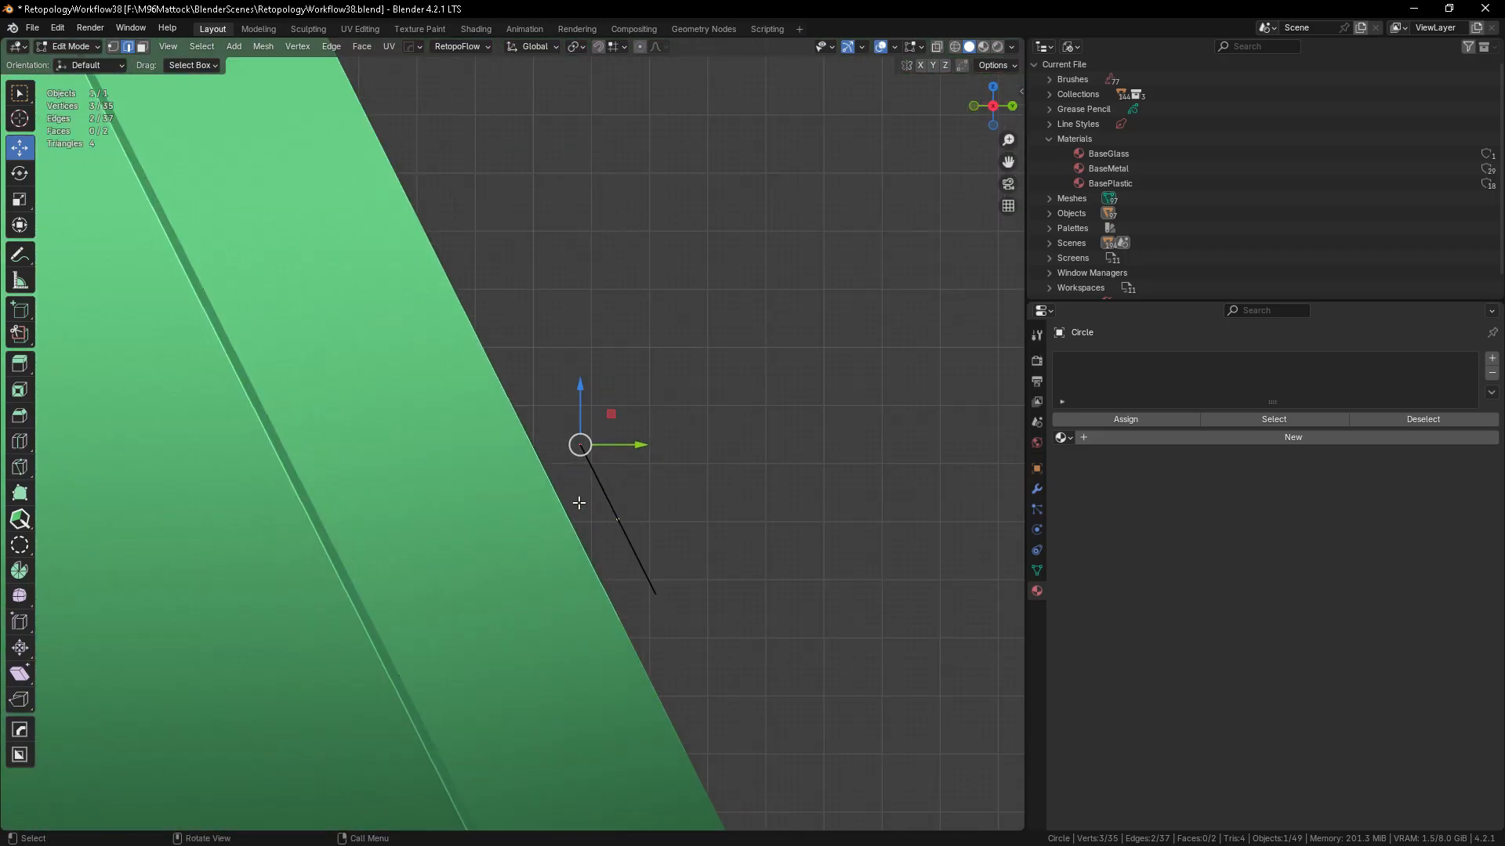
pyautogui.press('e')
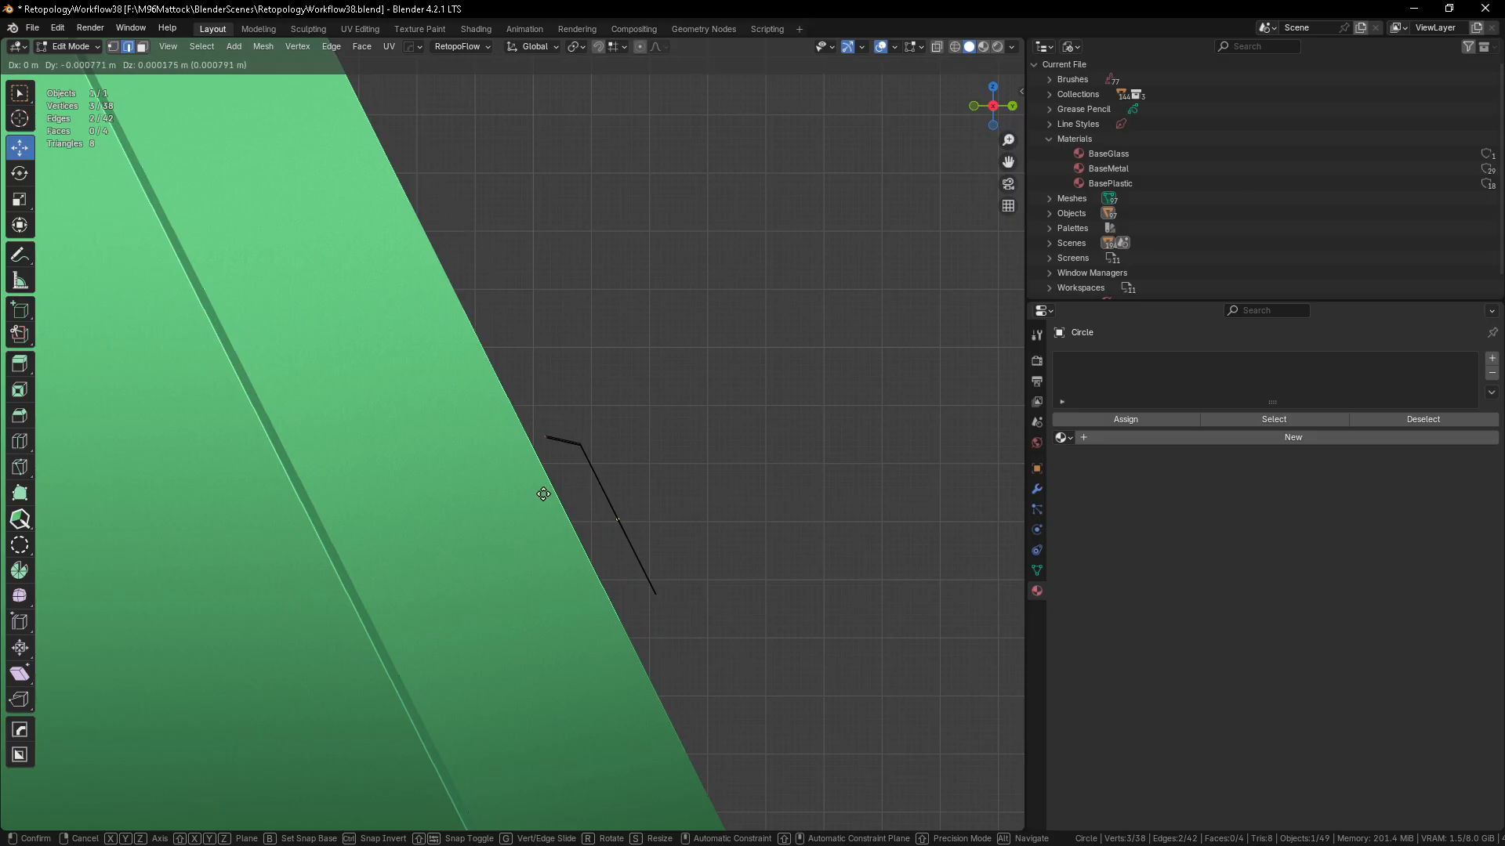
pyautogui.click(405, 164)
pyautogui.scroll(-5, 565, 458)
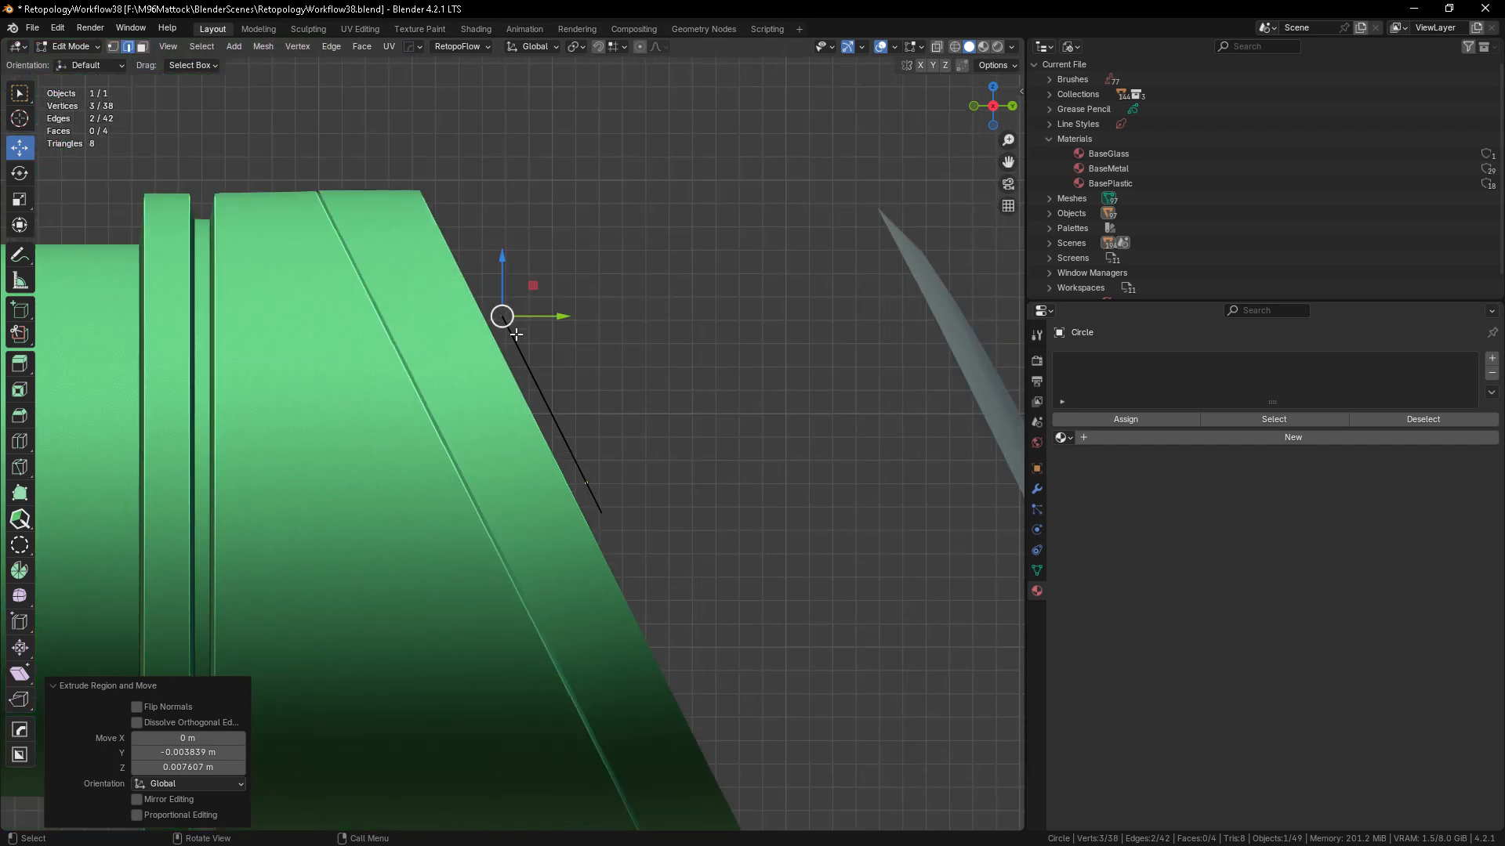
# - Move the upper arm's end -0.003315 m in Y and 0.006063 m in Z, and correct it by 0.000349 m in Y and -0.00048 m in Z
pyautogui.press('g')
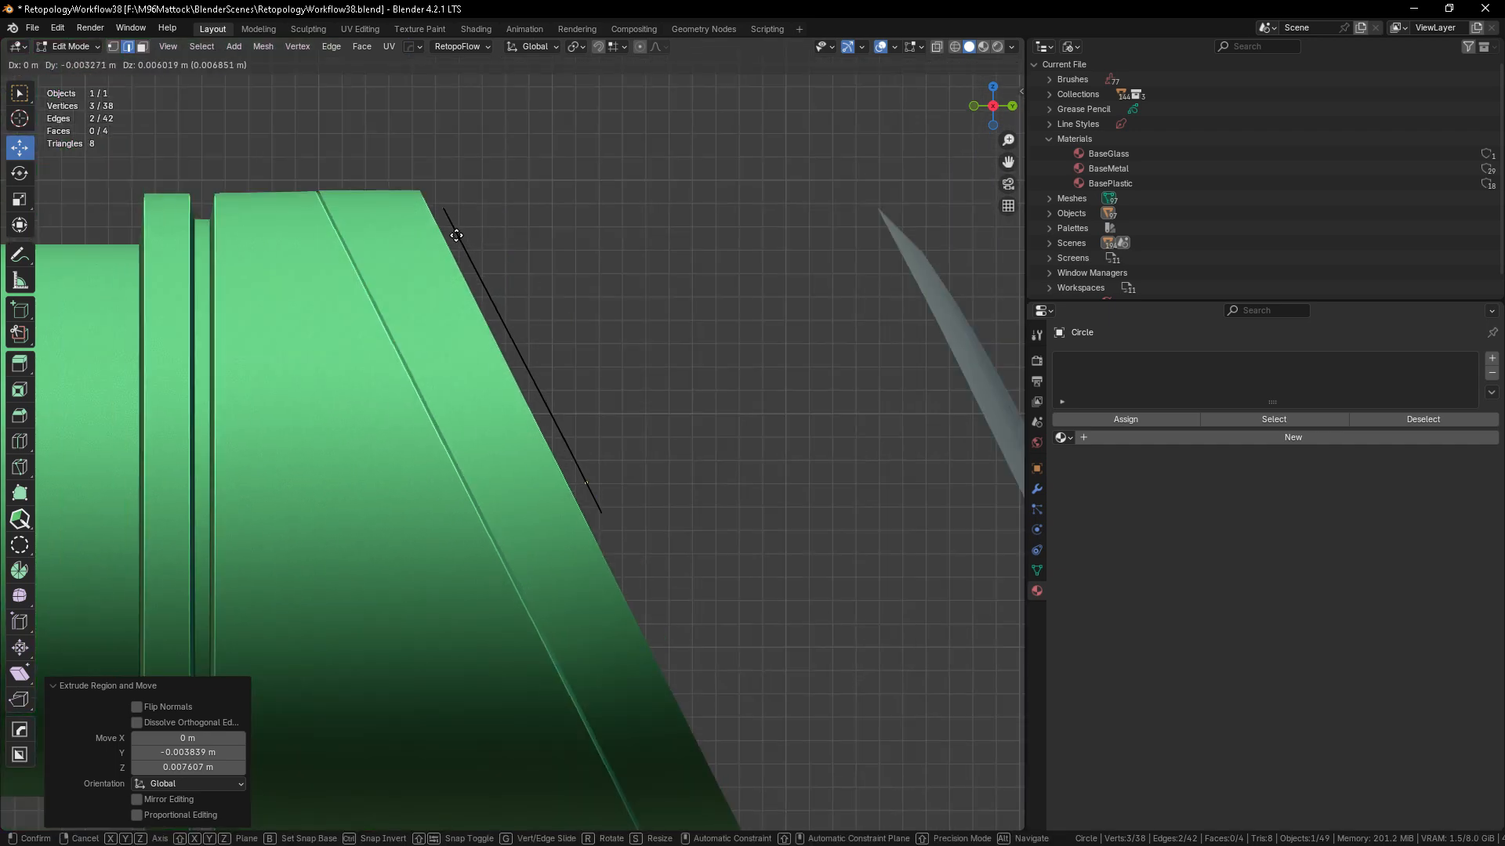
pyautogui.click(455, 235)
pyautogui.moveTo(440, 201)
pyautogui.mouseDown(button='middle')
pyautogui.moveTo(504, 209)
pyautogui.moveTo(468, 203)
pyautogui.mouseUp(button='middle')
pyautogui.keyDown('alt'); pyautogui.moveTo(461, 352); pyautogui.dragTo(470, 349, button='middle'); pyautogui.keyUp('alt')
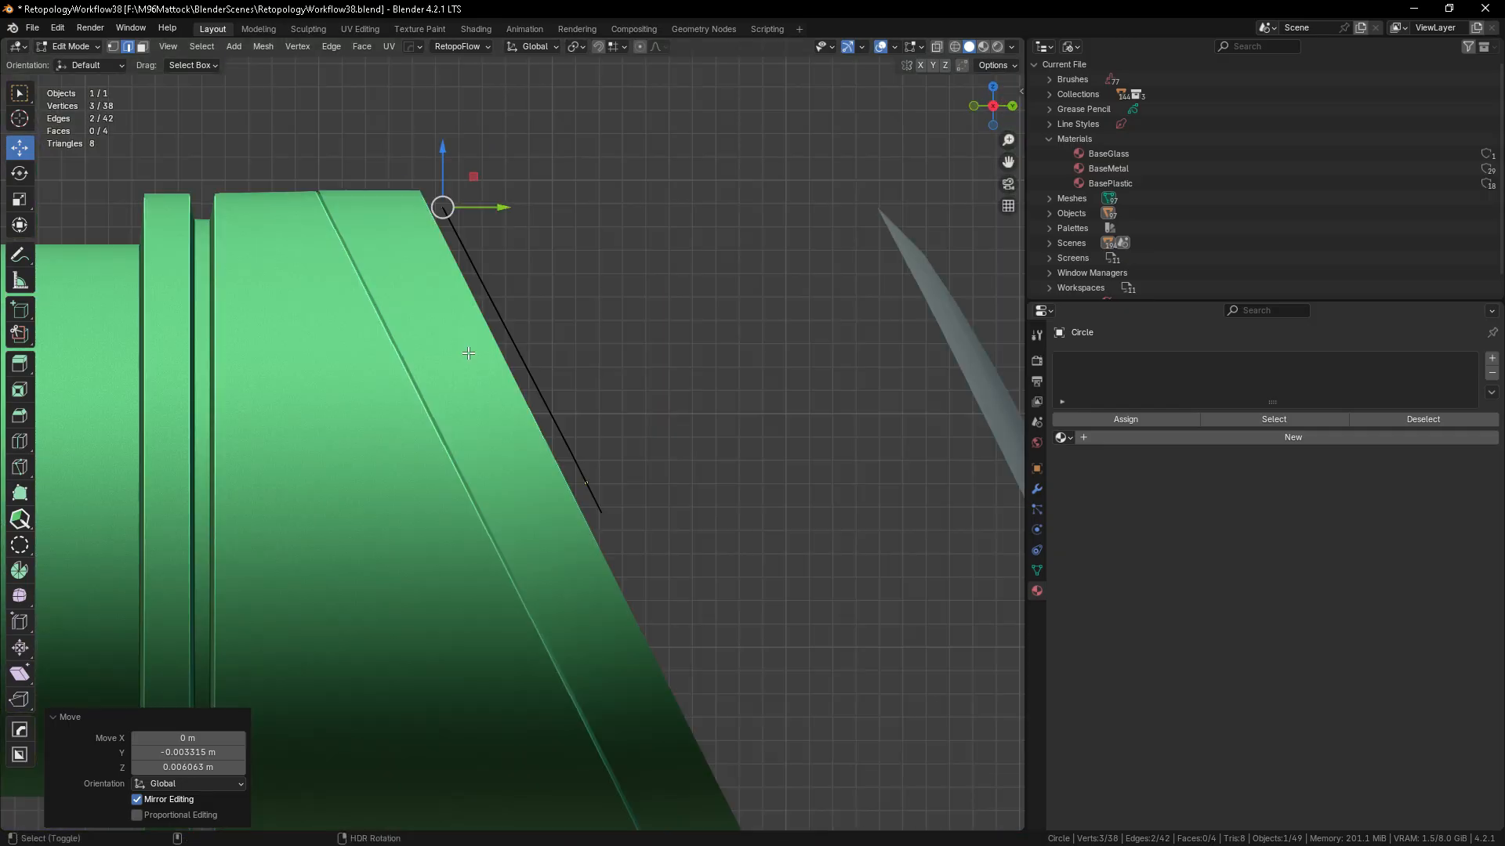
pyautogui.press('g')
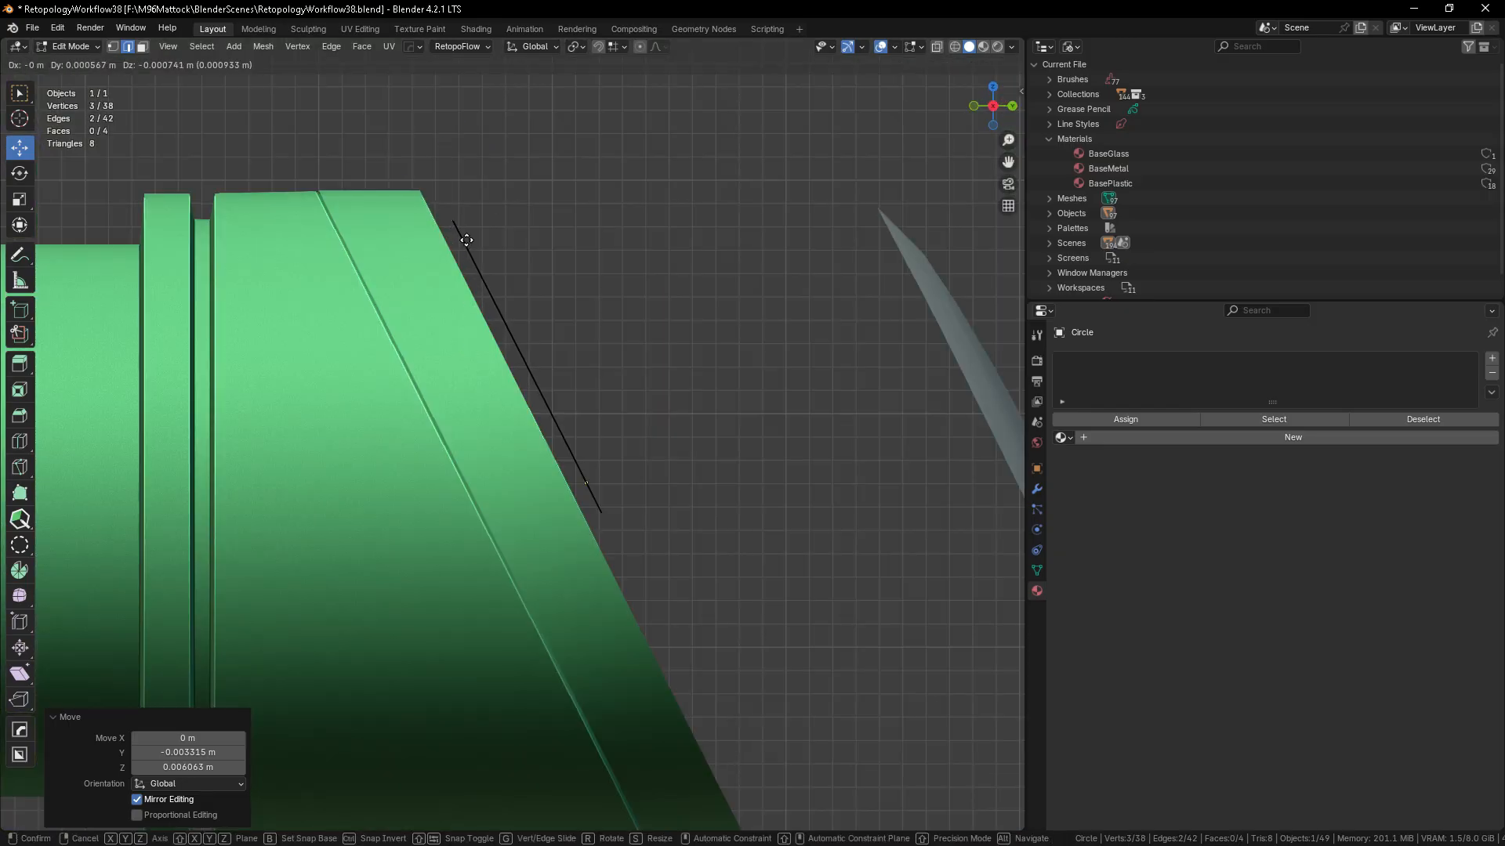
pyautogui.click(467, 232)
# - In side view, extrude the circle's two bottommost edges 0.008113 m in Y and -0.016435 m in Z along the slanted rim
pyautogui.moveTo(521, 527); pyautogui.dragTo(439, 679, button='middle')
pyautogui.scroll(3, 572, 570)
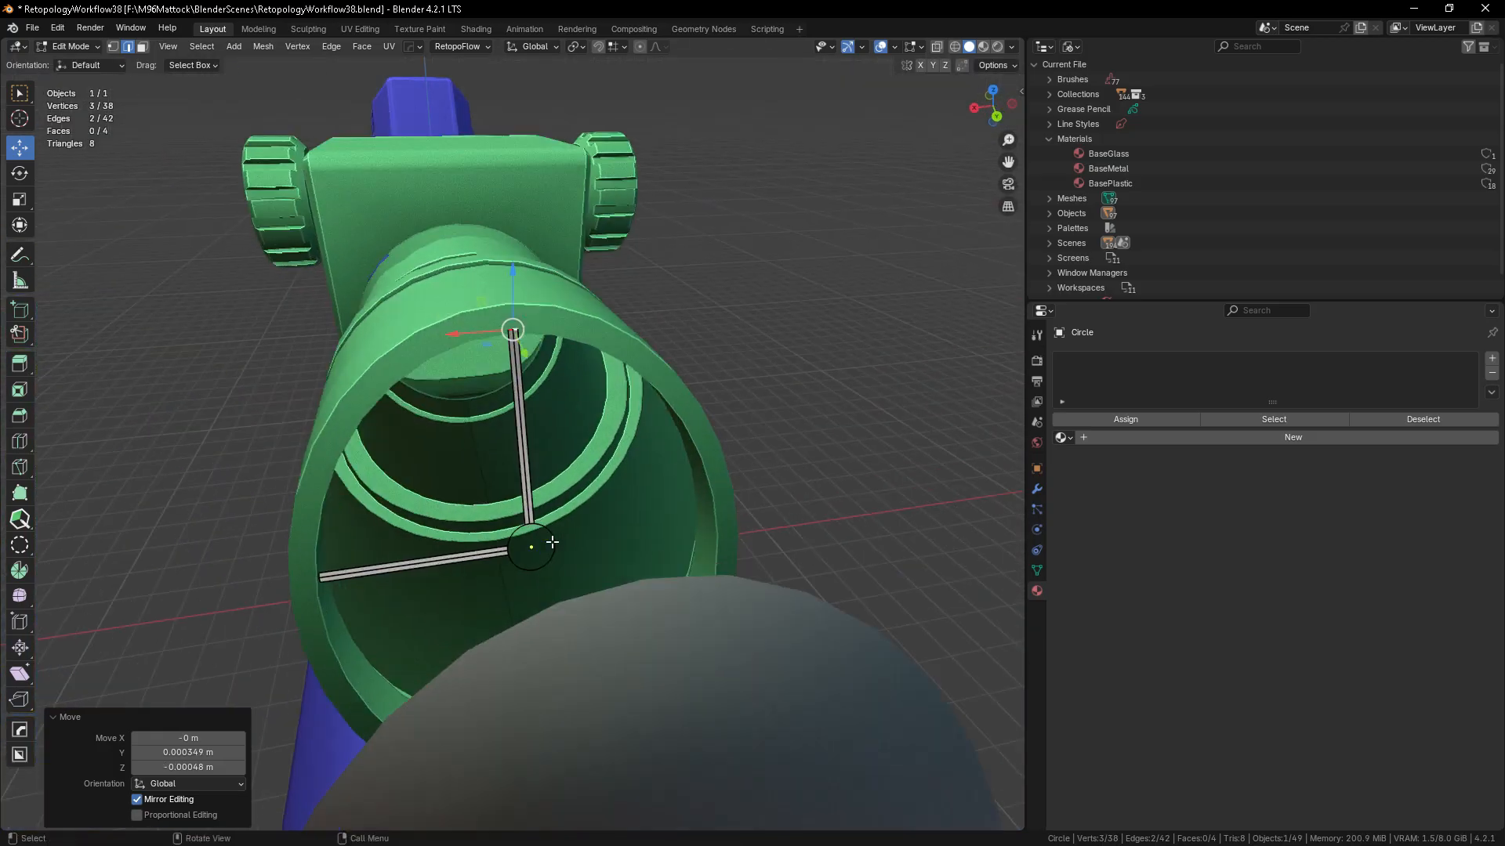
pyautogui.moveTo(536, 605); pyautogui.dragTo(510, 597, button='middle')
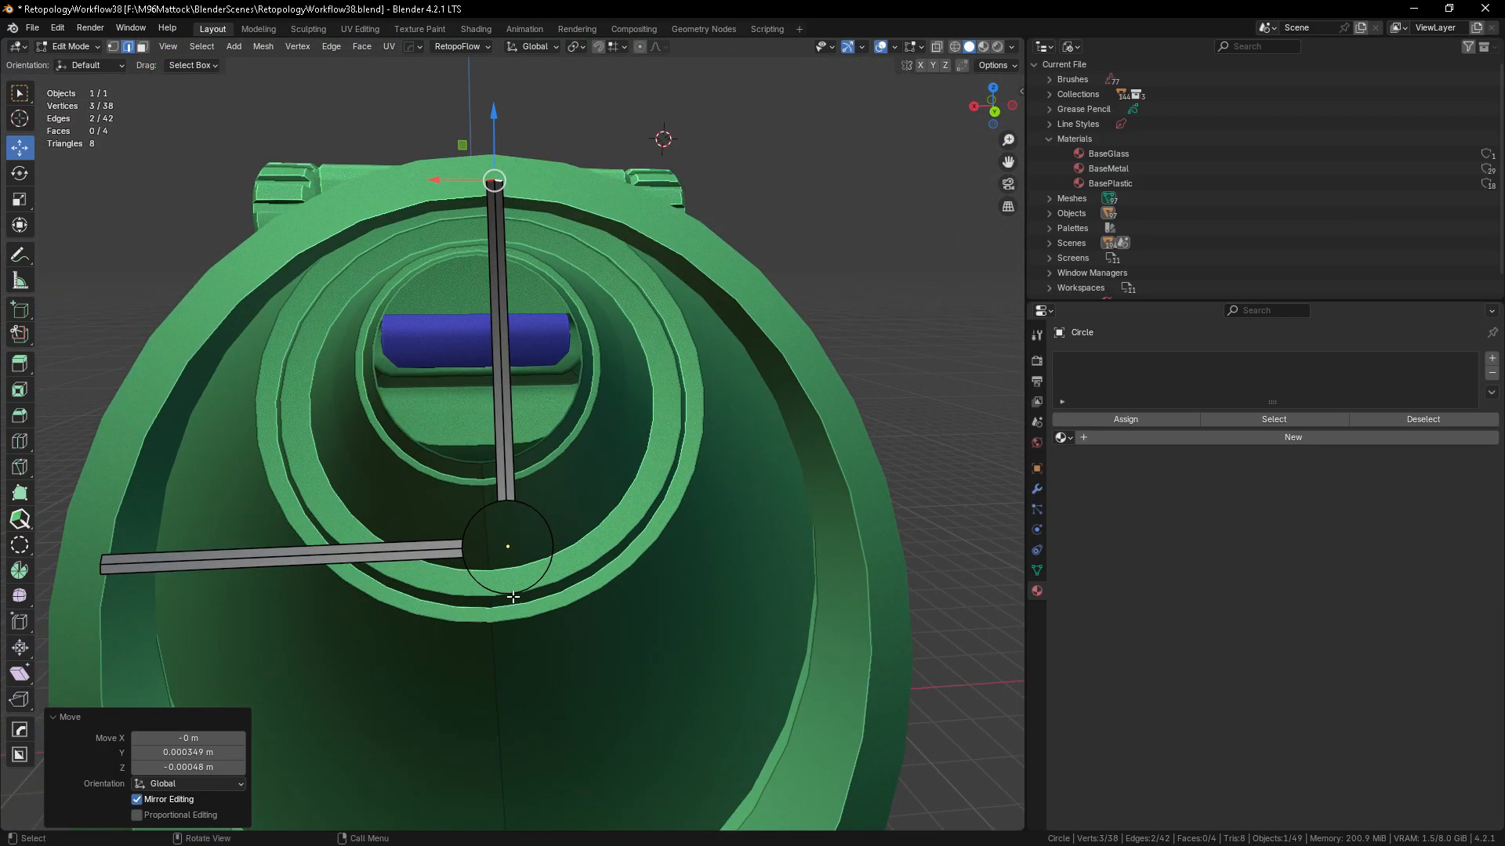
pyautogui.click(510, 597)
pyautogui.scroll(5, 510, 608)
pyautogui.keyDown('shift'); pyautogui.click(520, 564); pyautogui.keyUp('shift')
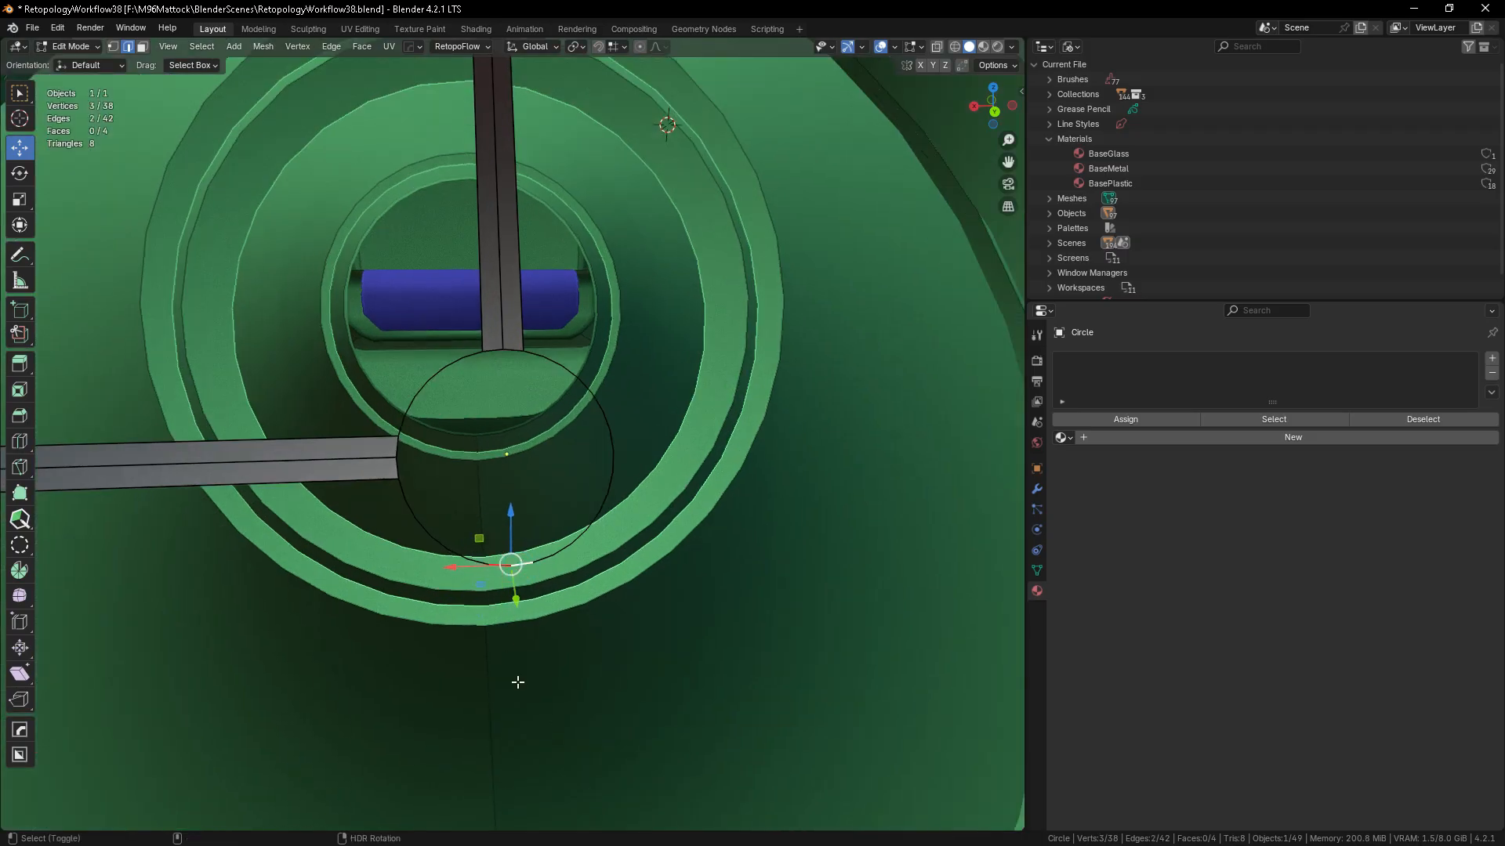
pyautogui.press('KP_3')
pyautogui.scroll(-3, 602, 502)
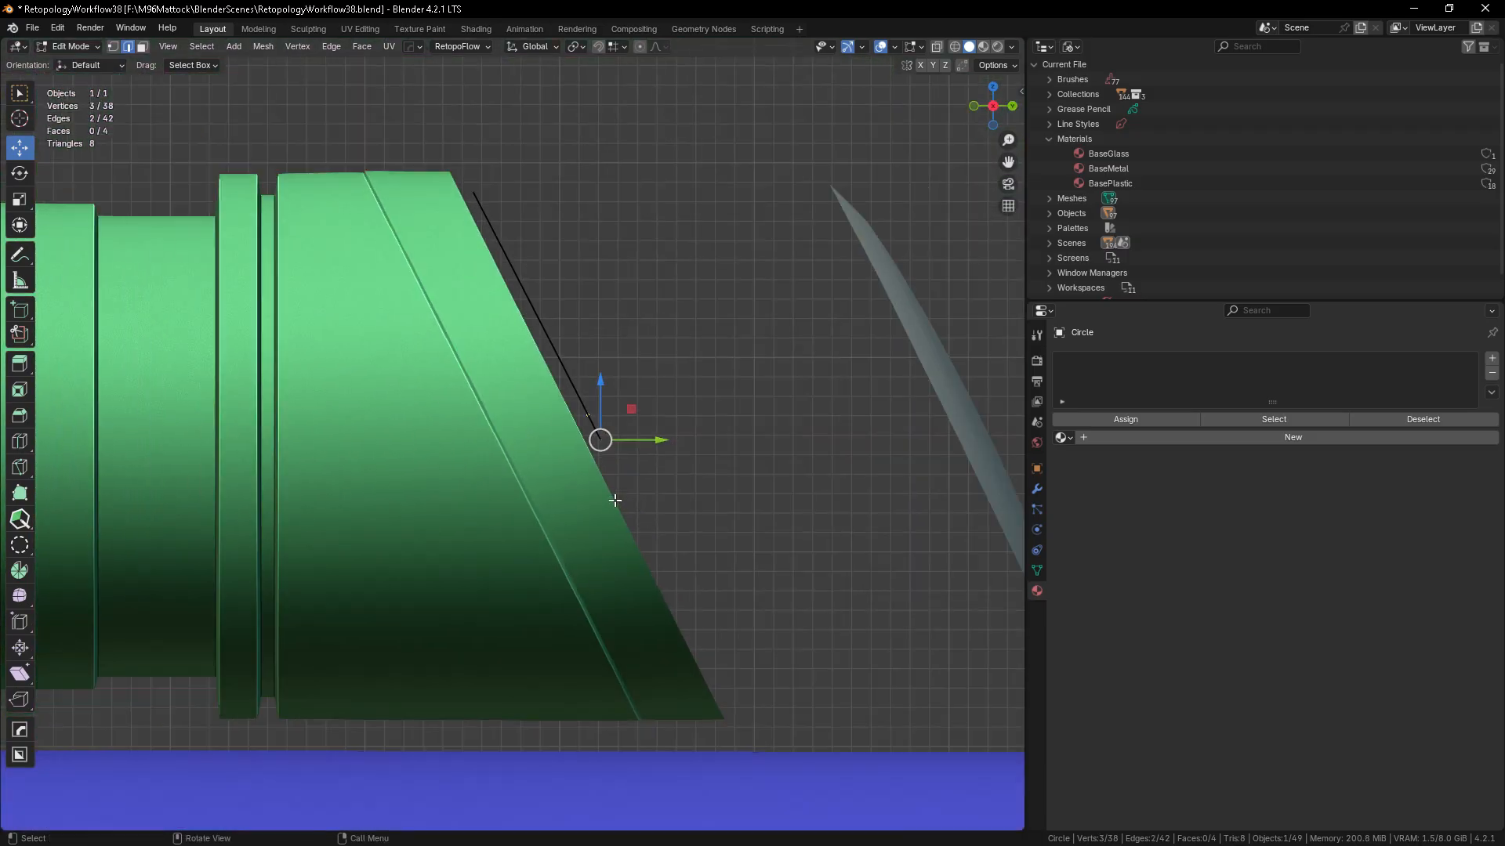
pyautogui.press('e')
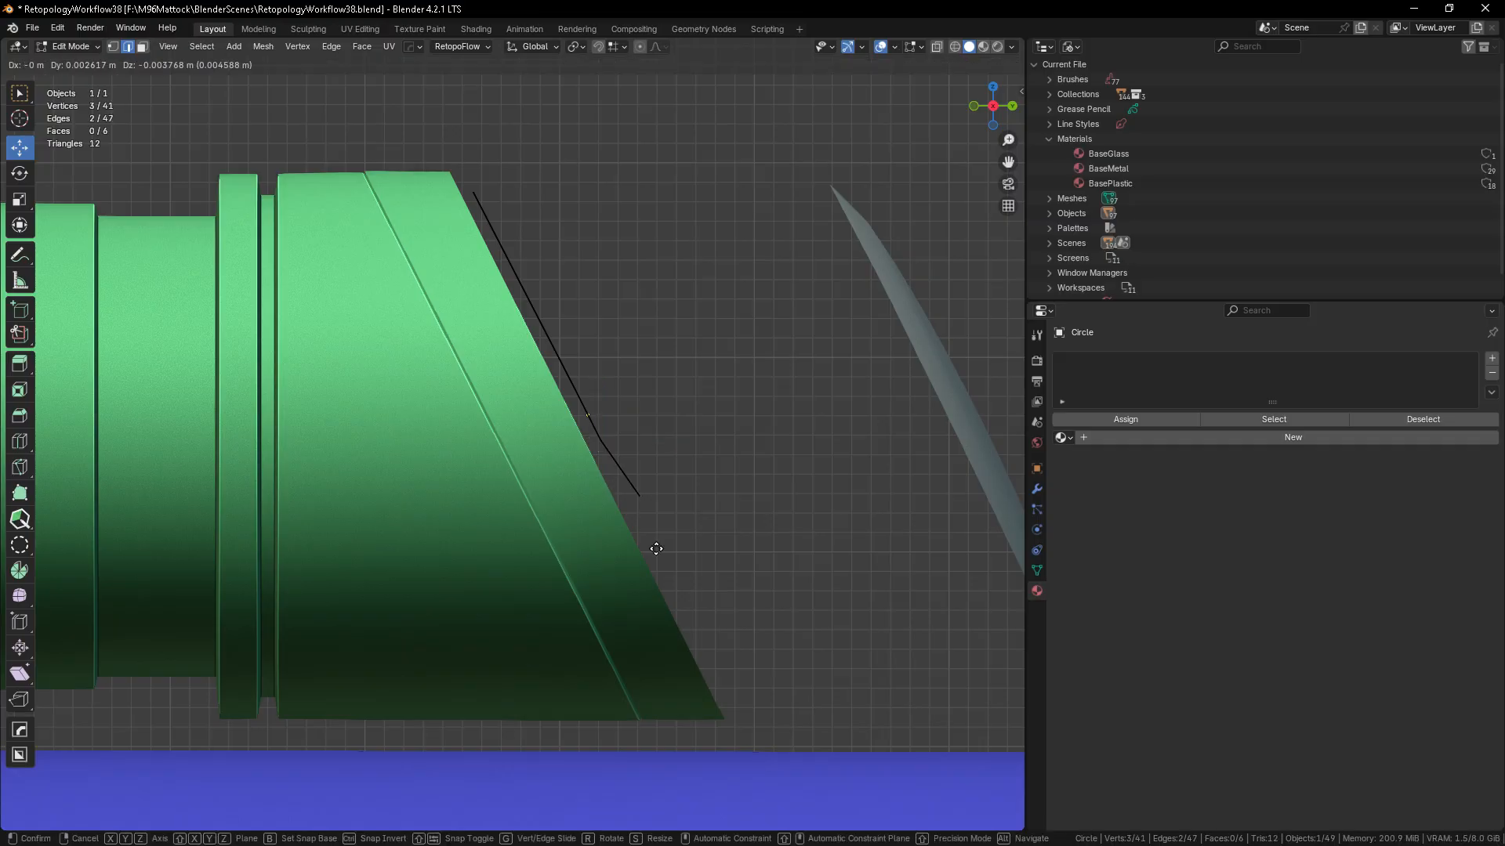
pyautogui.click(732, 729)
# - Select all the edges around the central circle, including those at the three arms, and fill them with a face
pyautogui.moveTo(732, 729); pyautogui.dragTo(598, 527, button='middle')
pyautogui.scroll(3, 588, 501)
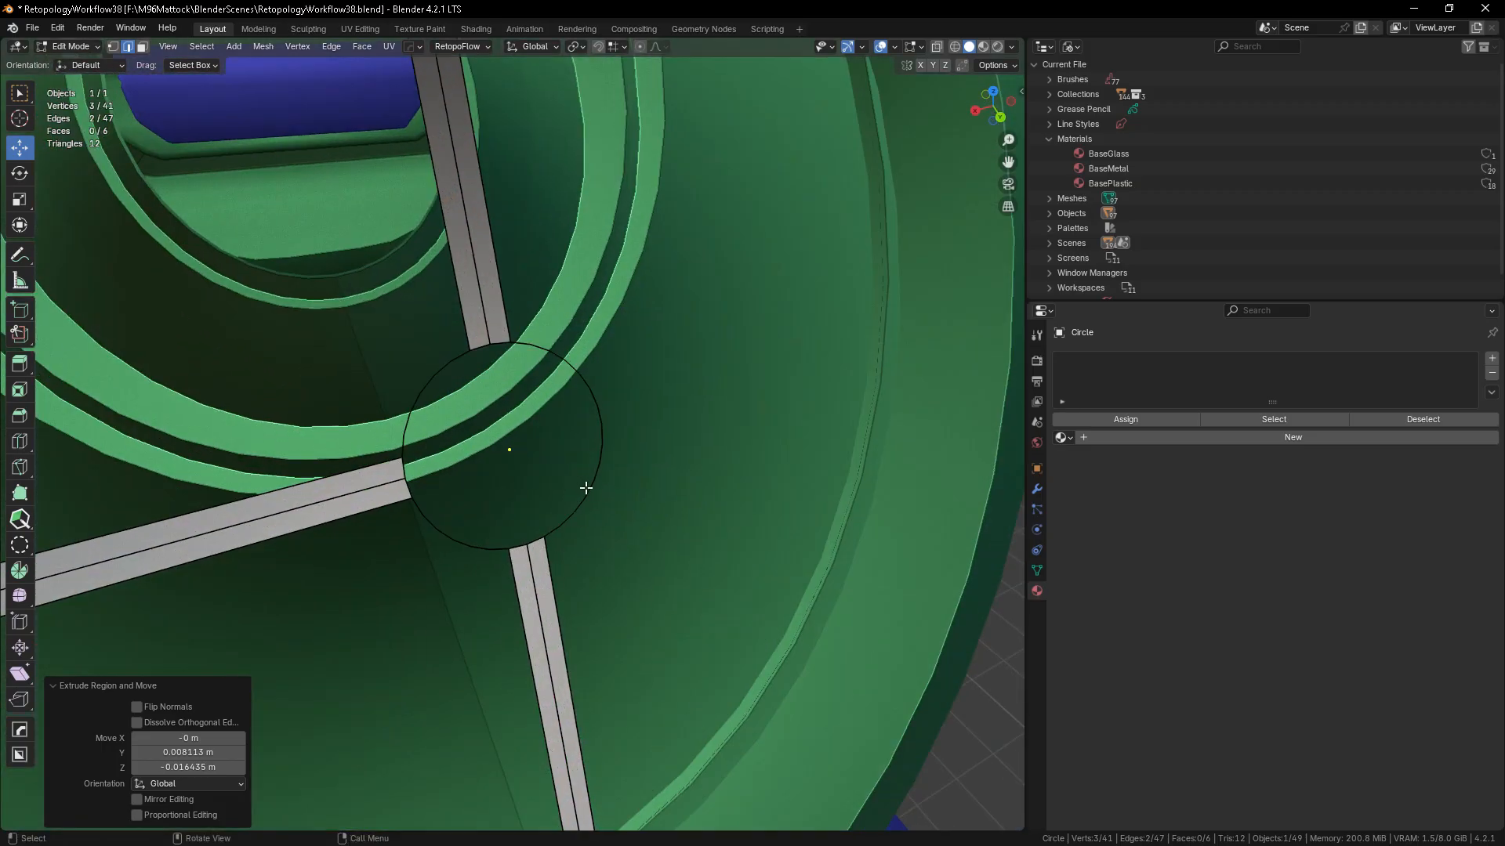
pyautogui.doubleClick(586, 488)
pyautogui.keyDown('shift'); pyautogui.doubleClick(453, 361); pyautogui.keyUp('shift')
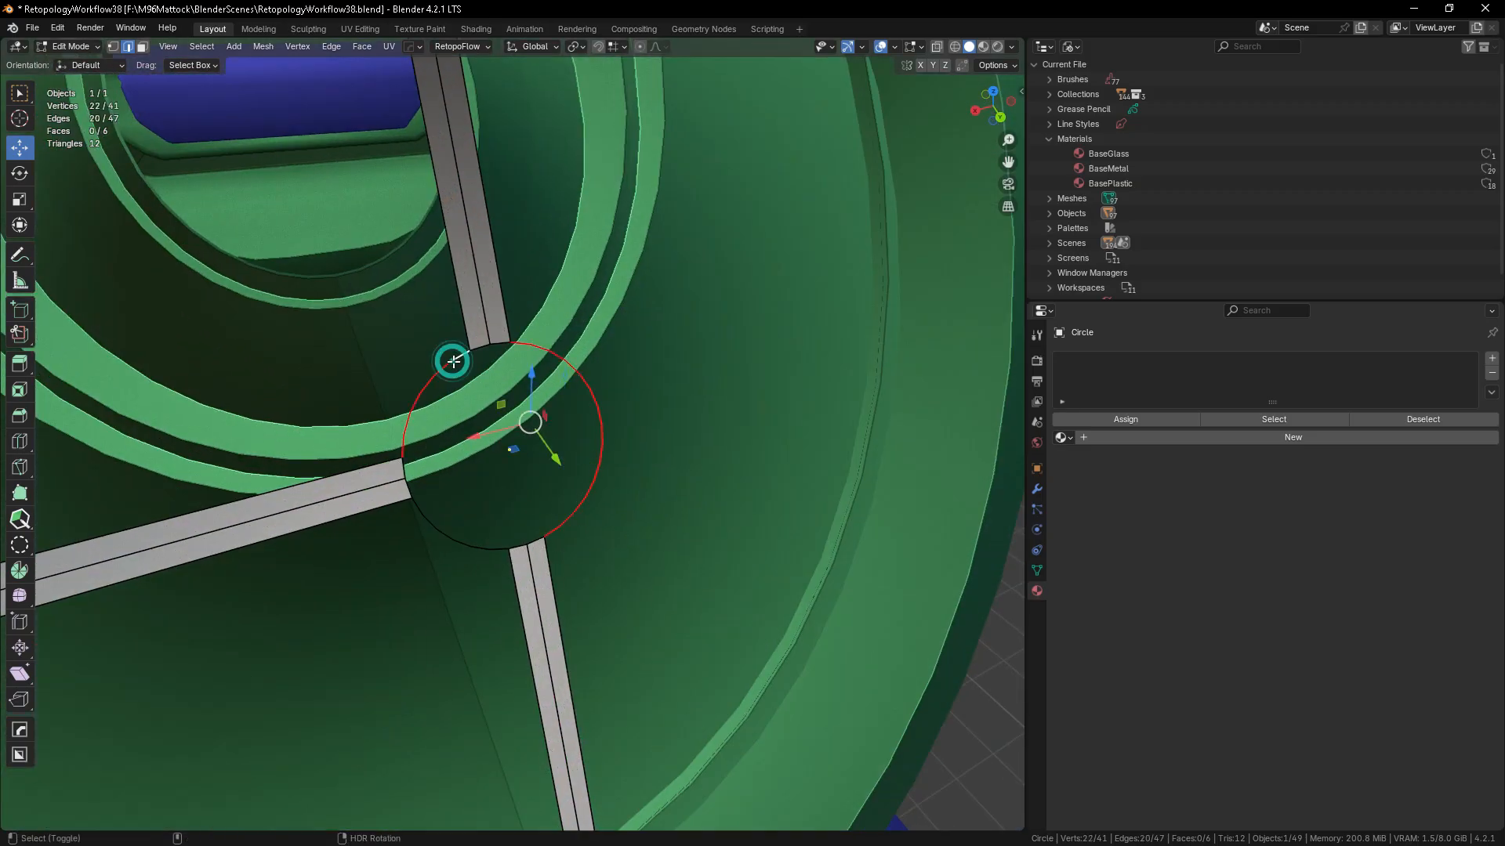
pyautogui.keyDown('shift'); pyautogui.click(497, 344); pyautogui.keyUp('shift')
pyautogui.keyDown('shift'); pyautogui.click(404, 466); pyautogui.keyUp('shift')
pyautogui.keyDown('shift'); pyautogui.click(410, 492); pyautogui.keyUp('shift')
pyautogui.keyDown('shift'); pyautogui.doubleClick(427, 516); pyautogui.keyUp('shift')
pyautogui.keyDown('shift'); pyautogui.click(514, 541); pyautogui.keyUp('shift')
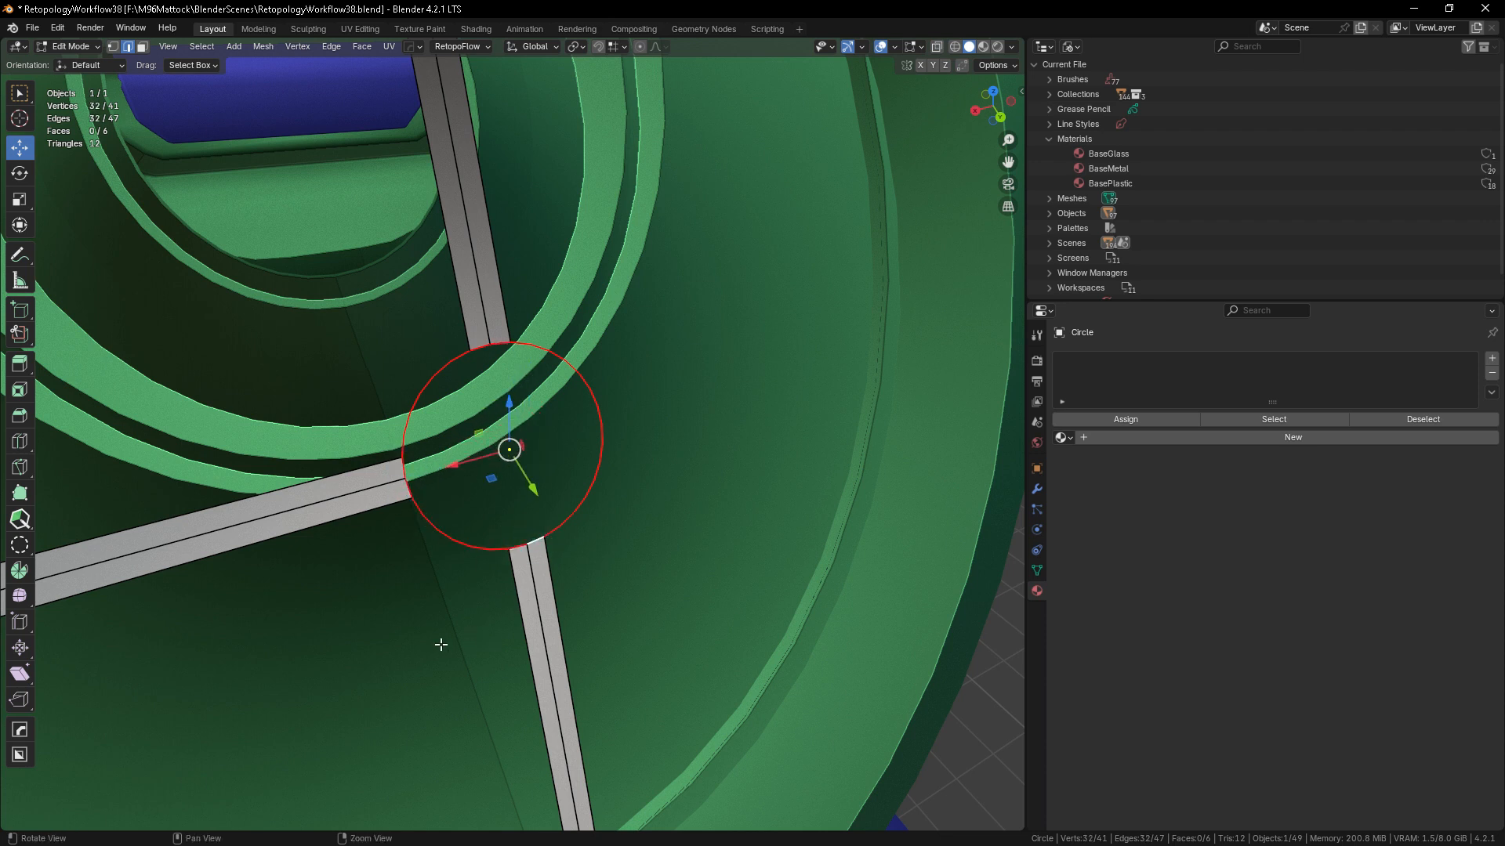
pyautogui.scroll(-2, 547, 619)
pyautogui.press('f')
# - Merge all of the crosshair's vertices by distance at 0.0001 m and return to object mode
pyautogui.moveTo(557, 611); pyautogui.dragTo(642, 561, button='middle')
pyautogui.press('a')
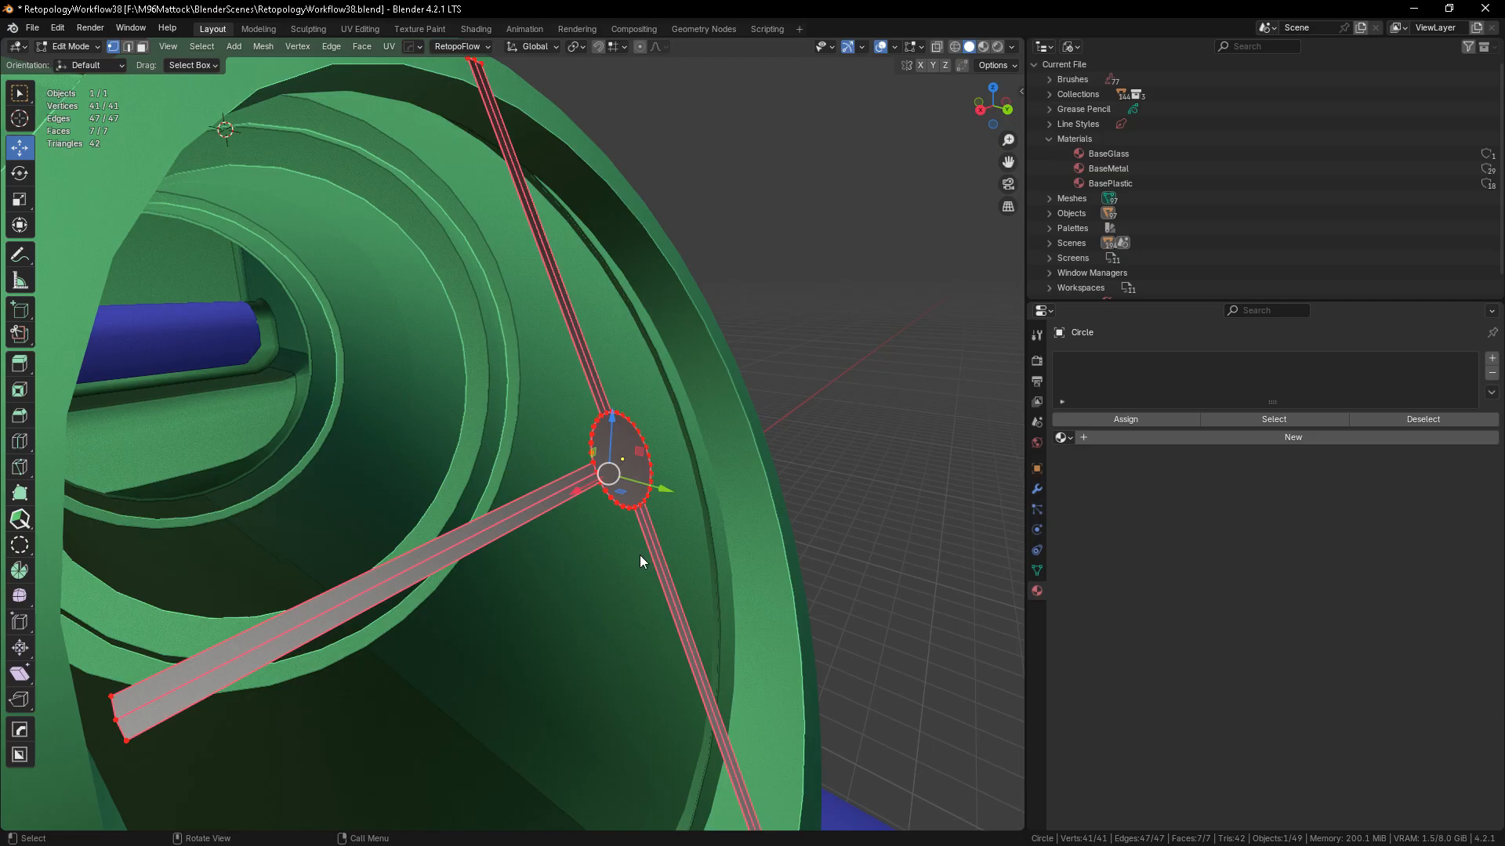
pyautogui.press('m')
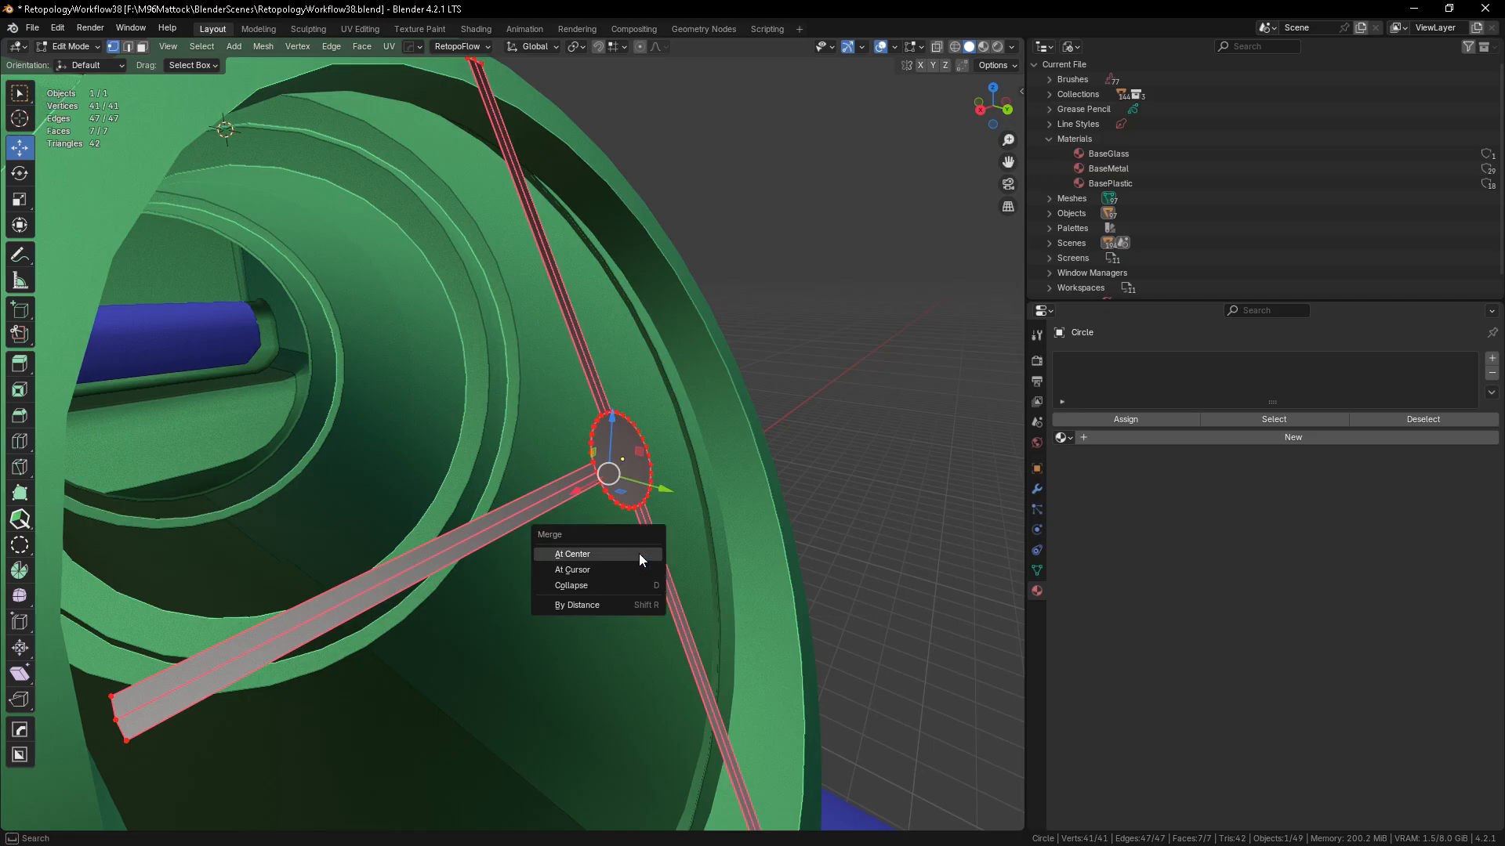
pyautogui.click(576, 605)
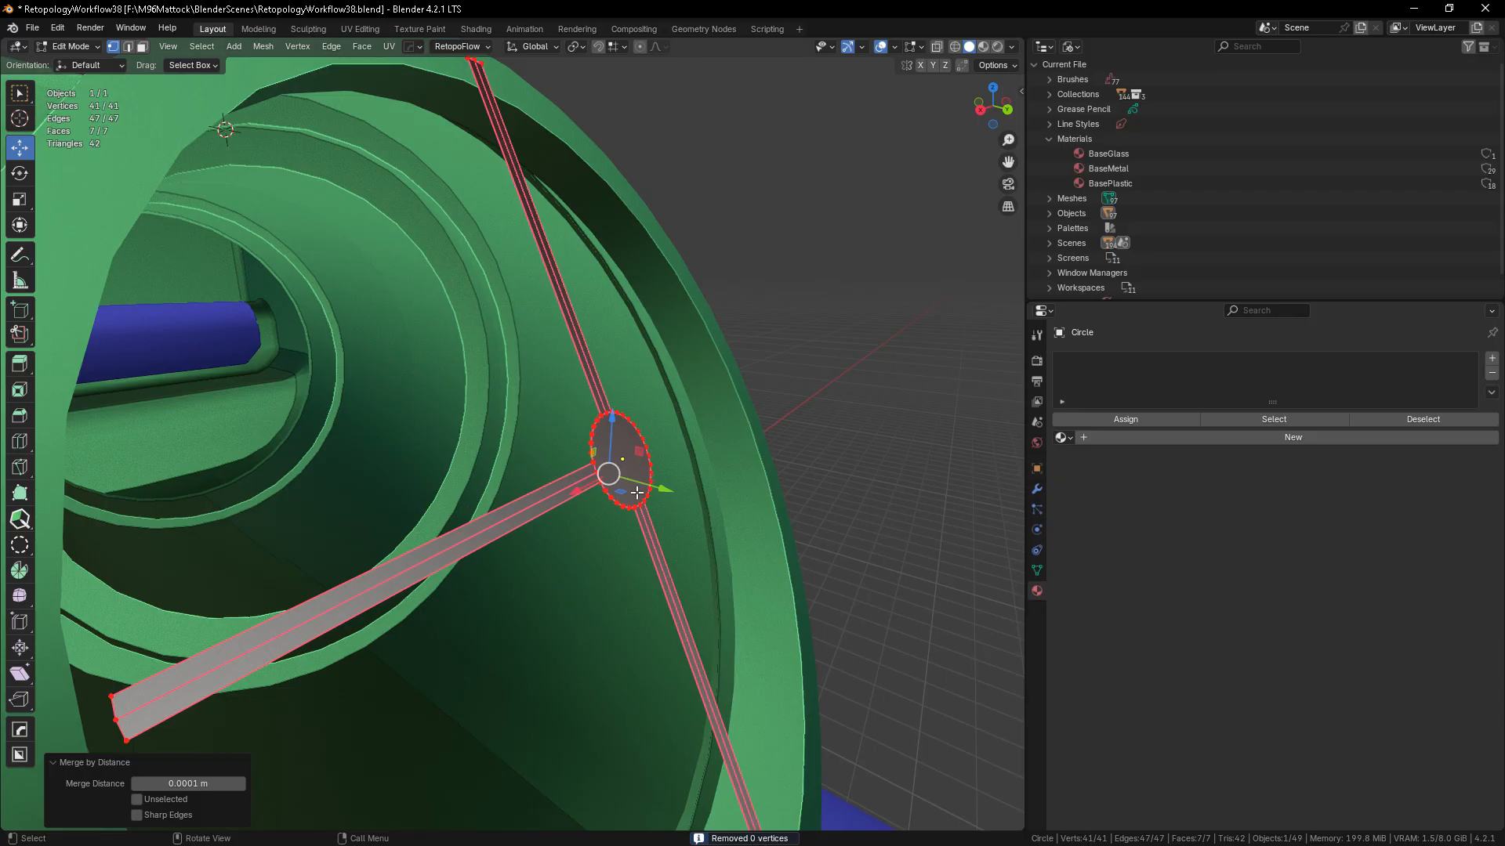
pyautogui.press('Tab')
# - Mirror the crosshair across its local X axis to create the opposite horizontal arm, and apply the mirror modifier
pyautogui.moveTo(953, 366); pyautogui.dragTo(720, 548, button='middle')
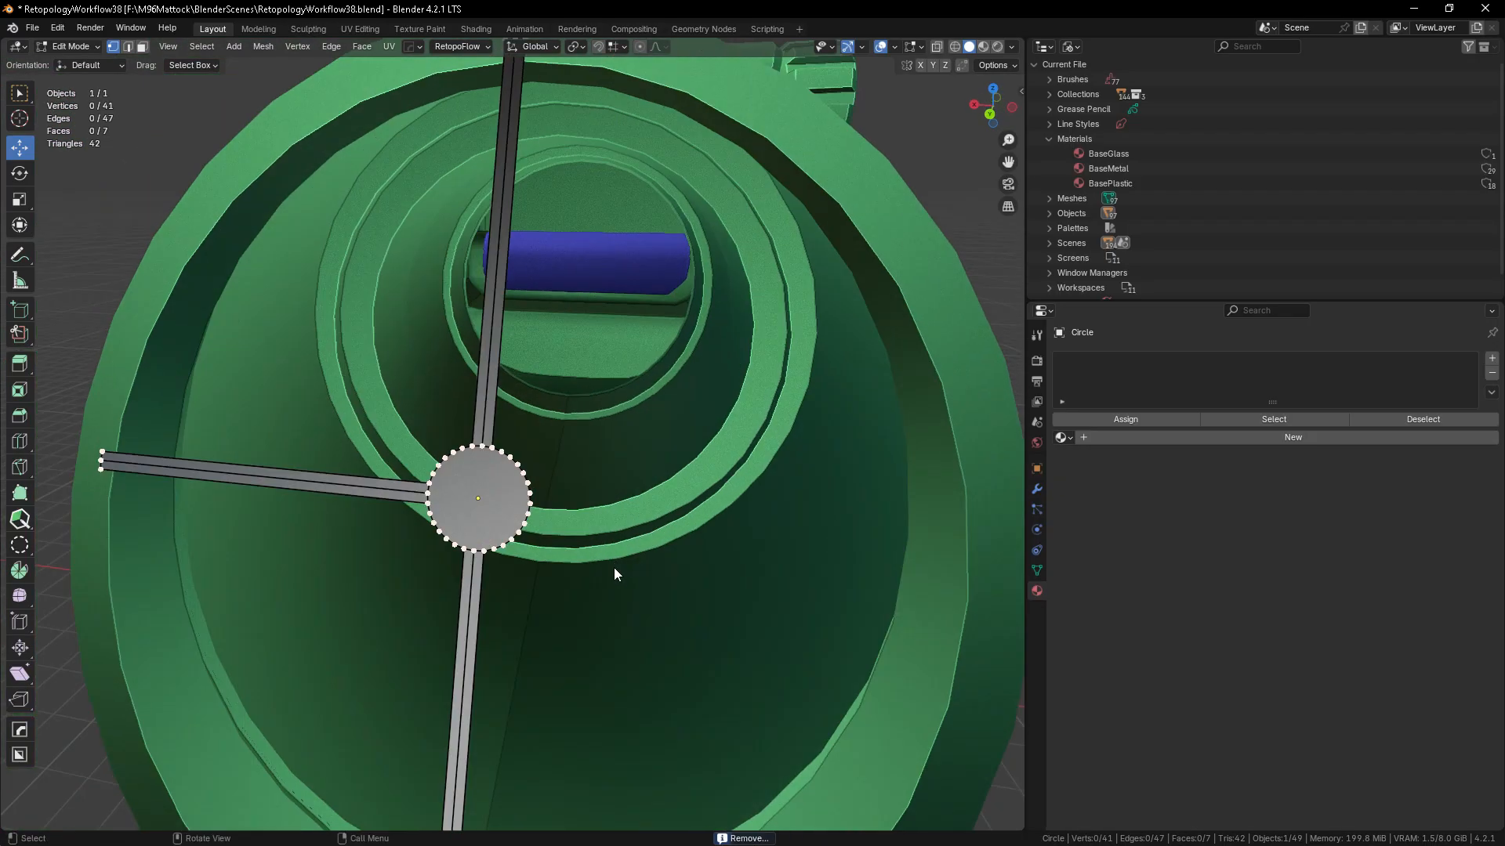
pyautogui.scroll(1, 614, 567)
pyautogui.moveTo(569, 641); pyautogui.dragTo(502, 531, button='middle')
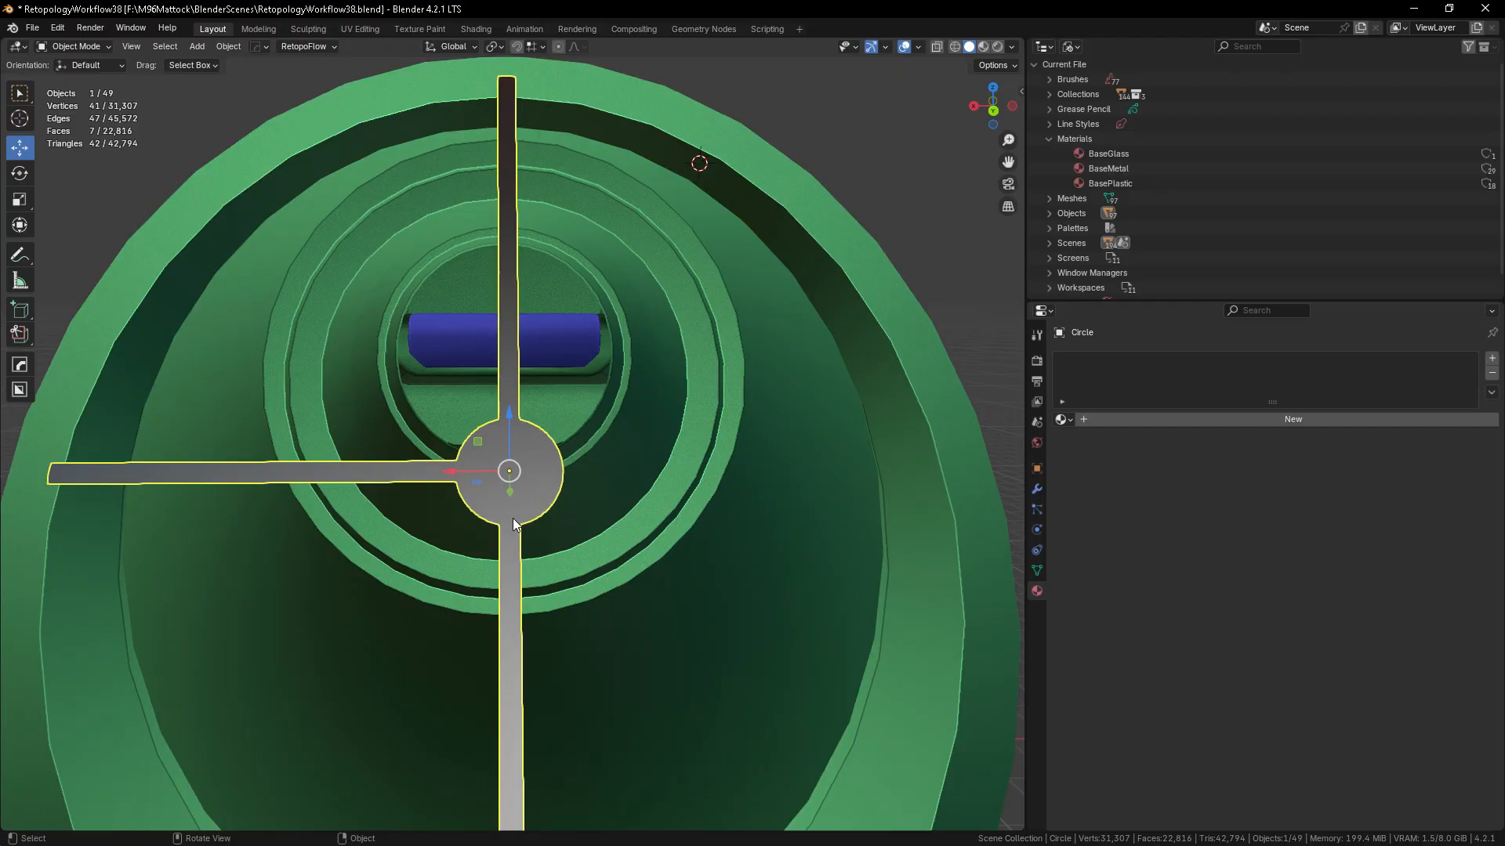
pyautogui.hotkey('alt', 'x')
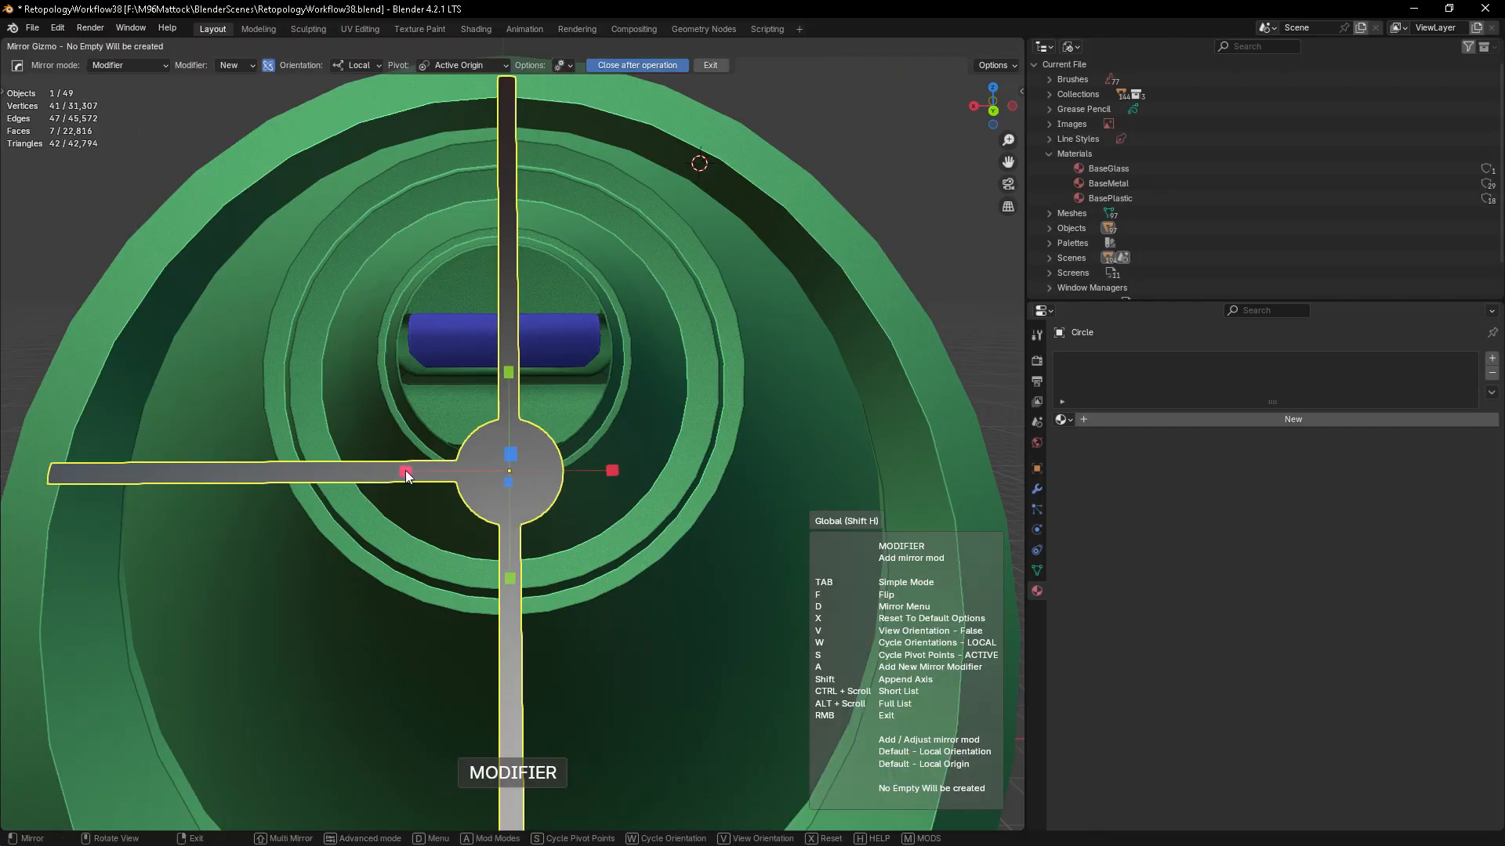
pyautogui.click(406, 473)
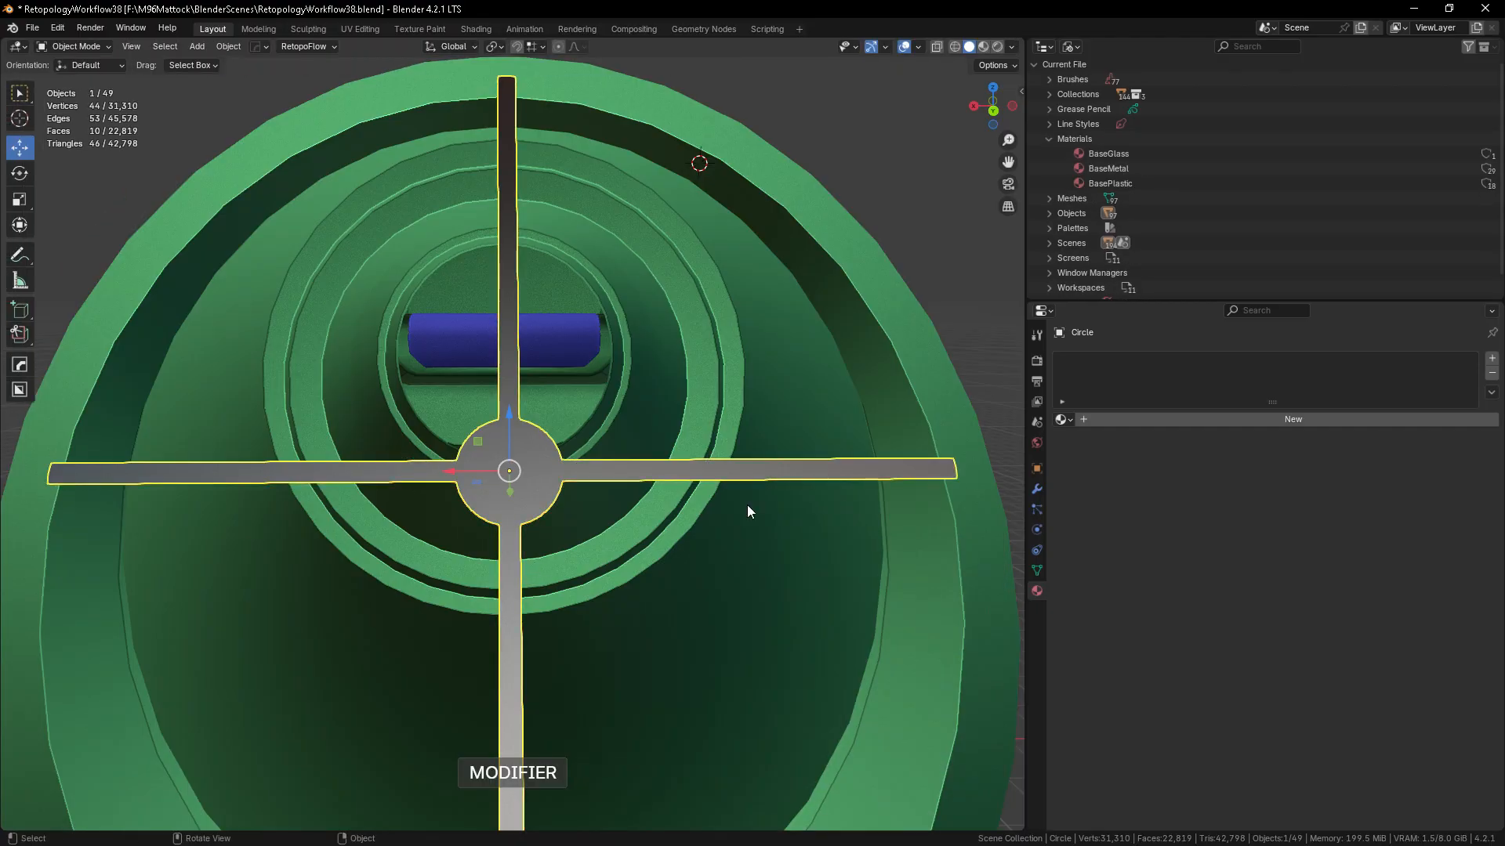
pyautogui.click(1035, 487)
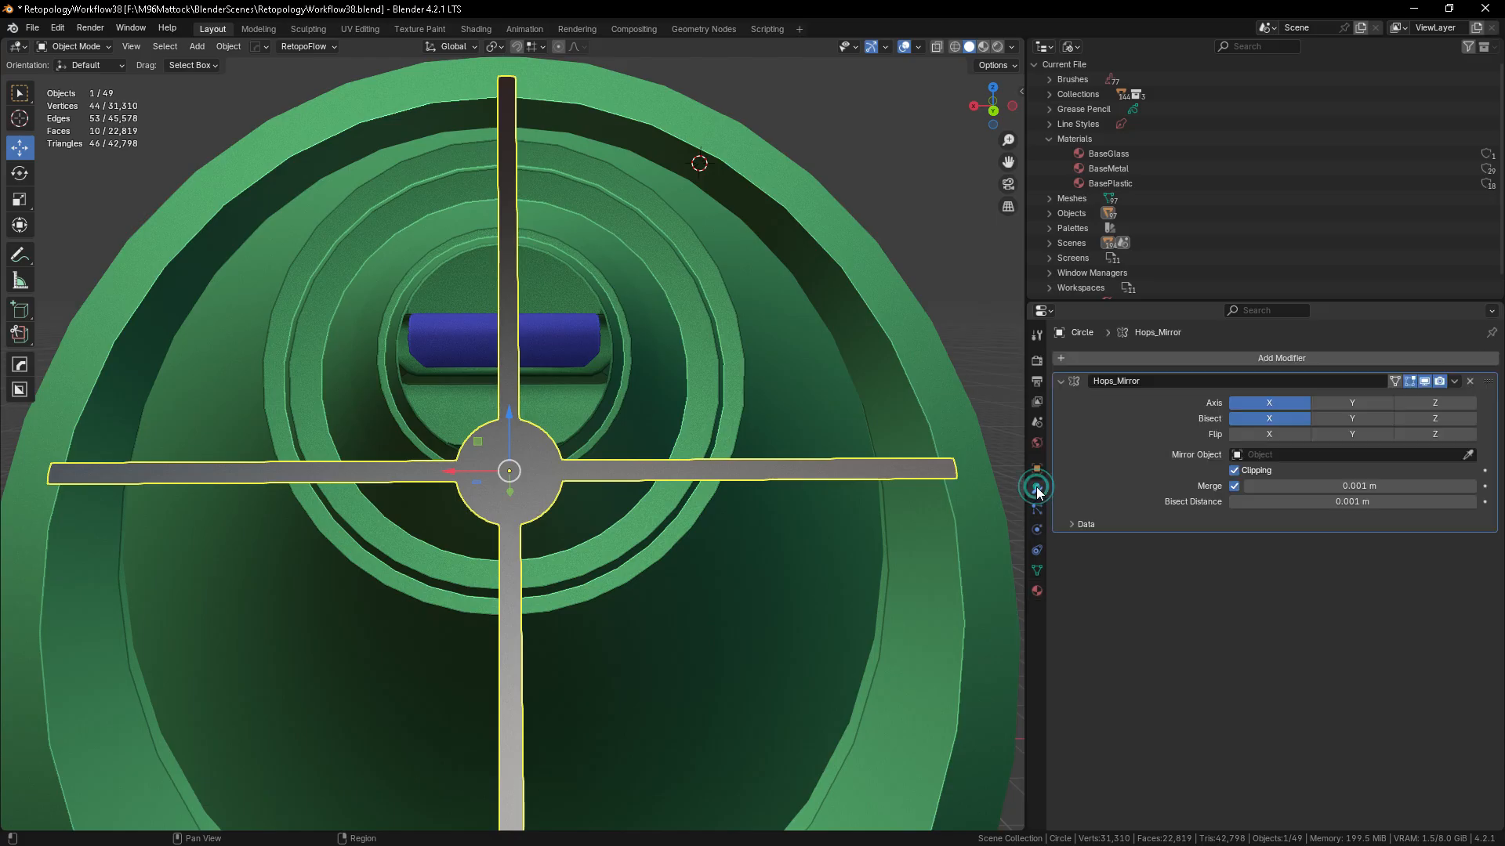
pyautogui.click(1454, 381)
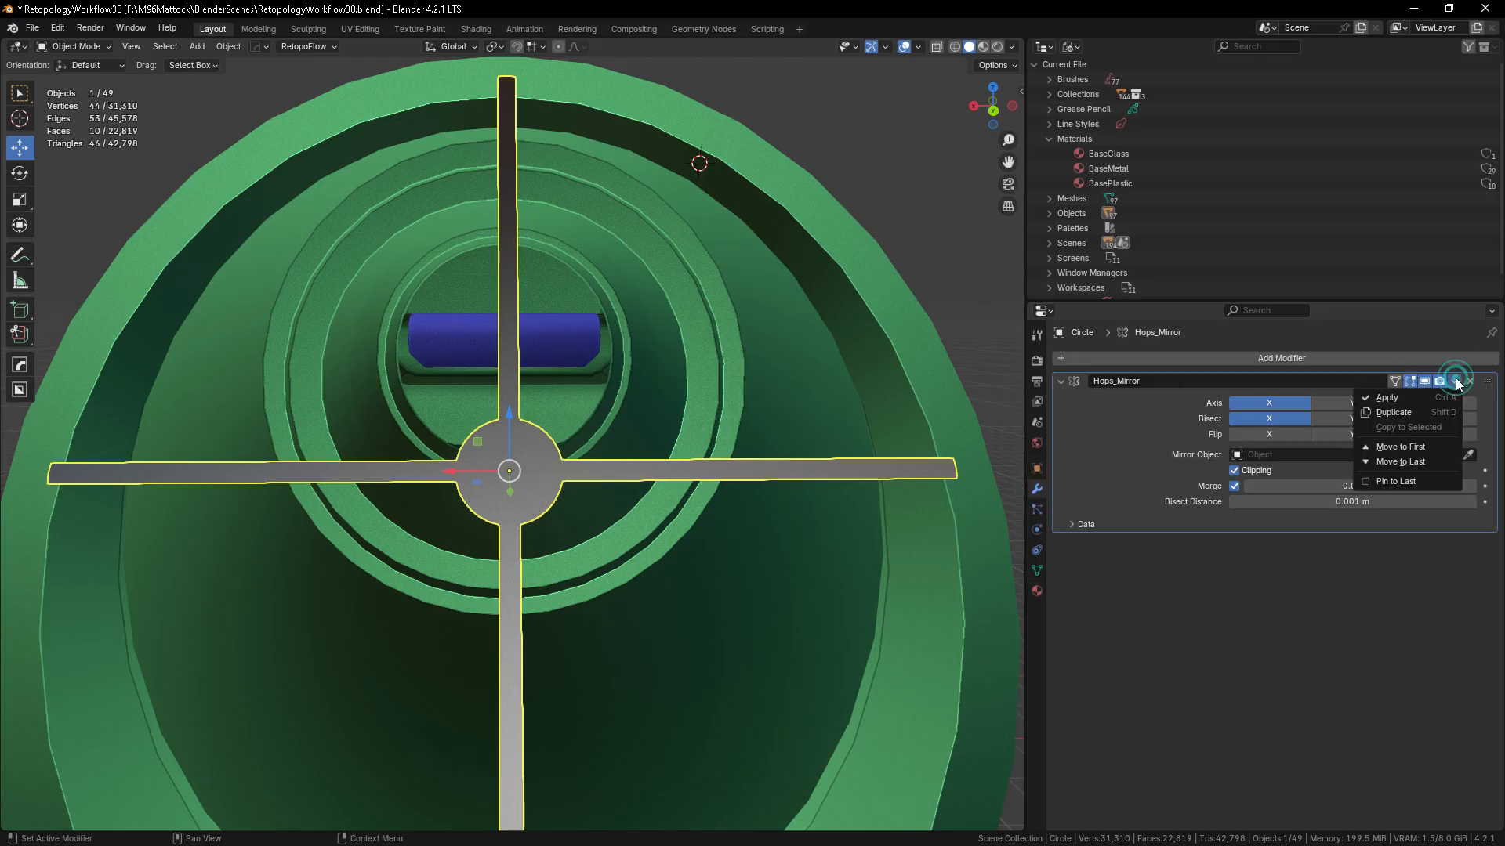
pyautogui.click(1406, 398)
# - In edit mode, select the two half-disc faces at the crosshair's centre and inset them by 0.00451 m
pyautogui.moveTo(698, 642); pyautogui.dragTo(588, 470, button='middle')
pyautogui.scroll(6, 580, 434)
pyautogui.scroll(5, 547, 428)
pyautogui.scroll(-7, 544, 395)
pyautogui.press('Tab')
pyautogui.press('a')
pyautogui.scroll(3, 594, 430)
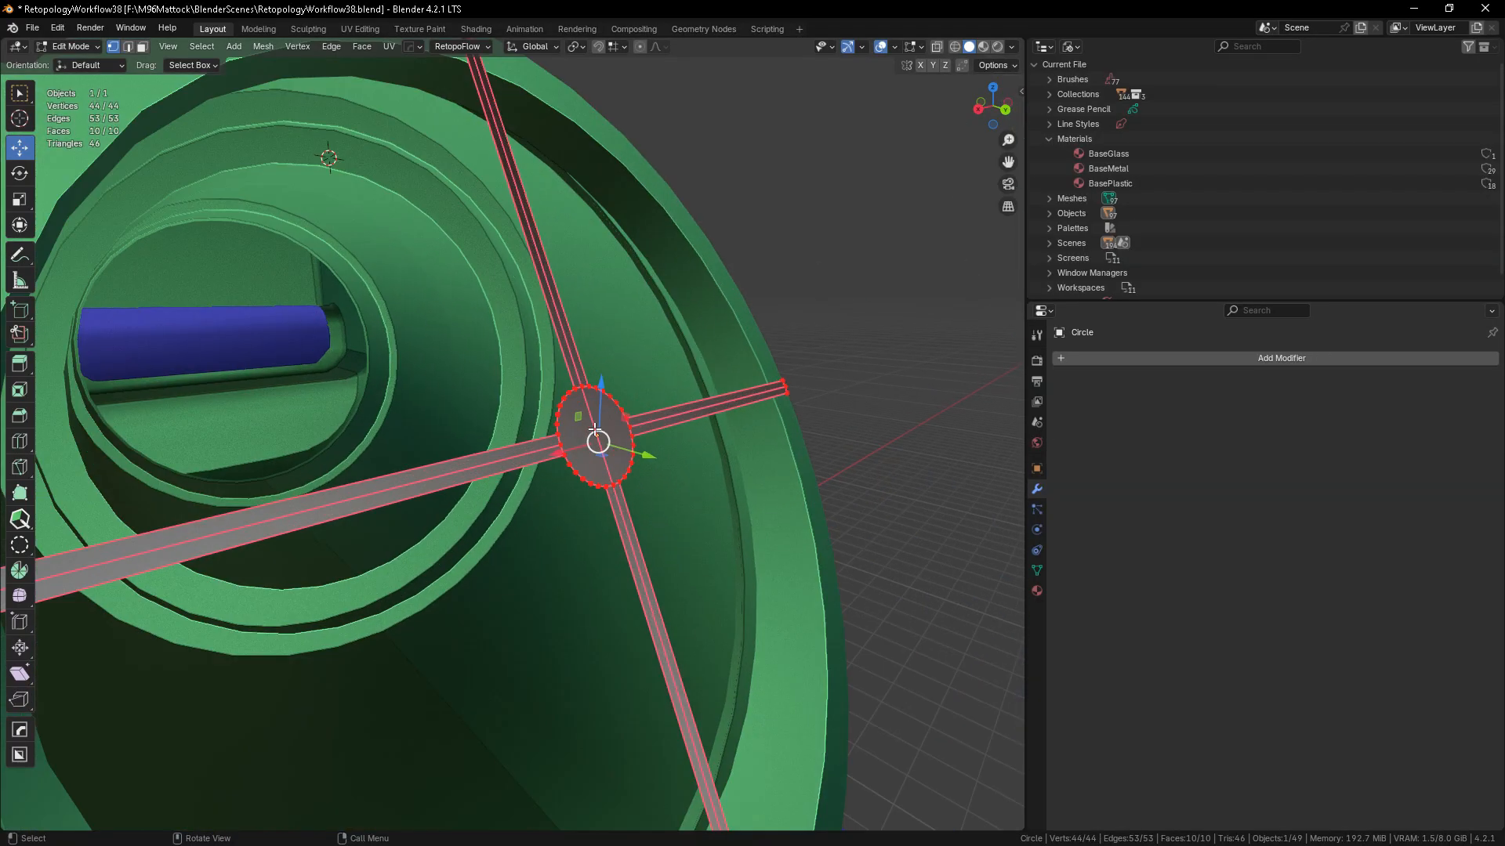
pyautogui.press('3')
pyautogui.click(611, 445)
pyautogui.keyDown('shift'); pyautogui.click(585, 438); pyautogui.keyUp('shift')
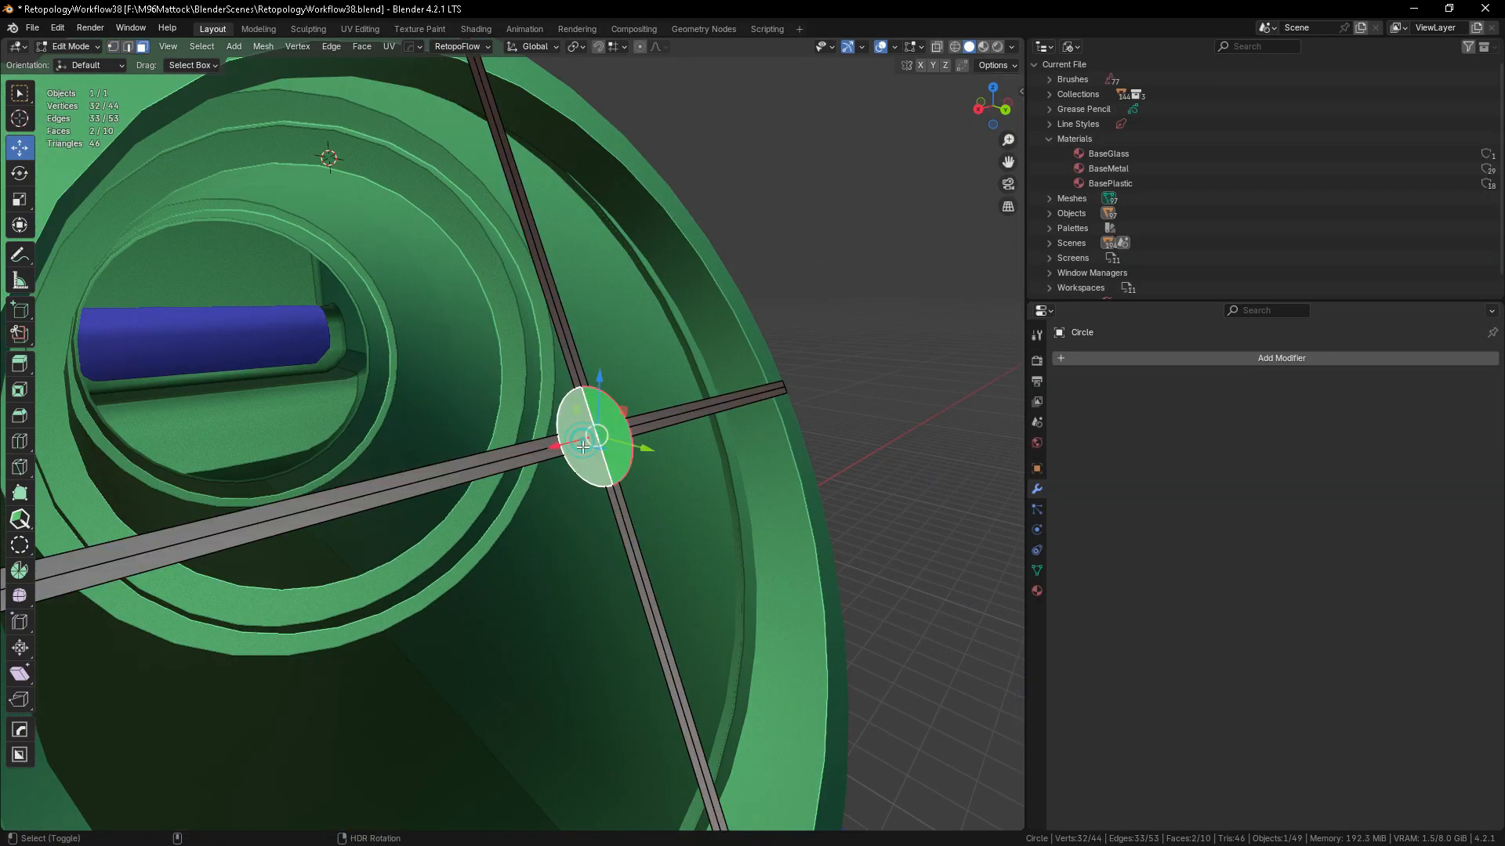
pyautogui.scroll(3, 608, 439)
pyautogui.moveTo(608, 440); pyautogui.dragTo(726, 585, button='middle')
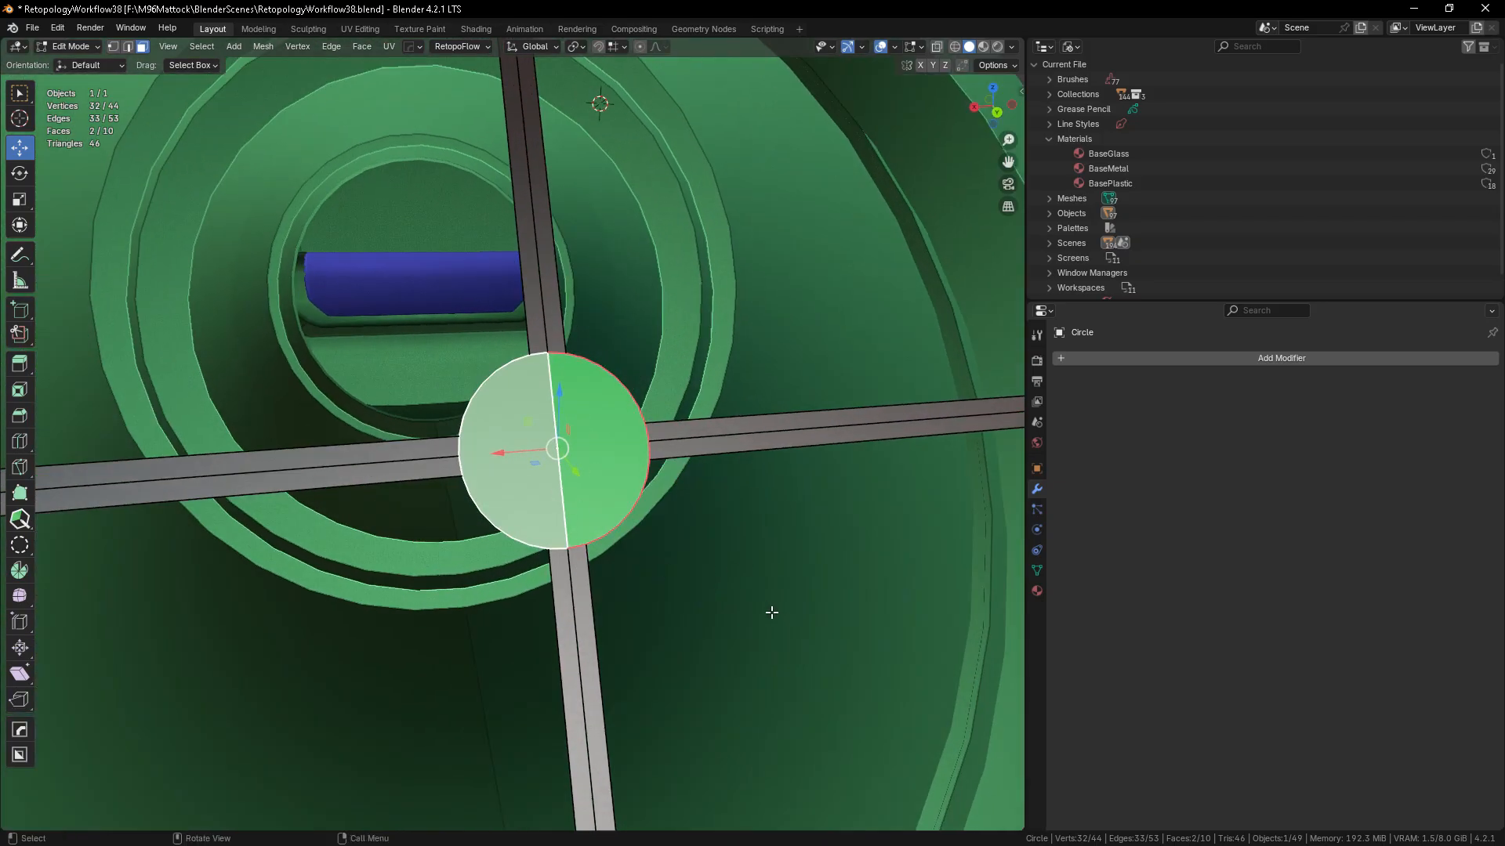
pyautogui.press('i')
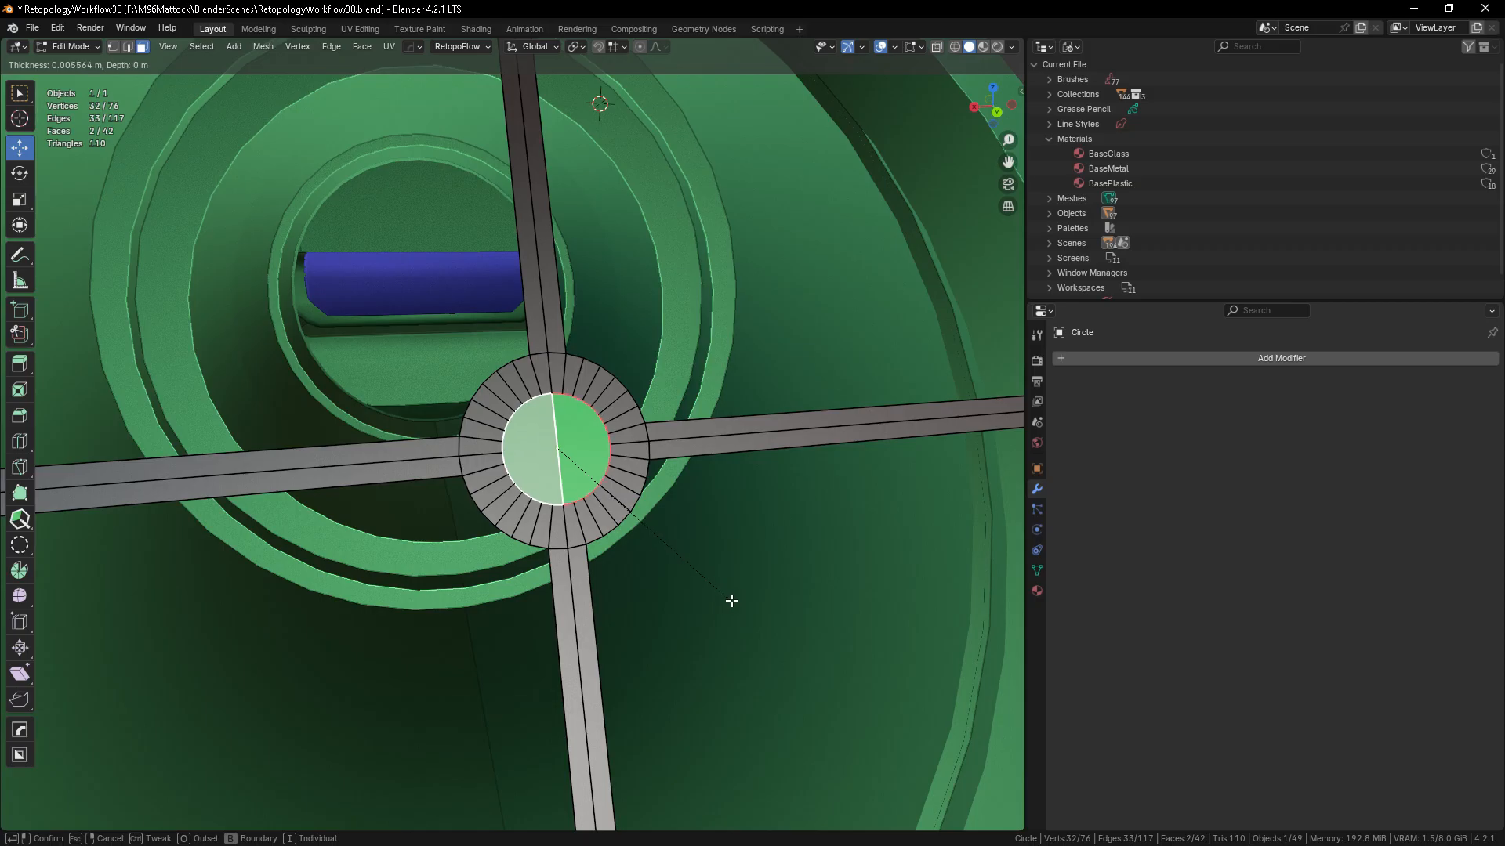
pyautogui.click(729, 608)
# - Set the transform orientation to Normal and move the two inset centre faces -0.000201 m along Z
pyautogui.moveTo(628, 606); pyautogui.dragTo(562, 345, button='middle')
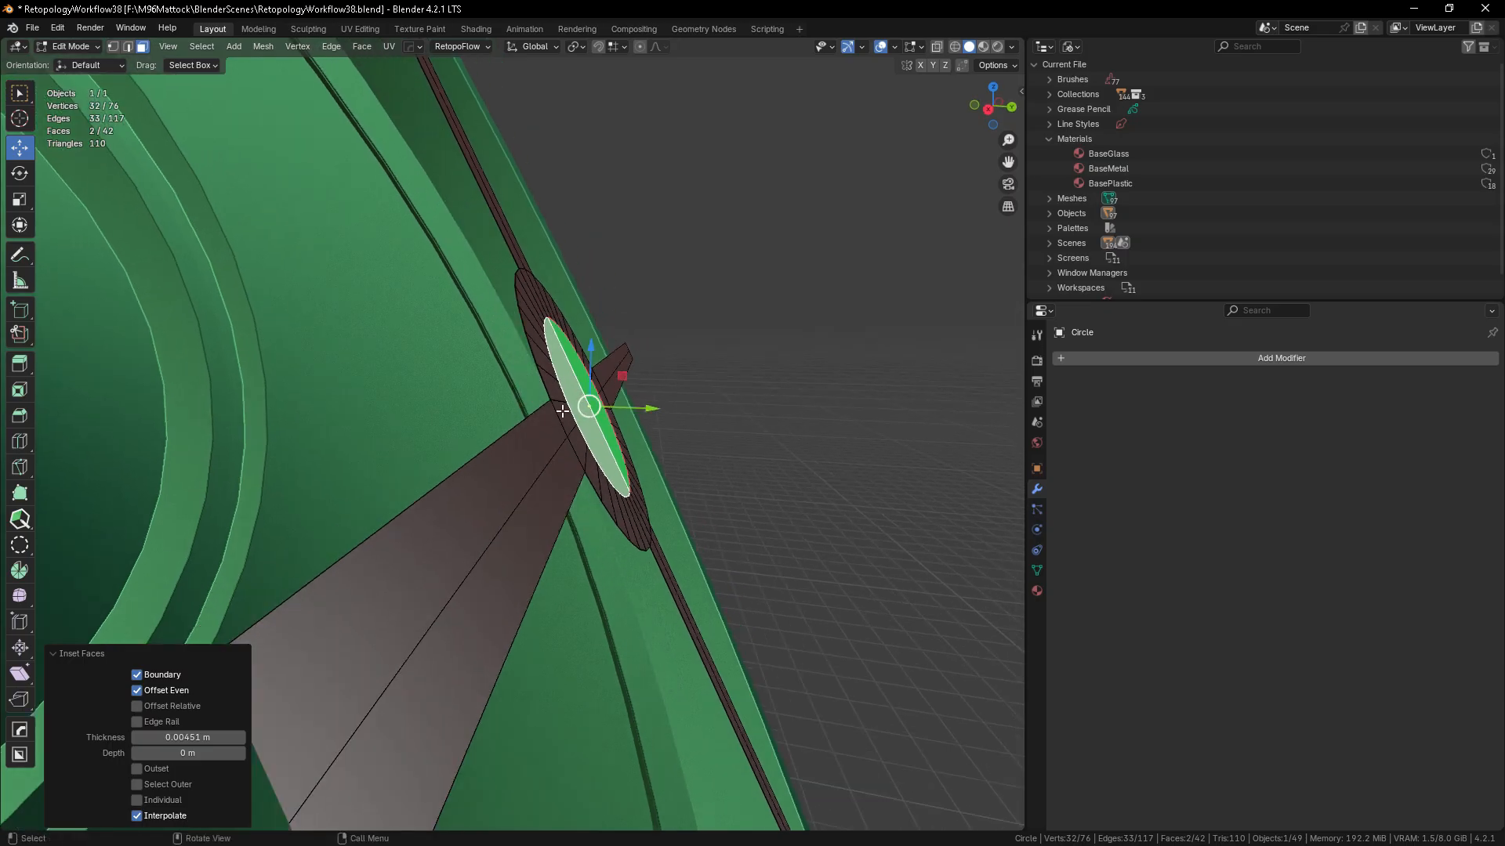
pyautogui.click(533, 46)
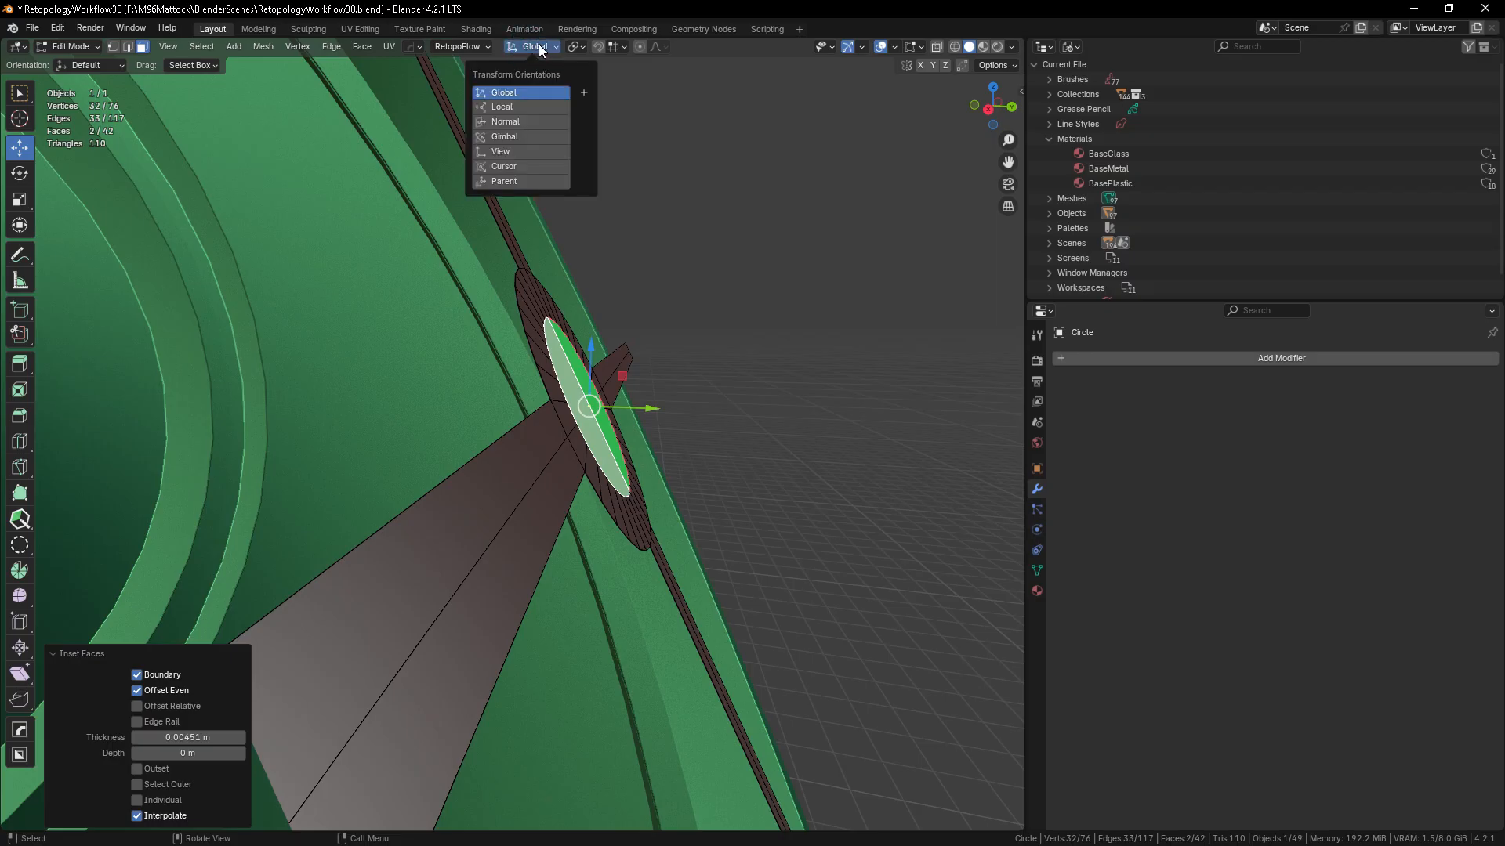
pyautogui.click(517, 121)
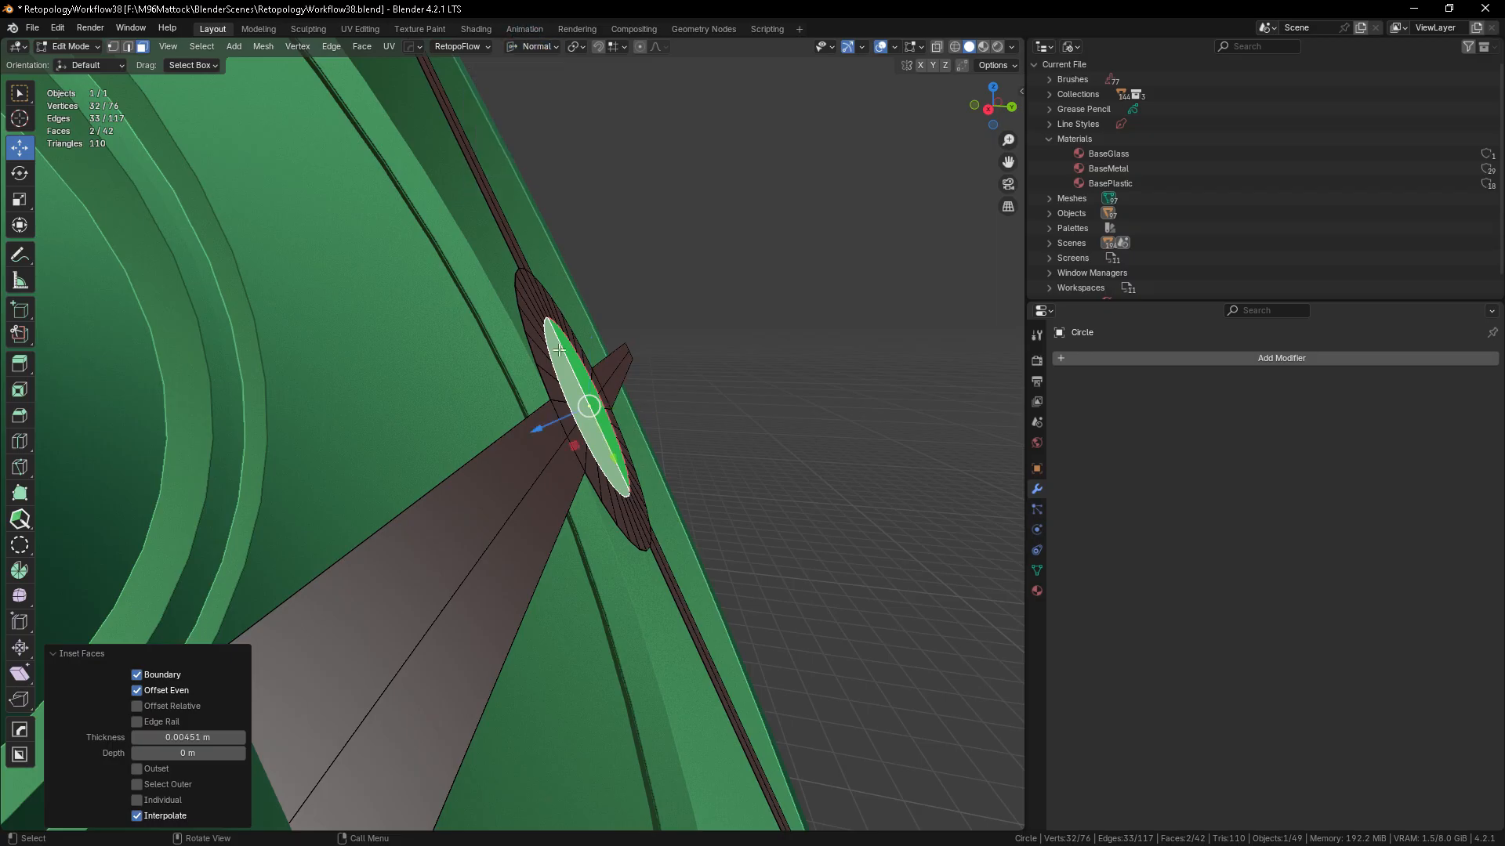
pyautogui.moveTo(599, 574); pyautogui.dragTo(567, 483, button='middle')
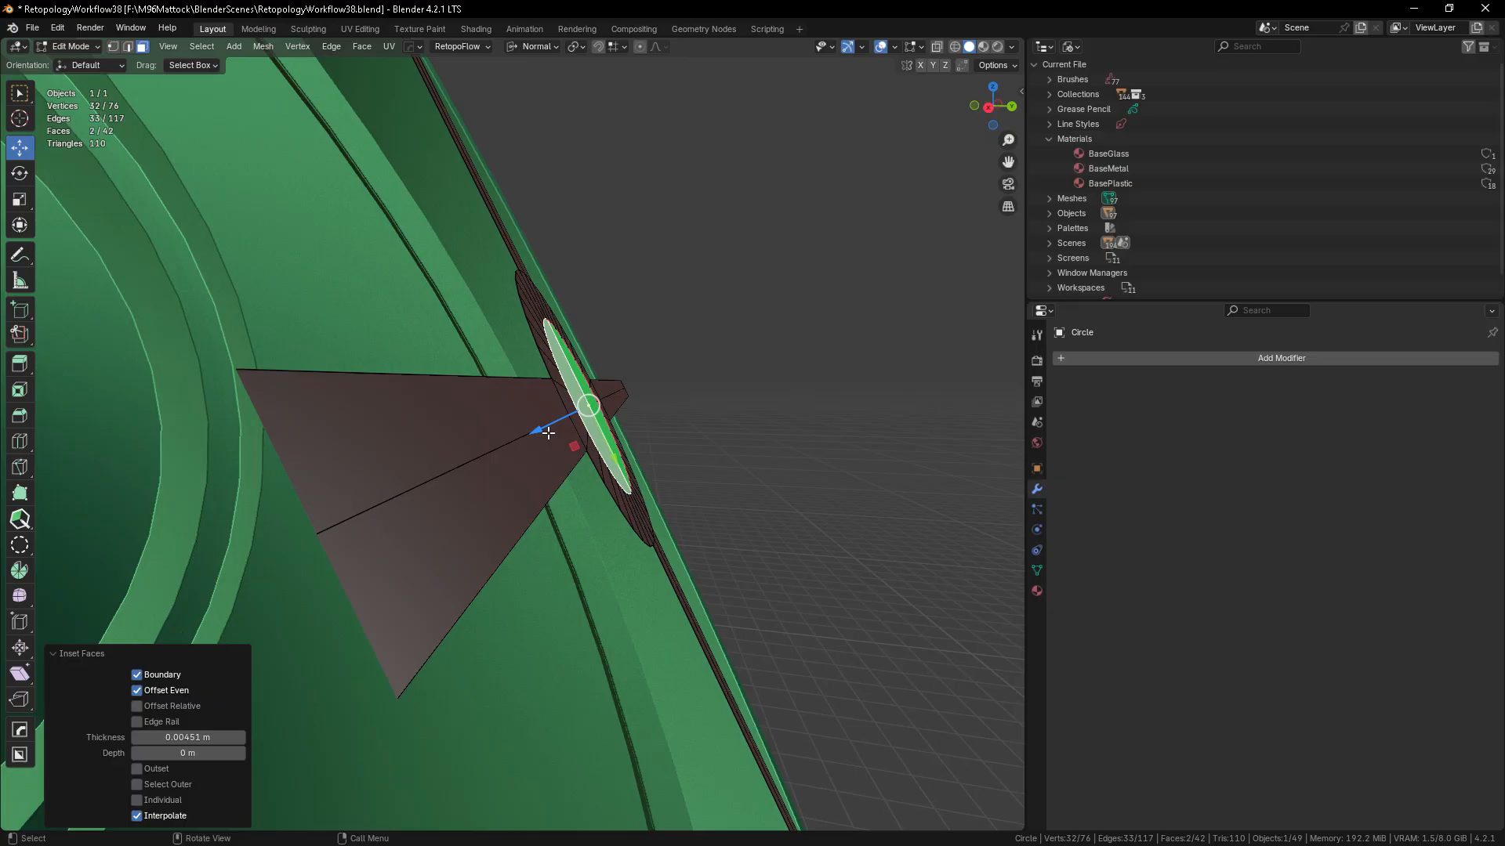
pyautogui.moveTo(541, 429); pyautogui.dragTo(559, 426)
# - Inset the two centre faces again by 0.002342 m and extrude them -0.000192 m along their normal
pyautogui.moveTo(578, 473); pyautogui.dragTo(695, 615, button='middle')
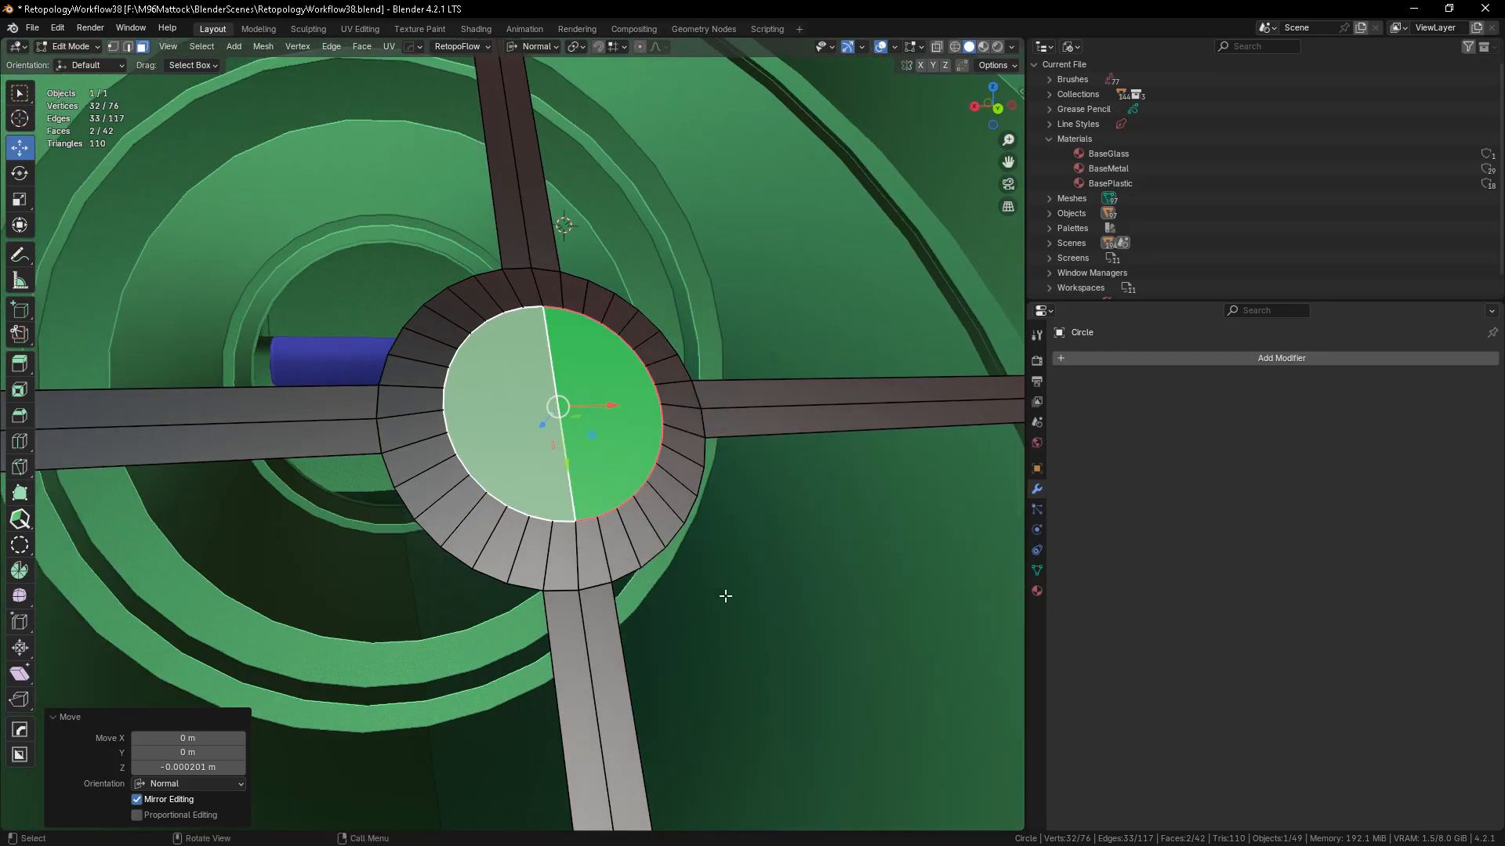
pyautogui.press('i')
pyautogui.click(736, 618)
pyautogui.moveTo(387, 540); pyautogui.dragTo(576, 478, button='middle')
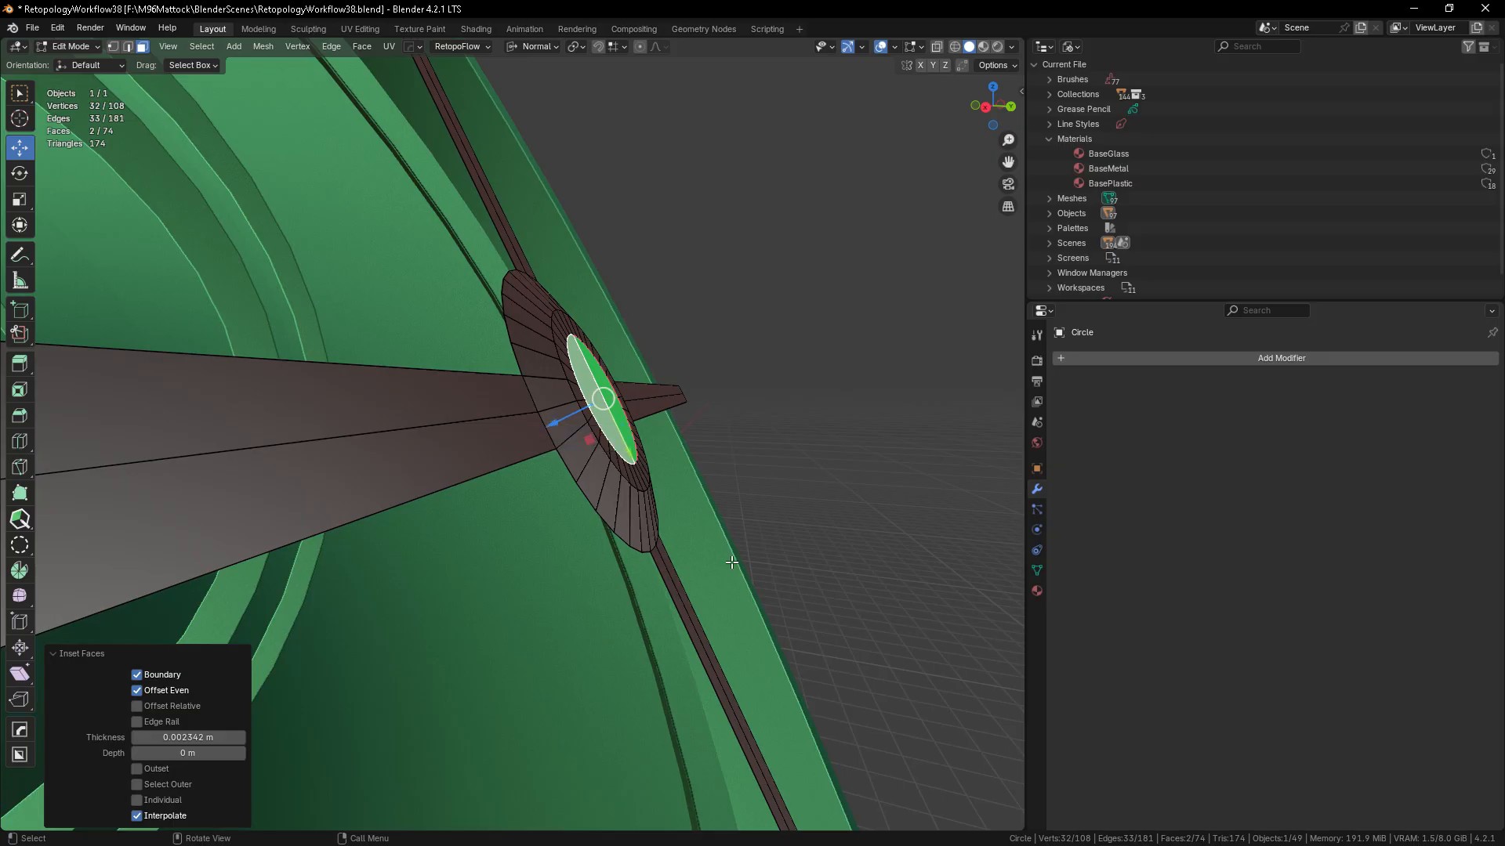
pyautogui.press('e')
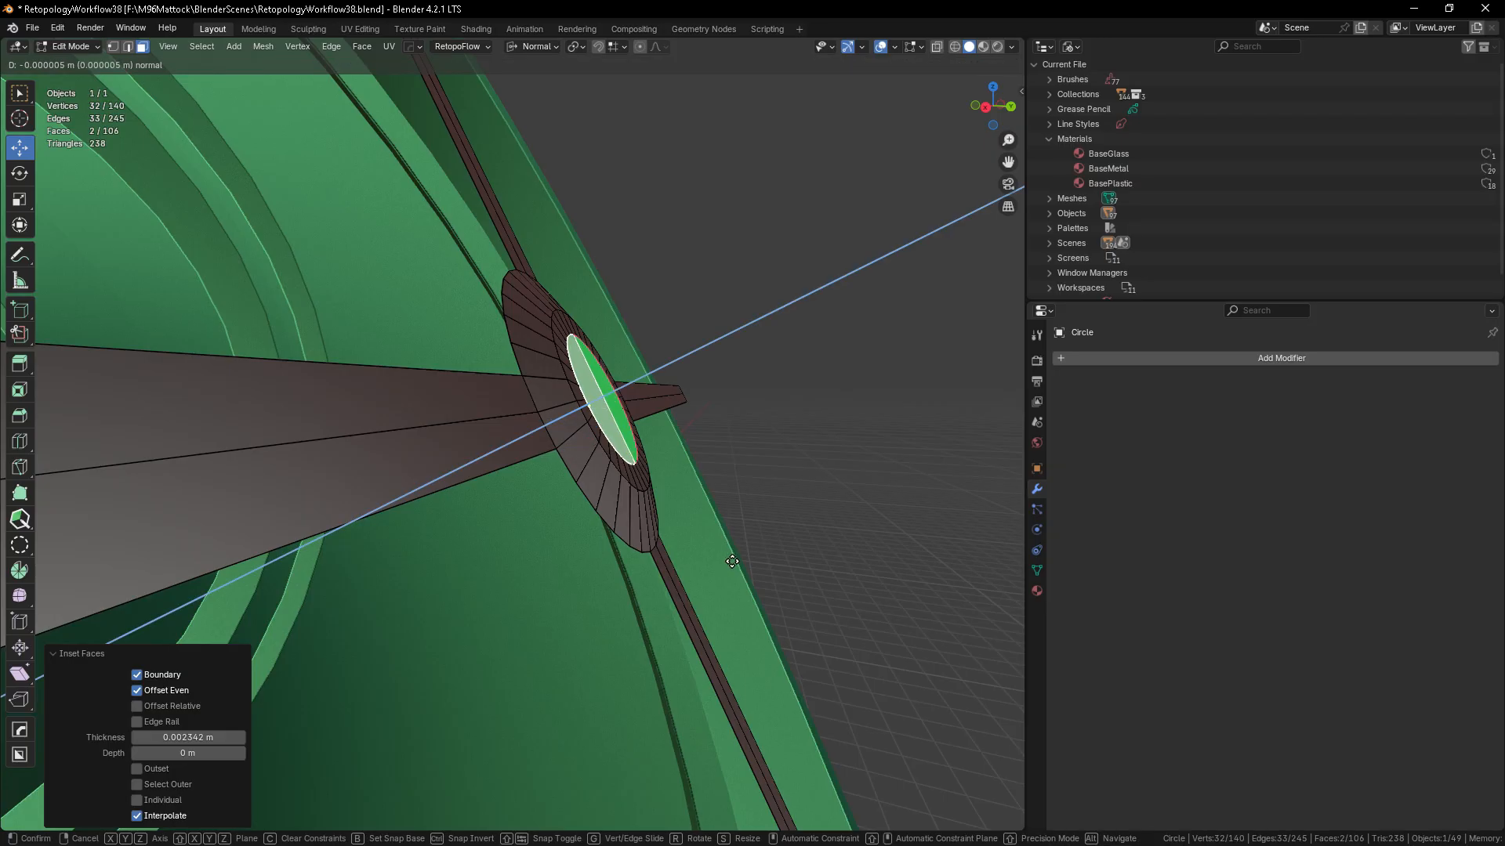
pyautogui.click(742, 554)
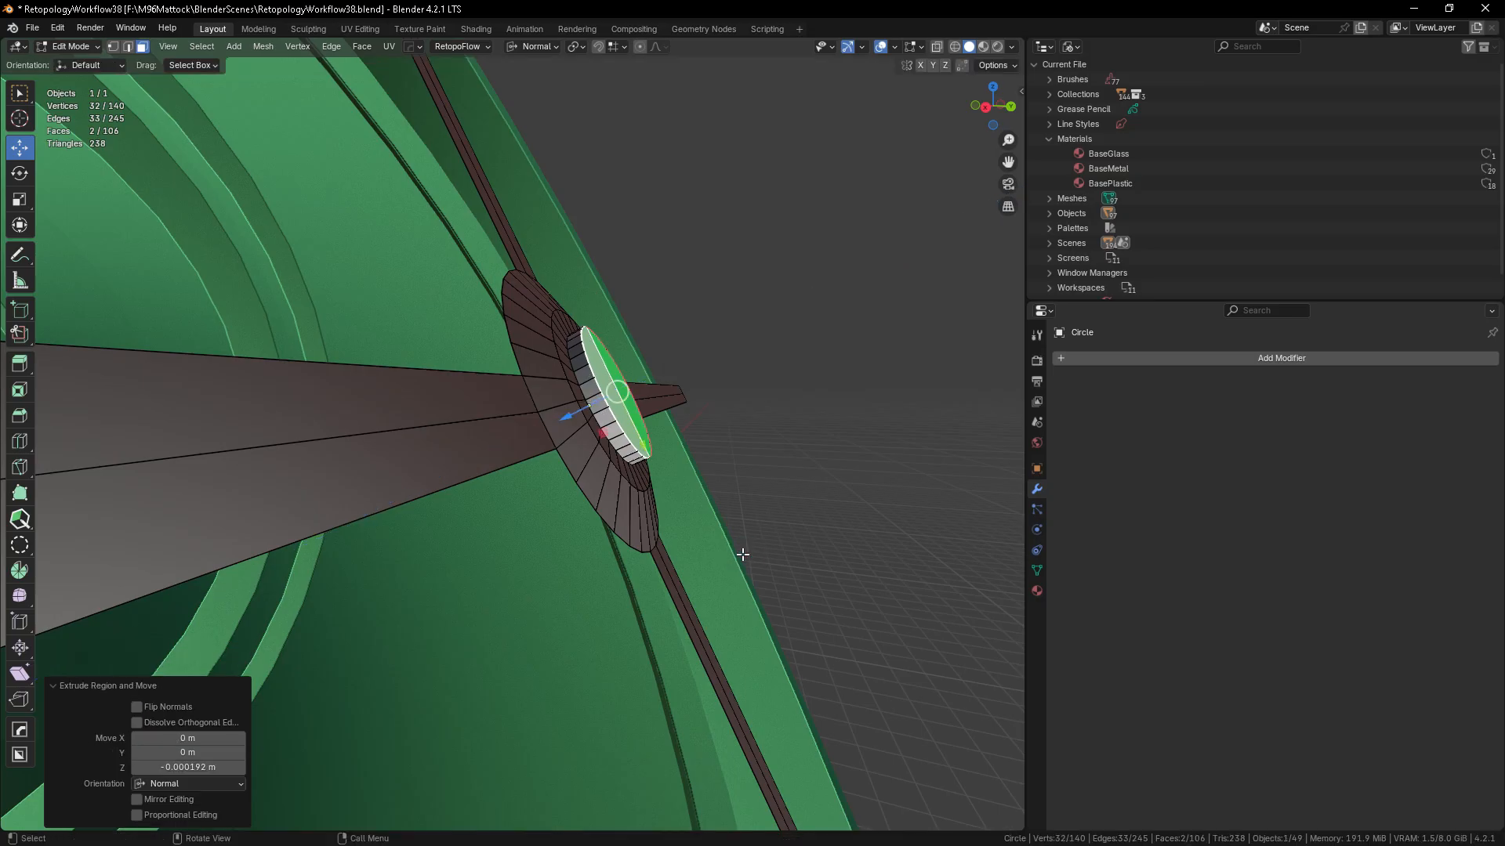
# - Select only the outer rim edges of the extruded centre cap and bevel them 0.000468 m with one segment
pyautogui.moveTo(662, 496); pyautogui.dragTo(594, 491, button='middle')
pyautogui.scroll(1, 594, 491)
pyautogui.press('2')
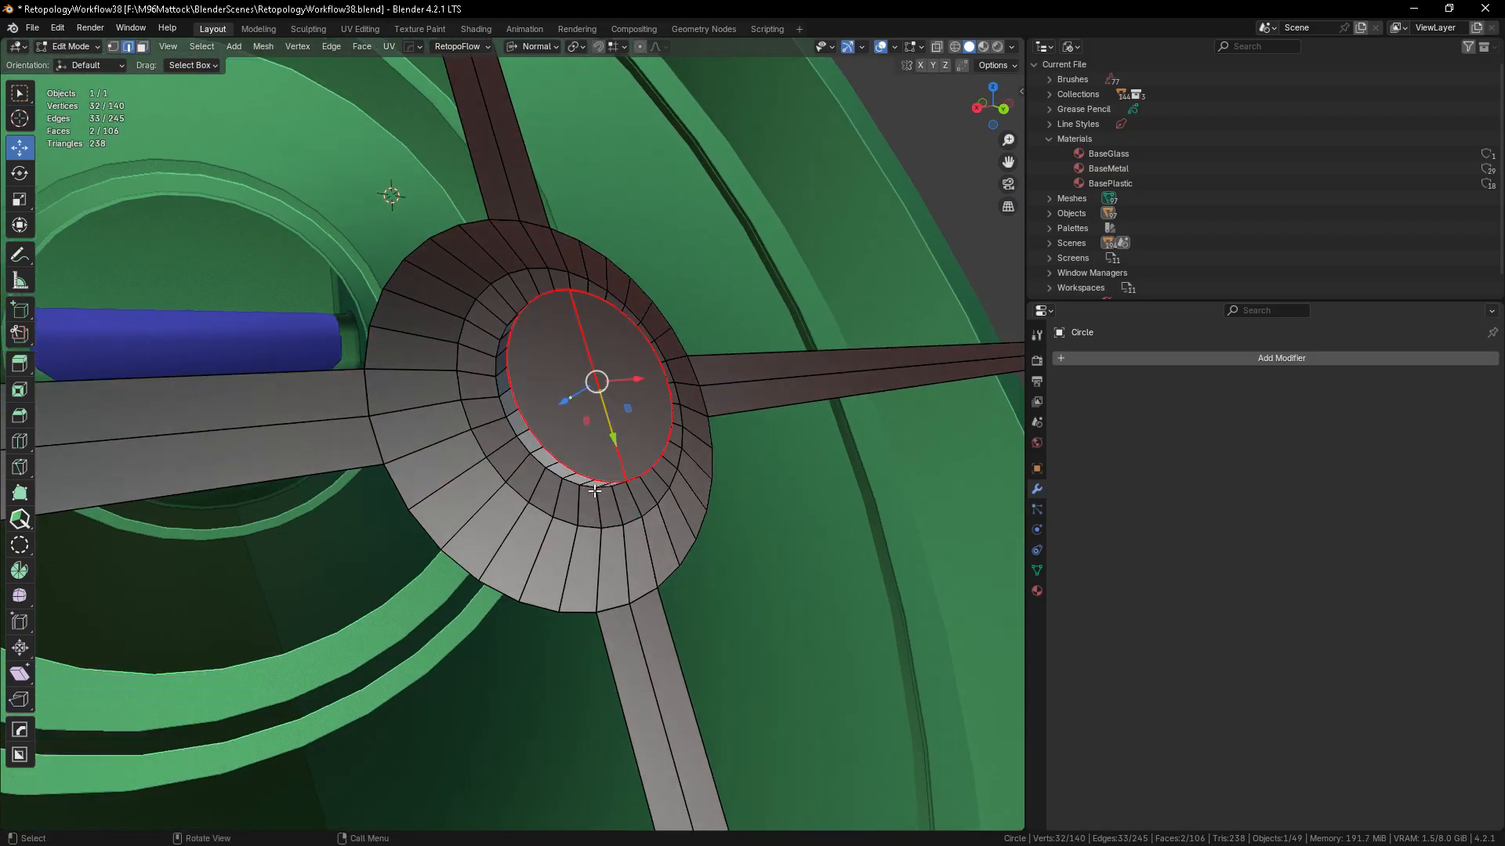
pyautogui.hotkey('ctrl', 'z')
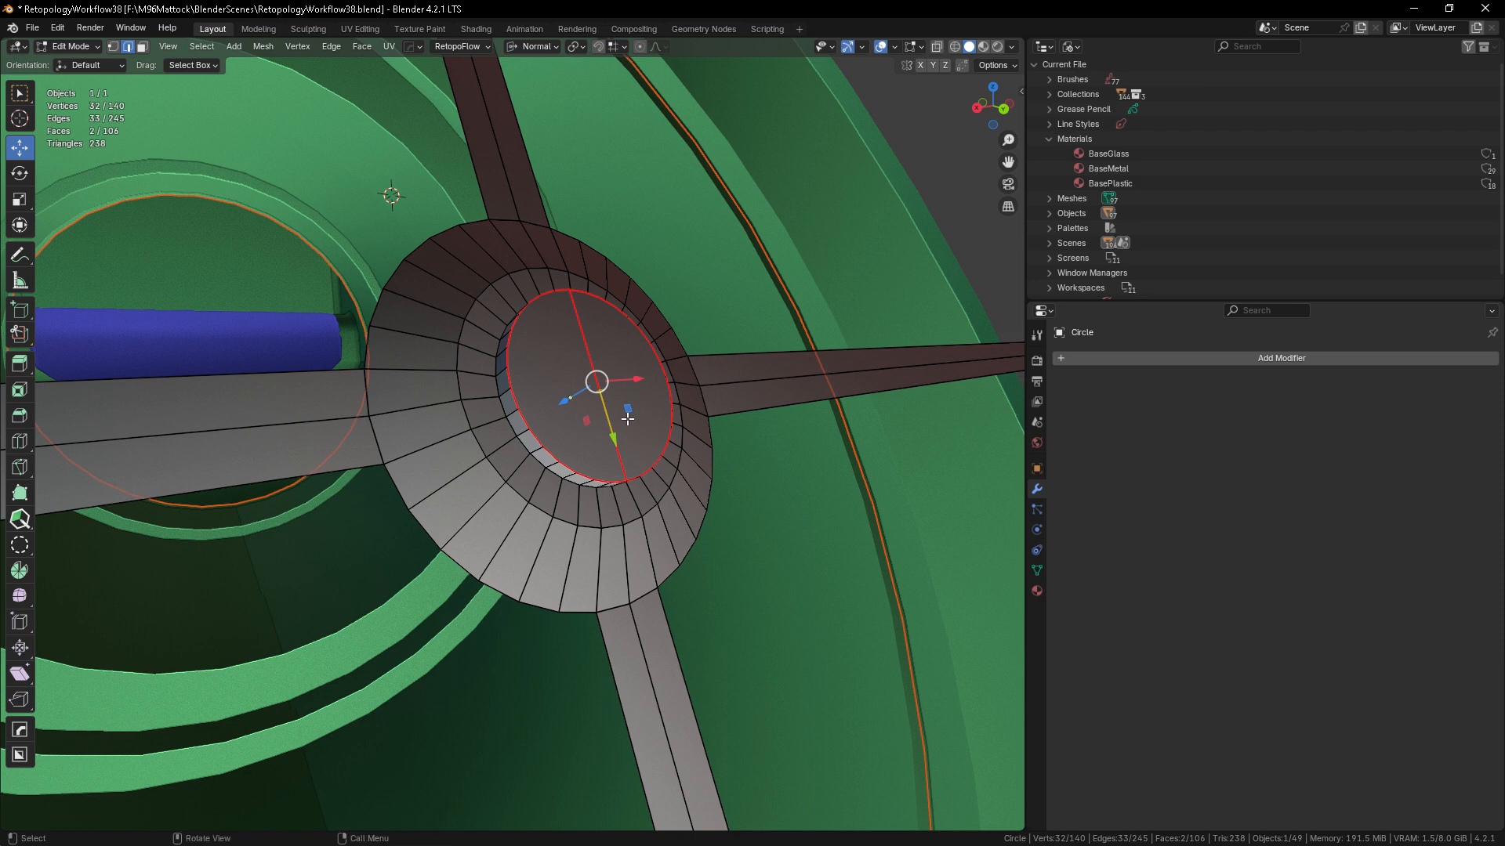
pyautogui.keyDown('ctrl'); pyautogui.moveTo(644, 411); pyautogui.dragTo(568, 400); pyautogui.keyUp('ctrl')
pyautogui.moveTo(617, 554); pyautogui.dragTo(709, 564, button='middle')
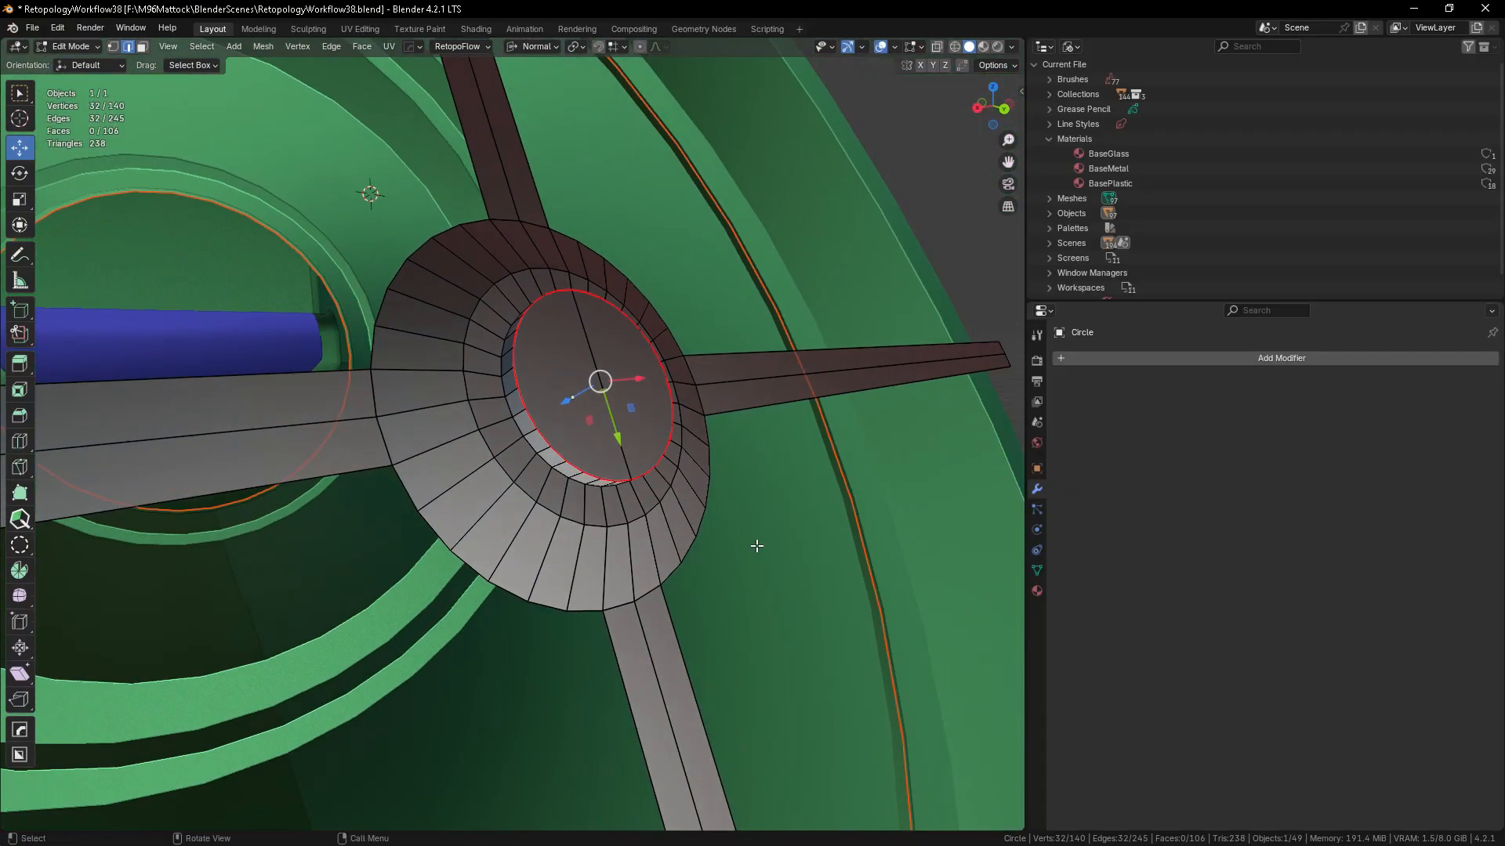
pyautogui.hotkey('ctrl', 'b')
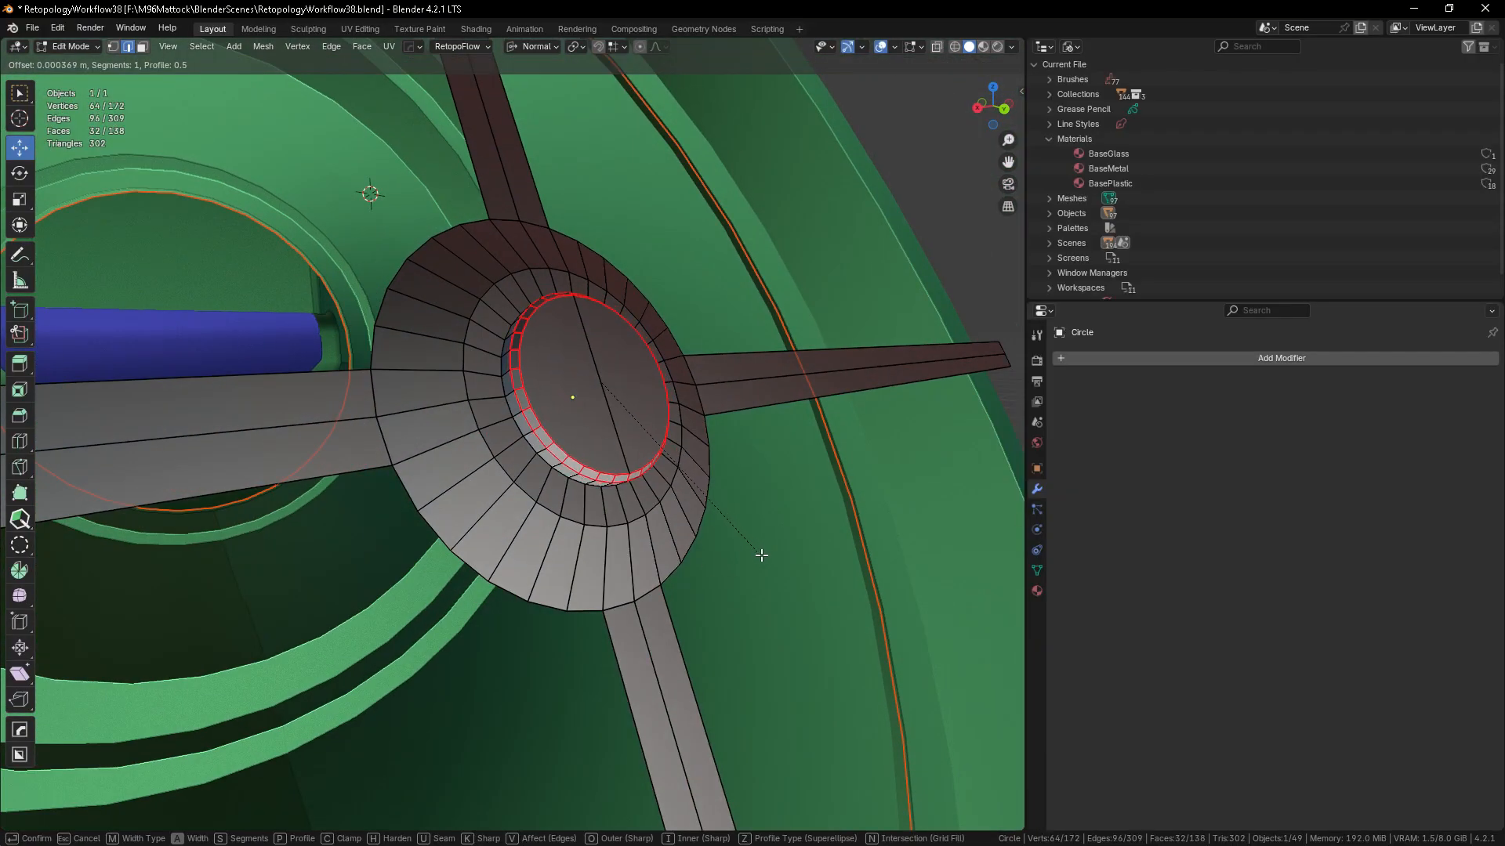
pyautogui.click(761, 555)
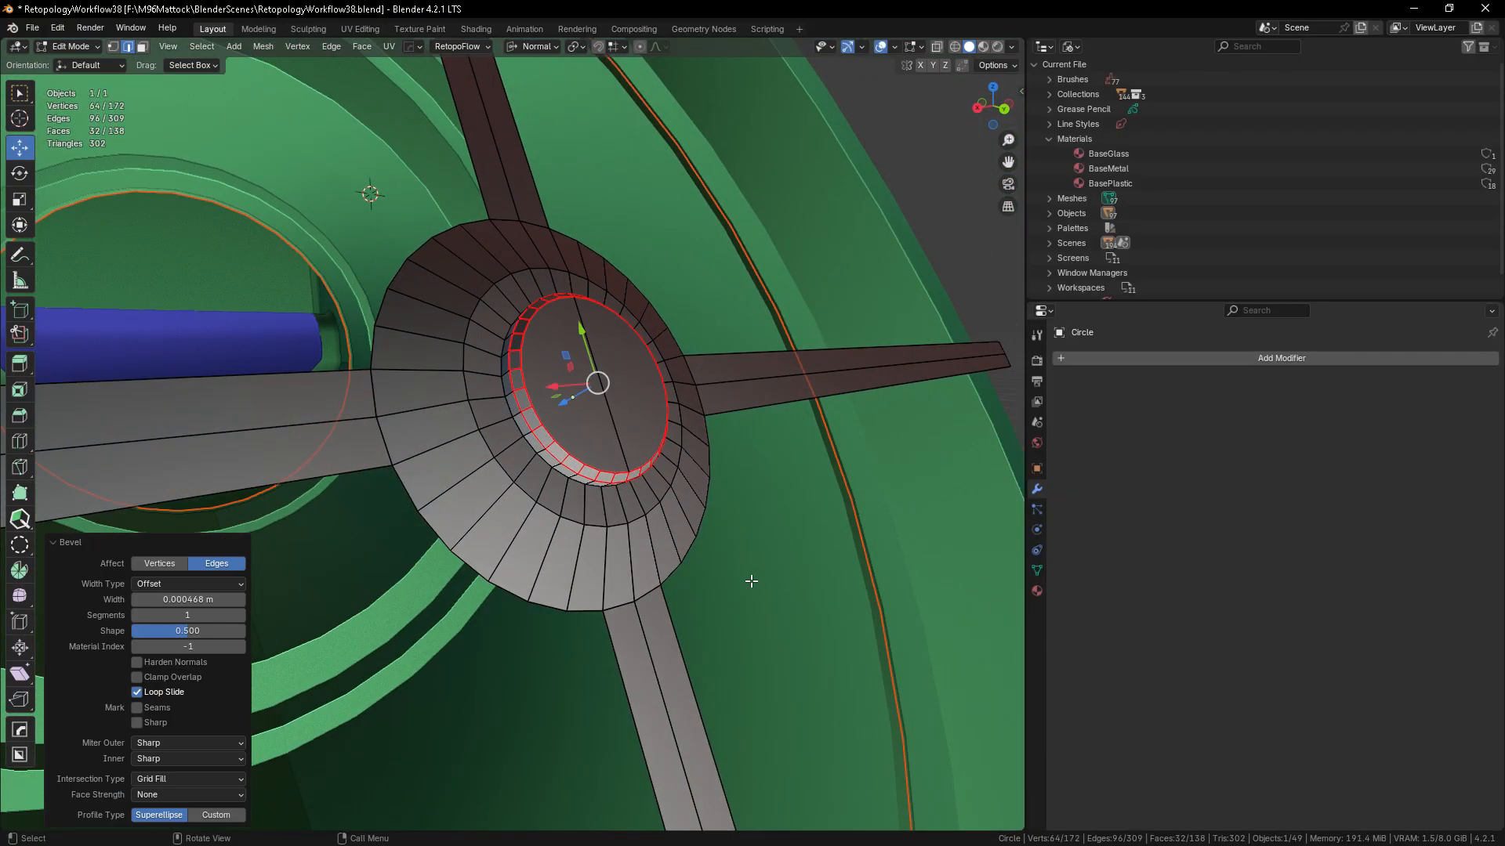
# - Select the single edge dividing the crosshair's centre cap and dissolve it
pyautogui.click(637, 435)
pyautogui.press('3')
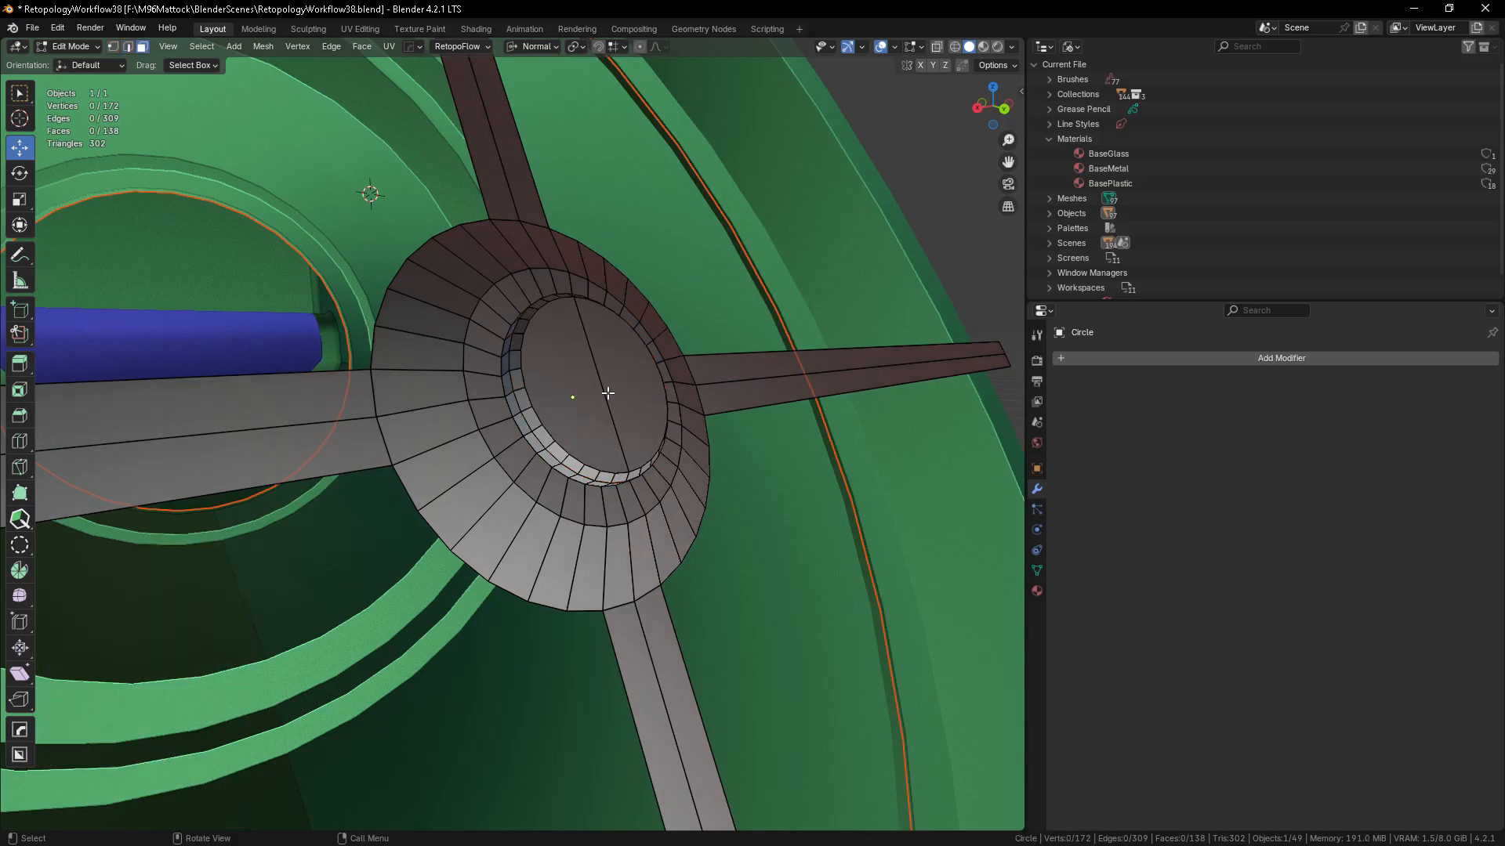
pyautogui.click(616, 448)
pyautogui.press('2')
pyautogui.click(612, 414)
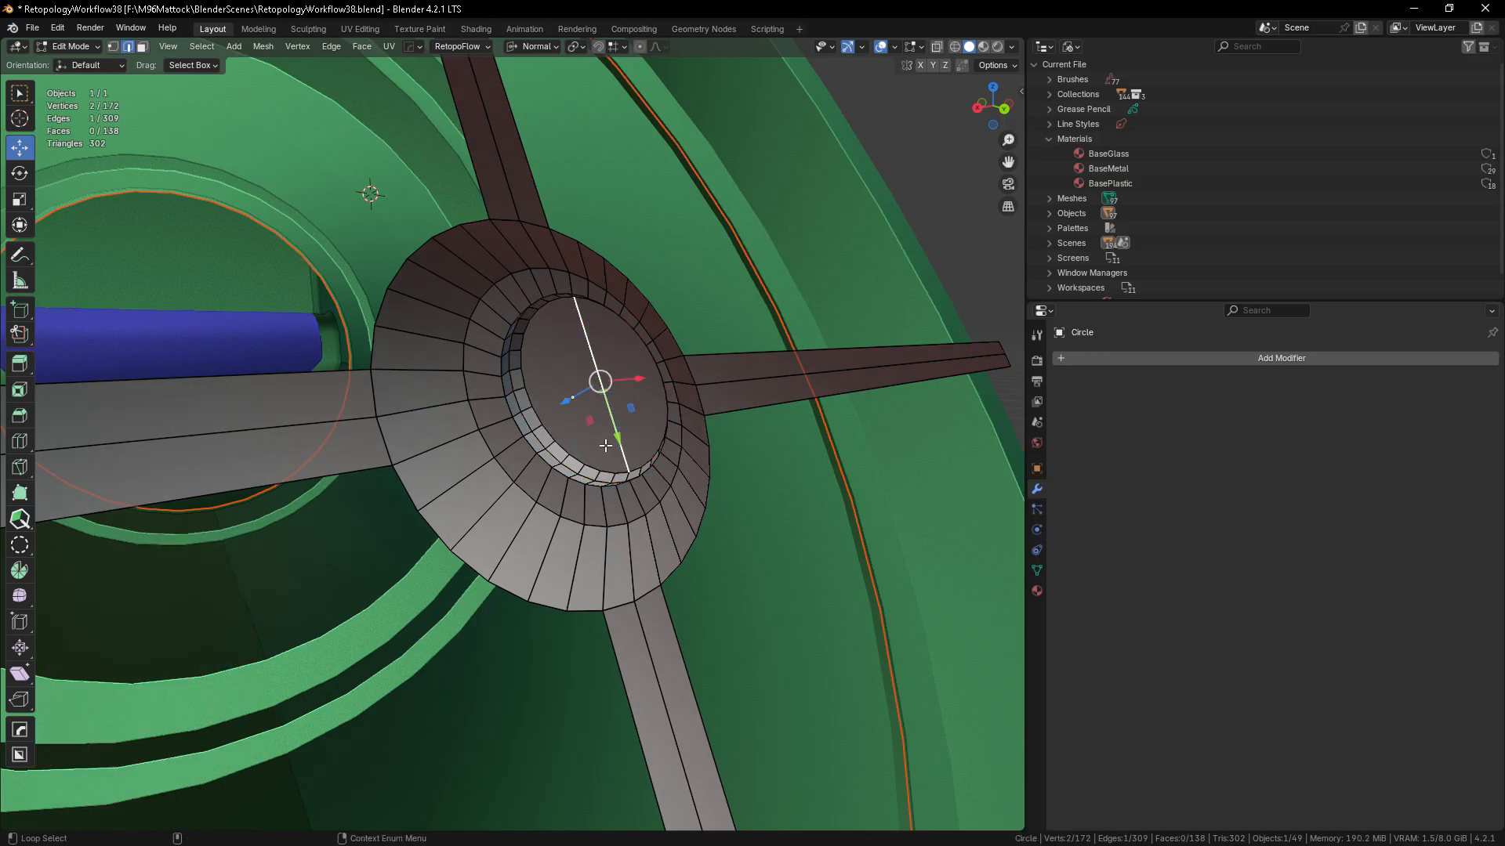
pyautogui.hotkey('ctrl', 'x')
# - Inset the centre cap's face by 0.002787 m and merge the inner face's vertices at center
pyautogui.press('3')
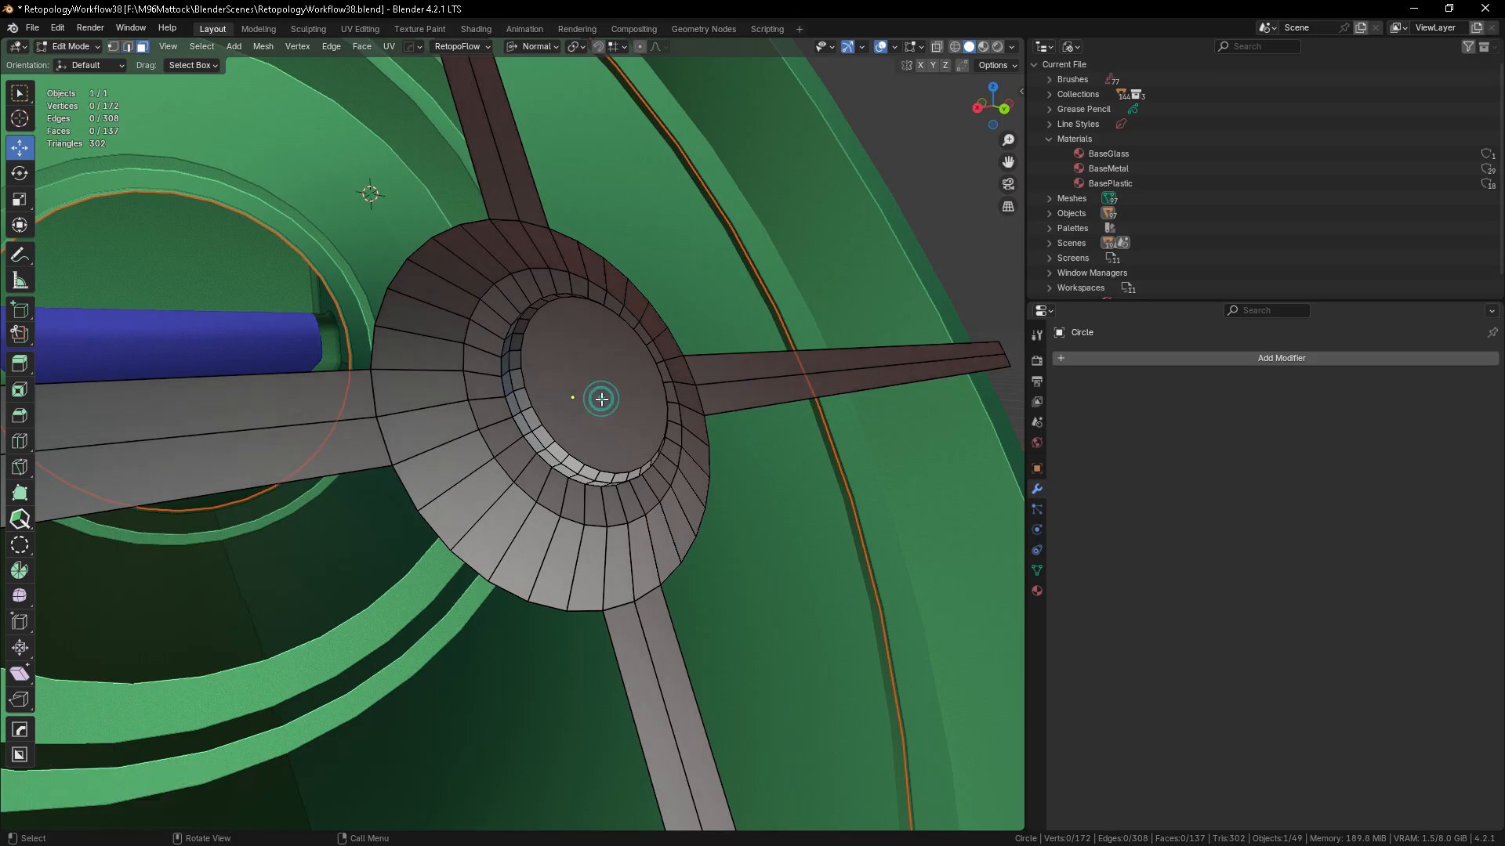
pyautogui.click(599, 399)
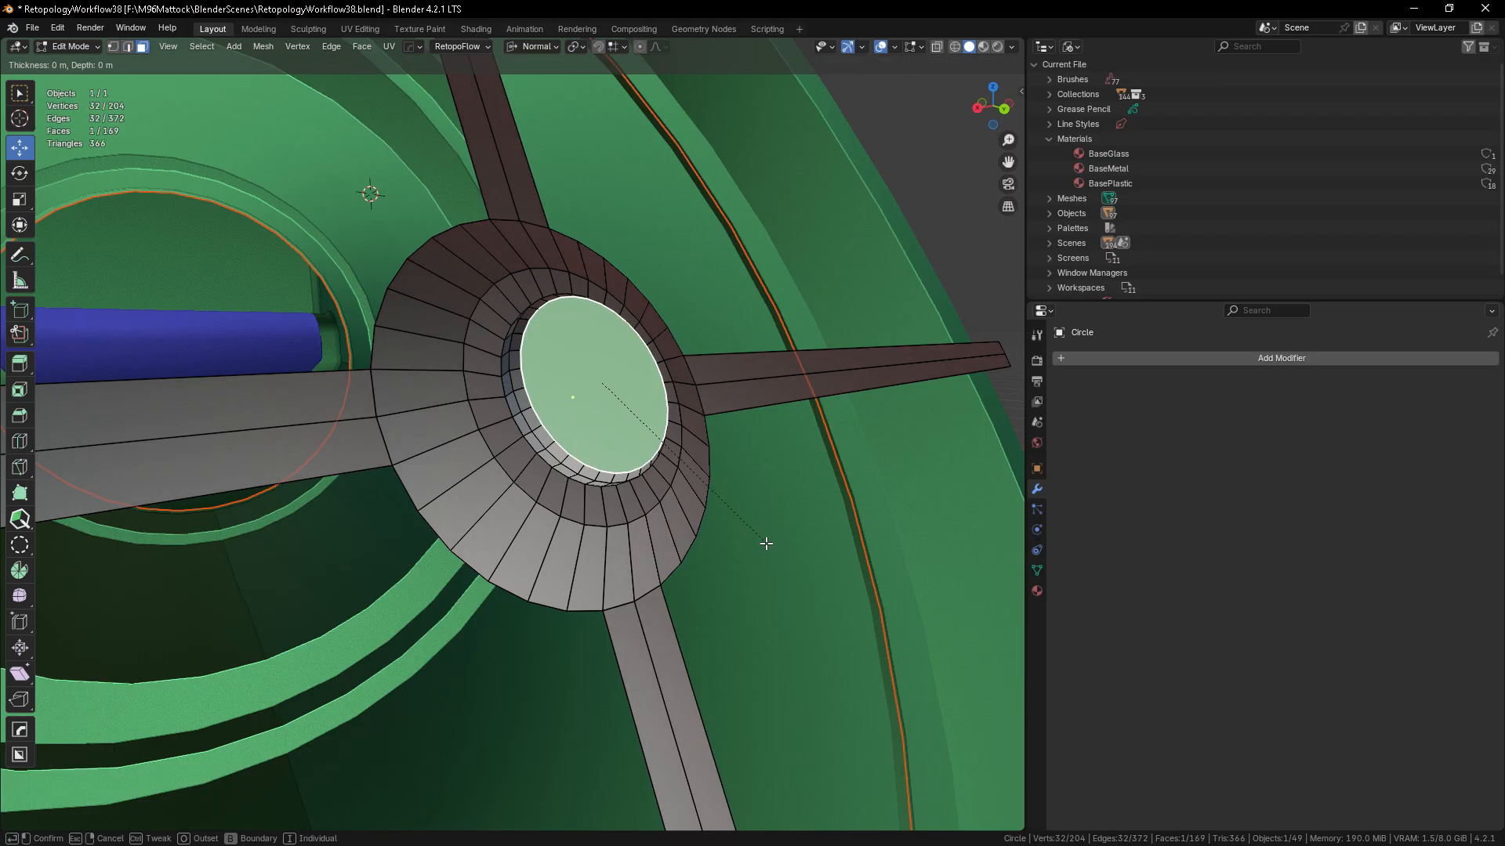
pyautogui.press('i')
pyautogui.click(720, 522)
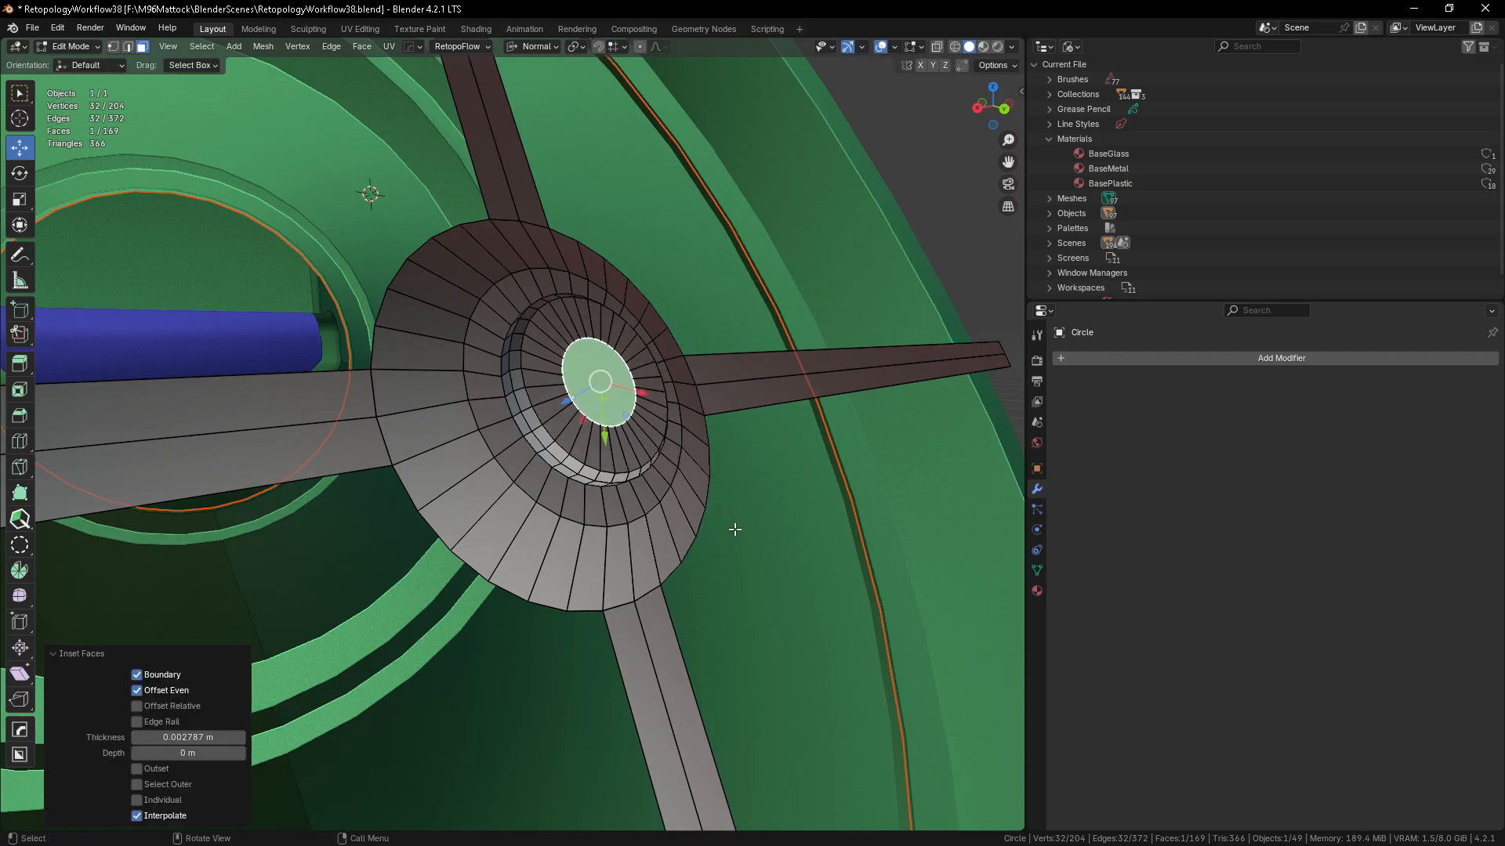
pyautogui.press('m')
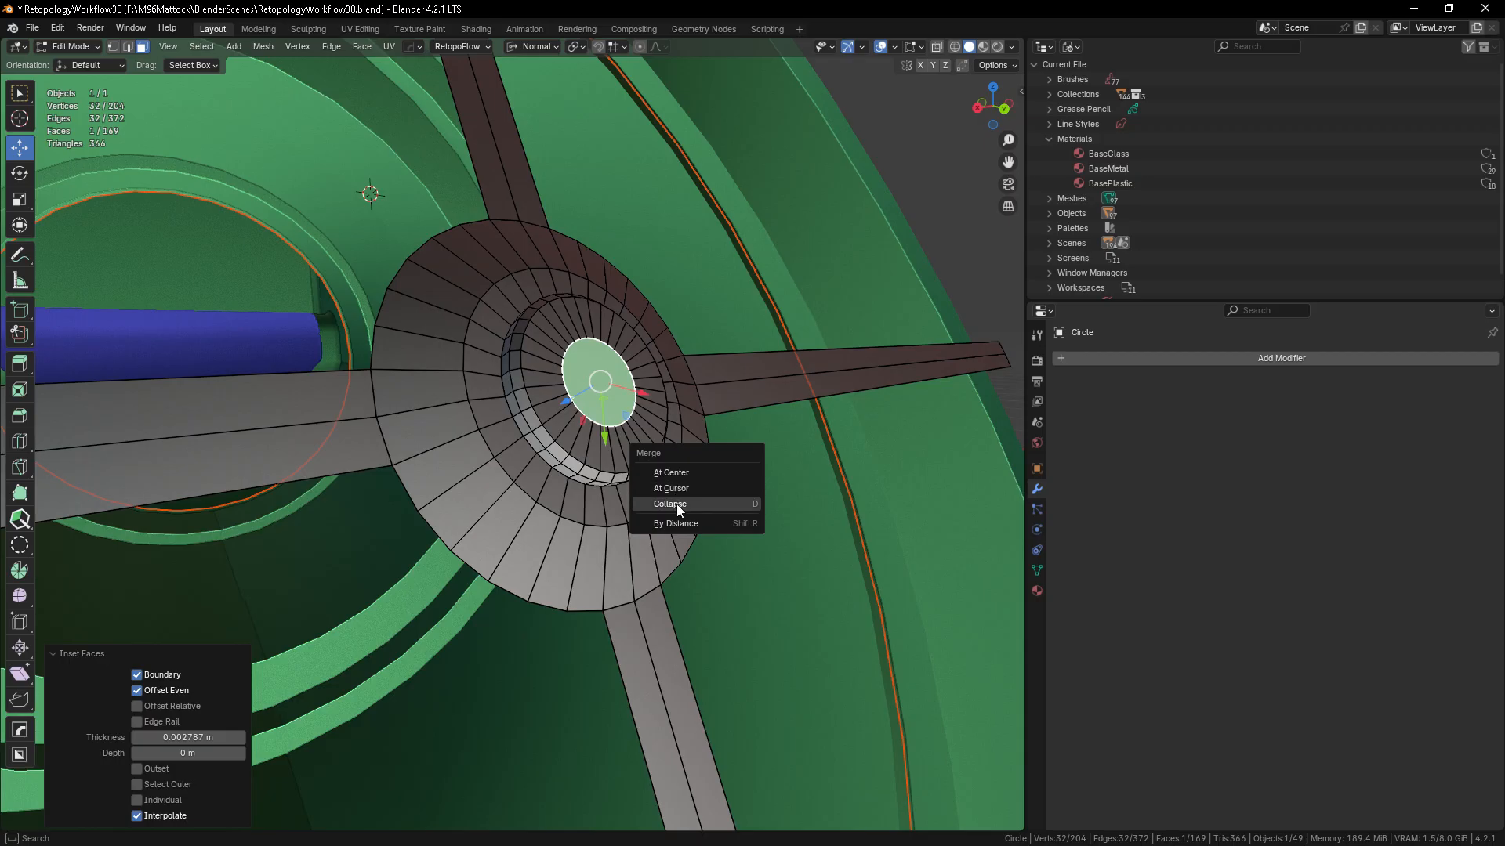
pyautogui.click(674, 472)
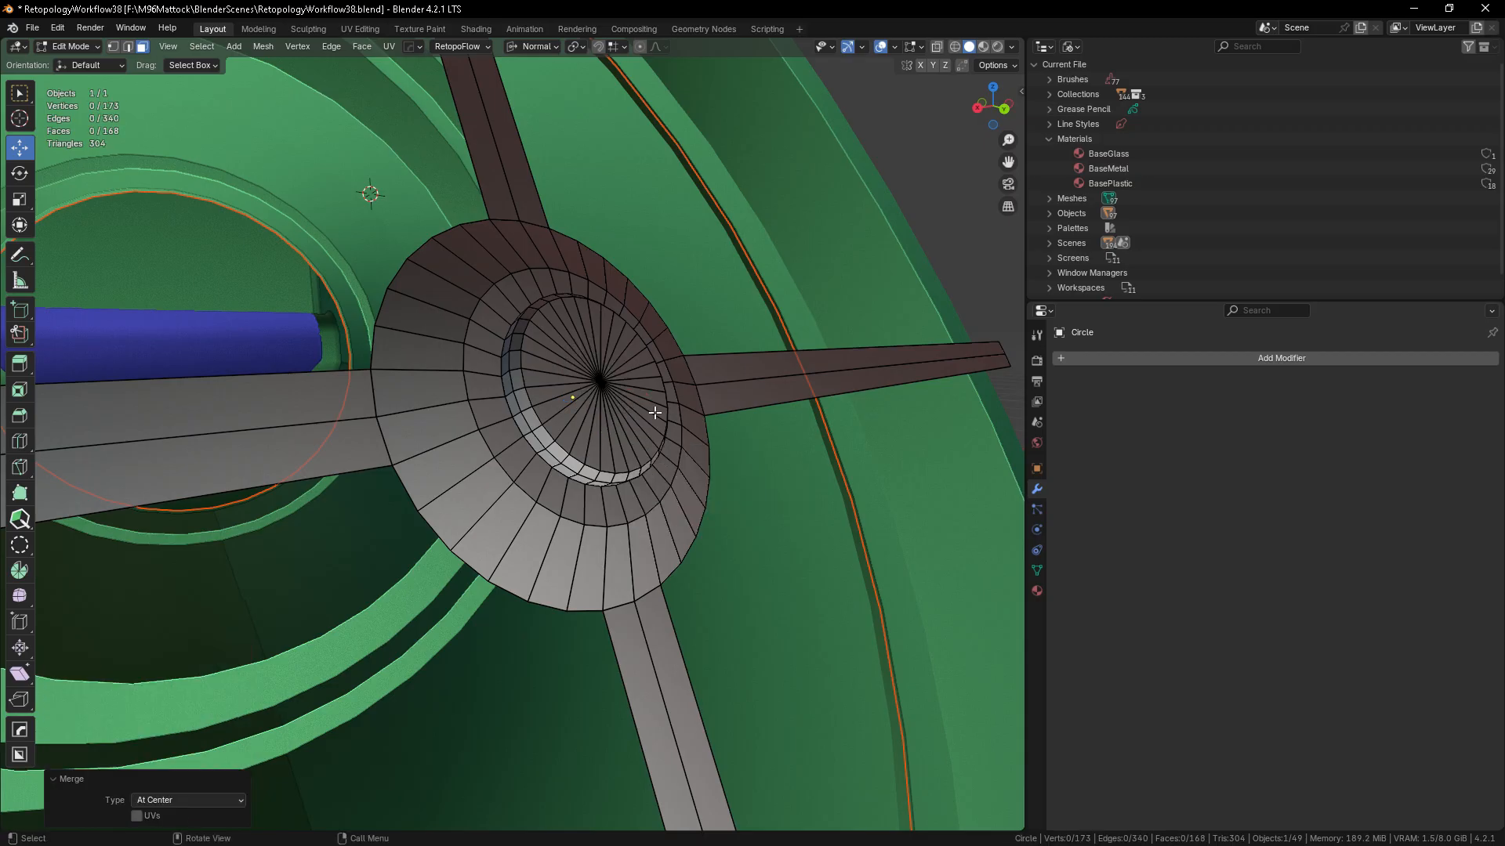
# - Return to object mode and set the transform orientation back to Global
pyautogui.scroll(-6, 567, 396)
pyautogui.moveTo(566, 397); pyautogui.dragTo(615, 160, button='middle')
pyautogui.scroll(3, 547, 469)
pyautogui.press('Tab')
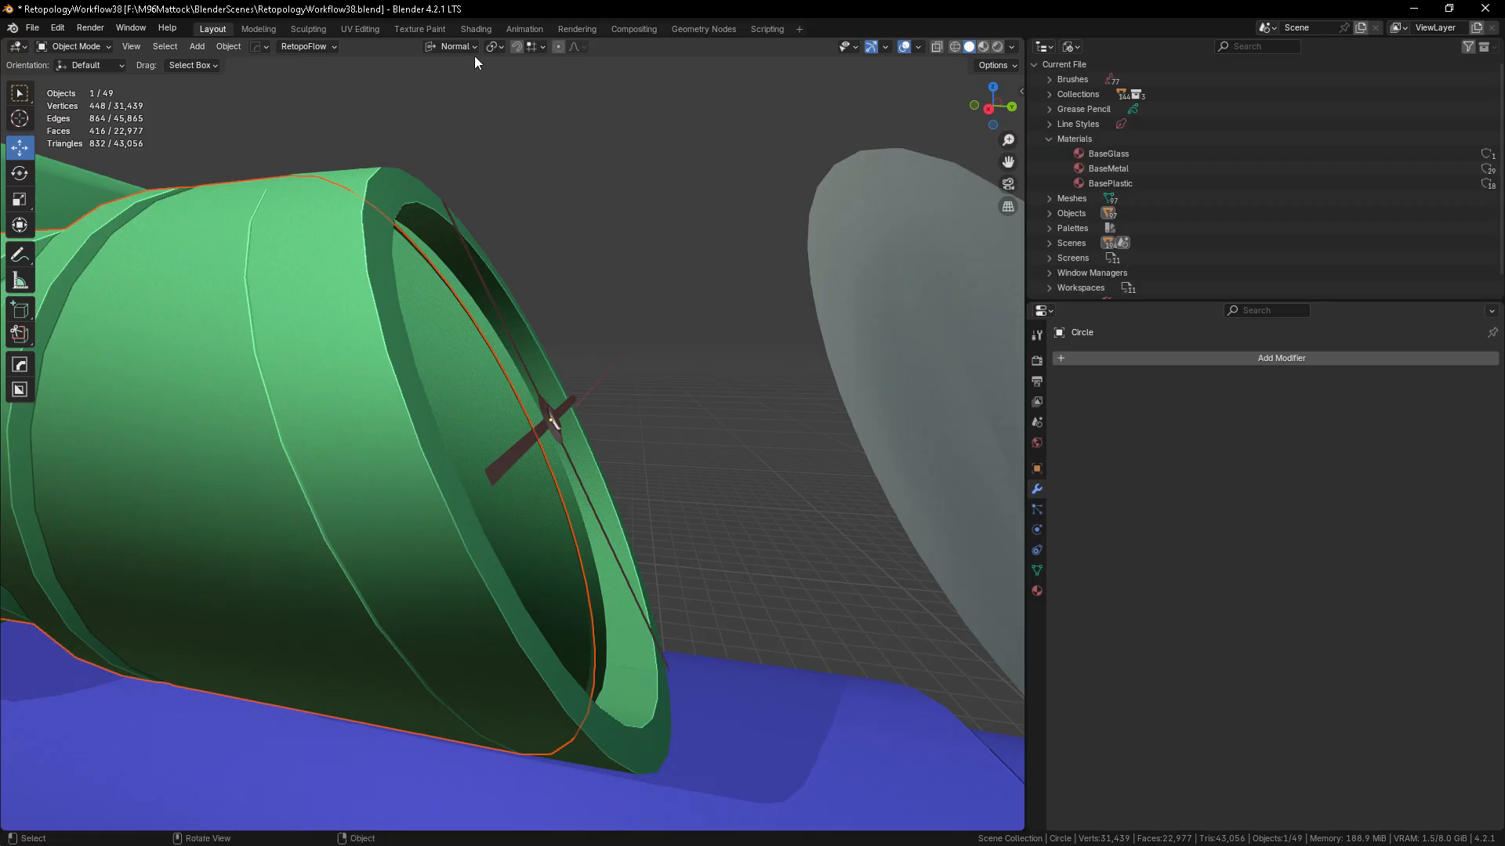
pyautogui.click(453, 47)
pyautogui.click(448, 93)
# - Select the crosshair and, in side view, move it -0.001738 m along Y toward the scope's opening
pyautogui.moveTo(536, 614); pyautogui.dragTo(596, 560, button='middle')
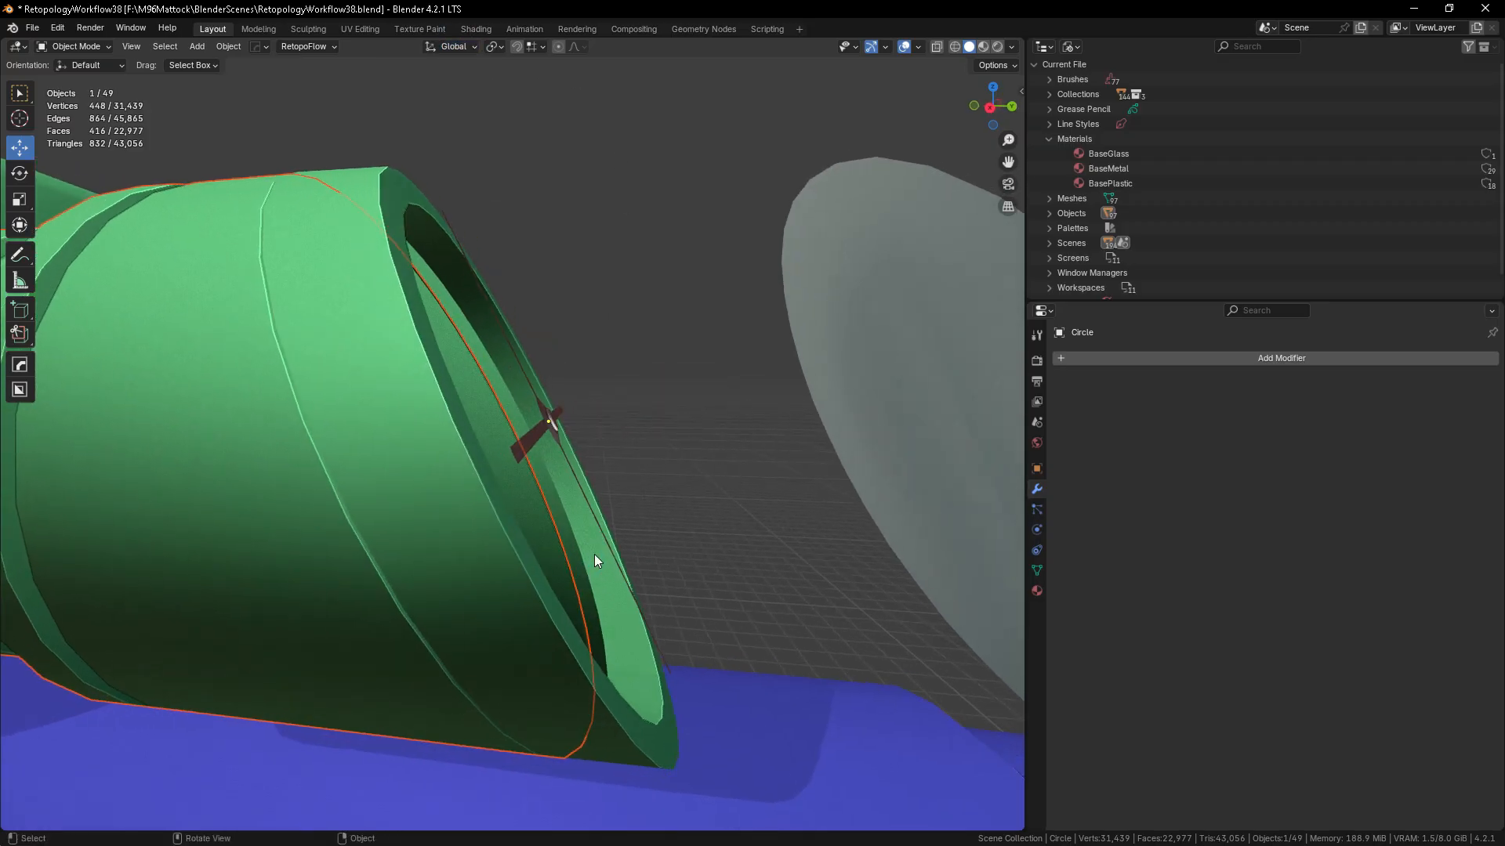
pyautogui.click(556, 425)
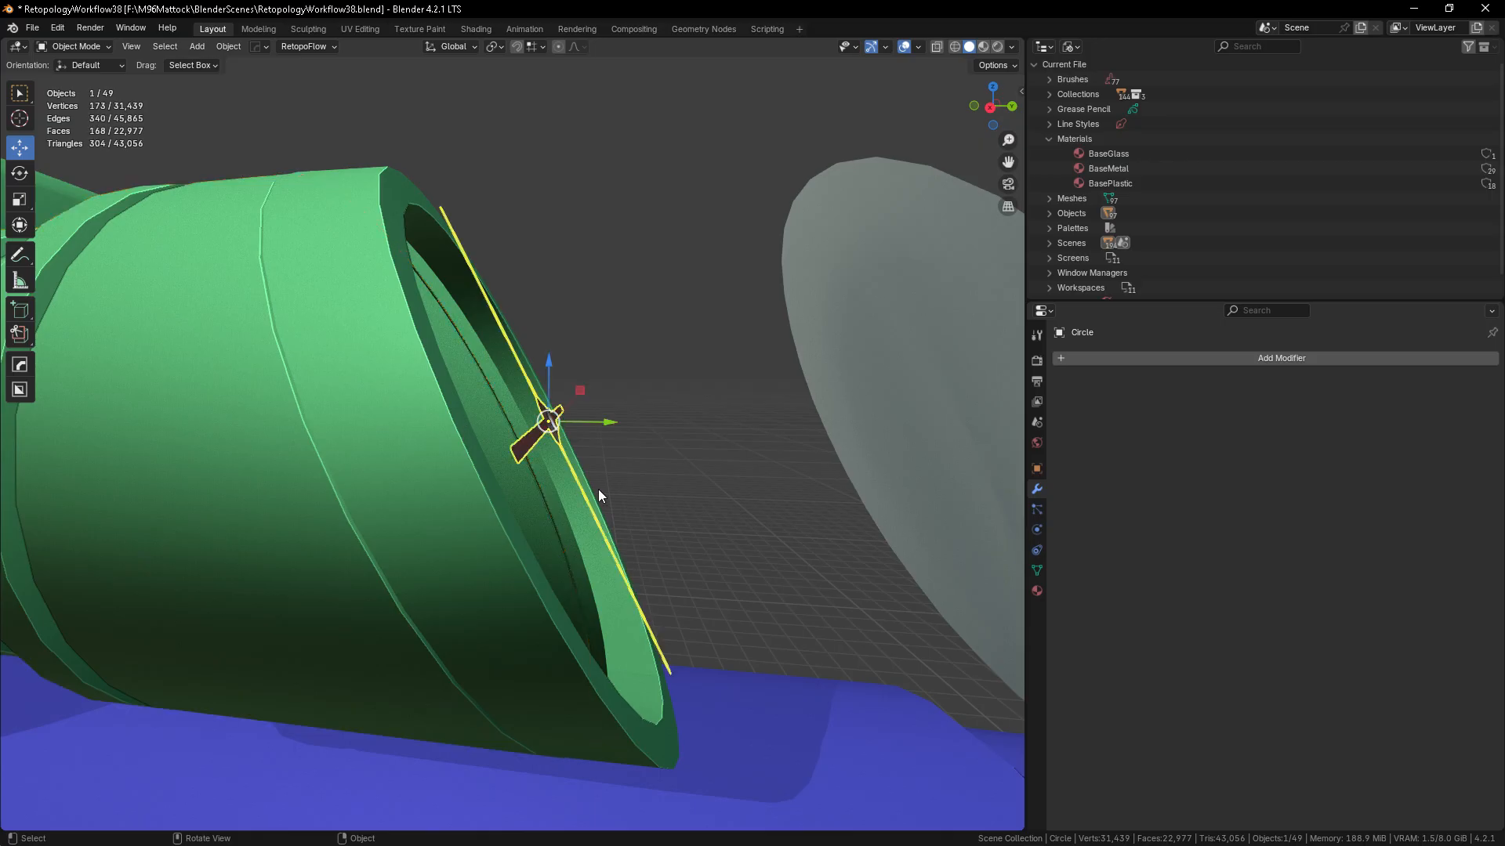
pyautogui.press('KP_3')
pyautogui.scroll(5, 519, 412)
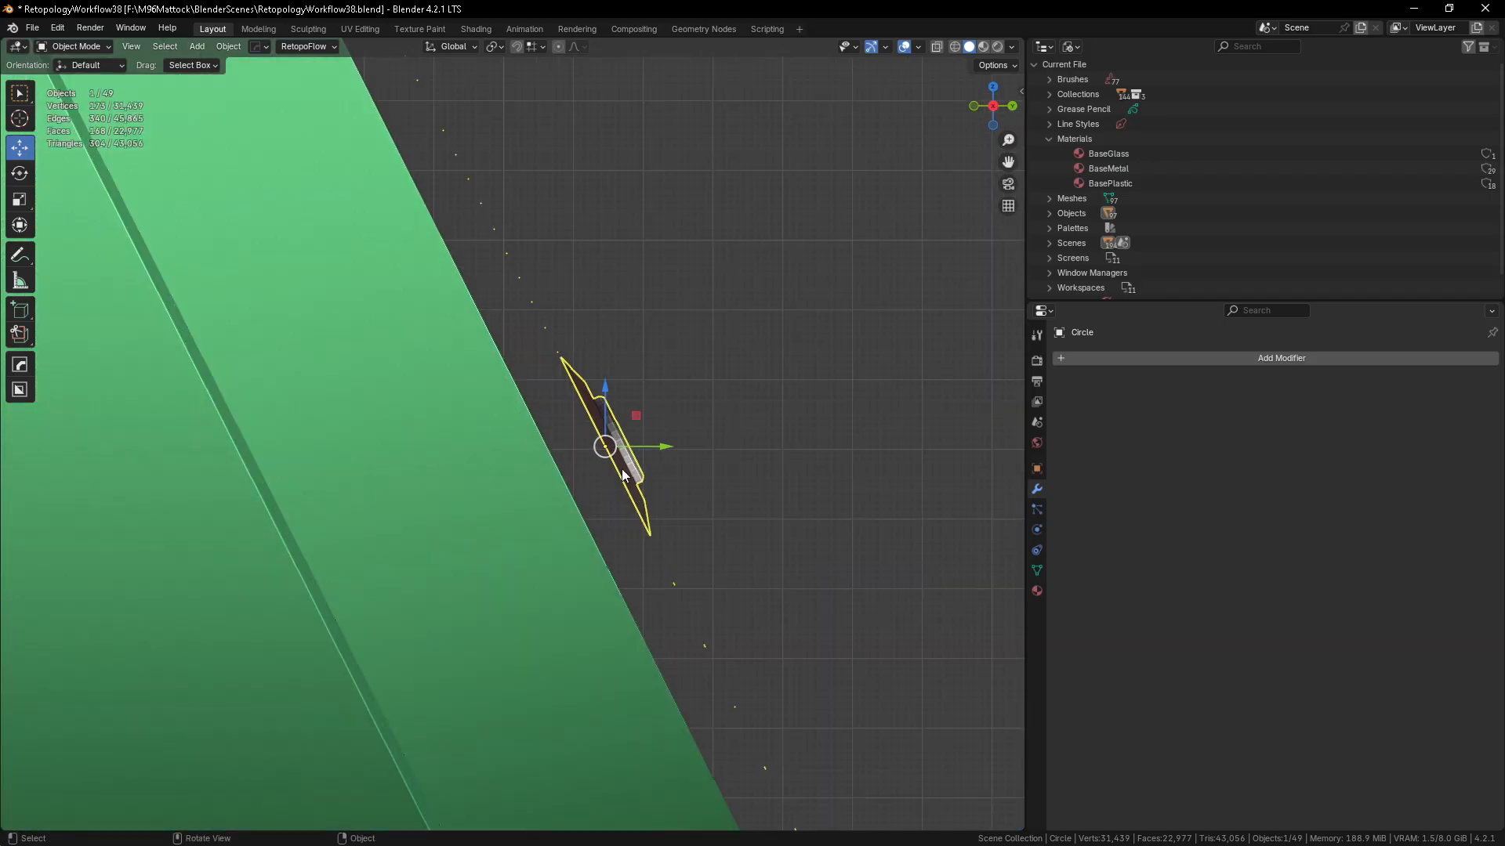
pyautogui.moveTo(667, 452); pyautogui.dragTo(570, 456)
# - In edit mode, select the two end edges of the horizontal arm on the positive X side and move them 0.000451 m along X
pyautogui.moveTo(608, 460); pyautogui.dragTo(473, 544, button='middle')
pyautogui.scroll(6, 353, 502)
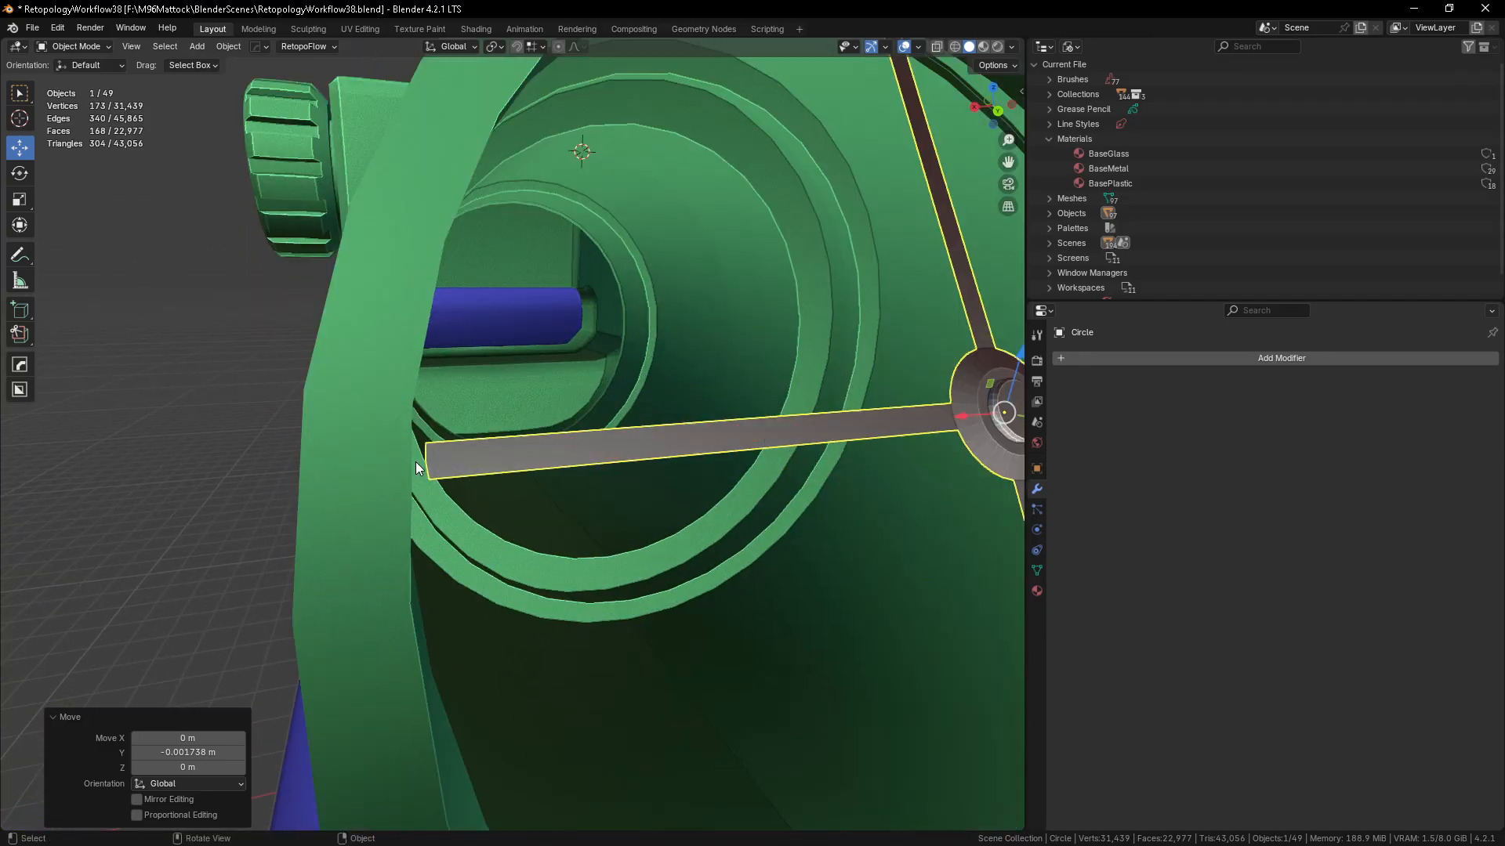
pyautogui.moveTo(421, 496); pyautogui.dragTo(365, 478, button='middle')
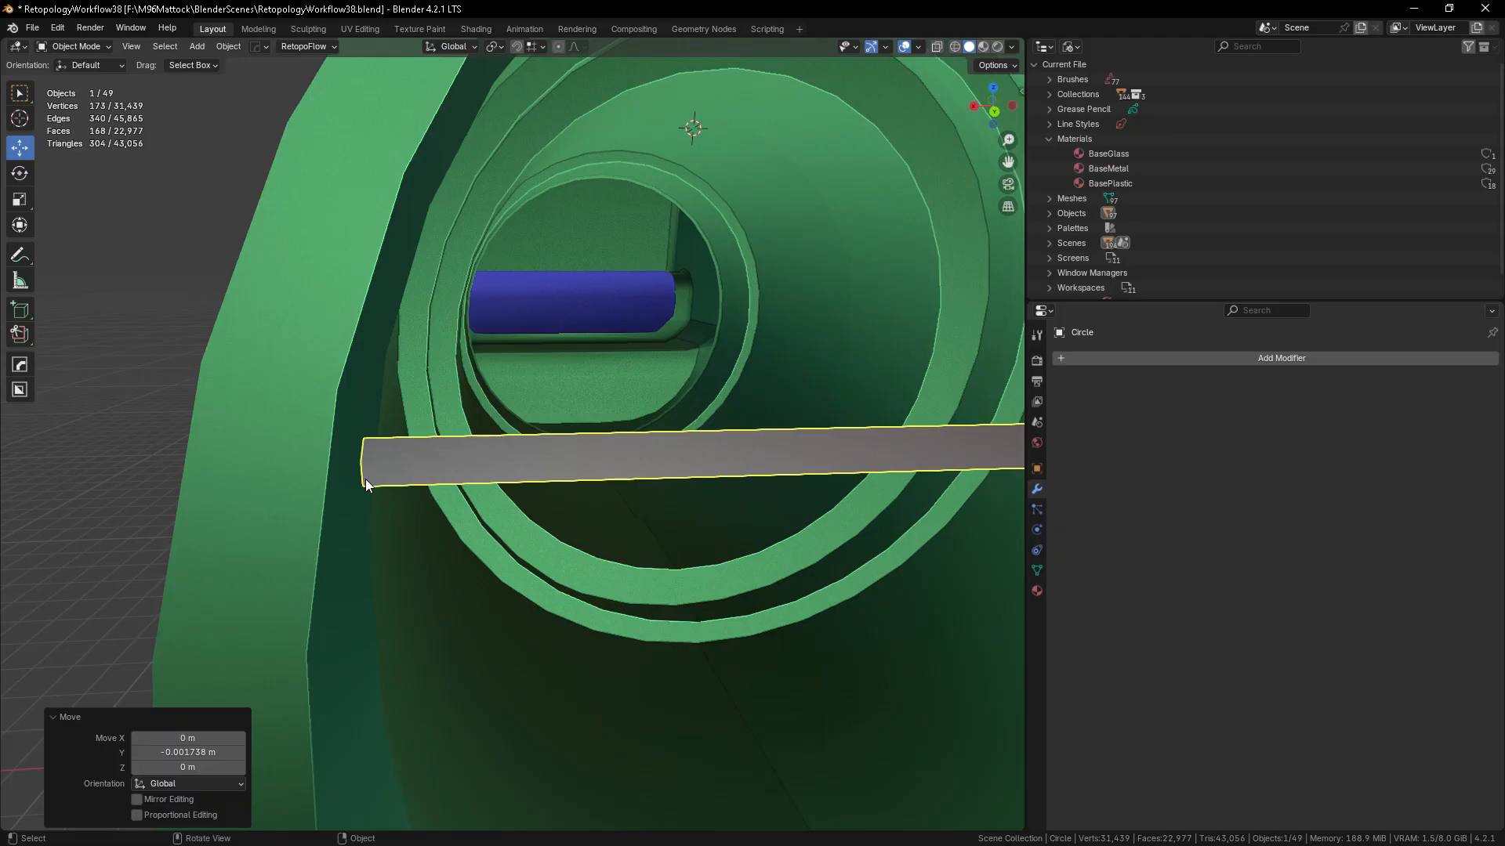
pyautogui.press('Tab')
pyautogui.click(367, 449)
pyautogui.press('2')
pyautogui.click(360, 448)
pyautogui.keyDown('shift'); pyautogui.click(362, 480); pyautogui.keyUp('shift')
pyautogui.moveTo(321, 462); pyautogui.dragTo(289, 461)
# - Select the two end edges of the opposite horizontal arm and move them -0.000598 m along X into the scope wall
pyautogui.scroll(-8, 374, 484)
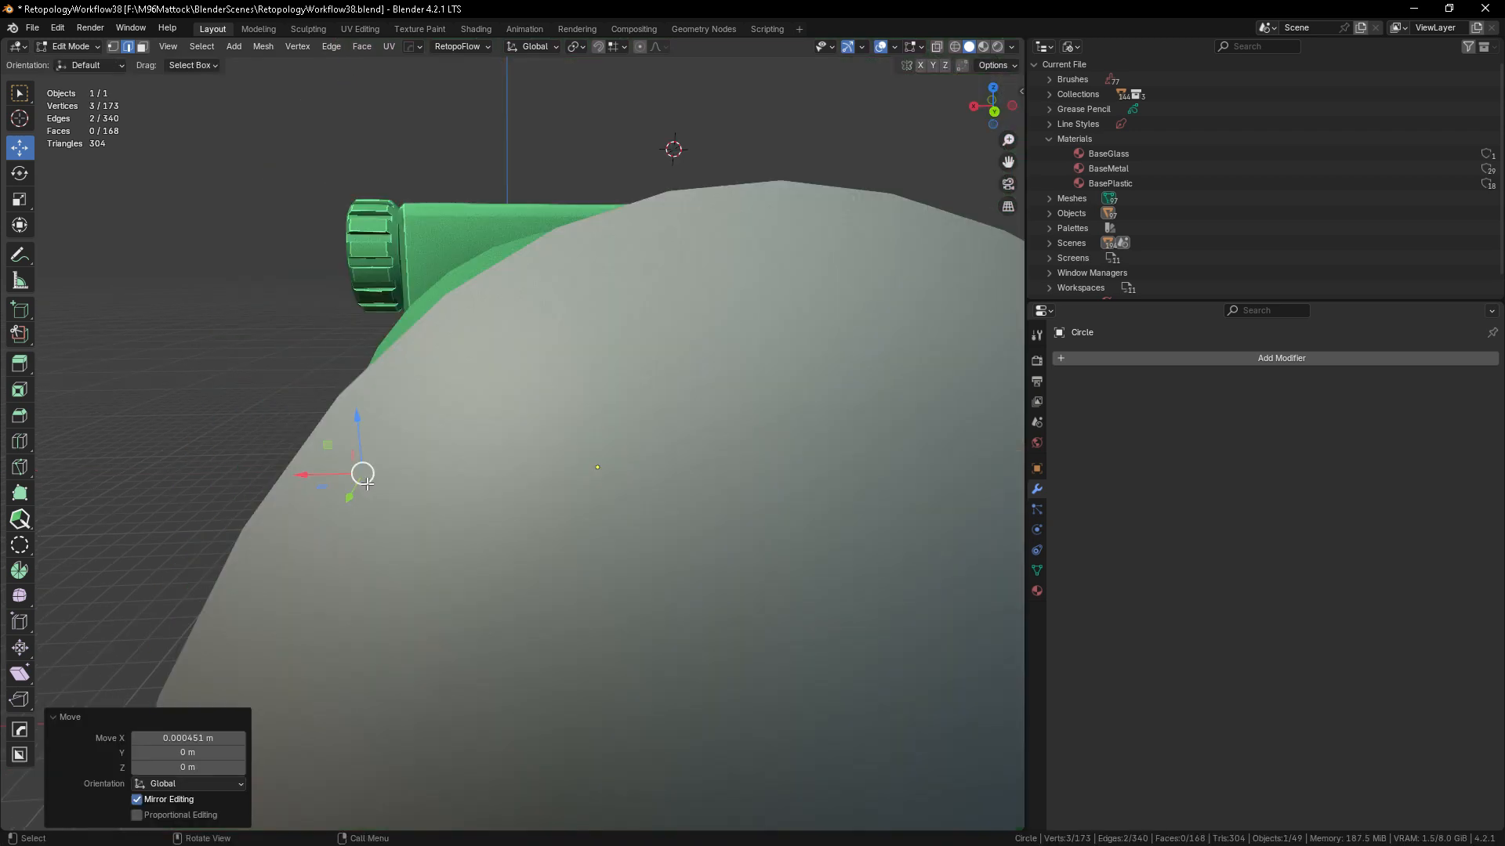
pyautogui.scroll(8, 593, 467)
pyautogui.scroll(2, 580, 478)
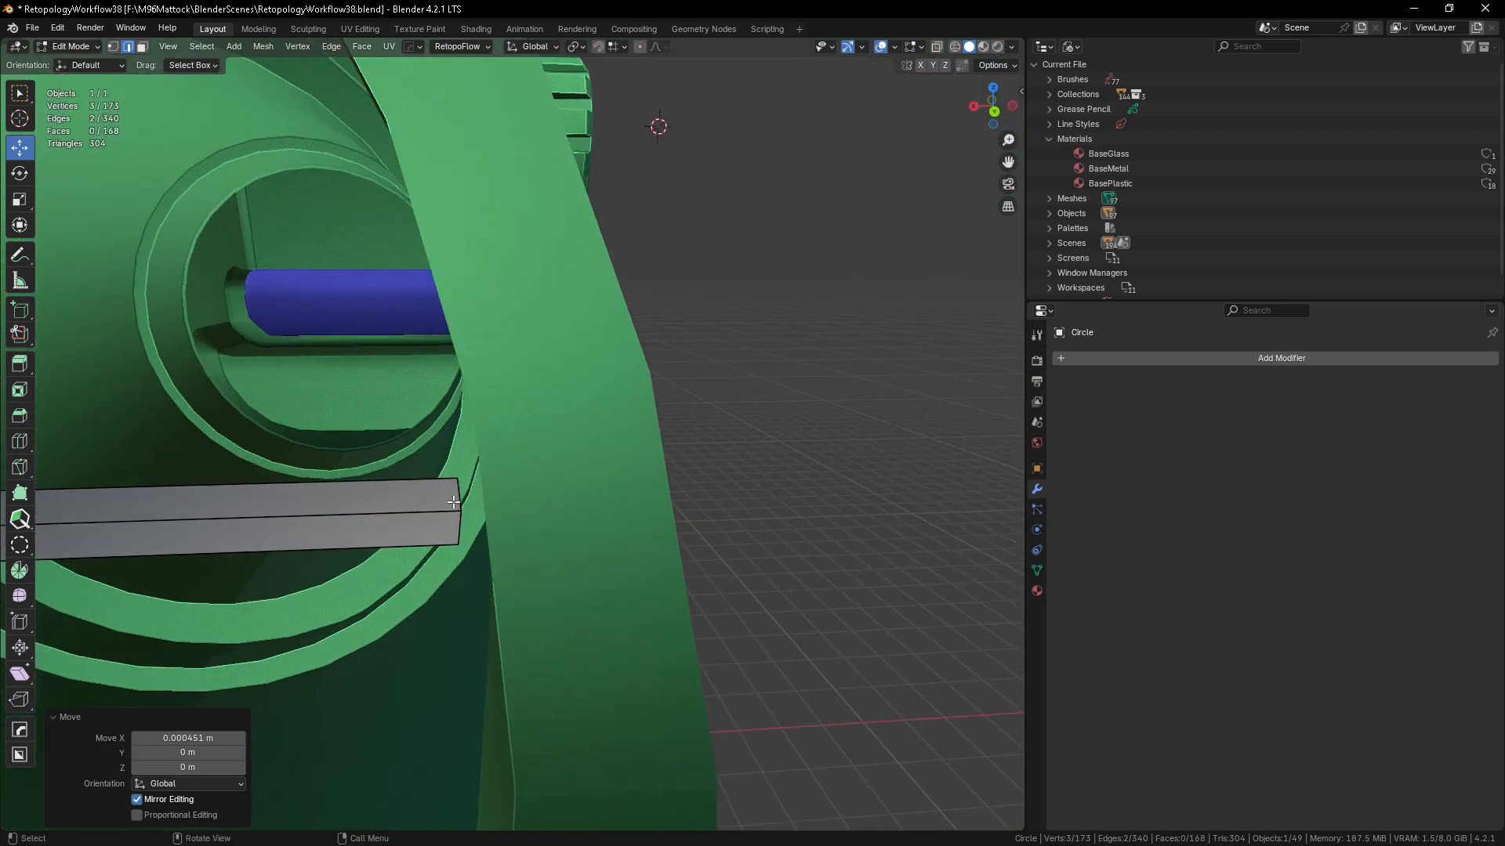
pyautogui.click(456, 494)
pyautogui.keyDown('shift'); pyautogui.click(457, 531); pyautogui.keyUp('shift')
pyautogui.moveTo(407, 511); pyautogui.dragTo(470, 511)
# - Set the transform orientation to Normal and move the vertical arm's lower end edges 0.000489 m along X into the scope wall
pyautogui.scroll(-8, 470, 511)
pyautogui.moveTo(368, 619); pyautogui.dragTo(486, 604, button='middle')
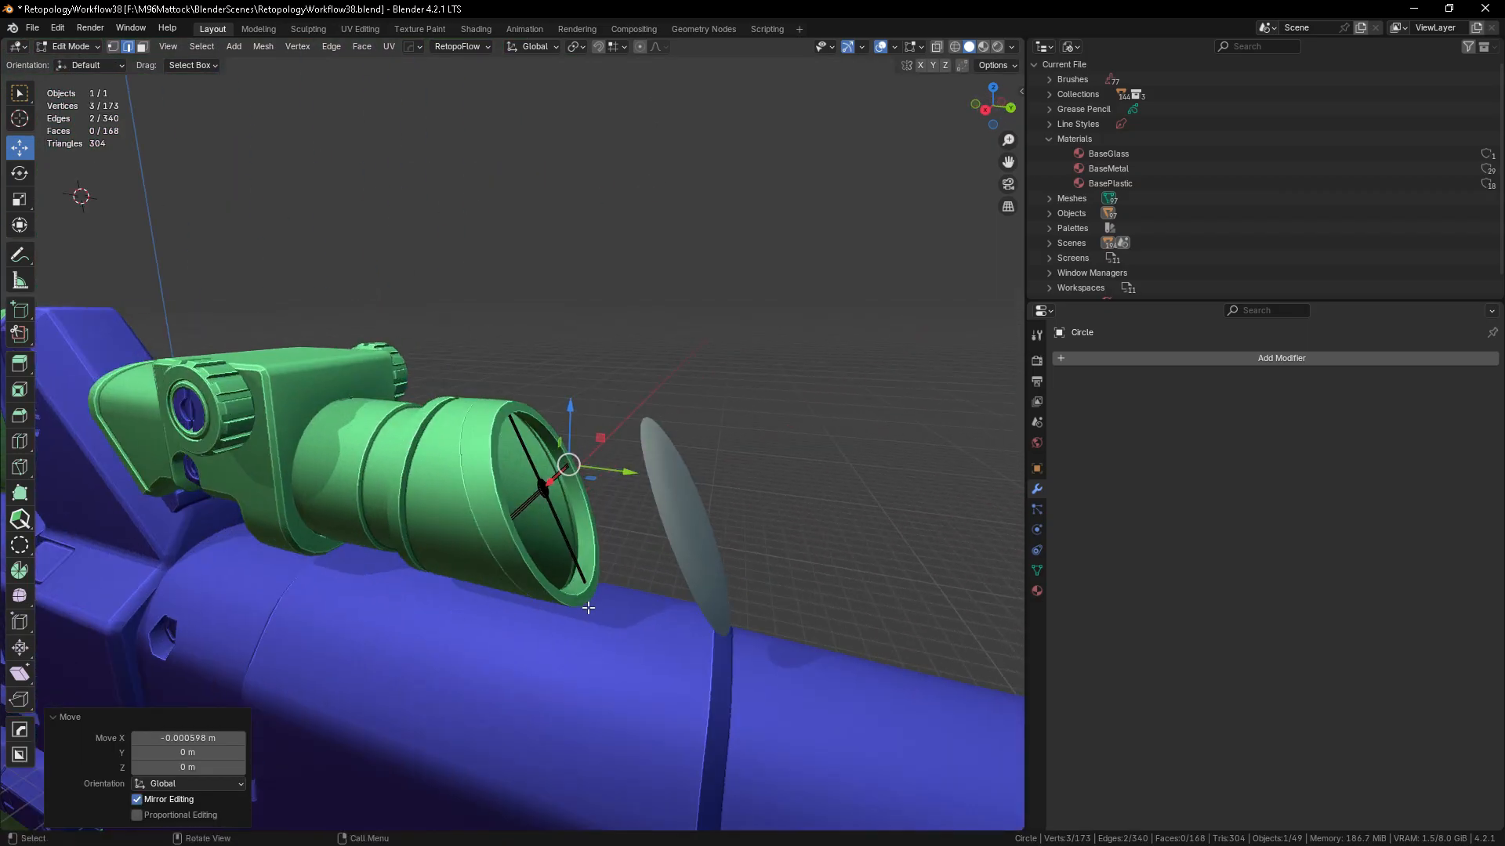
pyautogui.scroll(10, 581, 595)
pyautogui.scroll(3, 551, 580)
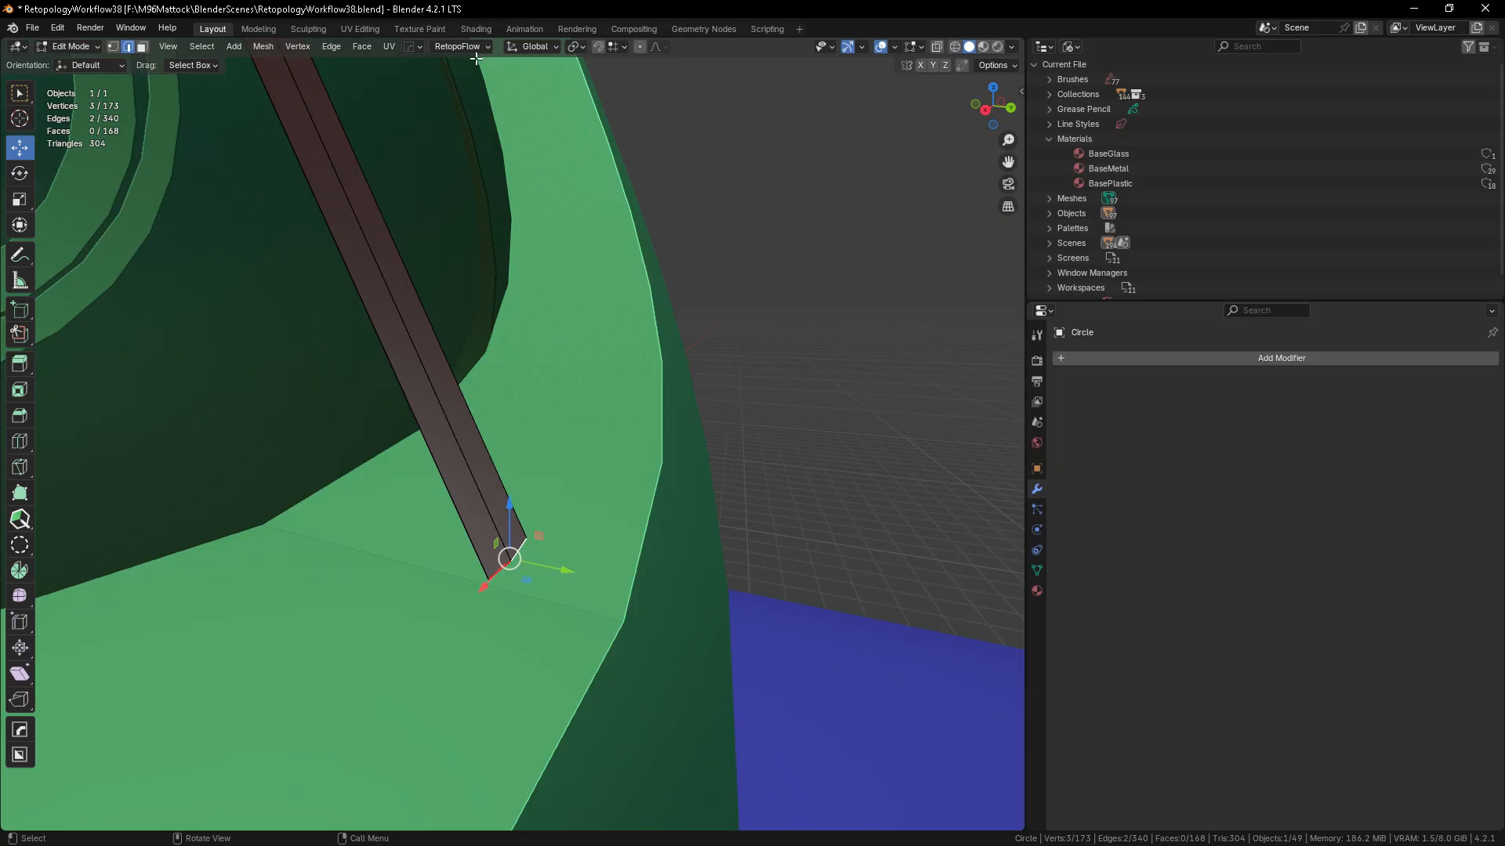
pyautogui.click(532, 47)
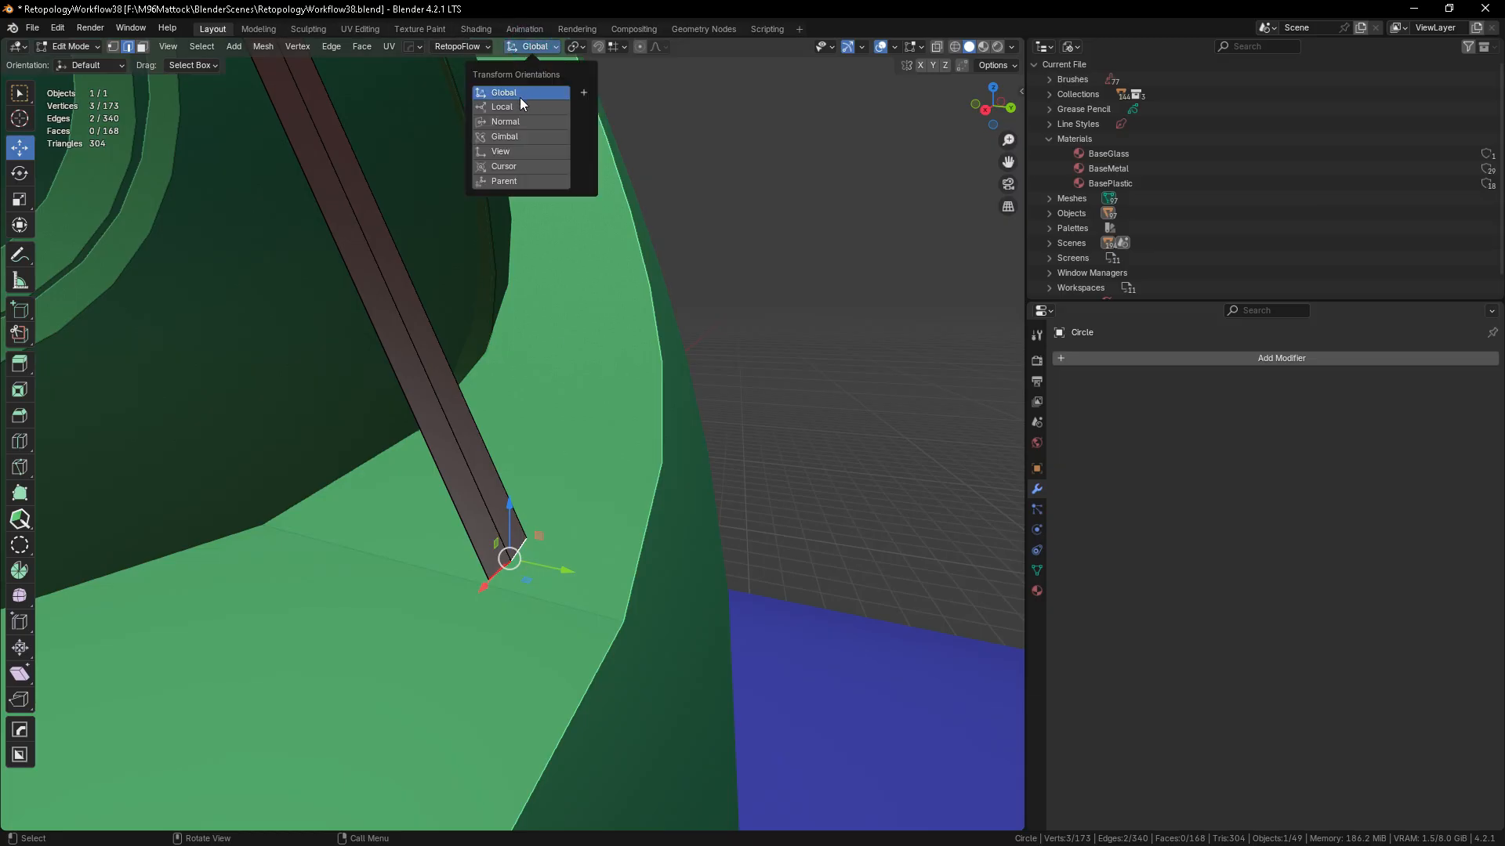
pyautogui.click(515, 123)
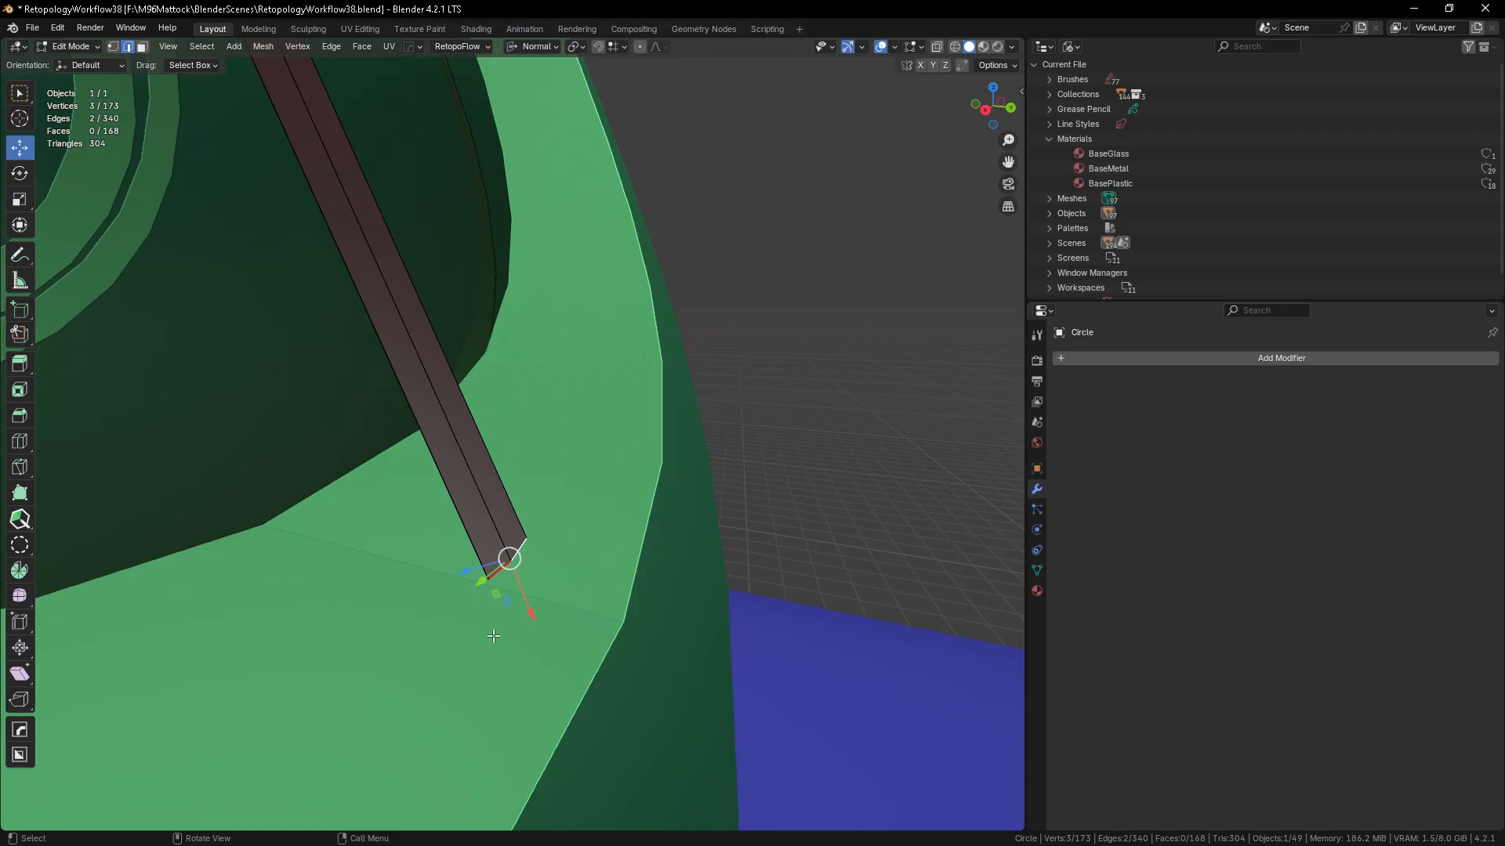
pyautogui.moveTo(531, 621); pyautogui.dragTo(591, 557)
# - Check the vertical arm's upper end, set the transform orientation back to Global and return to object mode
pyautogui.scroll(-9, 569, 565)
pyautogui.scroll(10, 474, 316)
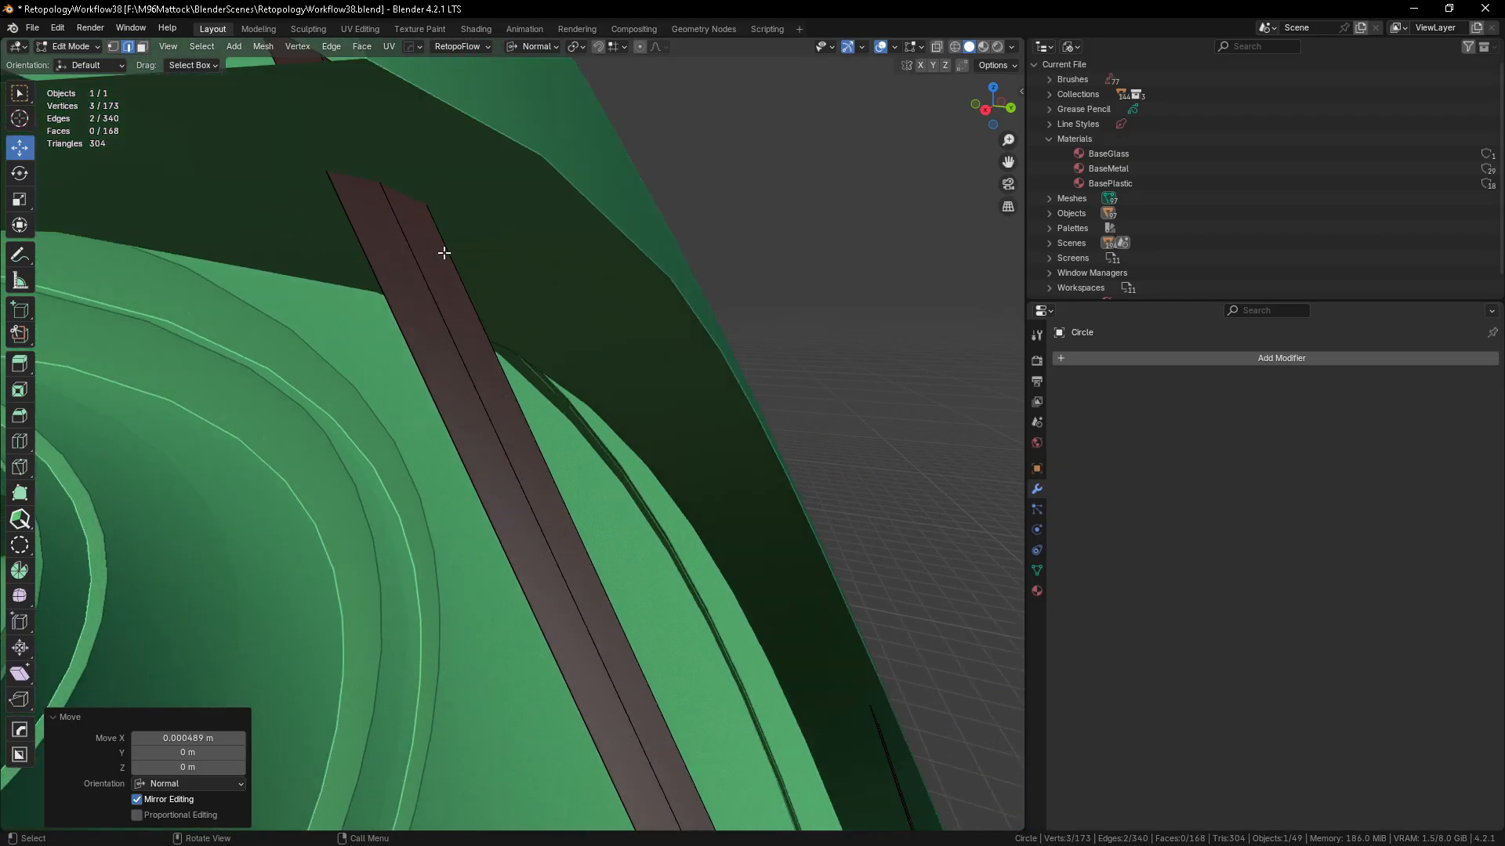
pyautogui.scroll(-4, 382, 200)
pyautogui.keyDown('alt'); pyautogui.moveTo(383, 230); pyautogui.dragTo(338, 344); pyautogui.keyUp('alt')
pyautogui.scroll(-9, 490, 353)
pyautogui.click(532, 49)
pyautogui.click(517, 92)
pyautogui.press('Tab')
# - Select the glass lens, enable snapping to Increment, and move the lens -0.026 m along Y into the scope's rear opening
pyautogui.click(606, 584)
pyautogui.moveTo(577, 636); pyautogui.dragTo(540, 647, button='middle')
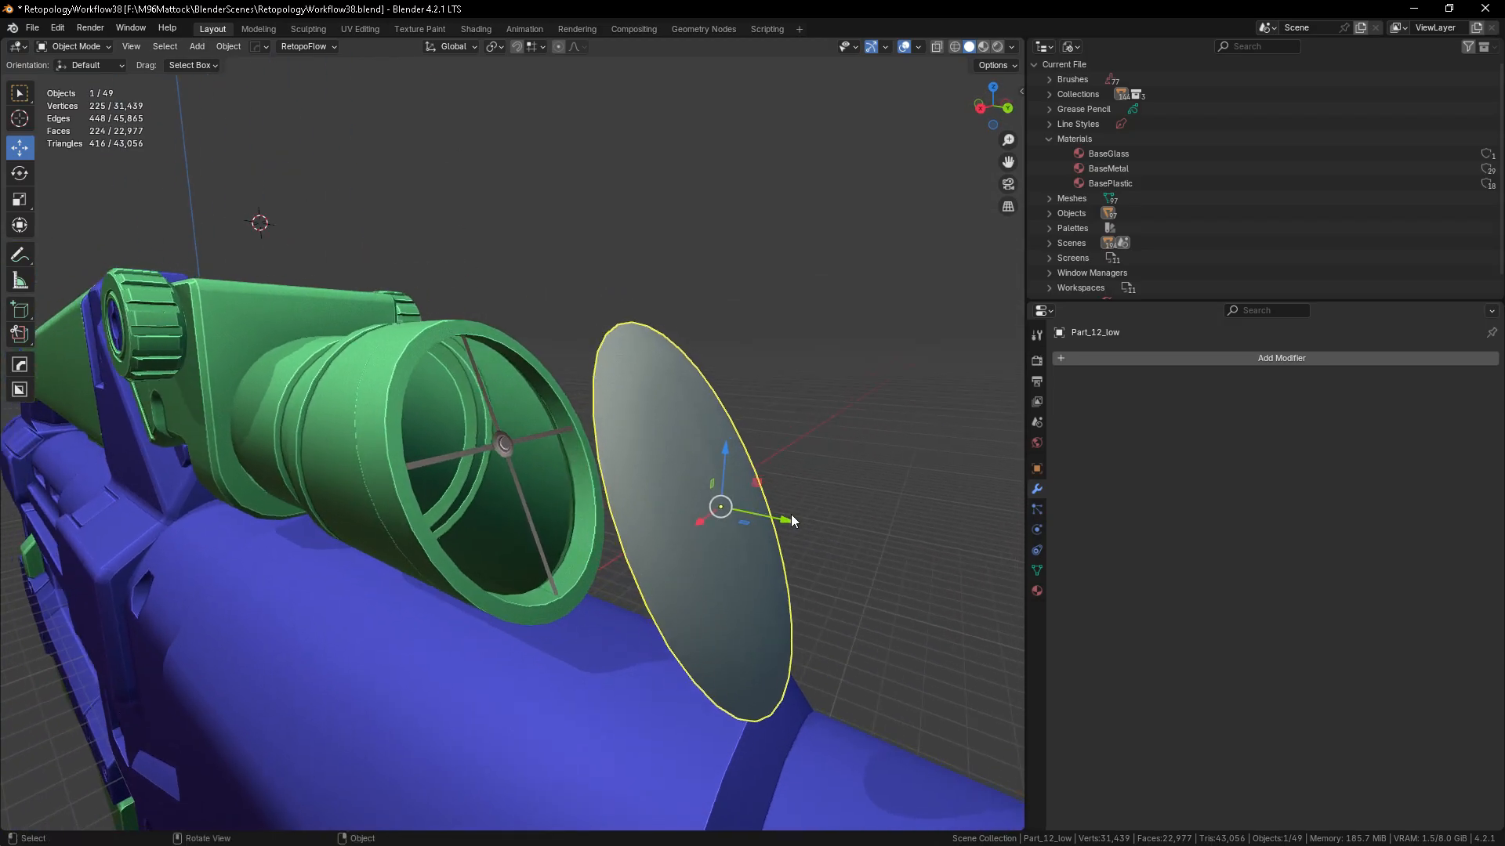
pyautogui.click(546, 47)
pyautogui.click(518, 48)
pyautogui.click(543, 47)
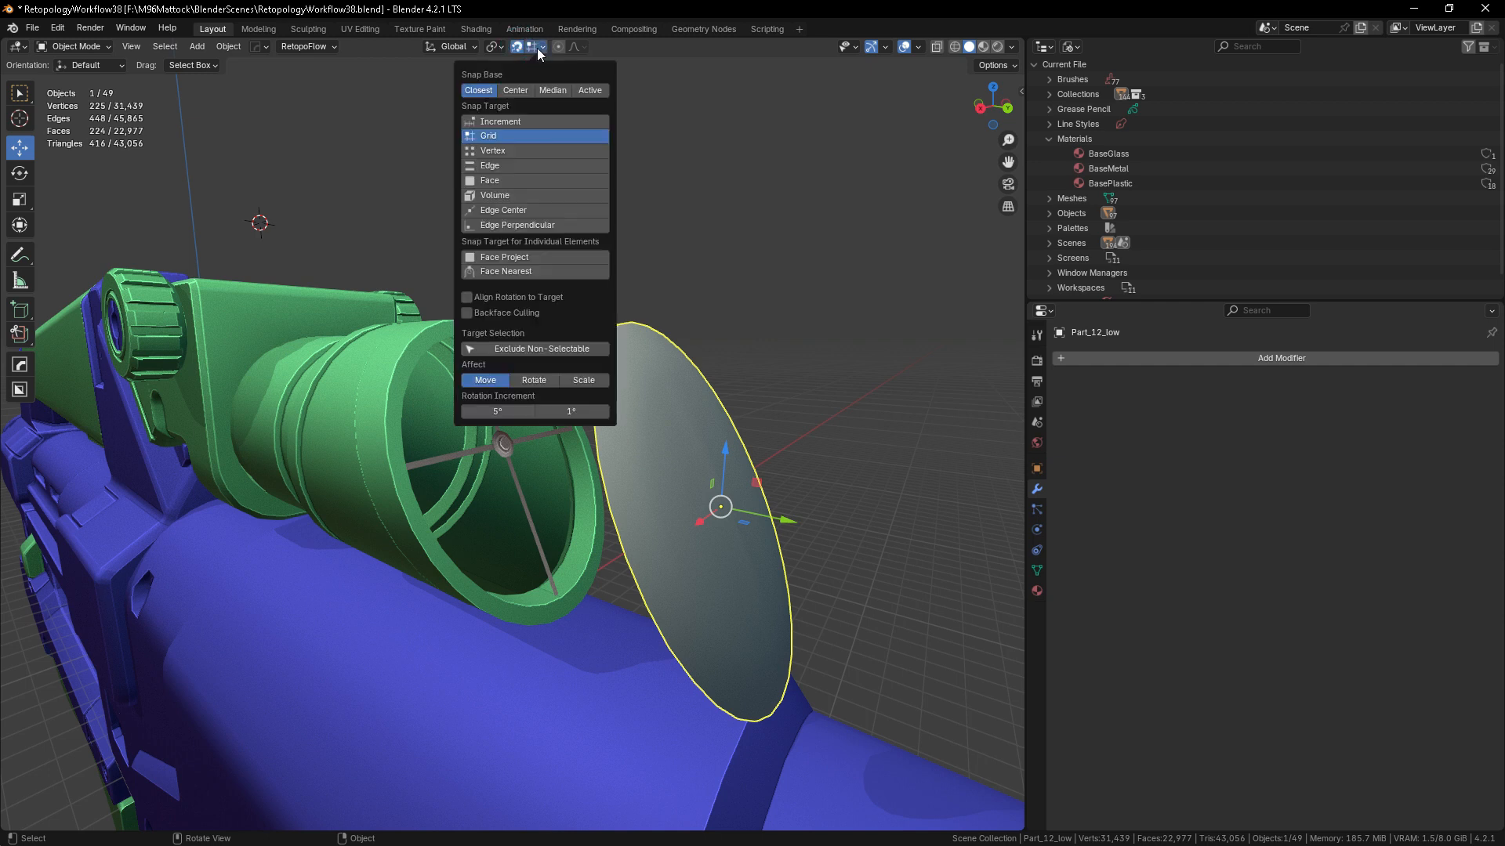
pyautogui.click(508, 124)
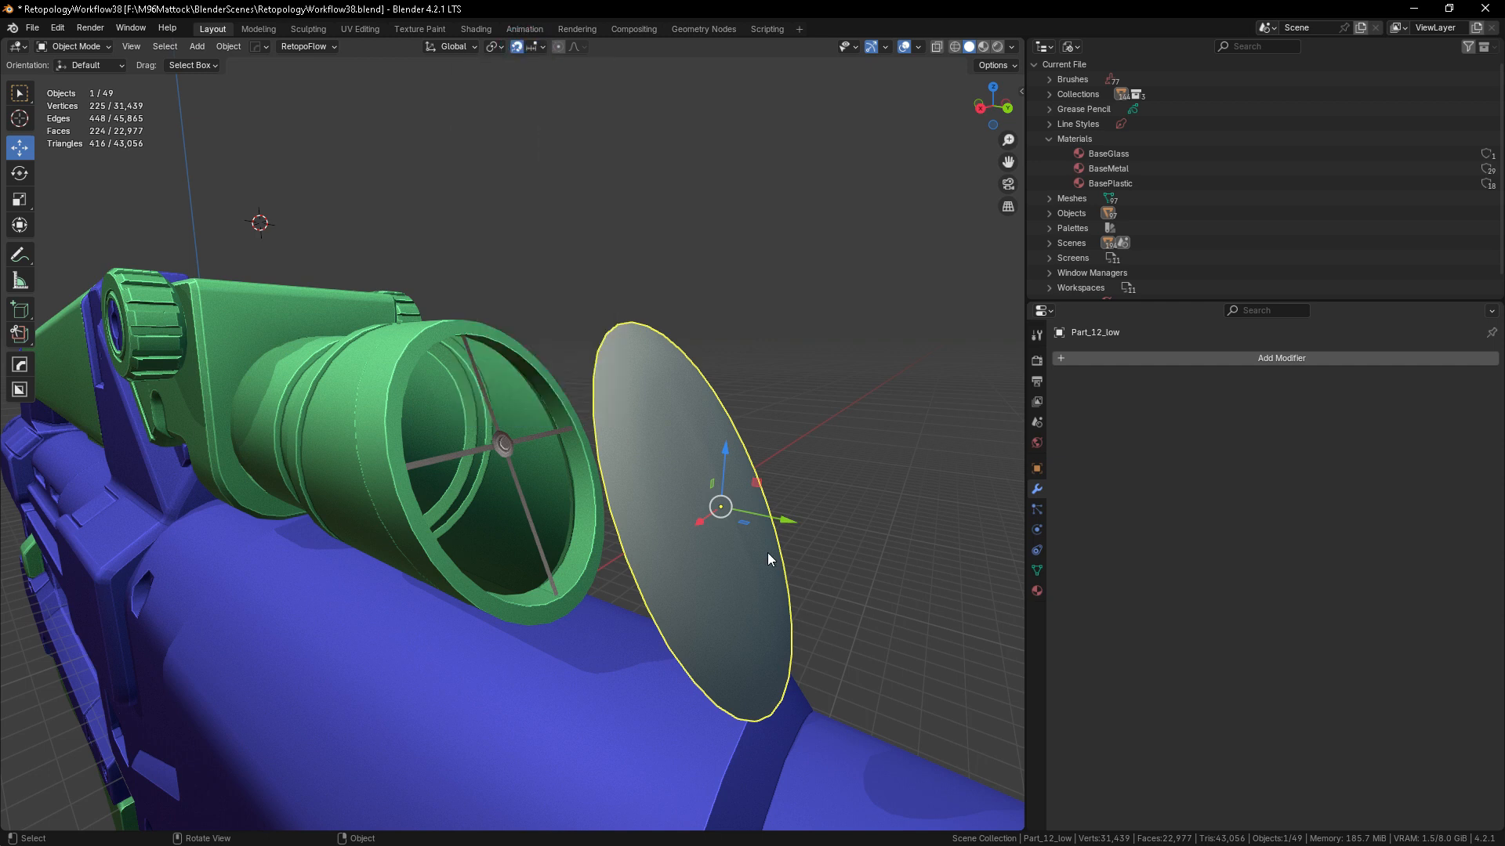
pyautogui.moveTo(784, 528); pyautogui.dragTo(662, 527)
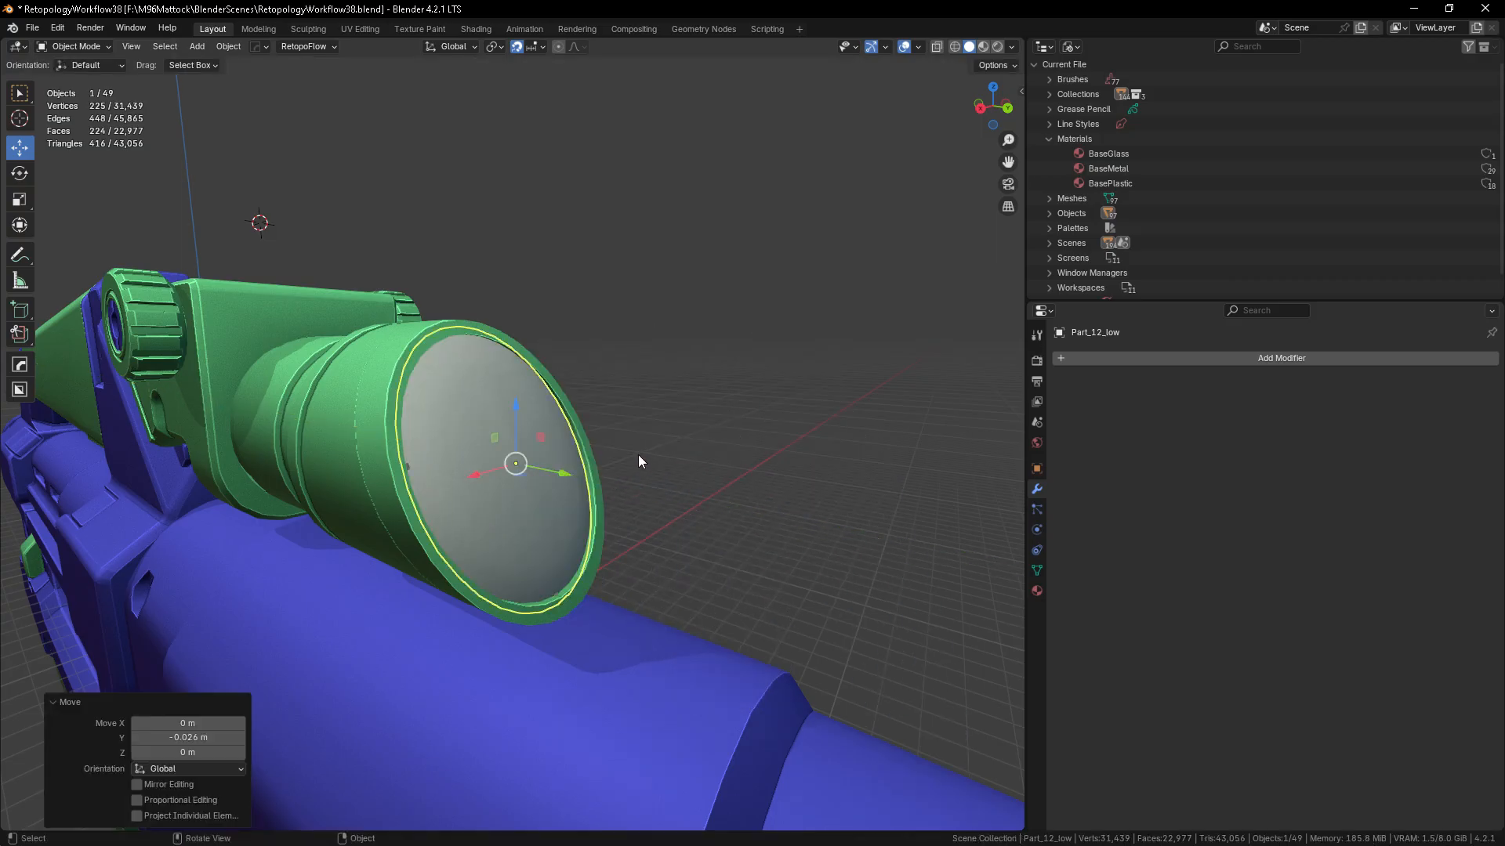
# - Turn off snapping, then select the crosshair and nudge it slightly within the scope opening, keeping it selected
pyautogui.scroll(2, 415, 466)
pyautogui.click(398, 473)
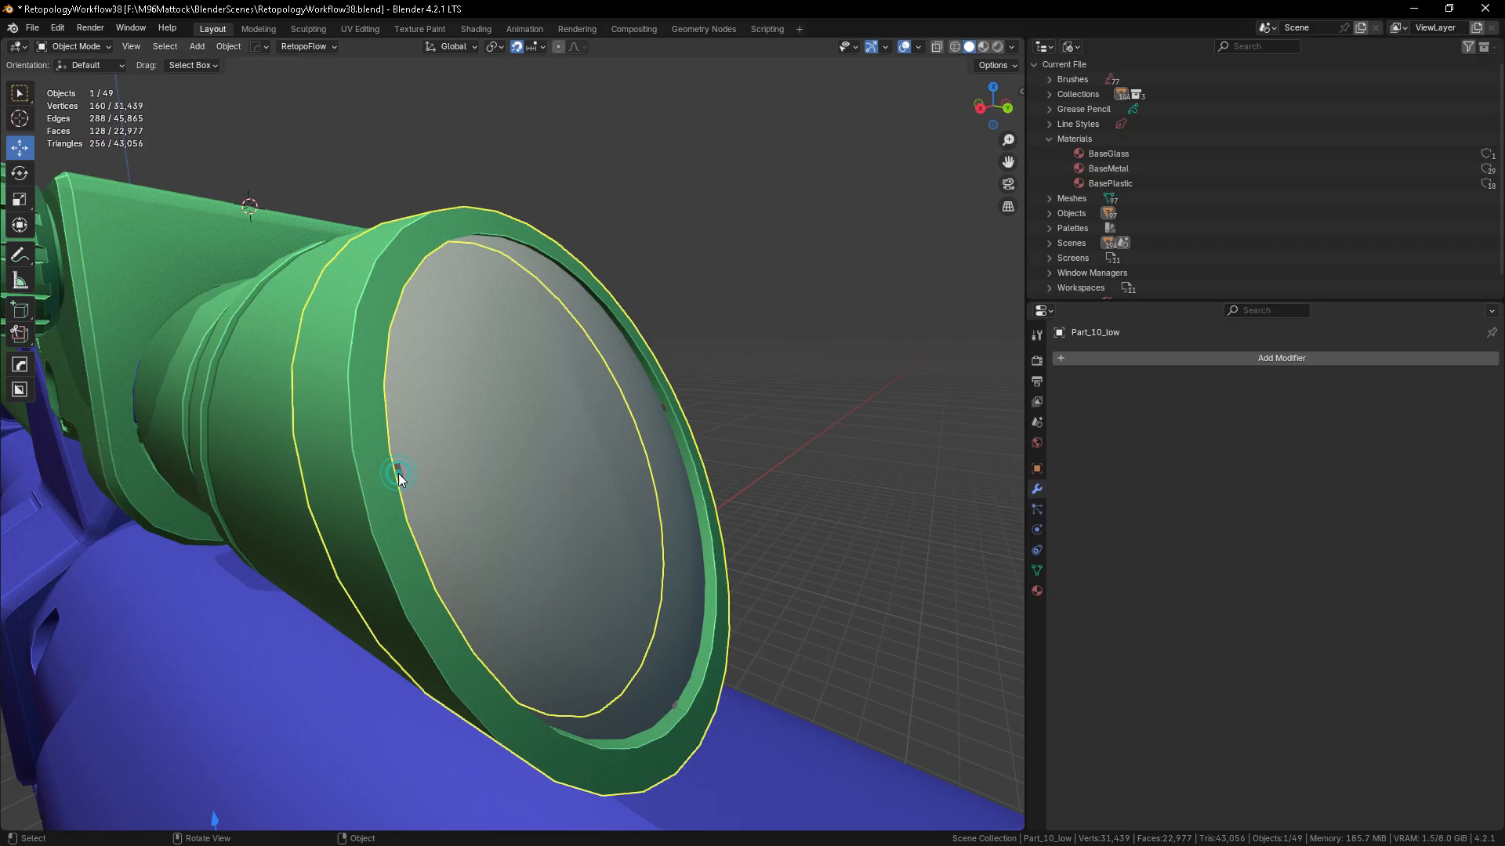
pyautogui.click(398, 474)
pyautogui.moveTo(470, 498); pyautogui.dragTo(548, 80, button='middle')
pyautogui.click(517, 48)
pyautogui.moveTo(620, 436); pyautogui.dragTo(618, 433)
pyautogui.scroll(-5, 649, 428)
pyautogui.moveTo(867, 576); pyautogui.dragTo(757, 581, button='middle')
pyautogui.scroll(-5, 668, 446)
pyautogui.moveTo(649, 578); pyautogui.dragTo(689, 549, button='middle')
pyautogui.scroll(3, 621, 498)
pyautogui.click(928, 488)
pyautogui.hotkey('ctrl', 'z')
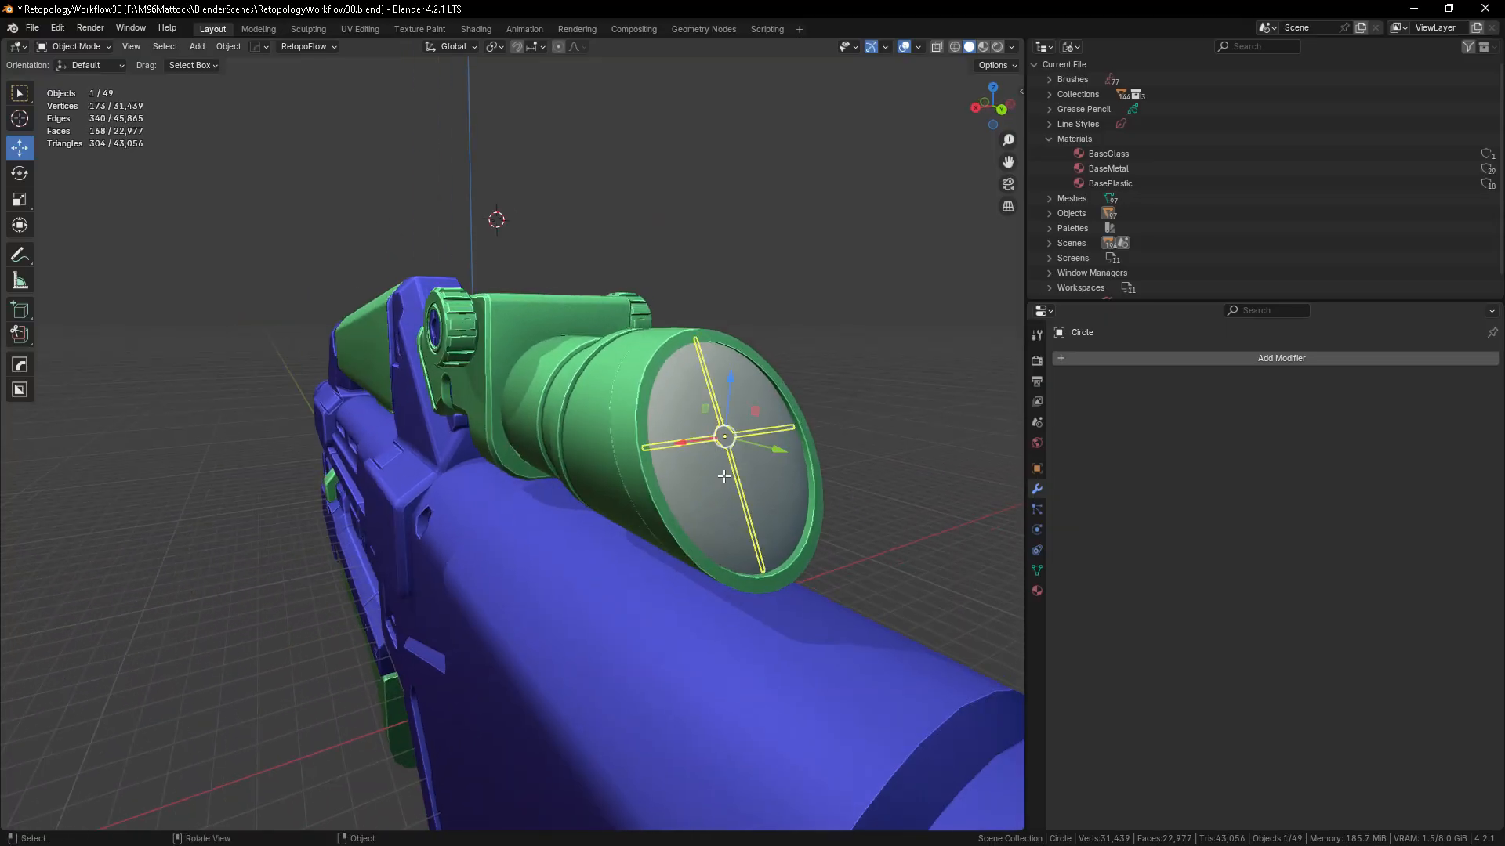
# - Isolate the crosshair in local view and select all of its geometry in face mode
pyautogui.press('Tab')
pyautogui.press('a')
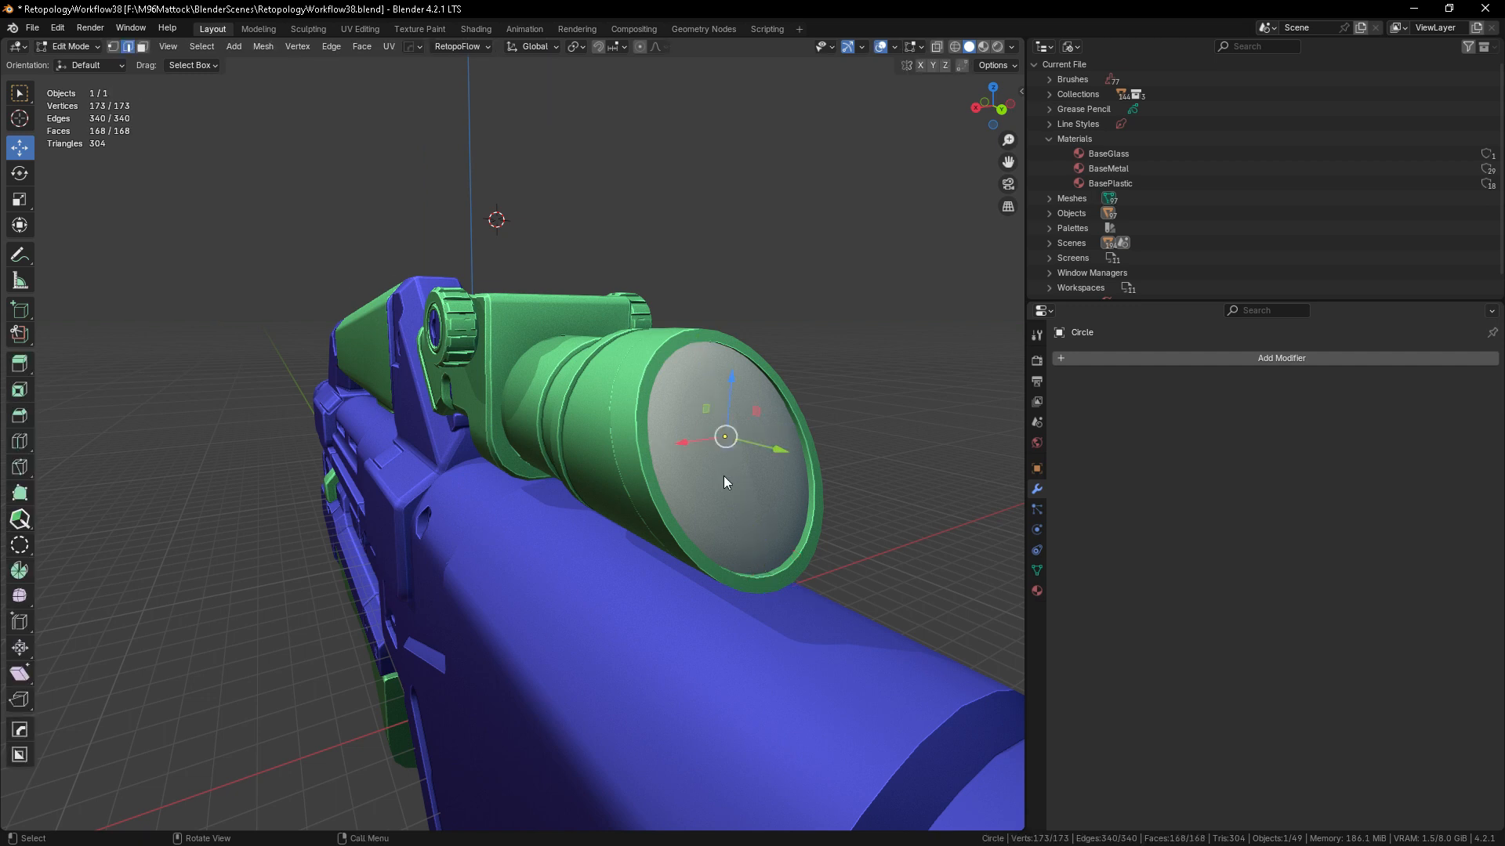
pyautogui.press('KP_Divide')
pyautogui.press('Tab')
pyautogui.moveTo(722, 522); pyautogui.dragTo(577, 571, button='middle')
pyautogui.press('Tab')
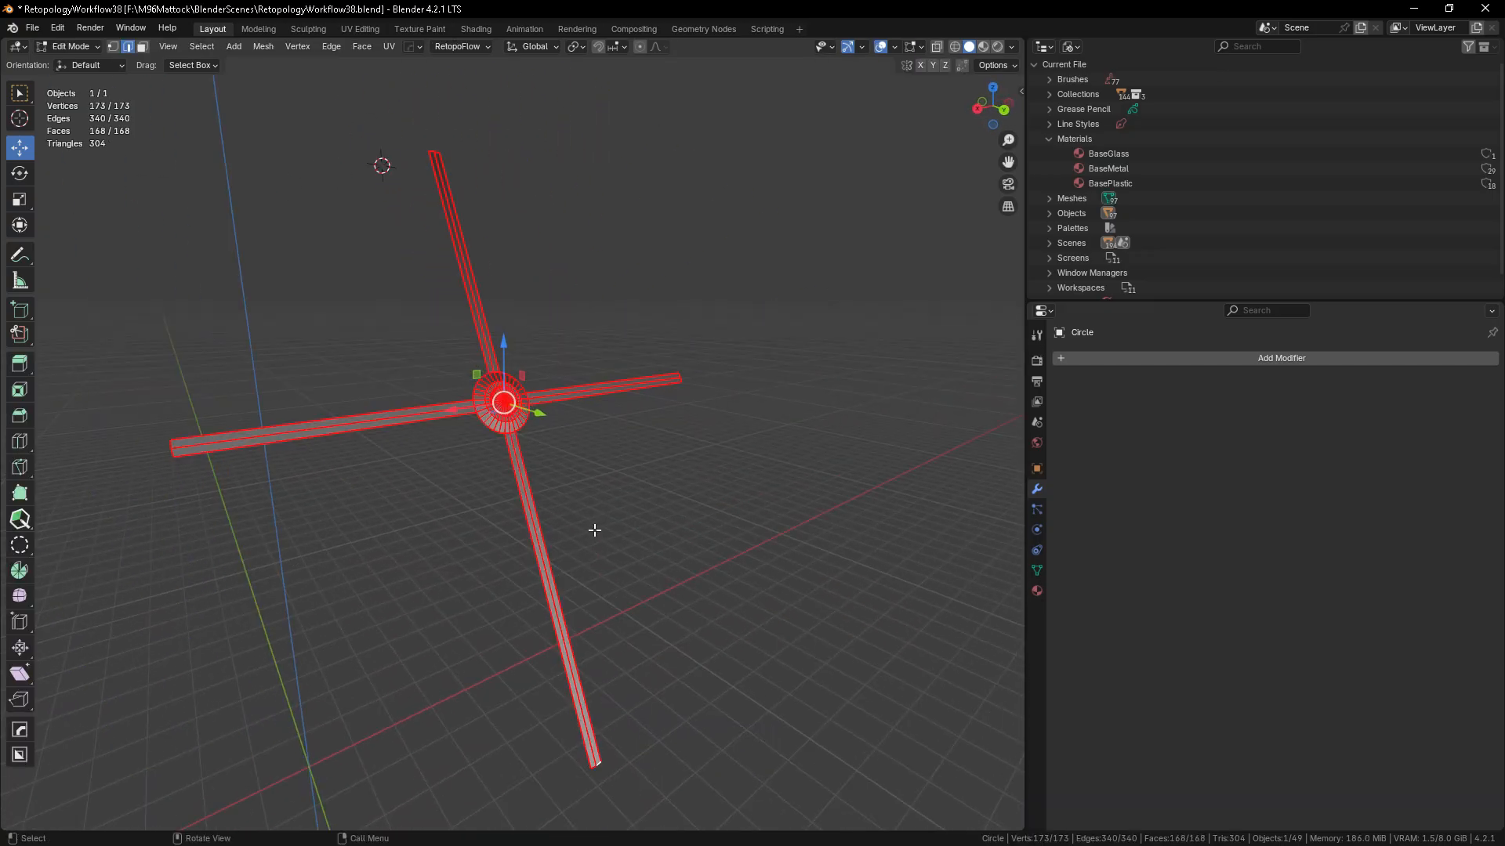
pyautogui.press('3')
pyautogui.hotkey('ctrl', 'space')
pyautogui.scroll(-4, 691, 493)
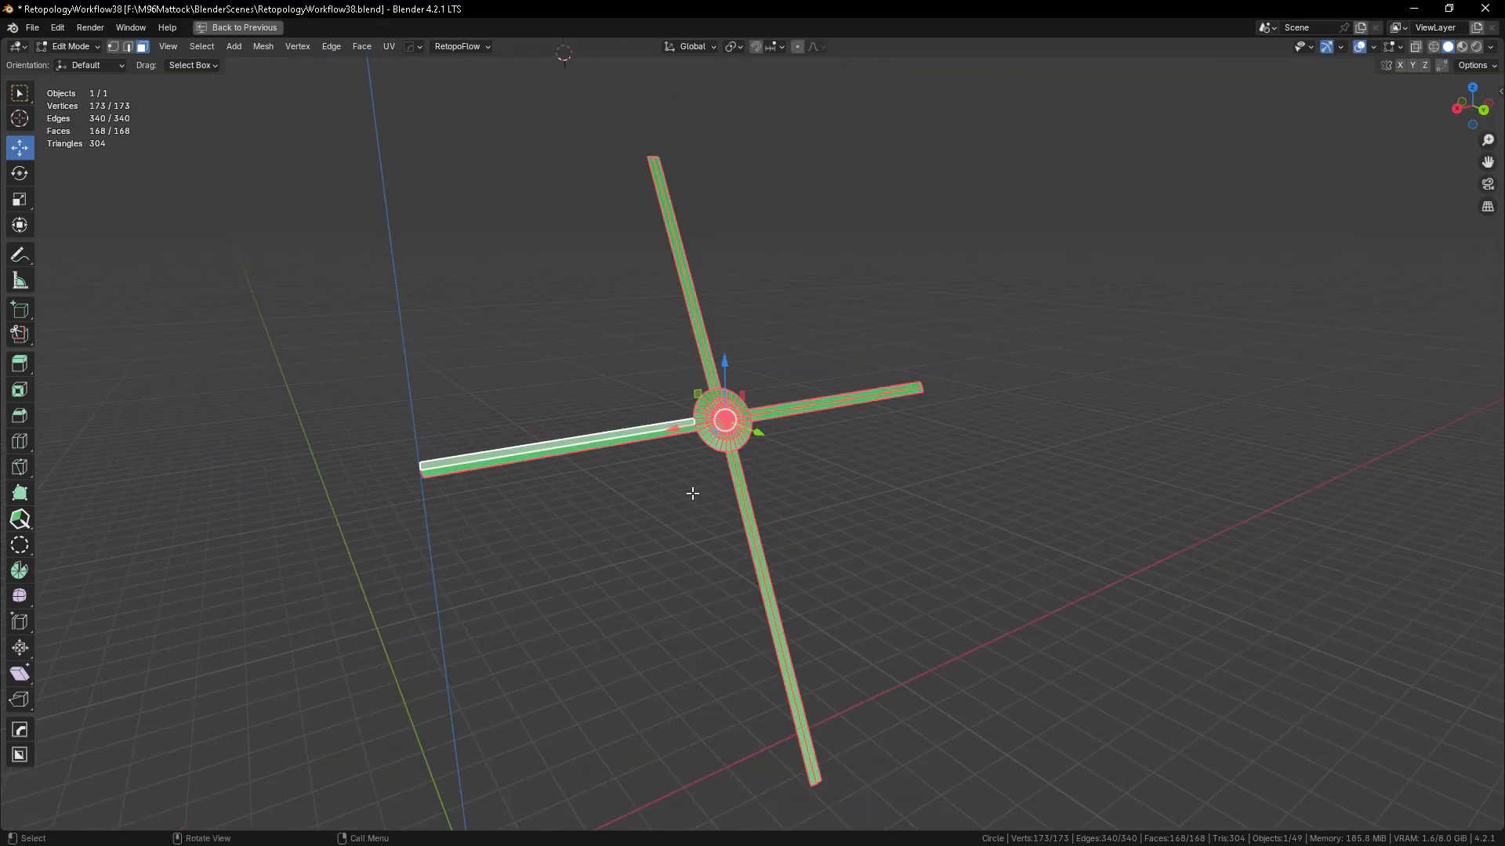
pyautogui.hotkey('ctrl', 'space')
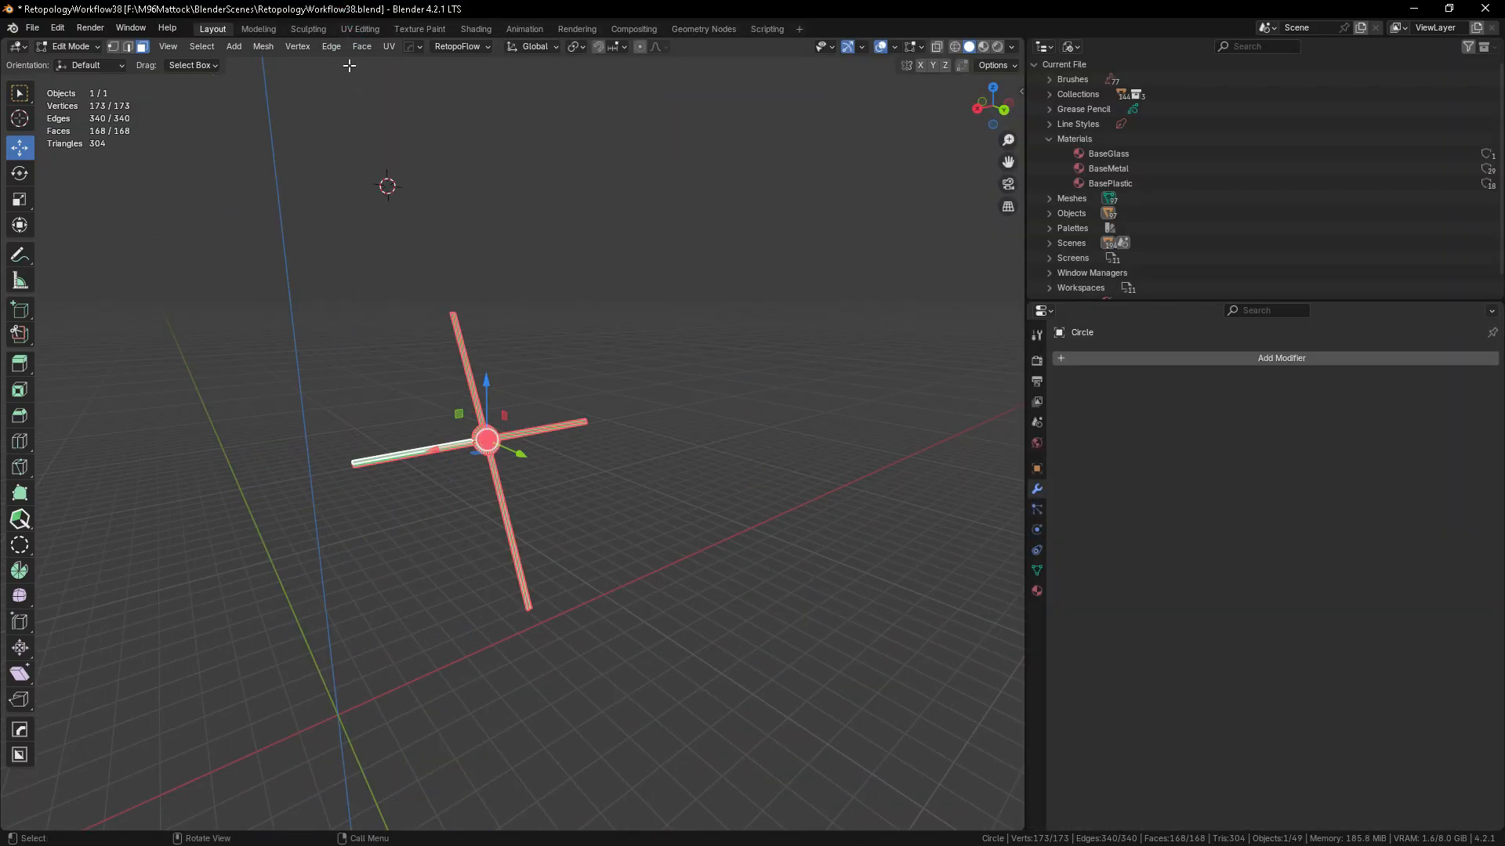
# - Switch to the UV Editing workspace, unwrap the isolated crosshair with the Angle Based method, and rotate its UVs by 136°
pyautogui.click(360, 29)
pyautogui.moveTo(983, 496); pyautogui.dragTo(846, 515, button='middle')
pyautogui.keyDown('ctrl'); pyautogui.moveTo(975, 346); pyautogui.dragTo(854, 443, button='middle'); pyautogui.keyUp('ctrl')
pyautogui.press('KP_Divide')
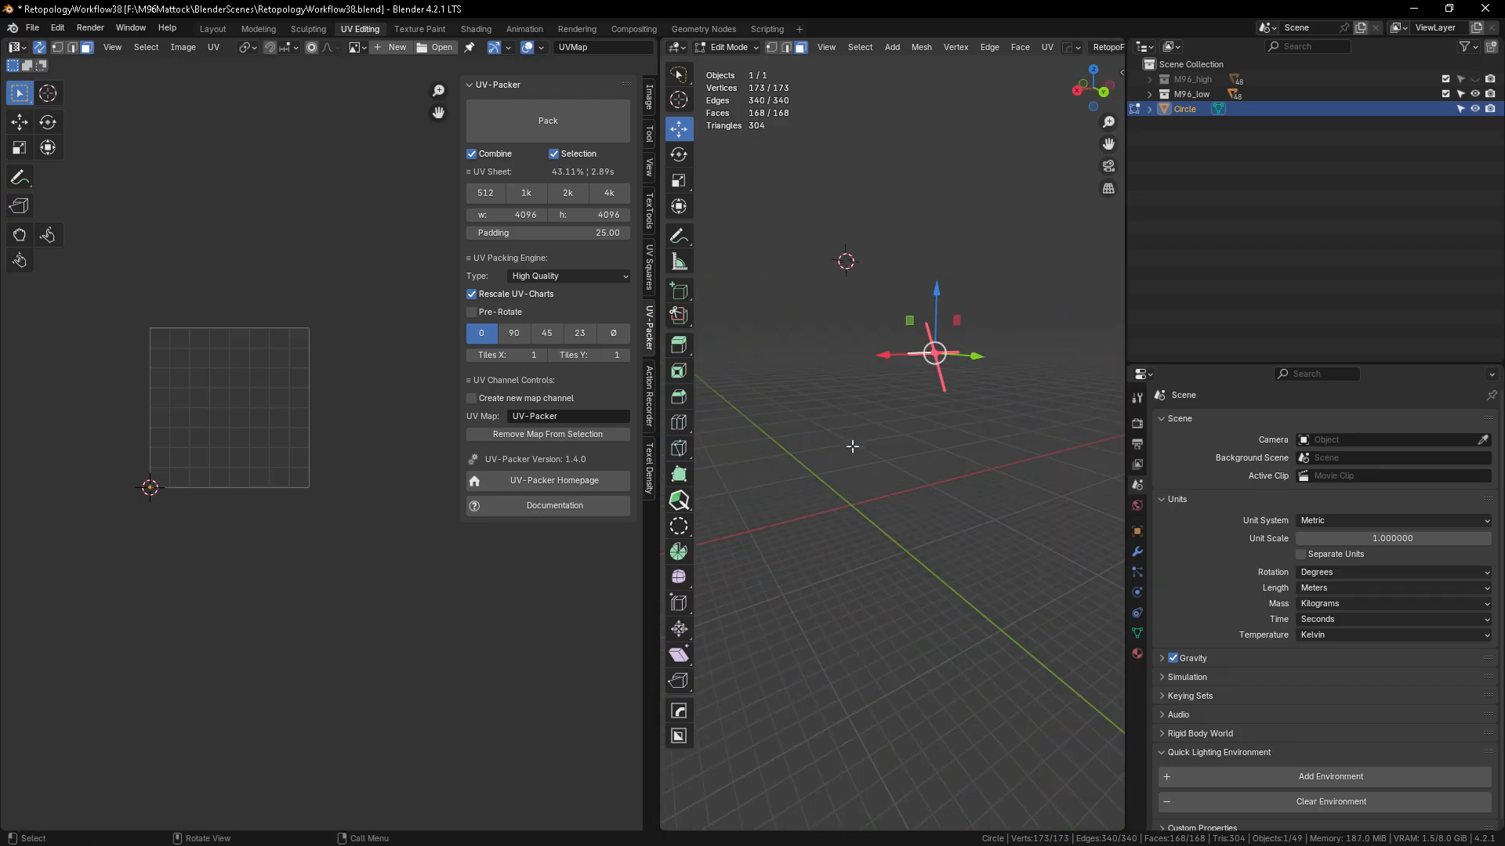
pyautogui.press('u')
pyautogui.click(844, 570)
pyautogui.scroll(3, 238, 420)
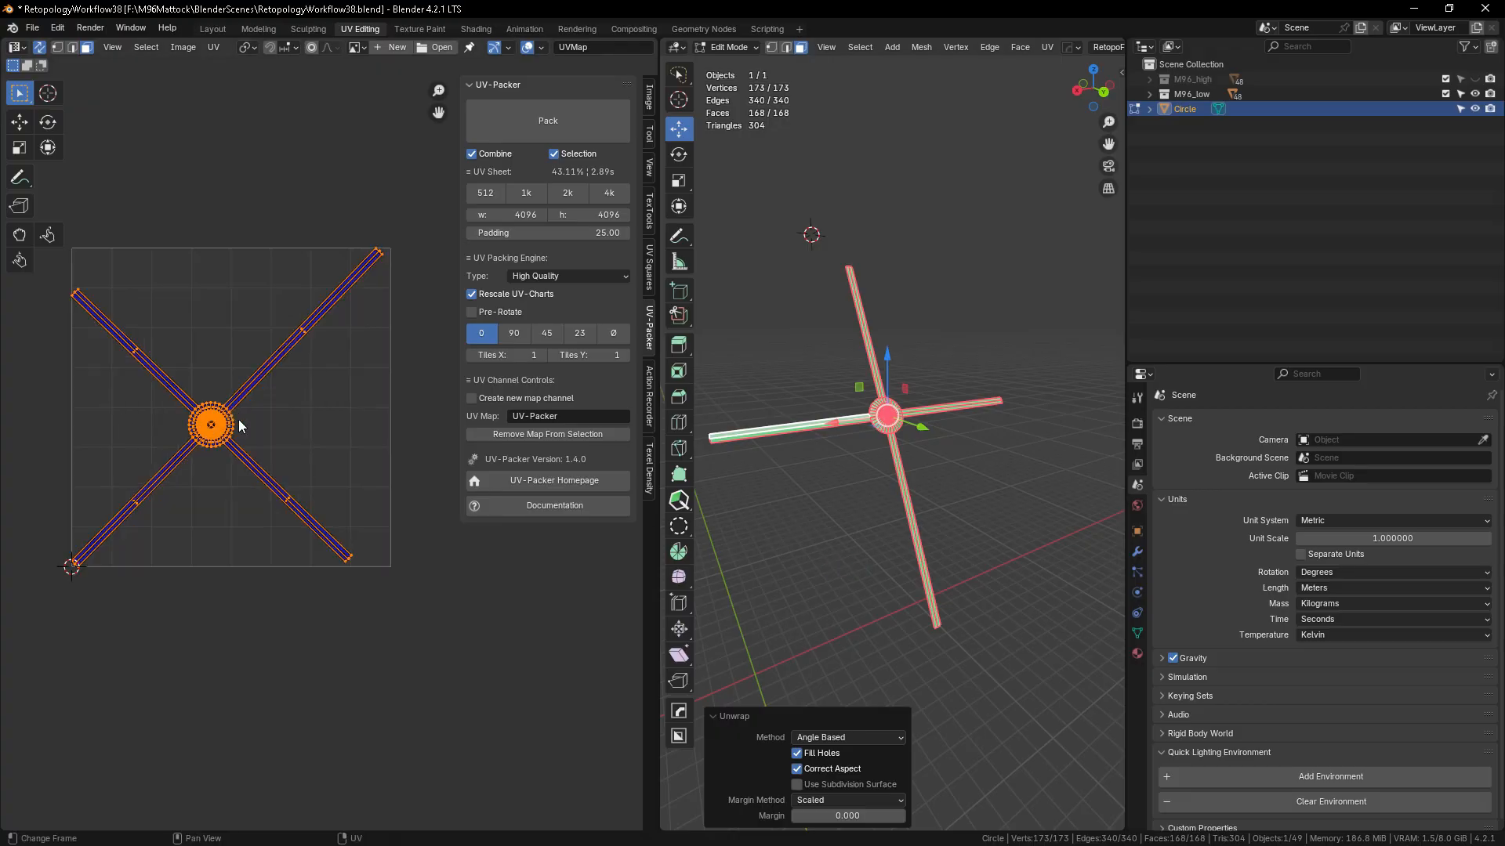
pyautogui.press('r')
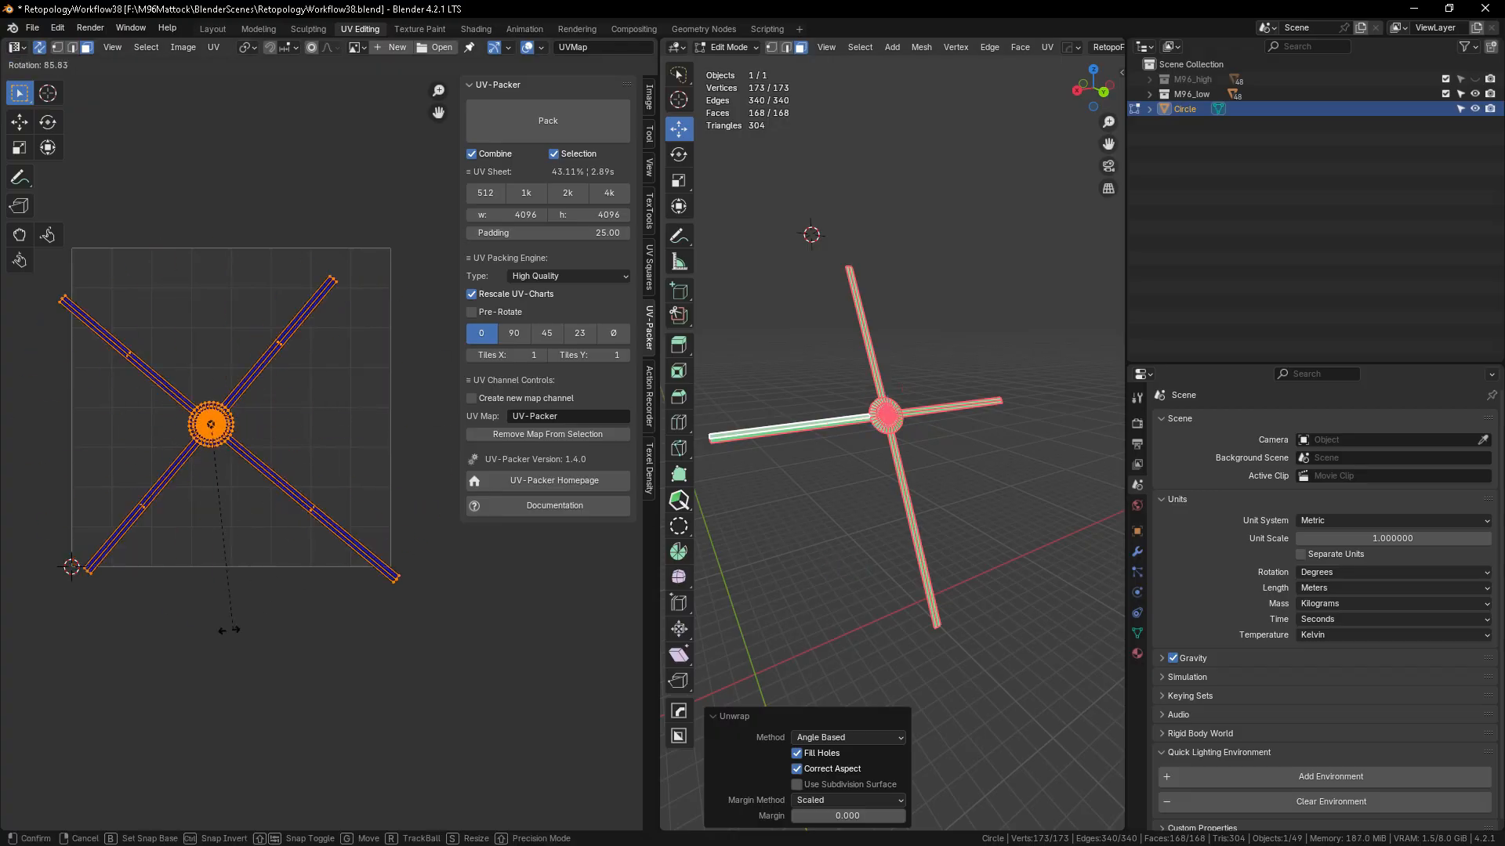
pyautogui.click(15, 629)
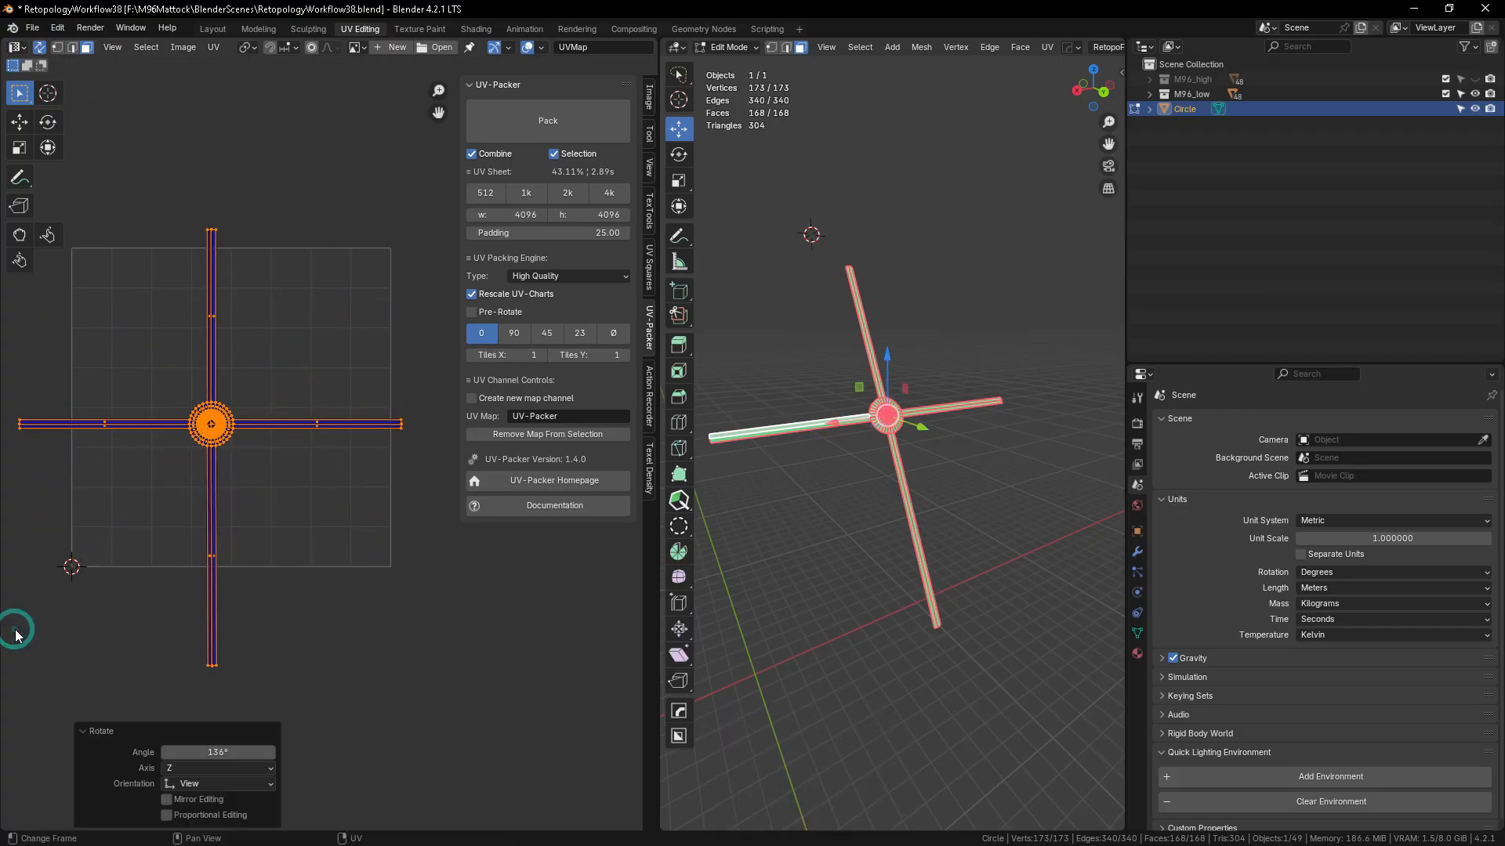
# - Select the eight edges where the four arms meet the central disc and mark them as seams and sharp
pyautogui.scroll(5, 917, 443)
pyautogui.scroll(3, 917, 443)
pyautogui.click(820, 580)
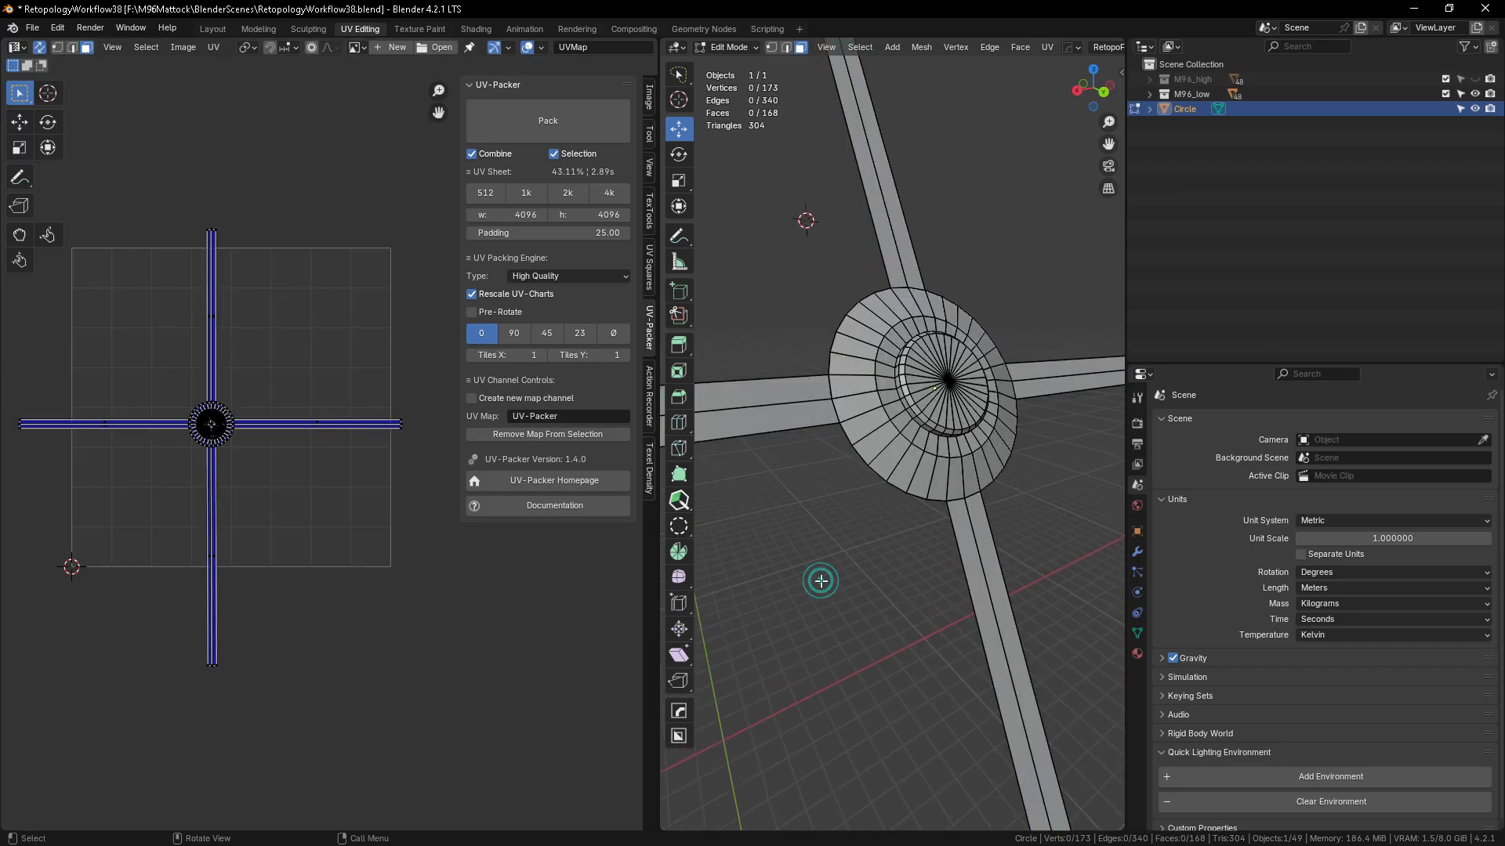
pyautogui.press('2')
pyautogui.click(830, 391)
pyautogui.keyDown('shift'); pyautogui.click(835, 411); pyautogui.keyUp('shift')
pyautogui.moveTo(886, 530); pyautogui.dragTo(761, 563, button='middle')
pyautogui.keyDown('shift'); pyautogui.click(901, 525); pyautogui.keyUp('shift')
pyautogui.keyDown('shift'); pyautogui.click(921, 533); pyautogui.keyUp('shift')
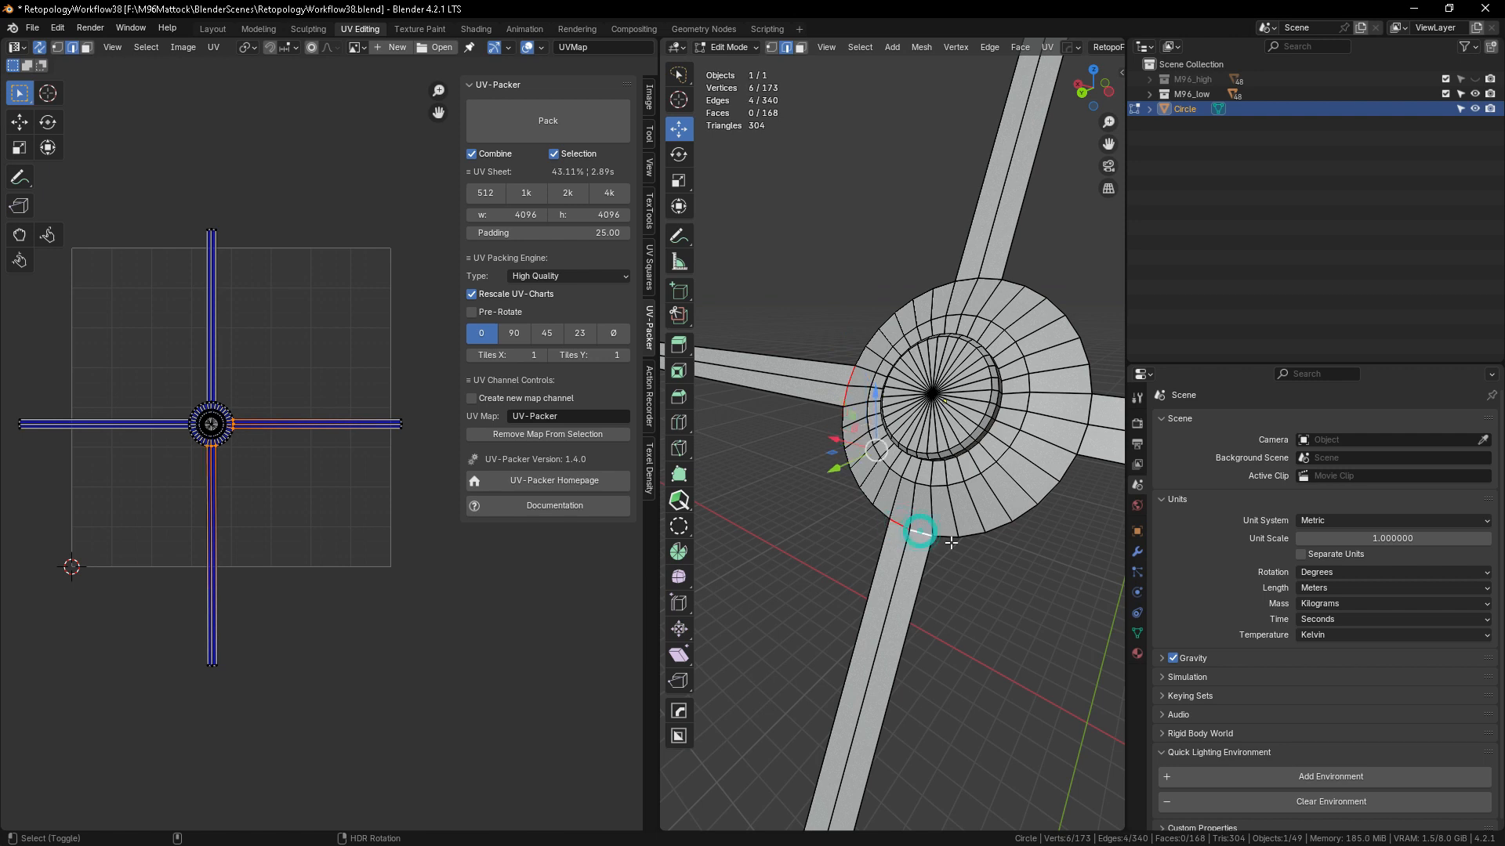
pyautogui.keyDown('shift'); pyautogui.click(1085, 430); pyautogui.keyUp('shift')
pyautogui.keyDown('shift'); pyautogui.click(1090, 404); pyautogui.keyUp('shift')
pyautogui.keyDown('shift'); pyautogui.click(990, 275); pyautogui.keyUp('shift')
pyautogui.keyDown('shift'); pyautogui.click(969, 277); pyautogui.keyUp('shift')
pyautogui.hotkey('ctrl', 'e')
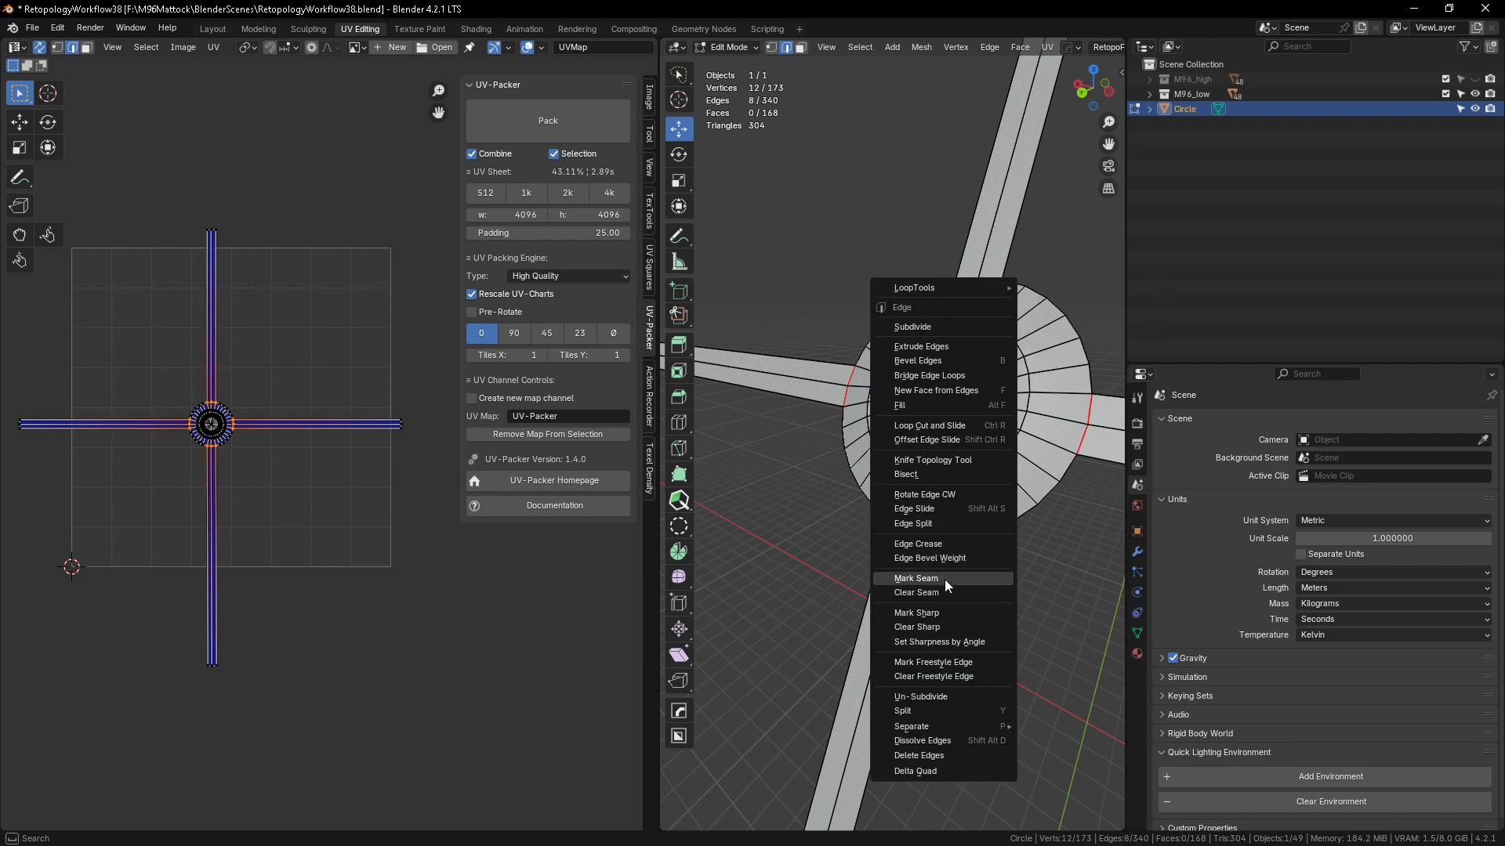
pyautogui.click(942, 578)
pyautogui.hotkey('ctrl', 'e')
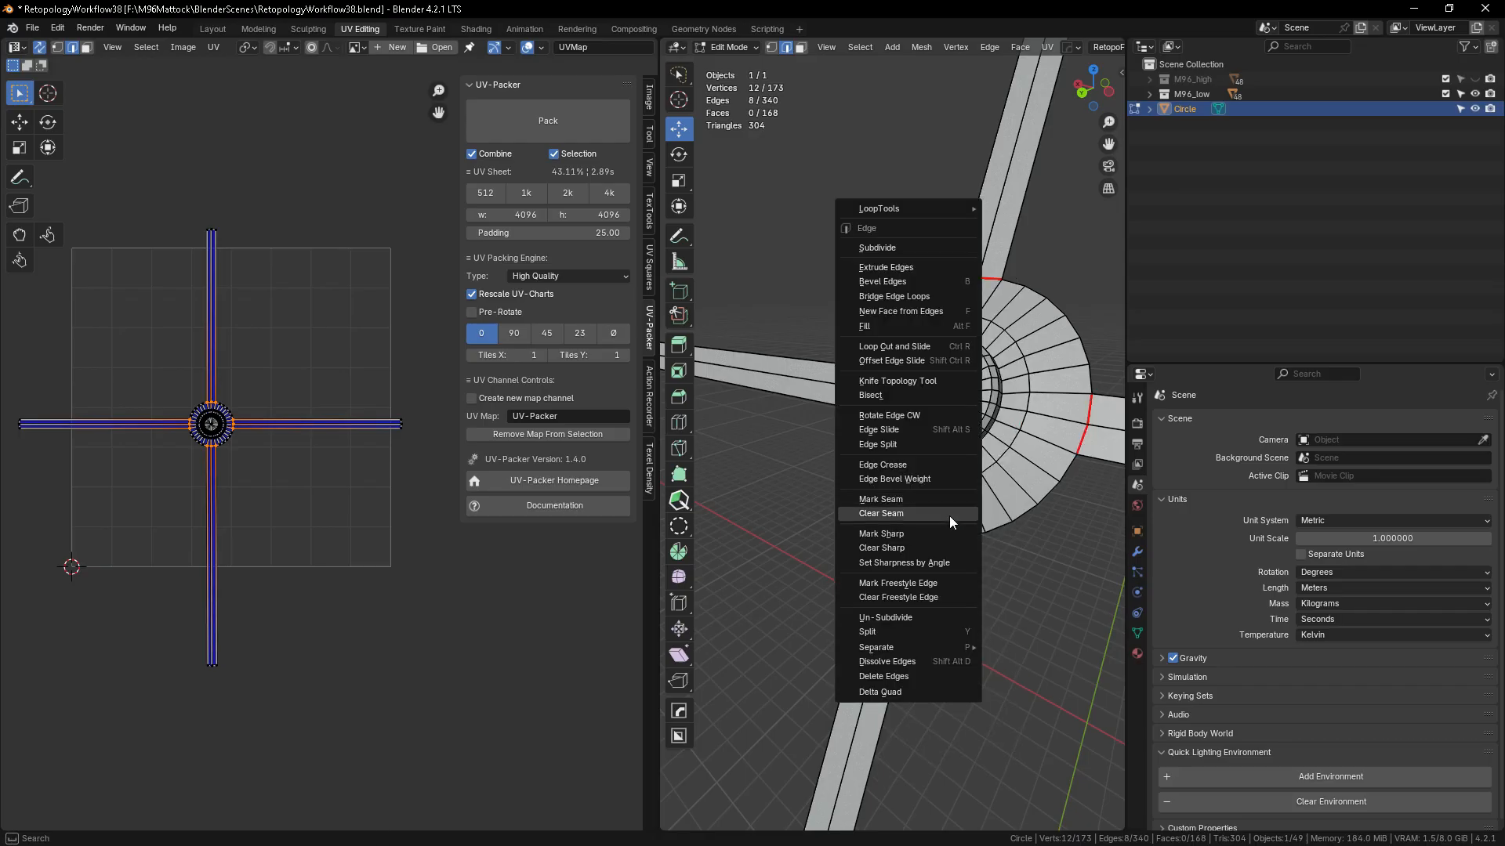
pyautogui.click(898, 536)
# - Mark the disc's middle edge loop, both hub edge loops, and one radial cut through ring and hub wall as seams and sharp
pyautogui.moveTo(912, 545); pyautogui.dragTo(968, 485, button='middle')
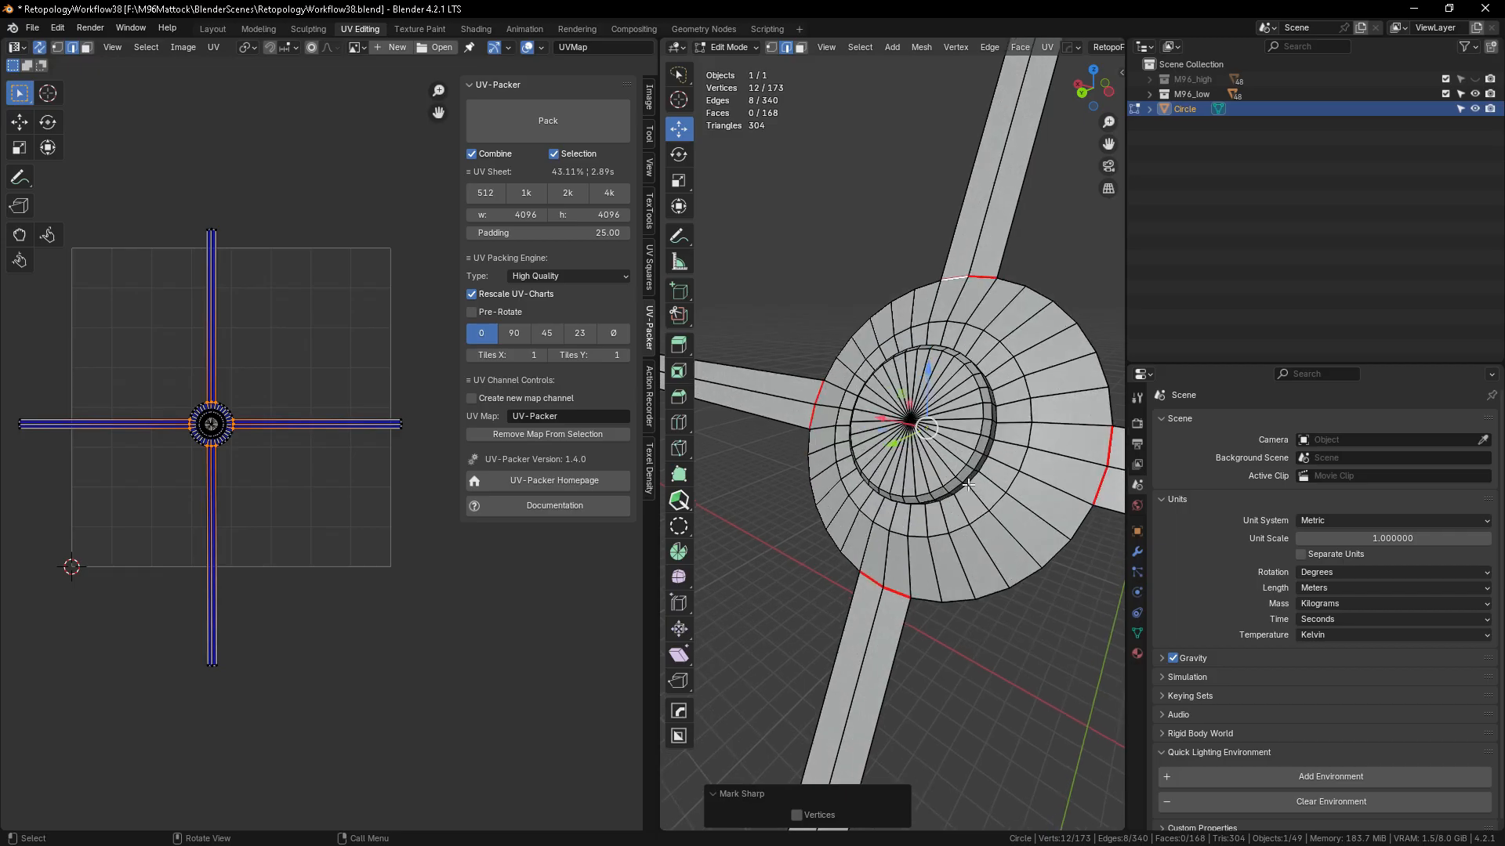
pyautogui.scroll(2, 1000, 436)
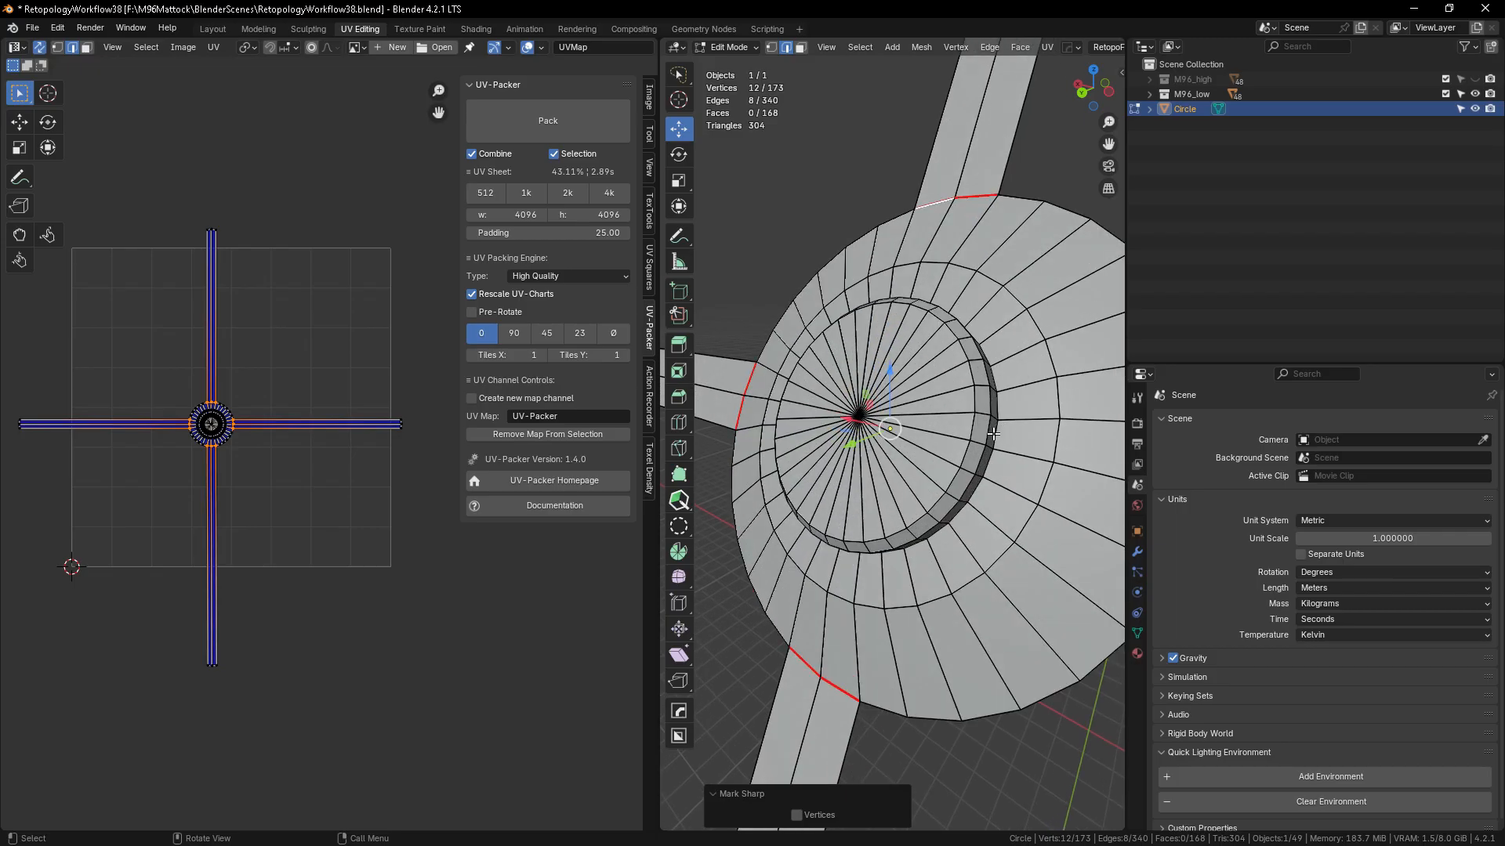
pyautogui.keyDown('alt'); pyautogui.click(993, 433); pyautogui.keyUp('alt')
pyautogui.moveTo(993, 433); pyautogui.dragTo(924, 466, button='middle')
pyautogui.keyDown('alt'); pyautogui.keyDown('shift'); pyautogui.click(920, 462); pyautogui.keyUp('shift'); pyautogui.keyUp('alt')
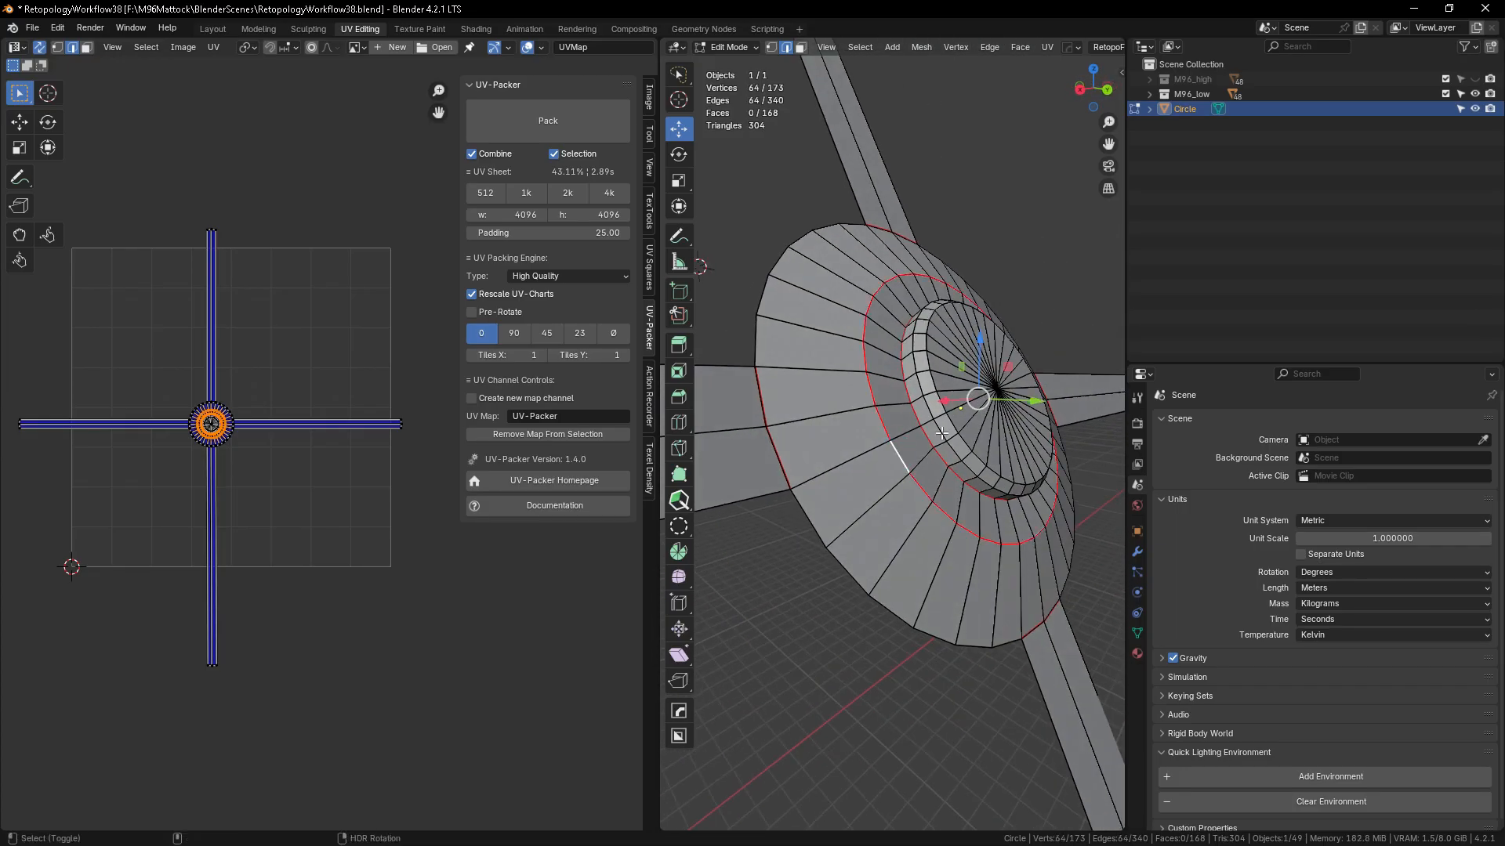
pyautogui.keyDown('alt'); pyautogui.keyDown('shift'); pyautogui.click(939, 425); pyautogui.keyUp('shift'); pyautogui.keyUp('alt')
pyautogui.moveTo(1031, 575); pyautogui.dragTo(1117, 552, button='middle')
pyautogui.keyDown('shift'); pyautogui.click(942, 579); pyautogui.keyUp('shift')
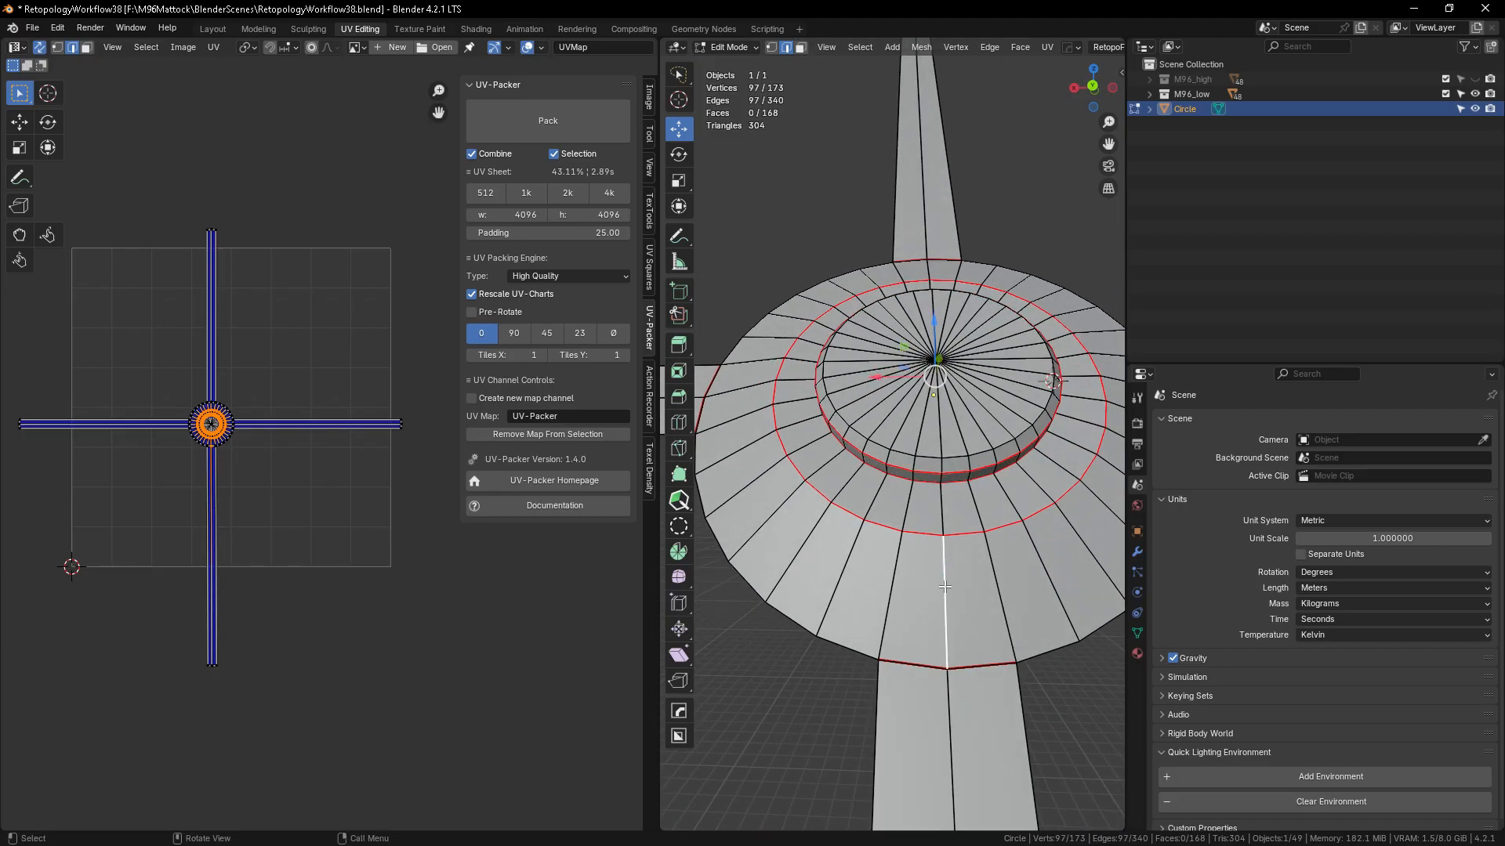
pyautogui.keyDown('ctrl'); pyautogui.click(941, 465); pyautogui.keyUp('ctrl')
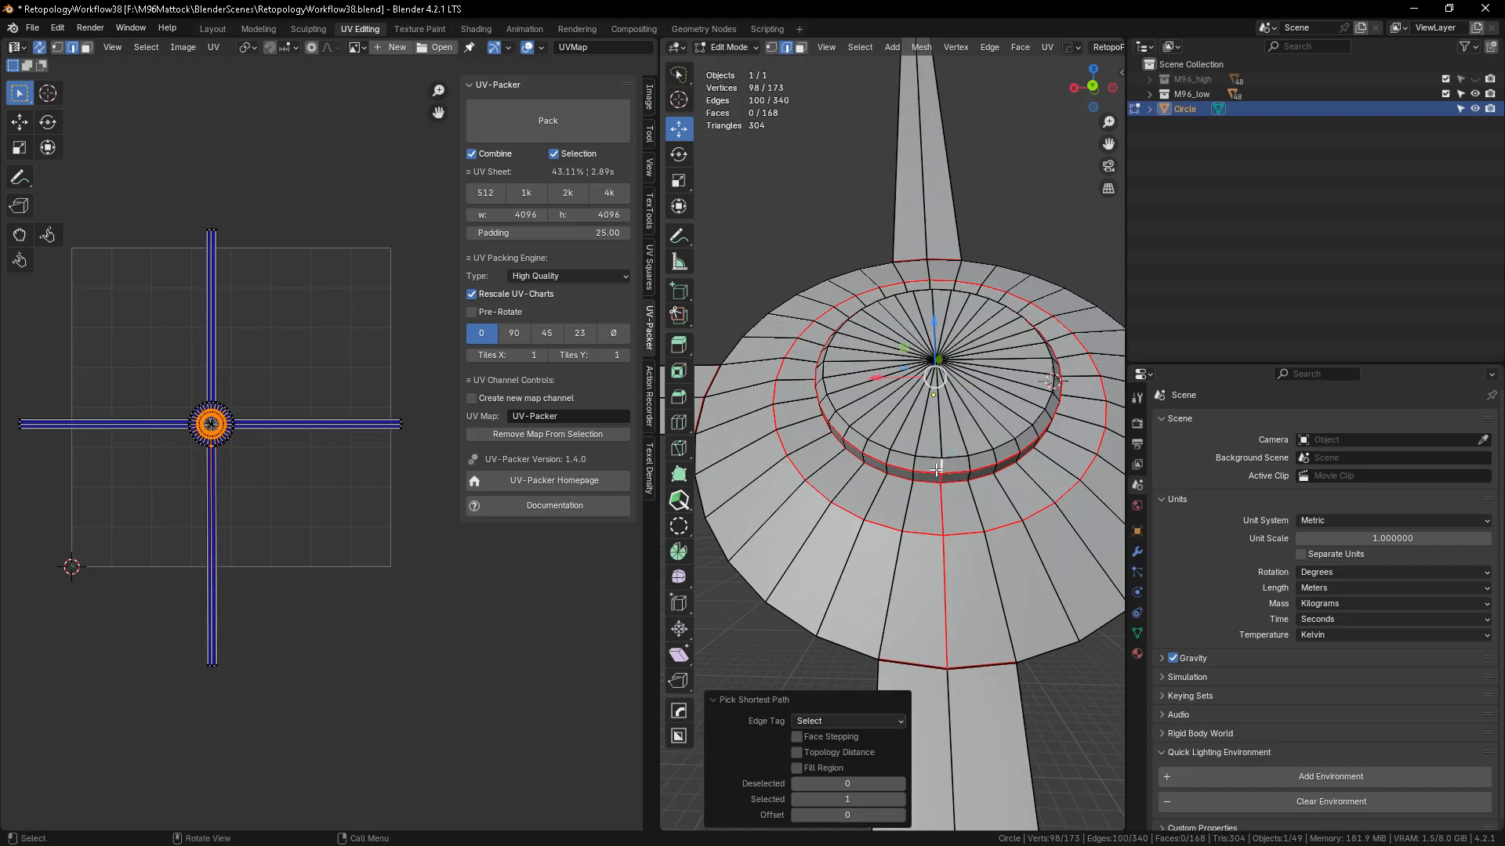
pyautogui.hotkey('ctrl', 'e')
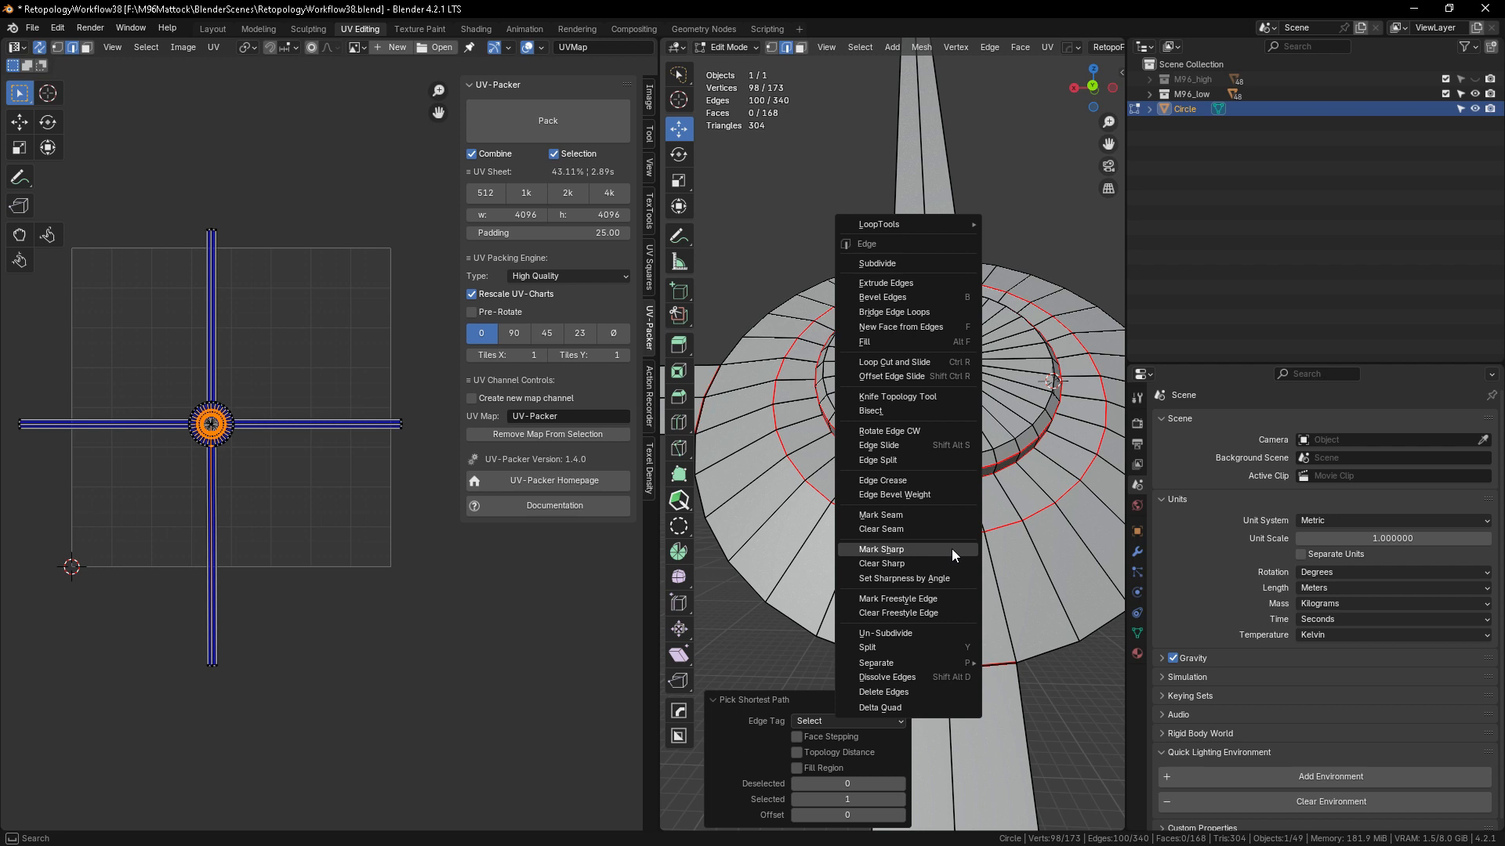
pyautogui.click(924, 519)
pyautogui.hotkey('ctrl', 'e')
pyautogui.click(918, 552)
# - Select the whole crosshair and unwrap it again along the marked seams
pyautogui.press('a')
pyautogui.press('KP_Decimal')
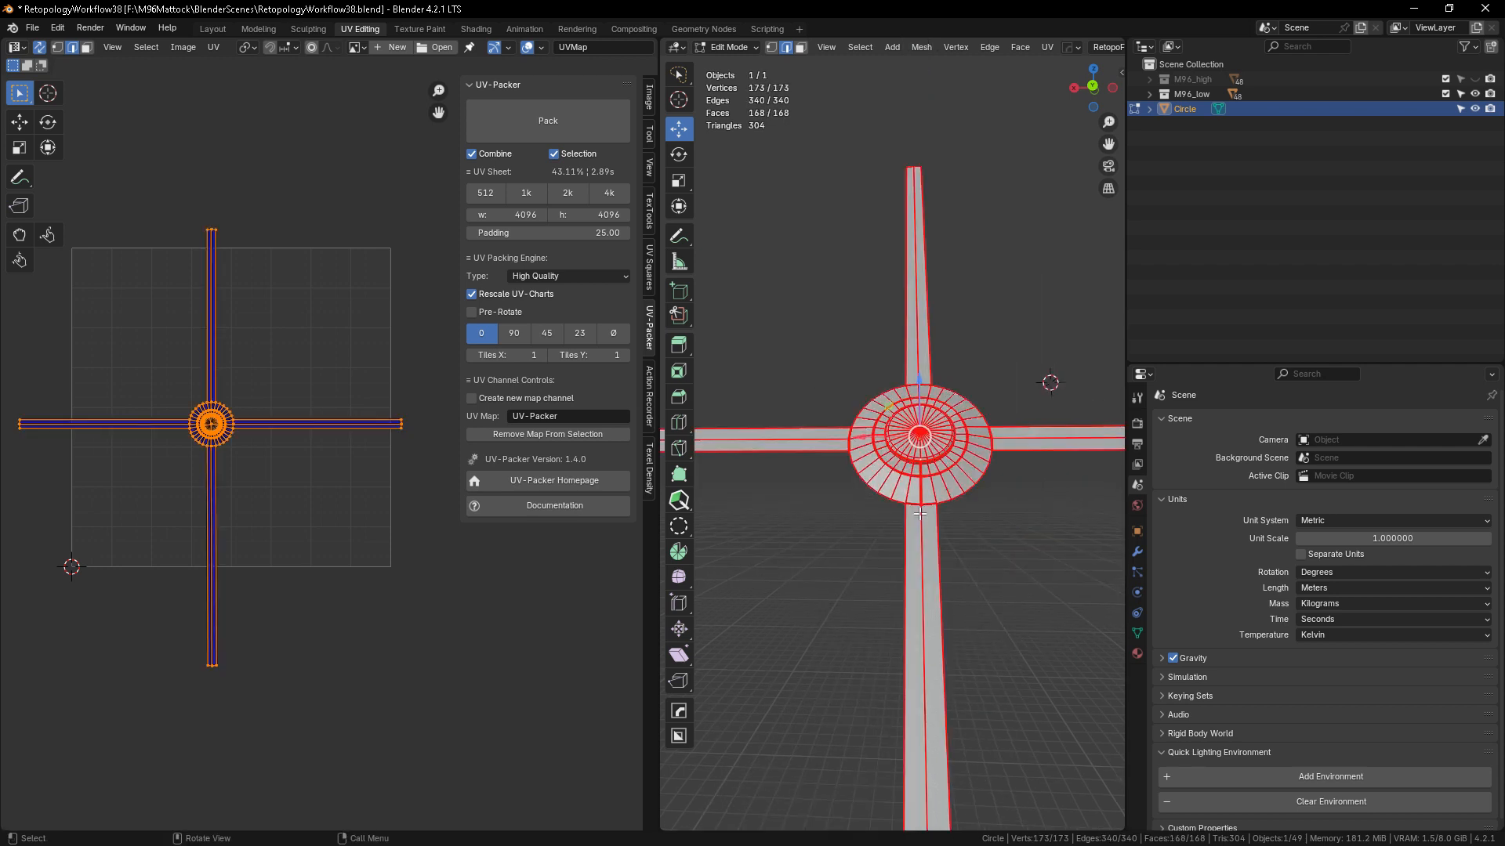
pyautogui.press('u')
pyautogui.click(914, 511)
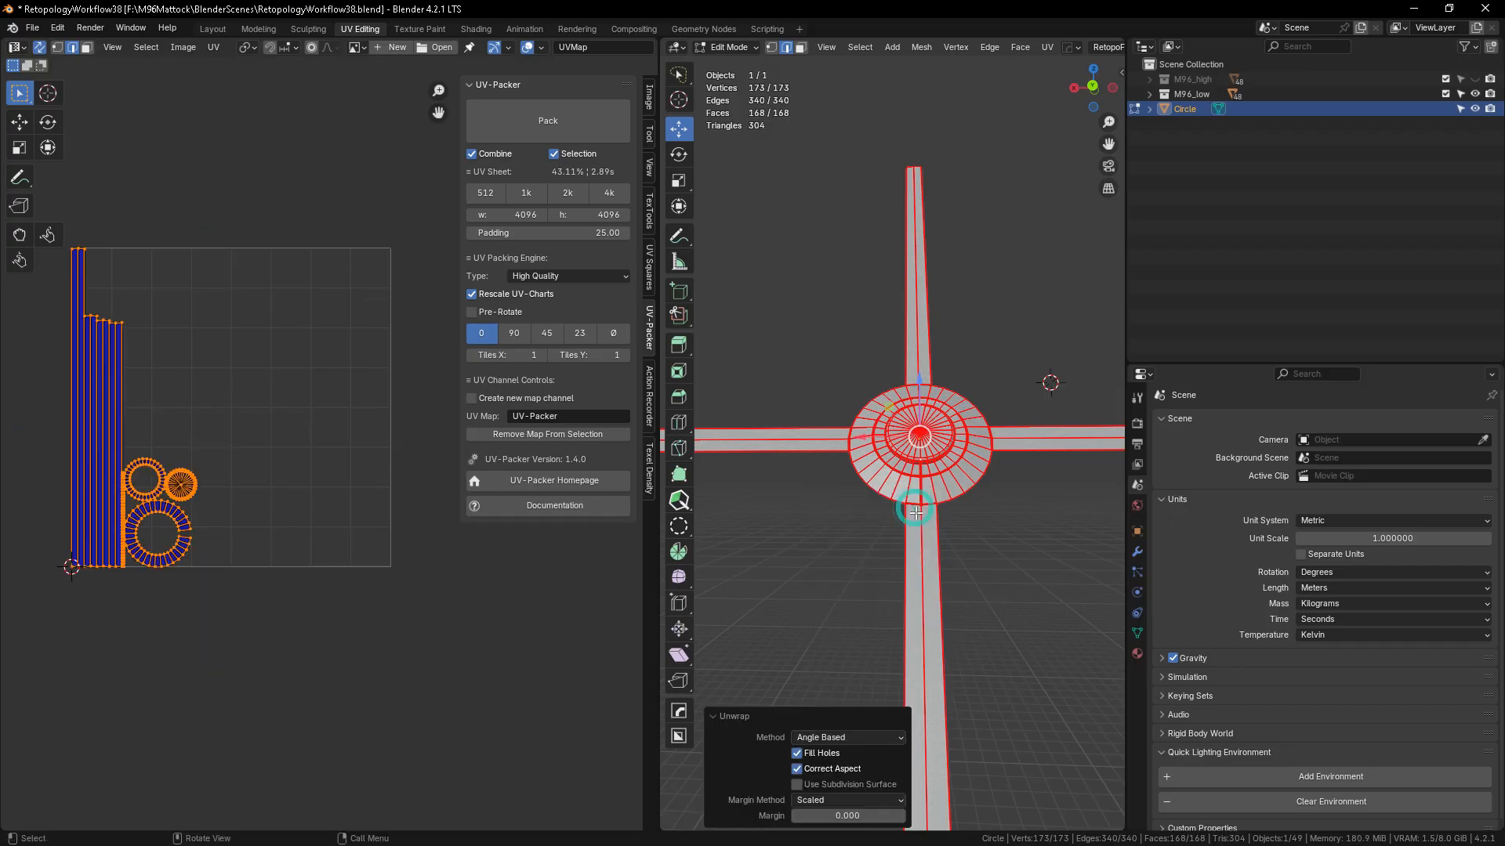
# - Turn off UV sync selection and select the whole crosshair mesh to display its islands in the UV editor
pyautogui.scroll(3, 163, 541)
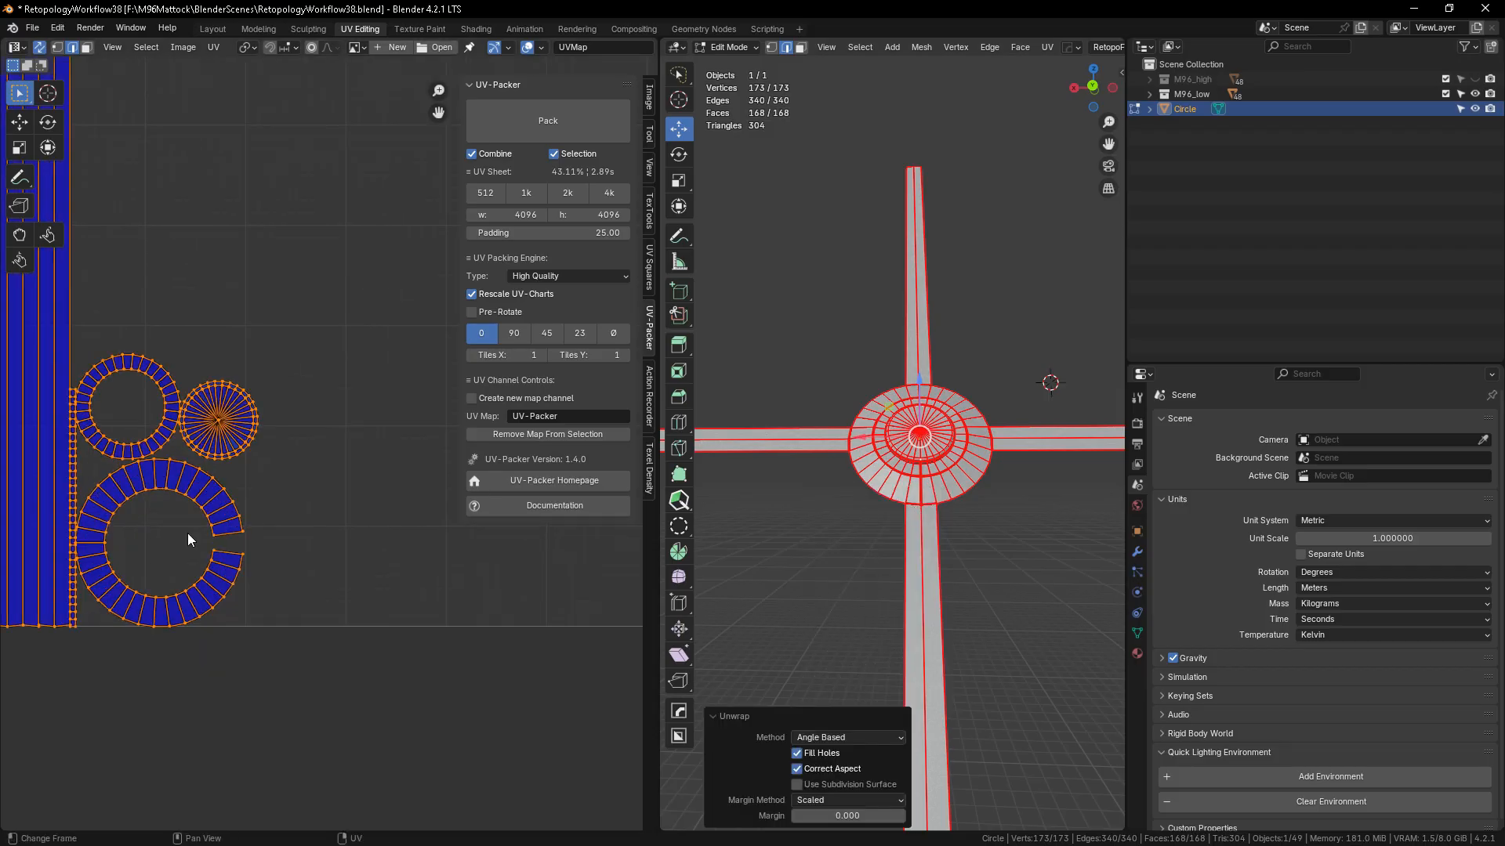
pyautogui.click(321, 529)
pyautogui.click(244, 504)
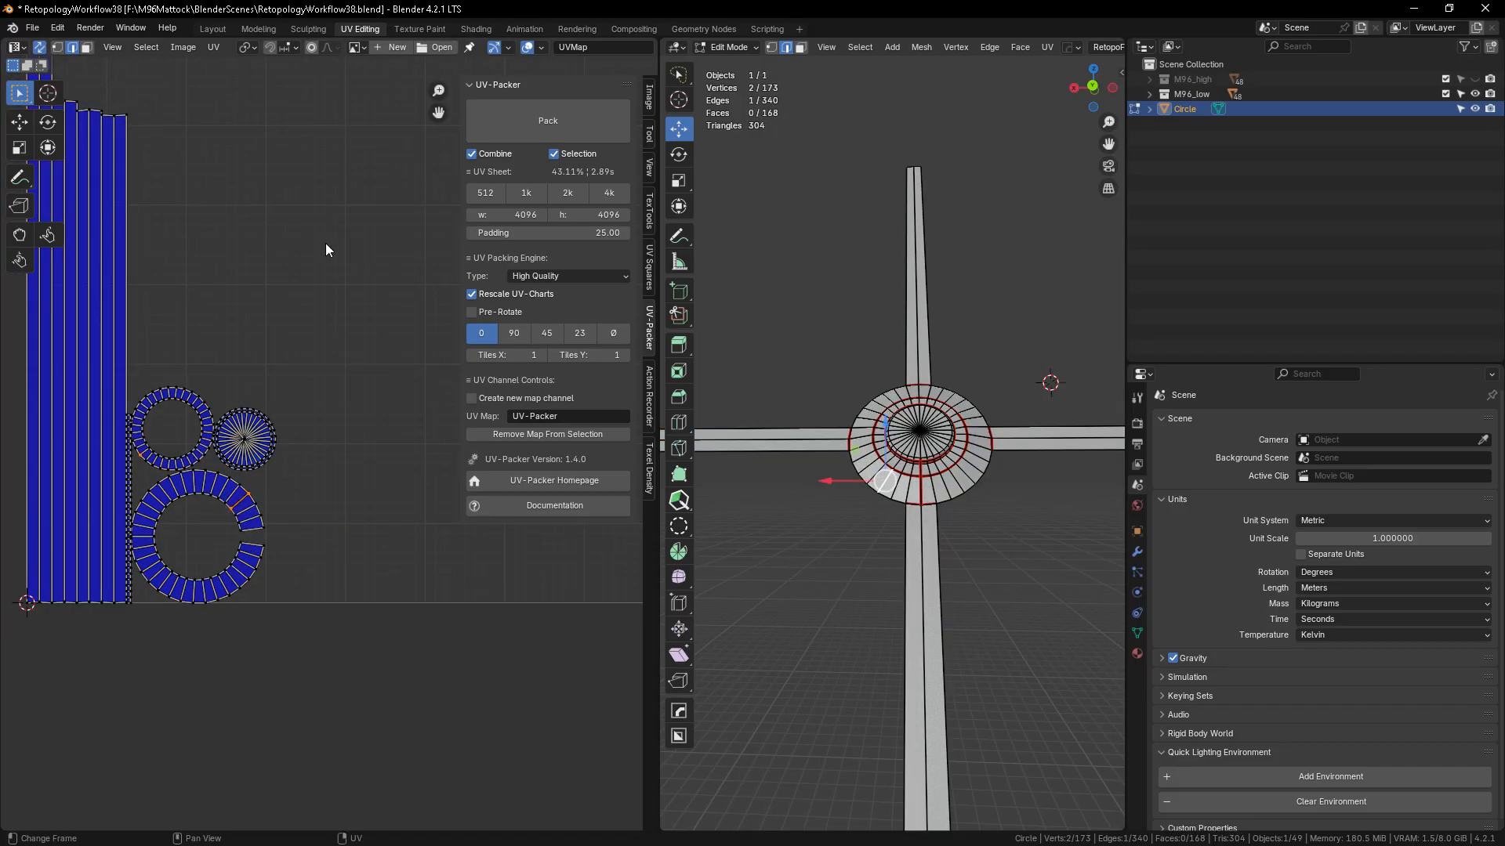
pyautogui.click(38, 49)
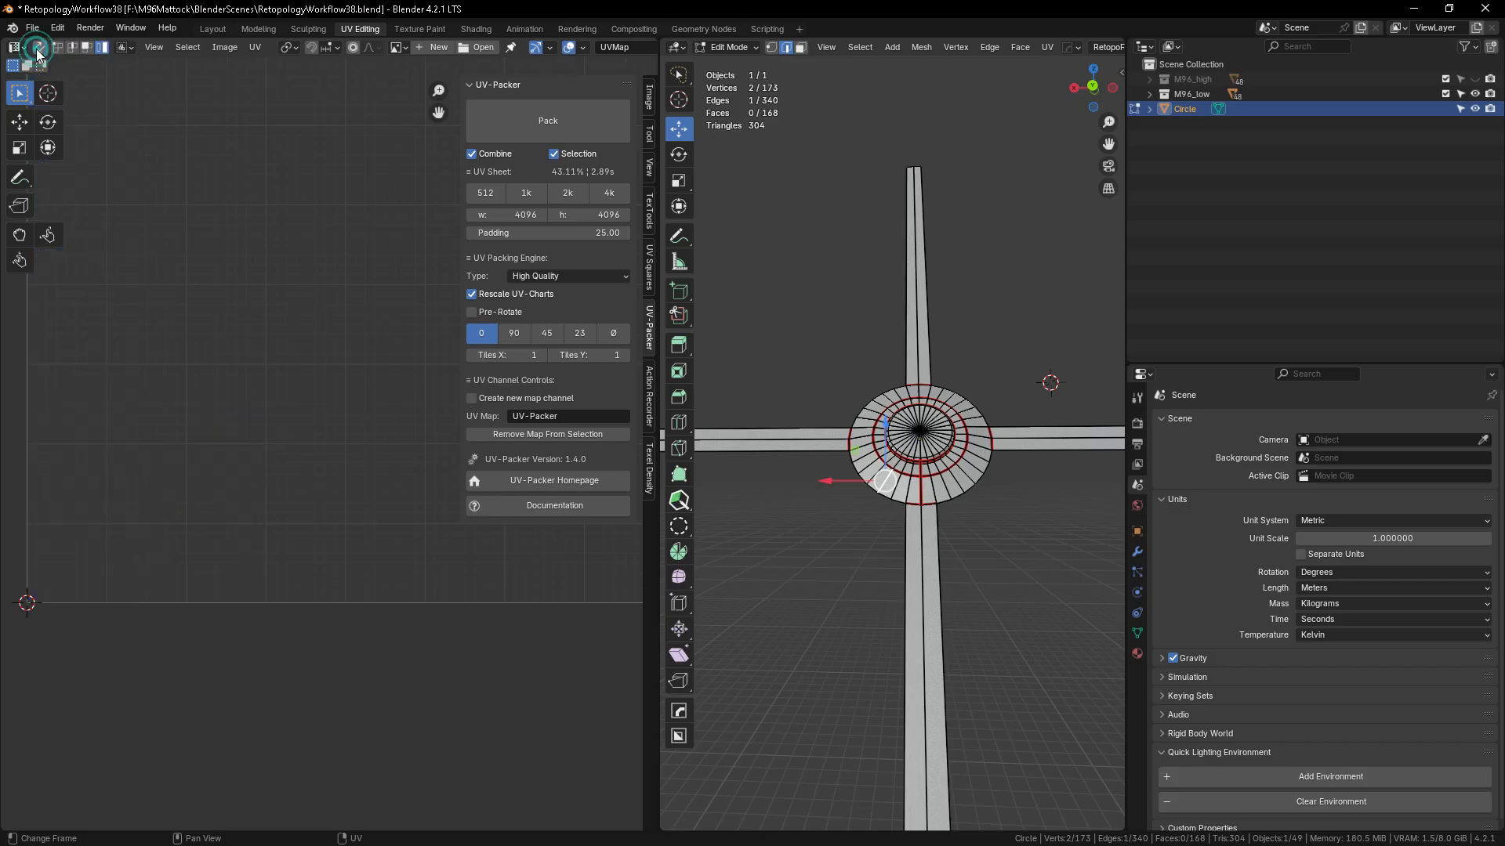
pyautogui.press('a')
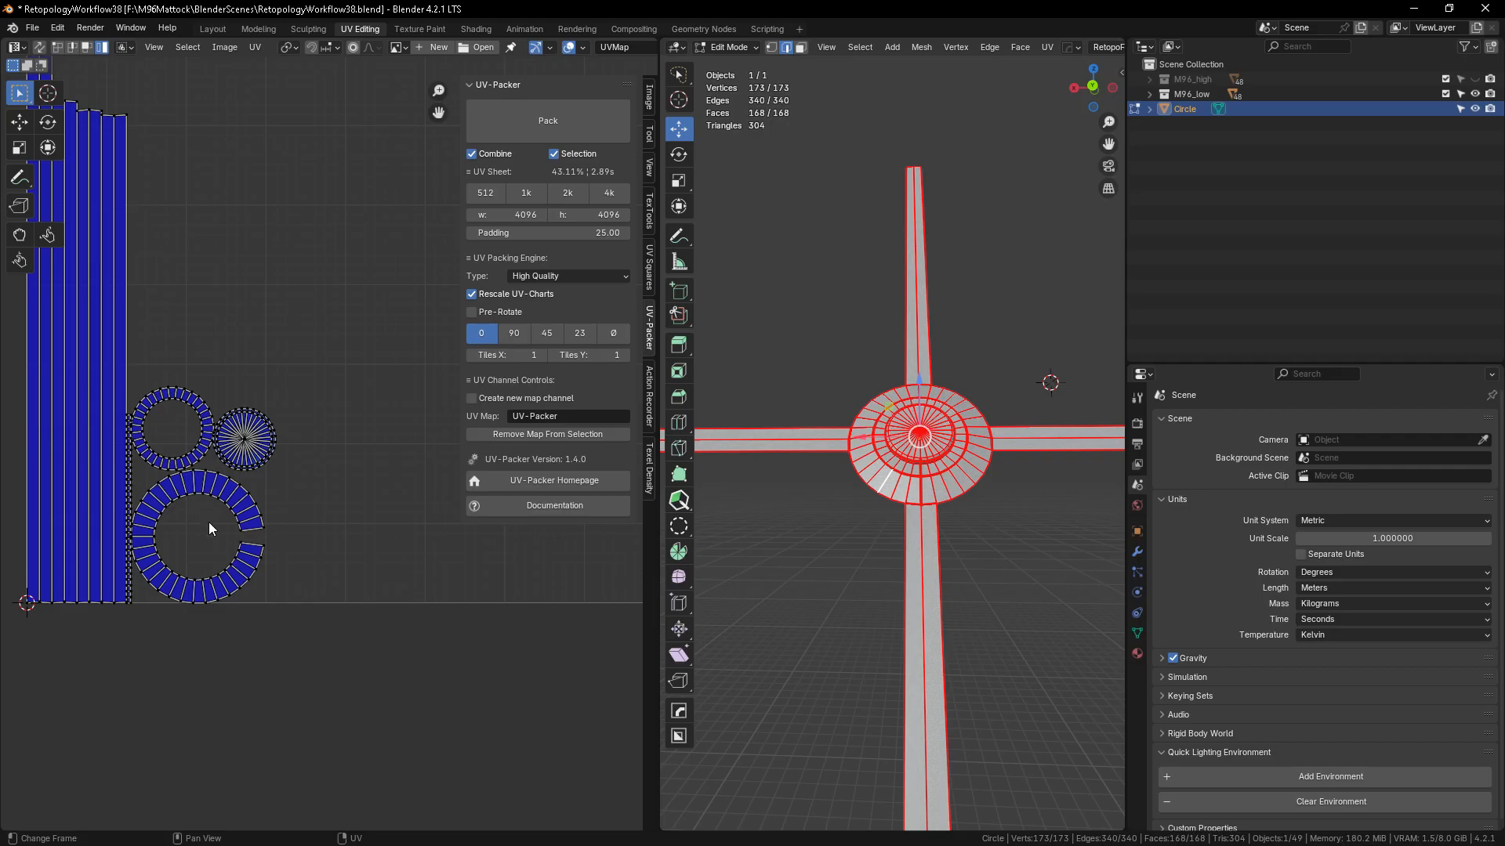
# - Straighten both ring-shaped UV islands of the crosshair disc into rectangular strips with the TexTools Rectify operation
pyautogui.press('l')
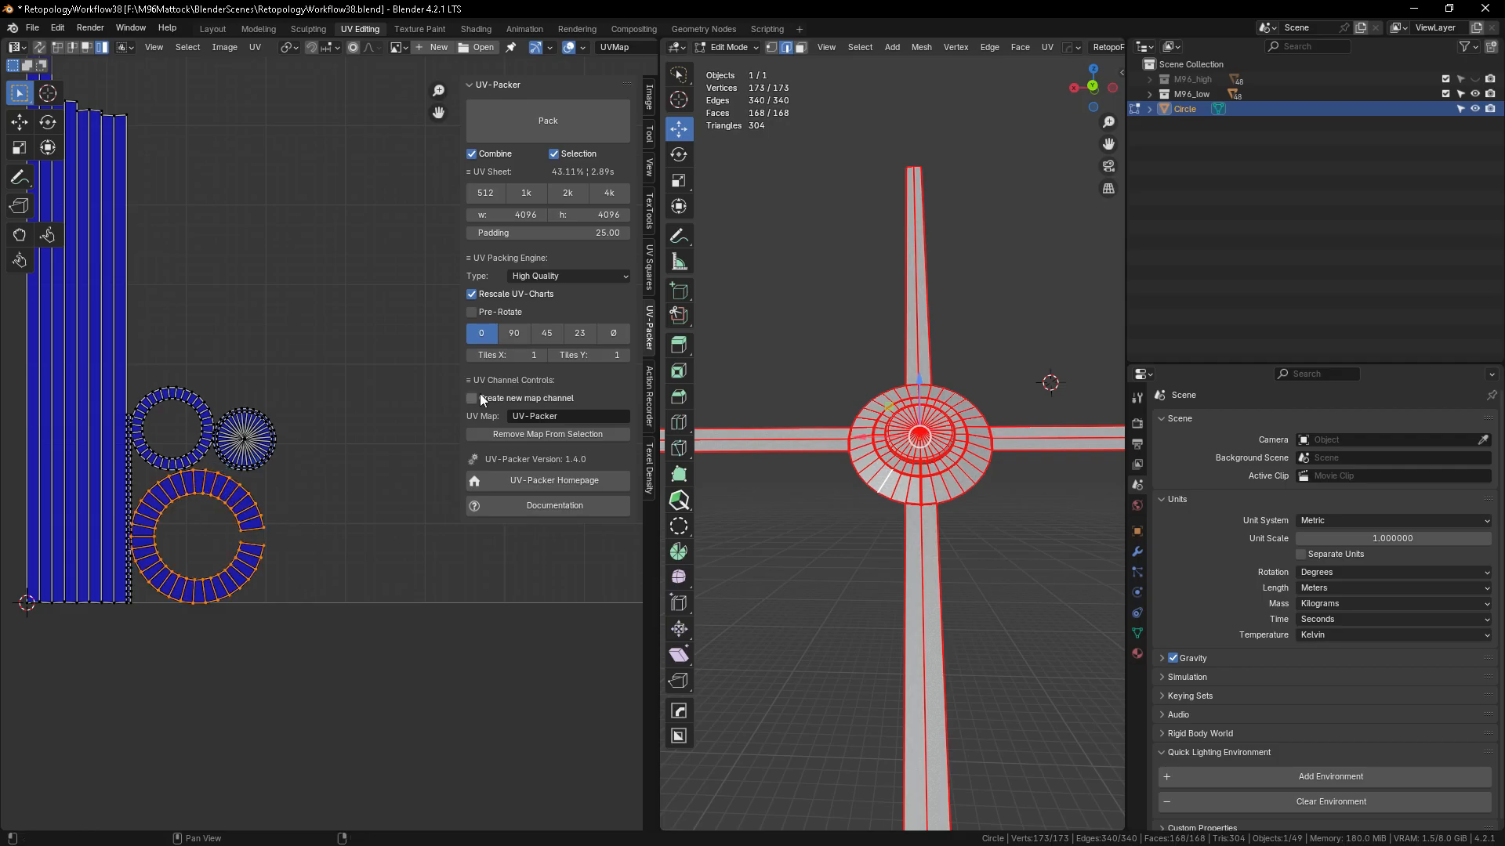
pyautogui.click(650, 217)
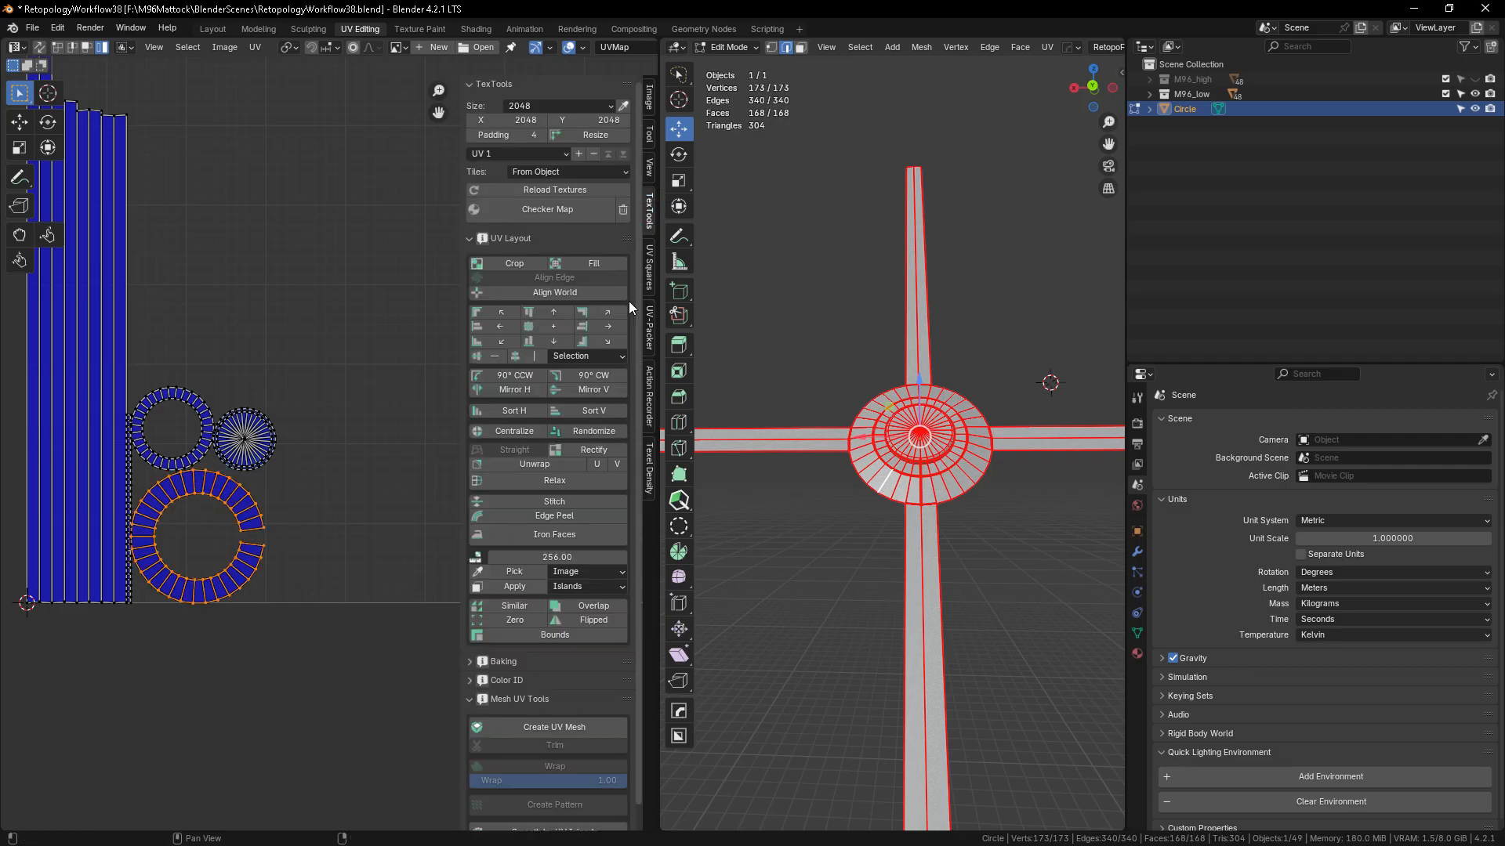
pyautogui.click(586, 450)
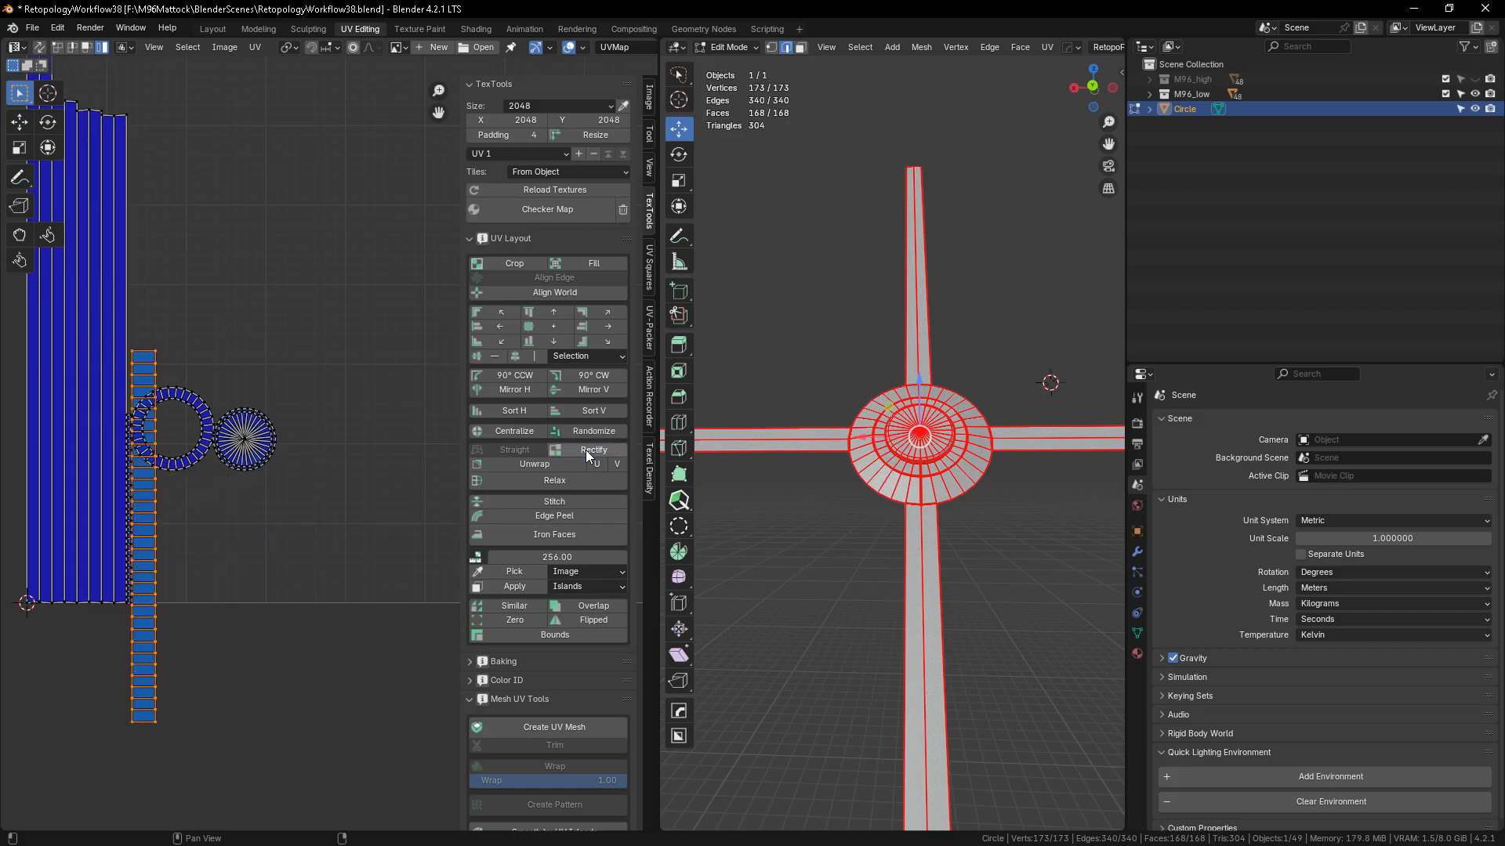
pyautogui.click(186, 463)
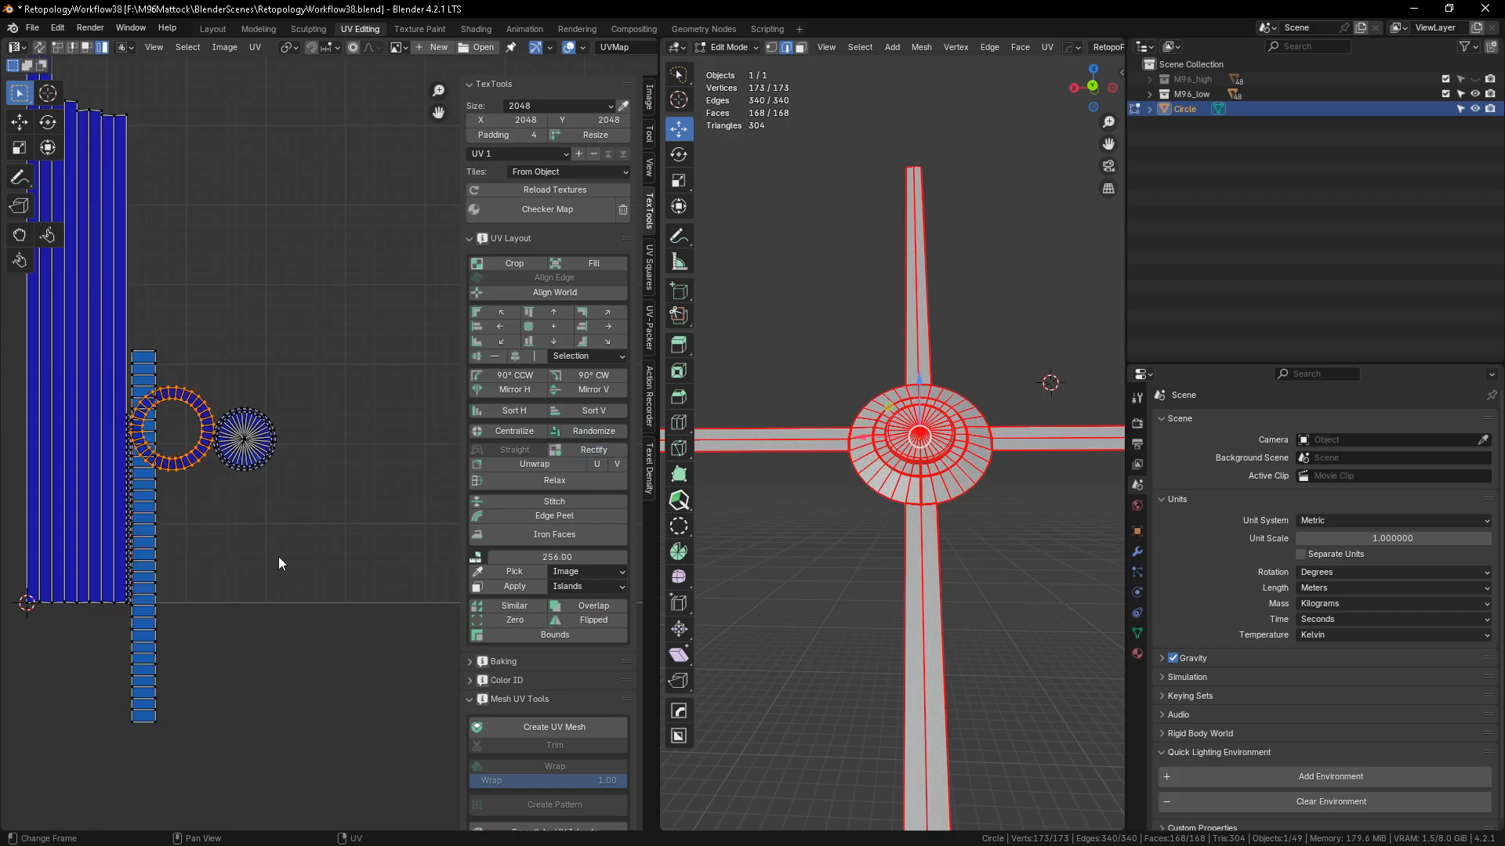
pyautogui.click(589, 452)
# - Rotate the horizontal strip UV island by -90° so that it stands vertically
pyautogui.click(263, 459)
pyautogui.scroll(8, 262, 453)
pyautogui.scroll(-4, 266, 453)
pyautogui.scroll(5, 287, 406)
pyautogui.scroll(-12, 286, 406)
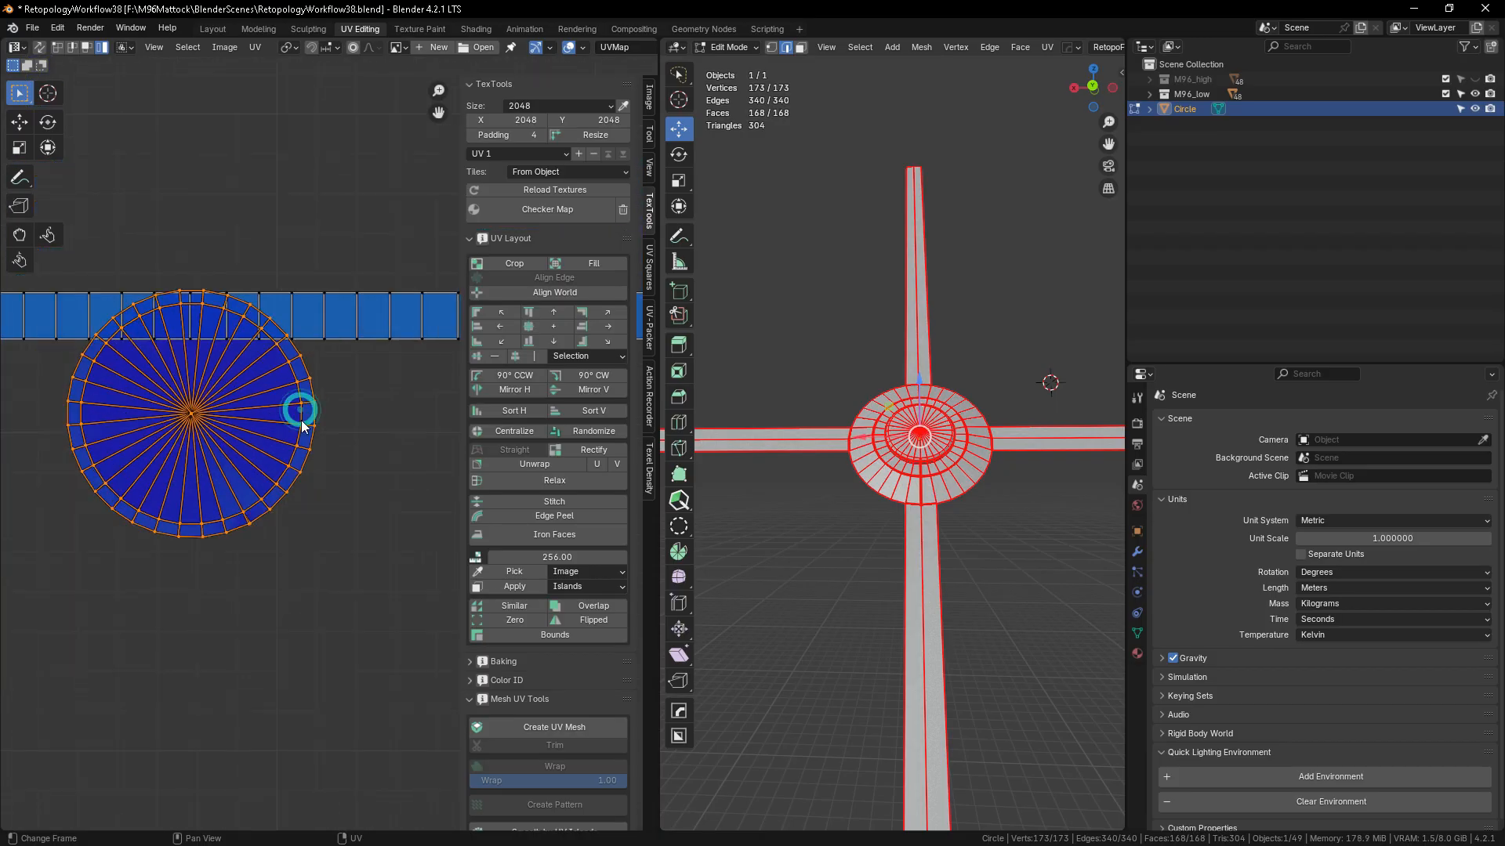
pyautogui.scroll(5, 270, 463)
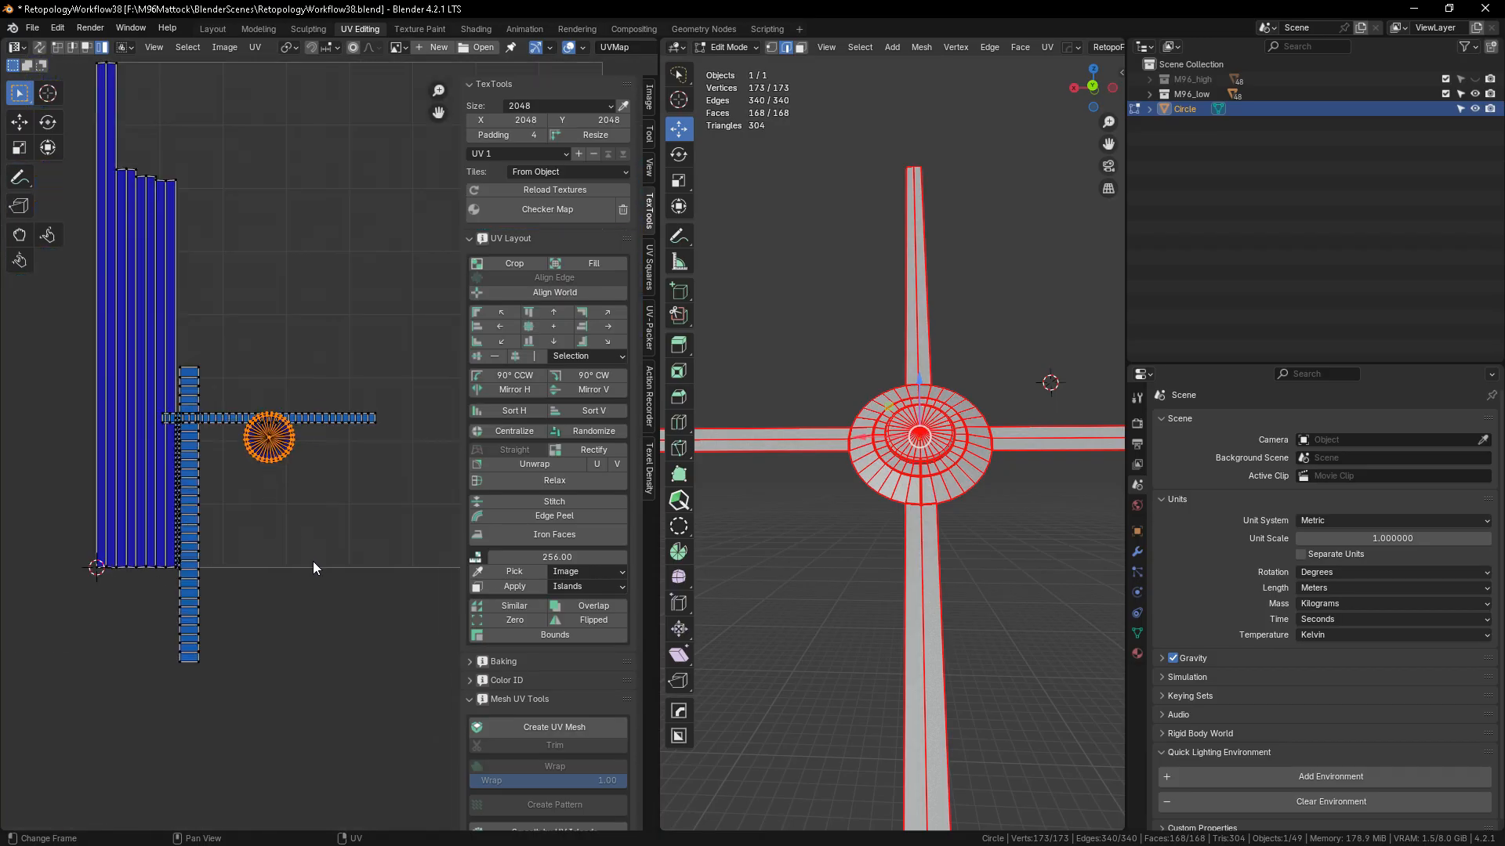
pyautogui.click(309, 527)
pyautogui.click(209, 417)
pyautogui.press('r')
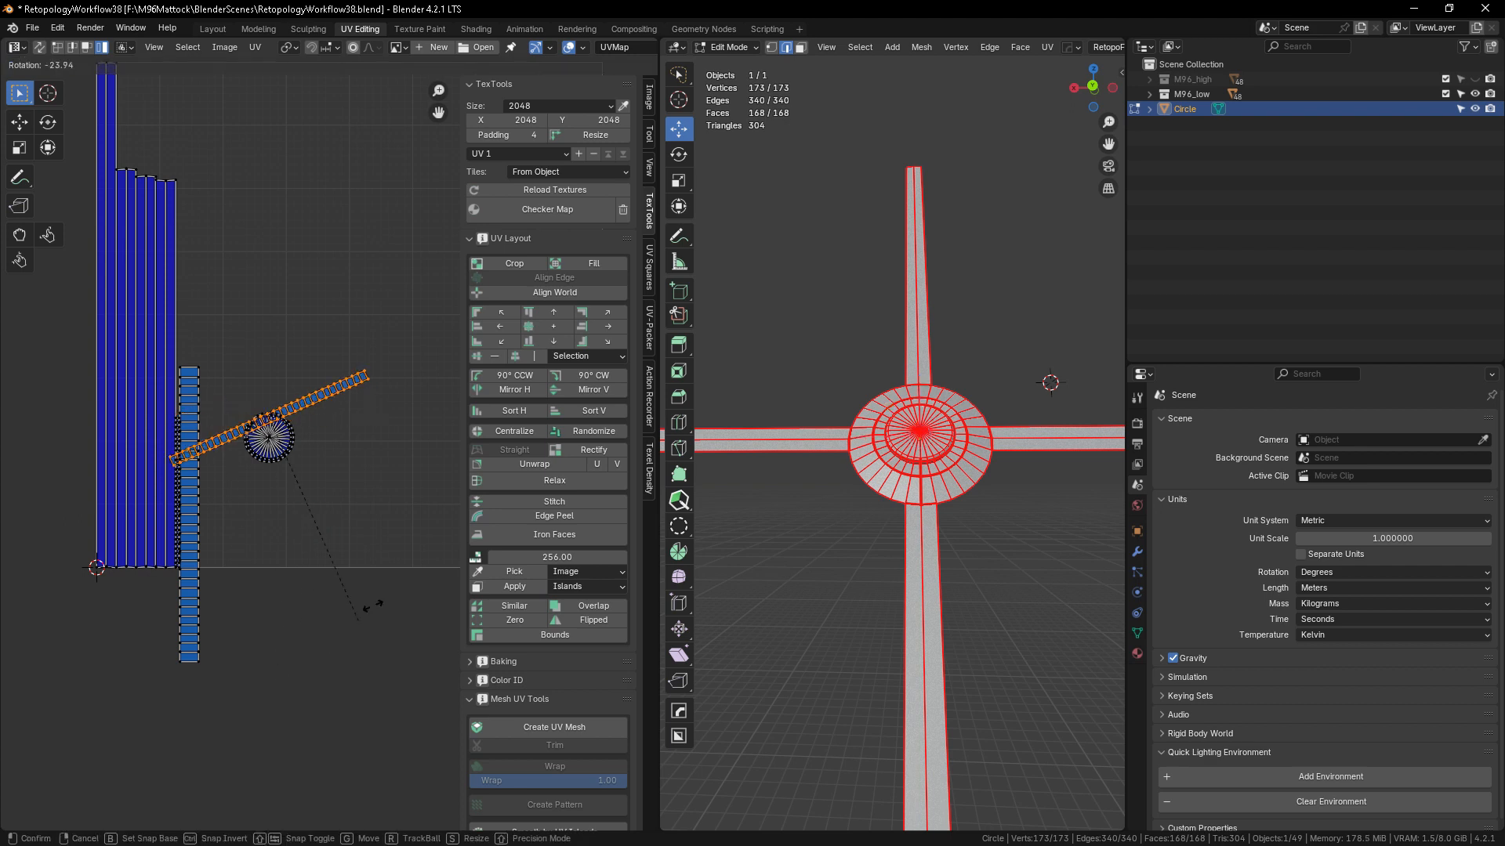
pyautogui.click(382, 418)
pyautogui.scroll(-3, 325, 555)
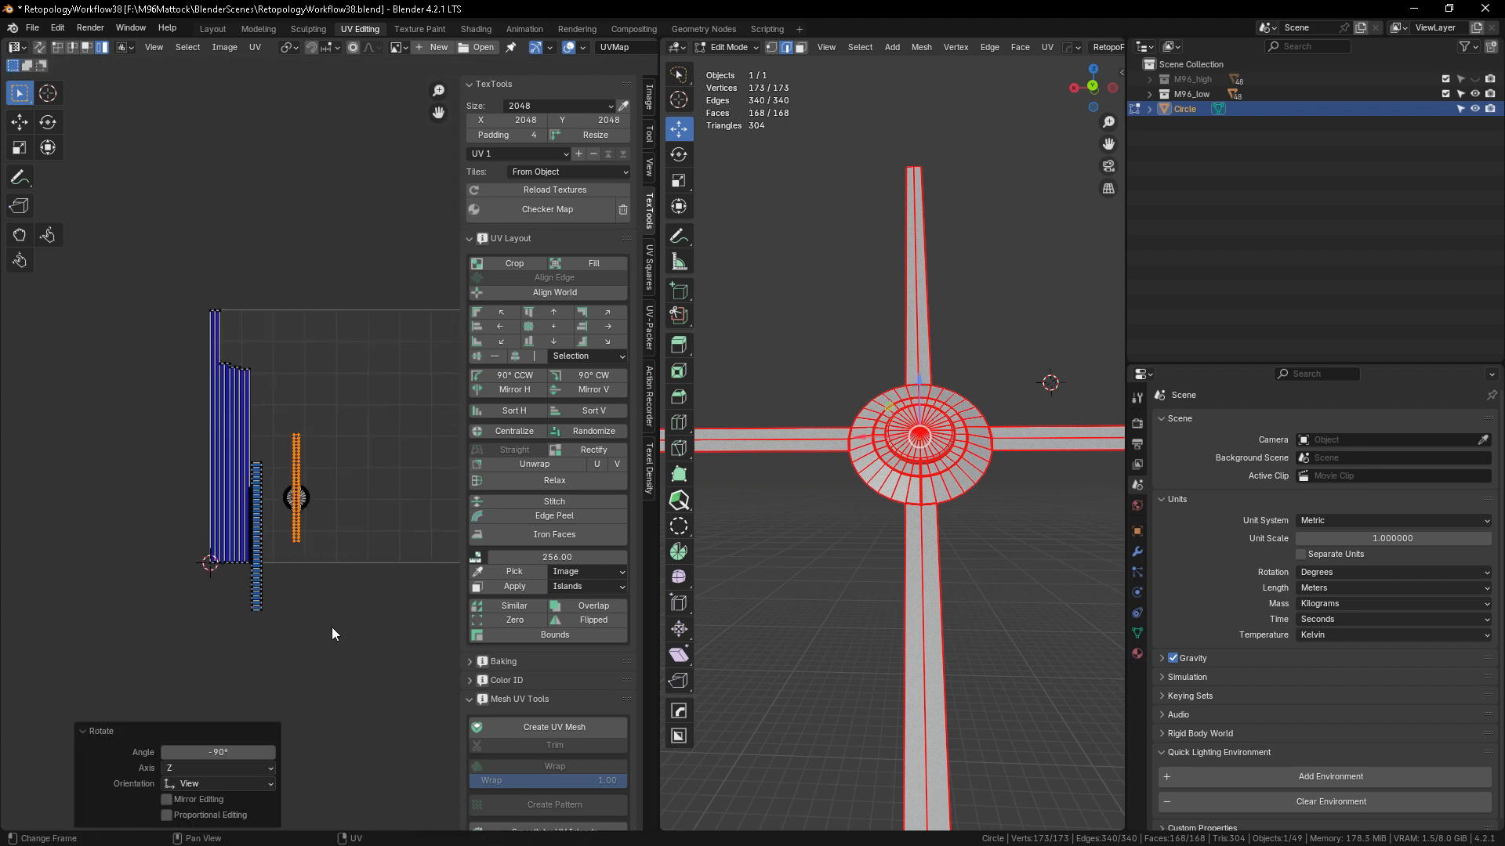
# - Select all of the crosshair's UV islands and pack them with UV-Packer
pyautogui.press('a')
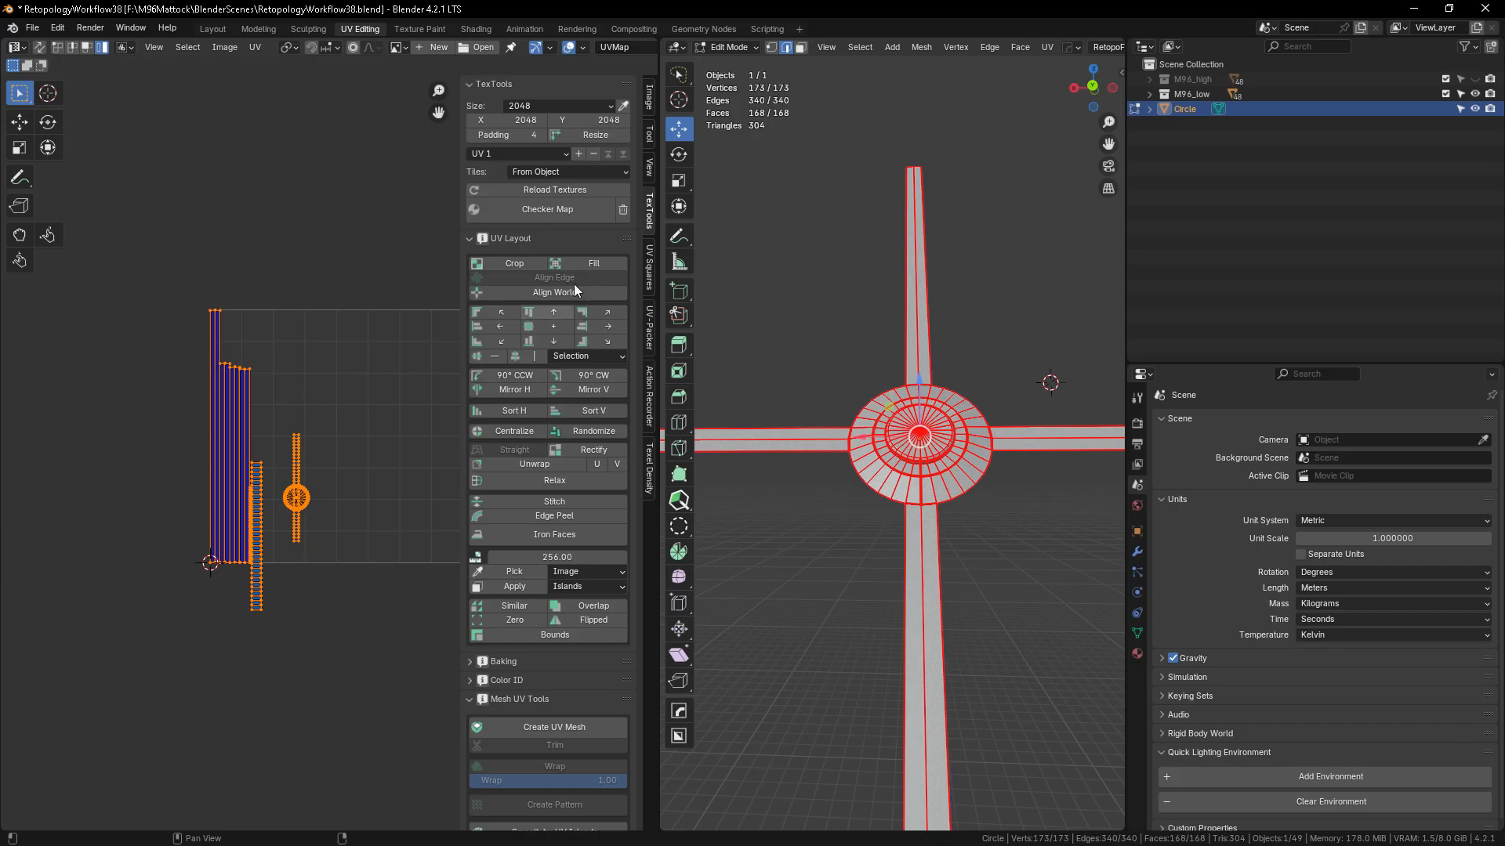
pyautogui.click(650, 337)
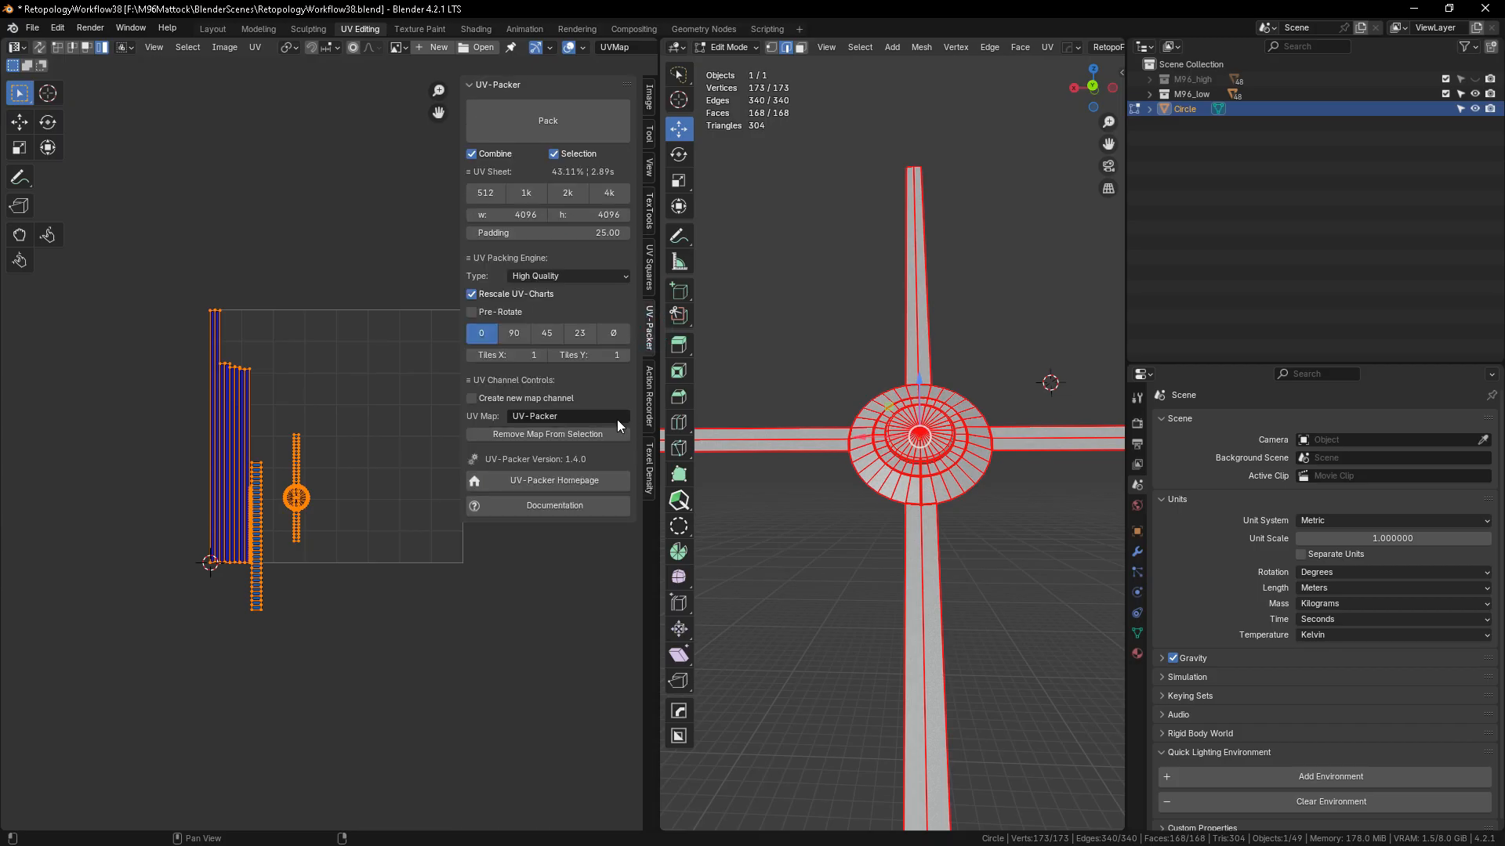
pyautogui.click(538, 124)
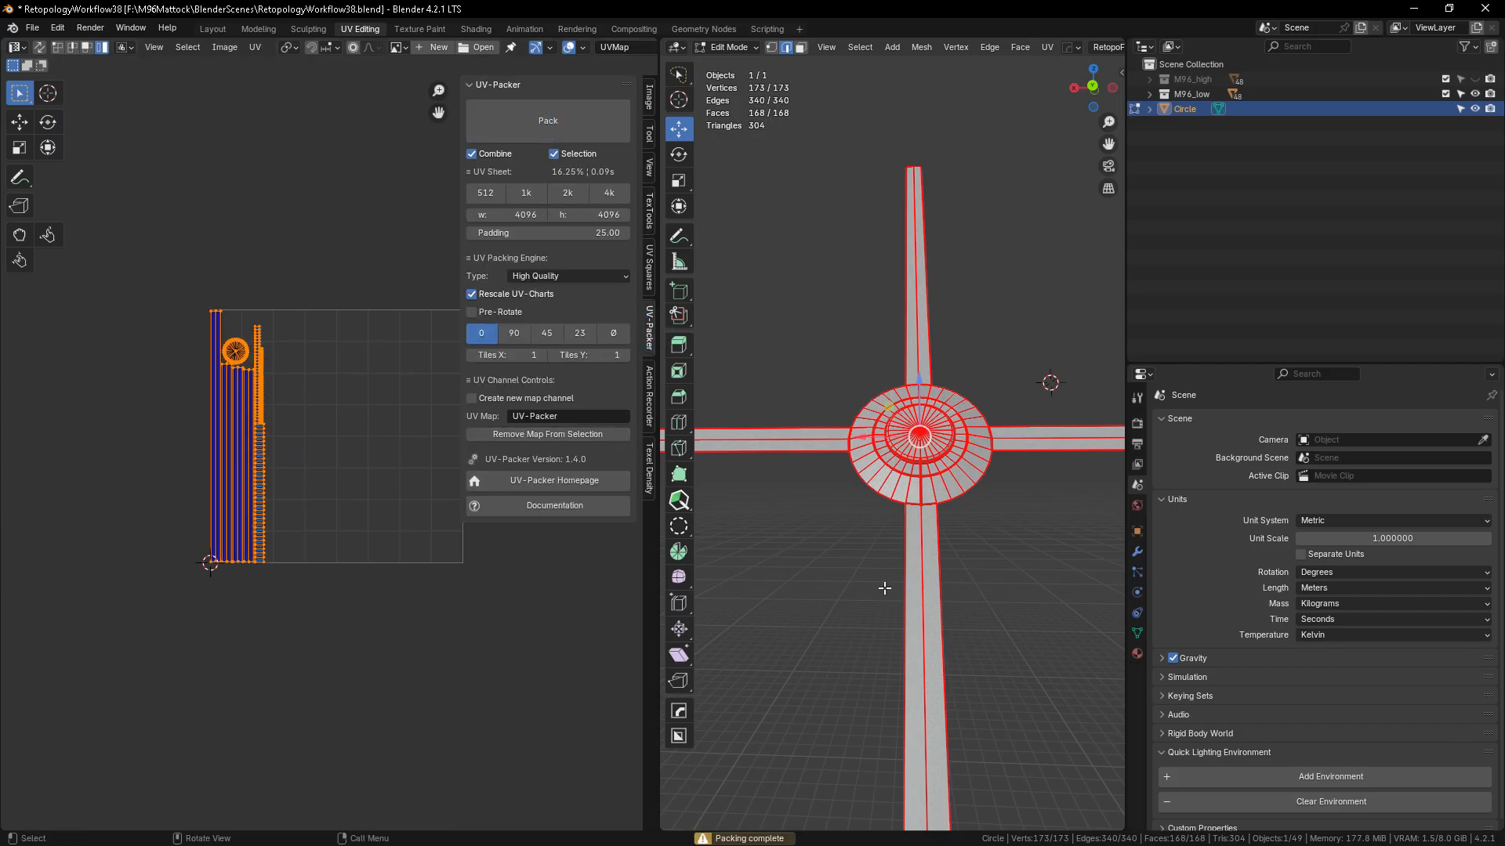
# - Exit the crosshair's isolated view and Edit Mode, clear the selection, and show the complete rifle in a maximized viewport
pyautogui.scroll(-5, 879, 573)
pyautogui.moveTo(836, 628); pyautogui.dragTo(930, 635, button='middle')
pyautogui.press('KP_Divide')
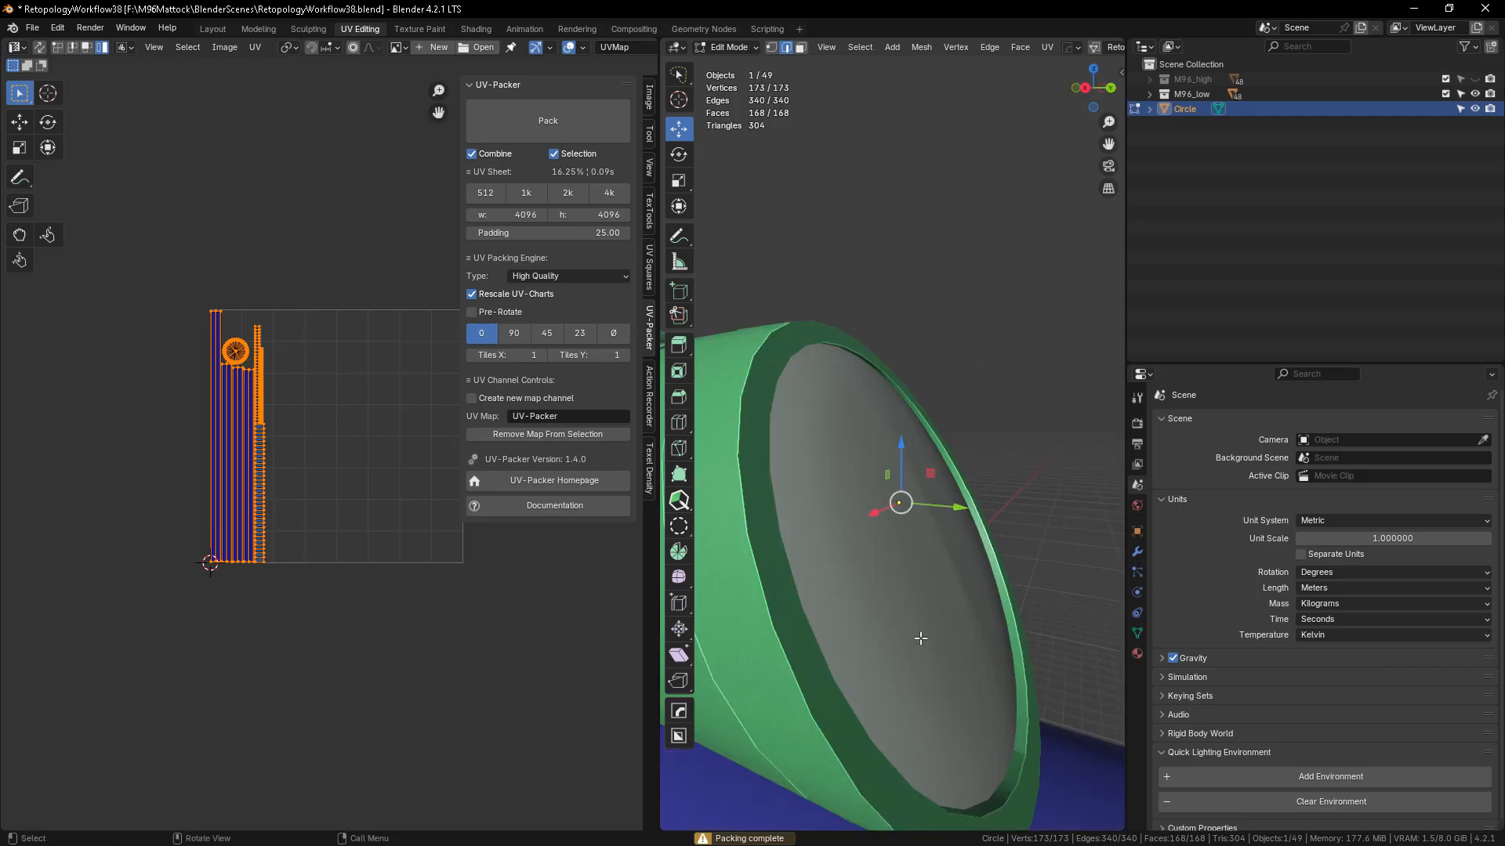
pyautogui.scroll(-6, 921, 637)
pyautogui.moveTo(927, 567); pyautogui.dragTo(984, 392, button='middle')
pyautogui.press('Tab')
pyautogui.moveTo(901, 491); pyautogui.dragTo(834, 500, button='middle')
pyautogui.click(866, 435)
pyautogui.scroll(5, 778, 428)
pyautogui.scroll(-3, 830, 450)
pyautogui.moveTo(740, 536); pyautogui.dragTo(777, 581, button='middle')
pyautogui.scroll(-5, 899, 449)
pyautogui.hotkey('ctrl', 'space')
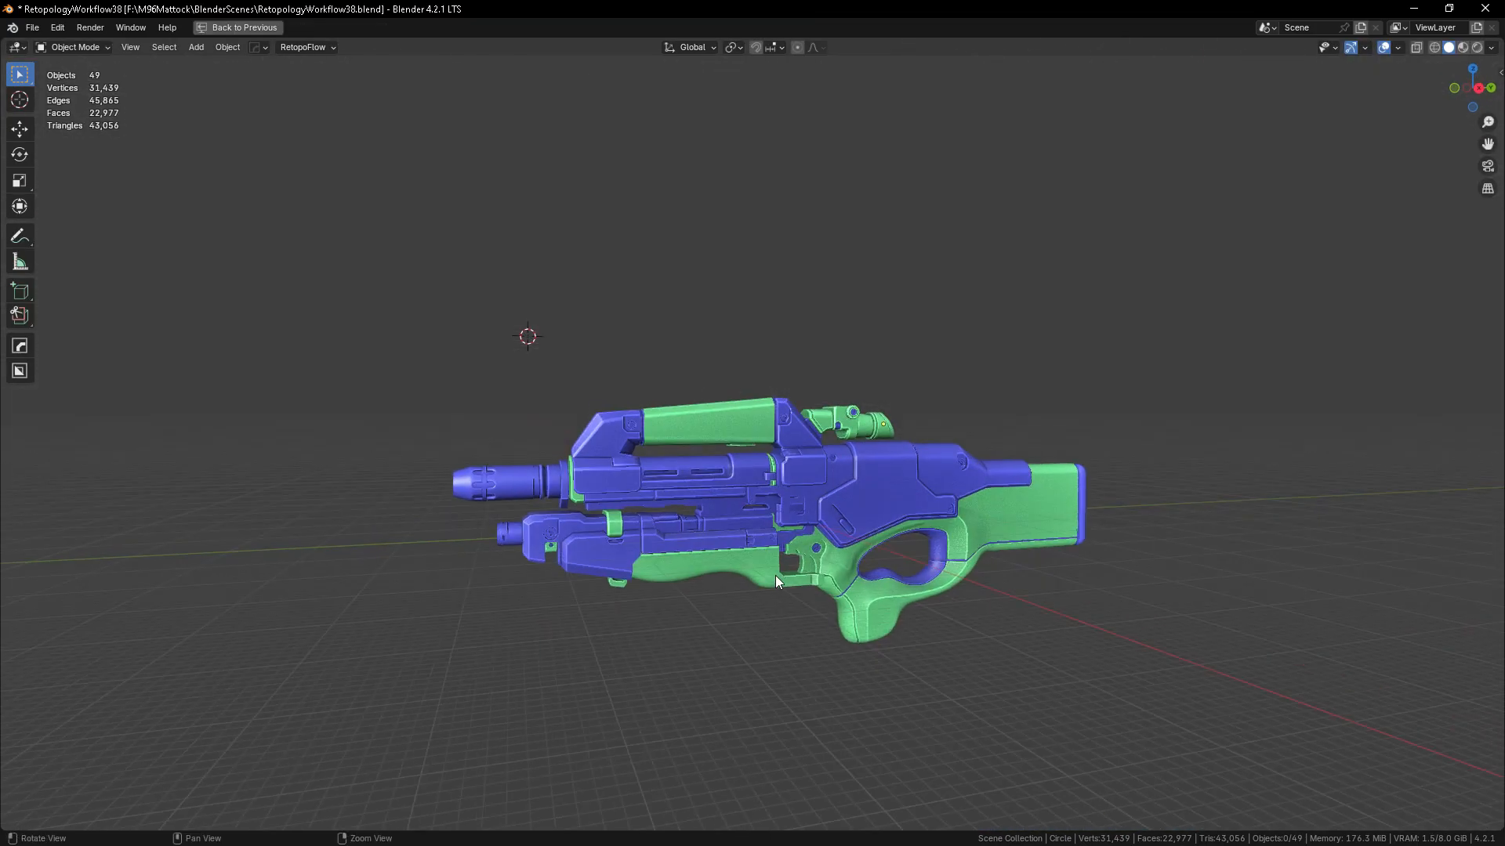
# - Select every rifle part in Edit Mode, pack all their UV islands together with UV-Packer, and return to Object Mode
pyautogui.click(869, 620)
pyautogui.press('a')
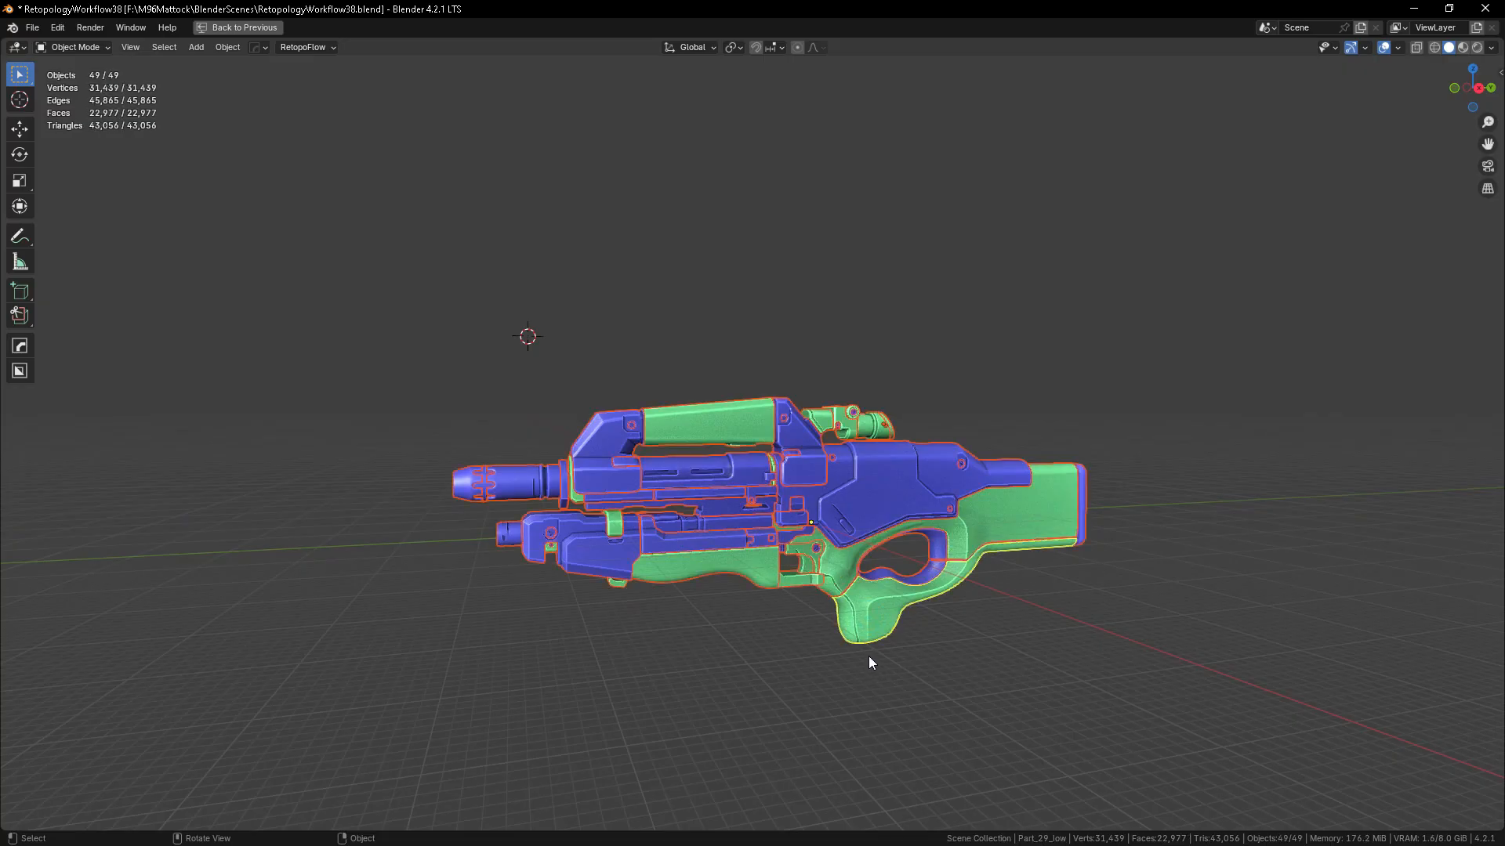
pyautogui.press('Tab')
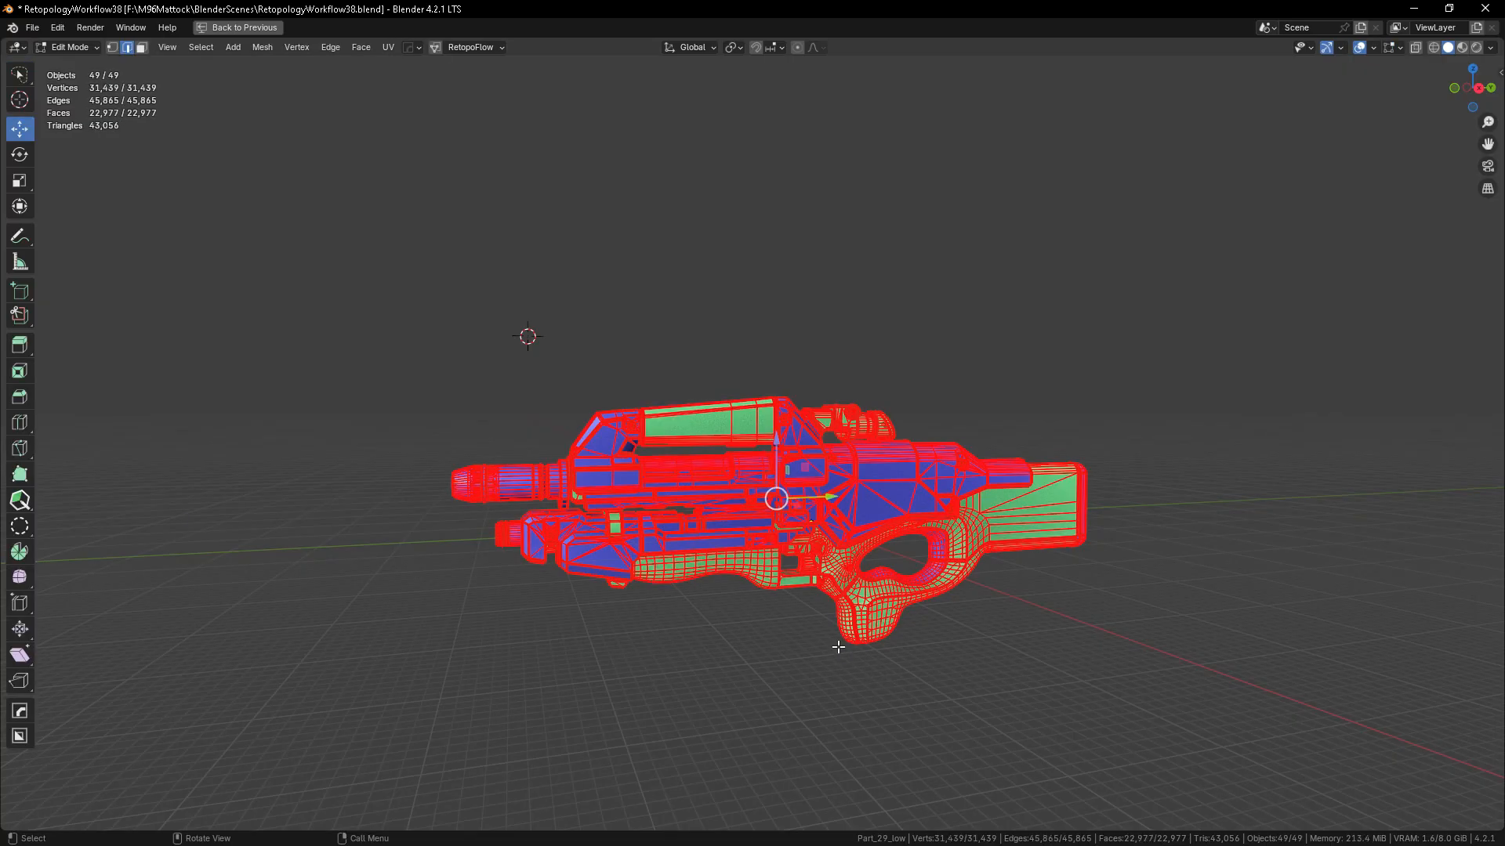
pyautogui.hotkey('ctrl', 'space')
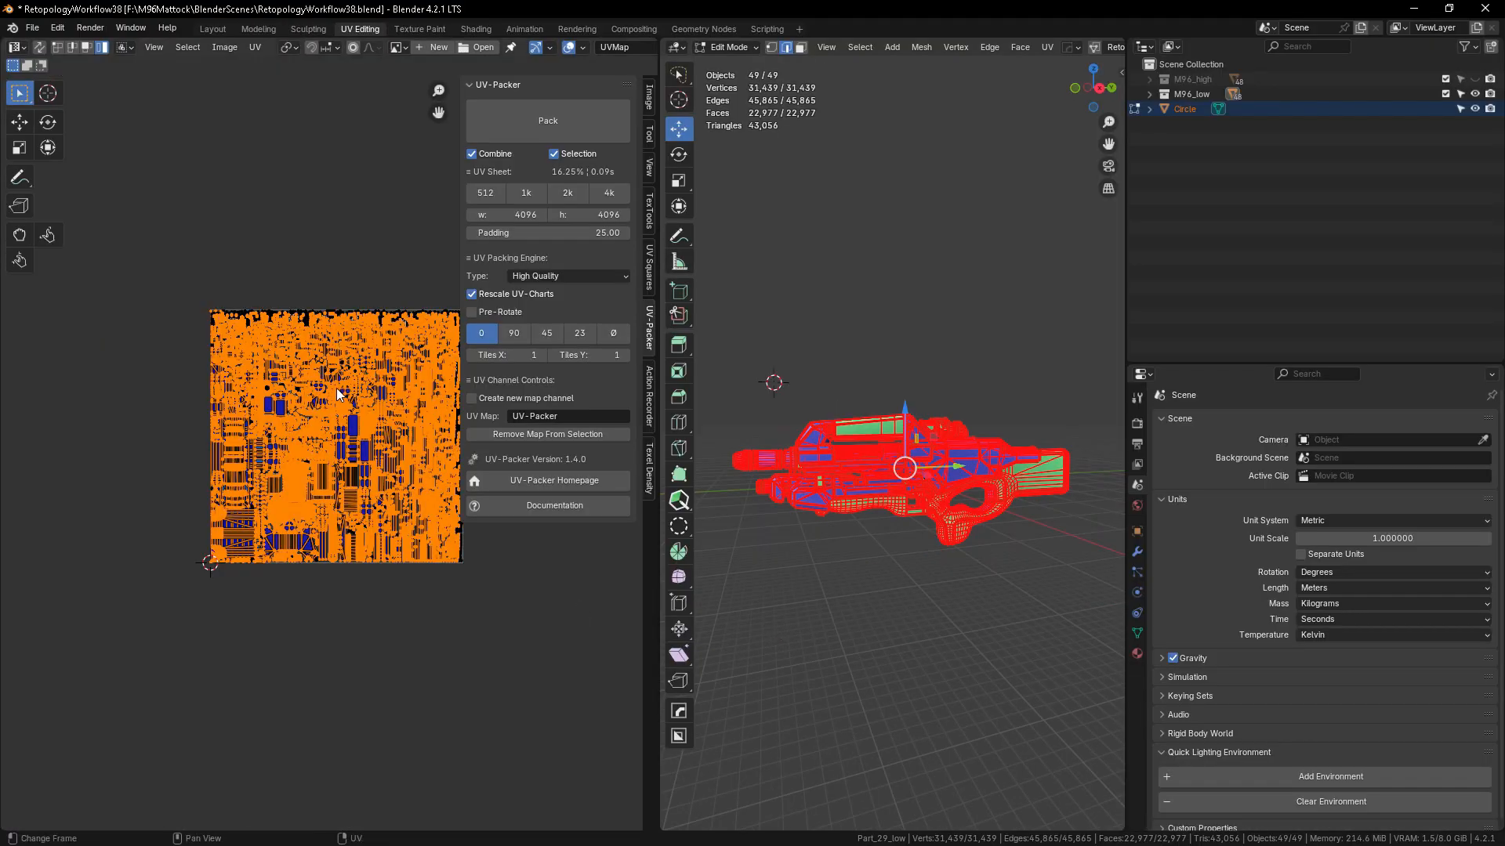
pyautogui.scroll(-3, 148, 494)
pyautogui.scroll(4, 196, 458)
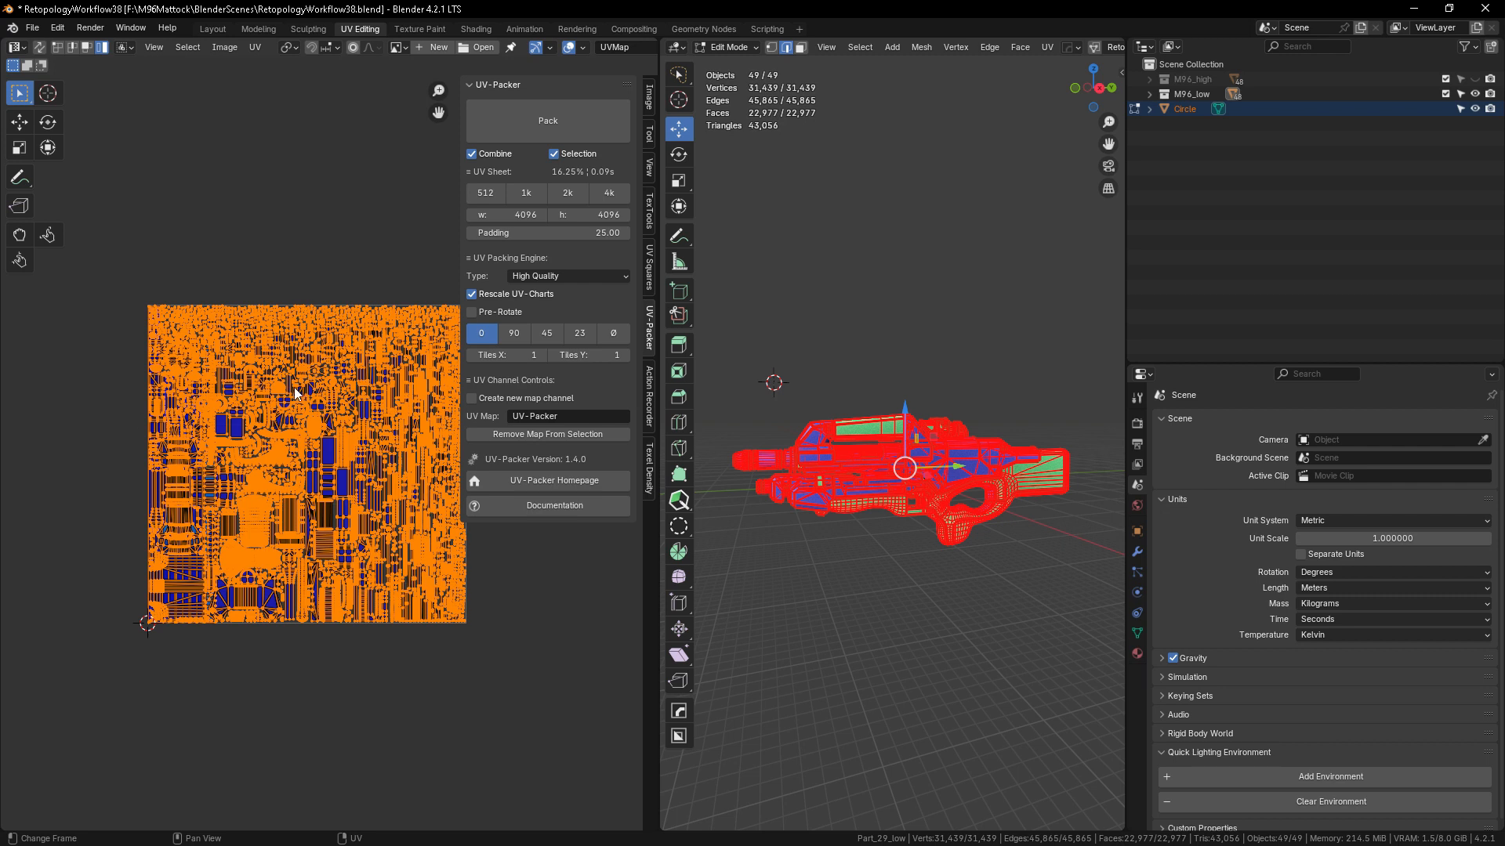
pyautogui.click(534, 126)
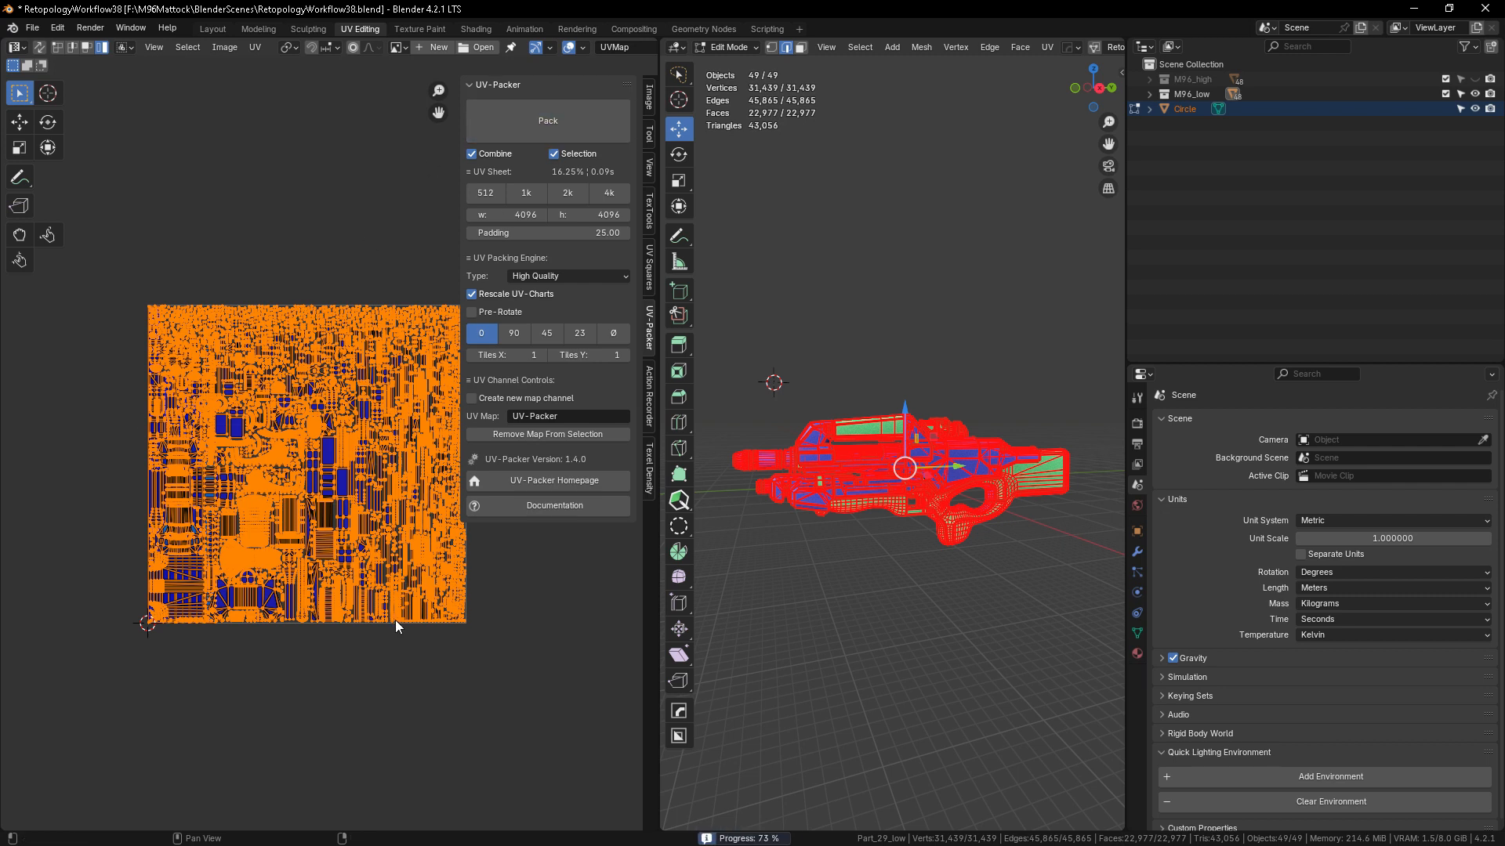
pyautogui.scroll(3, 360, 445)
pyautogui.scroll(-3, 360, 445)
pyautogui.press('Tab')
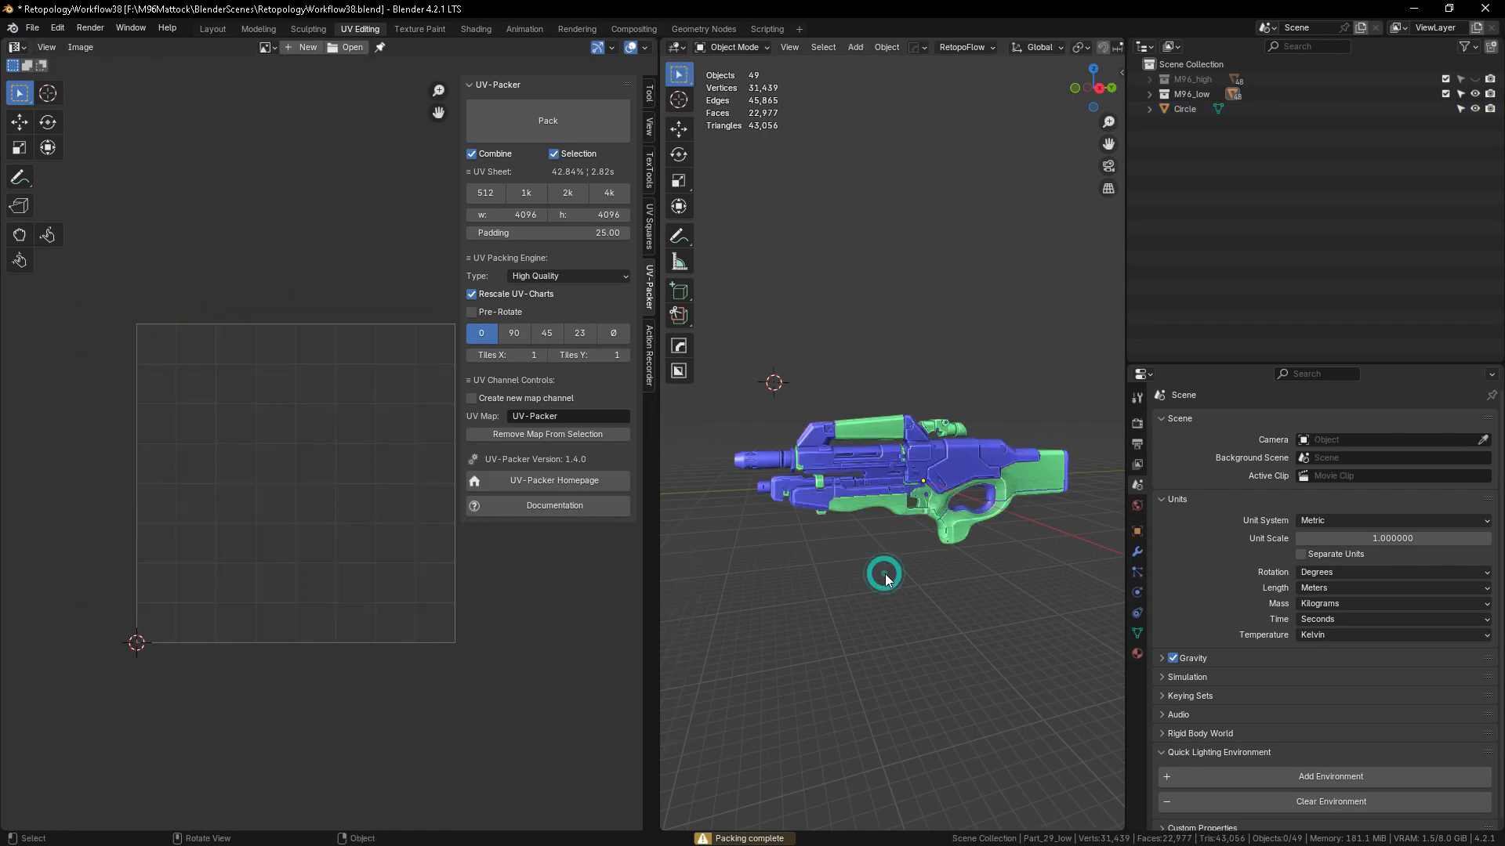
# - Maximize the 3D viewport and pick out the scope, stock and main body in turn to examine the separate parts
pyautogui.scroll(2, 885, 578)
pyautogui.hotkey('ctrl', 'space')
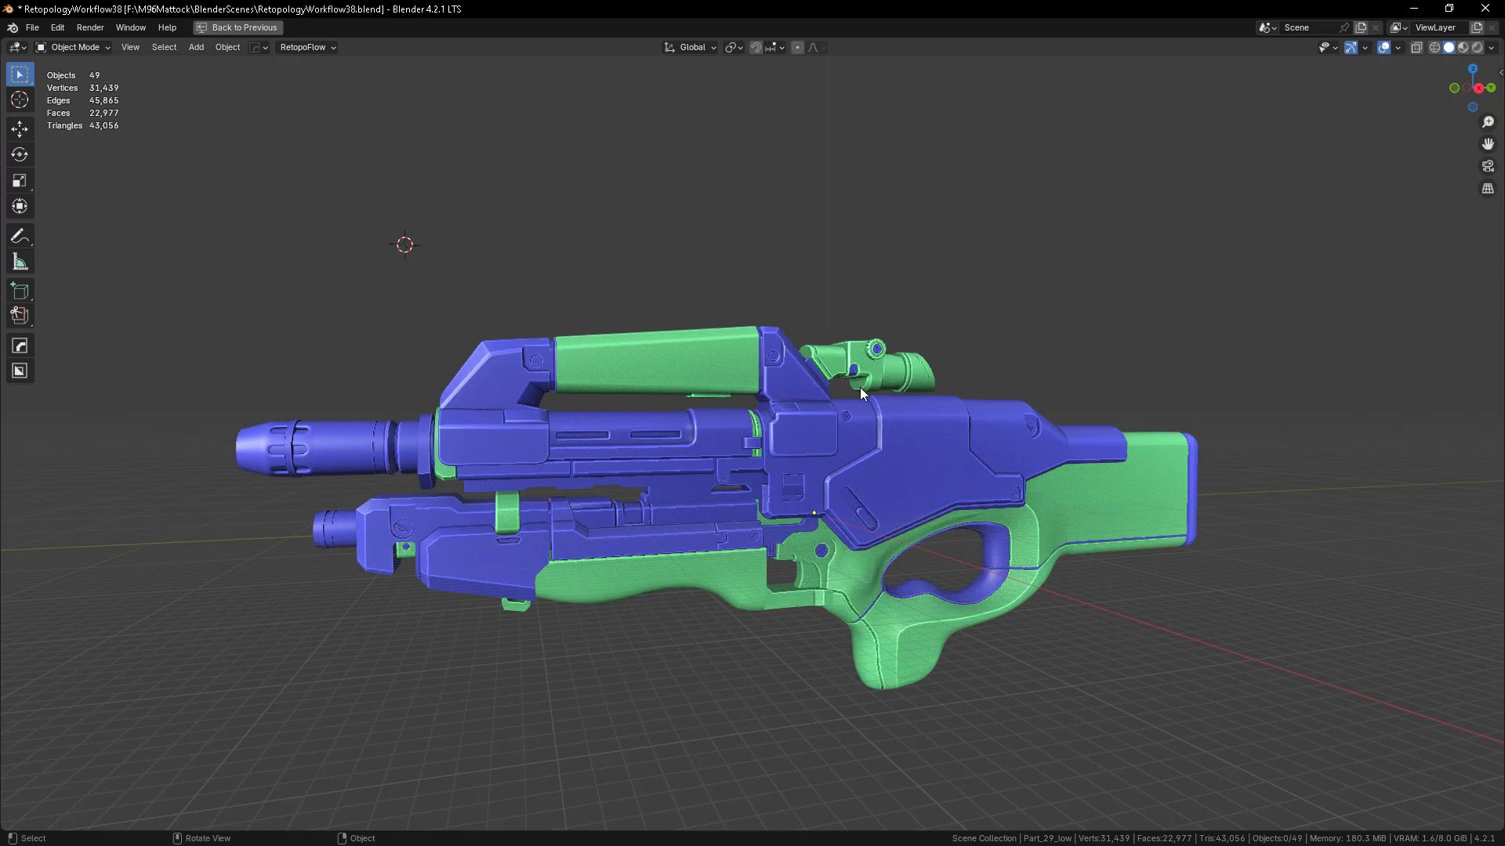
pyautogui.click(899, 376)
pyautogui.click(1088, 516)
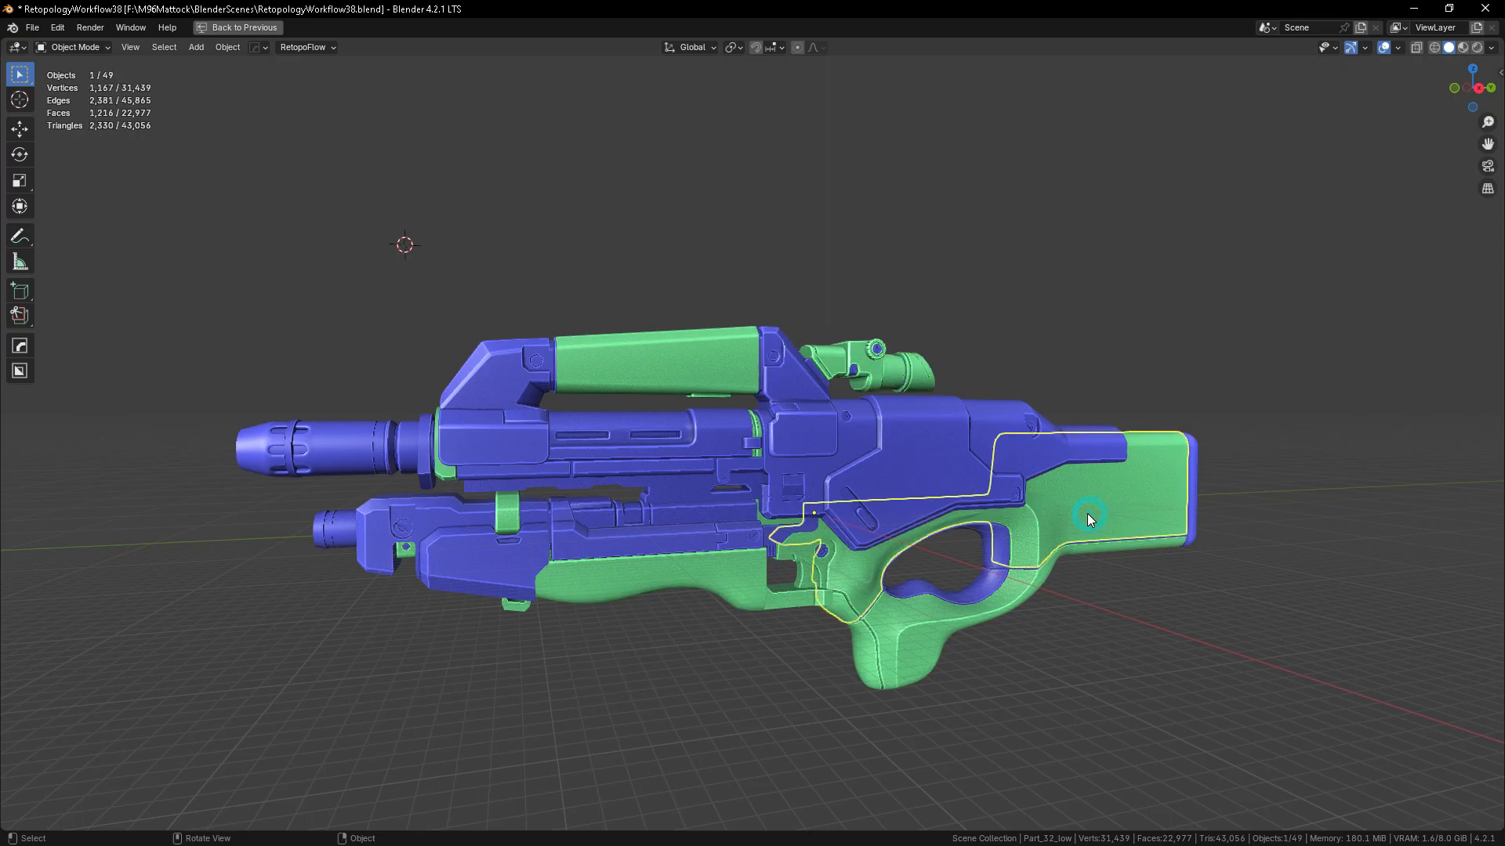
pyautogui.click(919, 426)
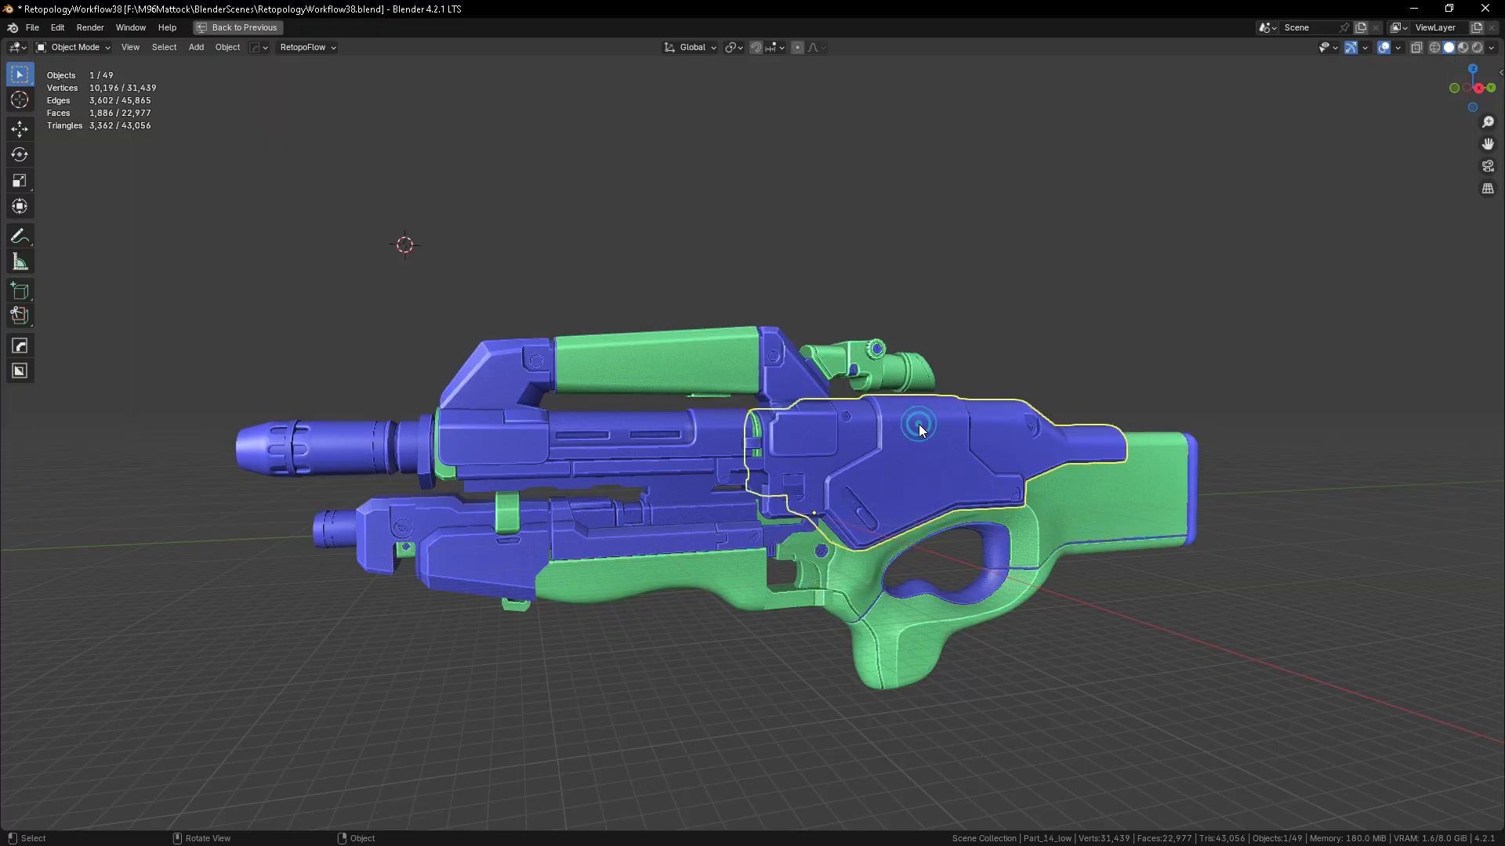
# - Select the glass lens at the scope's rear, isolate it, and bring all the other parts back into view
pyautogui.moveTo(963, 469); pyautogui.dragTo(824, 439, button='middle')
pyautogui.scroll(3, 824, 431)
pyautogui.click(794, 355)
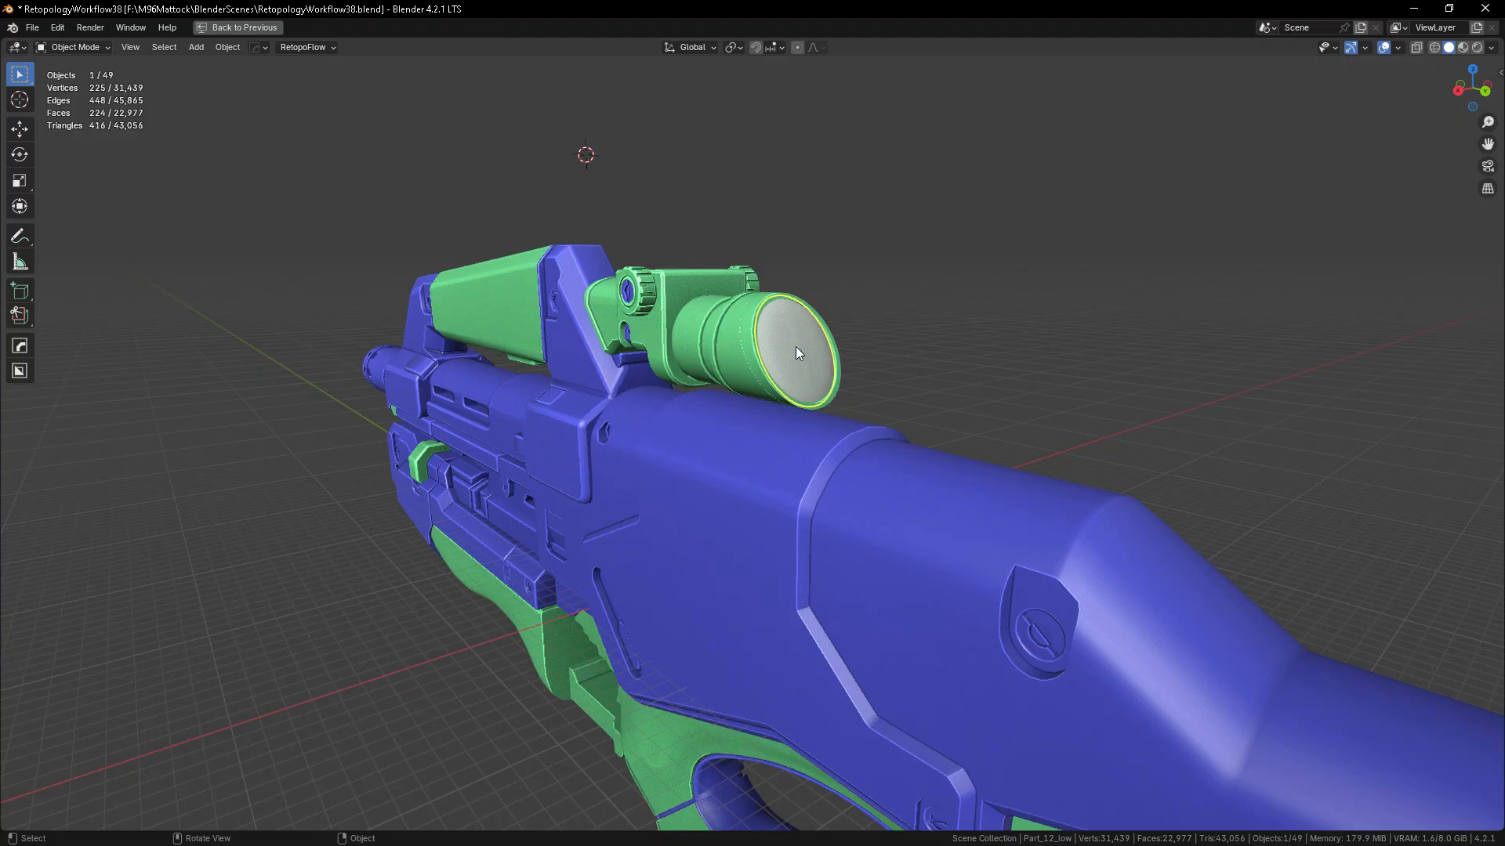
pyautogui.moveTo(844, 437); pyautogui.dragTo(913, 426, button='middle')
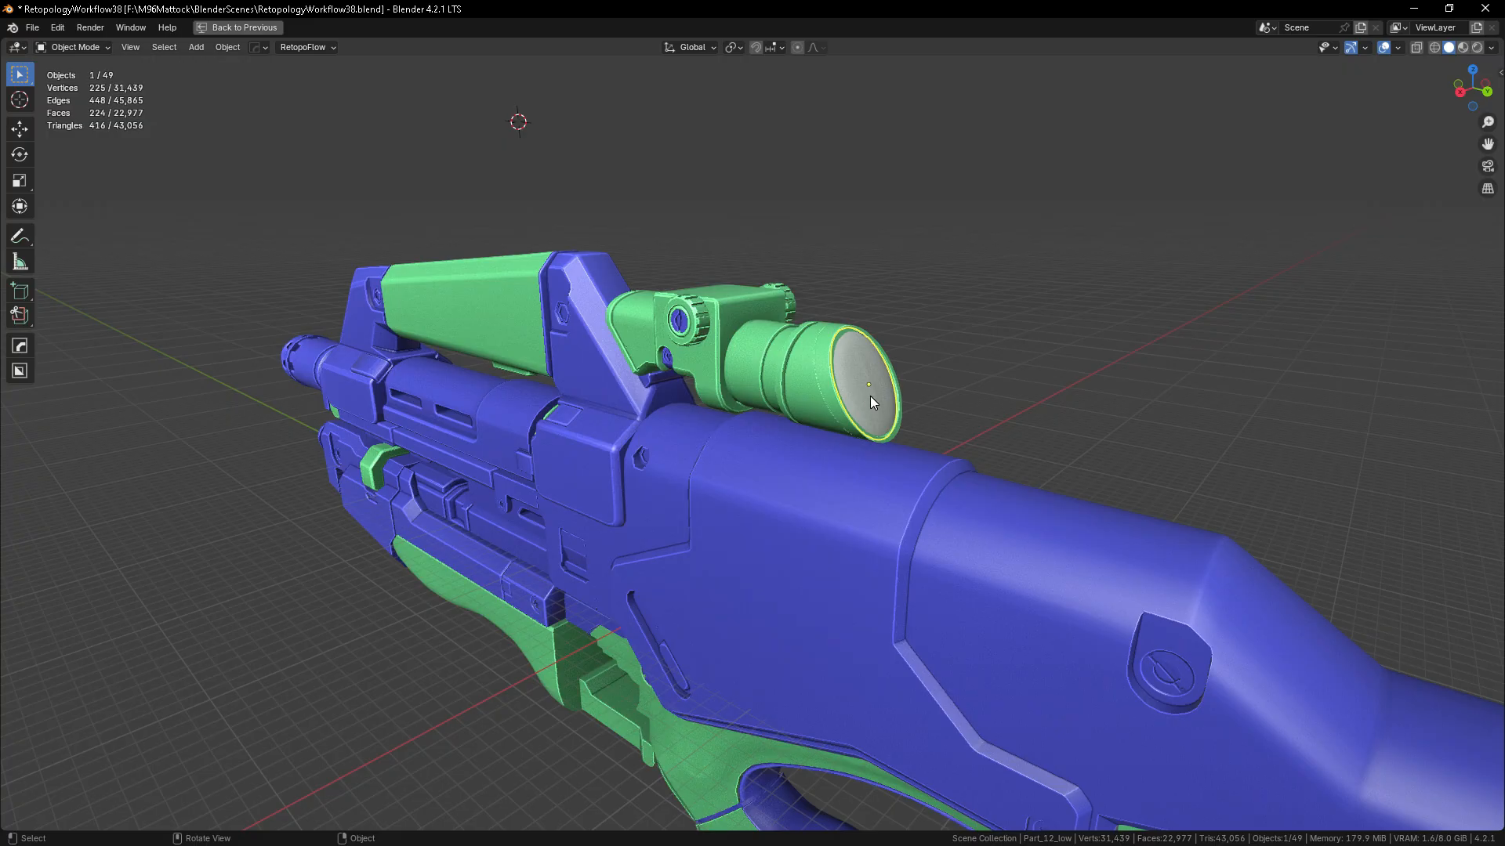
pyautogui.hotkey('shift', 'h')
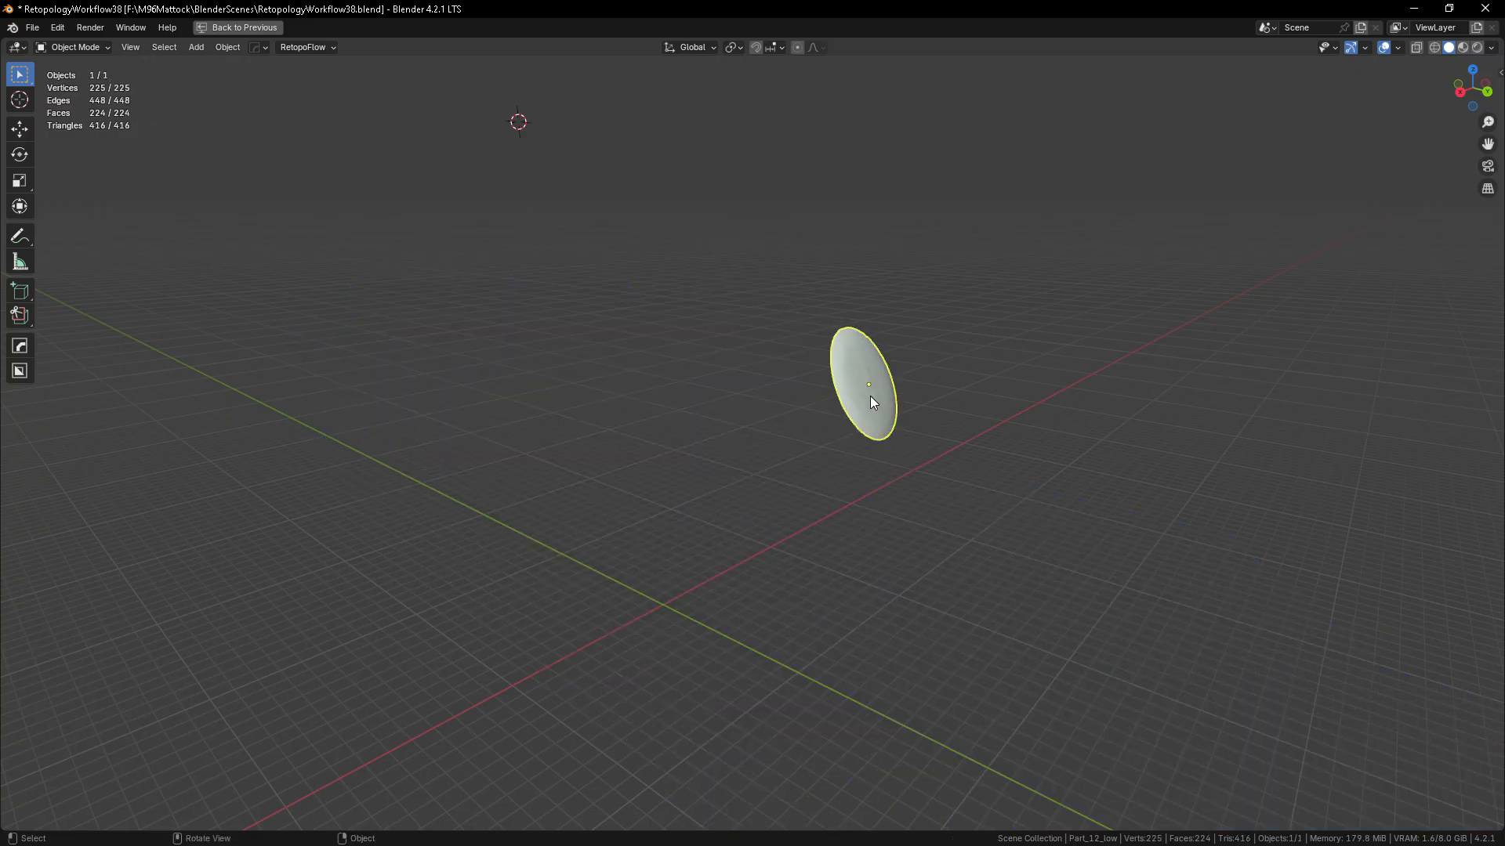
pyautogui.hotkey('alt', 'h')
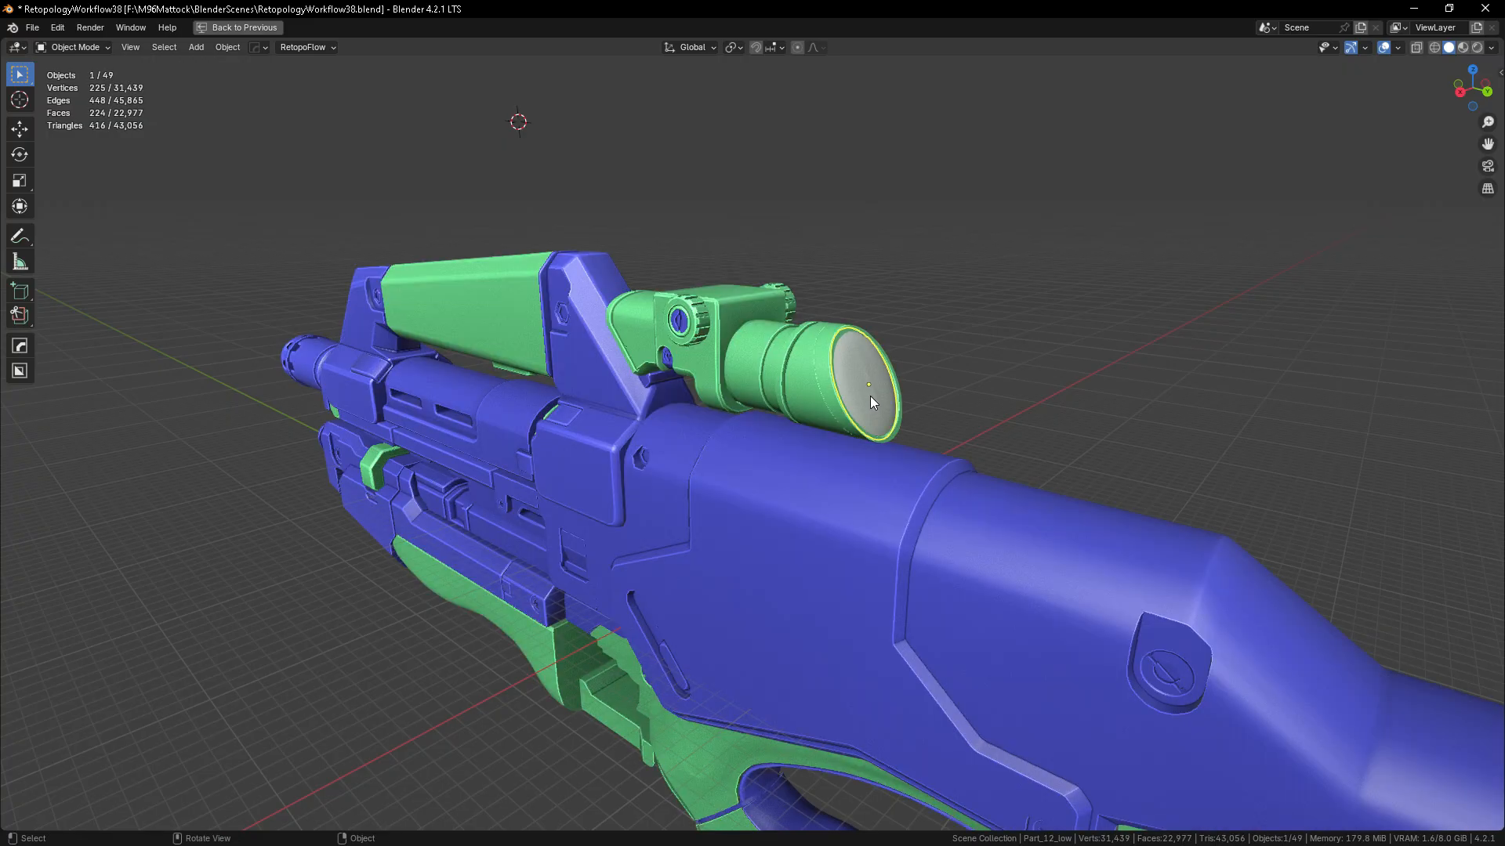
# - Turn on snapping and move the glass lens 0.056 m along Y out of the scope
pyautogui.click(754, 47)
pyautogui.hotkey('shift', 'space')
pyautogui.press('g')
pyautogui.moveTo(923, 393); pyautogui.dragTo(1011, 435)
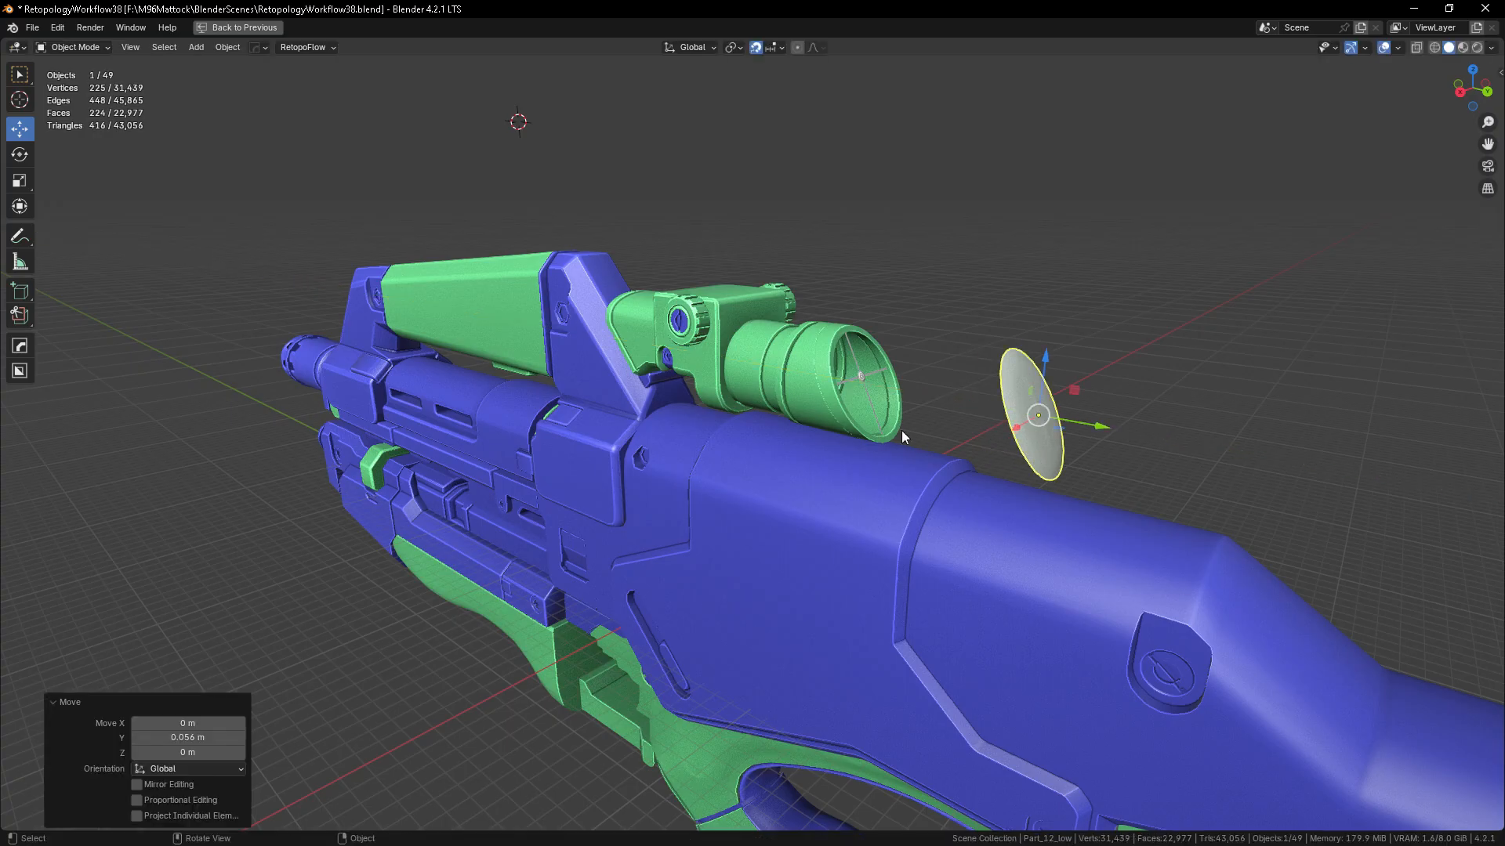
# - Select the crosshair inside the scope and rename its material to RedCross
pyautogui.scroll(6, 878, 379)
pyautogui.click(876, 384)
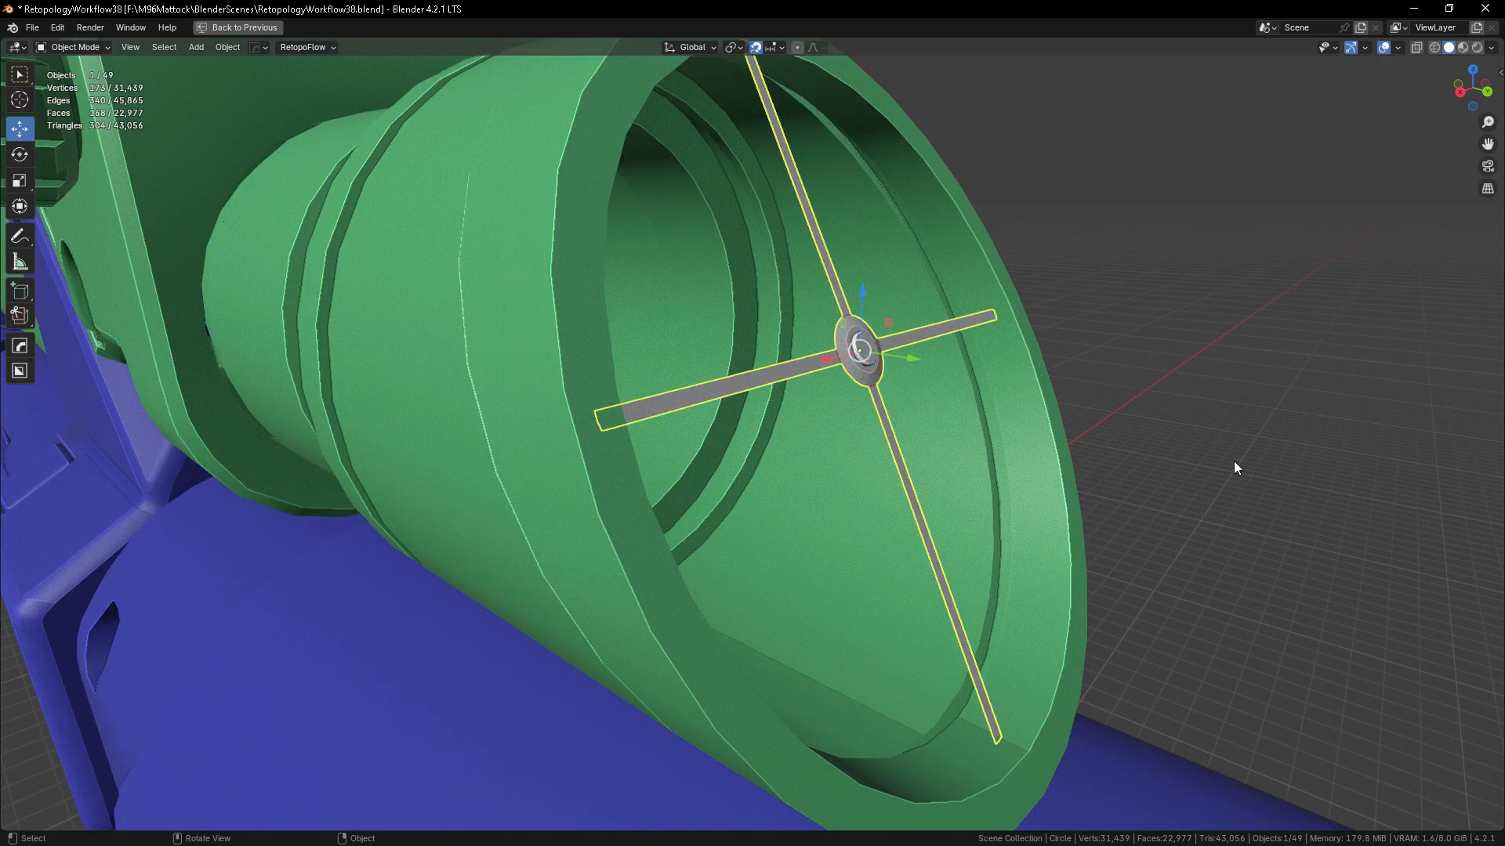
pyautogui.scroll(-10, 1175, 470)
pyautogui.hotkey('ctrl', 'space')
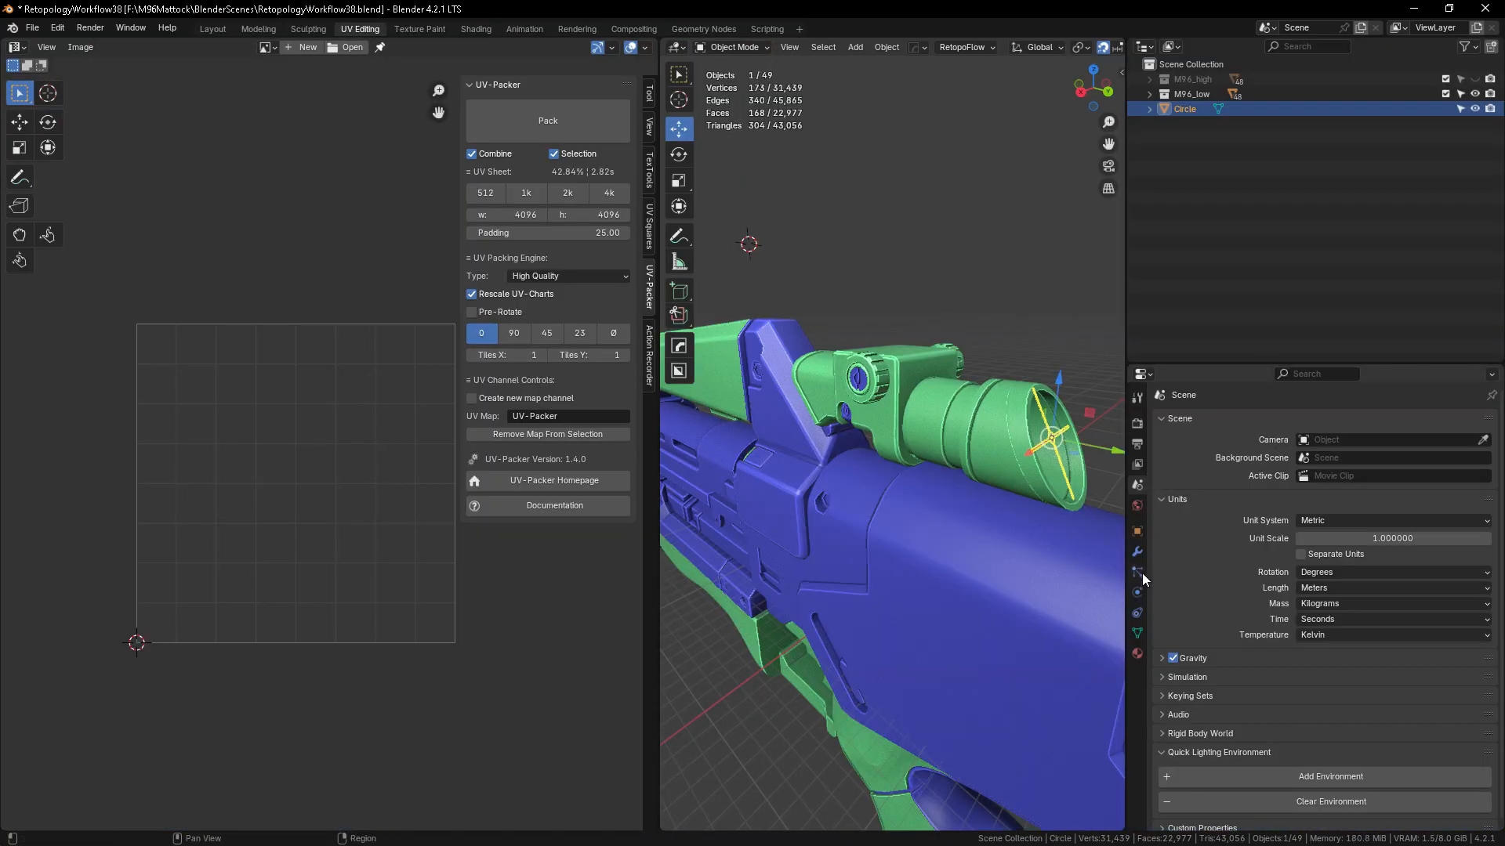
pyautogui.click(1137, 655)
pyautogui.click(1200, 487)
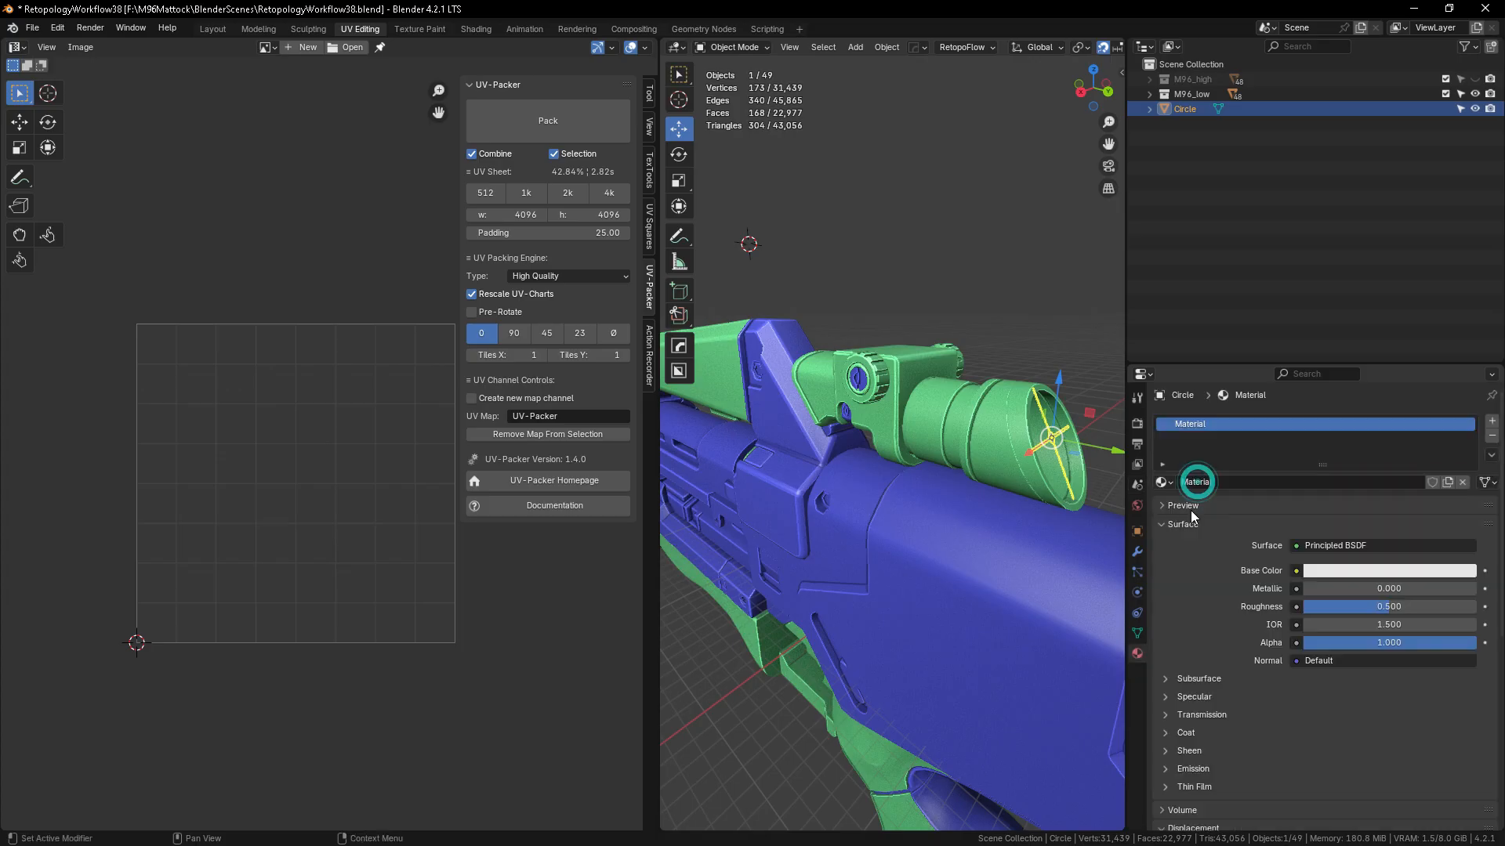
pyautogui.click(1219, 481)
pyautogui.write('RedCross')
pyautogui.press('Return')
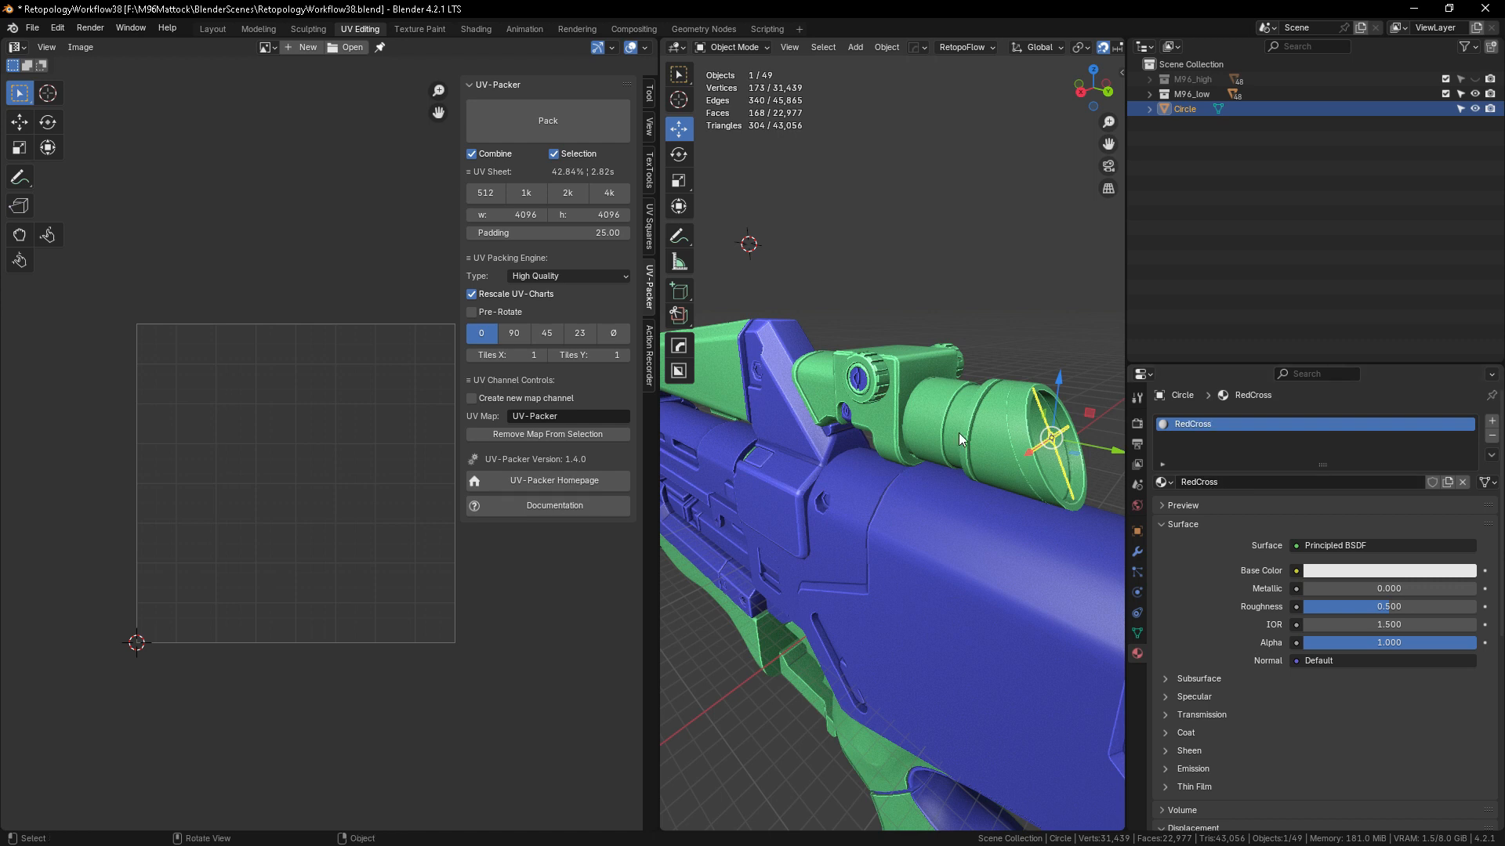
# - Move the glass lens -0.056 m along Y back into the scope opening
pyautogui.scroll(-4, 958, 433)
pyautogui.scroll(3, 850, 497)
pyautogui.click(980, 461)
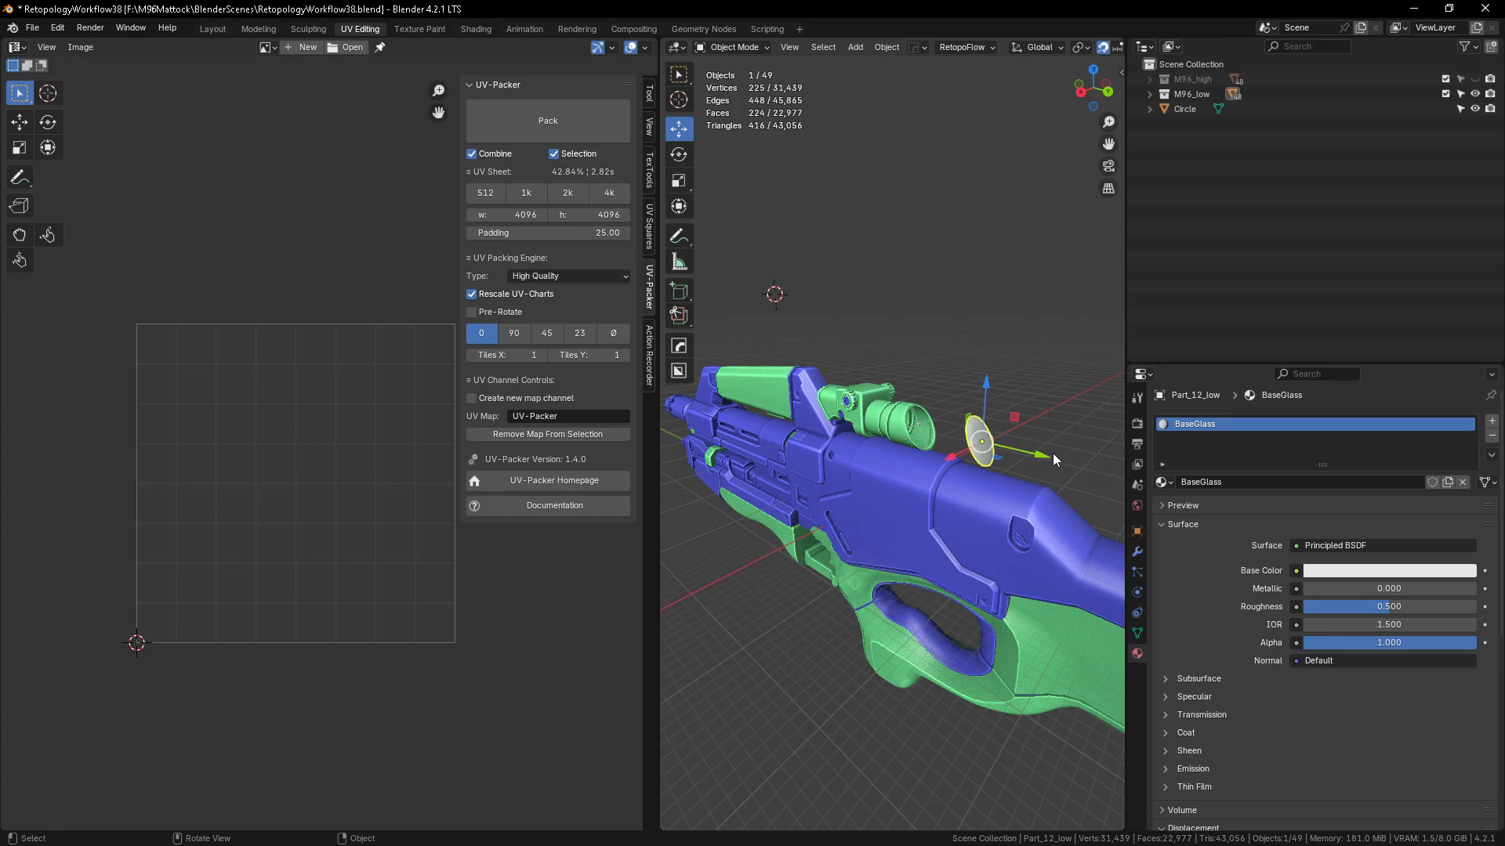
pyautogui.moveTo(1047, 454); pyautogui.dragTo(960, 476)
pyautogui.scroll(7, 924, 426)
pyautogui.scroll(-10, 925, 426)
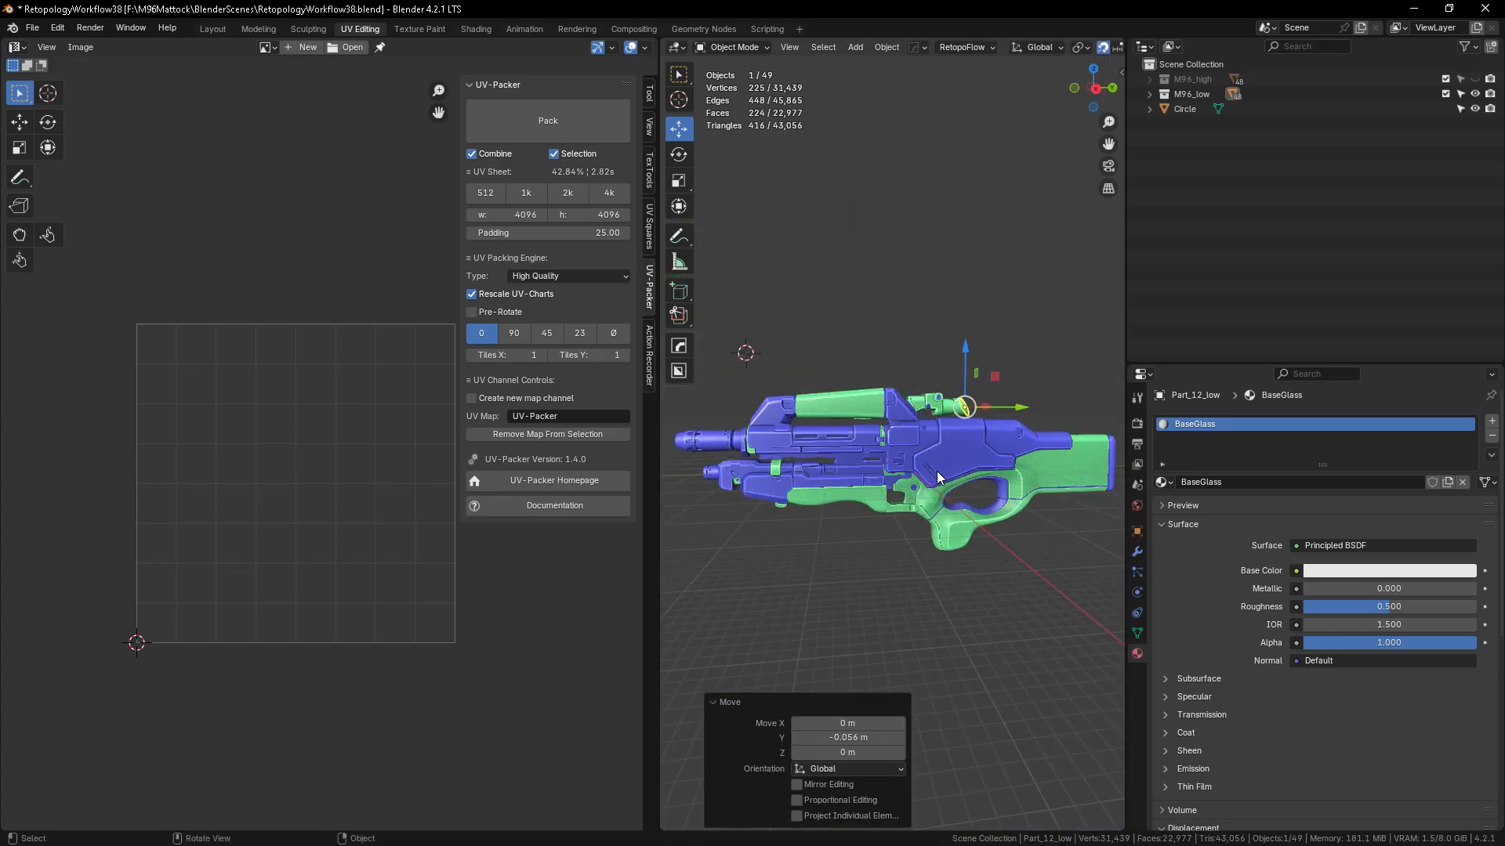
# - Maximize the 3D viewport and examine the scope in a close side view
pyautogui.hotkey('ctrl', 'space')
pyautogui.keyDown('alt'); pyautogui.moveTo(872, 529); pyautogui.dragTo(813, 598); pyautogui.keyUp('alt')
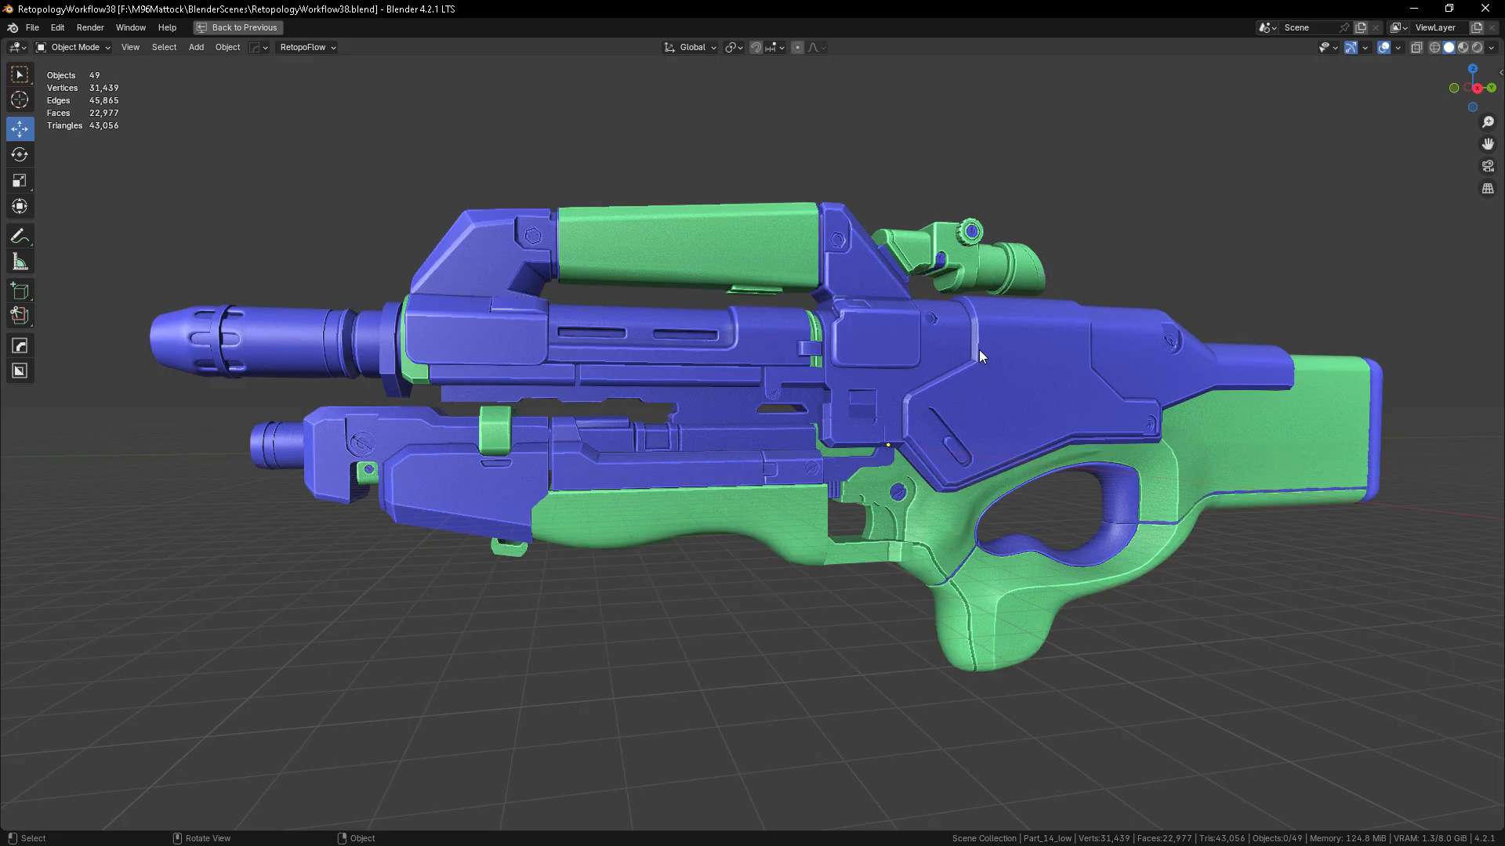
pyautogui.keyDown('alt'); pyautogui.moveTo(979, 350); pyautogui.dragTo(995, 331, button='middle'); pyautogui.keyUp('alt')
pyautogui.scroll(12, 972, 290)
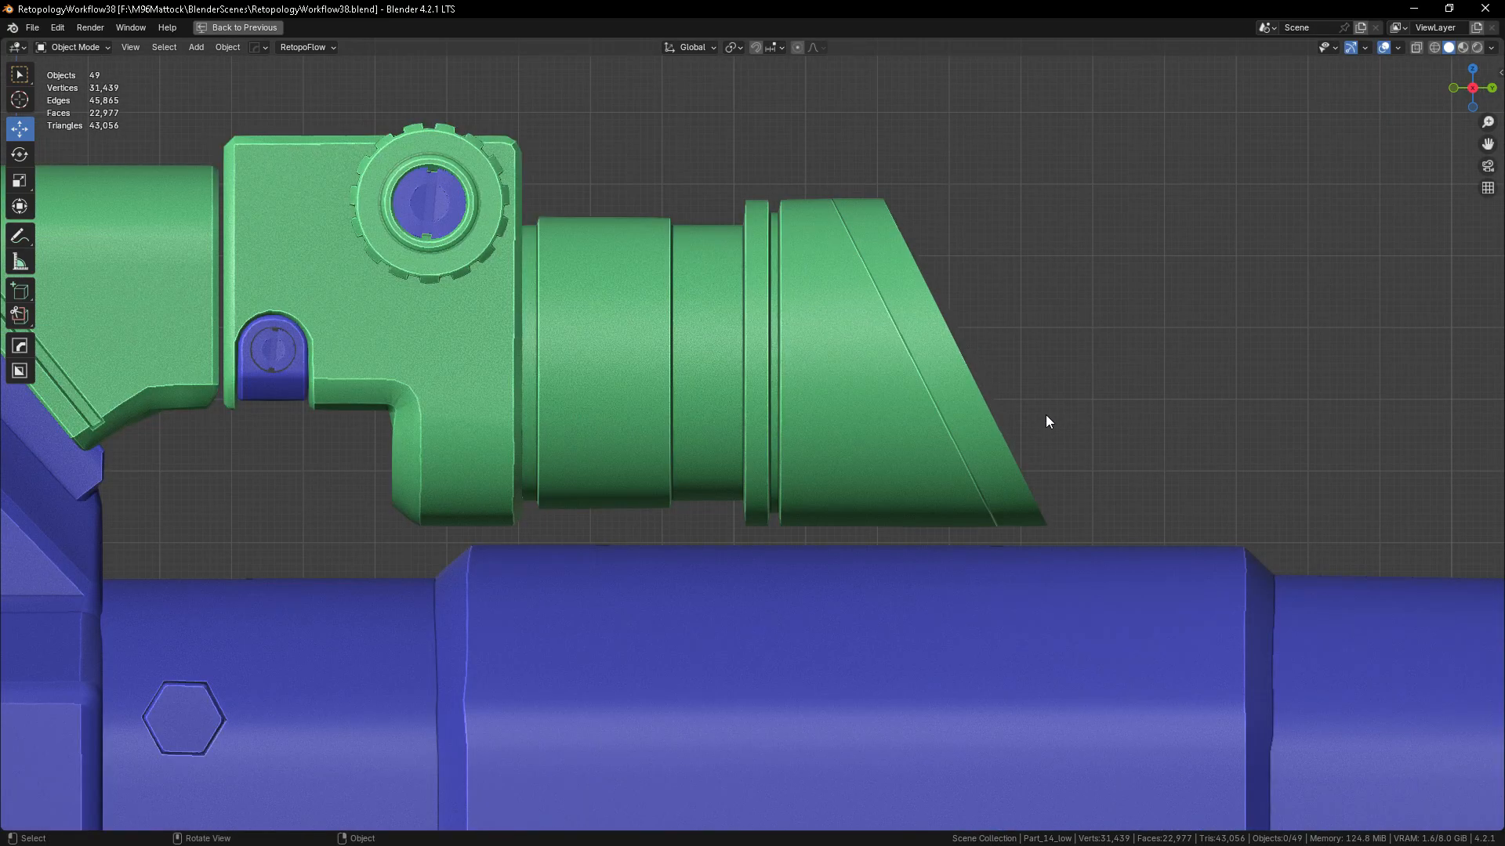
# - Restore the split layout, set the outliner to View Layer mode, and show the high-poly collection M96_high
pyautogui.hotkey('ctrl', 'space')
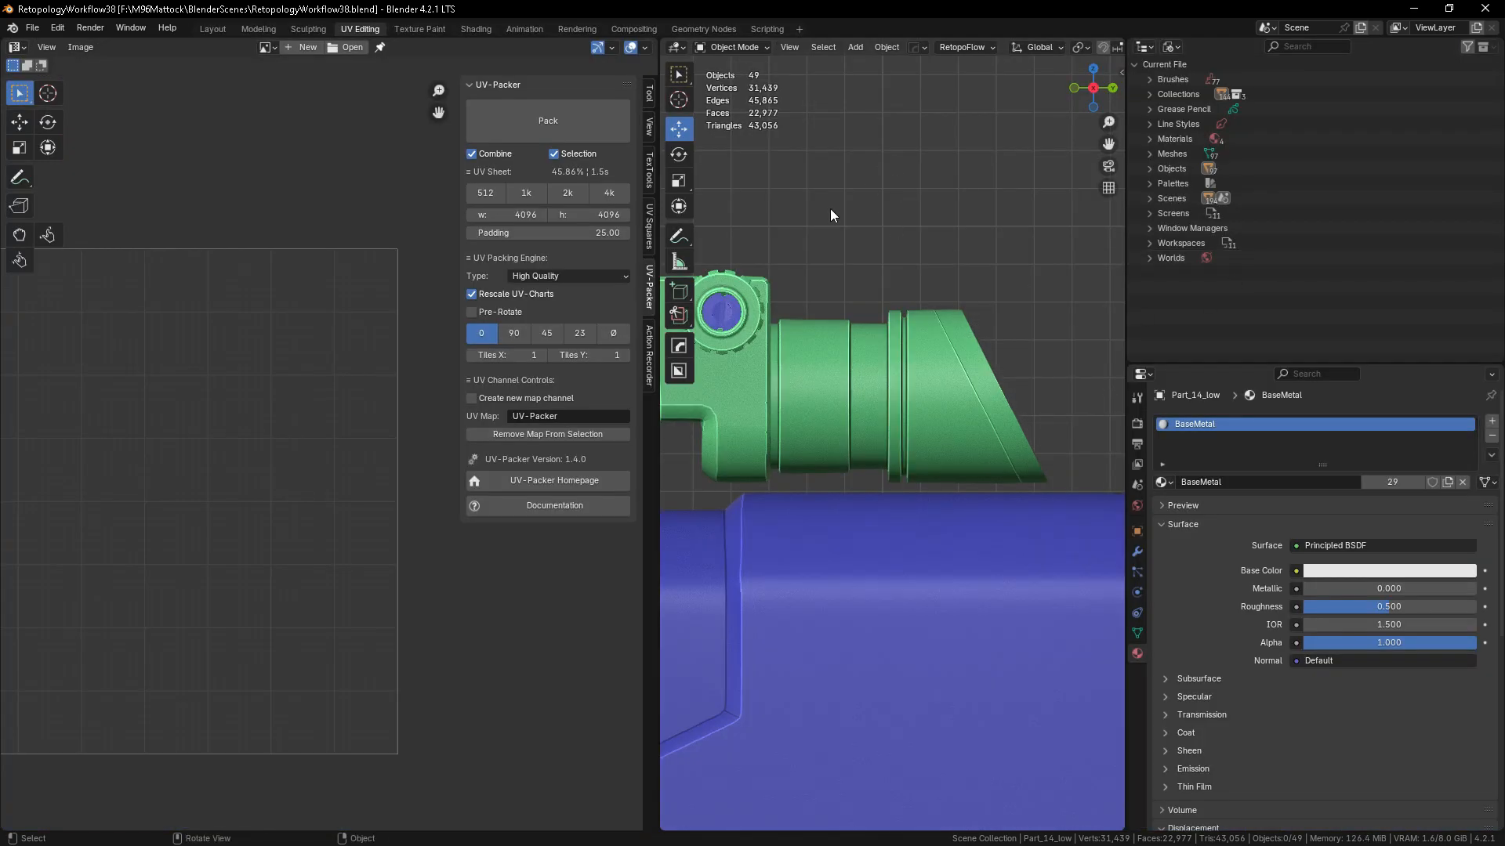
pyautogui.click(1170, 47)
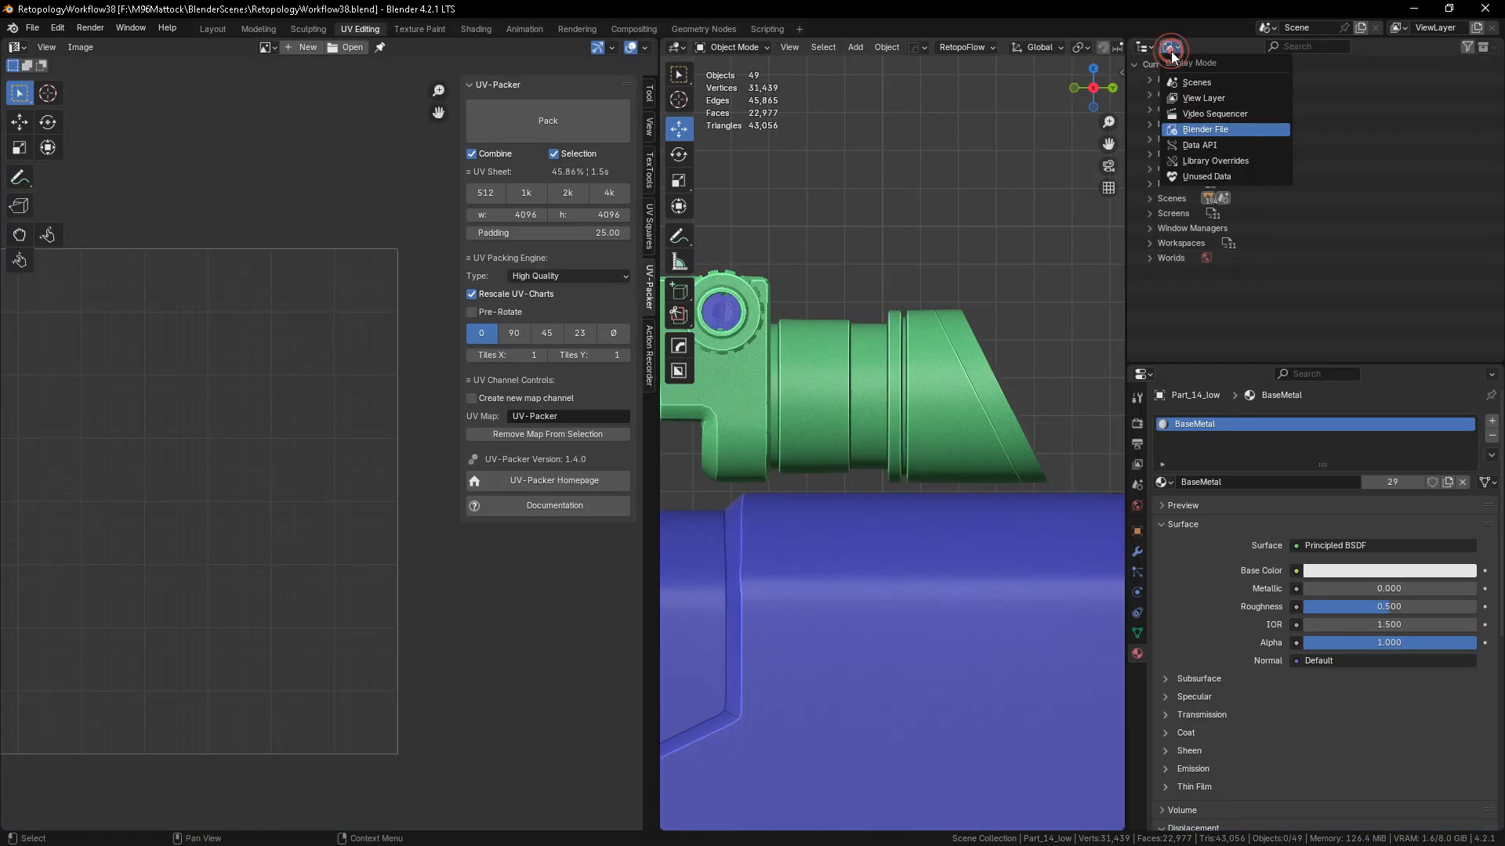
pyautogui.click(1193, 99)
pyautogui.click(1474, 79)
# - Select the slanted end piece of the scope in both its high-poly and low-poly versions, excluding the neighbouring part
pyautogui.scroll(5, 1050, 422)
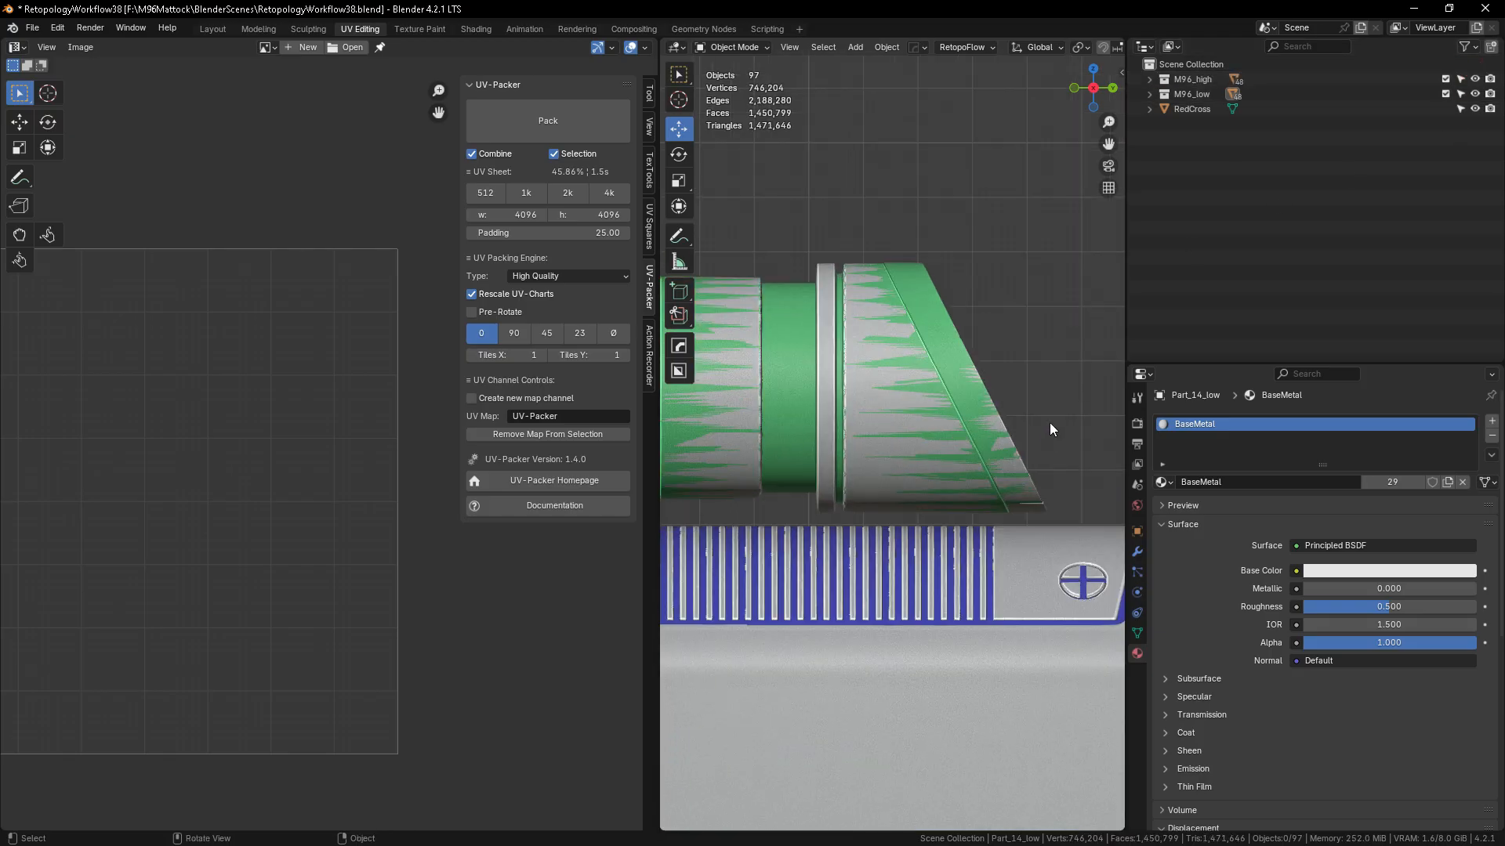
pyautogui.click(1029, 565)
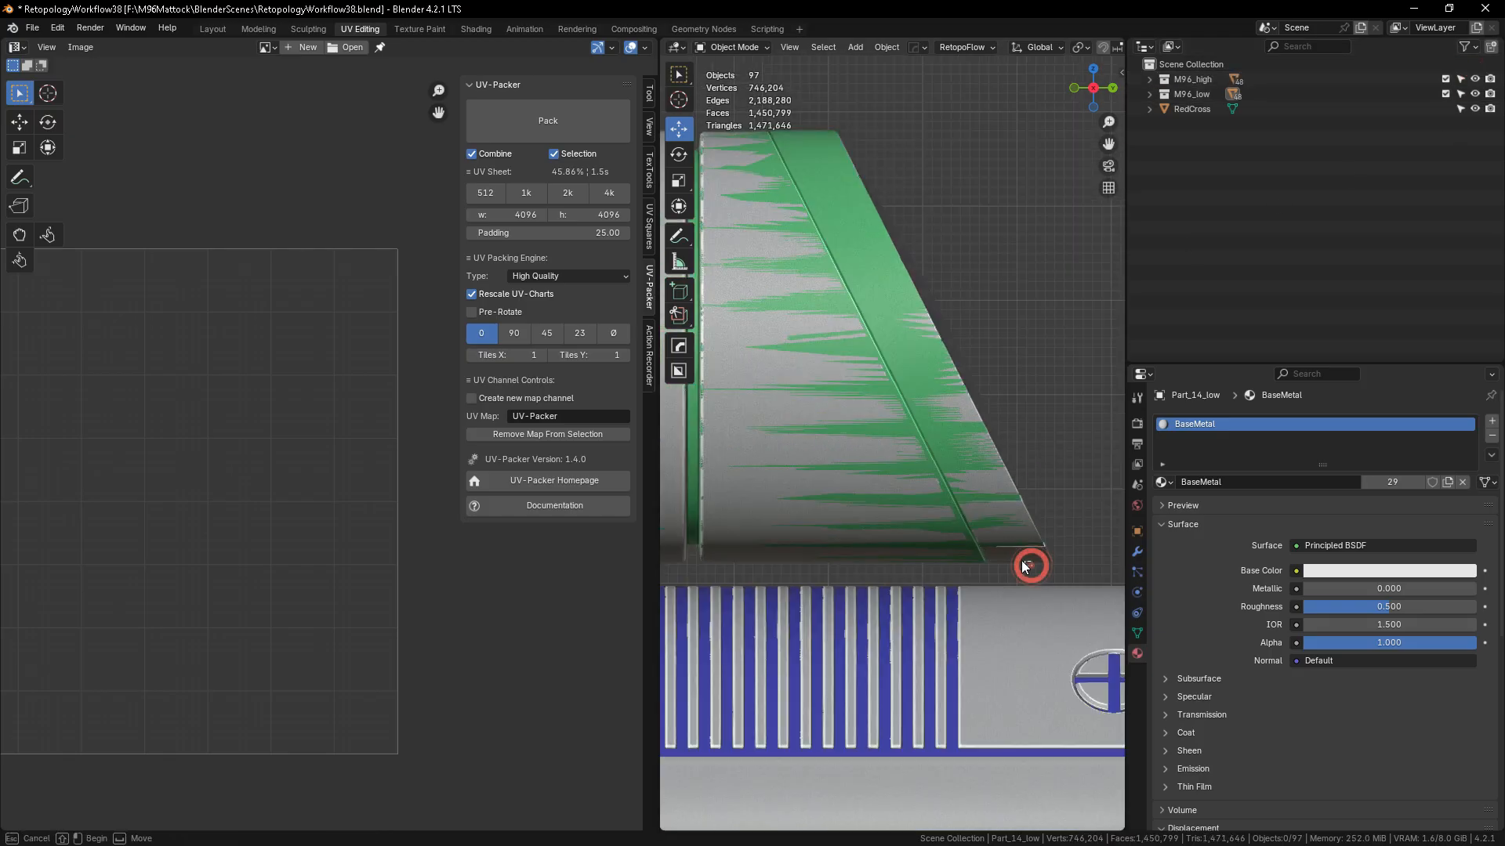
pyautogui.moveTo(1014, 552); pyautogui.dragTo(1018, 559)
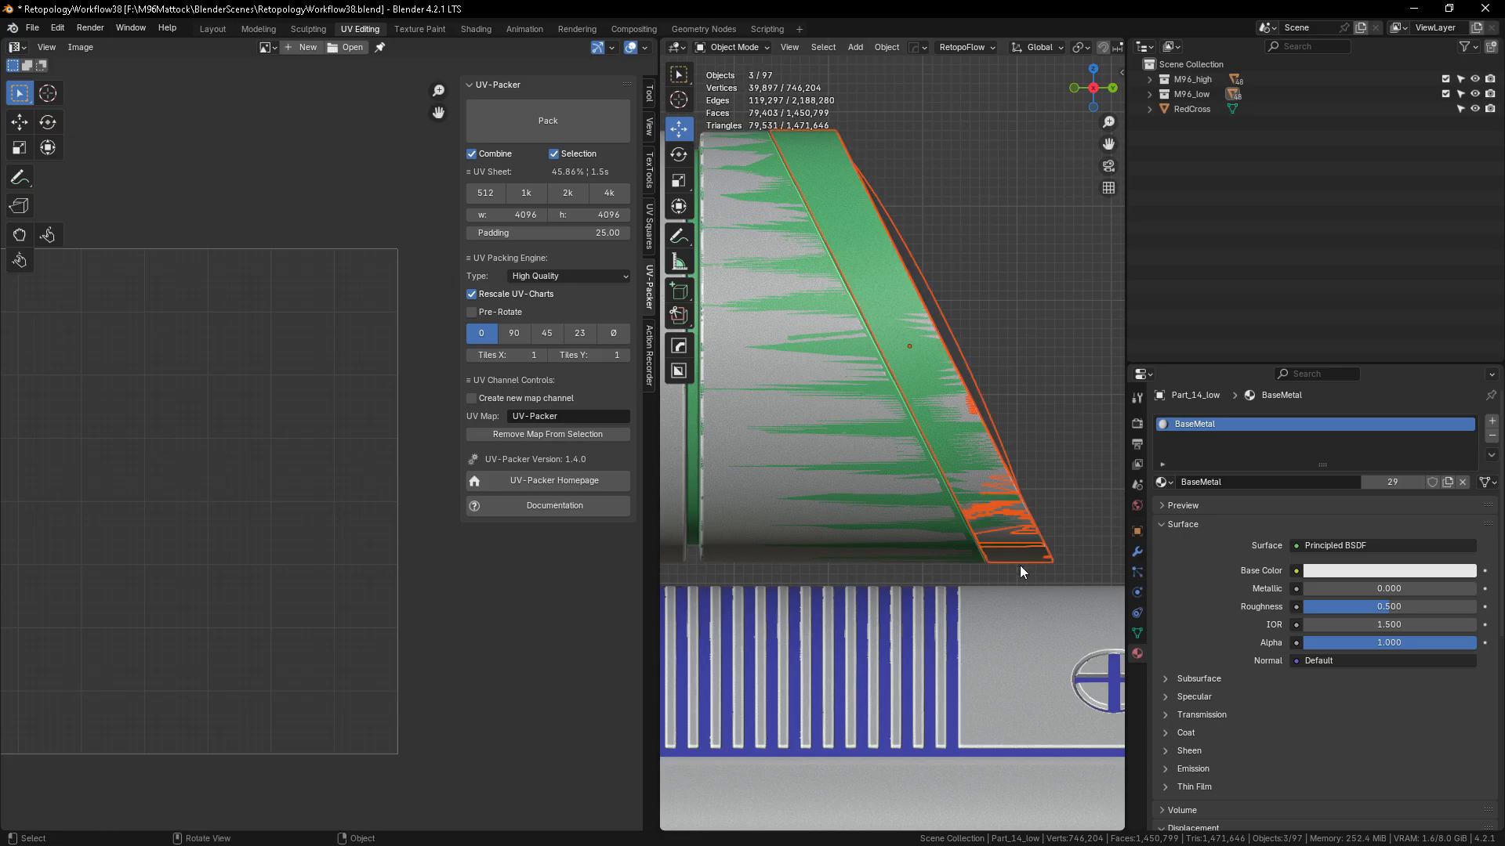
pyautogui.keyDown('shift'); pyautogui.click(1000, 562); pyautogui.keyUp('shift')
pyautogui.scroll(-5, 885, 345)
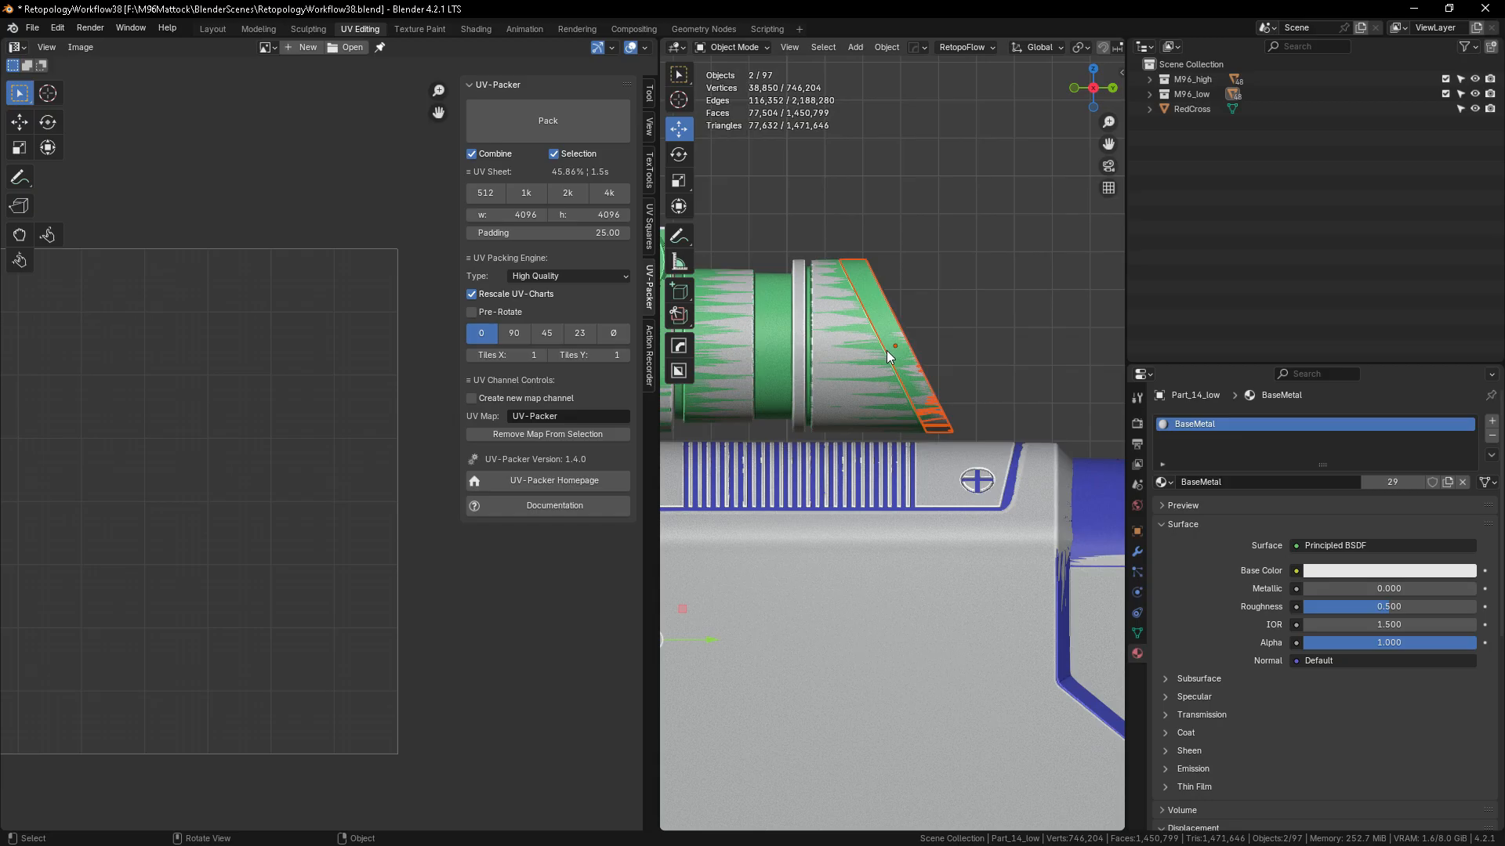
# - In wireframe shading, select the front-edge vertices of the scope's slanted end piece and move them 0.004905 m along Y
pyautogui.hotkey('ctrl', 'space')
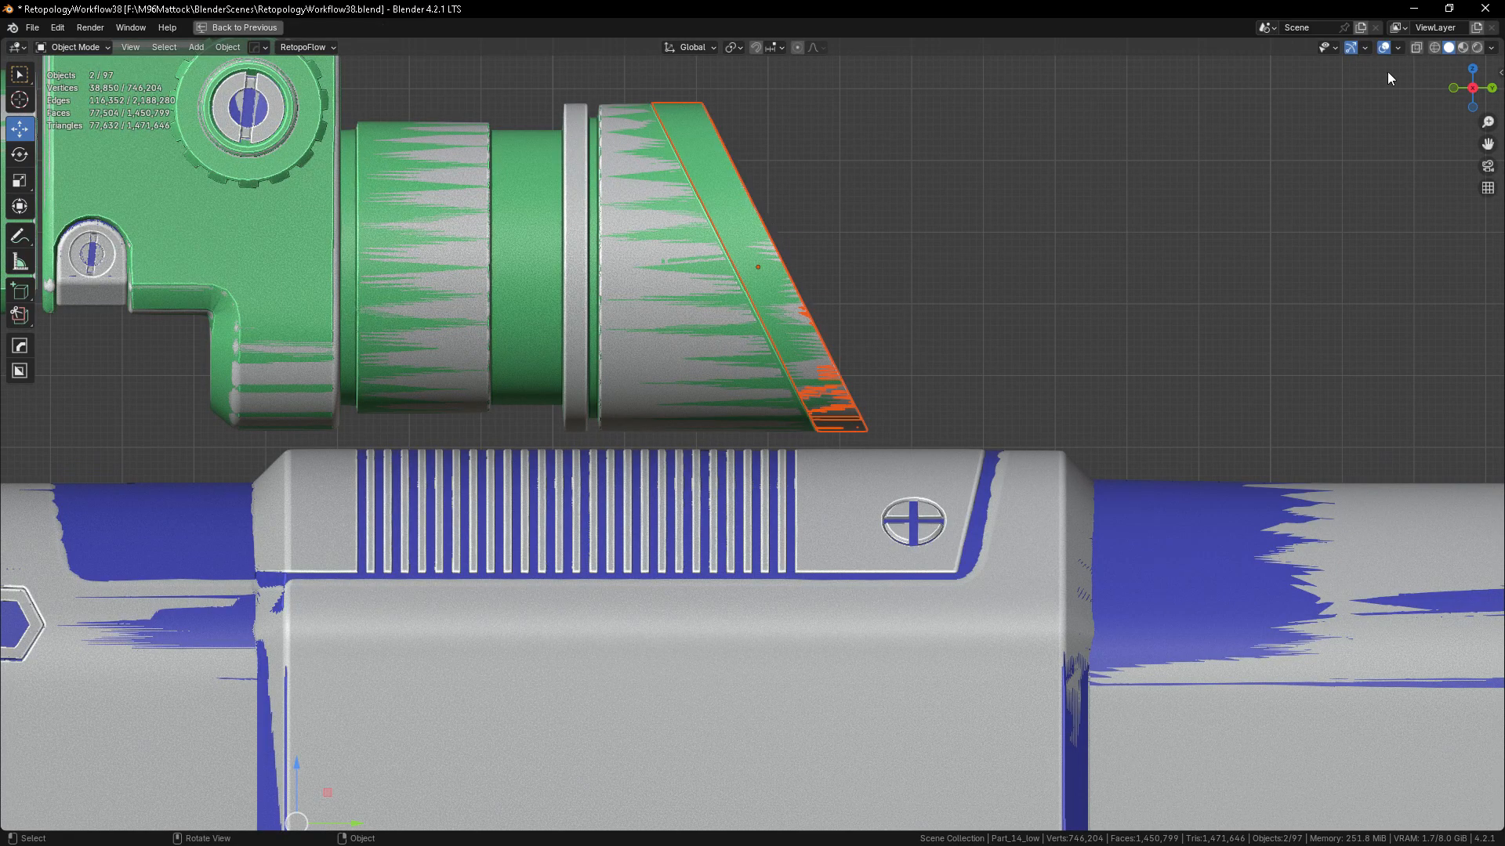
pyautogui.click(1434, 48)
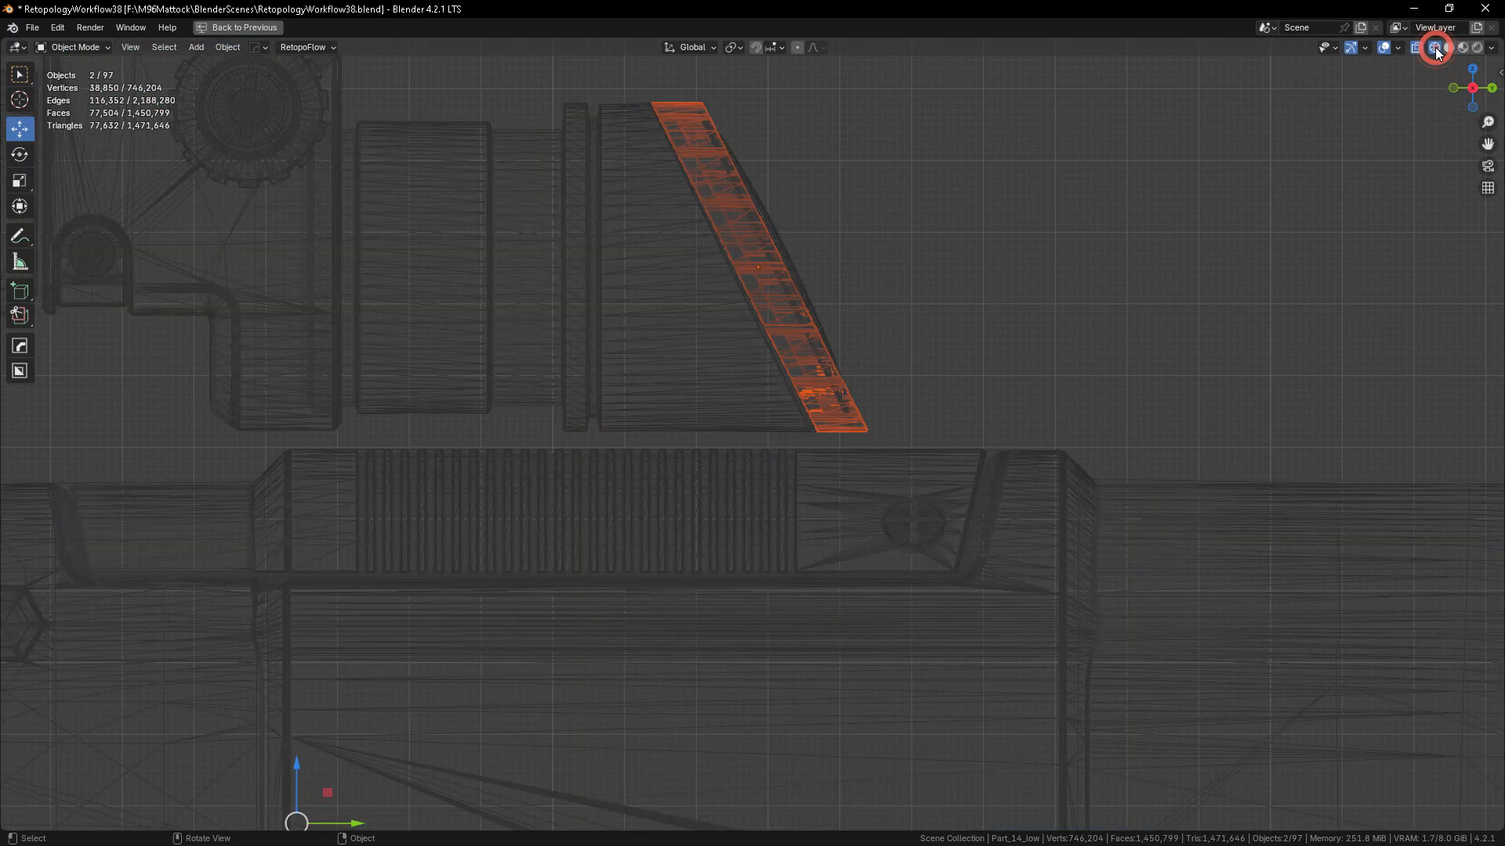
pyautogui.scroll(2, 764, 194)
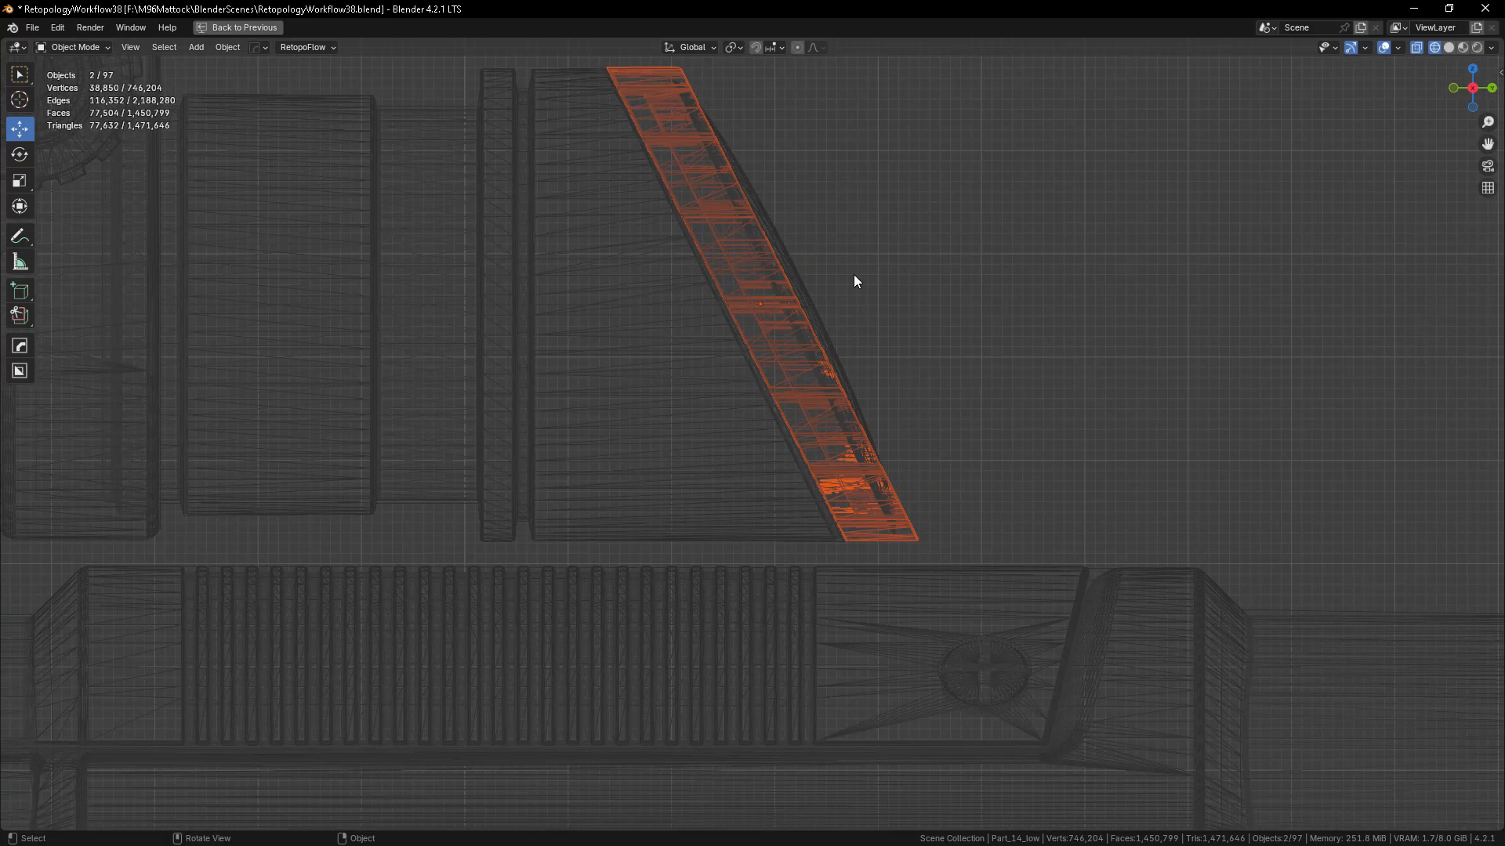
pyautogui.press('Tab')
pyautogui.scroll(-1, 799, 235)
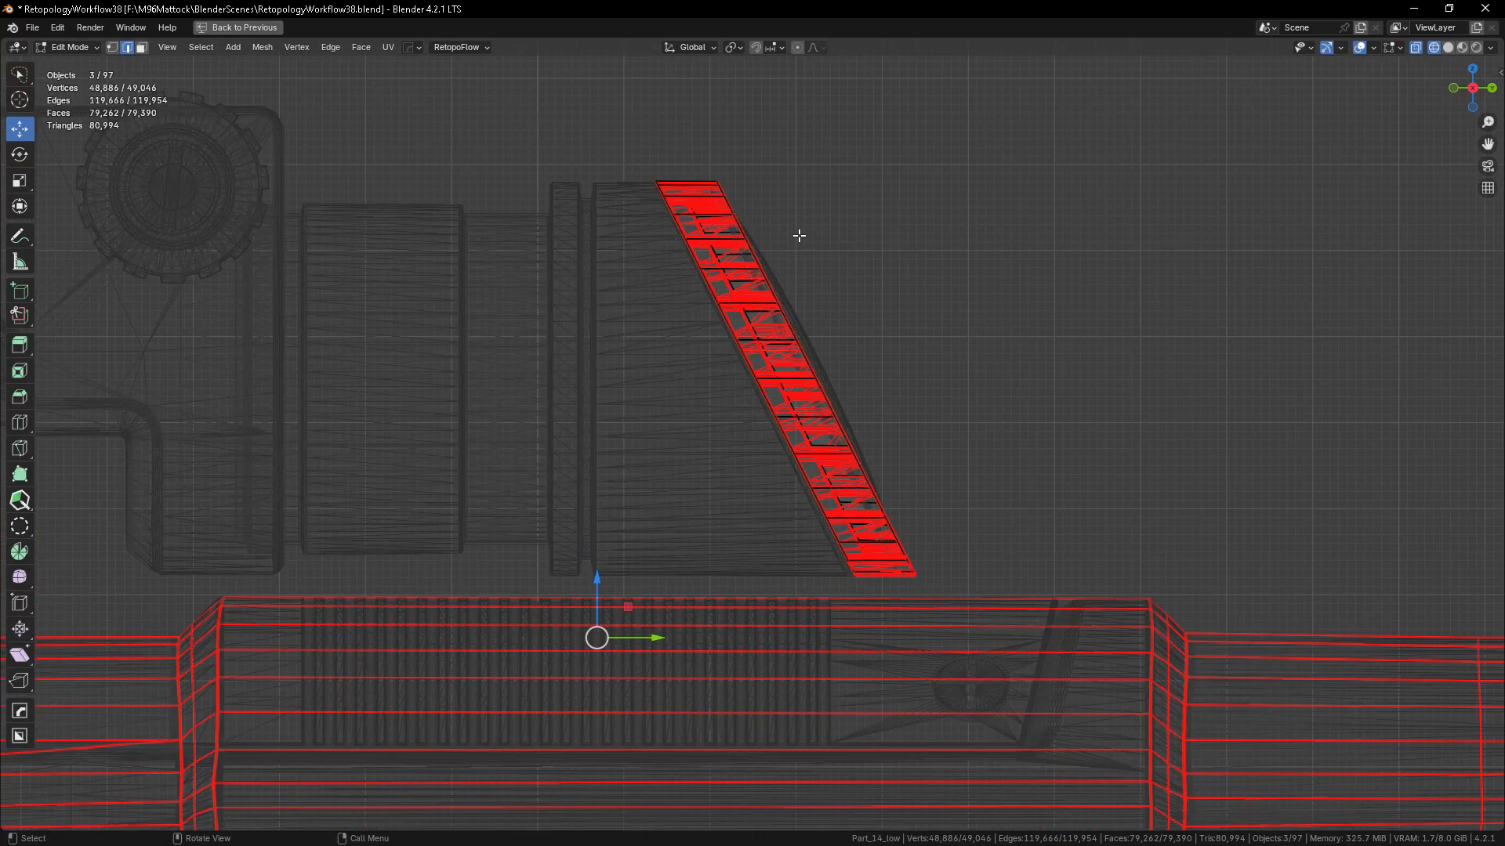
pyautogui.click(112, 49)
pyautogui.scroll(2, 822, 402)
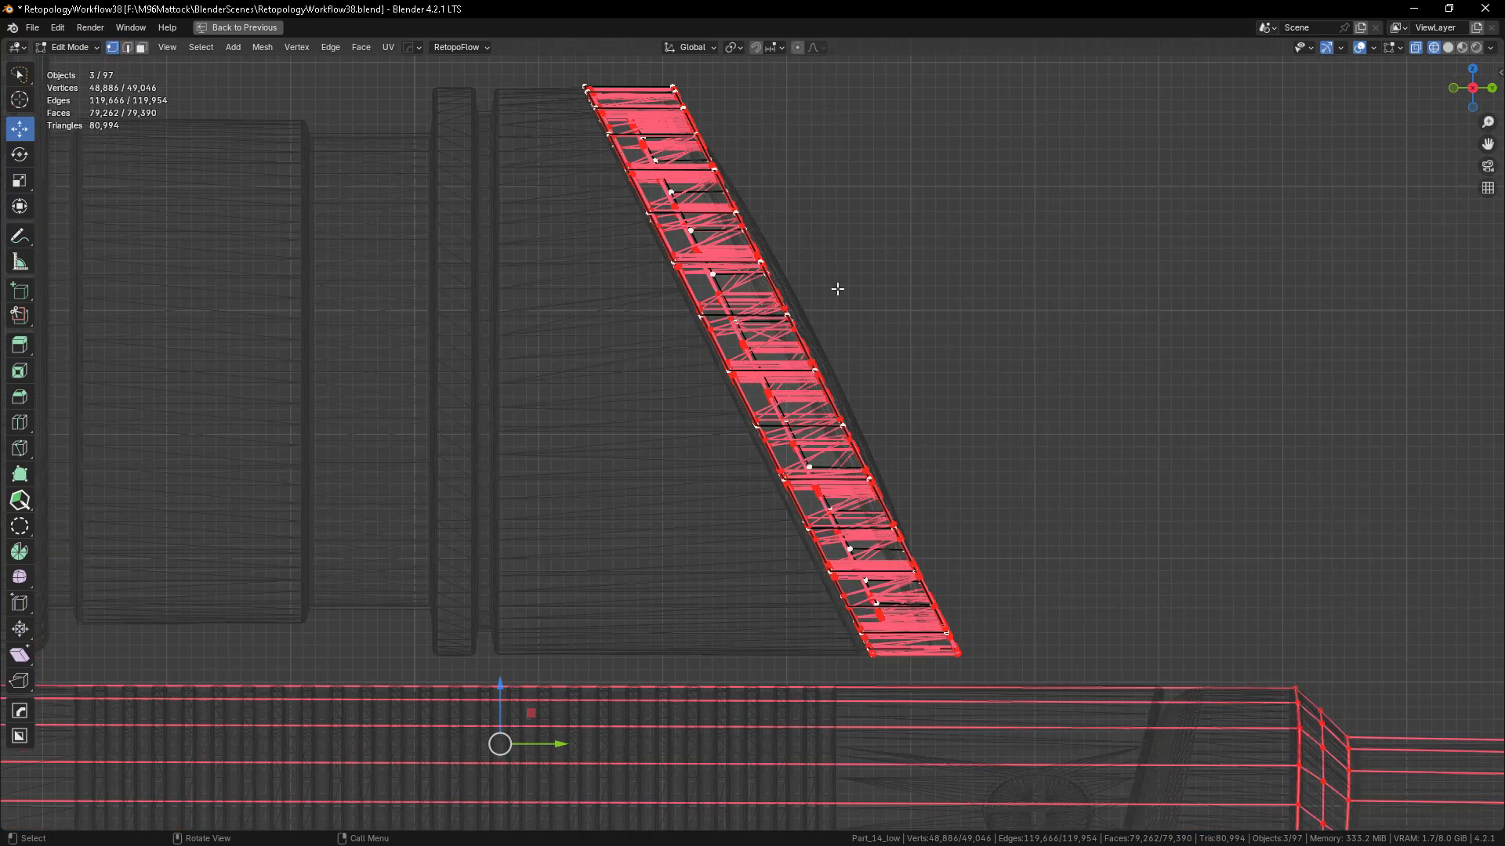
pyautogui.moveTo(849, 94)
pyautogui.mouseDown()
pyautogui.moveTo(727, 58)
pyautogui.moveTo(646, 71)
pyautogui.moveTo(913, 626)
pyautogui.moveTo(1102, 602)
pyautogui.mouseUp()
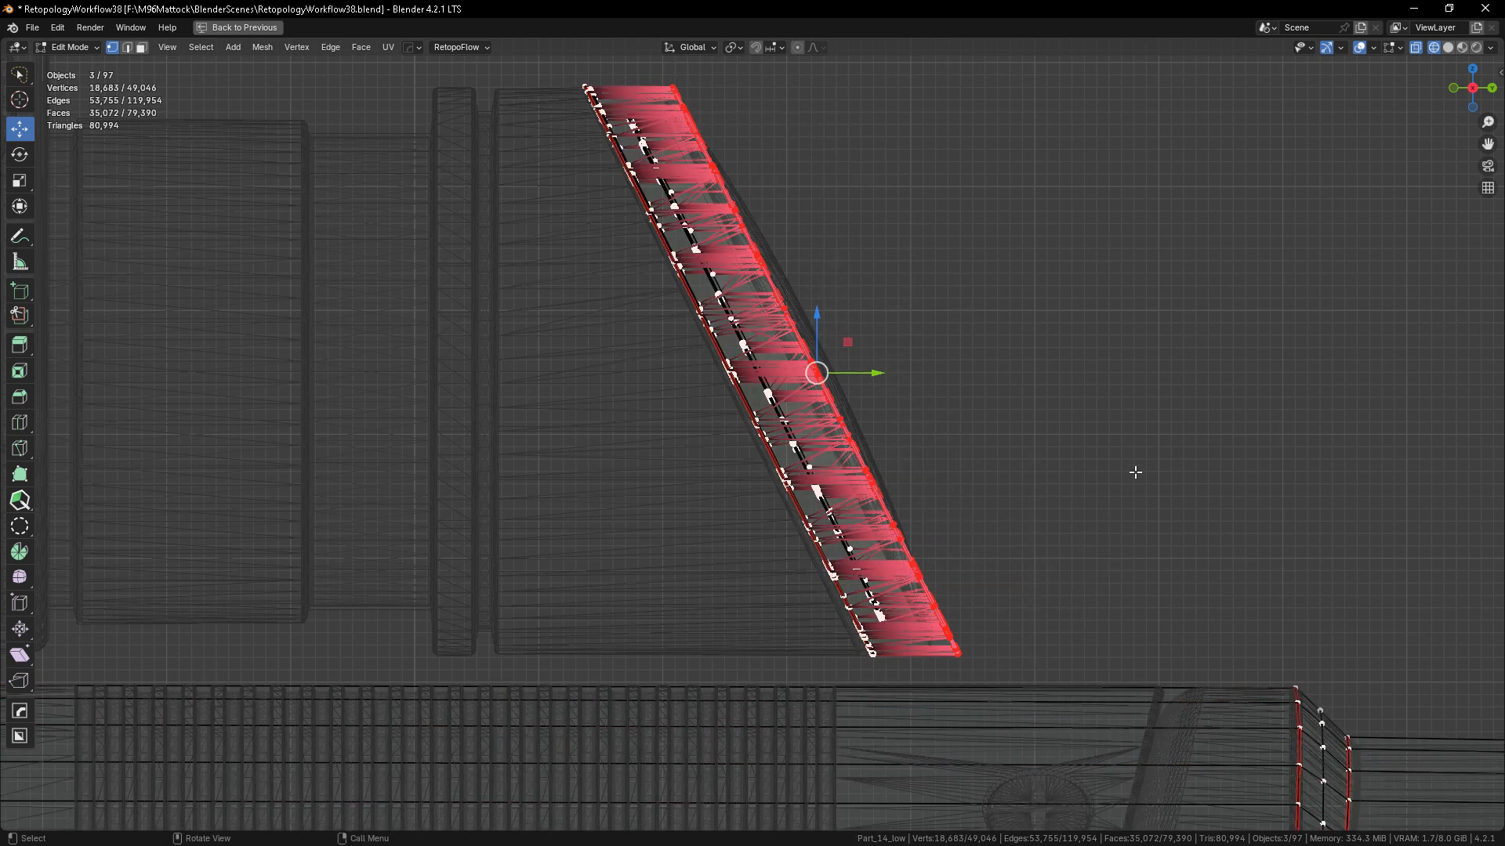
pyautogui.moveTo(857, 373); pyautogui.dragTo(935, 373)
pyautogui.scroll(-5, 893, 368)
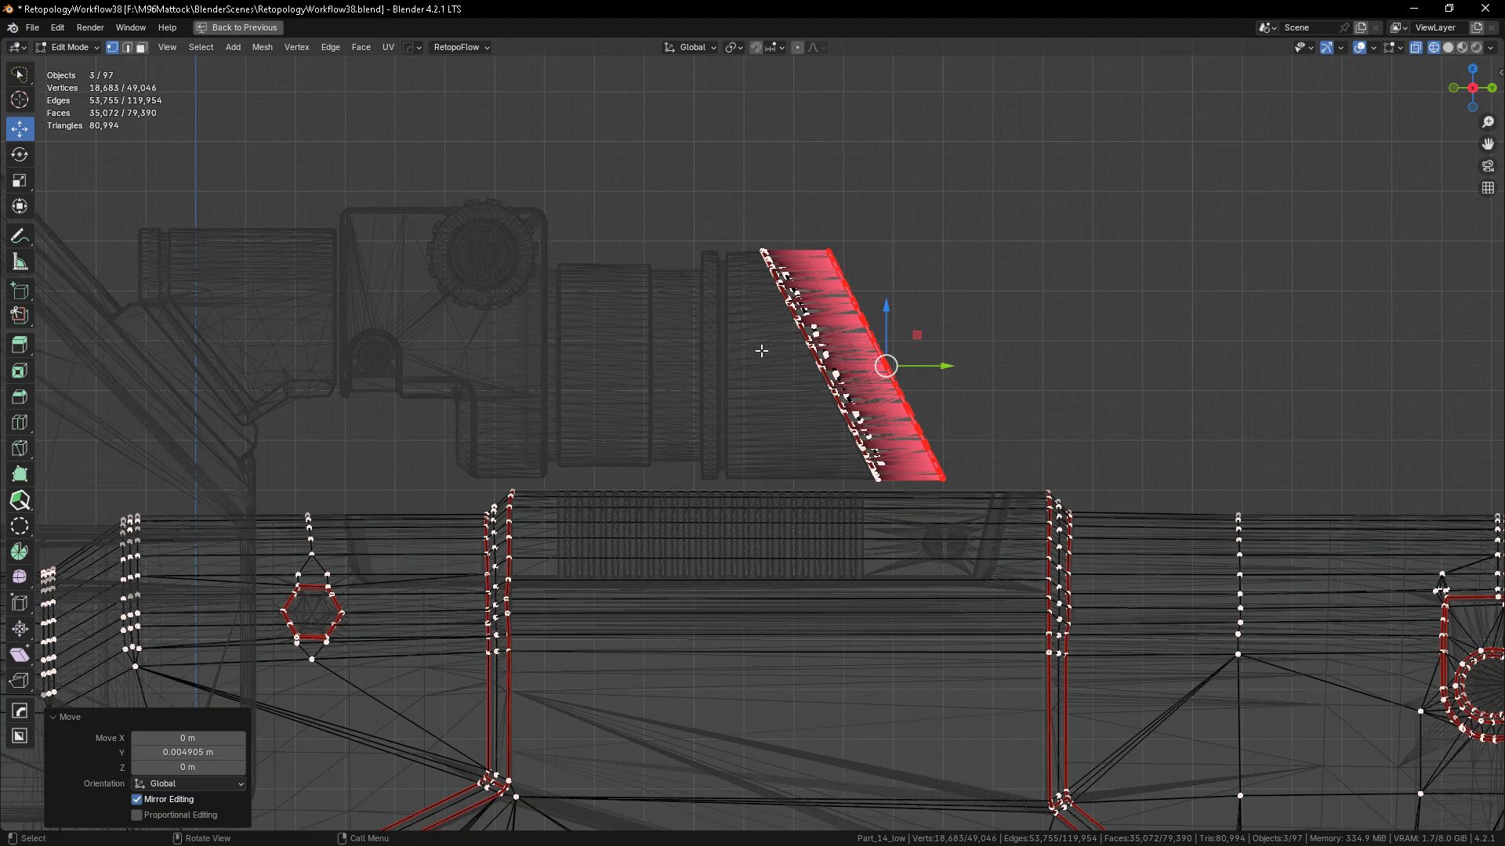
# - Switch to Material Preview shading, leave mesh editing, clear the selection and examine the extended scope end from the front
pyautogui.click(1462, 48)
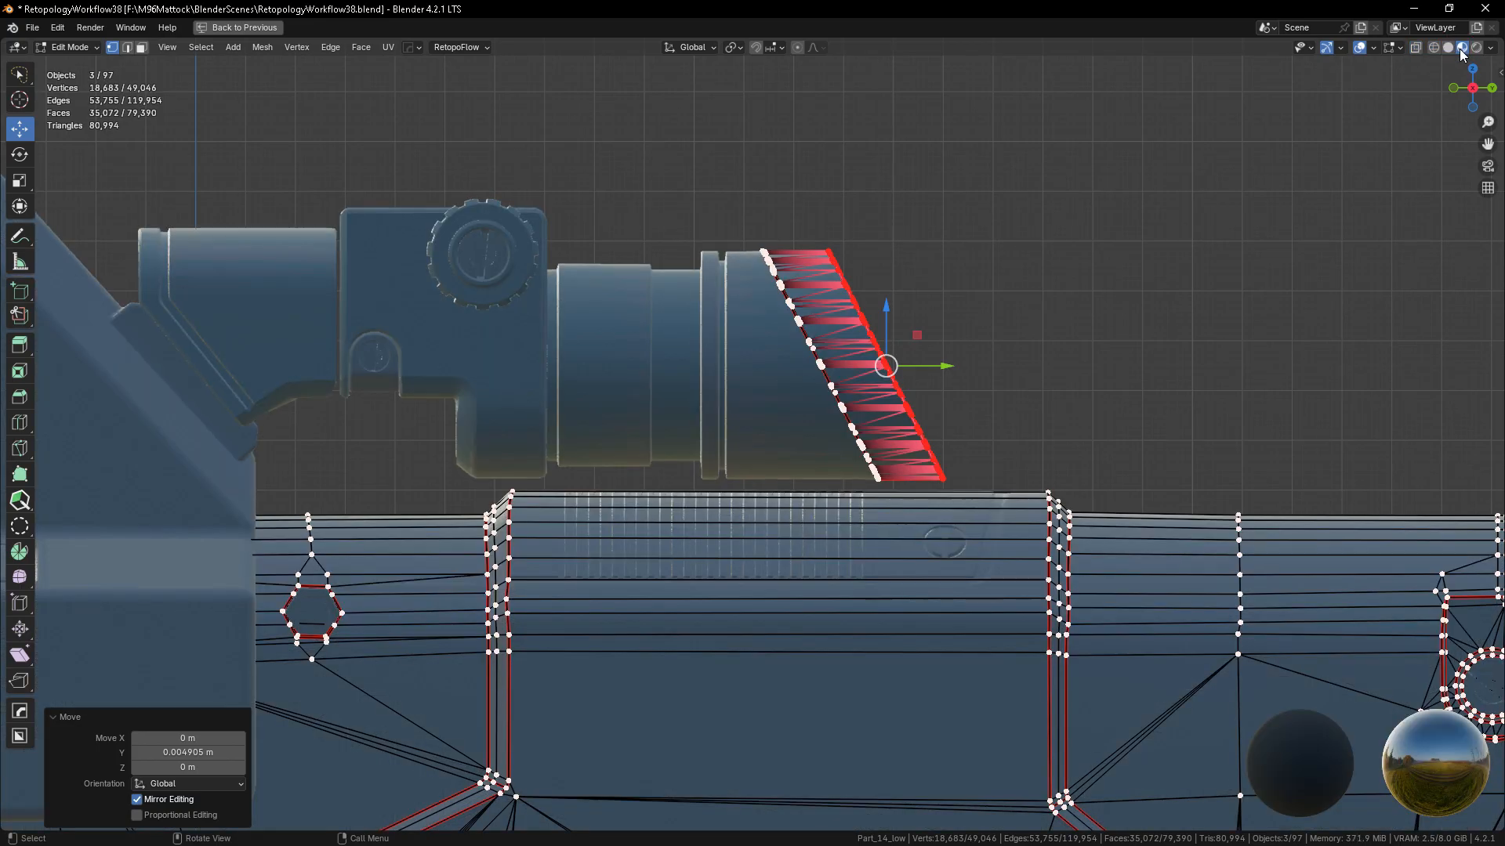
pyautogui.keyDown('shift'); pyautogui.rightClick(1089, 382); pyautogui.keyUp('shift')
pyautogui.moveTo(1089, 383); pyautogui.dragTo(1001, 420, button='middle')
pyautogui.scroll(-6, 1001, 420)
pyautogui.keyDown('shift'); pyautogui.moveTo(837, 430); pyautogui.dragTo(816, 388, button='middle'); pyautogui.keyUp('shift')
pyautogui.scroll(6, 905, 369)
pyautogui.scroll(-6, 905, 369)
pyautogui.scroll(4, 816, 387)
pyautogui.press('Tab')
pyautogui.click(1105, 354)
pyautogui.moveTo(930, 416)
pyautogui.mouseDown(button='middle')
pyautogui.moveTo(873, 427)
pyautogui.moveTo(807, 406)
pyautogui.moveTo(946, 420)
pyautogui.mouseUp(button='middle')
pyautogui.scroll(-4, 942, 350)
pyautogui.scroll(4, 918, 295)
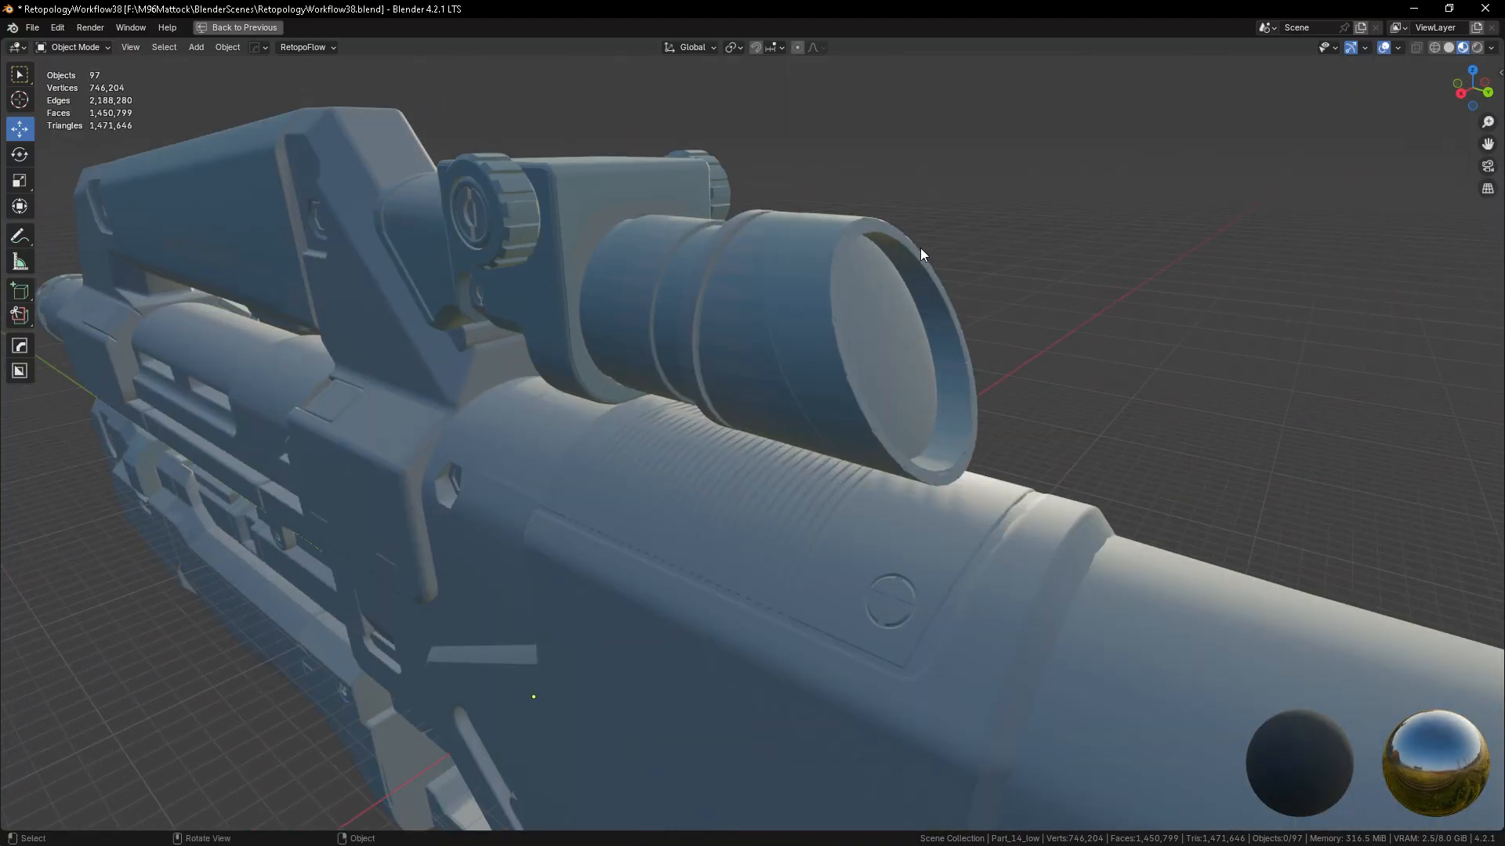
# - Select the low-poly slanted end piece of the scope and open its mesh for editing beside the UV editor
pyautogui.click(879, 228)
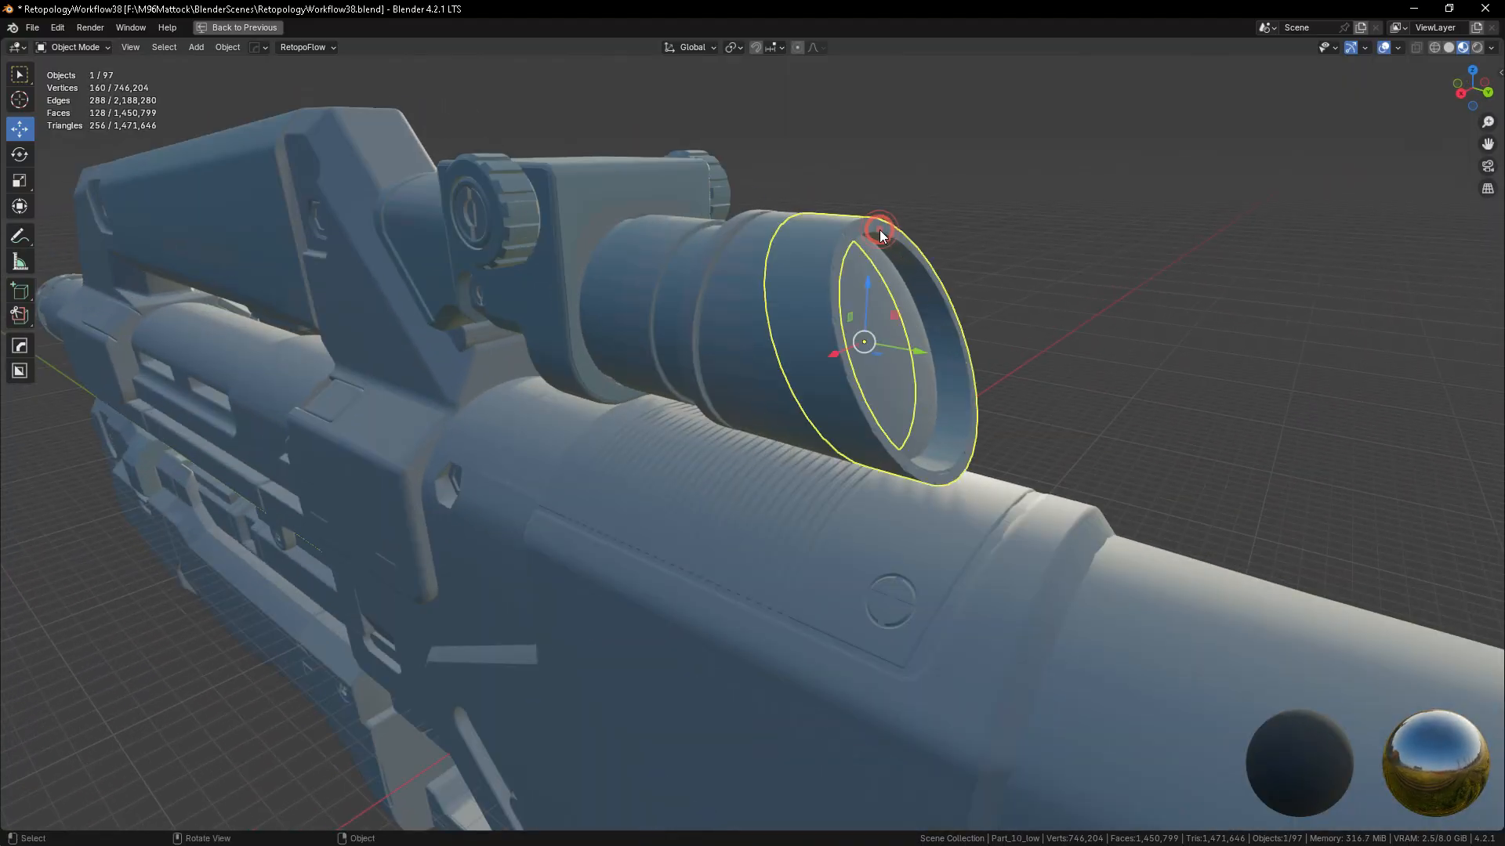
pyautogui.click(880, 229)
pyautogui.click(879, 229)
pyautogui.press('Tab')
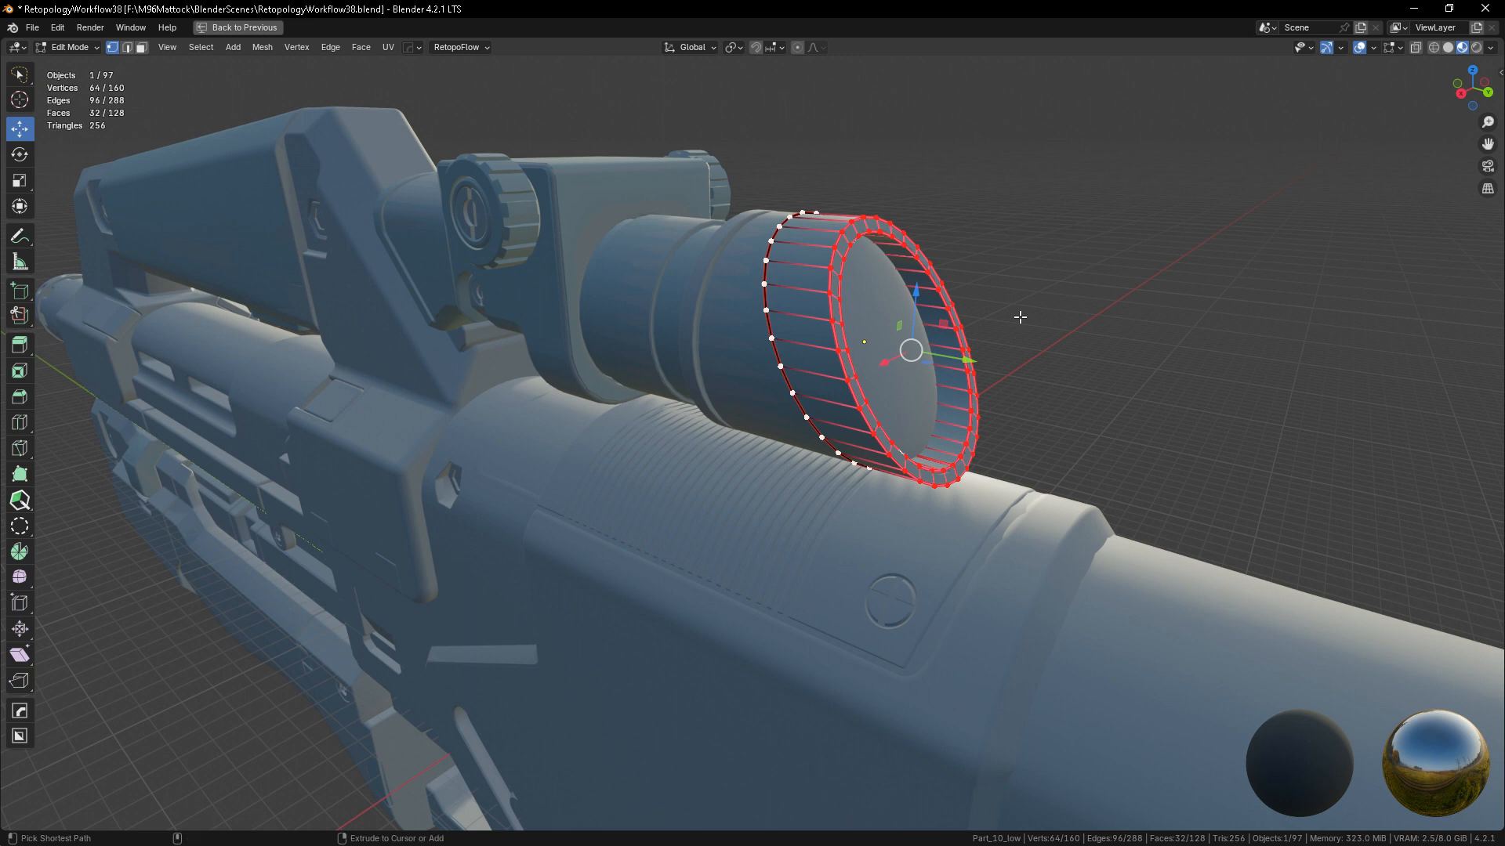
pyautogui.hotkey('ctrl', 'space')
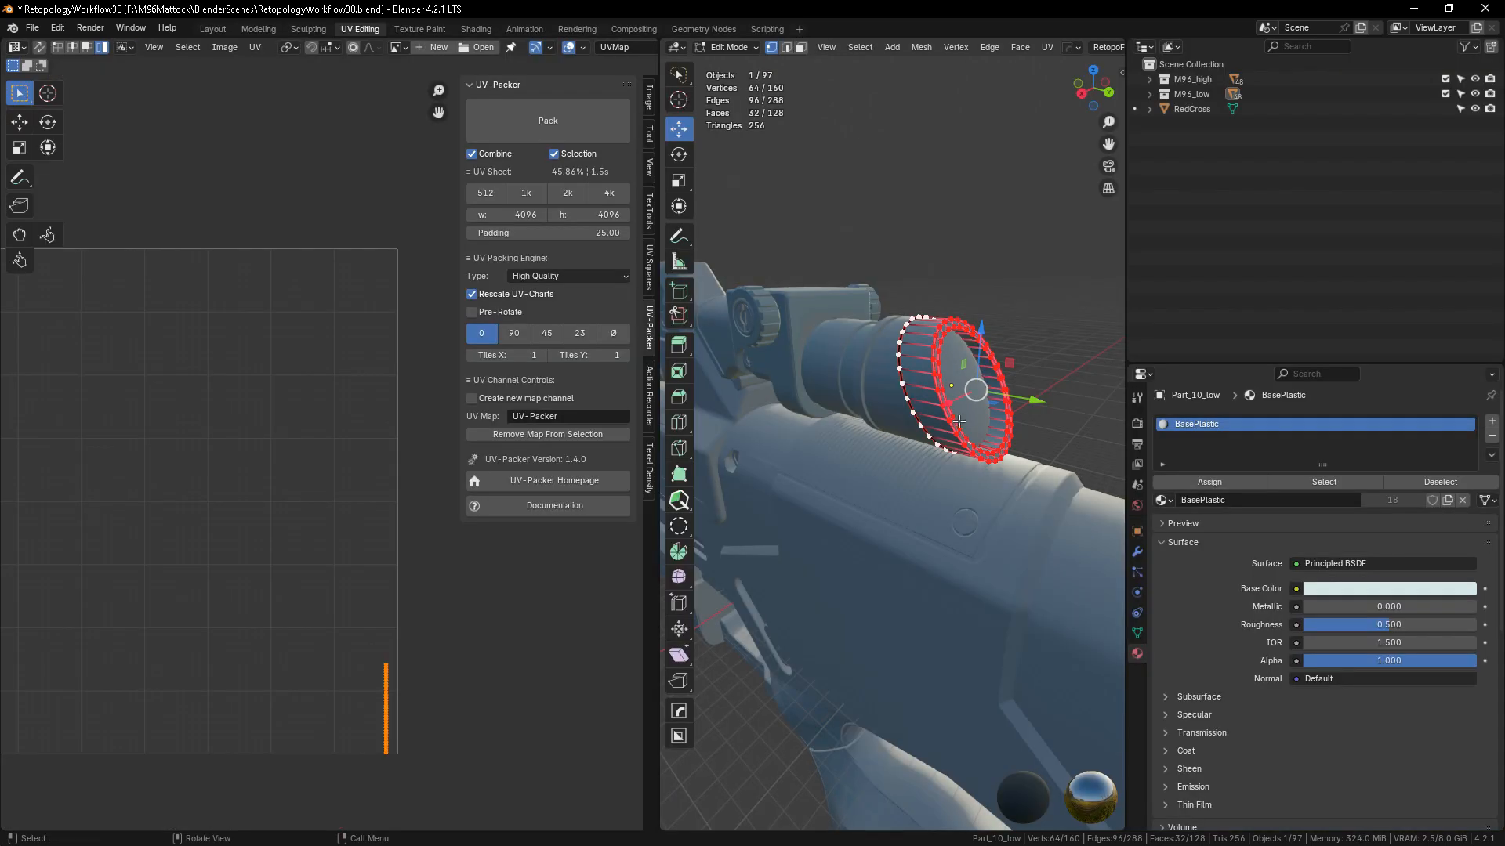
# - Select the entire mesh of the slanted scope end and unwrap its UVs
pyautogui.press('a')
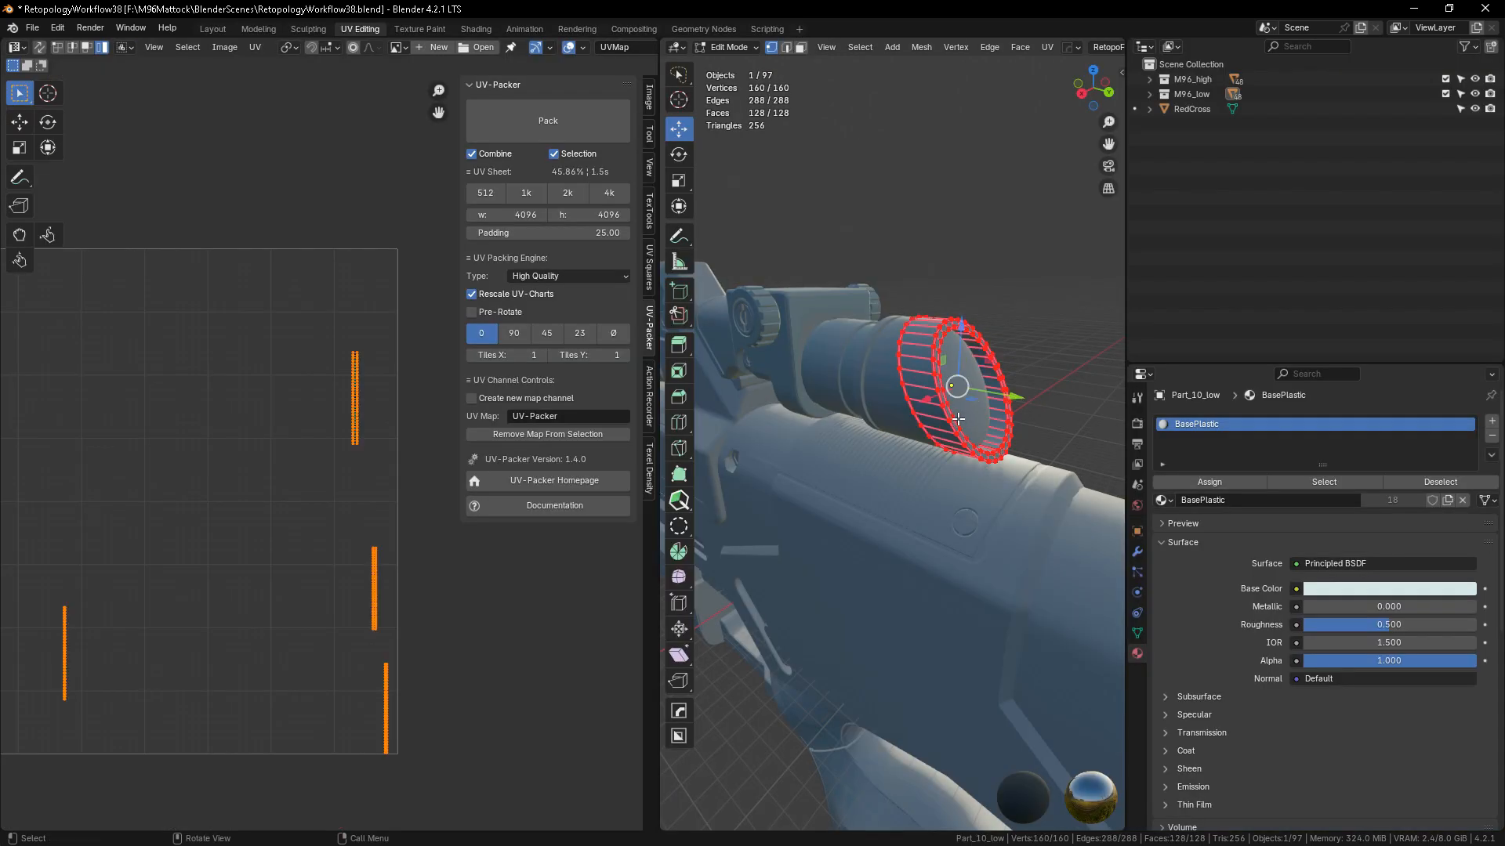
pyautogui.scroll(-4, 956, 389)
pyautogui.scroll(2, 950, 388)
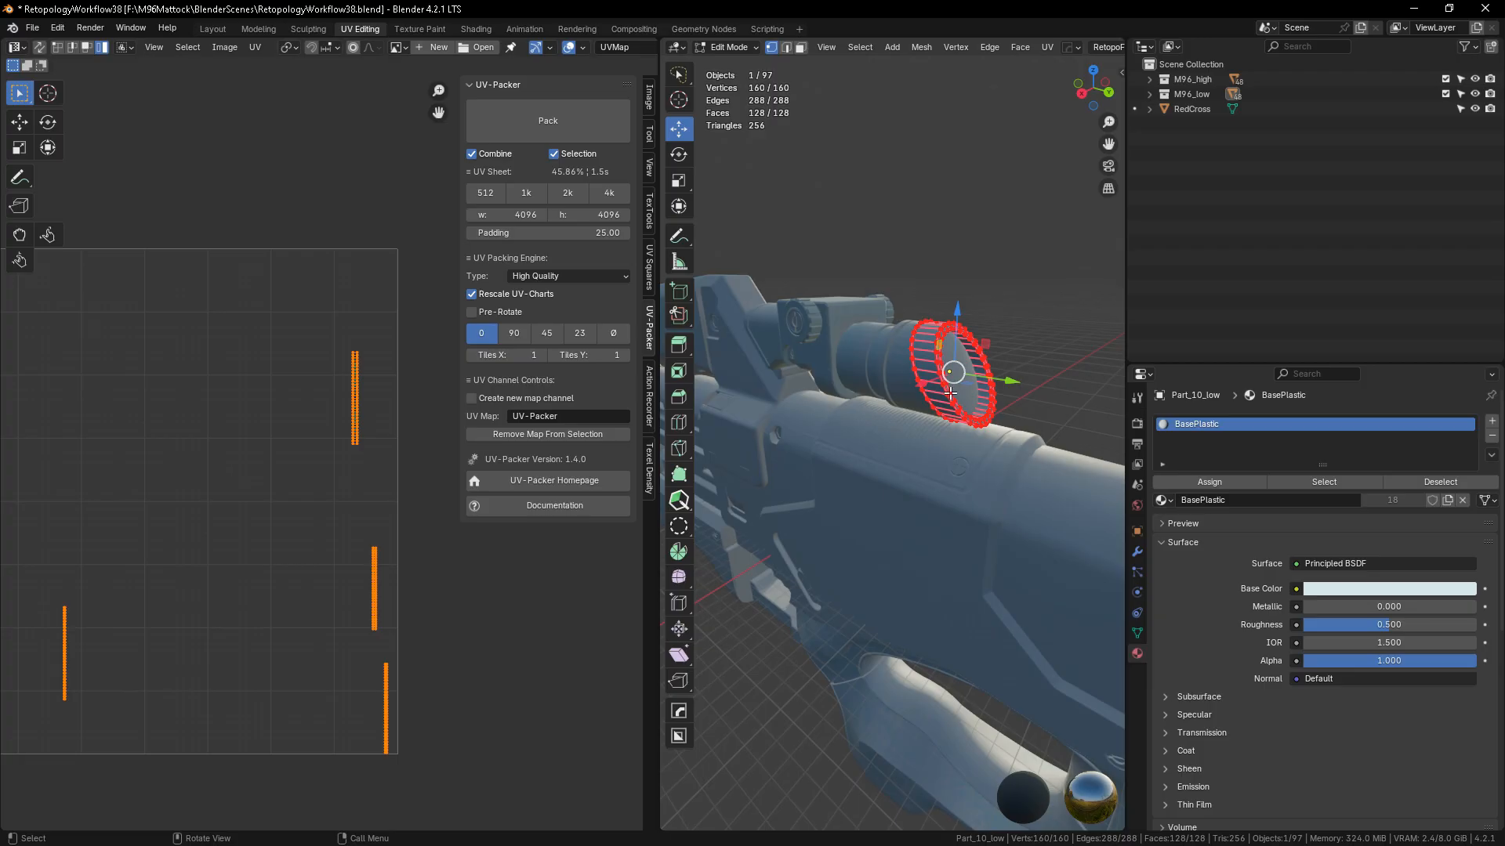
pyautogui.press('u')
pyautogui.click(921, 402)
pyautogui.scroll(-2, 192, 504)
pyautogui.scroll(1, 161, 501)
pyautogui.hotkey('ctrl', 'z')
pyautogui.hotkey('ctrl', 'shift', 'z')
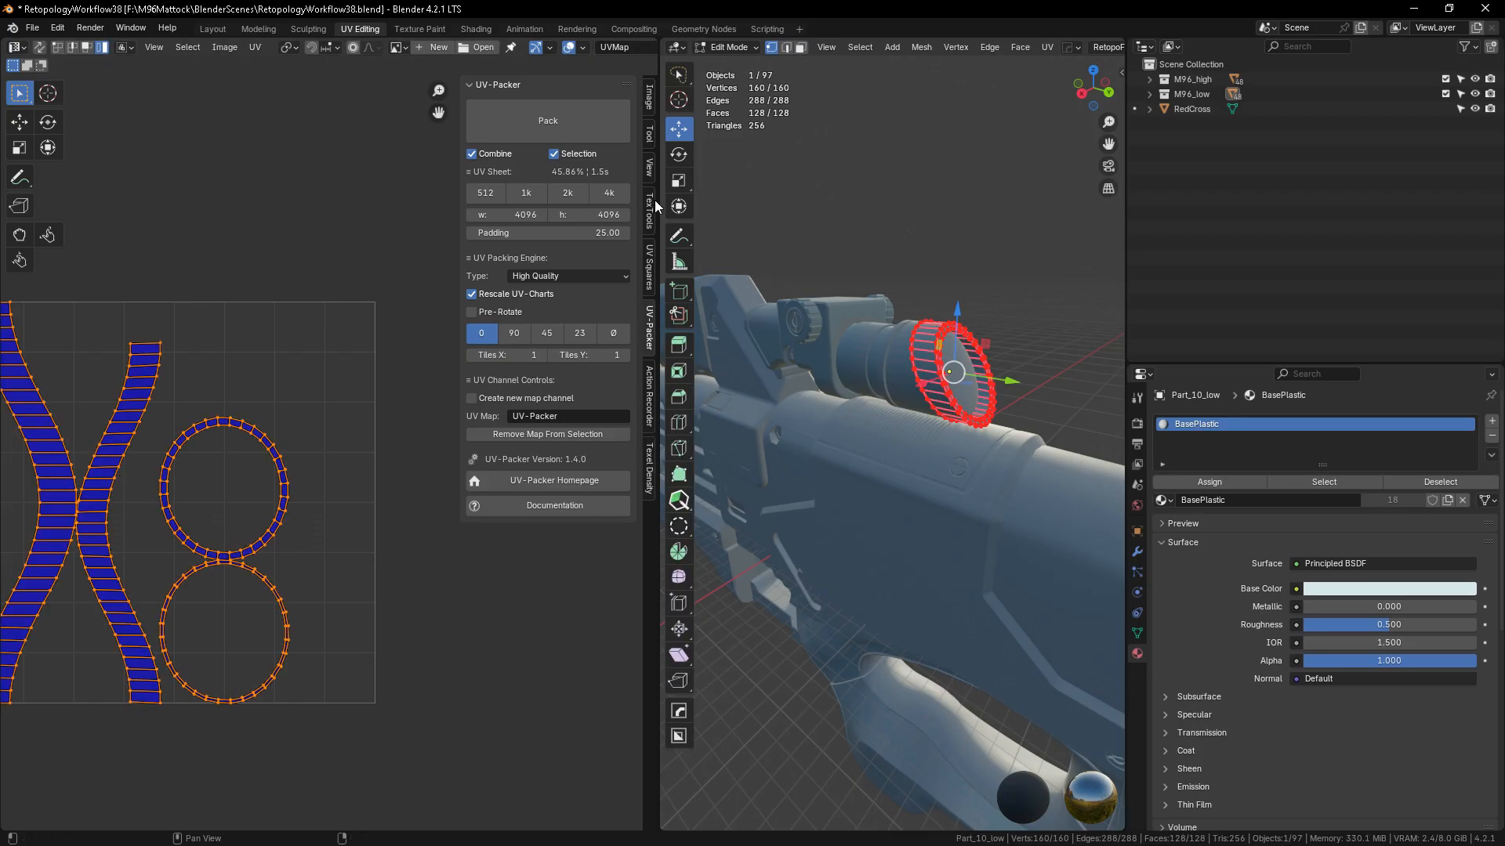
# - Rectify the two ring-shaped UV islands into straight strips with TexTools
pyautogui.click(650, 213)
pyautogui.click(260, 541)
pyautogui.click(587, 453)
pyautogui.click(260, 578)
pyautogui.click(589, 449)
# - Try to rectify the two wide curved UV strips
pyautogui.click(104, 449)
pyautogui.click(593, 450)
pyautogui.click(64, 454)
pyautogui.click(596, 449)
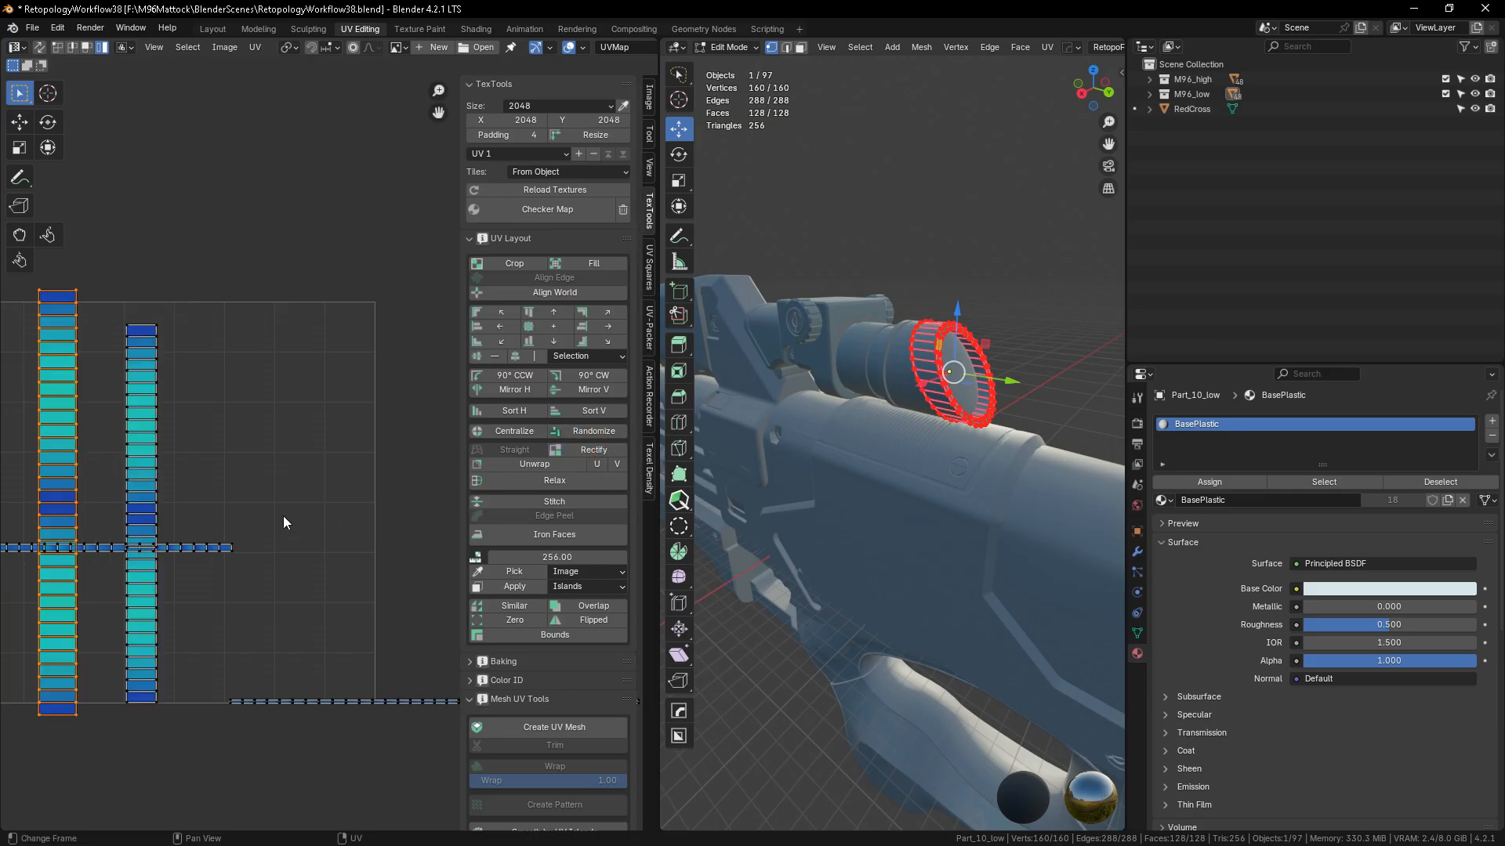
pyautogui.press('Home')
pyautogui.scroll(1, 227, 486)
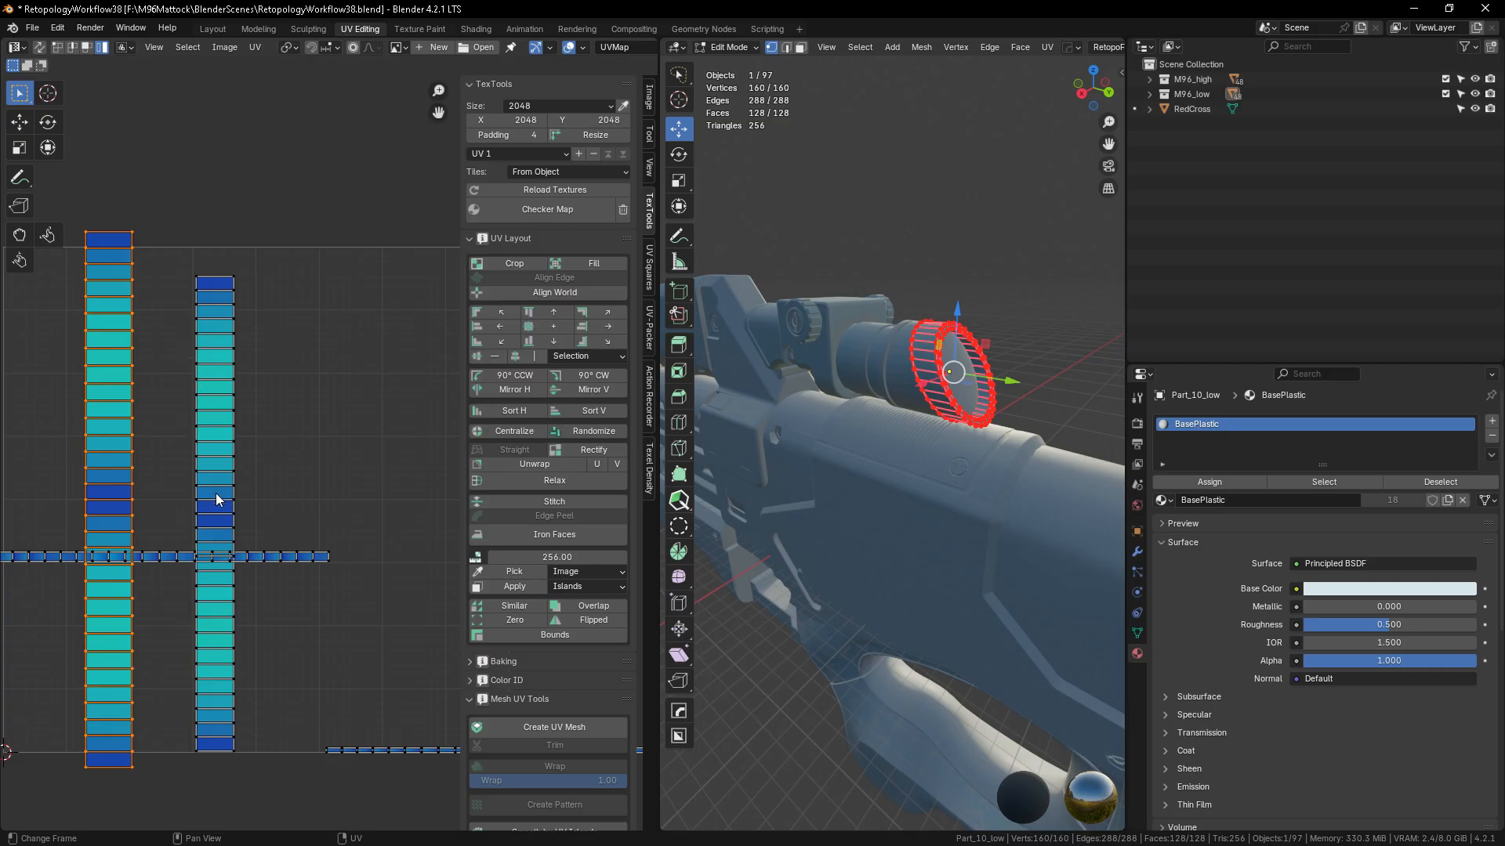
pyautogui.scroll(-3, 195, 505)
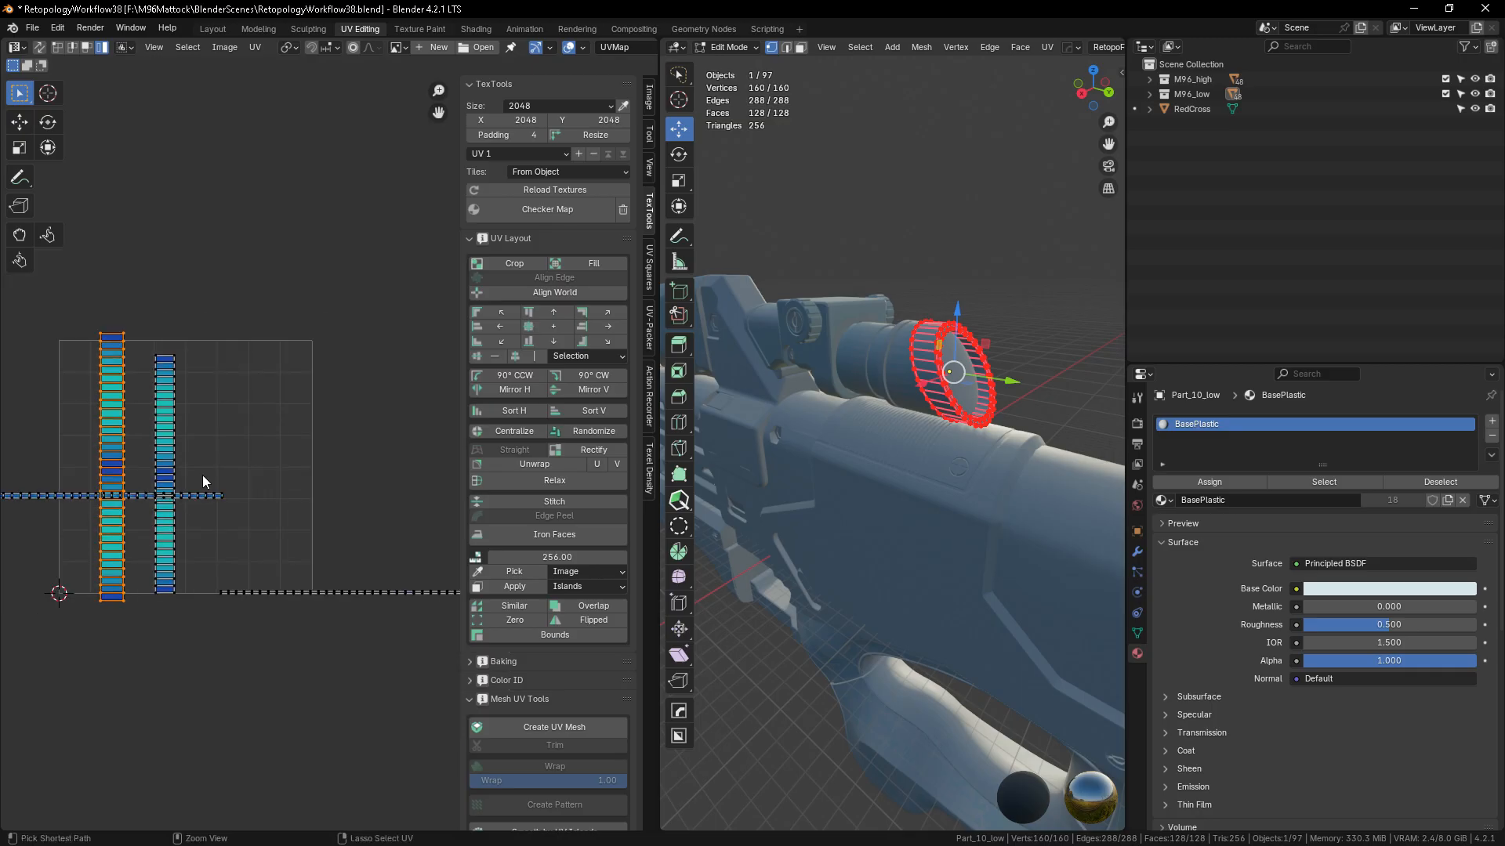
pyautogui.hotkey('ctrl', 'z')
pyautogui.hotkey('ctrl', 'z')
pyautogui.hotkey('ctrl', 'z')
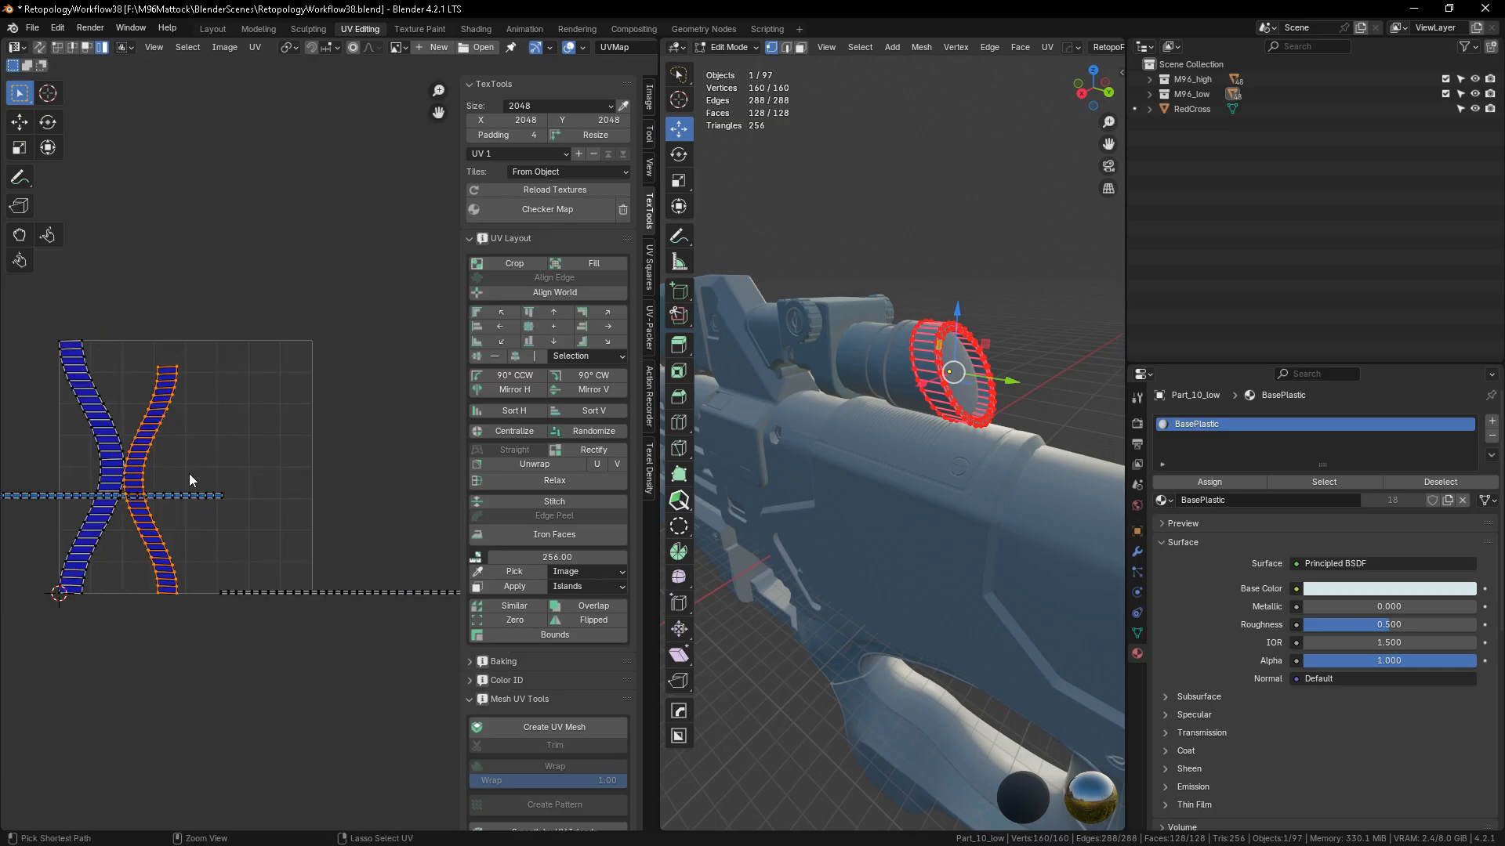
# - Rotate each of the two thin horizontal UV strips -90° so that they stand vertically
pyautogui.scroll(3, 180, 486)
pyautogui.scroll(-2, 184, 474)
pyautogui.scroll(2, 192, 461)
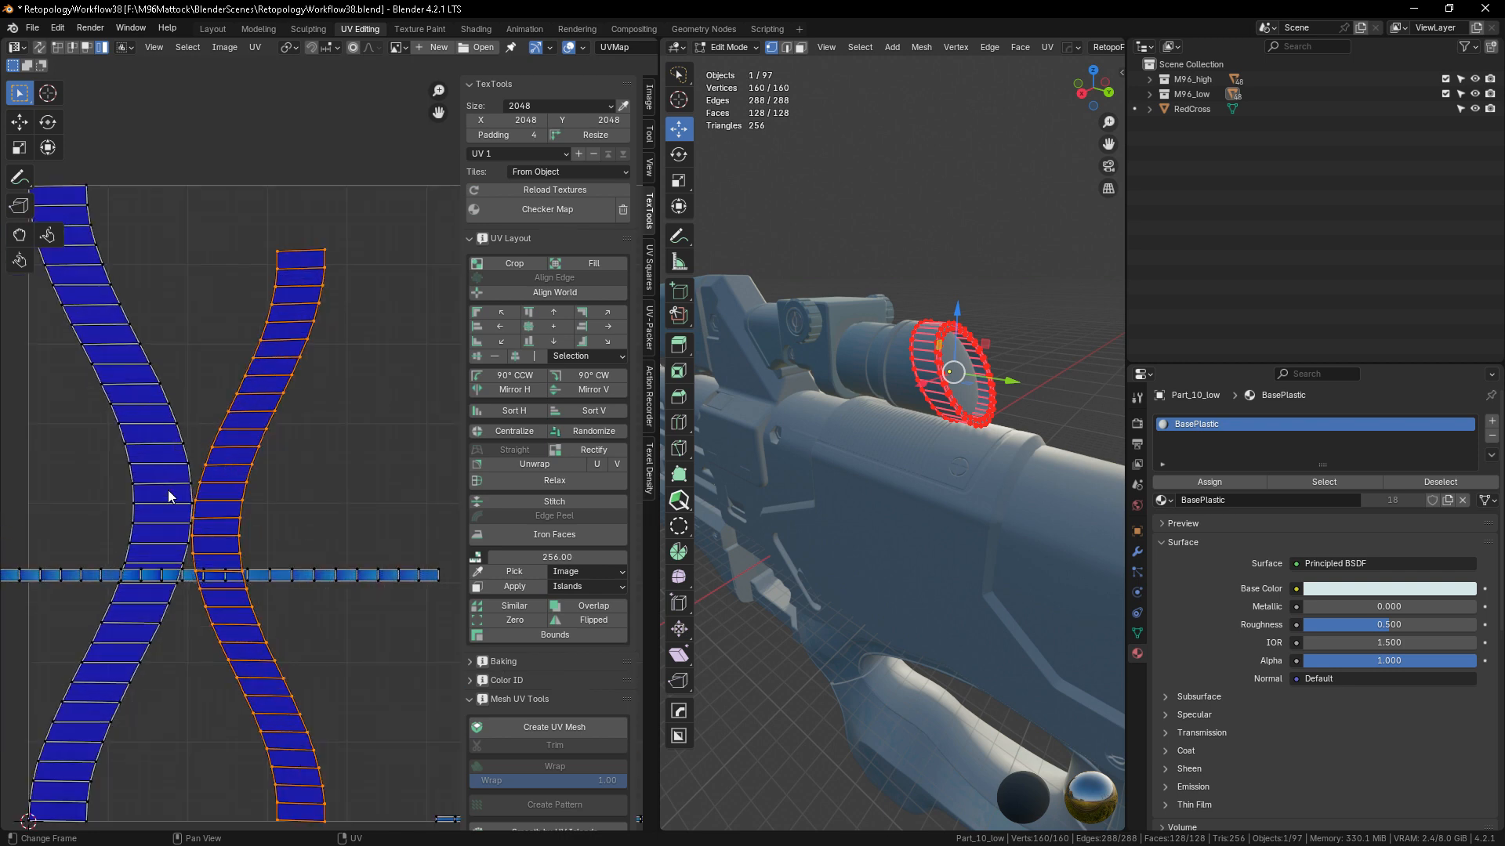
pyautogui.scroll(-3, 139, 466)
pyautogui.click(226, 502)
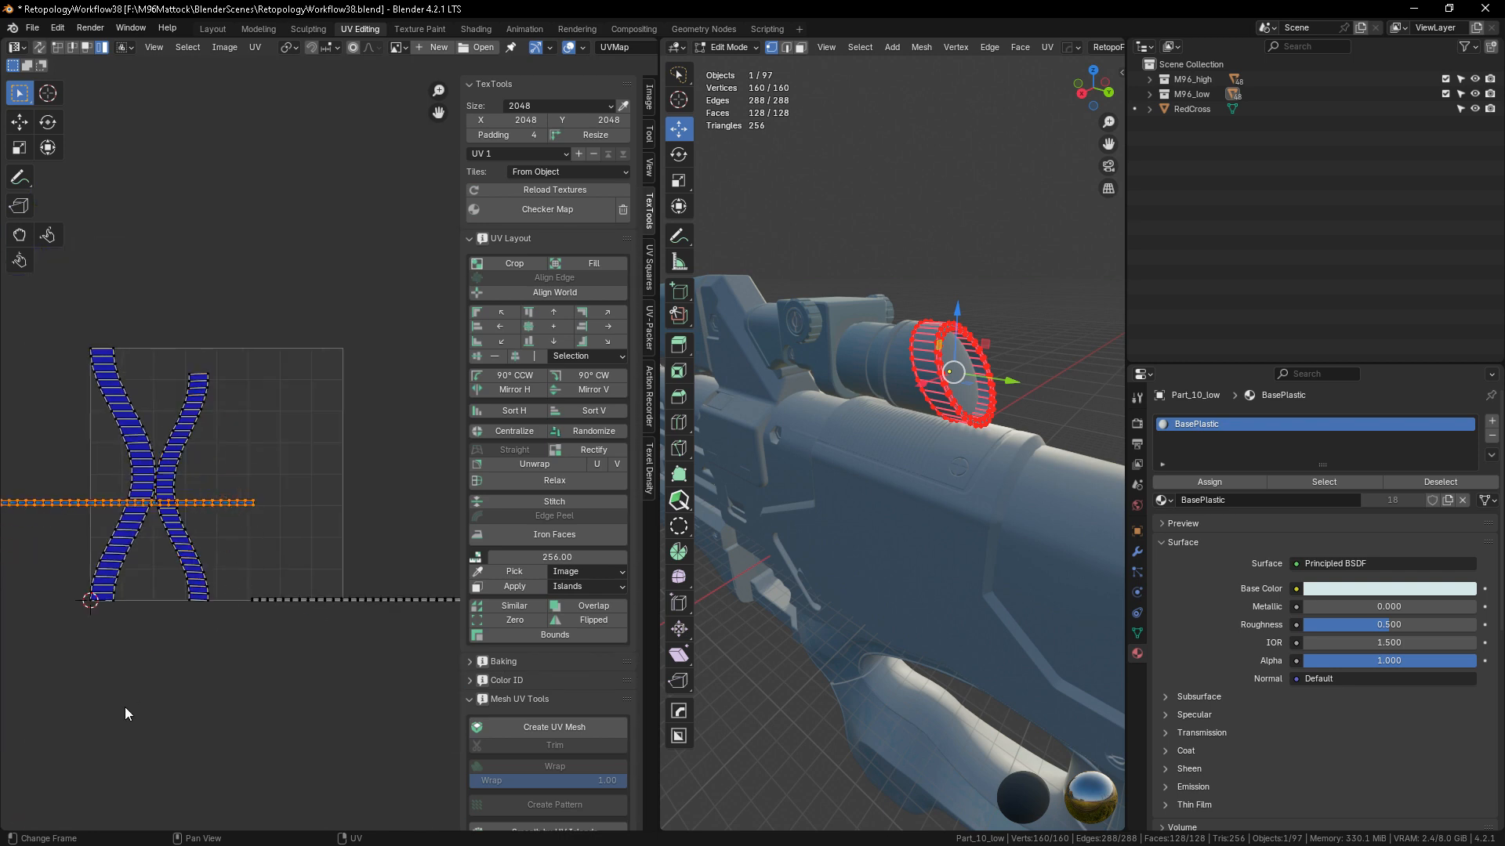
pyautogui.press('r')
pyautogui.click(278, 526)
pyautogui.click(313, 599)
pyautogui.press('r')
pyautogui.click(420, 638)
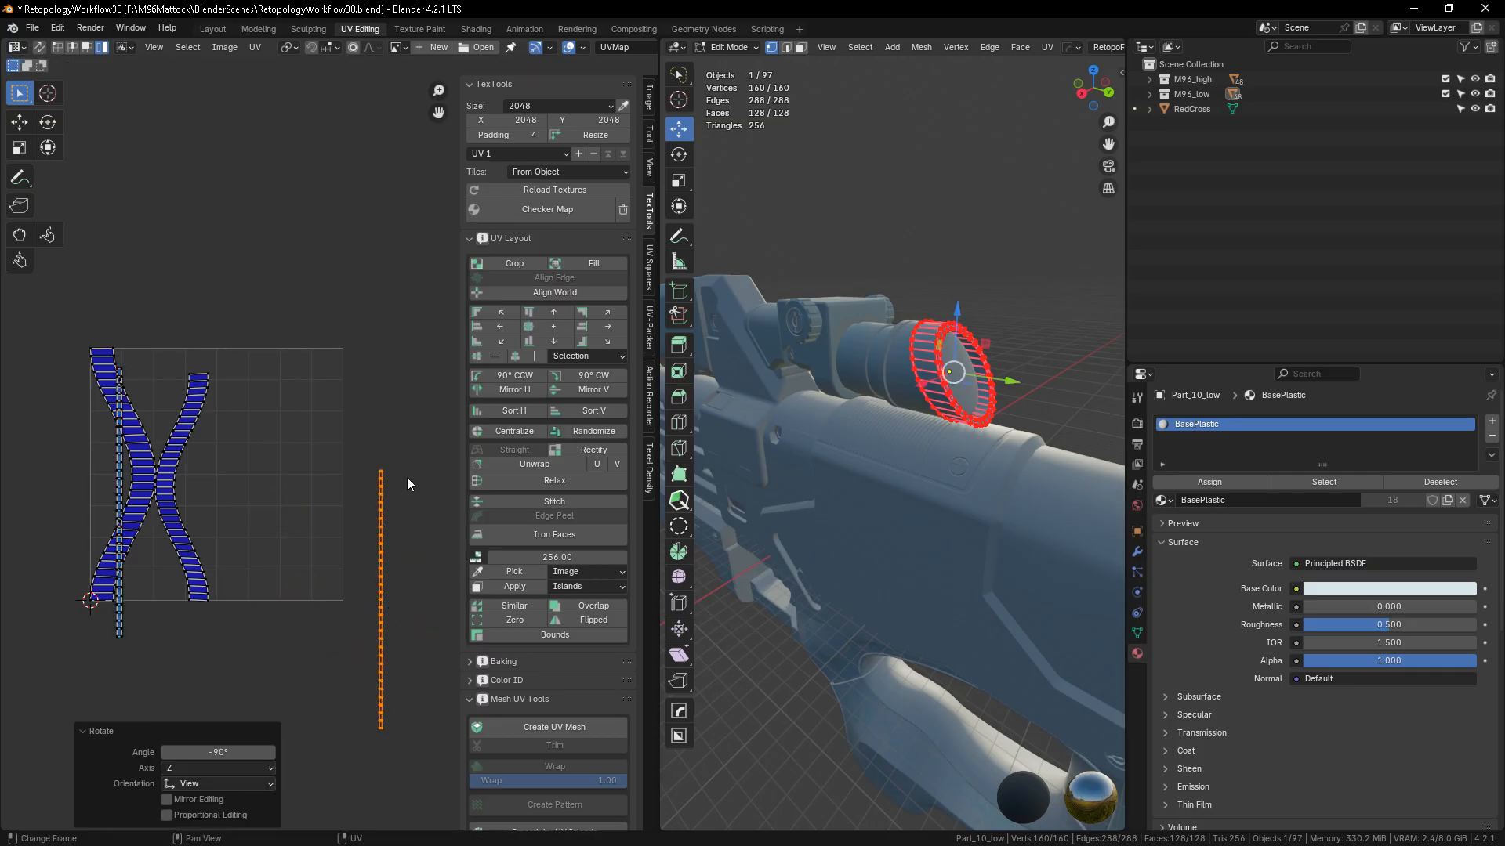
# - Select all UV islands of the slanted scope end, pack them with UV-Packer, and return to Object Mode
pyautogui.click(400, 393)
pyautogui.press('a')
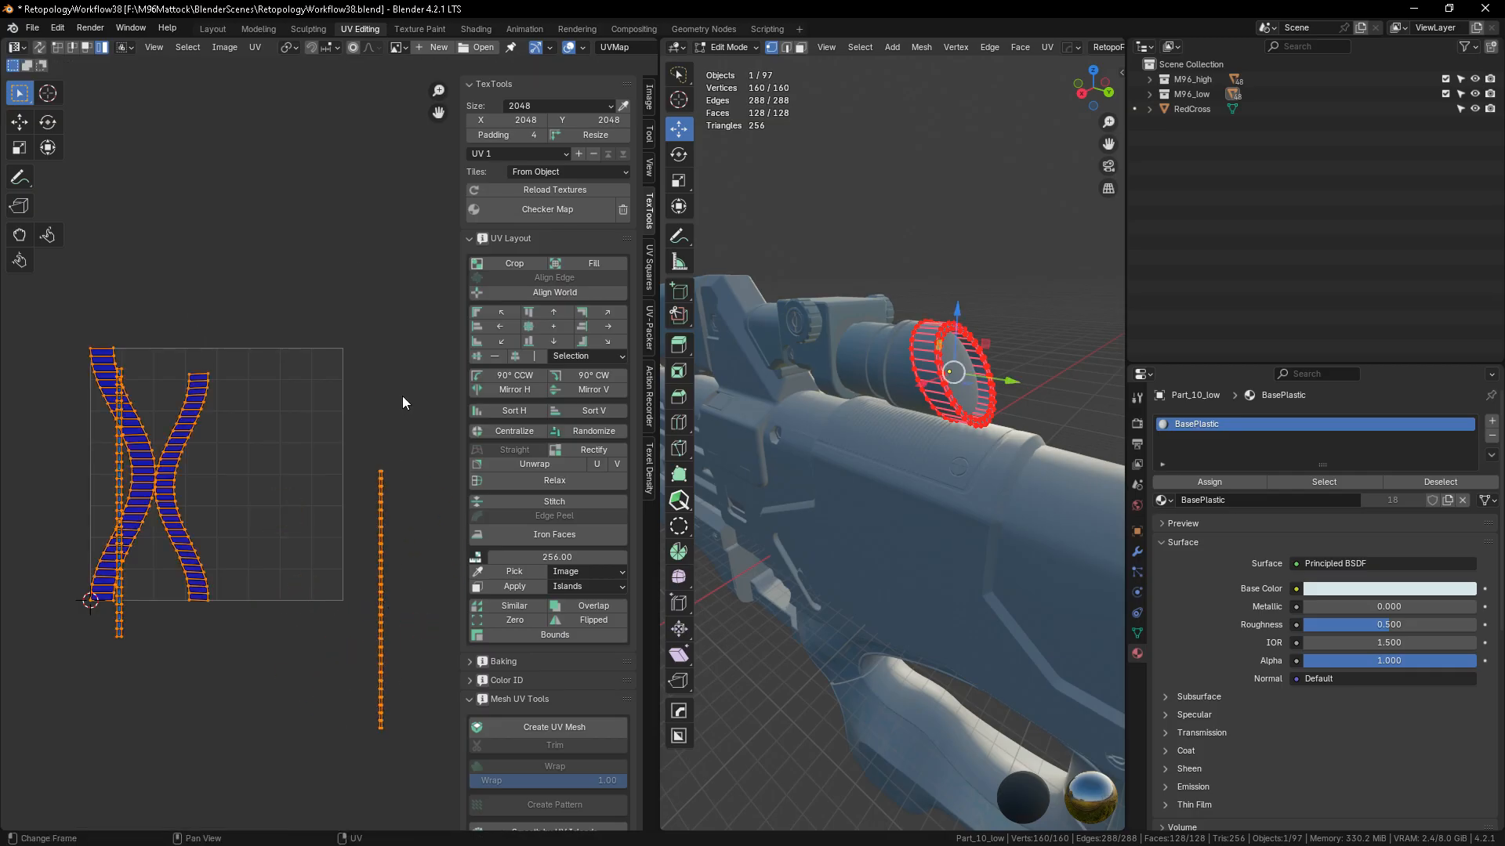
pyautogui.click(649, 341)
pyautogui.click(548, 121)
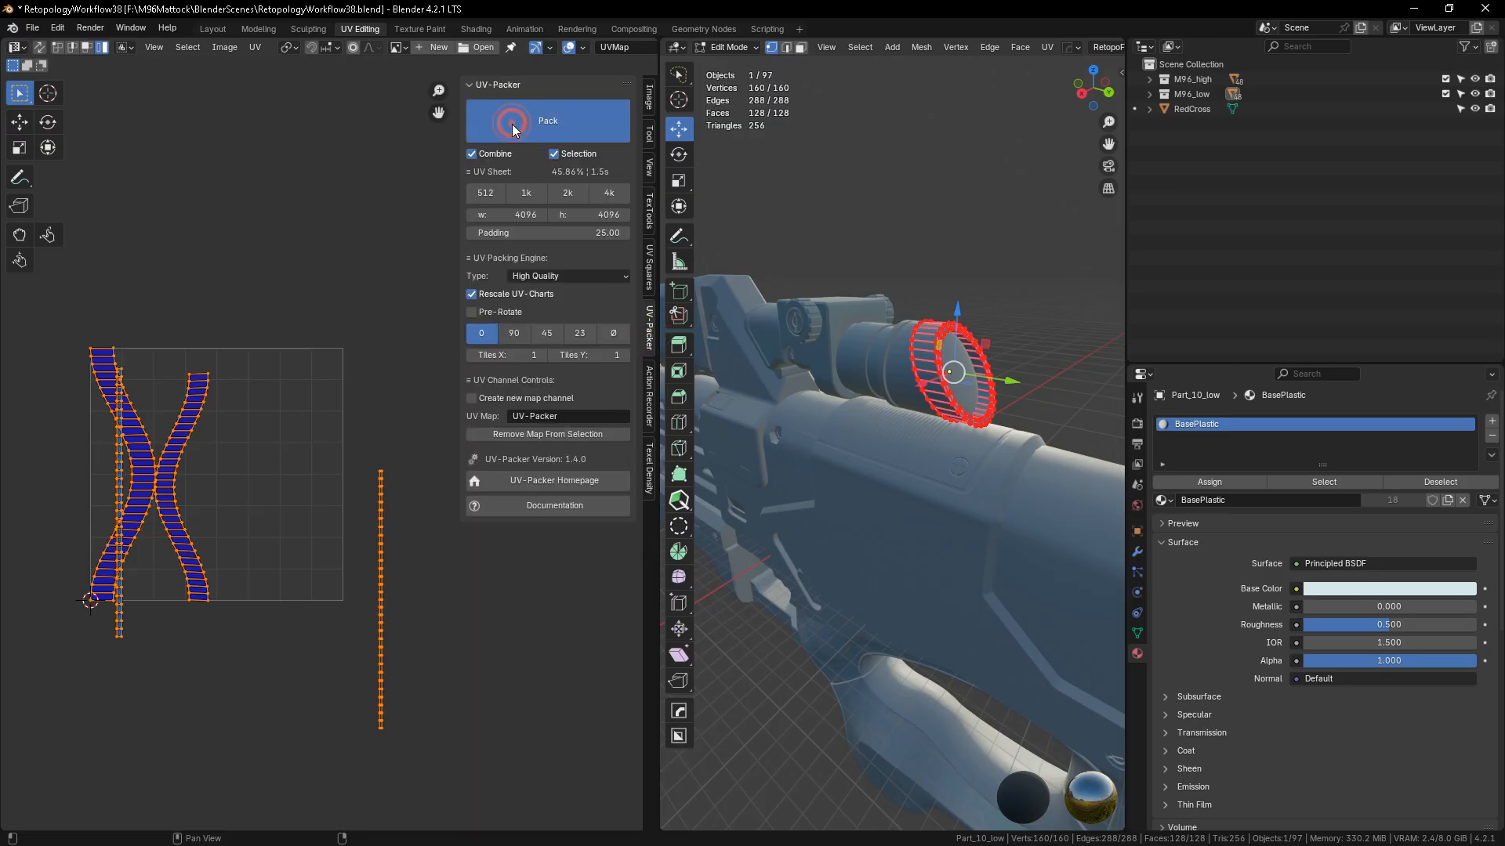
pyautogui.press('Tab')
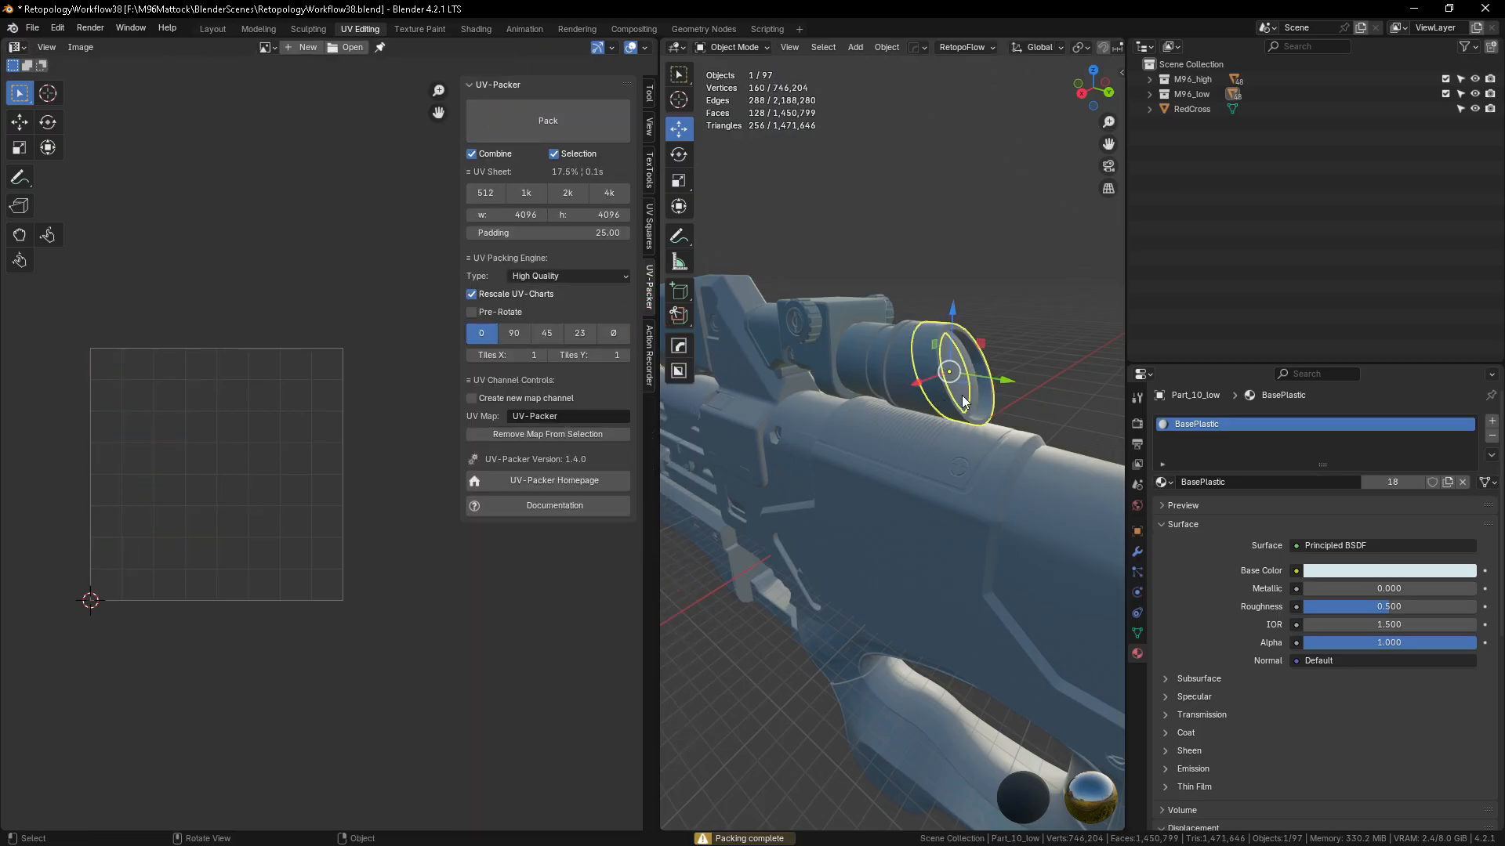
# - Hide the high-poly collection M96_high so that only the low-poly rifle is displayed
pyautogui.scroll(7, 963, 393)
pyautogui.scroll(-6, 930, 390)
pyautogui.scroll(3, 930, 383)
pyautogui.scroll(-10, 950, 398)
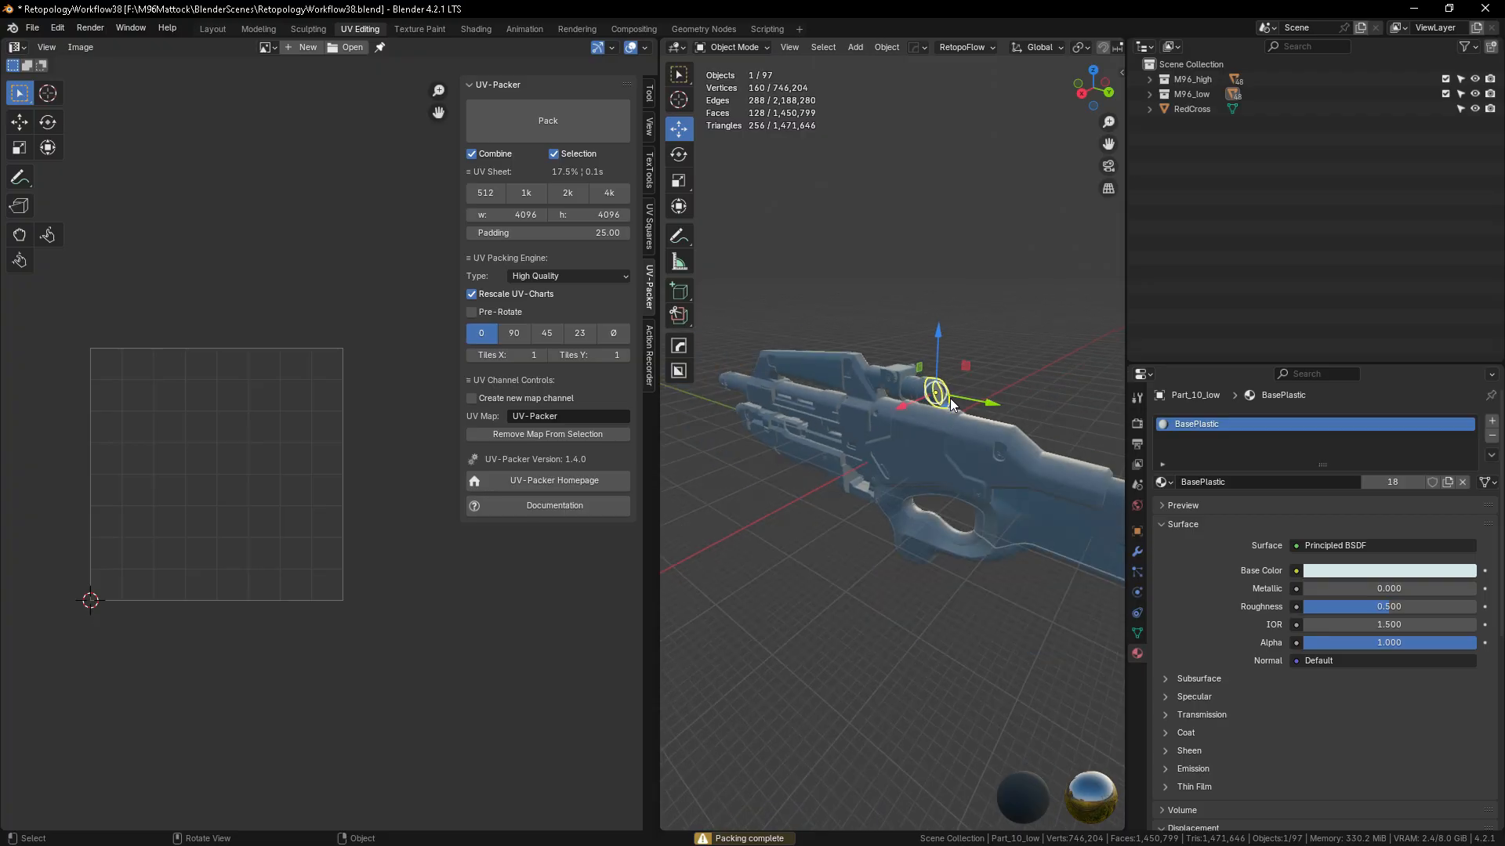
pyautogui.click(1475, 80)
# - Maximize the 3D viewport, switch to Solid shading, and examine the whole low-poly rifle
pyautogui.moveTo(841, 539); pyautogui.dragTo(919, 528, button='middle')
pyautogui.hotkey('ctrl', 'space')
pyautogui.scroll(-2, 892, 501)
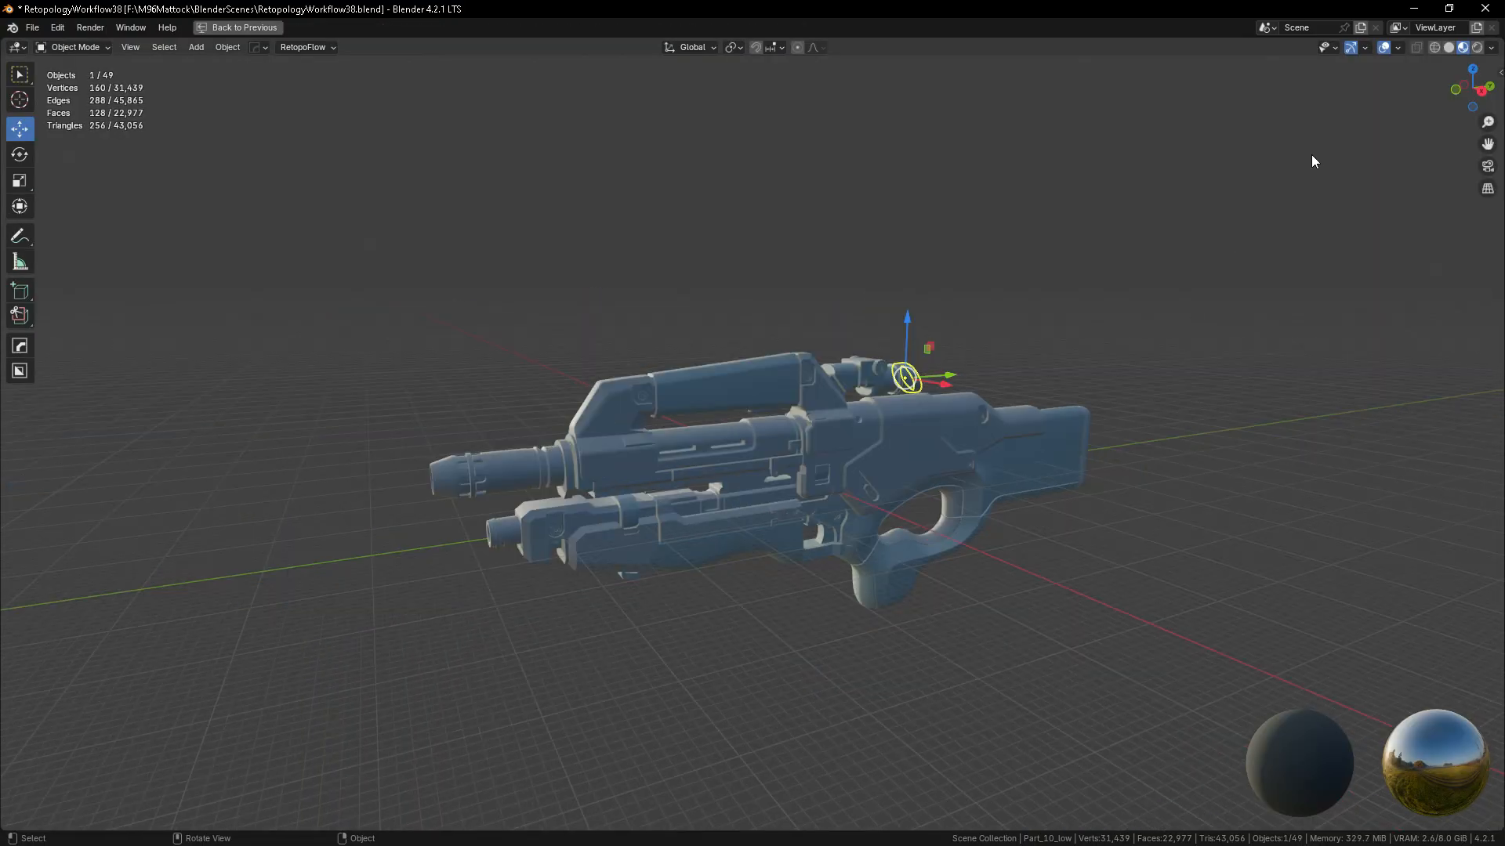
pyautogui.click(1449, 48)
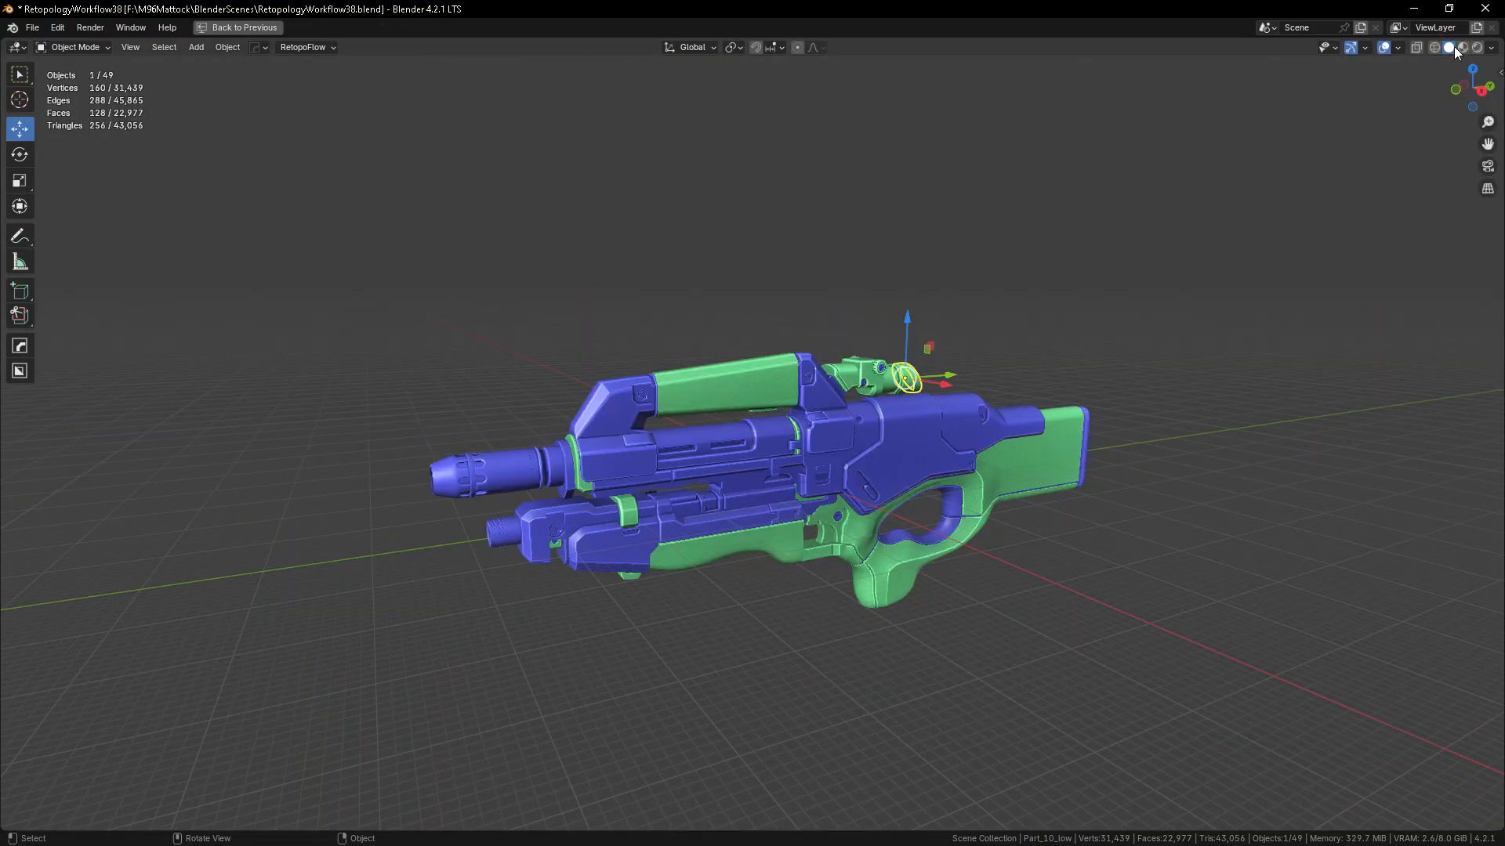
pyautogui.keyDown('alt'); pyautogui.moveTo(829, 539); pyautogui.dragTo(964, 518, button='right'); pyautogui.keyUp('alt')
pyautogui.keyDown('alt'); pyautogui.moveTo(731, 641); pyautogui.dragTo(821, 562); pyautogui.keyUp('alt')
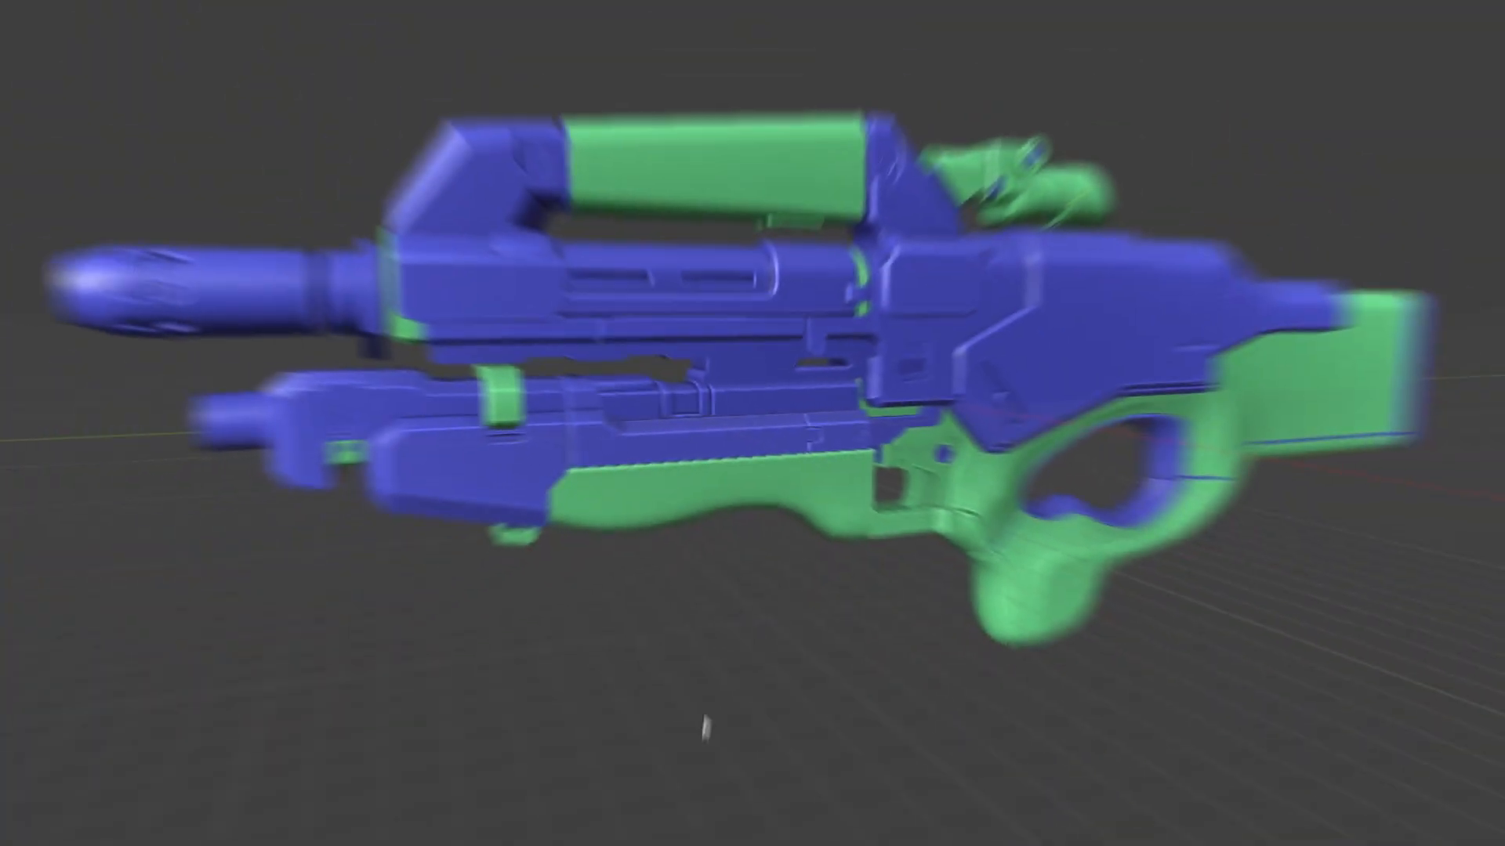
# - Save the scene as the incremental version RetopologyWorkflow39.blend
pyautogui.click(33, 28)
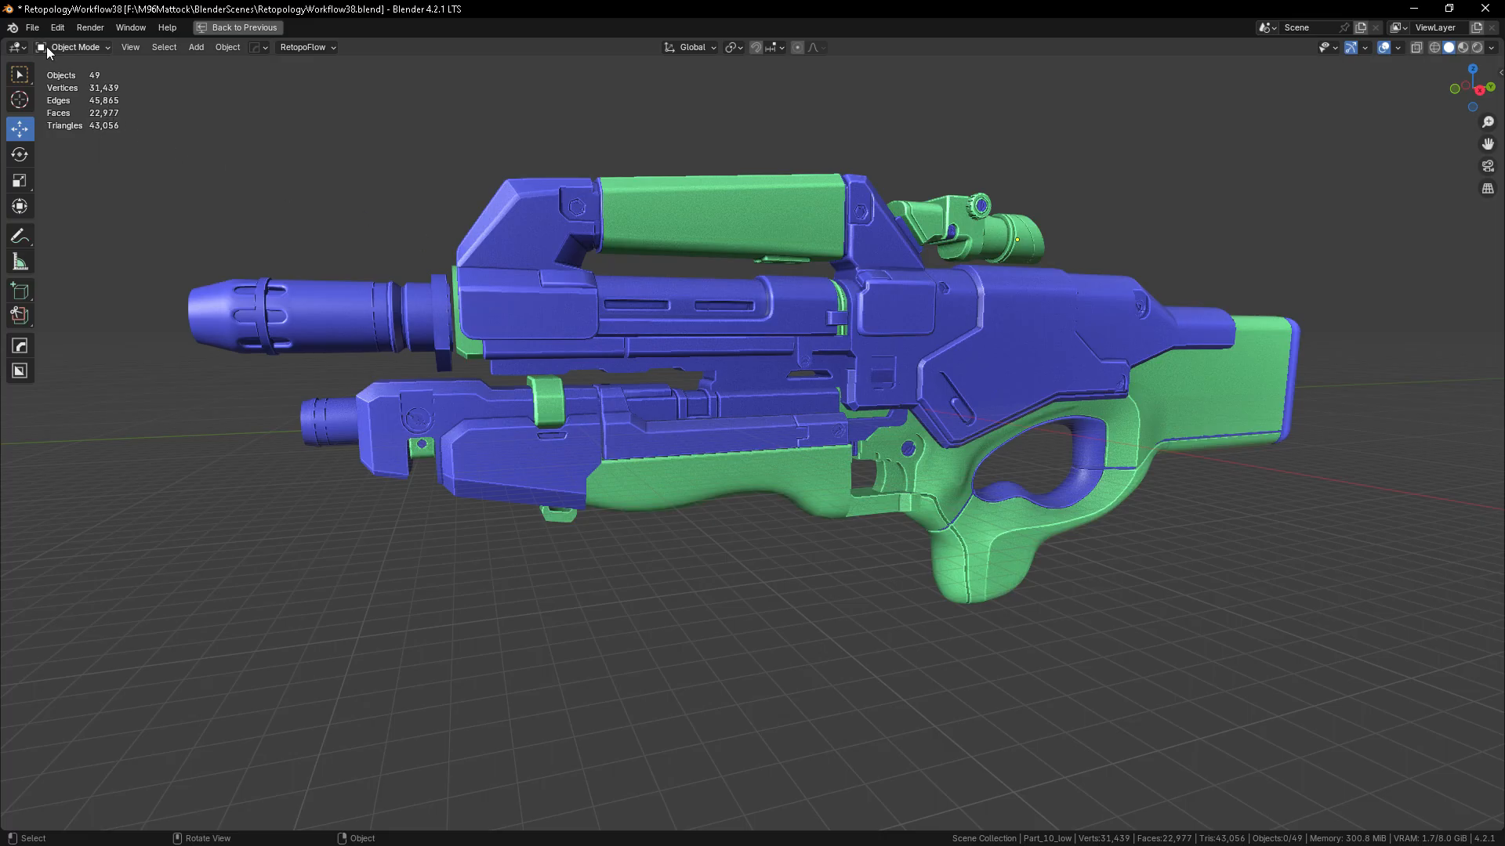
pyautogui.click(32, 27)
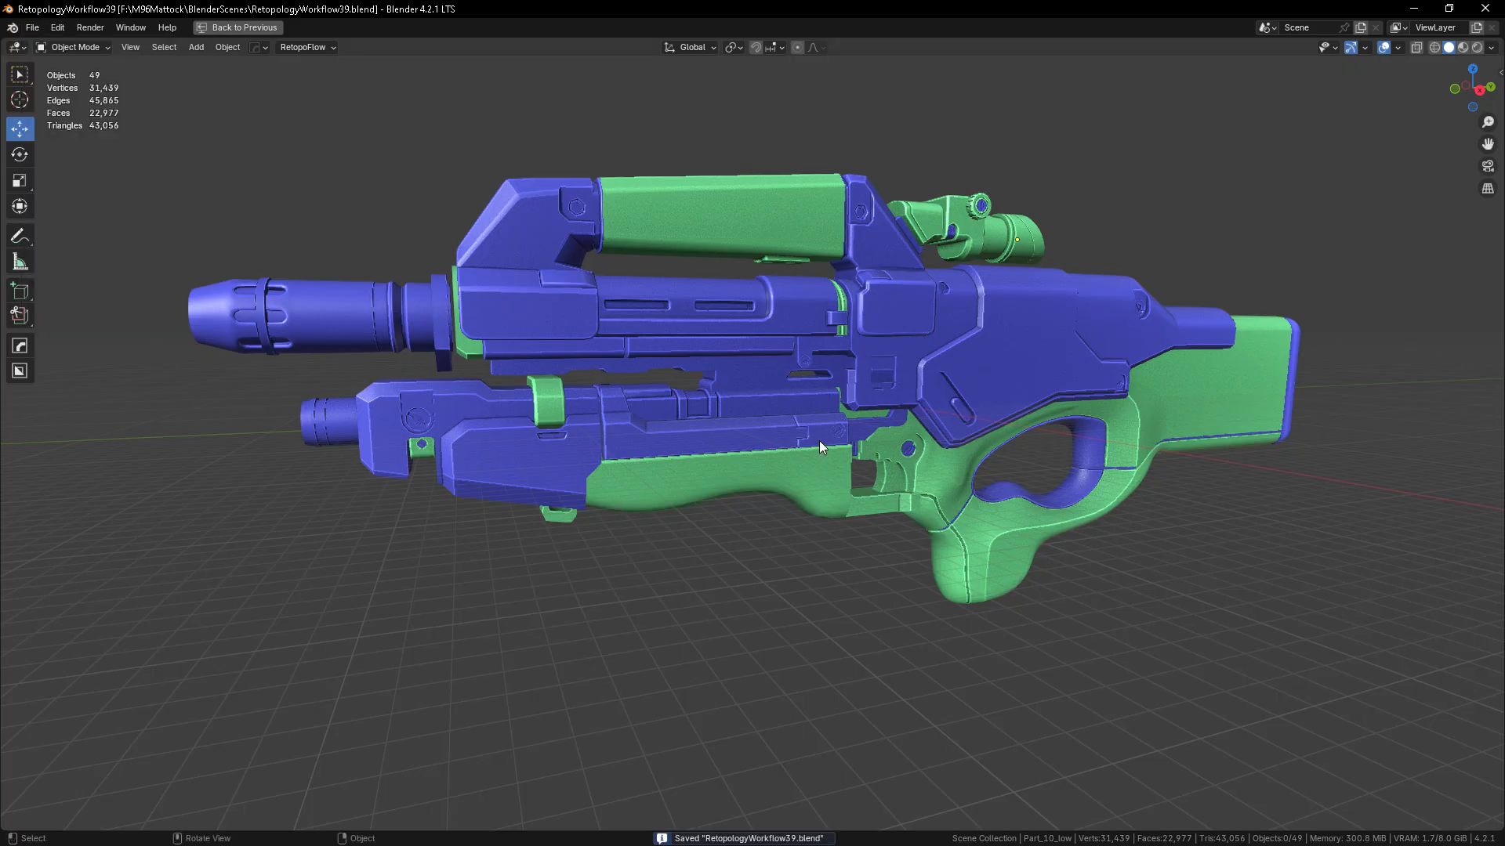
pyautogui.keyDown('shift'); pyautogui.moveTo(834, 355); pyautogui.dragTo(829, 384, button='middle'); pyautogui.keyUp('shift')
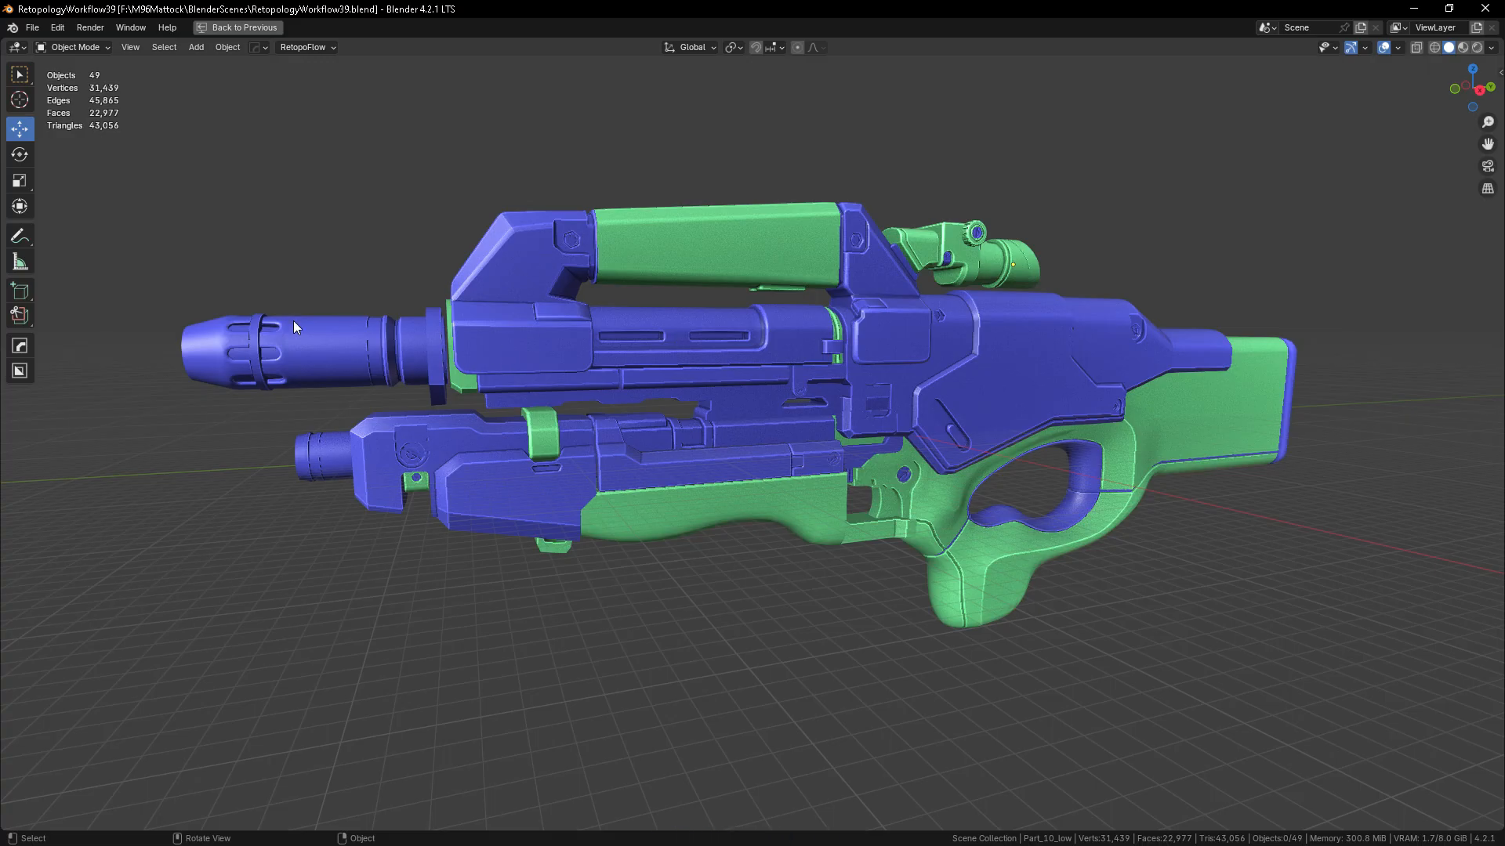
# - Restore the UV editing layout, set the Outliner to show Blender File data, and expand its list of materials
pyautogui.hotkey('ctrl', 'space')
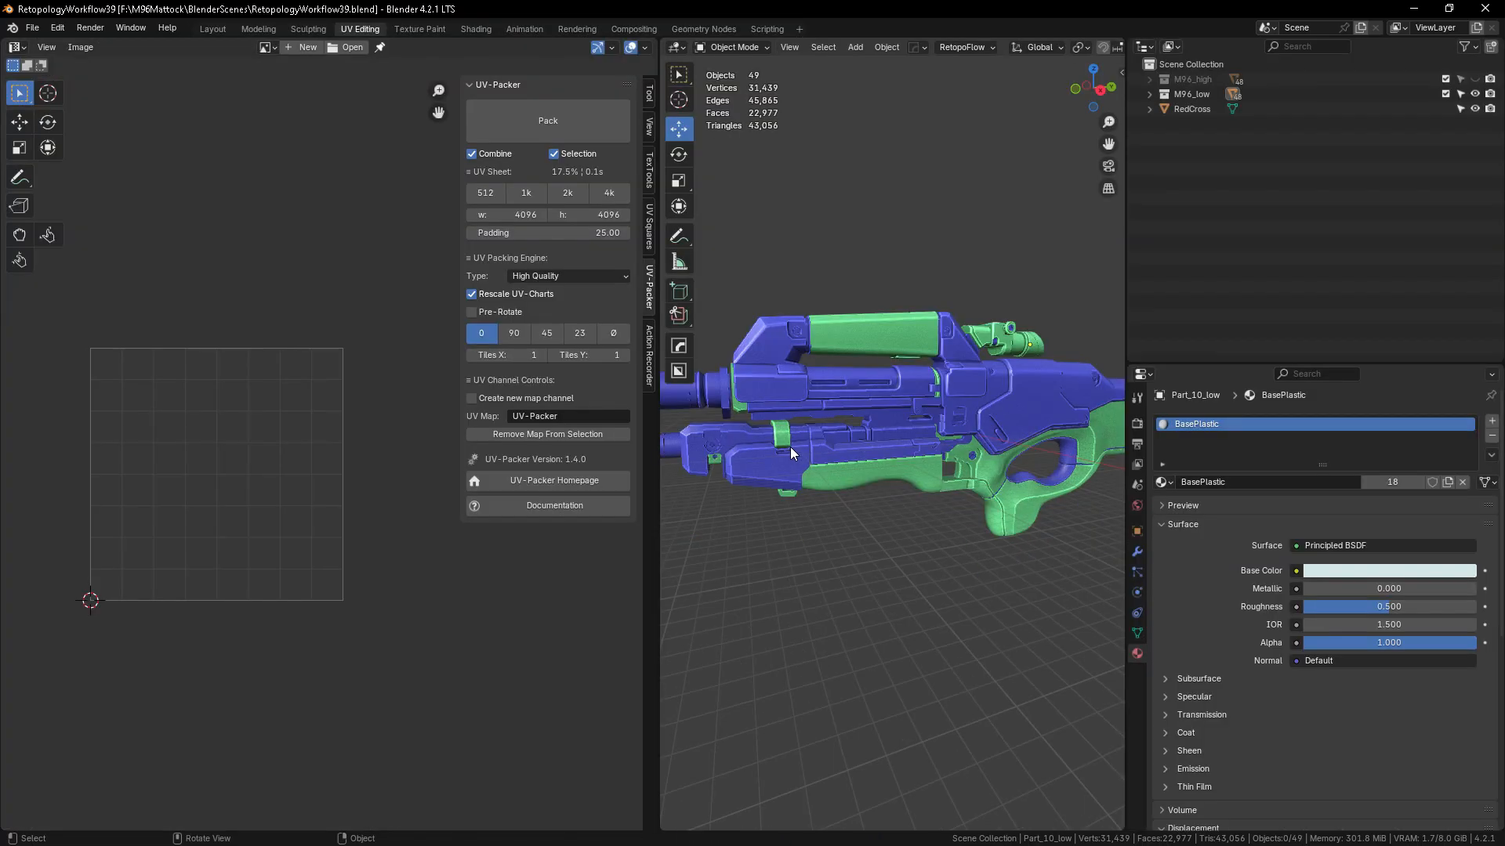
pyautogui.hotkey('ctrl', 'space')
pyautogui.hotkey('ctrl', 'space')
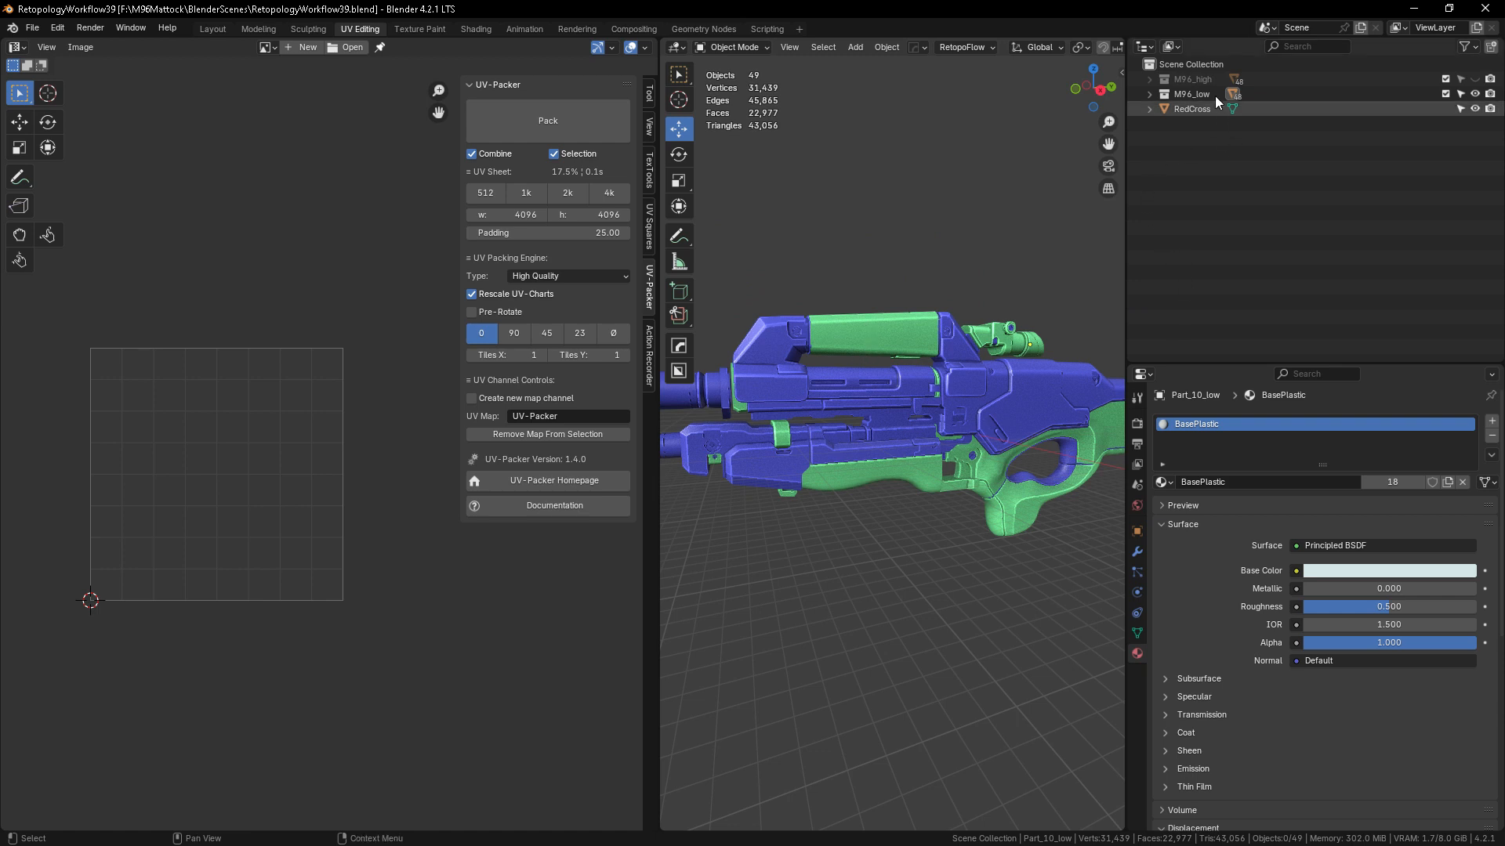
pyautogui.click(1177, 47)
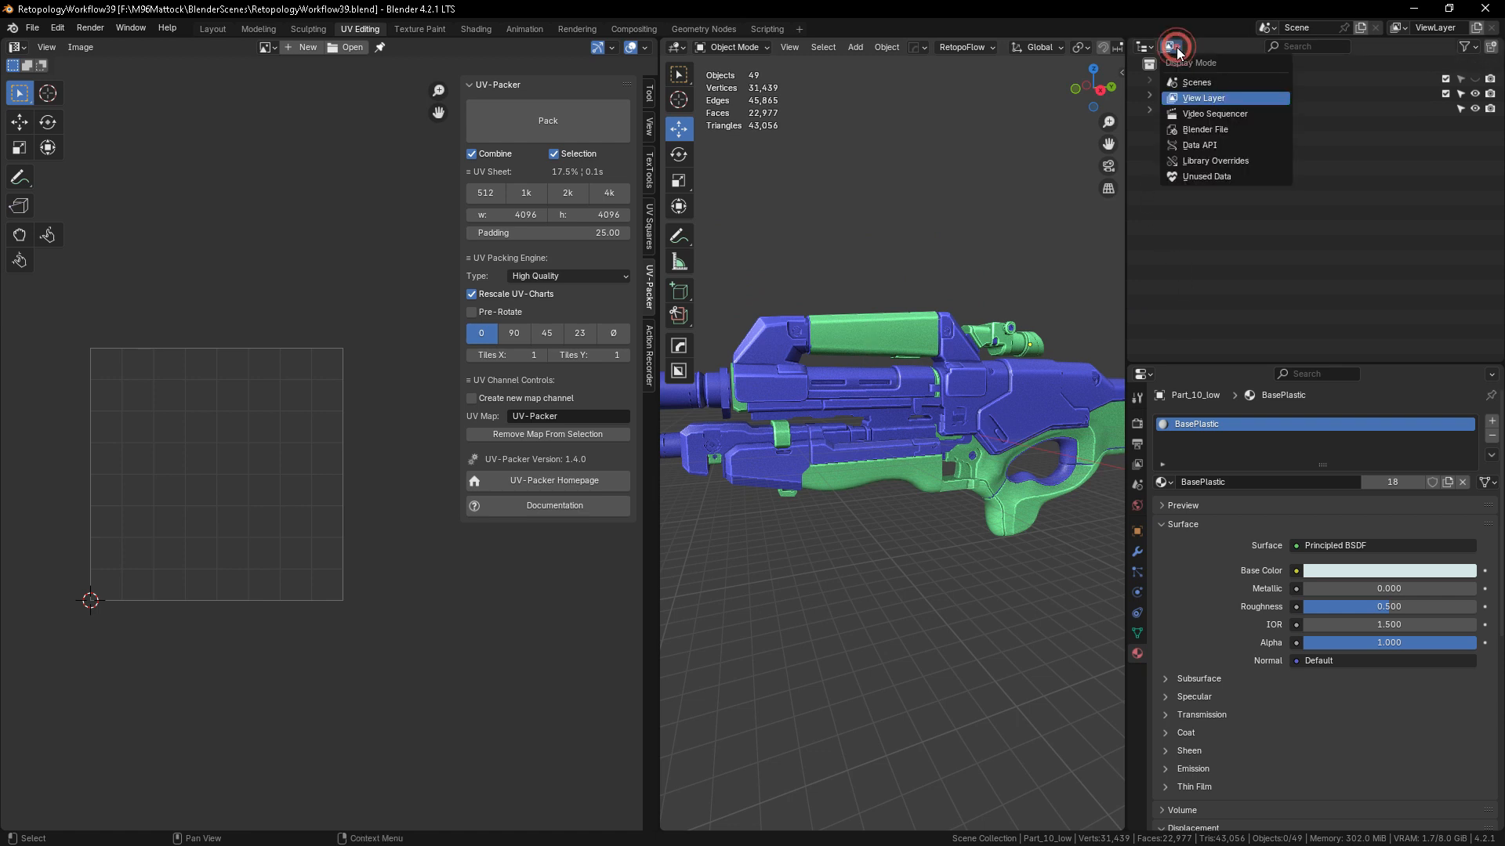
pyautogui.click(1197, 130)
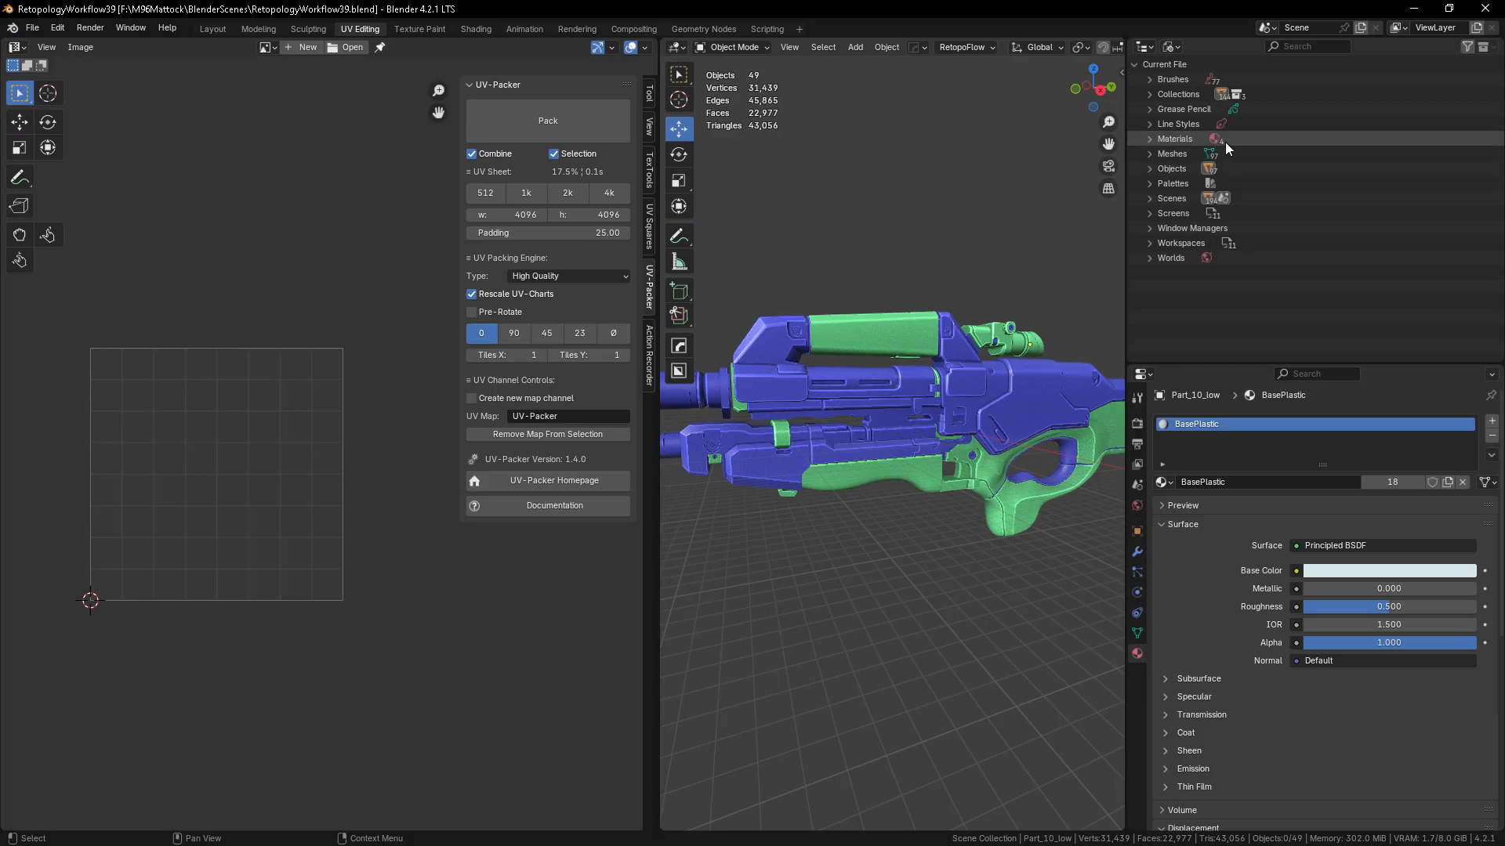
pyautogui.click(1150, 138)
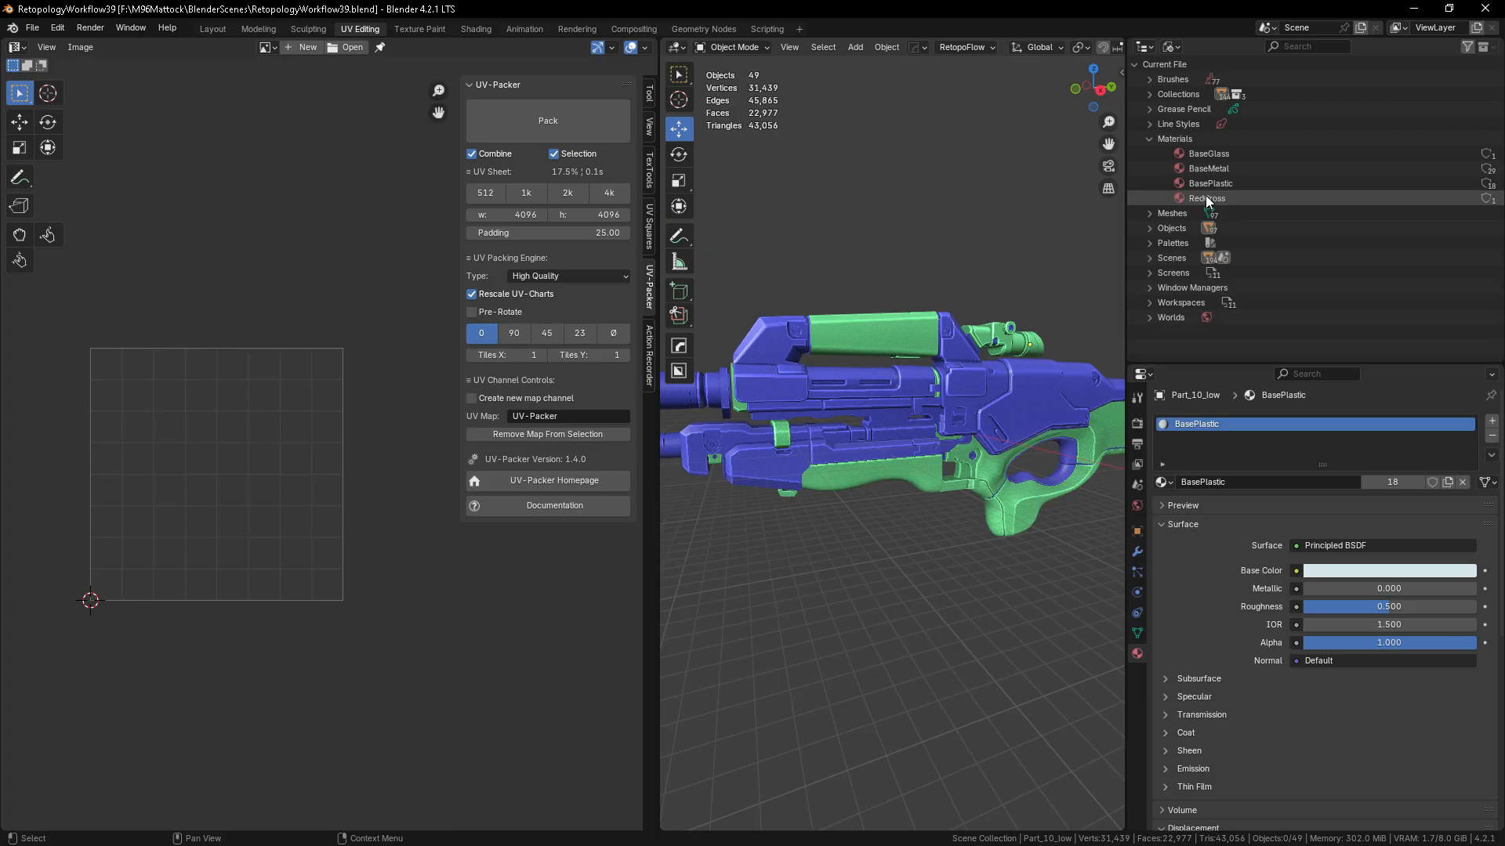
# - Select all low-poly objects linked to the BaseMetal material and isolate them in Local View
pyautogui.click(1037, 396)
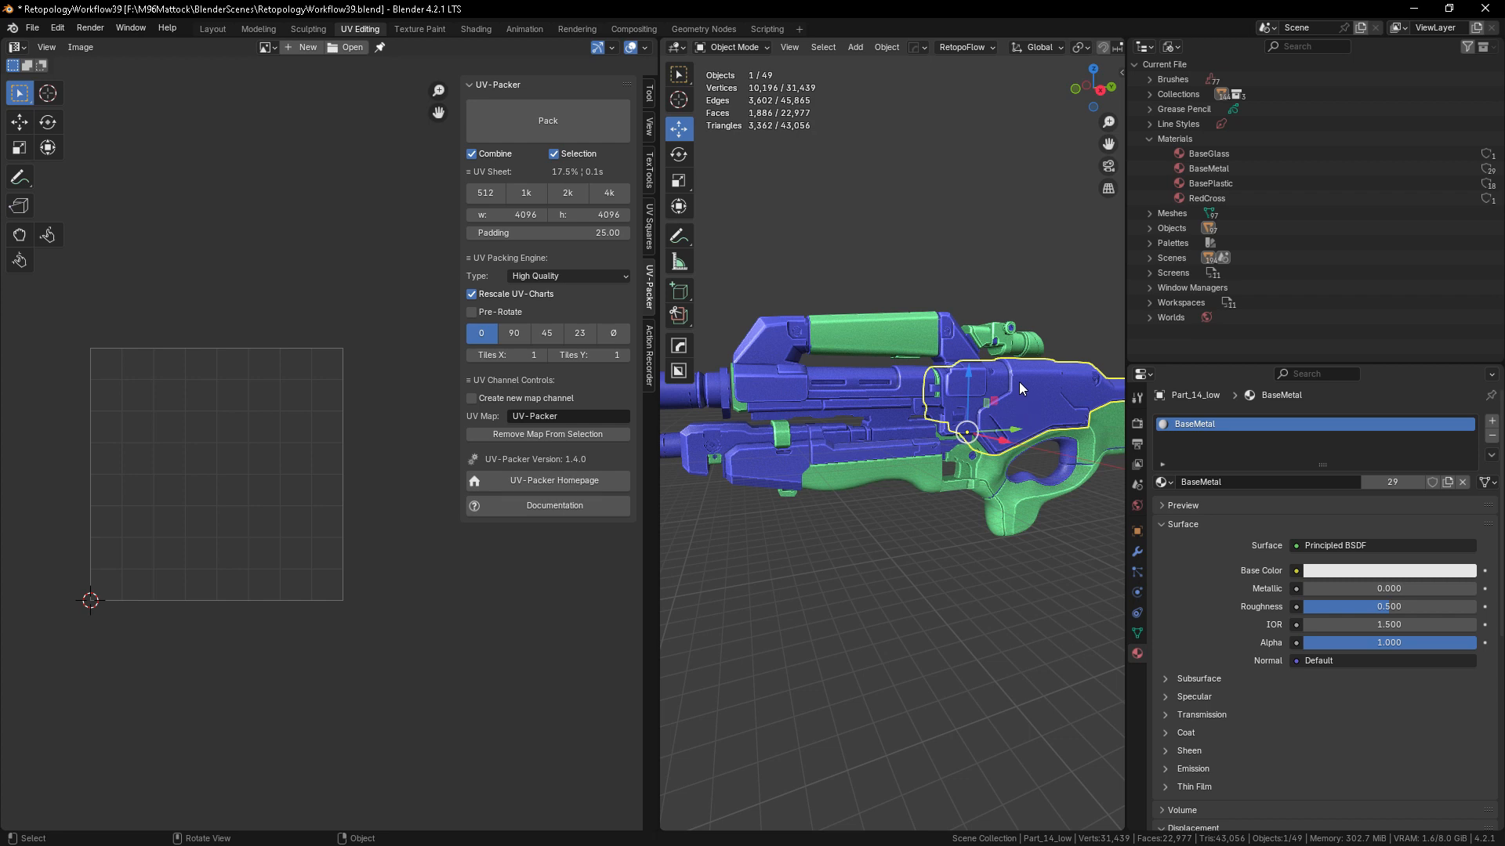
pyautogui.rightClick(1208, 168)
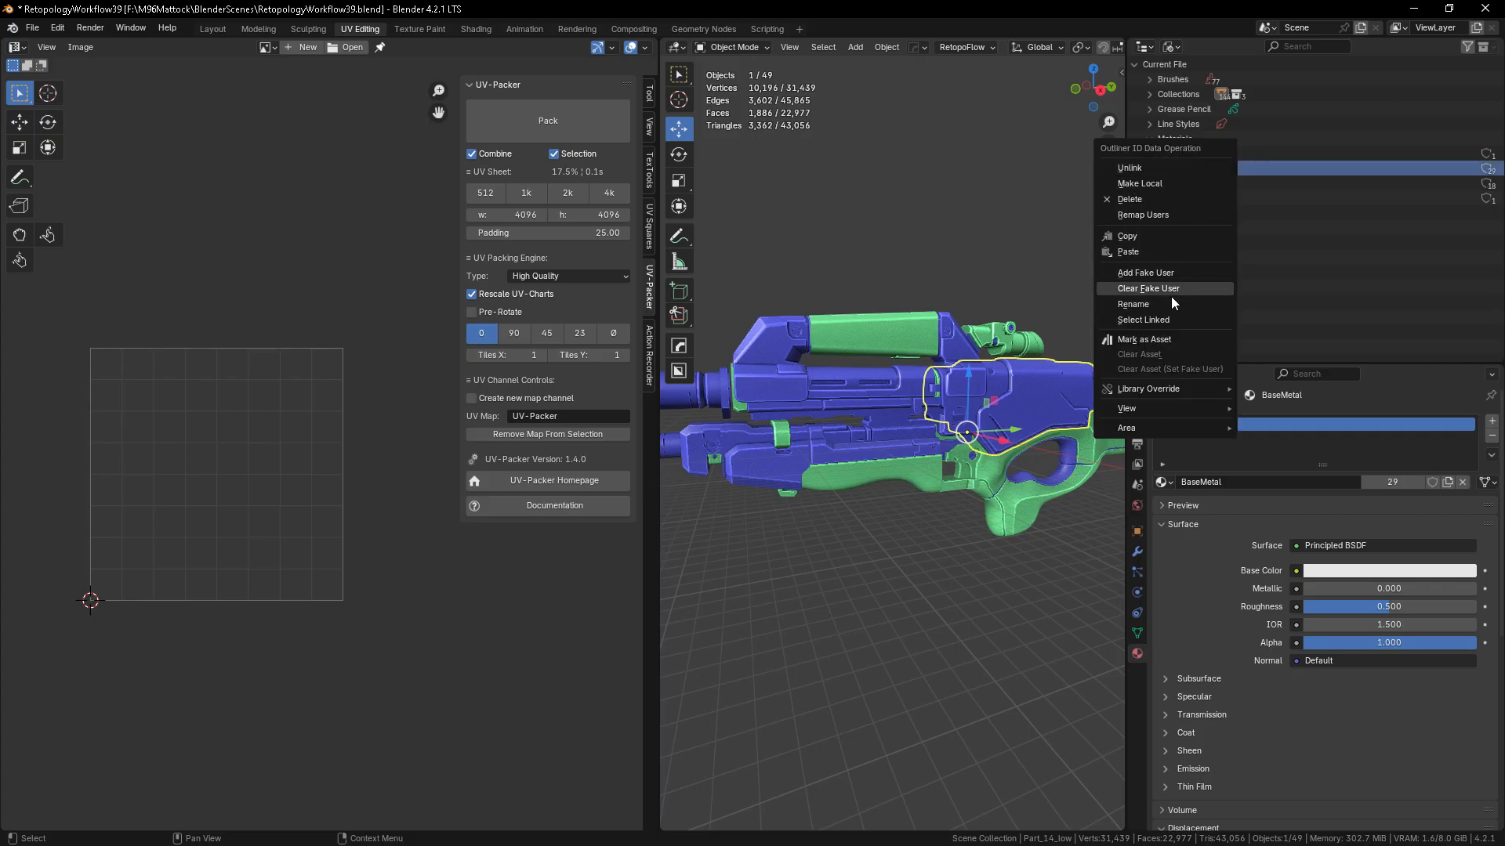
pyautogui.click(1140, 322)
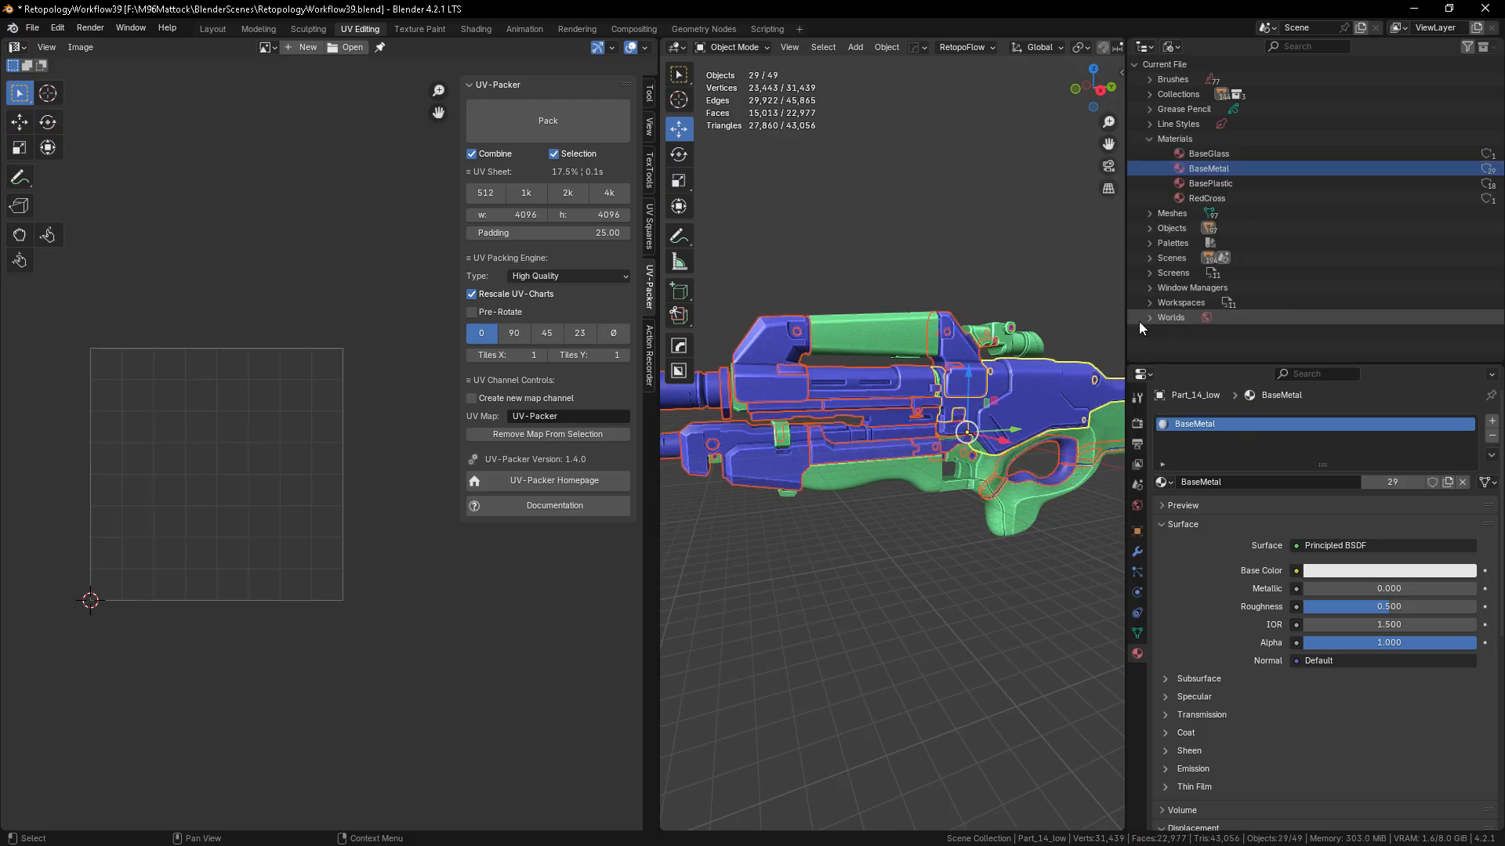
pyautogui.press('KP_Divide')
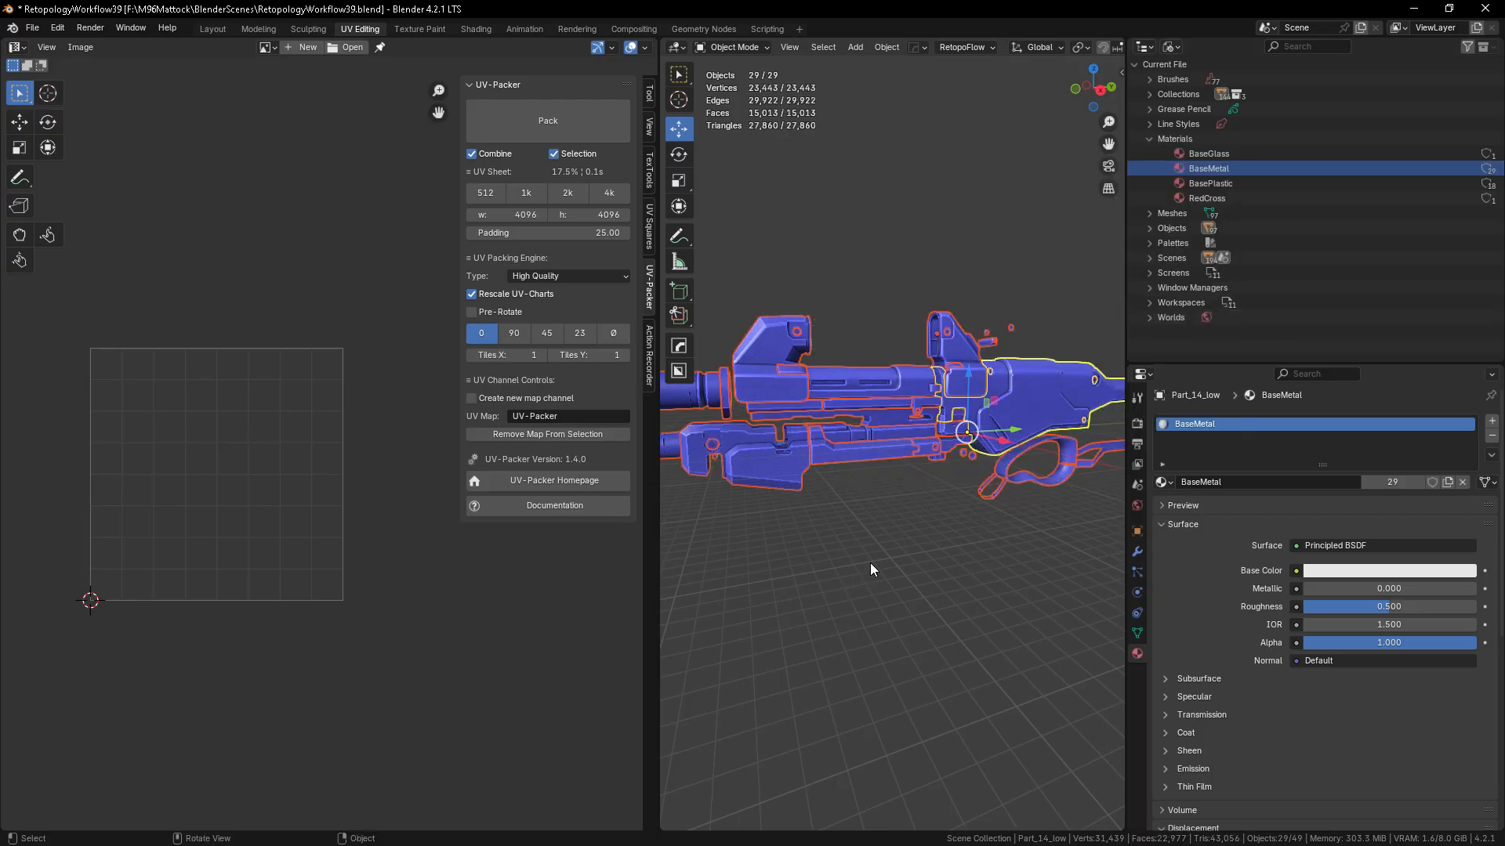
pyautogui.click(880, 517)
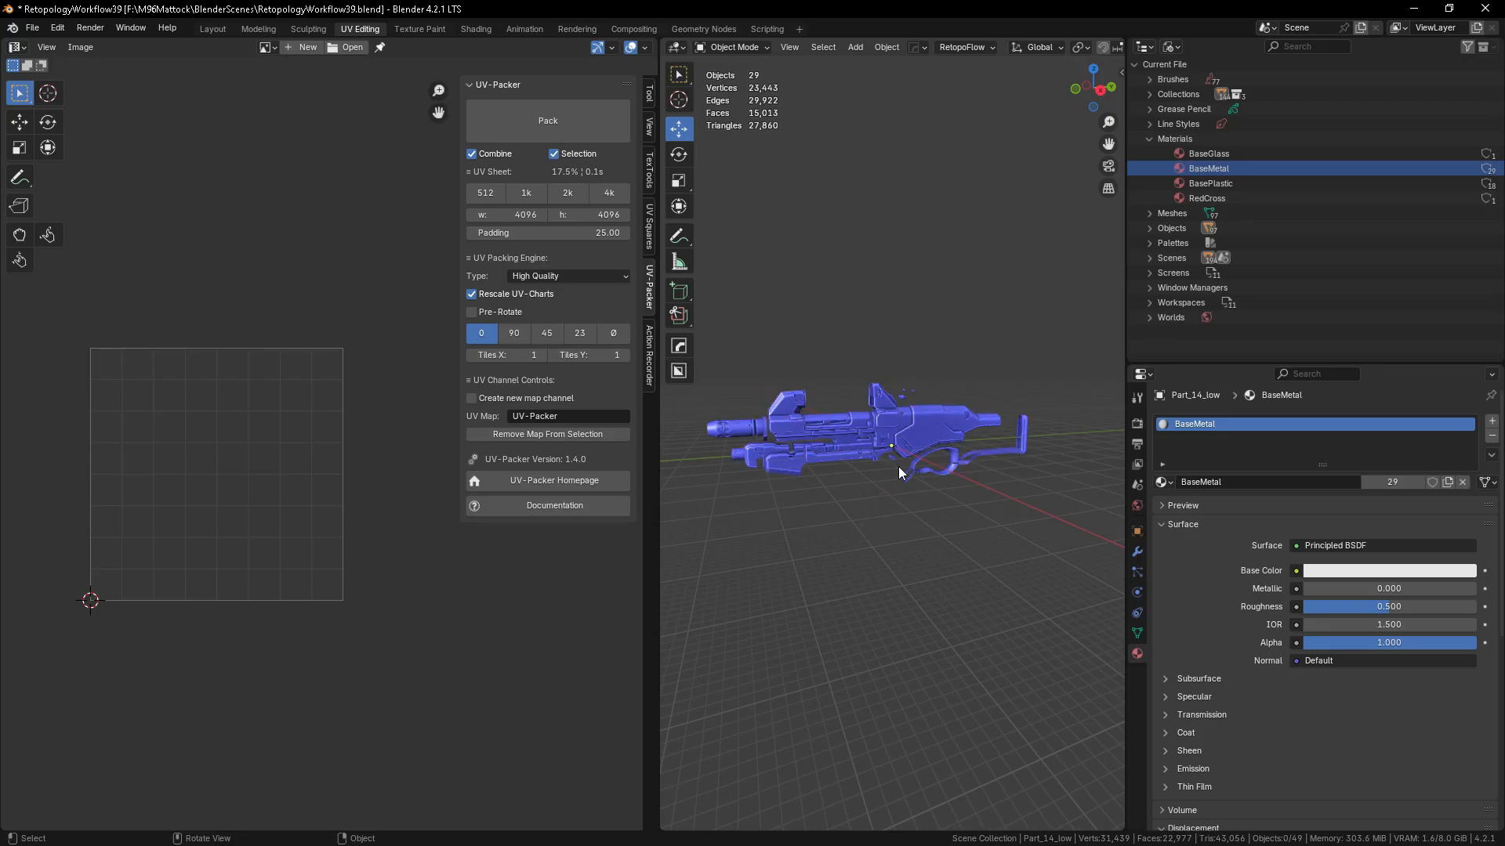
# - Open all isolated BaseMetal parts together in Edit Mode and select all their faces in face select mode
pyautogui.click(919, 437)
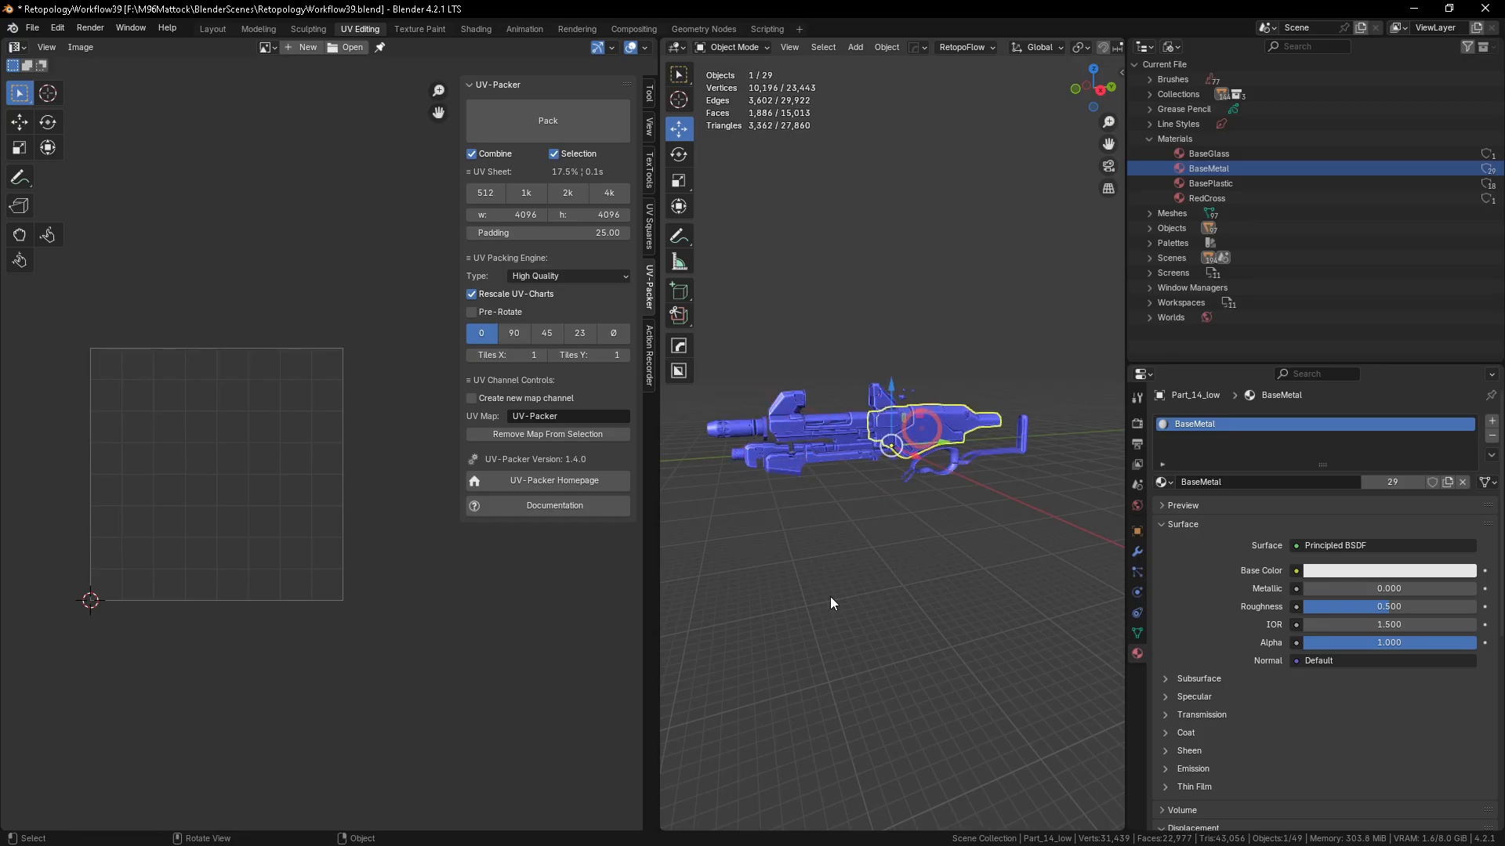
pyautogui.press('a')
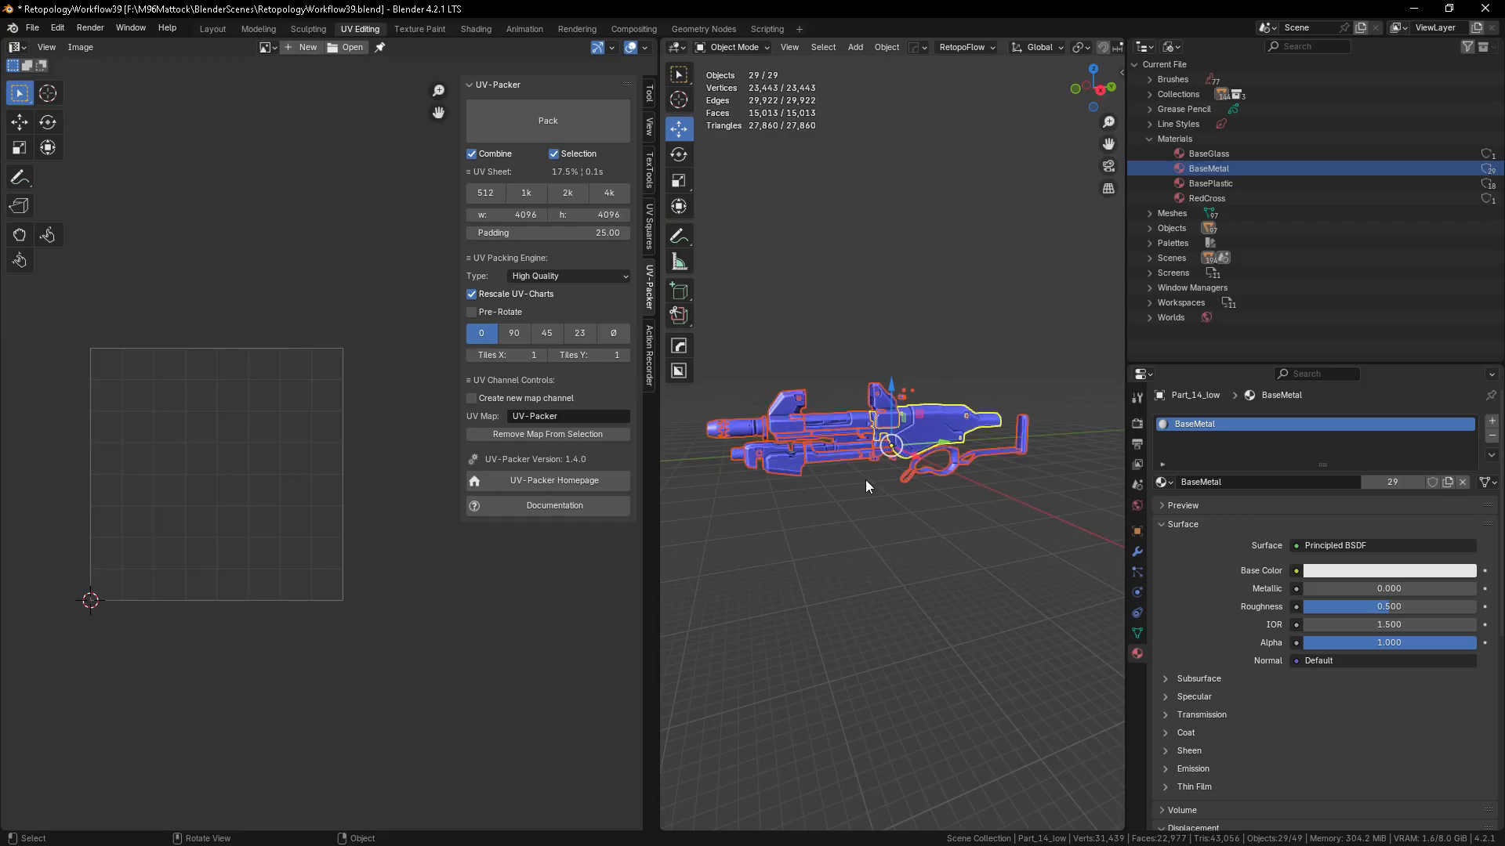
pyautogui.press('Tab')
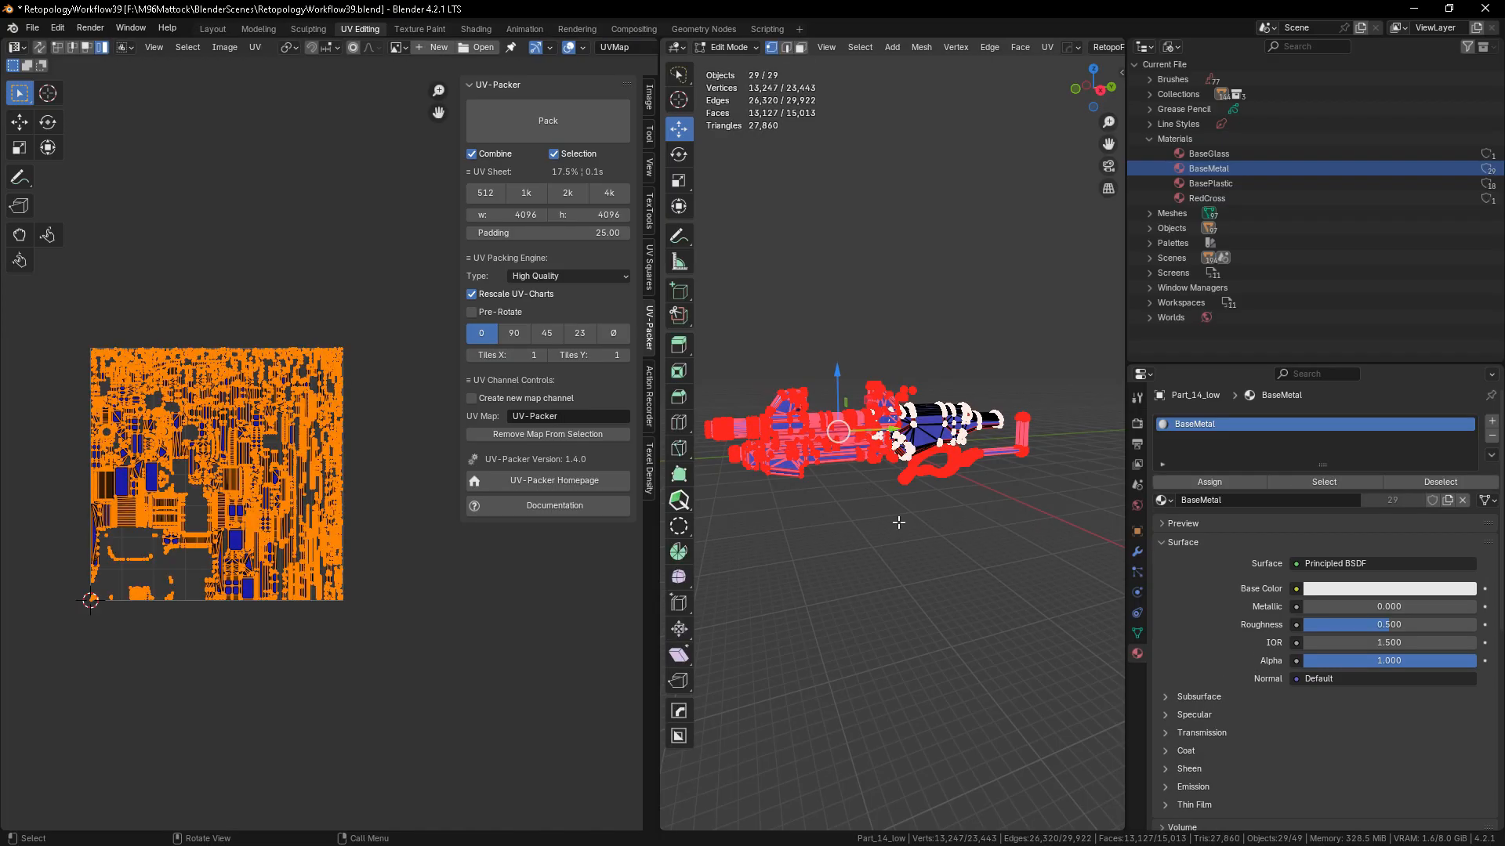
pyautogui.click(800, 47)
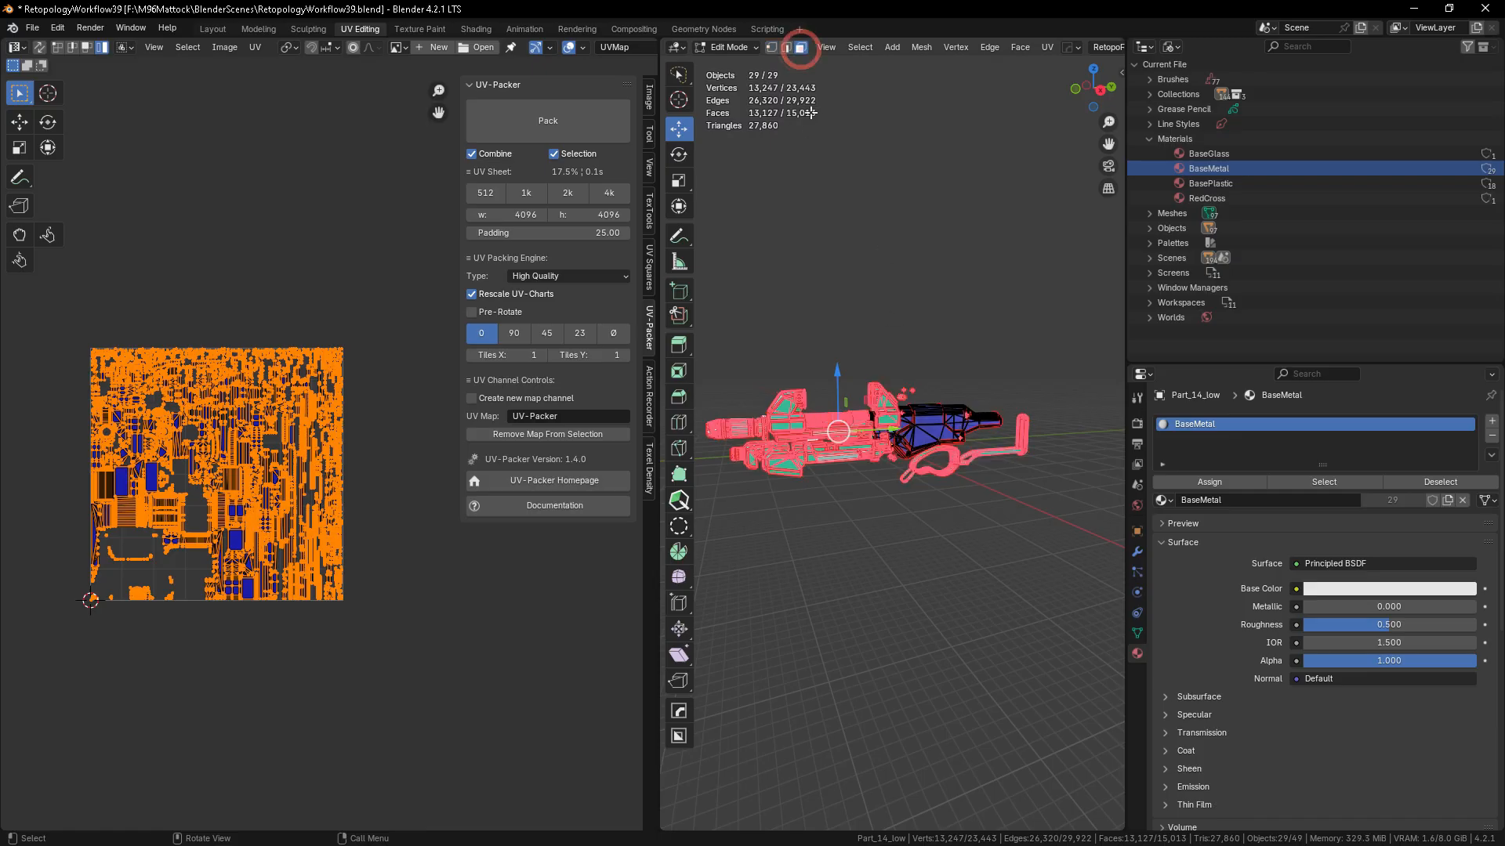
pyautogui.press('a')
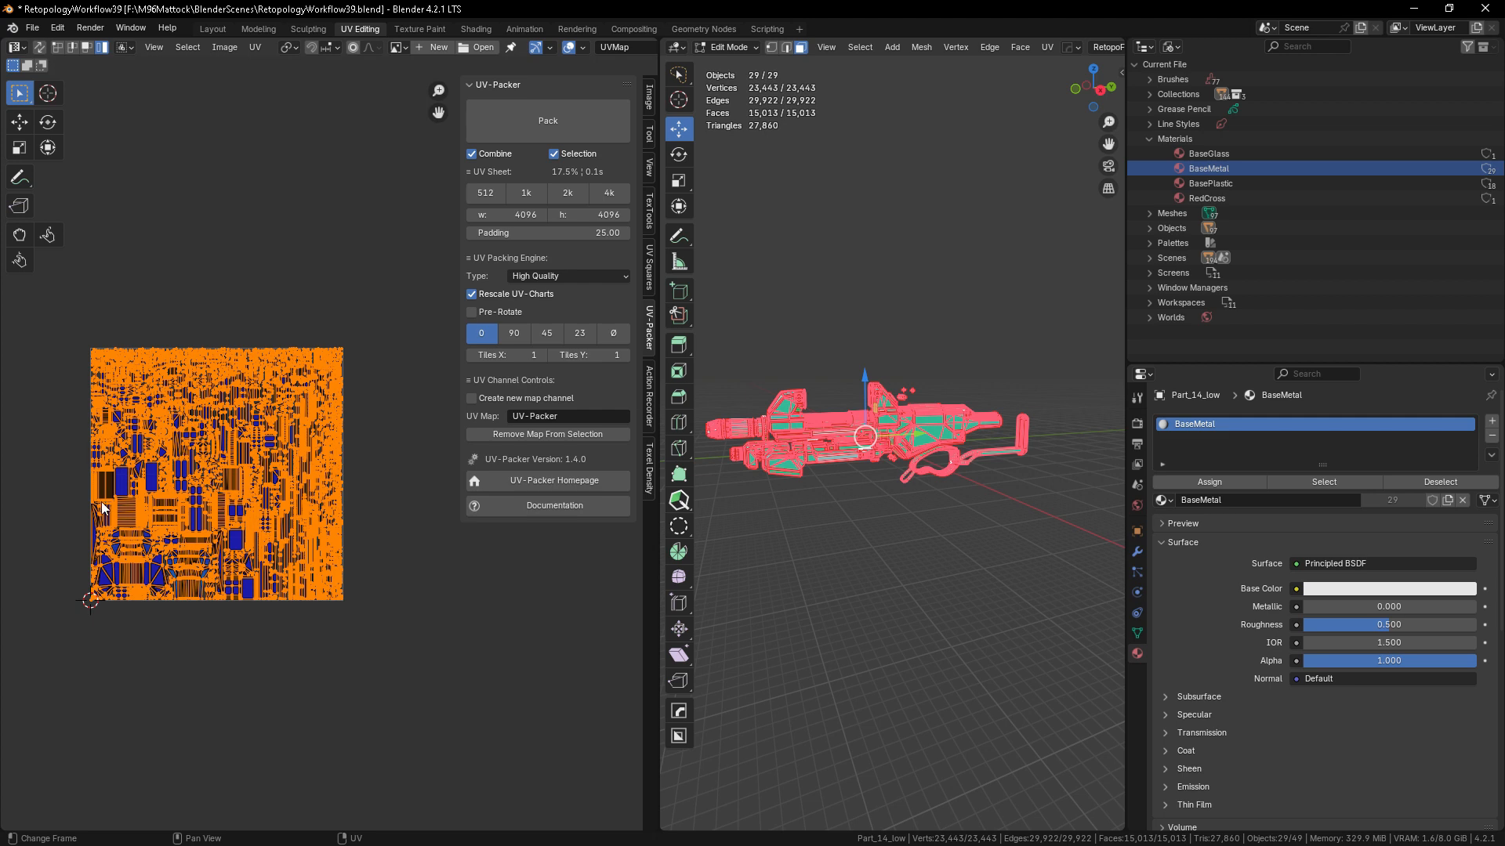
pyautogui.scroll(-2, 398, 564)
pyautogui.scroll(2, 251, 527)
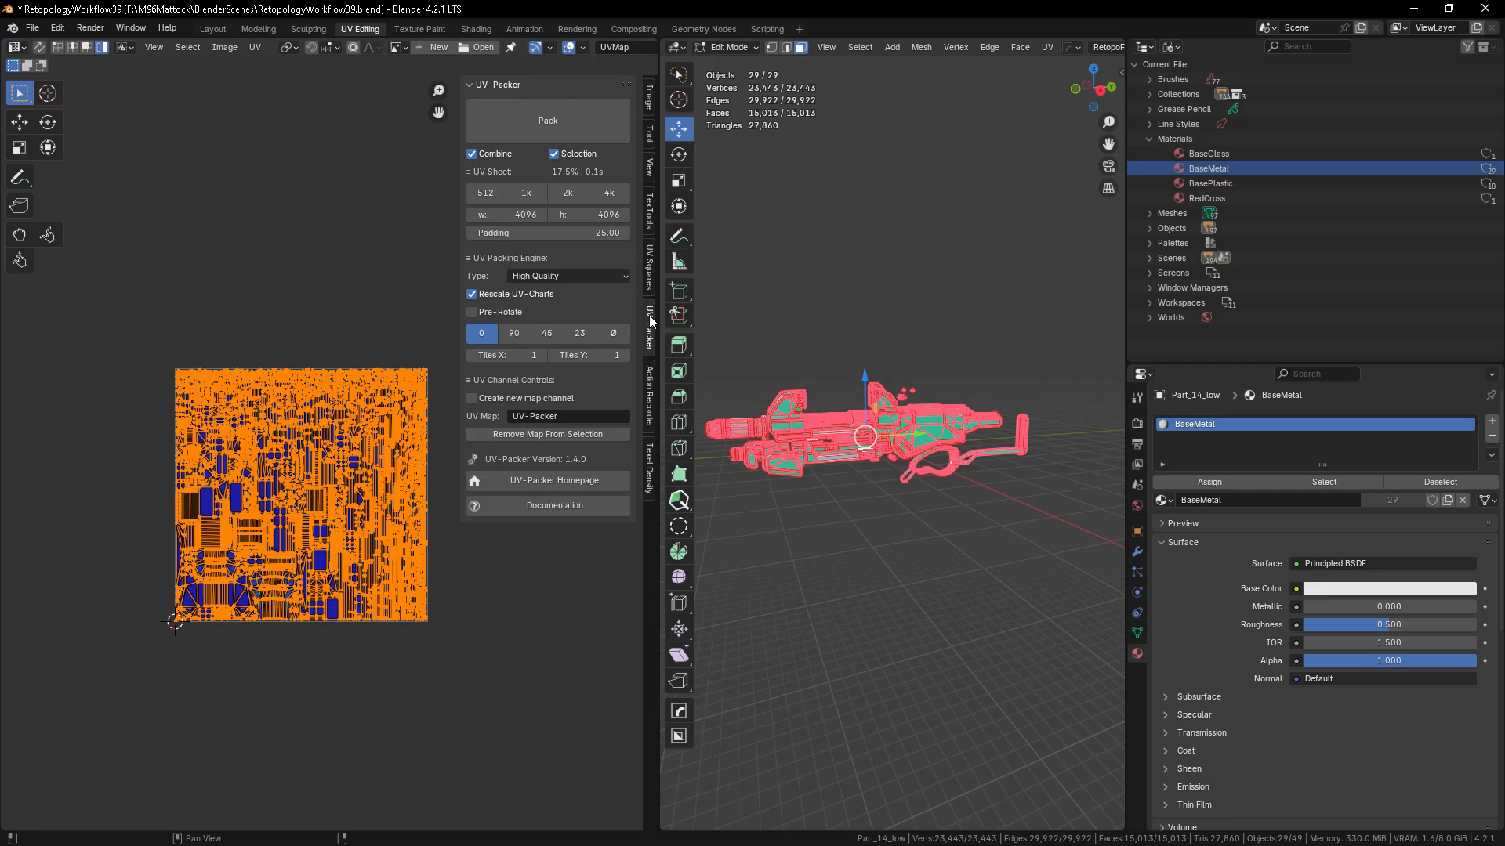
# - Pack the metal parts' UVs together with UV-Packer at 2048 × 2048 with padding 14, and return to Object Mode
pyautogui.click(547, 129)
pyautogui.click(563, 196)
pyautogui.click(499, 233)
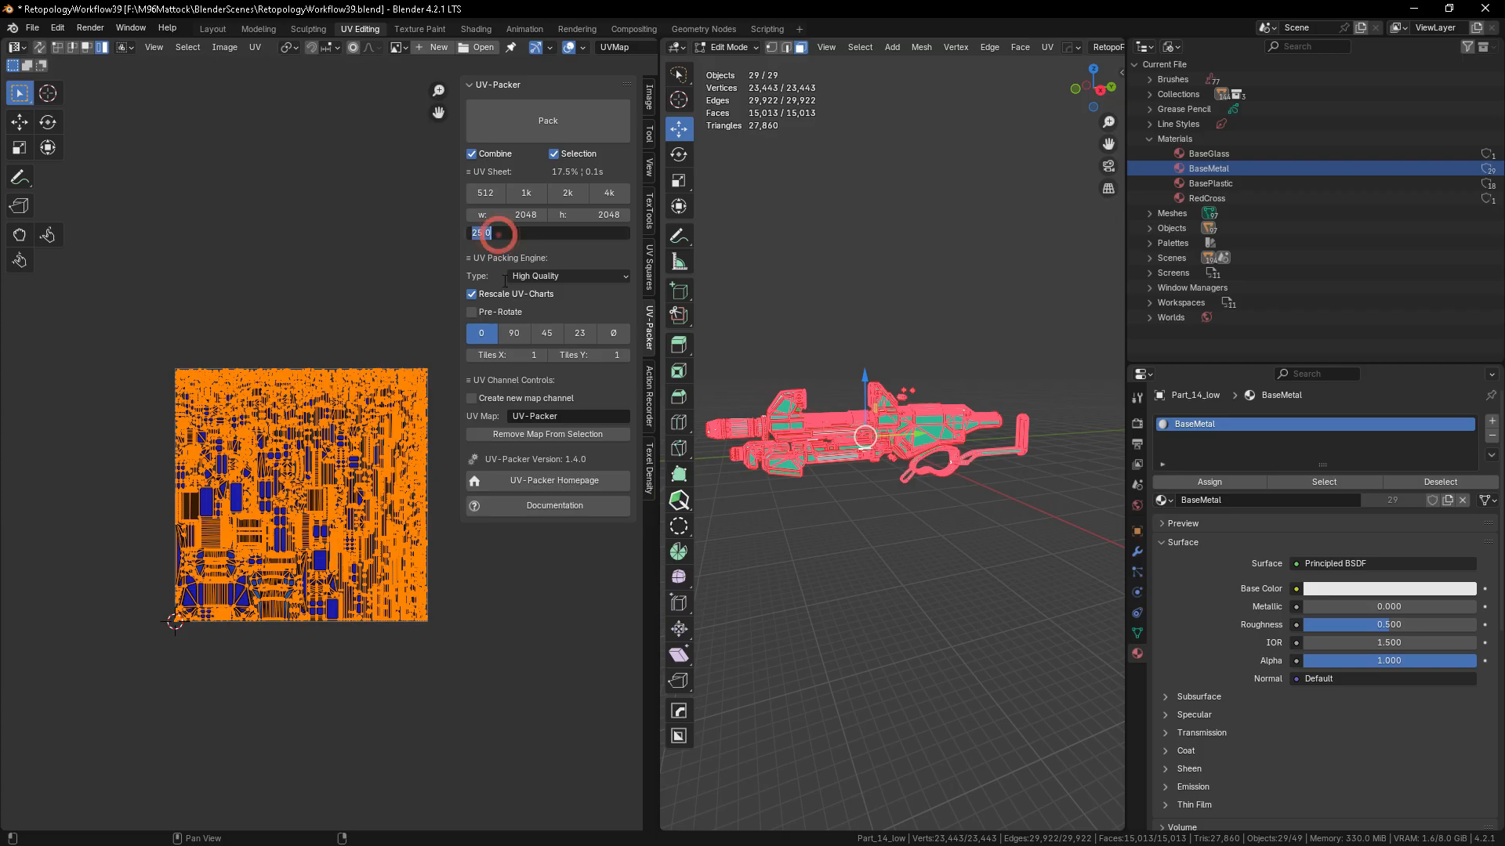
pyautogui.write('1')
pyautogui.write('4')
pyautogui.press('Return')
pyautogui.click(553, 125)
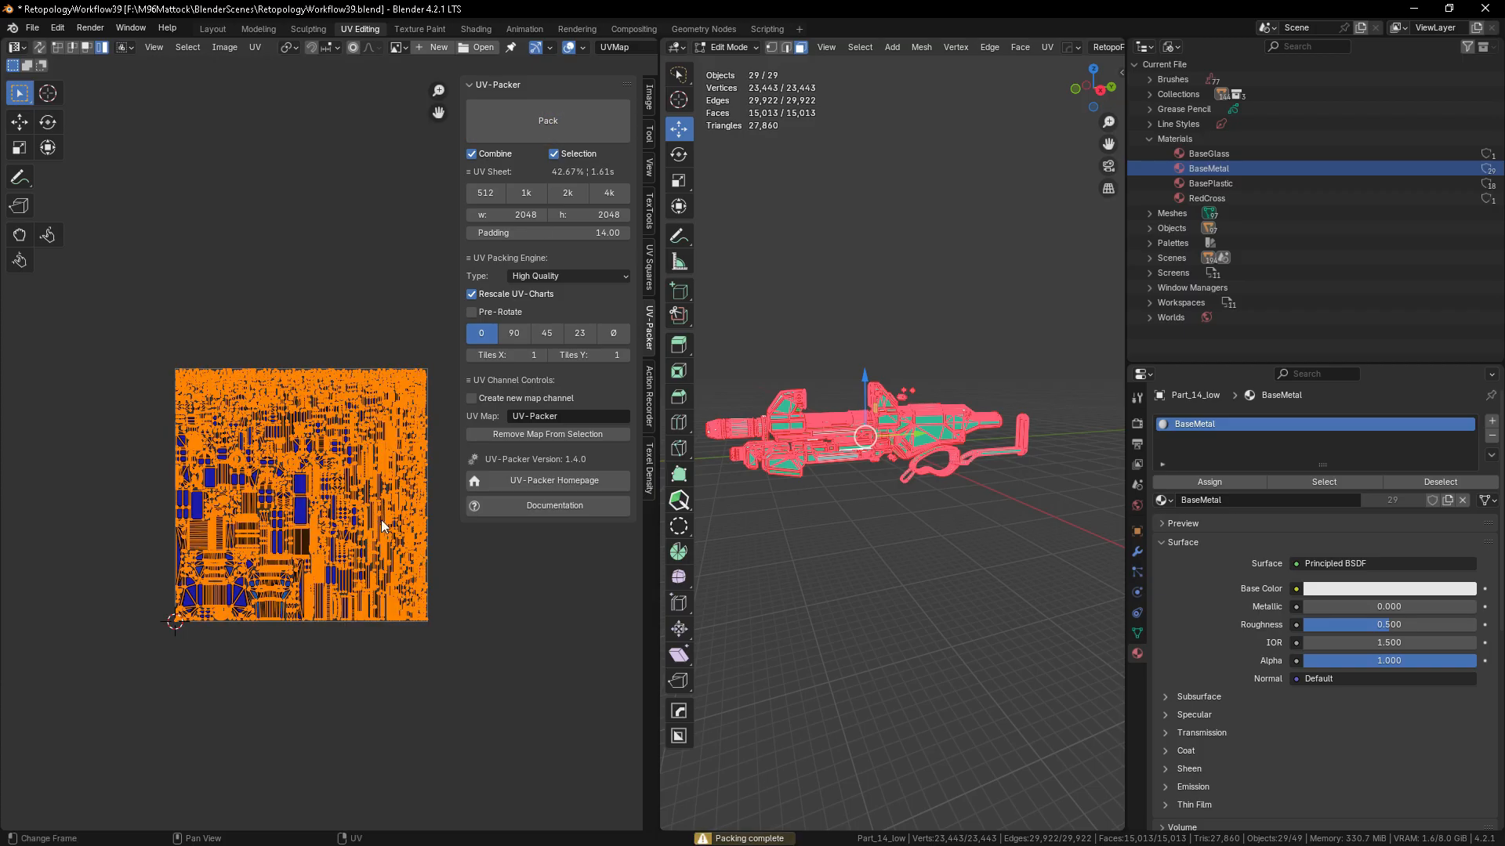
pyautogui.scroll(3, 381, 519)
pyautogui.scroll(-3, 238, 544)
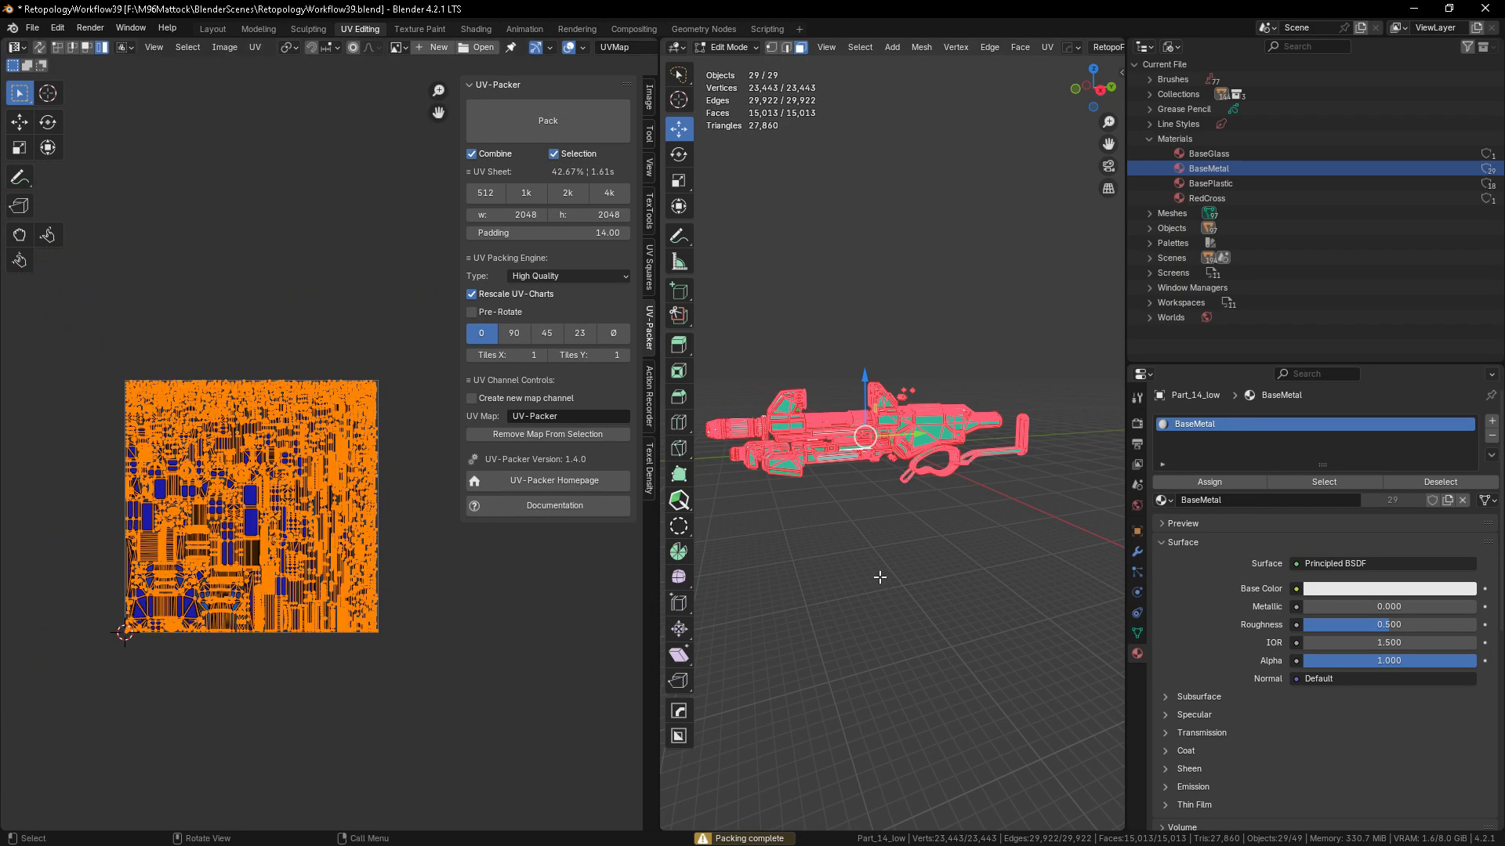
pyautogui.click(863, 531)
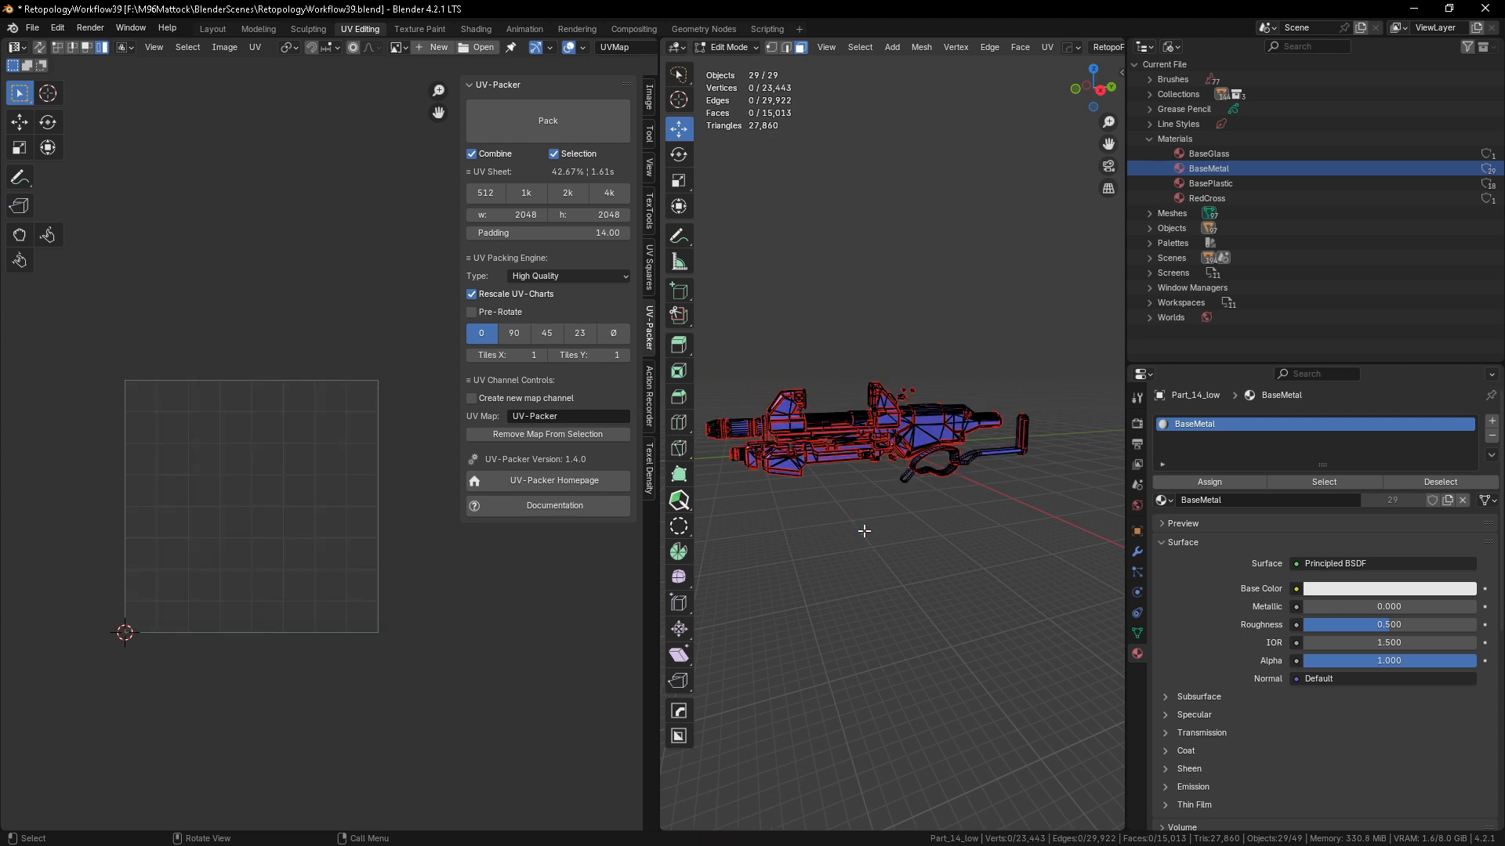
pyautogui.press('Tab')
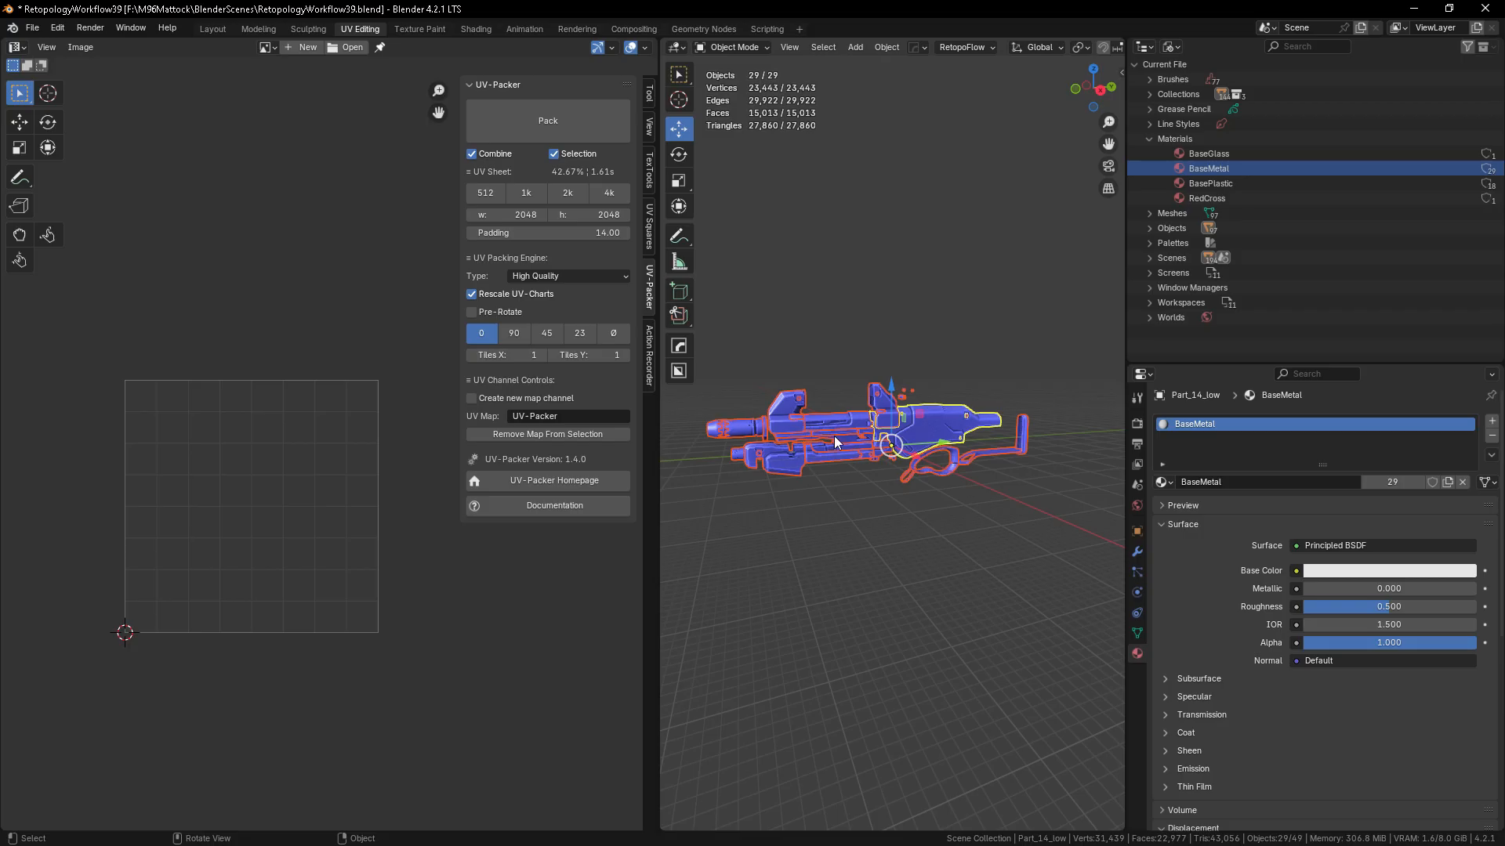
# - Bring all rifle parts back into view and isolate only the objects that use the BasePlastic material
pyautogui.click(929, 346)
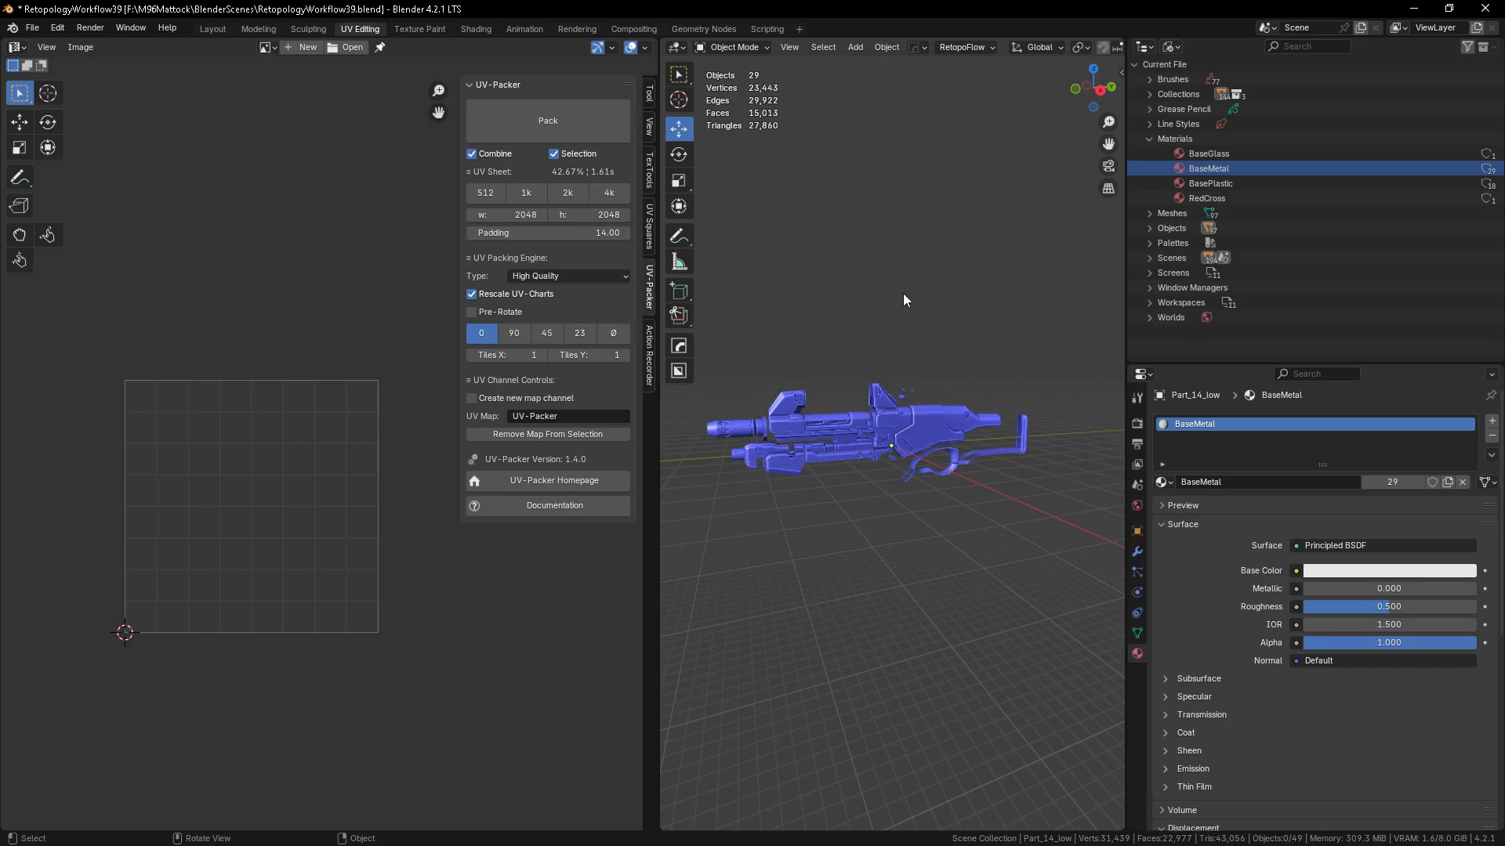
pyautogui.press('KP_Divide')
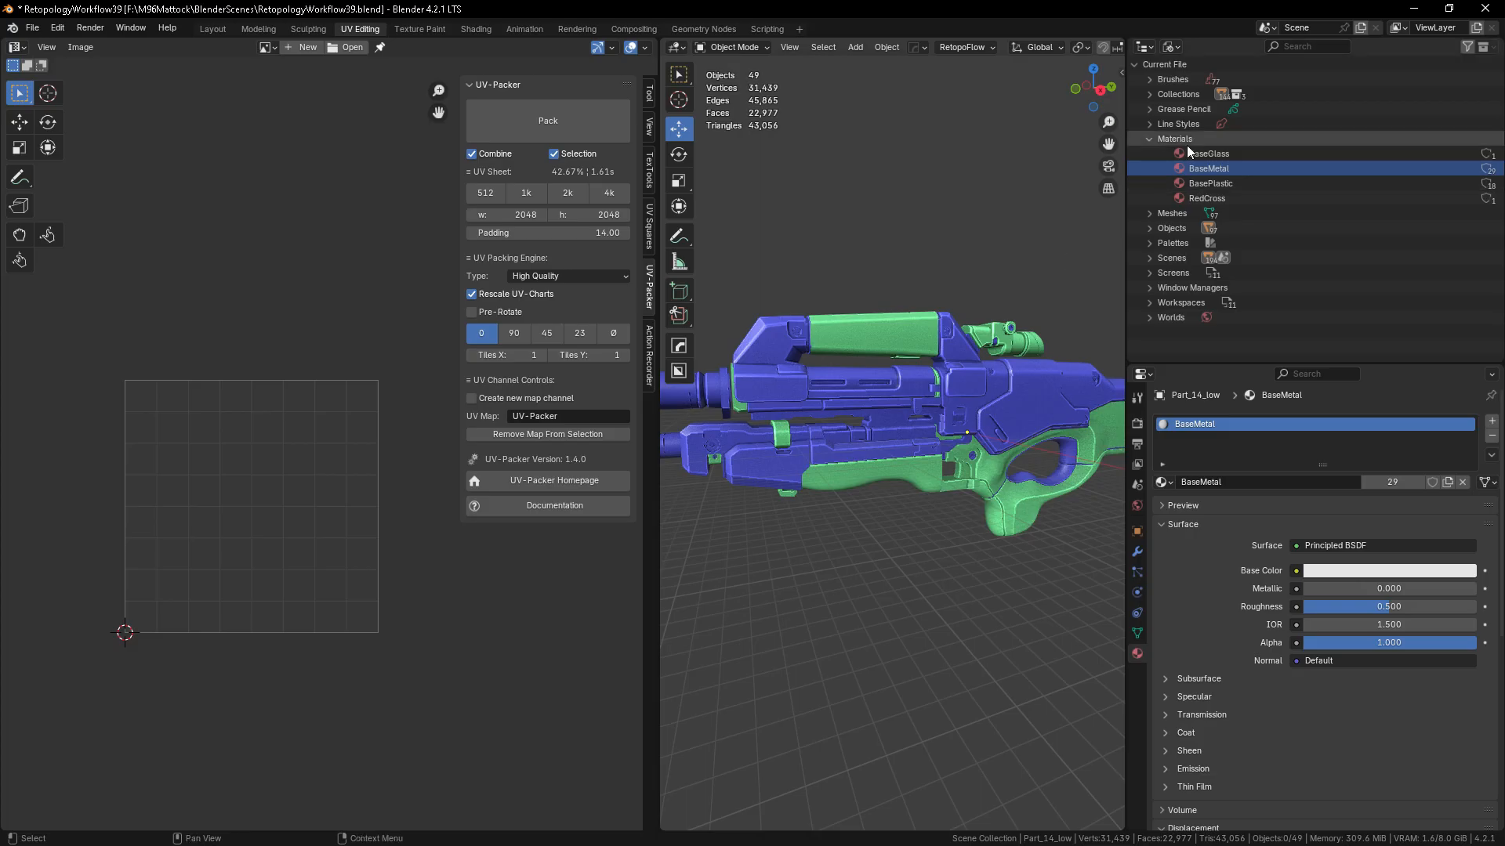
pyautogui.click(1203, 184)
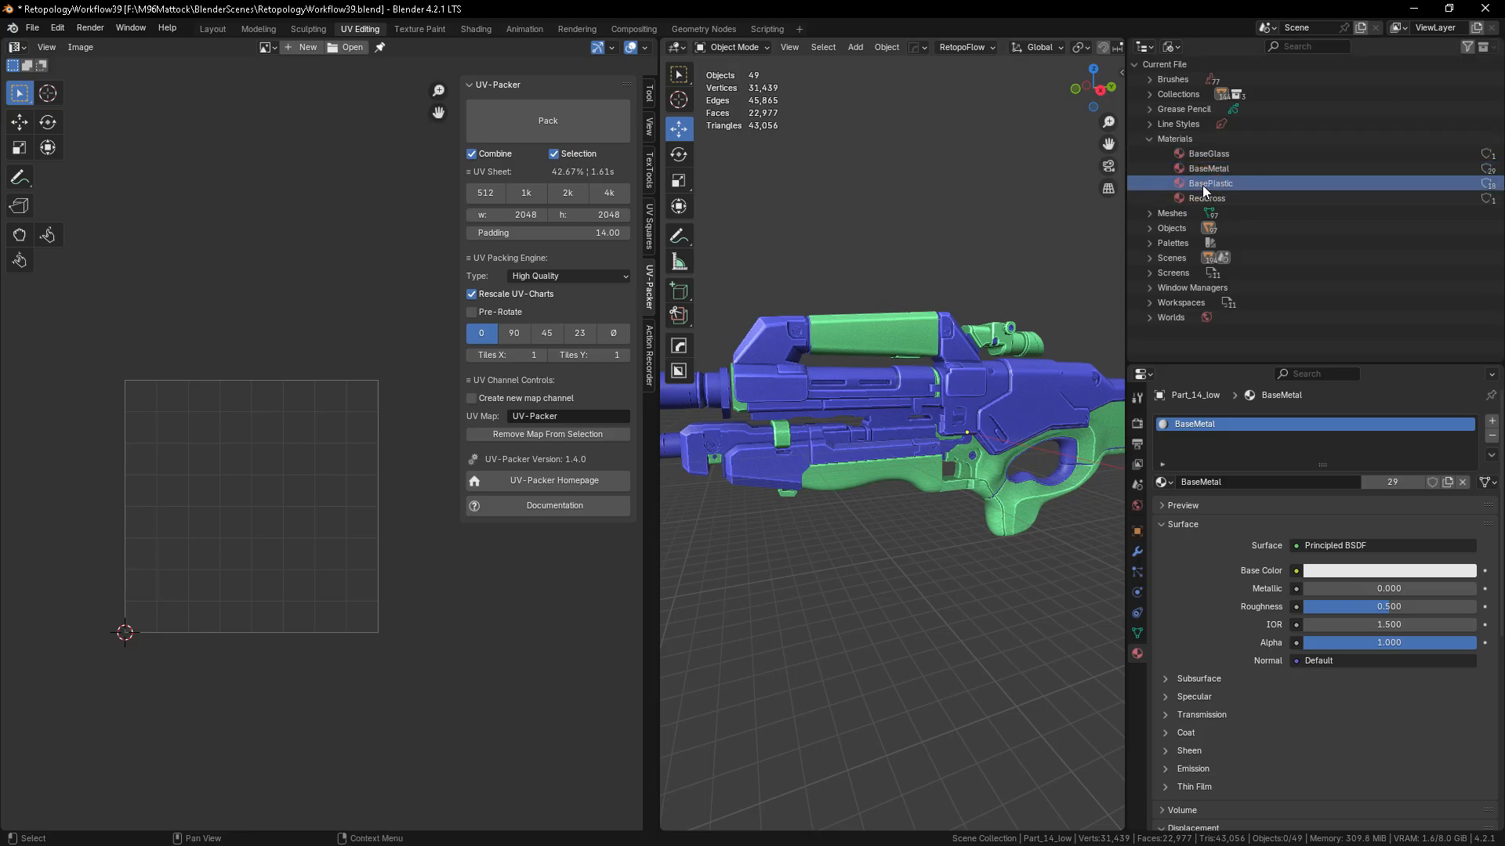
pyautogui.rightClick(1202, 185)
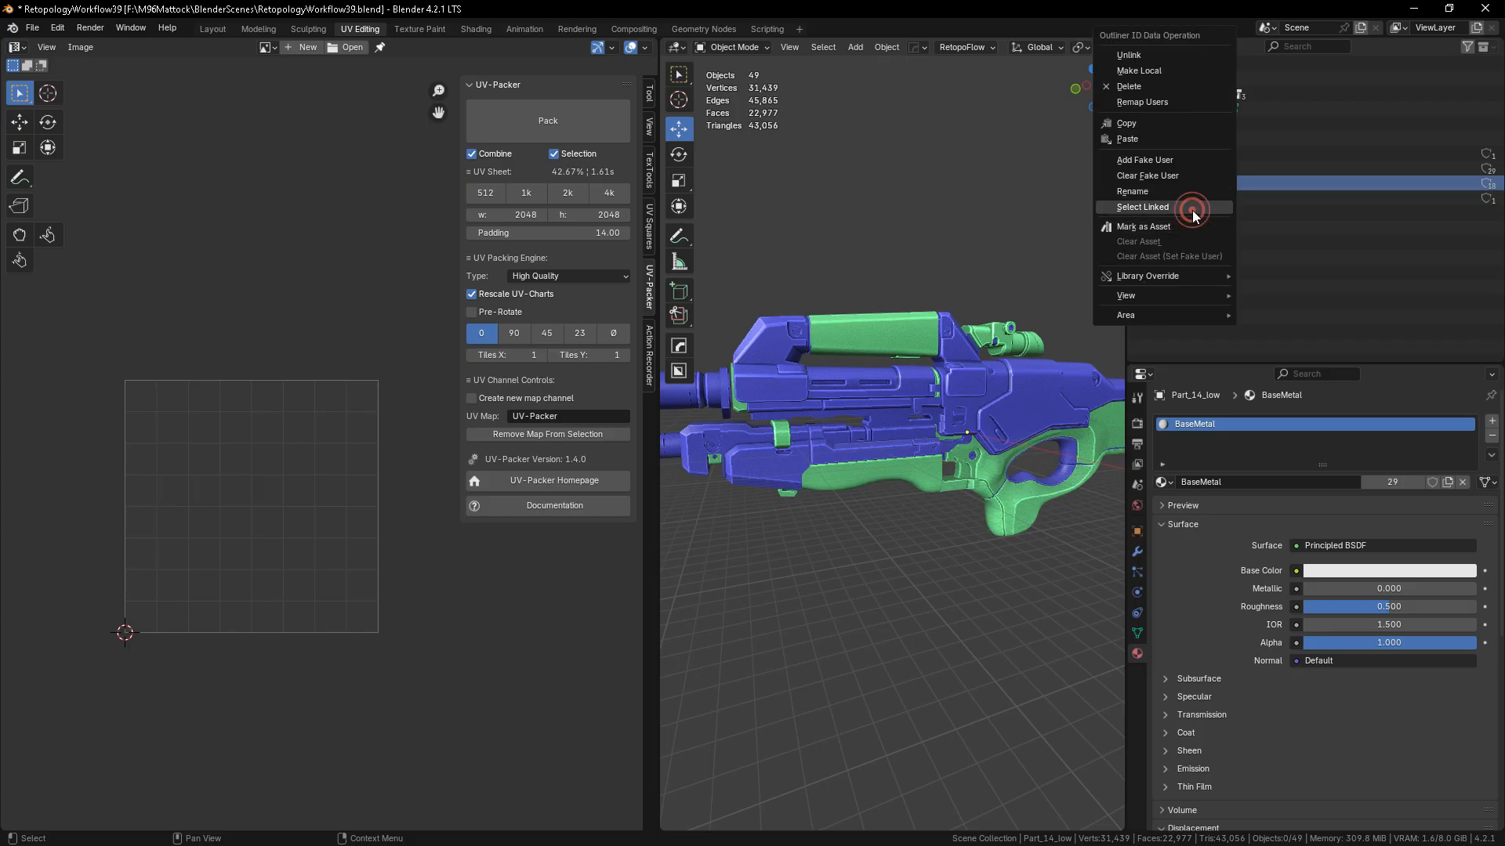
pyautogui.click(1192, 208)
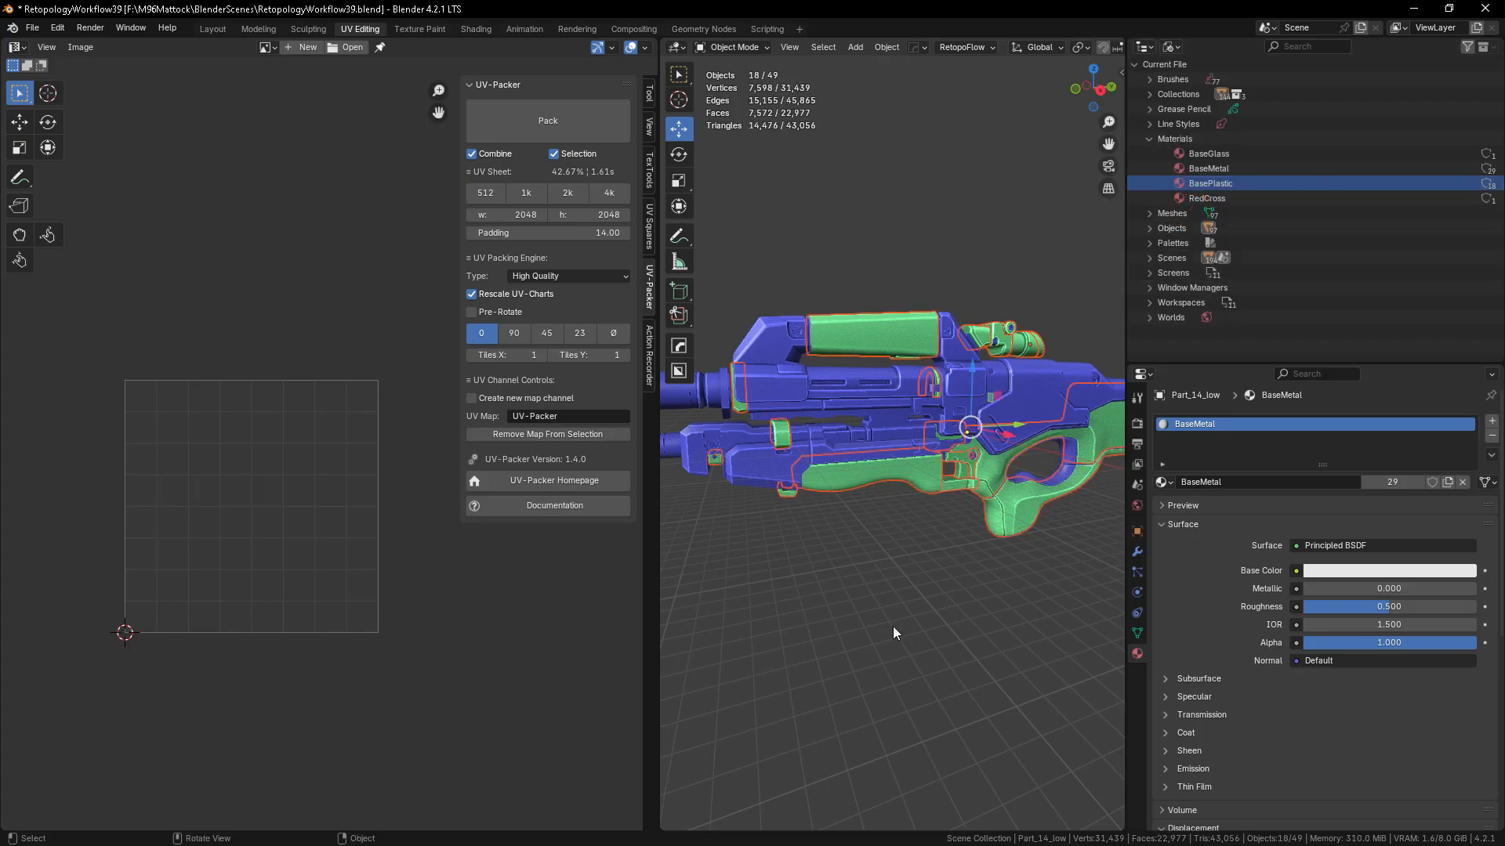
pyautogui.press('KP_Divide')
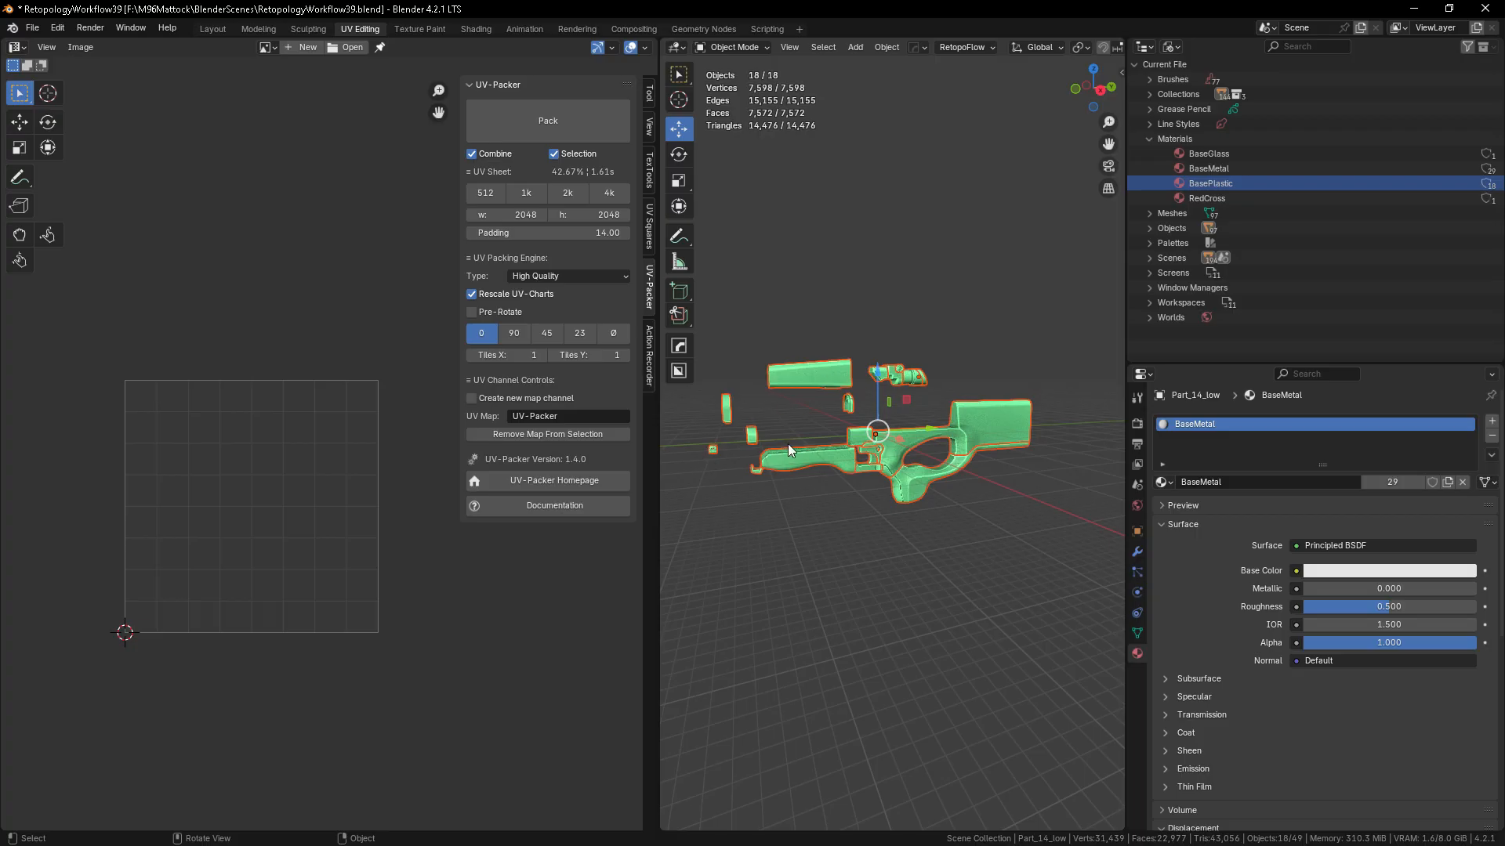
pyautogui.scroll(2, 787, 444)
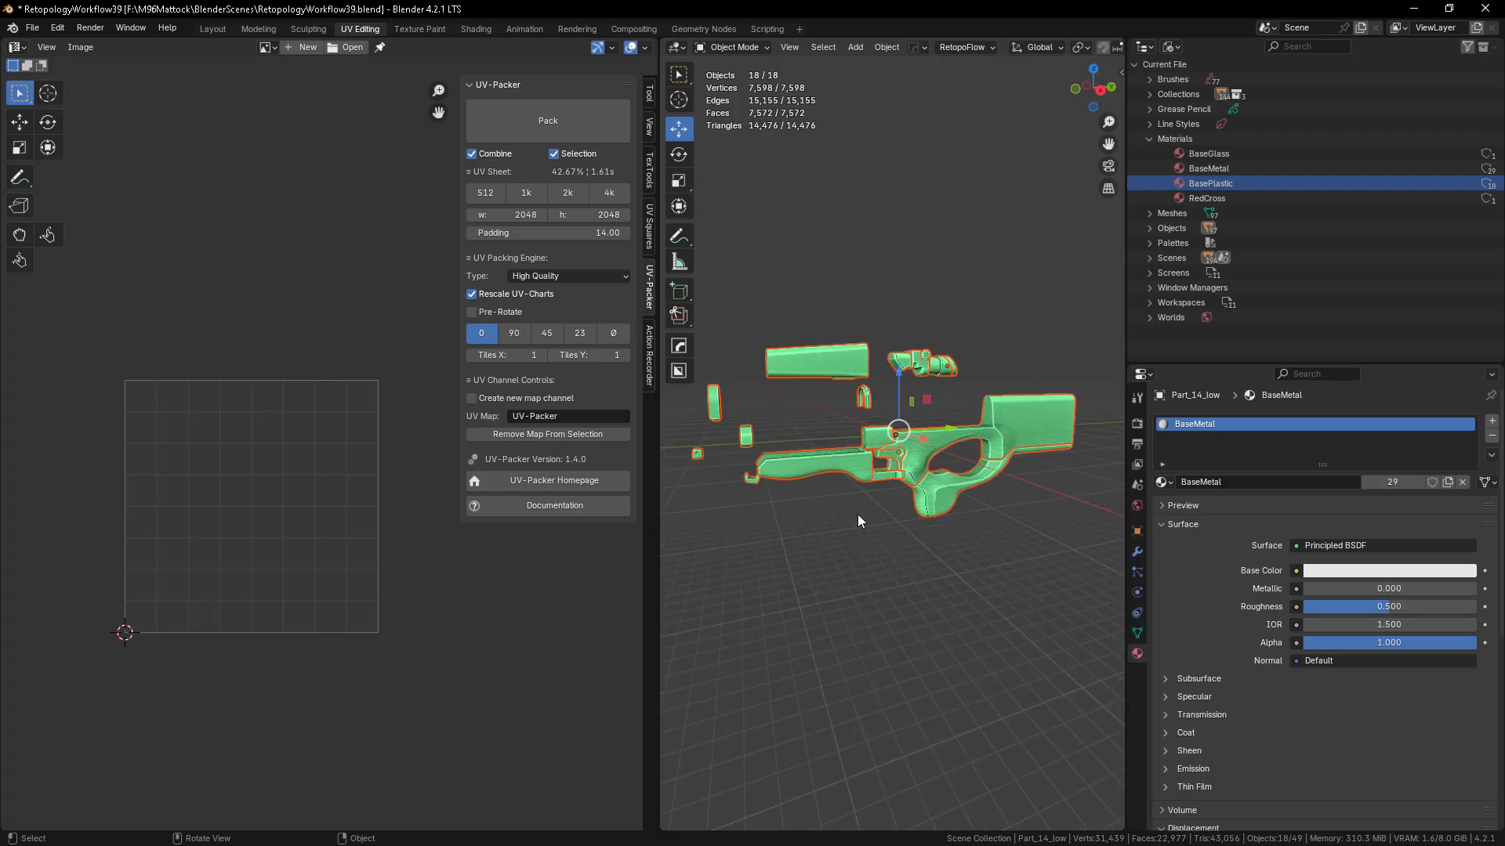
# - Pack the UVs of all faces of the isolated plastic parts together with UV-Packer and return to Object Mode
pyautogui.press('Tab')
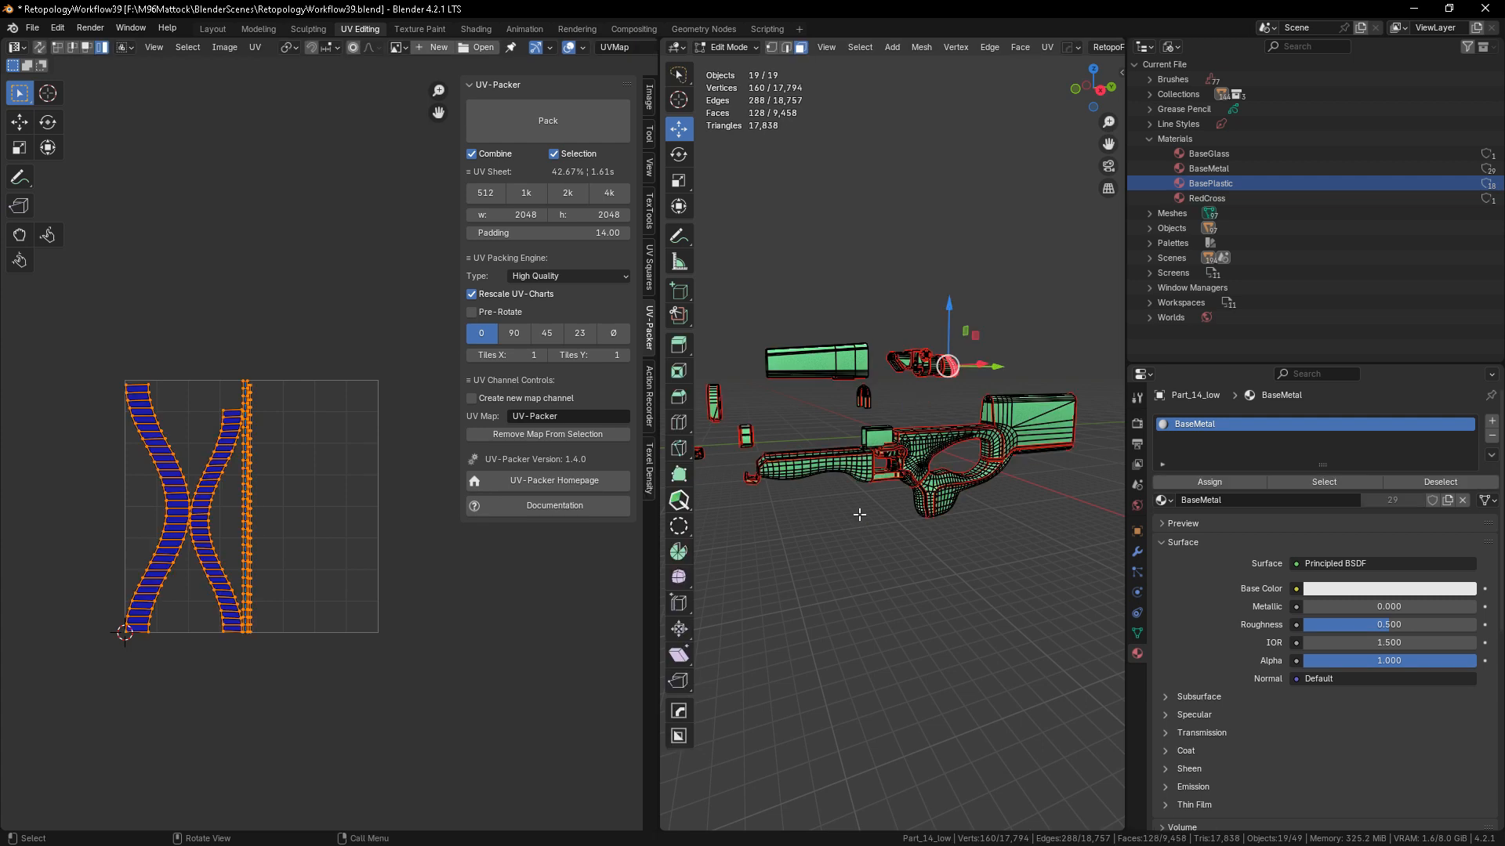
pyautogui.click(854, 510)
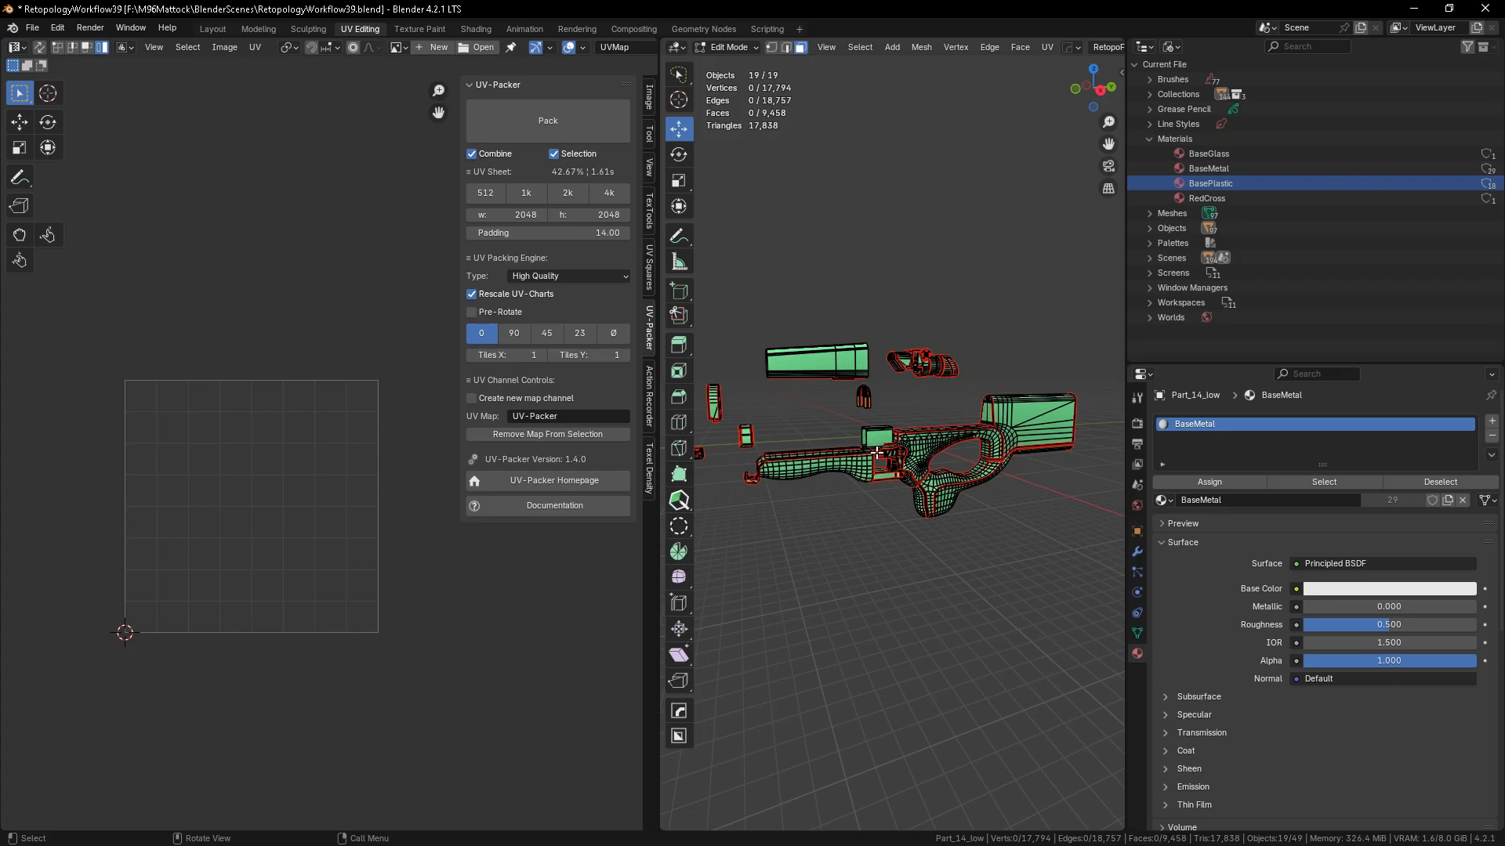
pyautogui.press('a')
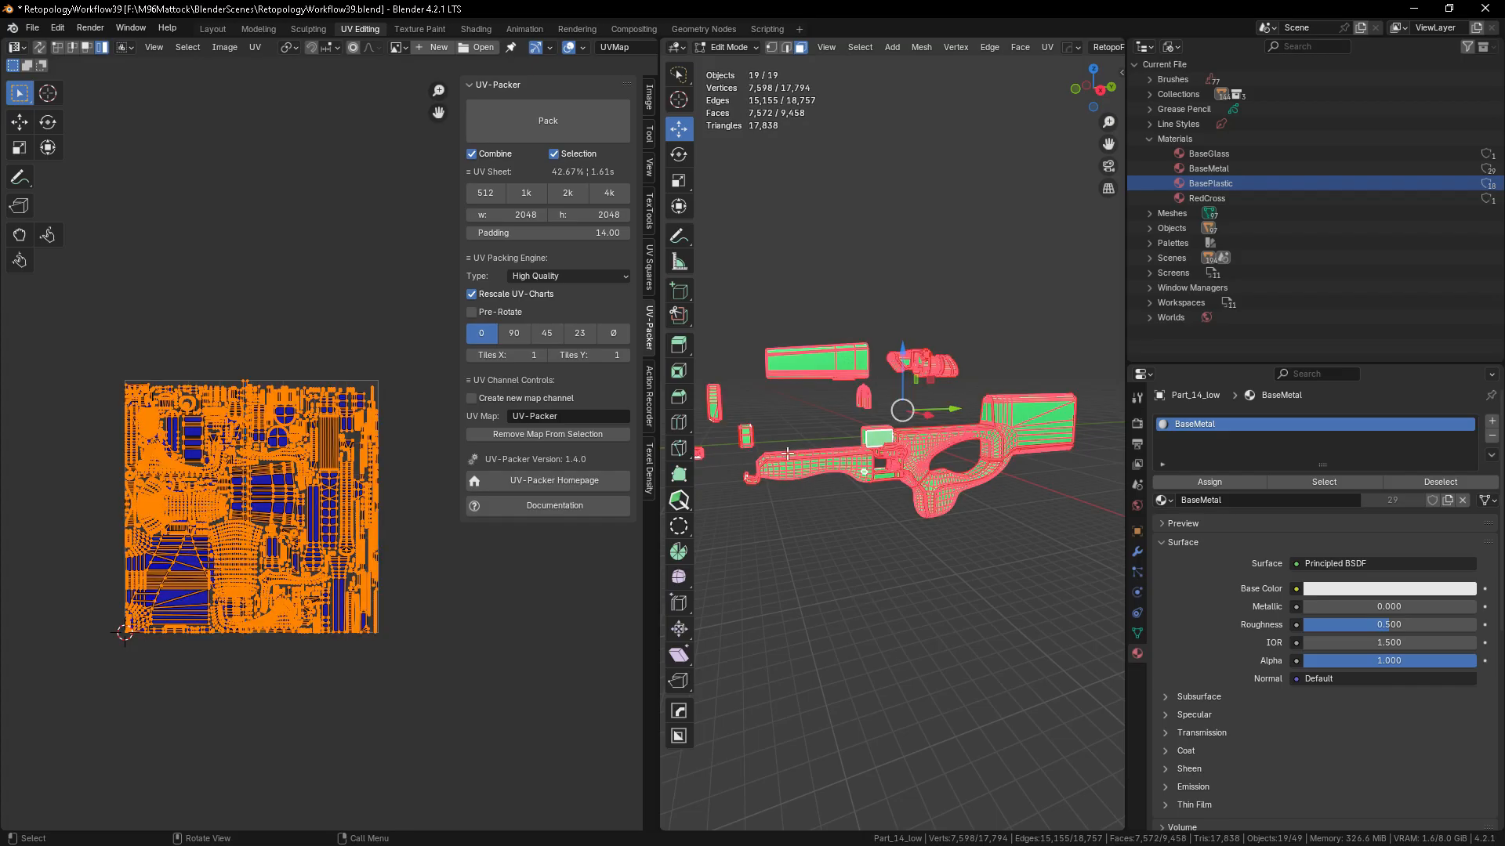
pyautogui.click(522, 126)
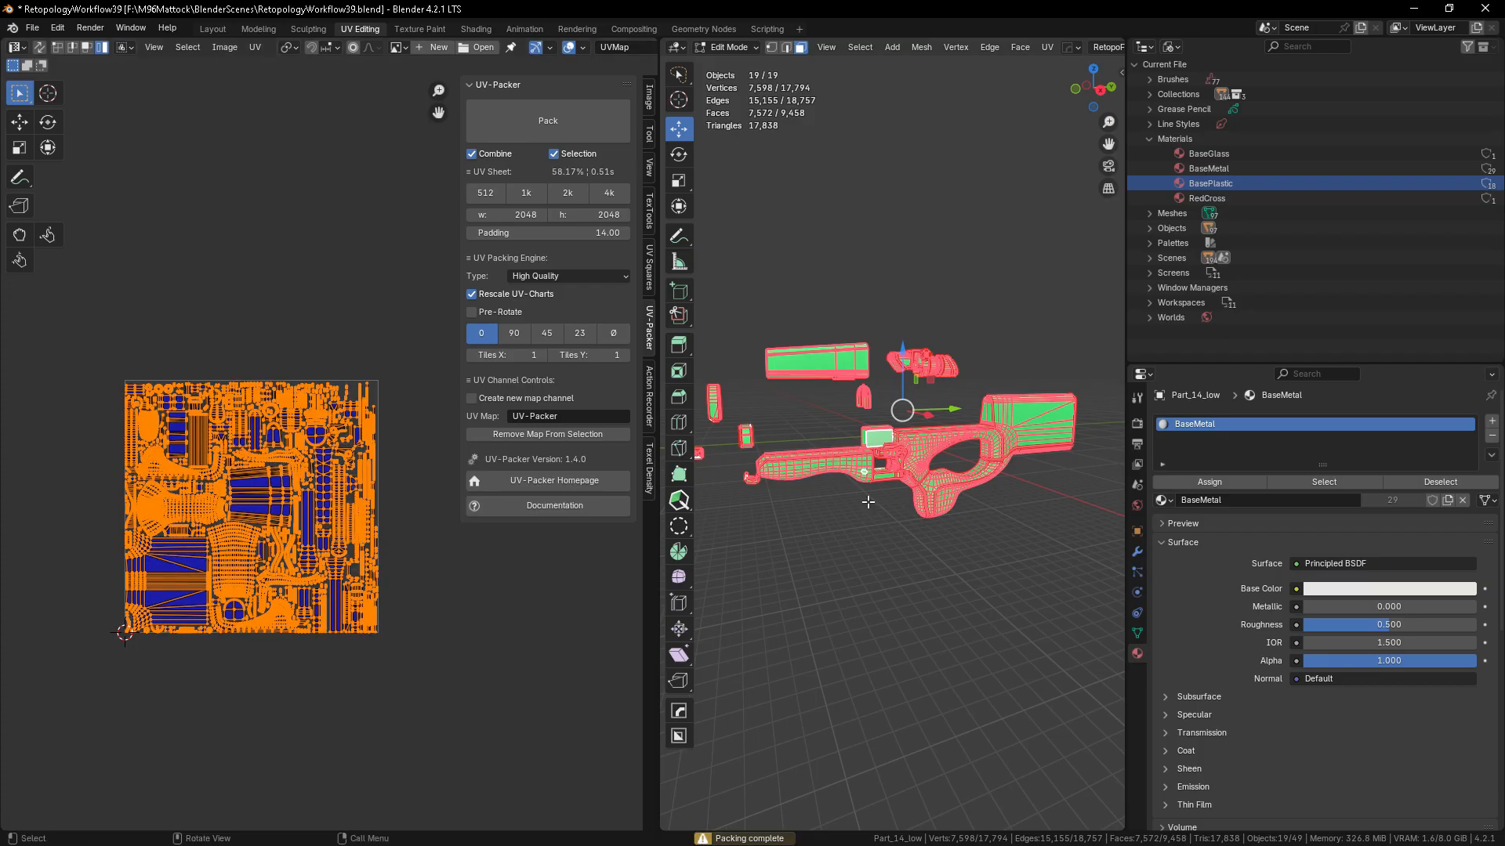
pyautogui.click(849, 548)
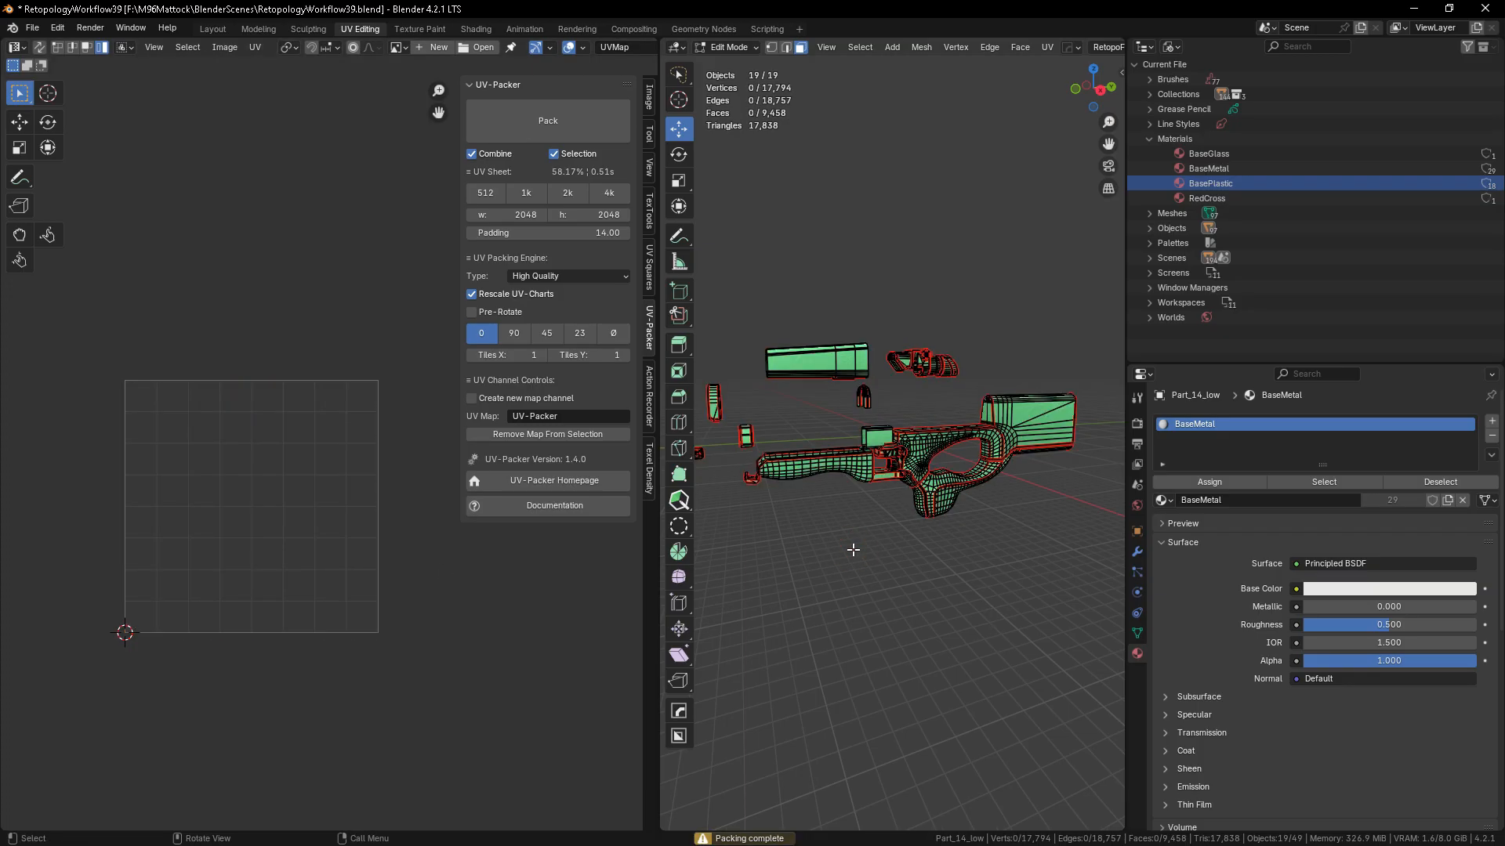
pyautogui.press('Tab')
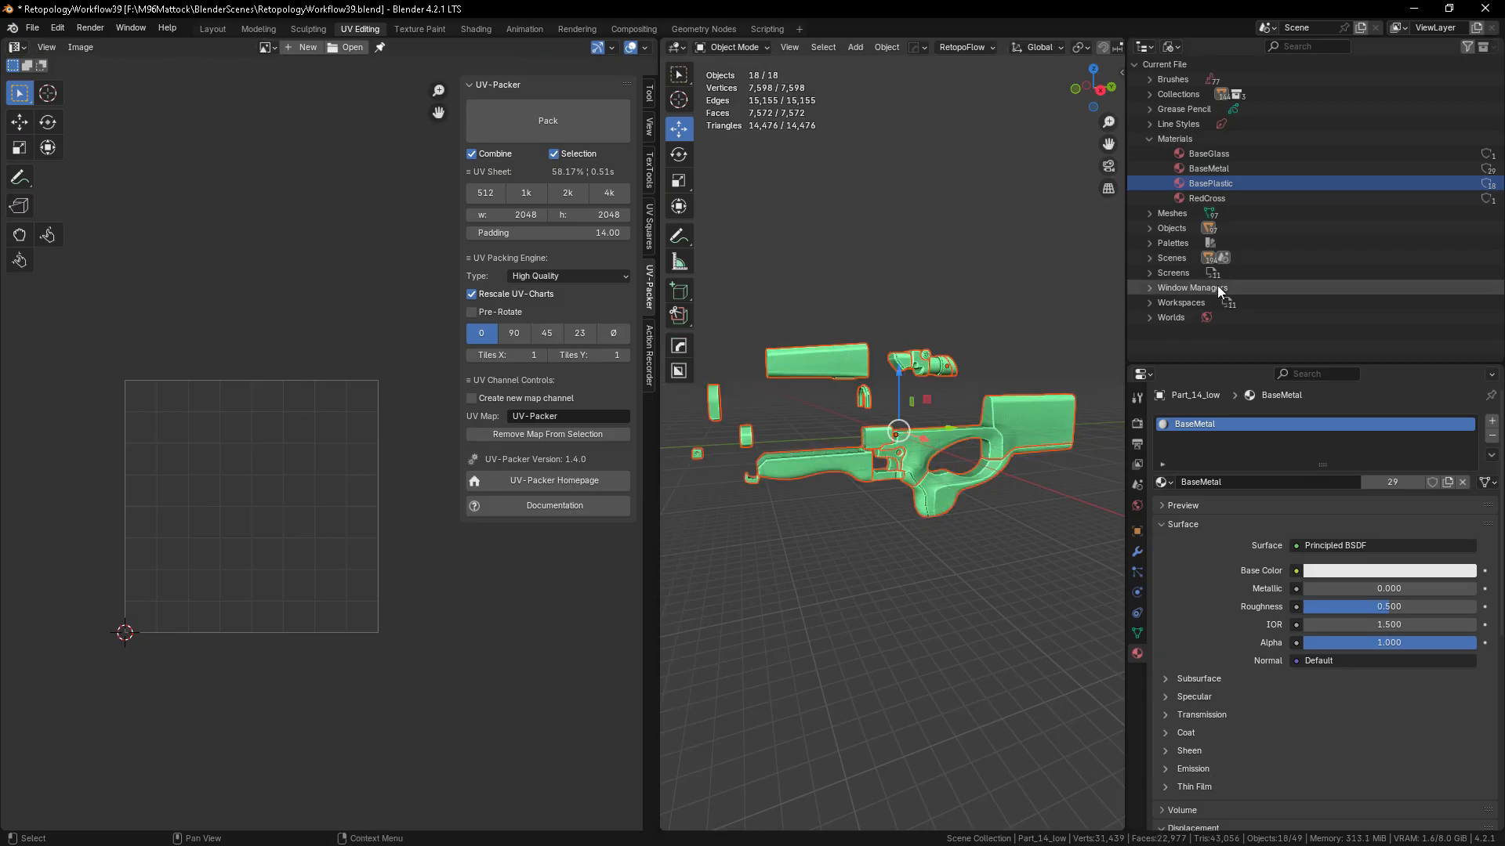
# - Leave the isolated view of the plastic parts and select the objects linked to the BaseGlass material
pyautogui.click(1205, 153)
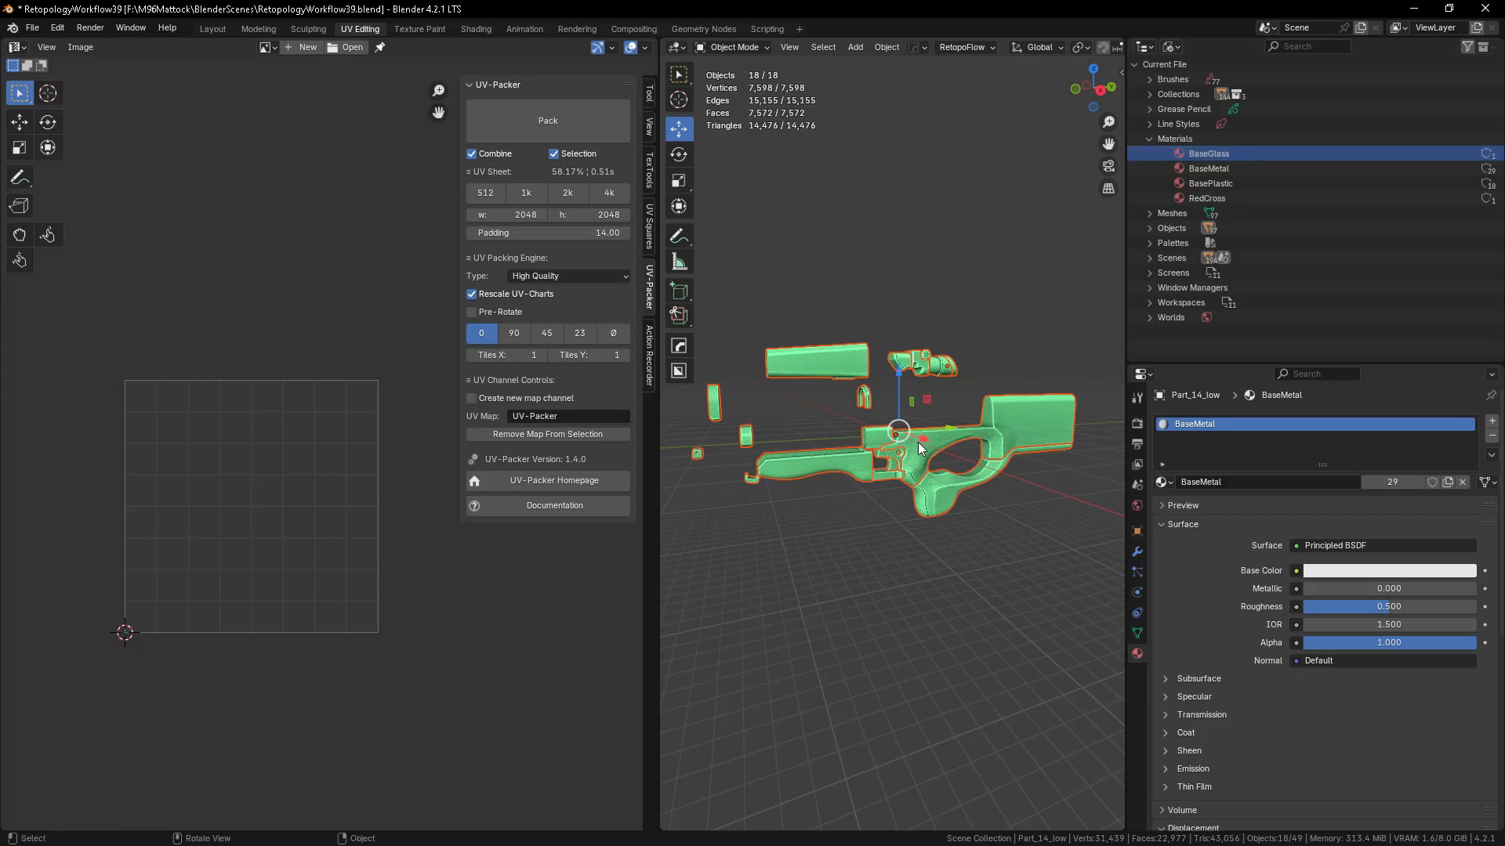
pyautogui.press('/')
pyautogui.click(927, 242)
pyautogui.click(835, 208)
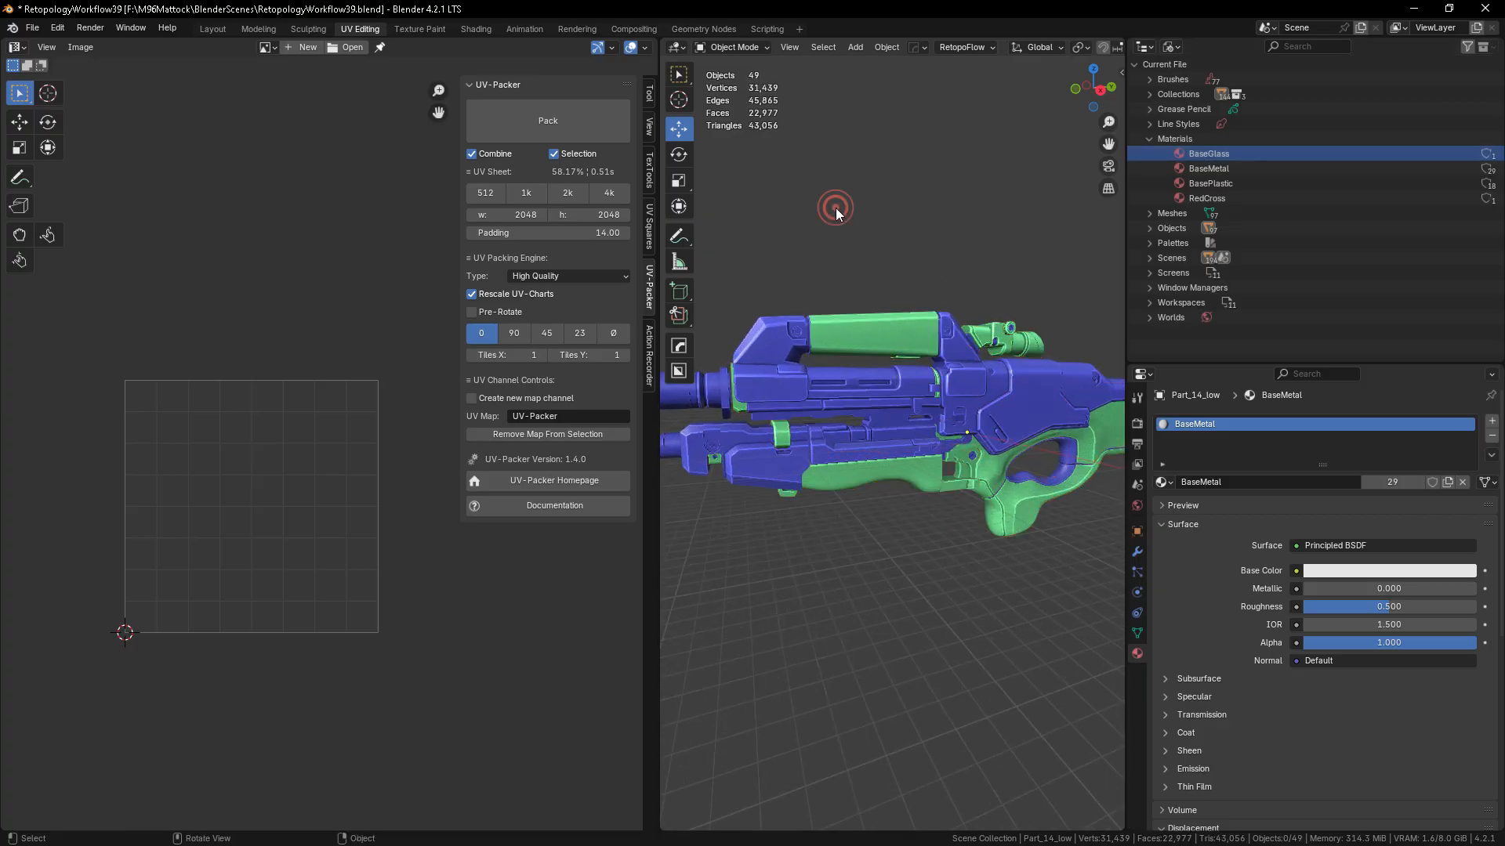
pyautogui.rightClick(1204, 154)
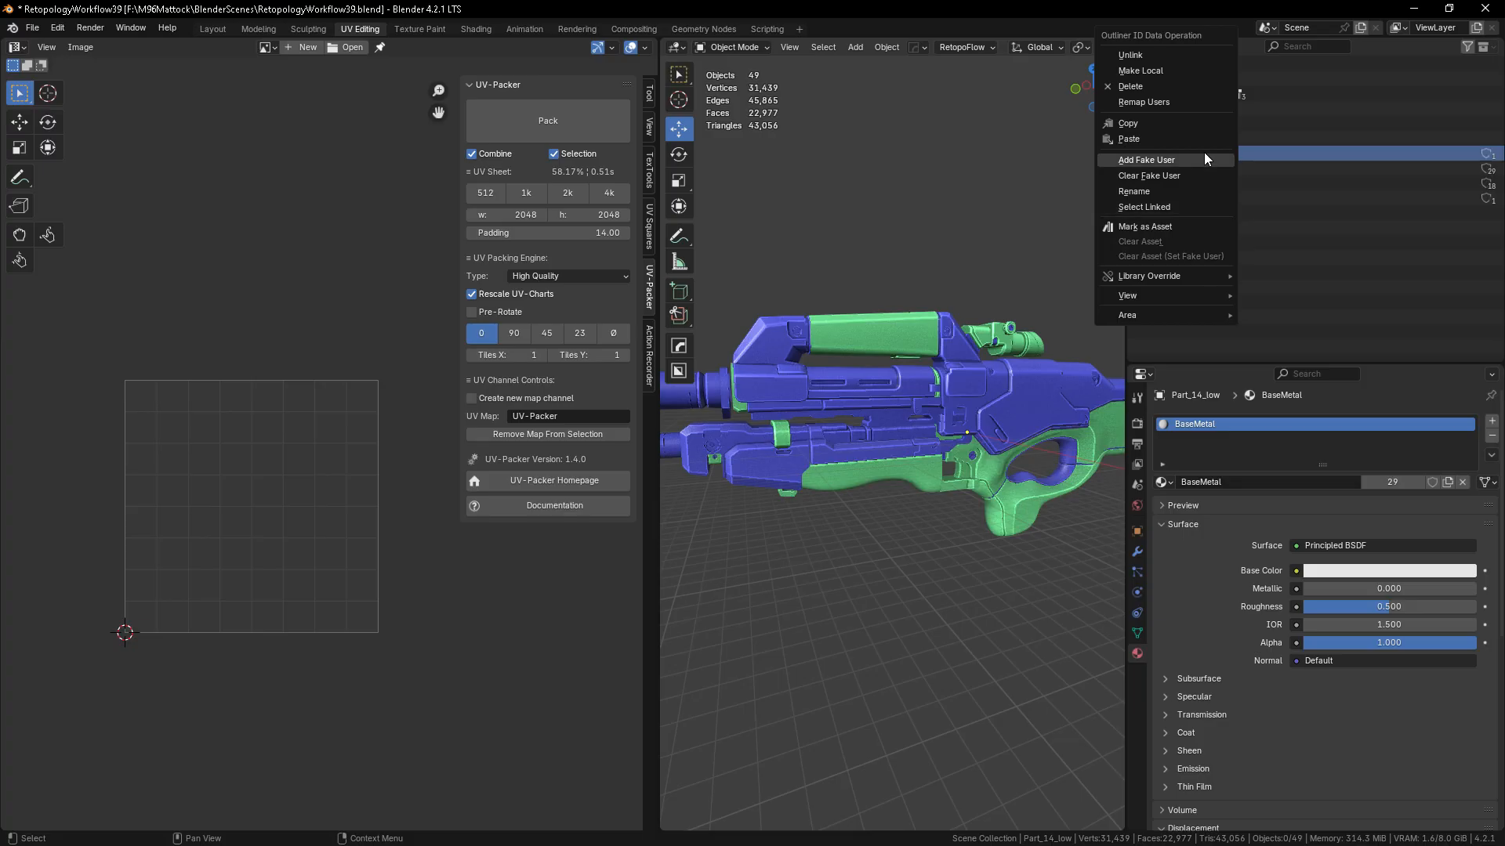
pyautogui.click(1168, 207)
pyautogui.moveTo(1044, 413); pyautogui.dragTo(945, 427, button='middle')
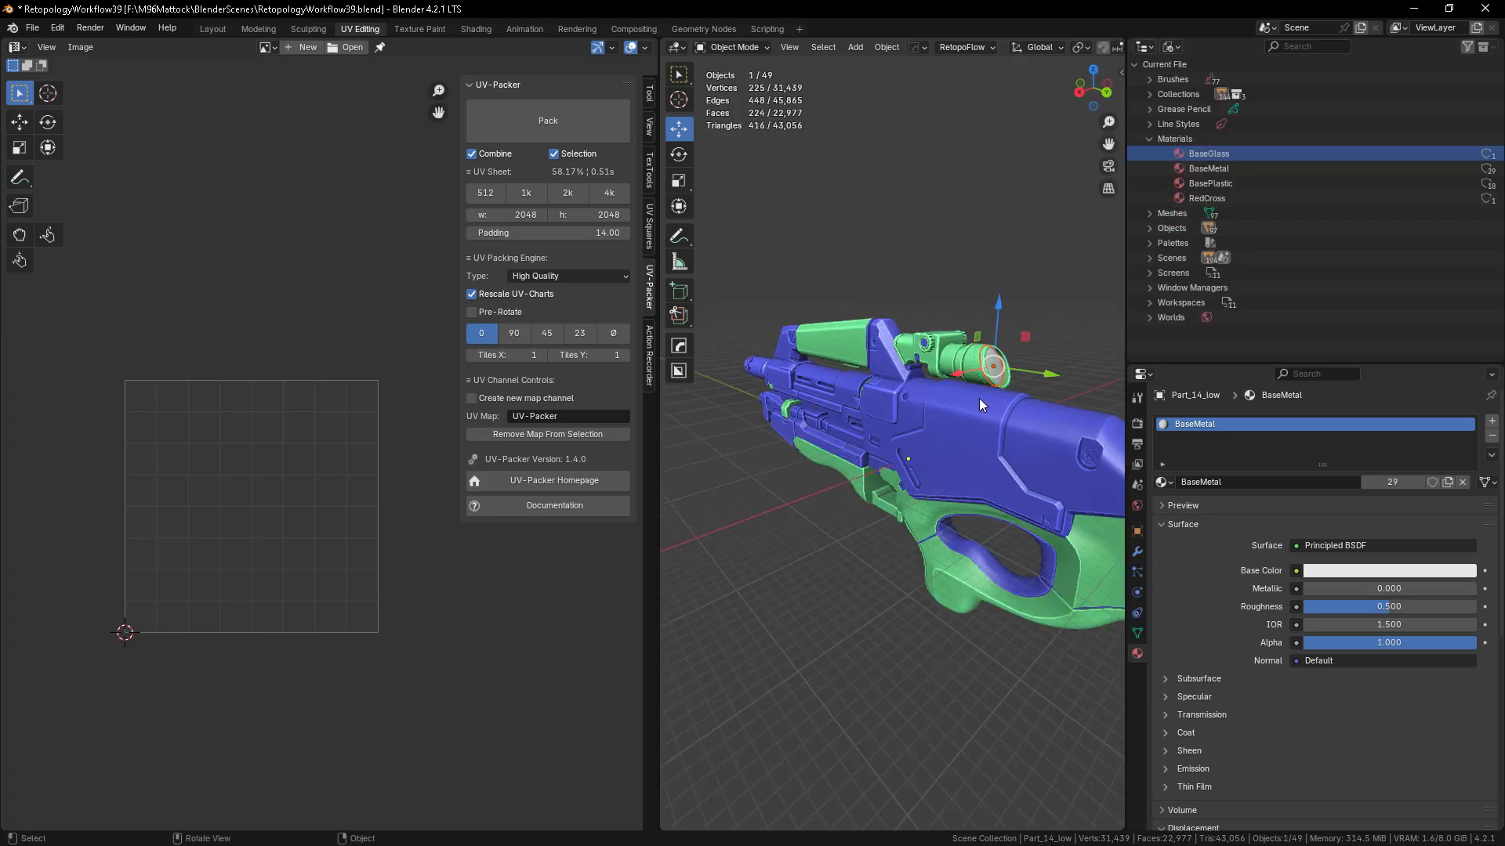
pyautogui.press('KP_Decimal')
pyautogui.scroll(6, 972, 402)
pyautogui.scroll(-7, 972, 401)
pyautogui.press('Tab')
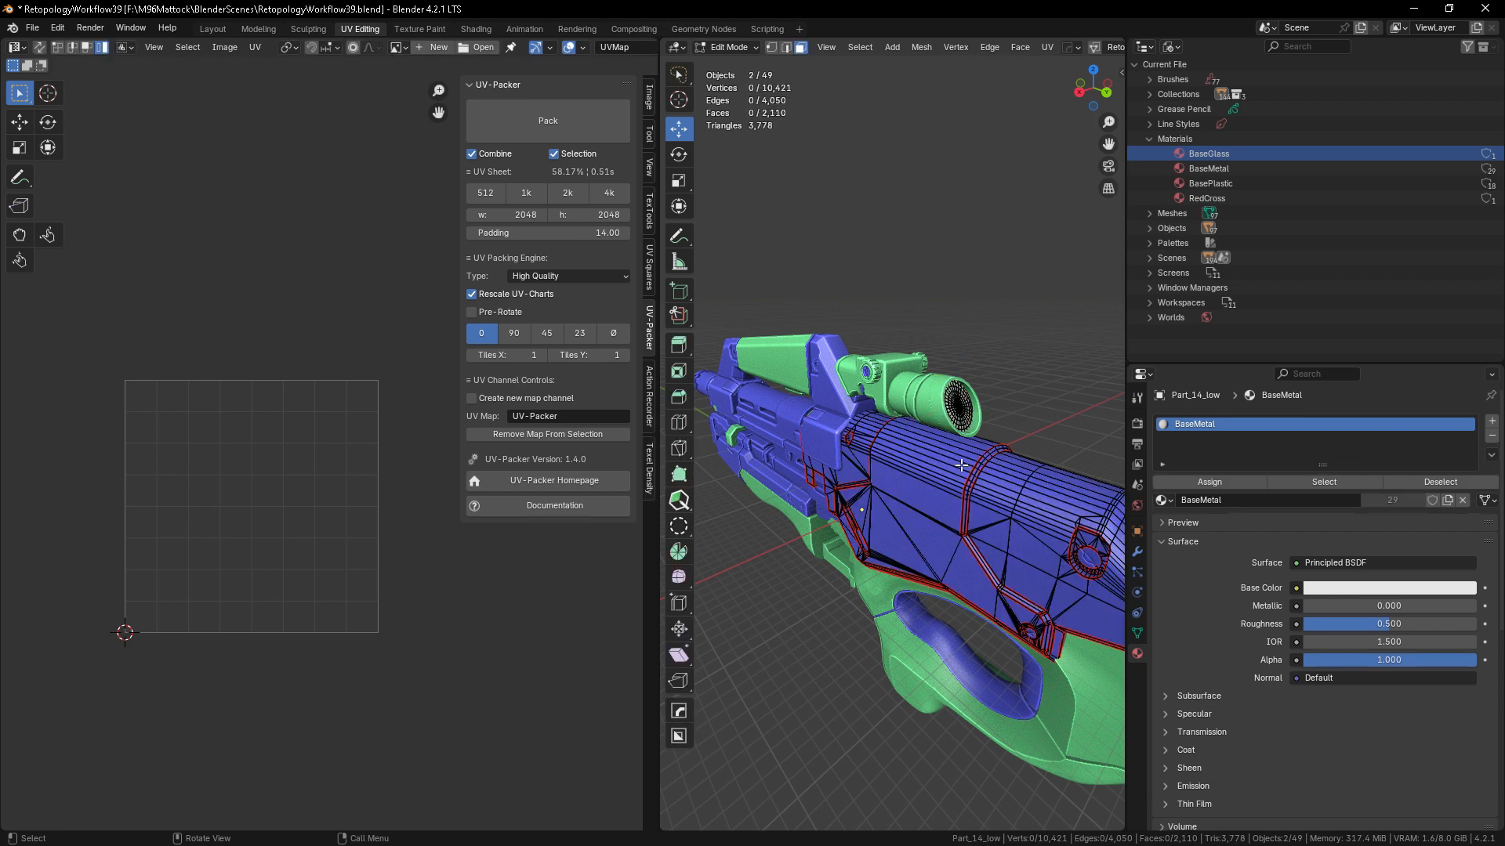
pyautogui.press('a')
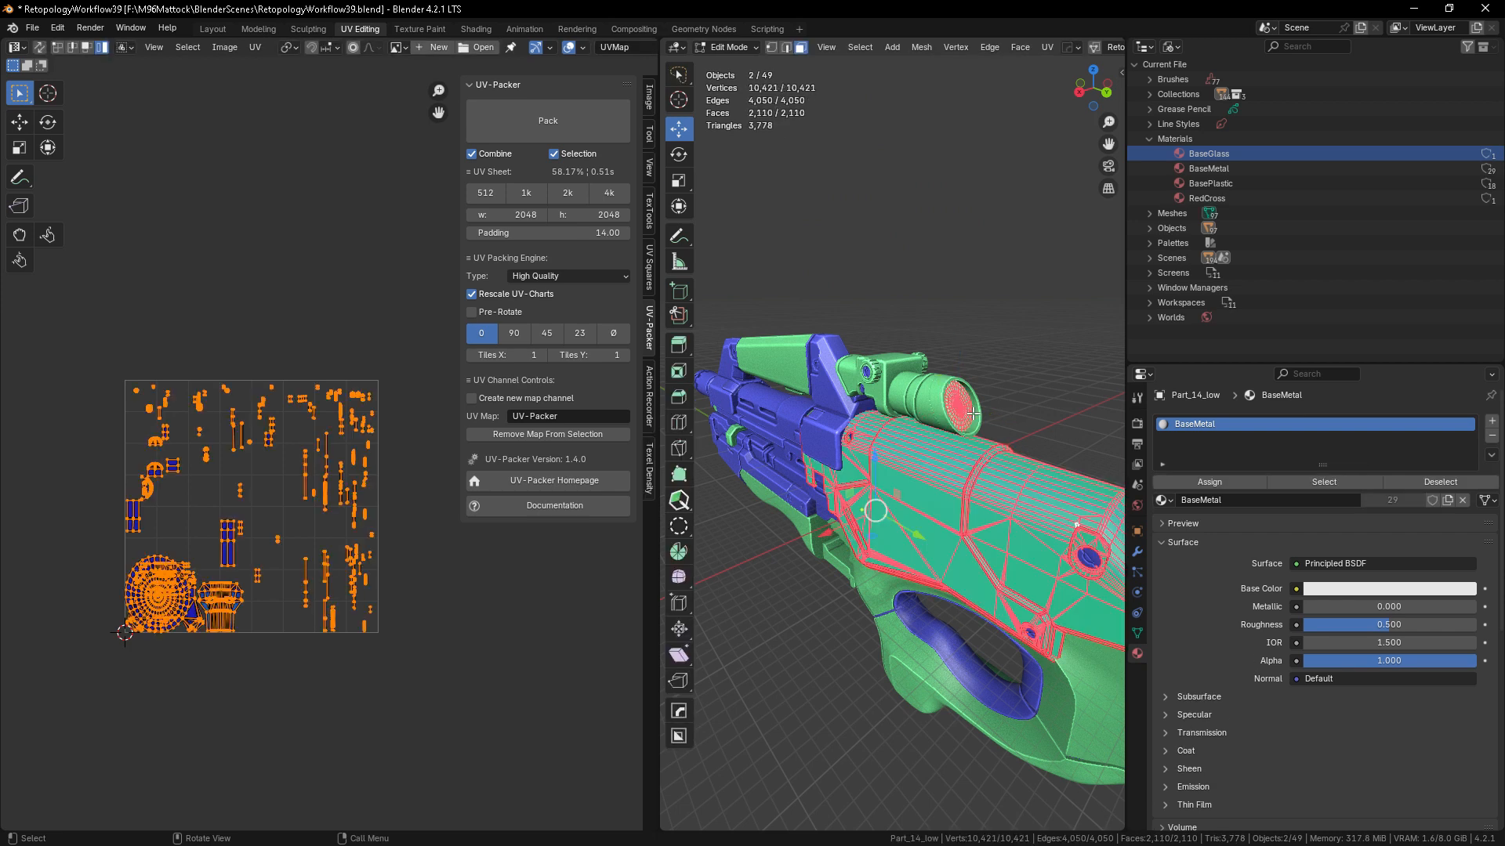
pyautogui.press('Tab')
# - Make the scope's glass lens the active object, then select everything linked to BaseGlass and isolate it
pyautogui.click(1013, 350)
pyautogui.click(960, 411)
pyautogui.click(956, 251)
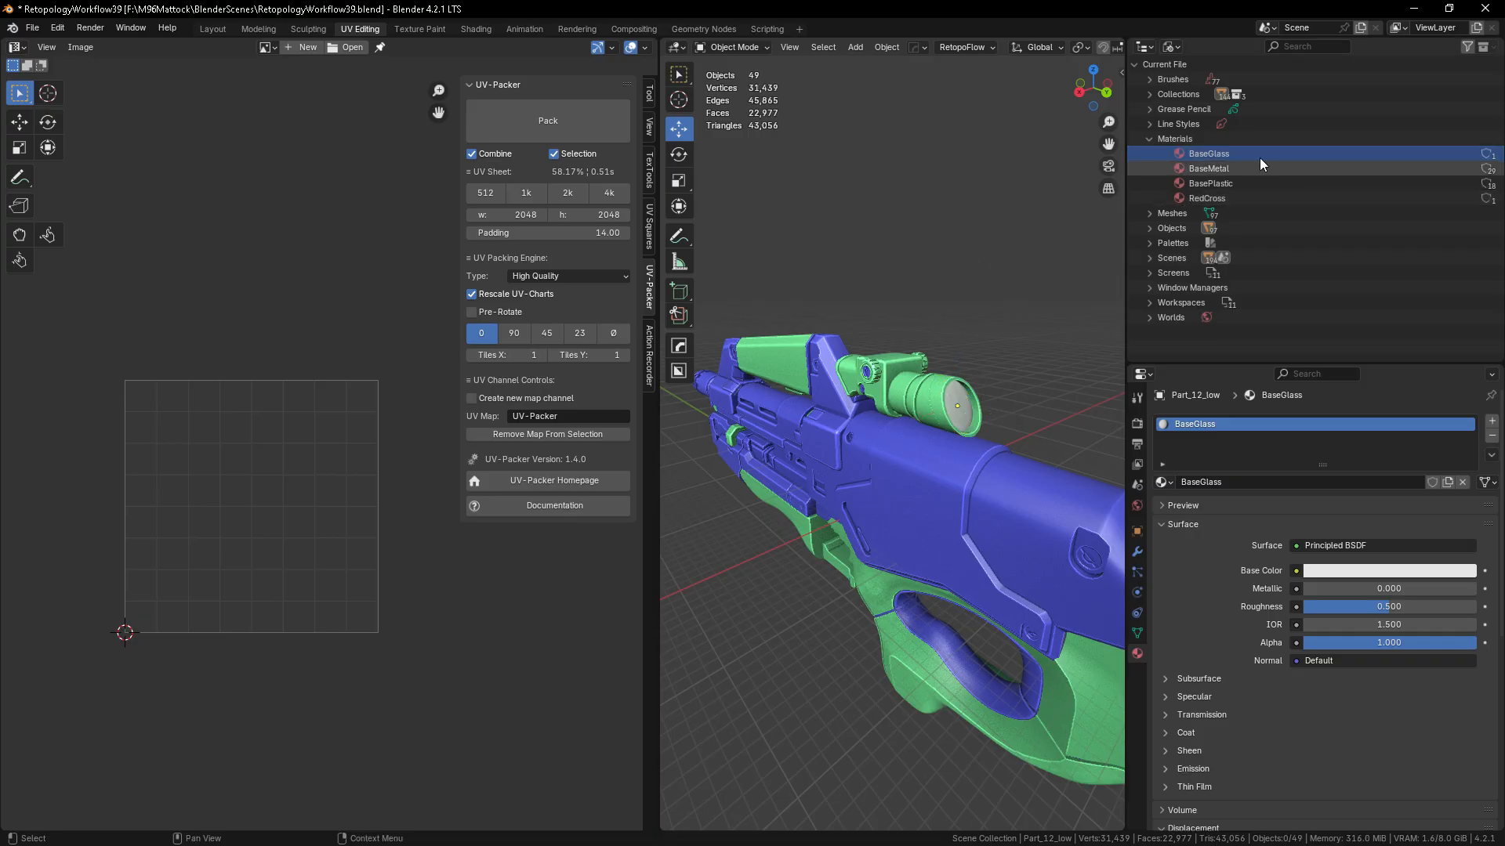
pyautogui.rightClick(1208, 150)
pyautogui.click(1187, 206)
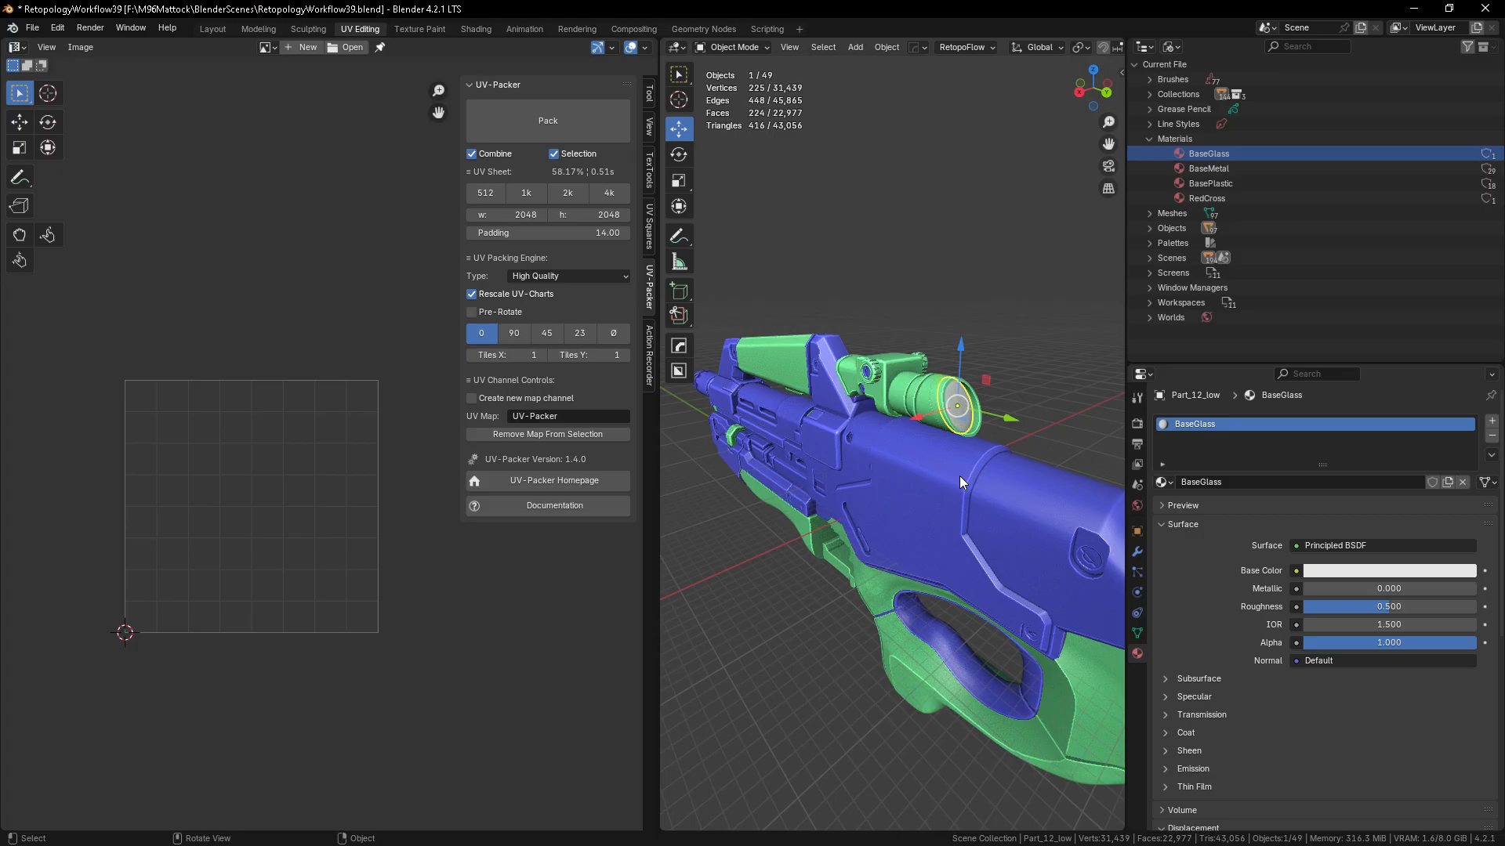
pyautogui.press('KP_Divide')
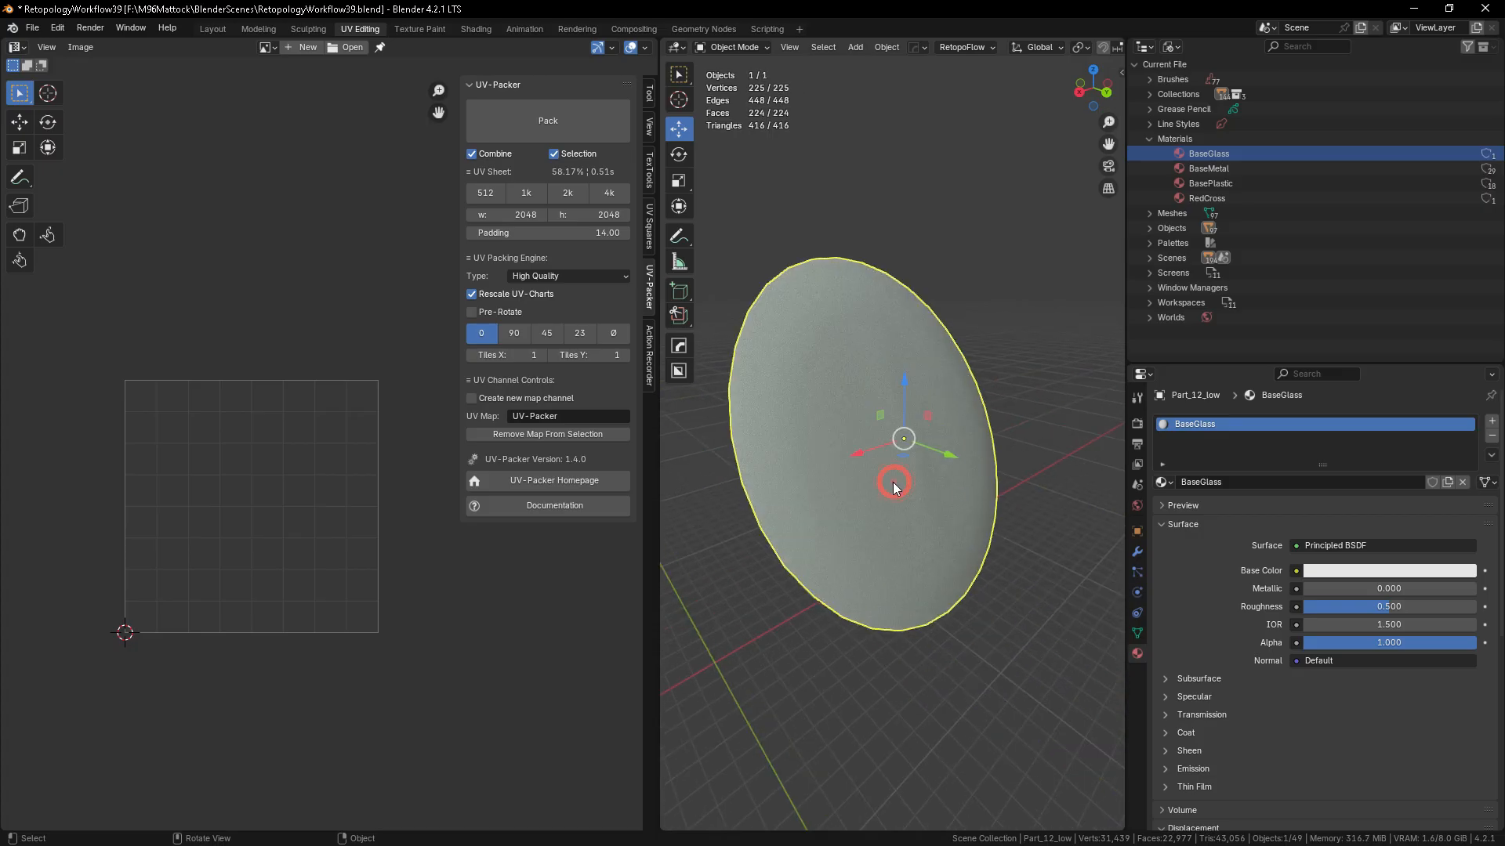
pyautogui.press('KP_Divide')
pyautogui.press('KP_Divide')
# - Unwrap all faces of the glass lens so its UV island fills the UV square
pyautogui.press('Tab')
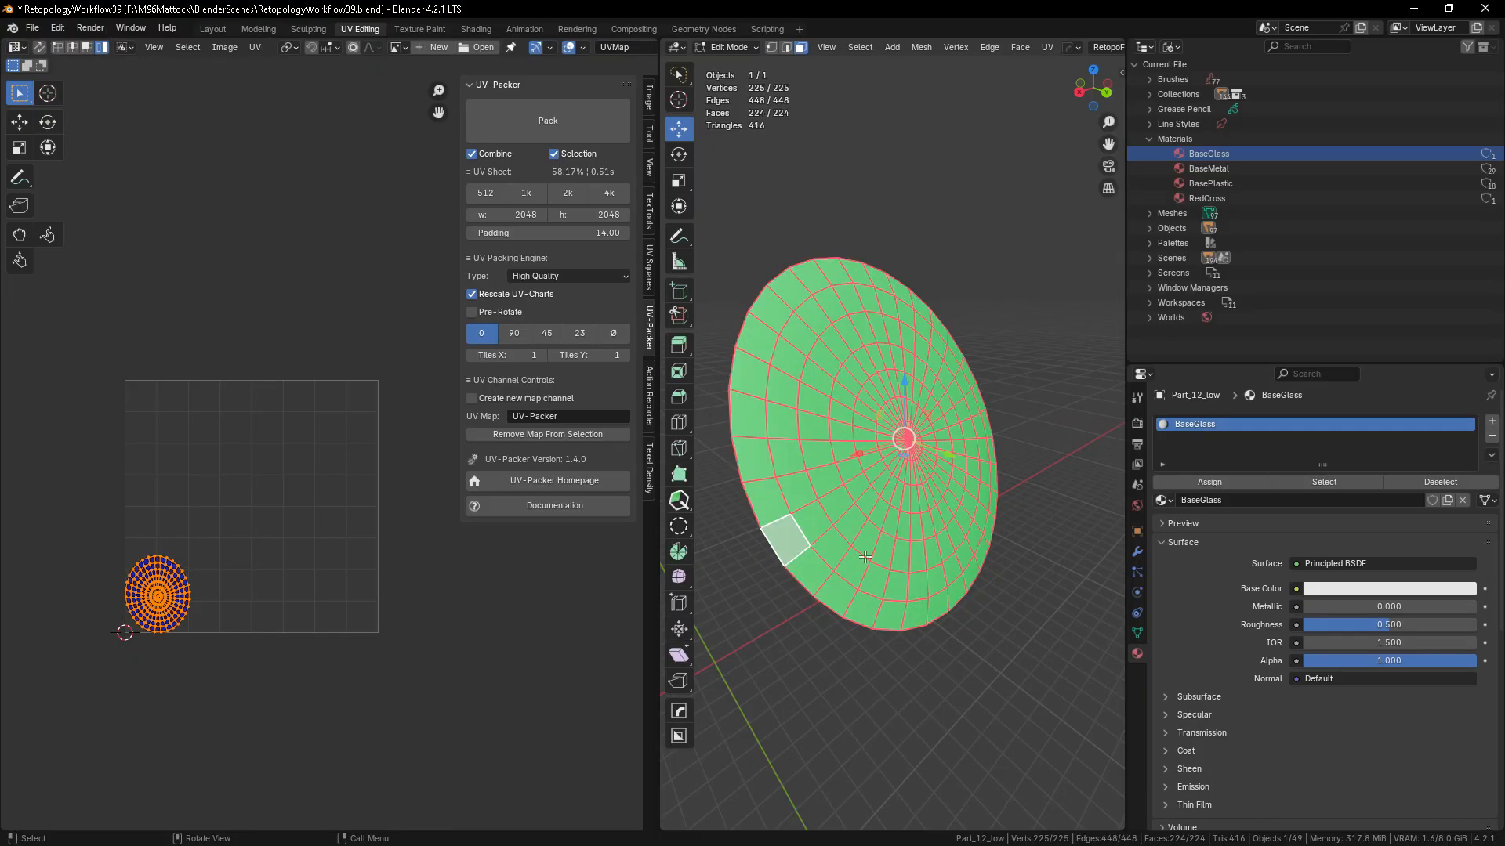
pyautogui.press('u')
pyautogui.click(928, 510)
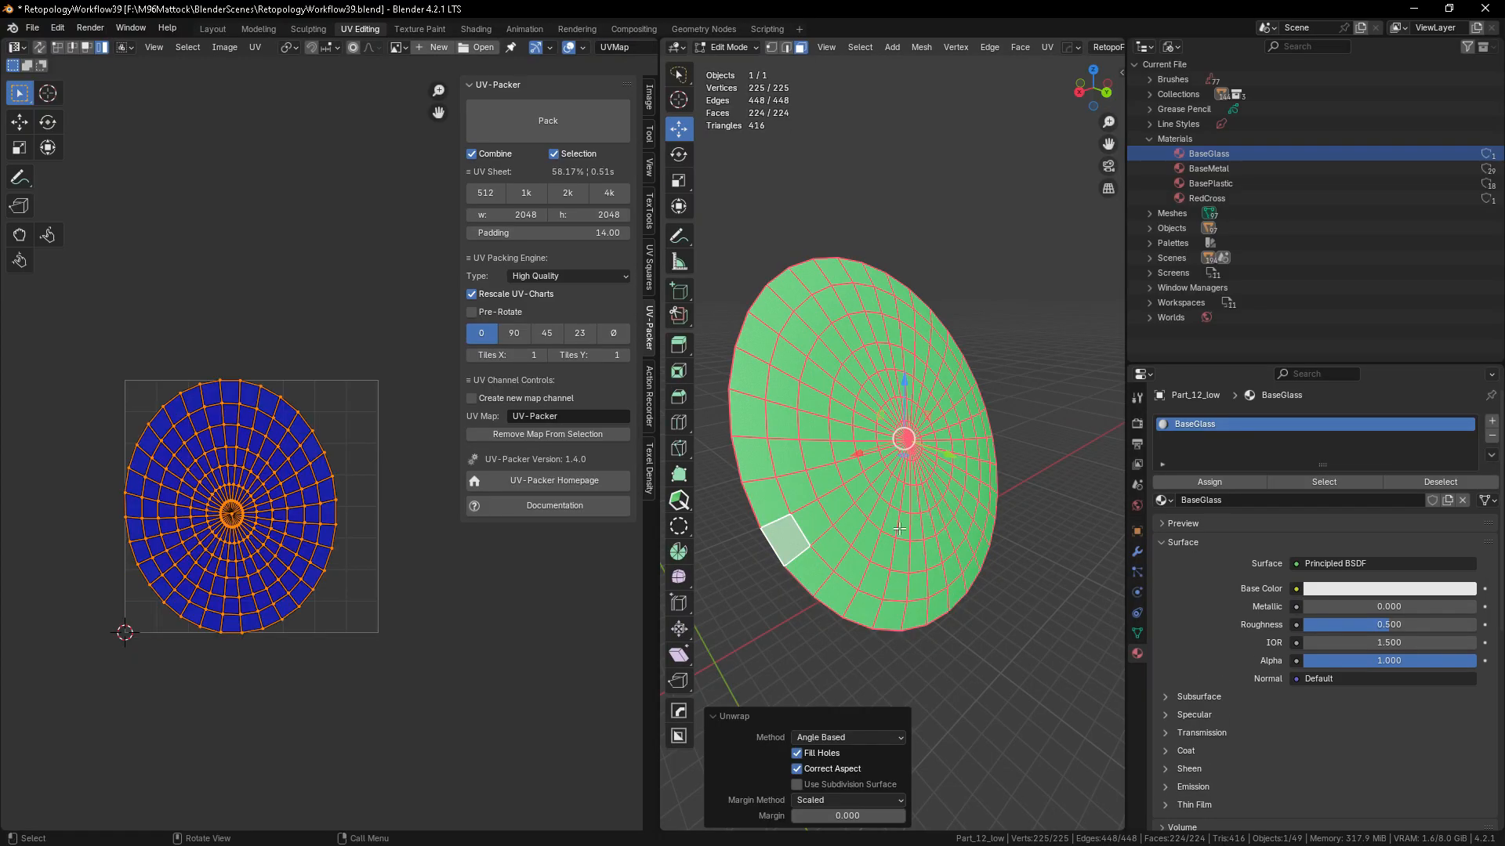
pyautogui.press('Tab')
# - Switch the glass lens to Sculpt Mode and set up the Smooth brush with a larger radius
pyautogui.moveTo(951, 750)
pyautogui.mouseDown(button='middle')
pyautogui.moveTo(945, 674)
pyautogui.moveTo(823, 665)
pyautogui.moveTo(856, 598)
pyautogui.moveTo(901, 638)
pyautogui.mouseUp(button='middle')
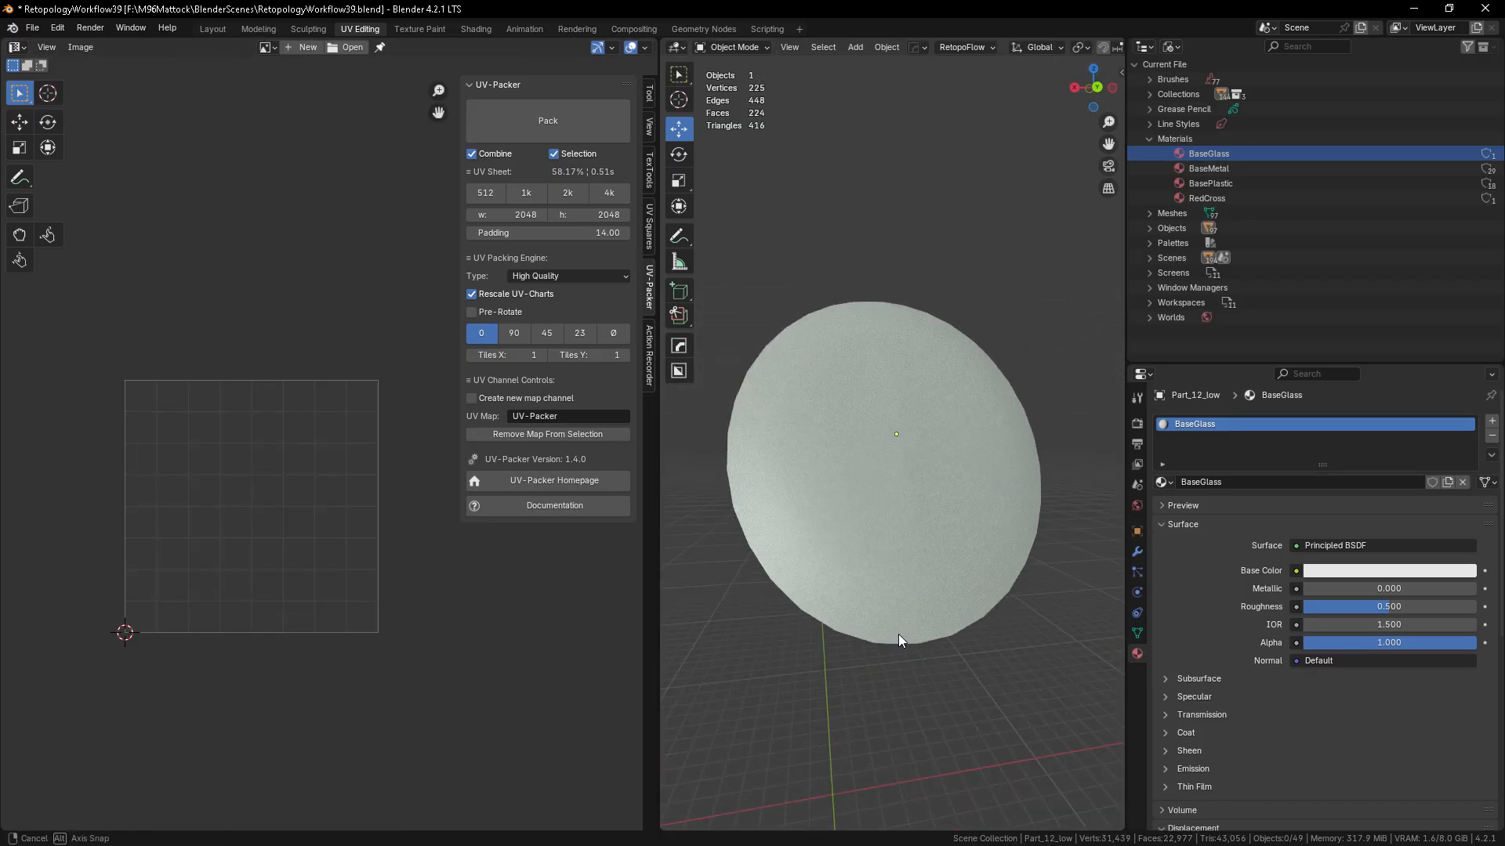
pyautogui.press('Tab')
pyautogui.scroll(3, 910, 444)
pyautogui.scroll(-4, 908, 450)
pyautogui.press('Tab')
pyautogui.moveTo(901, 694); pyautogui.dragTo(878, 439, button='middle')
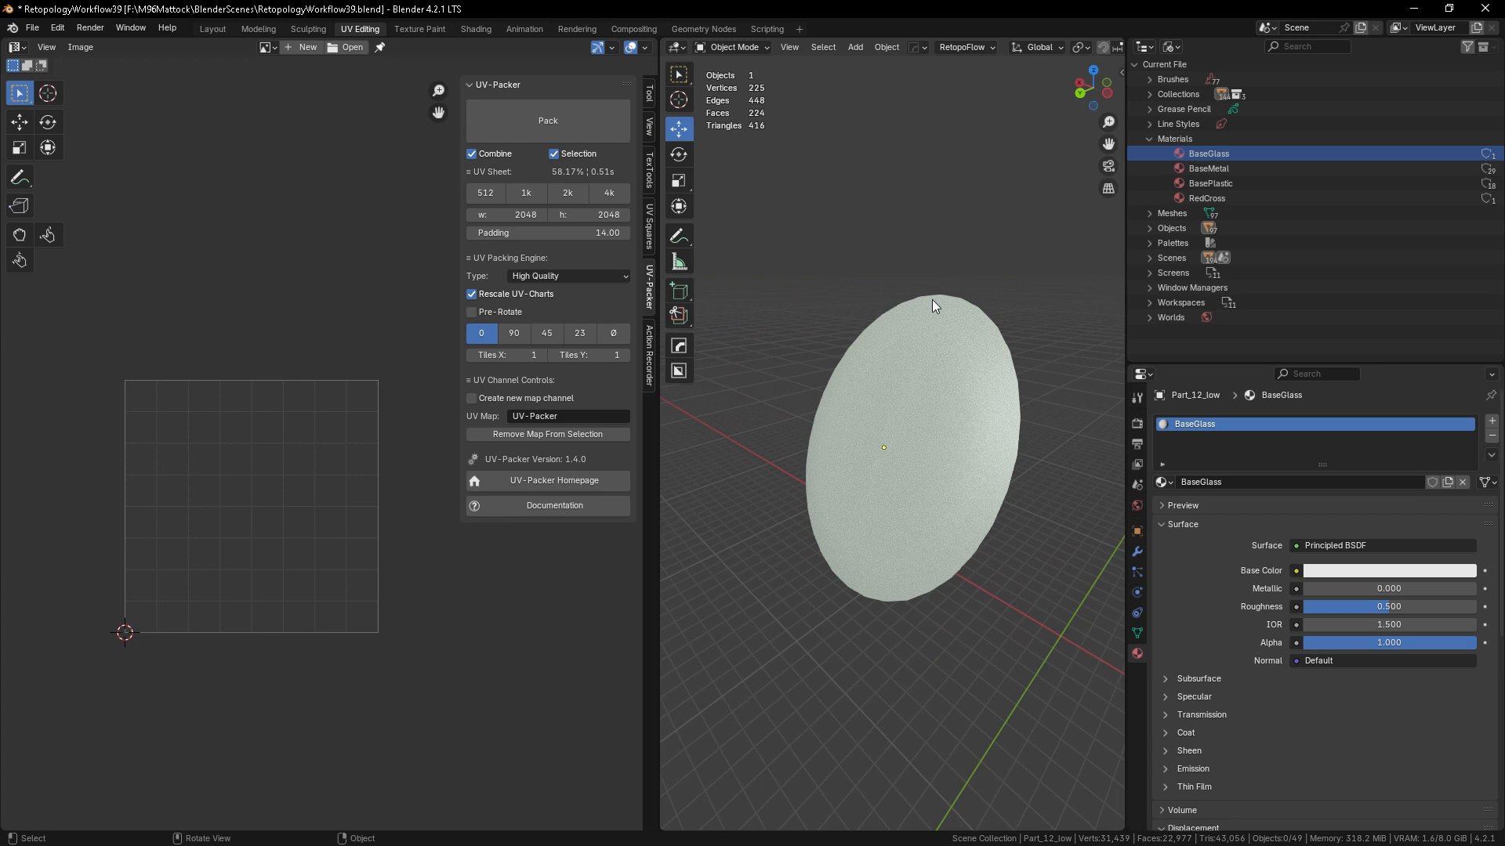
pyautogui.click(740, 48)
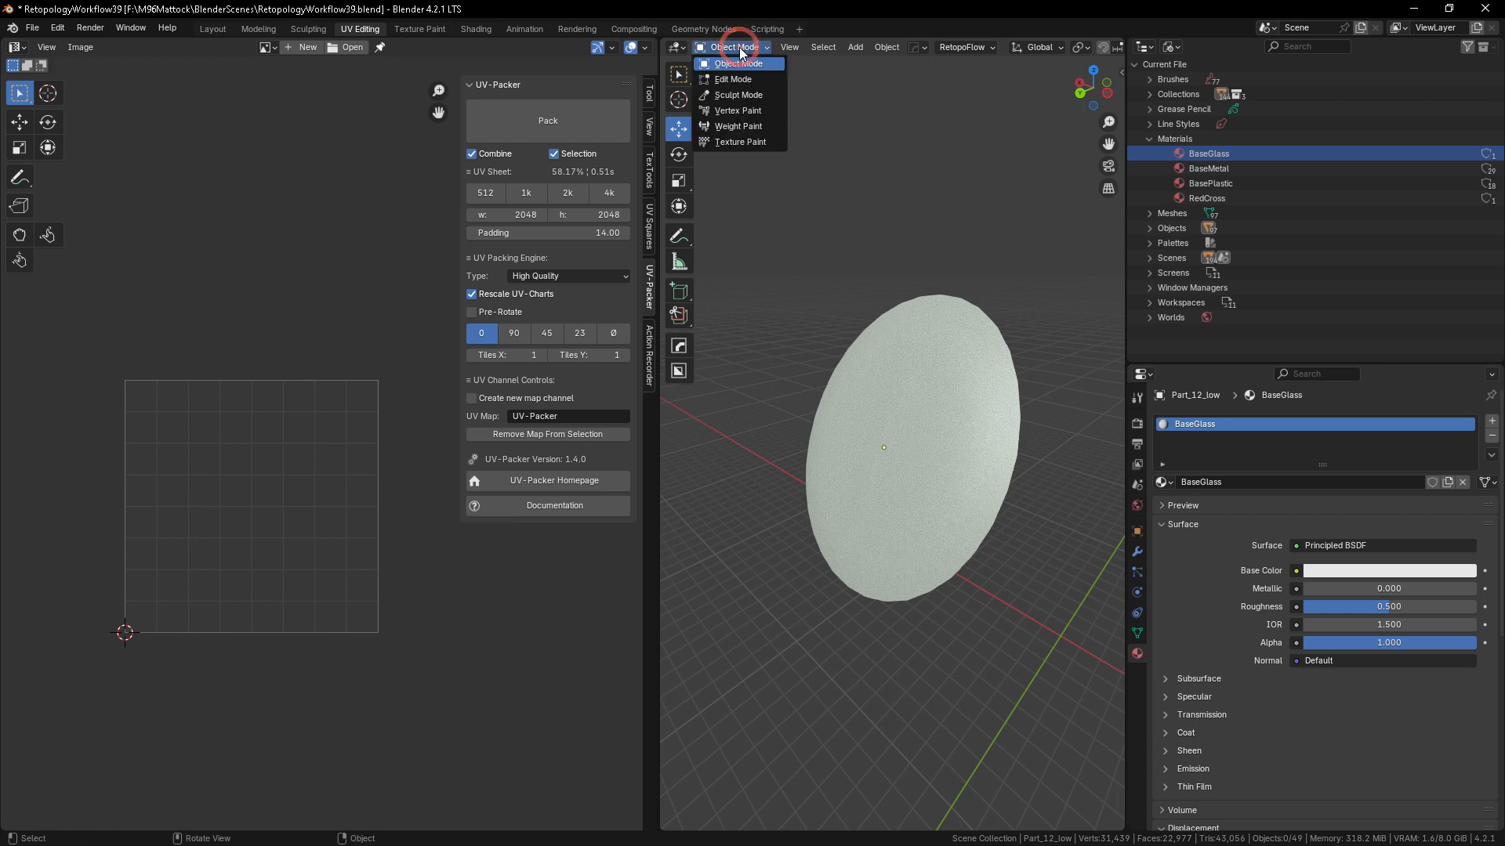
pyautogui.click(737, 95)
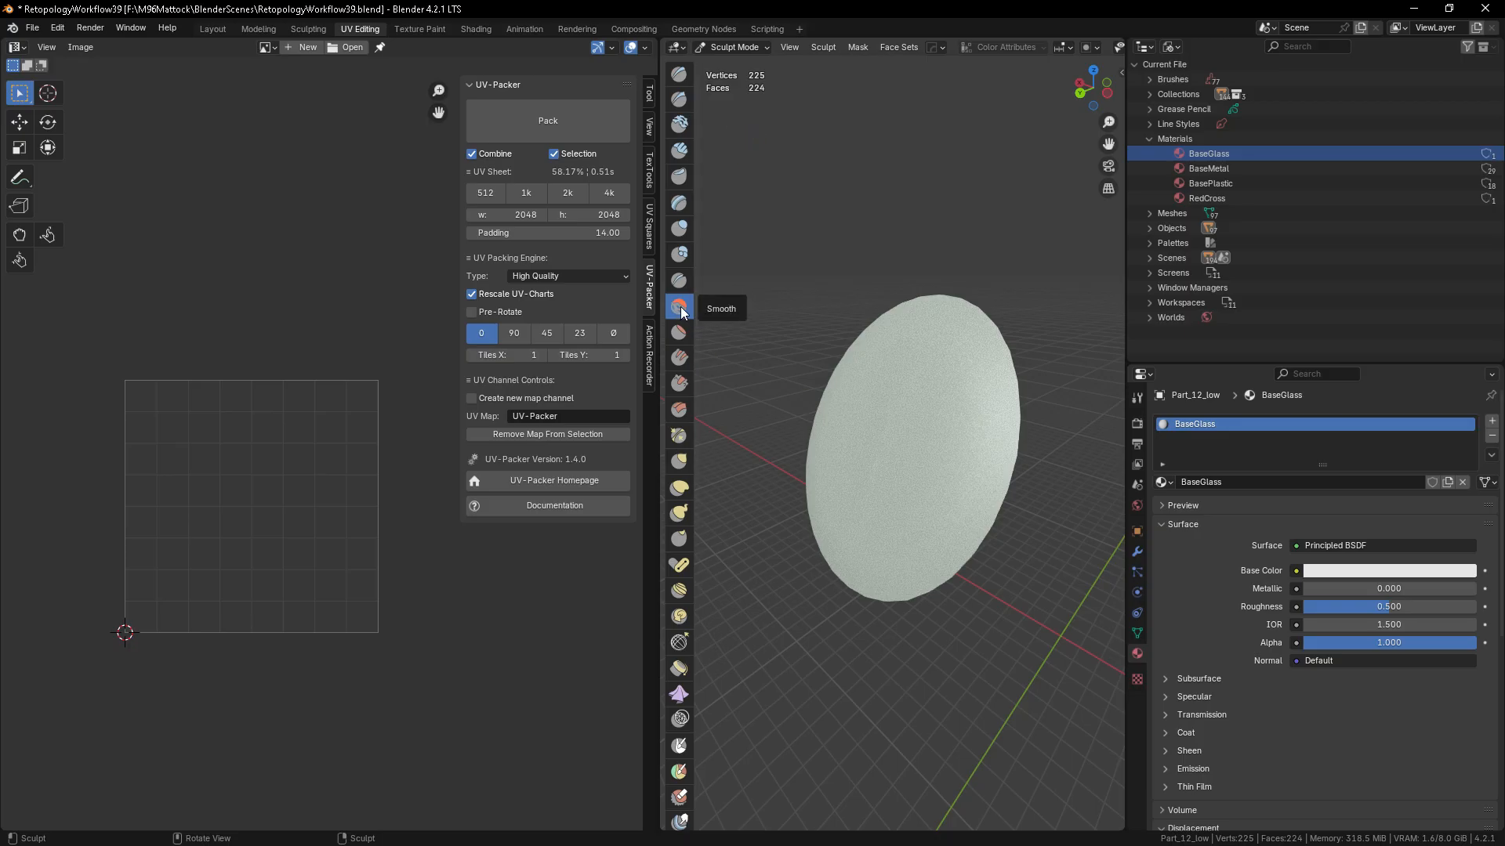
pyautogui.moveTo(849, 547)
pyautogui.mouseDown(button='middle')
pyautogui.moveTo(883, 527)
pyautogui.moveTo(892, 486)
pyautogui.mouseUp(button='middle')
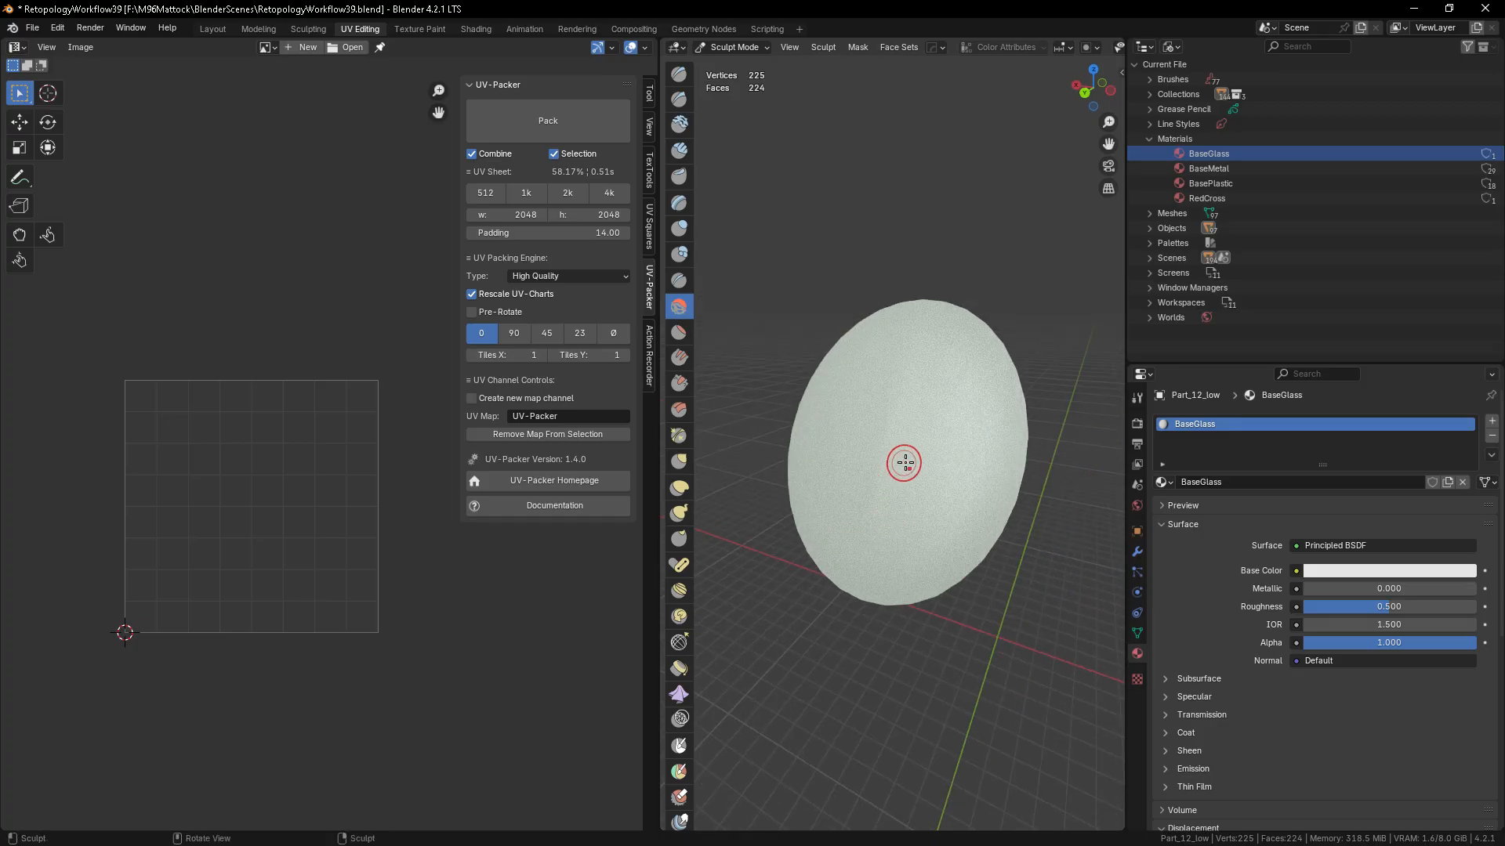
pyautogui.press('f')
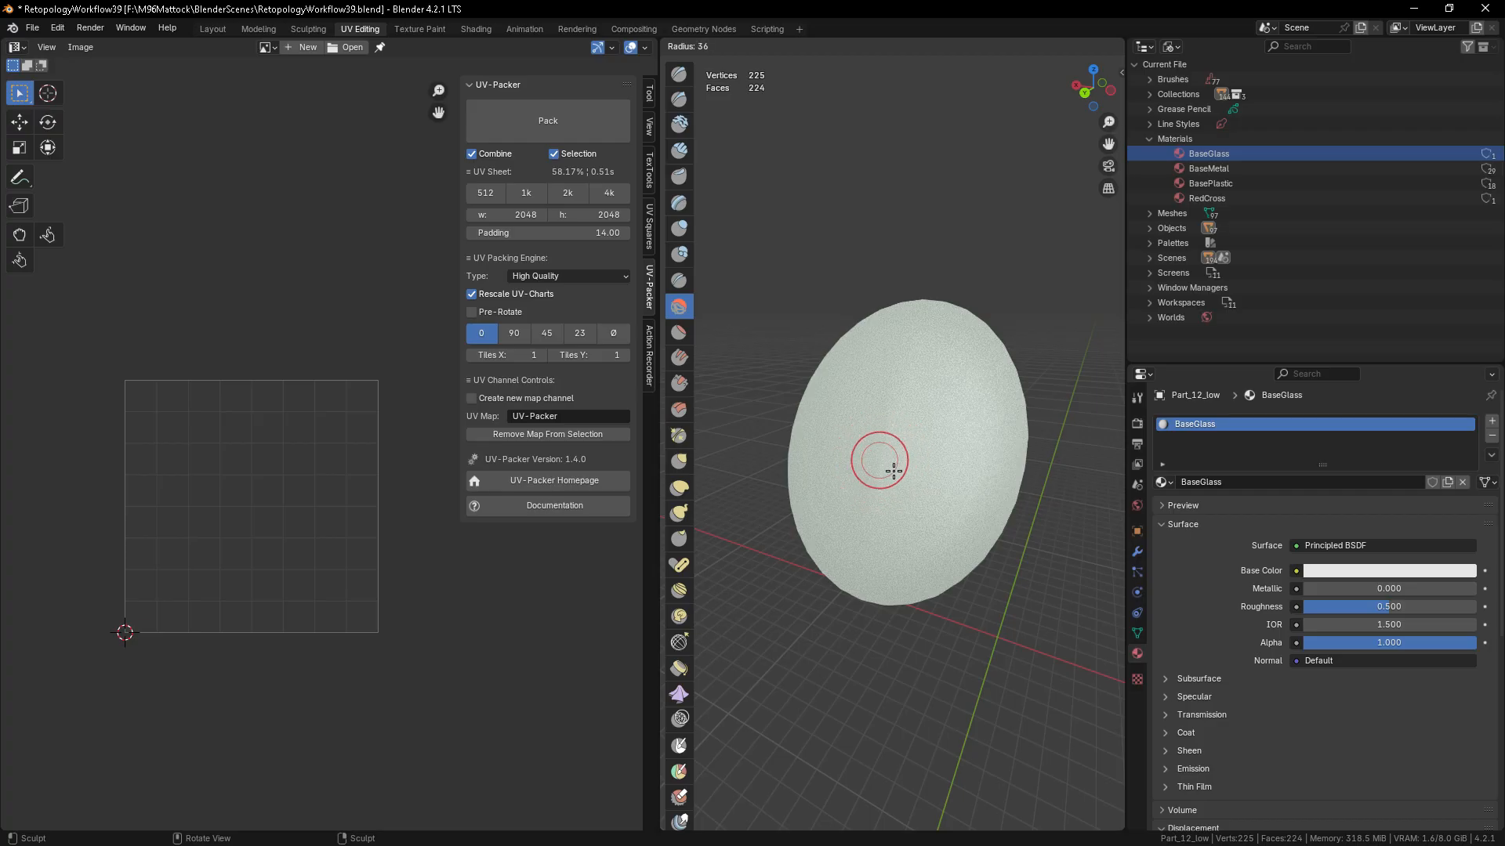
pyautogui.click(894, 473)
# - Smooth the domed surface of the glass lens with several brush strokes across its middle and lower area
pyautogui.moveTo(899, 564)
pyautogui.mouseDown(button='middle')
pyautogui.moveTo(891, 641)
pyautogui.moveTo(984, 554)
pyautogui.moveTo(1017, 552)
pyautogui.moveTo(915, 442)
pyautogui.mouseUp(button='middle')
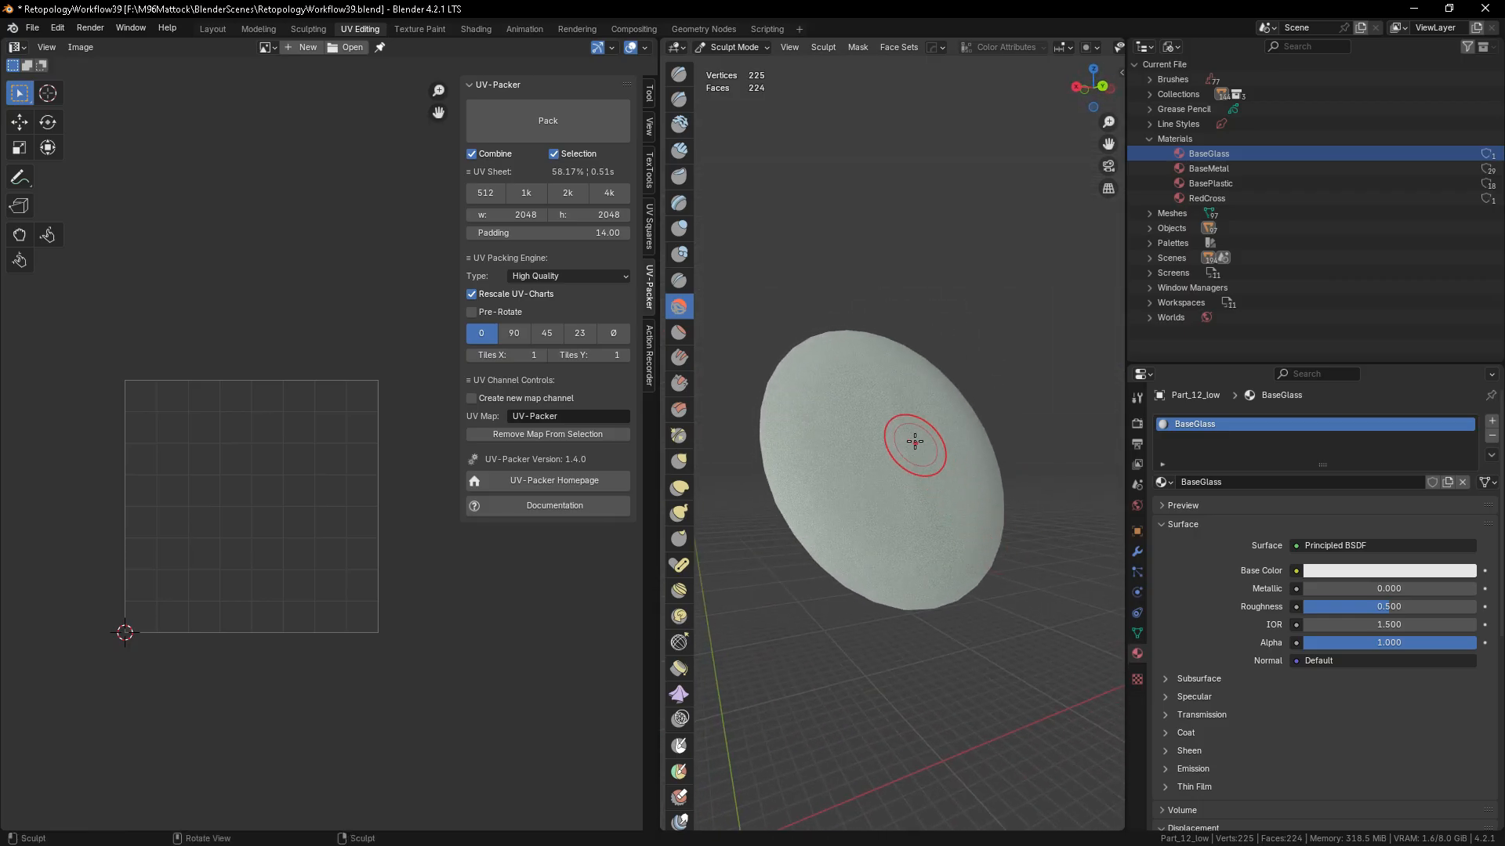
pyautogui.moveTo(901, 446); pyautogui.dragTo(912, 517)
pyautogui.moveTo(910, 447); pyautogui.dragTo(913, 465)
pyautogui.moveTo(912, 466); pyautogui.dragTo(880, 489, button='middle')
pyautogui.moveTo(878, 460); pyautogui.dragTo(869, 556)
pyautogui.moveTo(869, 557)
pyautogui.mouseDown(button='middle')
pyautogui.moveTo(912, 547)
pyautogui.moveTo(927, 627)
pyautogui.moveTo(917, 520)
pyautogui.mouseUp(button='middle')
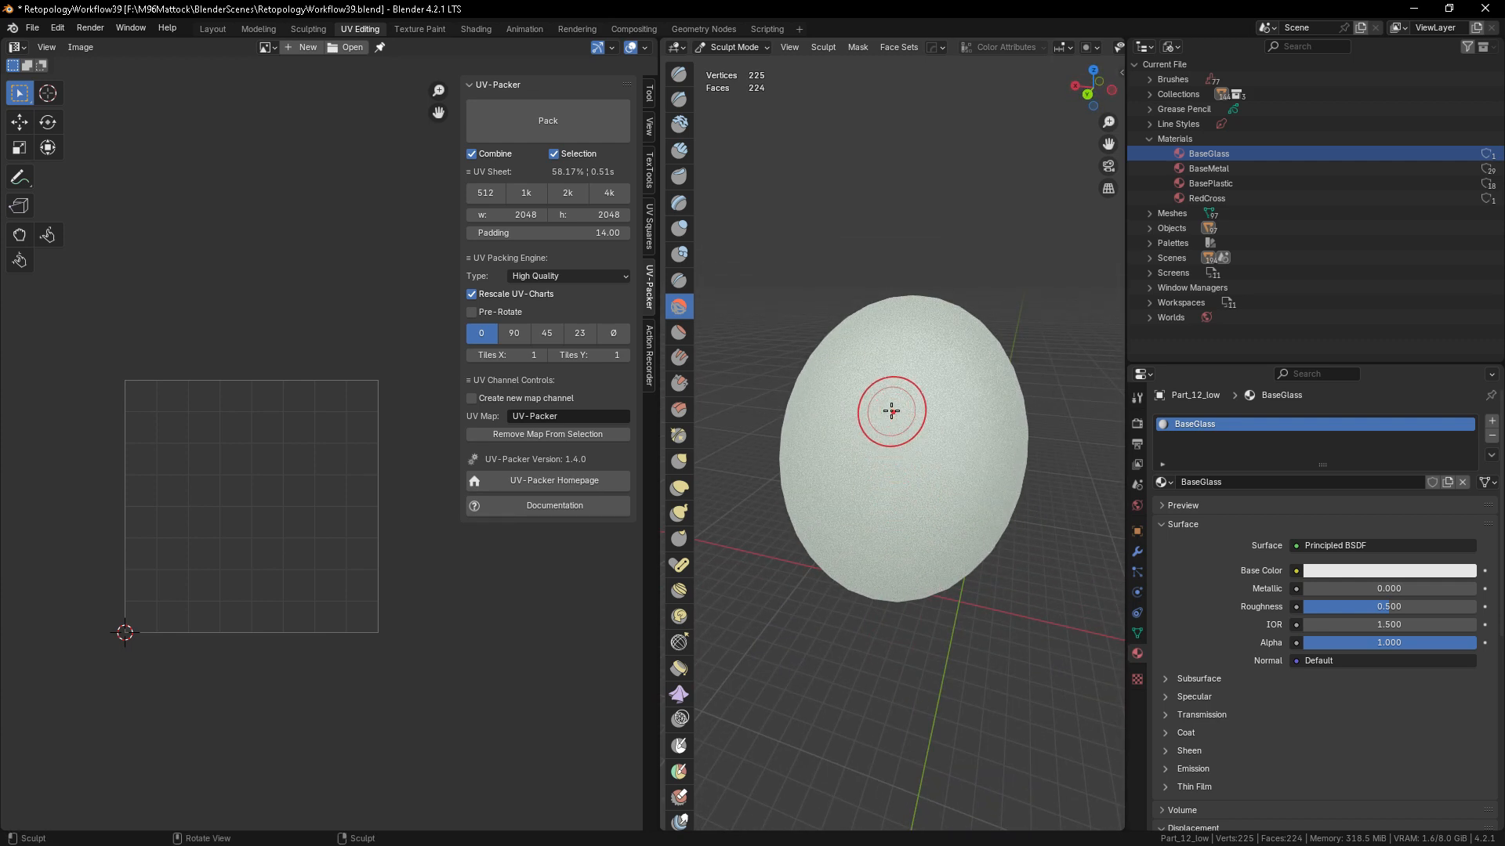
pyautogui.moveTo(891, 655); pyautogui.dragTo(924, 603, button='middle')
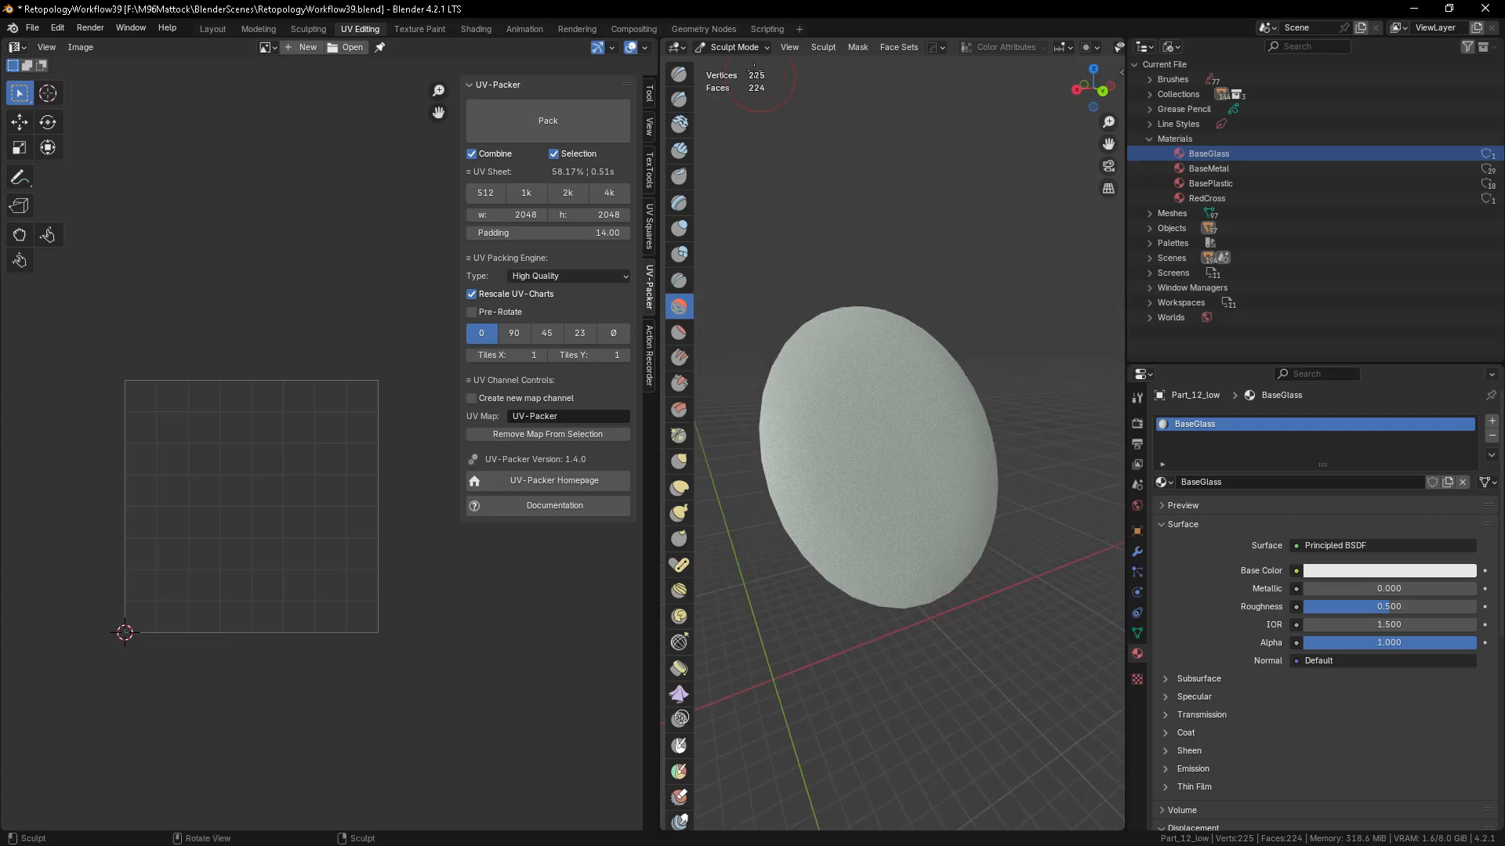
# - Return the glass lens to Object Mode, reselect it and check its UV layout in Edit Mode
pyautogui.click(725, 49)
pyautogui.click(741, 64)
pyautogui.click(887, 553)
pyautogui.press('Tab')
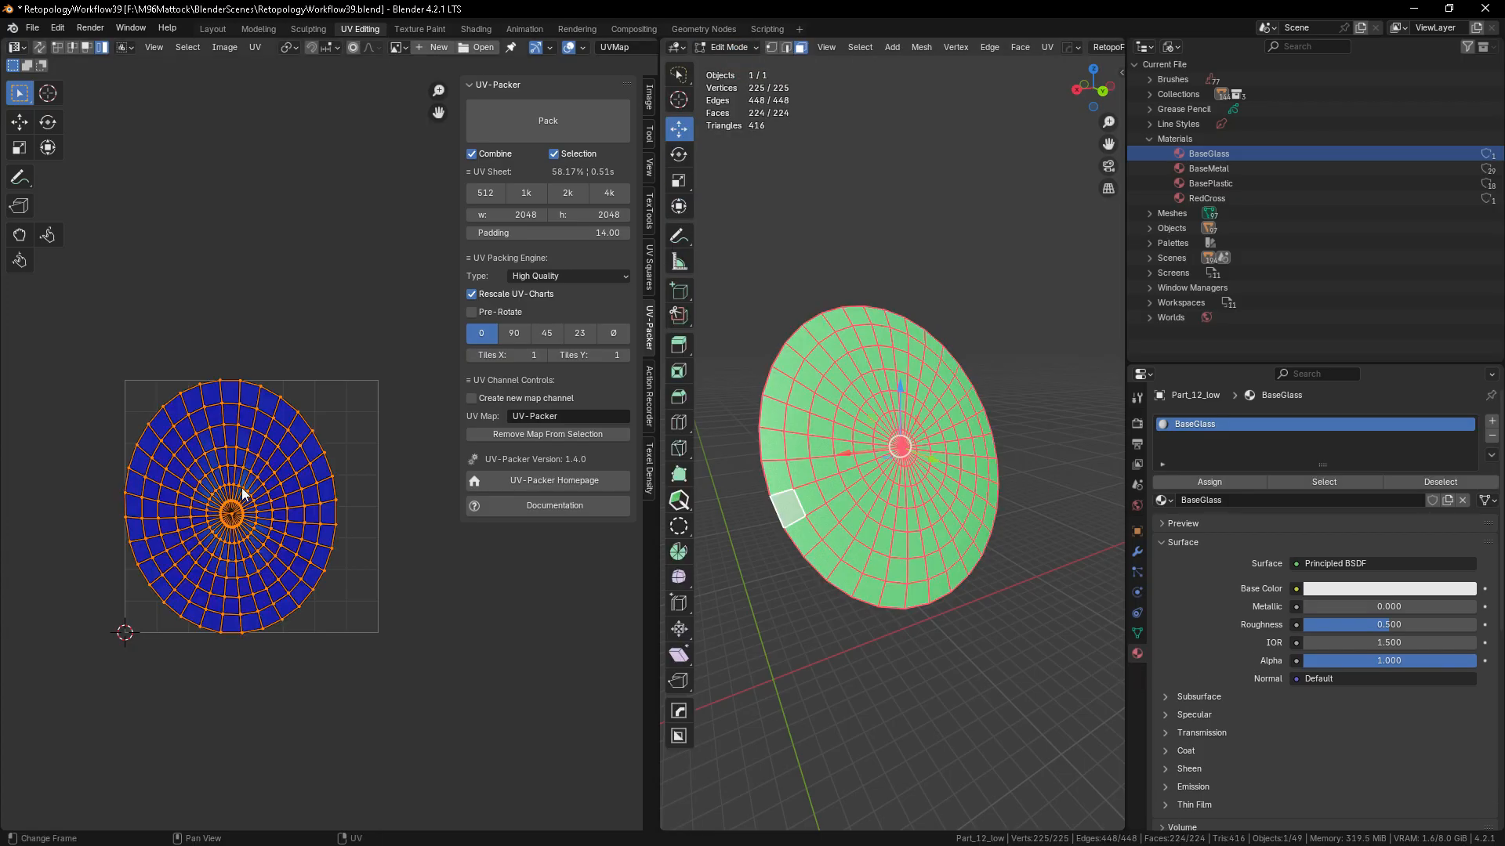
pyautogui.press('Tab')
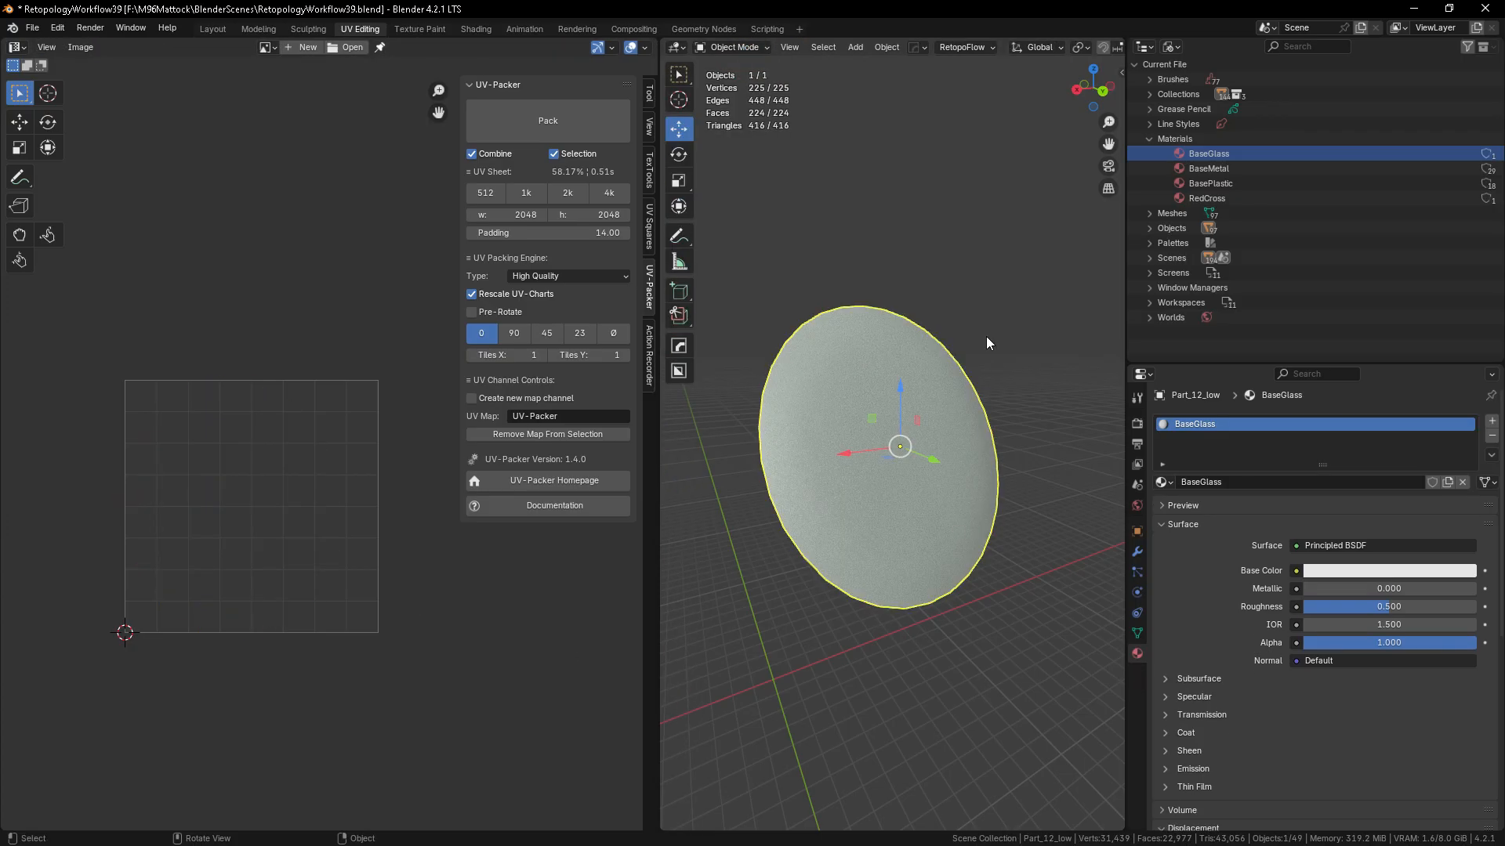
# - Leave the isolated view of the glass lens and select the part holding the rifle's hexagonal screws
pyautogui.press('KP_Divide')
pyautogui.moveTo(948, 458)
pyautogui.mouseDown(button='middle')
pyautogui.moveTo(929, 488)
pyautogui.moveTo(939, 467)
pyautogui.mouseUp(button='middle')
pyautogui.scroll(2, 934, 398)
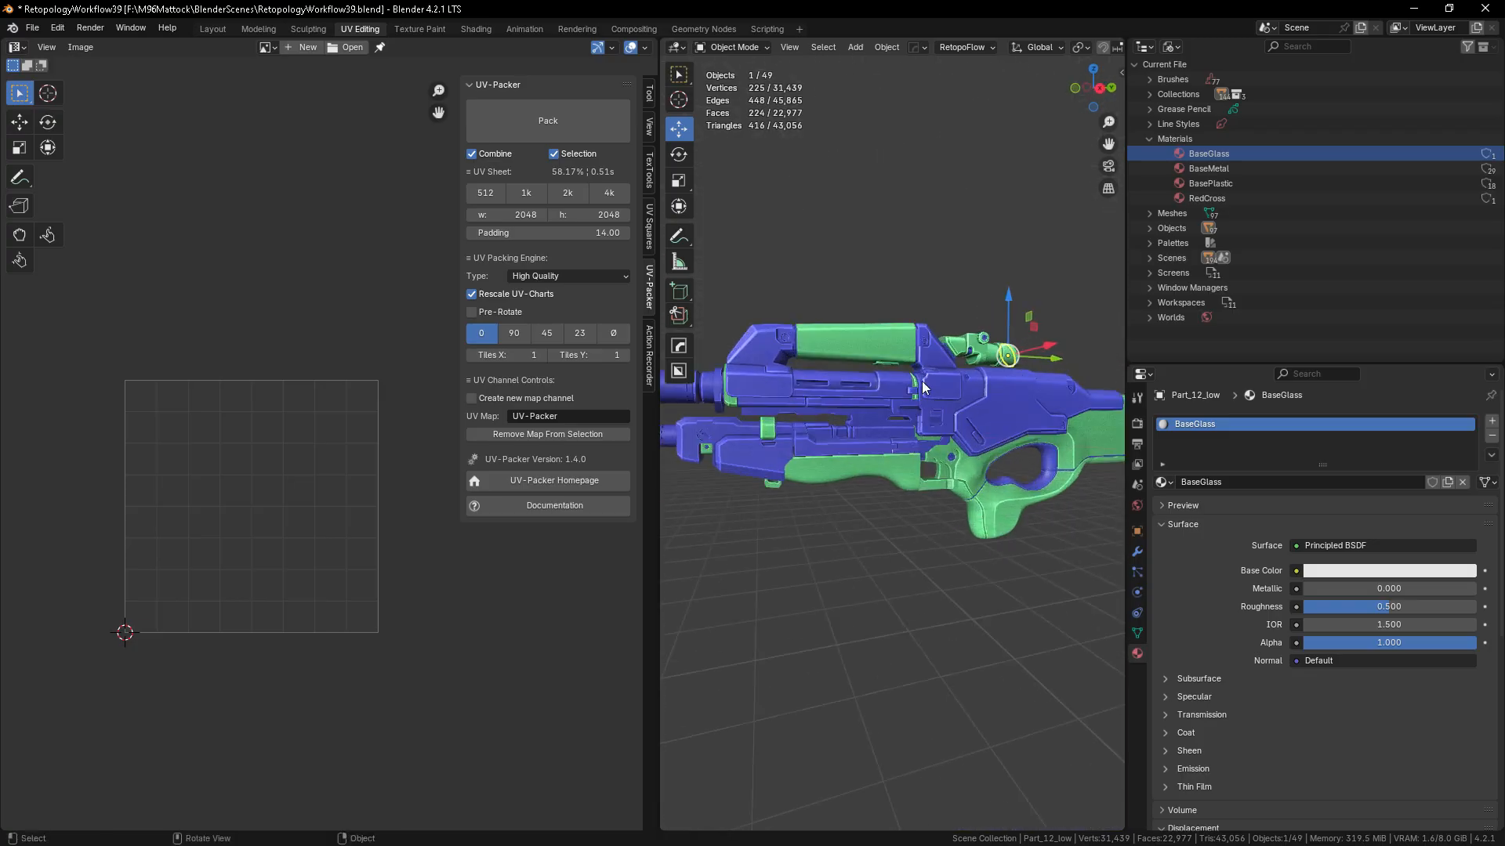
pyautogui.scroll(4, 924, 346)
pyautogui.scroll(5, 923, 346)
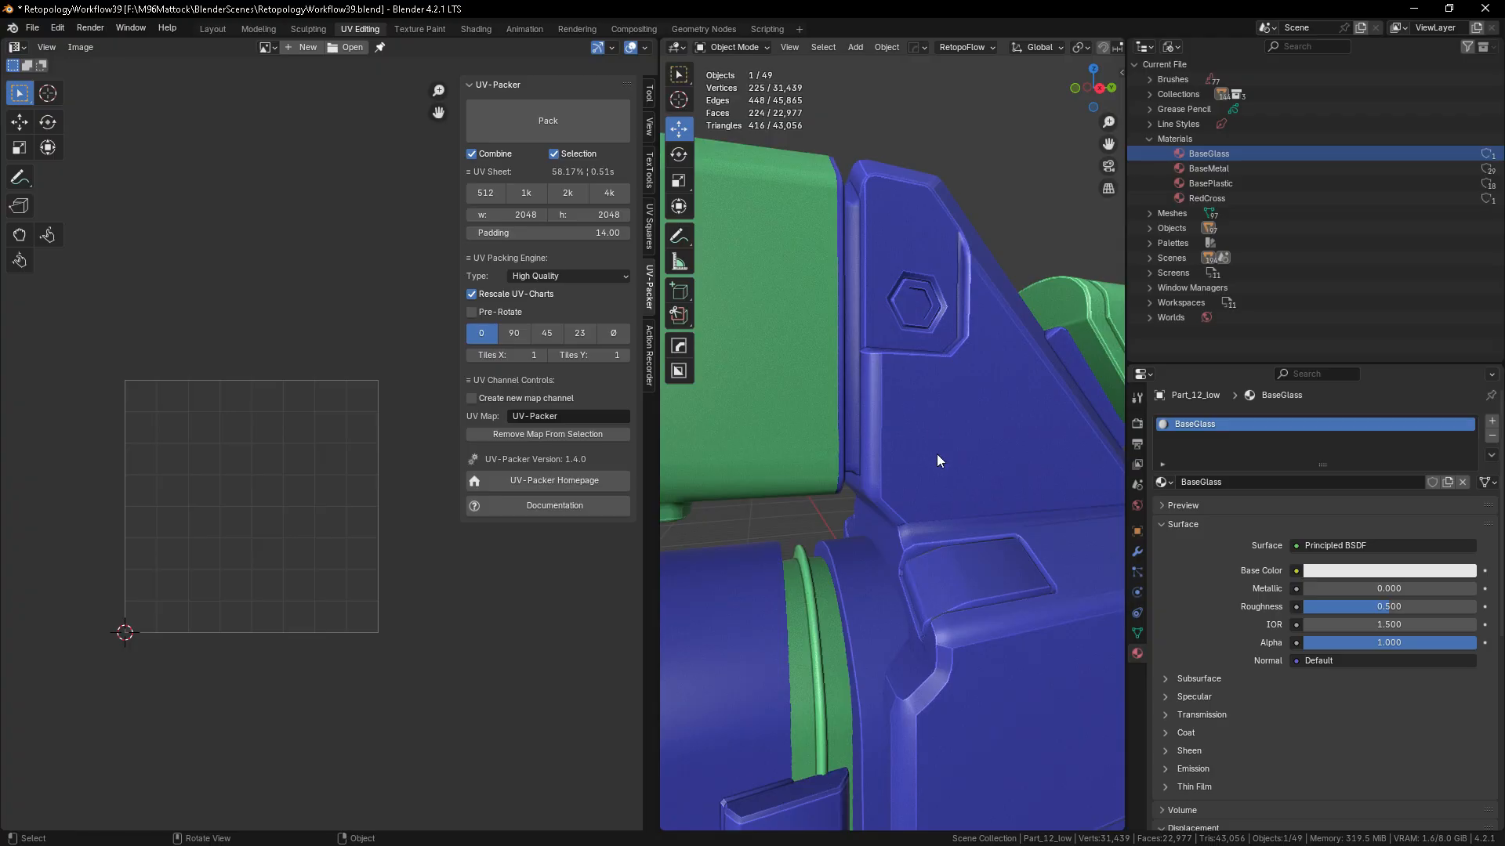
pyautogui.click(934, 322)
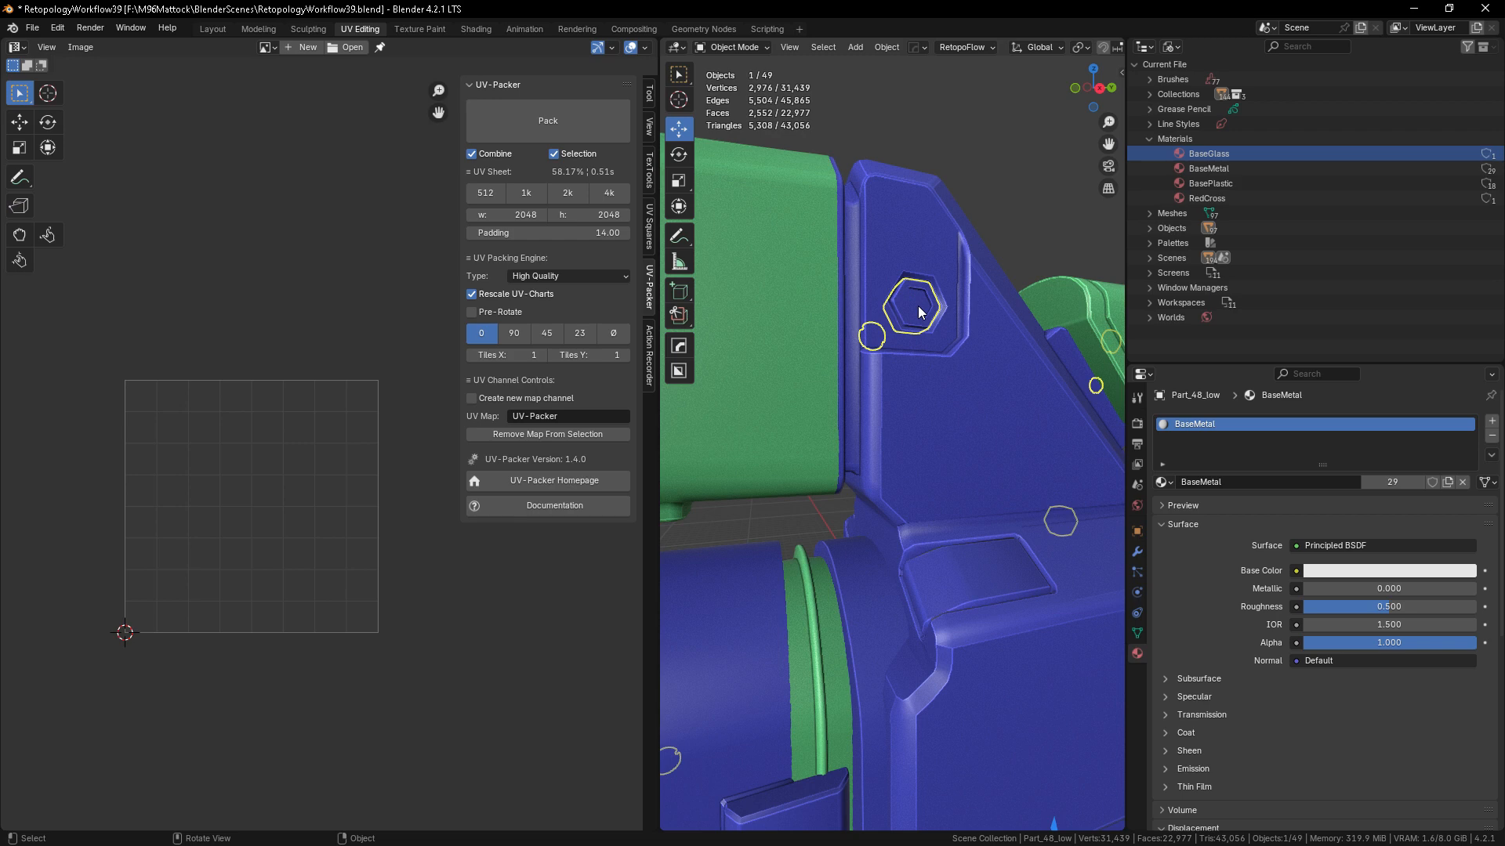
# - Replace the screws' BaseMetal material with a new material named BaseMatScrews
pyautogui.scroll(-5, 929, 343)
pyautogui.scroll(5, 924, 332)
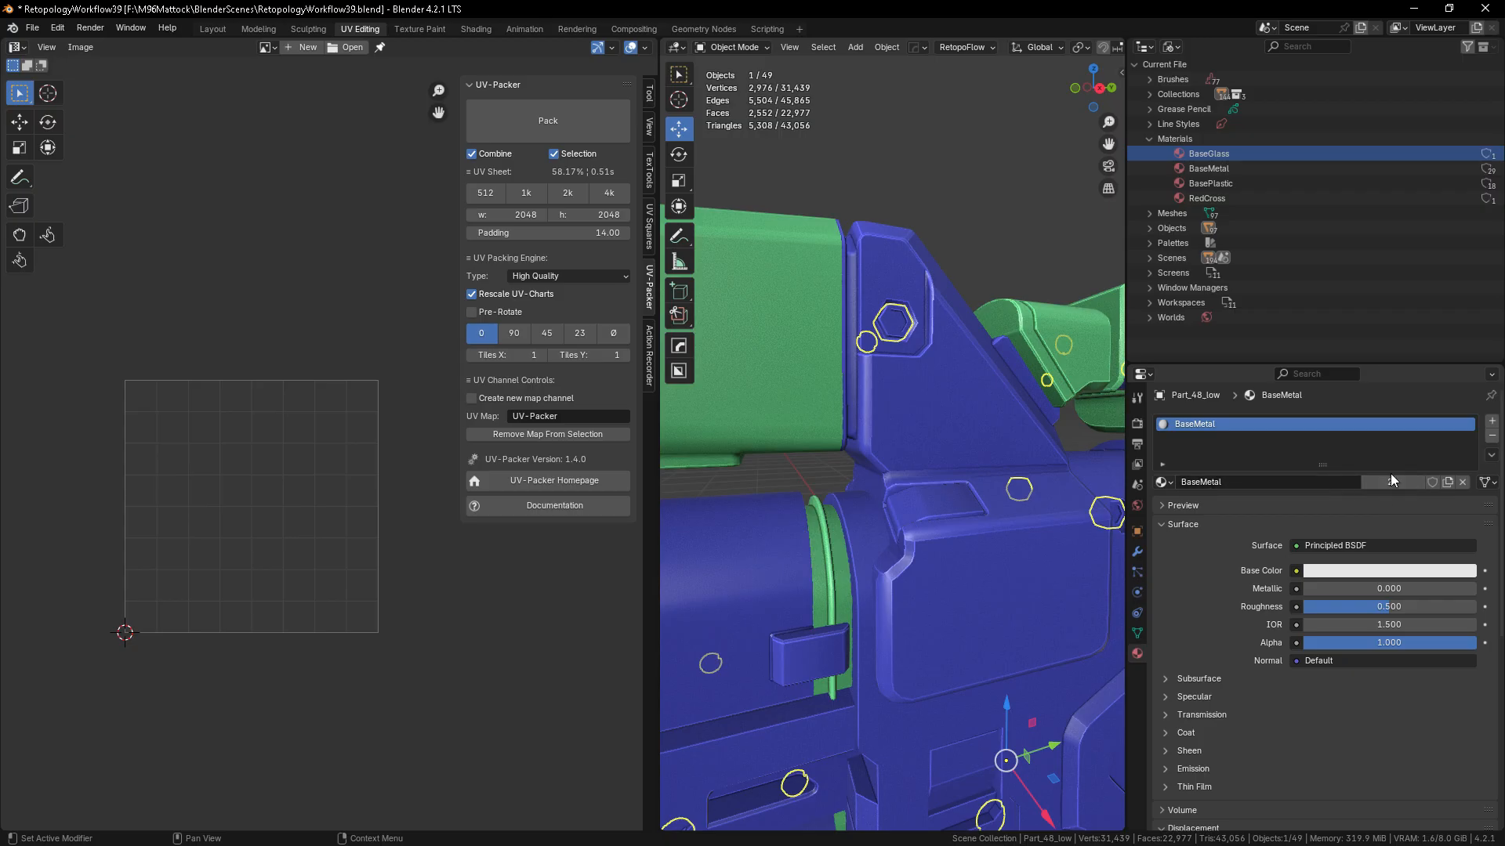
pyautogui.scroll(-5, 946, 360)
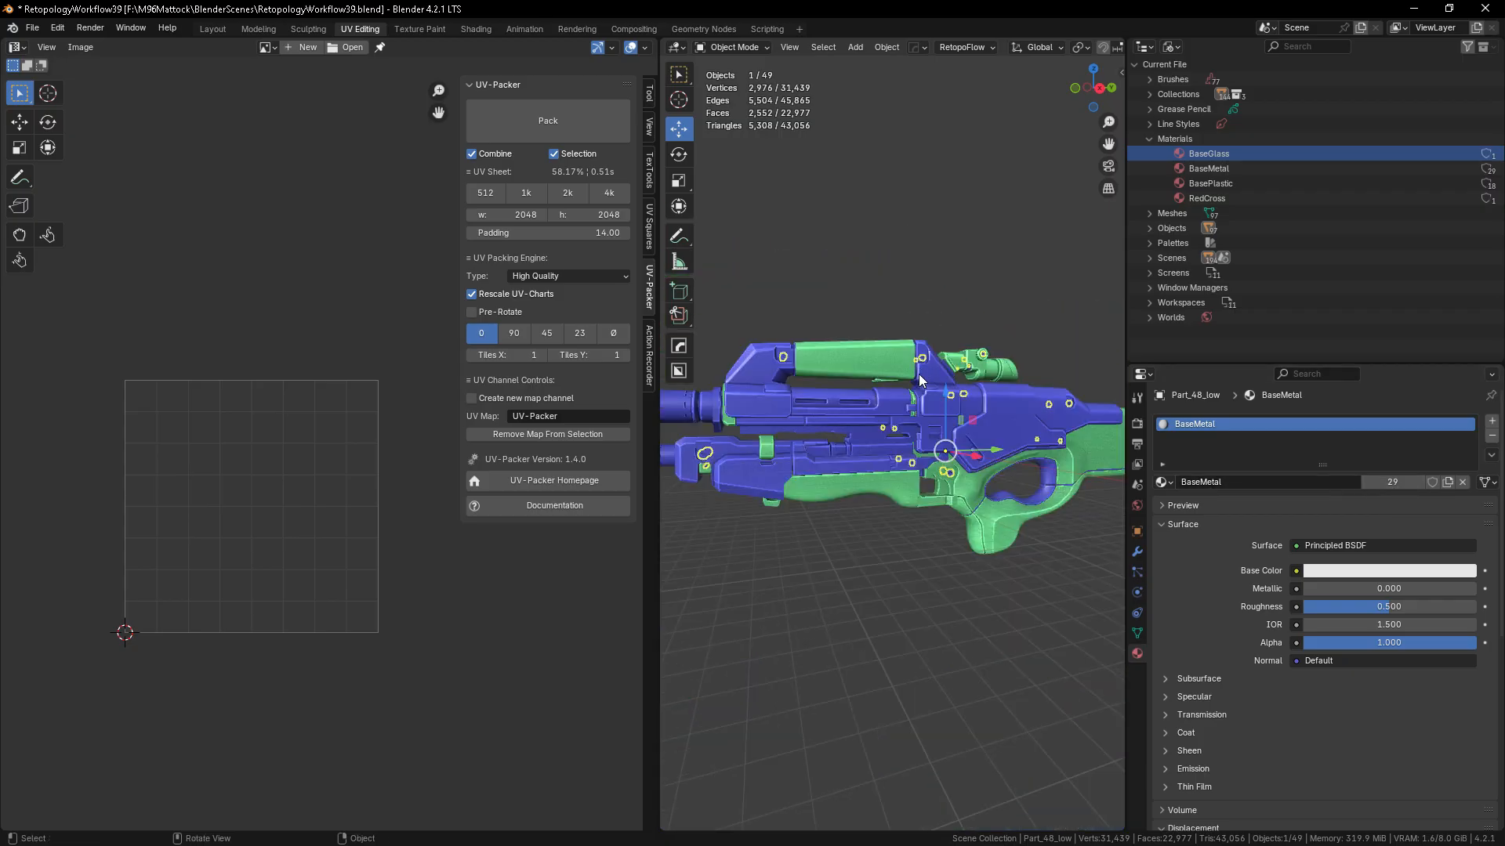
pyautogui.scroll(3, 918, 374)
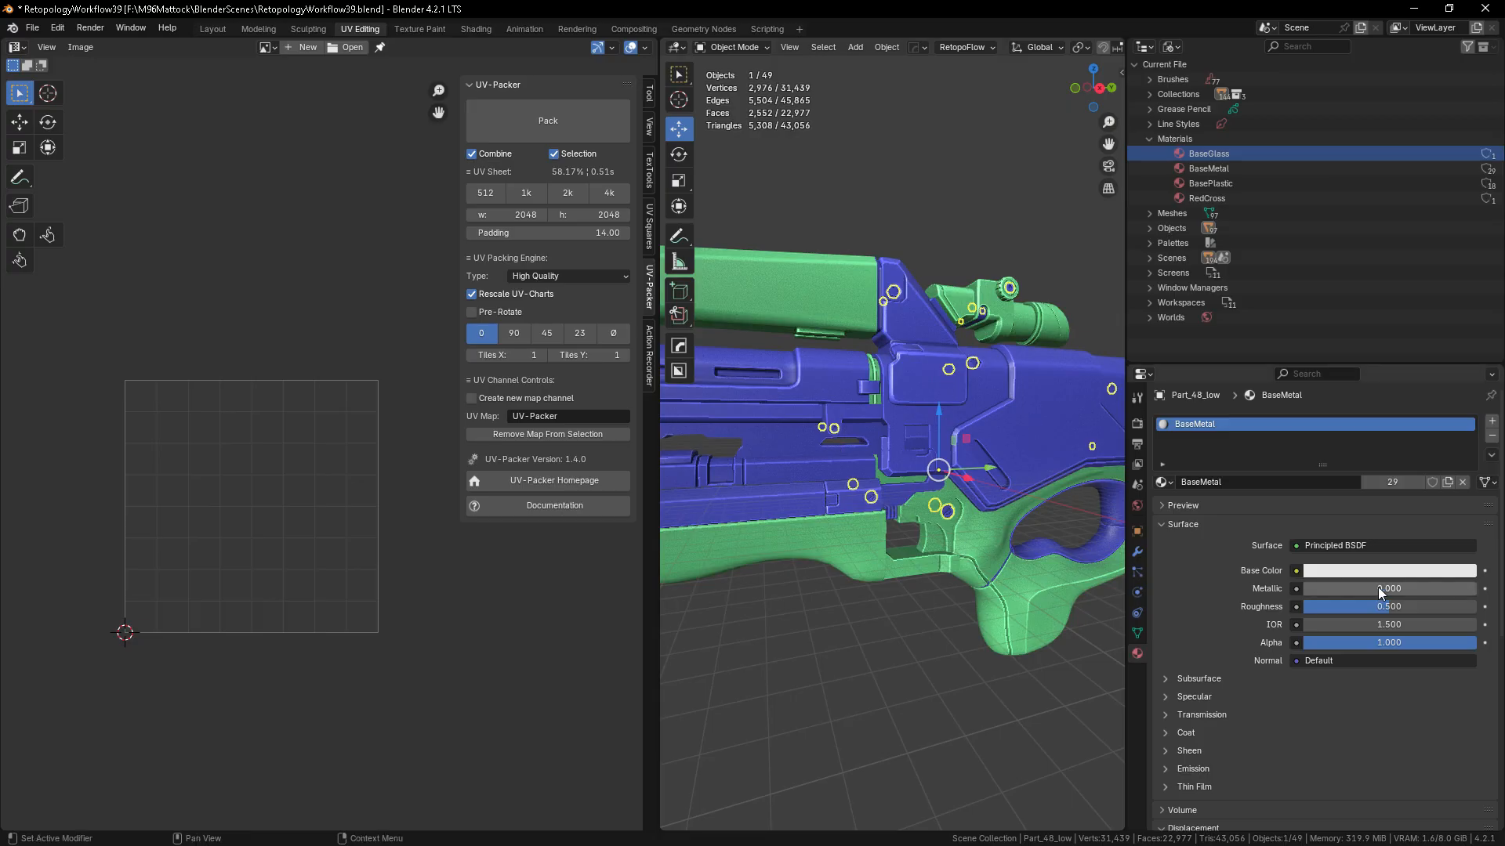
pyautogui.click(1462, 483)
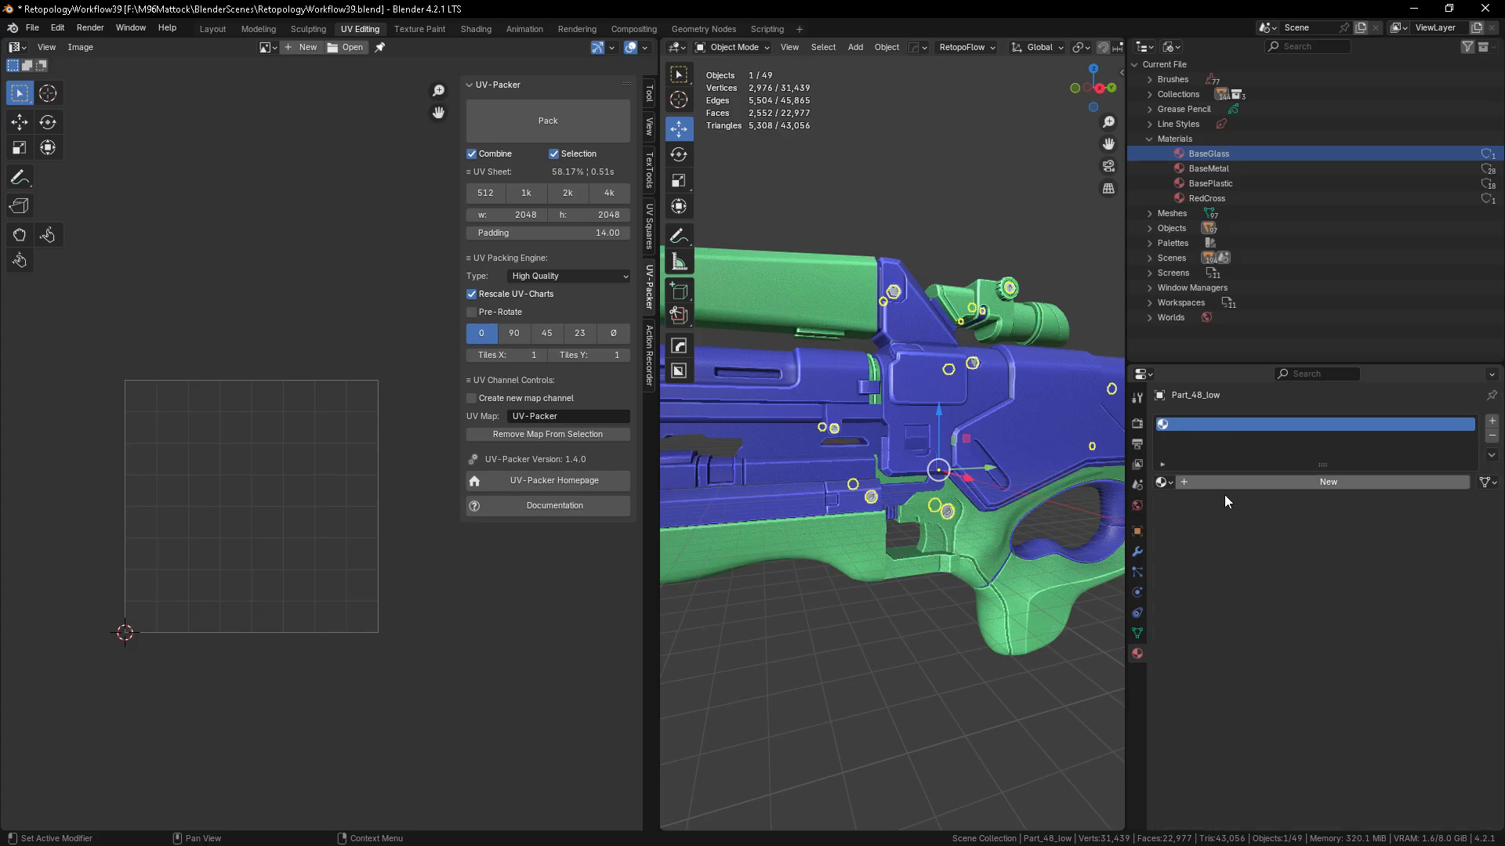
pyautogui.click(1208, 482)
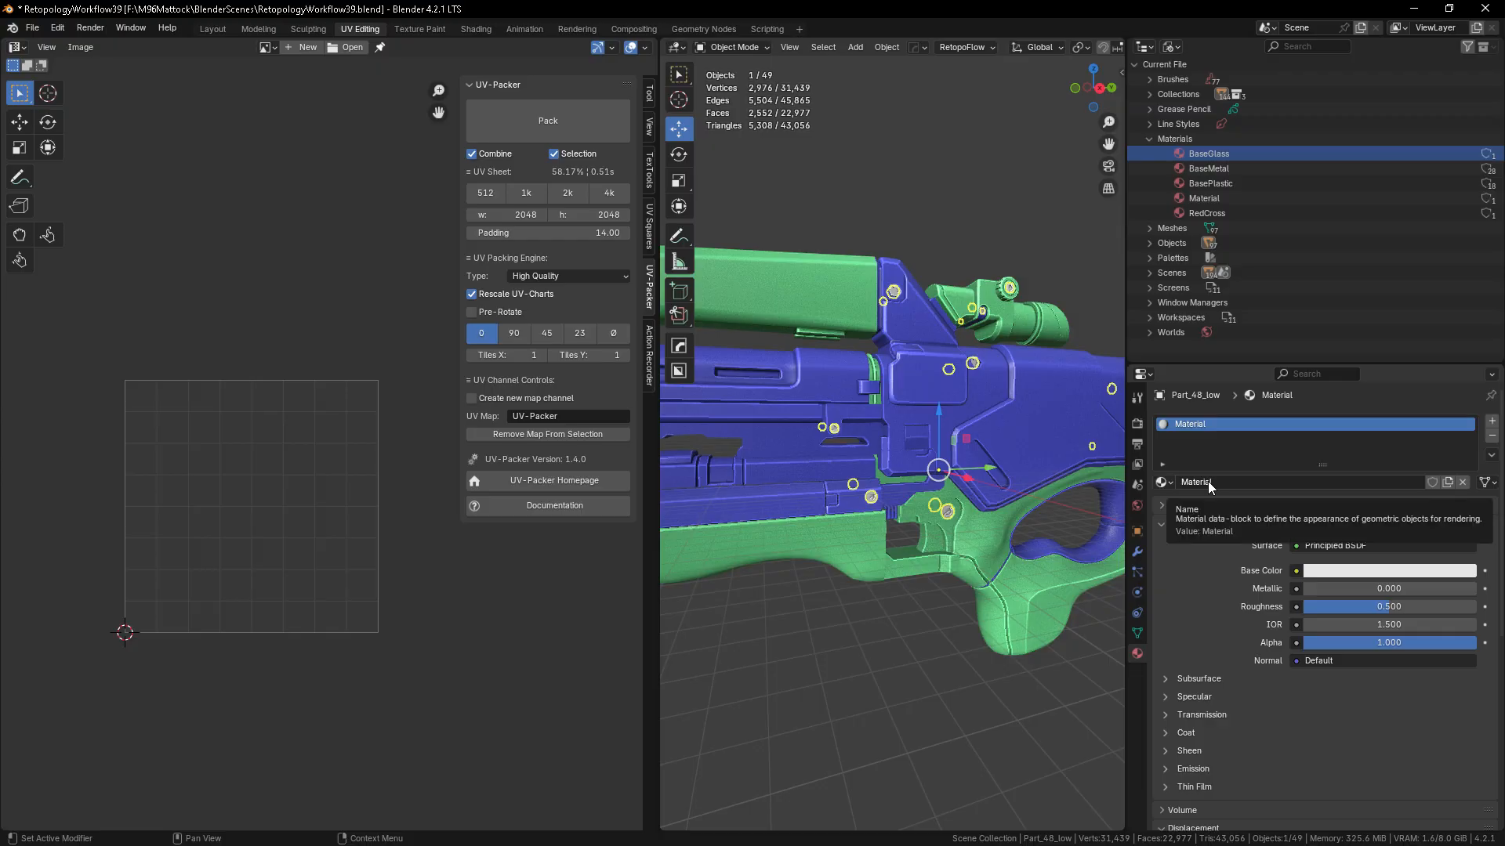
pyautogui.doubleClick(1220, 481)
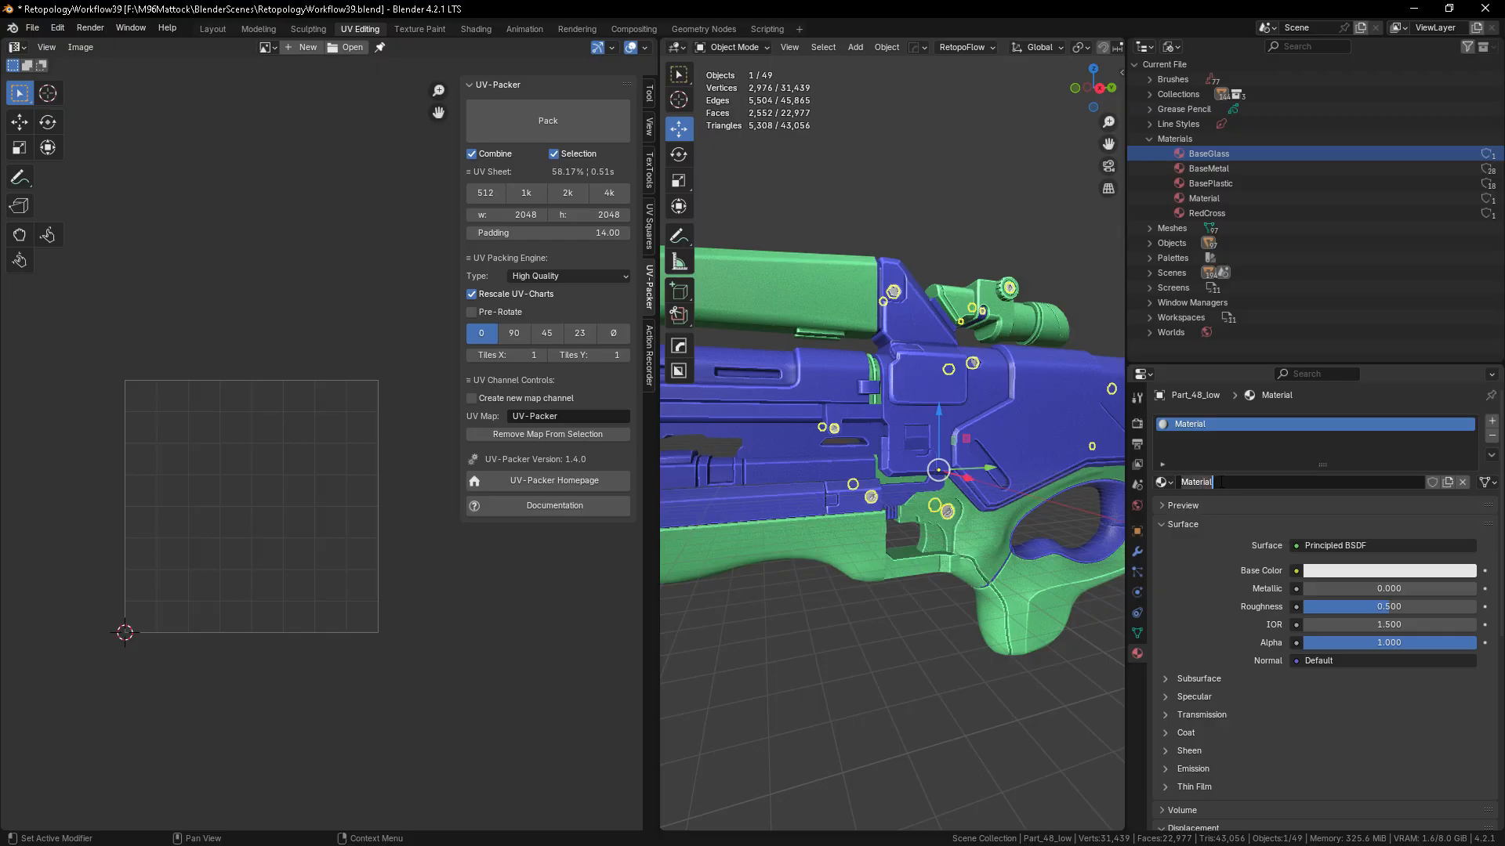
pyautogui.write('BaseMatS')
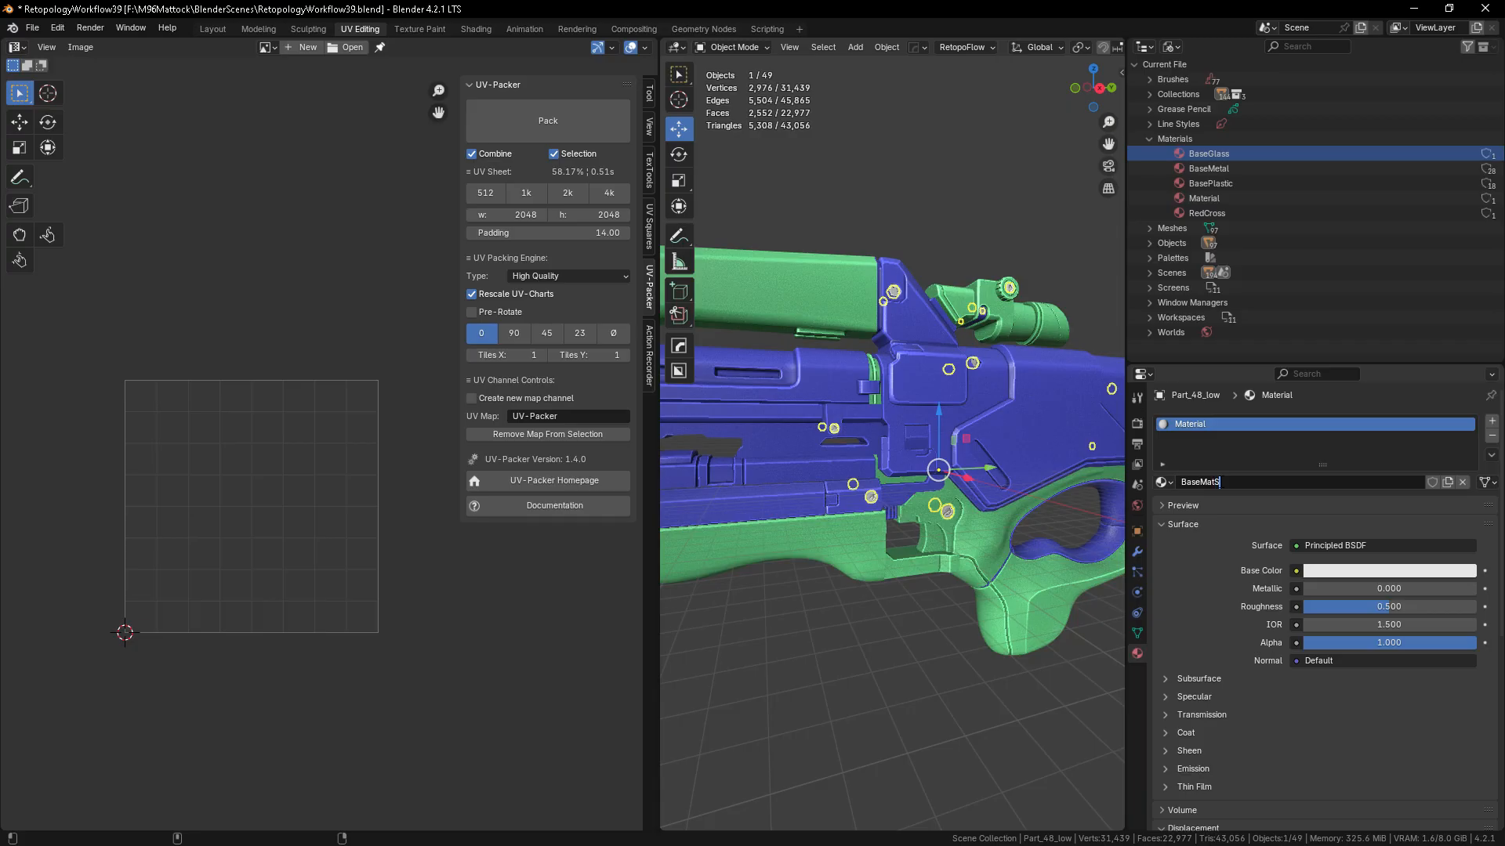
pyautogui.write('crews')
pyautogui.press('Return')
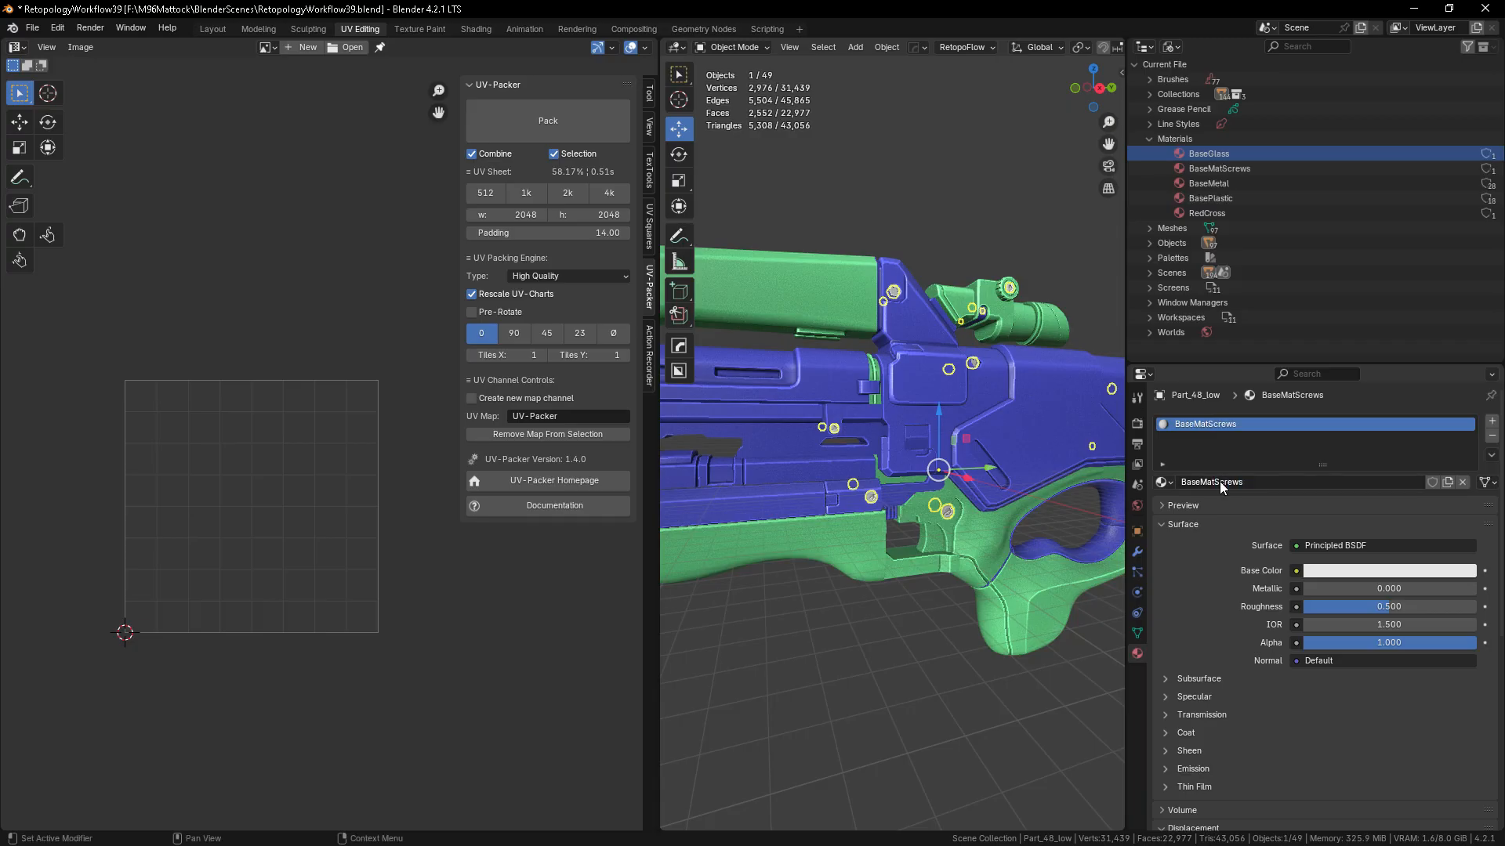
# - Set the viewport display colour of the BaseMatScrews material to red and deselect the screws
pyautogui.scroll(-5, 1222, 595)
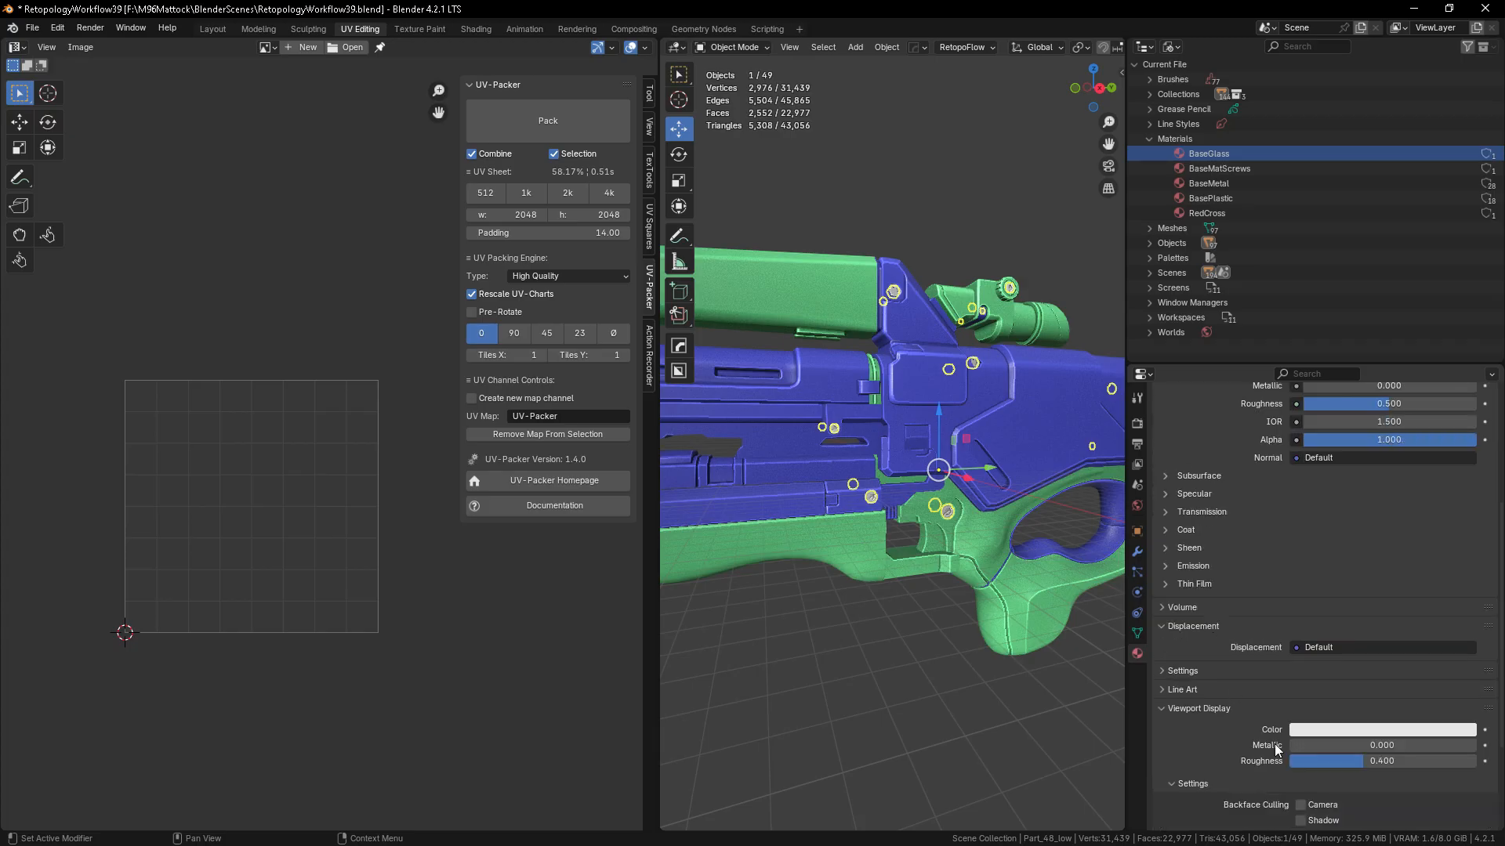
pyautogui.click(1304, 729)
pyautogui.click(1307, 729)
pyautogui.moveTo(1387, 566)
pyautogui.mouseDown()
pyautogui.moveTo(1405, 519)
pyautogui.moveTo(1420, 566)
pyautogui.moveTo(1394, 610)
pyautogui.mouseUp()
pyautogui.click(939, 197)
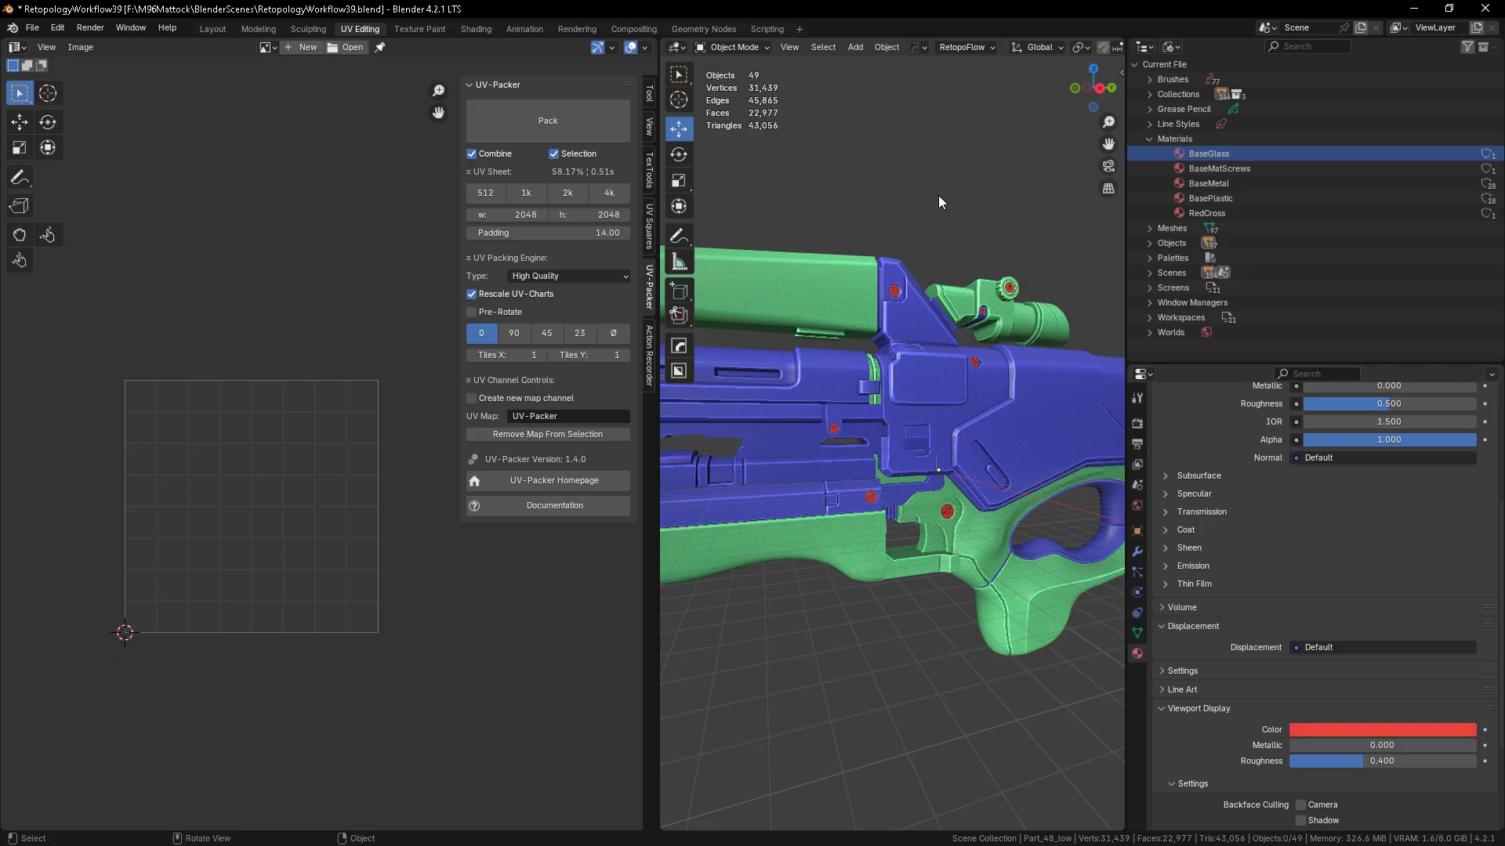
# - Isolate the screws part, pack all its UVs with UV-Packer, and return to the full rifle in Object Mode with nothing selected
pyautogui.click(1011, 292)
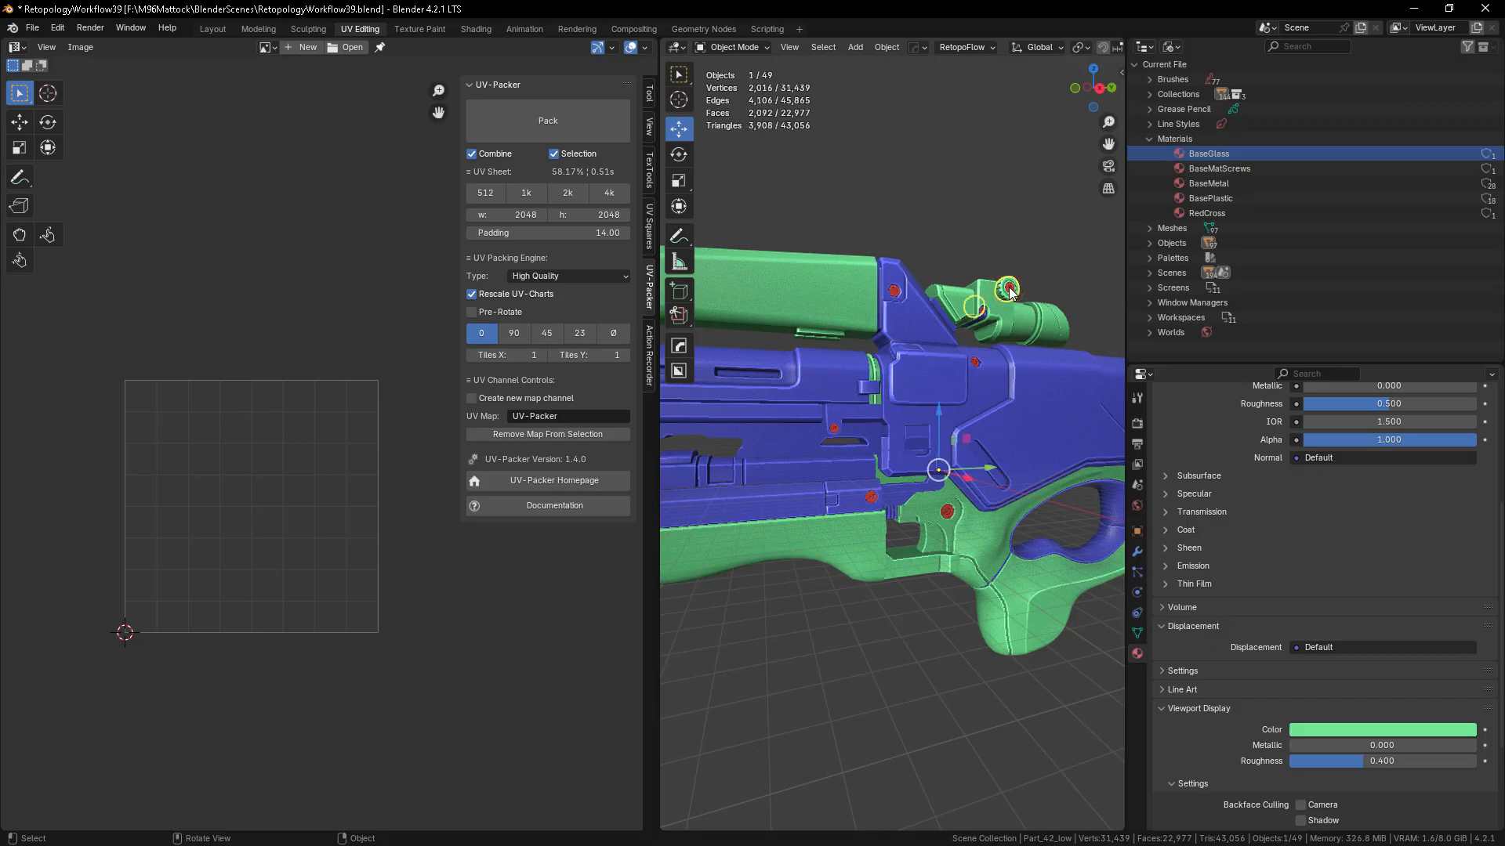
pyautogui.click(1012, 292)
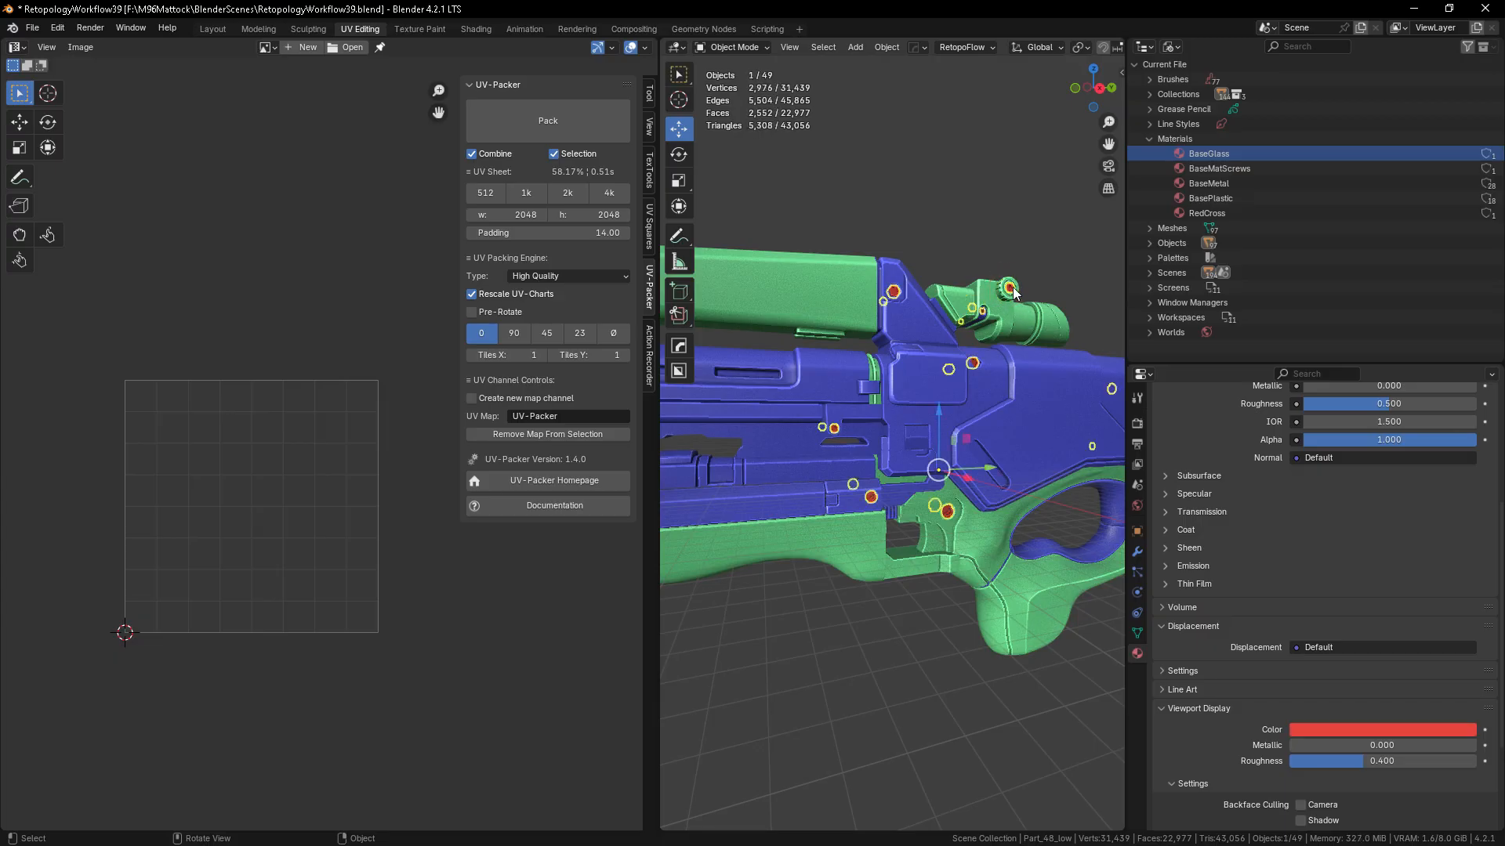
pyautogui.press('KP_Divide')
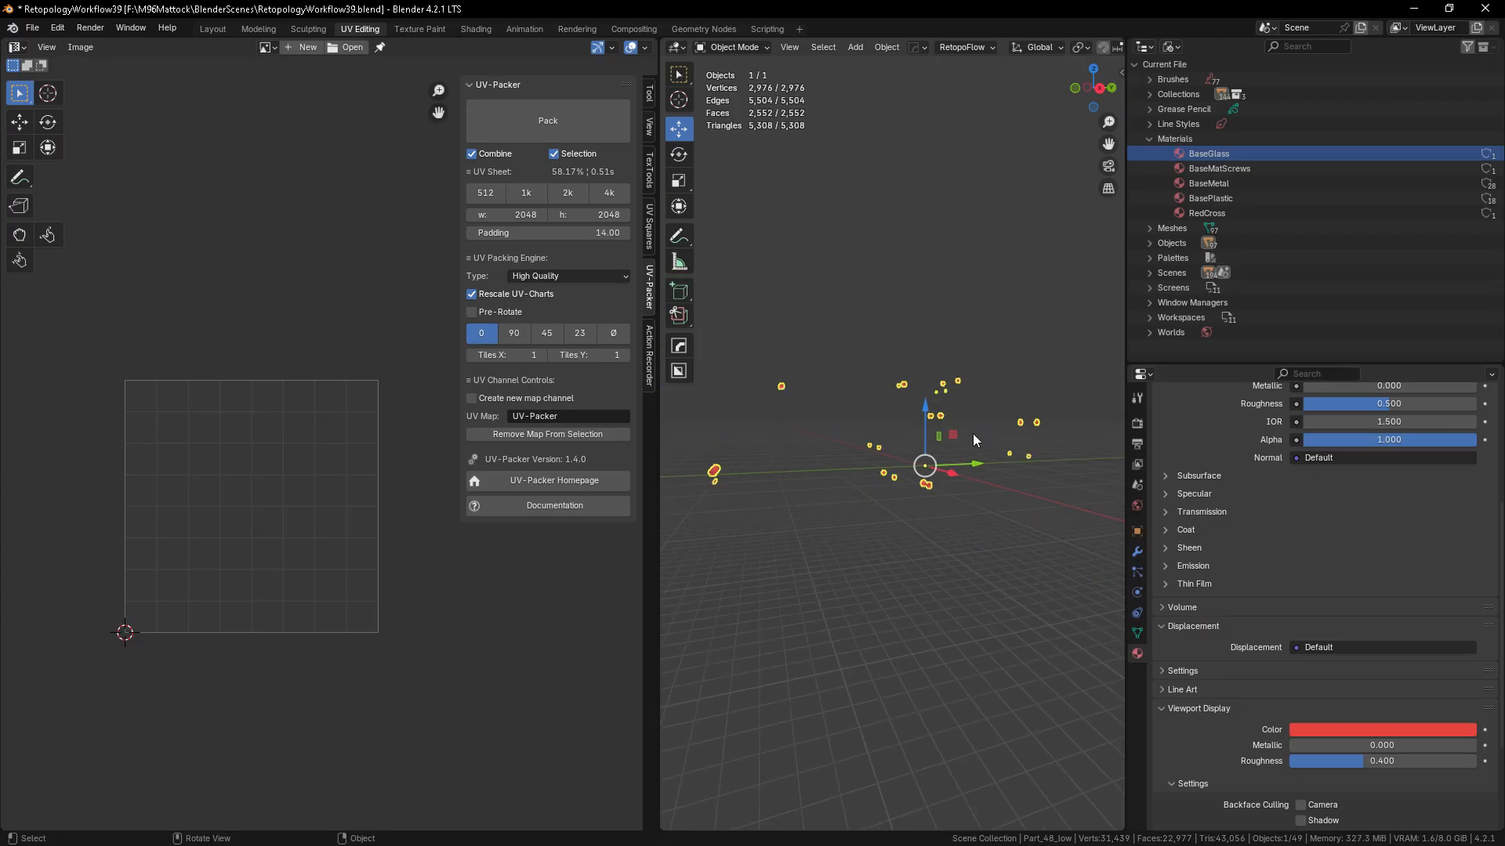
pyautogui.press('Tab')
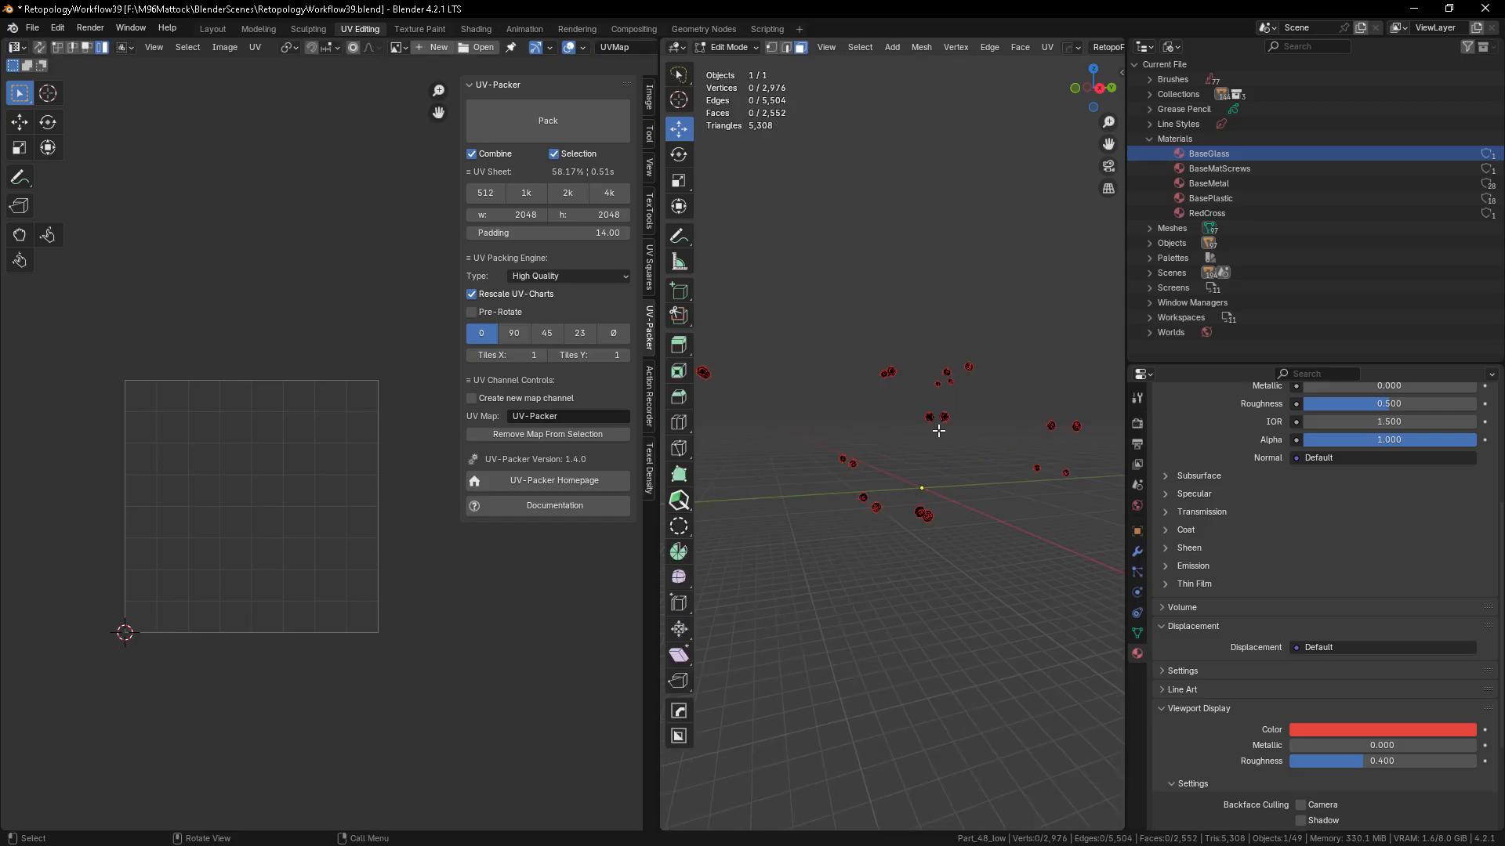
pyautogui.press('a')
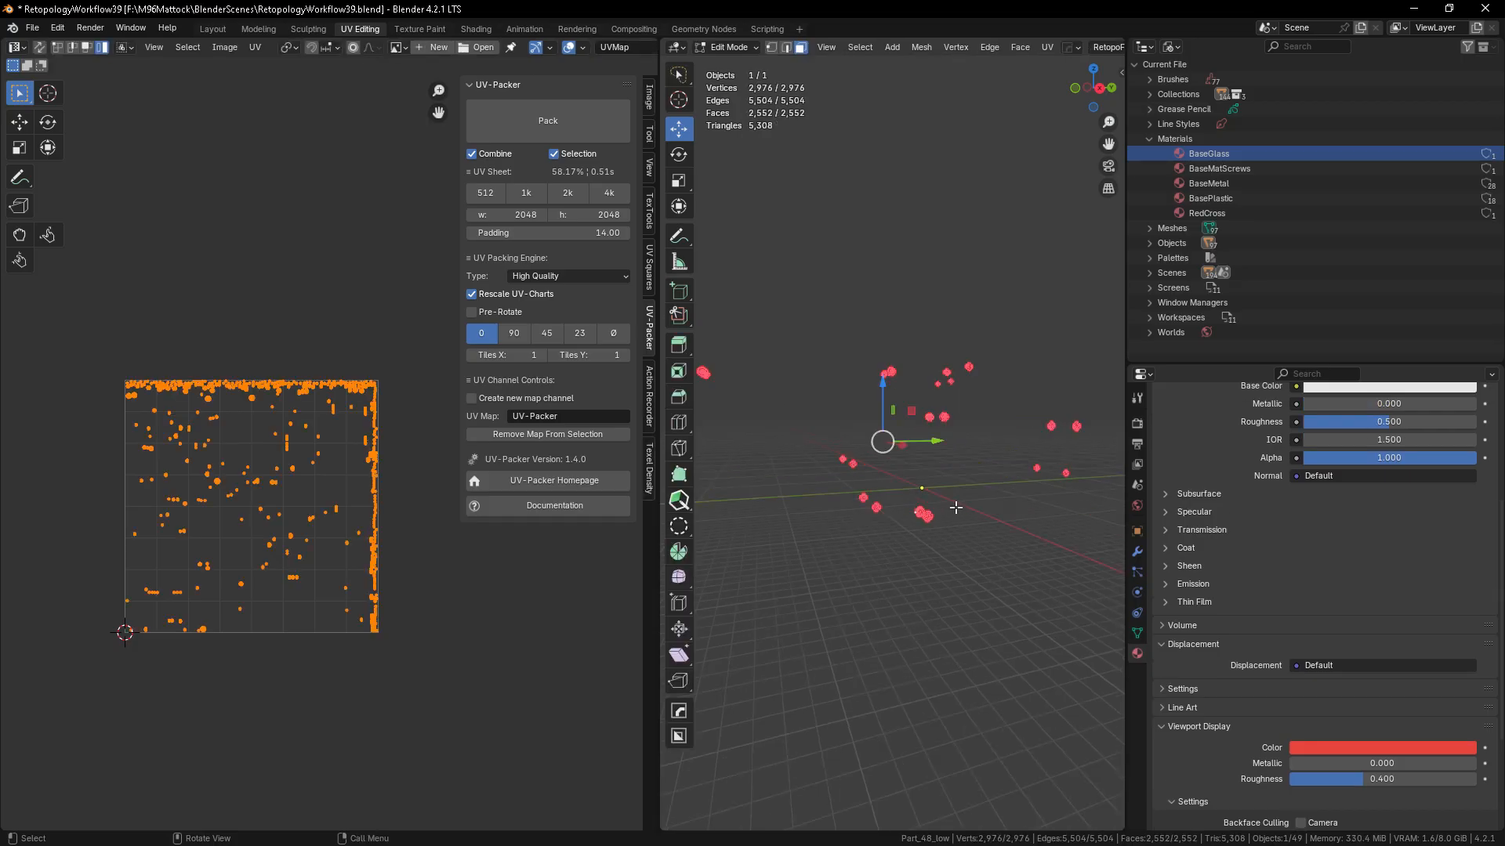
pyautogui.click(530, 123)
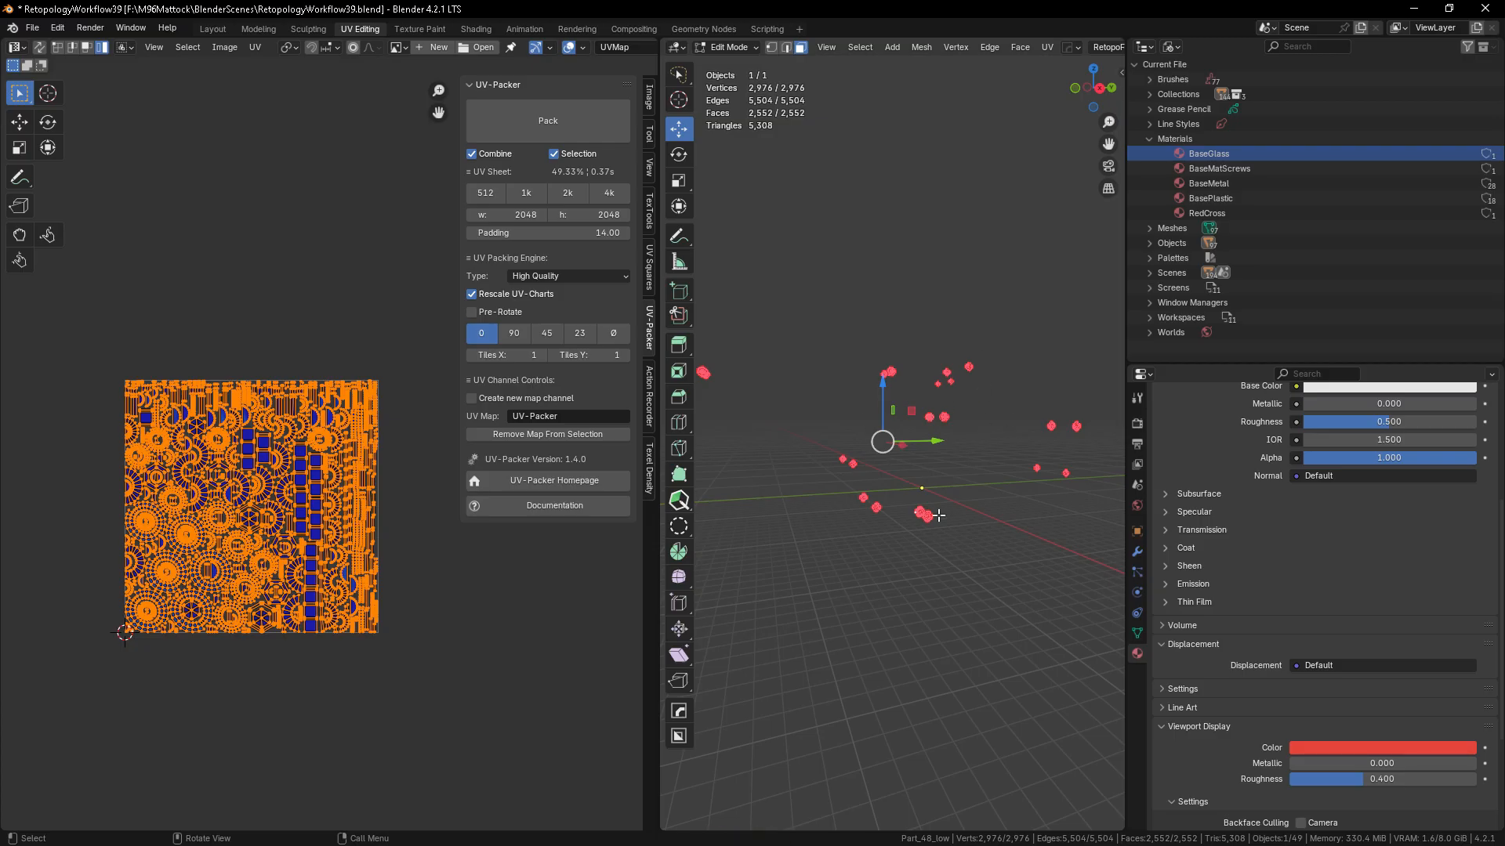
pyautogui.press('Tab')
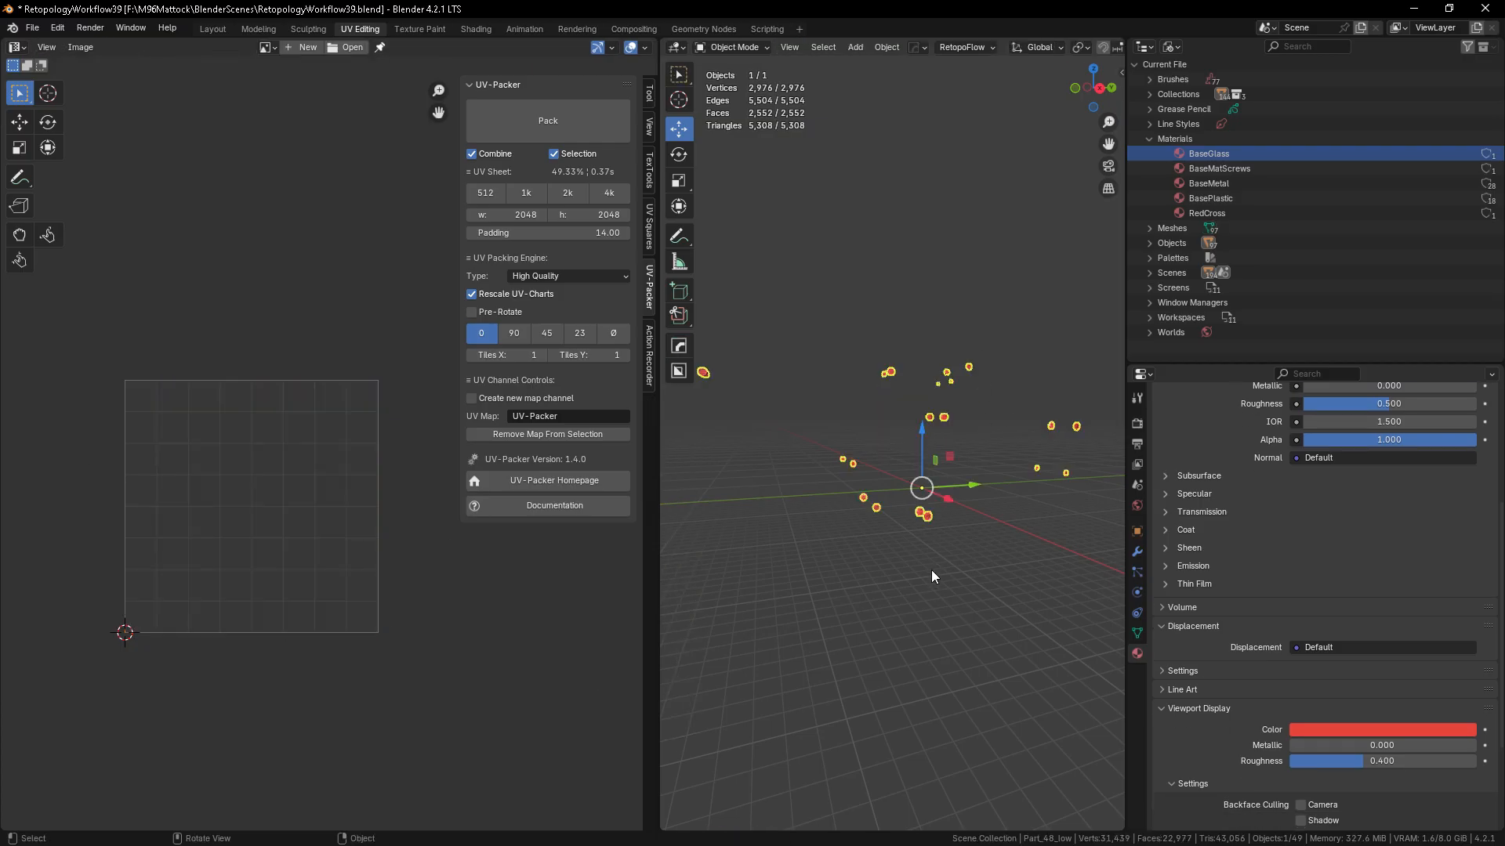
pyautogui.press('KP_Divide')
pyautogui.click(886, 668)
pyautogui.scroll(-1, 953, 442)
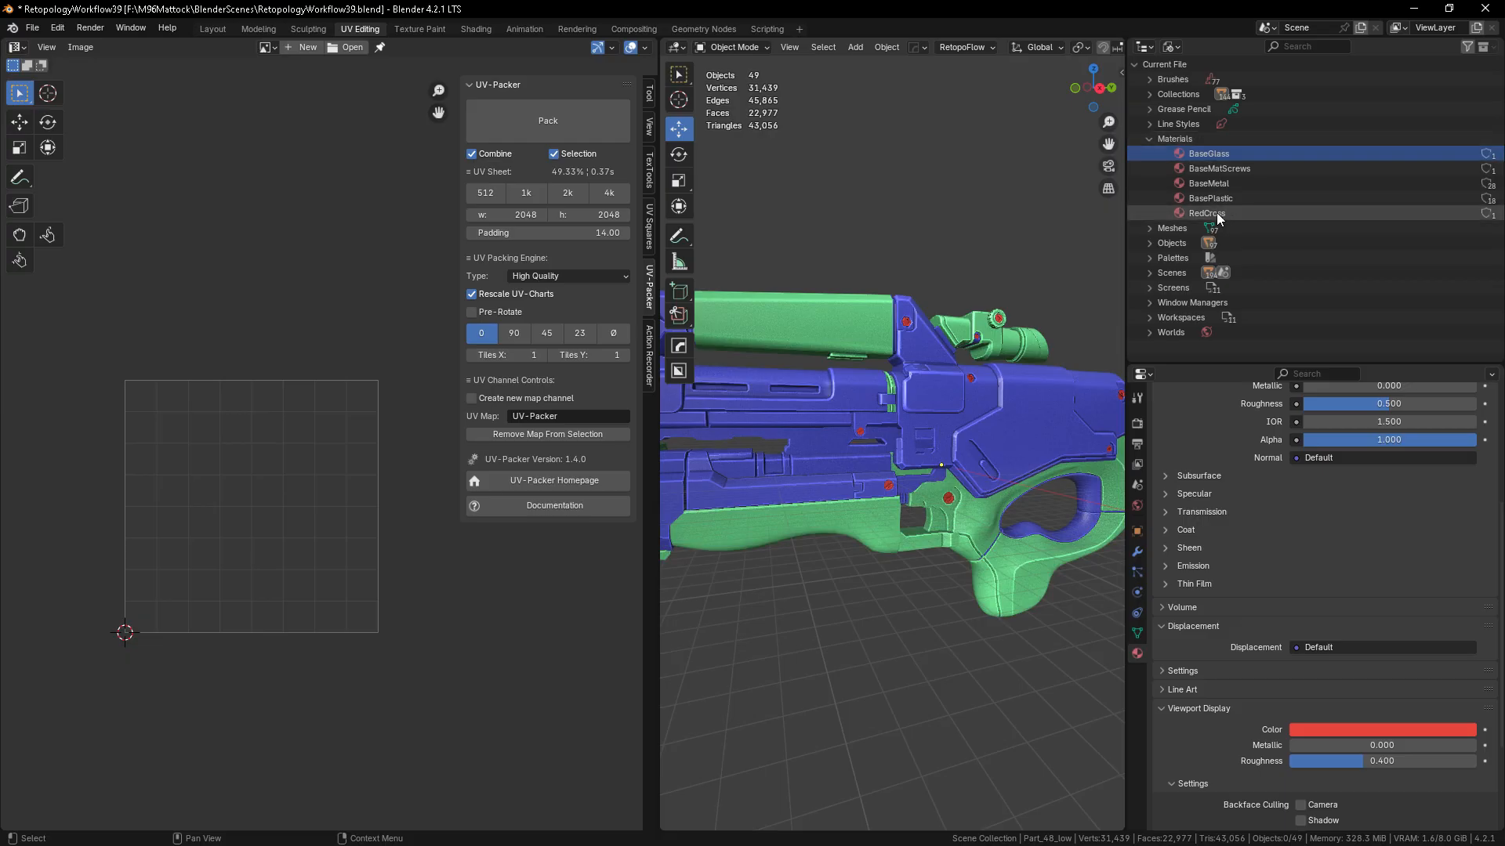
# - Select all objects linked to the BaseMetal material and isolate them in the viewport
pyautogui.click(1026, 406)
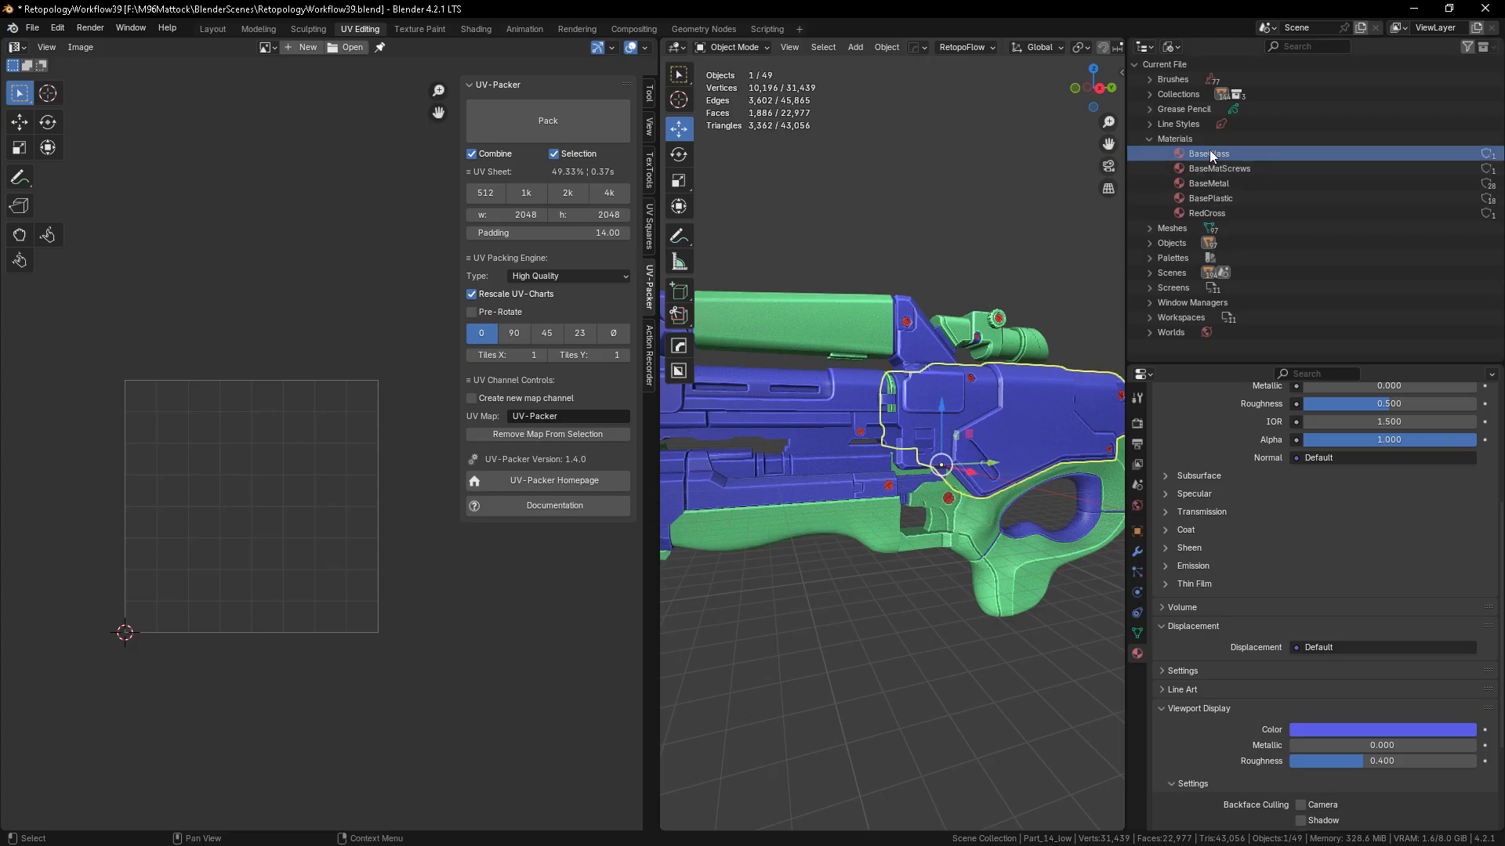
pyautogui.rightClick(1209, 181)
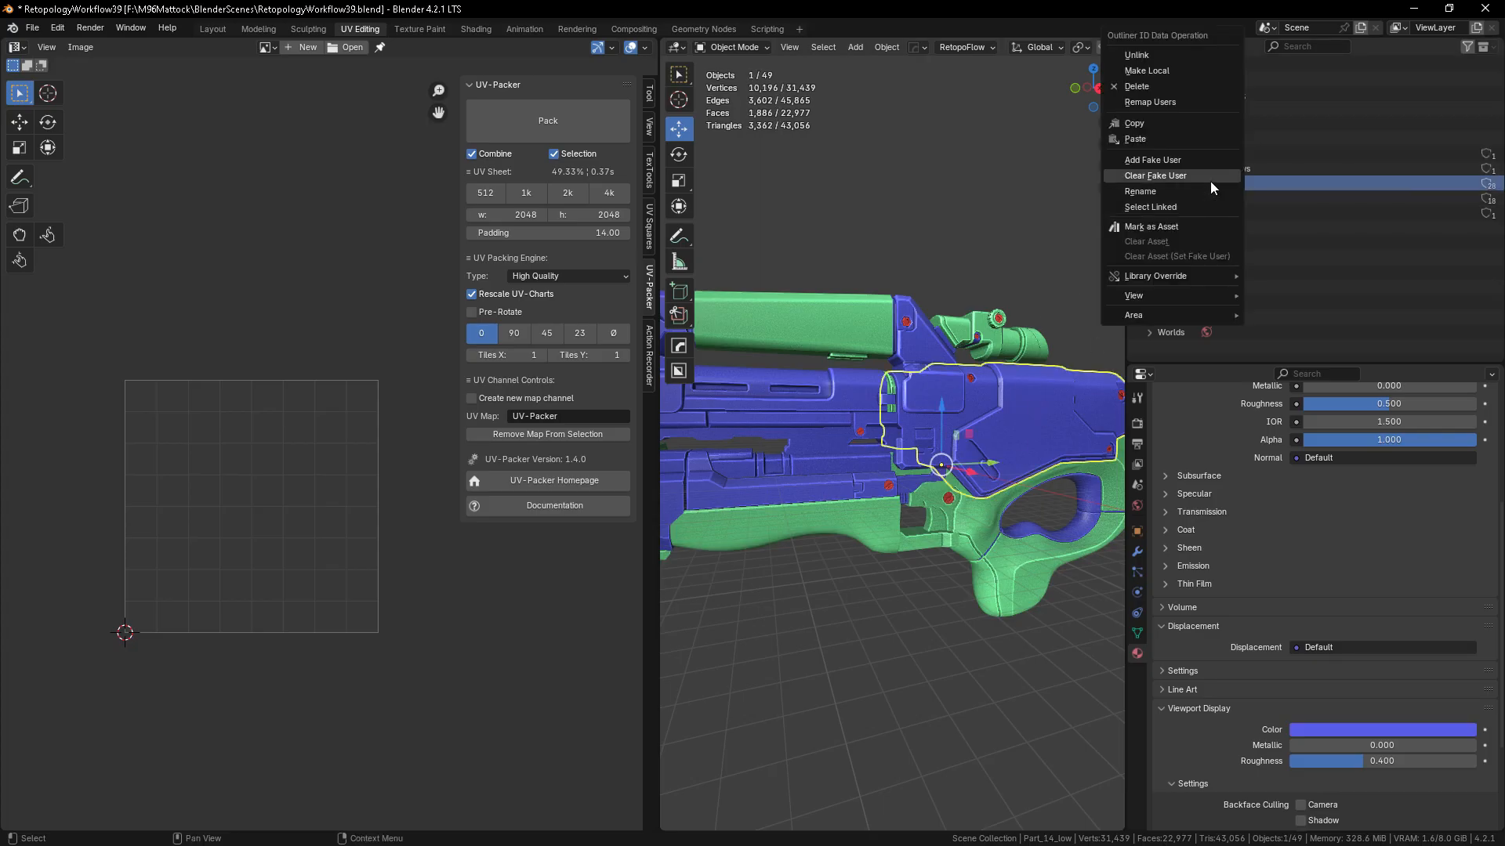
pyautogui.click(1176, 207)
pyautogui.press('KP_Decimal')
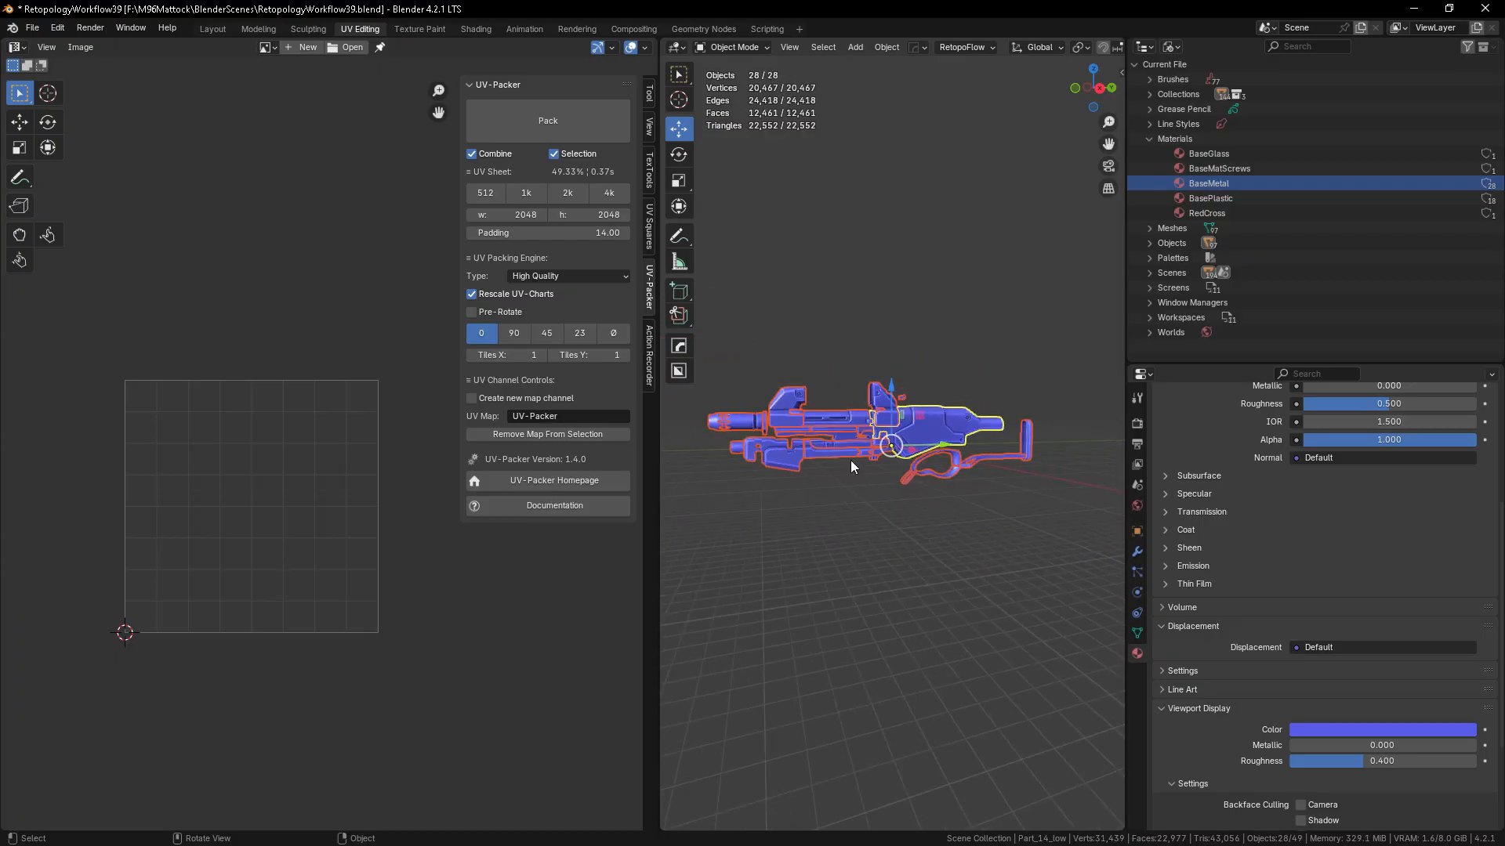
# - Pack the UVs of all isolated metal parts together, then restore the full rifle in Object Mode and deselect everything
pyautogui.press('Tab')
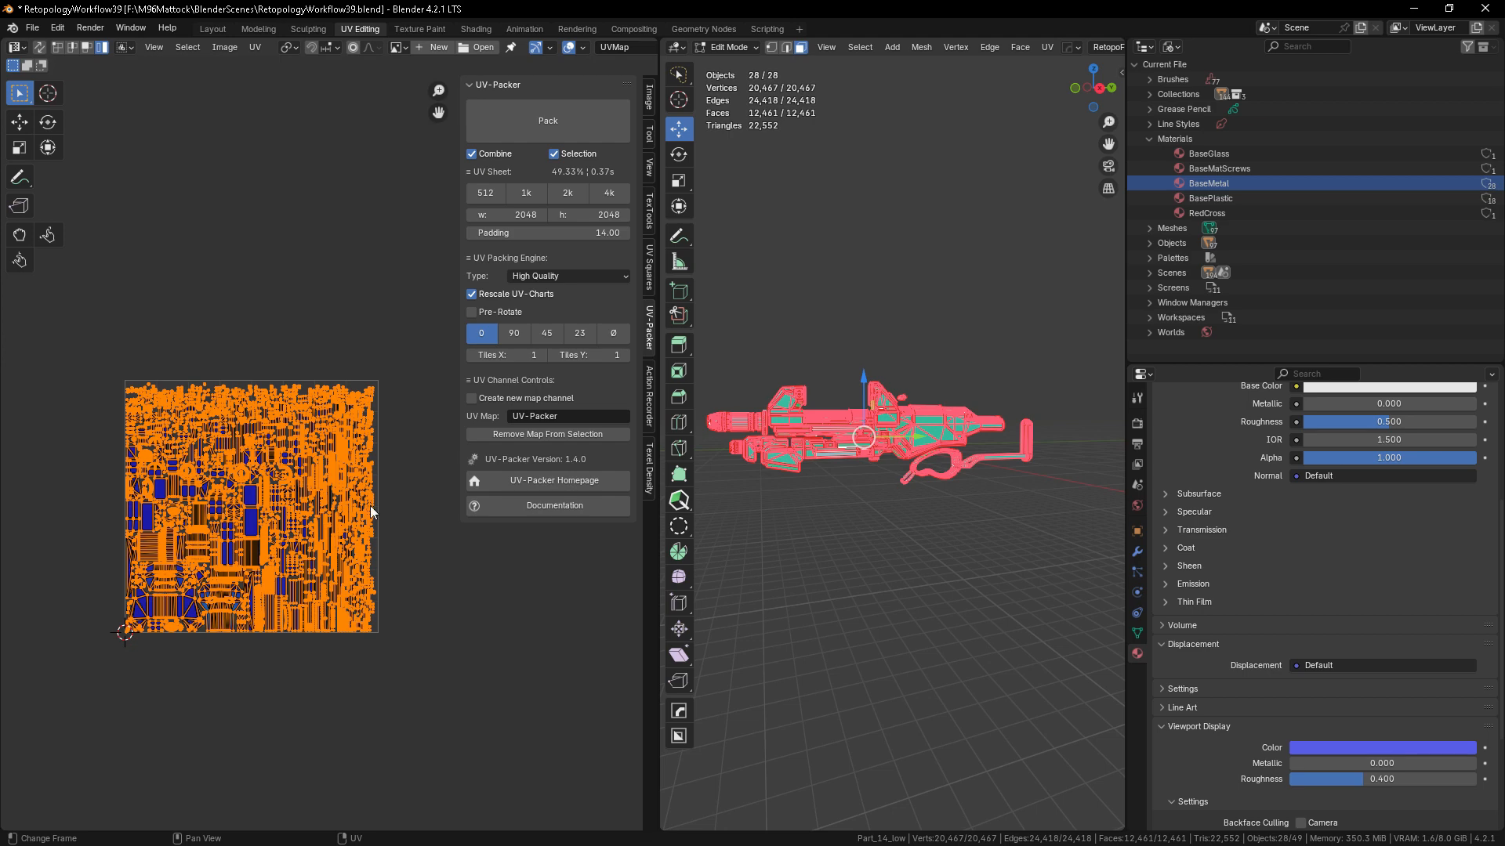
pyautogui.scroll(5, 848, 427)
pyautogui.scroll(-3, 917, 431)
pyautogui.scroll(5, 322, 459)
pyautogui.scroll(-3, 352, 373)
pyautogui.scroll(-1, 354, 379)
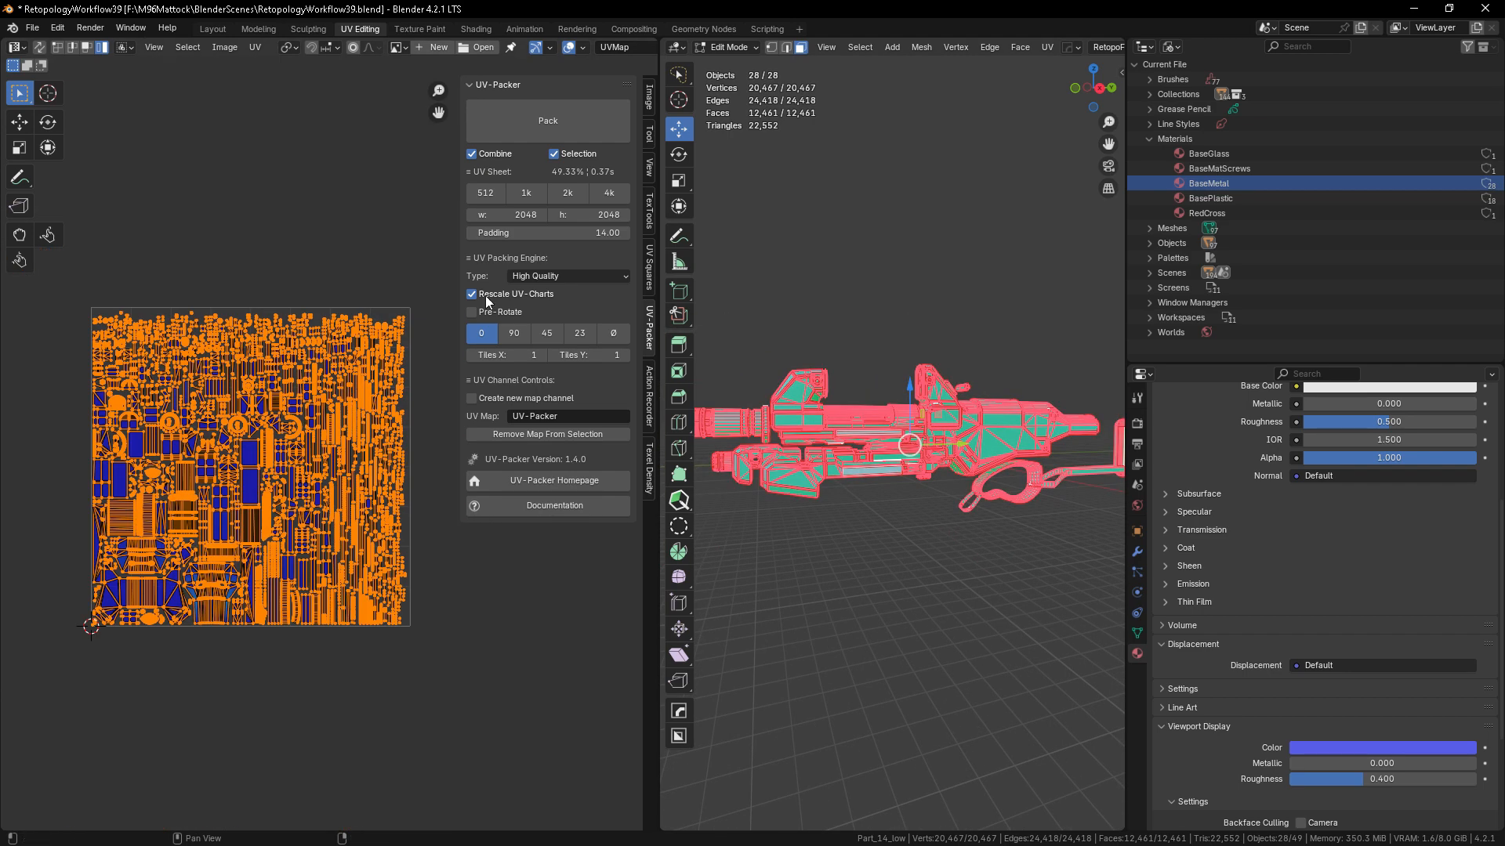
pyautogui.click(538, 124)
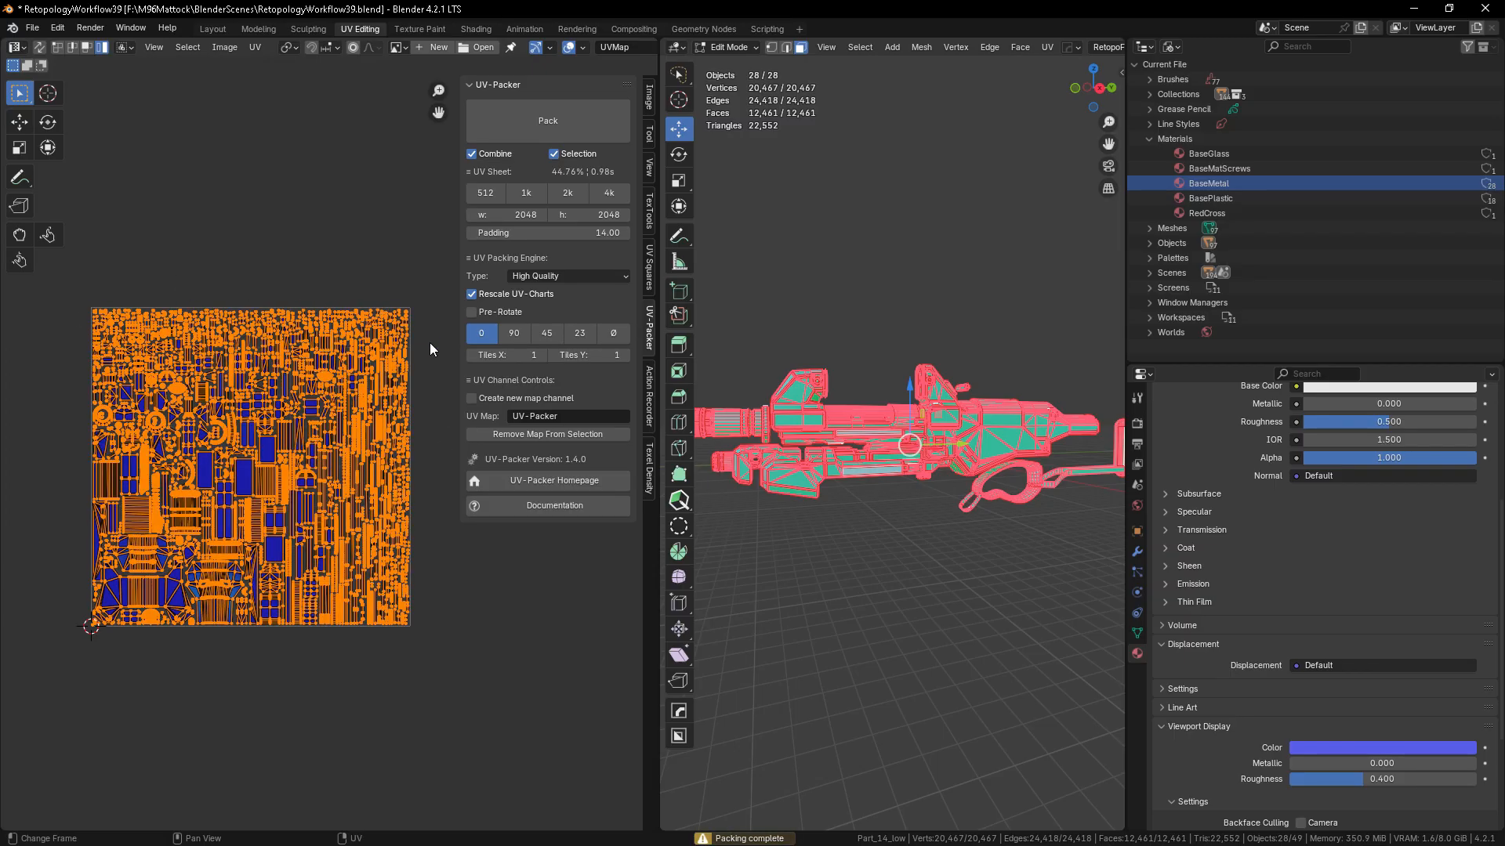
pyautogui.press('Tab')
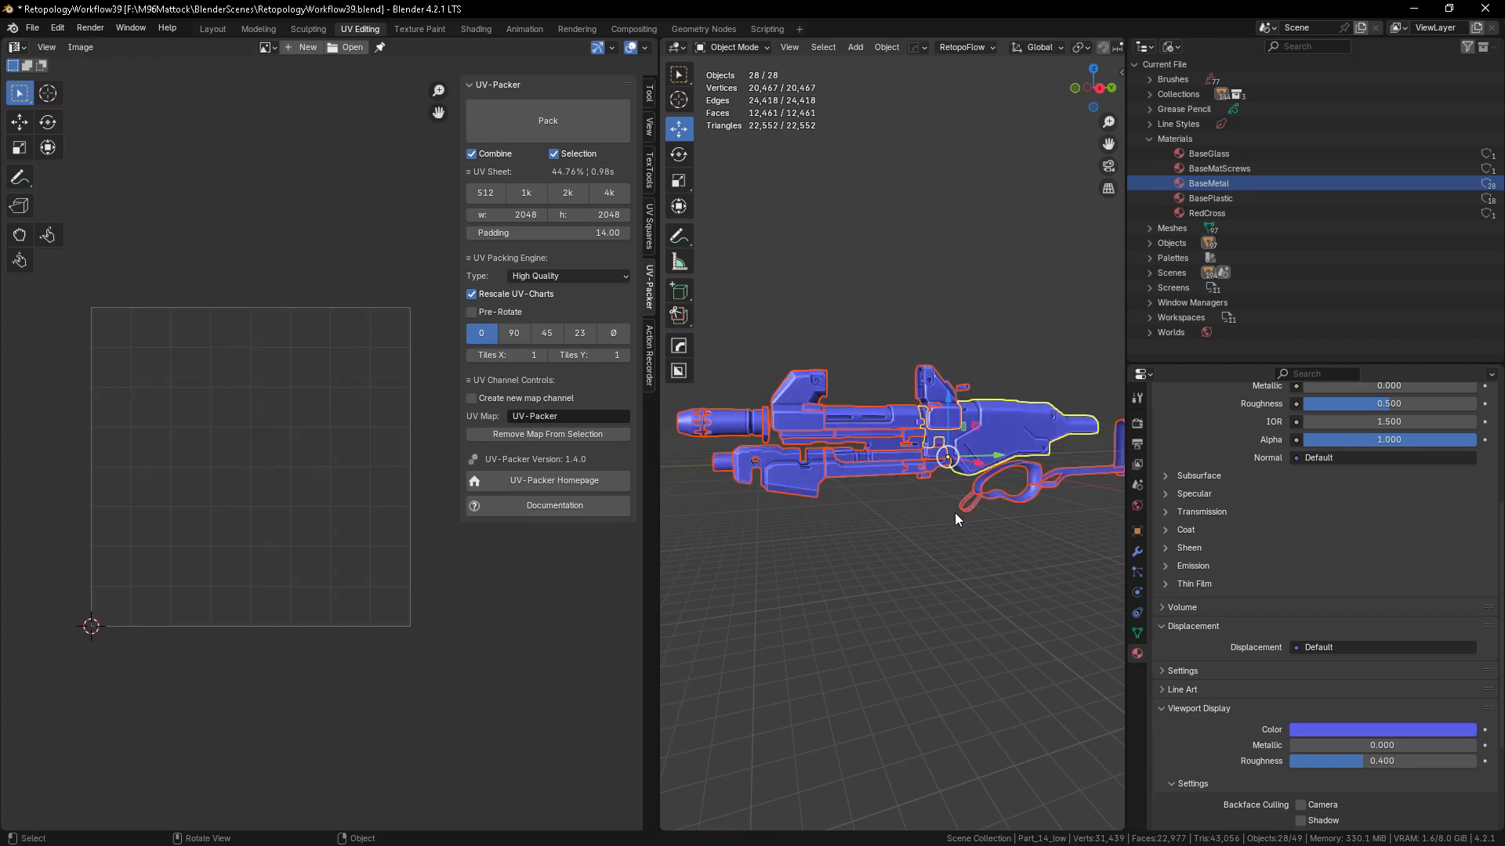
pyautogui.press('KP_Divide')
pyautogui.hotkey('alt', 'a')
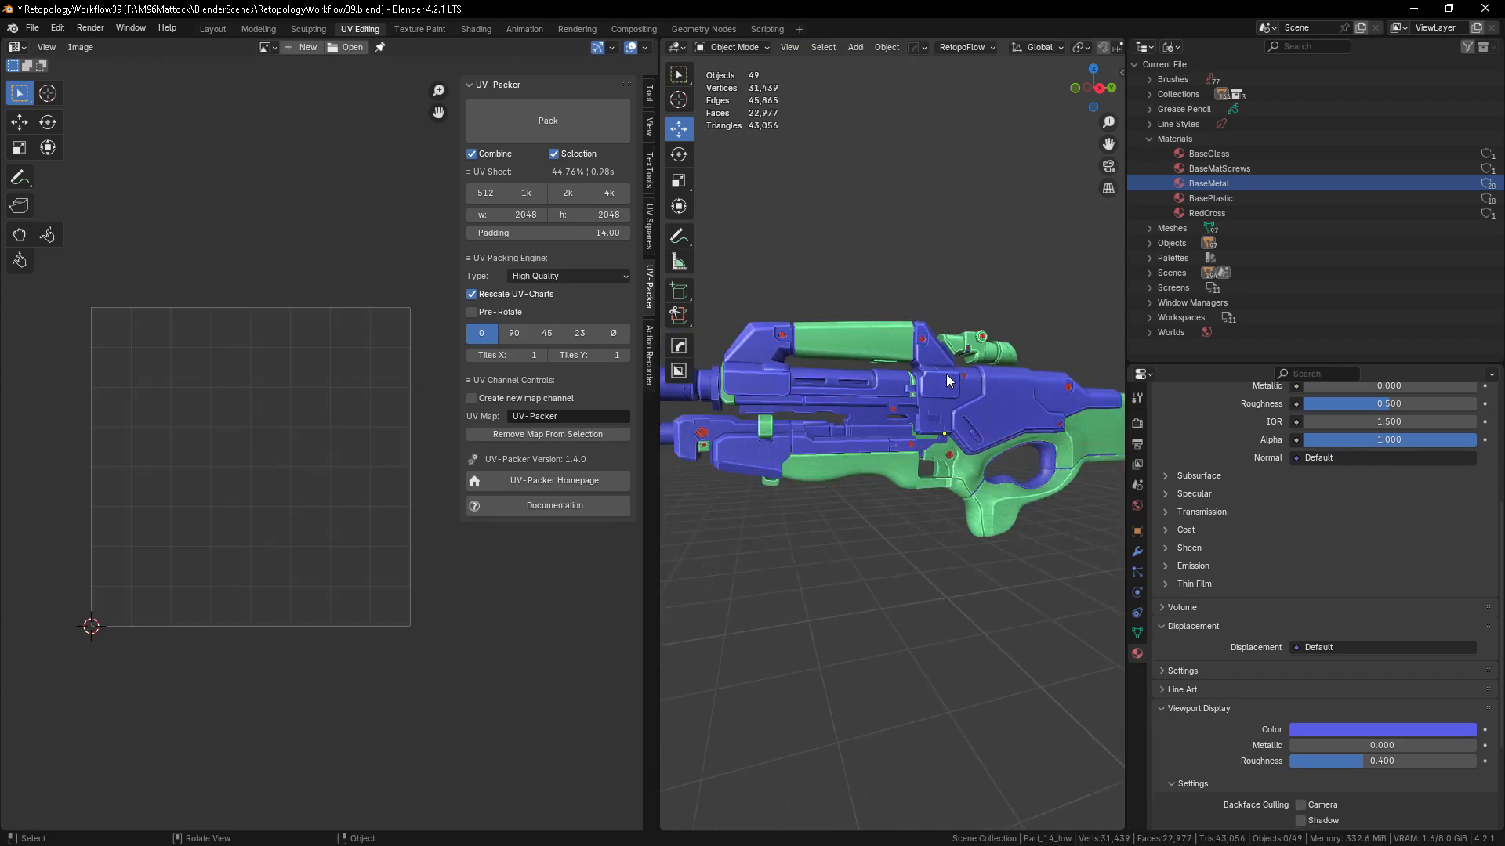
# - Select all objects linked to the BasePlastic material and isolate them in the viewport
pyautogui.click(1211, 201)
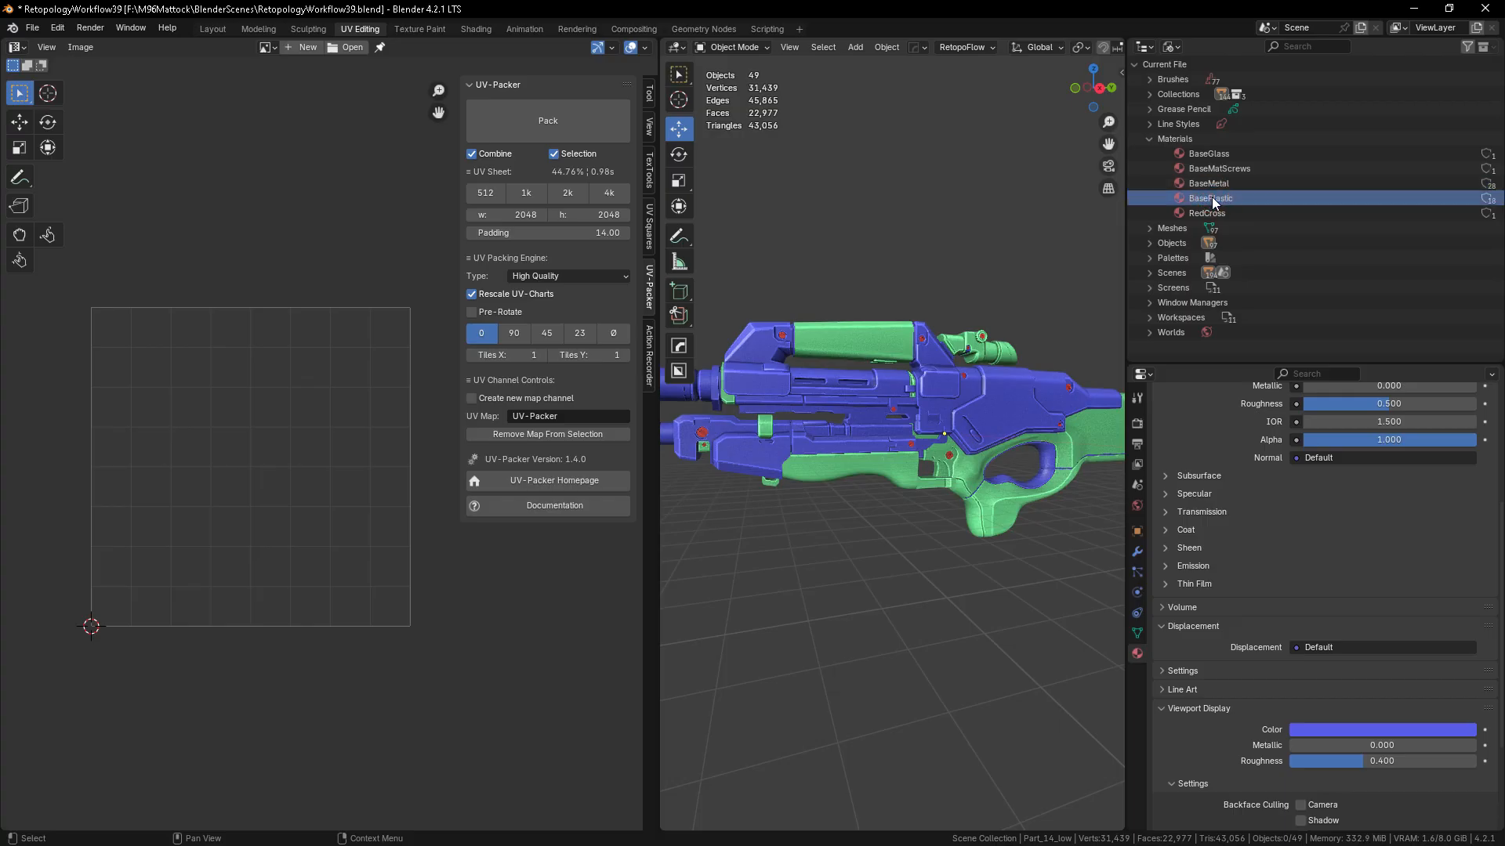
pyautogui.rightClick(1211, 201)
pyautogui.click(1215, 207)
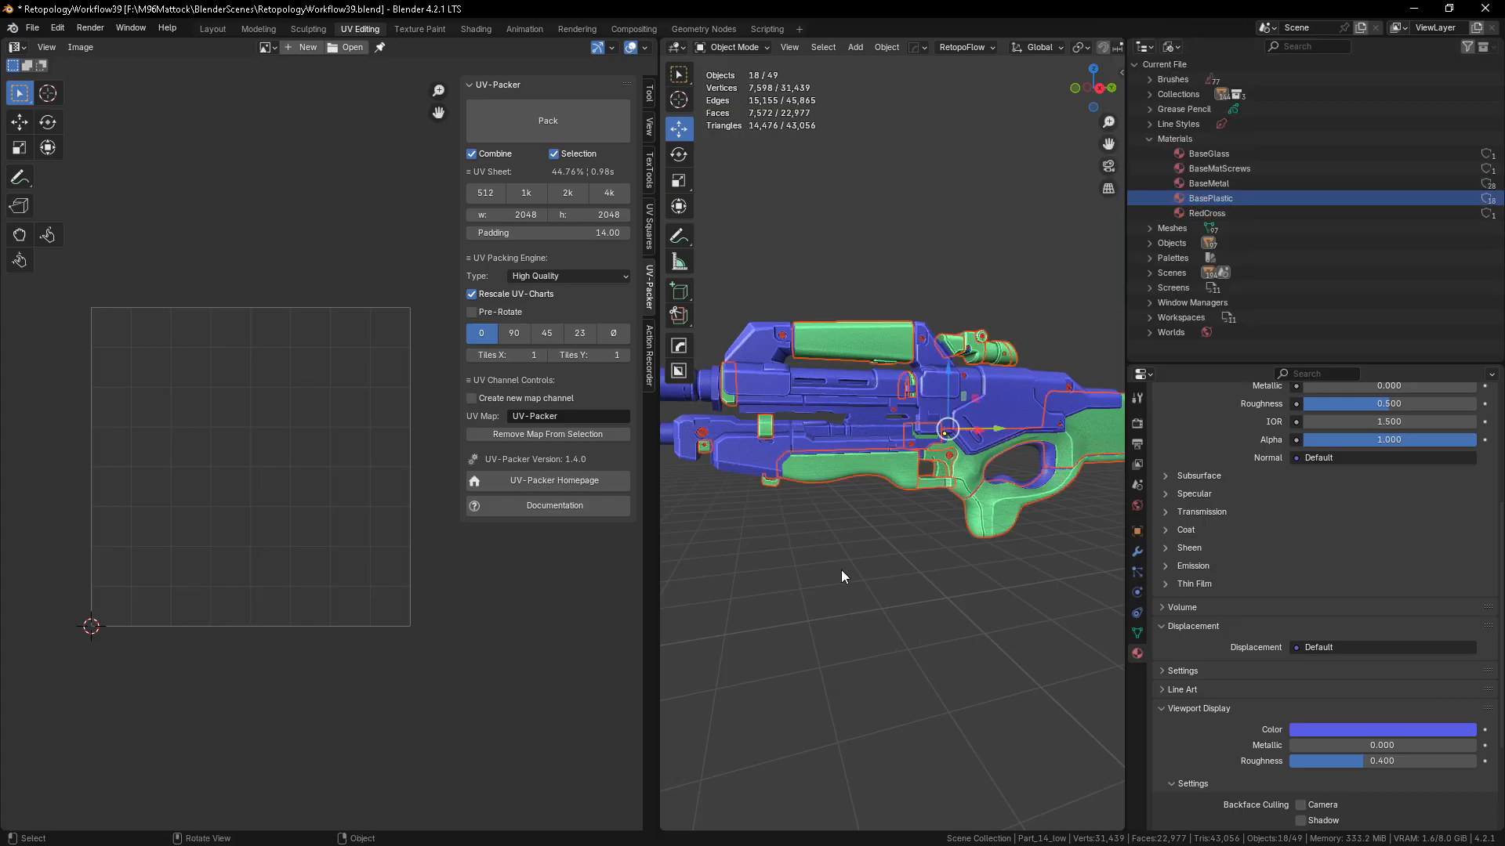
pyautogui.press('KP_Divide')
# - Pack the UVs of all faces in the isolated parts, then return to the full rifle in Object Mode and clear the selection
pyautogui.press('Tab')
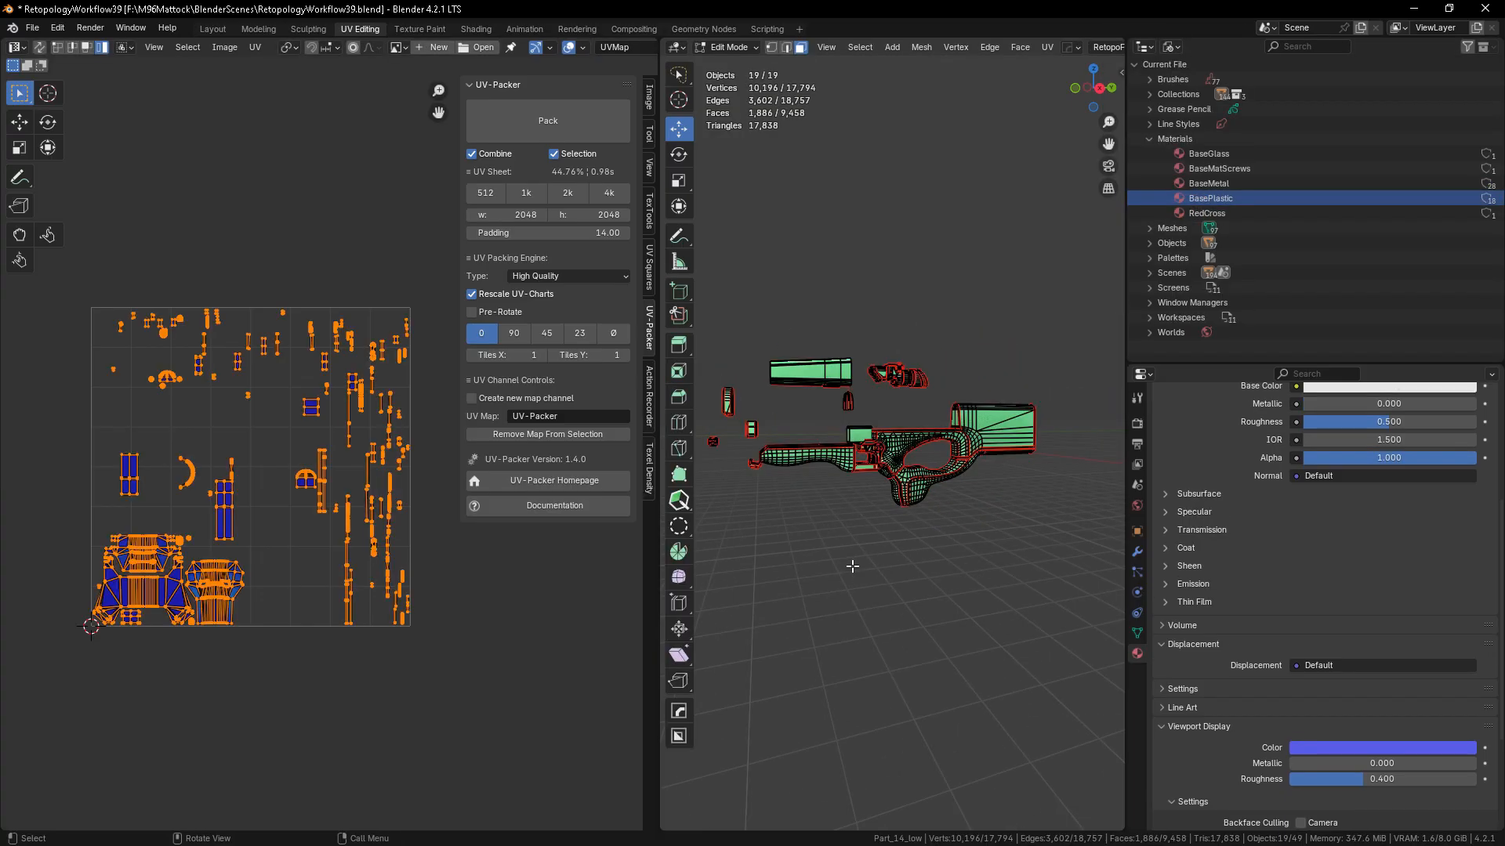
pyautogui.press('a')
pyautogui.click(538, 119)
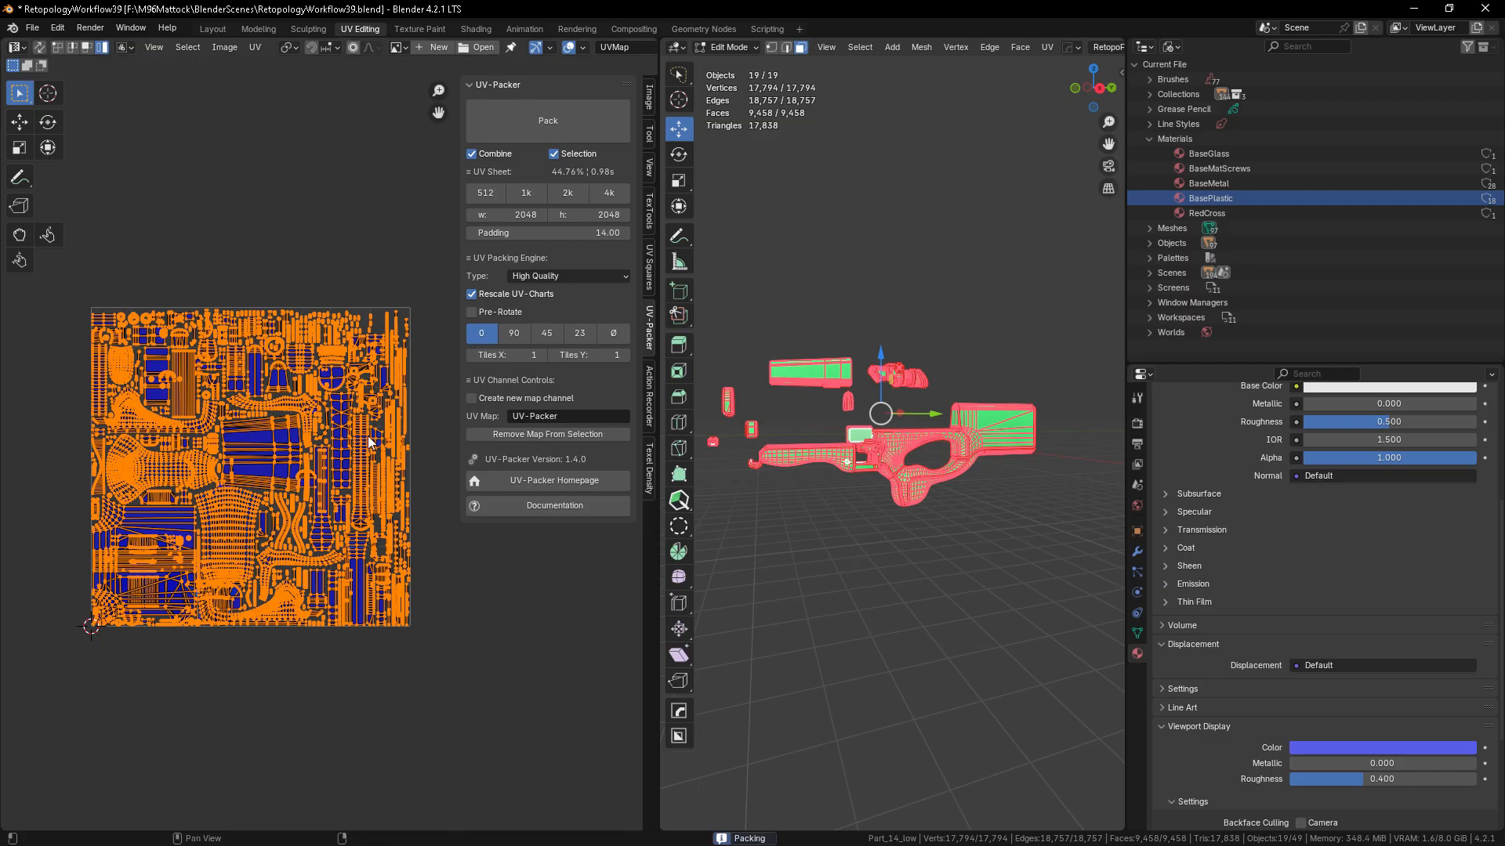
pyautogui.press('Tab')
pyautogui.scroll(3, 978, 566)
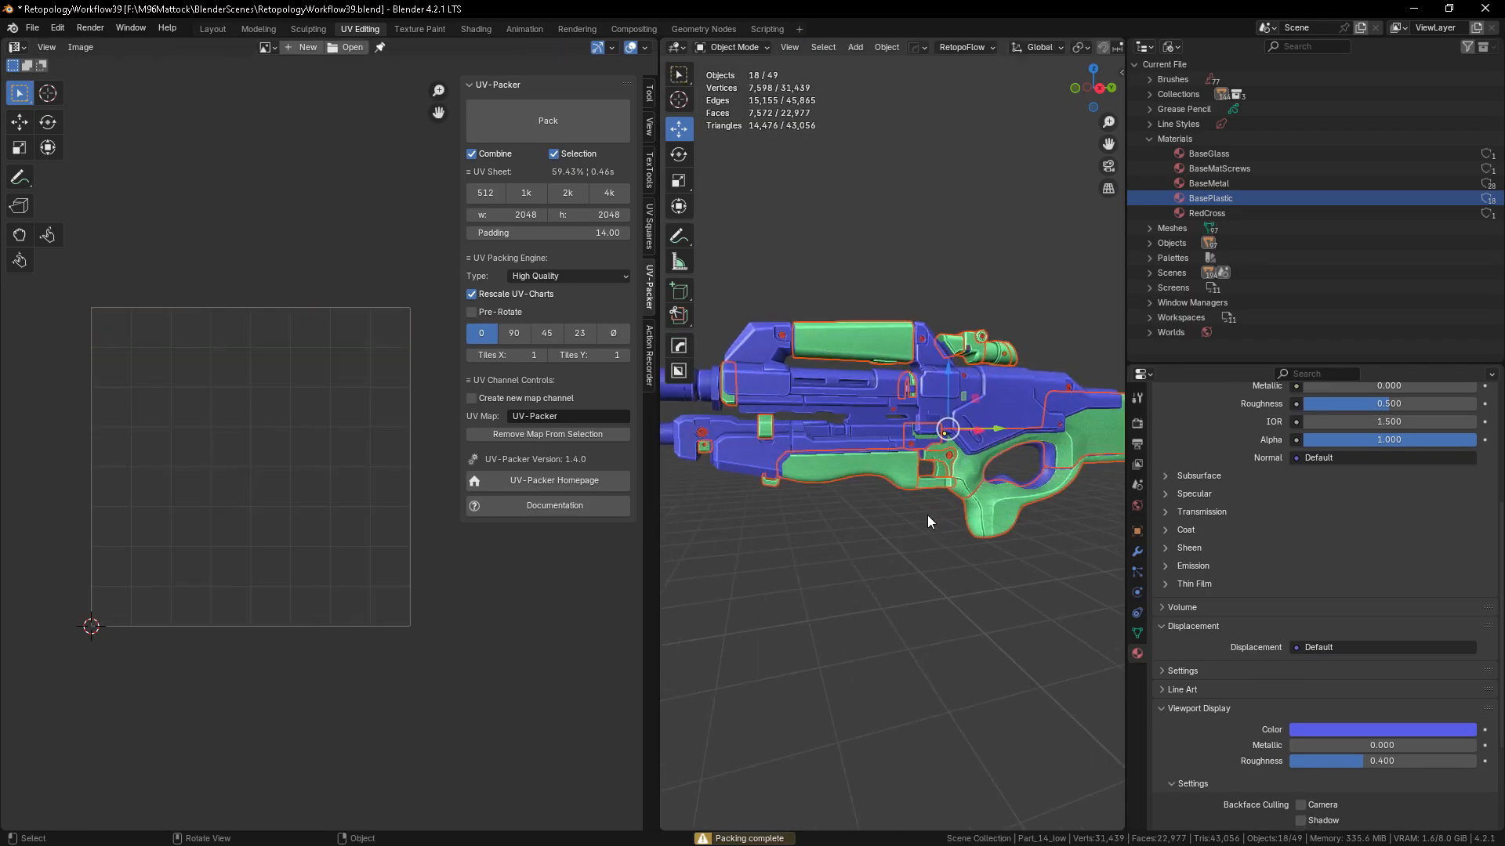
pyautogui.click(902, 550)
pyautogui.moveTo(902, 550); pyautogui.dragTo(900, 605, button='middle')
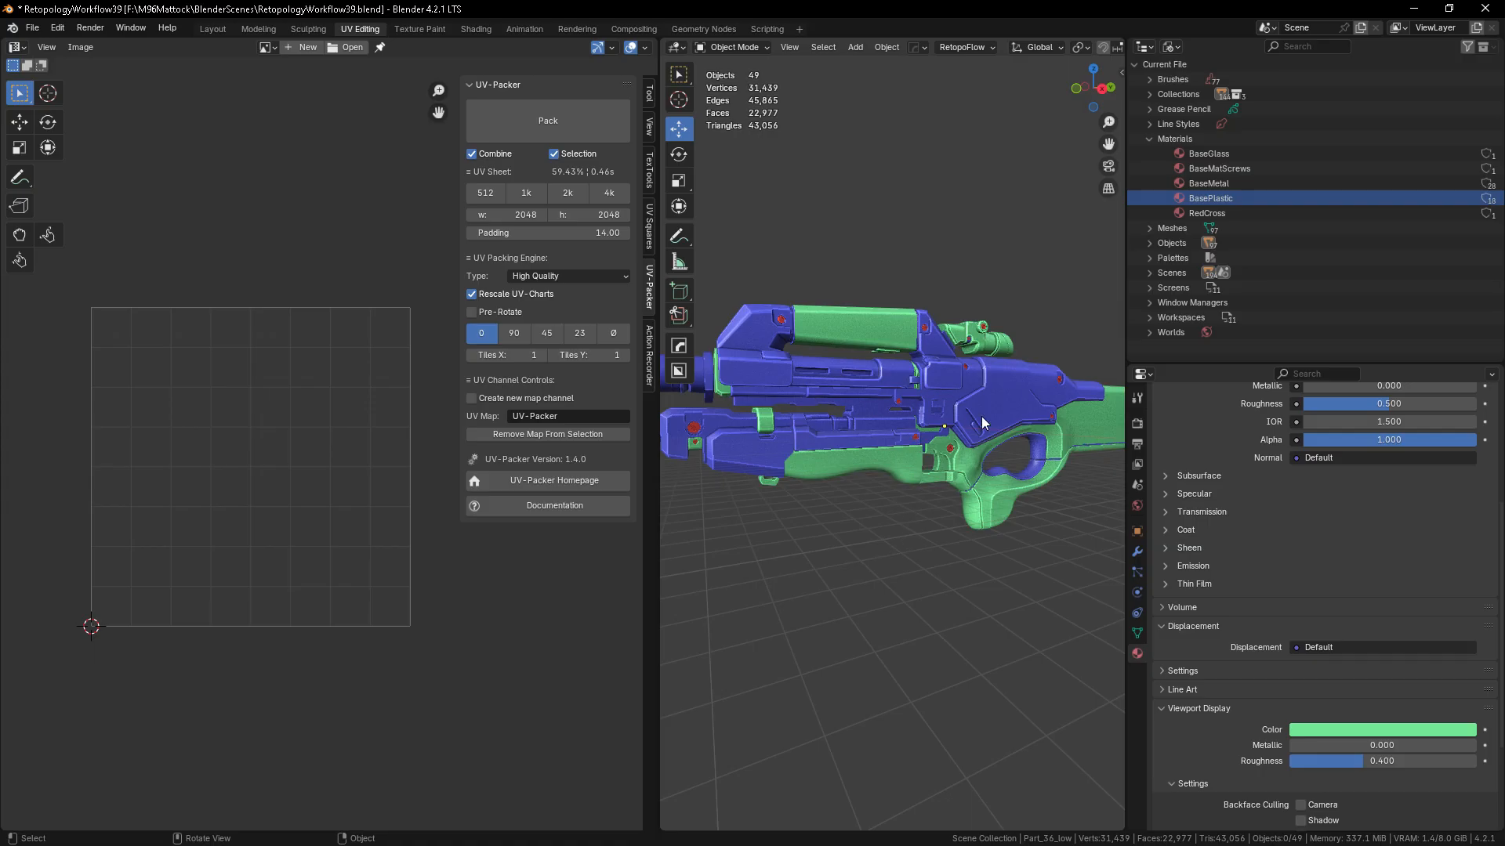
pyautogui.click(926, 333)
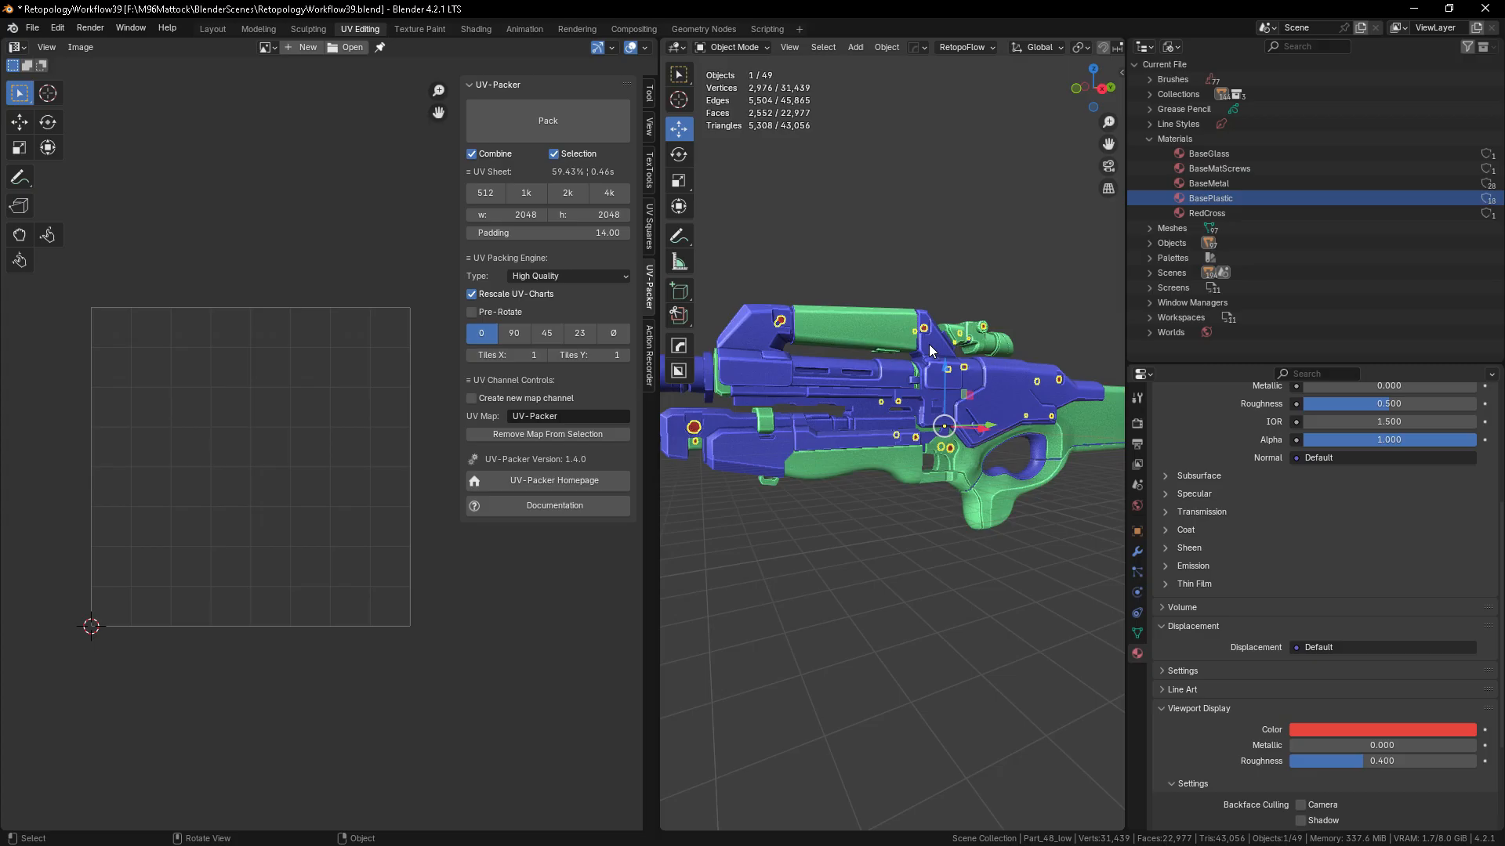
pyautogui.click(942, 272)
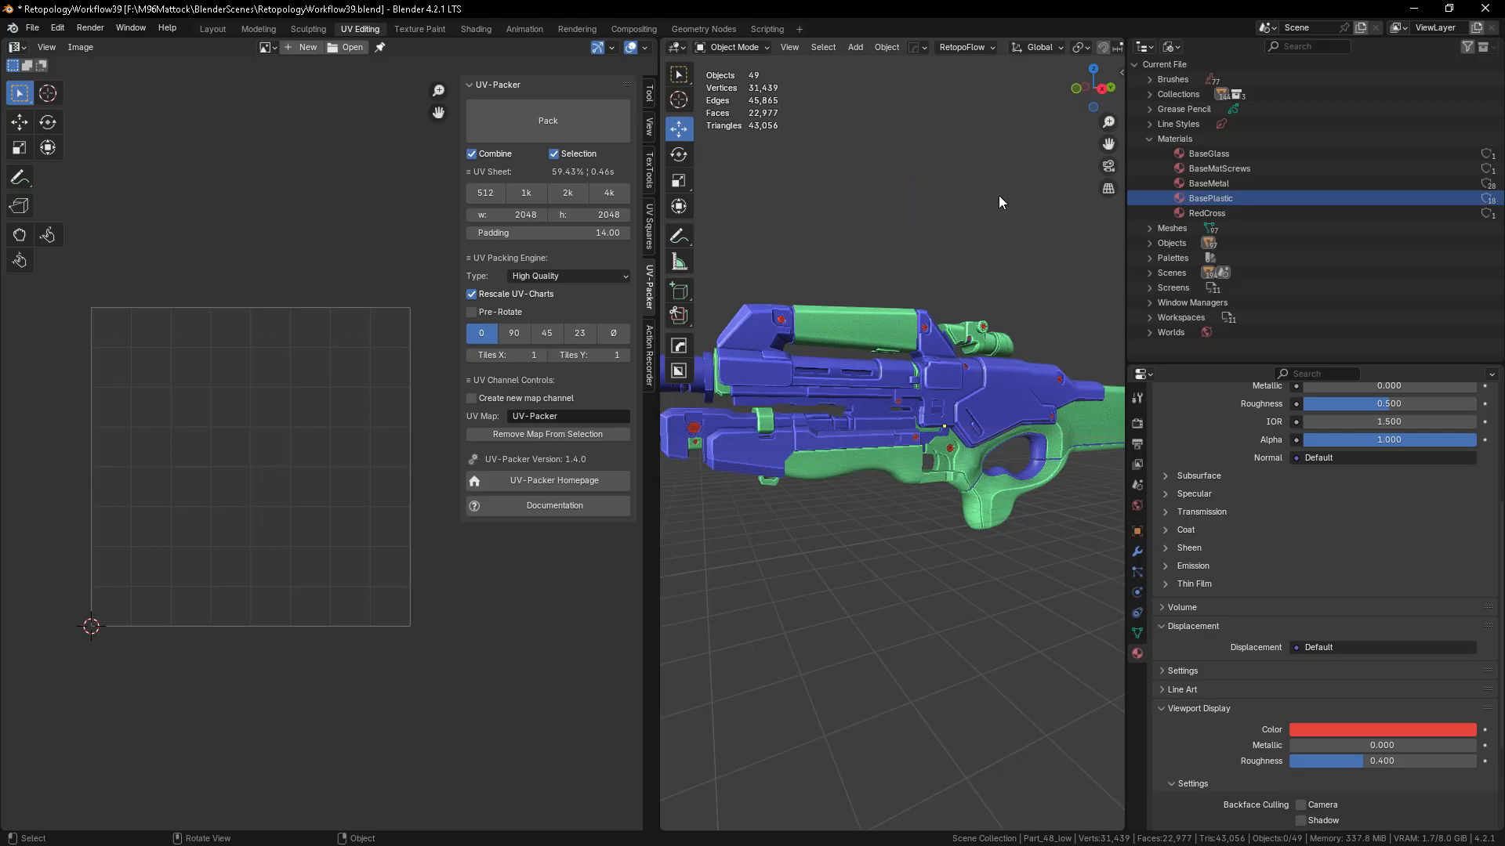
pyautogui.click(1200, 155)
pyautogui.click(1205, 169)
pyautogui.click(1210, 185)
pyautogui.click(1213, 169)
pyautogui.click(1211, 154)
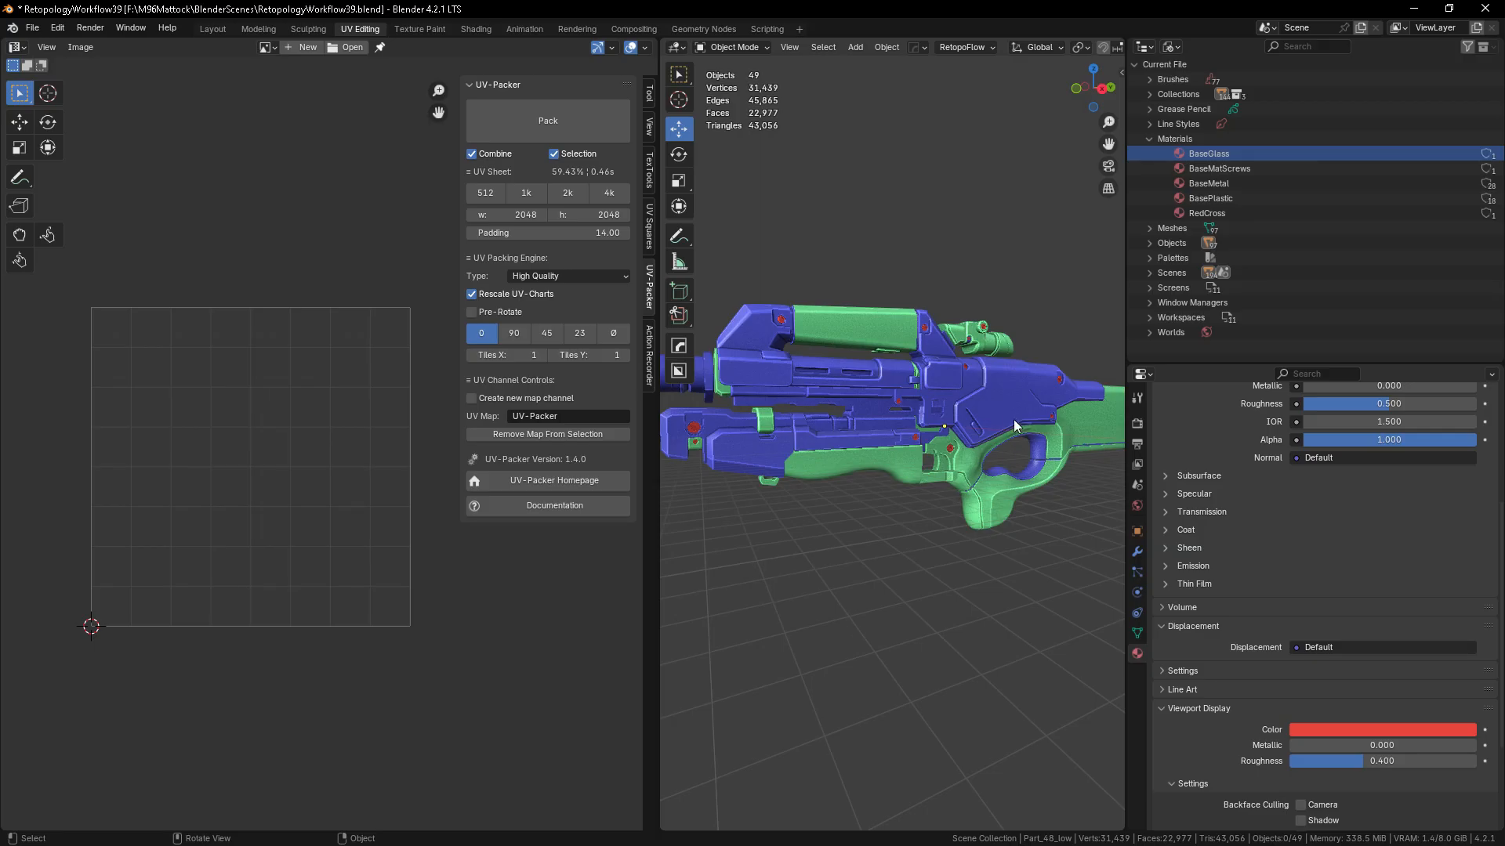
# - Calculate the texel density of several UV islands on the blue metal receiver, then return to Object Mode
pyautogui.click(1008, 393)
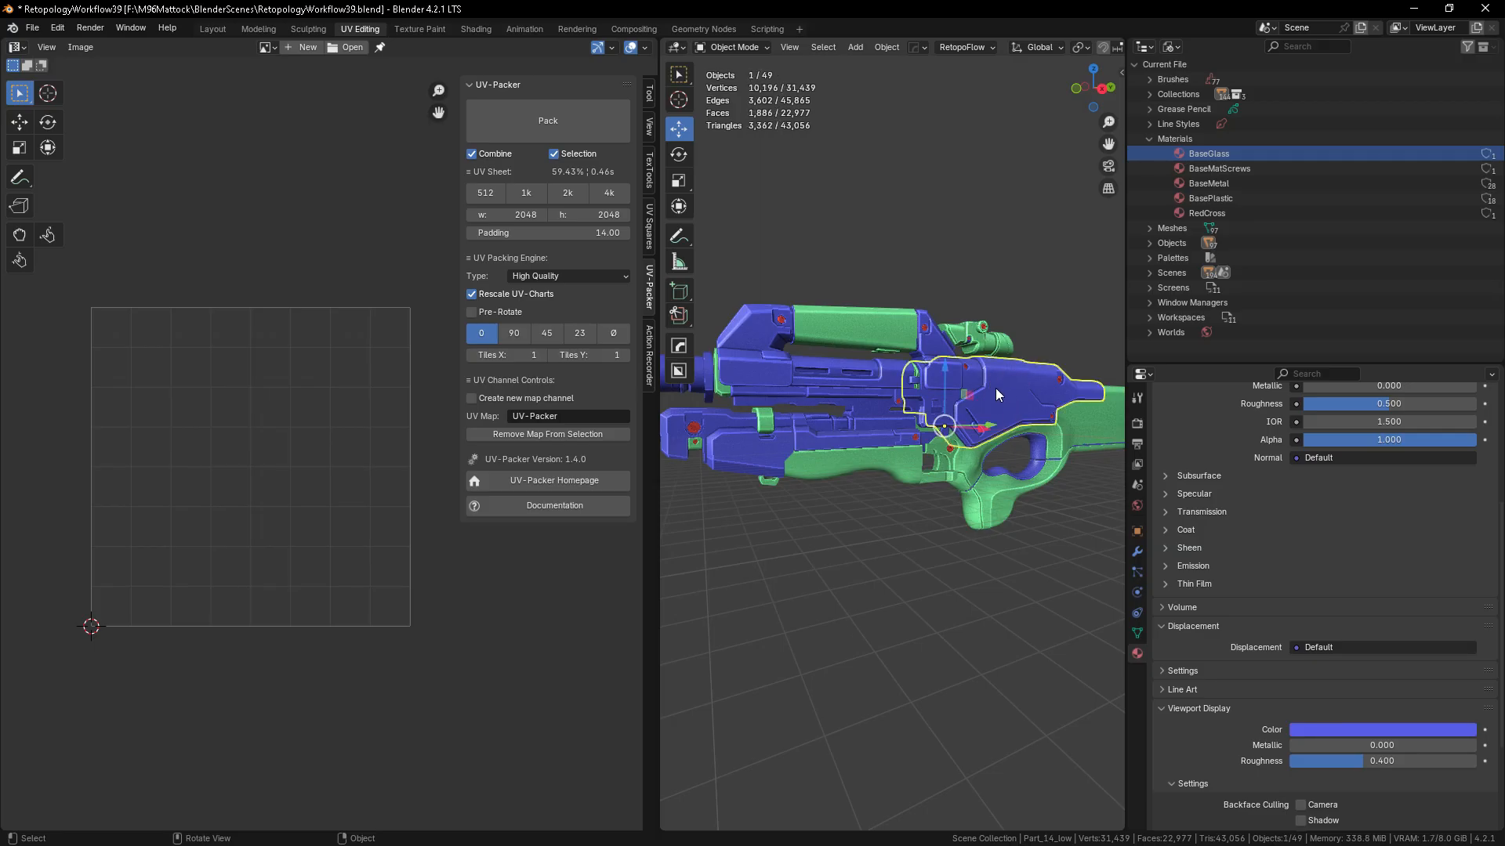
pyautogui.press('Tab')
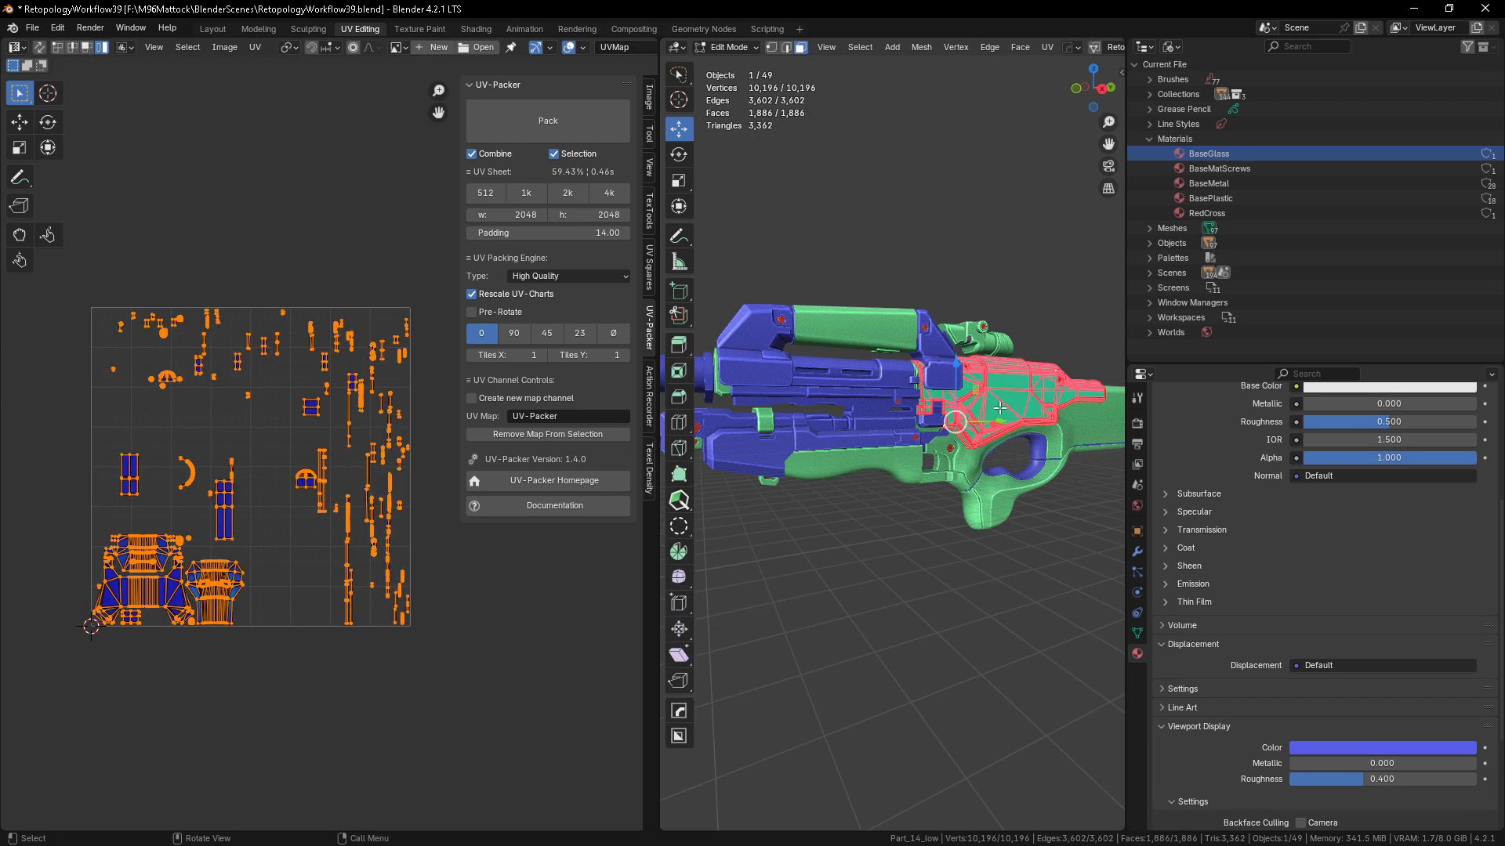
pyautogui.click(313, 680)
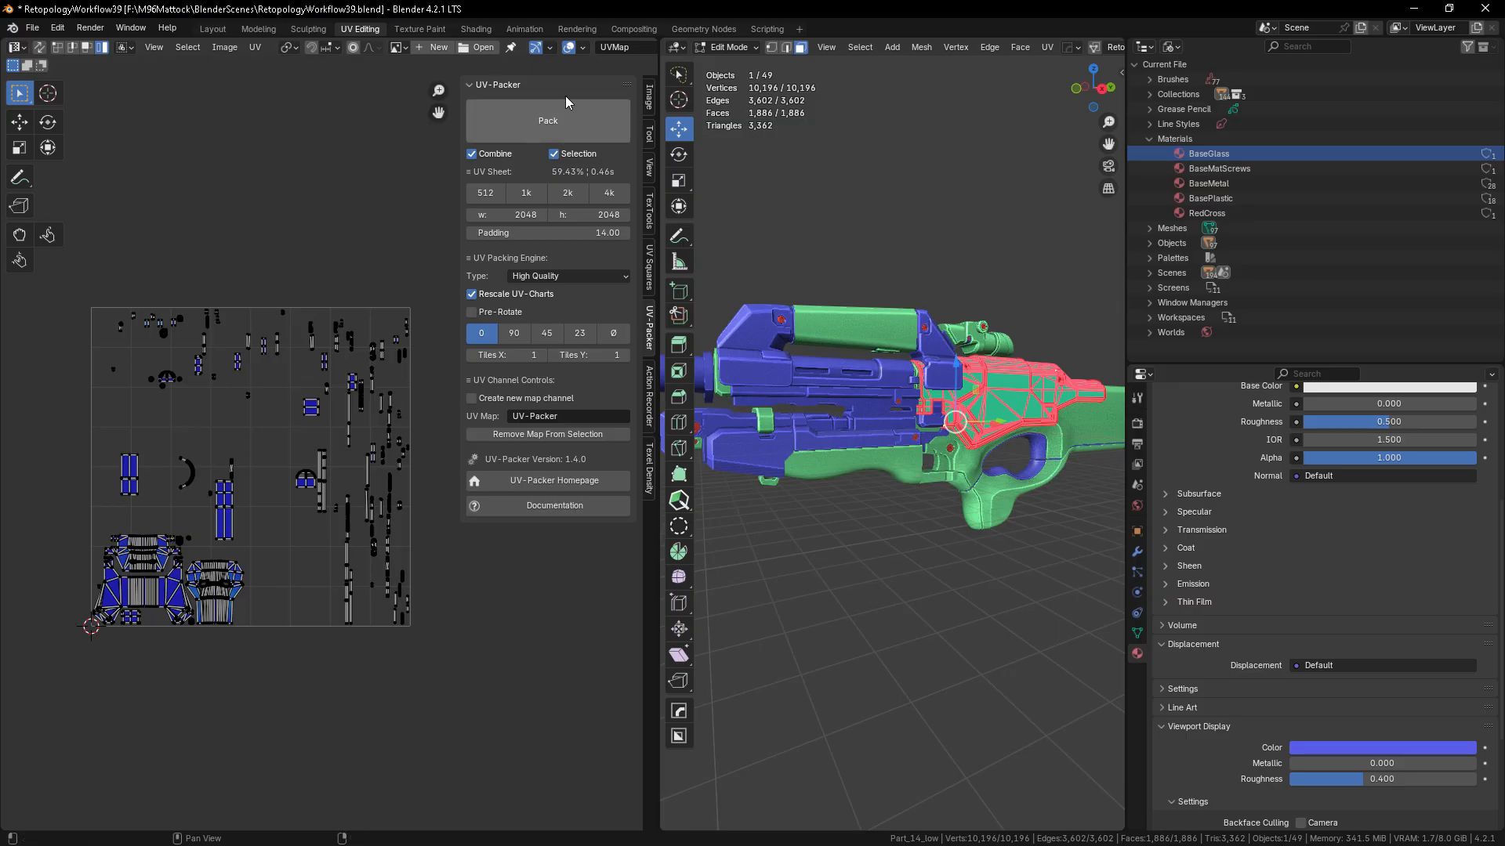
pyautogui.click(649, 468)
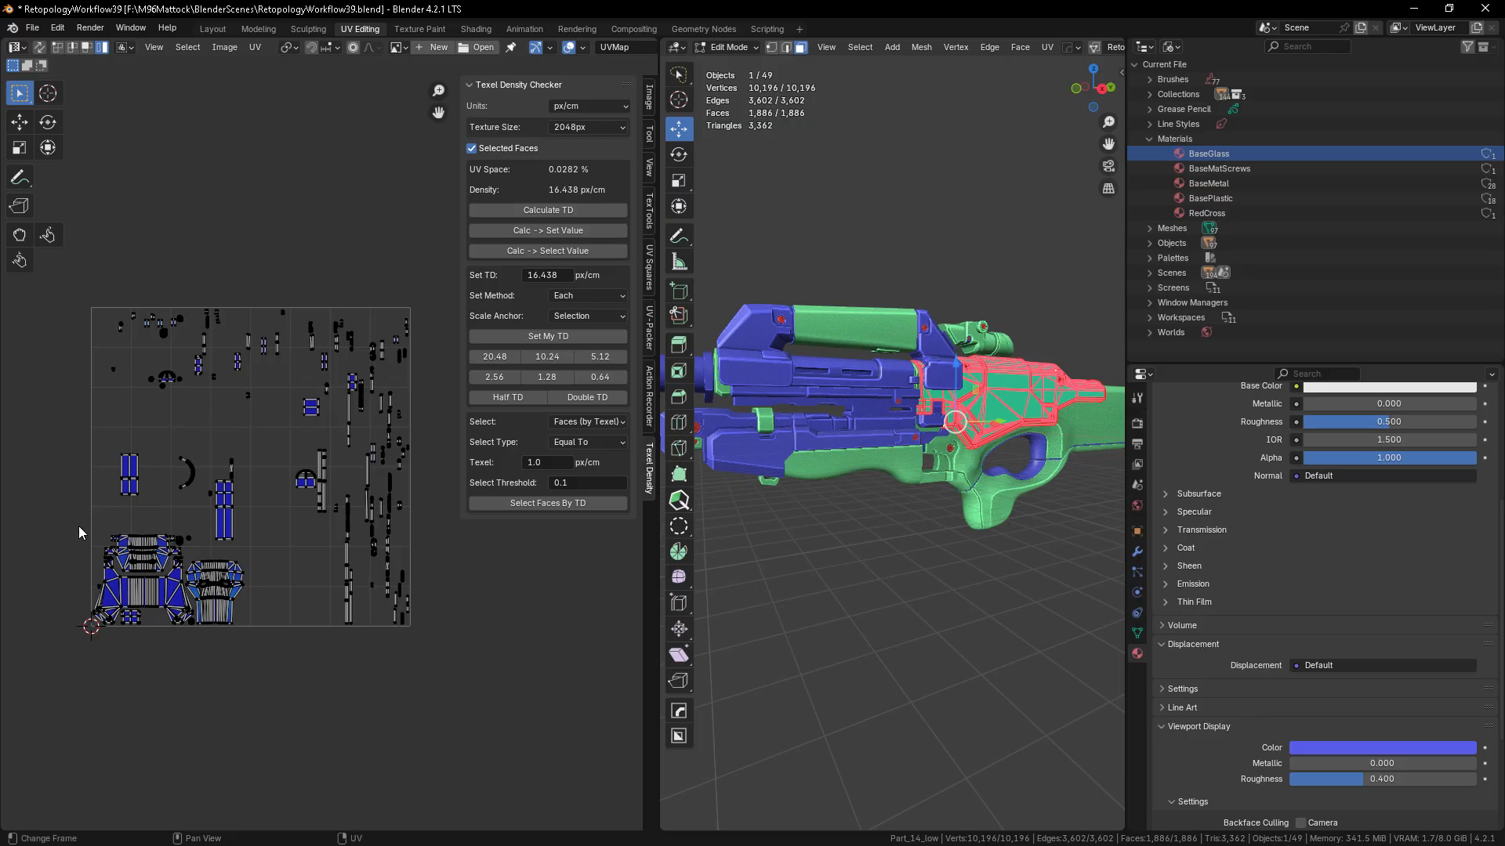
pyautogui.click(227, 506)
pyautogui.click(131, 469)
pyautogui.click(541, 210)
pyautogui.click(353, 383)
pyautogui.click(530, 210)
pyautogui.press('Tab')
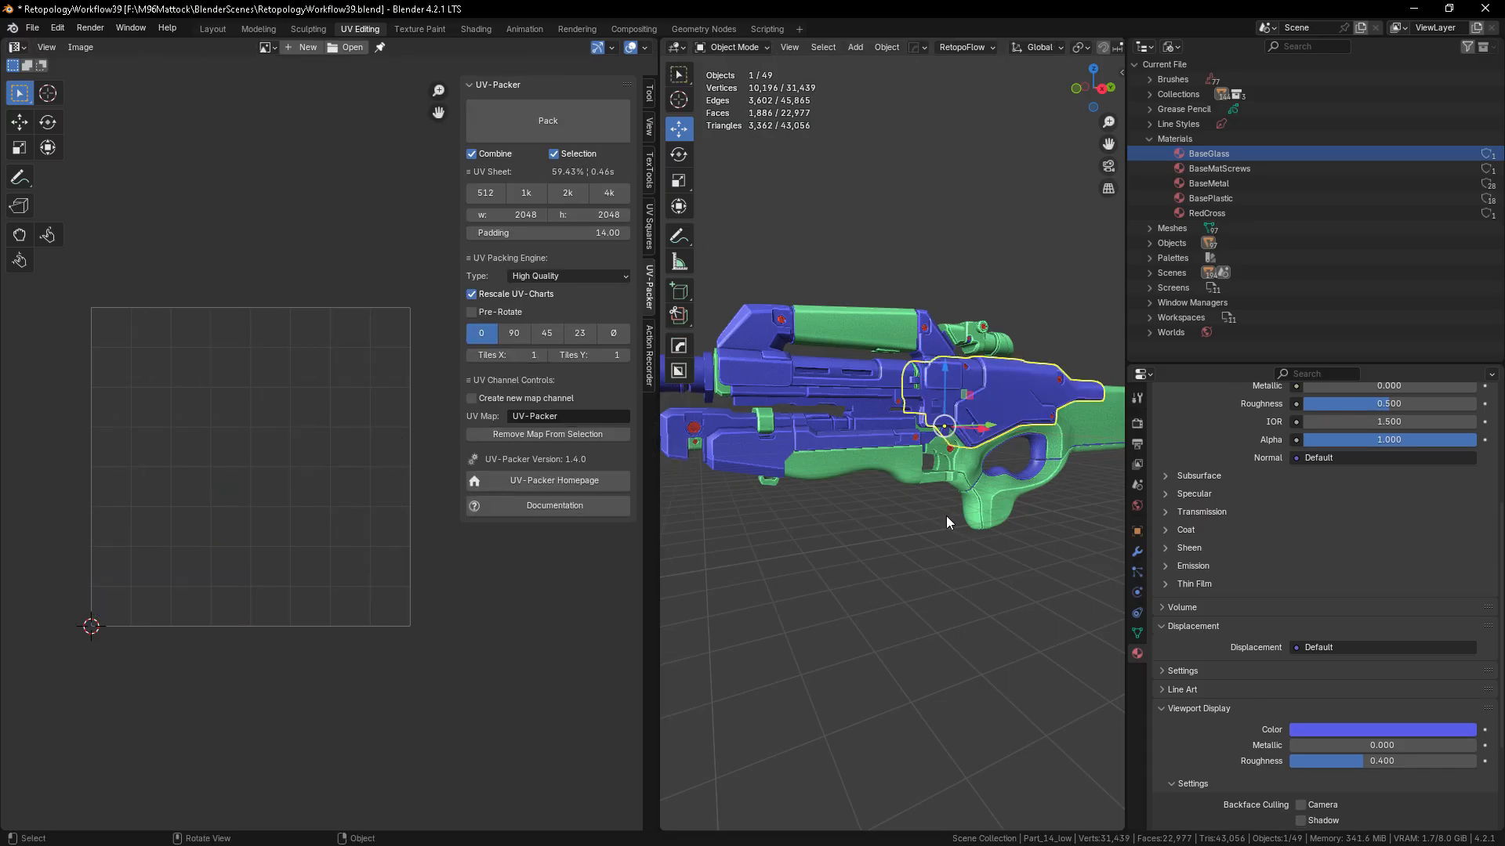
# - Calculate the texel density of individual UV islands on the green plastic pistol grip part, including its largest island, then return to Object Mode
pyautogui.click(1076, 429)
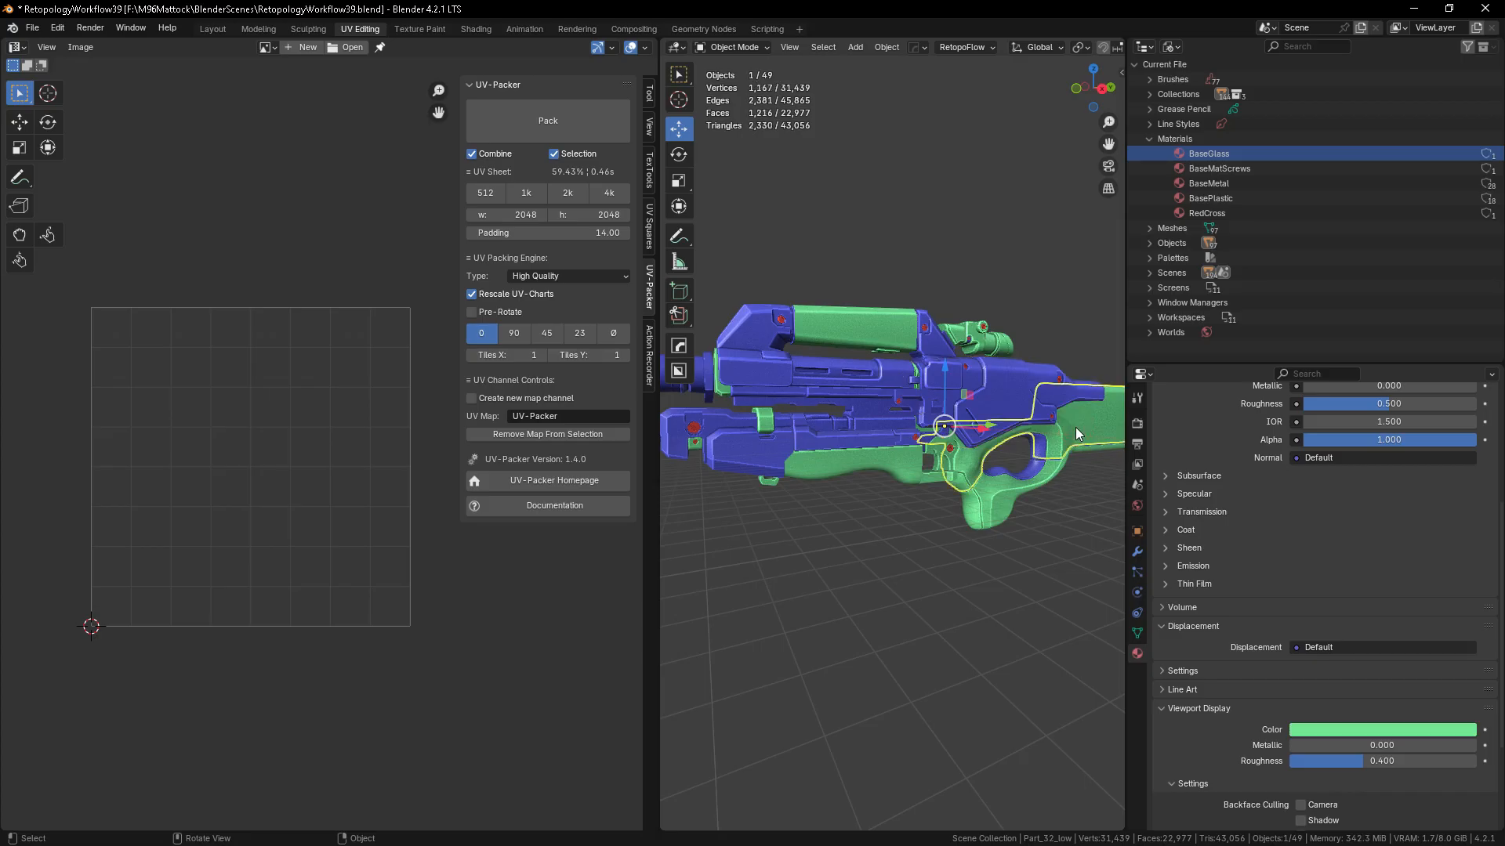
pyautogui.click(870, 458)
pyautogui.click(983, 490)
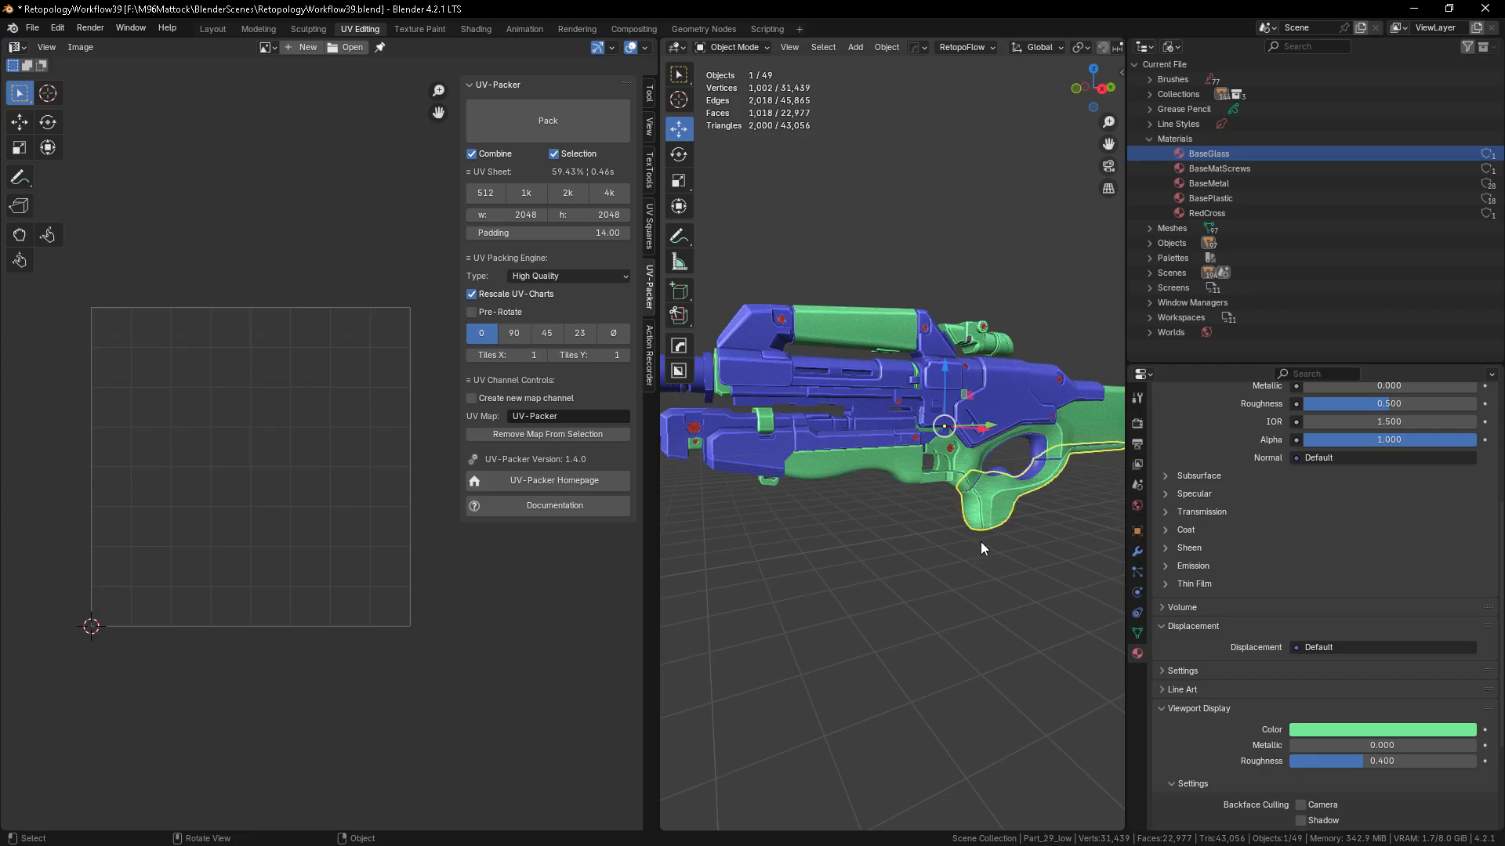
pyautogui.press('Tab')
pyautogui.press('Tab')
pyautogui.press('Tab')
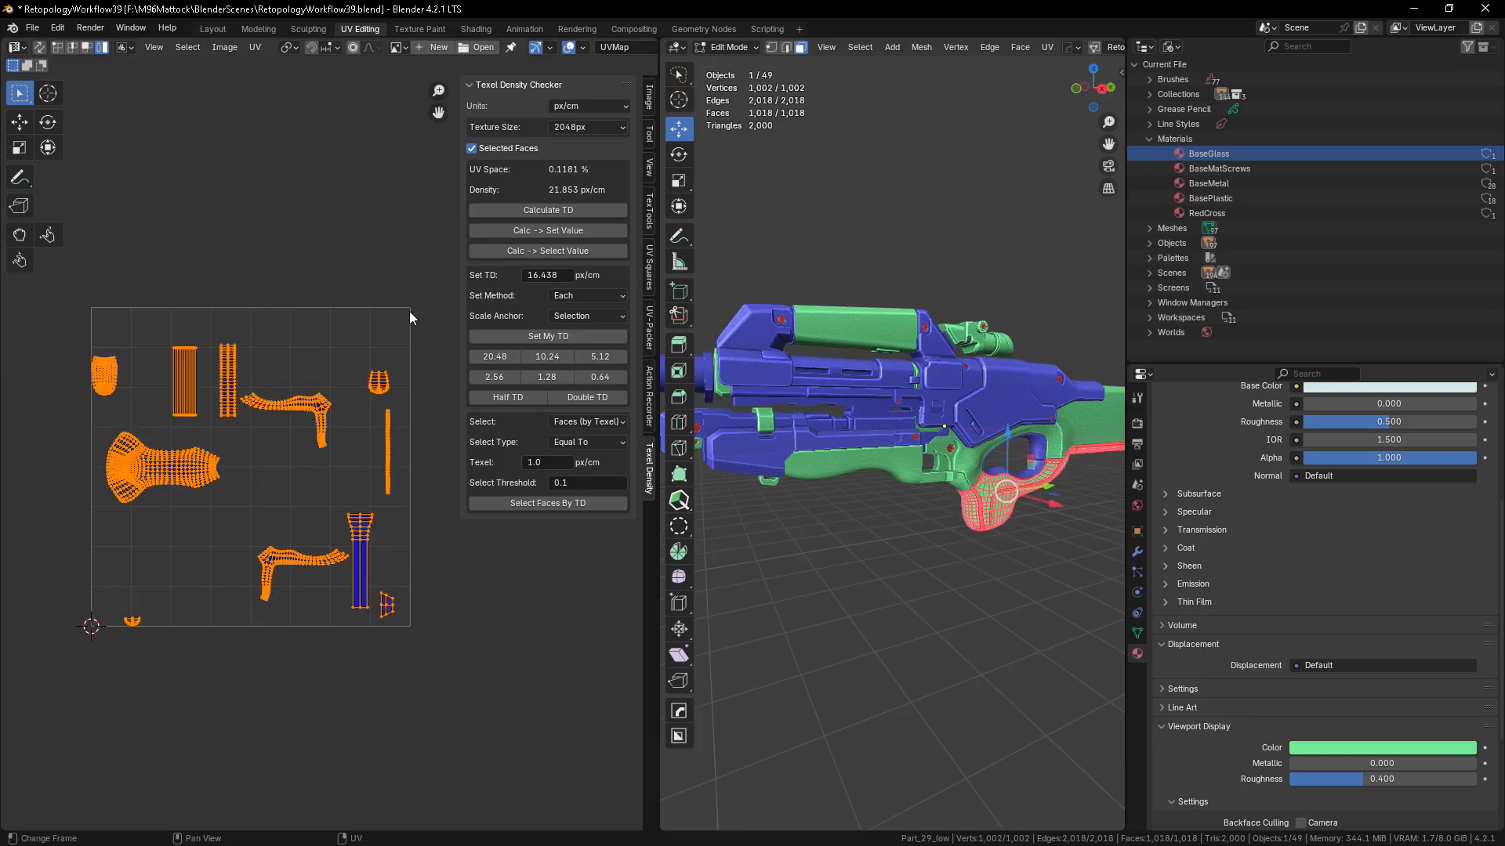
pyautogui.click(188, 392)
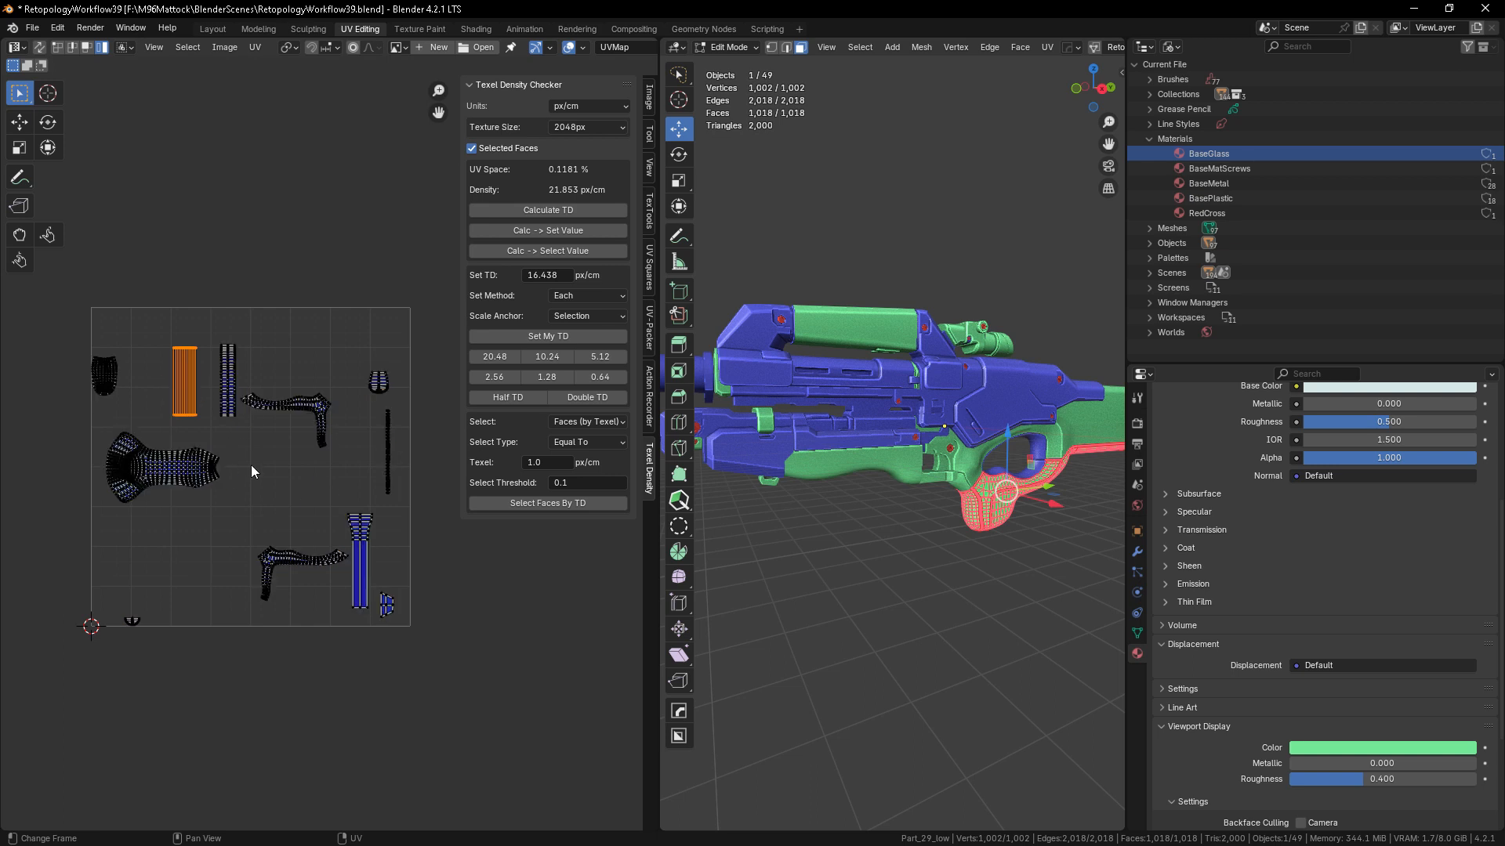
pyautogui.click(293, 405)
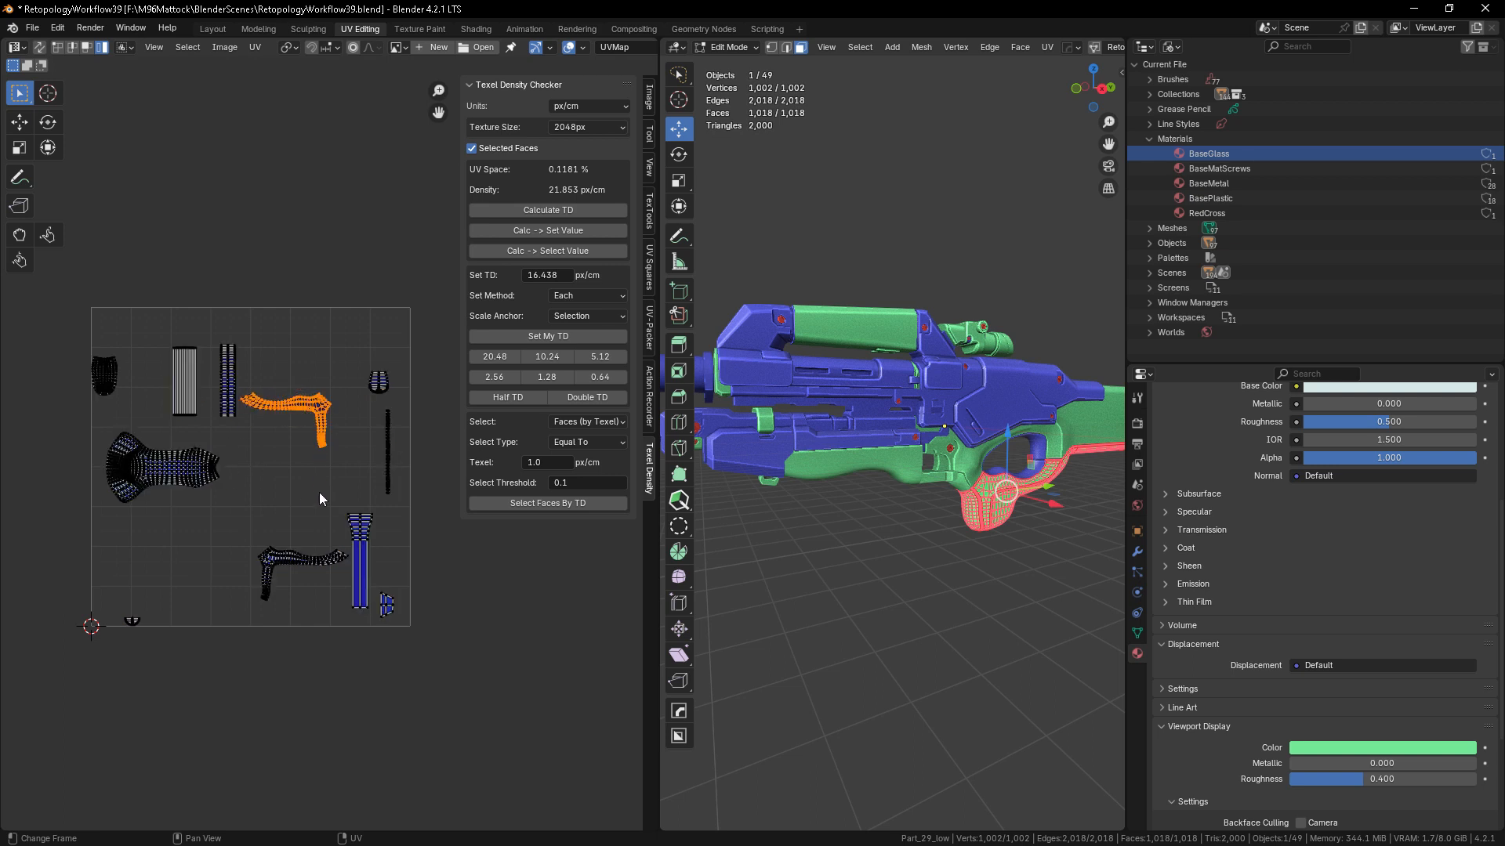
pyautogui.click(552, 210)
pyautogui.click(188, 484)
pyautogui.click(557, 209)
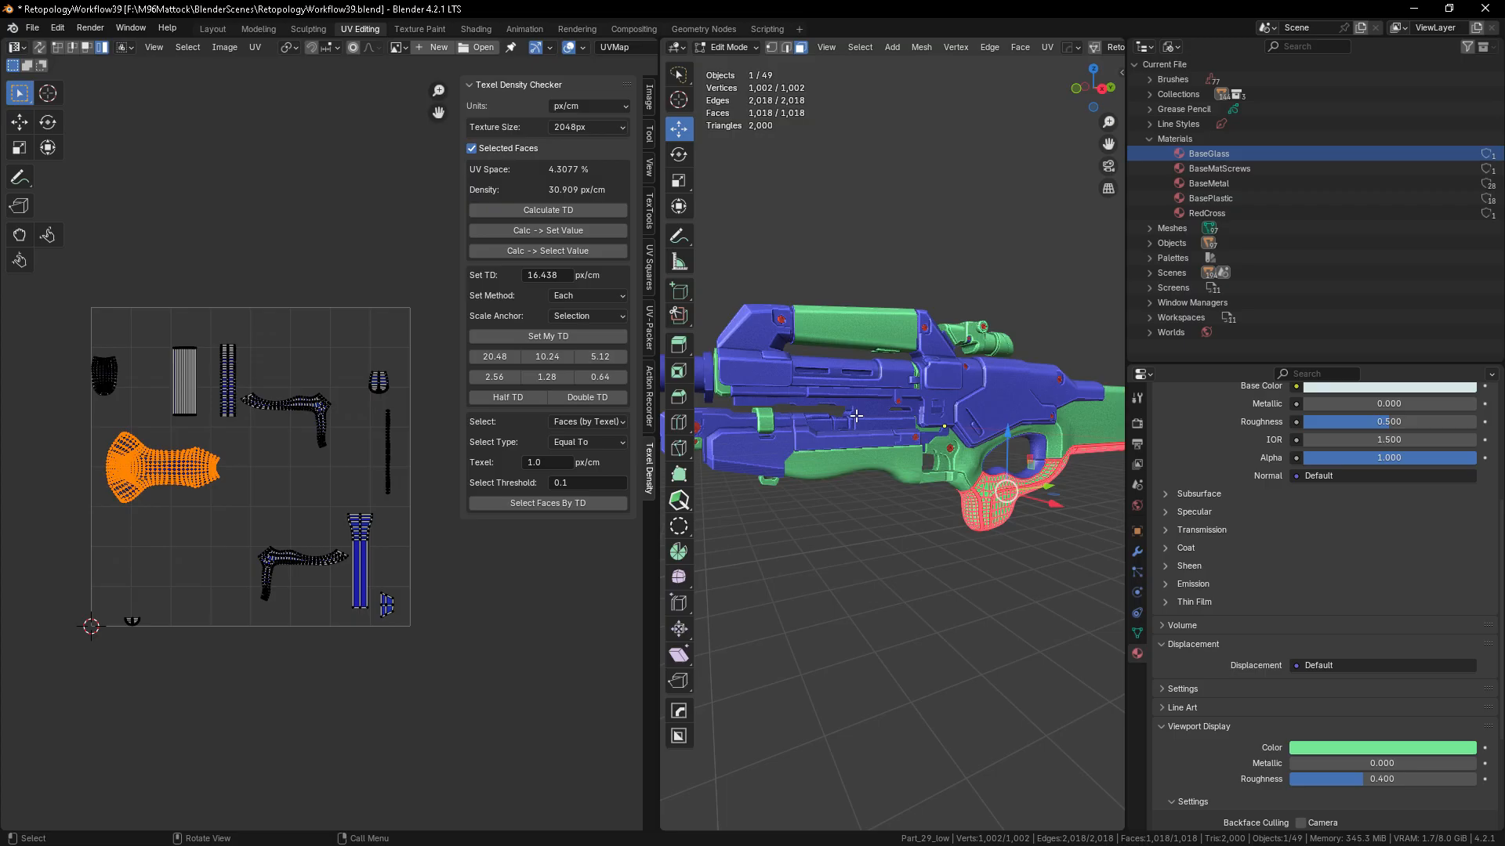
pyautogui.click(887, 560)
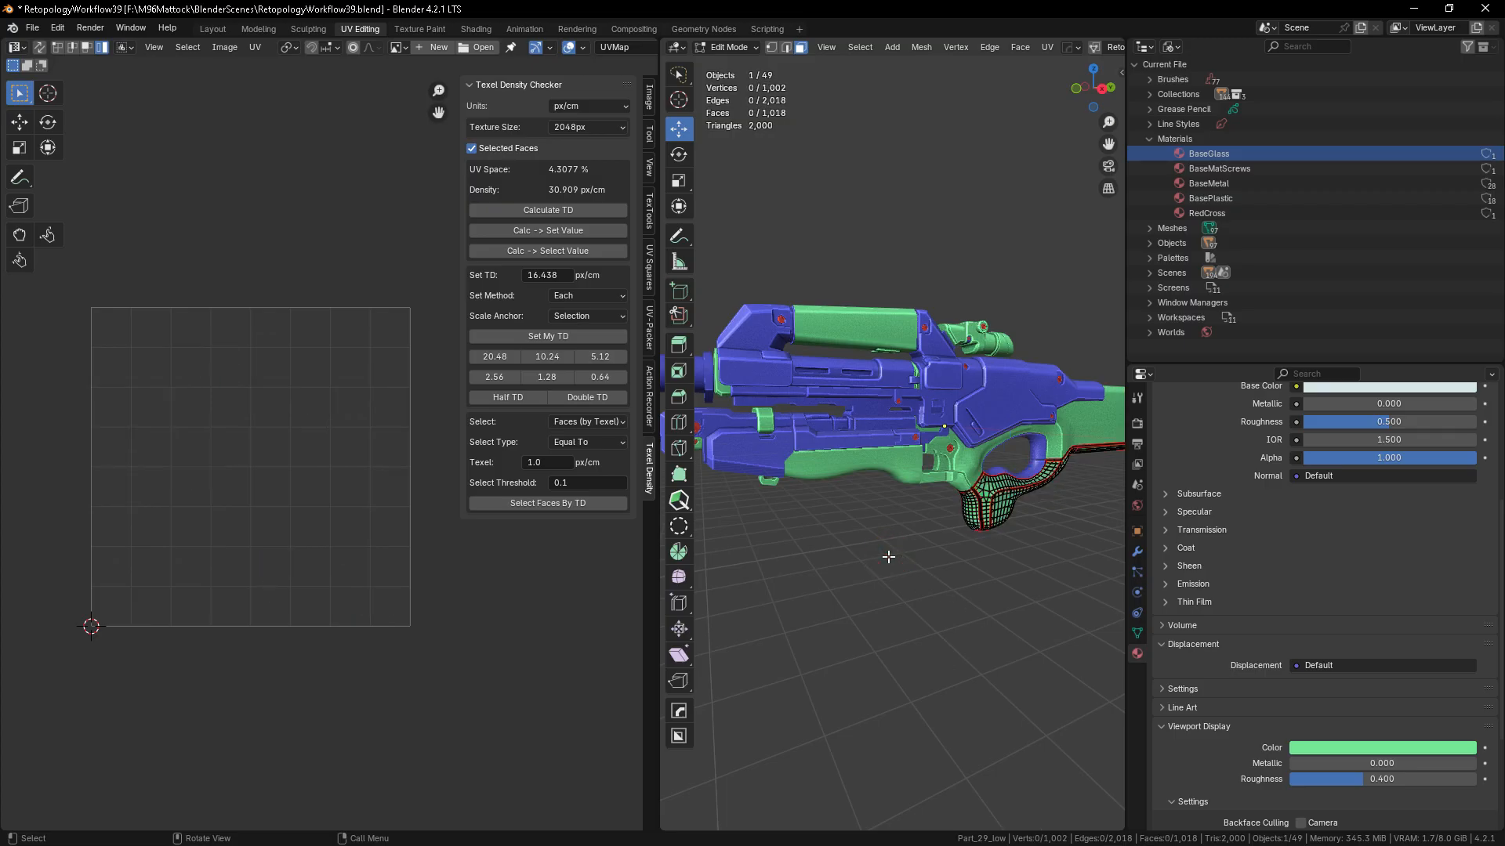
pyautogui.press('Tab')
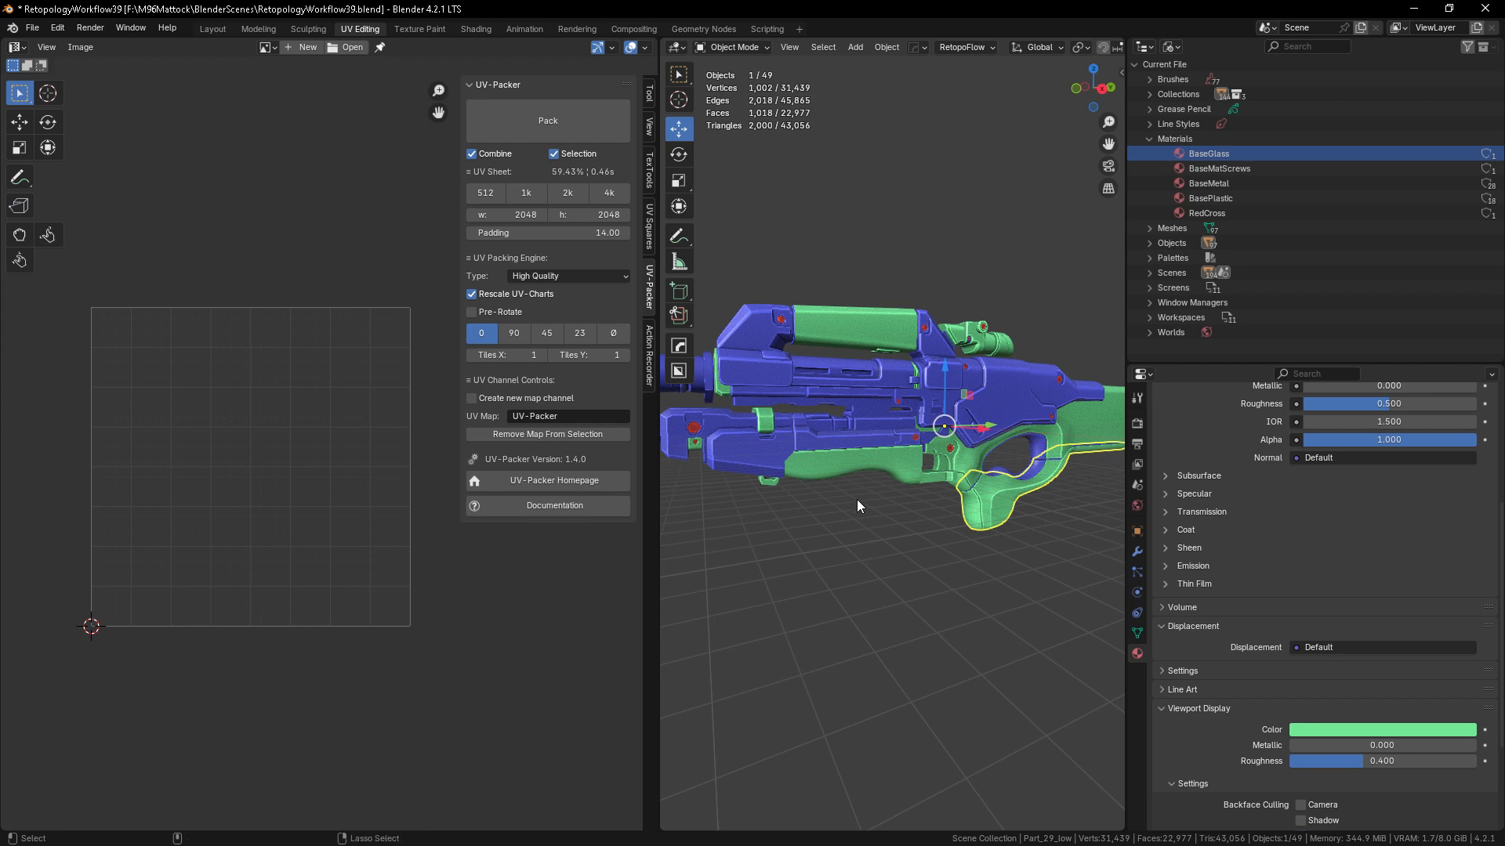
# - Select the green stock part and unlink the BasePlastic material from its slot
pyautogui.hotkey('ctrl', 'space')
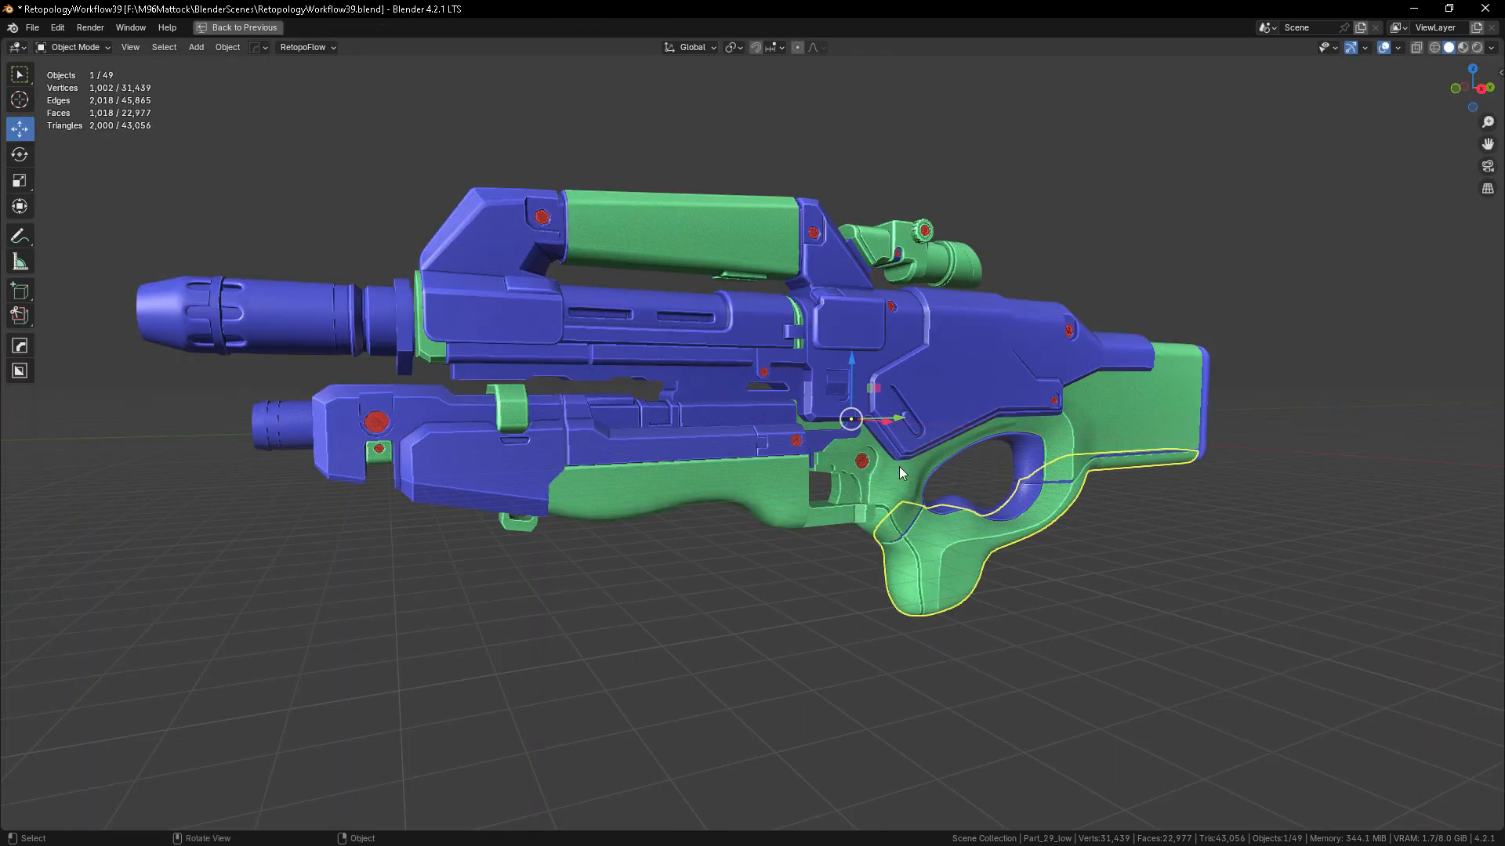
pyautogui.scroll(-3, 902, 537)
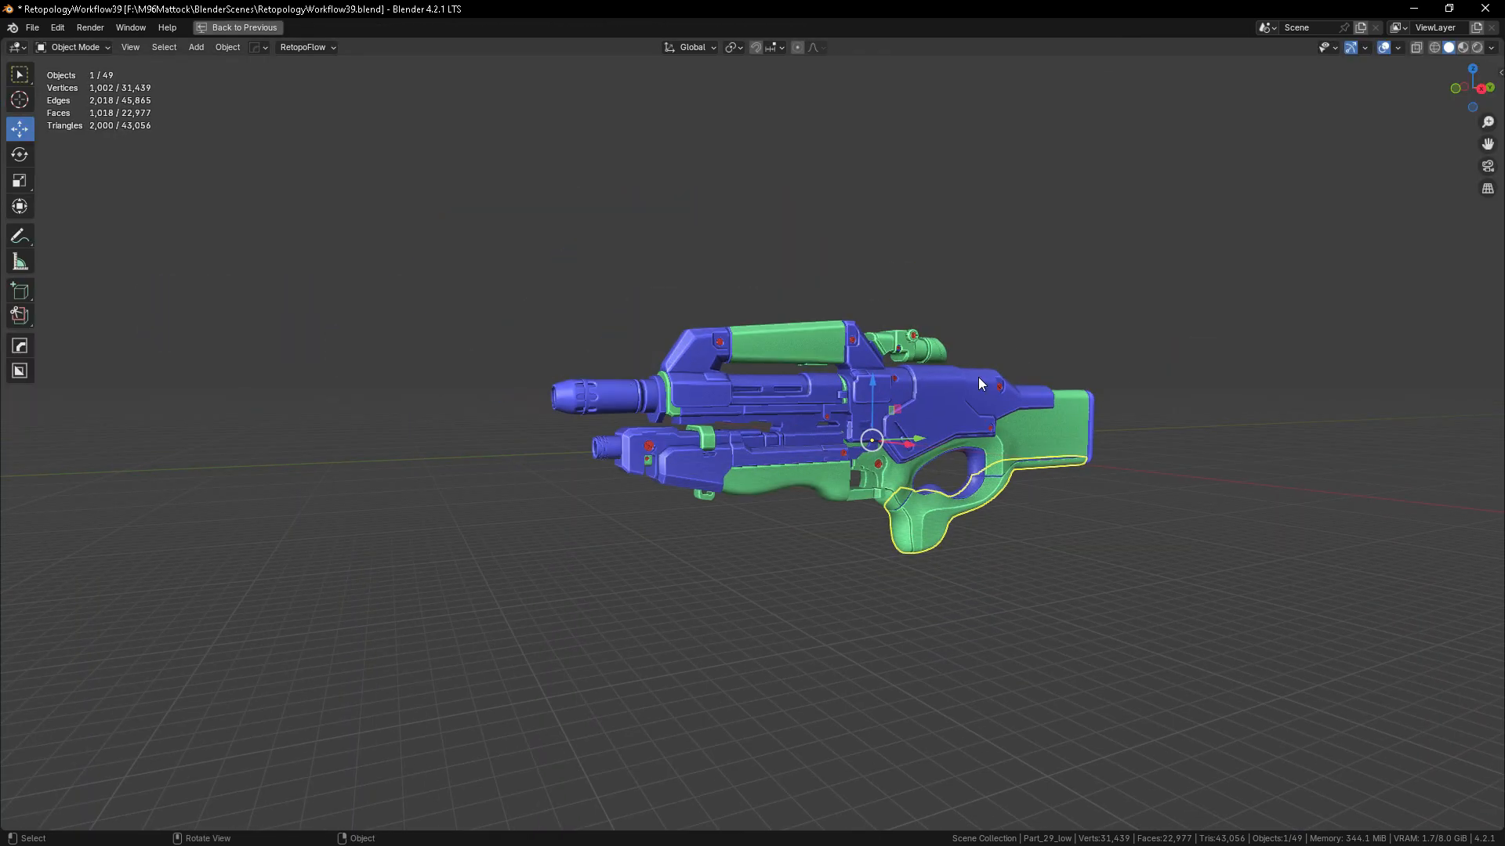
pyautogui.click(1039, 433)
pyautogui.hotkey('ctrl', 'space')
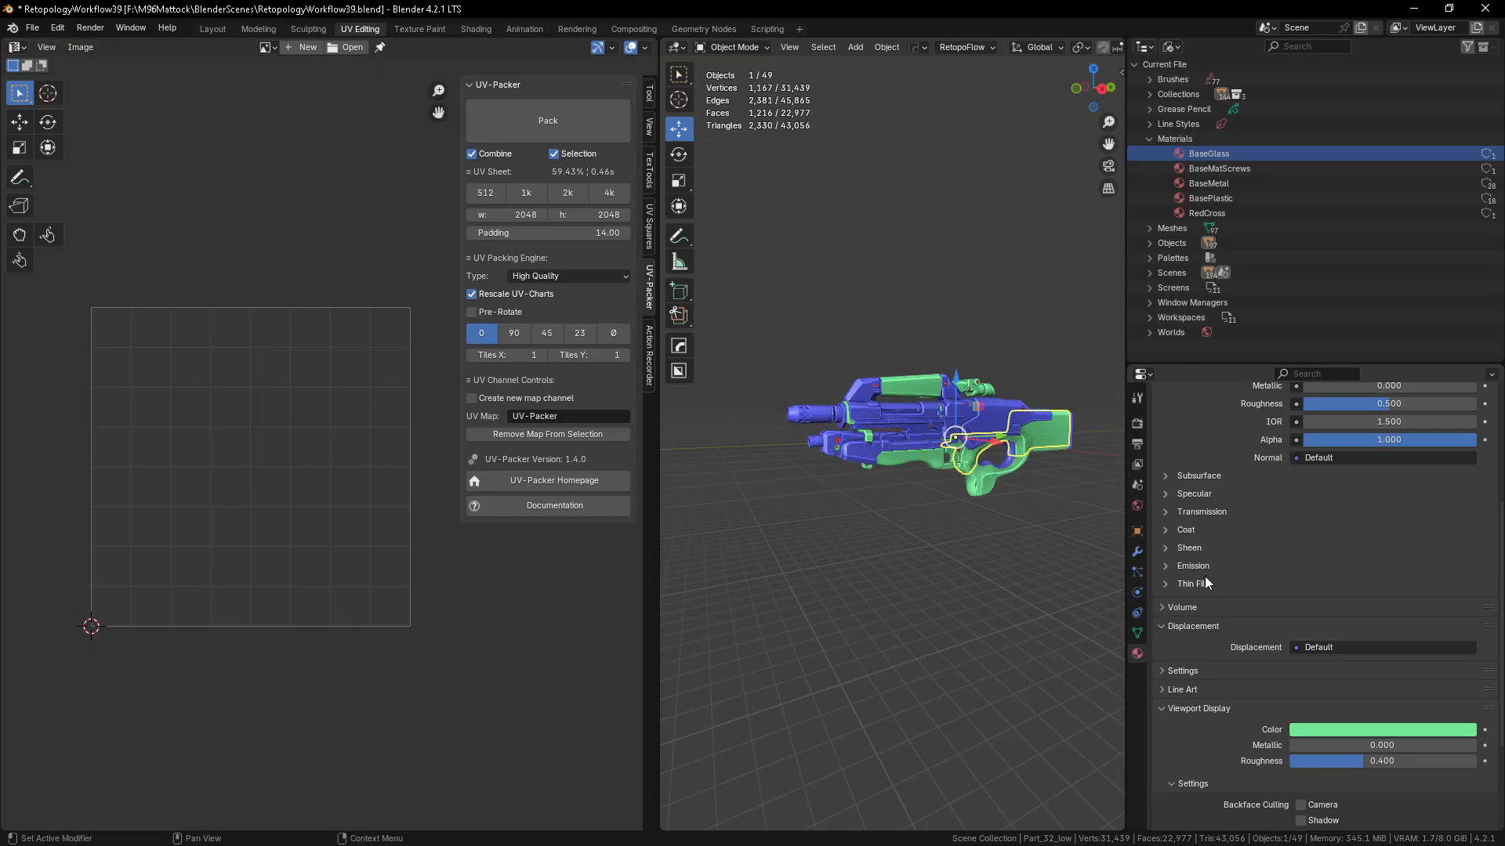
pyautogui.scroll(5, 1205, 576)
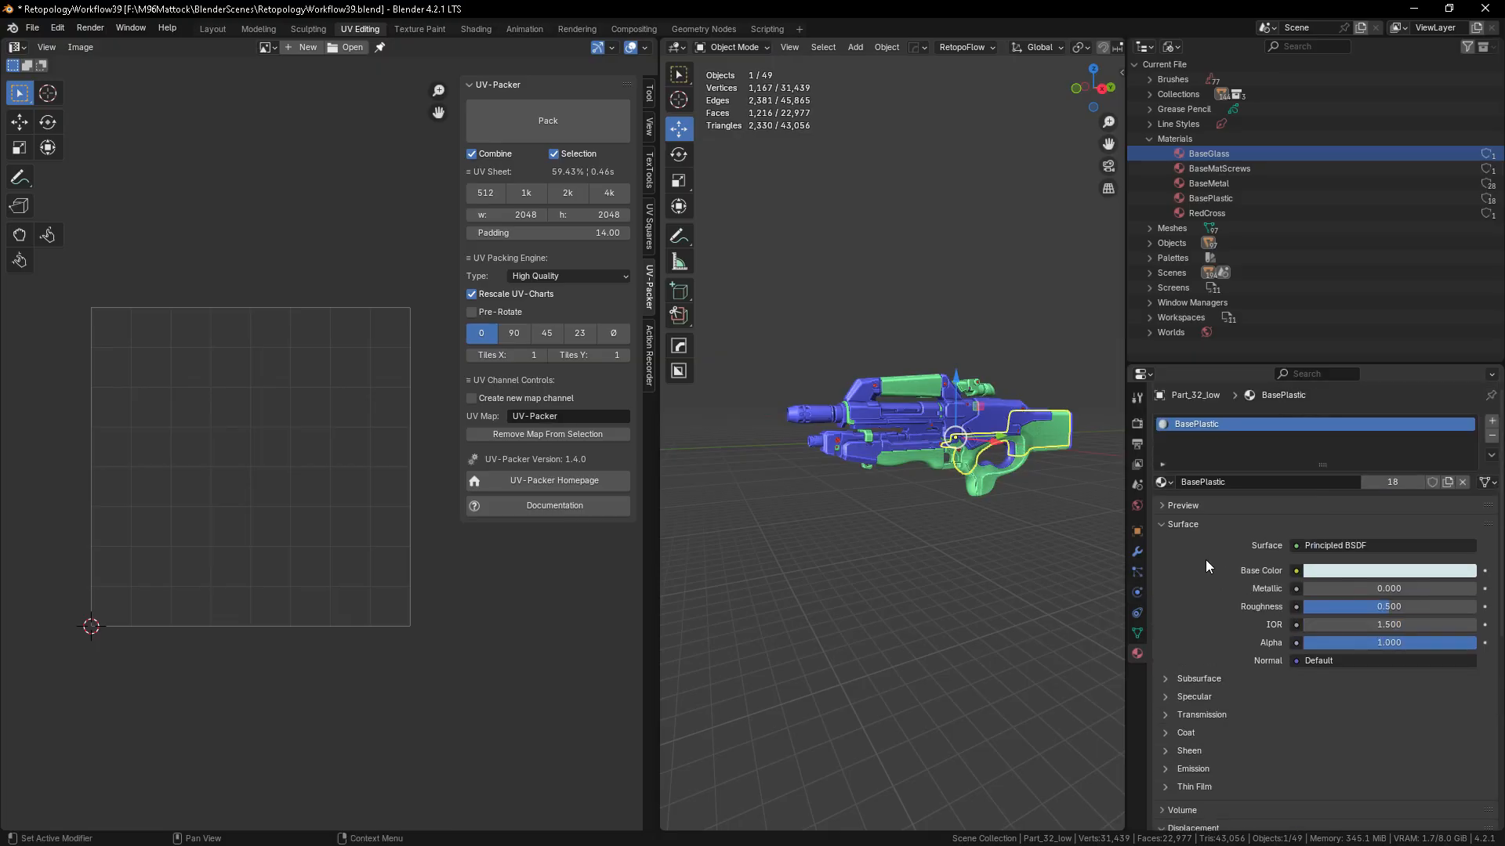
pyautogui.click(1462, 483)
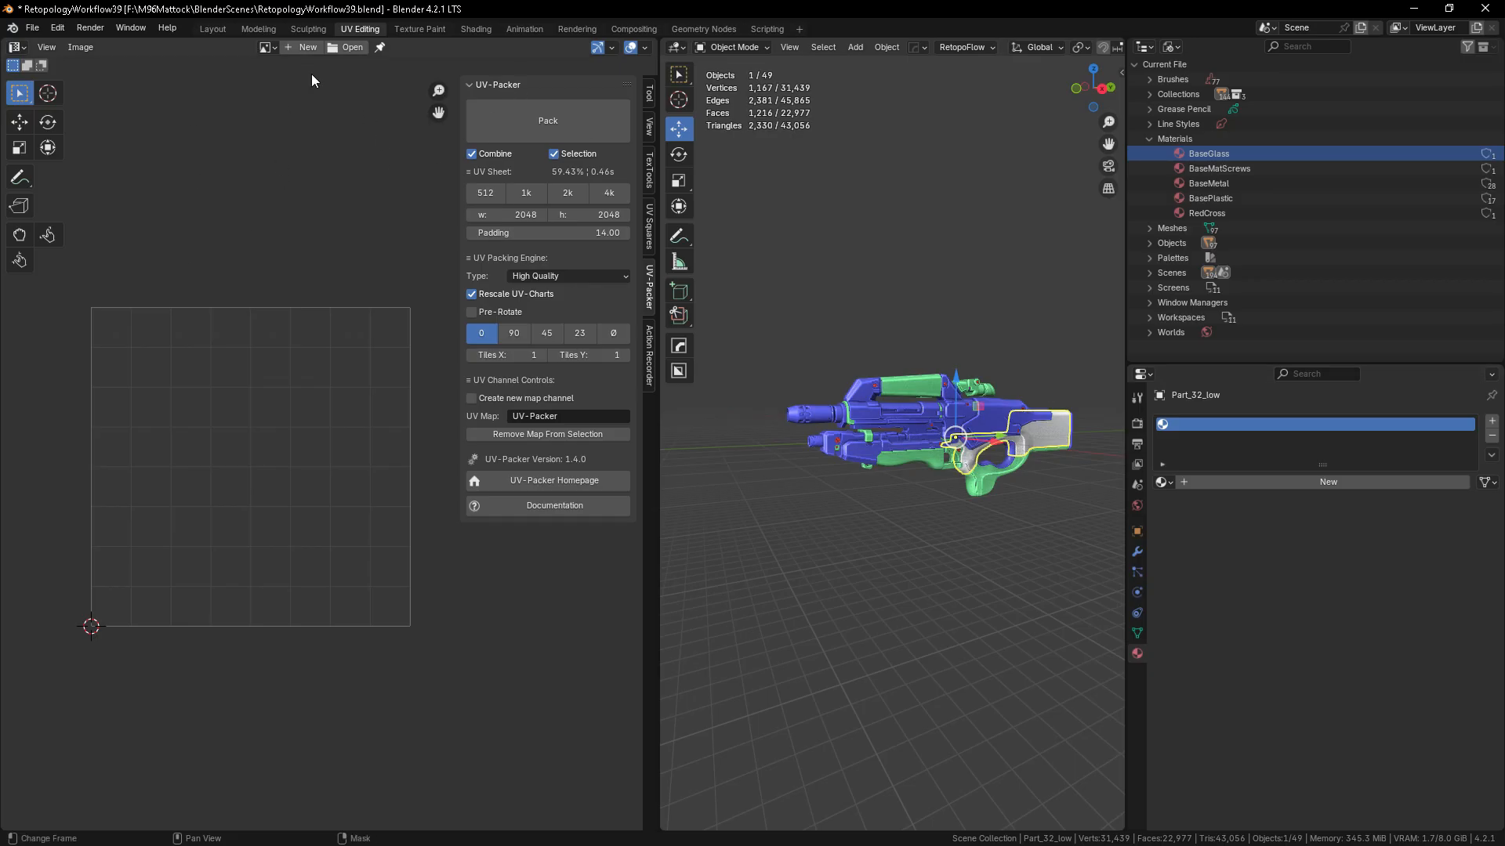
# - Create a new image named CheckerBoard, 2048 by 2048 px, with the UV Grid generated type
pyautogui.click(301, 48)
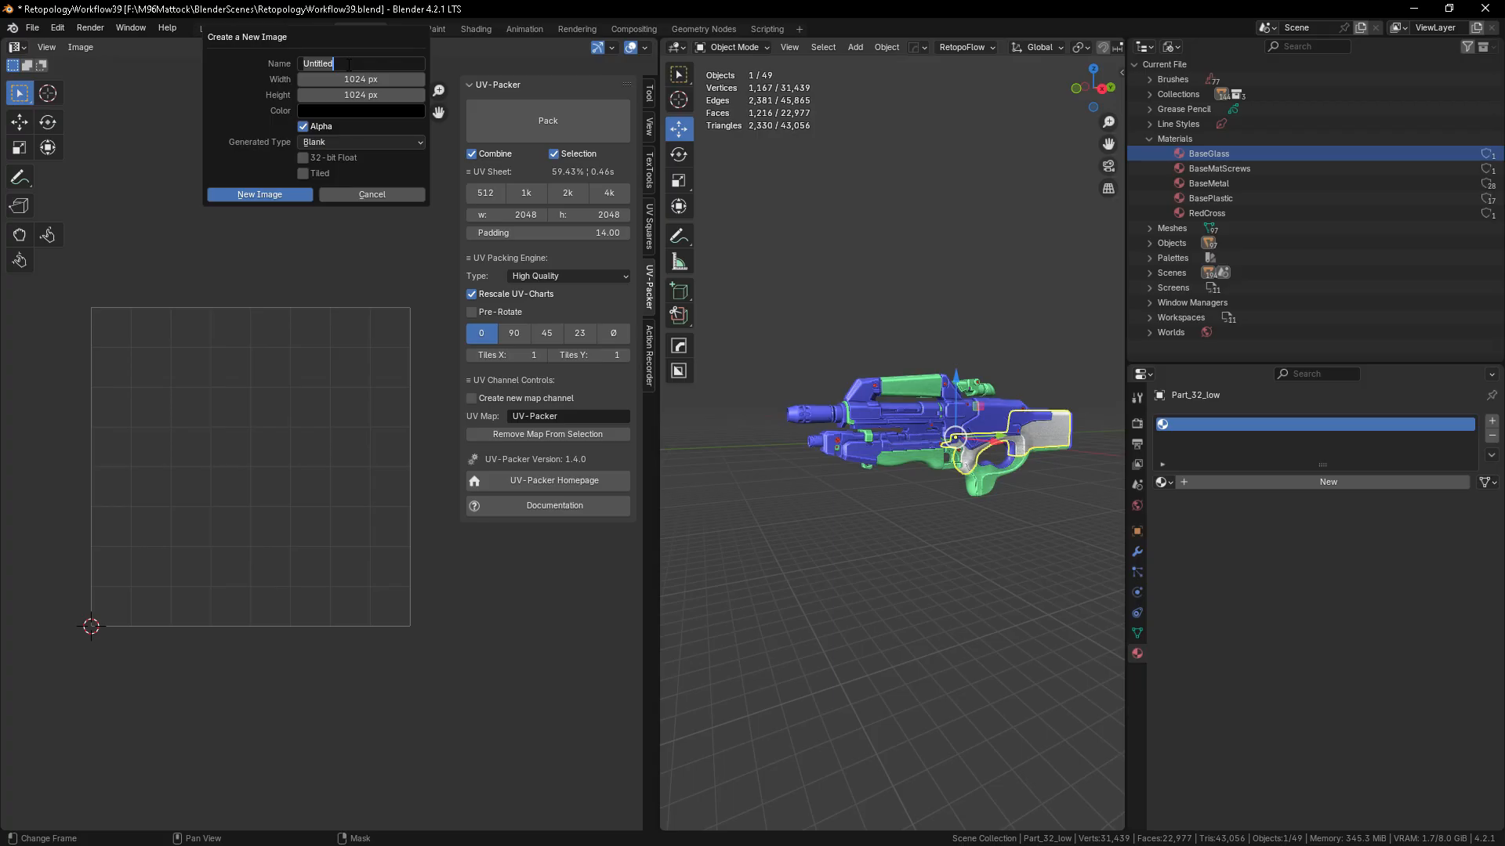
pyautogui.write('CheckerBoard')
pyautogui.click(364, 79)
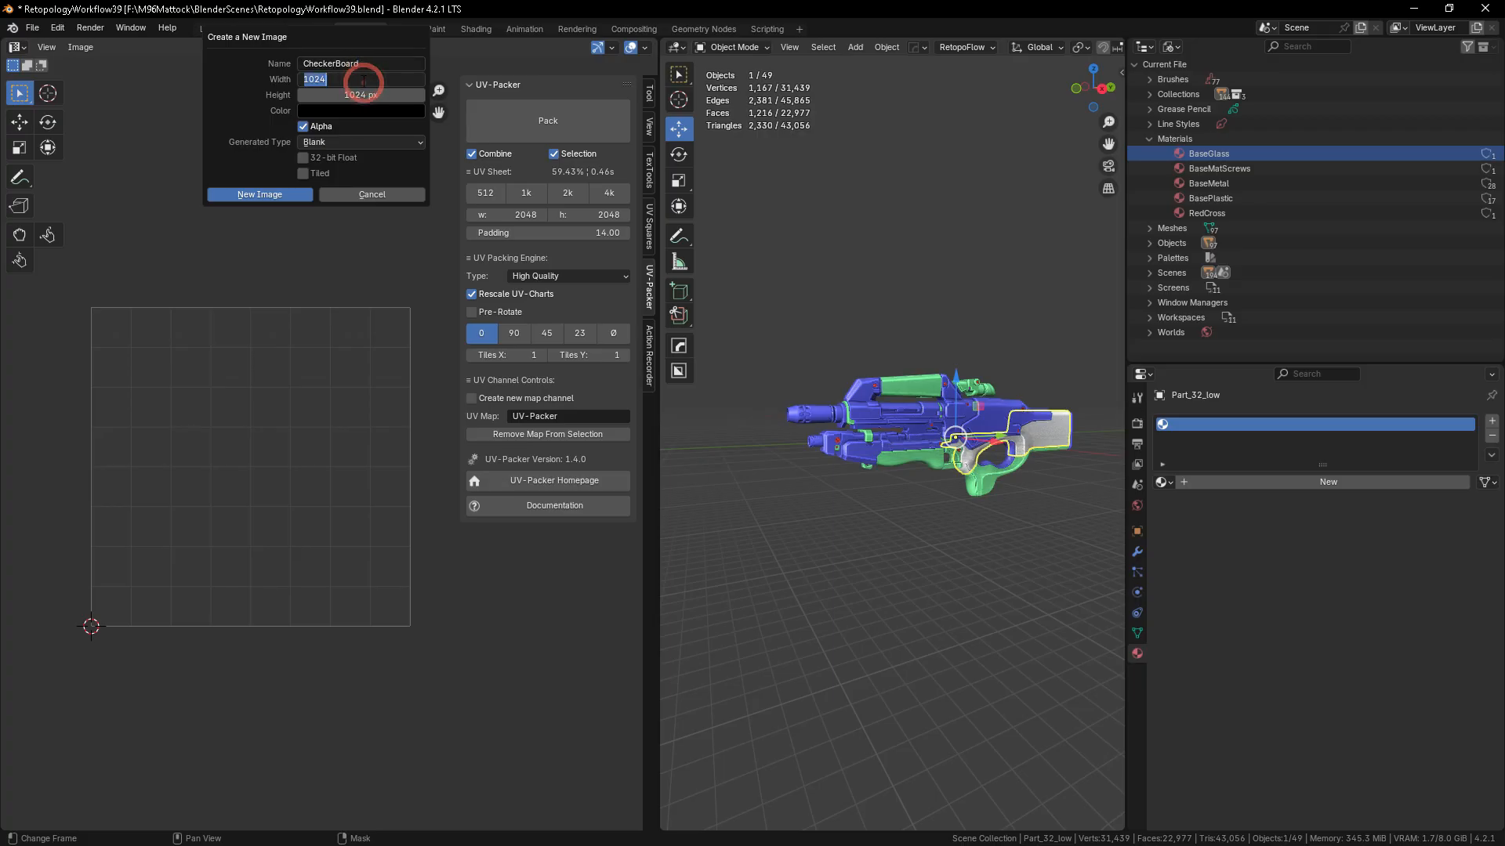
pyautogui.write('2048')
pyautogui.press('Tab')
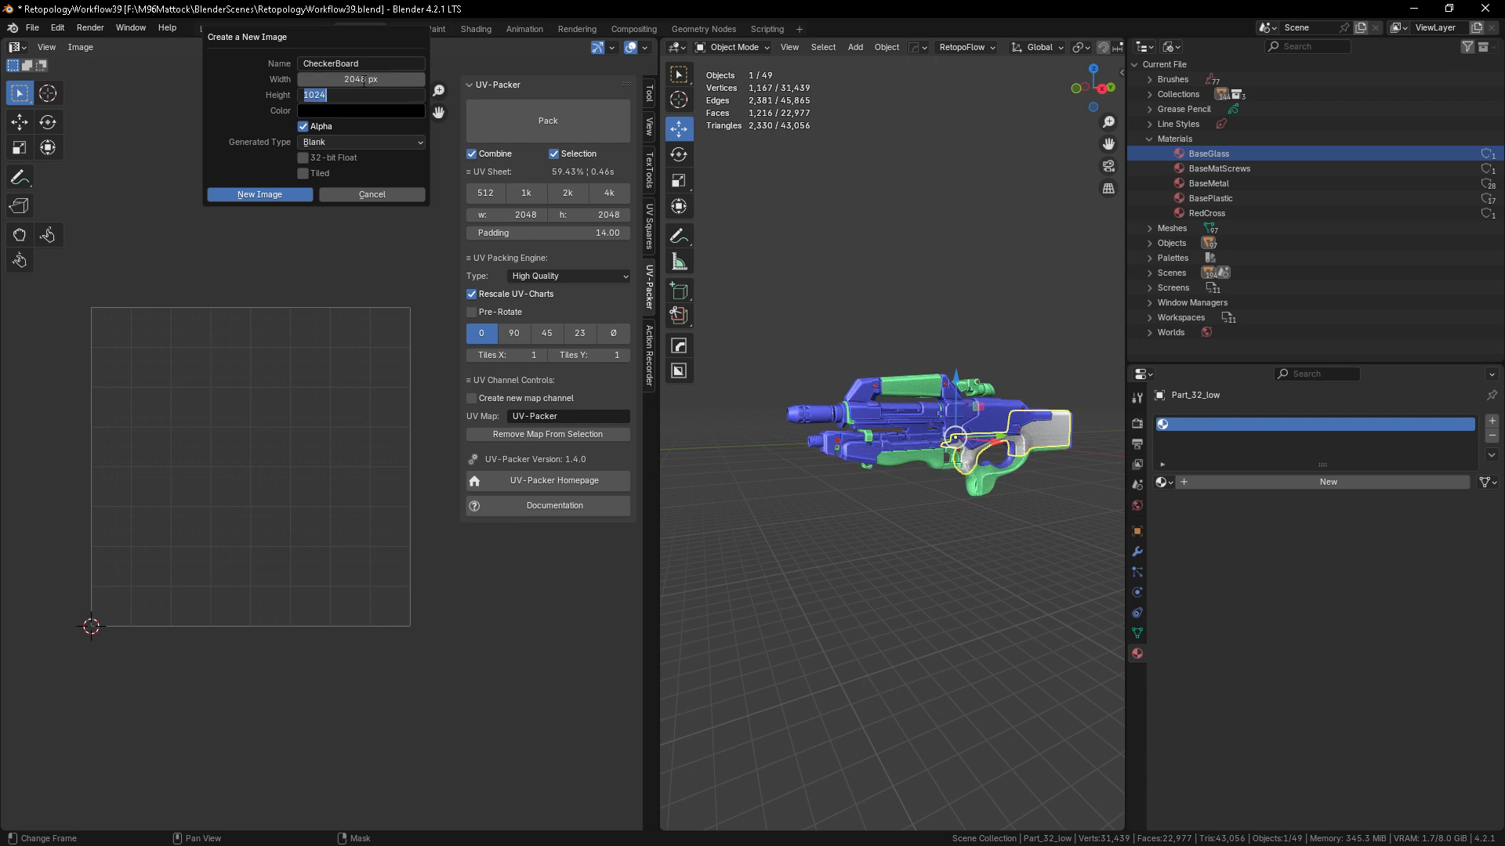
pyautogui.write('2048')
pyautogui.press('Return')
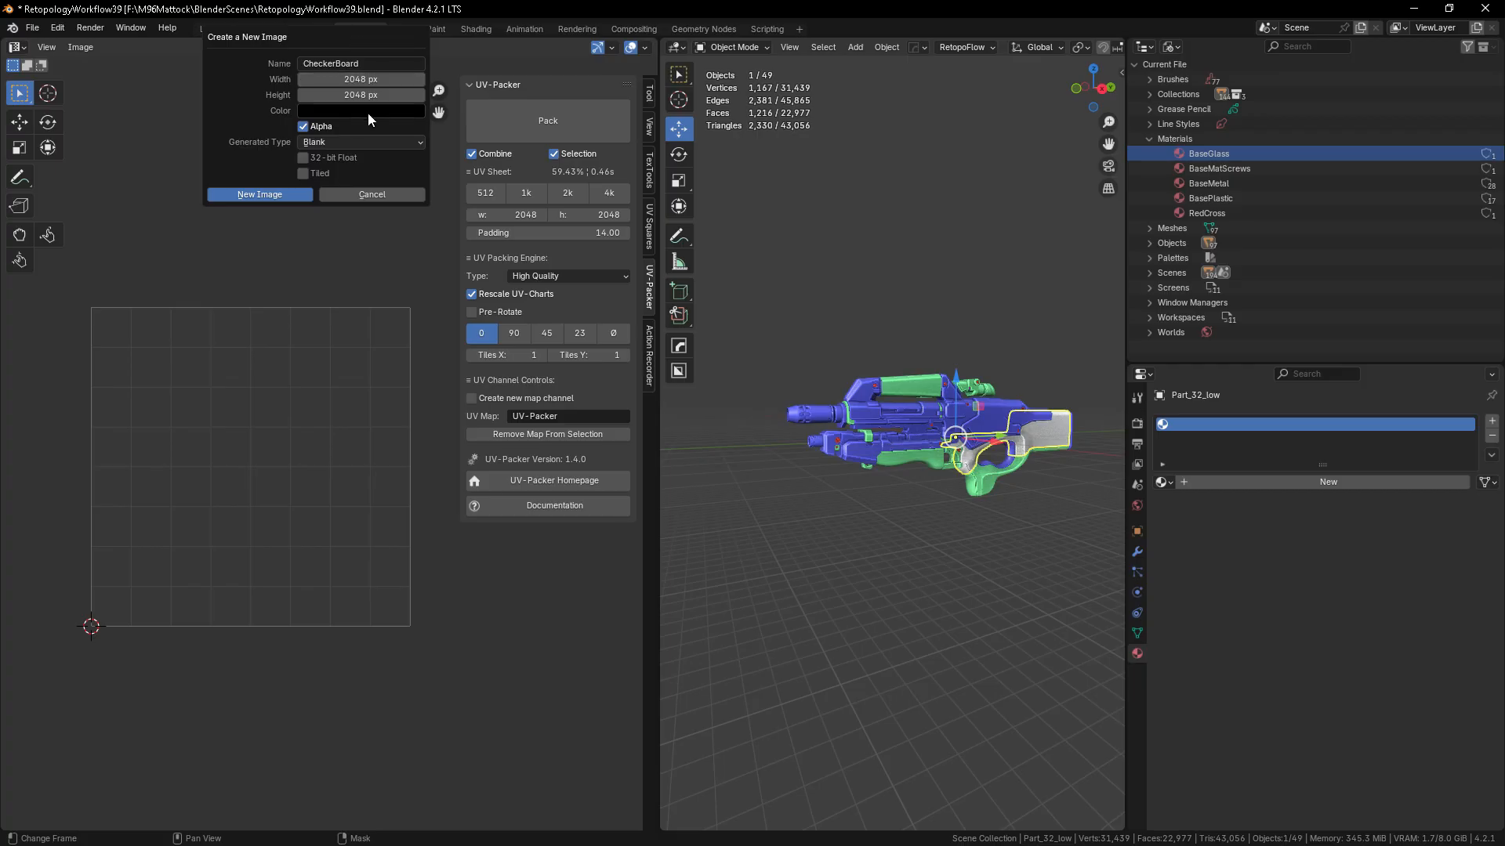
pyautogui.click(315, 142)
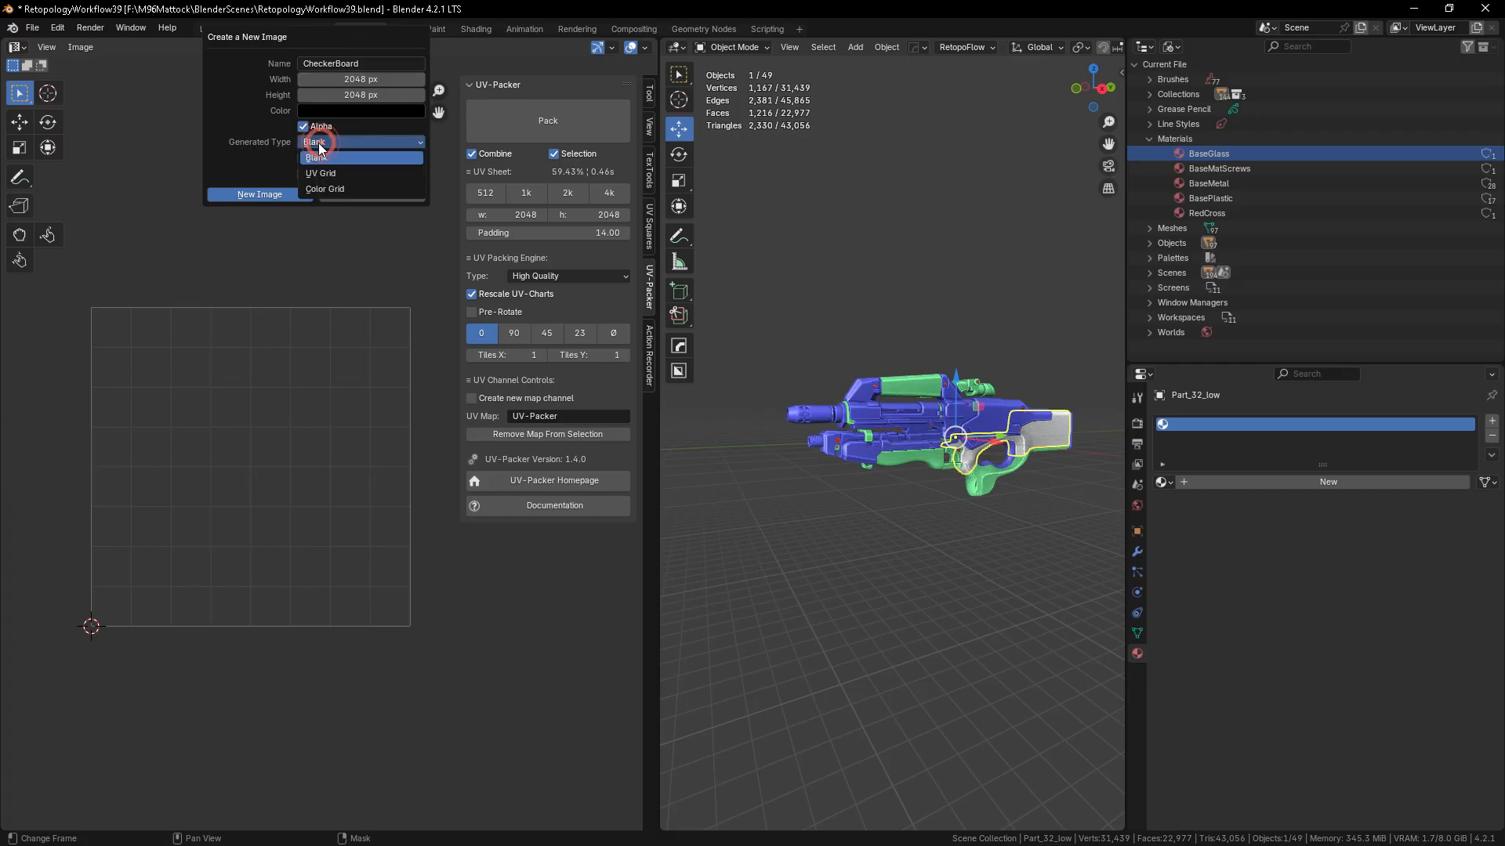
pyautogui.click(322, 174)
pyautogui.click(259, 194)
# - Look over the whole CheckerBoard image and unlink it from the image editor
pyautogui.scroll(-6, 297, 408)
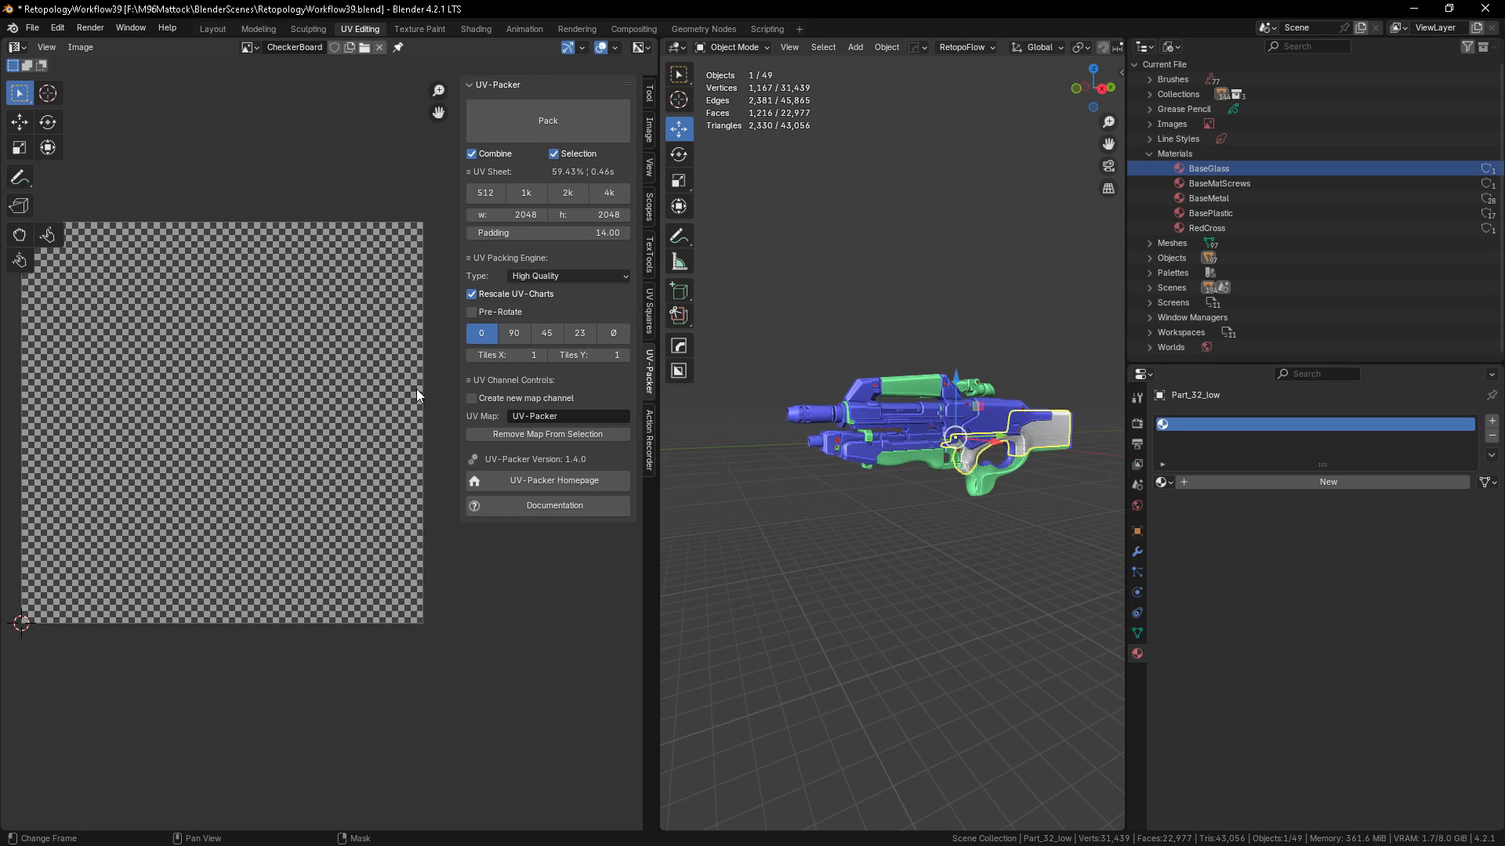
pyautogui.scroll(-1, 338, 419)
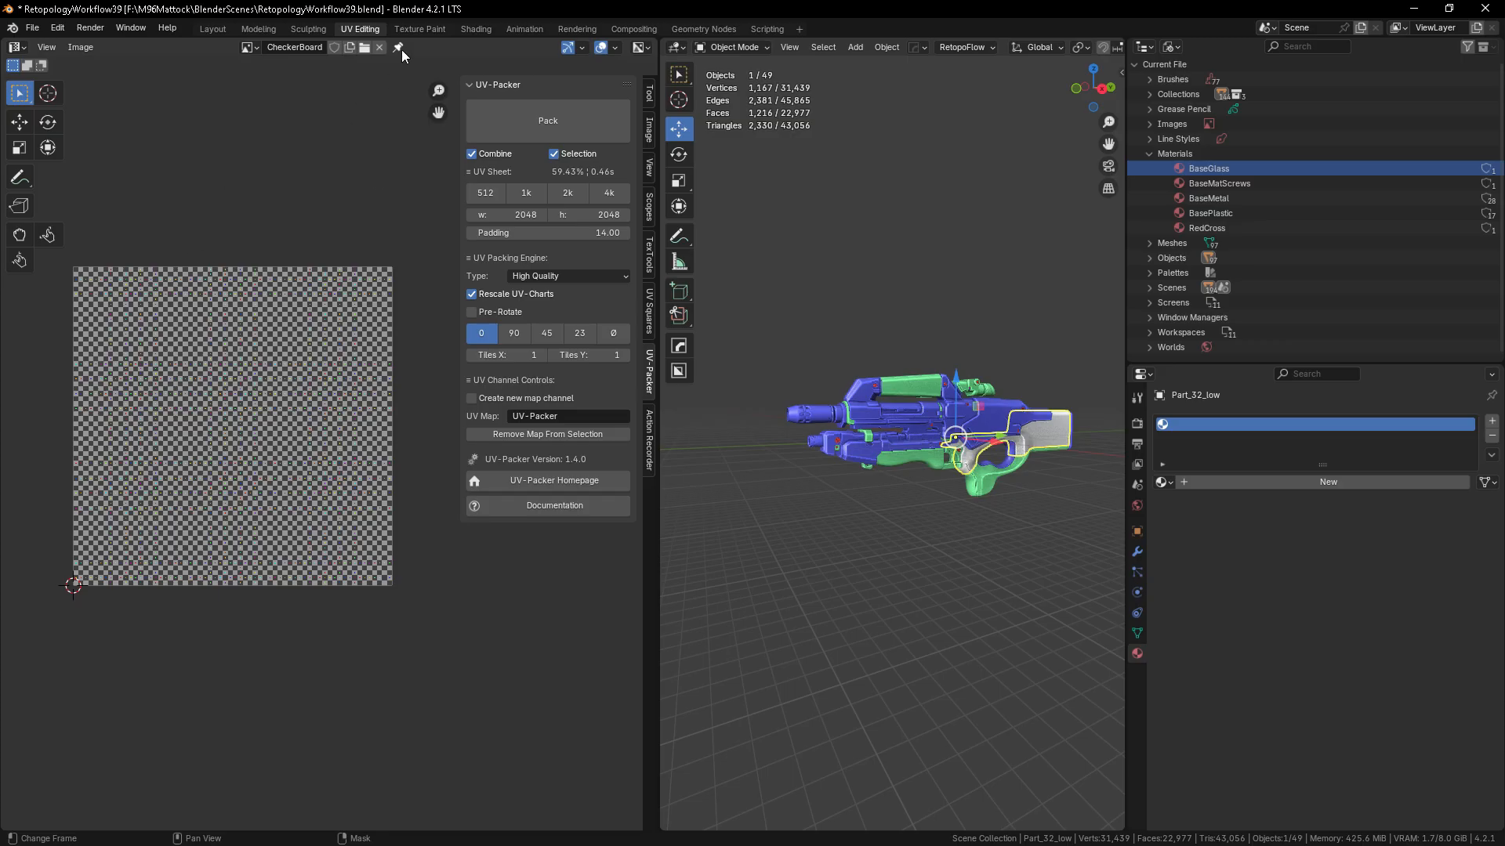
pyautogui.click(381, 49)
pyautogui.press('Home')
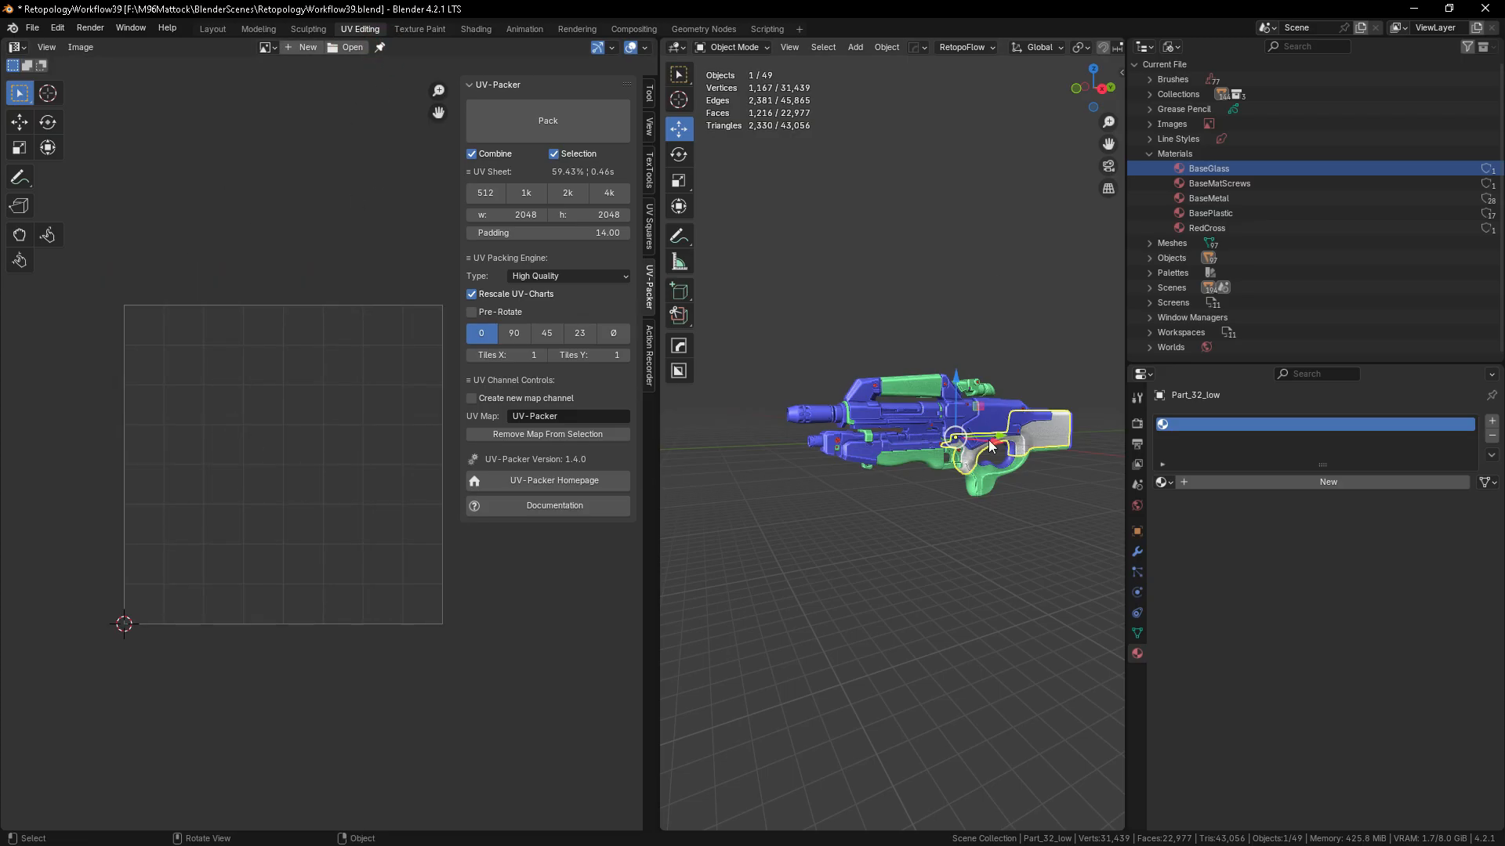
# - In the Shading workspace, create a new material named CheckerMap on the stock part and frame its shader nodes
pyautogui.click(476, 29)
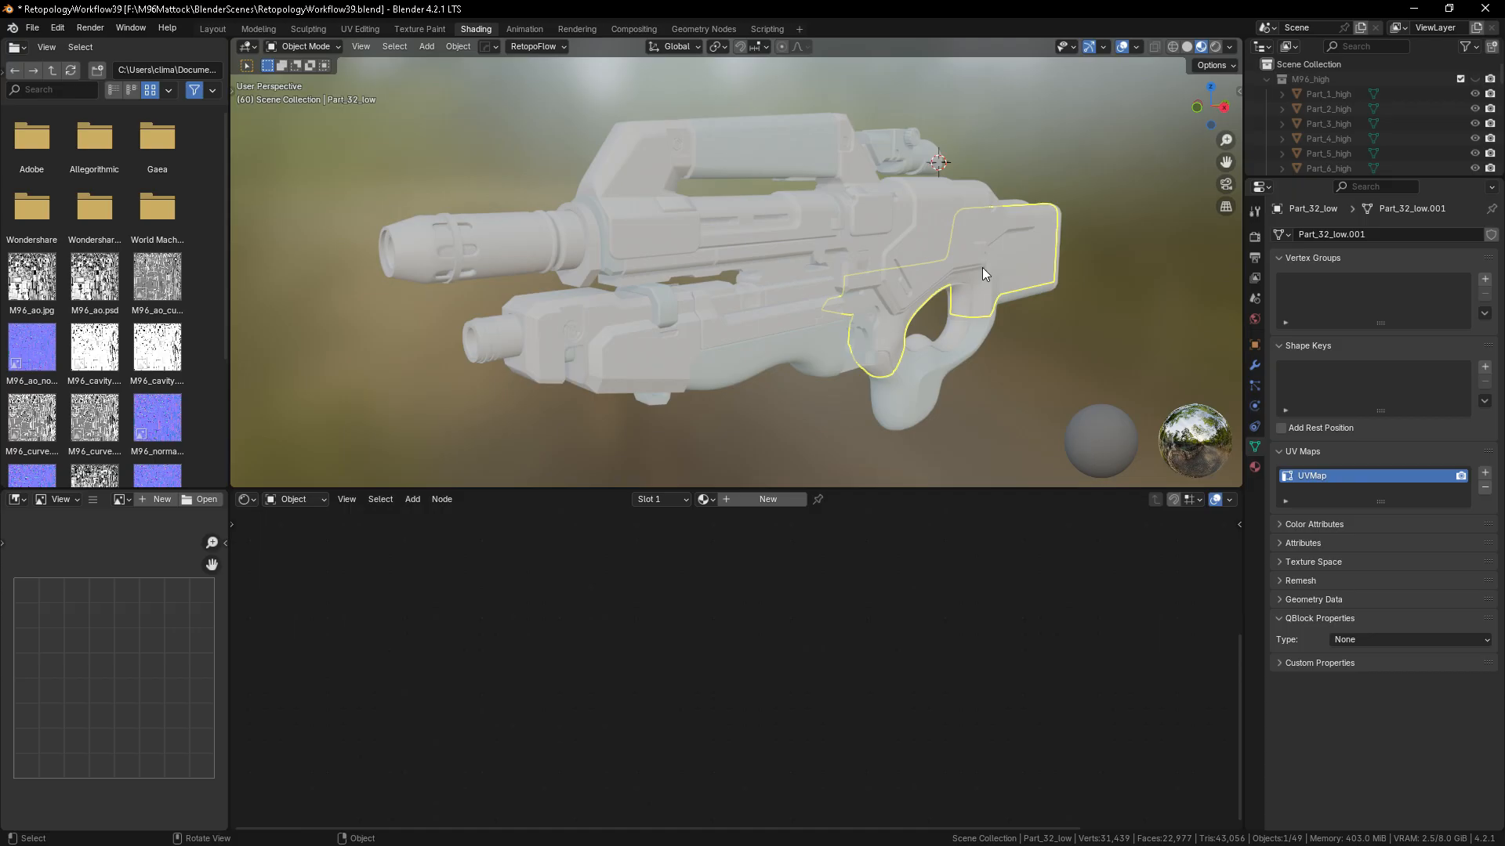
pyautogui.click(1254, 467)
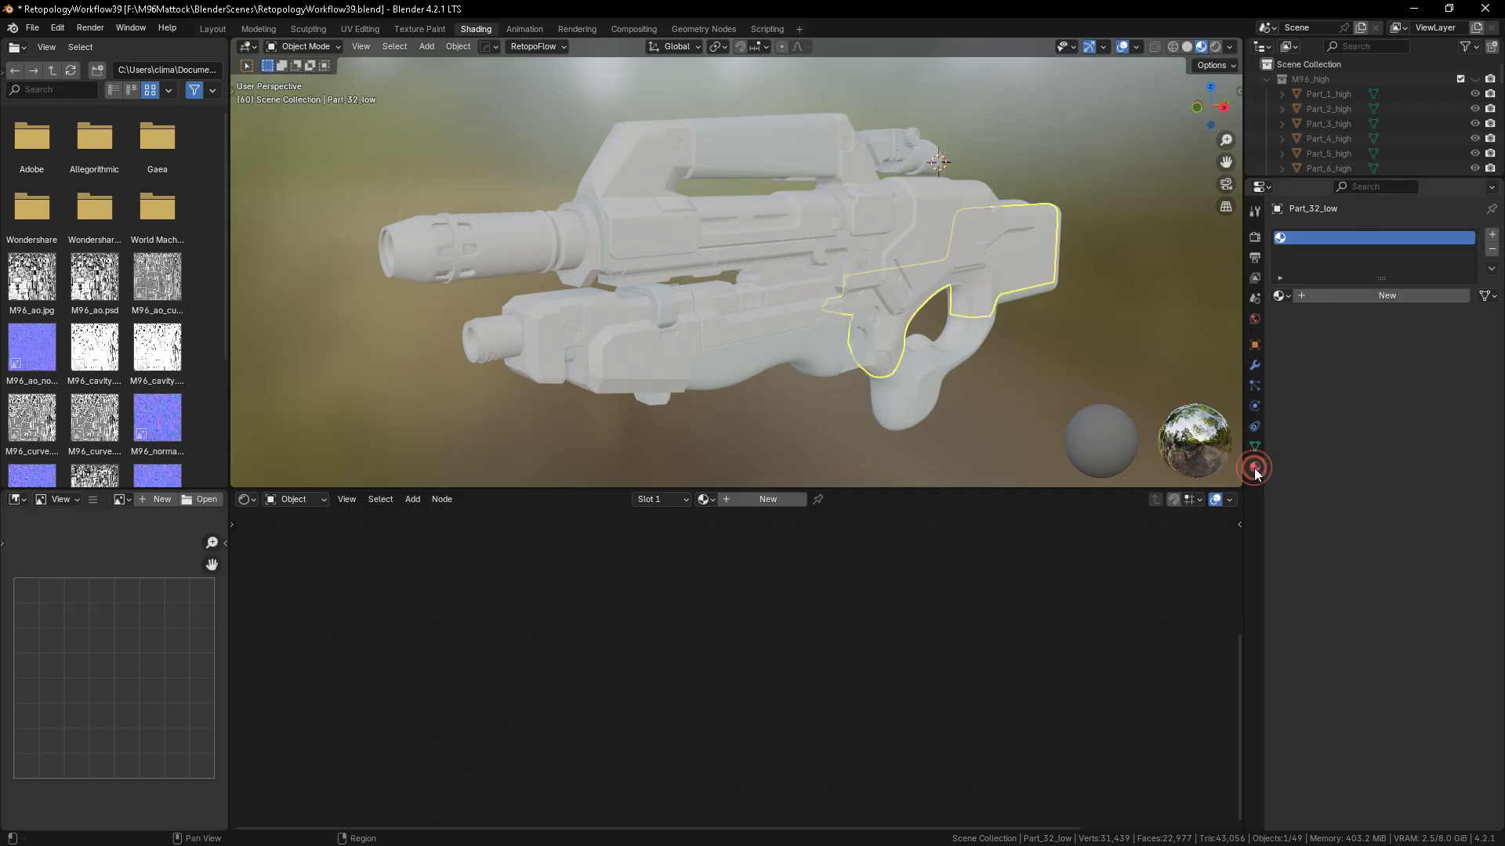
pyautogui.click(1345, 298)
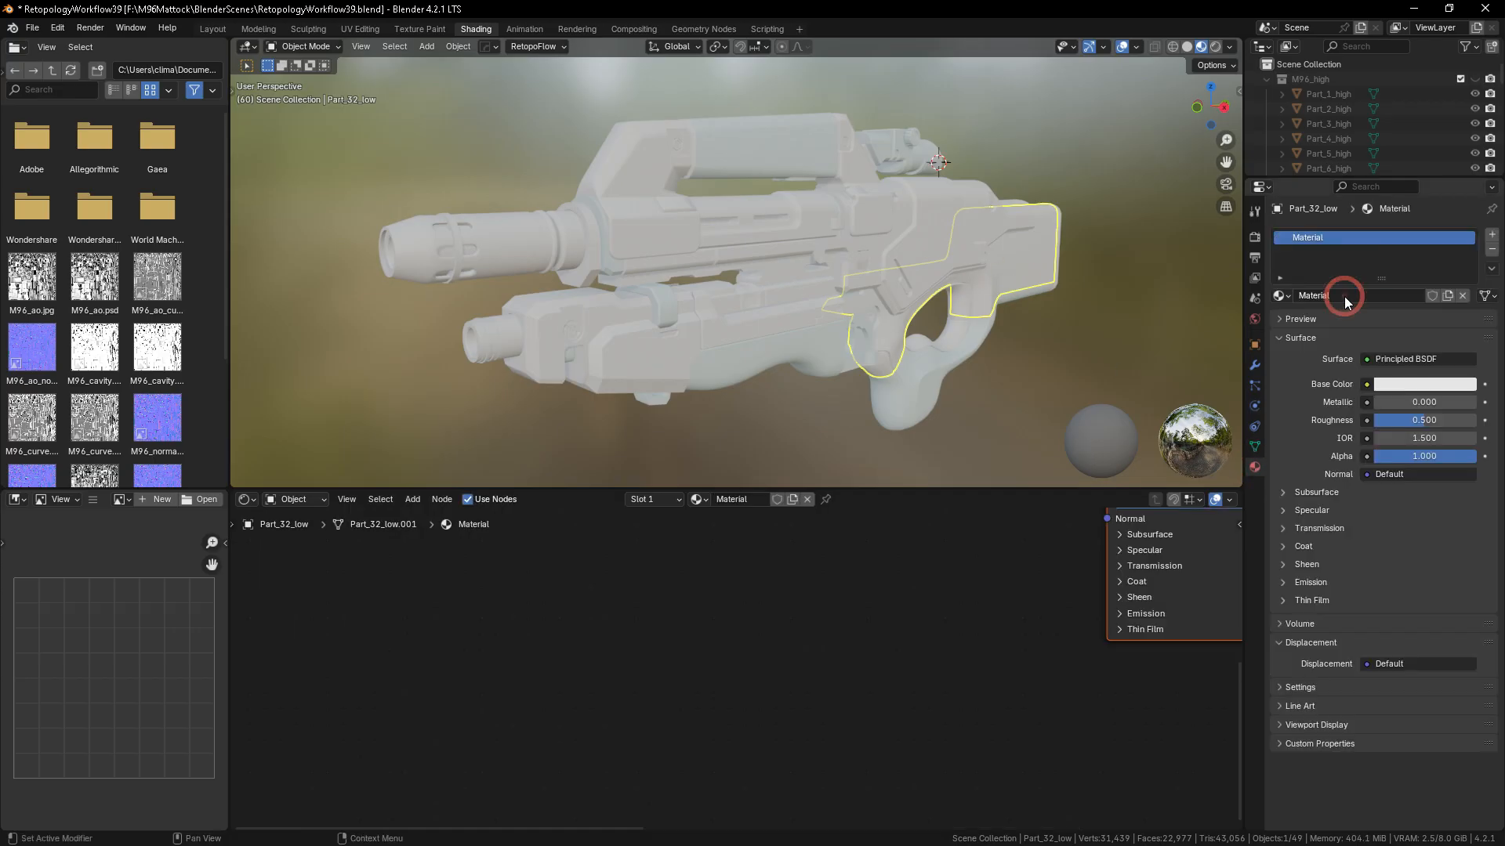
pyautogui.click(1341, 296)
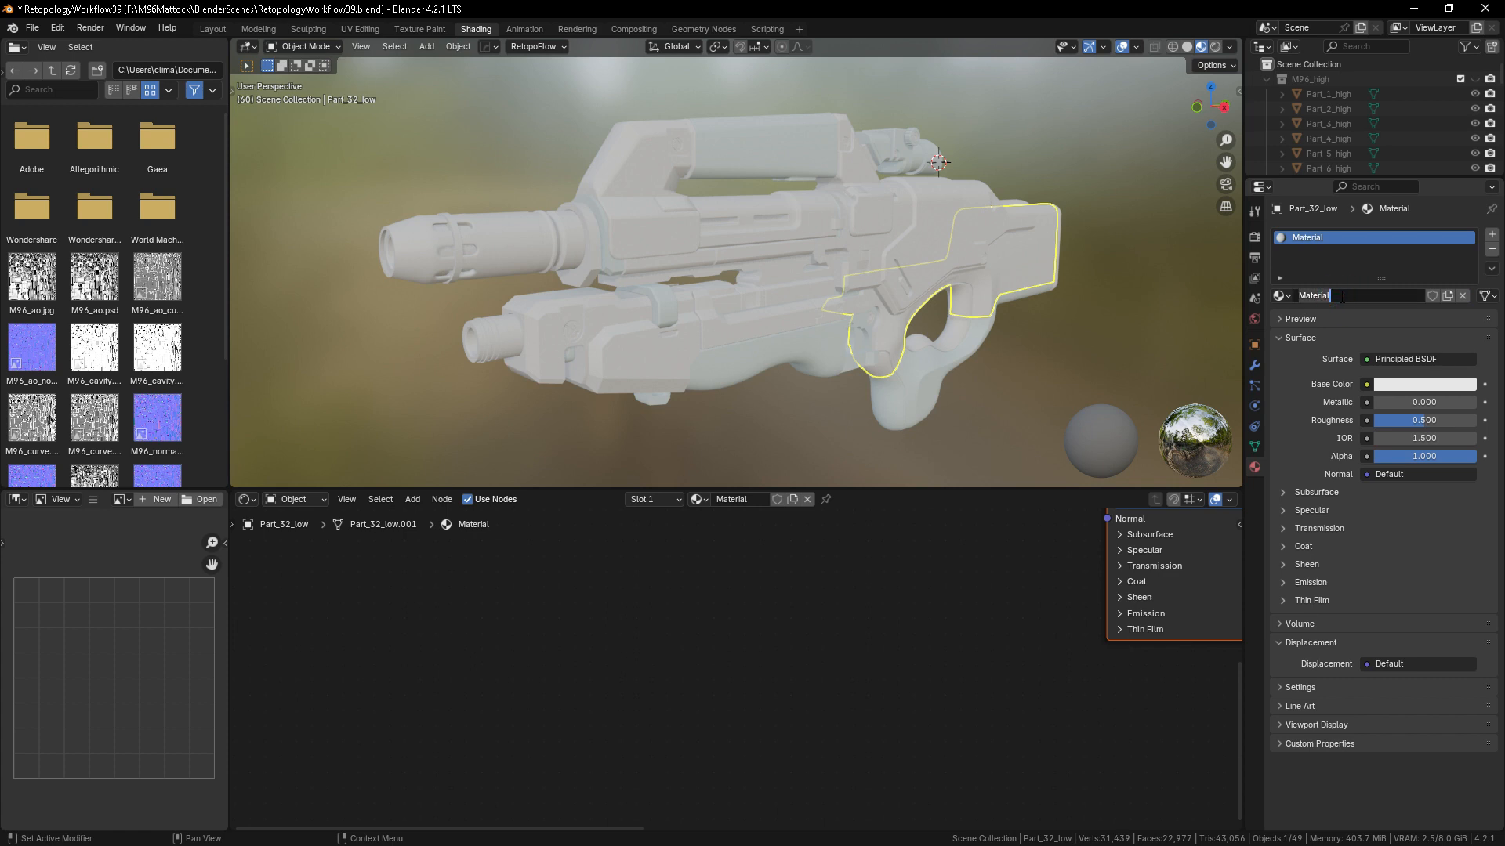
pyautogui.write('CheckerMap')
pyautogui.press('Return')
pyautogui.press('Home')
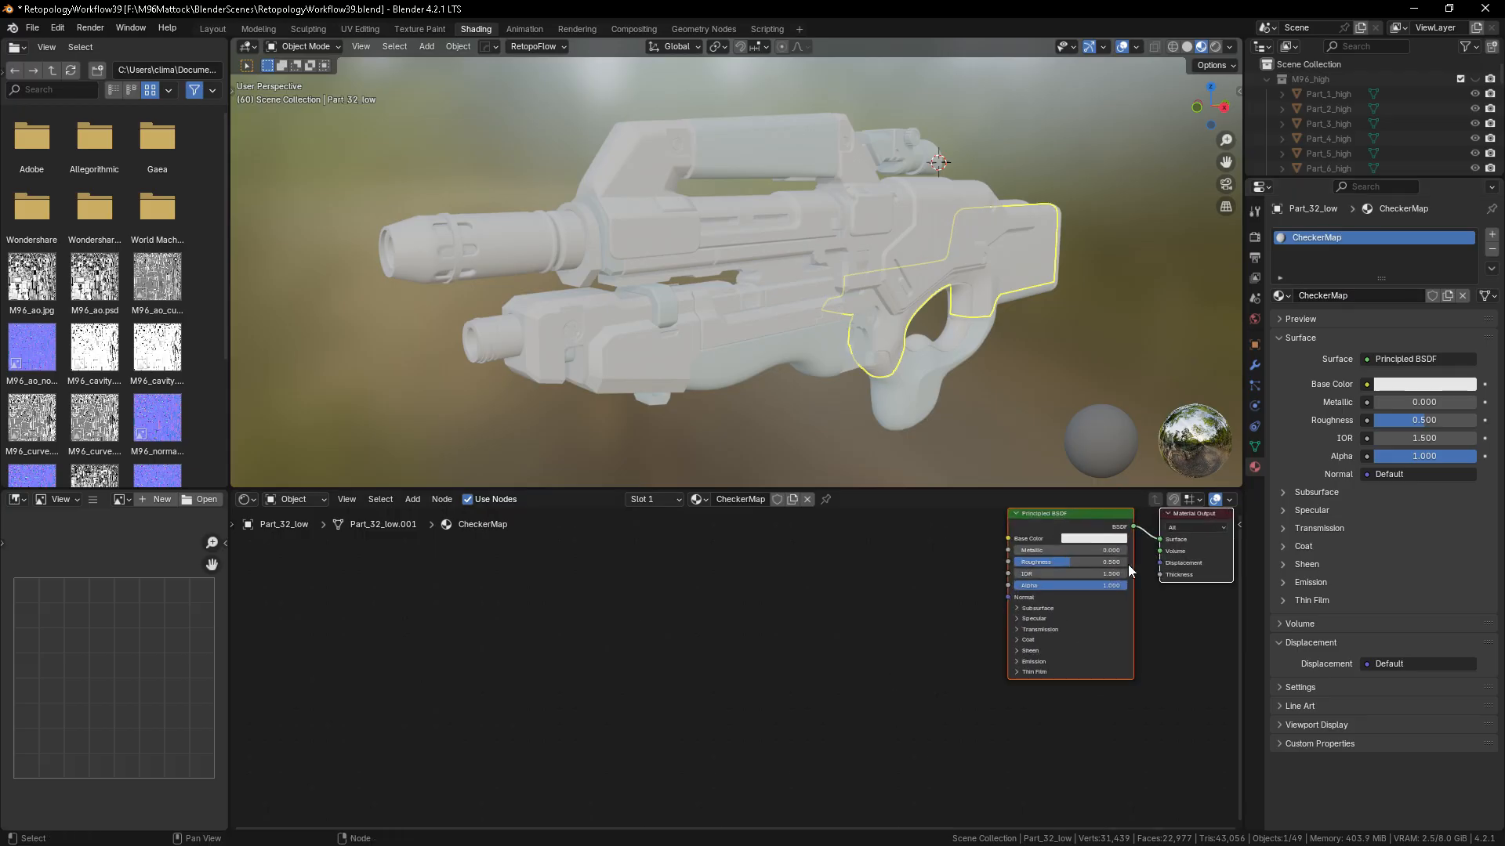
pyautogui.scroll(3, 1063, 615)
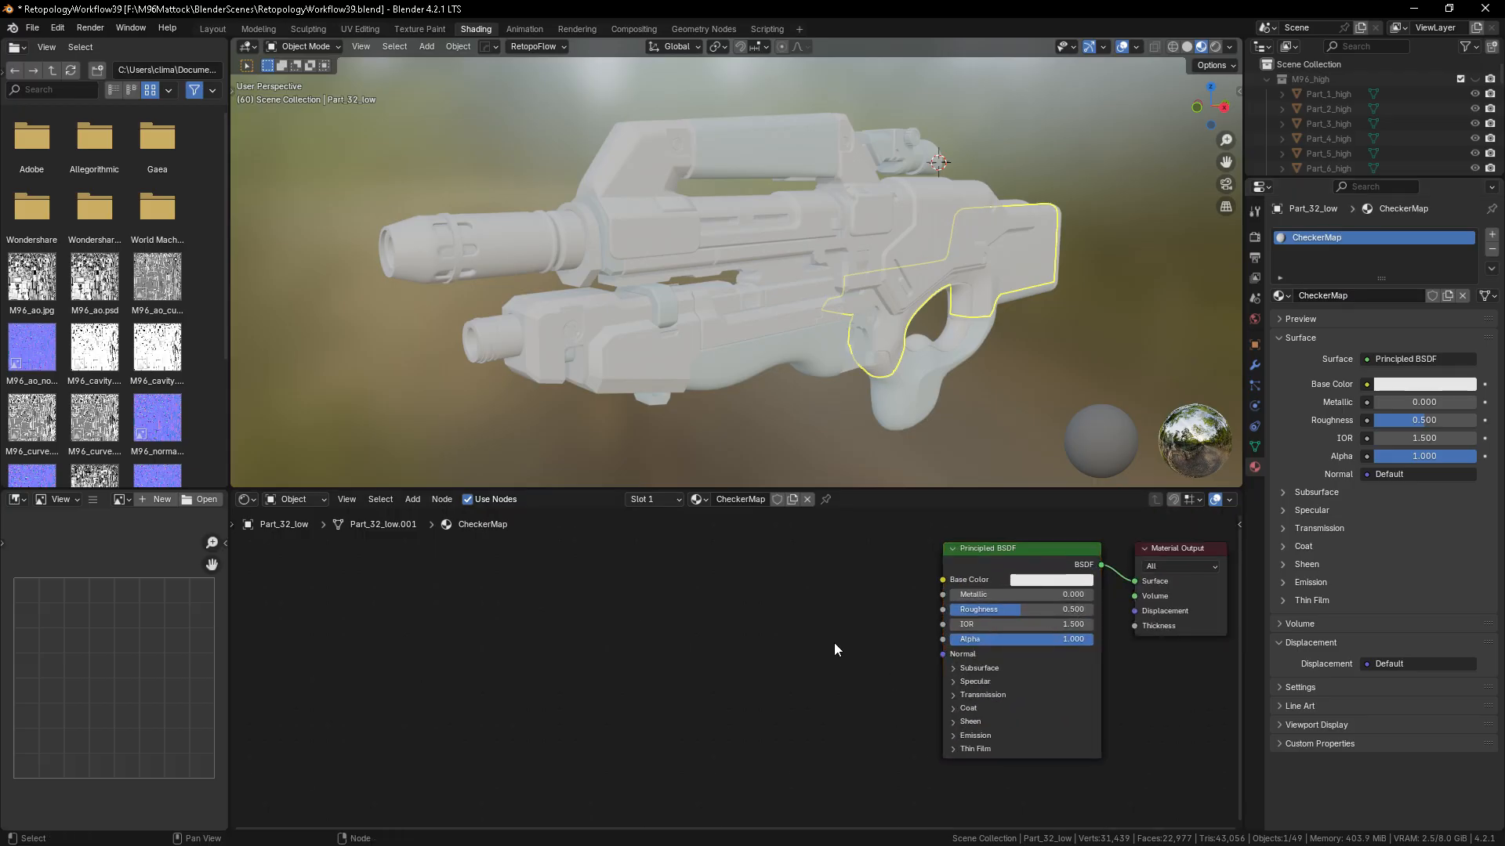
# - Add an Image Texture node using the CheckerBoard image and connect its Color output to the Principled BSDF's Base Color
pyautogui.rightClick(555, 599)
pyautogui.rightClick(512, 592)
pyautogui.moveTo(501, 593)
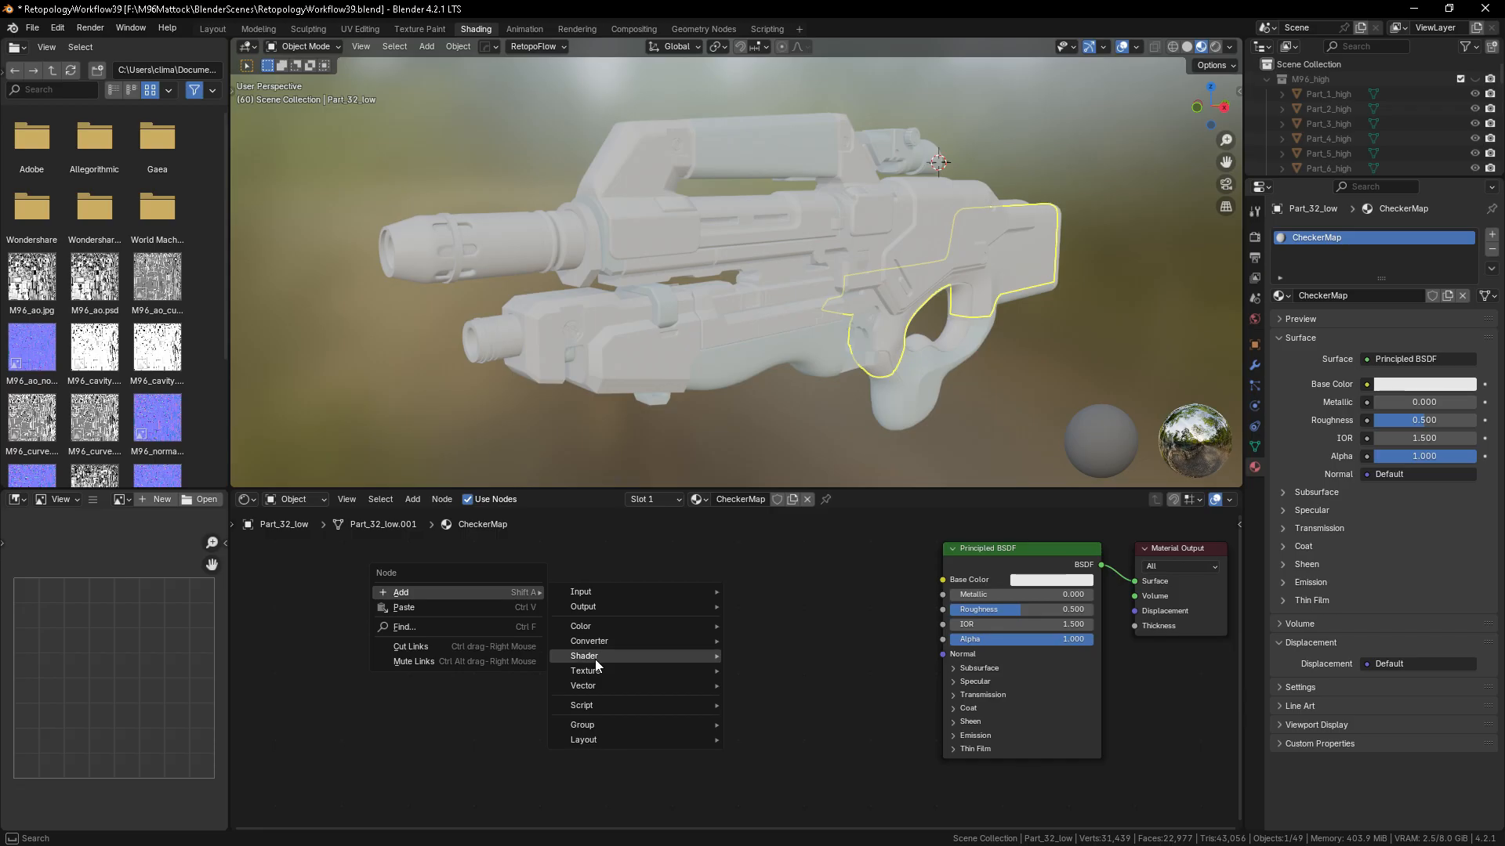
pyautogui.moveTo(602, 669)
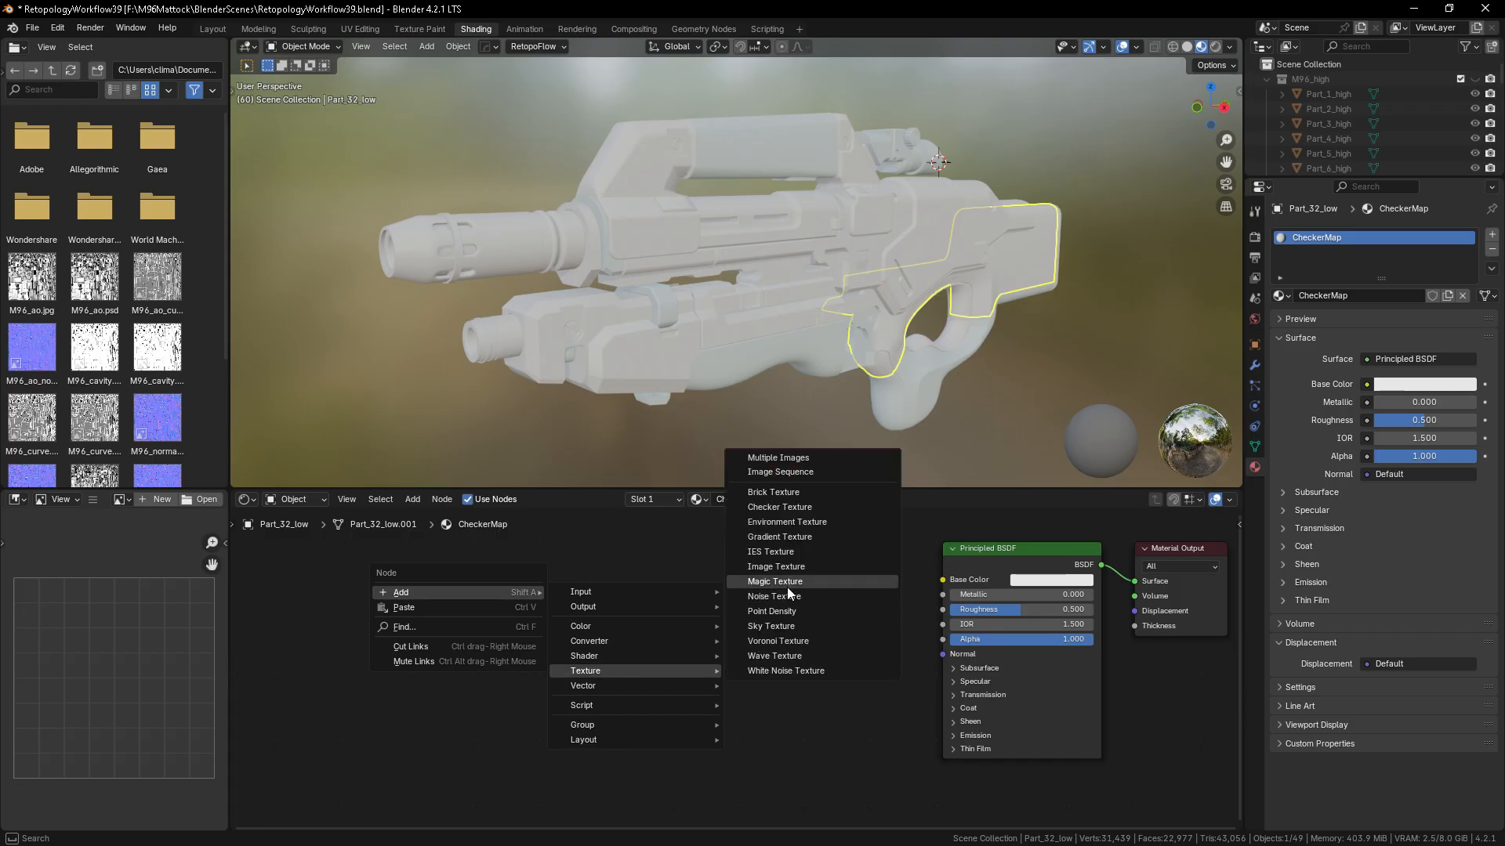
pyautogui.click(776, 566)
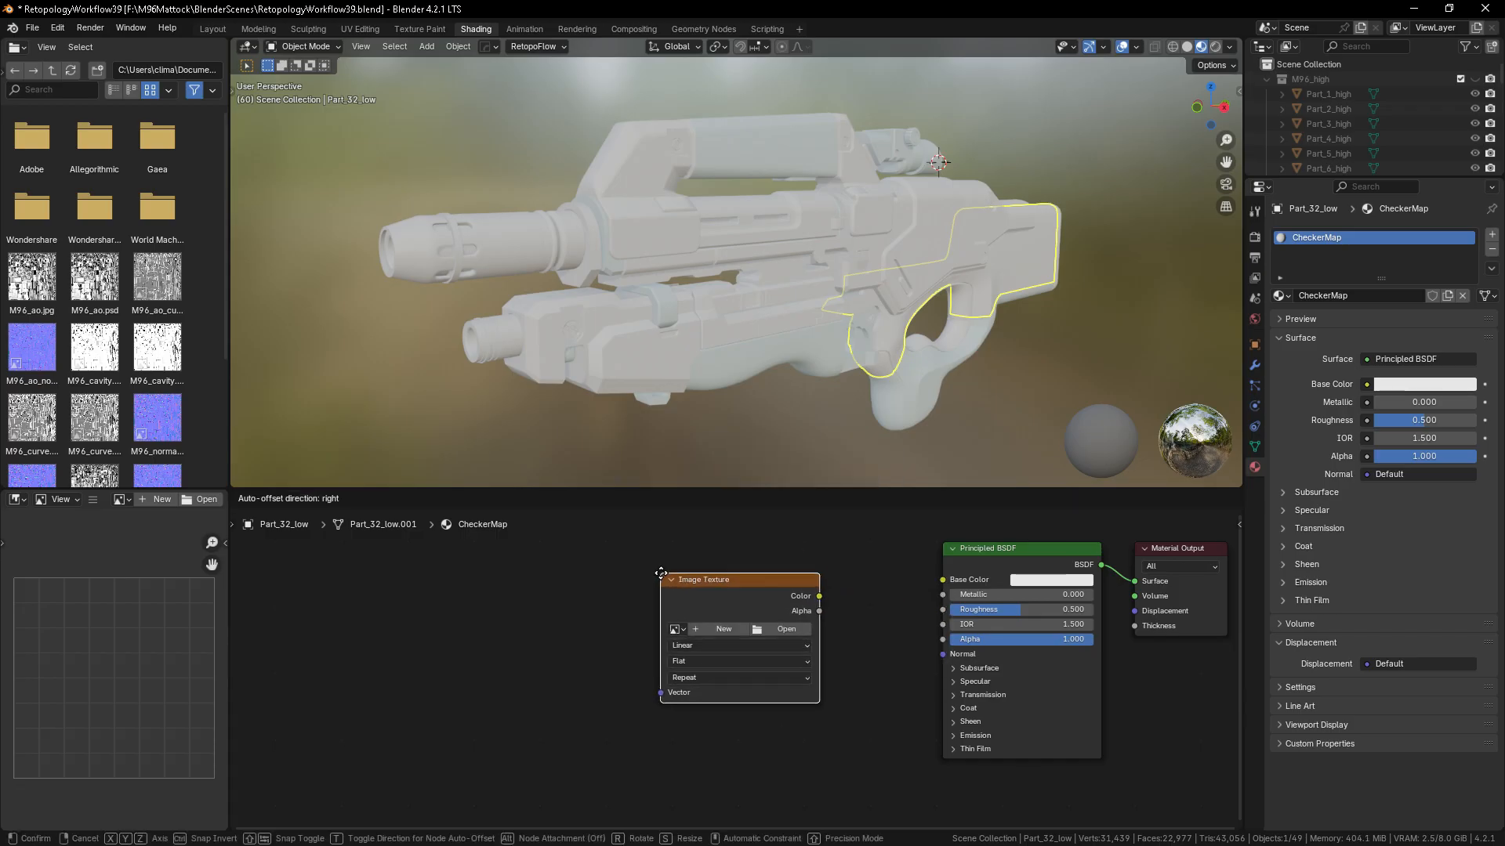
pyautogui.click(670, 568)
pyautogui.click(677, 614)
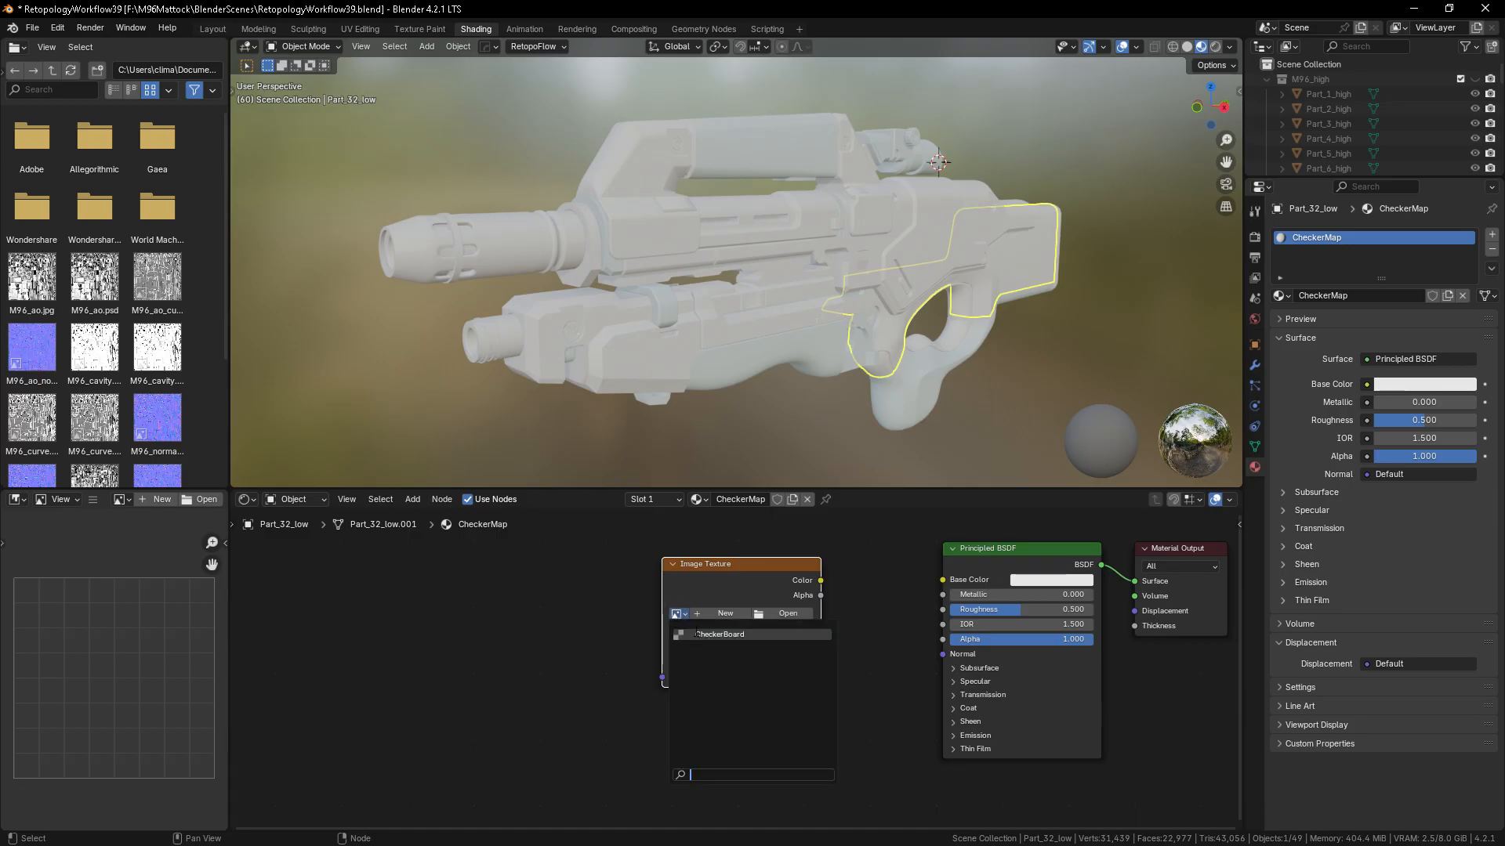
pyautogui.click(696, 634)
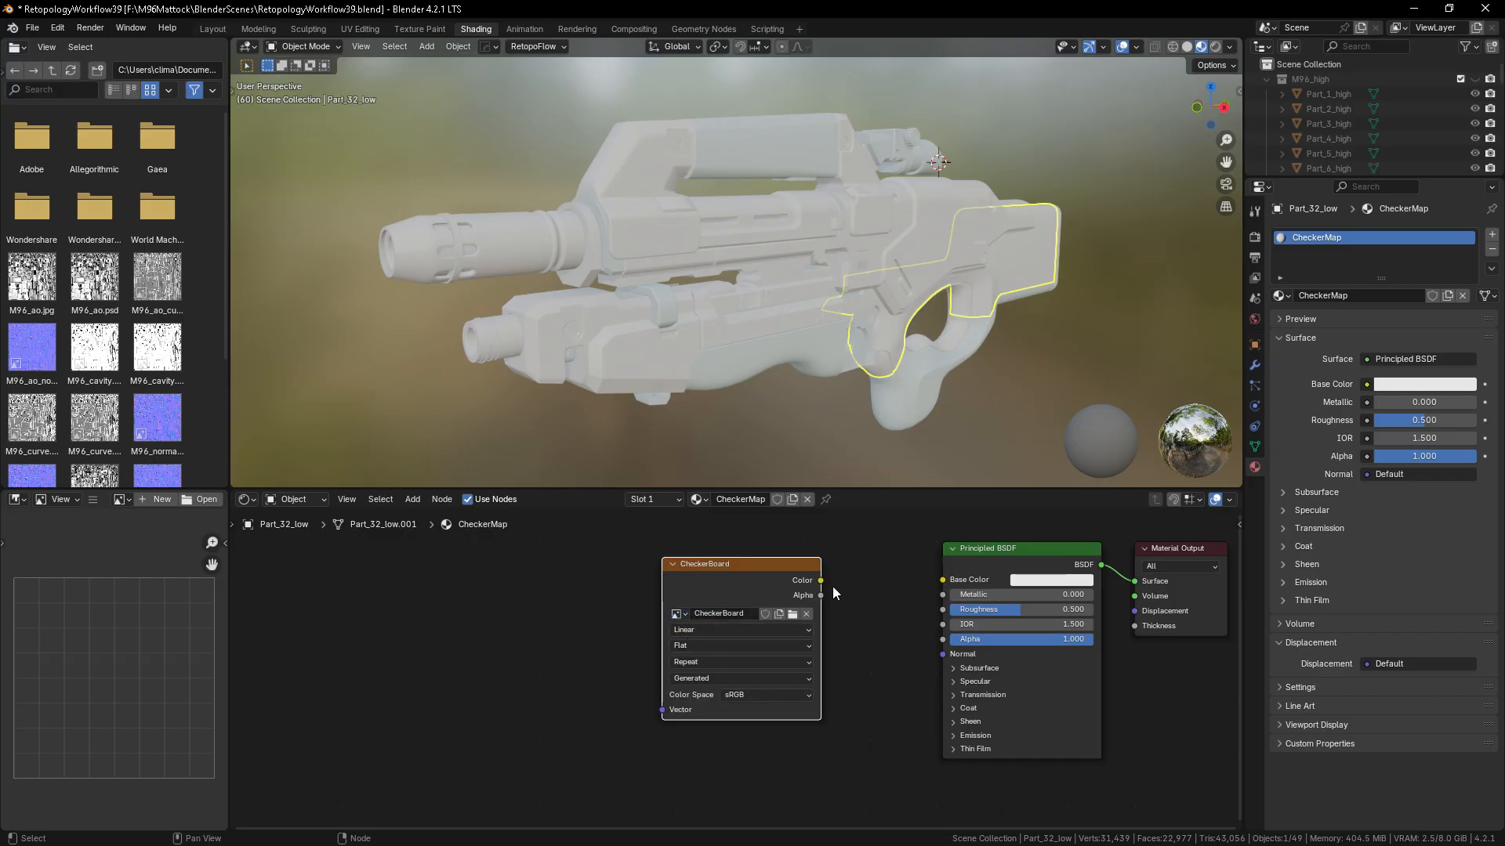
pyautogui.moveTo(821, 581); pyautogui.dragTo(943, 579)
# - Examine the checker pattern on the stock part from close up, from afar and from several angles
pyautogui.press('KP_Decimal')
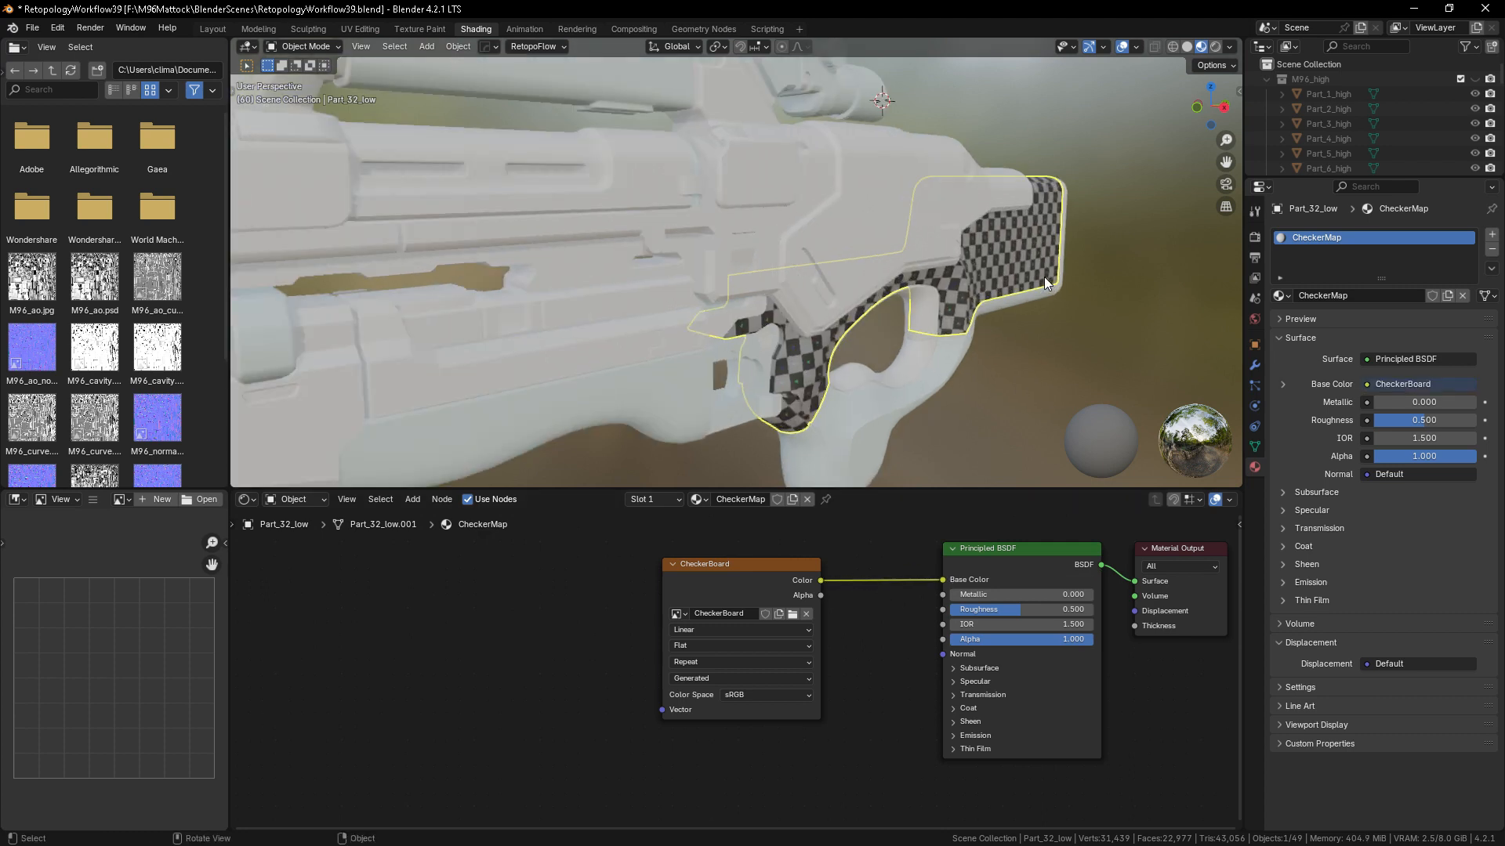
pyautogui.moveTo(990, 304); pyautogui.dragTo(810, 316, button='middle')
pyautogui.scroll(-8, 757, 325)
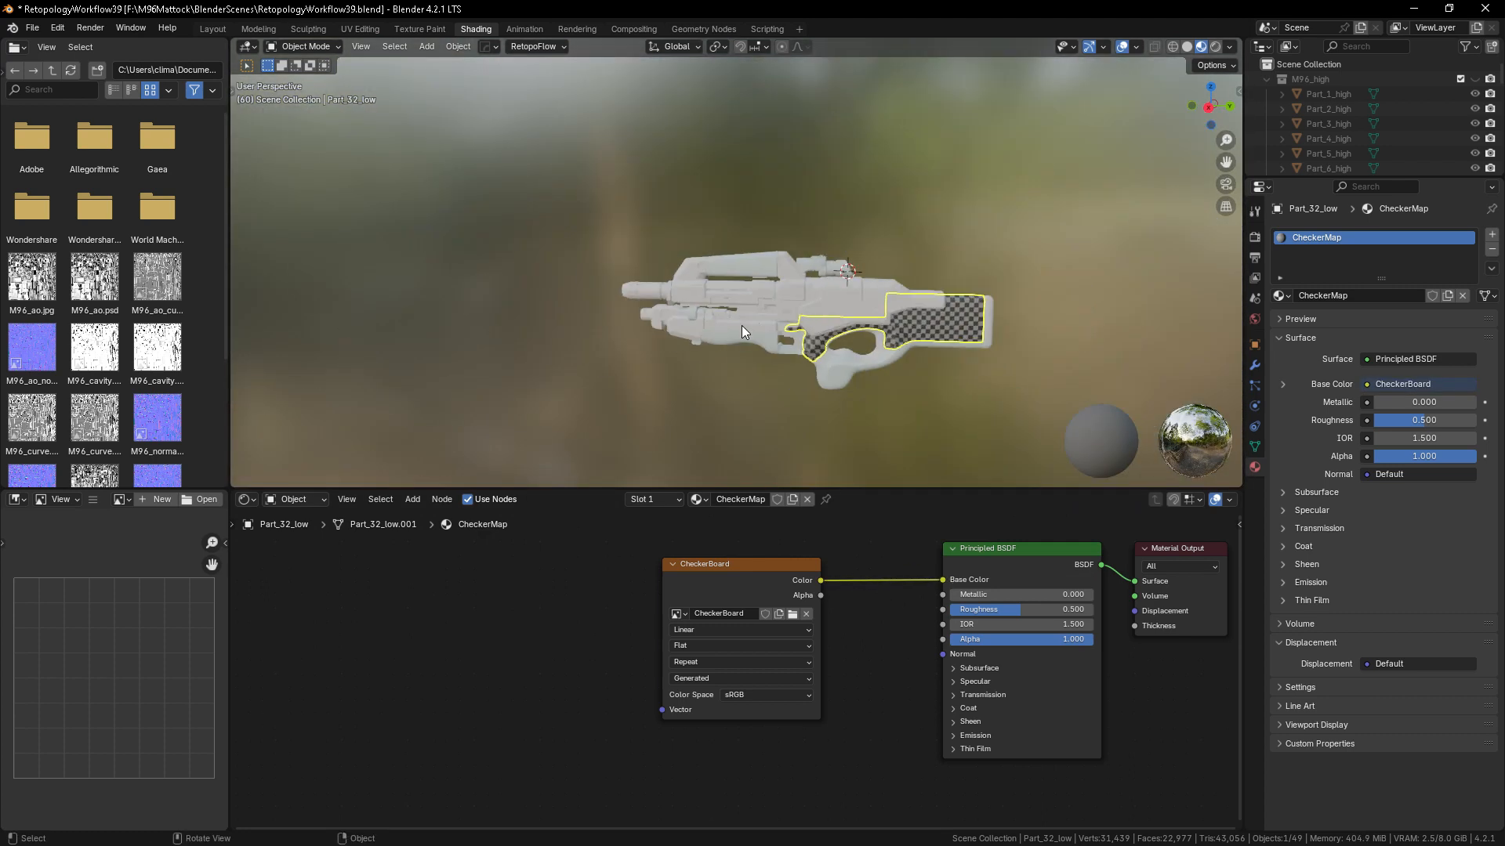
pyautogui.scroll(6, 923, 323)
pyautogui.scroll(1, 923, 323)
pyautogui.moveTo(736, 359); pyautogui.dragTo(925, 345, button='middle')
pyautogui.scroll(-6, 999, 340)
pyautogui.scroll(2, 923, 360)
pyautogui.moveTo(819, 399); pyautogui.dragTo(689, 419, button='middle')
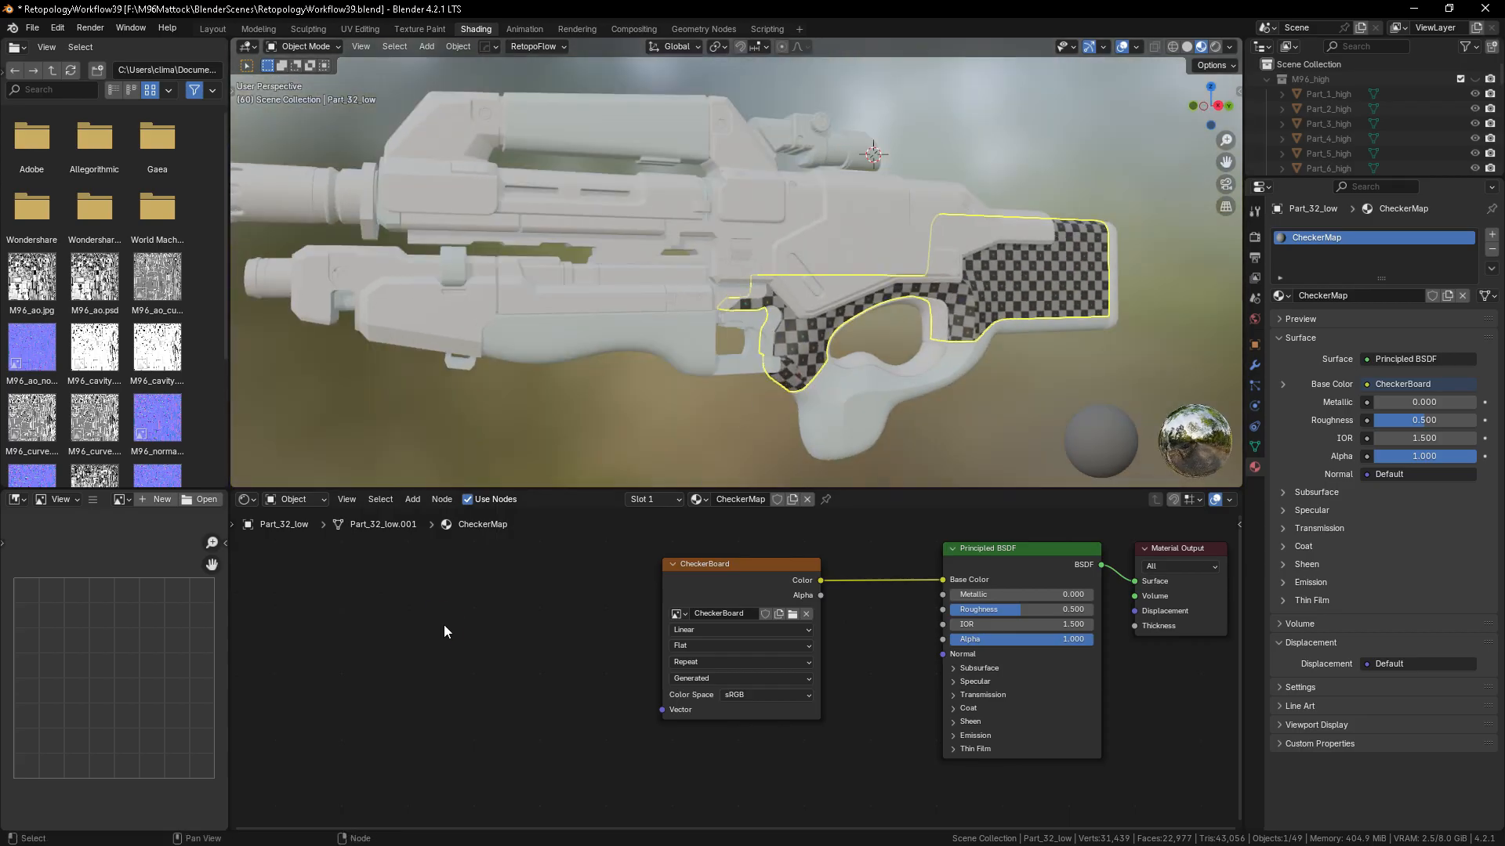
# - Add a UV Map node set to UVMap and connect its UV output to the CheckerBoard texture's Vector input
pyautogui.rightClick(380, 632)
pyautogui.moveTo(472, 632)
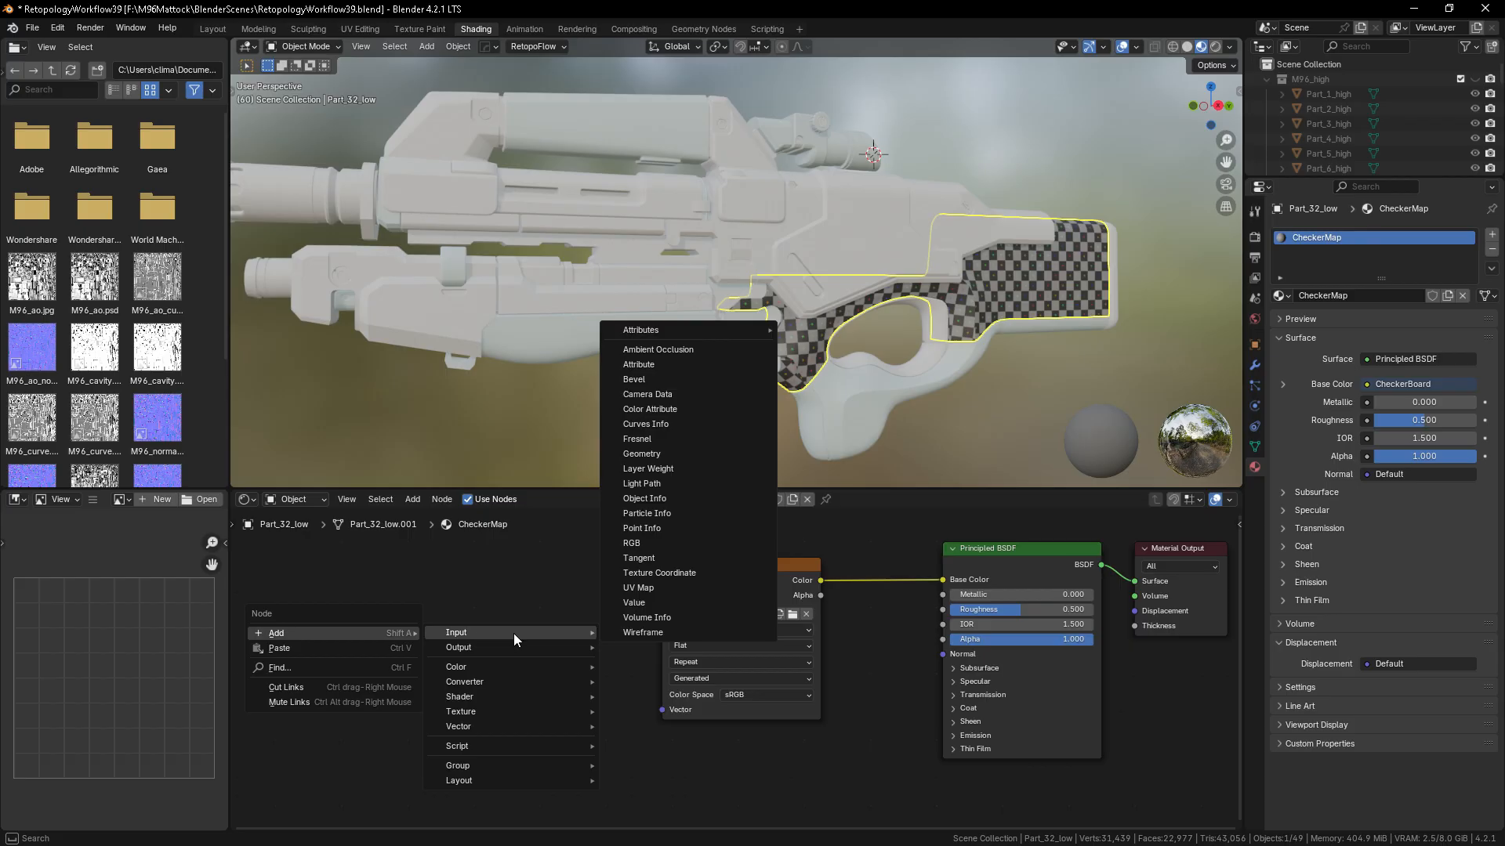
pyautogui.click(638, 588)
pyautogui.click(384, 588)
pyautogui.click(401, 646)
pyautogui.click(443, 667)
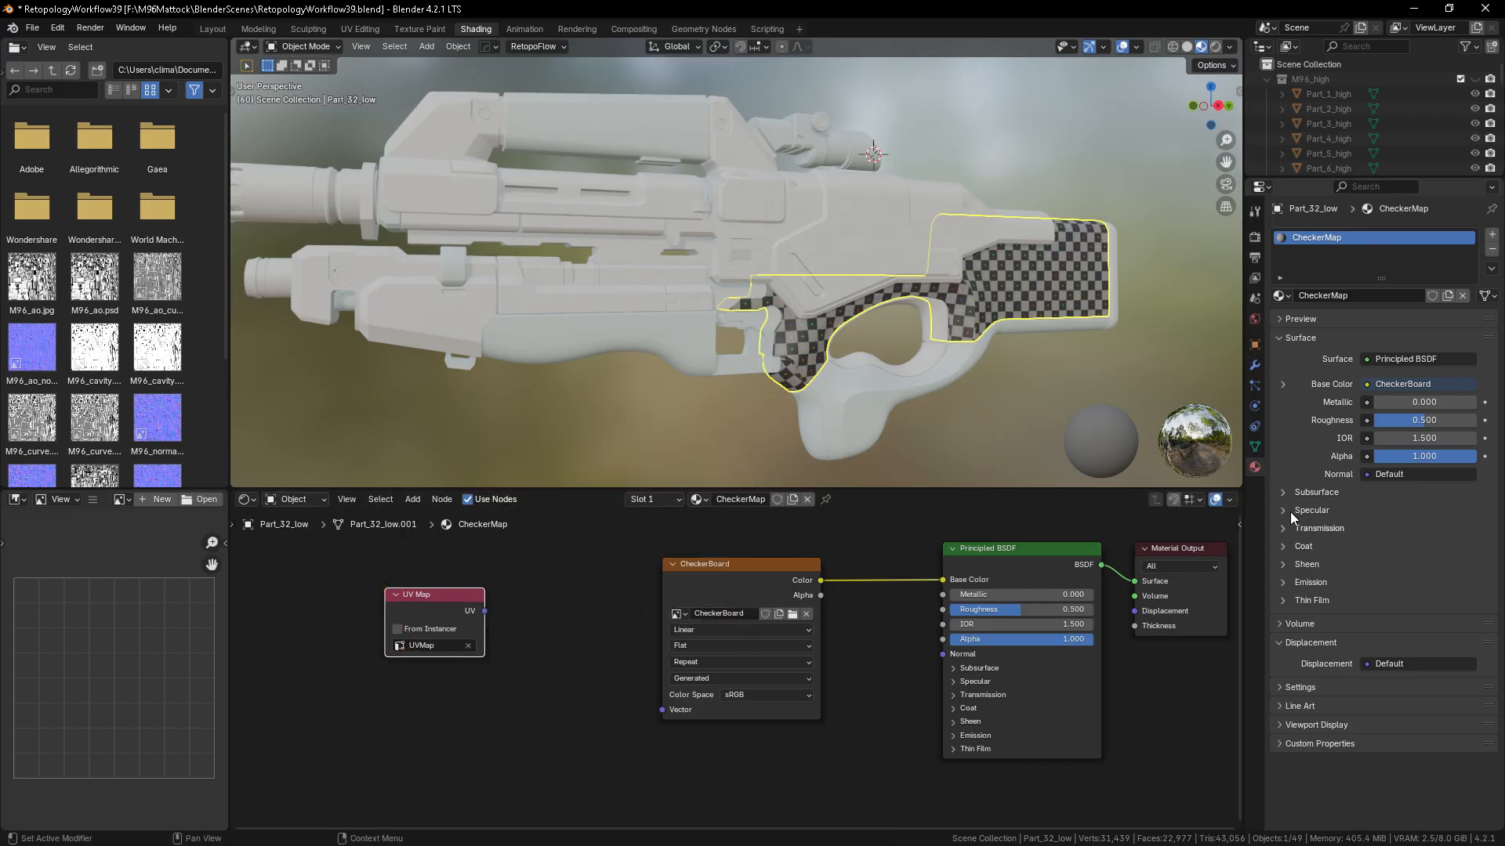
pyautogui.click(1254, 447)
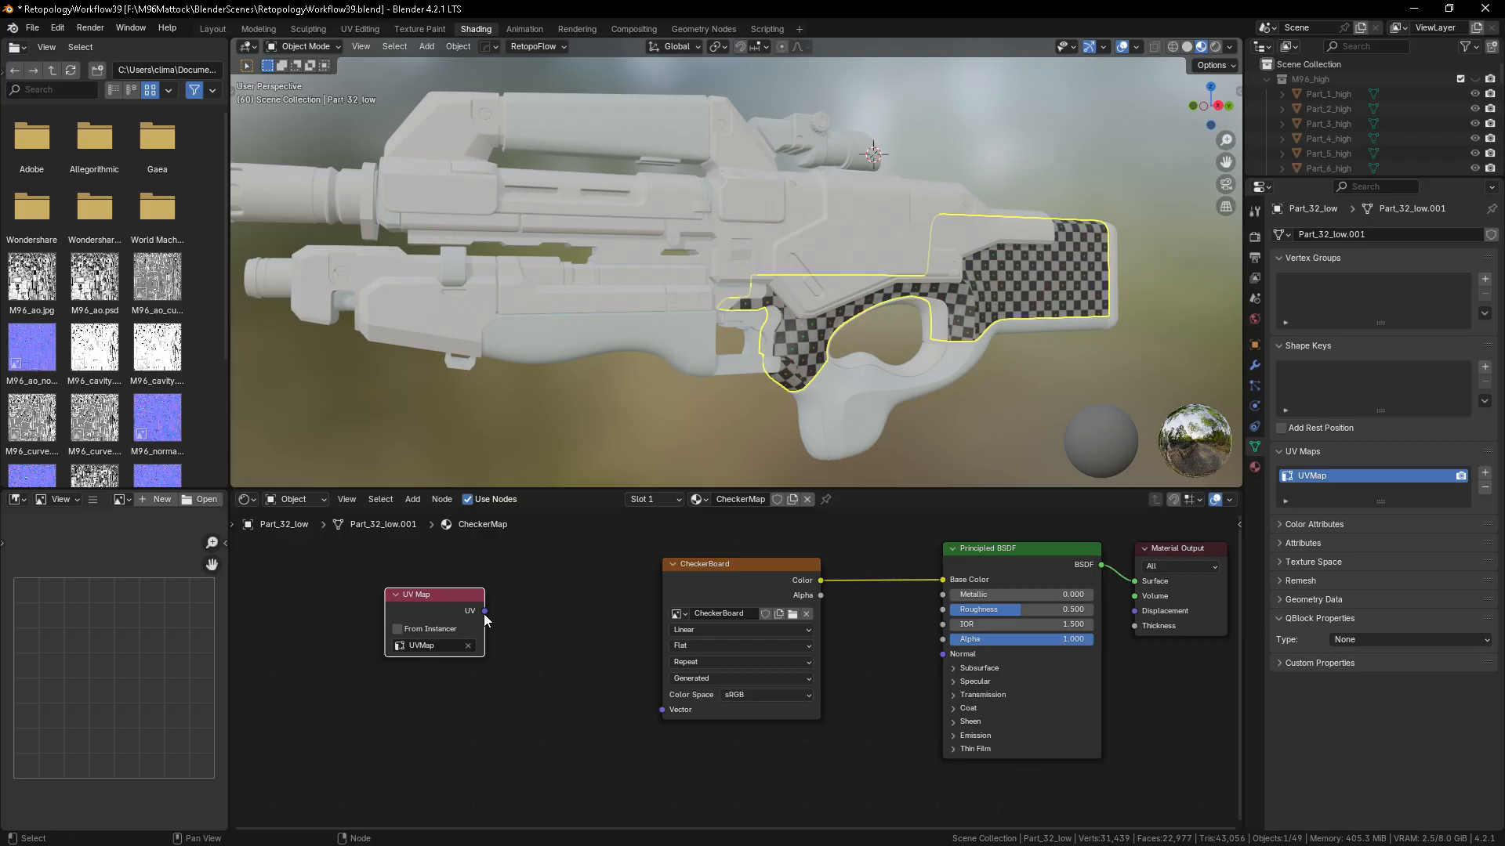
pyautogui.moveTo(486, 611); pyautogui.dragTo(657, 720)
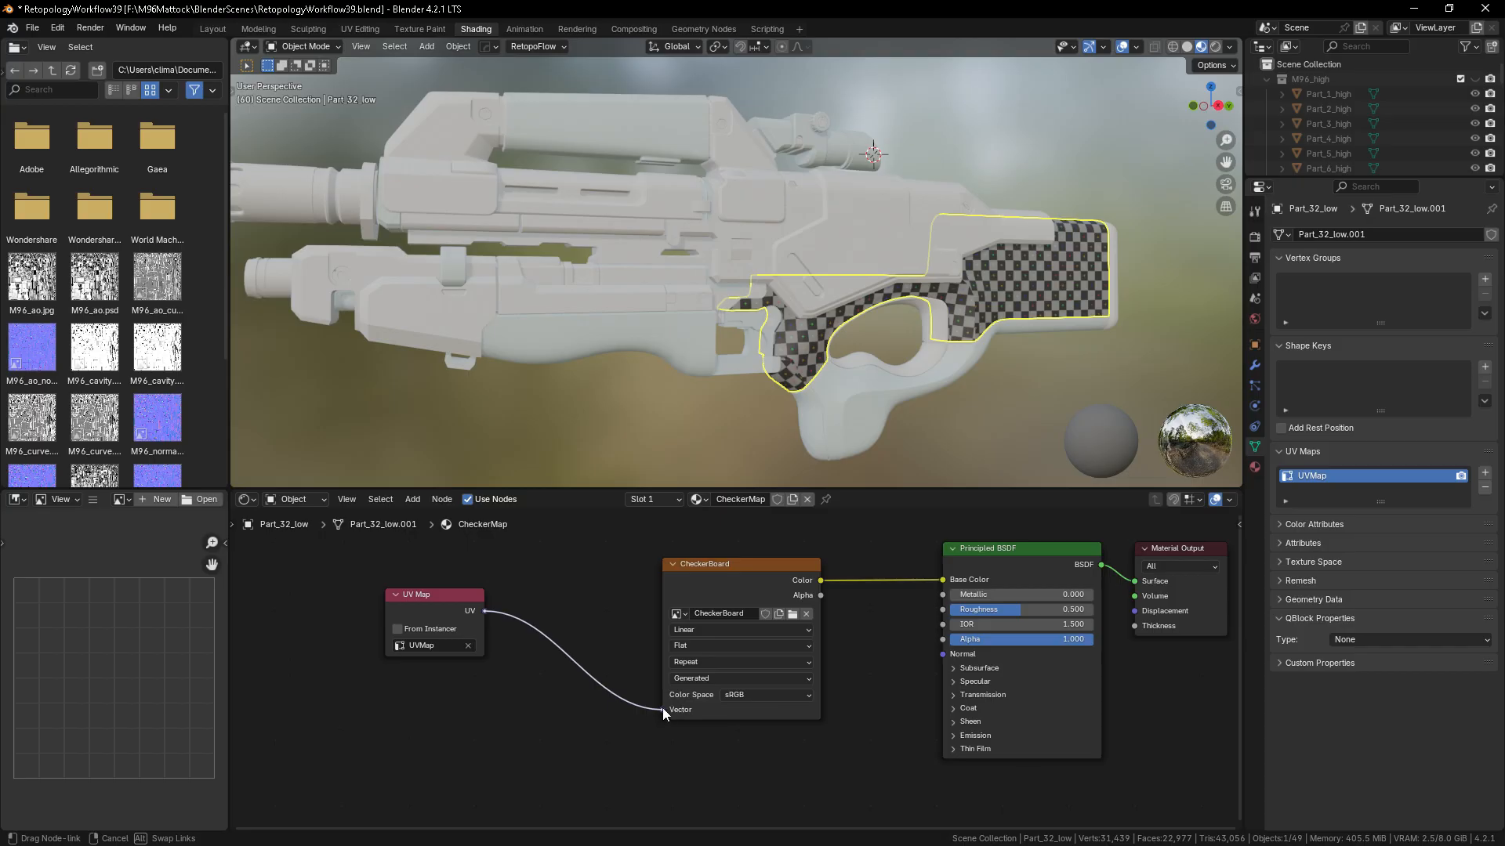
pyautogui.moveTo(663, 710); pyautogui.dragTo(663, 710)
# - Insert a Mapping node into the link between the UV Map node and the CheckerBoard texture
pyautogui.rightClick(536, 696)
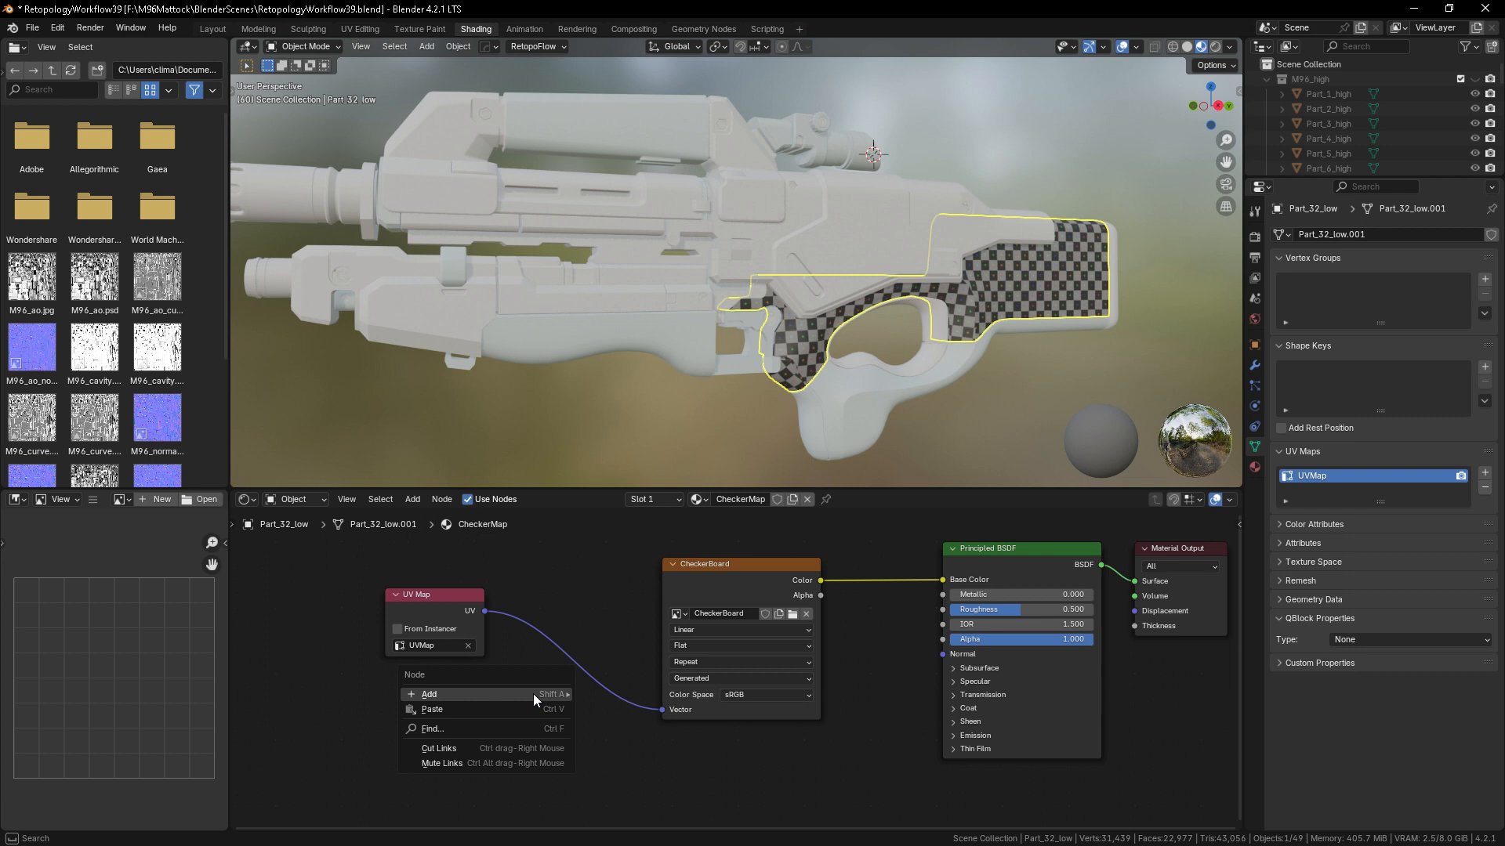
pyautogui.moveTo(533, 694)
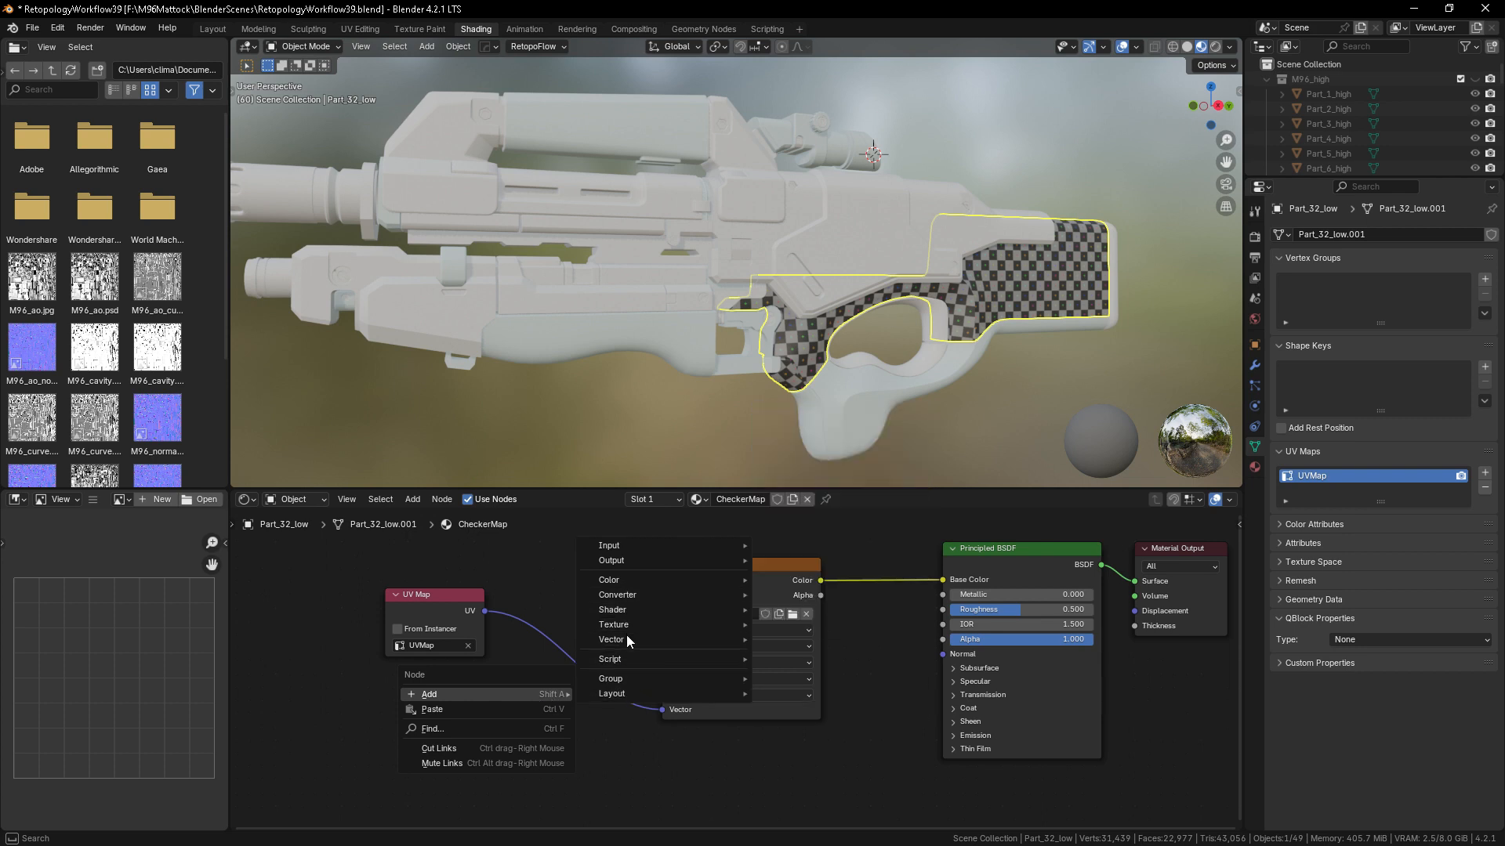
pyautogui.moveTo(627, 643)
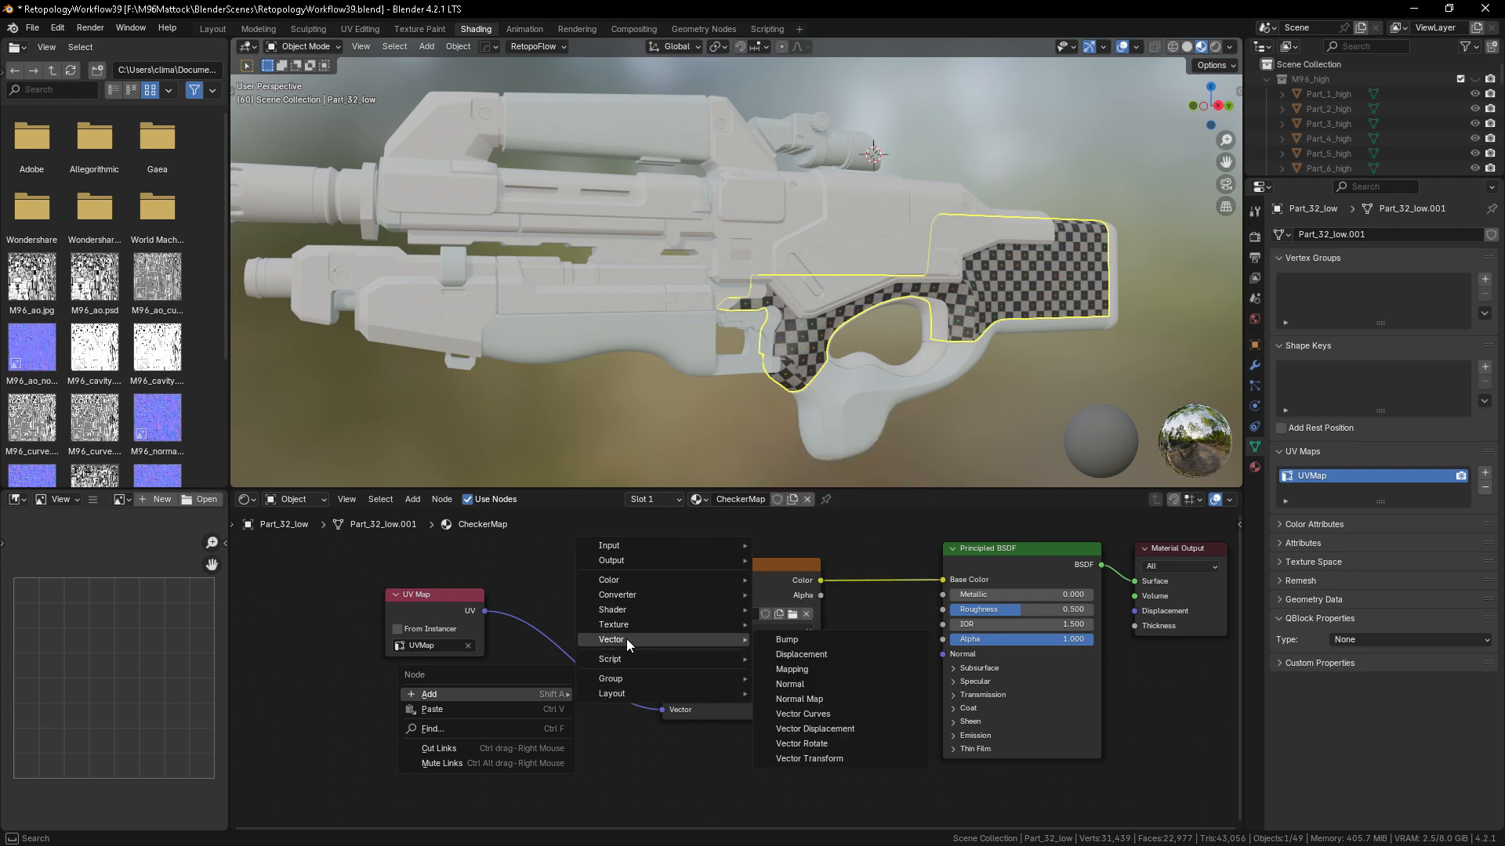
pyautogui.click(792, 669)
pyautogui.click(533, 543)
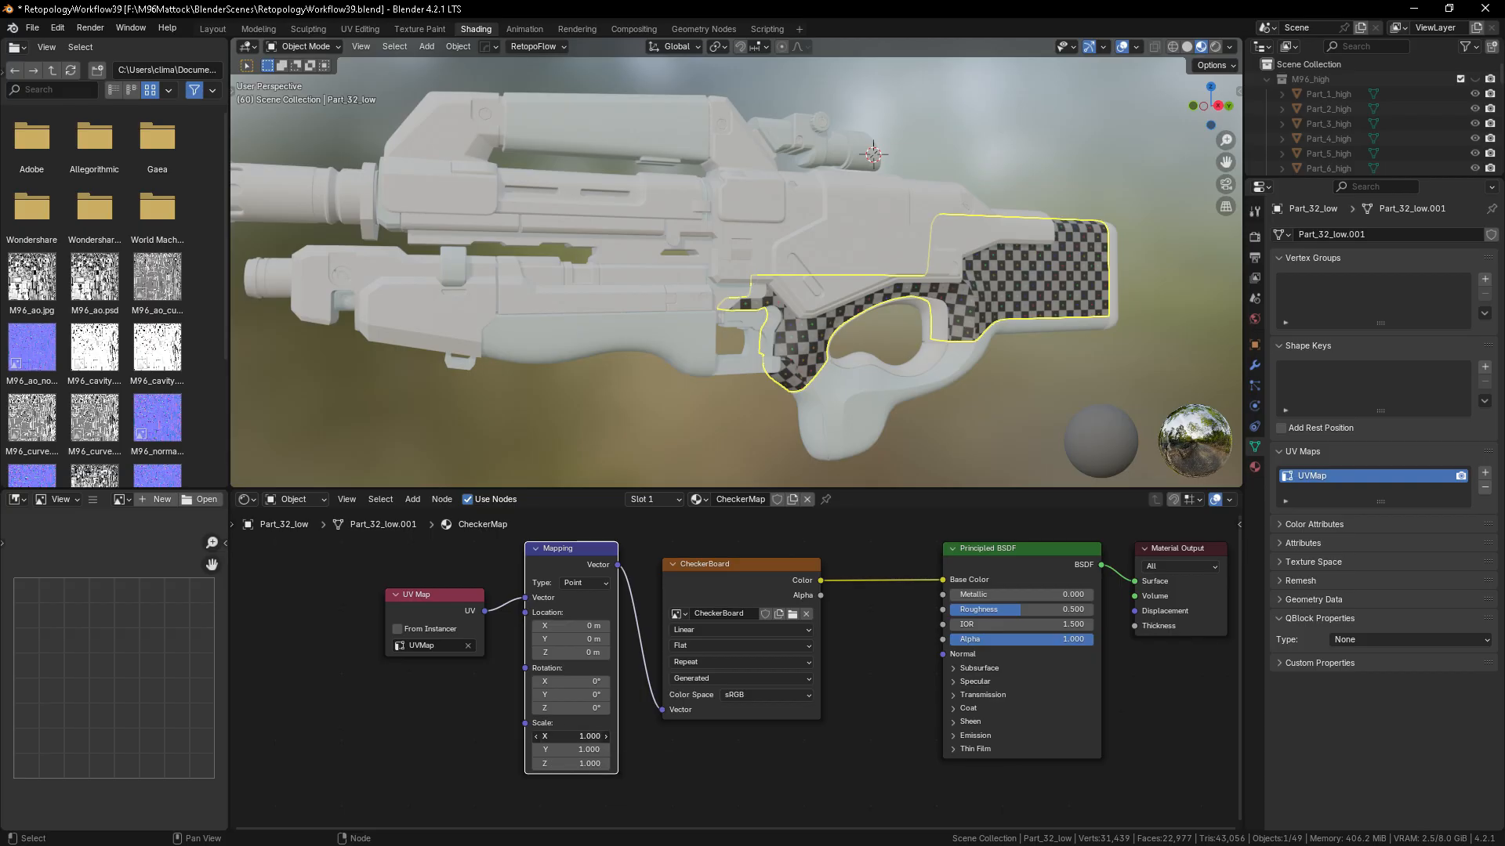
# - Try a scale of 4 on all three axes of the Mapping node
pyautogui.moveTo(568, 736); pyautogui.dragTo(610, 827)
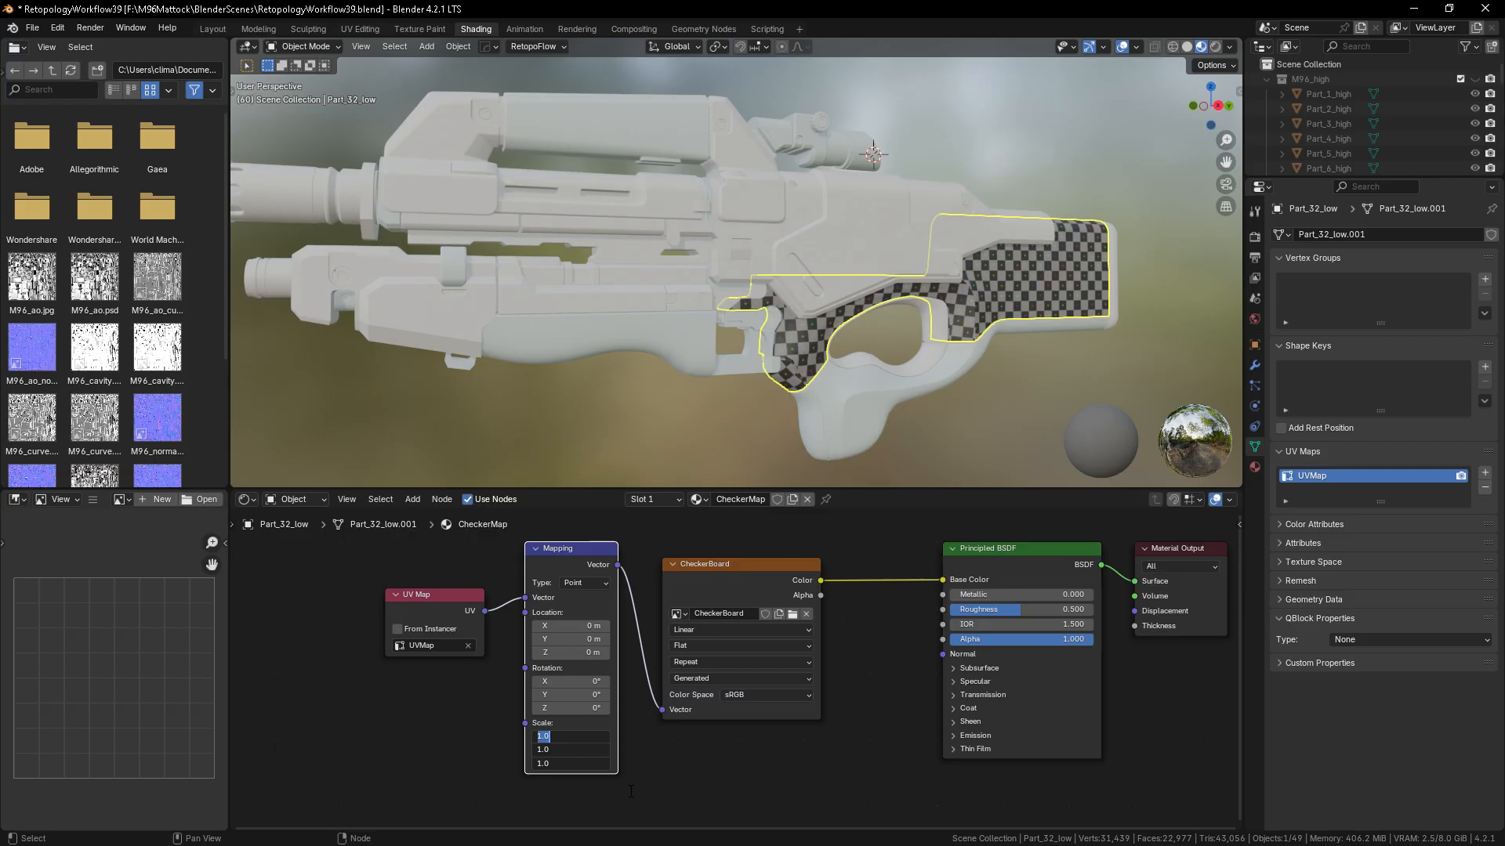
pyautogui.write('4')
pyautogui.press('Return')
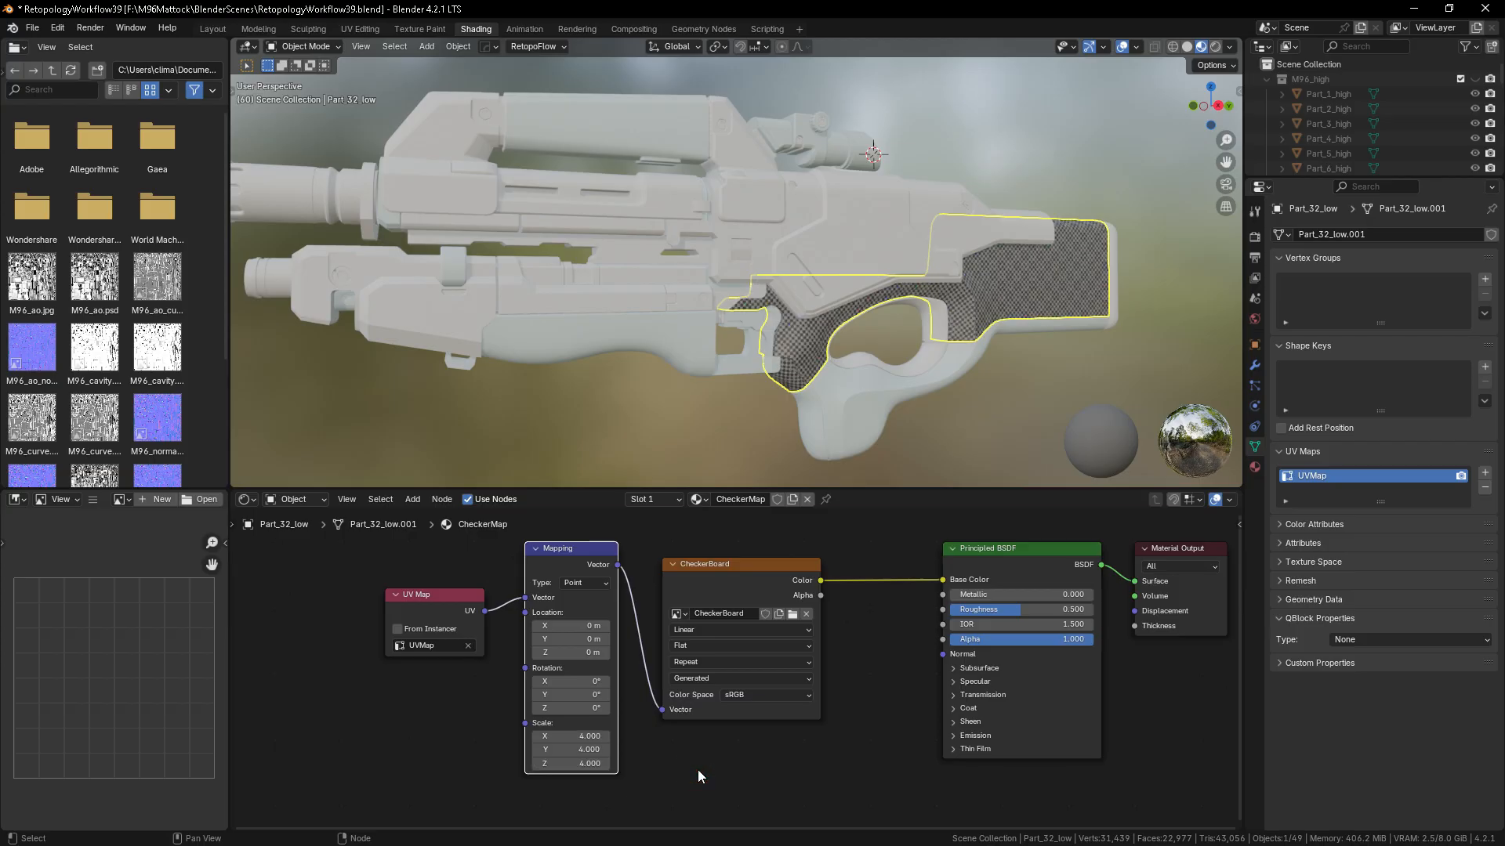
# - Examine the rescaled checker squares on the stock part up close and from a distance
pyautogui.scroll(4, 1021, 302)
pyautogui.scroll(-1, 989, 317)
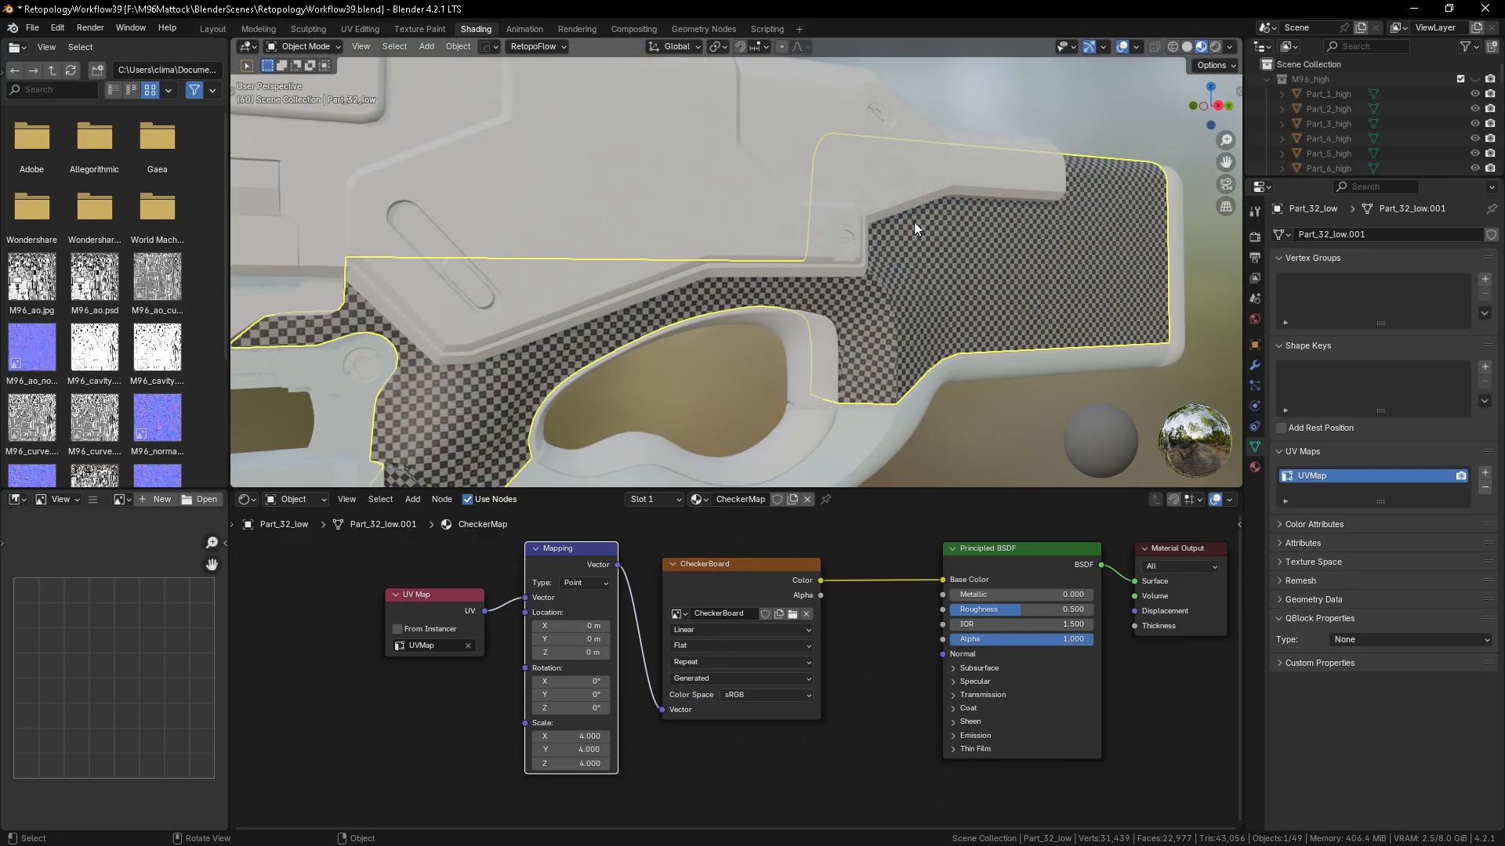
pyautogui.scroll(3, 870, 325)
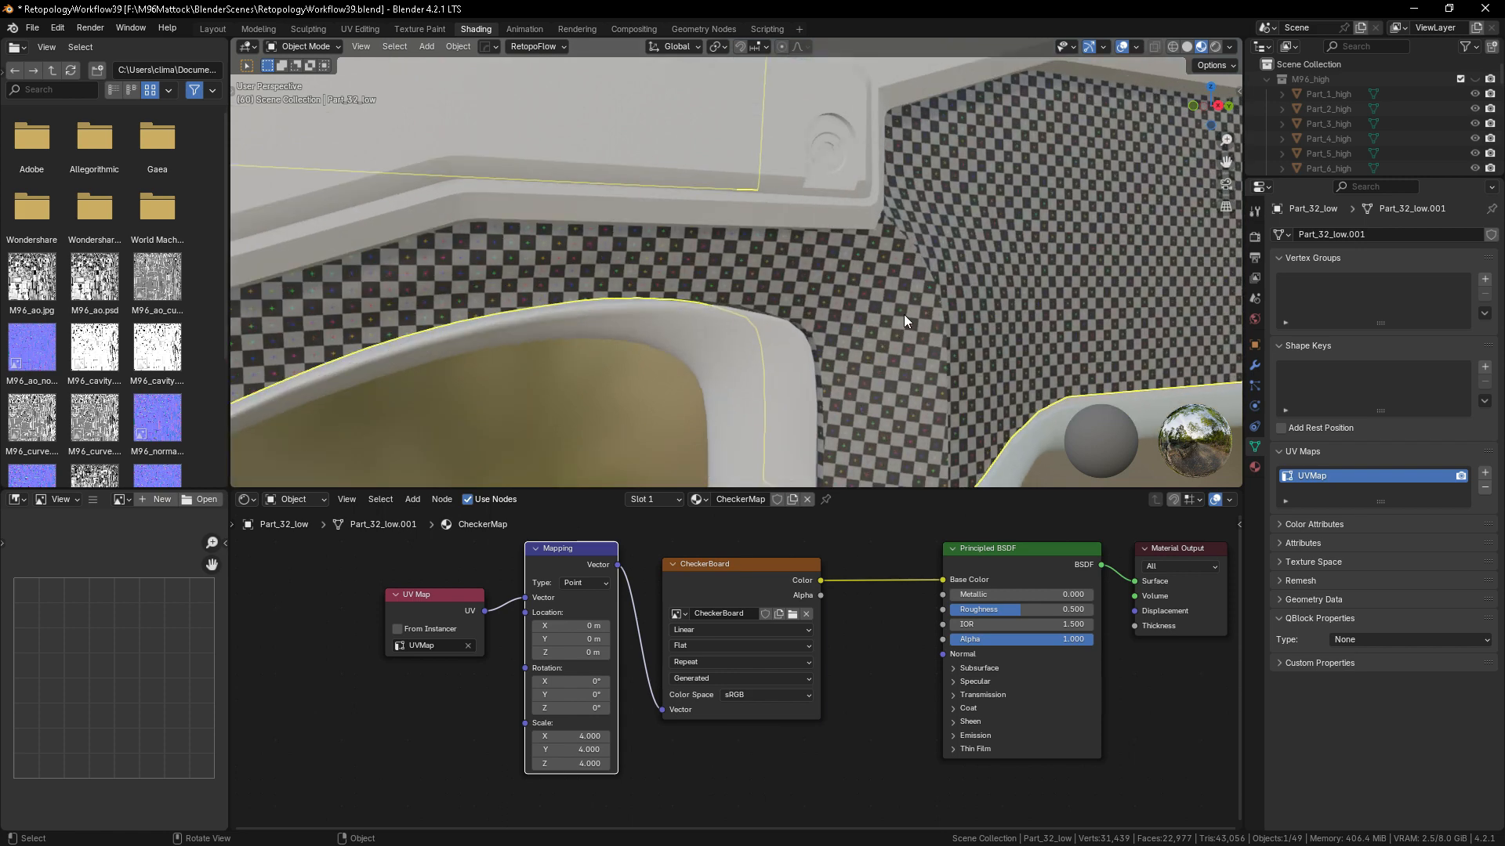
pyautogui.scroll(-4, 905, 314)
pyautogui.scroll(4, 895, 310)
pyautogui.scroll(1, 831, 329)
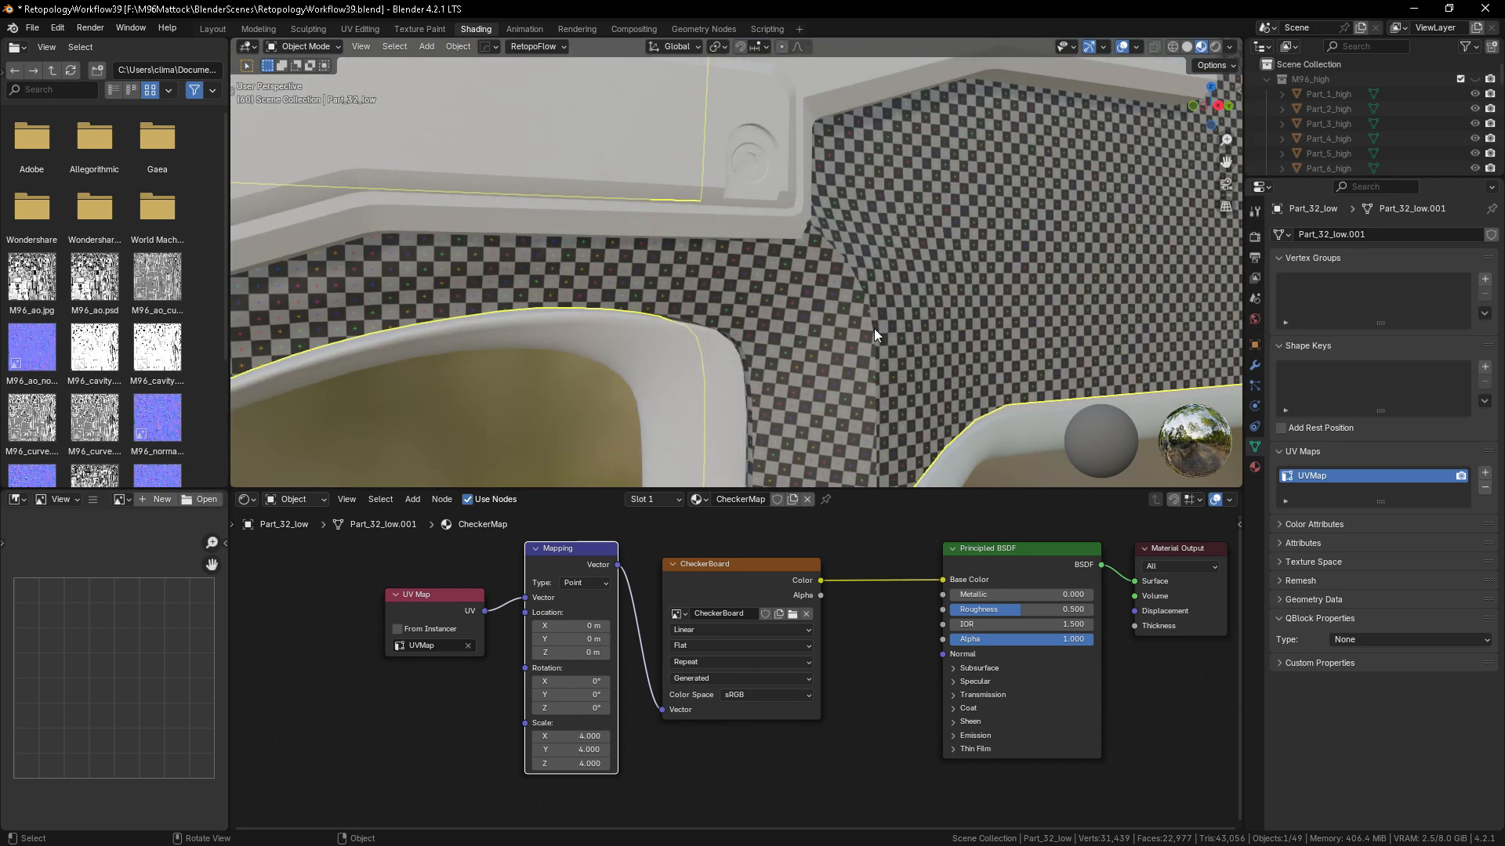
pyautogui.scroll(-5, 881, 323)
pyautogui.scroll(1, 810, 354)
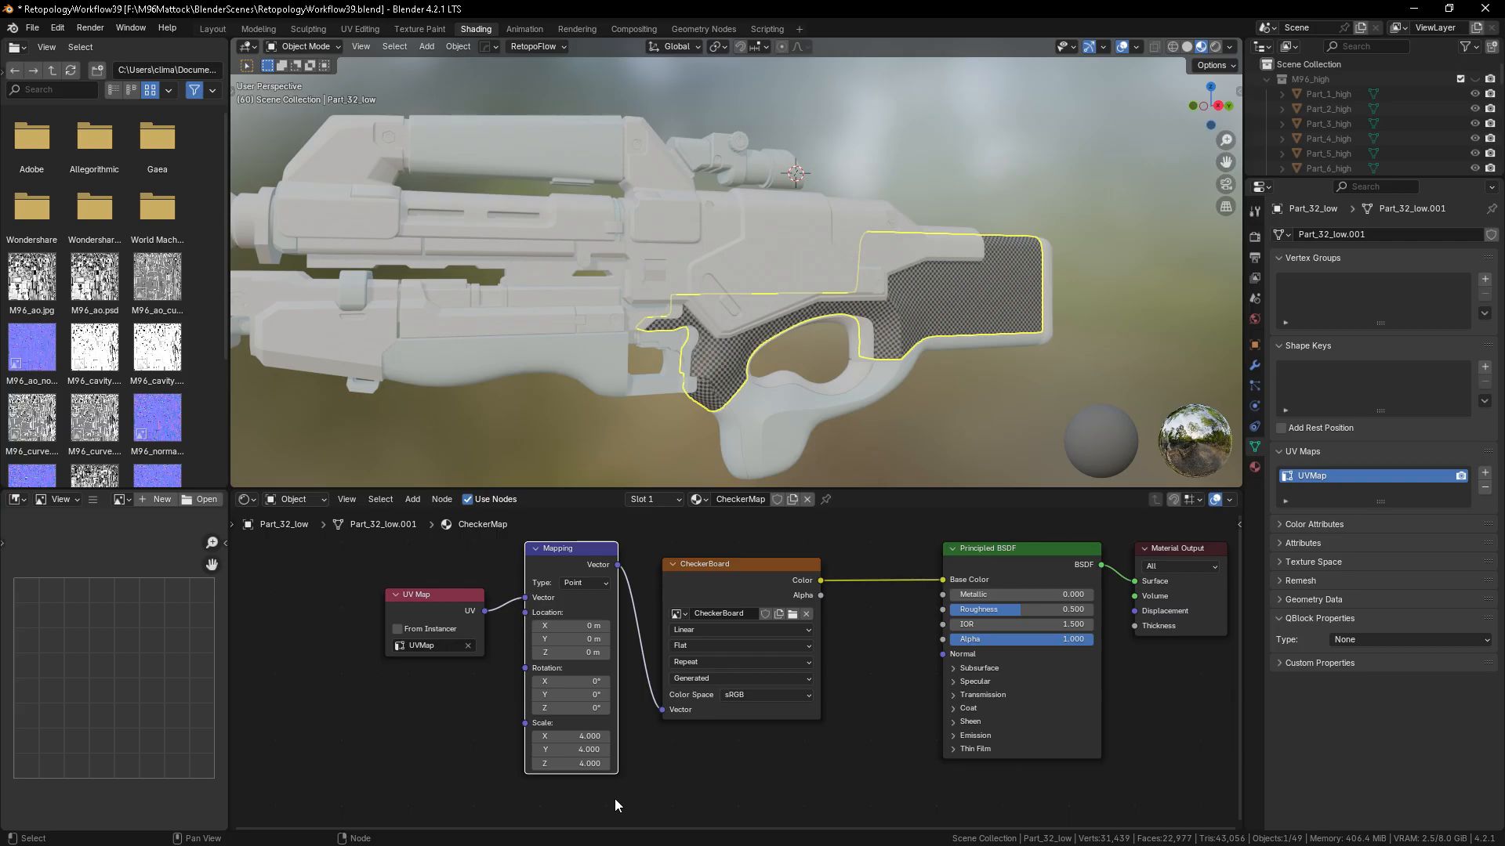
# - Set the Mapping node's scale to 3 on the X, Y and Z axes
pyautogui.moveTo(564, 736); pyautogui.dragTo(564, 764)
pyautogui.write('3')
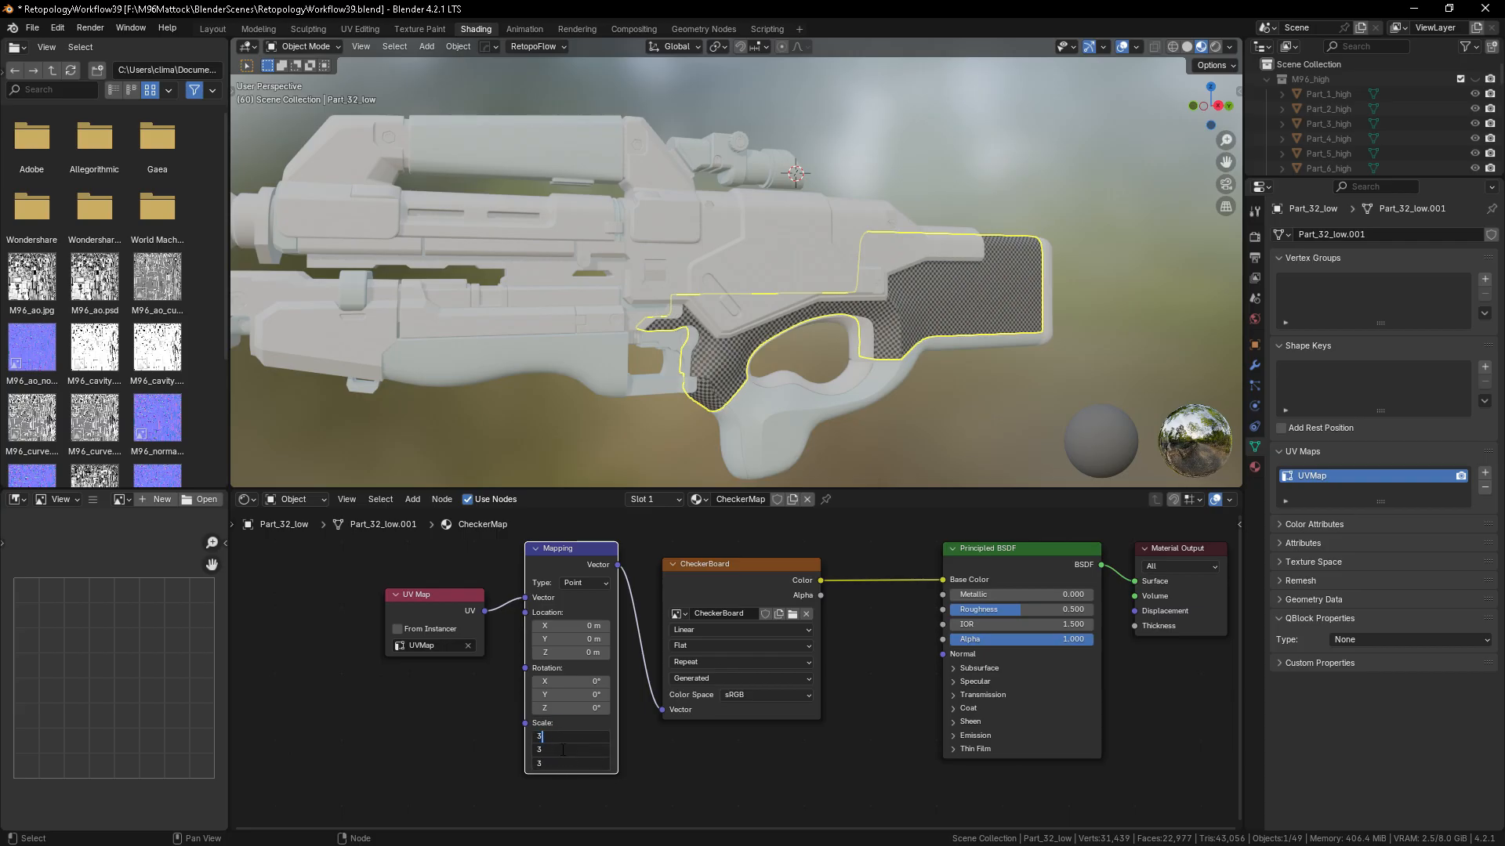
pyautogui.press('Return')
# - Select all rifle parts and link the stock part's CheckerMap material to them
pyautogui.scroll(-3, 776, 406)
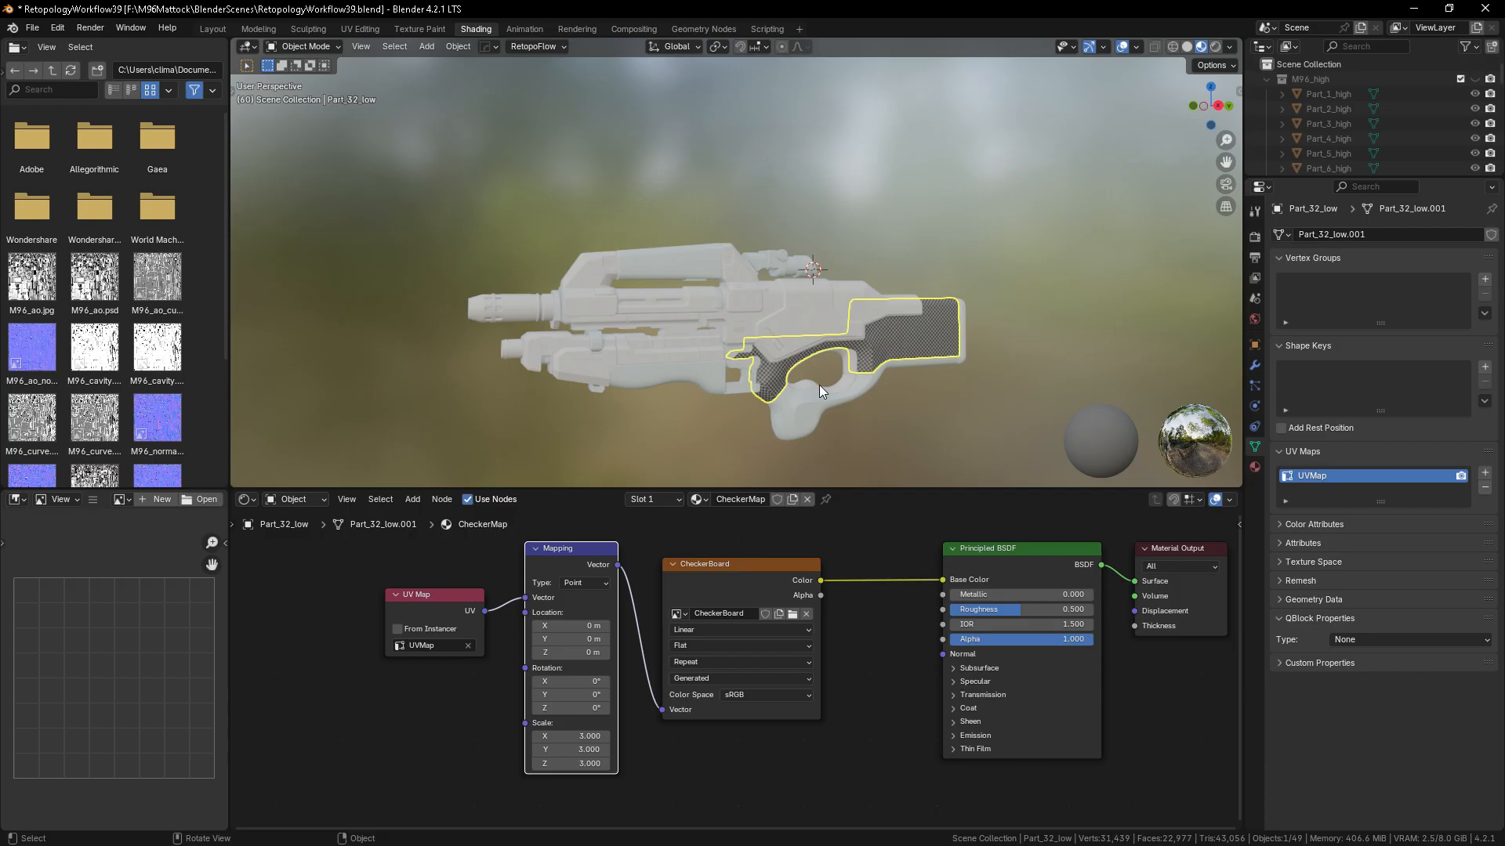
pyautogui.press('a')
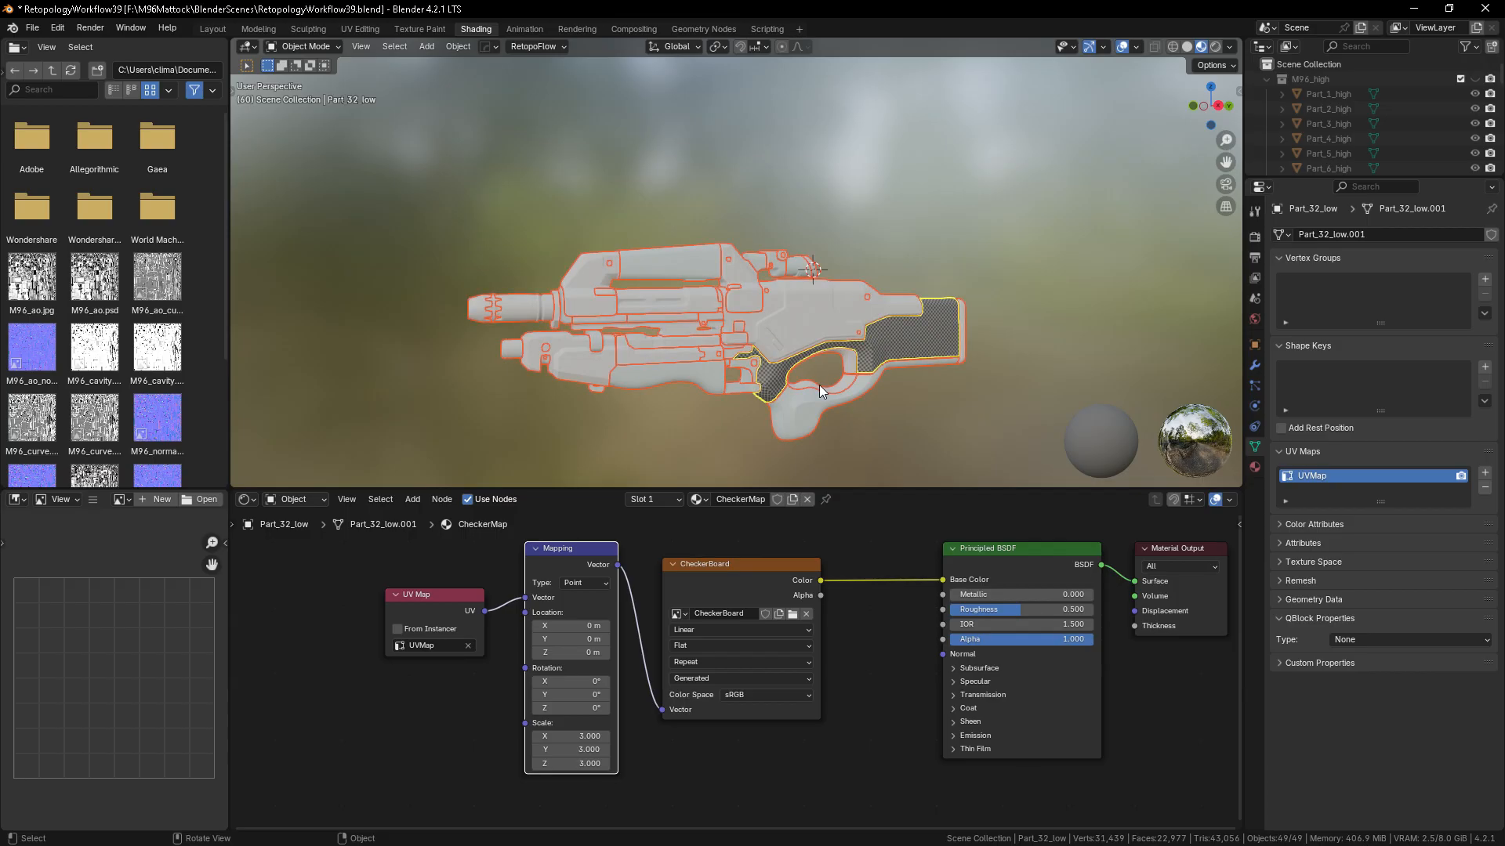
pyautogui.hotkey('ctrl', 'l')
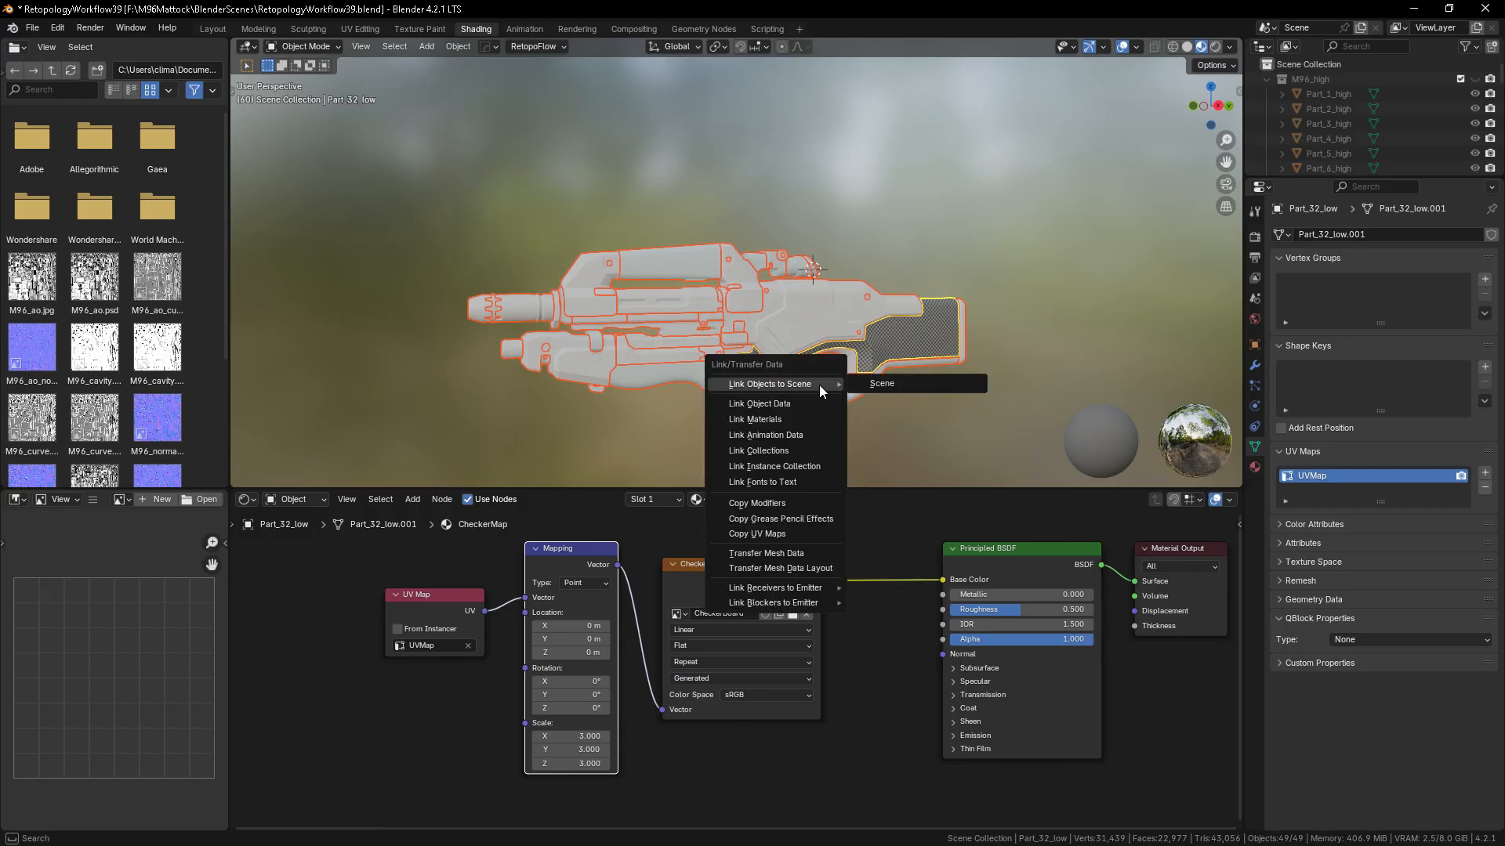
pyautogui.click(754, 420)
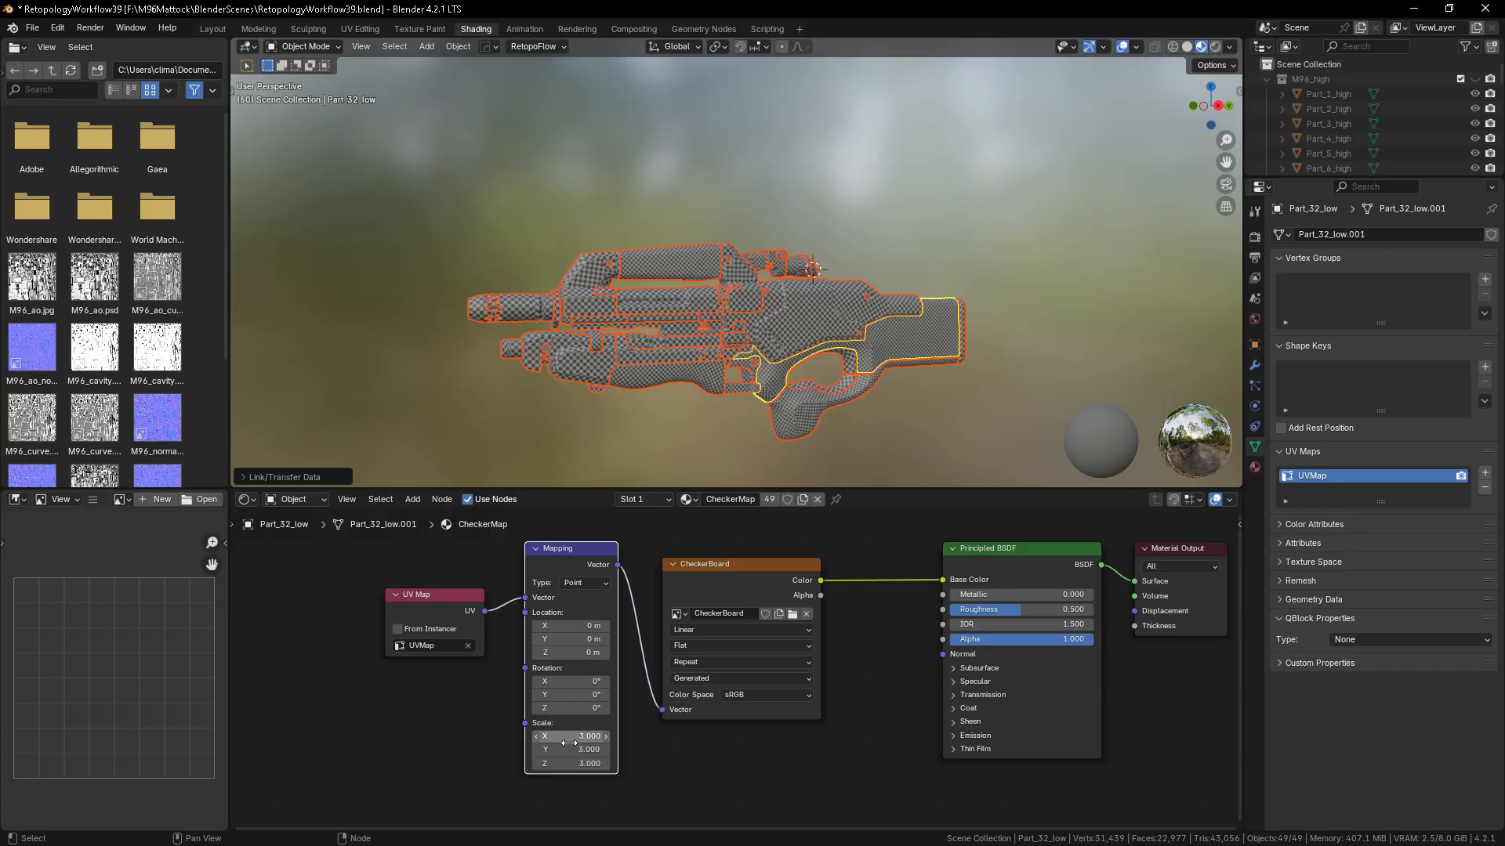
pyautogui.click(761, 780)
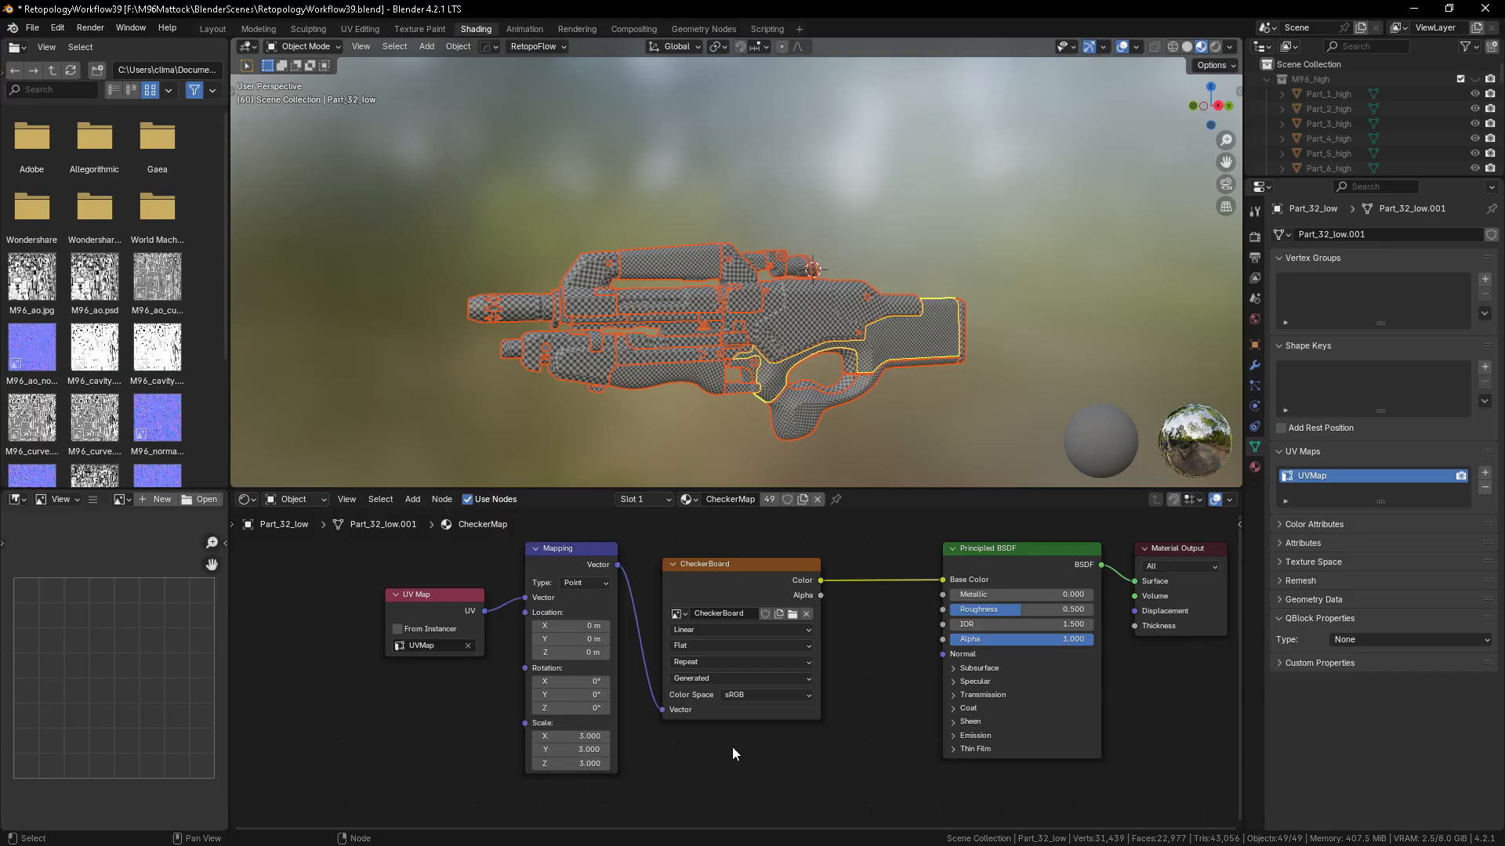
# - In the UV Editing workspace, return to Object Mode, maximize the 3D viewport on the rifle and switch it to Material Preview shading
pyautogui.click(359, 29)
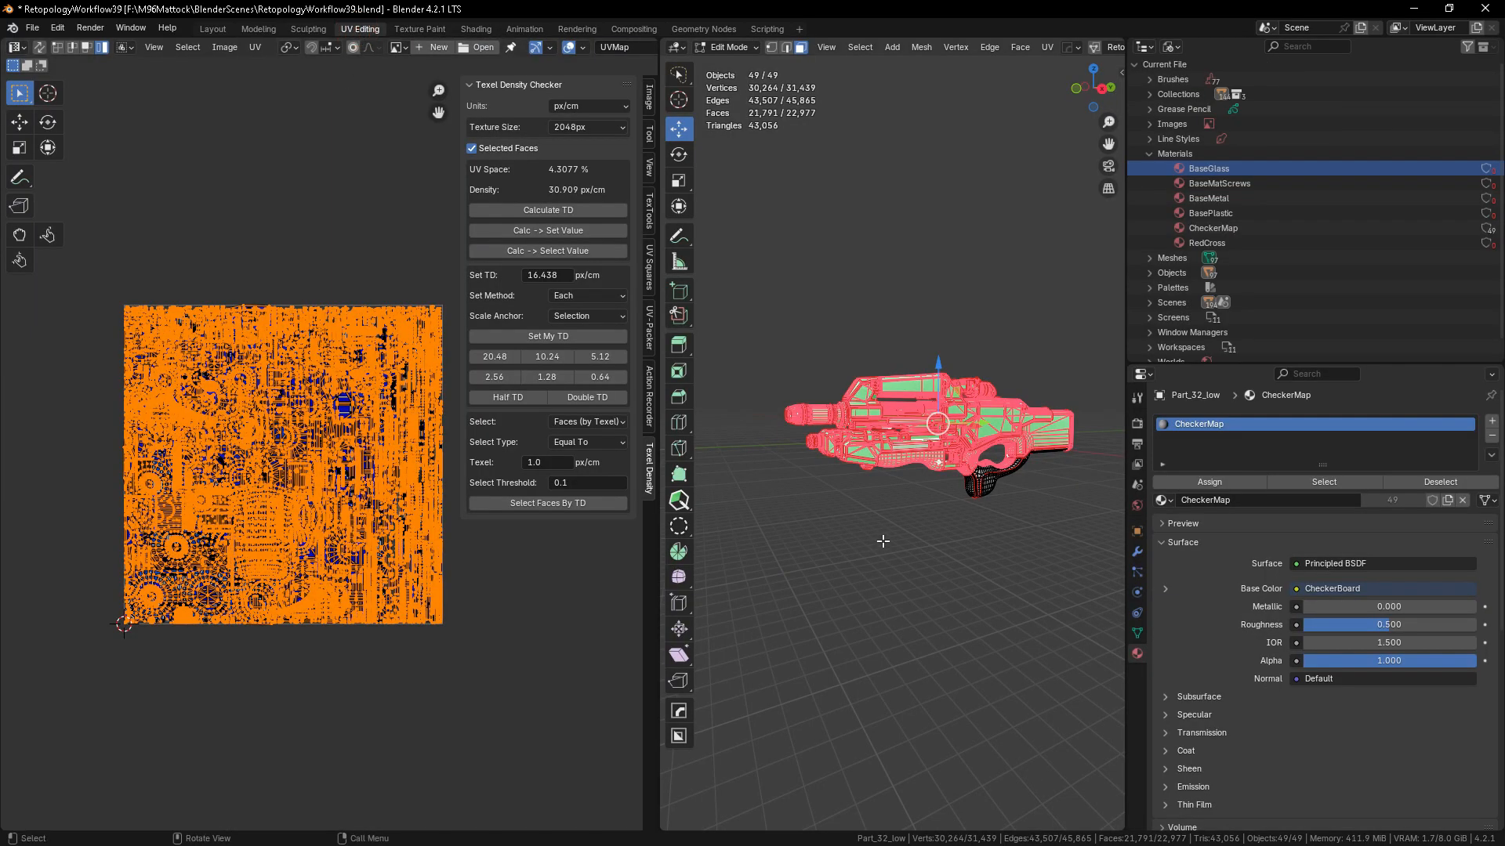
pyautogui.press('Tab')
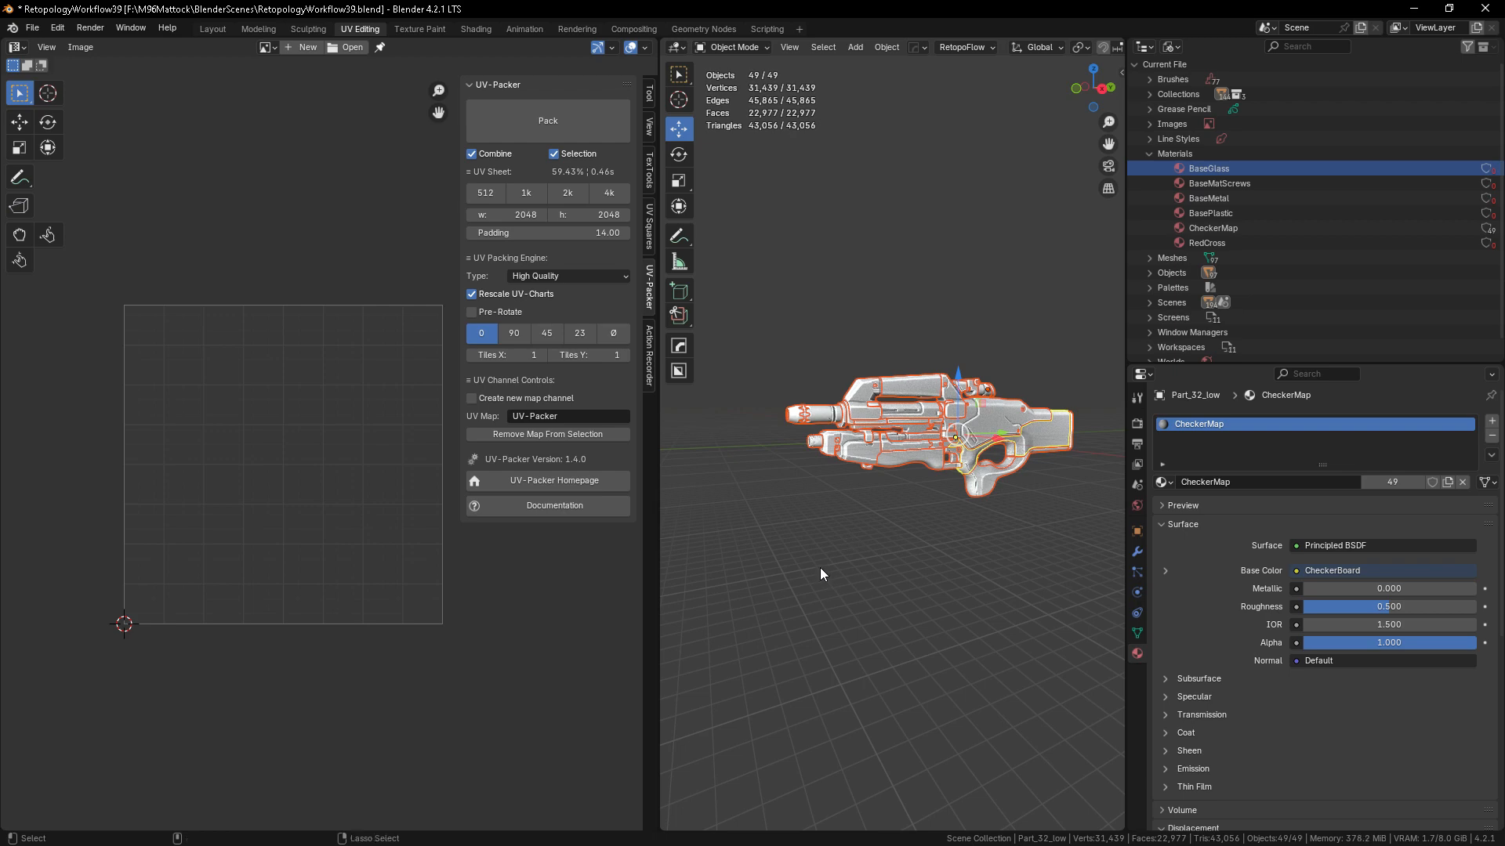
pyautogui.hotkey('ctrl', 'space')
pyautogui.press('KP_Decimal')
pyautogui.moveTo(927, 451)
pyautogui.mouseDown(button='middle')
pyautogui.moveTo(907, 455)
pyautogui.moveTo(905, 484)
pyautogui.mouseUp(button='middle')
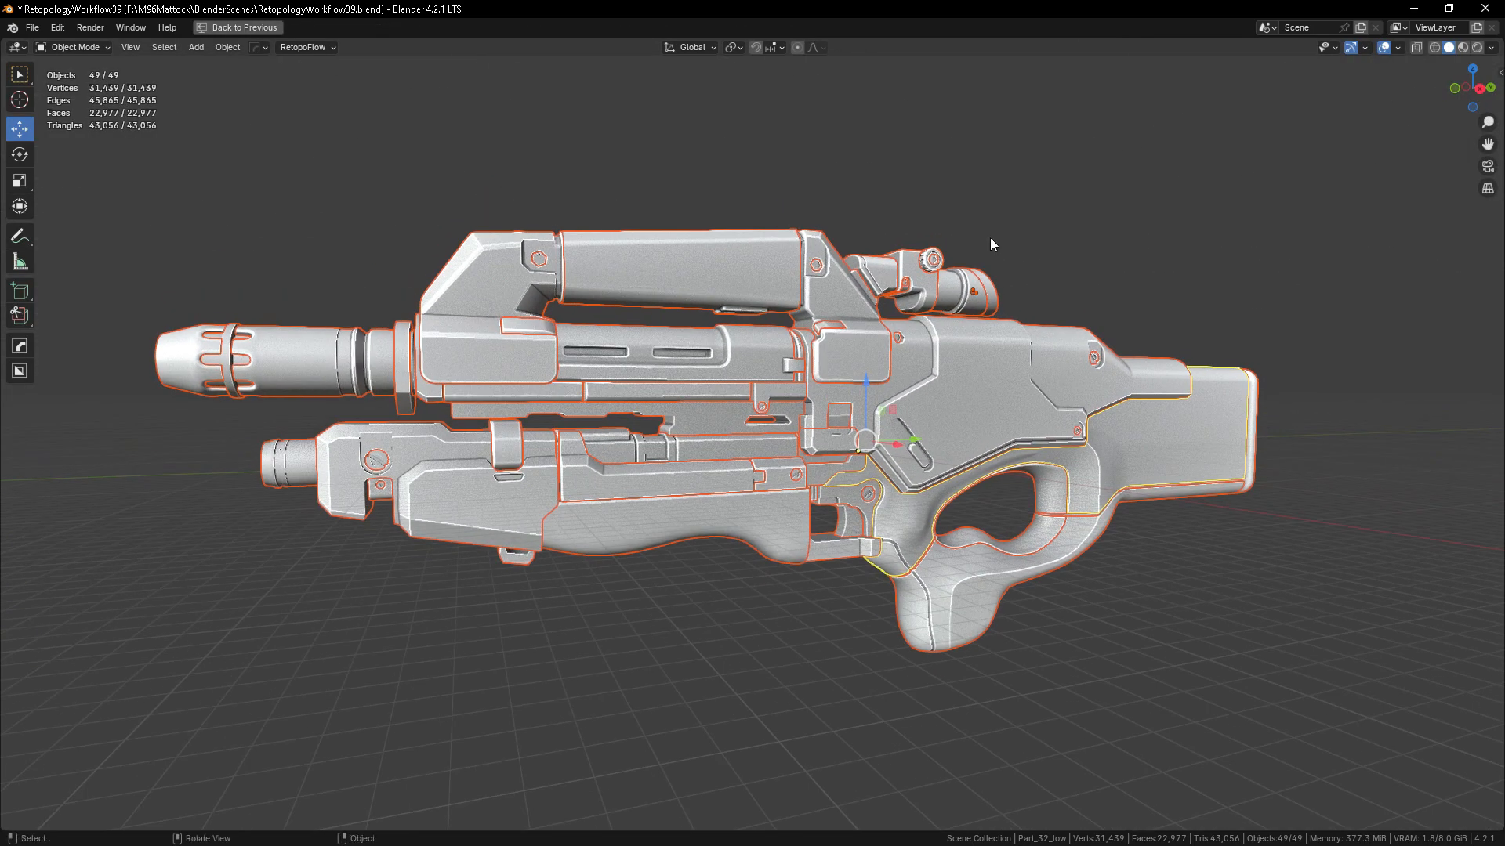
pyautogui.click(1461, 48)
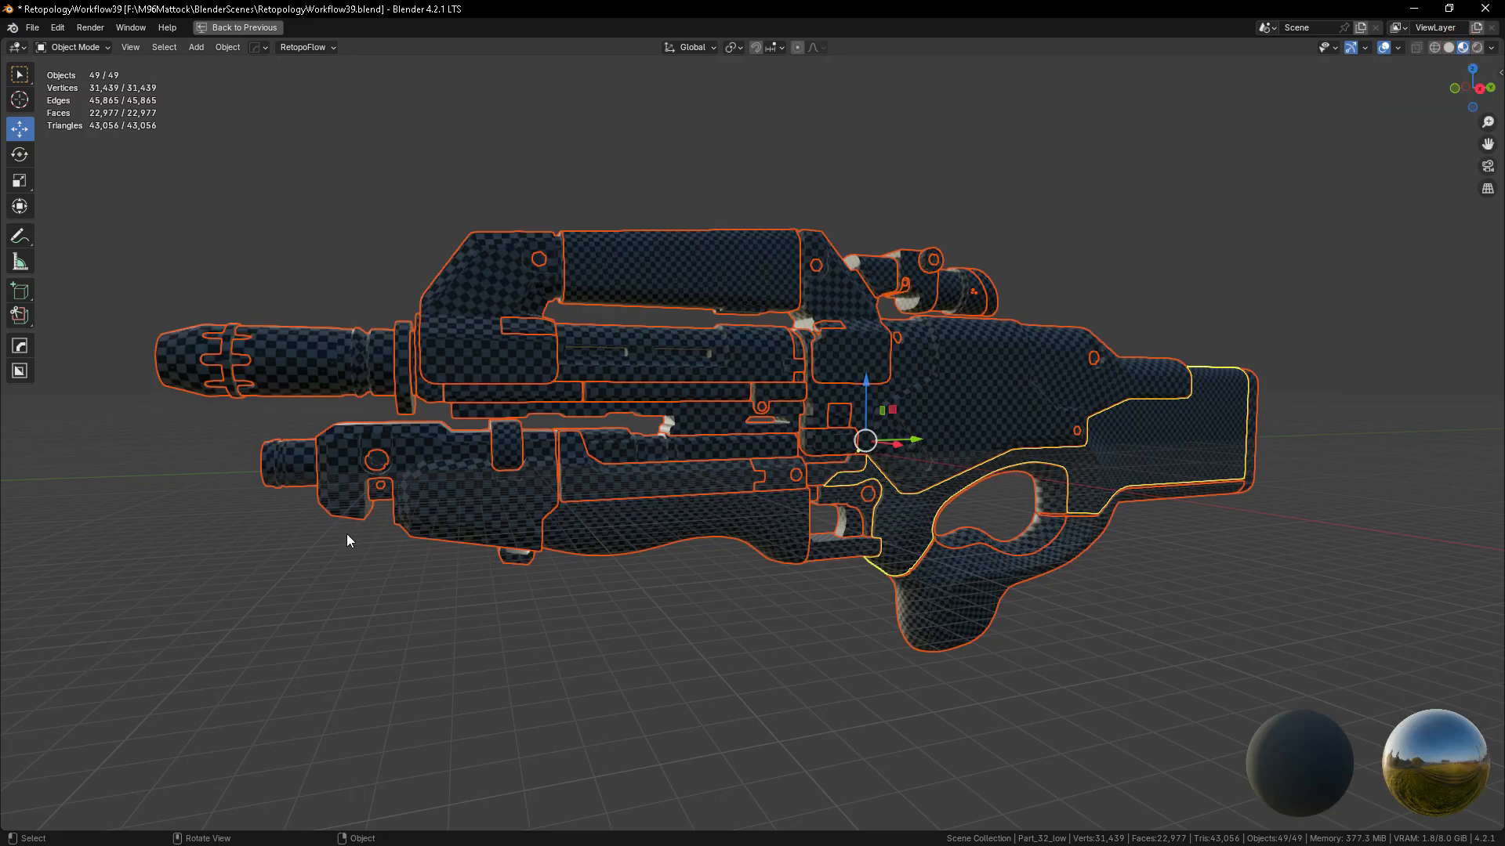
# - Rotate the preview's HDRI environment so that the visible side of the rifle is lit brightly
pyautogui.scroll(-2, 877, 364)
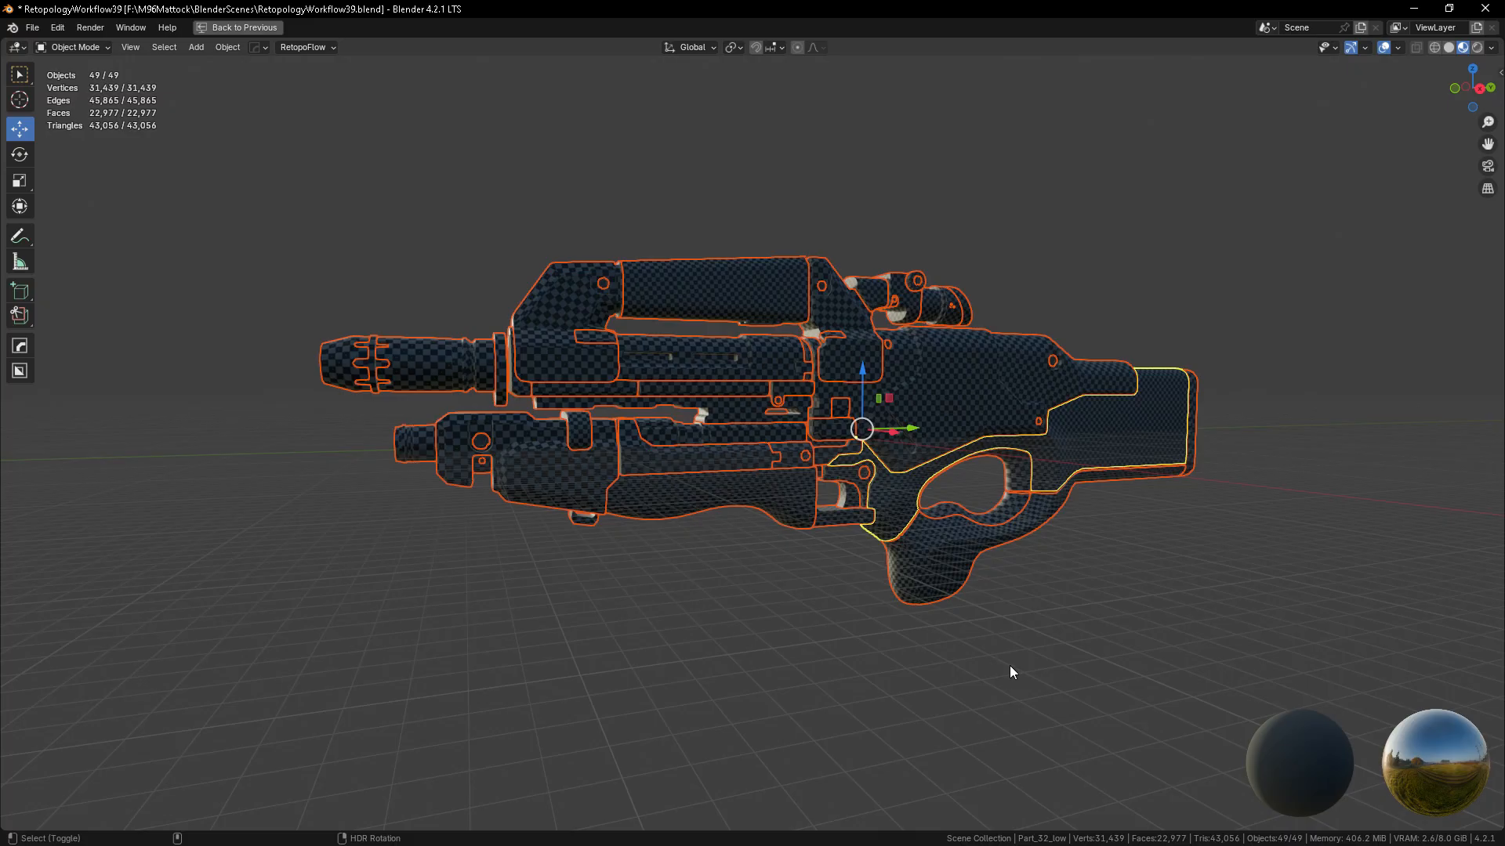
pyautogui.keyDown('shift'); pyautogui.moveTo(1031, 665); pyautogui.dragTo(61, 622, button='right'); pyautogui.keyUp('shift')
pyautogui.moveTo(986, 662)
pyautogui.keyDown('shift'); pyautogui.mouseDown(button='right')
pyautogui.moveTo(366, 655)
pyautogui.moveTo(78, 624)
pyautogui.moveTo(245, 642)
pyautogui.mouseUp(button='right'); pyautogui.keyUp('shift')
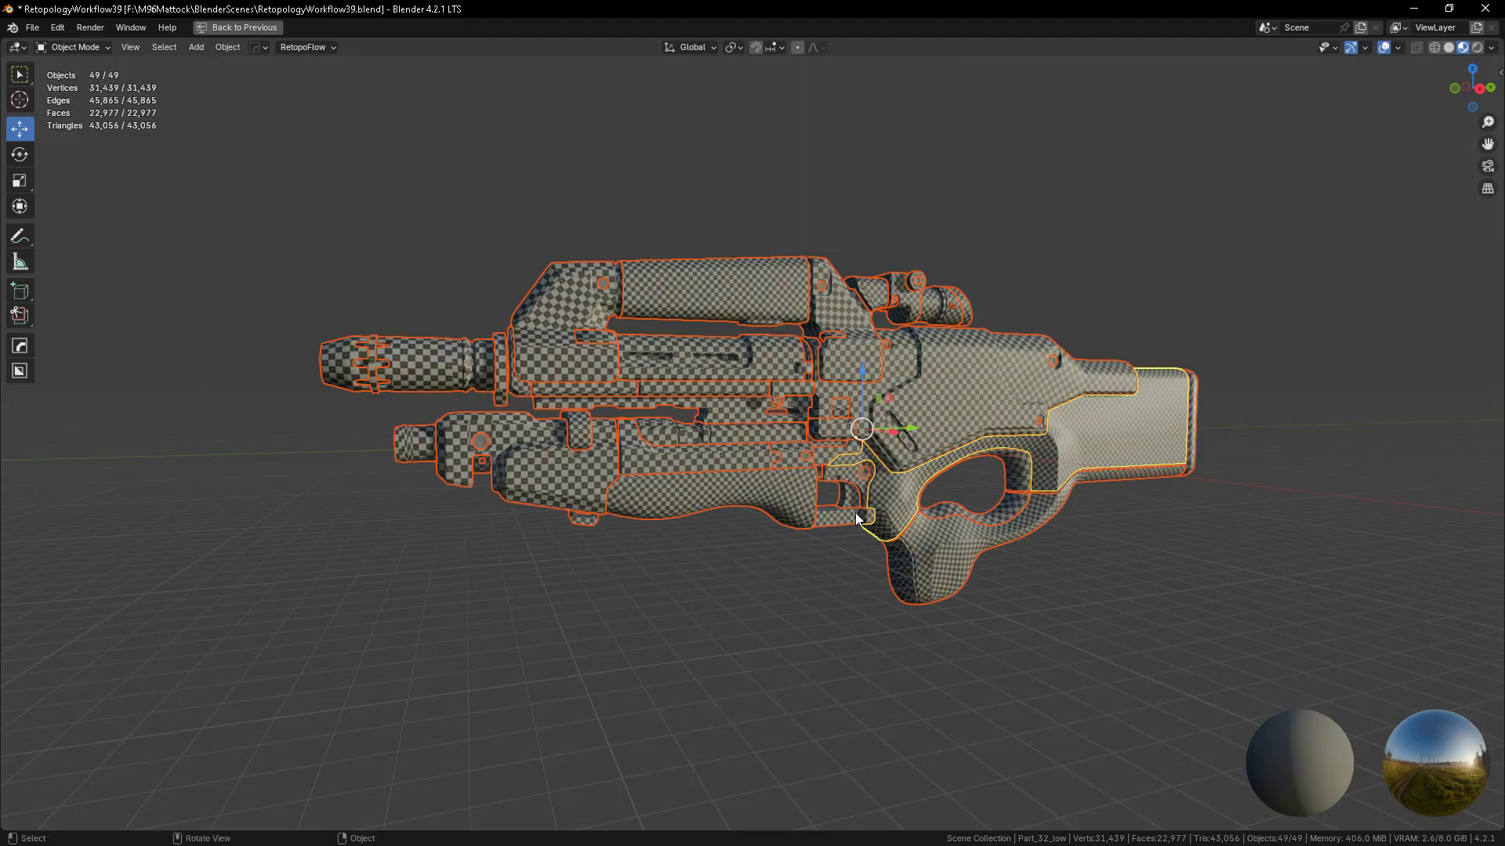
# - Examine the checker pattern on the rifle's front section and around the grip and thumbhole, comparing square sizes between neighbouring parts
pyautogui.scroll(5, 638, 426)
pyautogui.moveTo(741, 564); pyautogui.dragTo(769, 549, button='middle')
pyautogui.scroll(-2, 711, 374)
pyautogui.scroll(4, 712, 374)
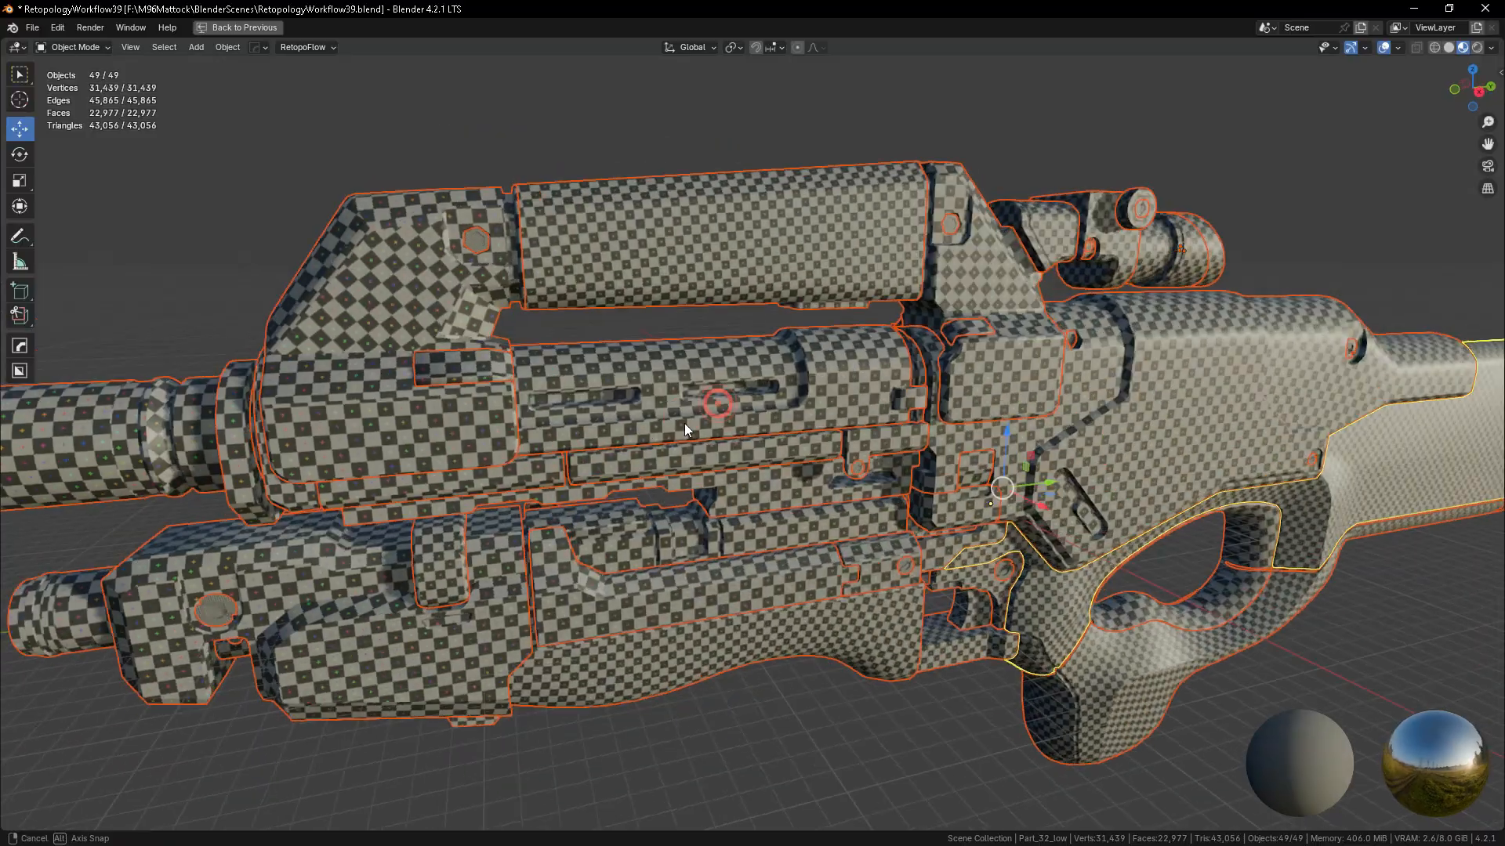
pyautogui.moveTo(674, 414); pyautogui.dragTo(876, 525, button='middle')
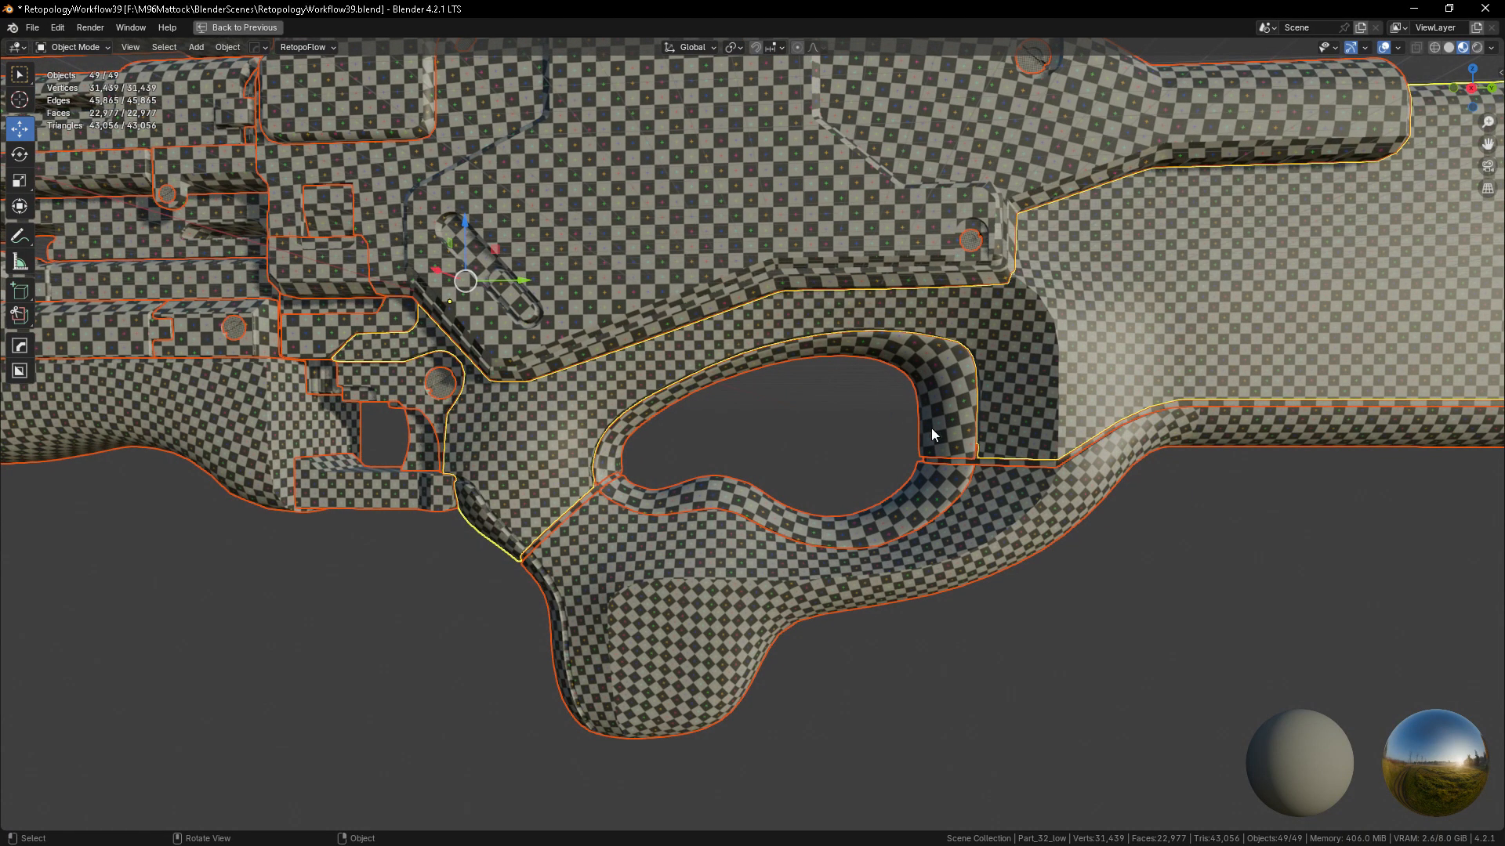
pyautogui.scroll(3, 967, 411)
pyautogui.scroll(-2, 989, 467)
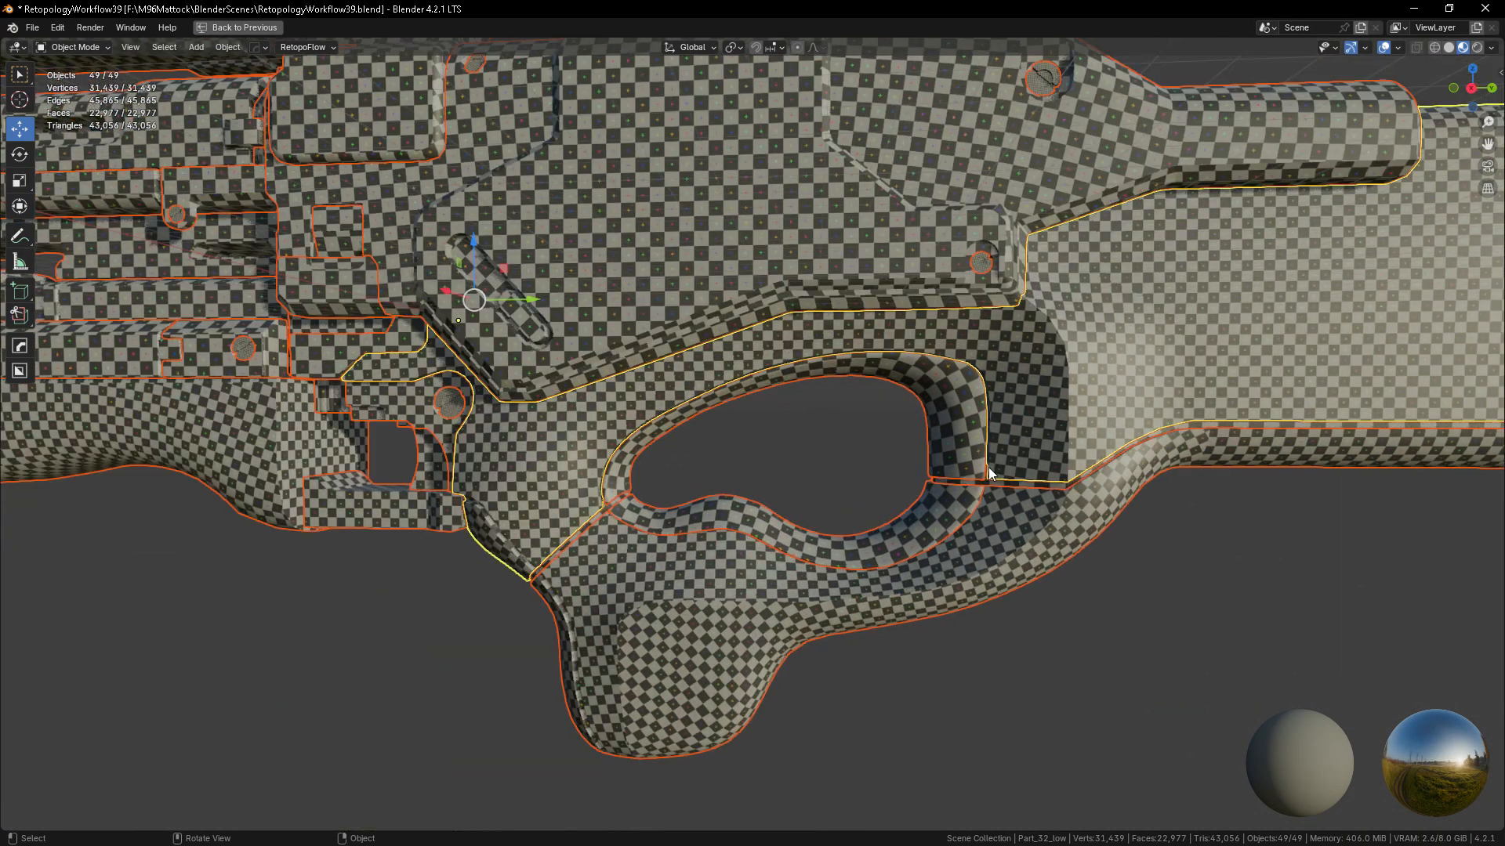
pyautogui.scroll(2, 808, 619)
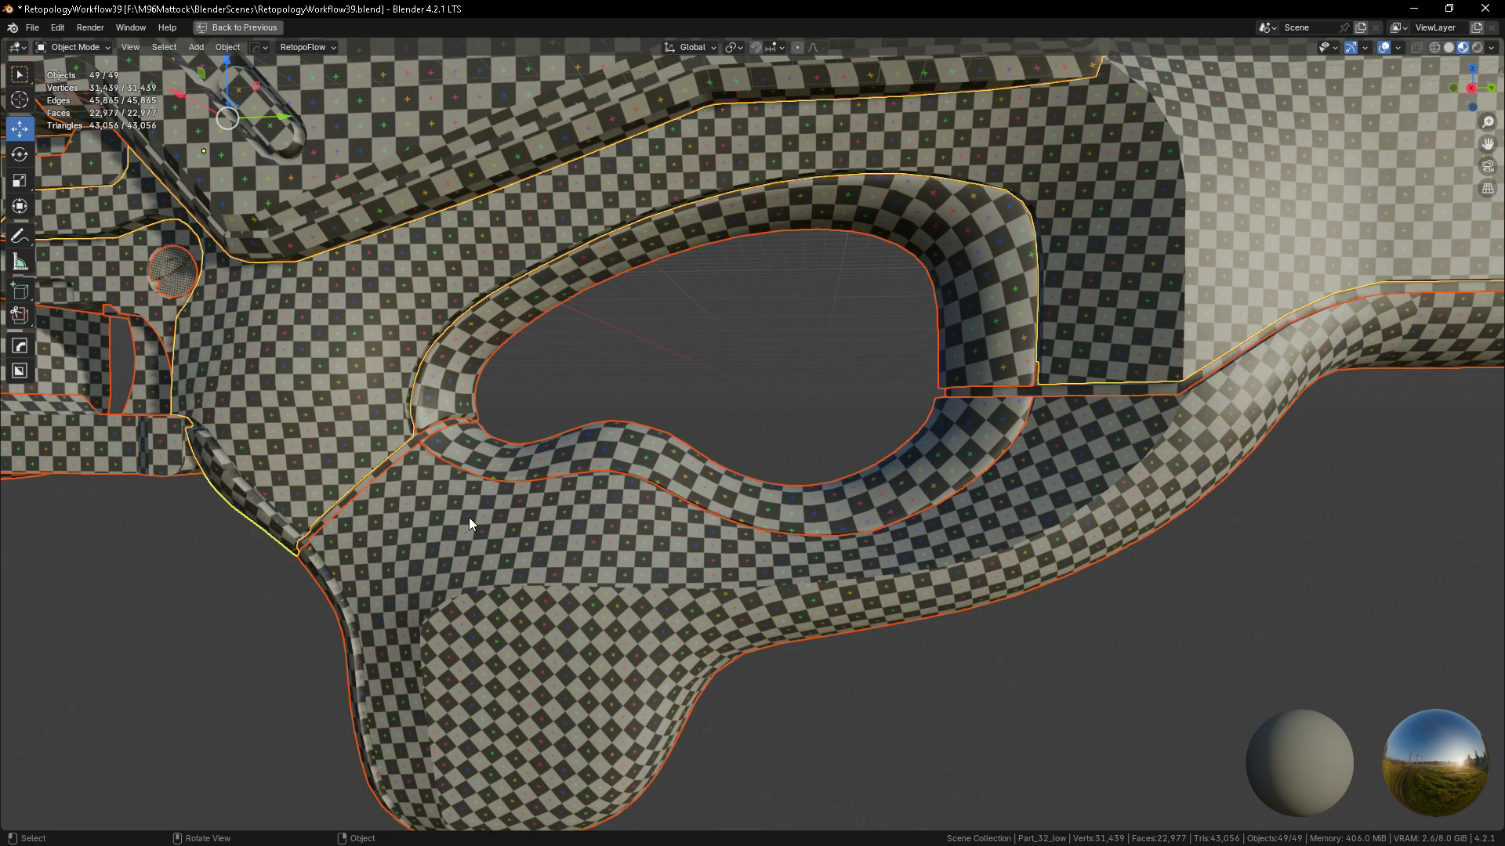
pyautogui.scroll(-2, 580, 558)
pyautogui.scroll(3, 576, 556)
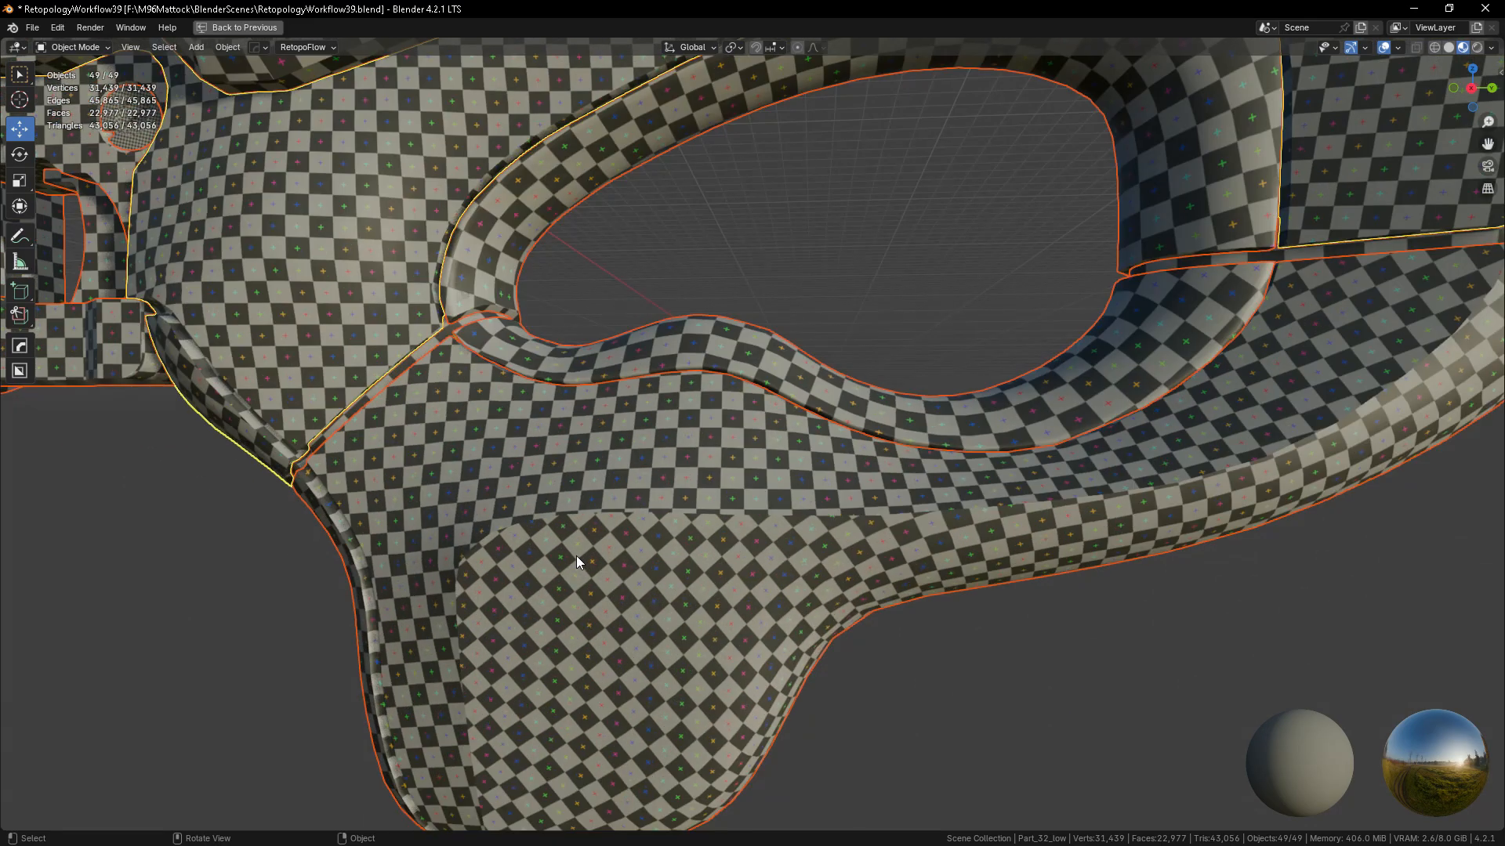
pyautogui.scroll(-1, 576, 557)
pyautogui.scroll(-1, 609, 594)
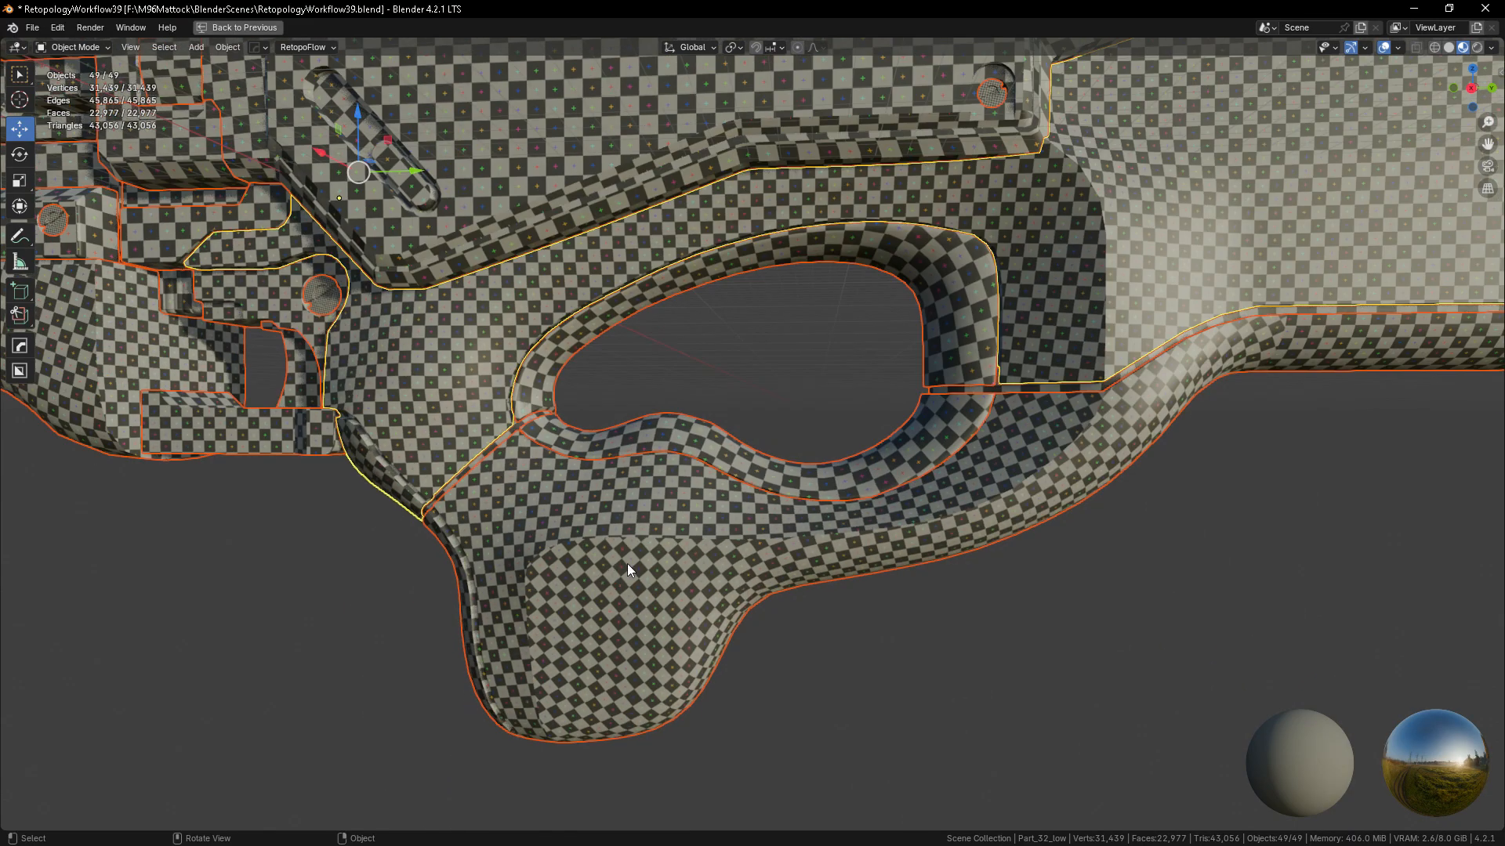
pyautogui.scroll(-1, 971, 270)
pyautogui.scroll(2, 970, 270)
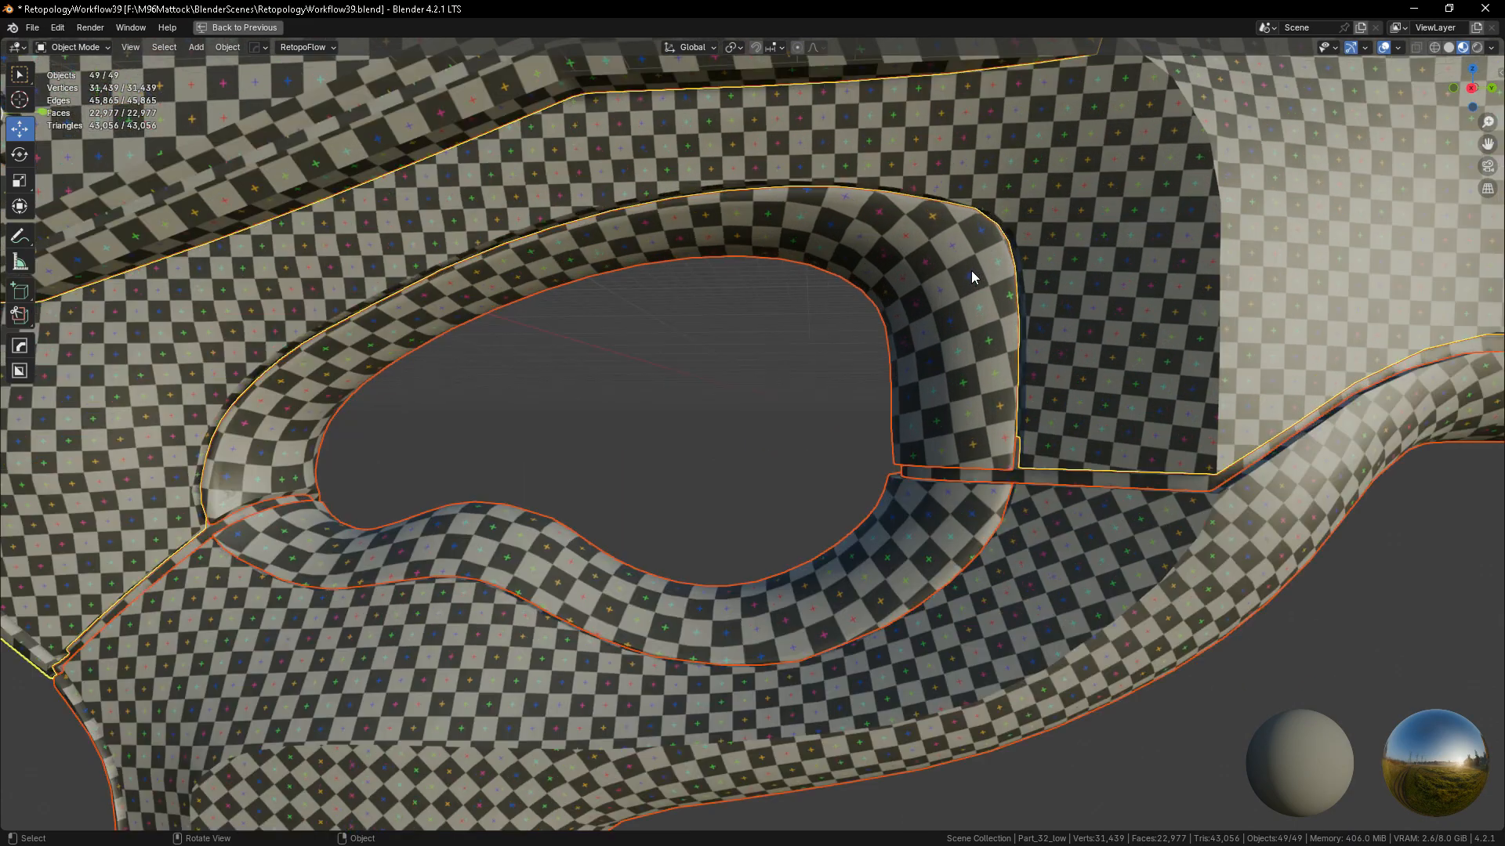
pyautogui.scroll(-2, 647, 544)
pyautogui.scroll(2, 648, 544)
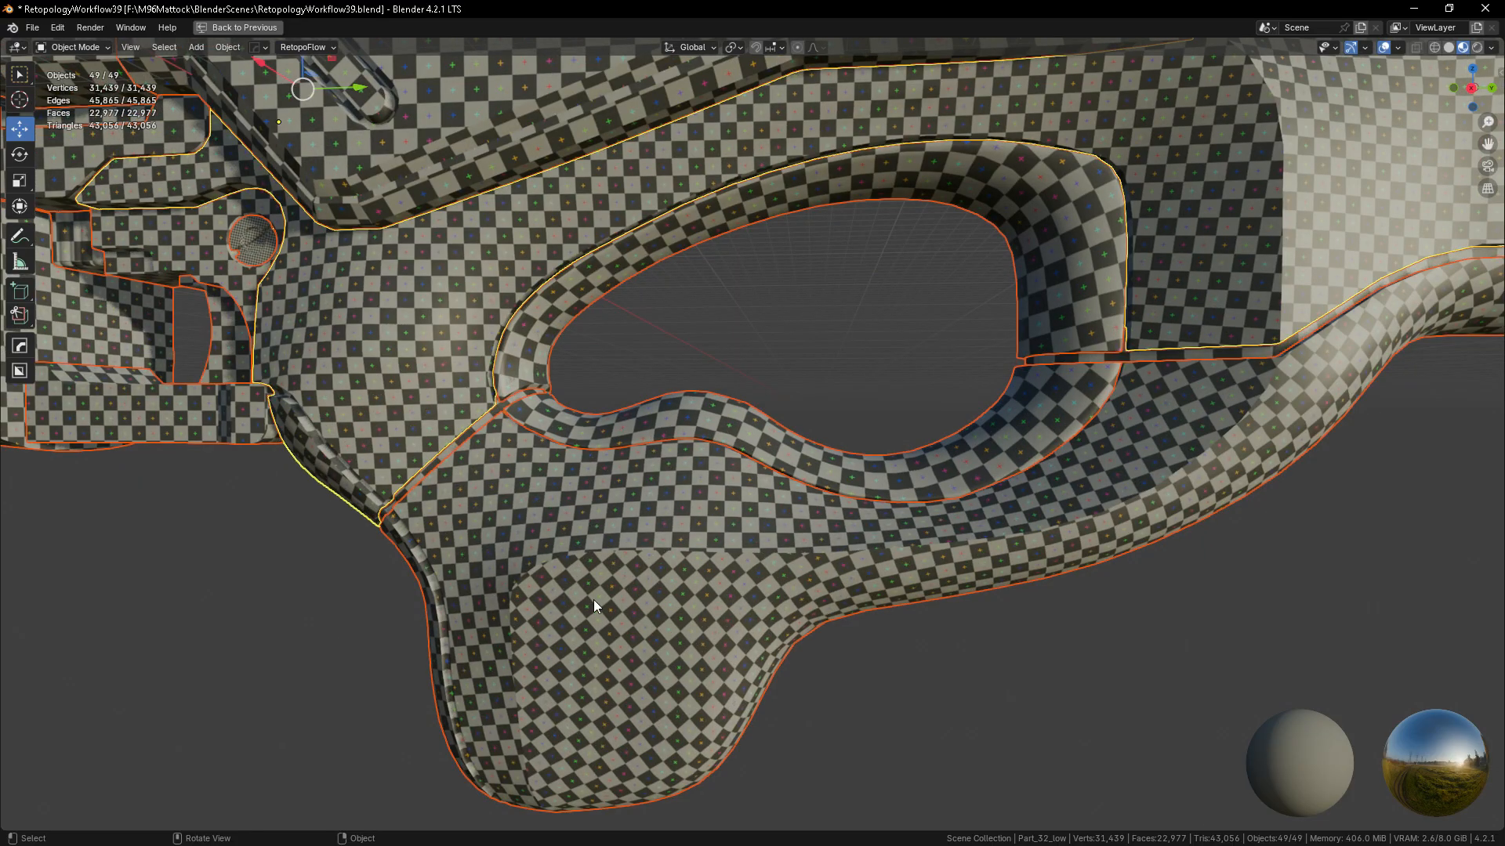
pyautogui.scroll(-1, 924, 384)
pyautogui.scroll(3, 991, 289)
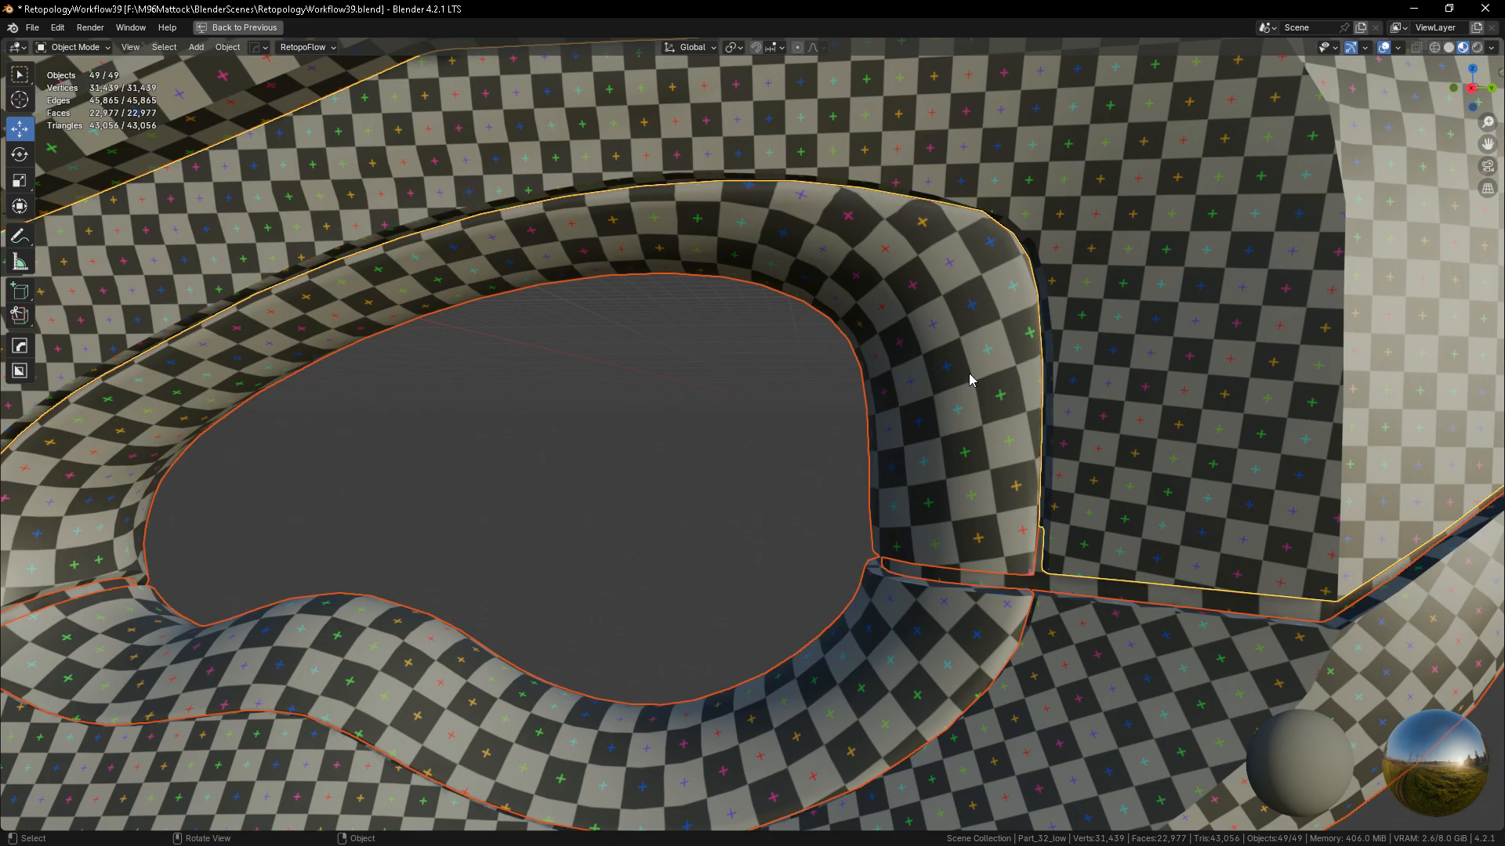
pyautogui.scroll(-2, 973, 364)
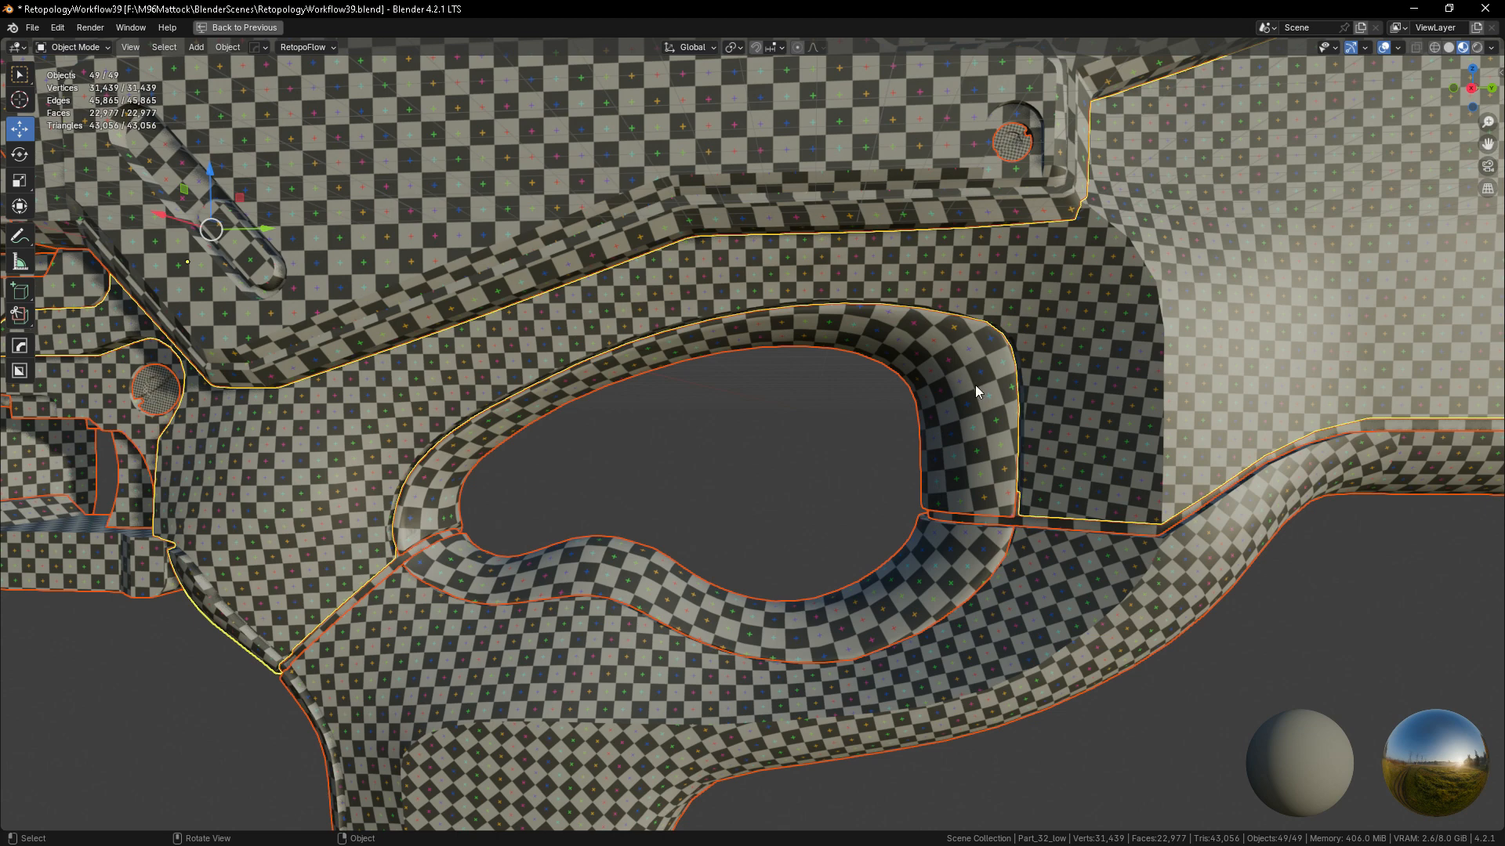
# - Examine the checker pattern's square size across the receiver, scope and carry handle, including the small screws
pyautogui.scroll(-5, 1035, 345)
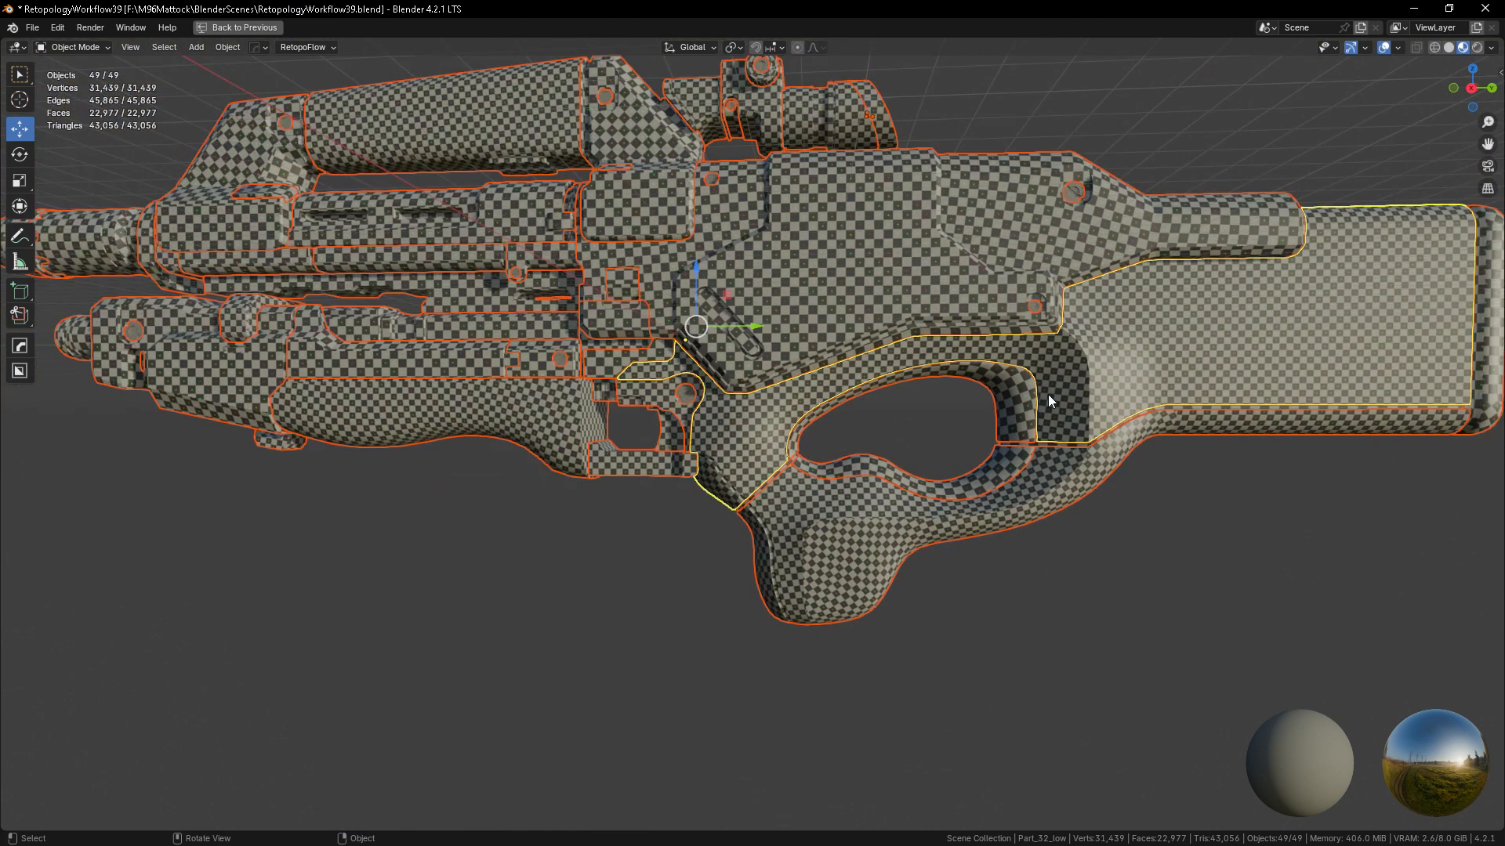
pyautogui.scroll(1, 1025, 354)
pyautogui.scroll(-2, 1019, 346)
pyautogui.scroll(6, 857, 158)
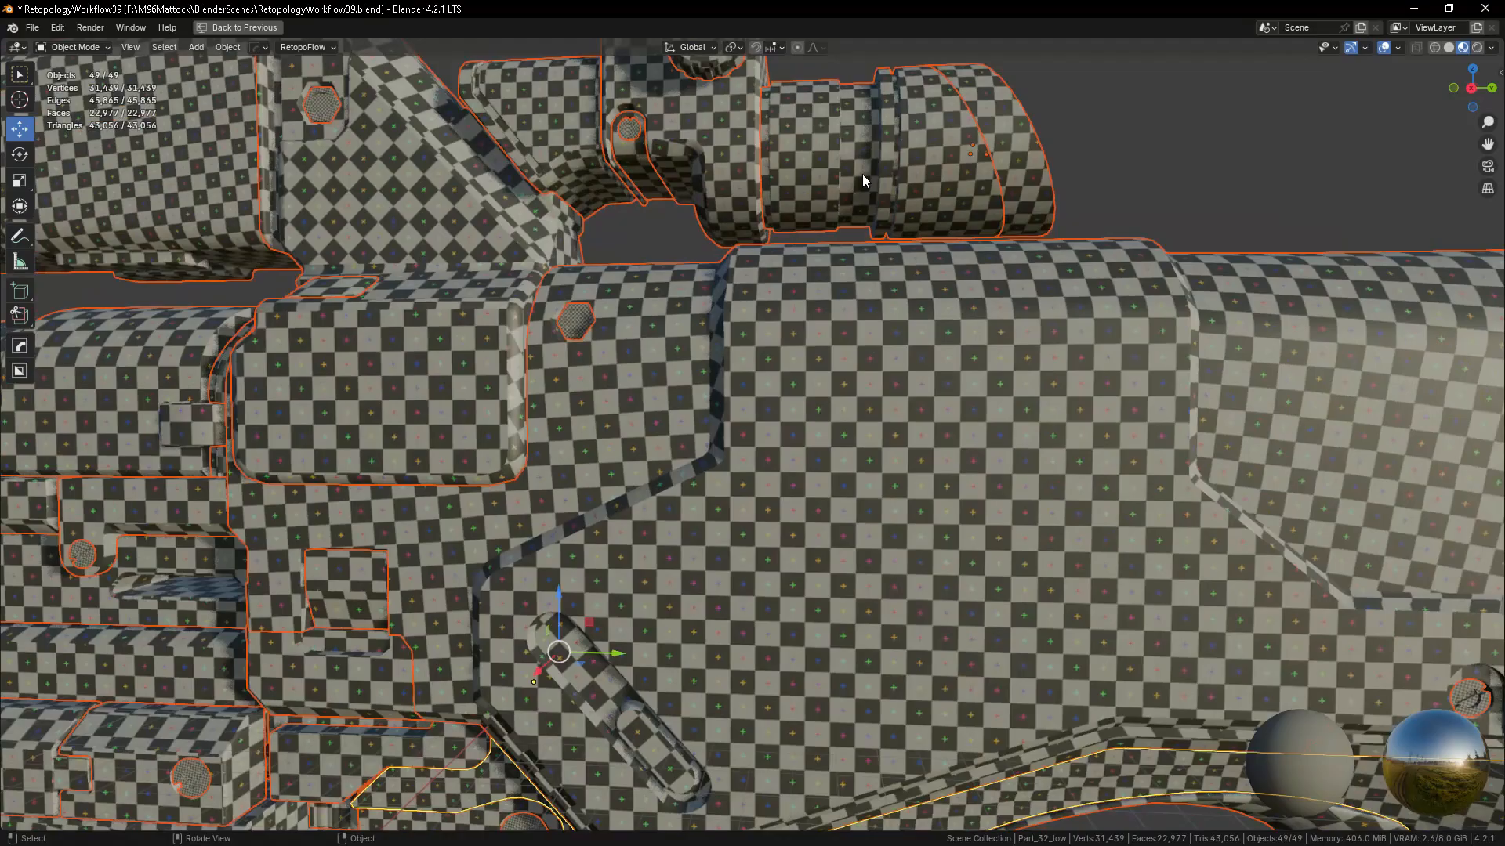
pyautogui.scroll(-6, 453, 238)
pyautogui.scroll(8, 453, 238)
pyautogui.scroll(-5, 467, 320)
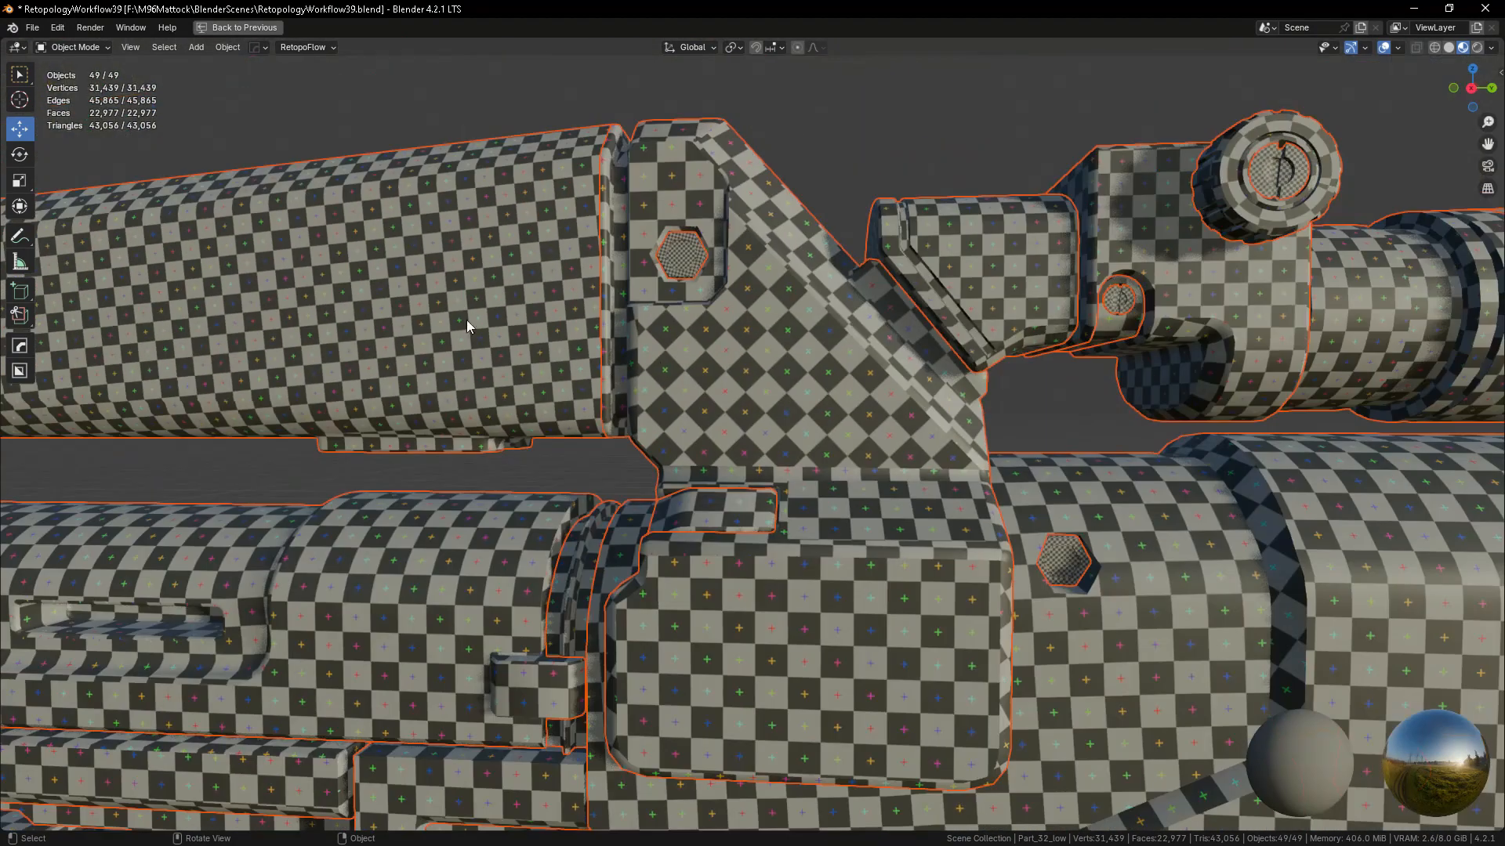
pyautogui.scroll(2, 440, 338)
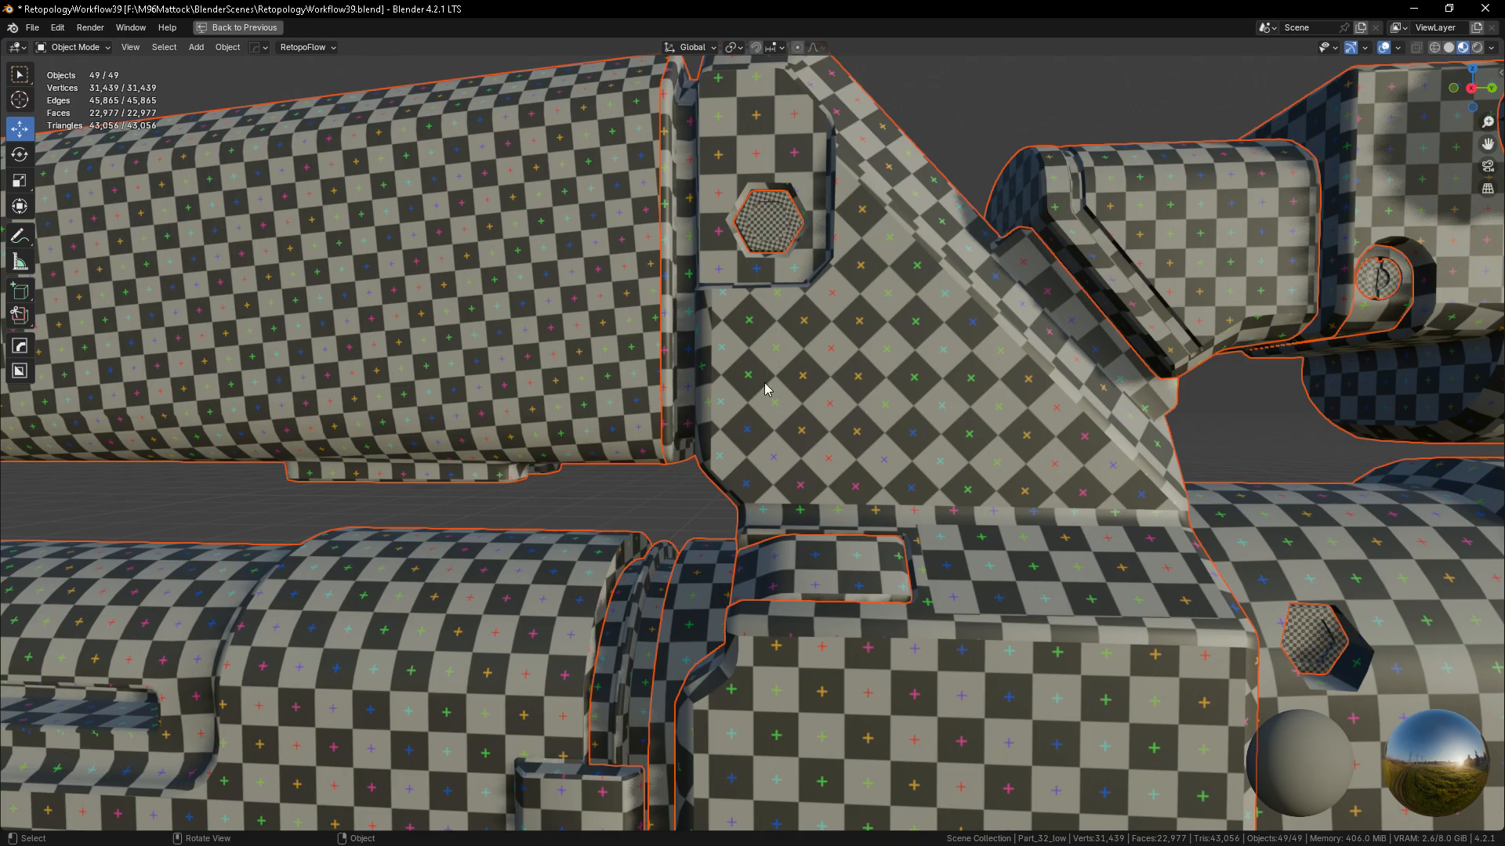
pyautogui.scroll(-5, 877, 303)
pyautogui.scroll(-5, 877, 297)
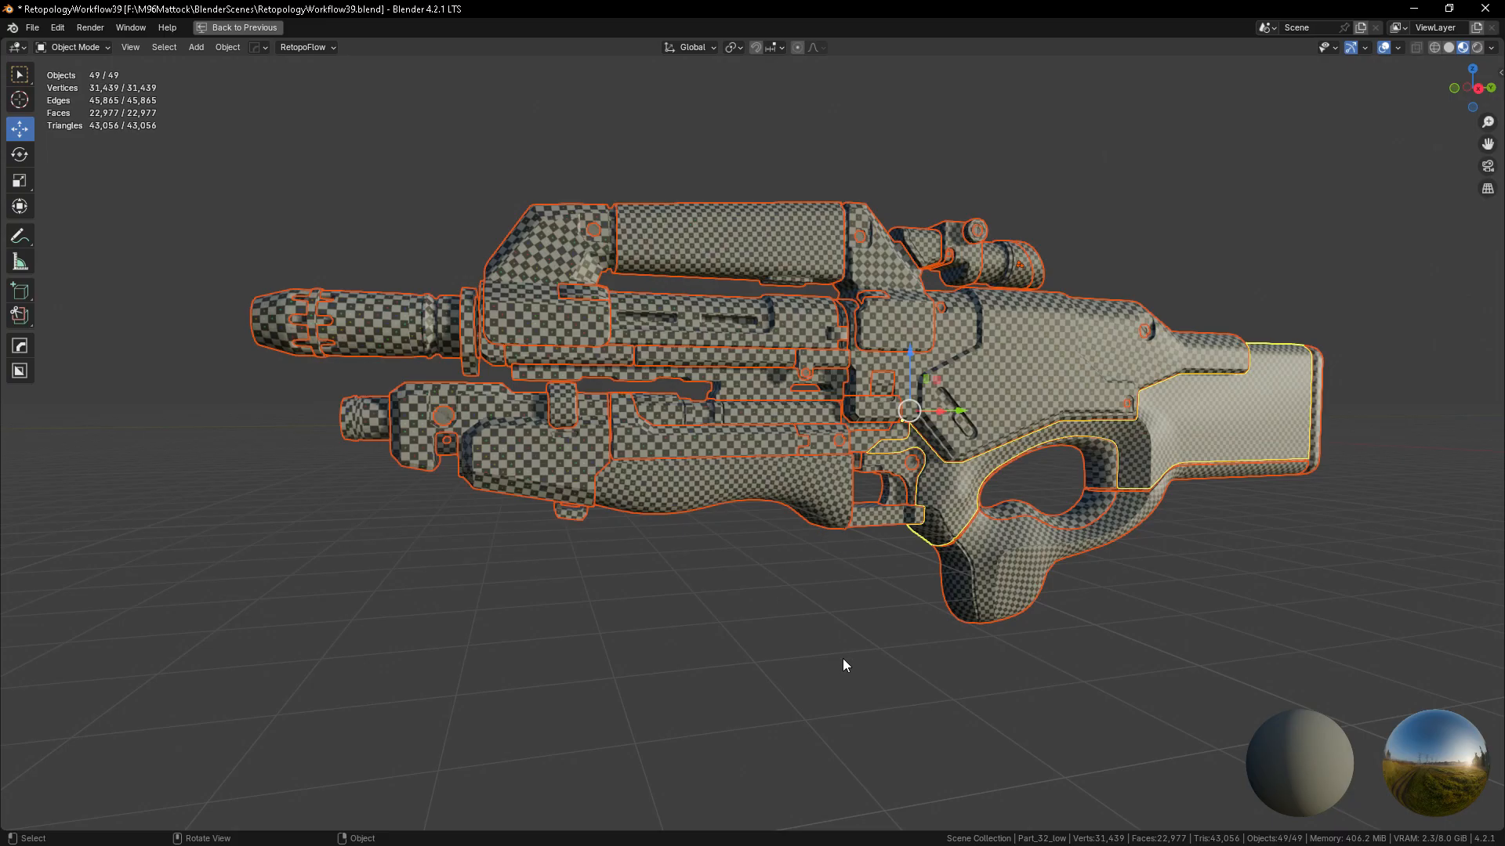
# - Undo the CheckerMap changes until every rifle part, including the stock part, has its original material back
pyautogui.press('ctrl')
pyautogui.hotkey('ctrl', 'z')
pyautogui.hotkey('ctrl', 'z')
pyautogui.hotkey('ctrl', 'z')
pyautogui.hotkey('ctrl', 'z')
pyautogui.hotkey('ctrl', 'z')
pyautogui.hotkey('ctrl', 'z')
pyautogui.hotkey('ctrl', 'z')
pyautogui.hotkey('ctrl', 'z')
pyautogui.hotkey('ctrl', 'z')
pyautogui.hotkey('ctrl', 'z')
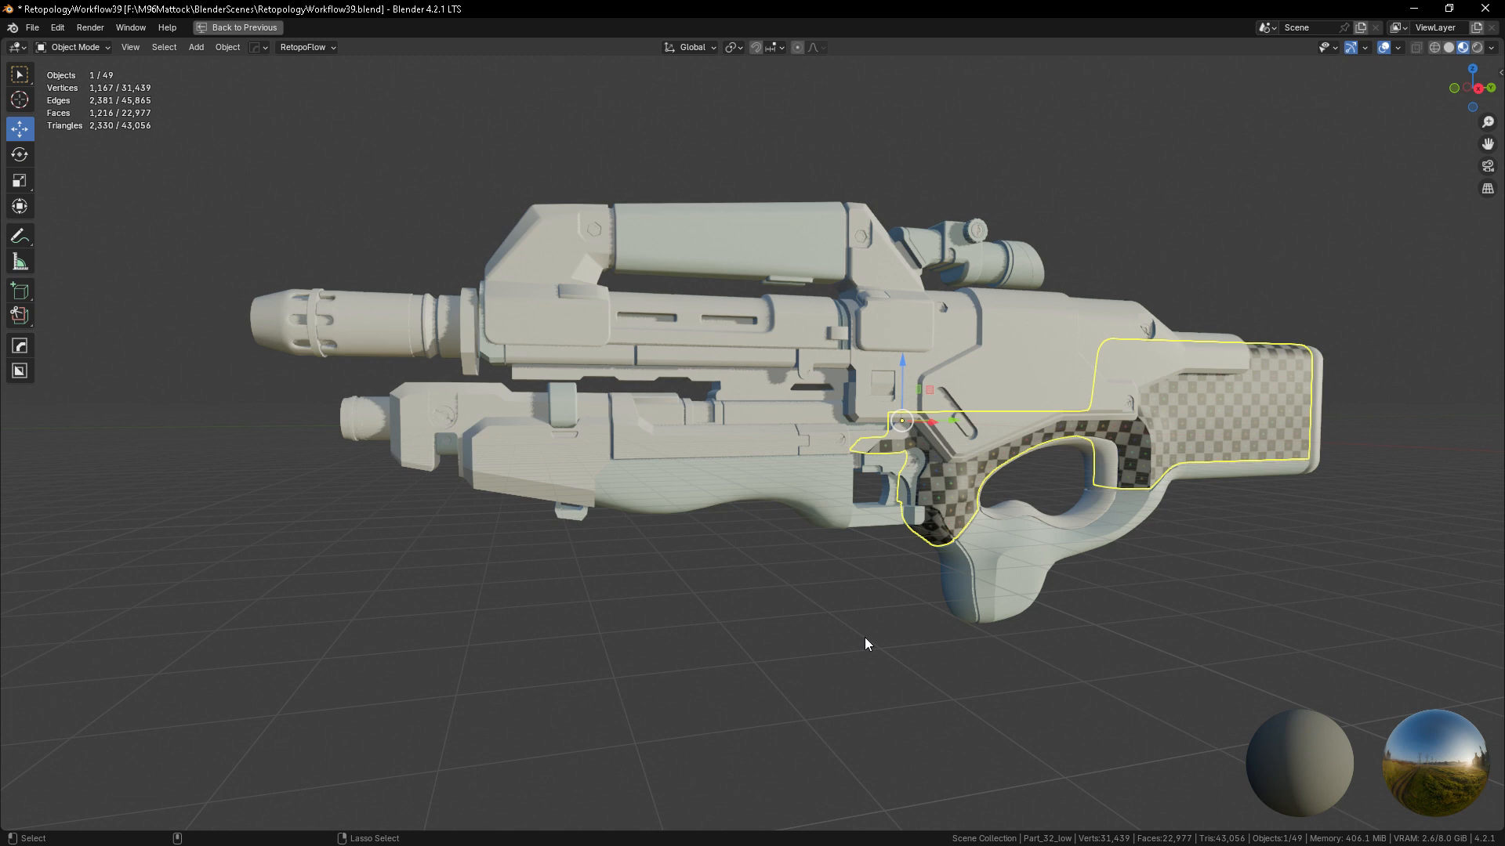
pyautogui.hotkey('ctrl', 'z')
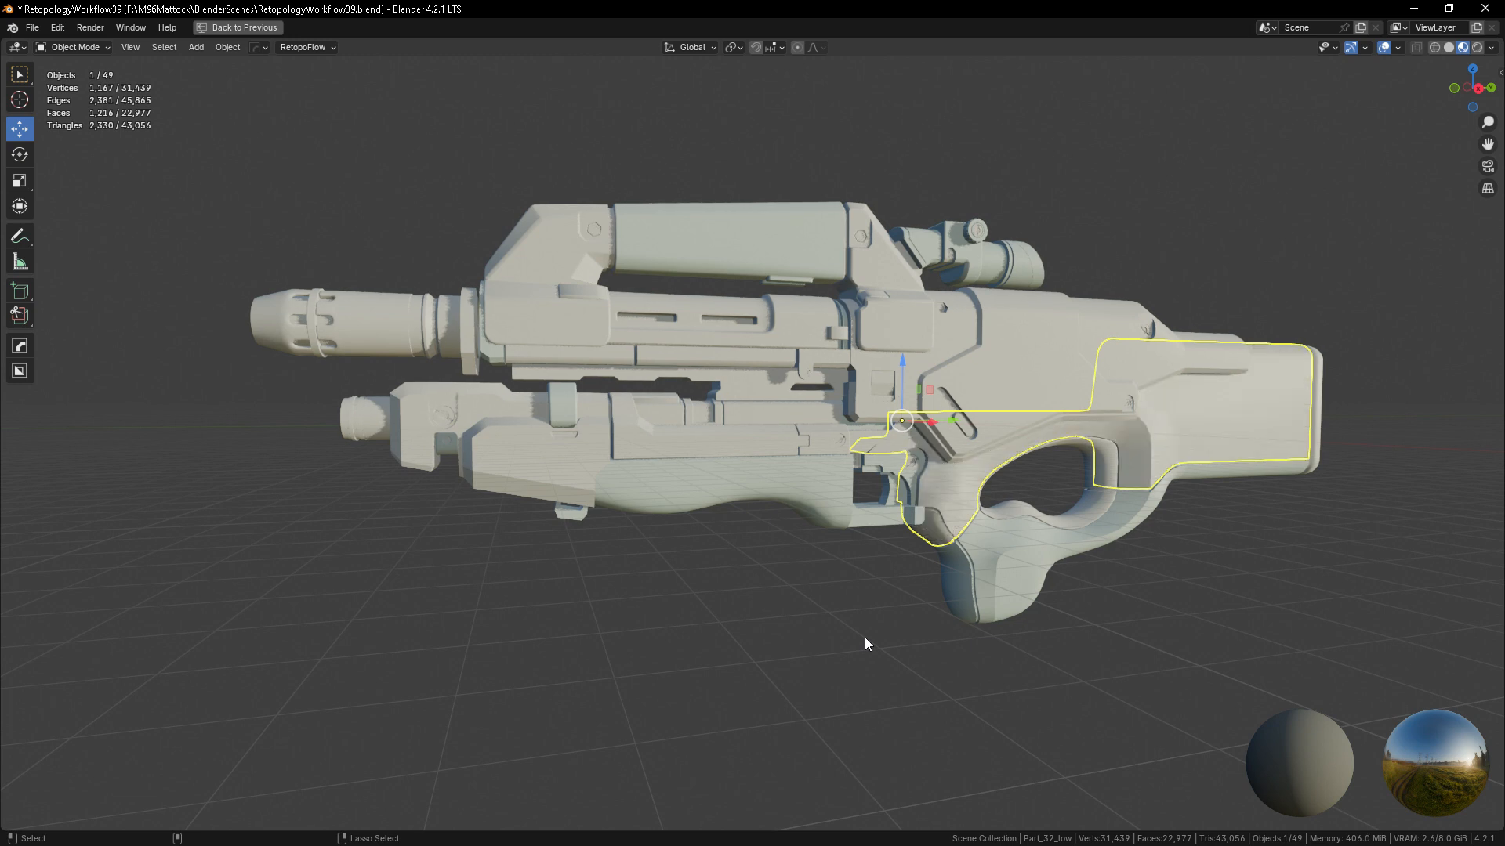
# - Return the viewport to Solid shading with nothing selected and restore the full UV Editing layout
pyautogui.click(1449, 47)
pyautogui.click(909, 603)
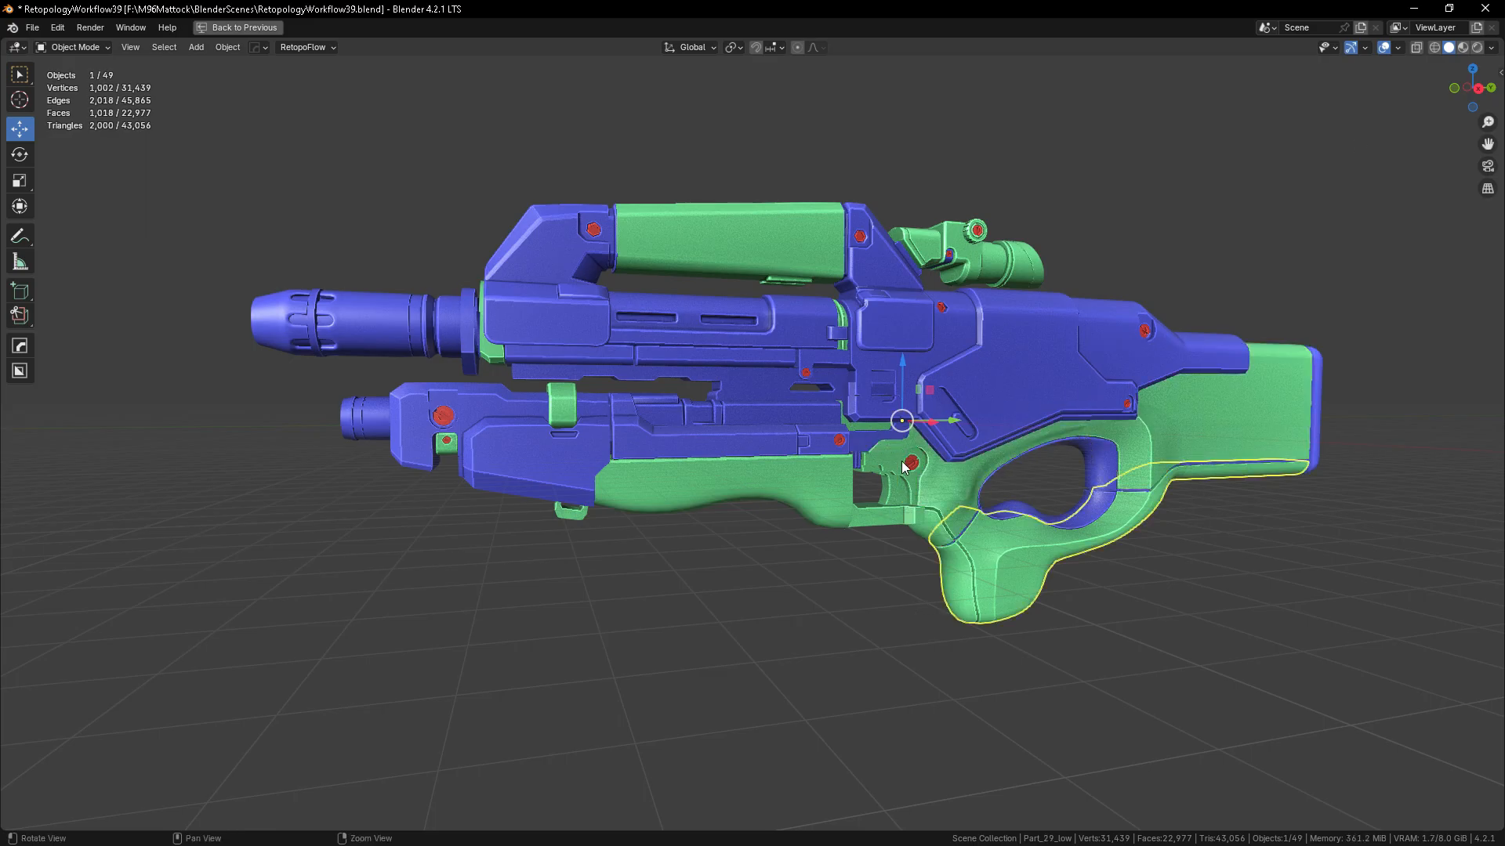
pyautogui.moveTo(881, 500); pyautogui.dragTo(869, 531, button='middle')
pyautogui.click(785, 633)
pyautogui.hotkey('ctrl', 'space')
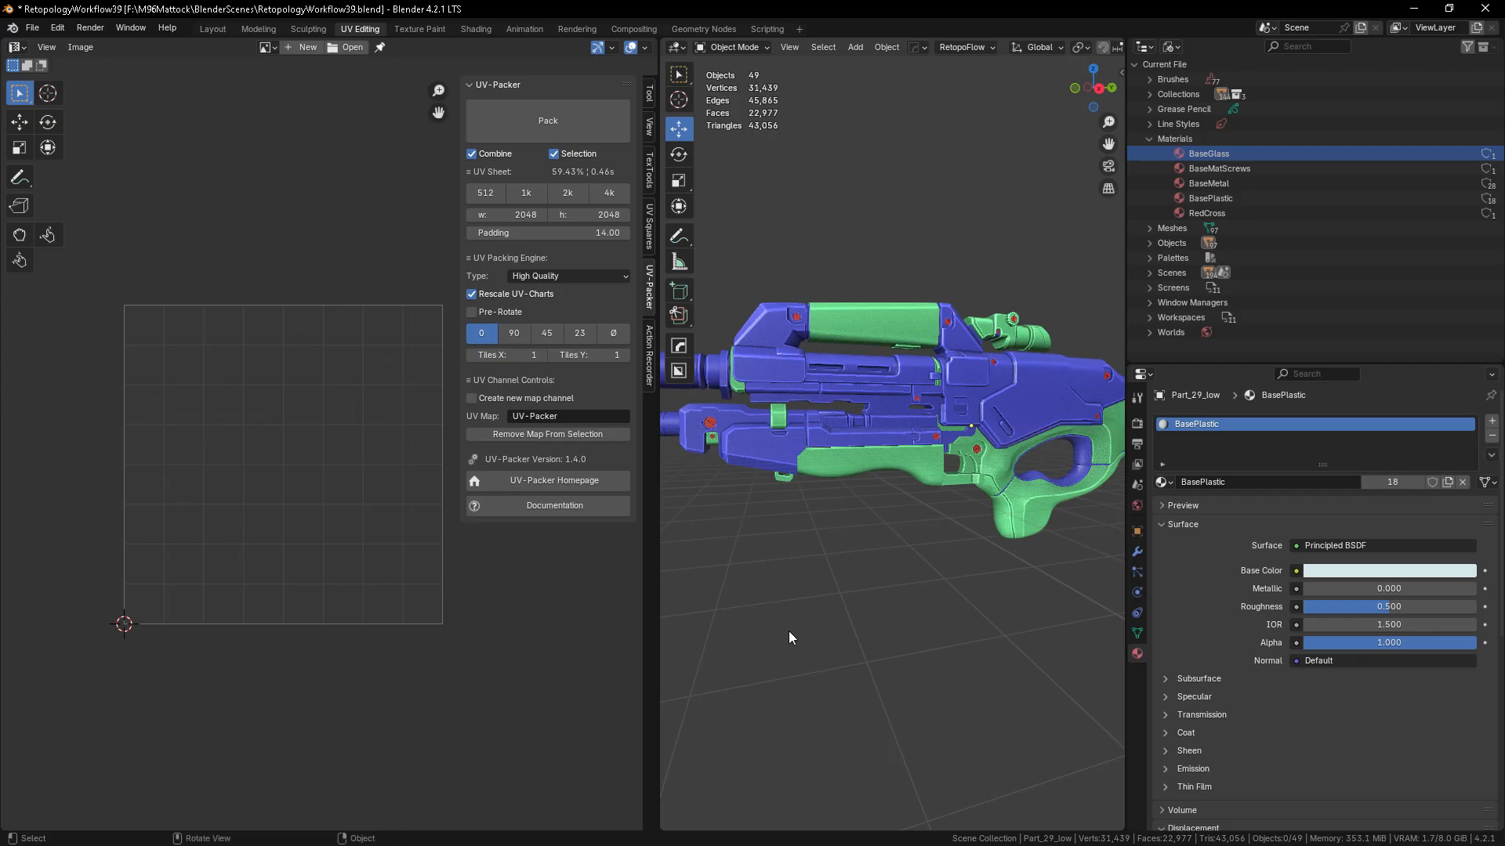
# - Select all objects linked to the BaseMetal material, isolate them in Local View and enter Edit Mode
pyautogui.scroll(-3, 844, 580)
pyautogui.scroll(1, 844, 580)
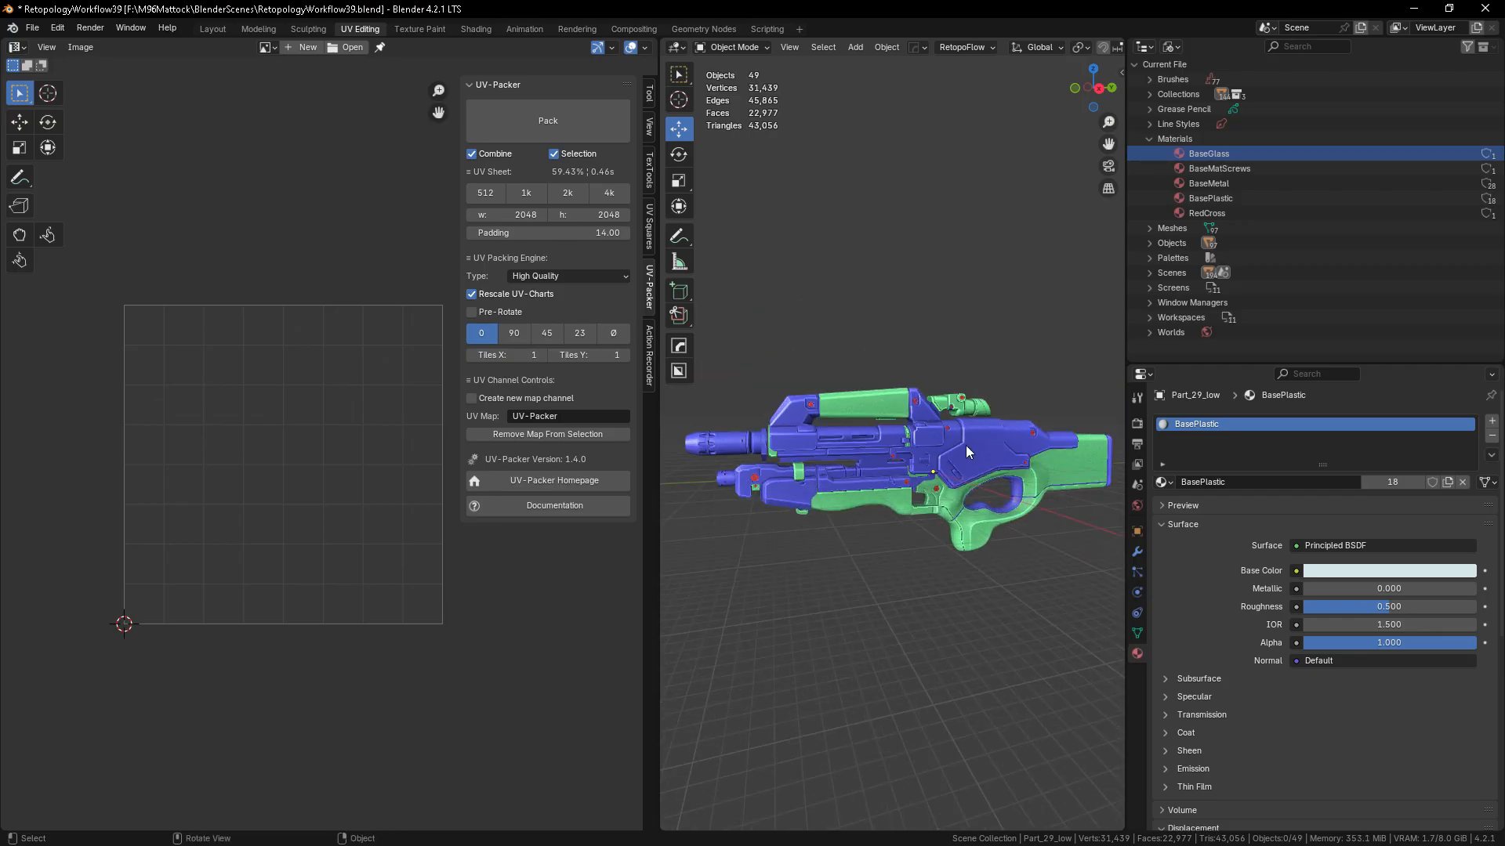
pyautogui.rightClick(1202, 181)
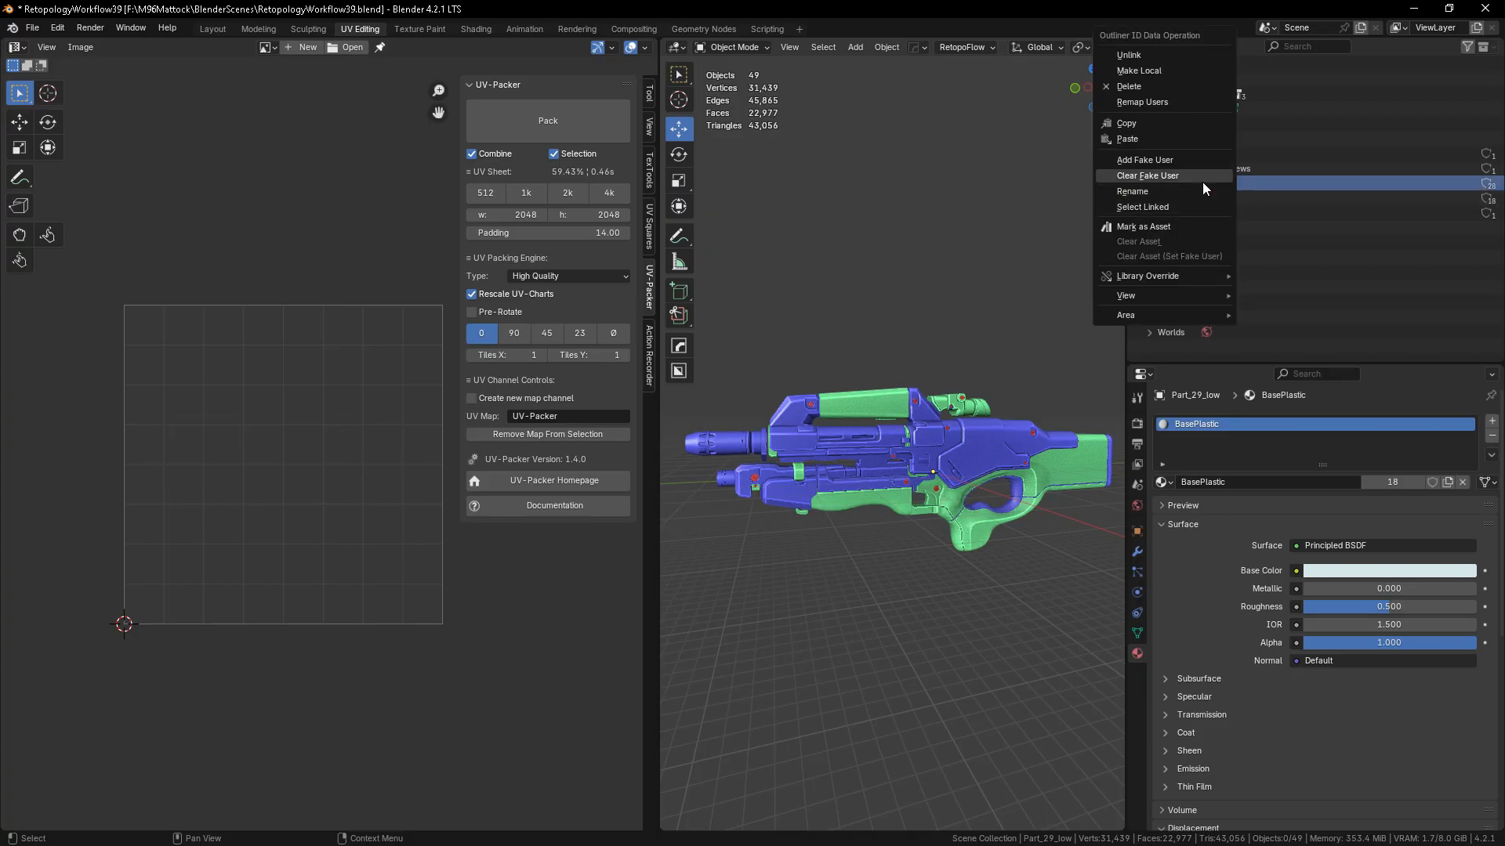
pyautogui.click(1161, 207)
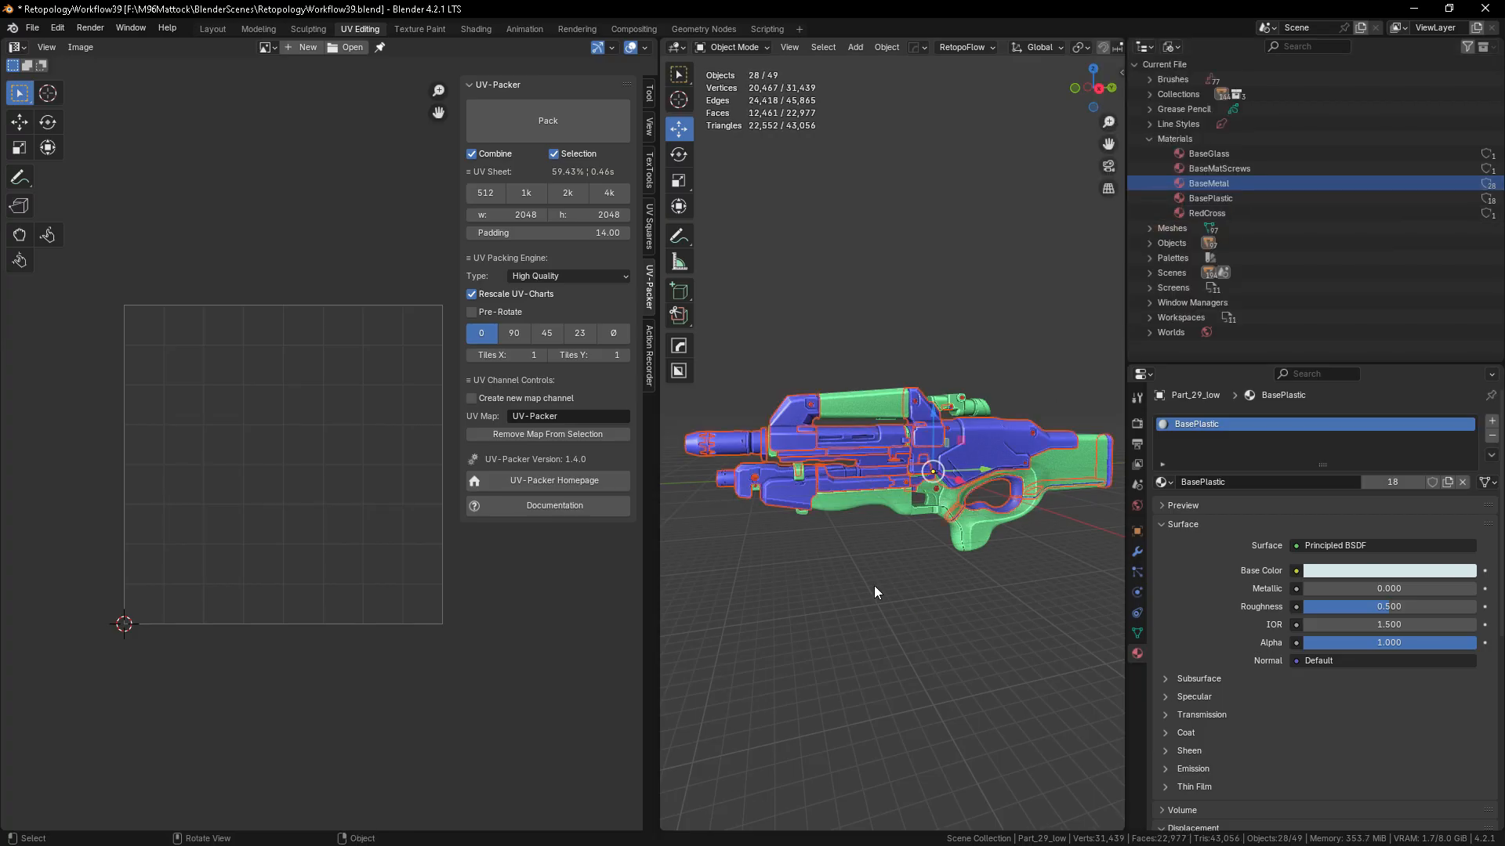
pyautogui.press('KP_Divide')
pyautogui.scroll(2, 820, 467)
pyautogui.press('Tab')
pyautogui.moveTo(844, 615); pyautogui.dragTo(918, 540, button='middle')
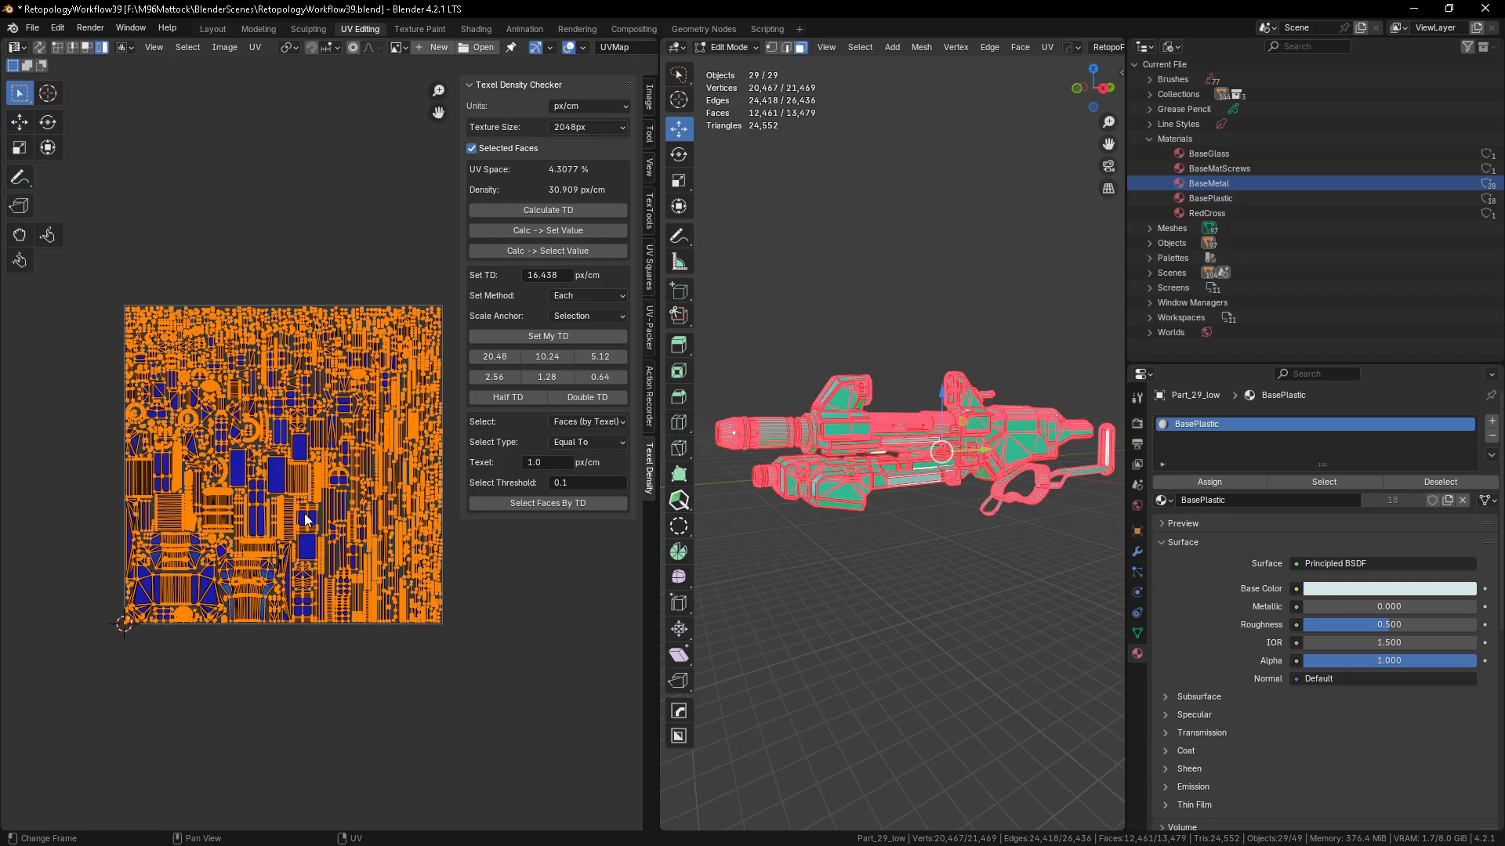
# - Calculate the texel density of the tall rectangular UV island just above the large ribbed island
pyautogui.click(380, 759)
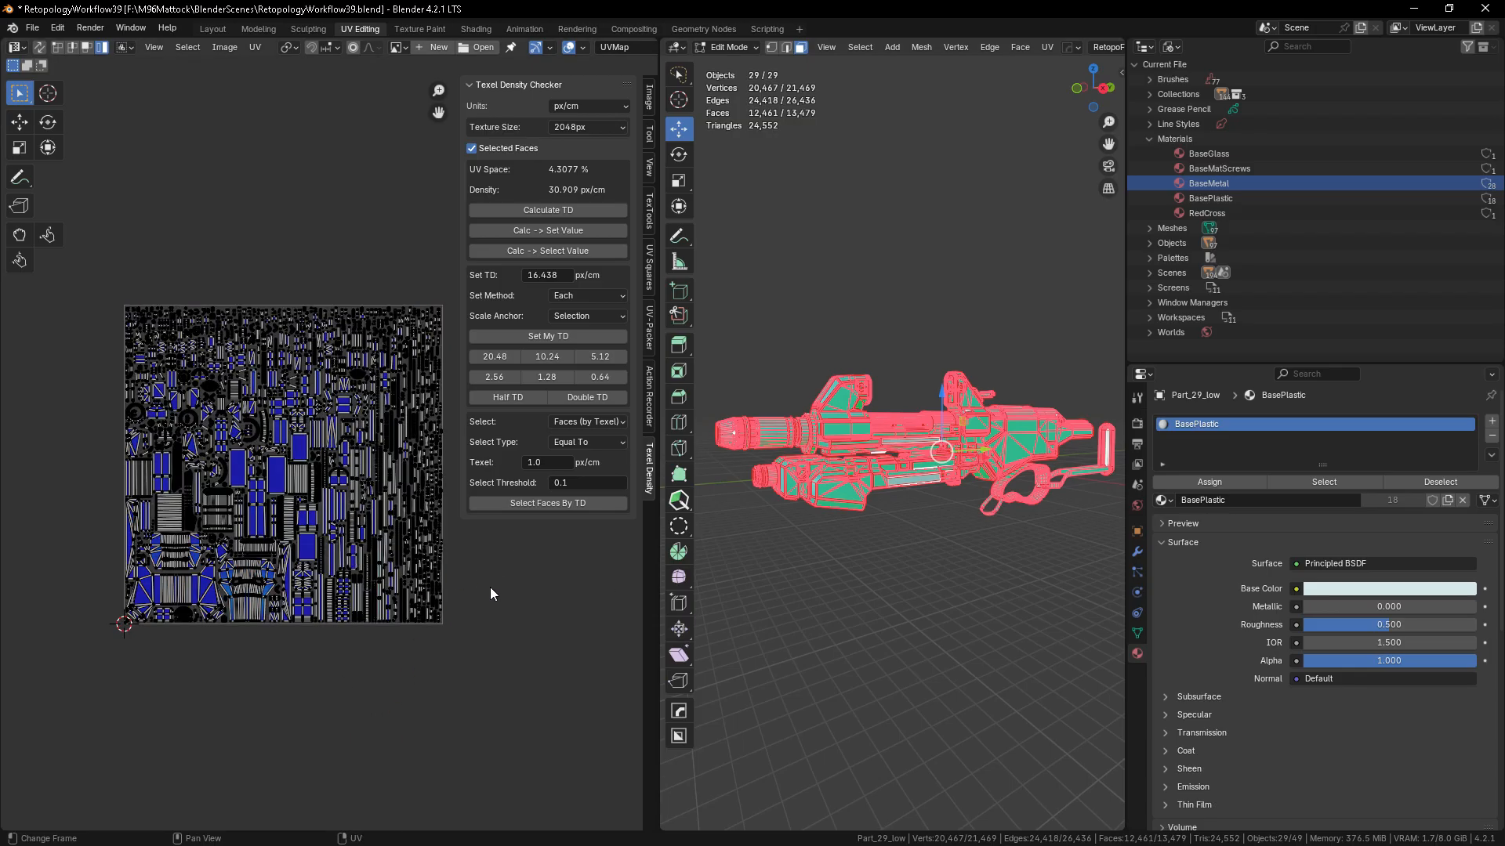
pyautogui.scroll(2, 492, 594)
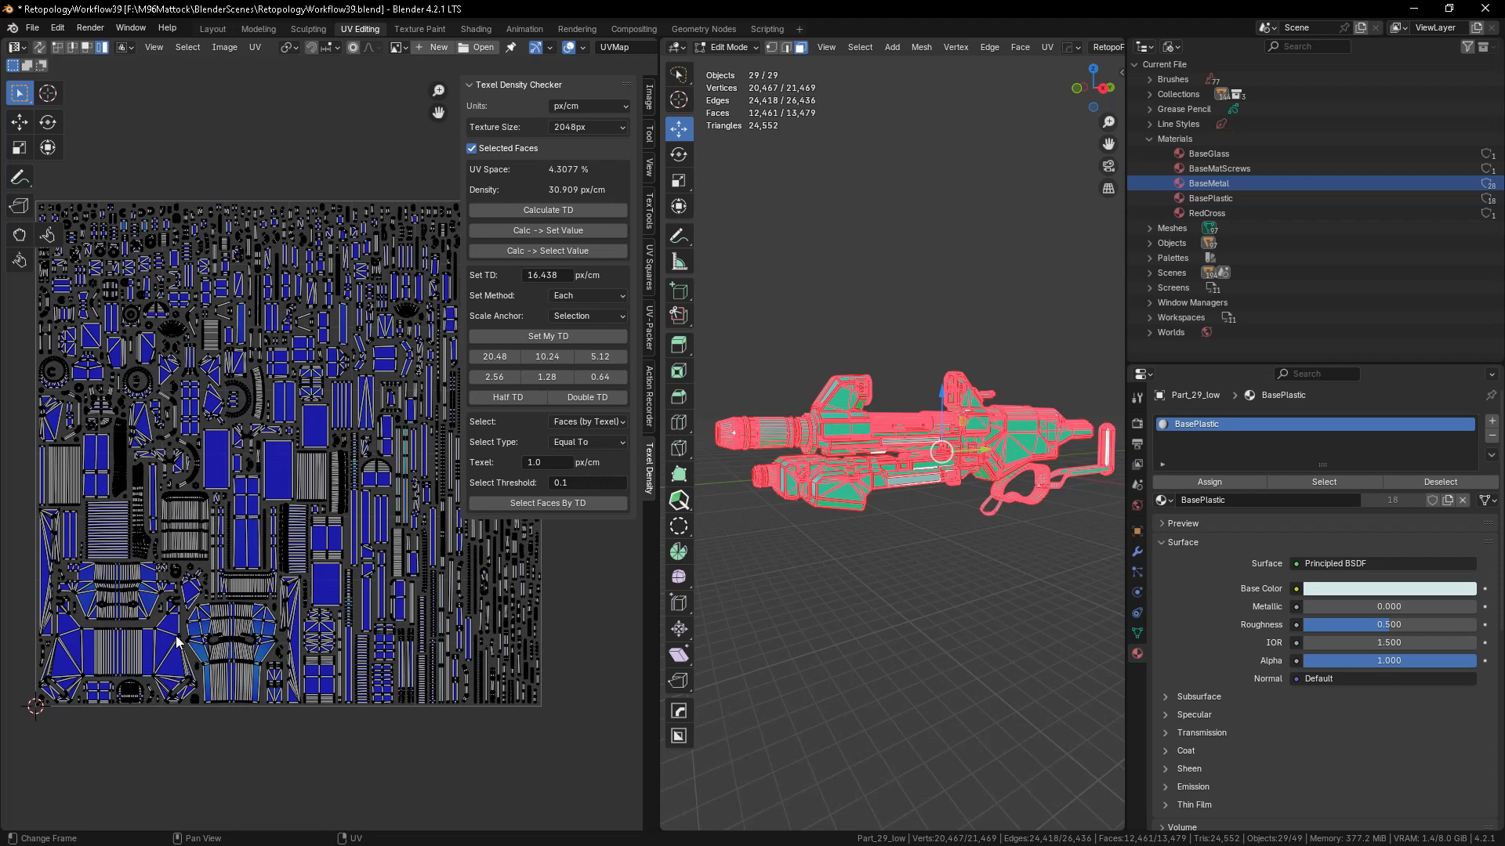
pyautogui.click(224, 649)
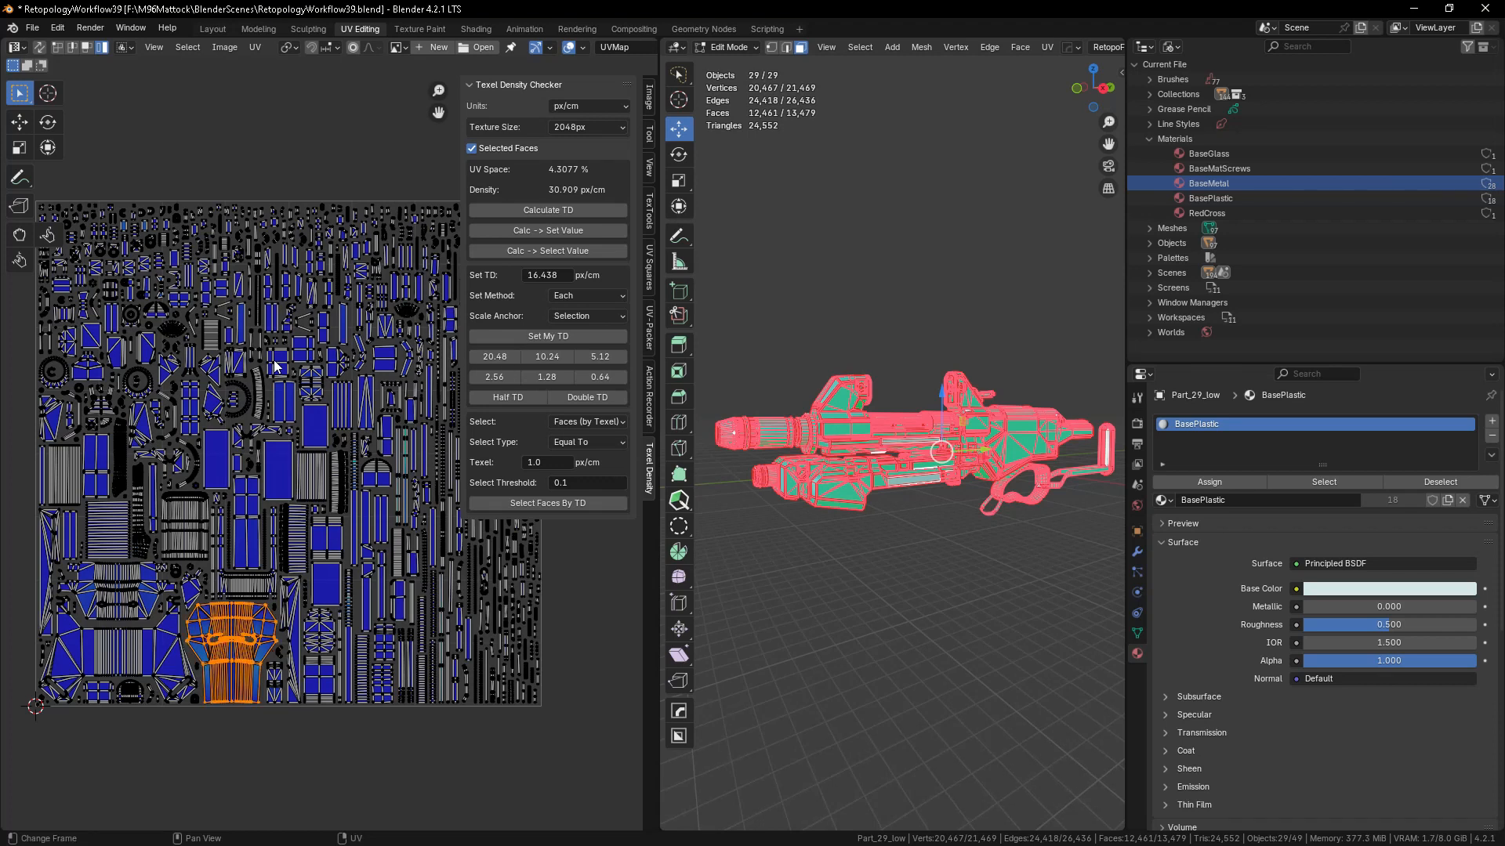
pyautogui.click(254, 558)
pyautogui.click(547, 210)
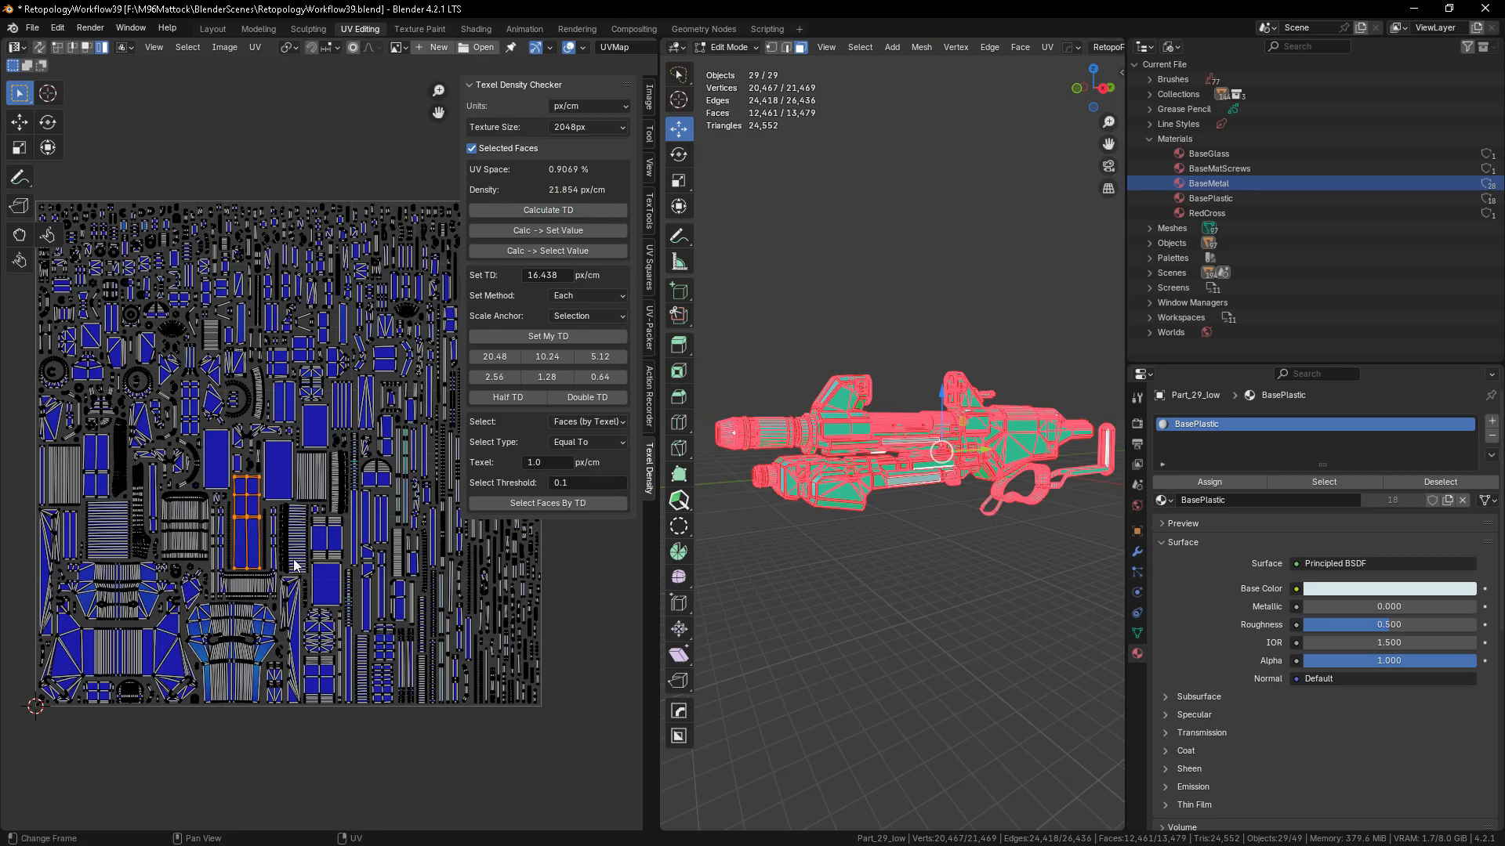
# - Scale the large ribbed UV island near the lower edge of the UV tile by 0.606 and calculate its texel density
pyautogui.click(285, 779)
pyautogui.click(239, 658)
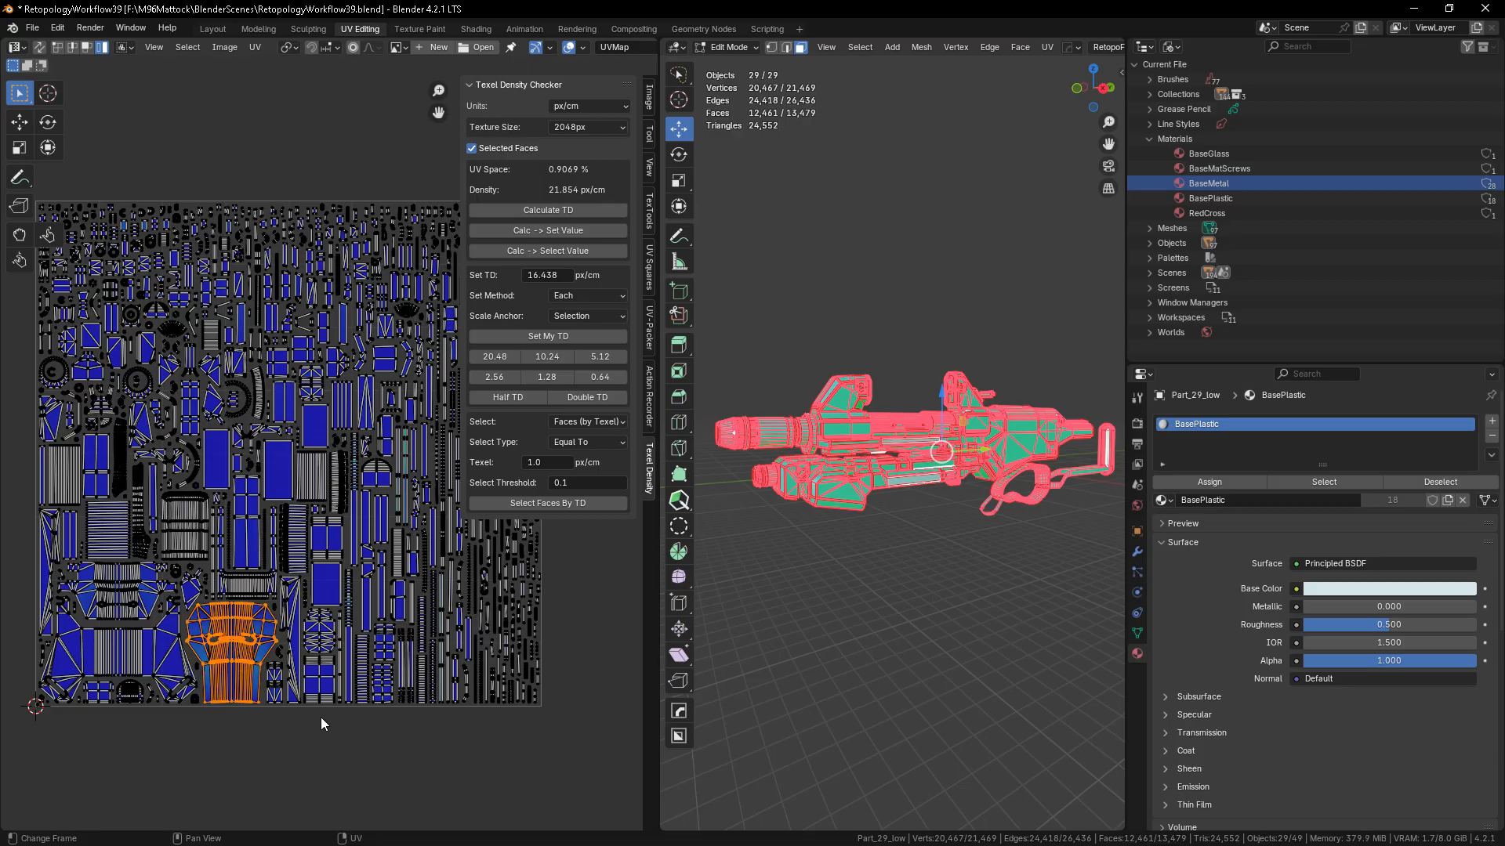
pyautogui.press('s')
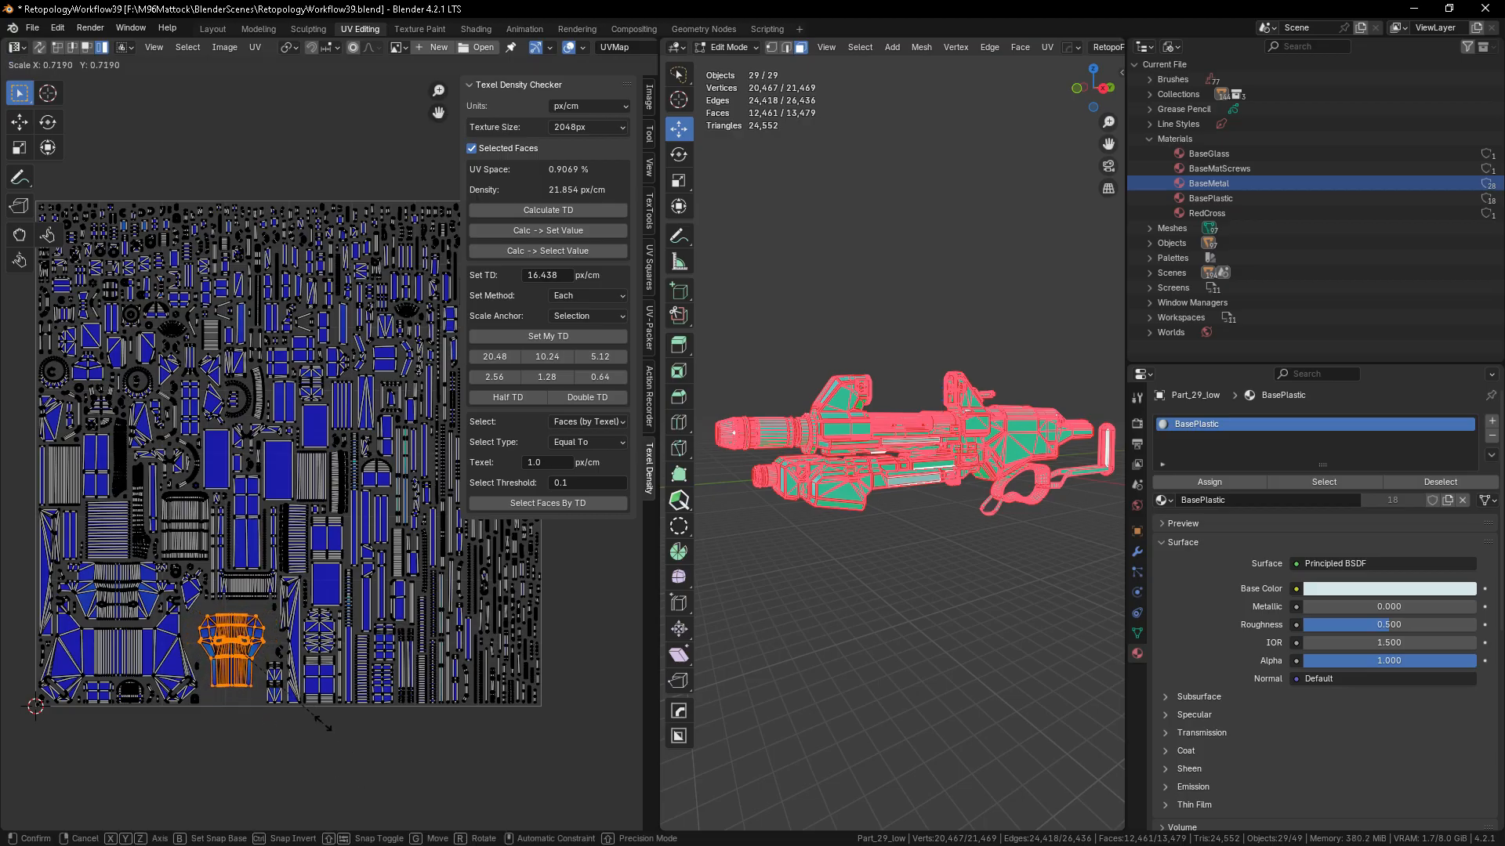
pyautogui.click(304, 716)
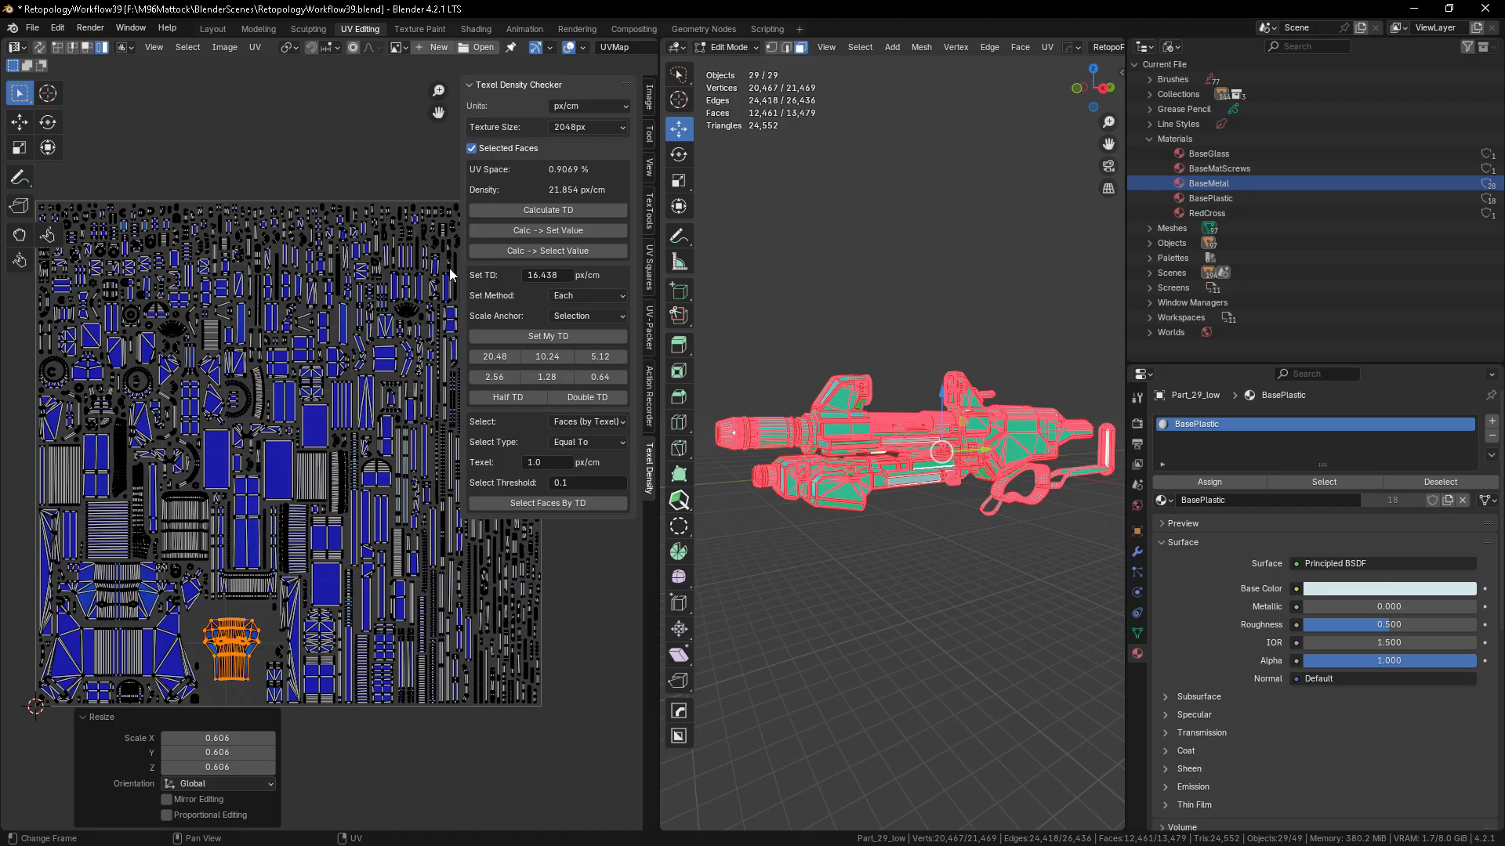
pyautogui.click(526, 210)
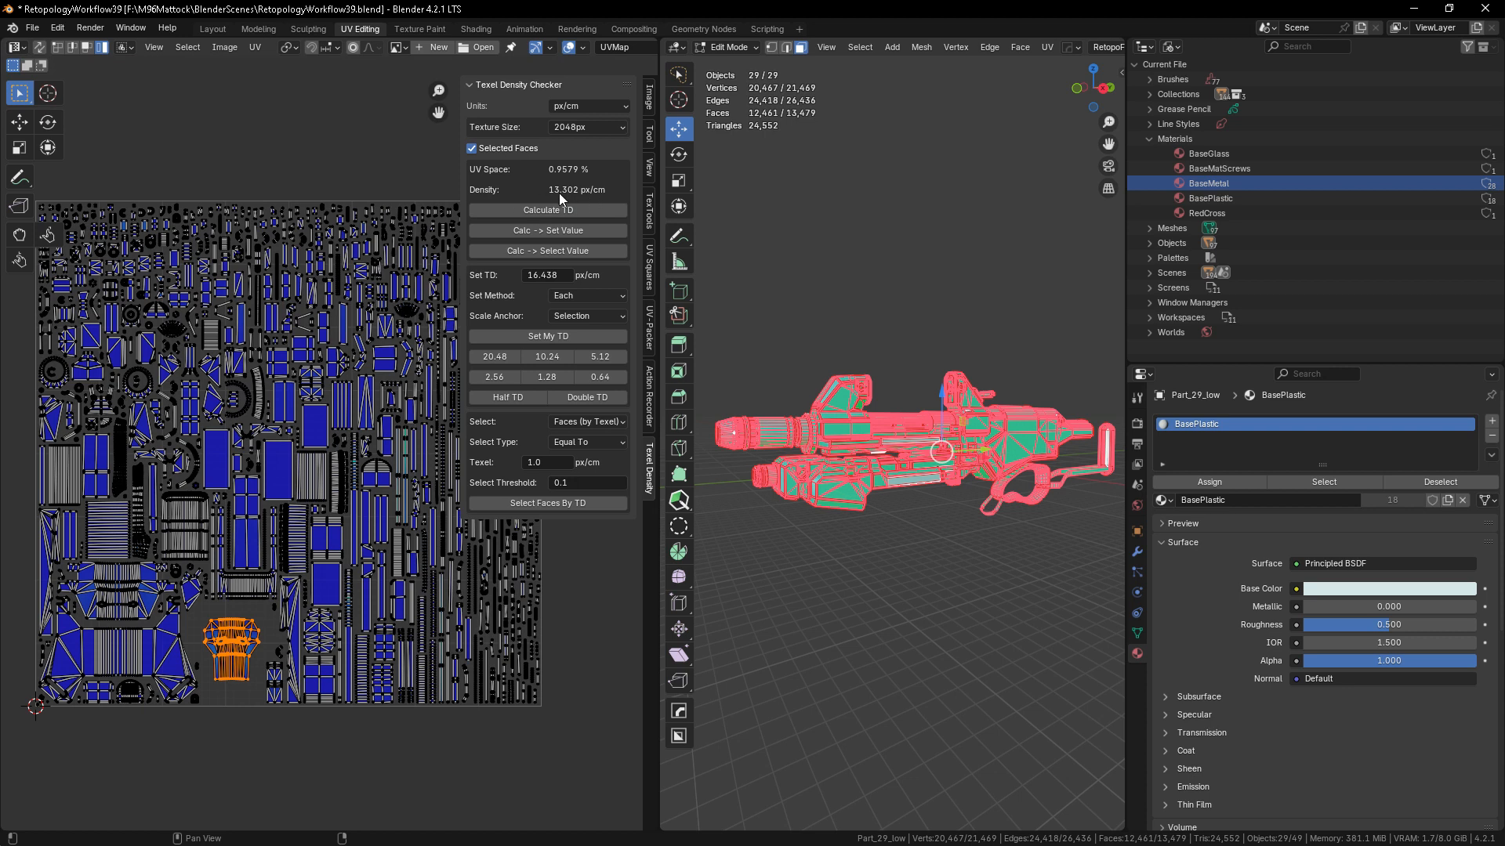
# - Shrink the ribbed UV island further and recalculate its texel density
pyautogui.press('s')
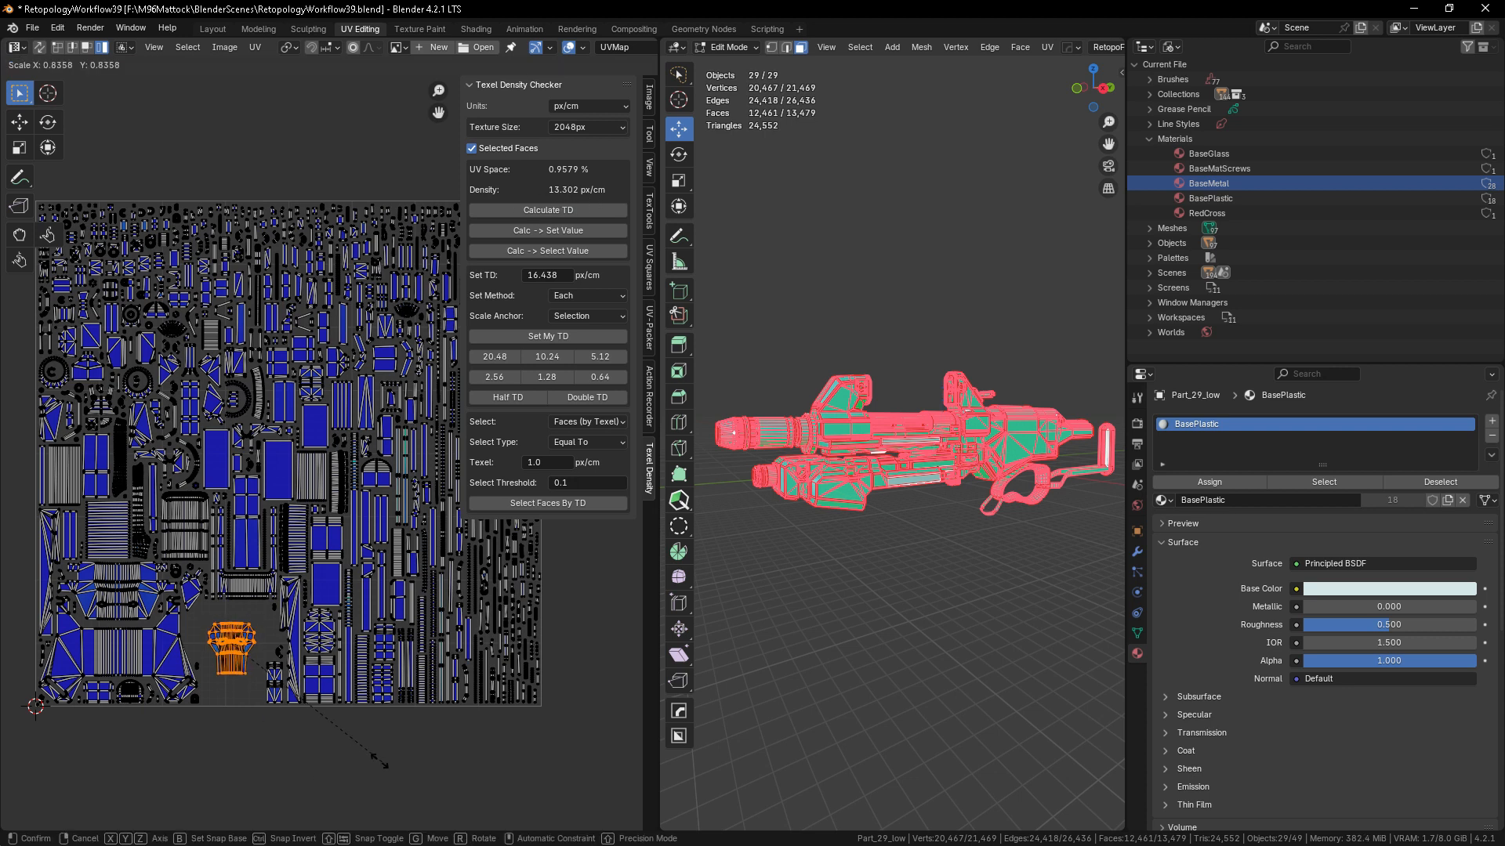
pyautogui.click(316, 717)
pyautogui.click(539, 211)
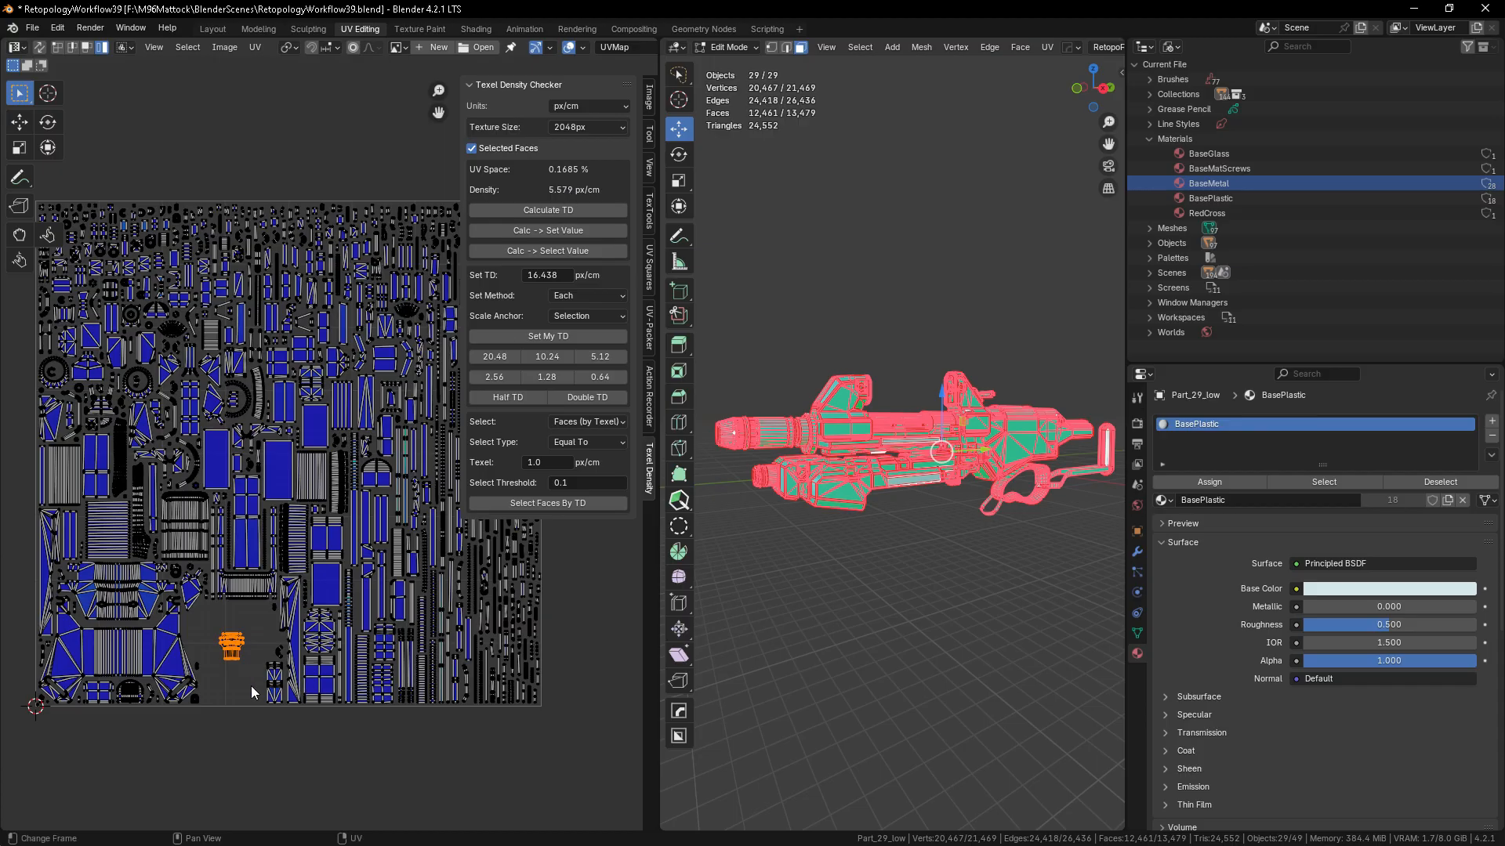
# - Enlarge the ribbed UV island by a scale factor of 6.355
pyautogui.press('s')
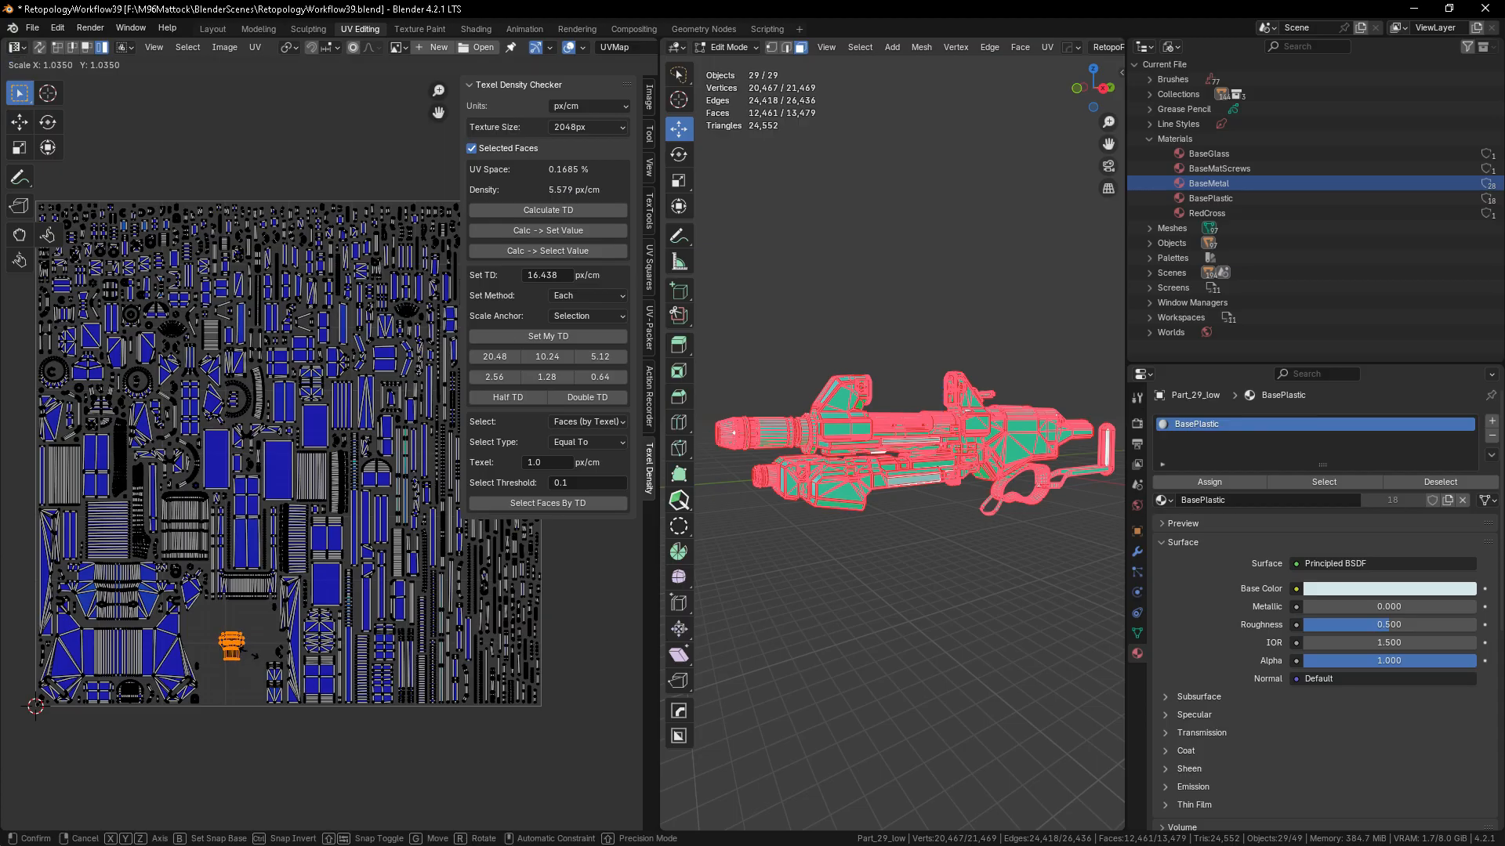
pyautogui.click(324, 713)
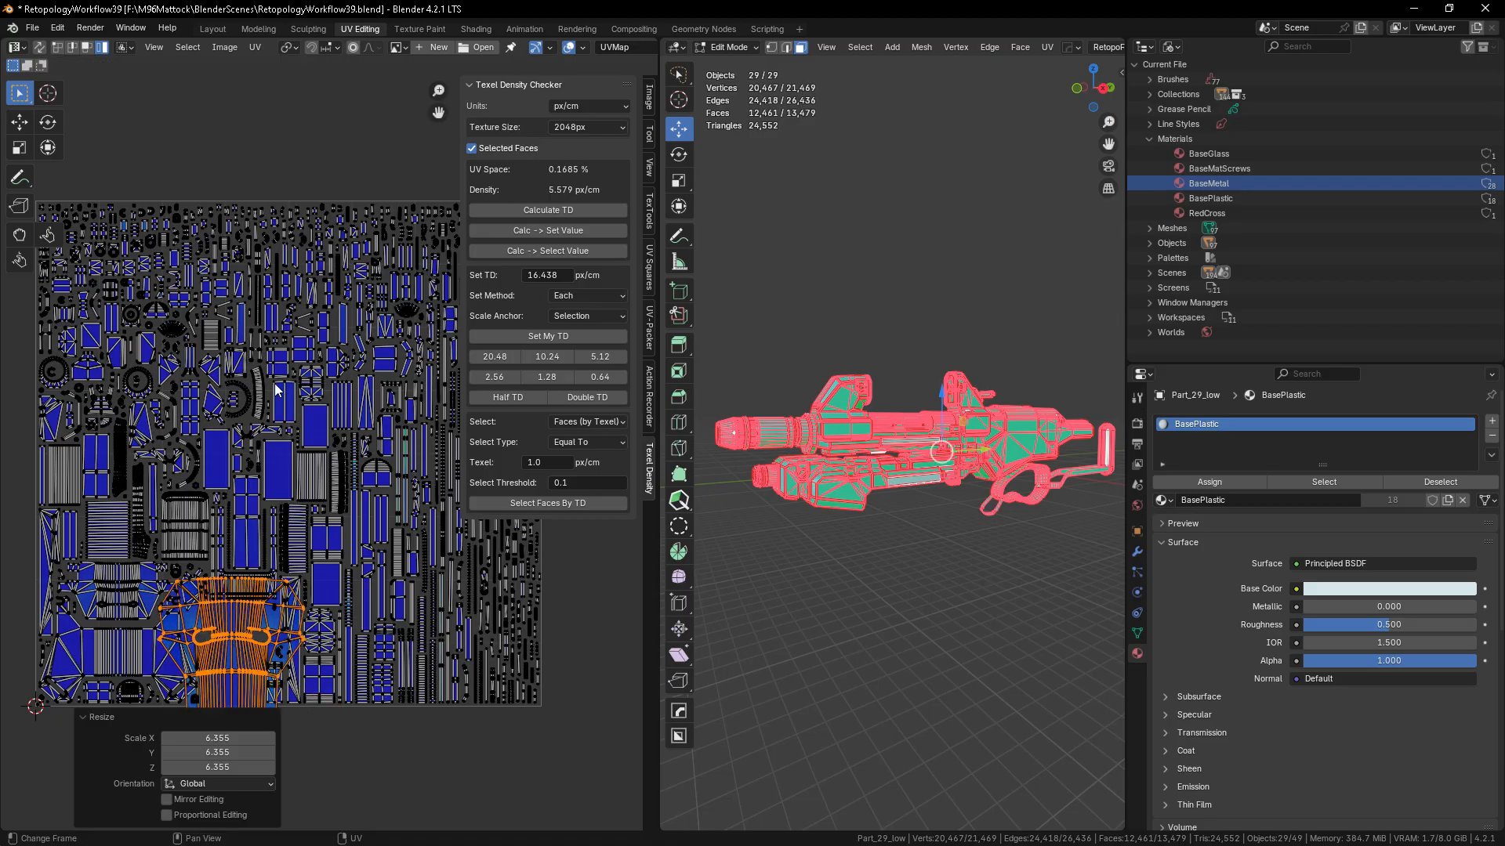
# - Calculate the enlarged ribbed UV island's texel density, scale the island by a further 2.637 and recalculate its density
pyautogui.click(543, 211)
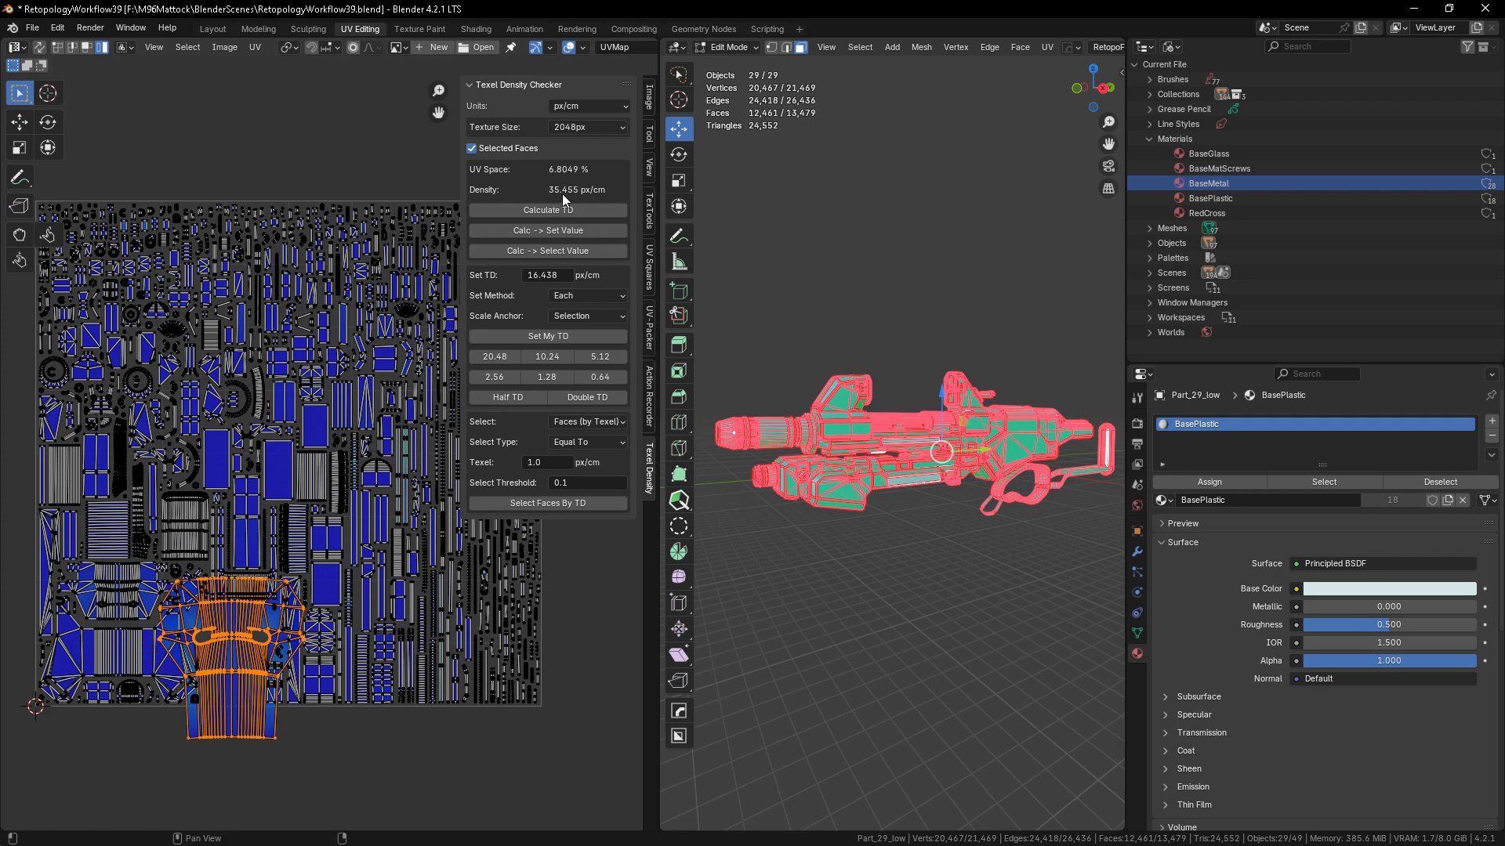
pyautogui.press('s')
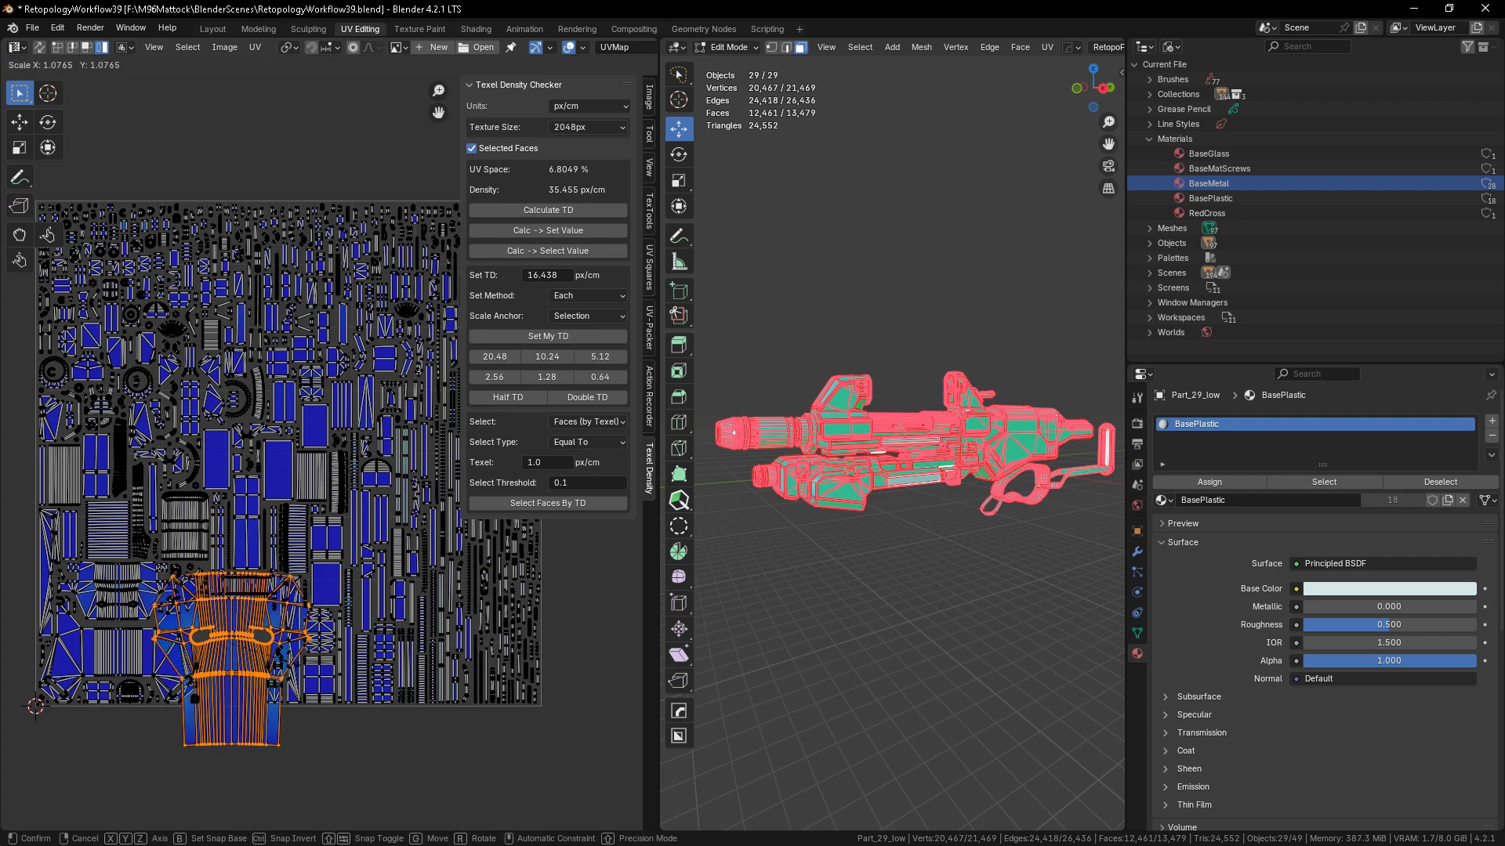
pyautogui.click(356, 713)
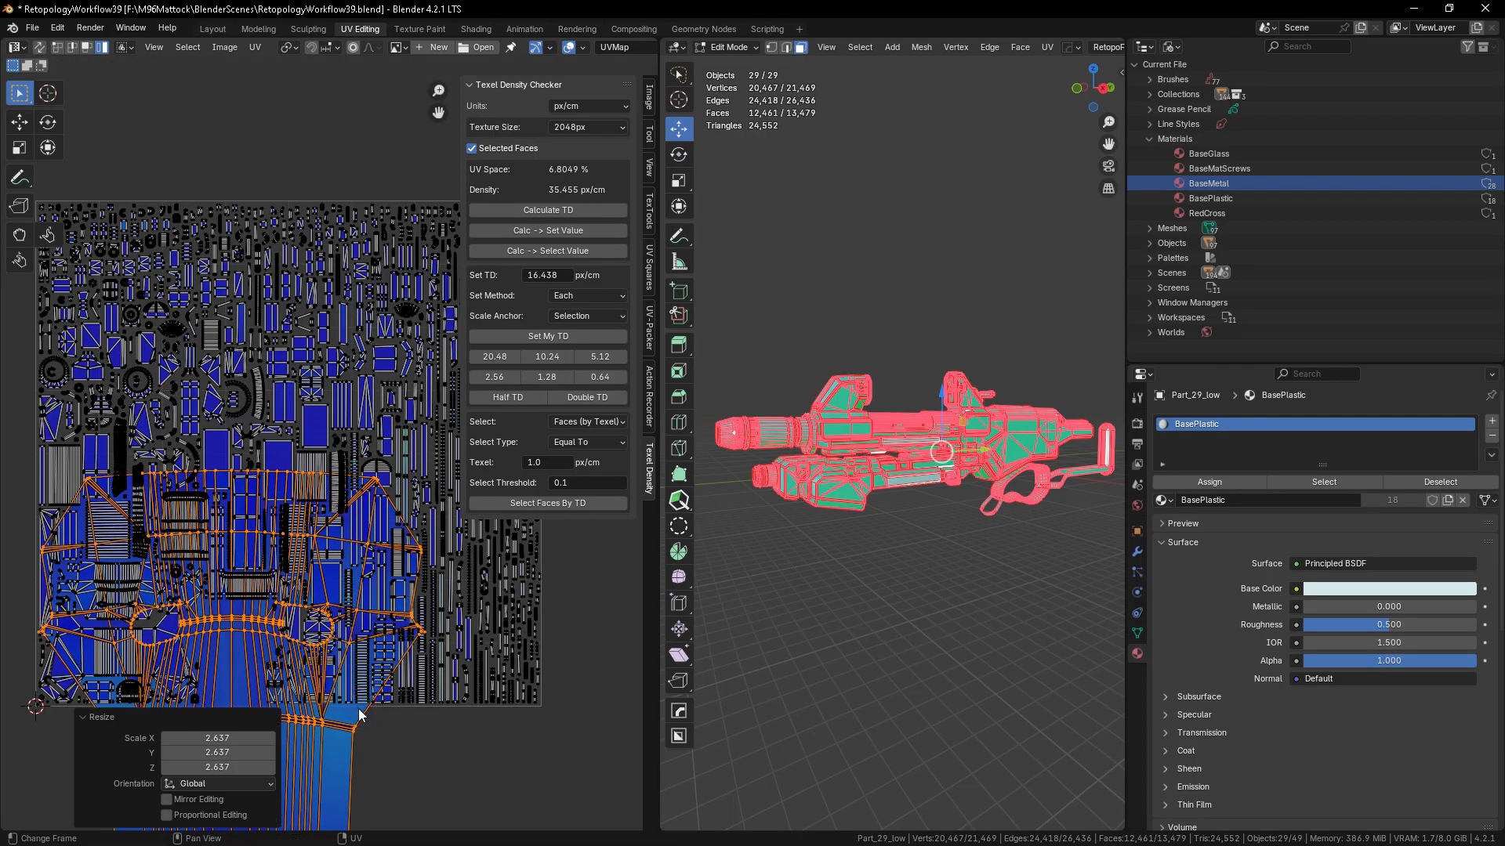
pyautogui.click(548, 210)
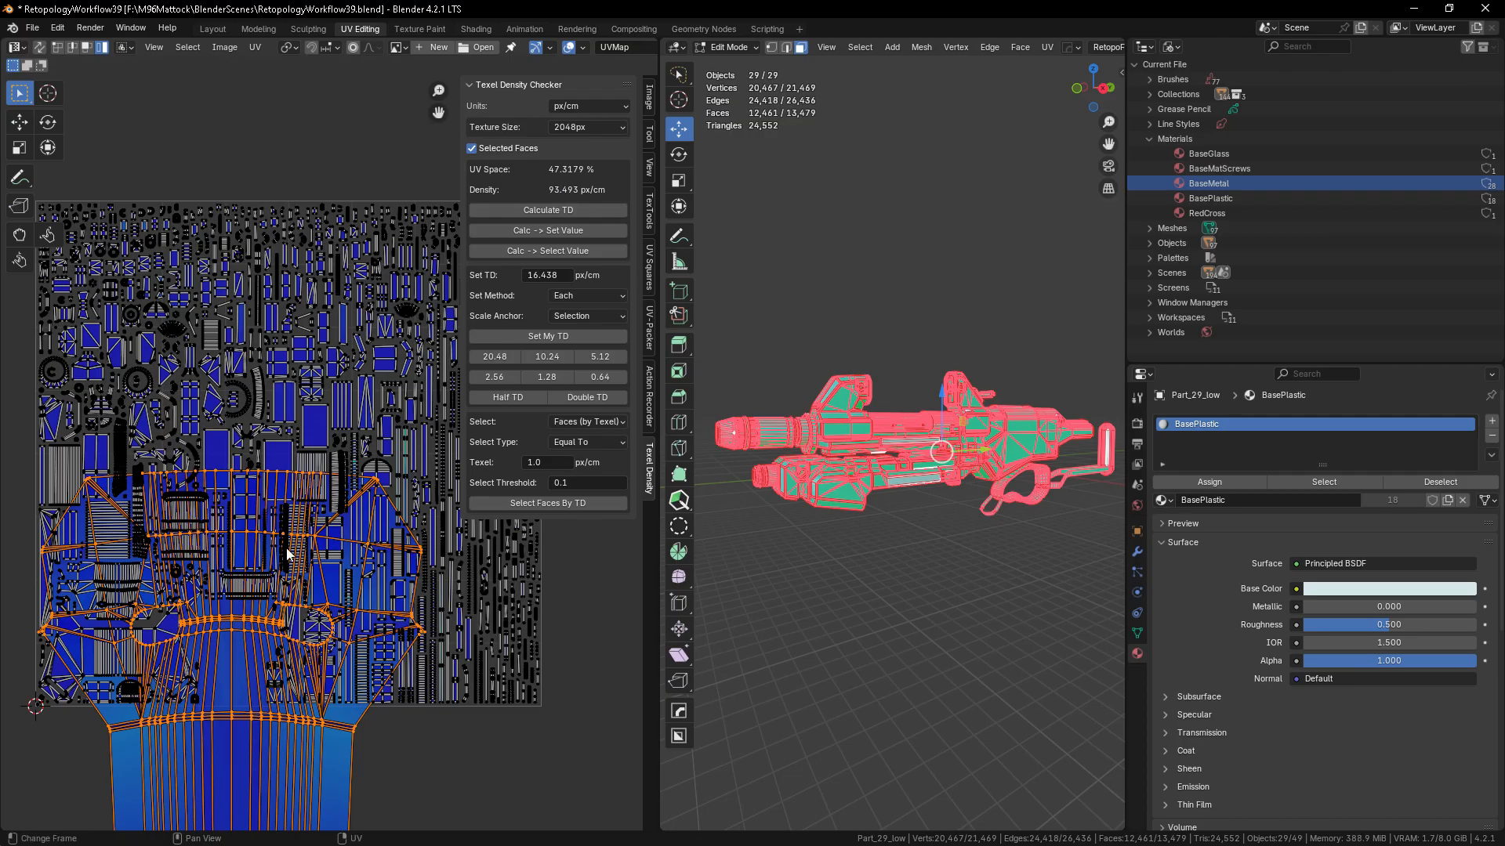
# - Undo the test scaling of the ribbed UV island, back to its packed size
pyautogui.scroll(-2, 286, 595)
pyautogui.hotkey('ctrl', 'z')
pyautogui.hotkey('ctrl', 'z')
pyautogui.hotkey('ctrl', 'z')
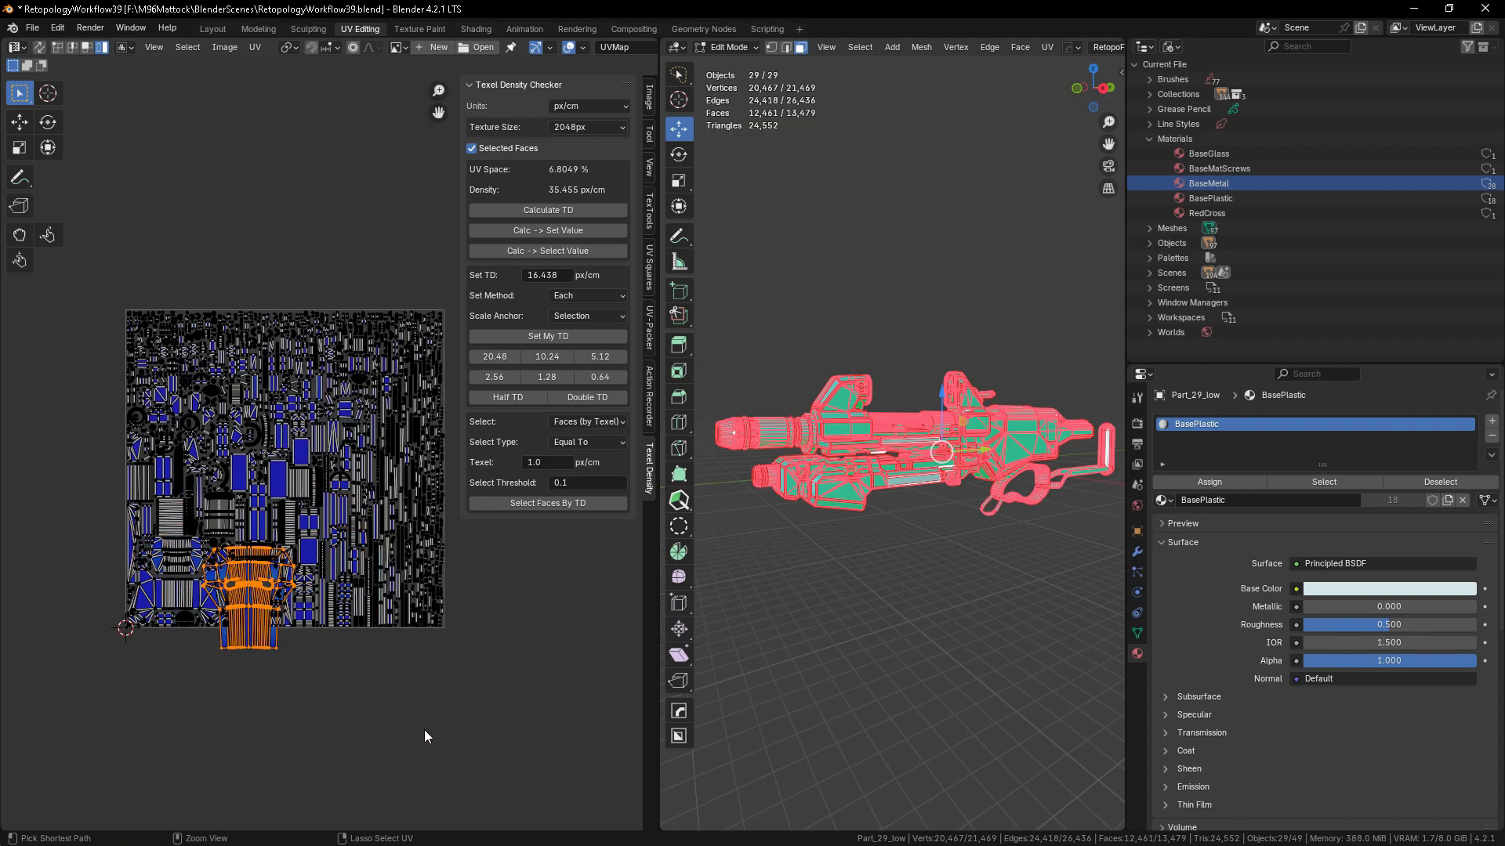
pyautogui.hotkey('ctrl', 'z')
pyautogui.hotkey('ctrl', 'z')
pyautogui.hotkey('ctrl', 'z')
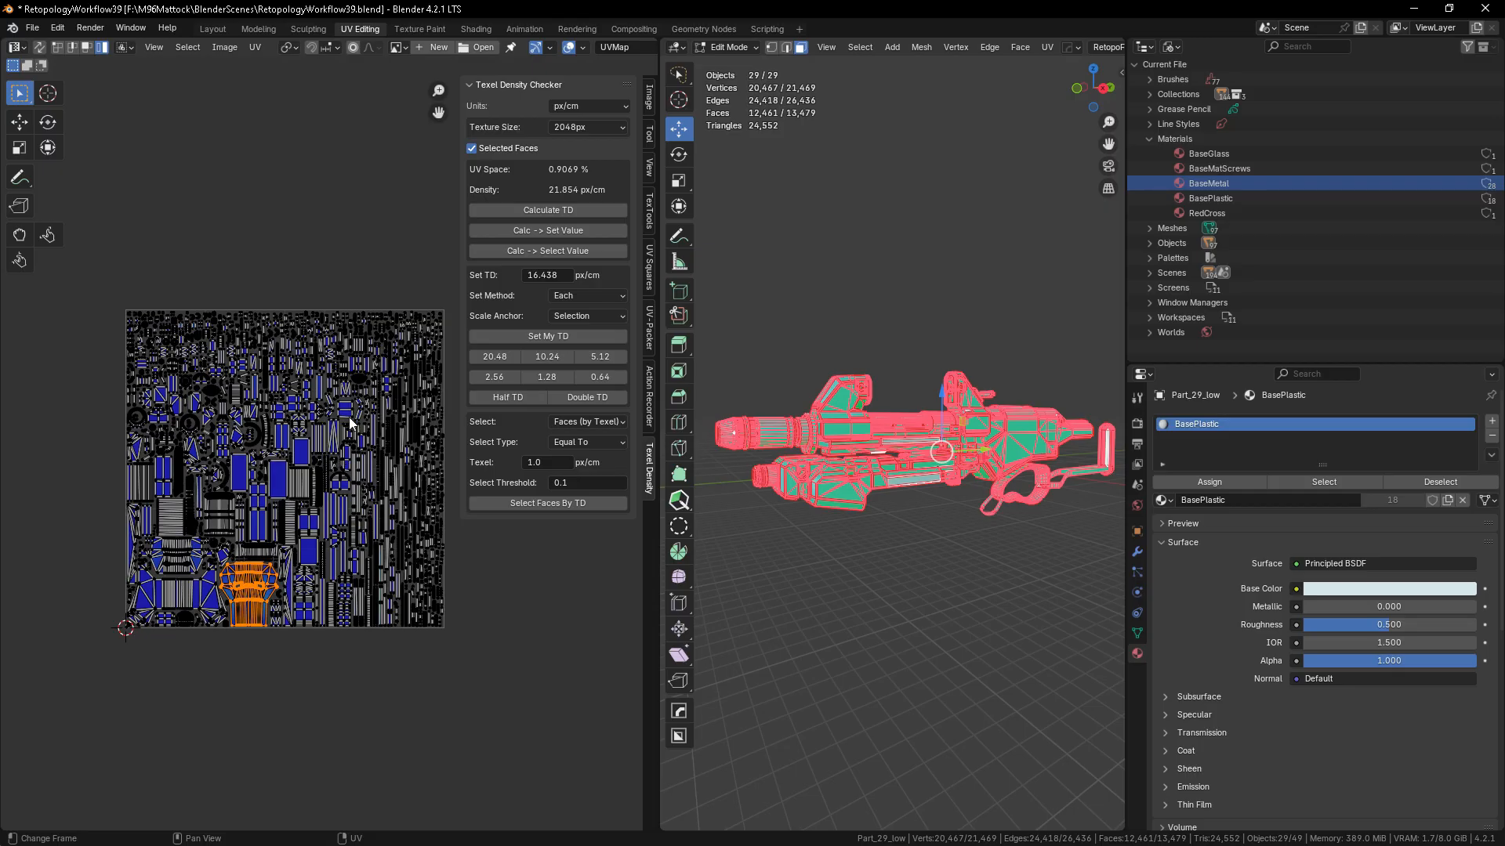
# - Enlarge the wide UV island in the UV tile's lower-left corner and calculate its texel density
pyautogui.click(436, 705)
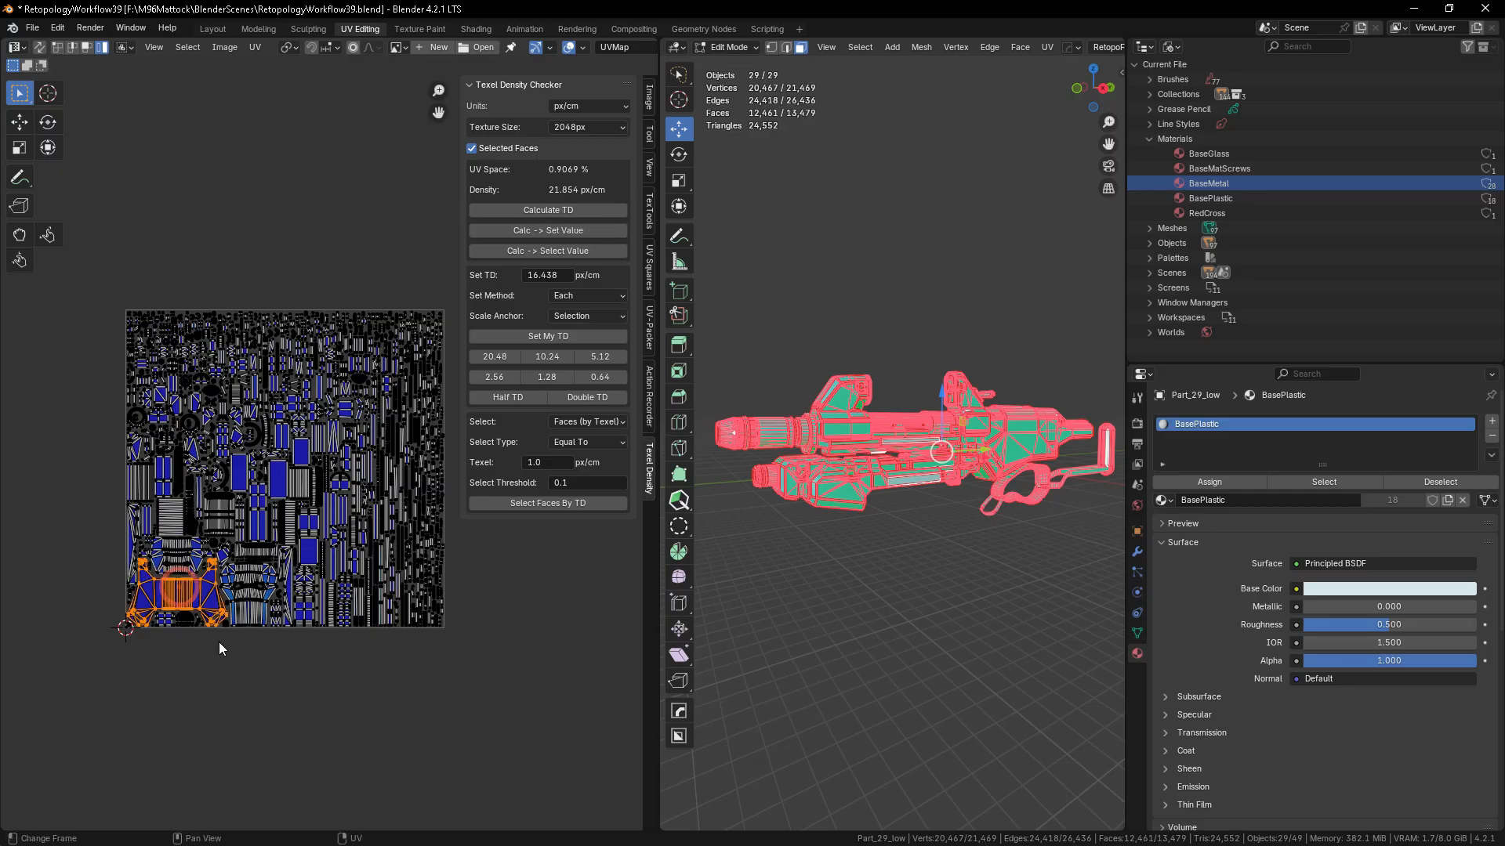
pyautogui.press('s')
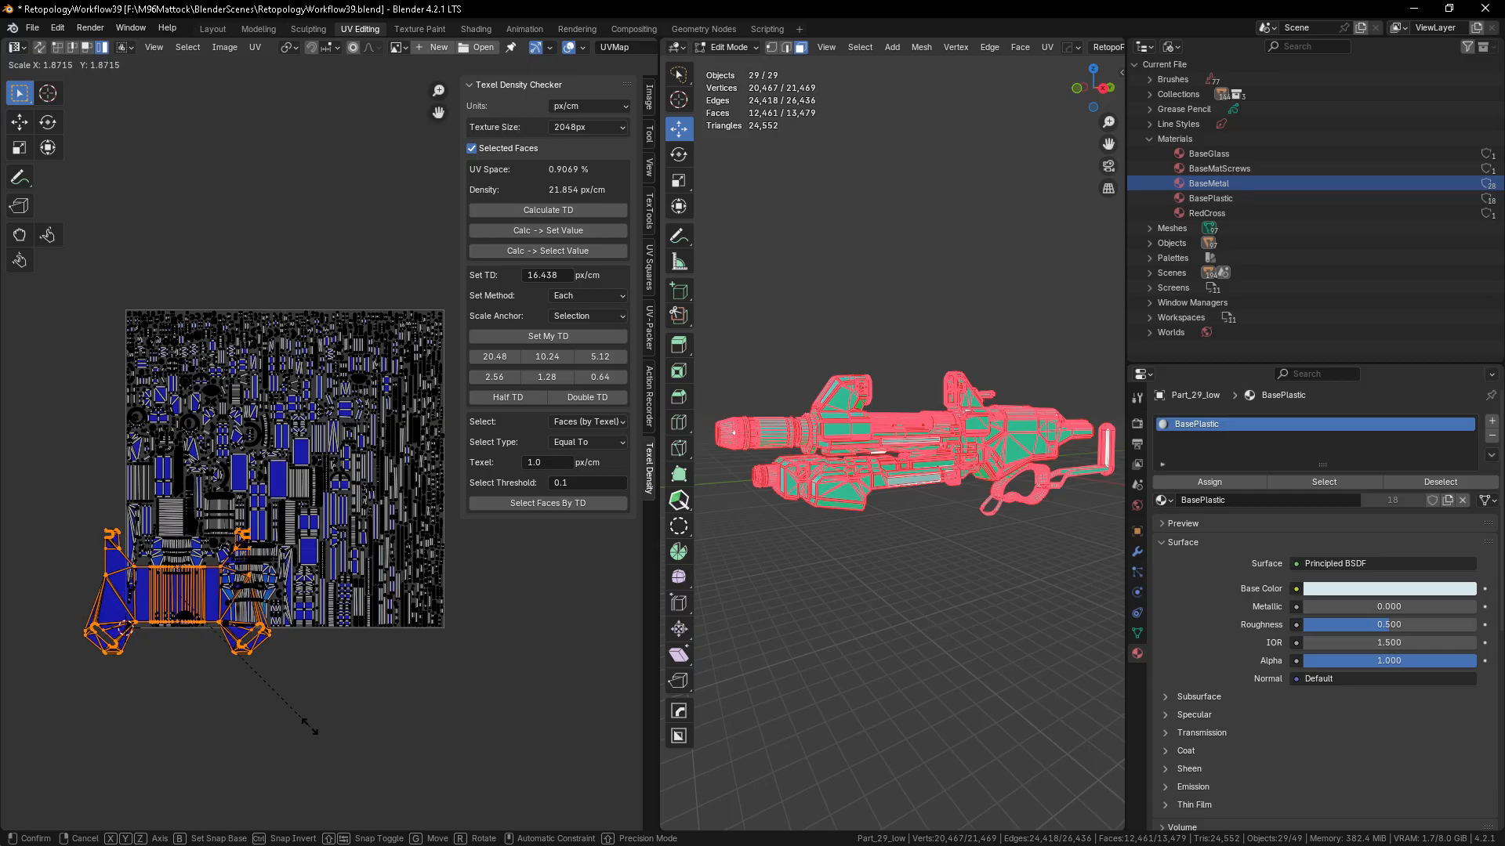
pyautogui.click(325, 740)
pyautogui.click(528, 214)
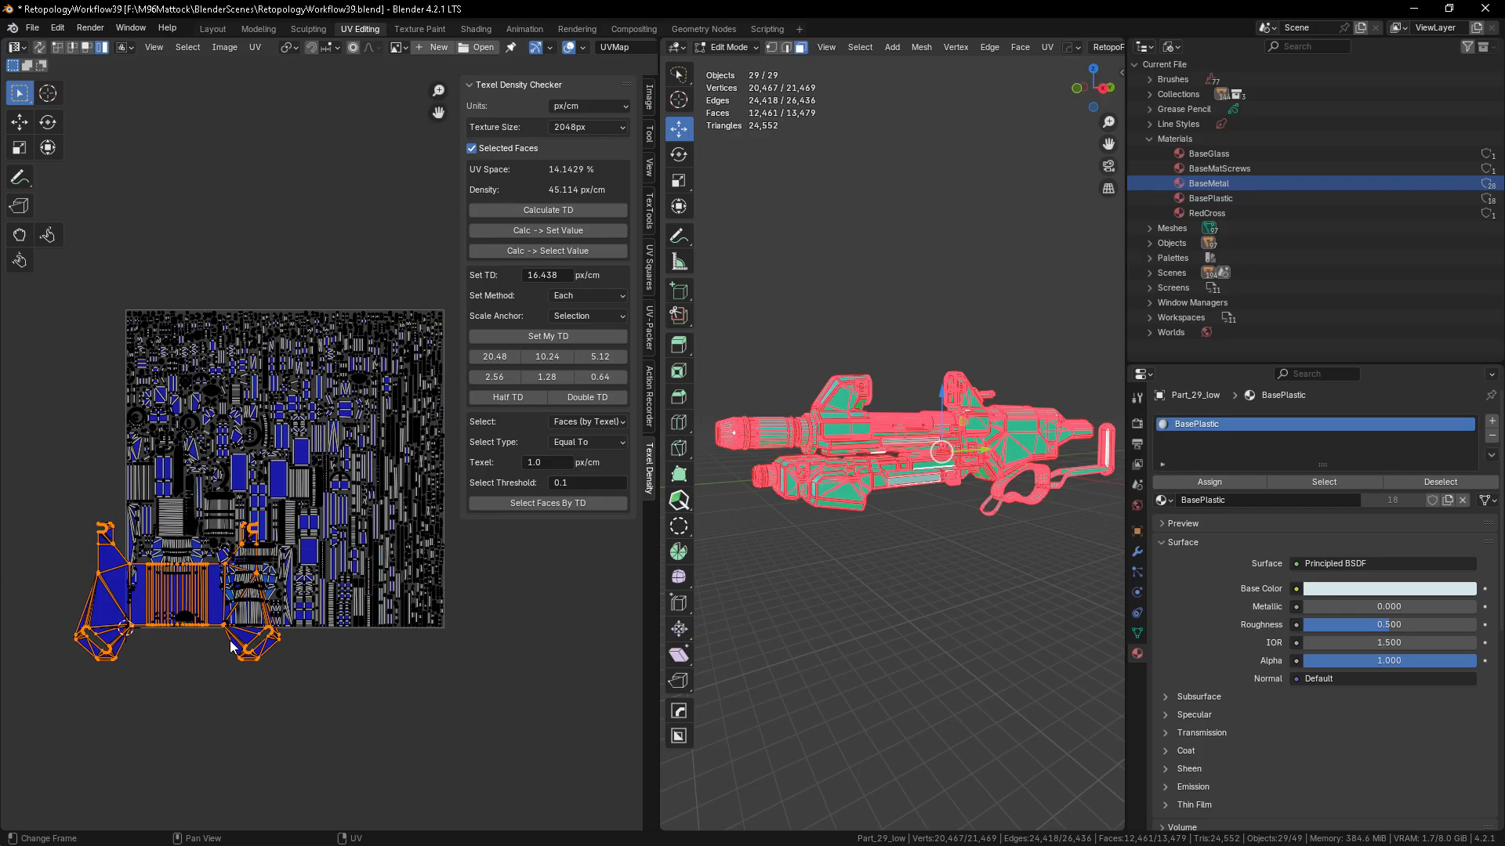
# - Move the enlarged wide UV island below the UV tile, clear of the other islands, and deselect it
pyautogui.press('g')
pyautogui.click(262, 761)
pyautogui.click(385, 708)
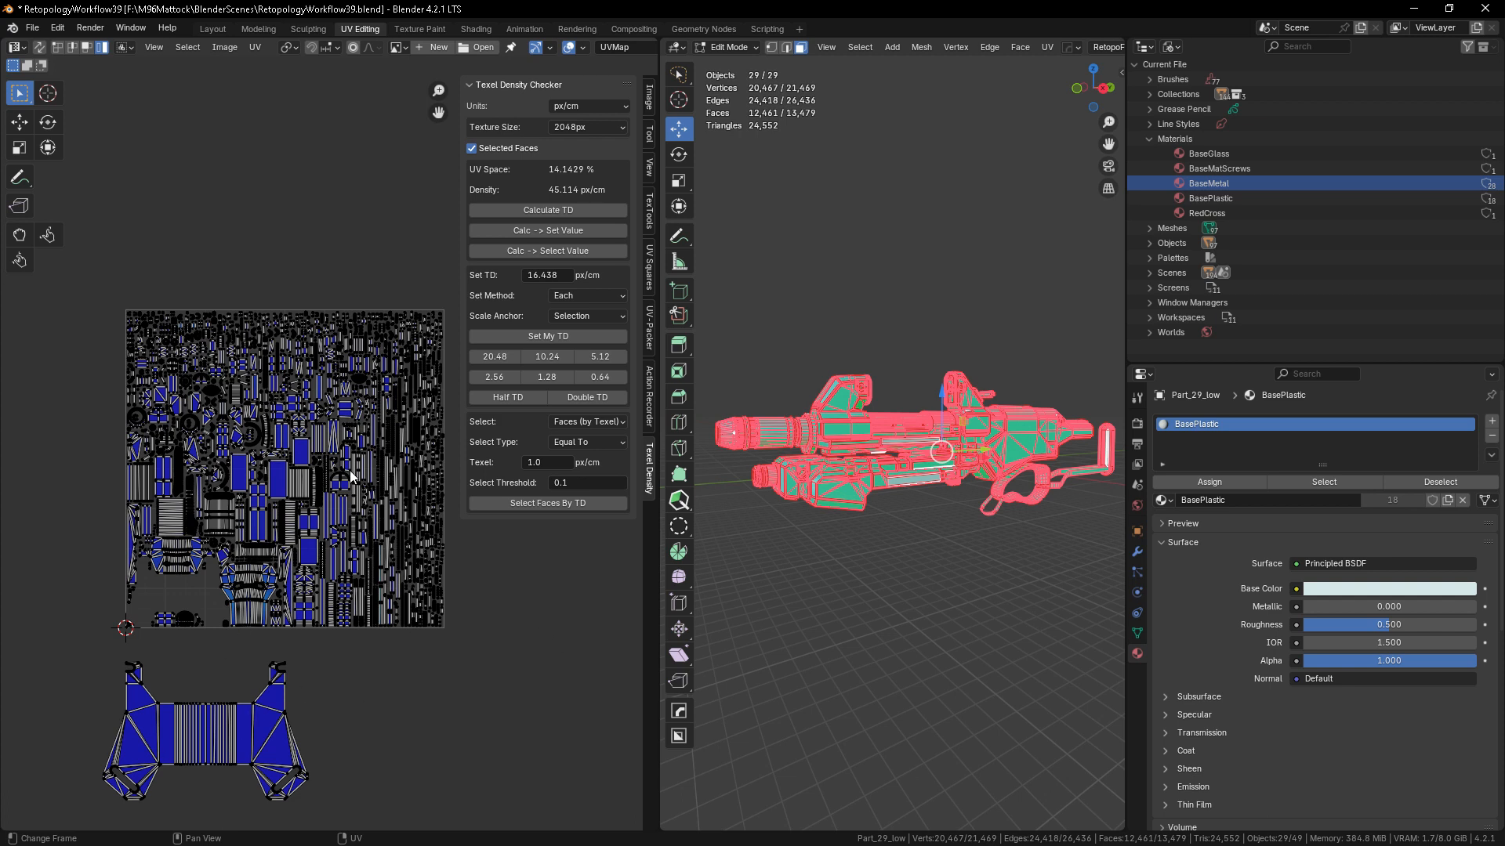
# - Select every UV island except the enlarged one and set their texel density to 45.114 px/cm
pyautogui.click(250, 715)
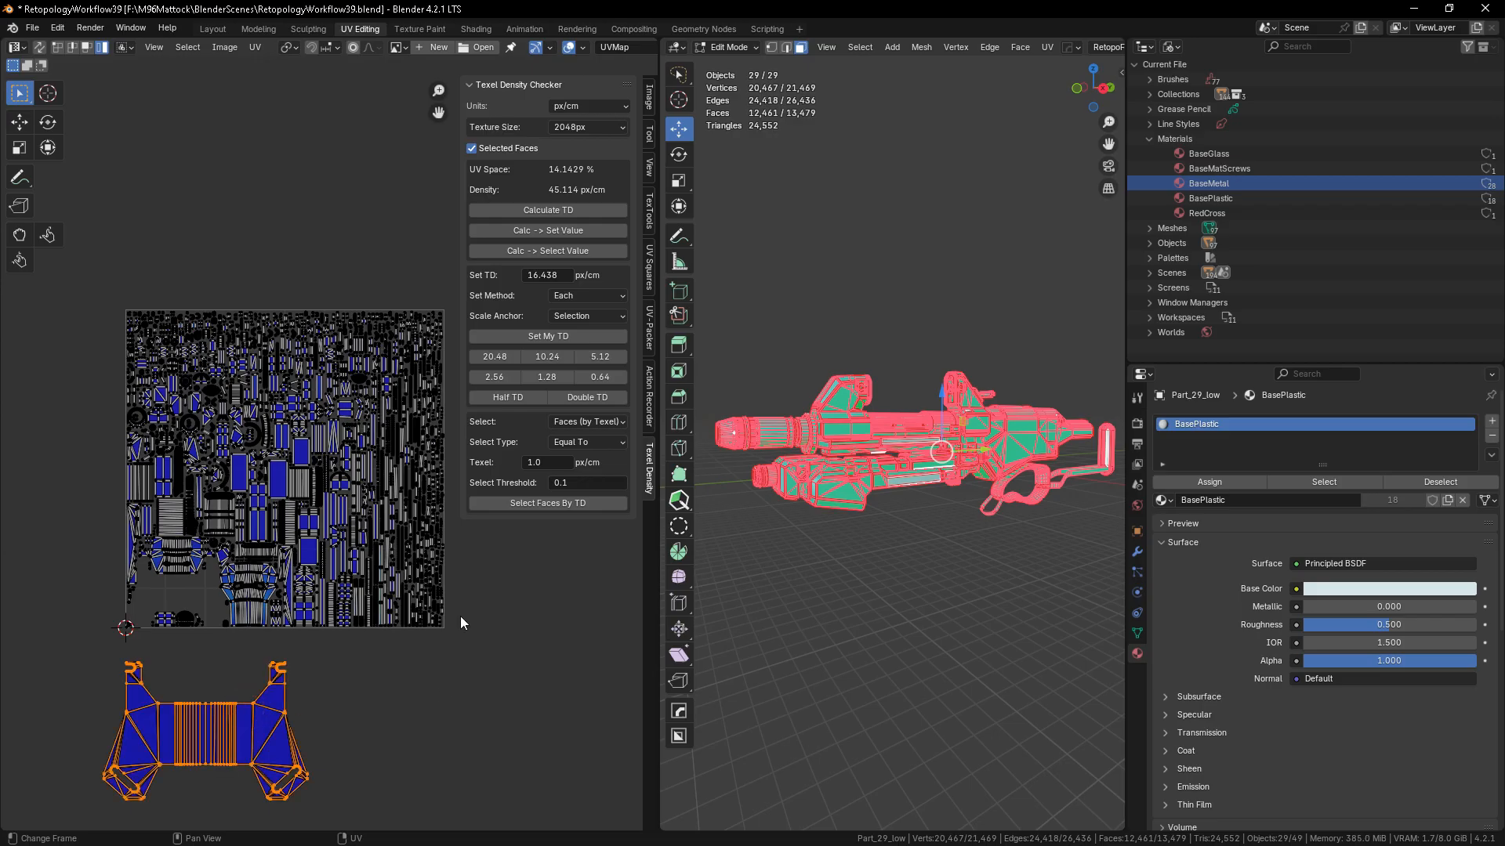
pyautogui.click(188, 48)
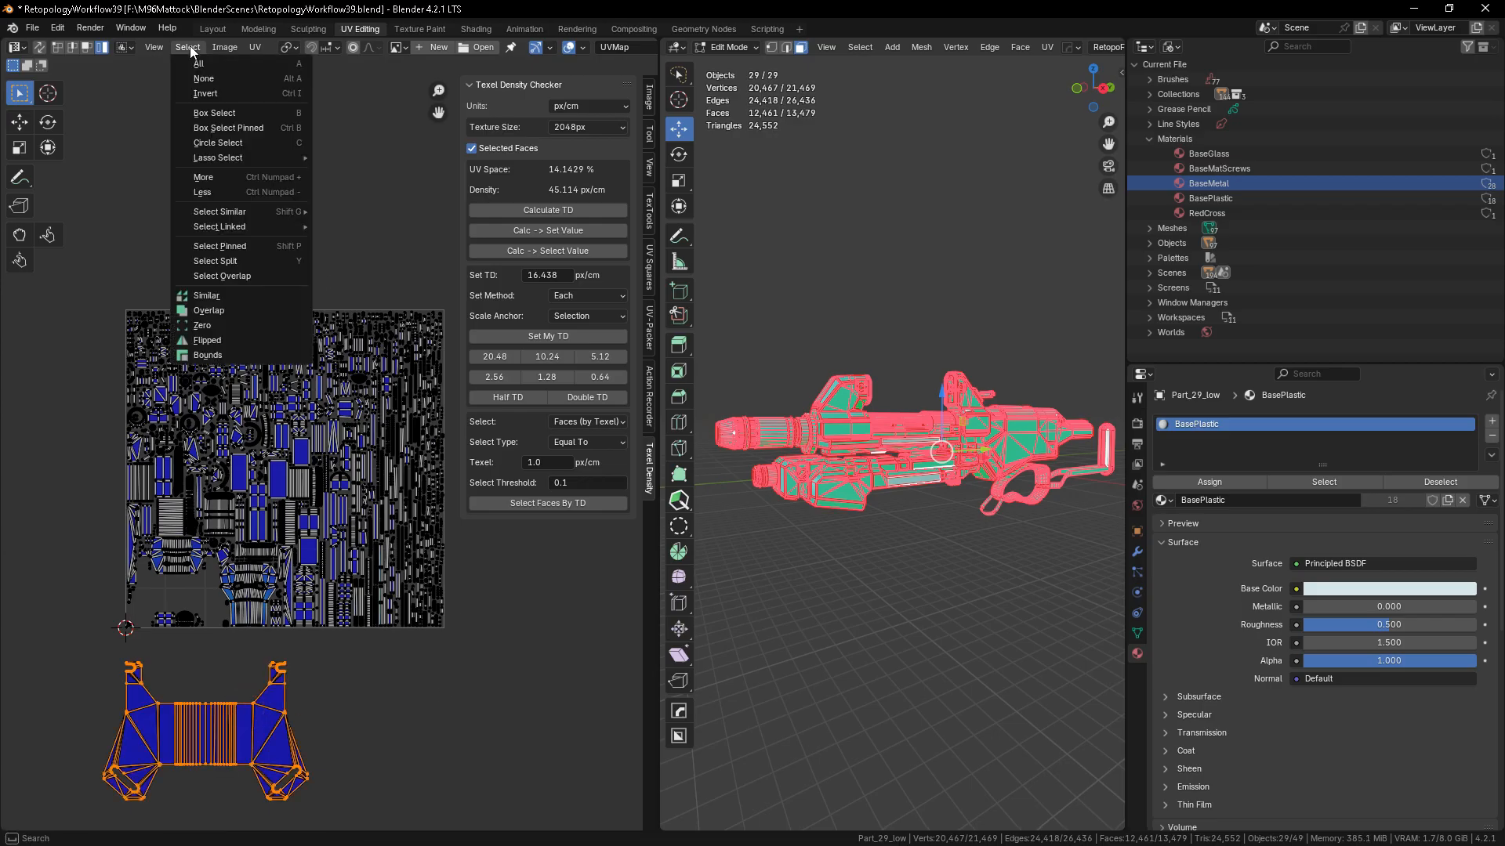
pyautogui.click(207, 92)
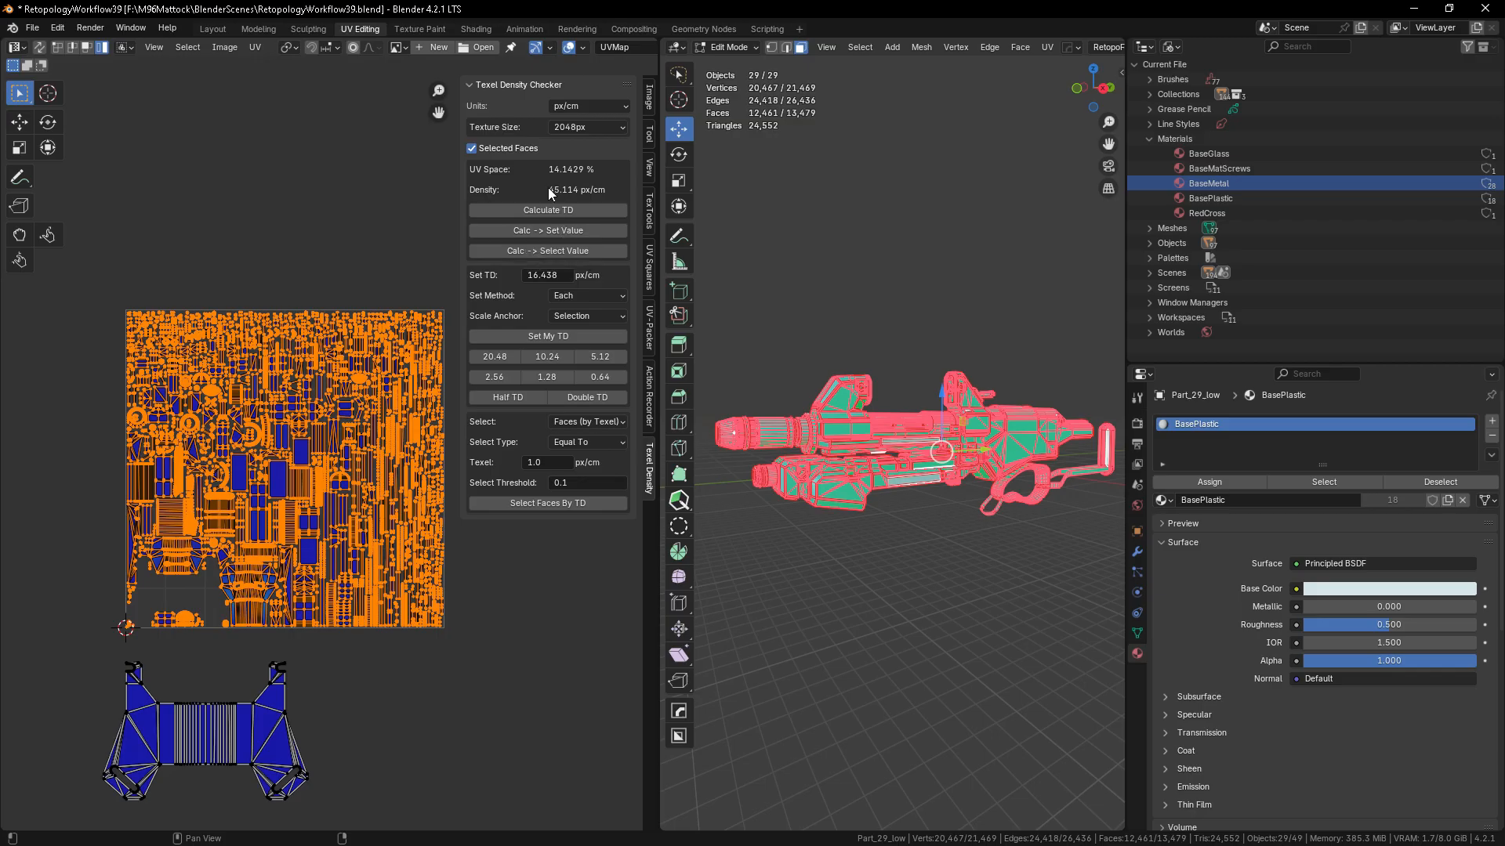
pyautogui.click(553, 233)
pyautogui.click(539, 336)
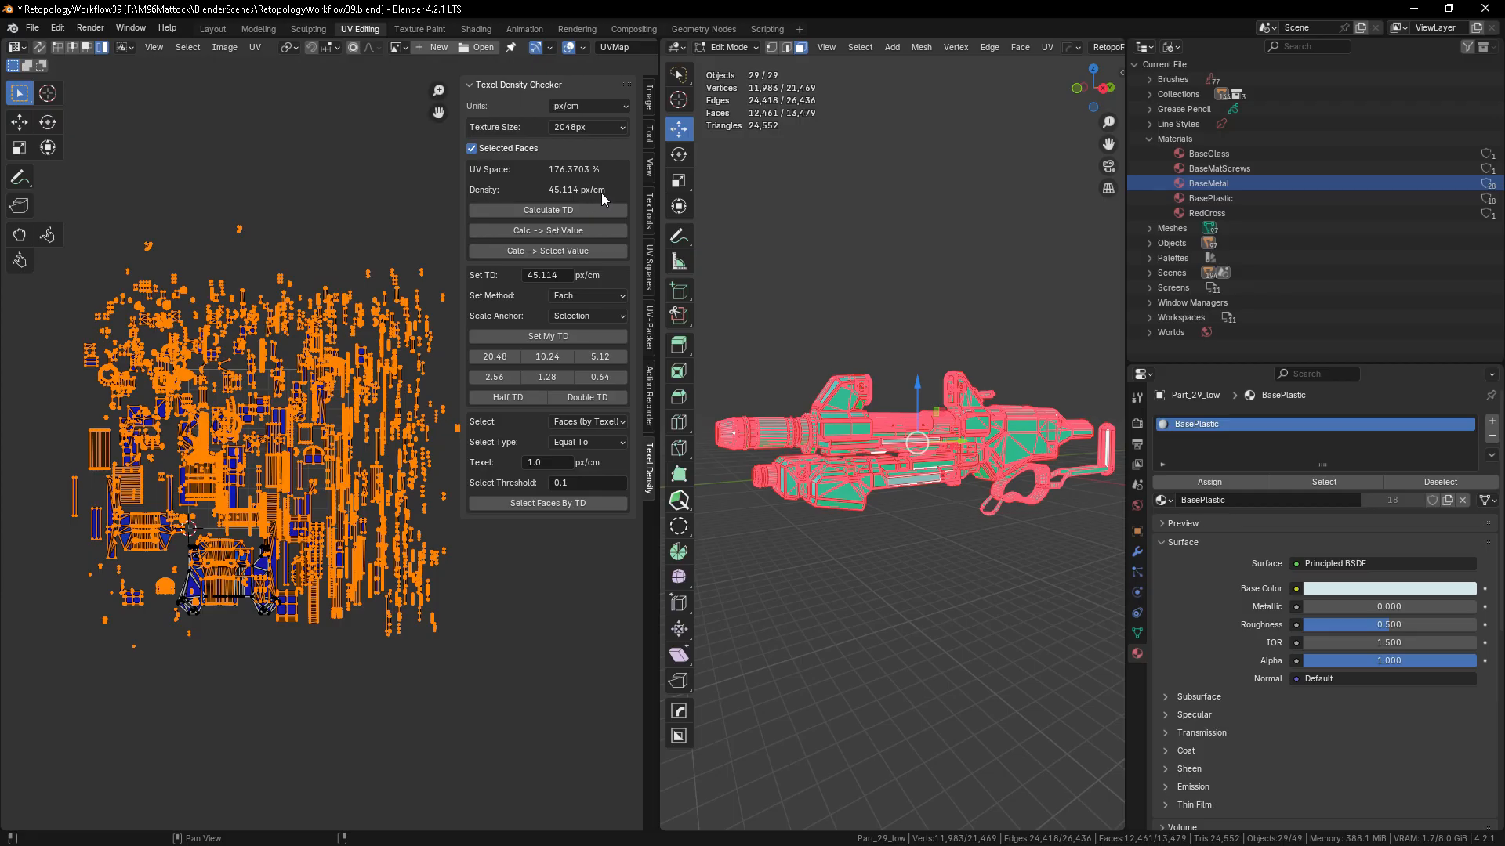
# - Calculate the texel density of two separate ribbed UV islands in the rescaled layout to compare them
pyautogui.click(311, 710)
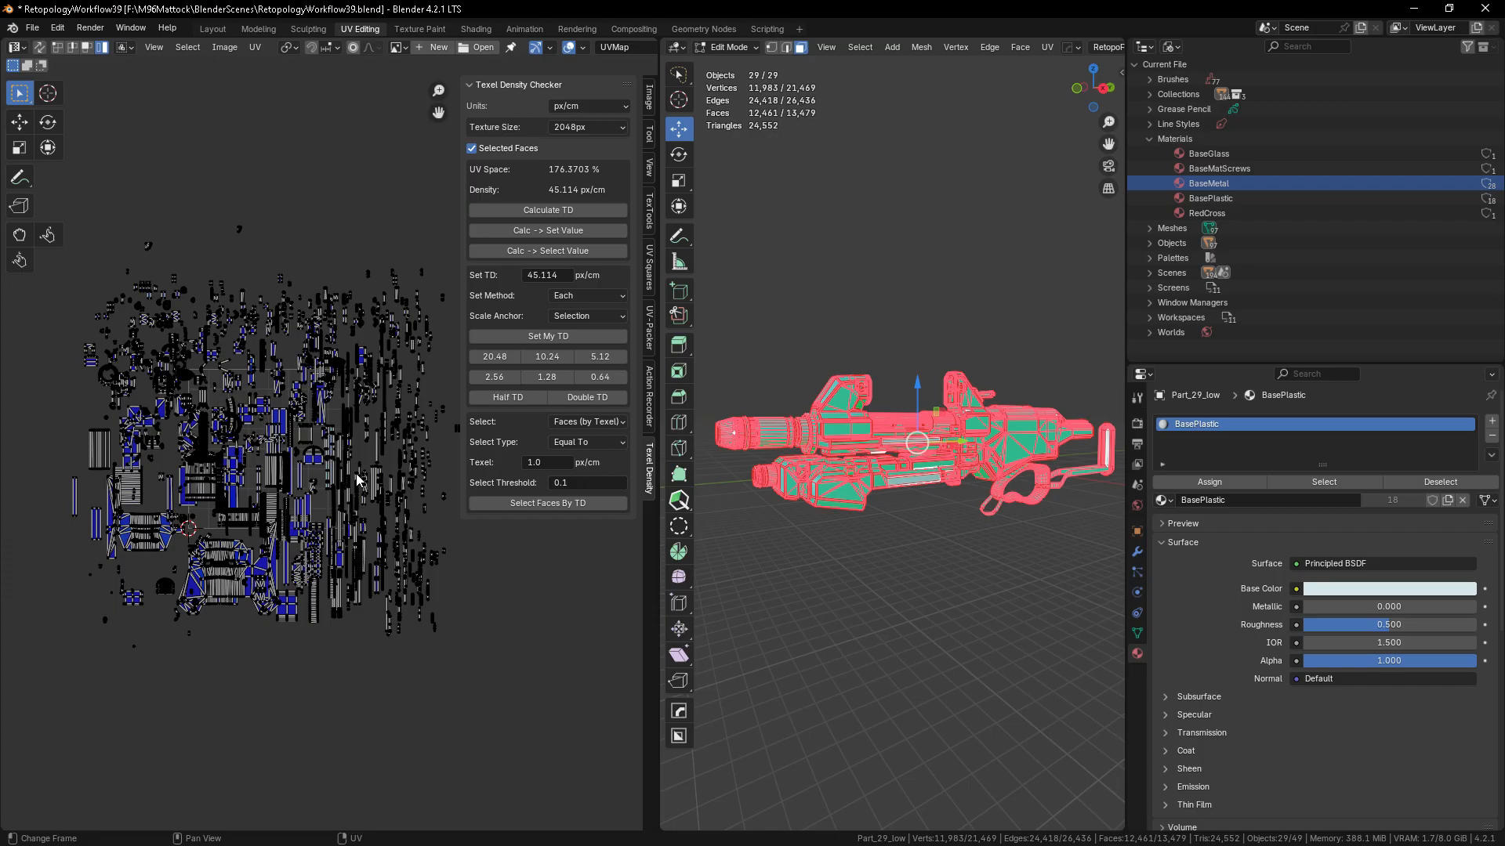
pyautogui.press('a')
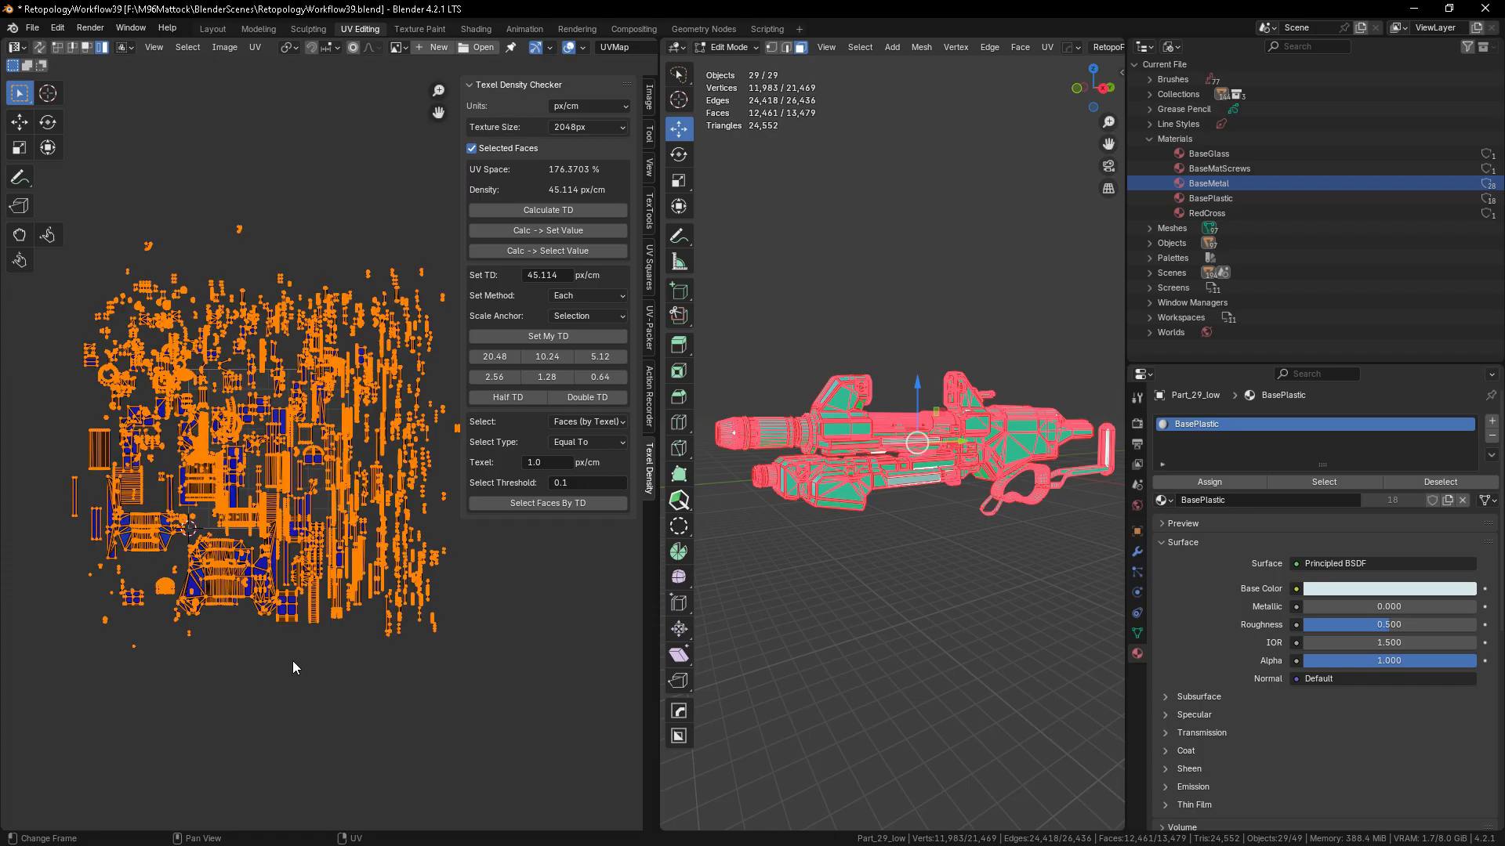
pyautogui.click(287, 606)
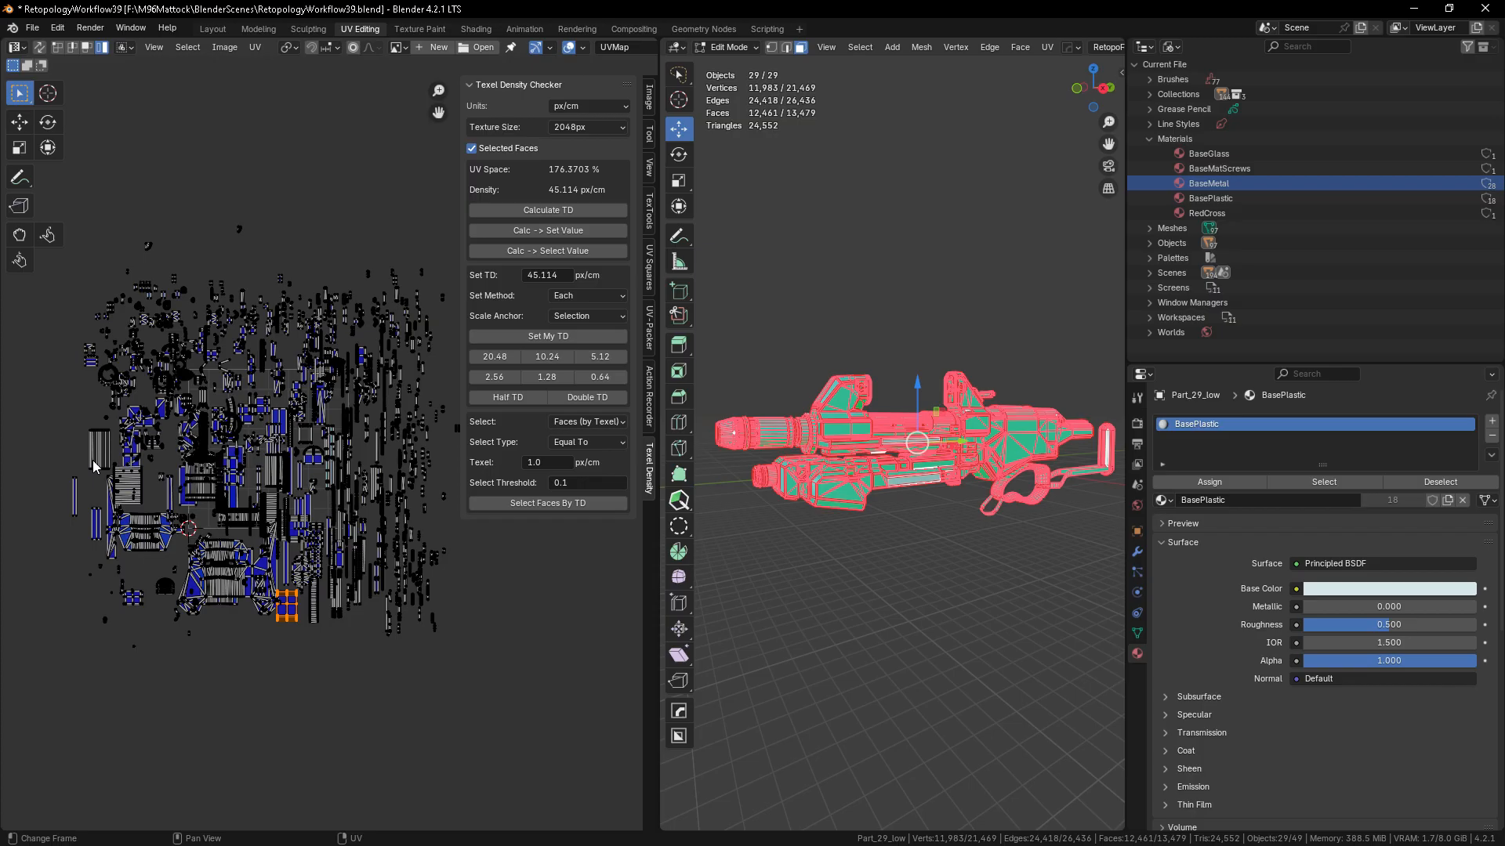
pyautogui.click(126, 486)
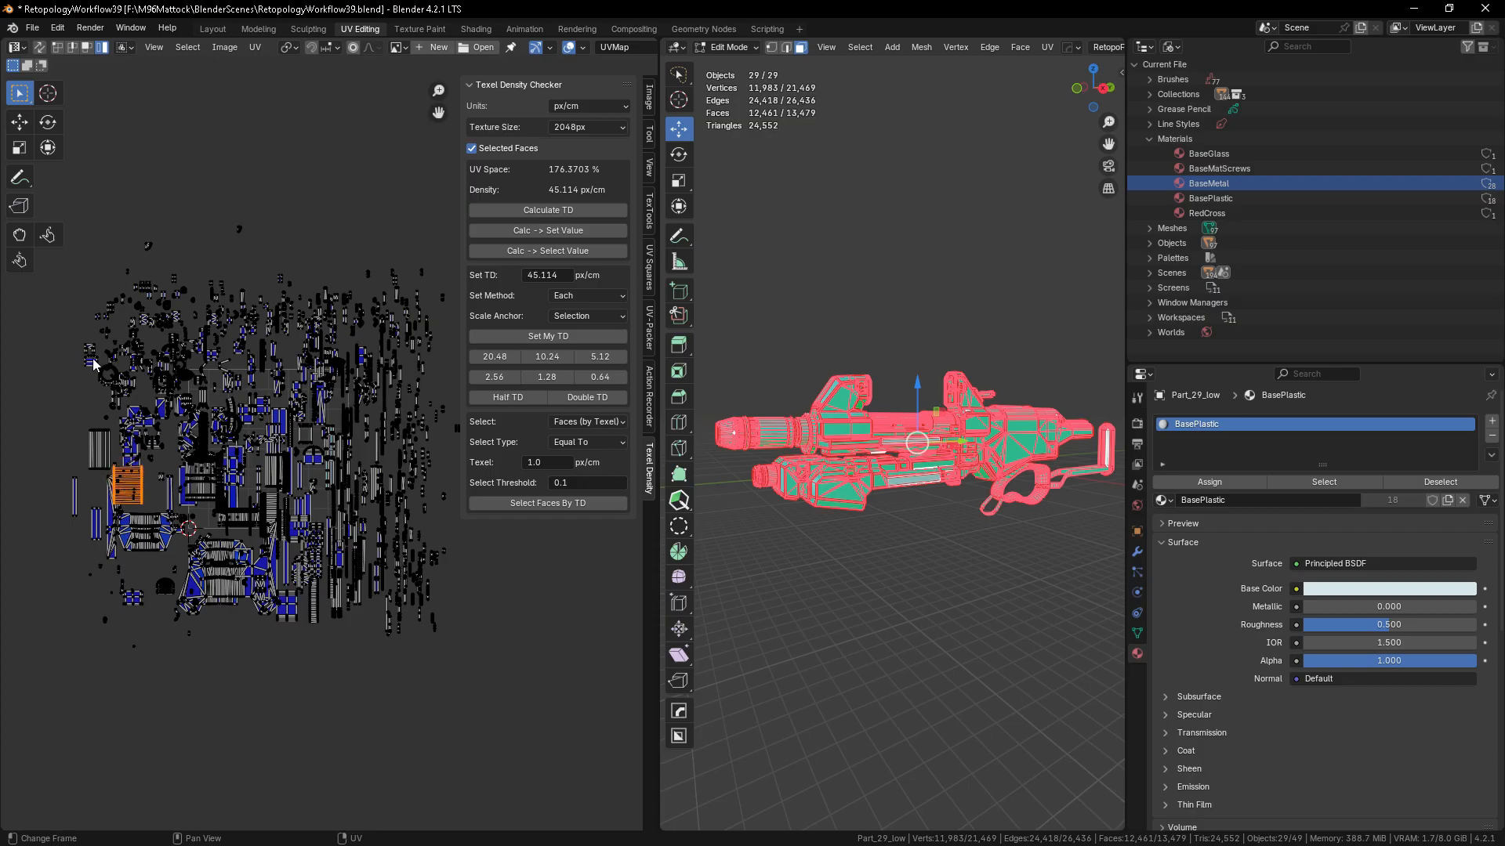
pyautogui.click(544, 211)
pyautogui.click(275, 529)
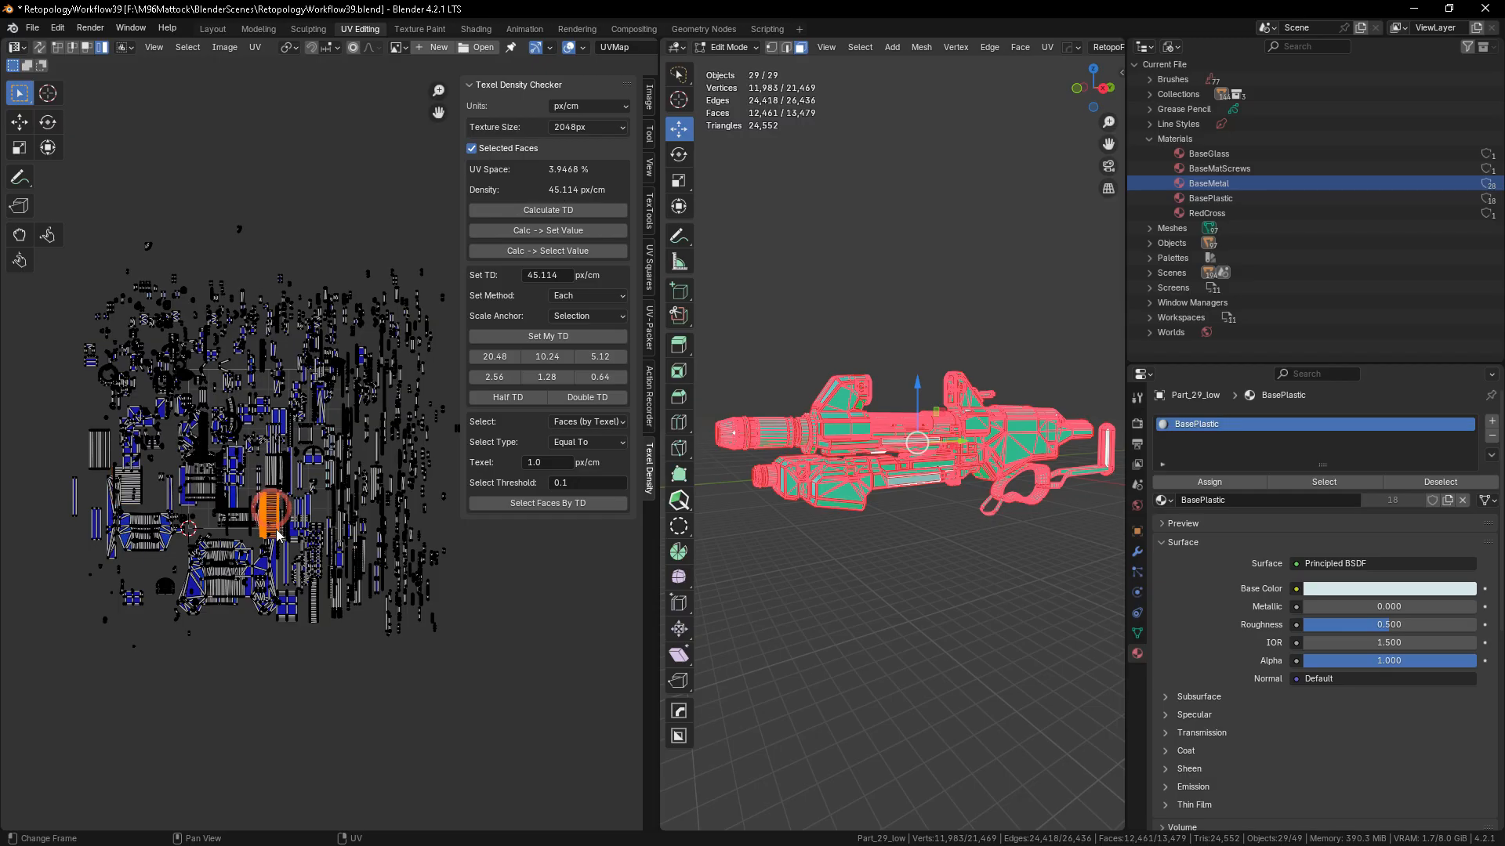
pyautogui.click(539, 212)
# - Select all UV islands and pack them together into a single tile with UV-Packer
pyautogui.press('a')
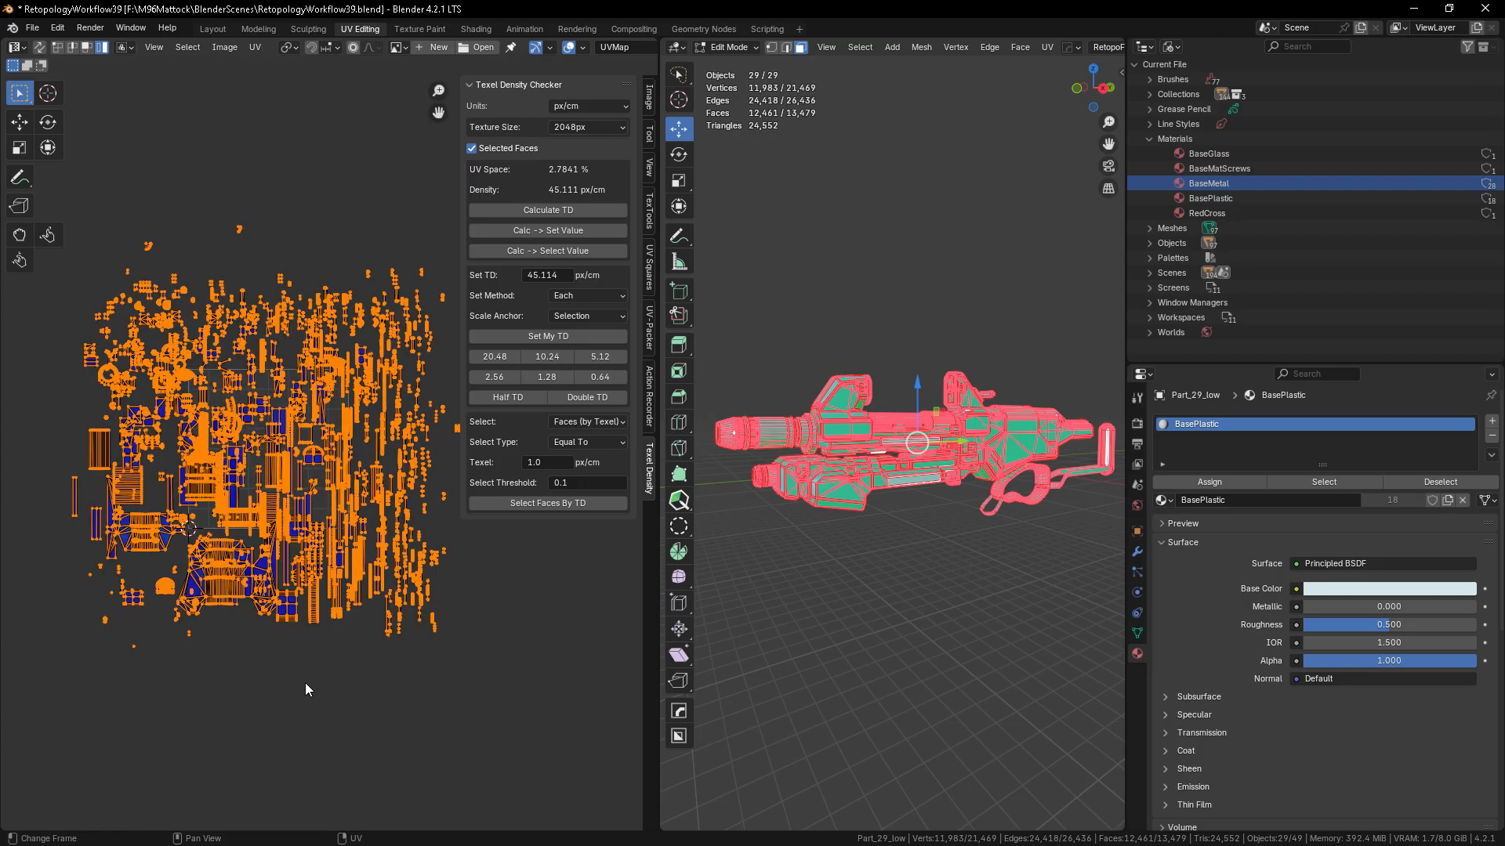
pyautogui.click(650, 324)
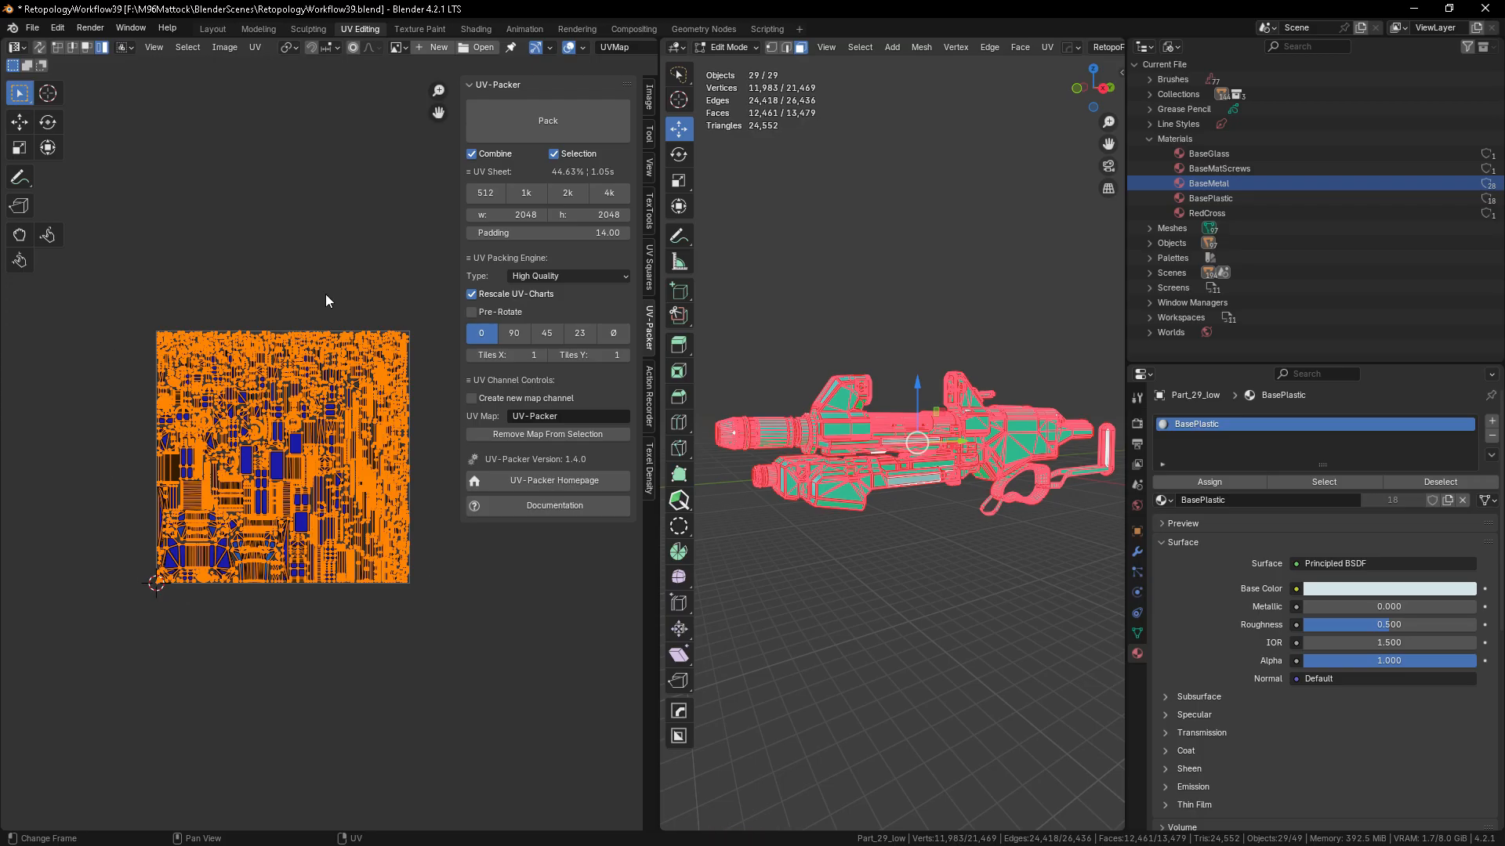
pyautogui.click(382, 638)
# - Calculate the texel density of the wide UV island in the packed tile's lower-left corner
pyautogui.scroll(2, 369, 587)
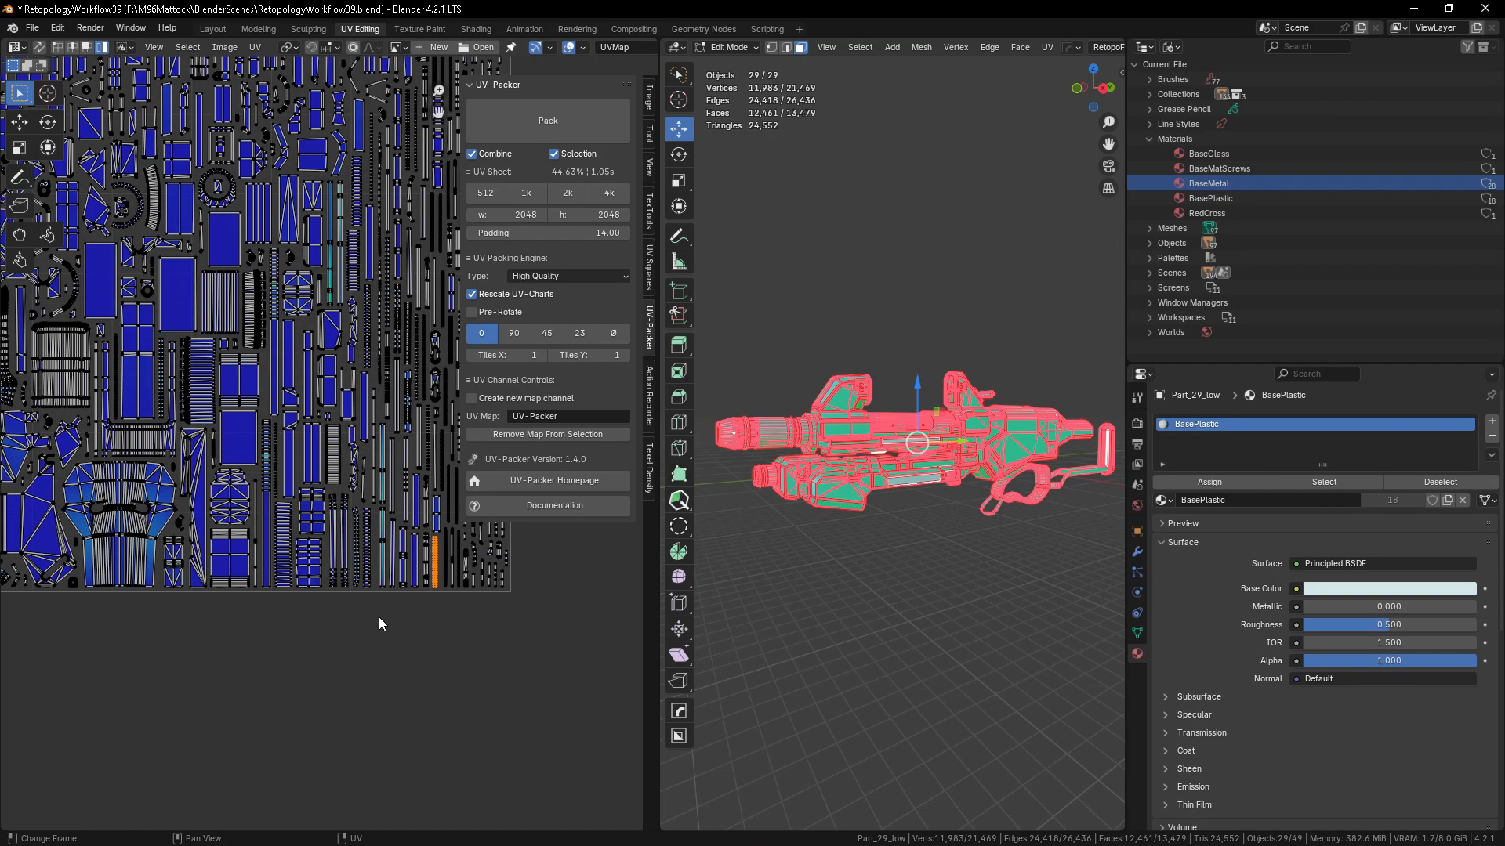
pyautogui.click(182, 605)
pyautogui.click(129, 566)
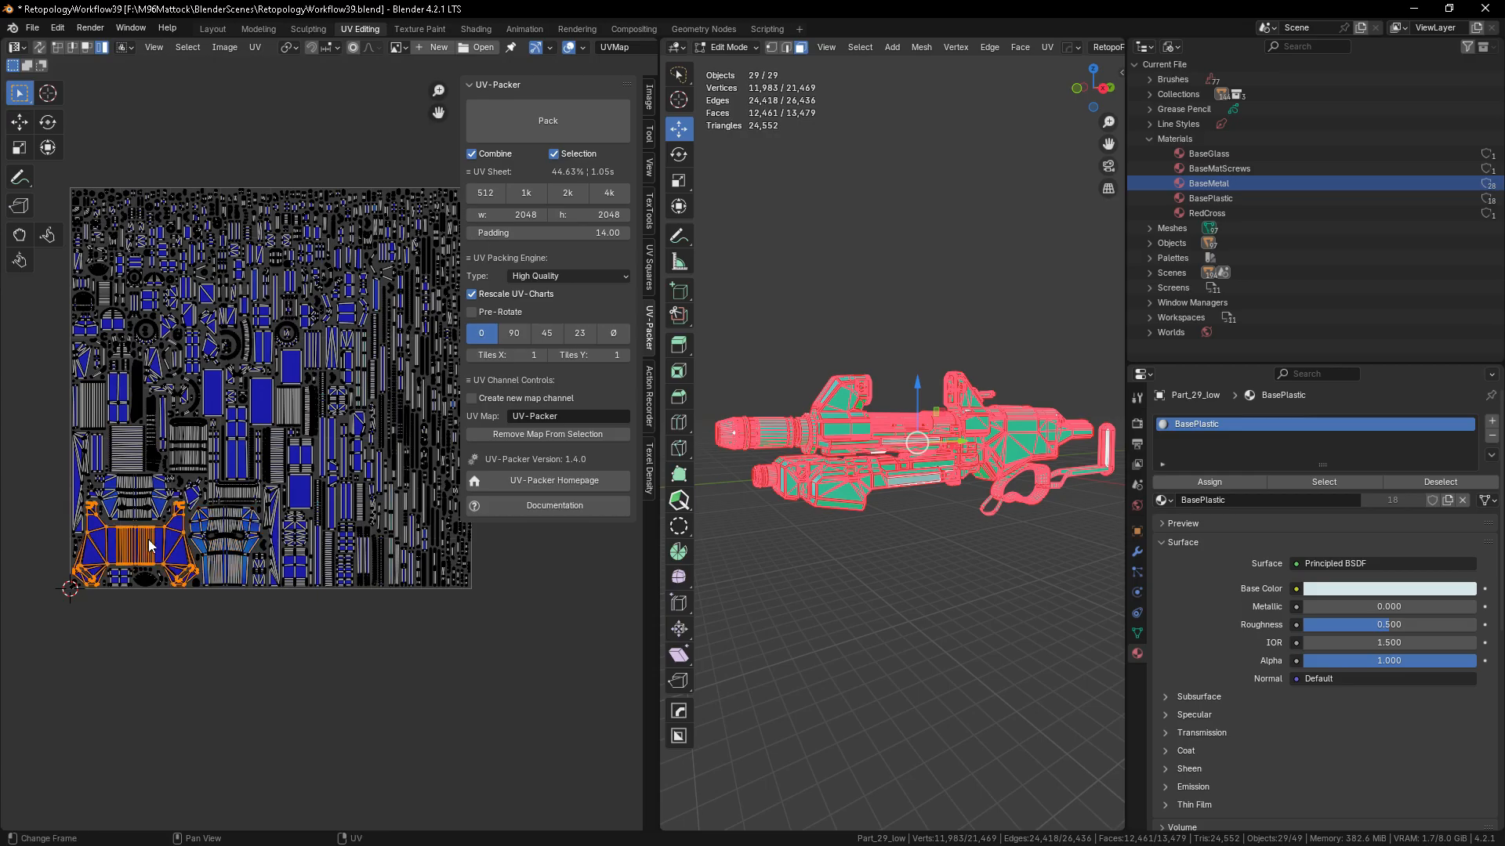
pyautogui.click(650, 469)
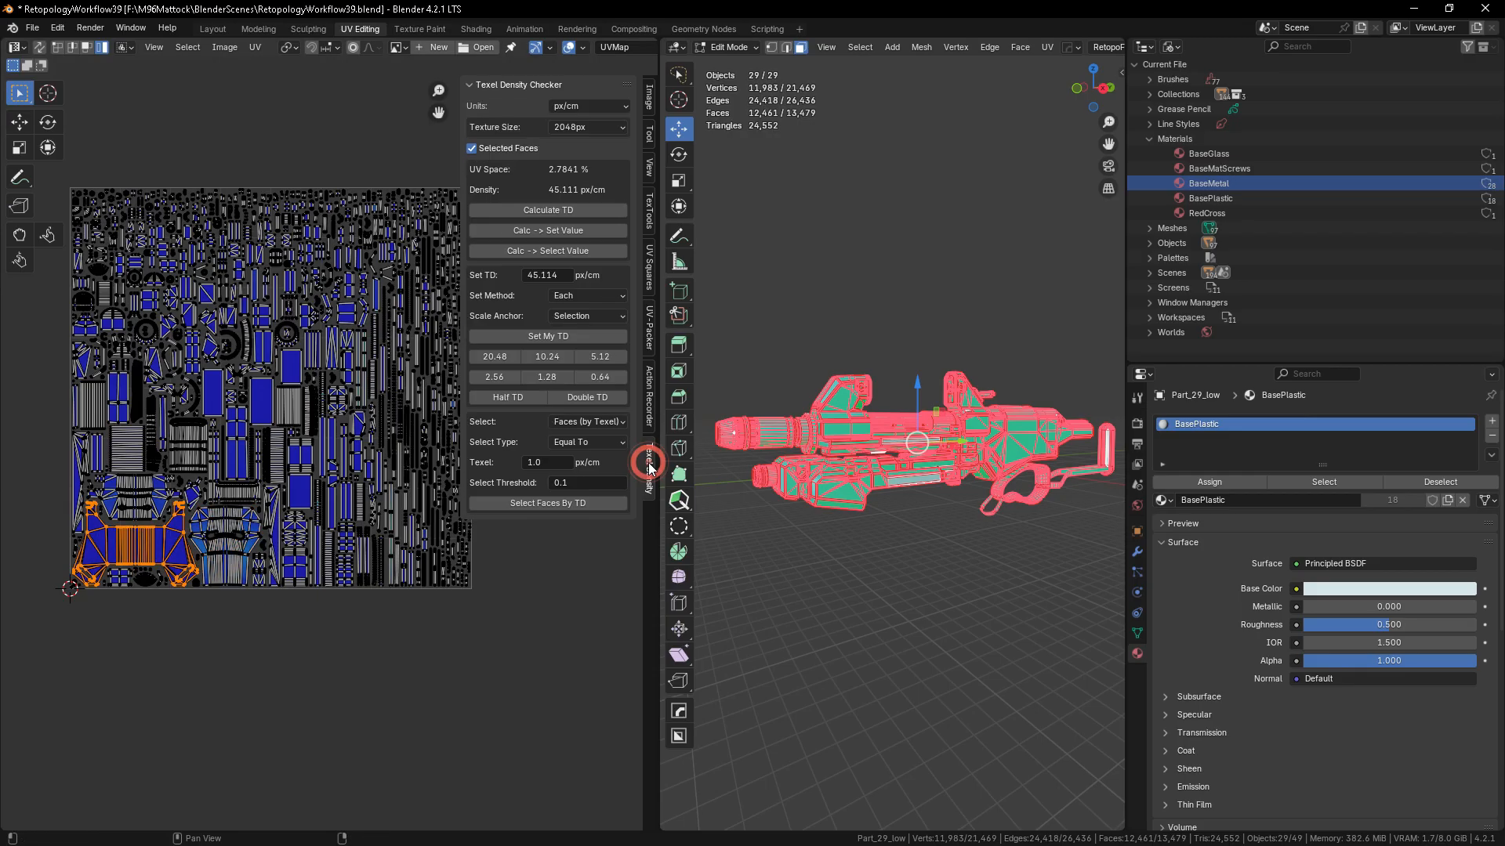
pyautogui.click(546, 210)
pyautogui.scroll(-3, 267, 473)
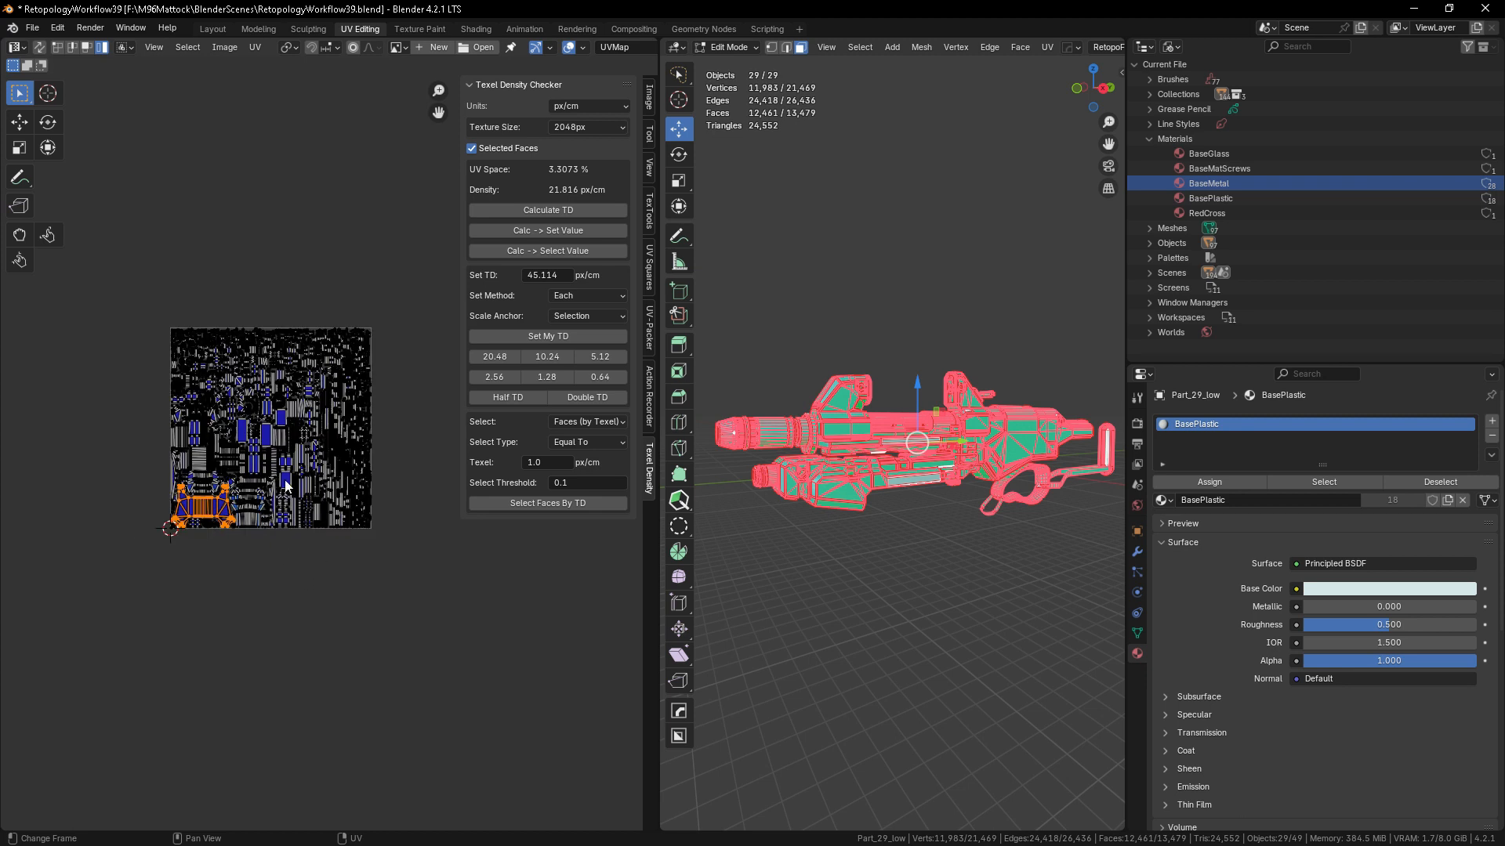
pyautogui.scroll(2, 271, 460)
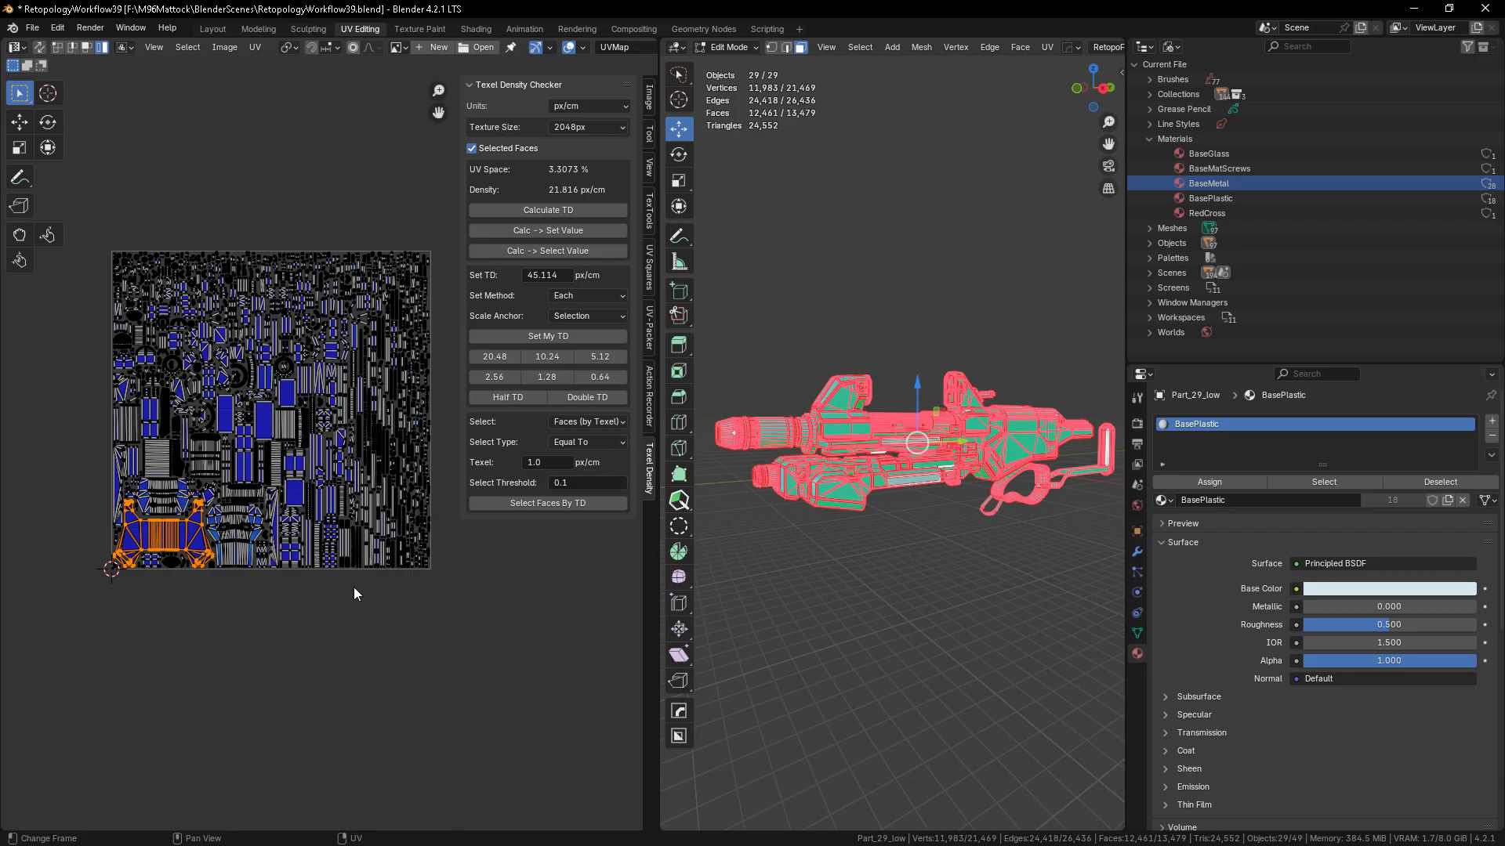
# - Undo the single-tile packing, back to the rescaled, unpacked UV islands
pyautogui.click(184, 612)
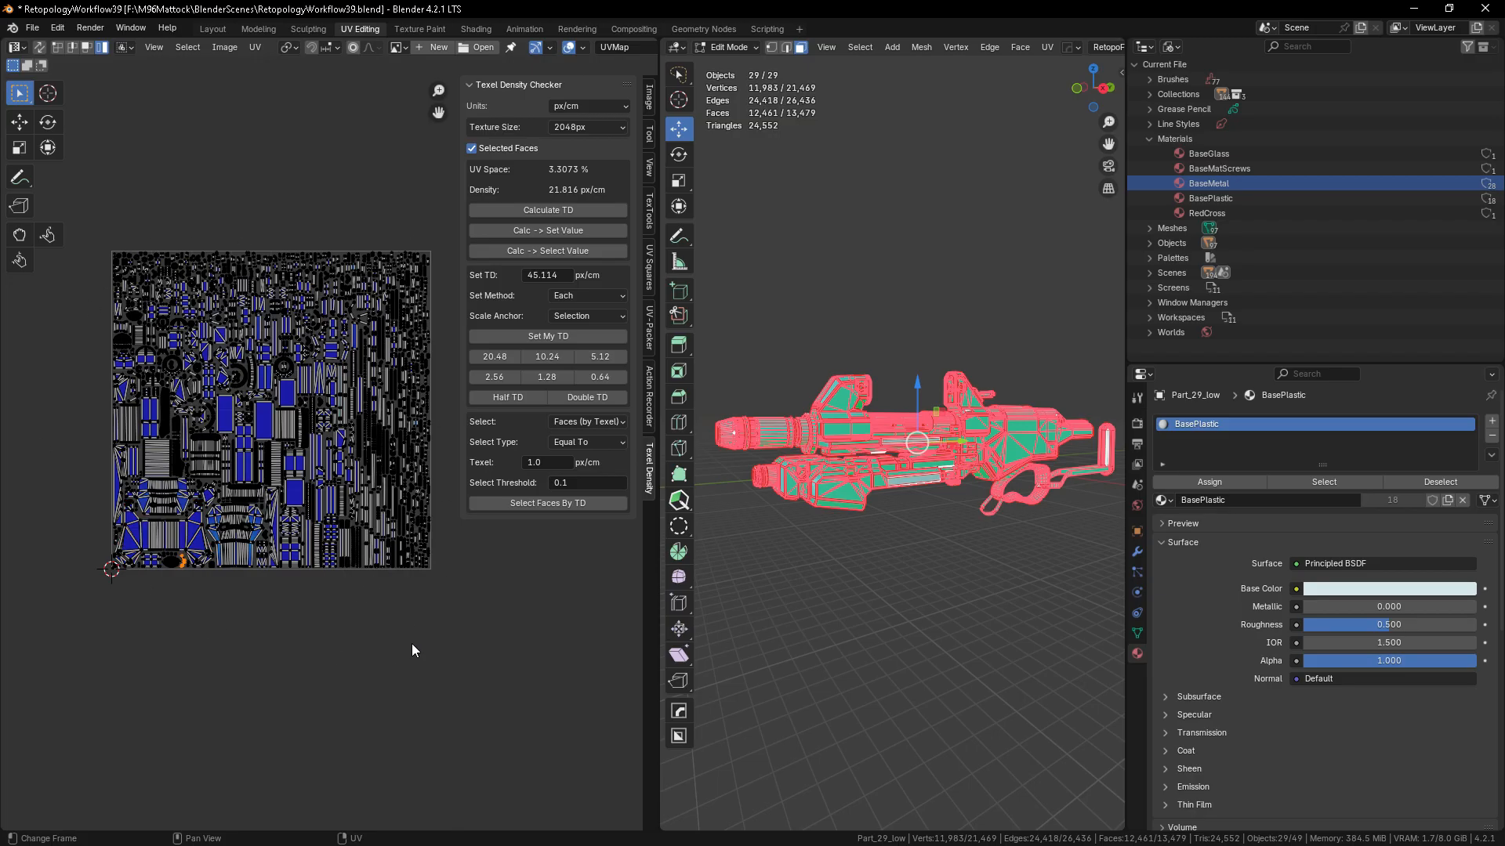
pyautogui.hotkey('ctrl', 'z')
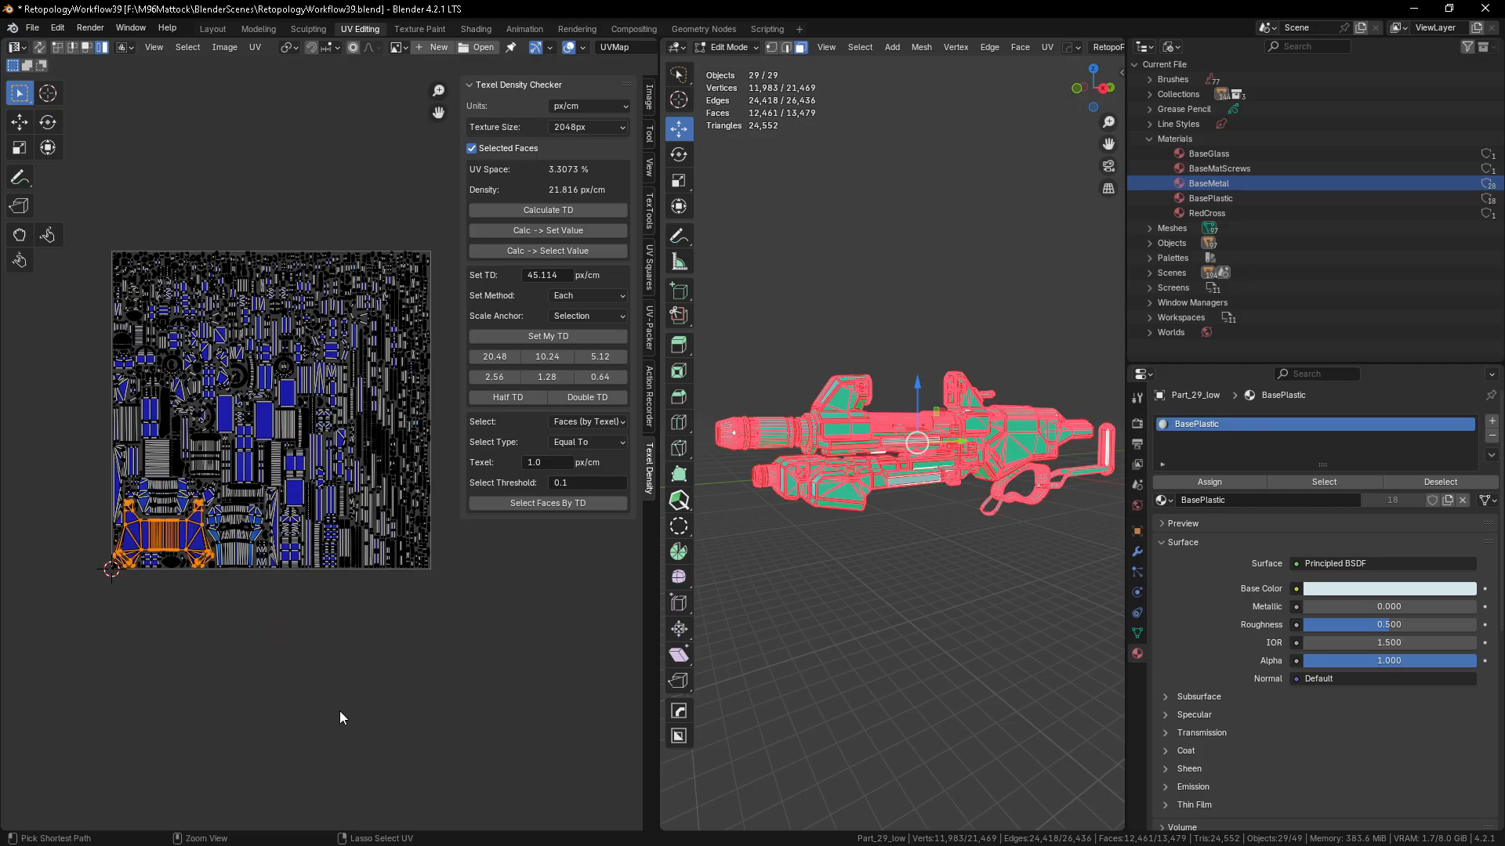
pyautogui.hotkey('ctrl', 'z')
pyautogui.hotkey('ctrl', 'z')
pyautogui.hotkey('ctrl', 'z')
pyautogui.hotkey('ctrl', 'z')
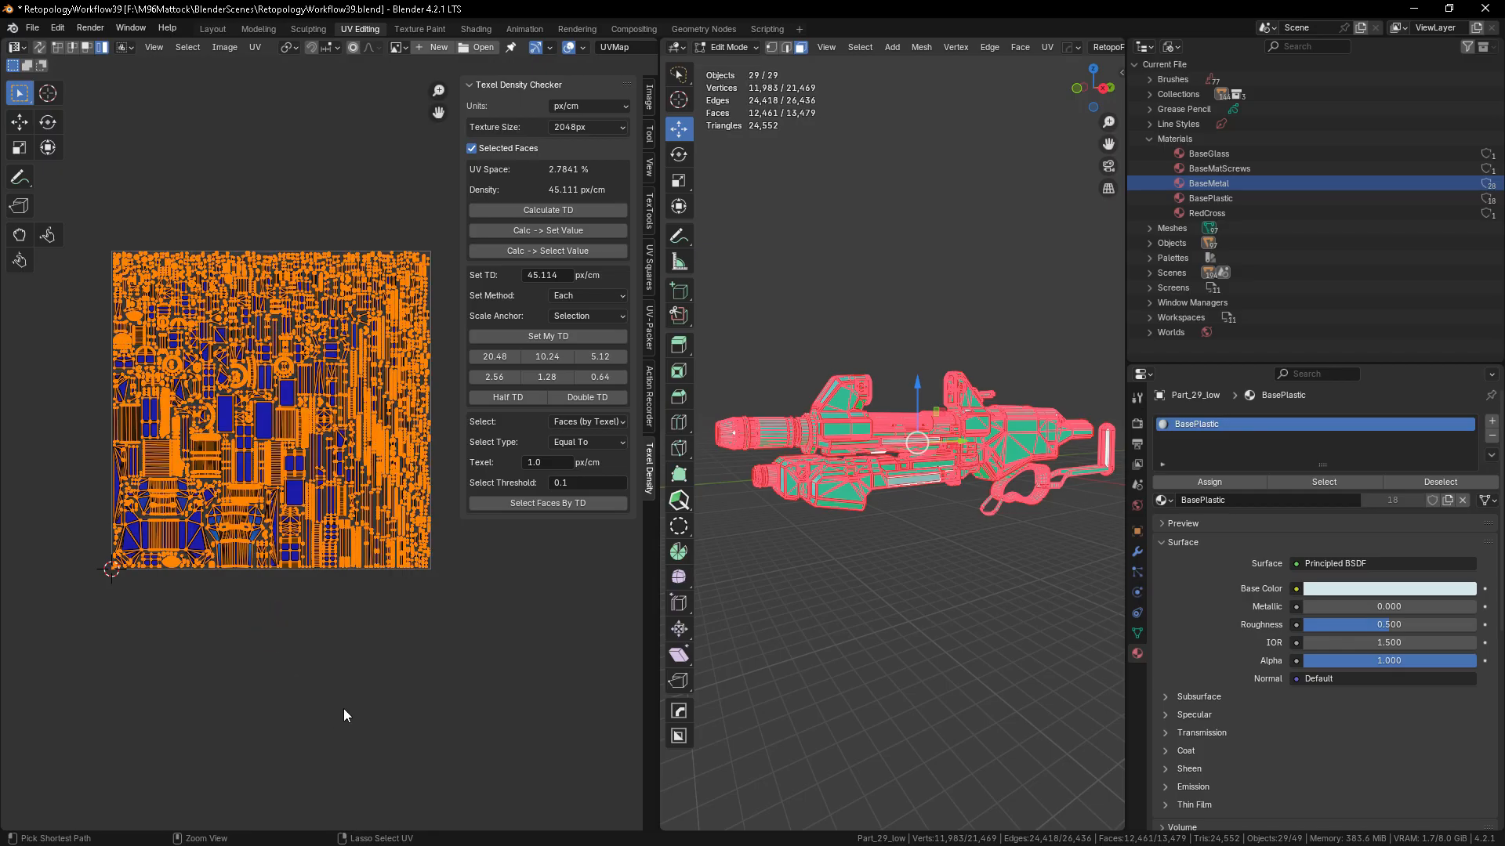
pyautogui.scroll(-6, 234, 499)
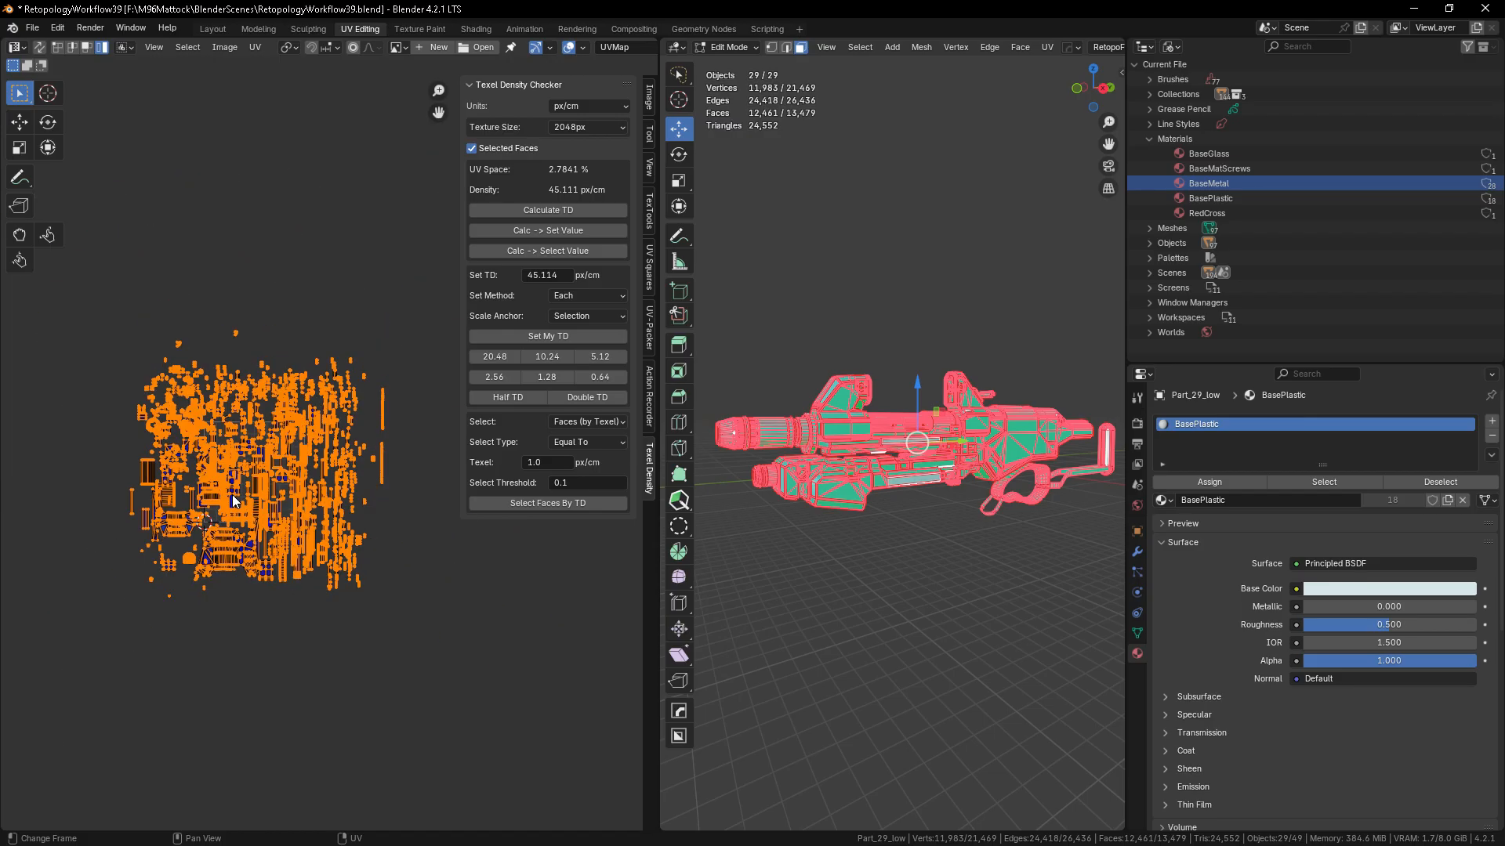
# - Set UV-Packer's horizontal tile count to 2 and display a two-tile-wide grid in the UV editor
pyautogui.click(649, 335)
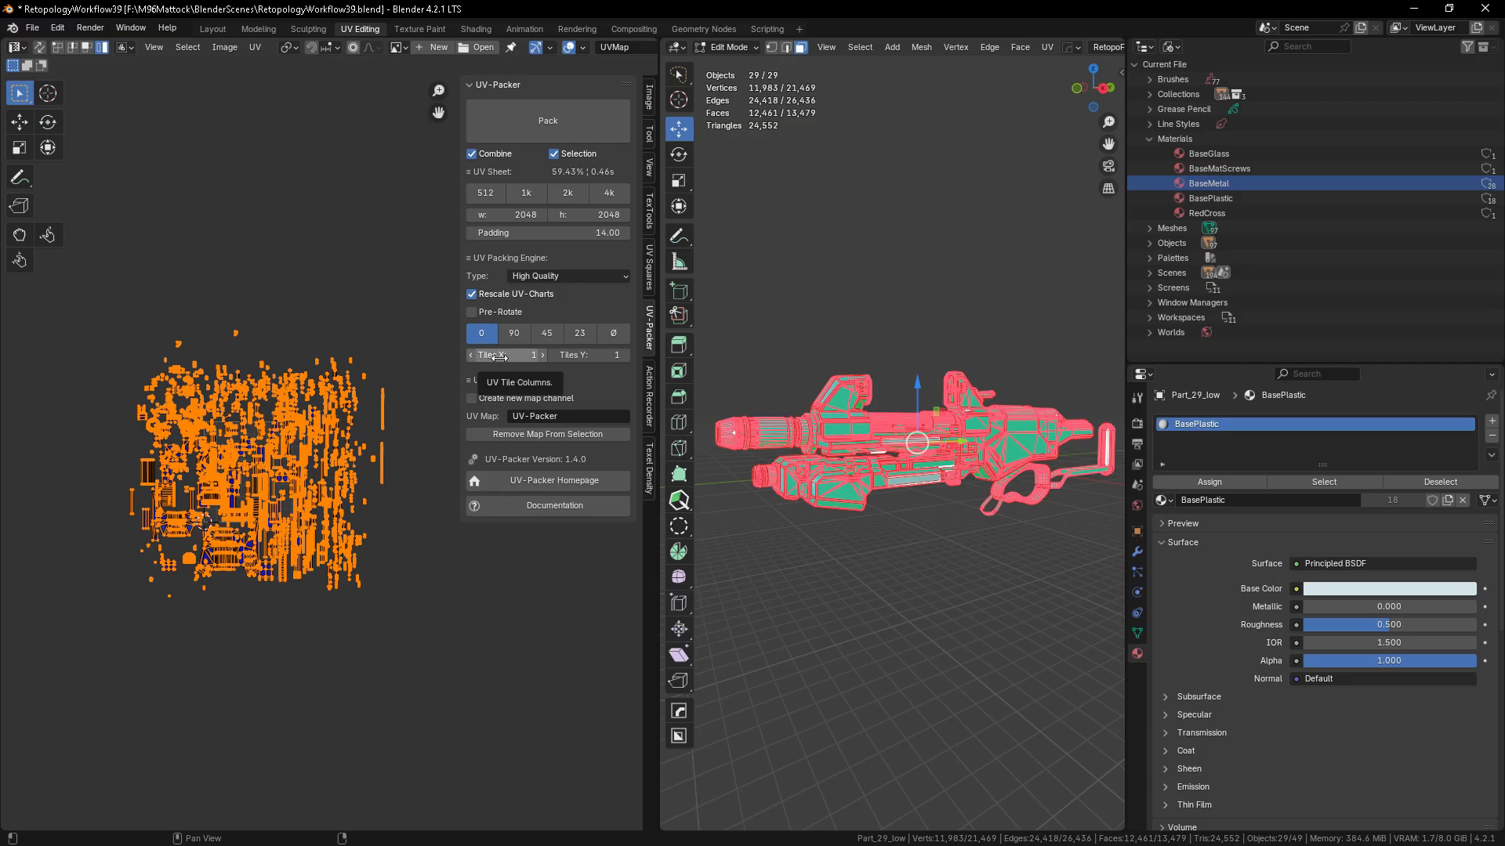
pyautogui.click(542, 356)
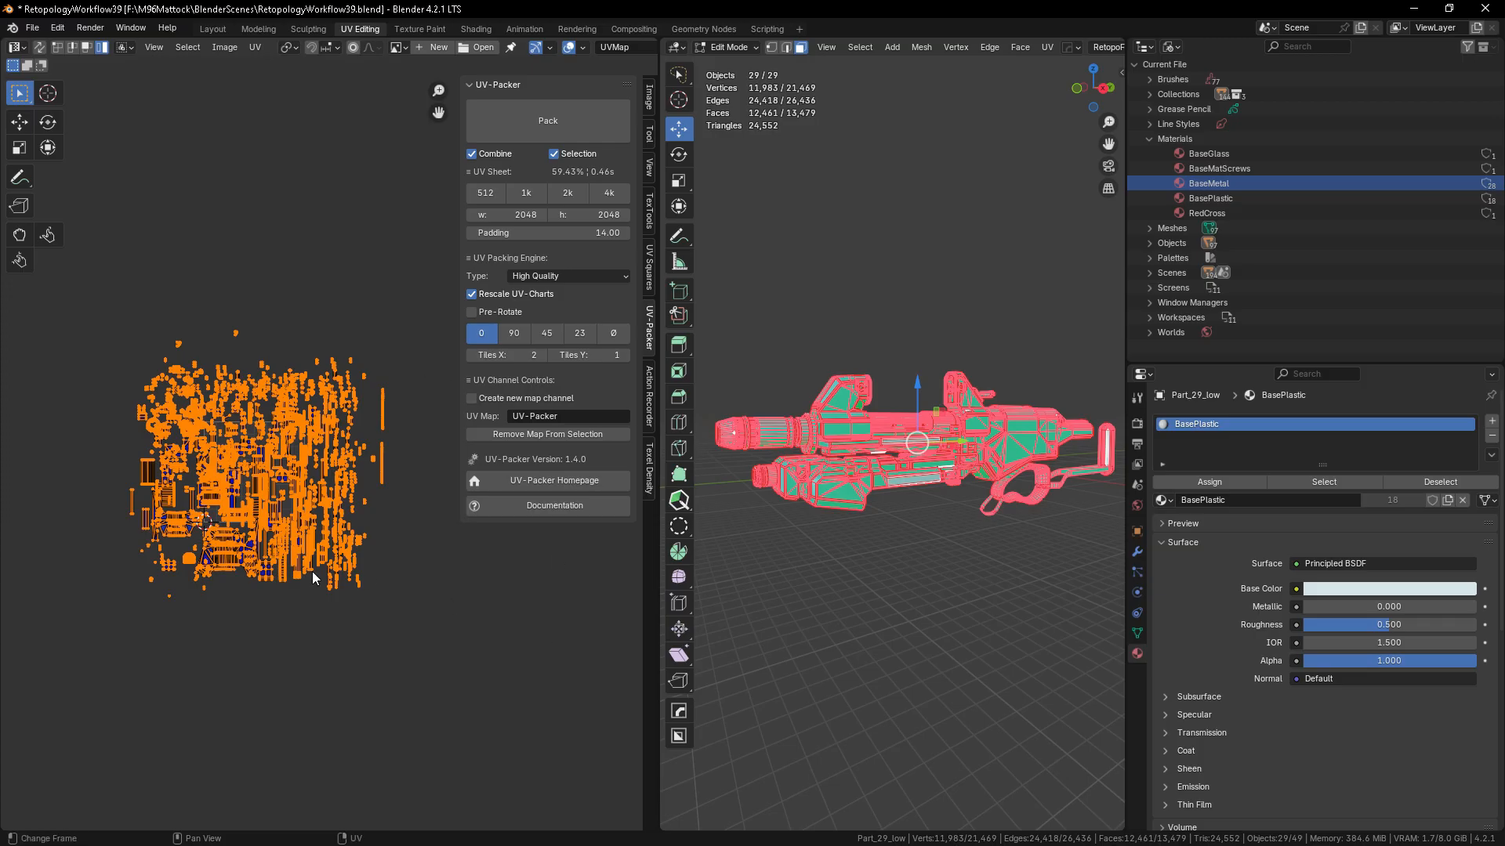
pyautogui.click(583, 47)
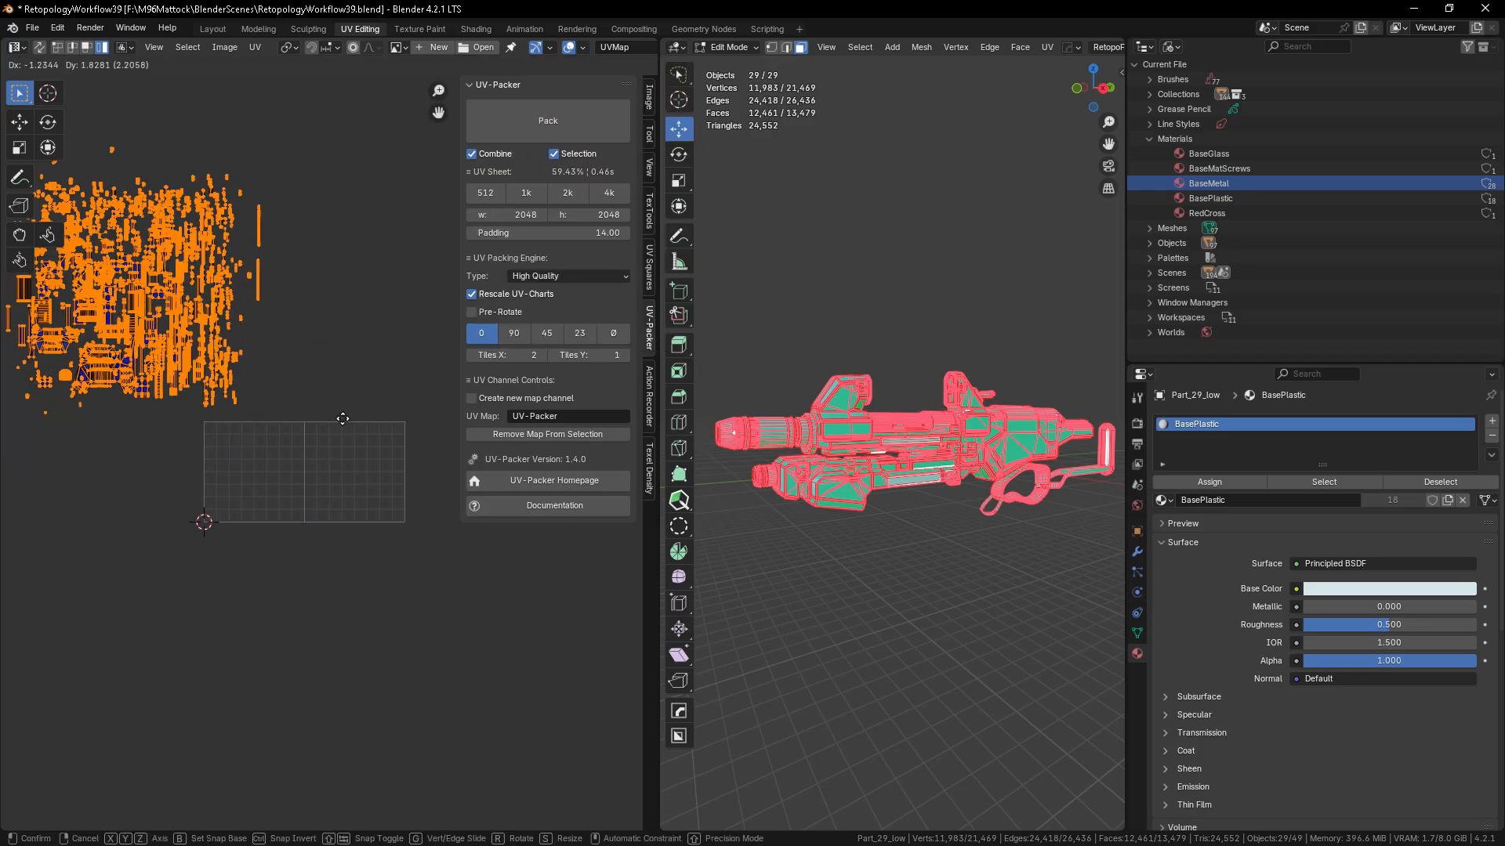
# - Move all UV islands clear of the grid by about -0.922 in X and 2.336 in Y, and pack them with UV-Packer
pyautogui.click(349, 407)
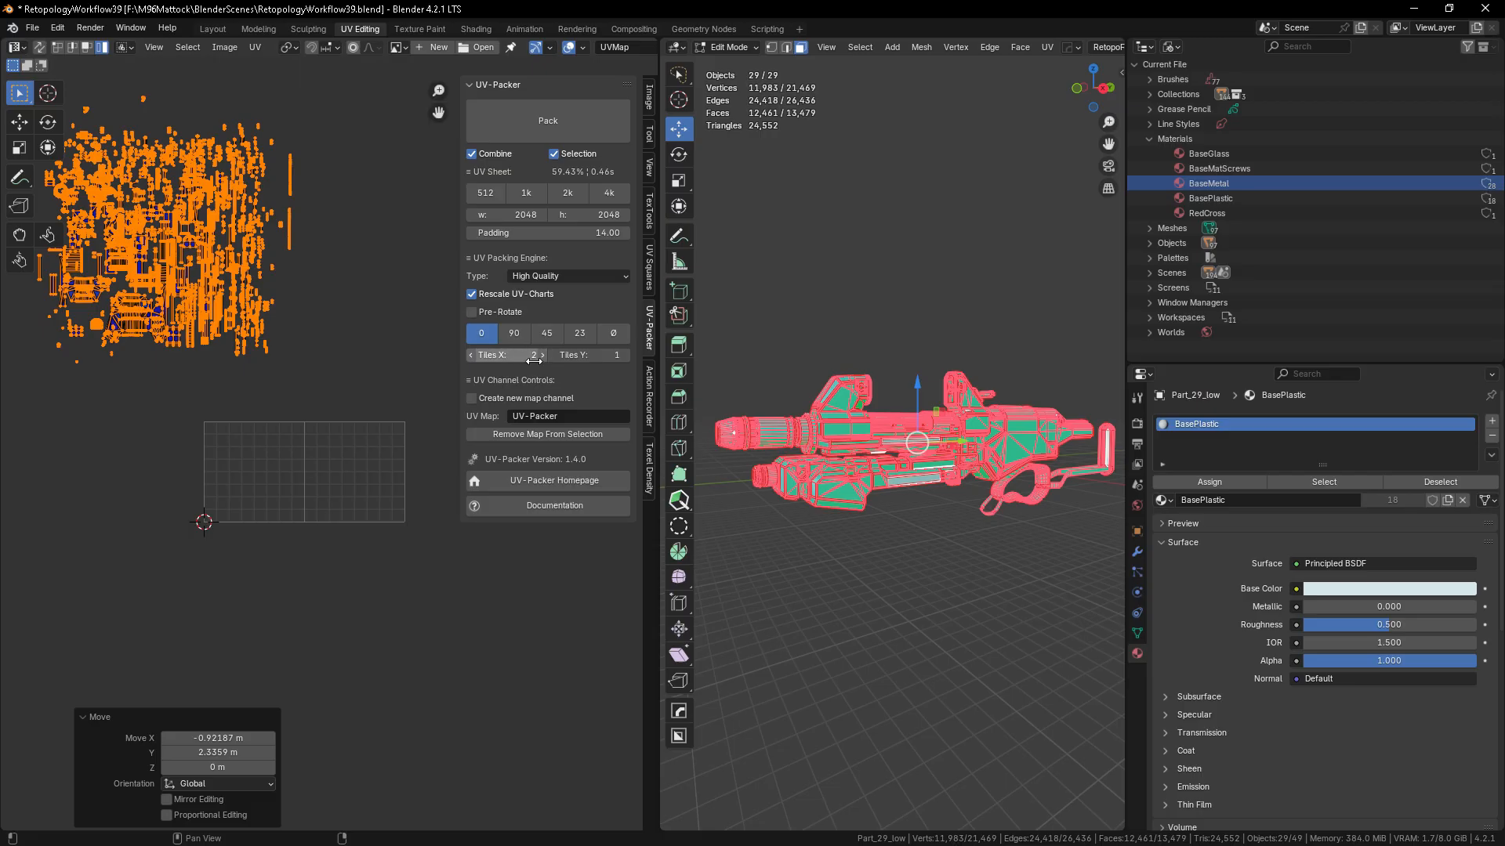
pyautogui.click(546, 129)
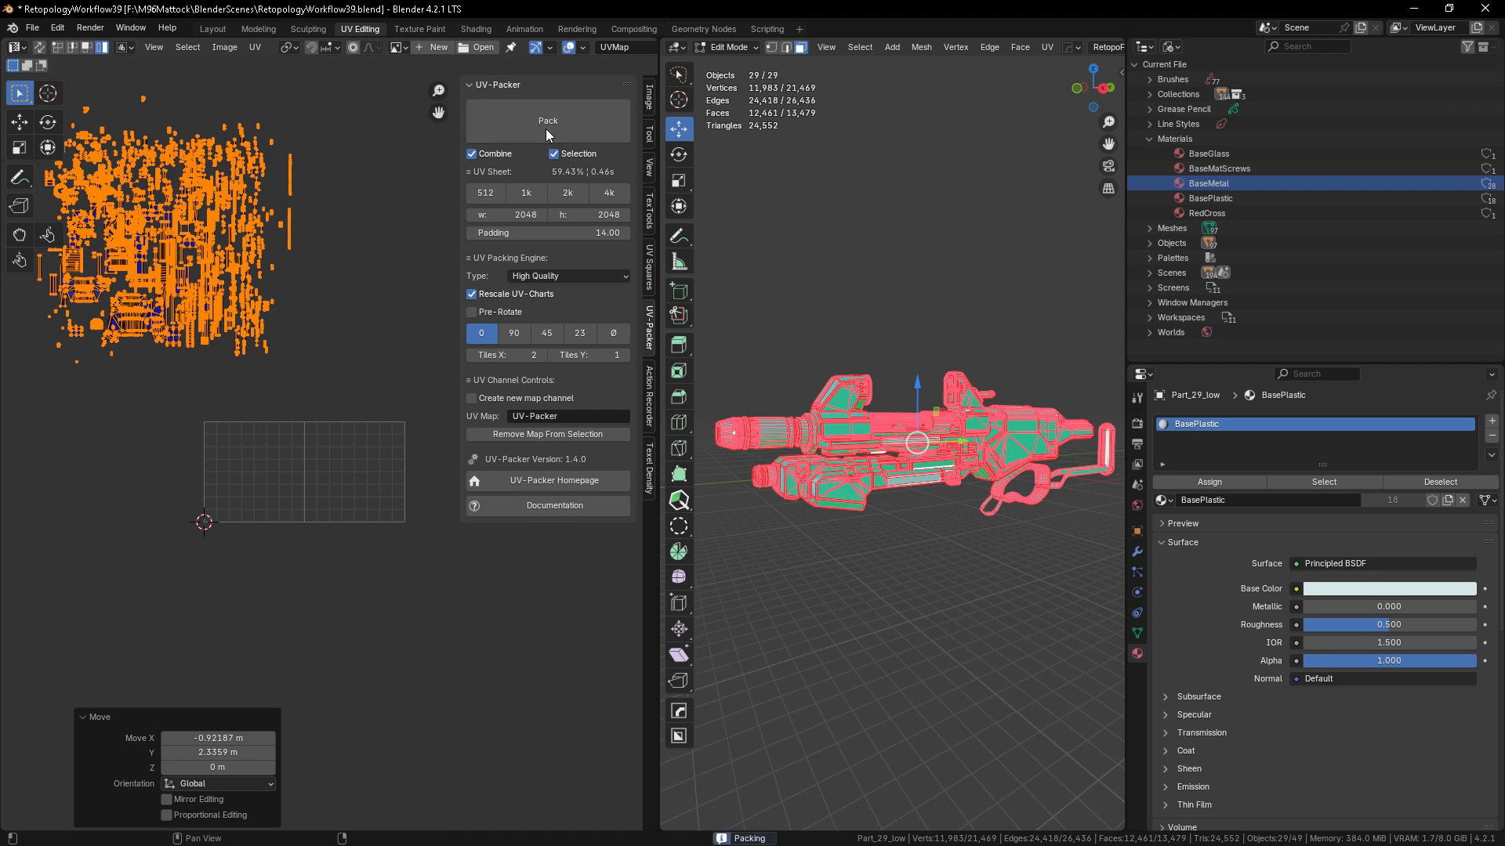
# - Calculate the texel density of the left one of the two tall rectangular UV islands in the second packed tile
pyautogui.scroll(2, 354, 481)
pyautogui.scroll(-1, 354, 481)
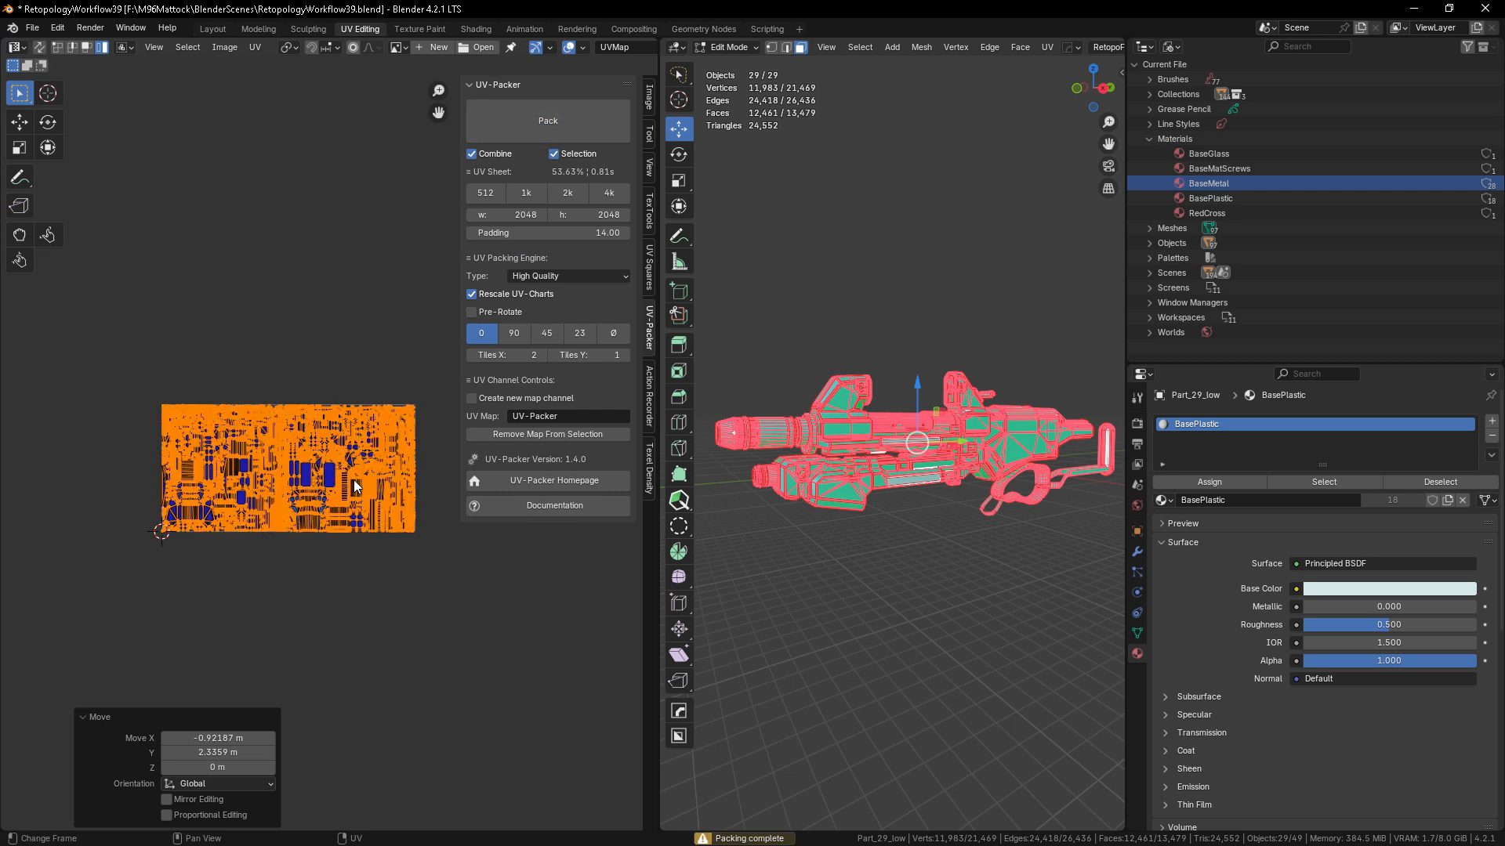
pyautogui.scroll(2, 354, 482)
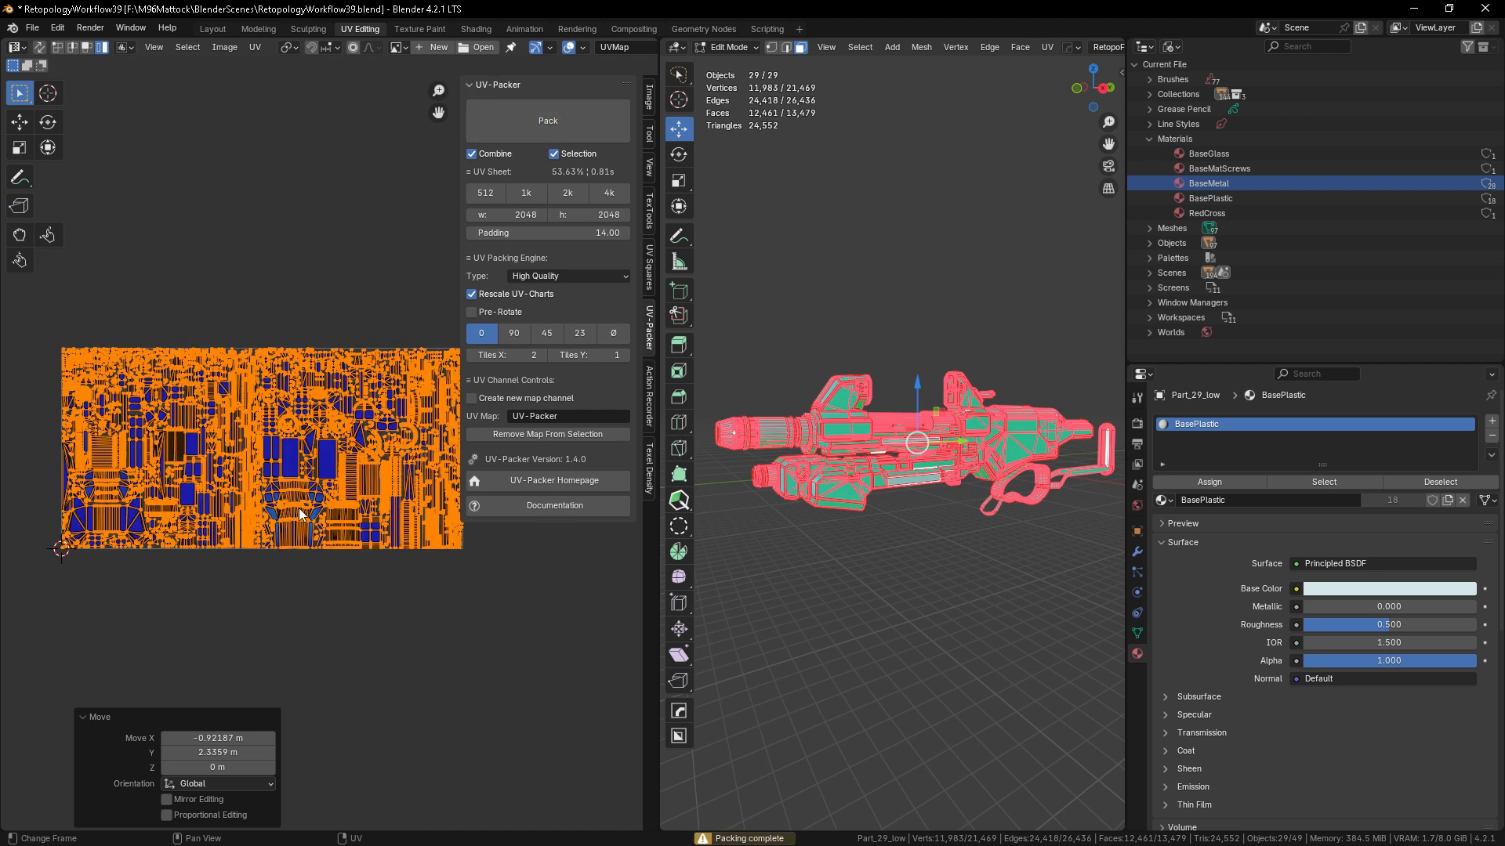
pyautogui.scroll(2, 291, 464)
pyautogui.click(281, 462)
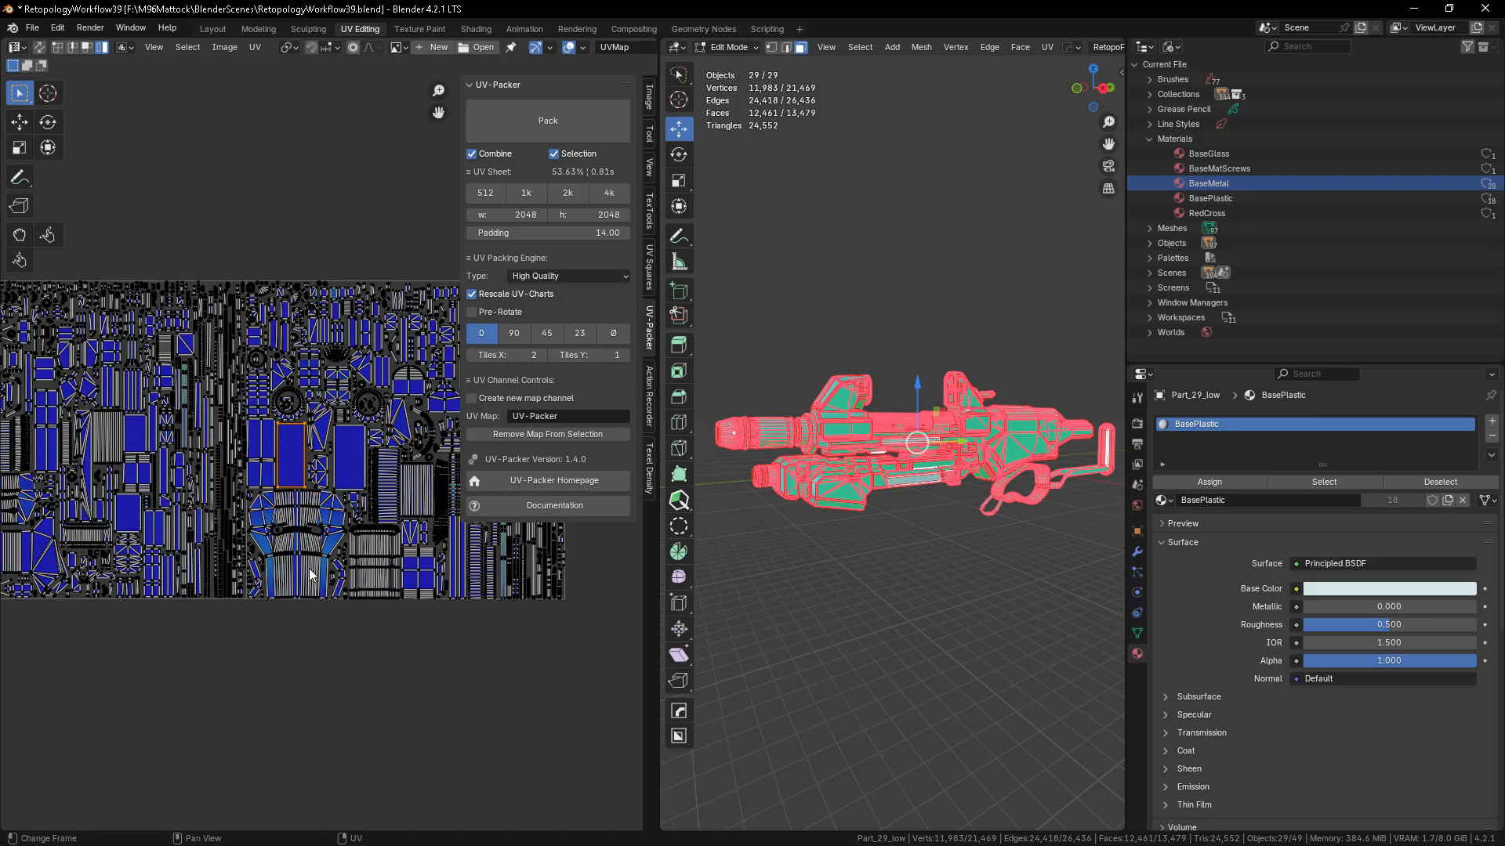
pyautogui.scroll(-2, 310, 569)
pyautogui.click(645, 466)
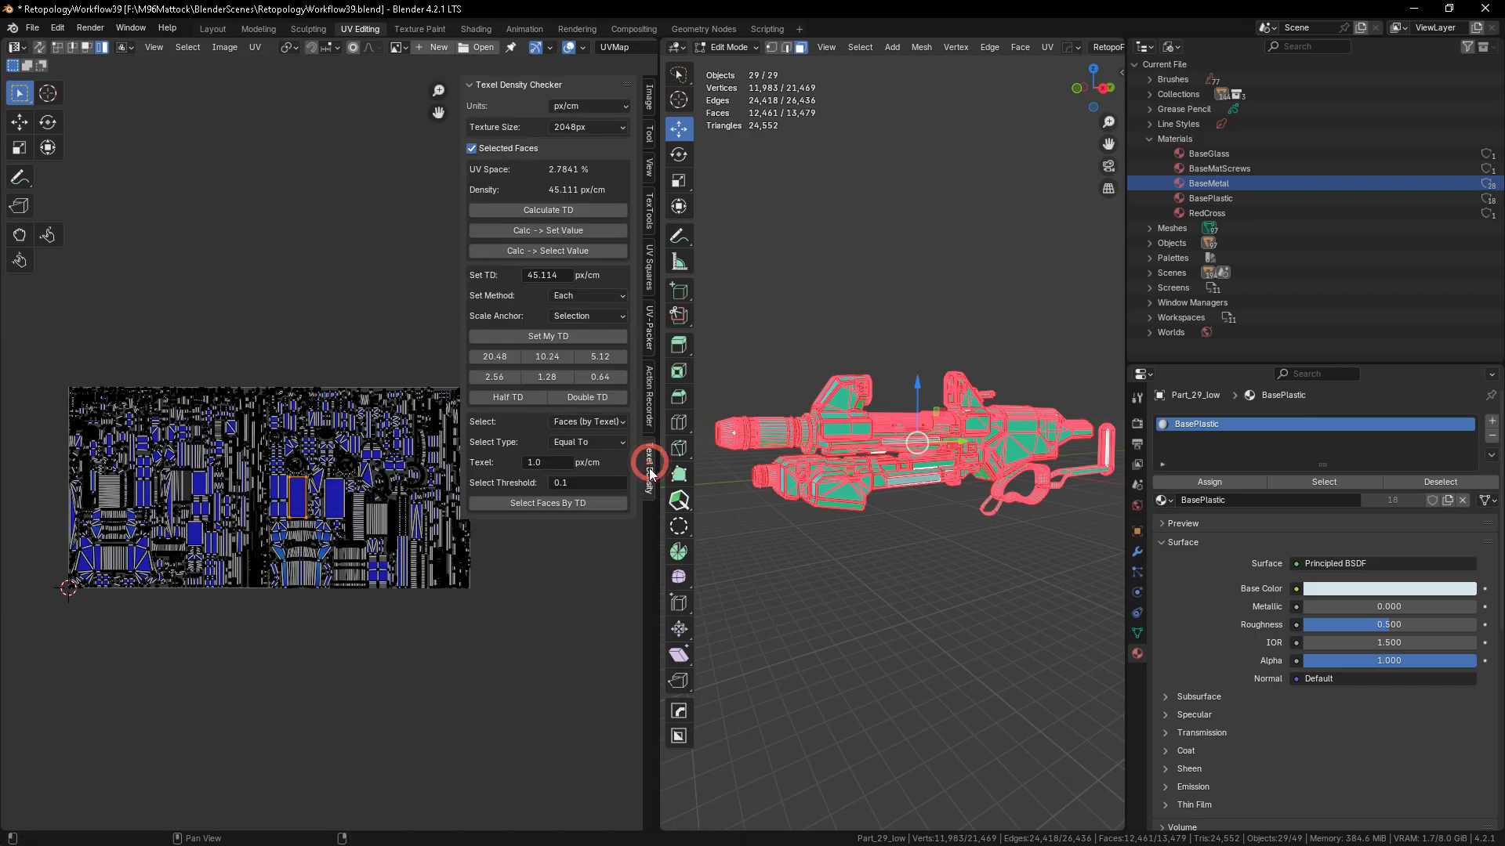
pyautogui.click(552, 210)
# - Calculate the texel density of the large UV island at the second tile's lower edge and clear the UV selection
pyautogui.click(300, 566)
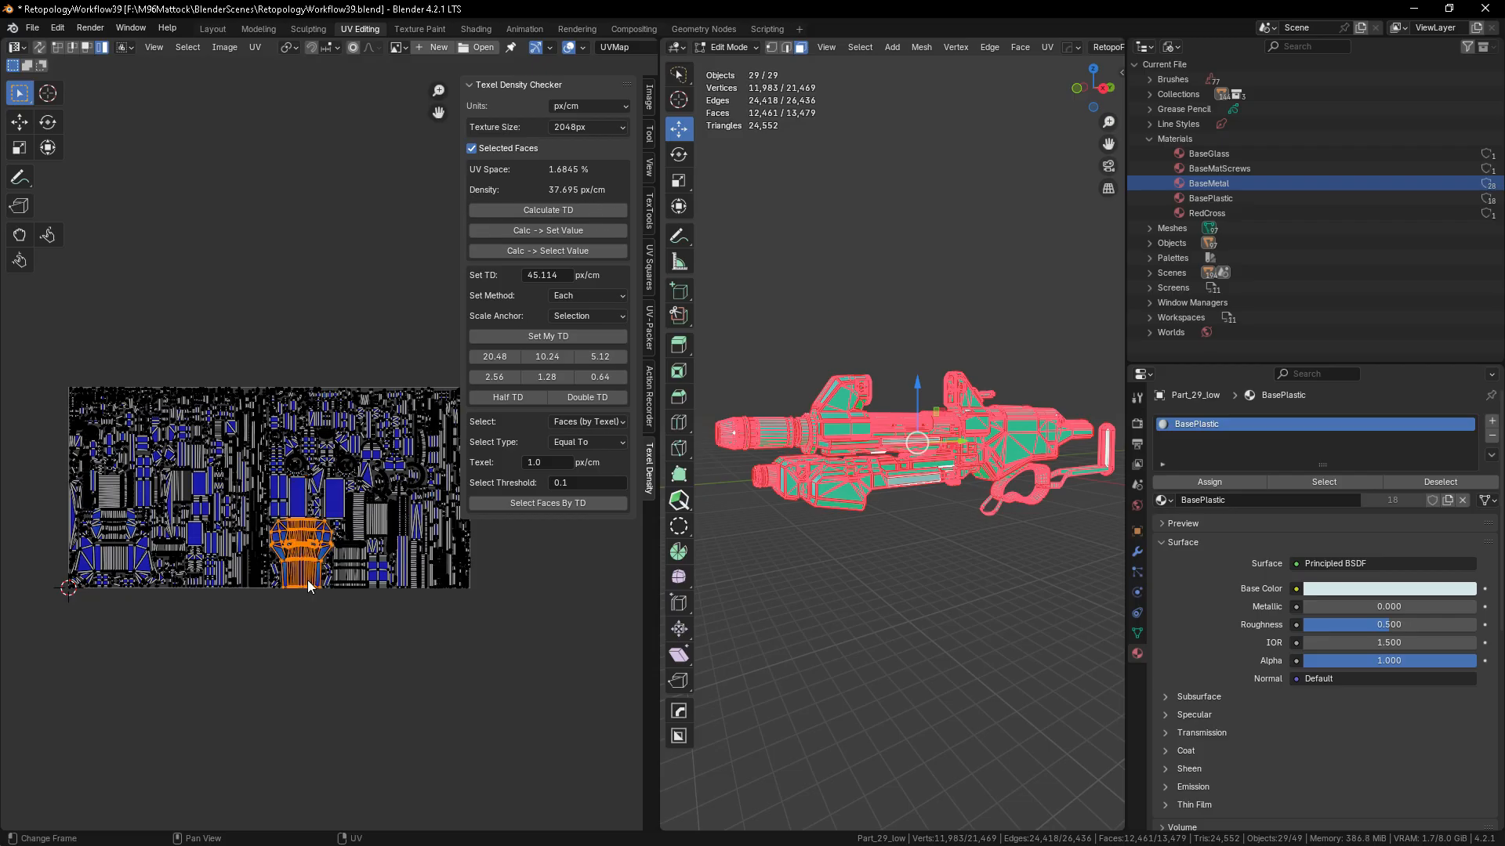
pyautogui.click(542, 211)
pyautogui.click(108, 551)
pyautogui.scroll(-2, 198, 470)
pyautogui.click(359, 610)
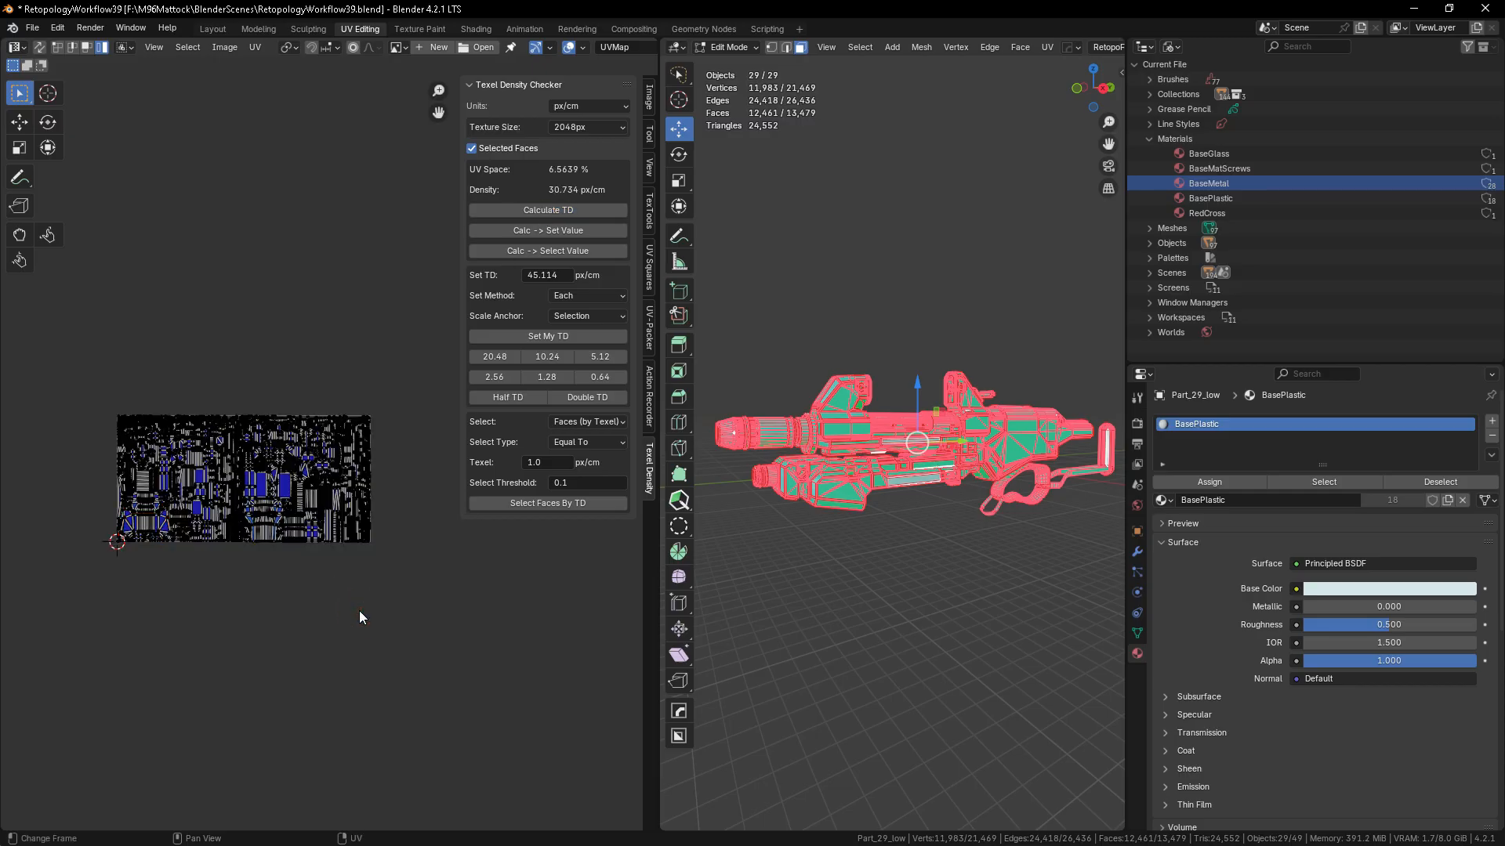
# - Set UV-Packer's horizontal tile count to 3 and display a three-tile-wide grid in the UV editor
pyautogui.click(649, 329)
pyautogui.click(542, 359)
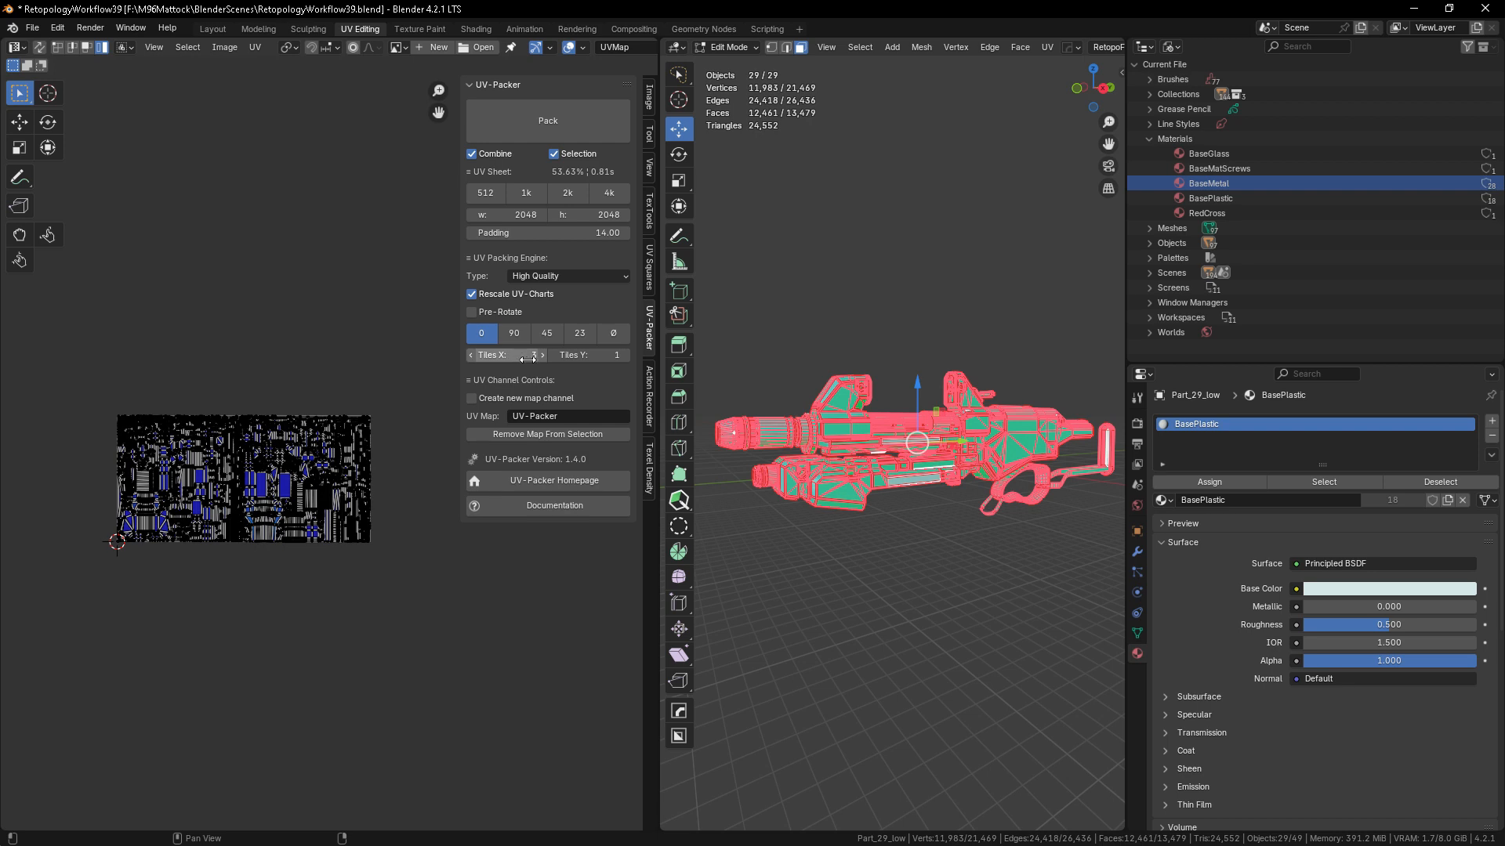
pyautogui.press('a')
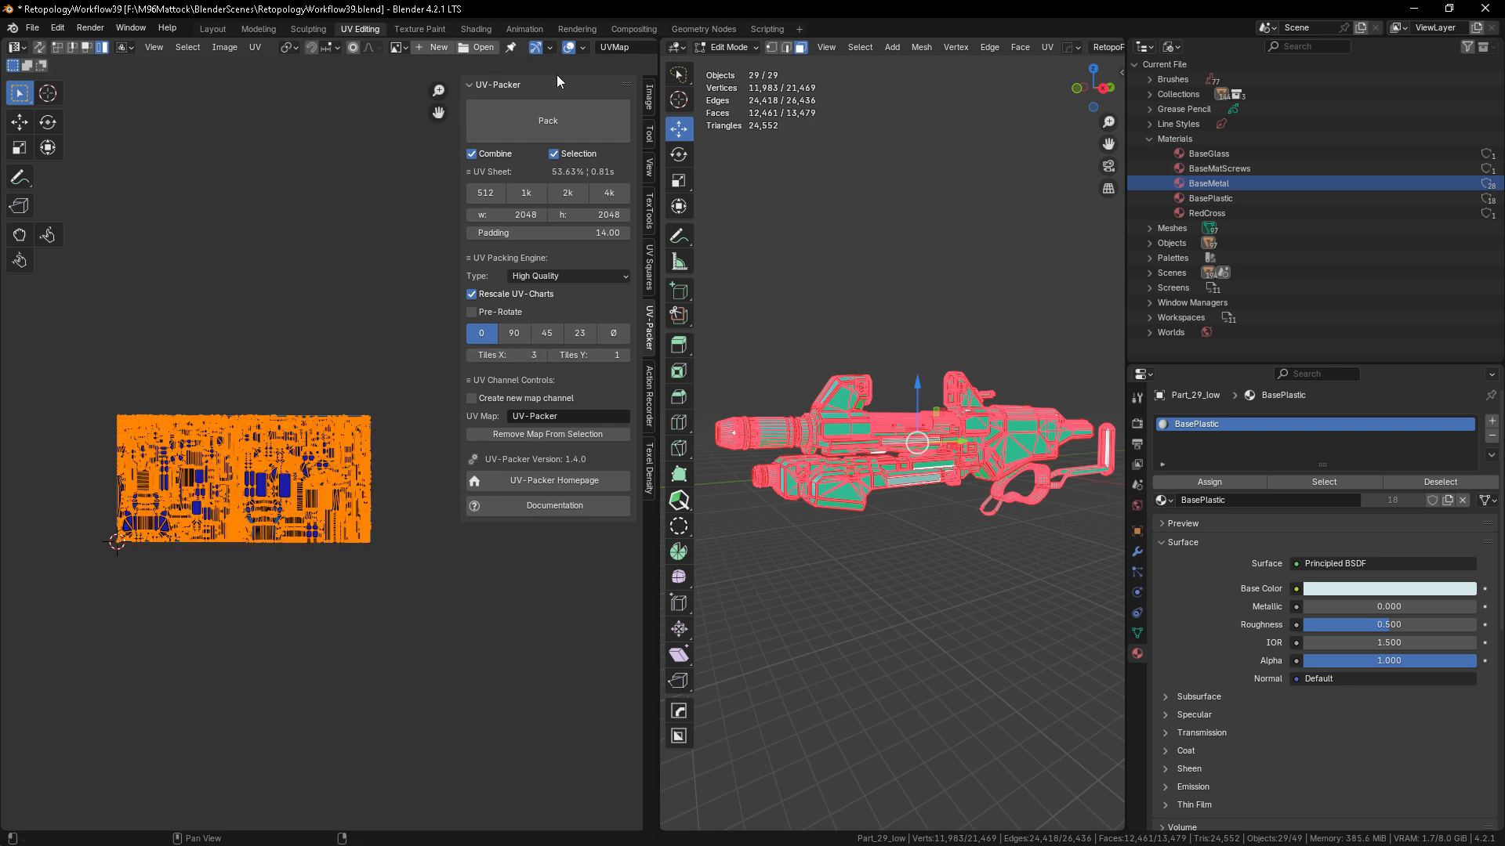
pyautogui.click(583, 48)
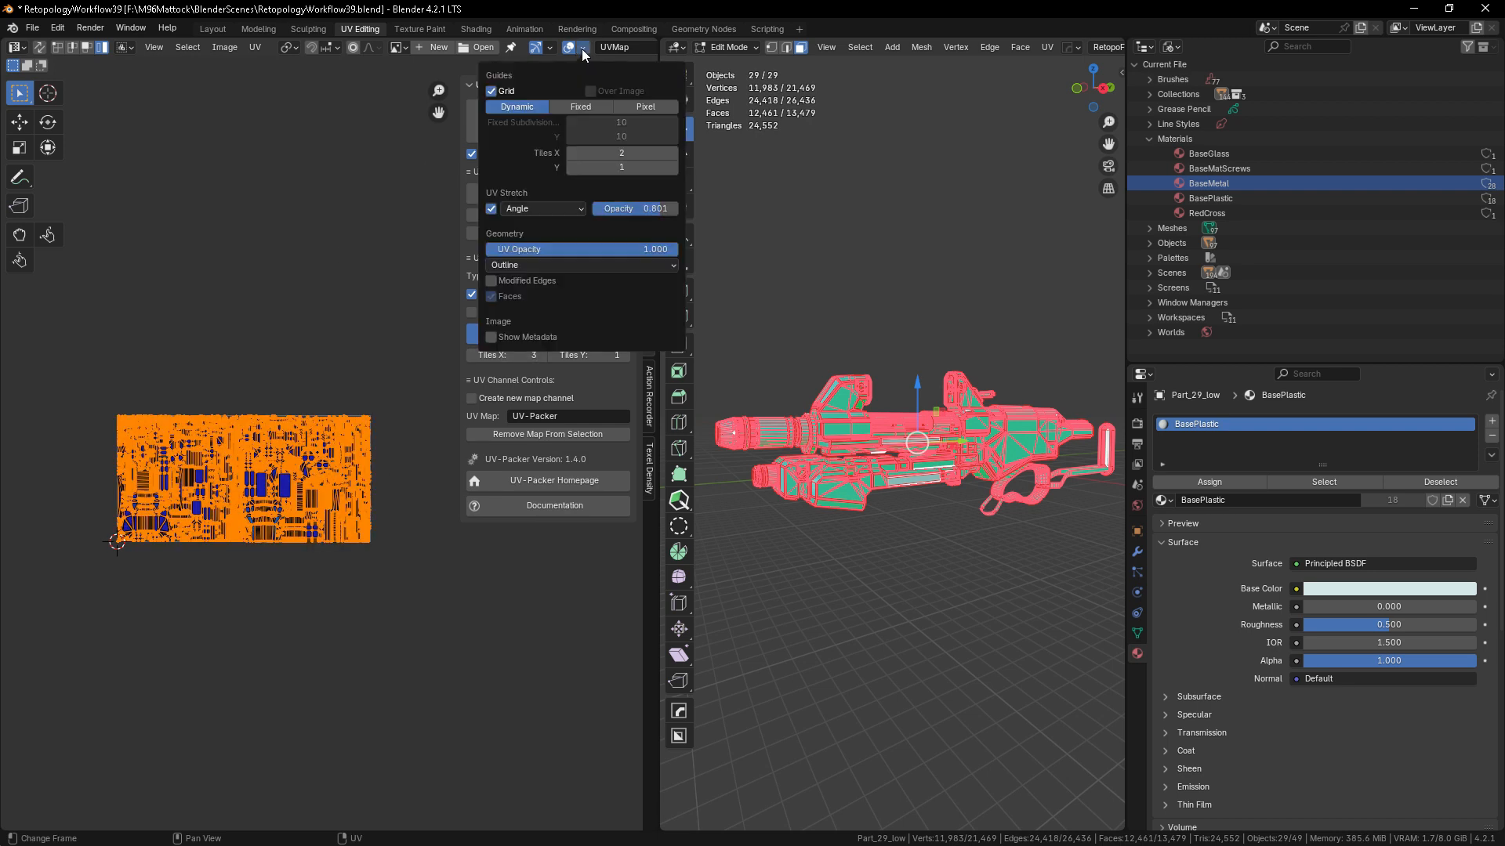
pyautogui.click(674, 152)
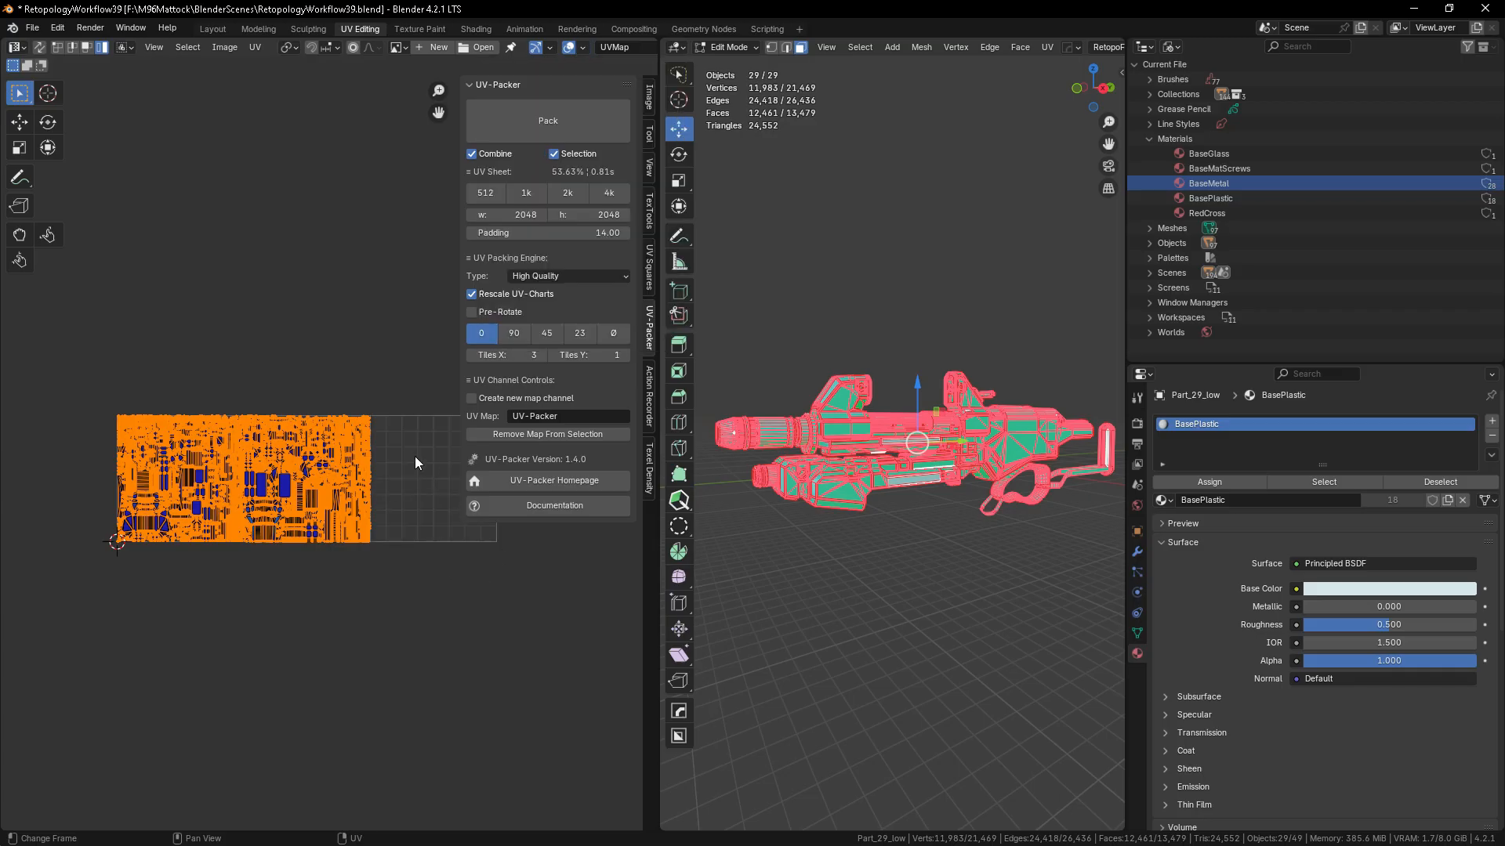
# - Select all of the metal parts' UV islands and pack them across the three tiles with UV-Packer
pyautogui.click(444, 638)
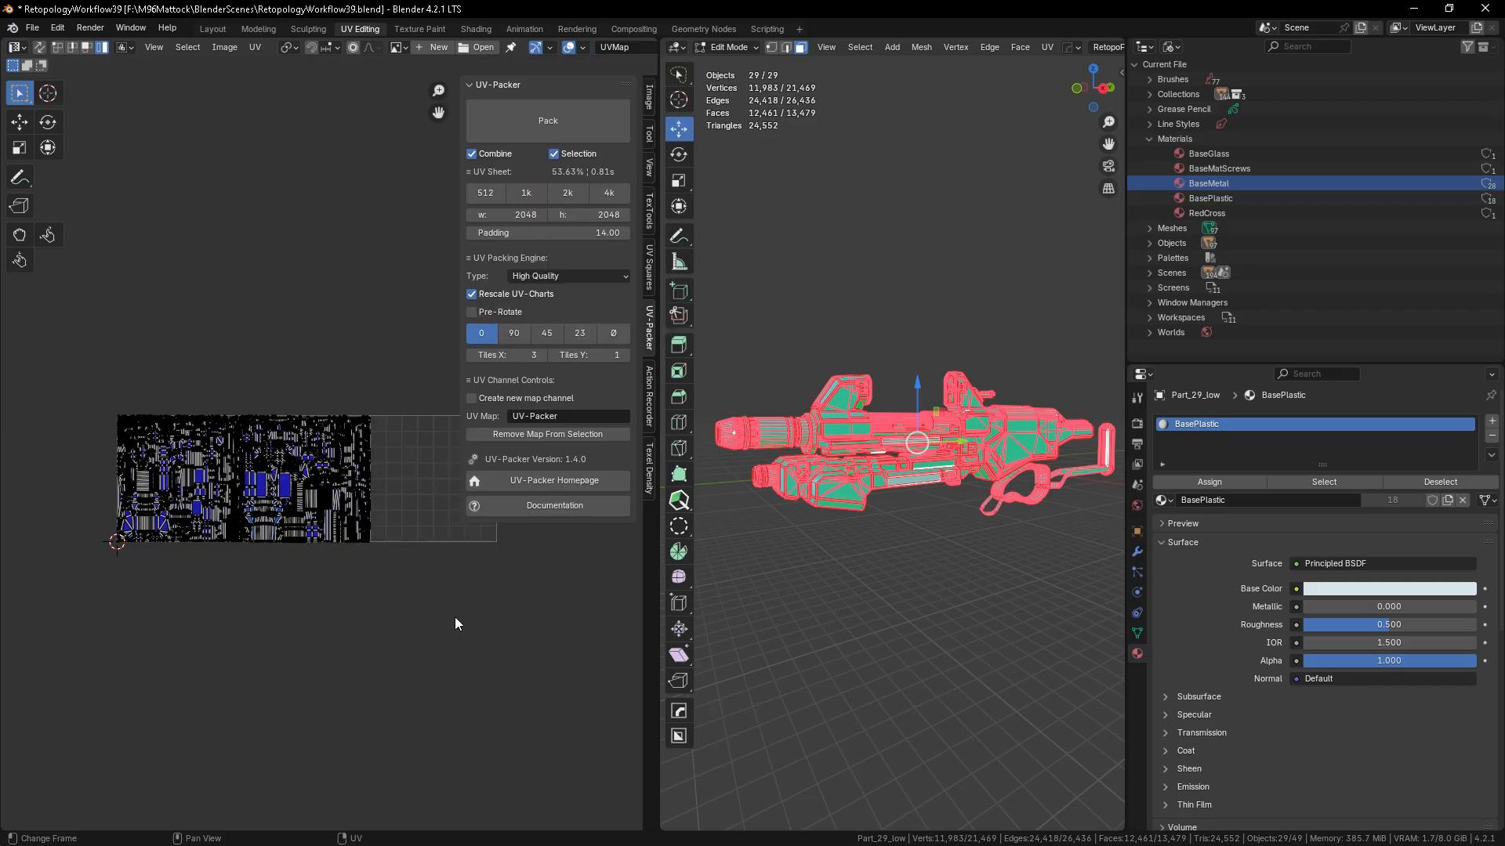
pyautogui.press('a')
pyautogui.click(546, 123)
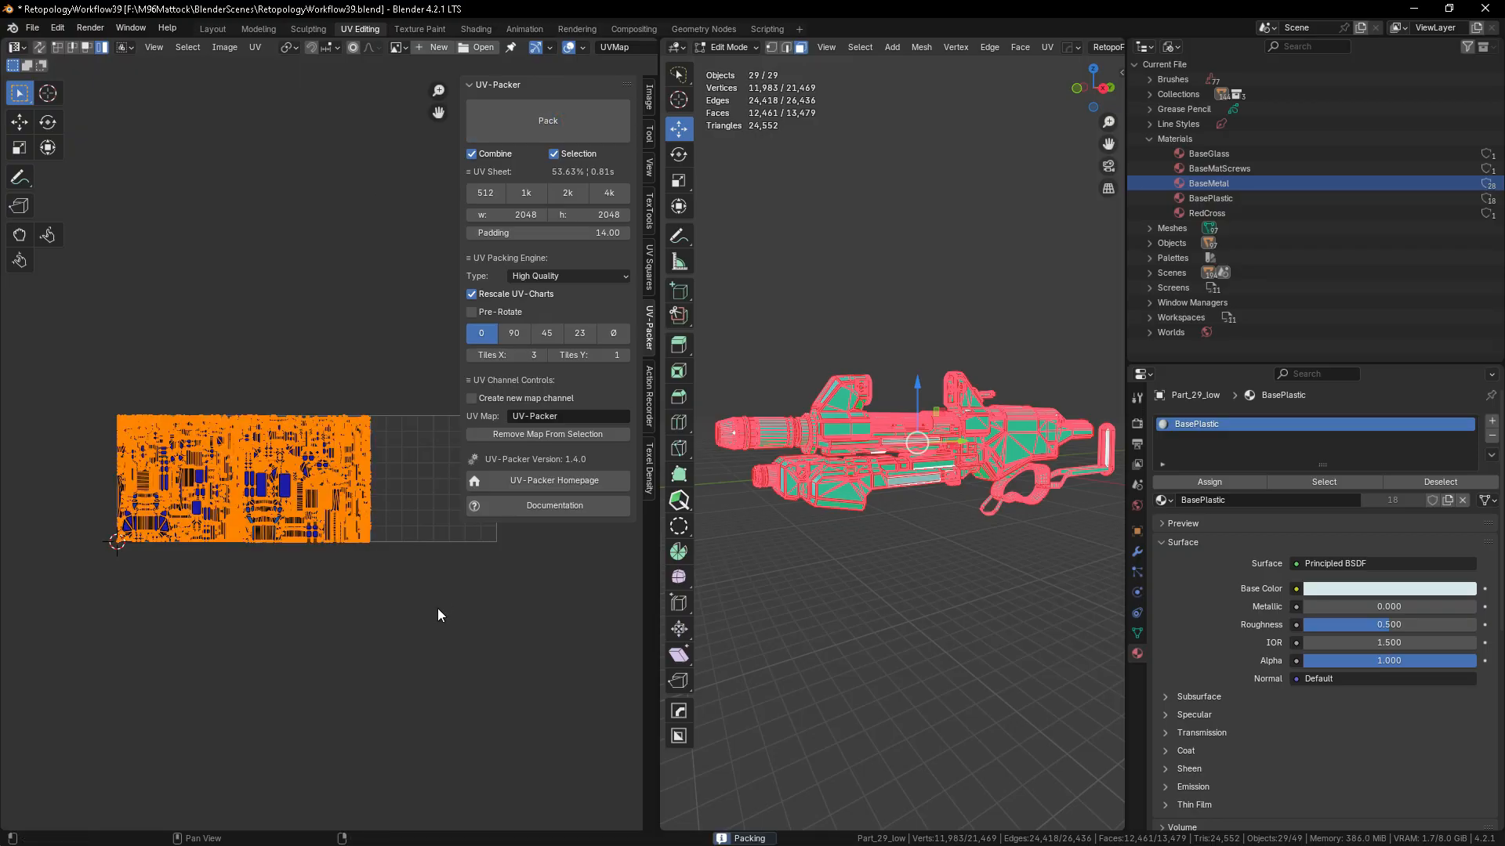
pyautogui.scroll(-1, 309, 506)
pyautogui.scroll(2, 269, 530)
pyautogui.scroll(-1, 187, 470)
pyautogui.scroll(-1, 185, 470)
pyautogui.scroll(1, 440, 479)
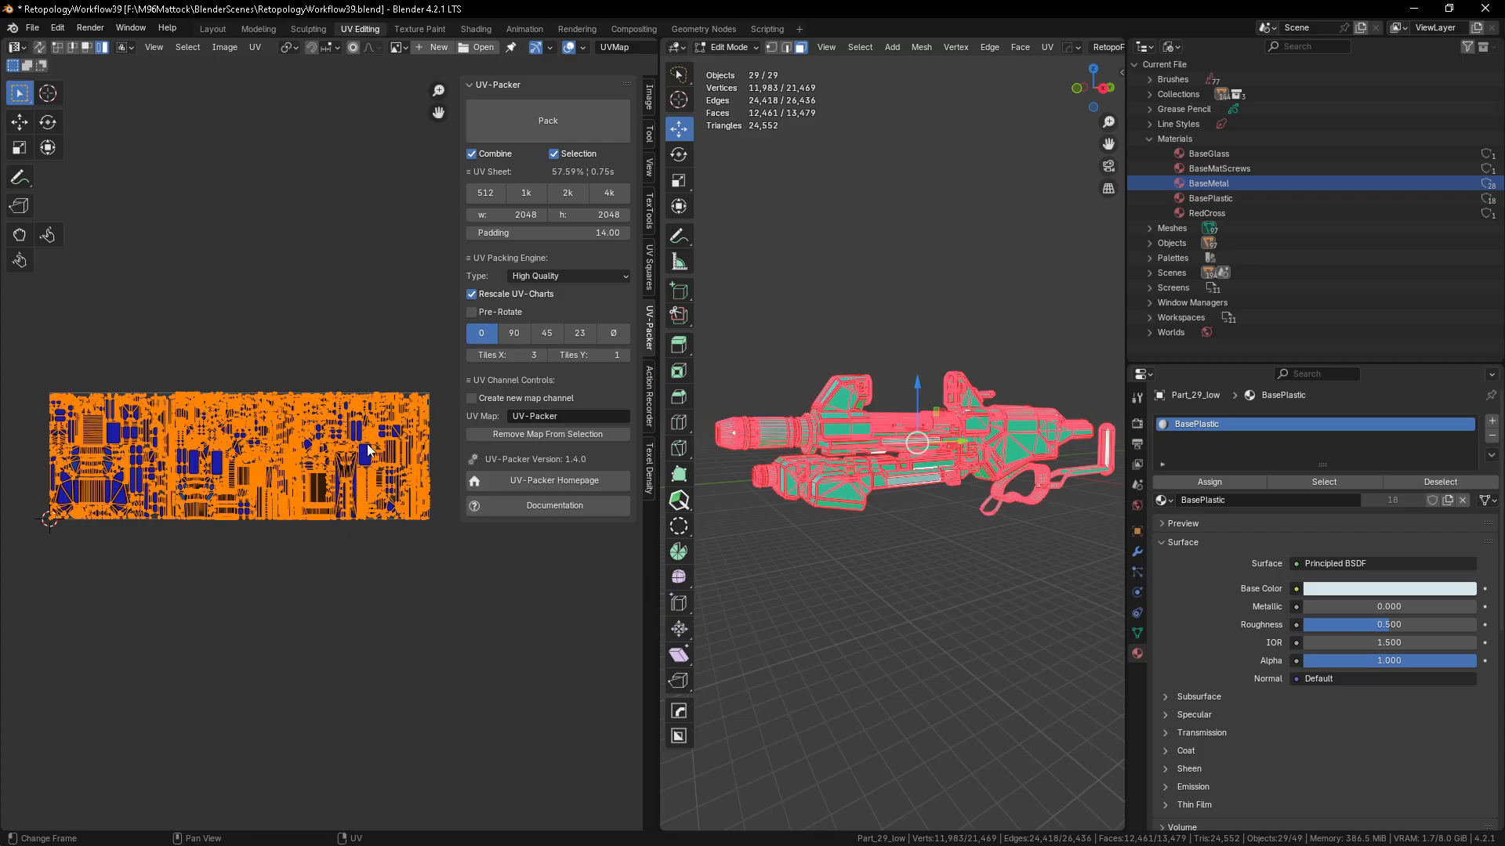
# - Calculate the texel density of the wide UV island in the lower-left corner of the three-tile layout
pyautogui.click(116, 502)
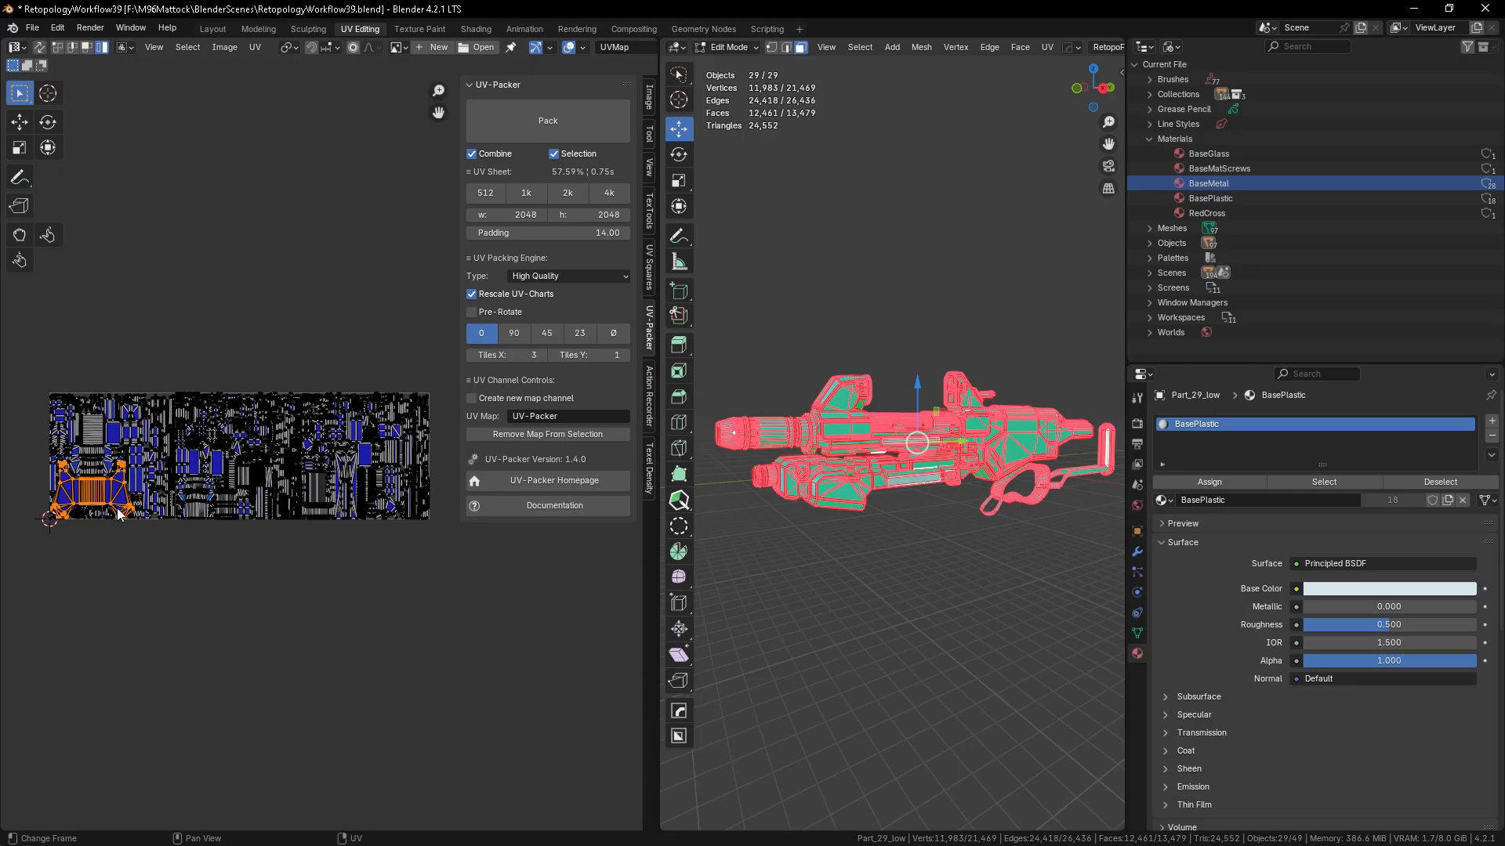
pyautogui.click(650, 470)
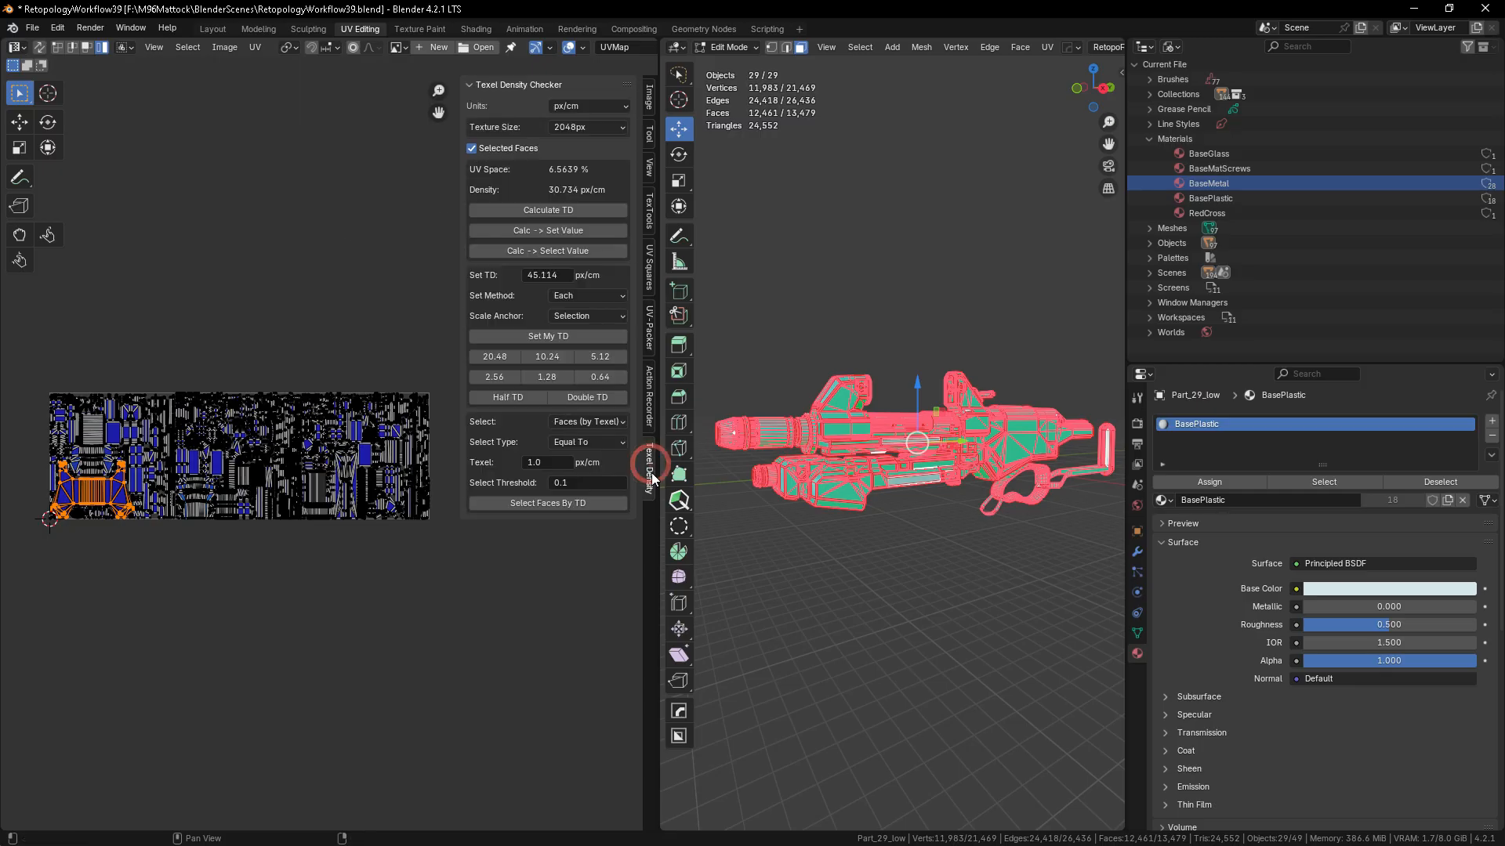
pyautogui.click(534, 207)
# - Deselect the metal parts' faces, return to Object Mode and leave local view to show the whole rifle
pyautogui.click(962, 563)
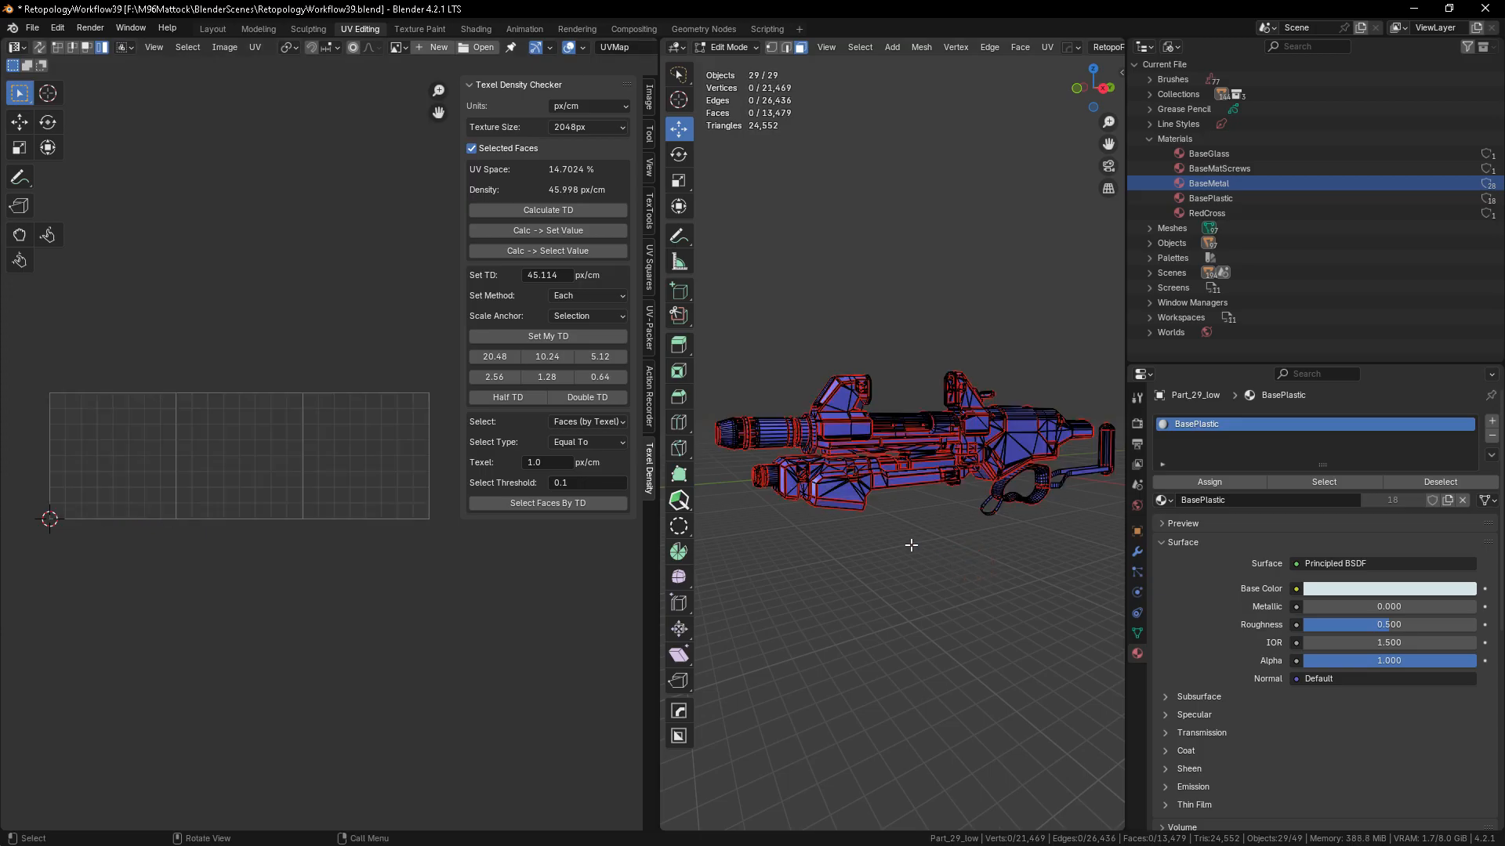
pyautogui.press('Tab')
pyautogui.press('KP_Divide')
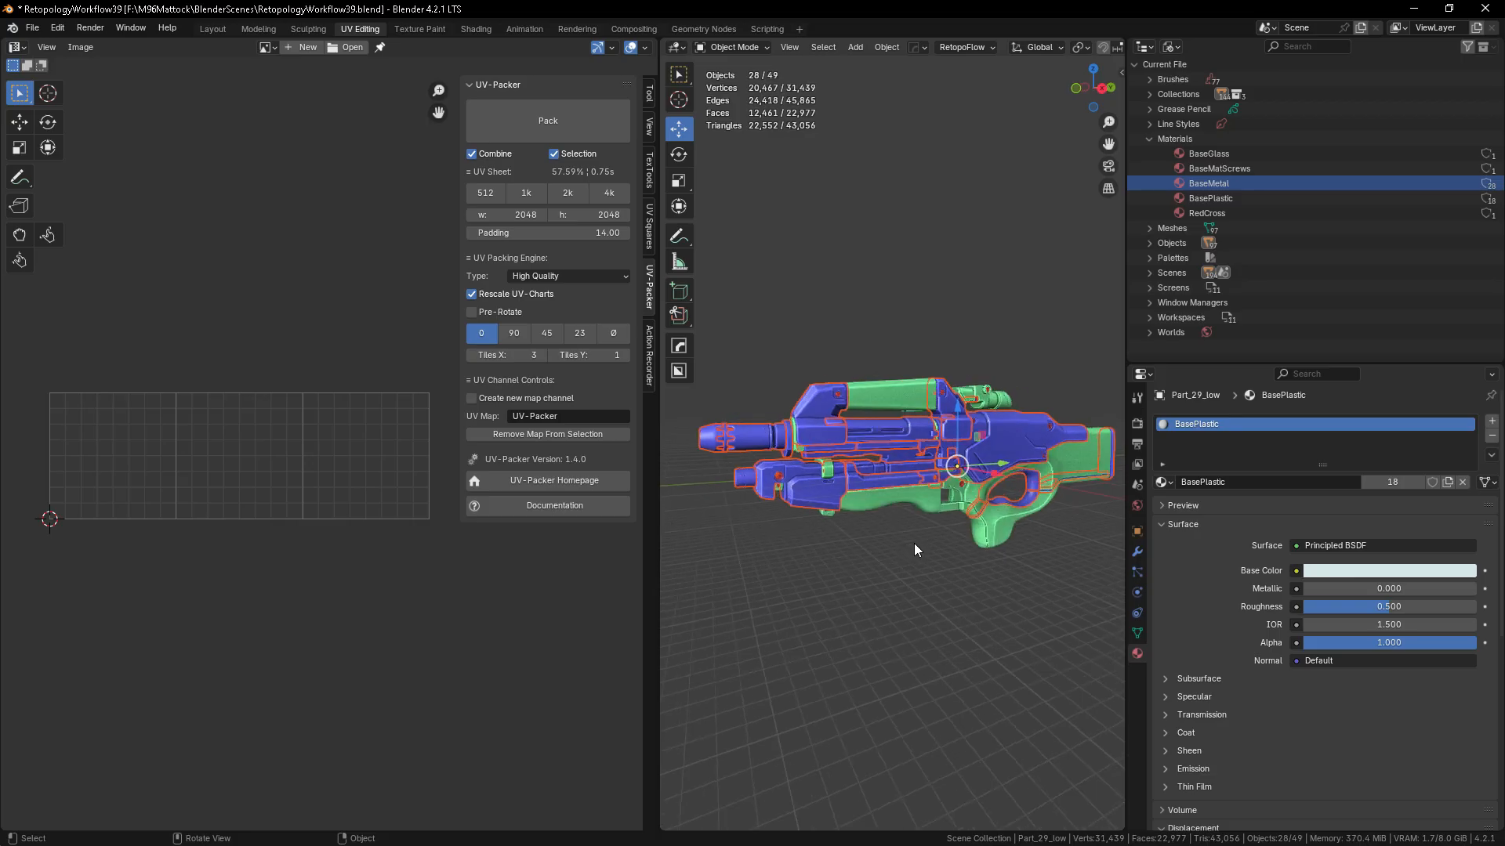
# - Calculate the texel density of the plastic stock's large UV island in the lower-left corner of the first tile
pyautogui.click(1054, 468)
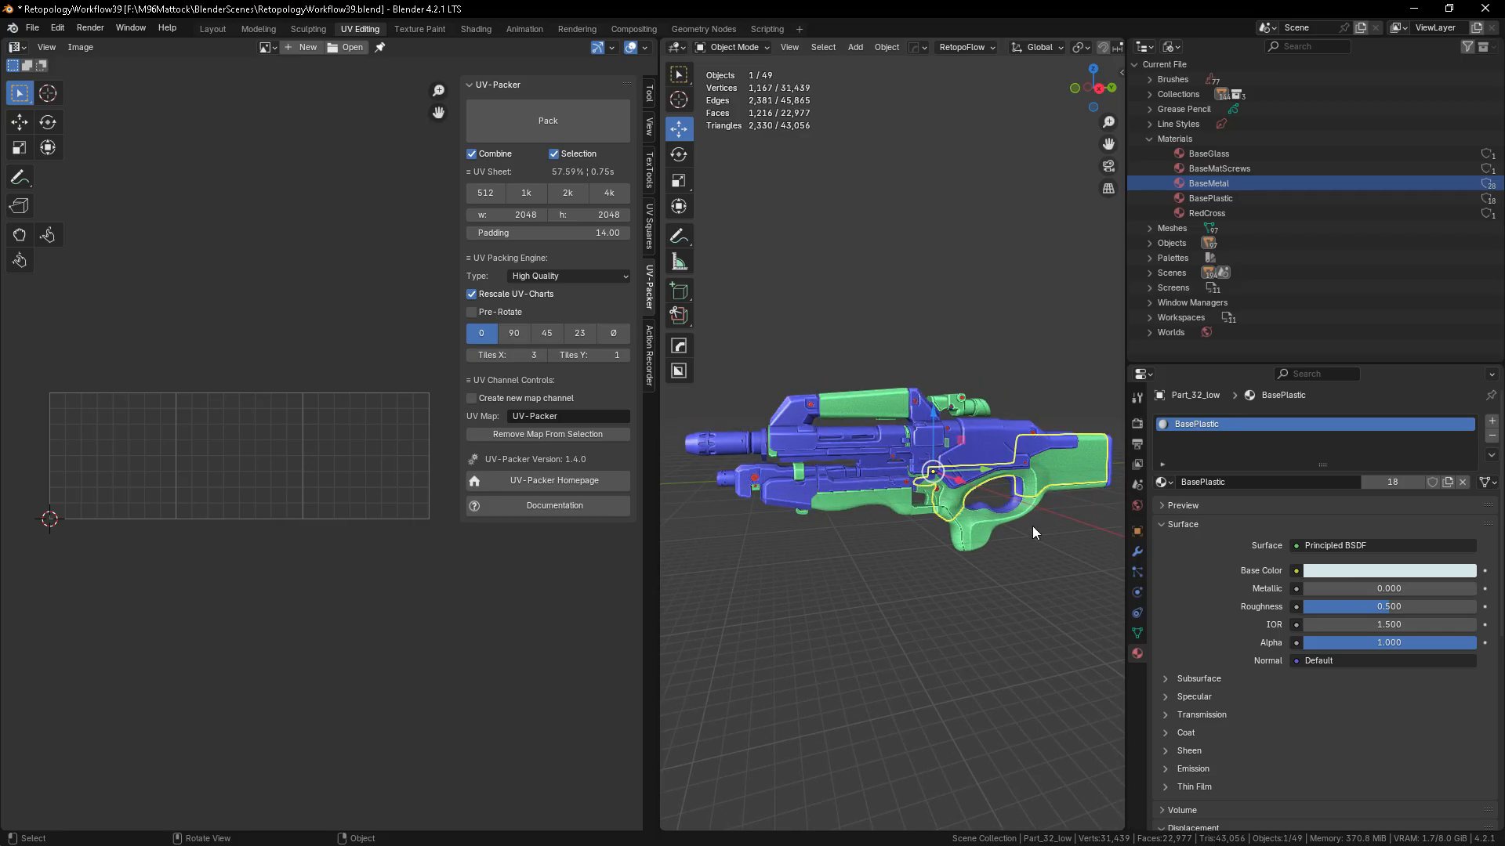
pyautogui.press('Tab')
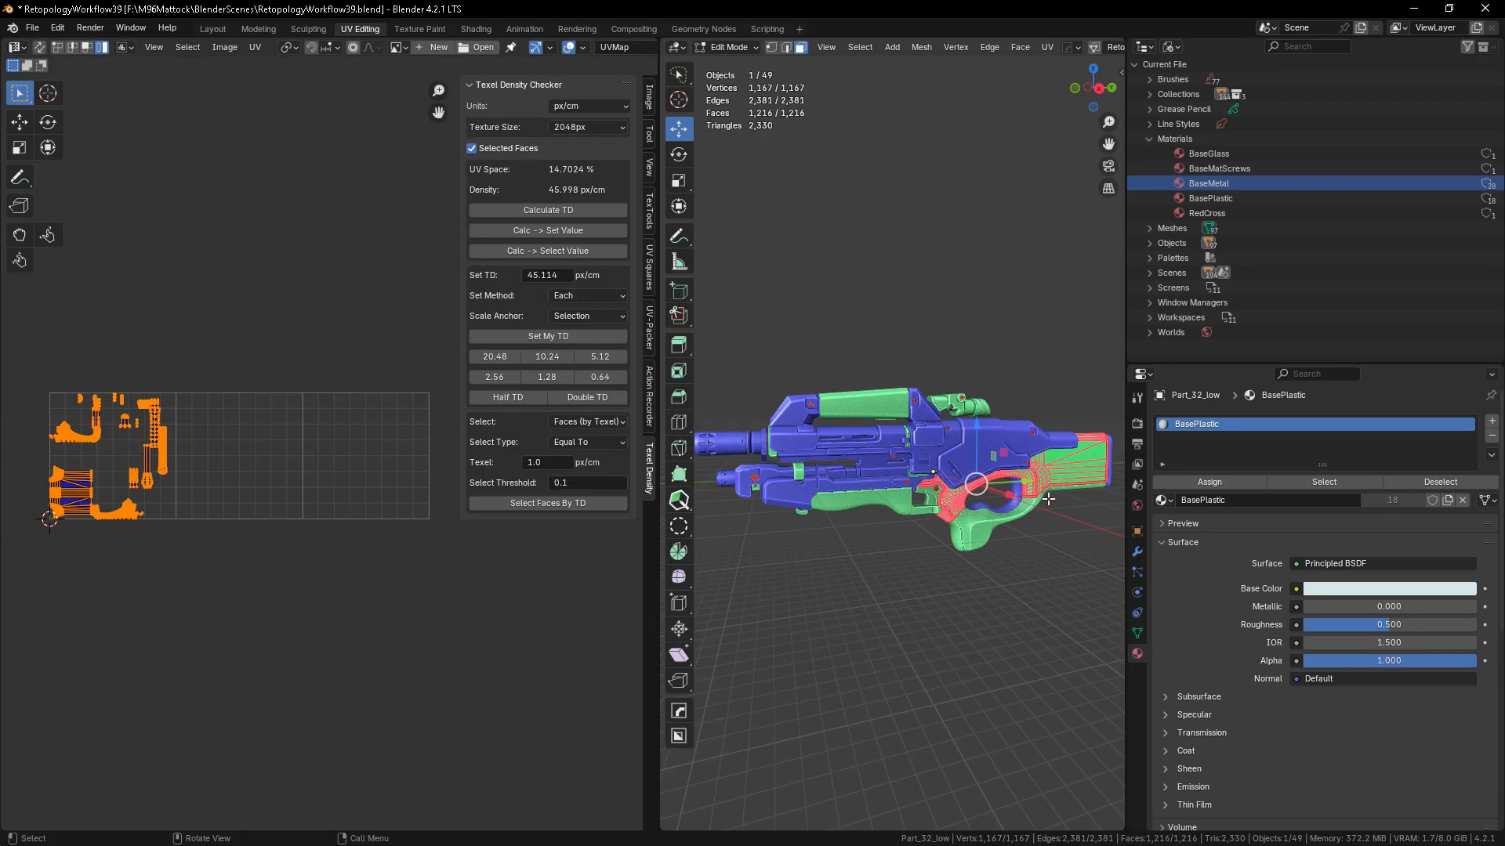
pyautogui.click(81, 504)
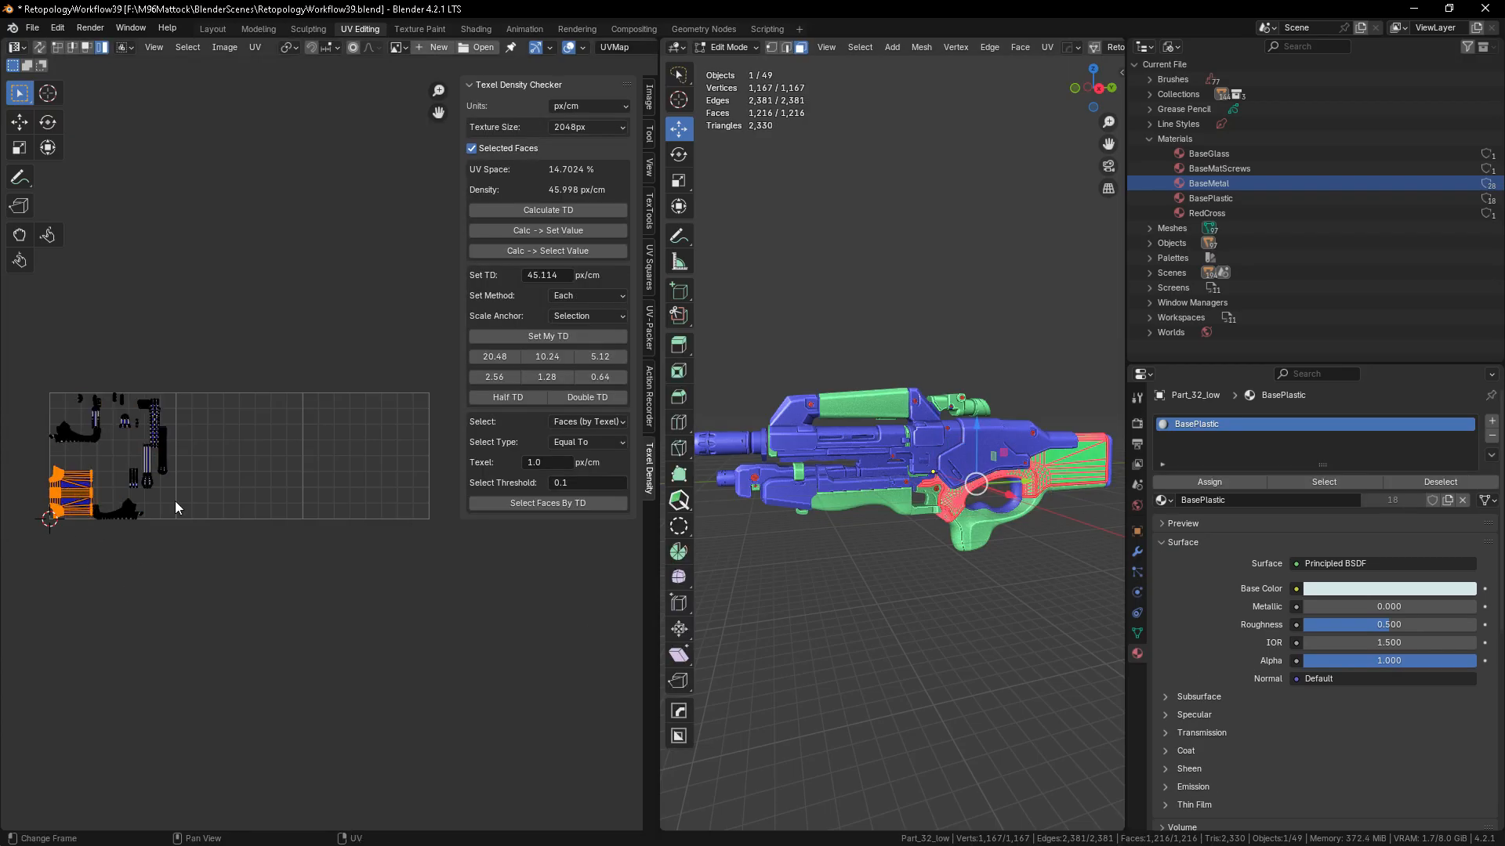
pyautogui.click(537, 212)
pyautogui.press('Tab')
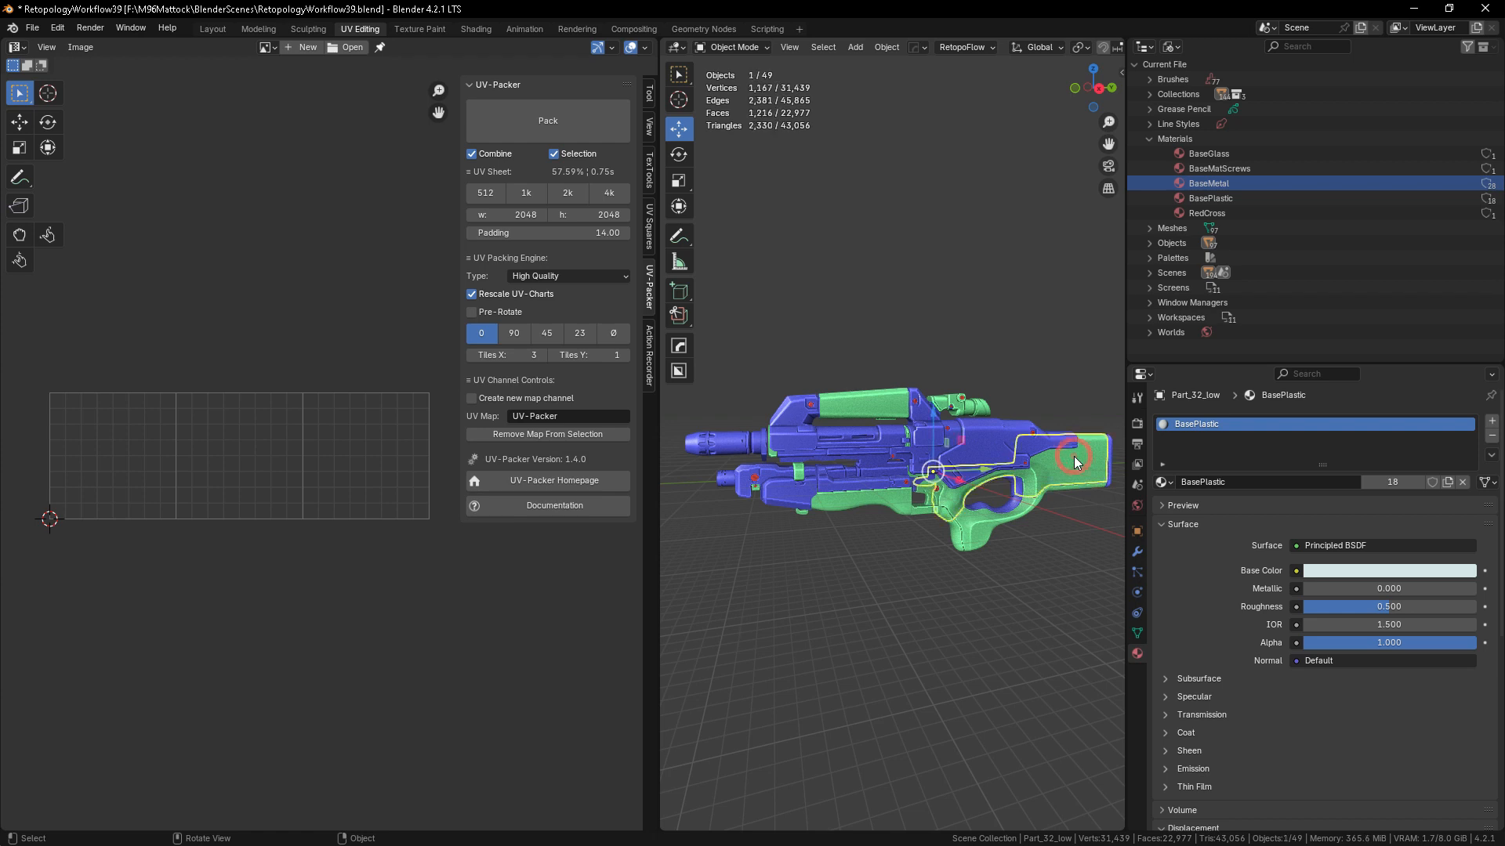
# - Select every object linked to the BasePlastic material, isolate them in local view, and select all their faces in Edit Mode
pyautogui.click(1206, 197)
pyautogui.rightClick(1206, 197)
pyautogui.click(1170, 207)
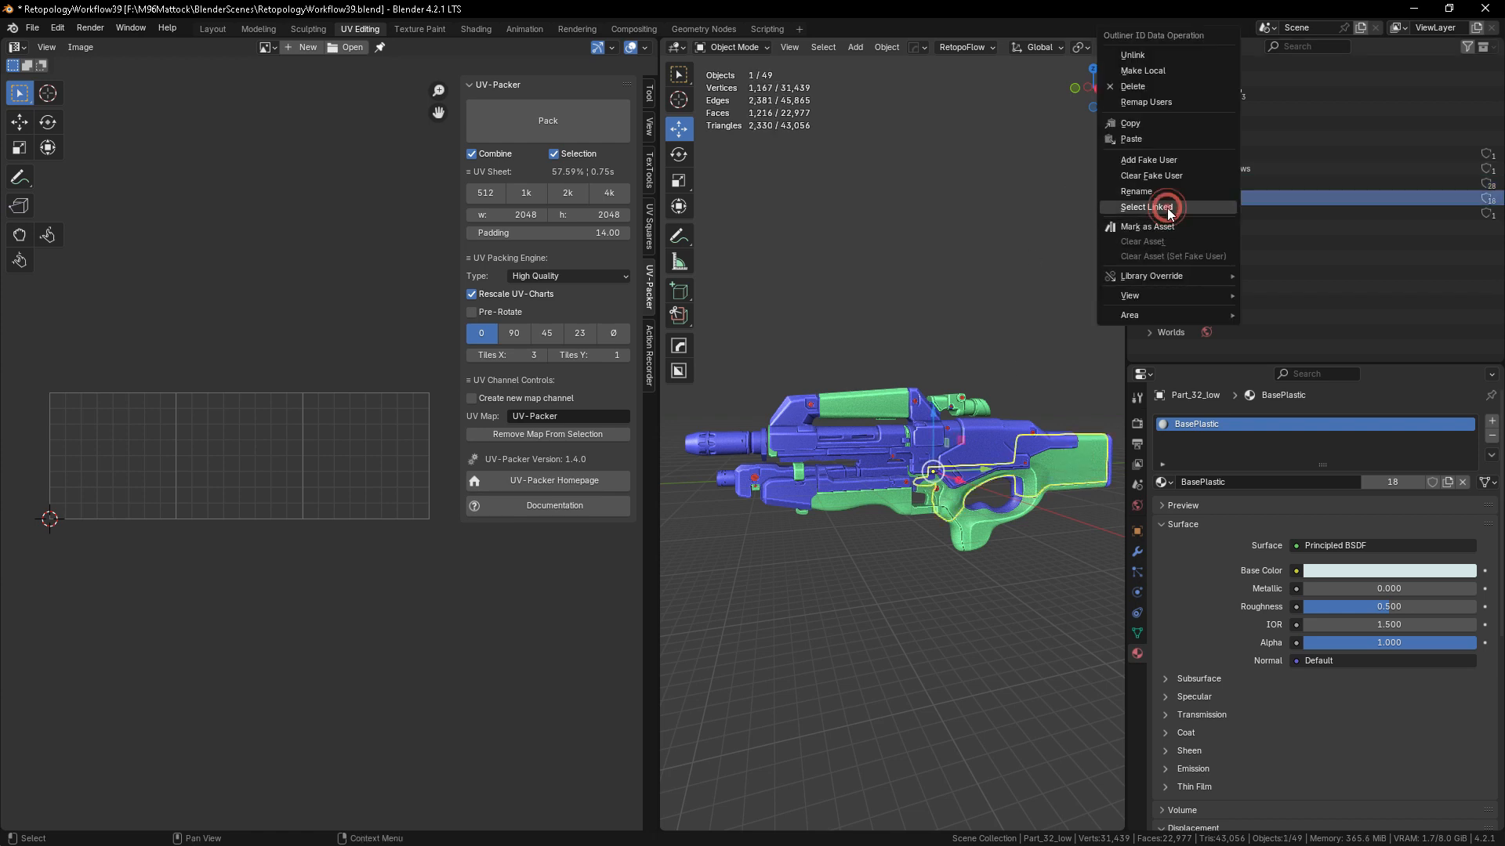
pyautogui.press('KP_Divide')
pyautogui.scroll(3, 847, 493)
pyautogui.scroll(-2, 886, 517)
pyautogui.press('Tab')
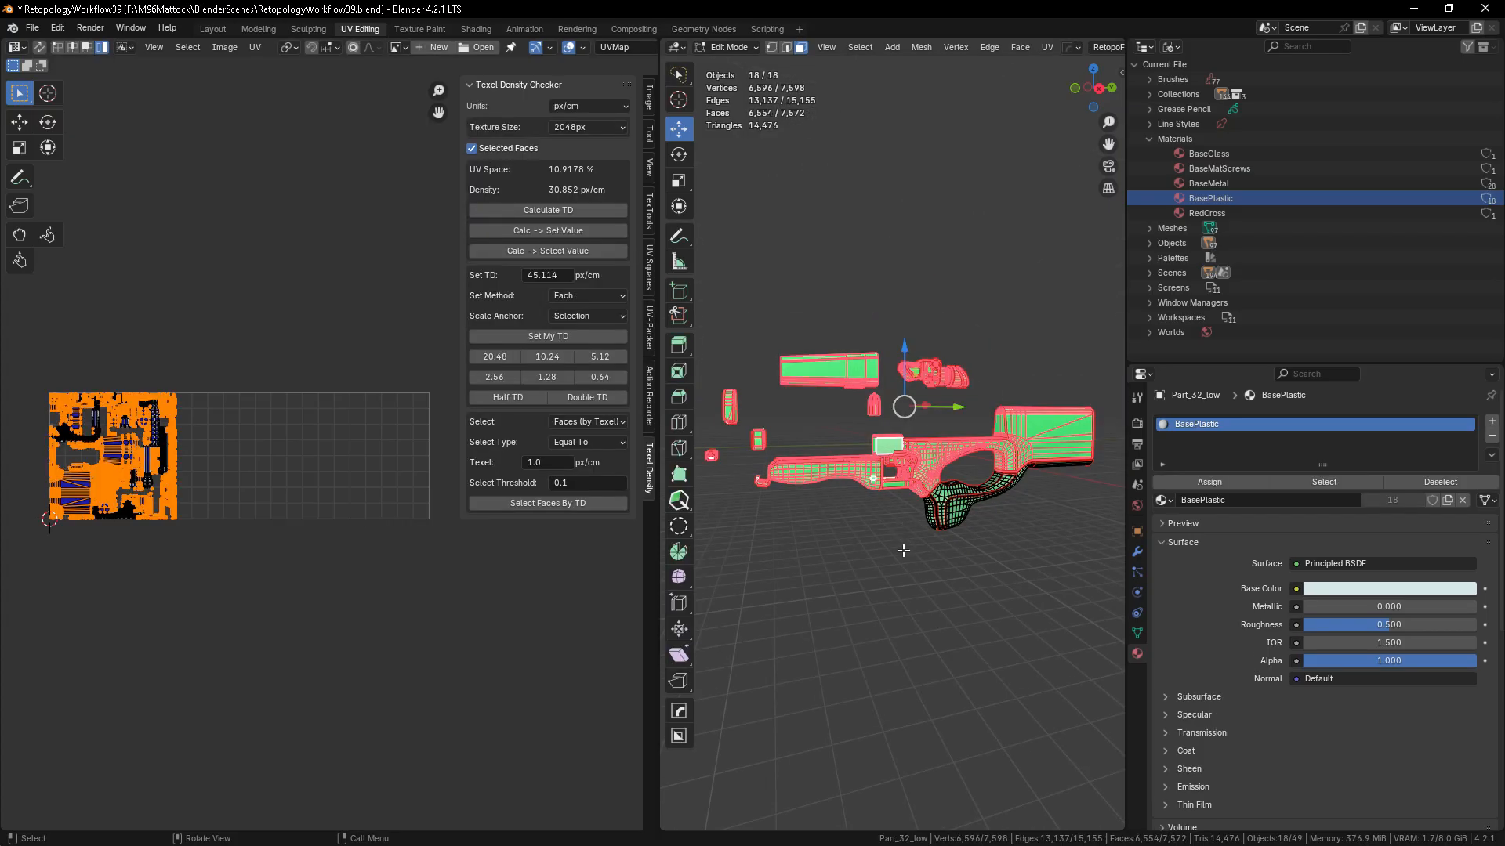
pyautogui.press('a')
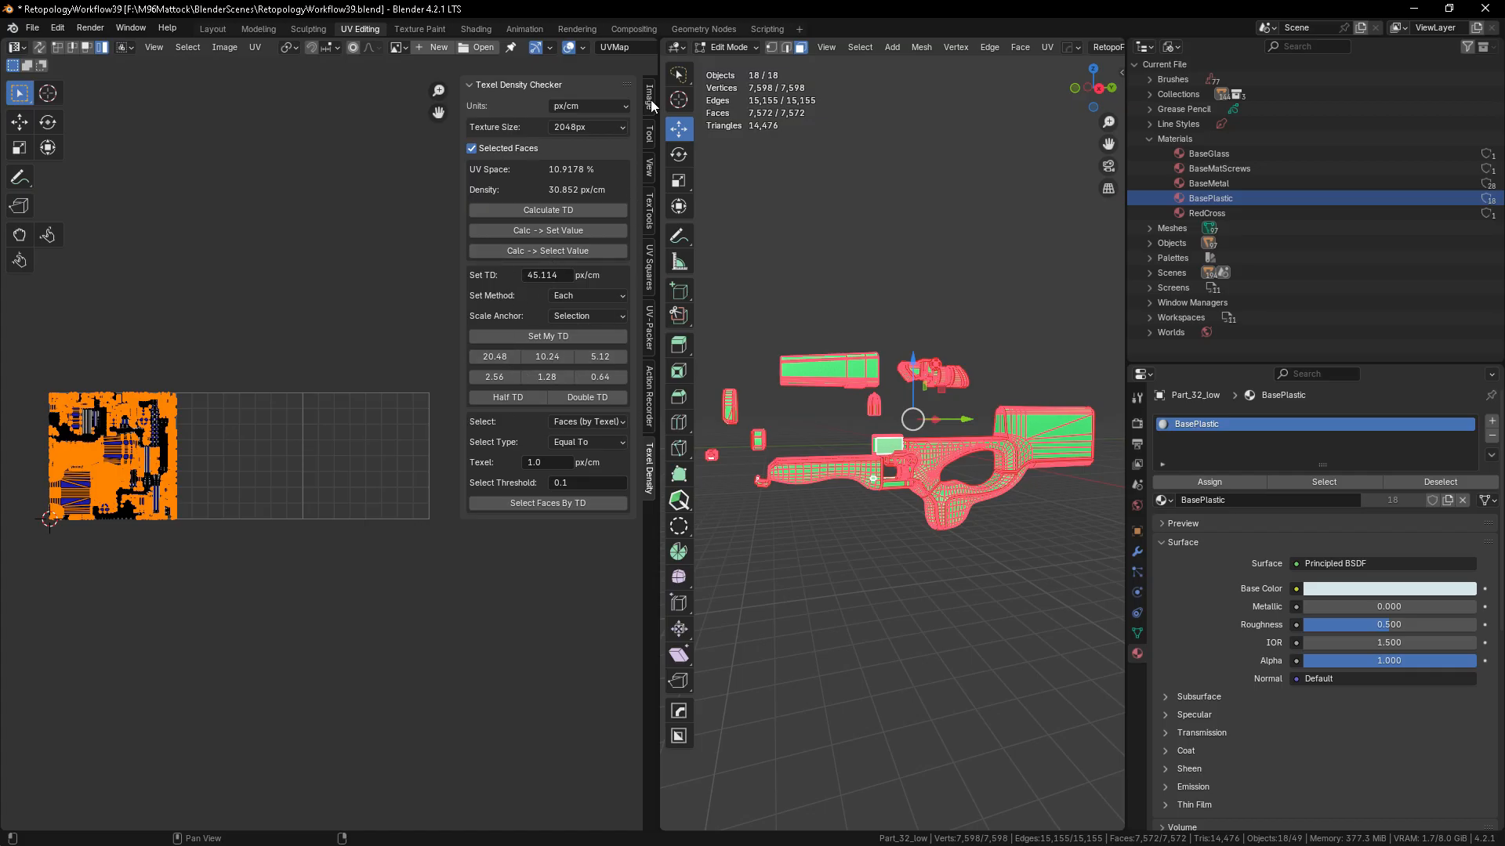
# - Set both UV-Packer's horizontal tile count and the UV editor's grid width to 2 tiles
pyautogui.click(649, 318)
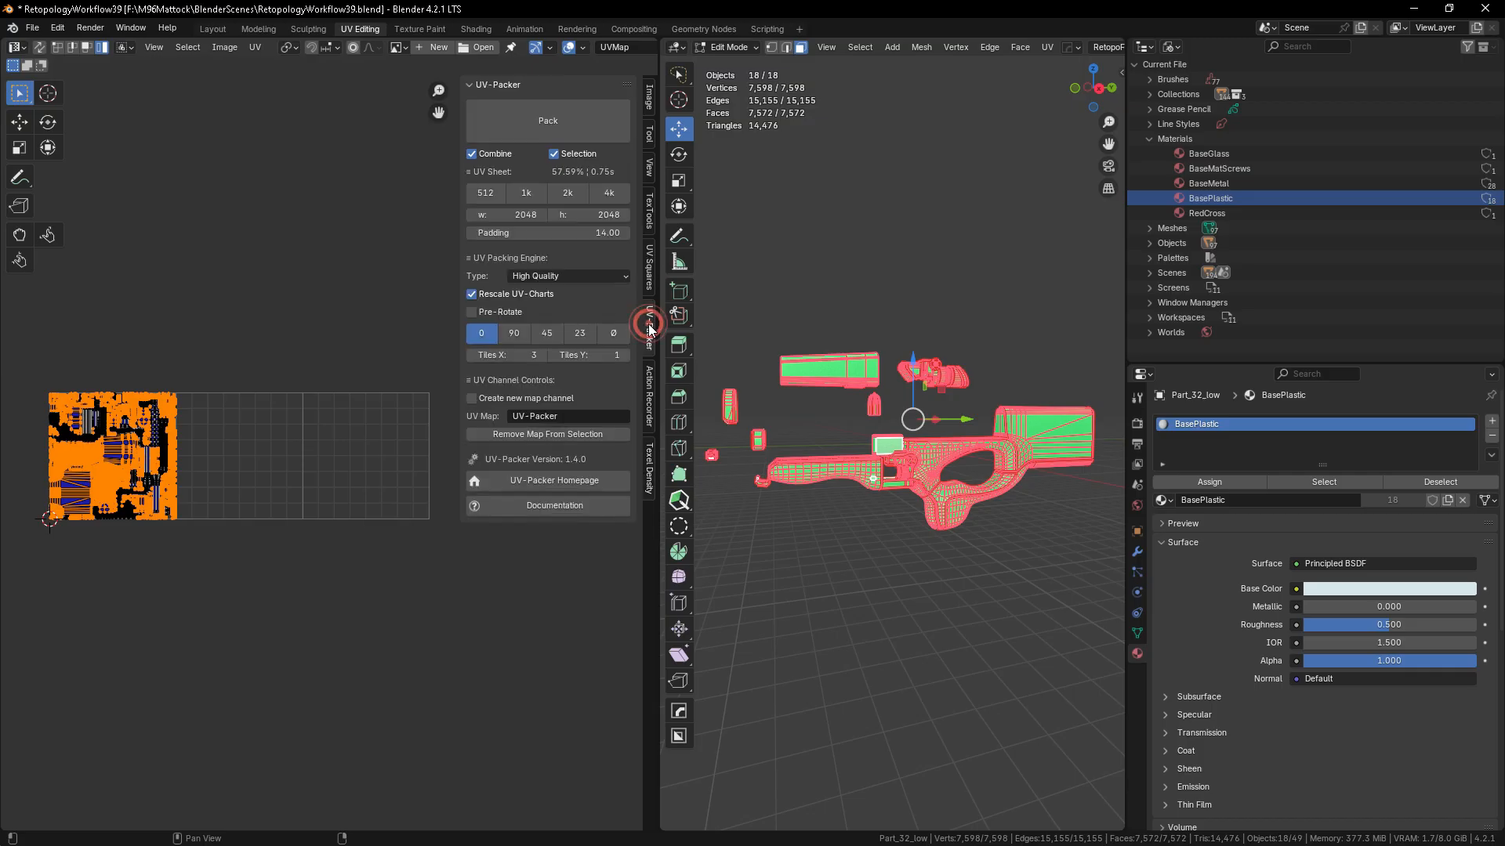
pyautogui.click(473, 356)
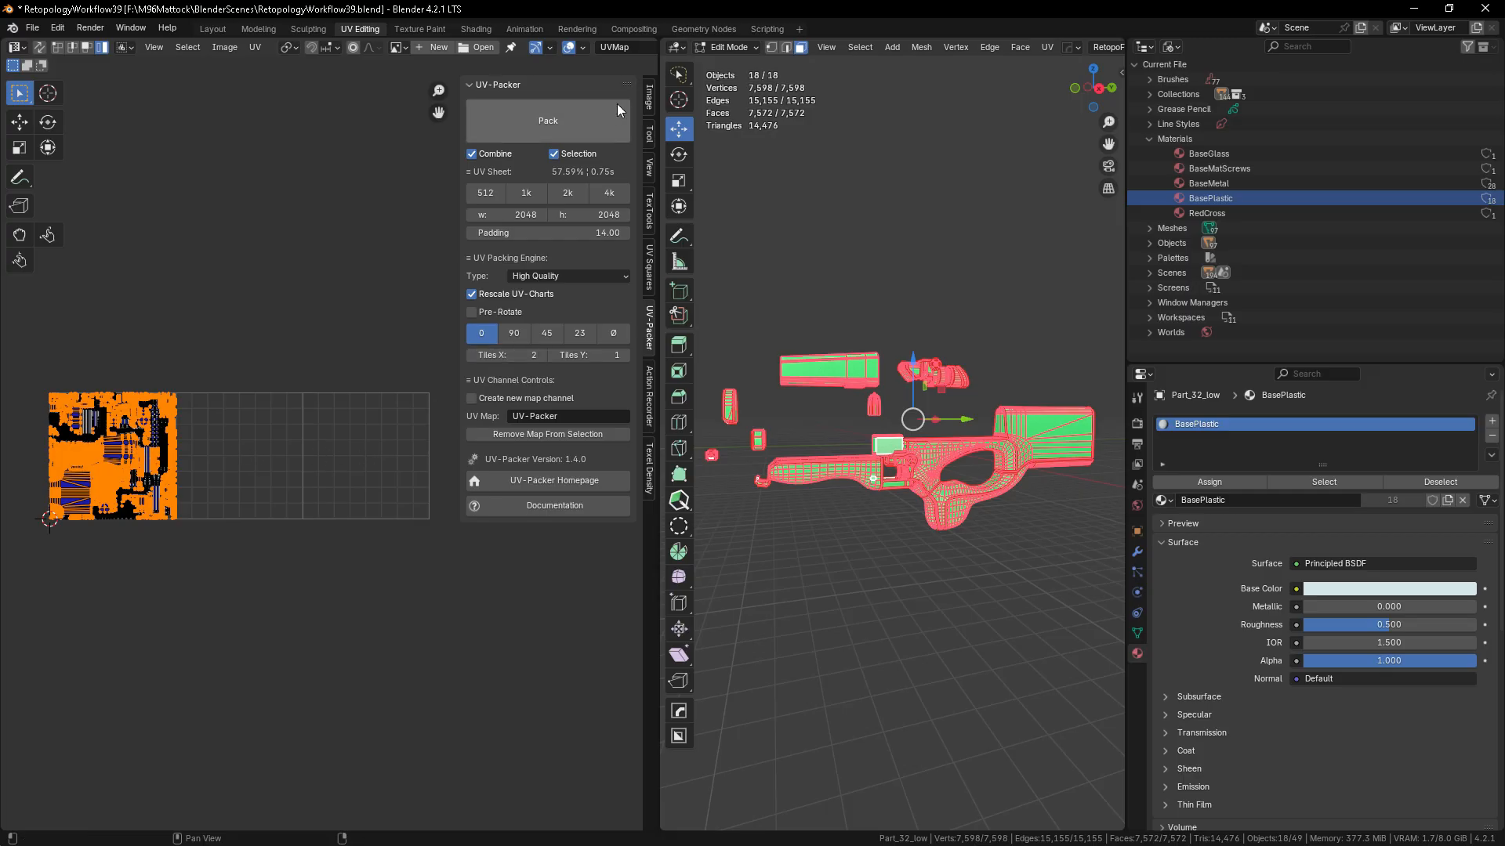
pyautogui.click(584, 48)
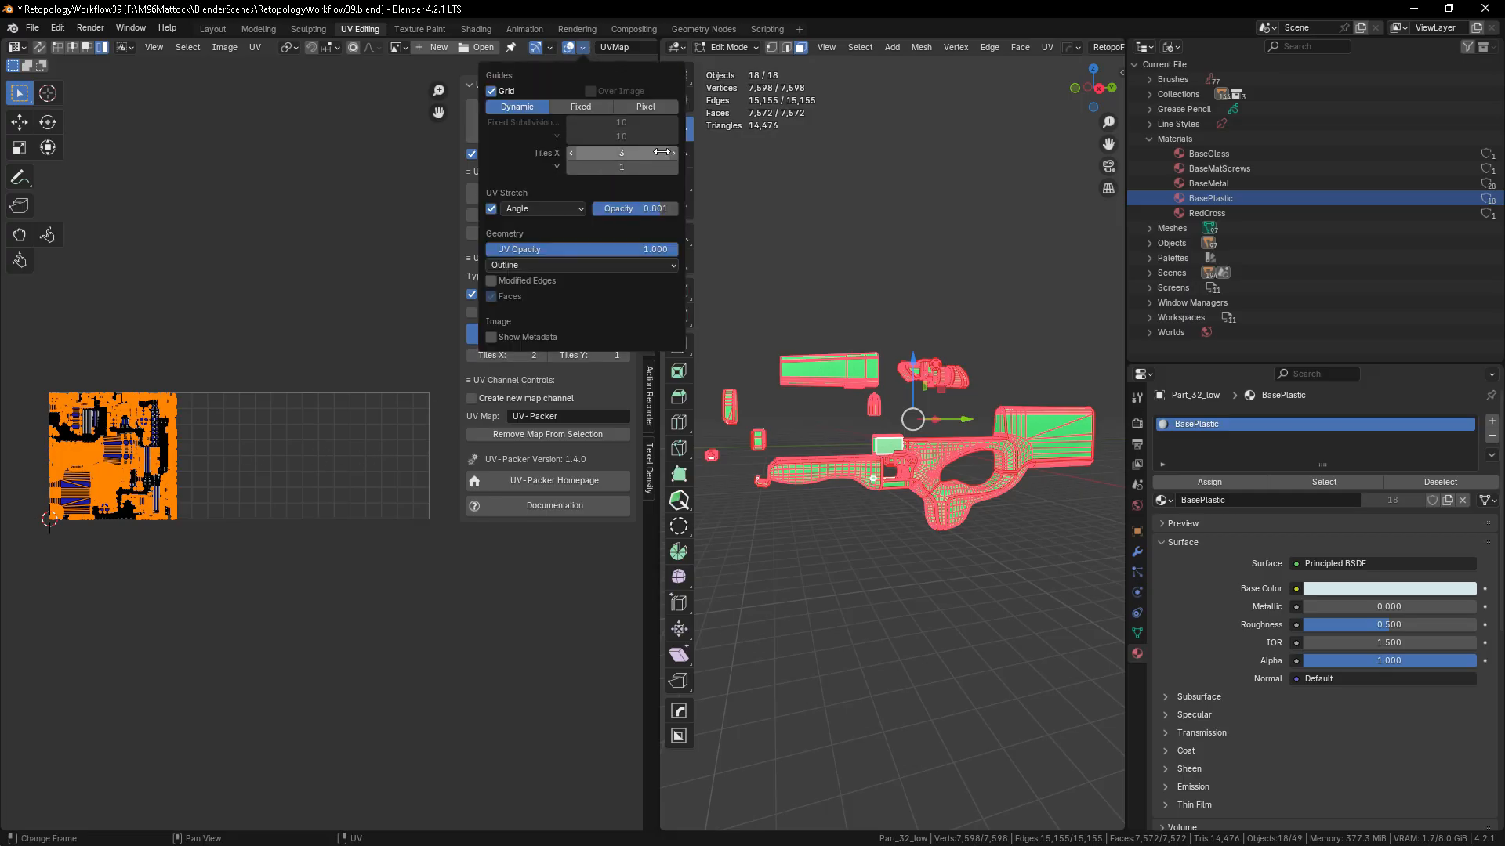
pyautogui.click(571, 153)
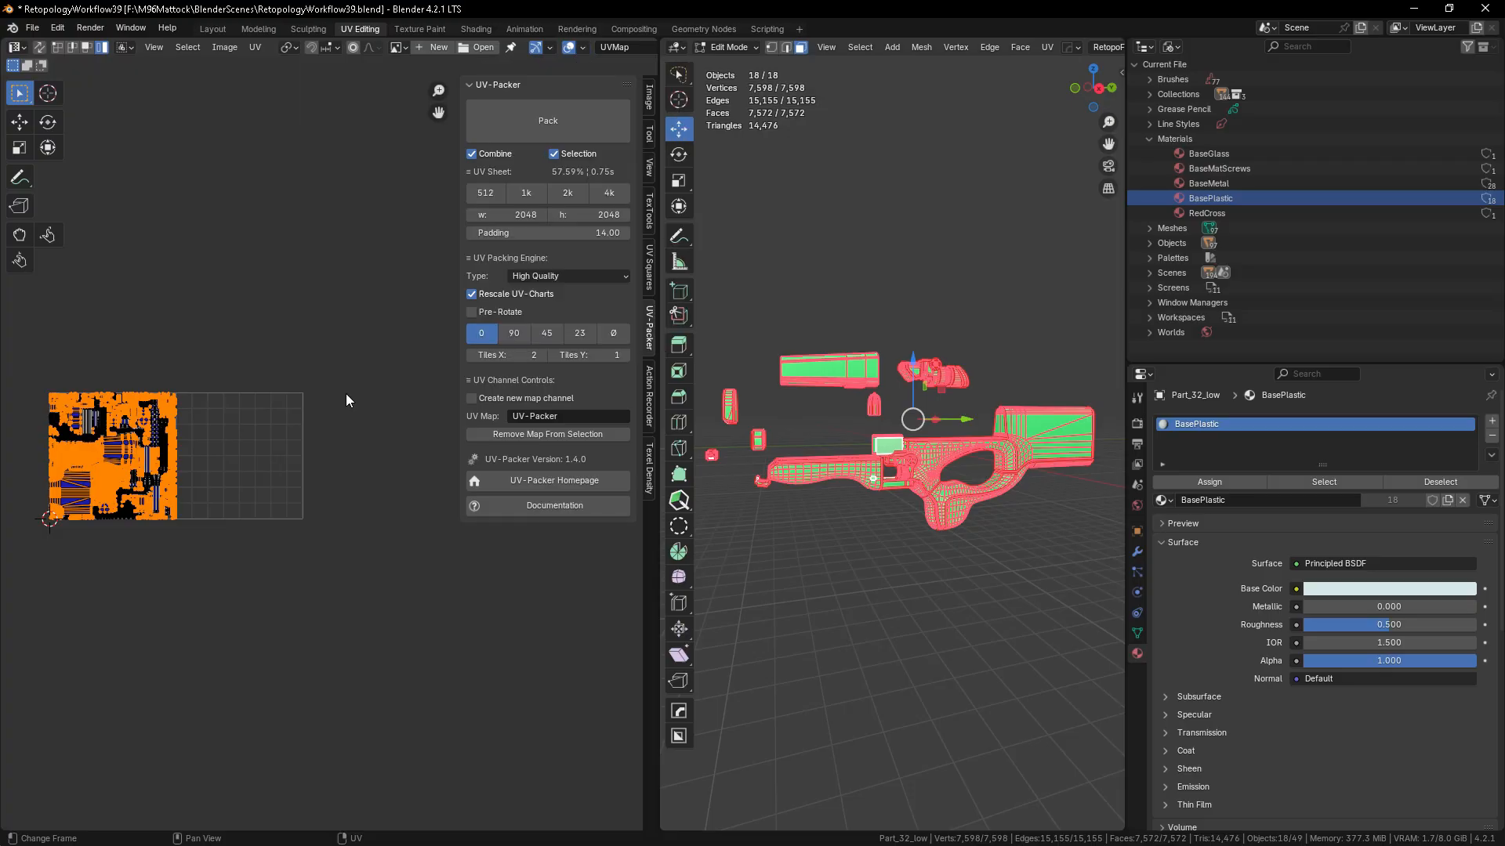
# - Pack all of the plastic parts' UV islands across the two tiles with UV-Packer and clear the UV selection
pyautogui.click(378, 510)
pyautogui.press('a')
pyautogui.click(540, 125)
pyautogui.click(263, 595)
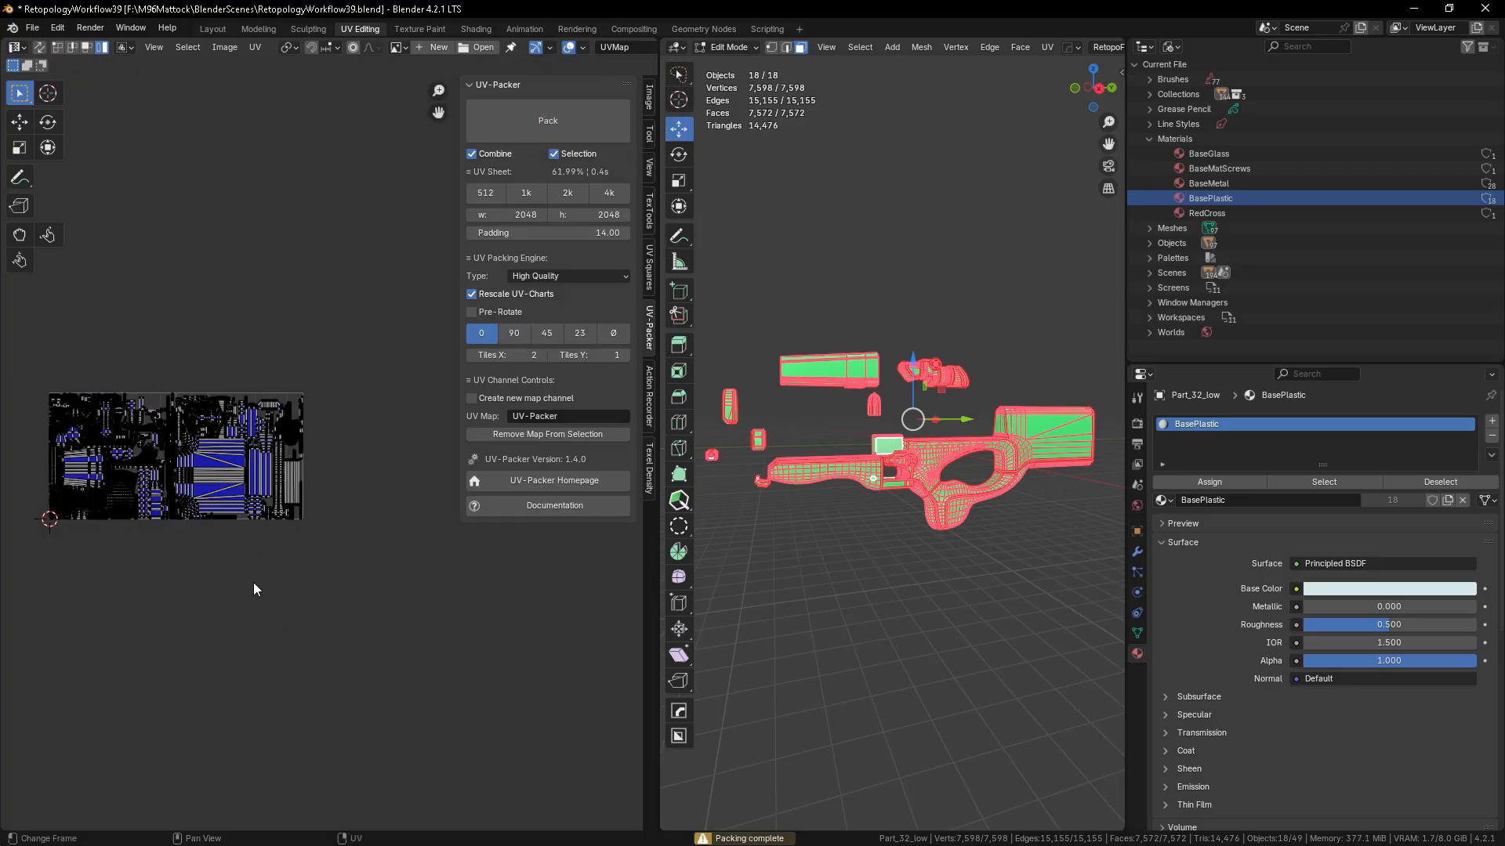
# - Calculate the texel density of the stock's large UV island in the second tile, and return to the whole rifle in Object Mode
pyautogui.click(218, 467)
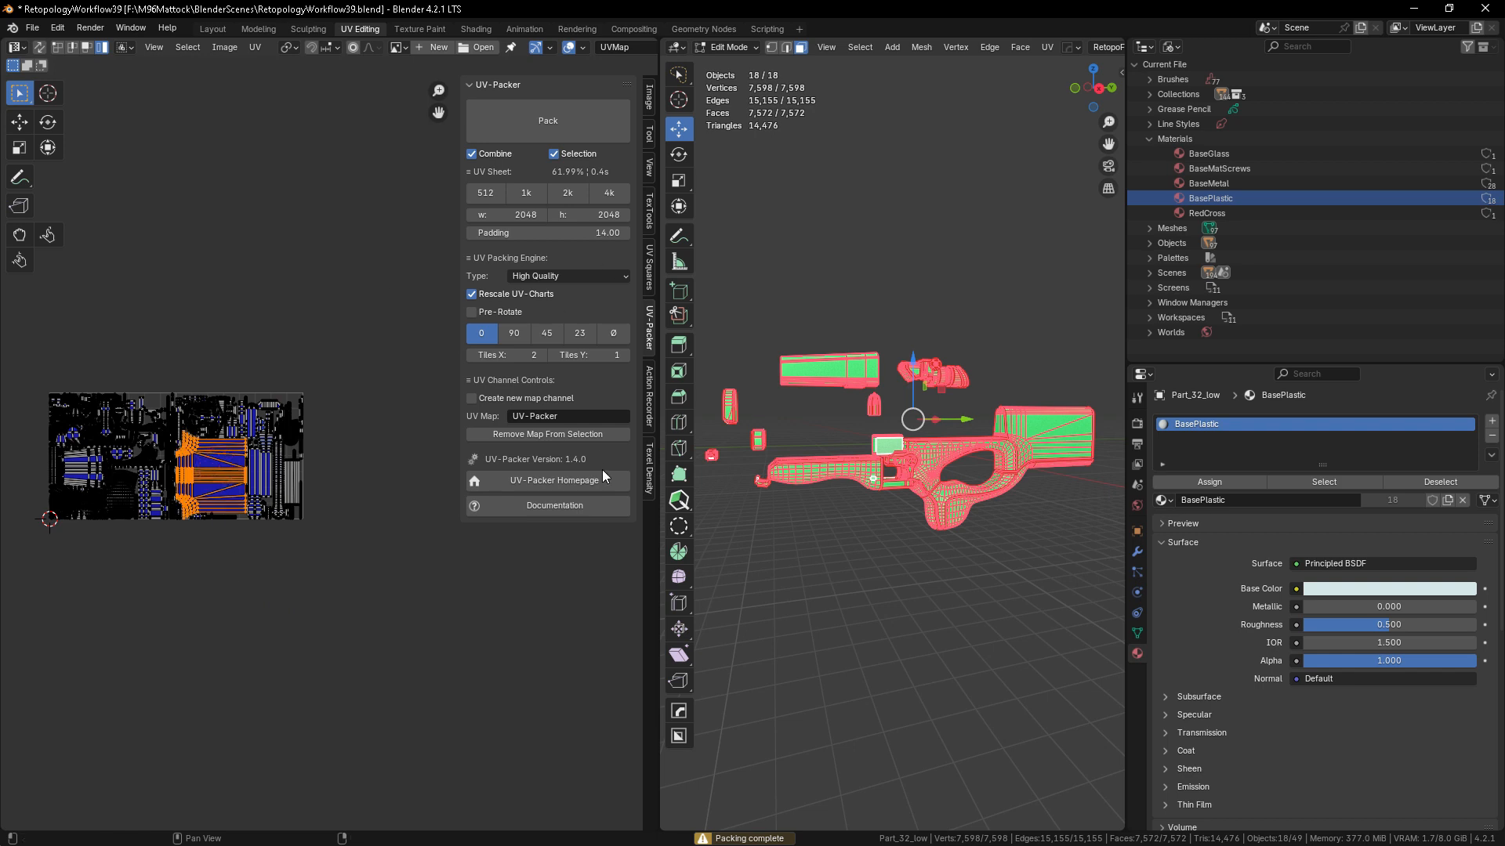
pyautogui.click(649, 474)
pyautogui.click(539, 211)
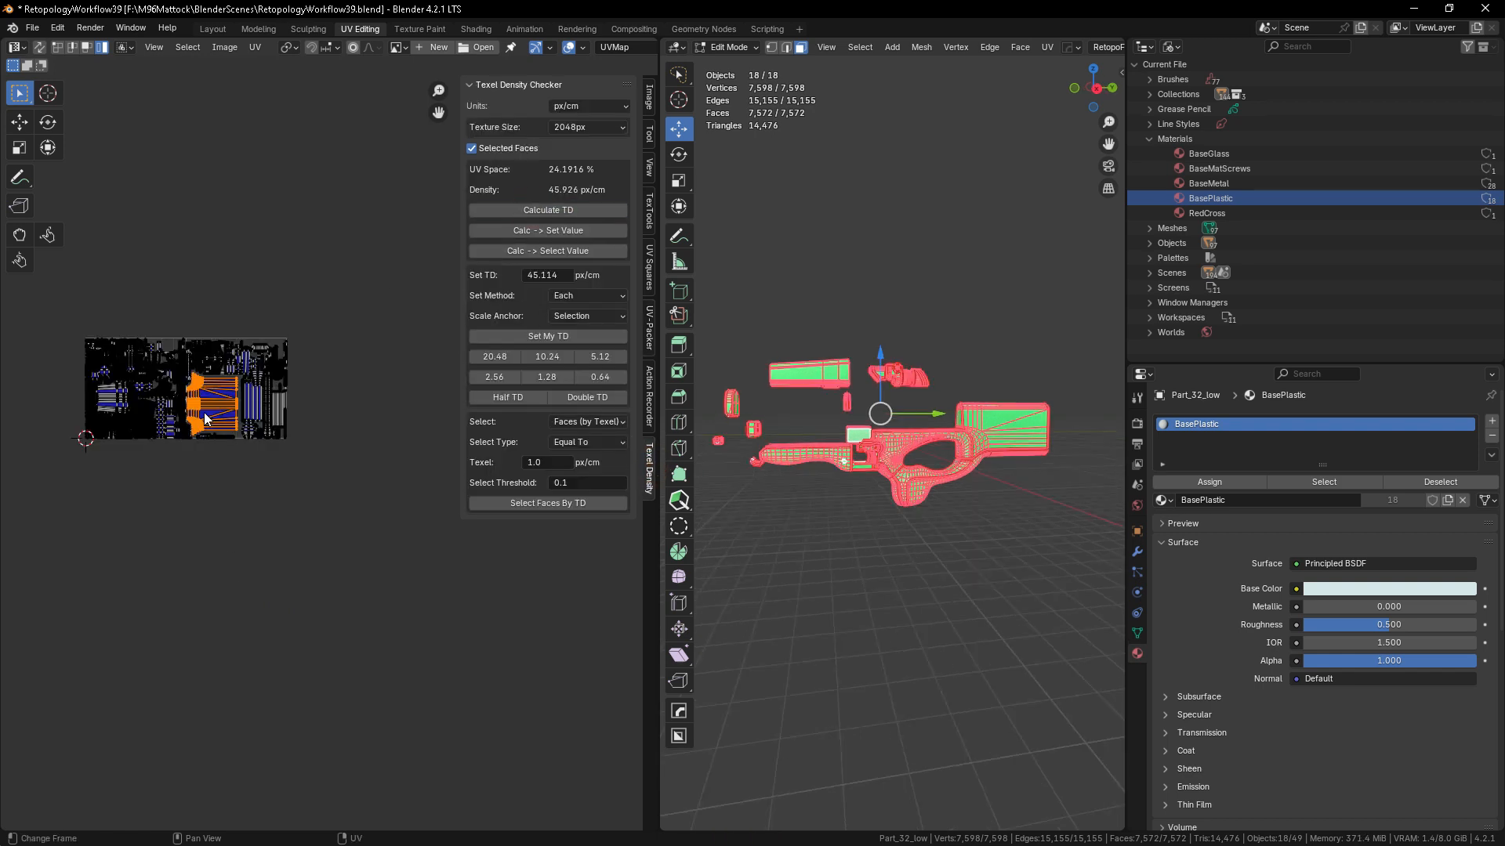
pyautogui.scroll(-5, 201, 419)
pyautogui.scroll(4, 149, 412)
pyautogui.scroll(-1, 336, 457)
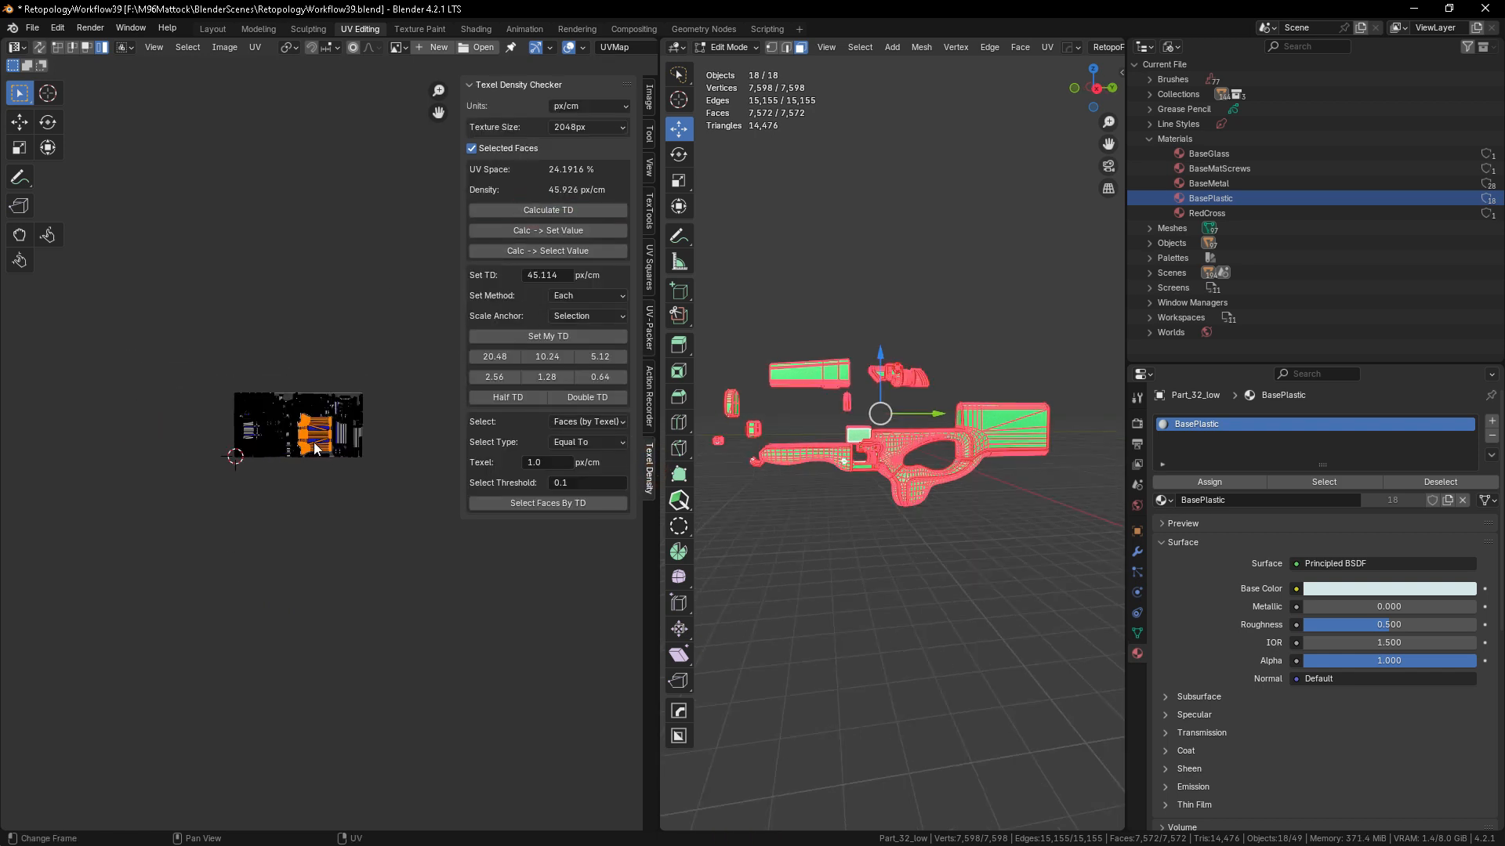
pyautogui.click(552, 208)
pyautogui.scroll(-2, 340, 445)
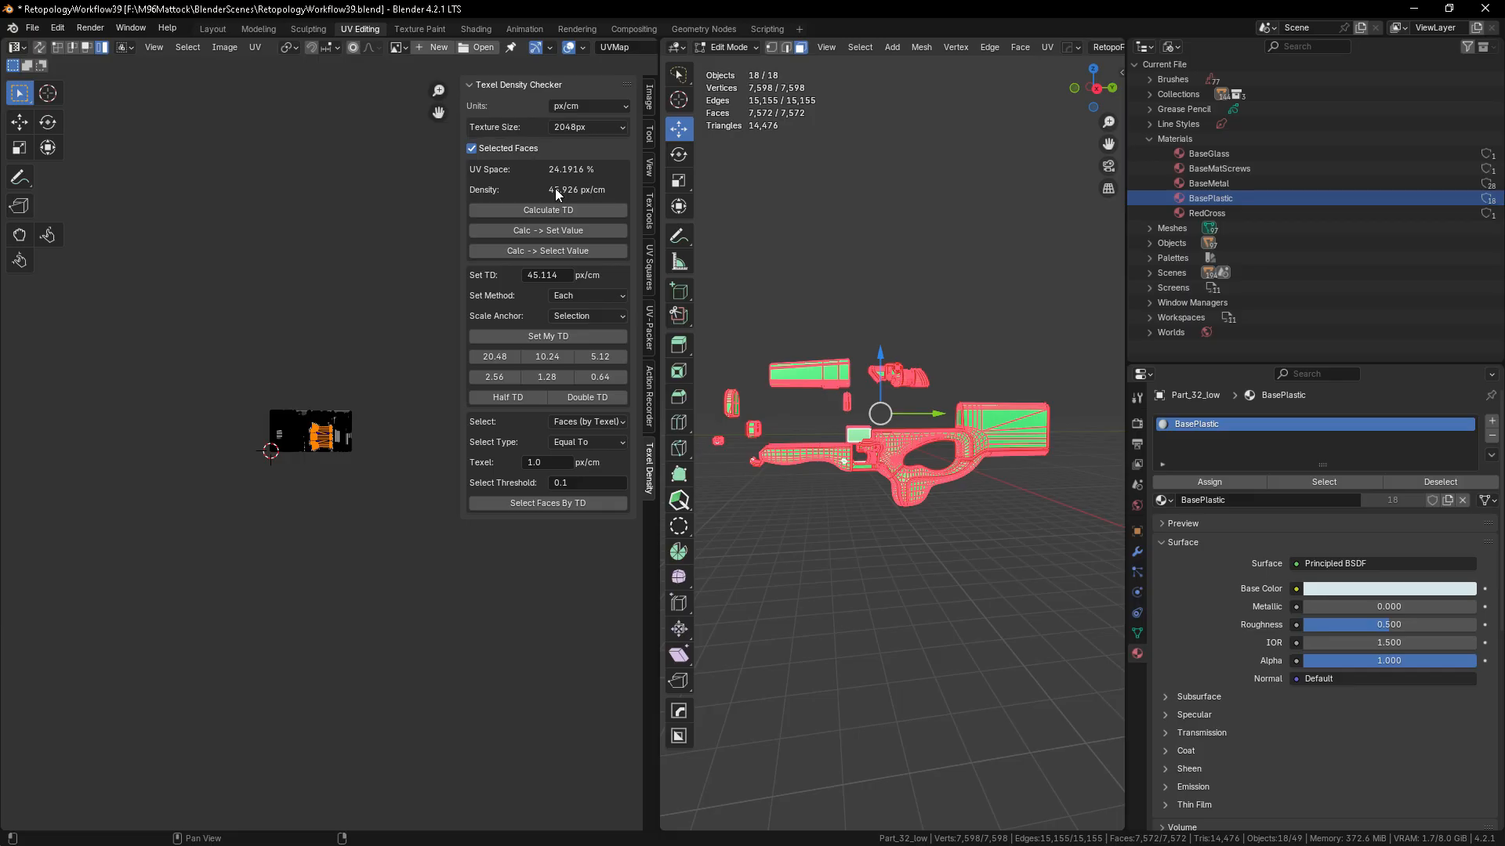
pyautogui.press('Tab')
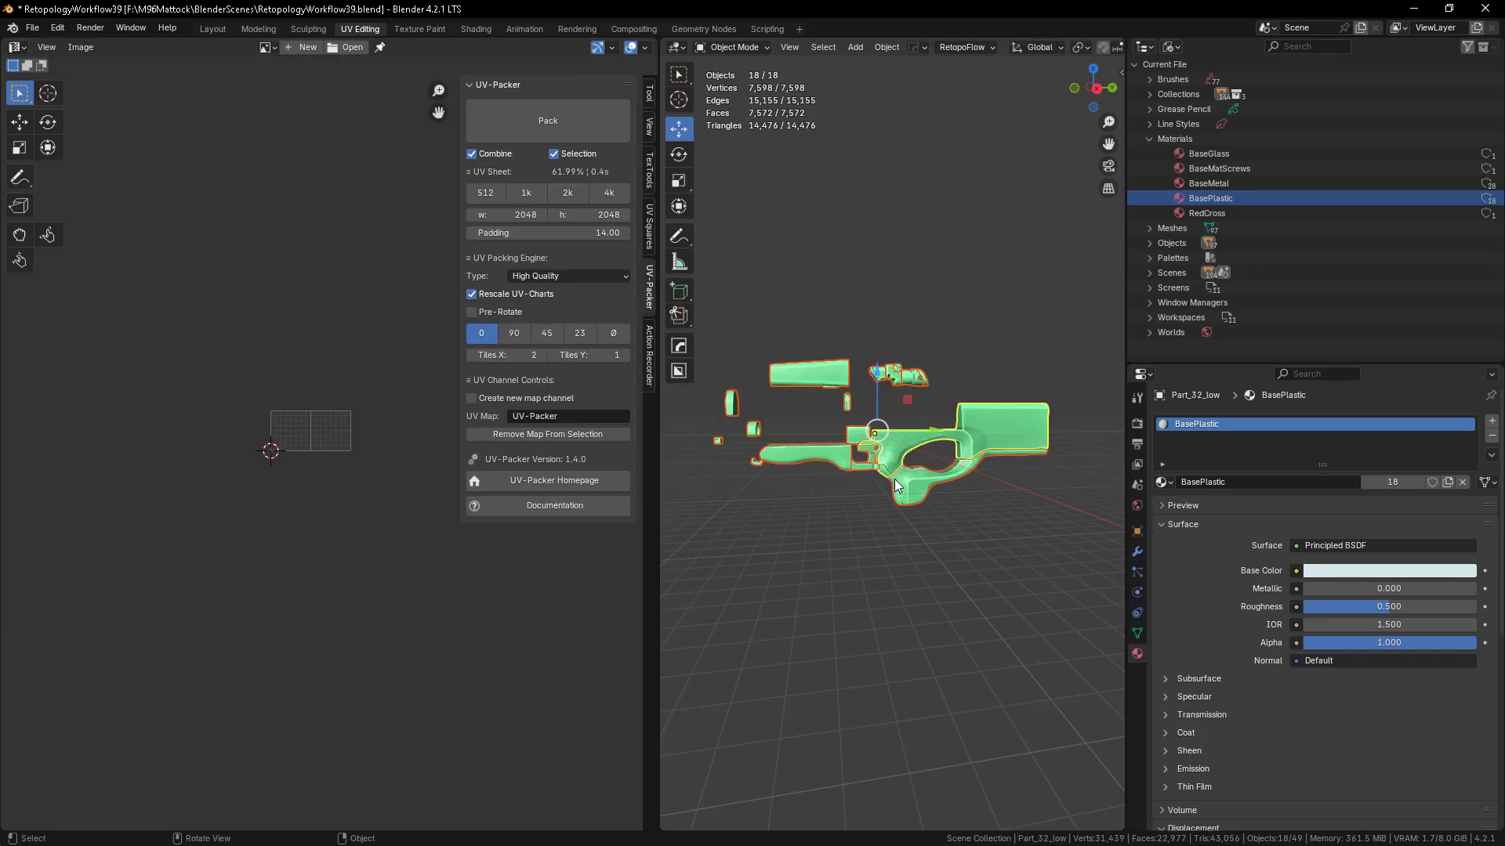
pyautogui.press('KP_Divide')
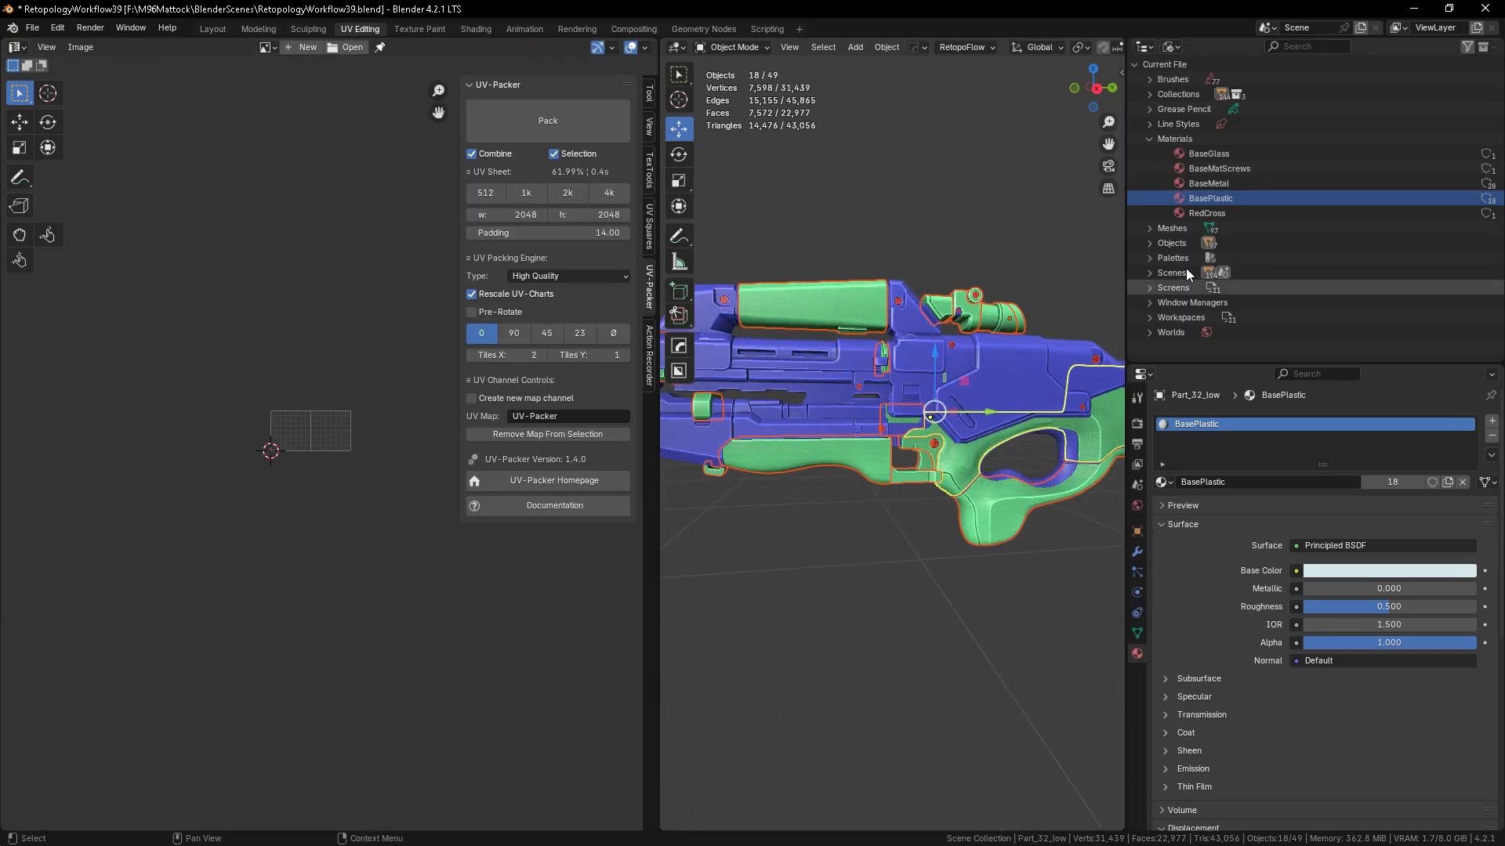
# - Select every object linked to the BaseMetal material, isolate them in local view, and select all their faces in Edit Mode
pyautogui.rightClick(1203, 185)
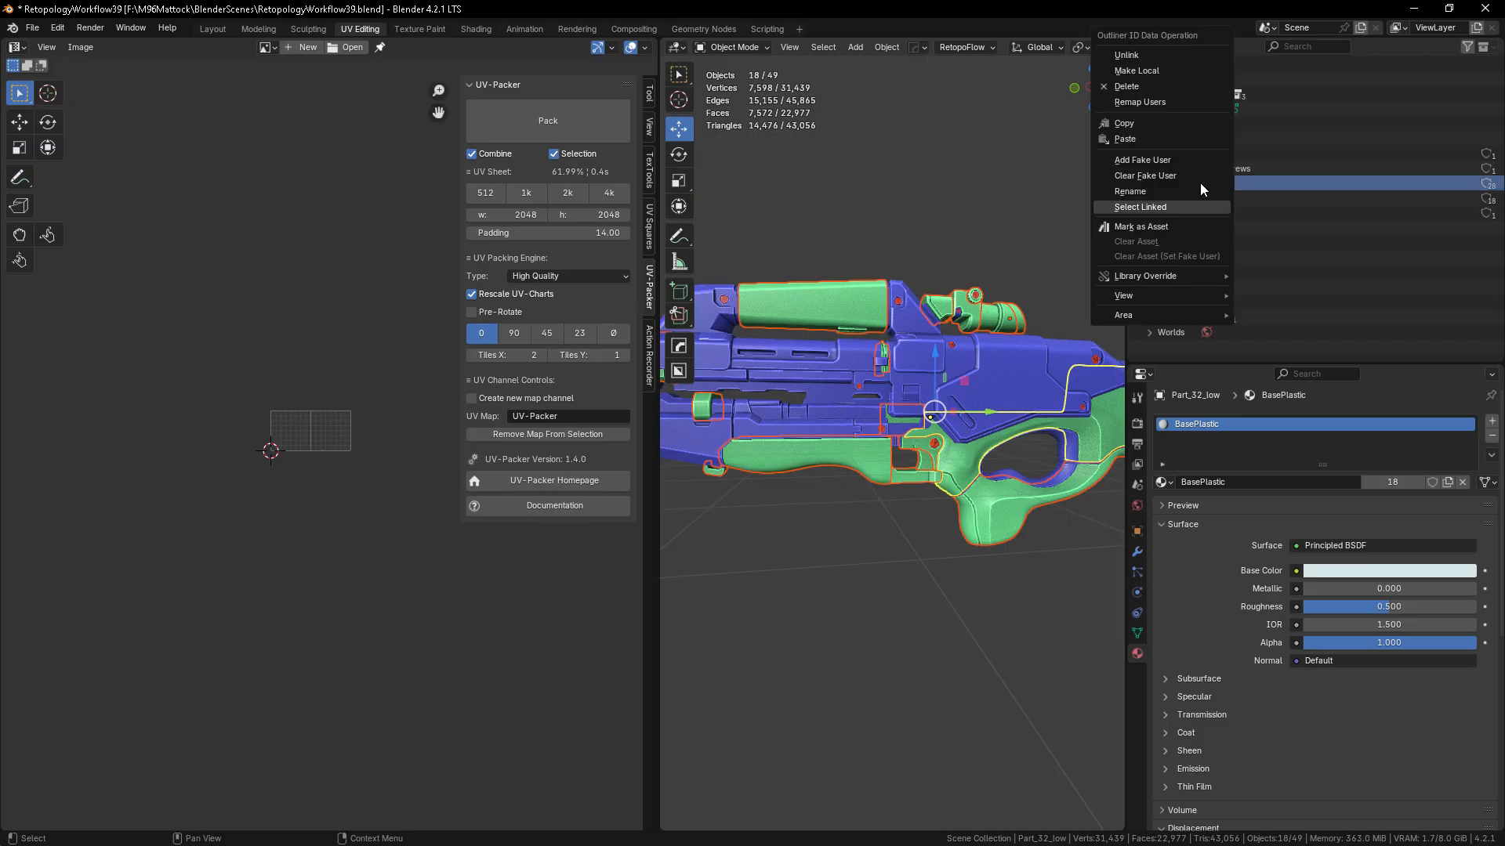
pyautogui.click(1183, 210)
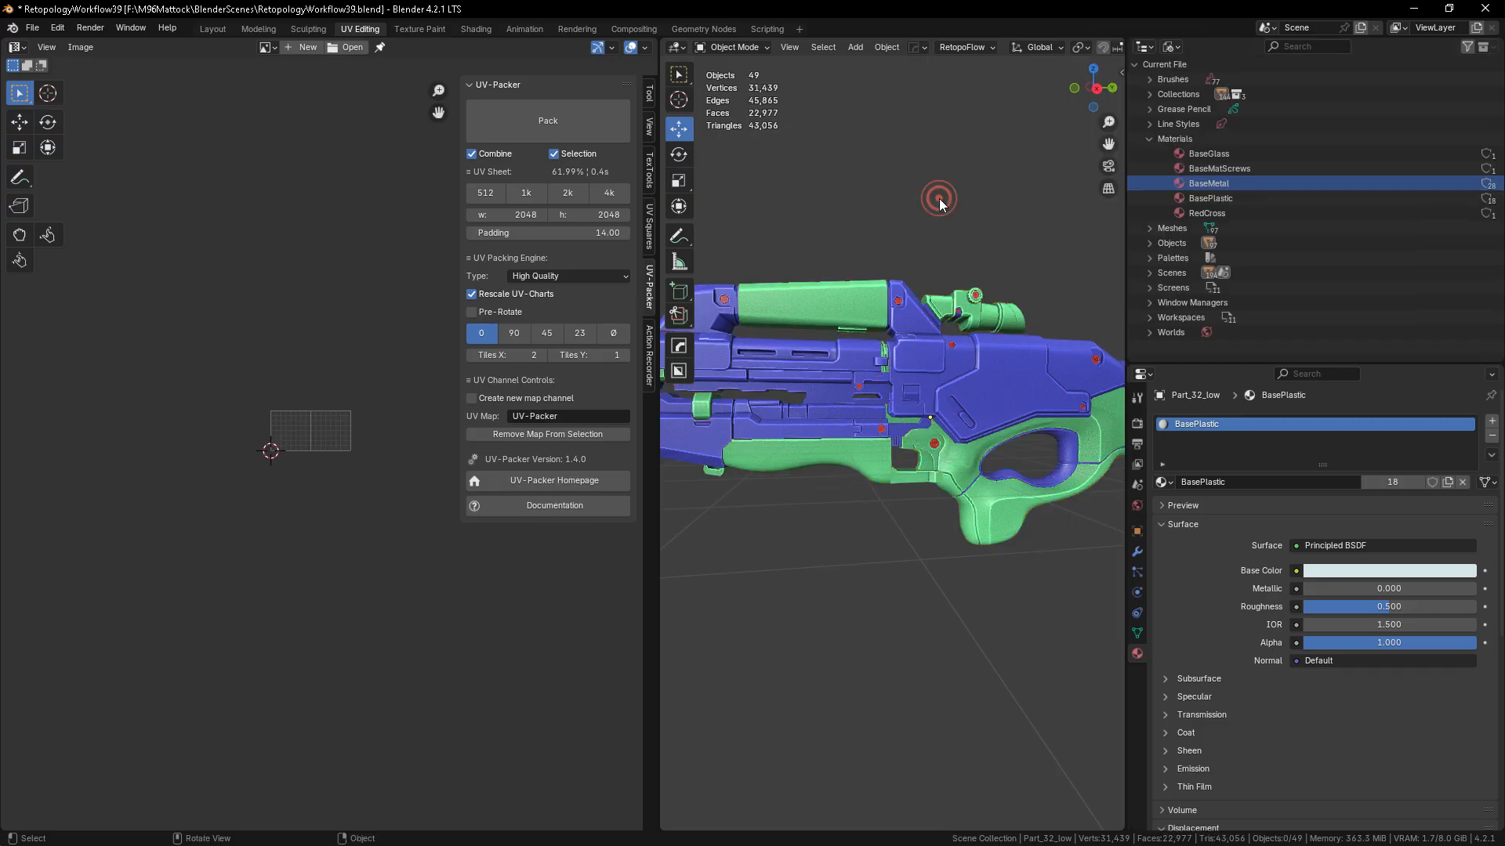
pyautogui.rightClick(1196, 184)
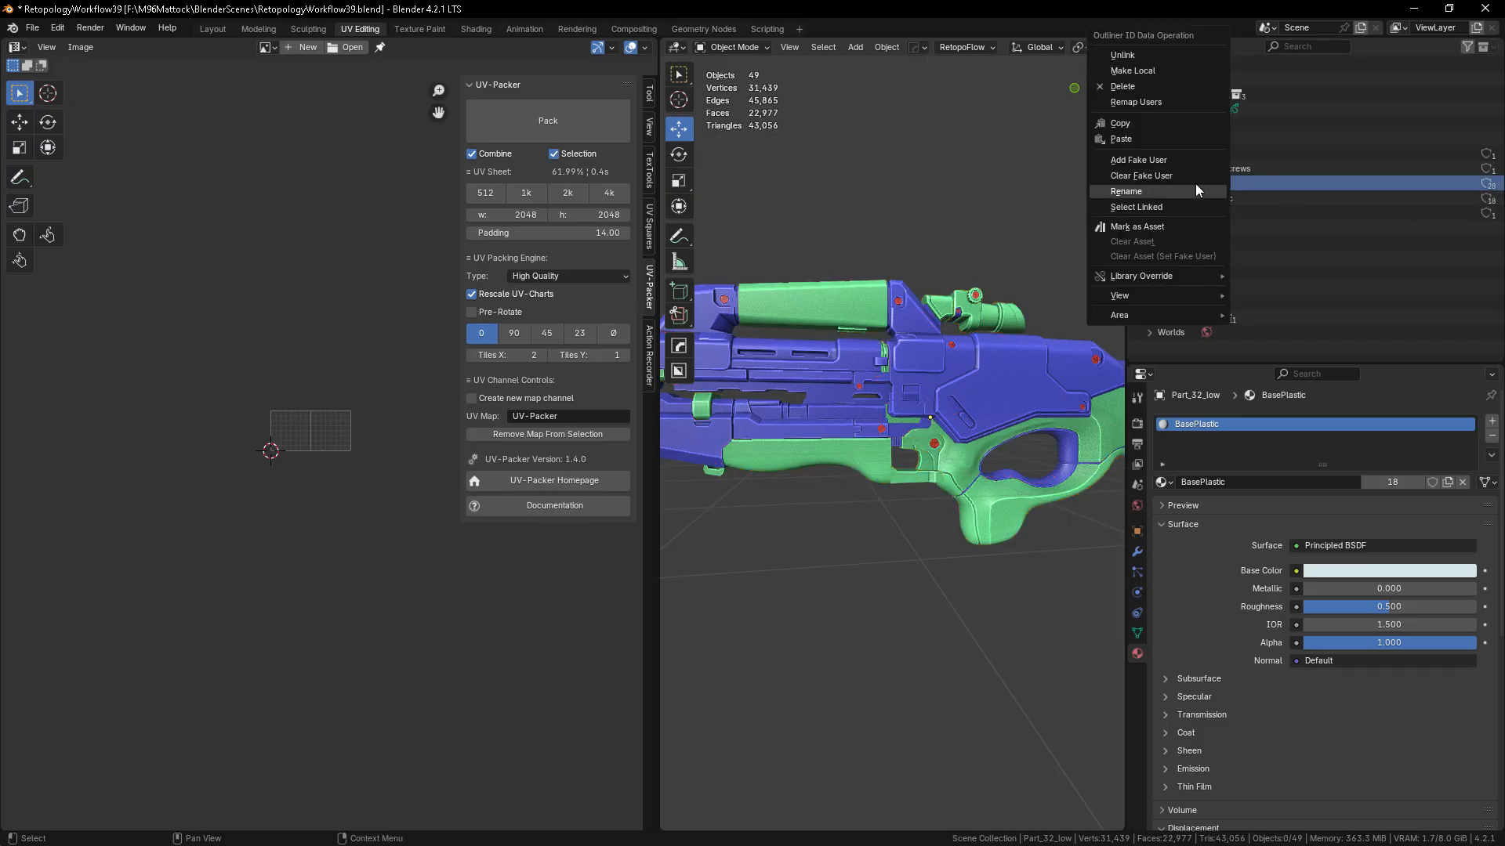
pyautogui.click(1155, 206)
pyautogui.press('KP_Divide')
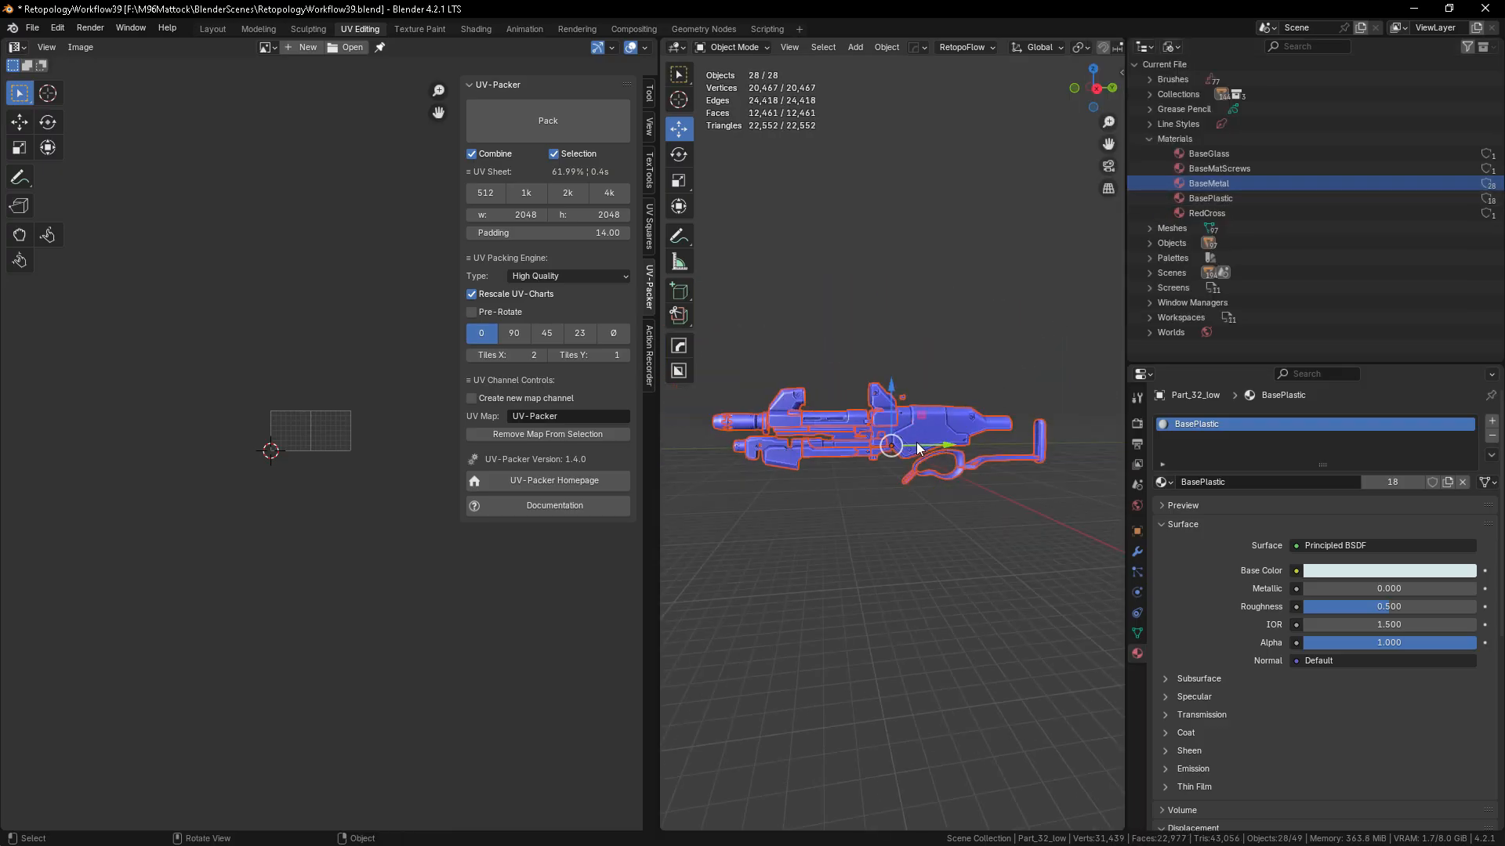
pyautogui.press('Tab')
pyautogui.press('a')
# - Calculate the texel density of the large metal UV island in the lower corner of the first tile
pyautogui.scroll(4, 340, 478)
pyautogui.click(257, 440)
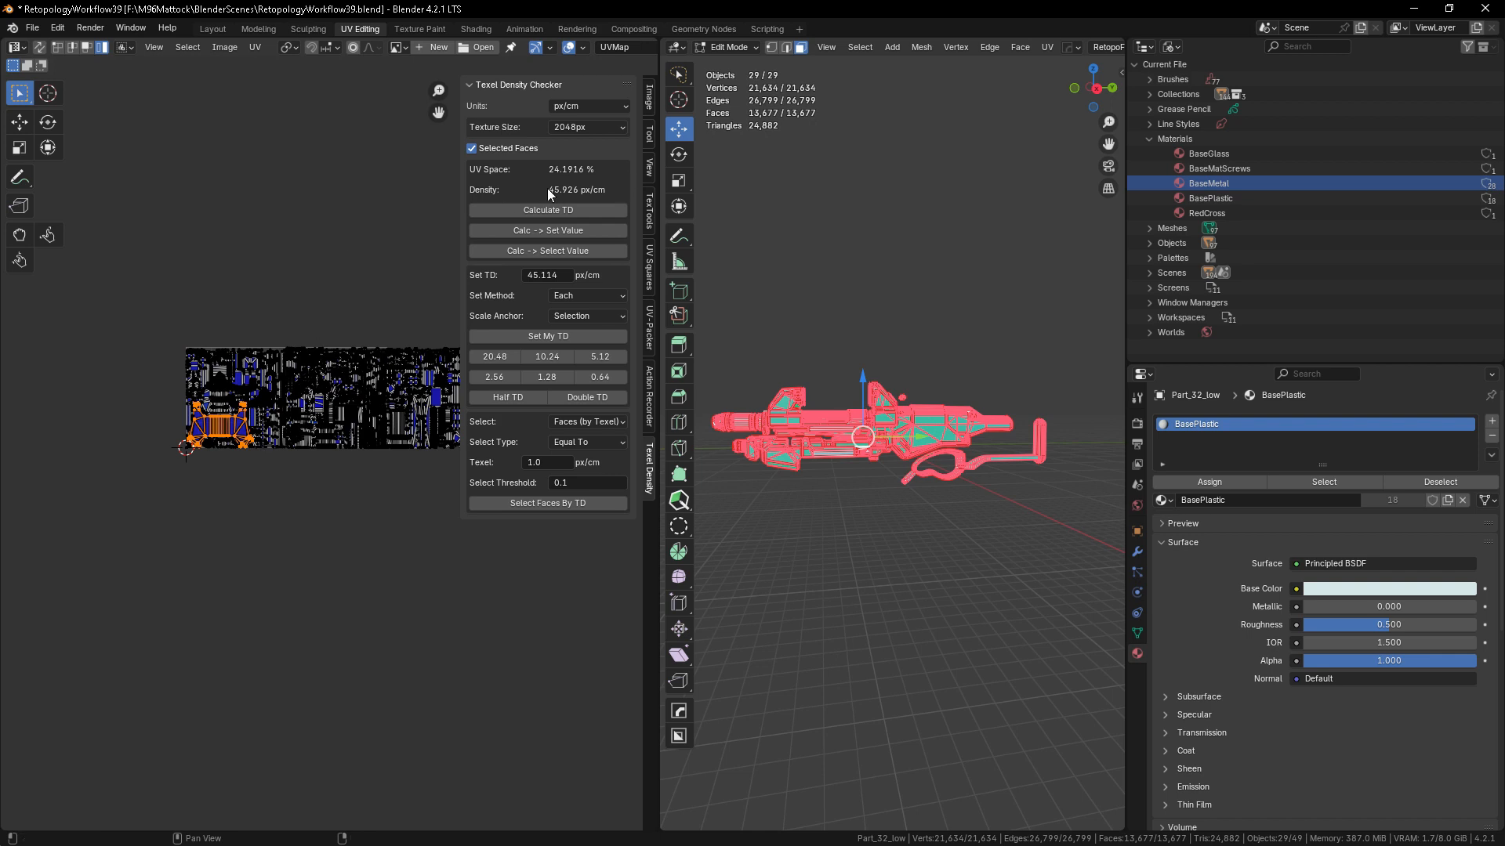
pyautogui.click(547, 212)
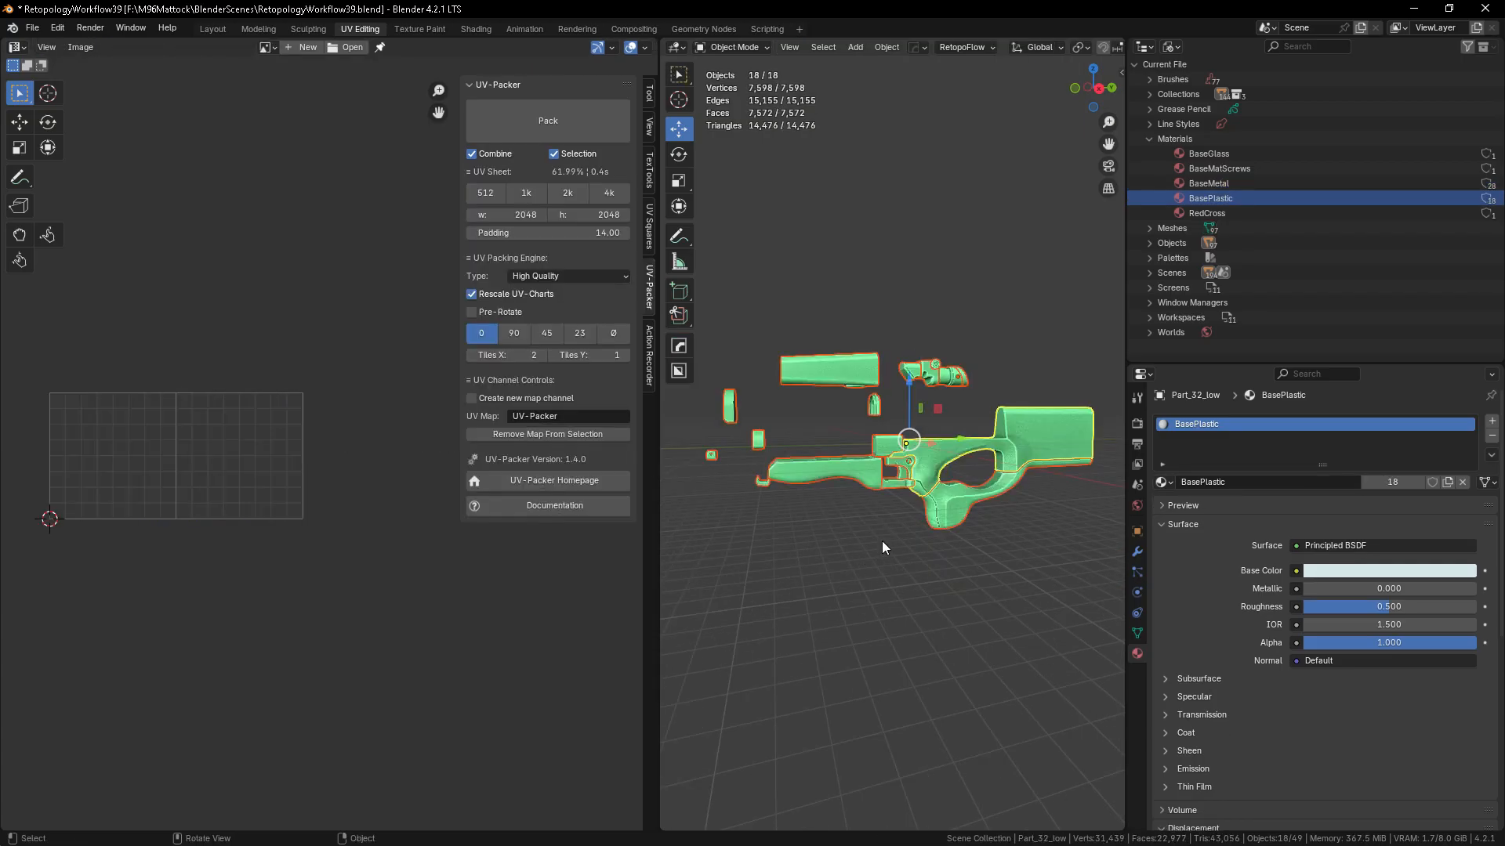
# - Leave local view, clear the selection, and inspect the whole rifle in a maximized 3D viewport
pyautogui.press('KP_Divide')
pyautogui.click(905, 571)
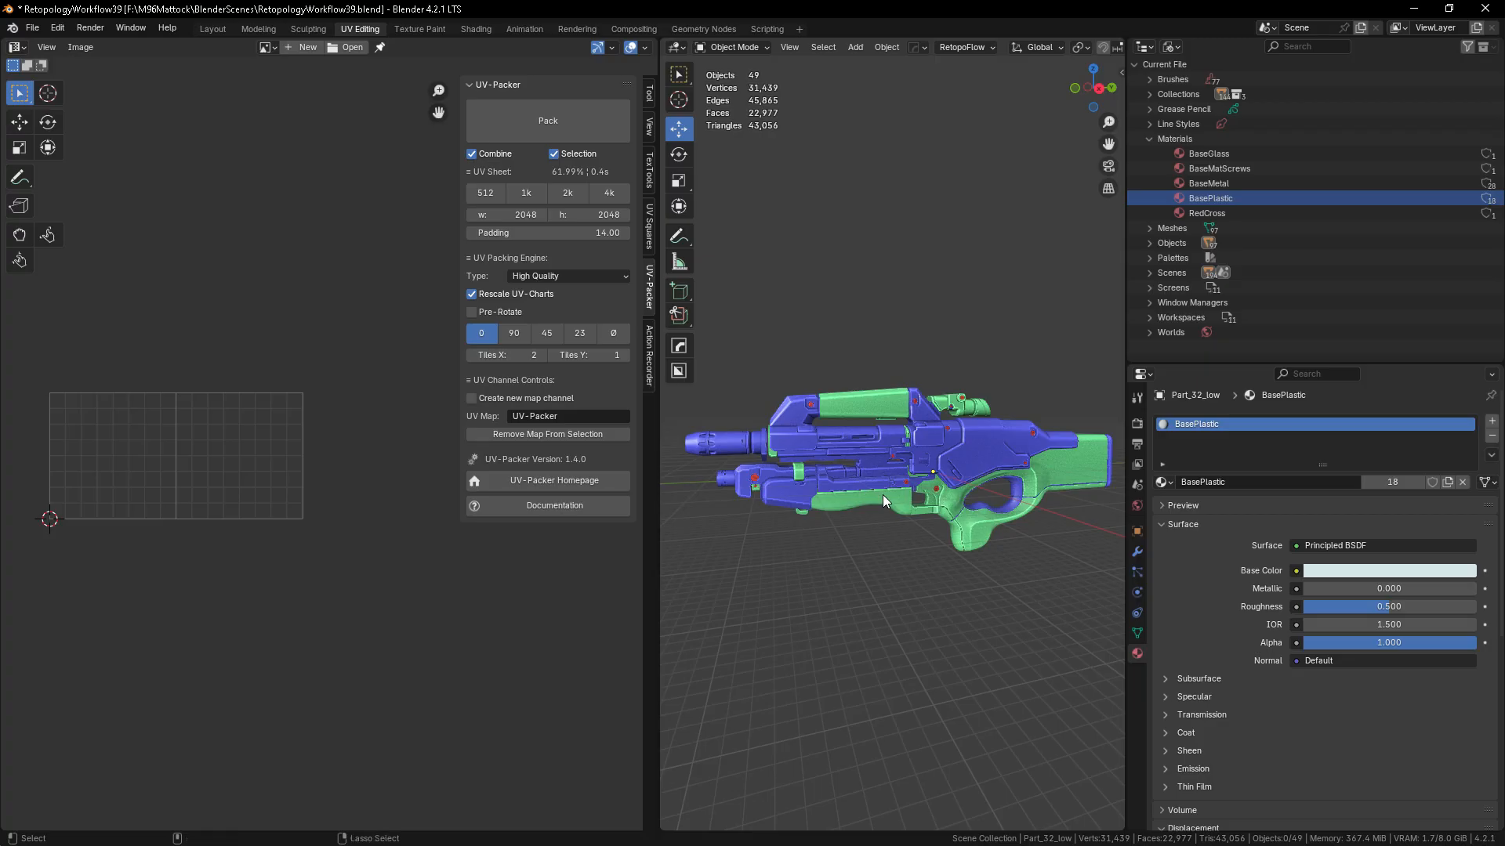
pyautogui.hotkey('ctrl', 'space')
pyautogui.scroll(-2, 804, 422)
pyautogui.scroll(3, 756, 557)
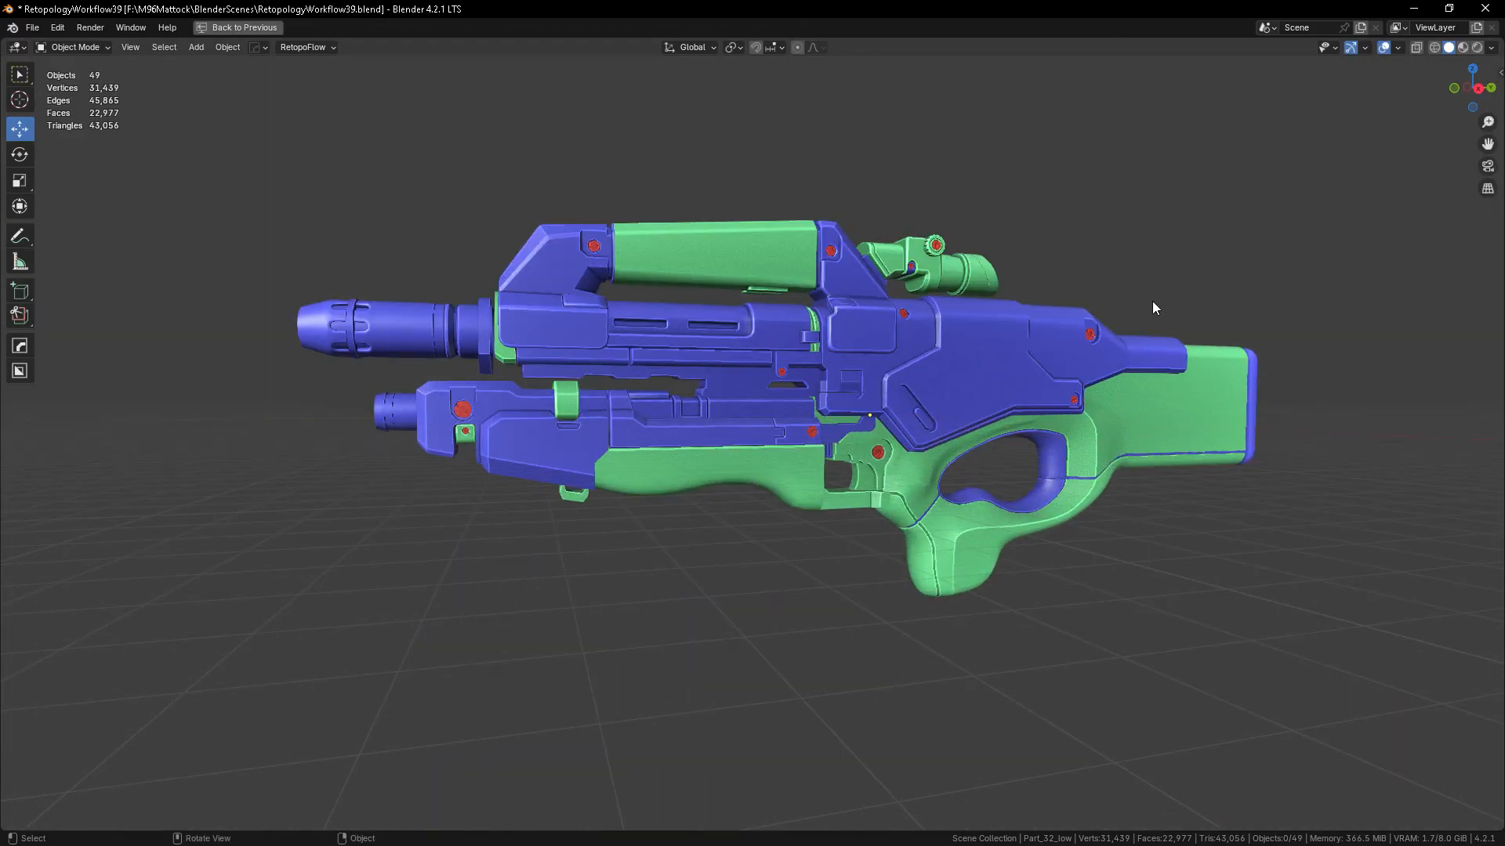
pyautogui.hotkey('ctrl', 'space')
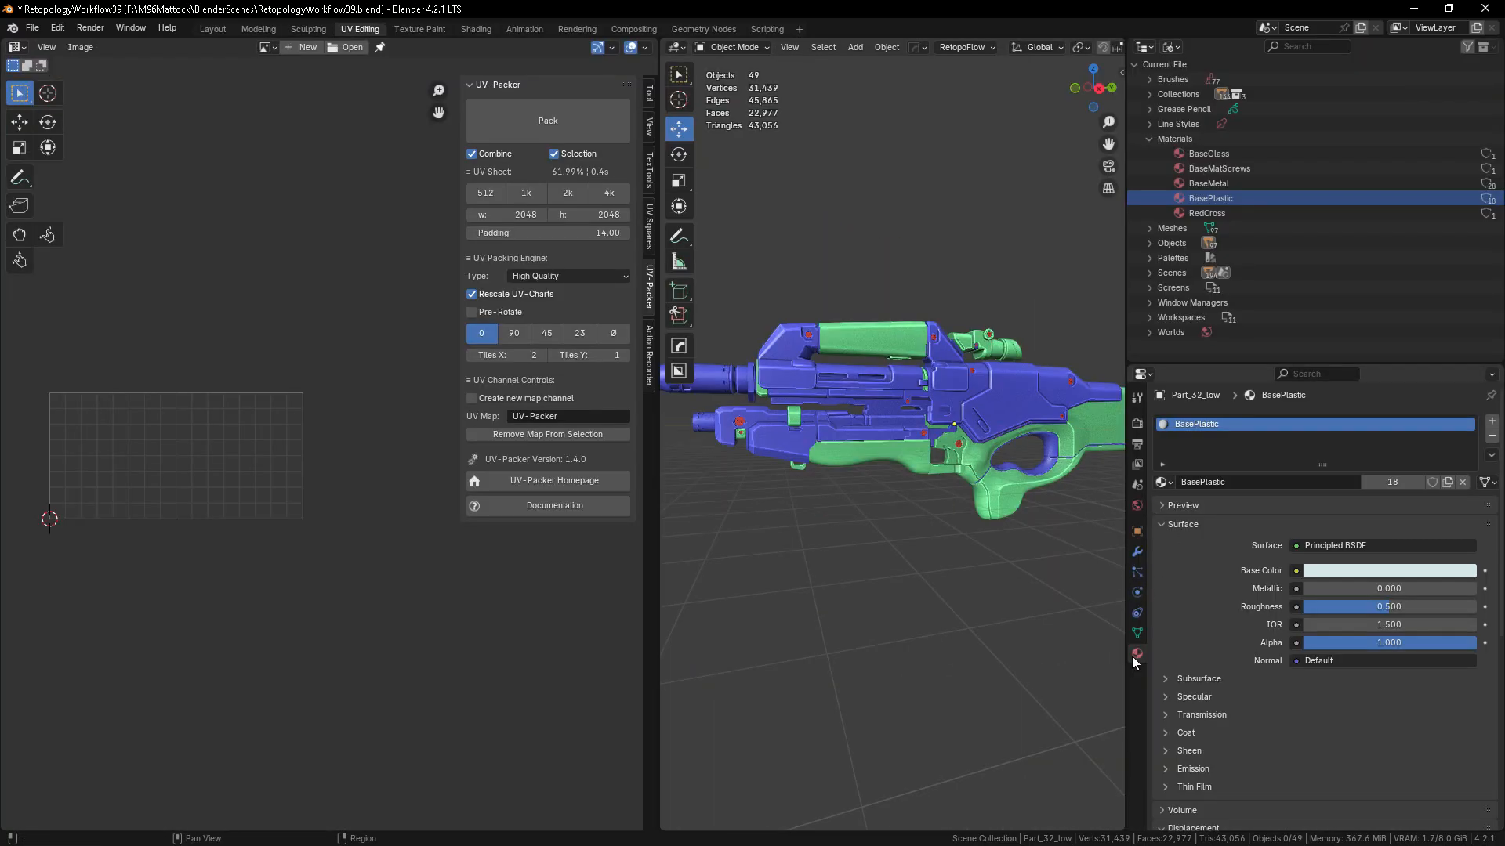
# - Switch to the Shading workspace, select the stock part, and display the viewport in solid shading
pyautogui.click(475, 29)
pyautogui.click(785, 618)
pyautogui.click(895, 333)
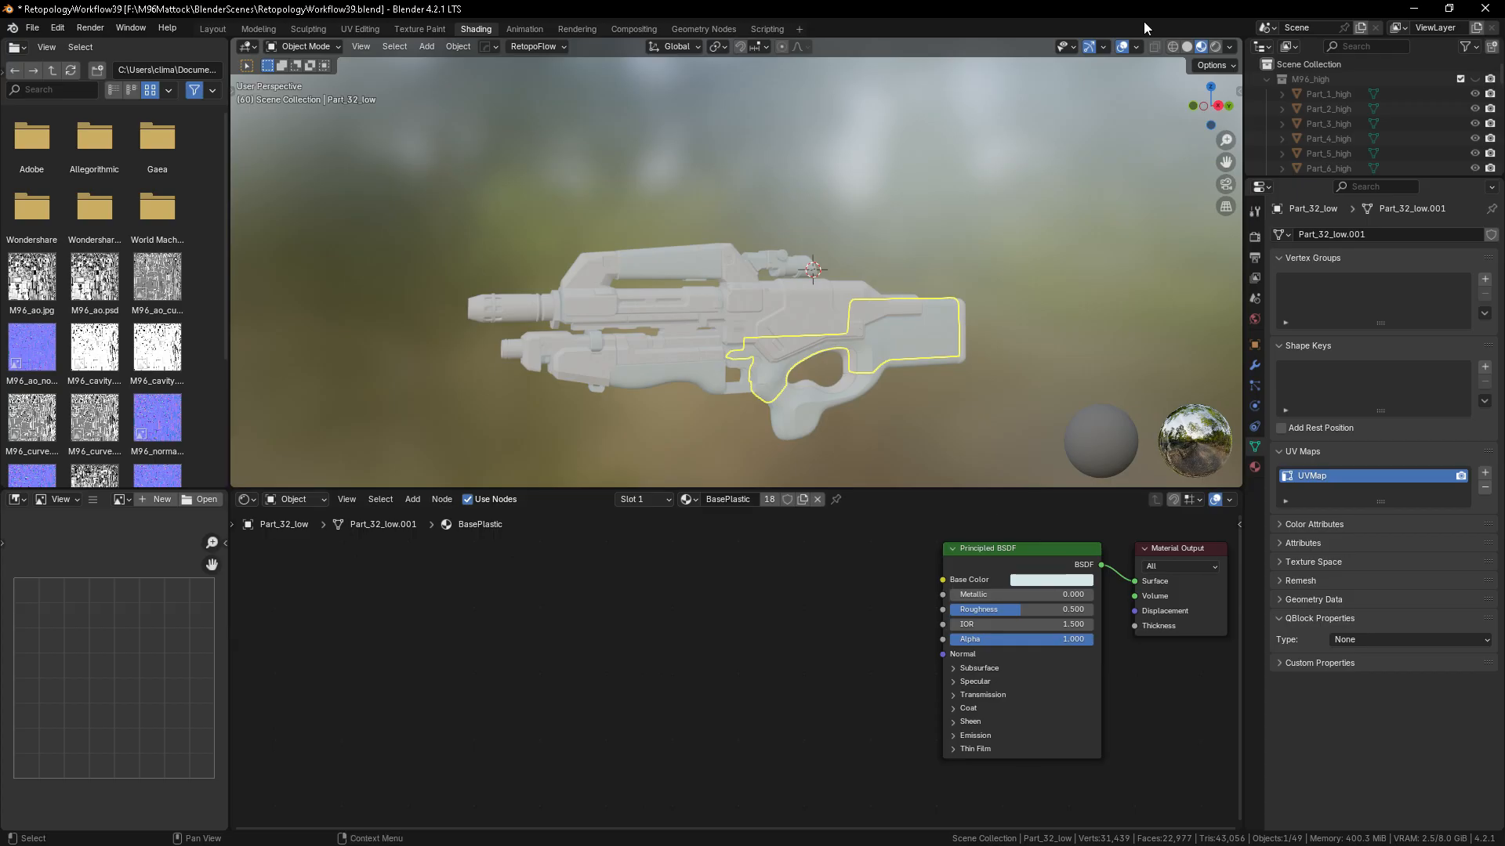
pyautogui.click(1187, 47)
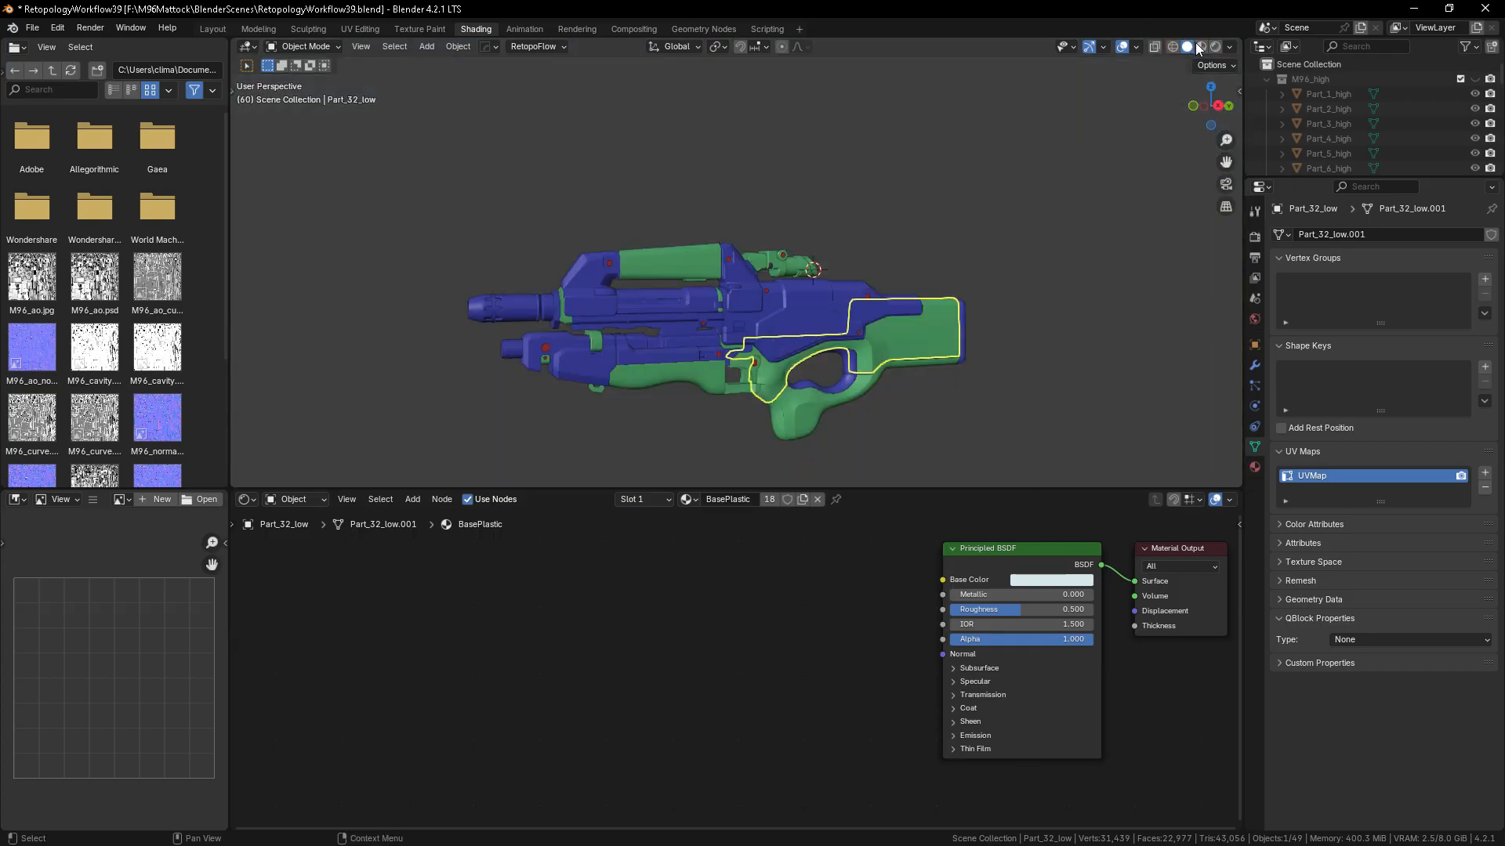
# - Unlink the BasePlastic material from the stock and give it a new material in the same slot
pyautogui.click(1255, 467)
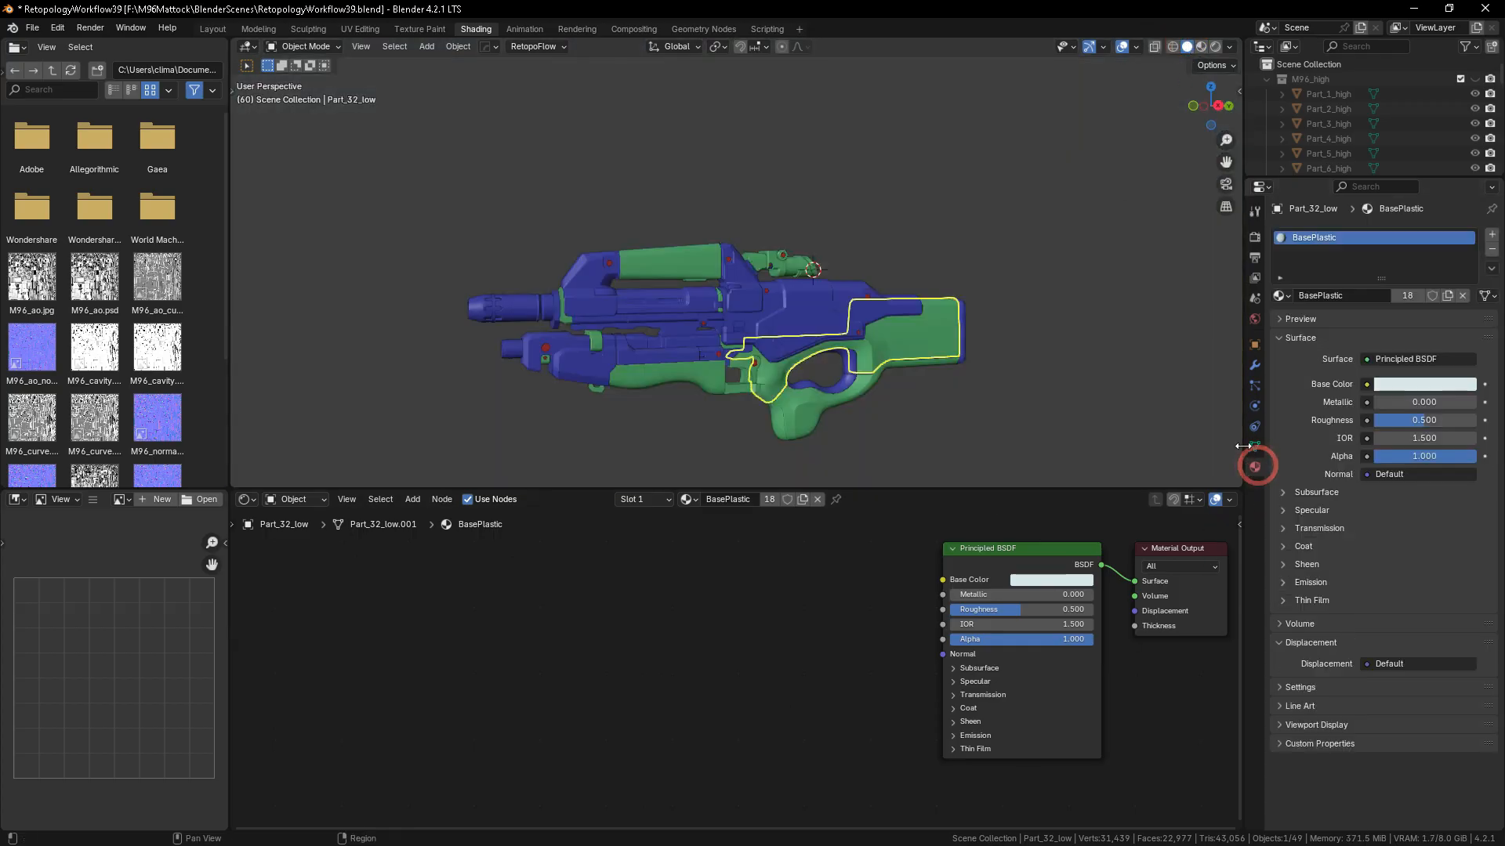
pyautogui.click(1462, 295)
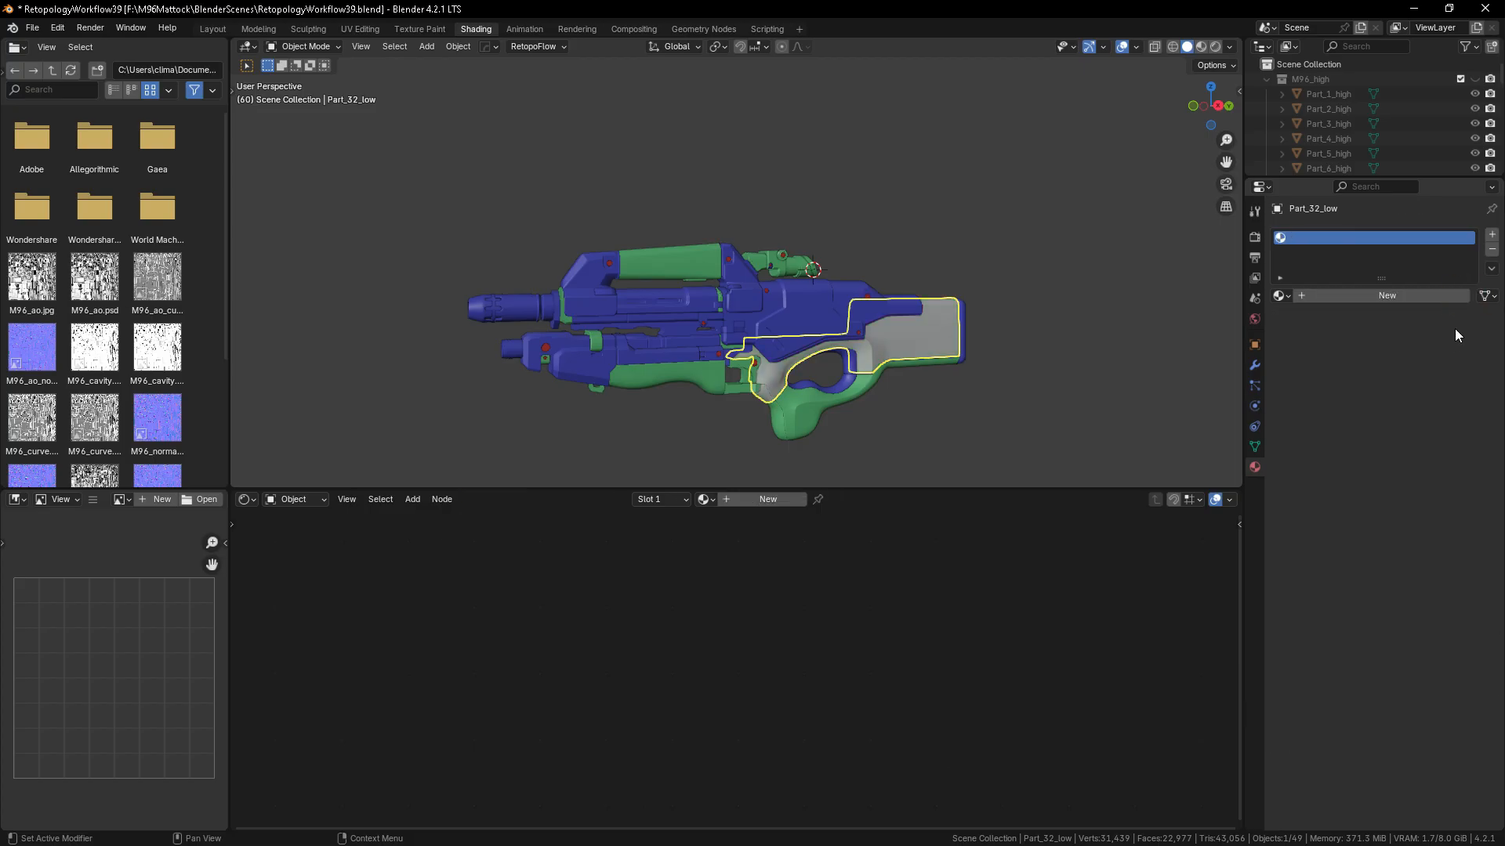
pyautogui.click(1379, 296)
pyautogui.click(820, 557)
# - Add an Image Texture node to the stock's new material and look through the images available for it
pyautogui.rightClick(411, 594)
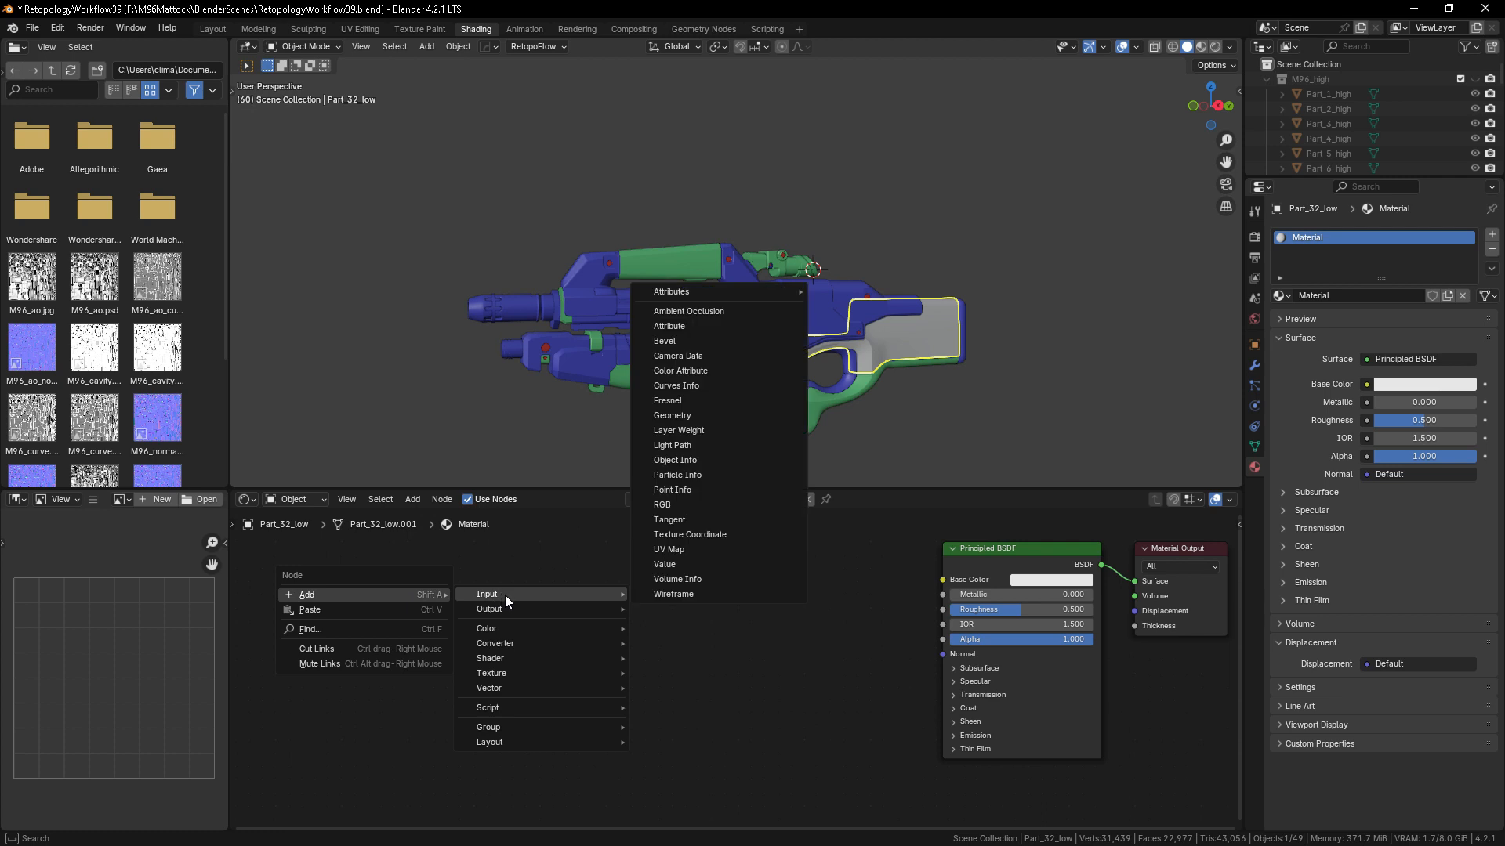
pyautogui.moveTo(509, 676)
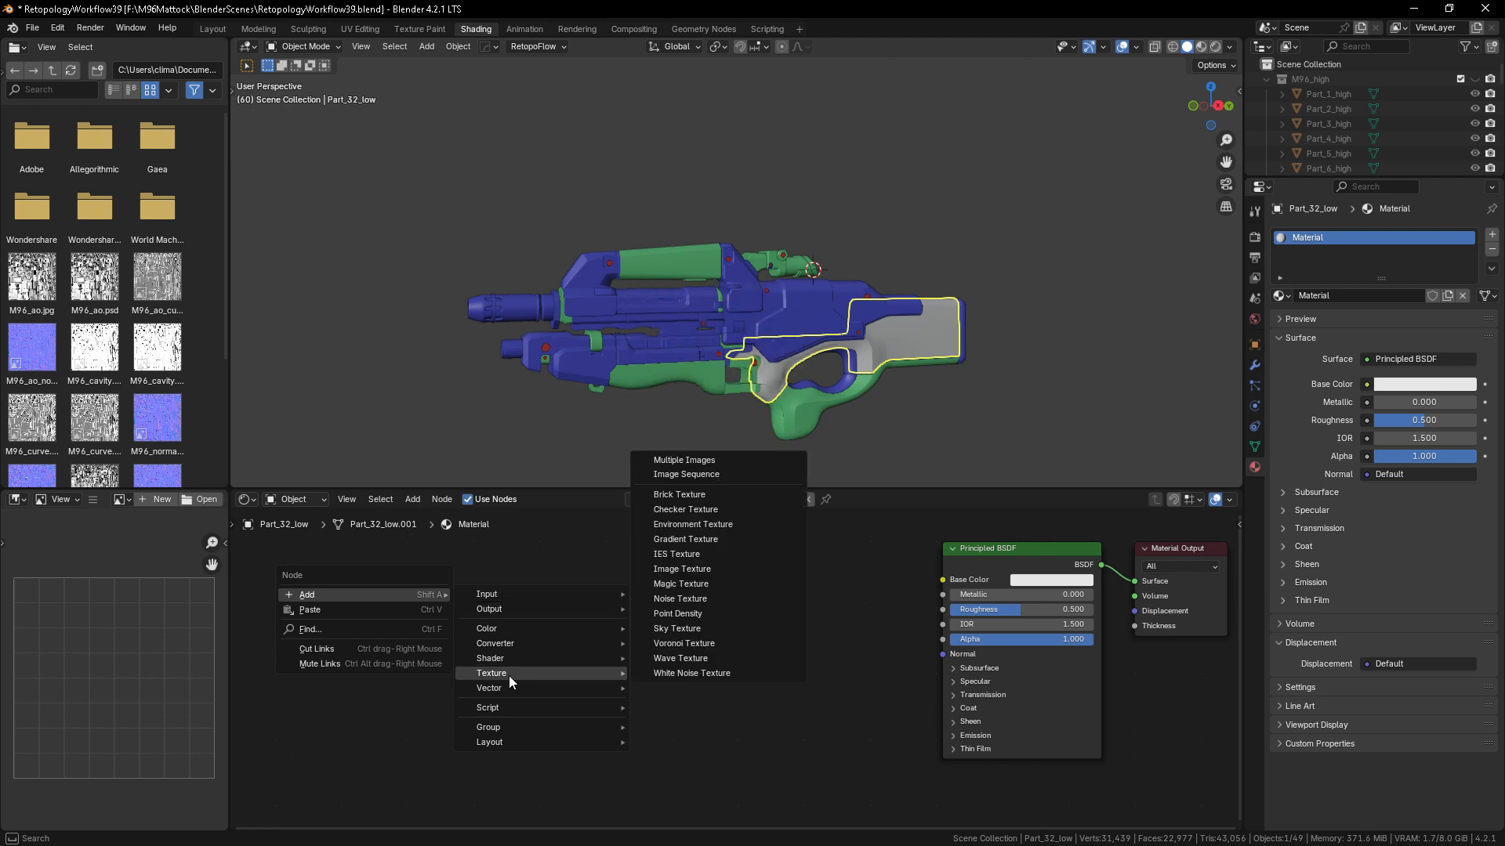
pyautogui.click(675, 570)
pyautogui.click(676, 577)
pyautogui.click(604, 627)
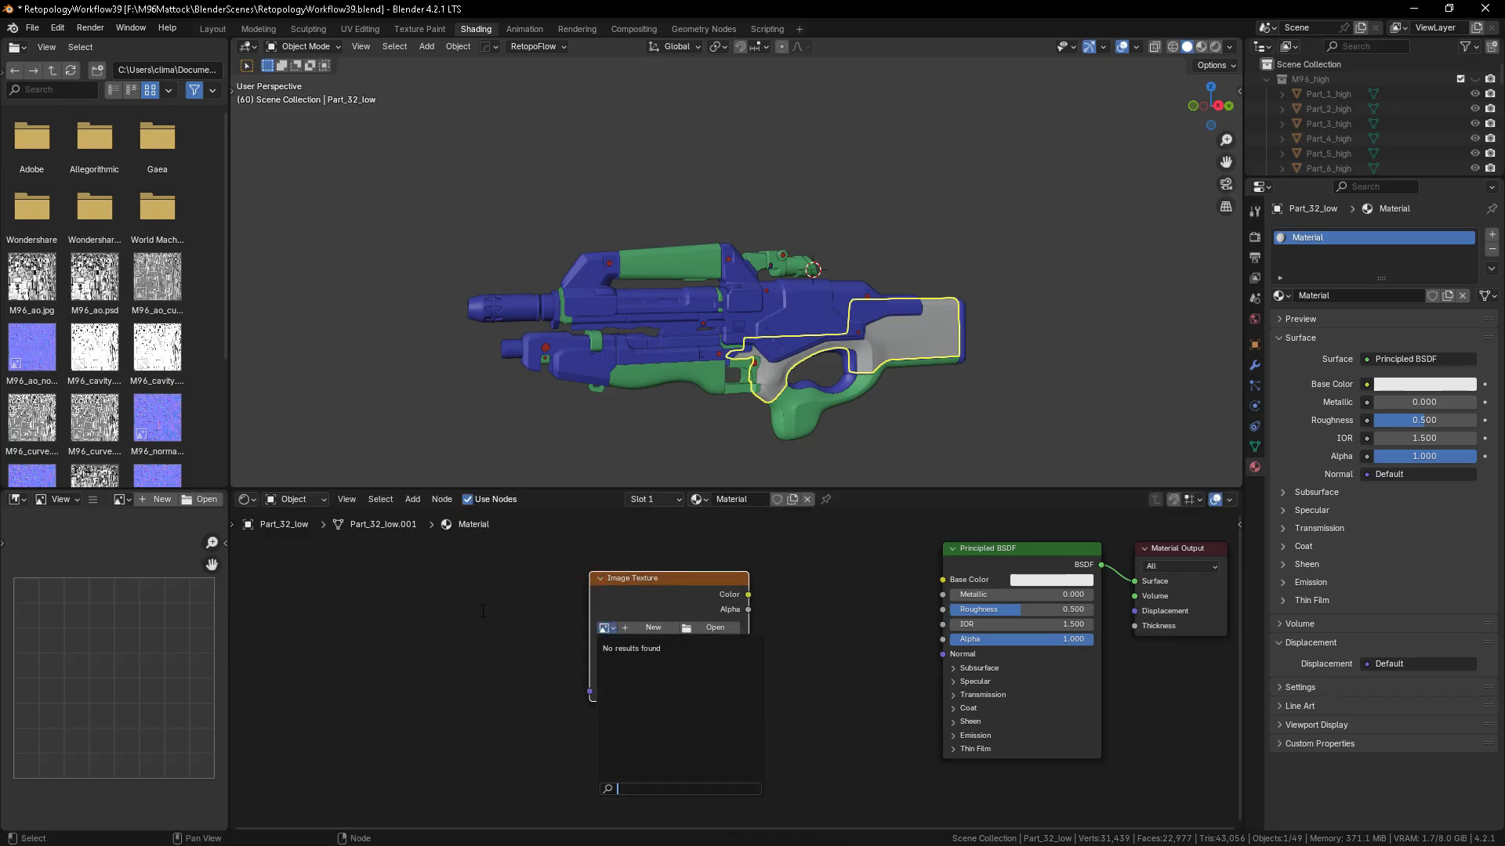
# - In the UV Editing workspace, create a non-tiled 2048 × 2048 px UV Grid image named Untitled
pyautogui.click(359, 29)
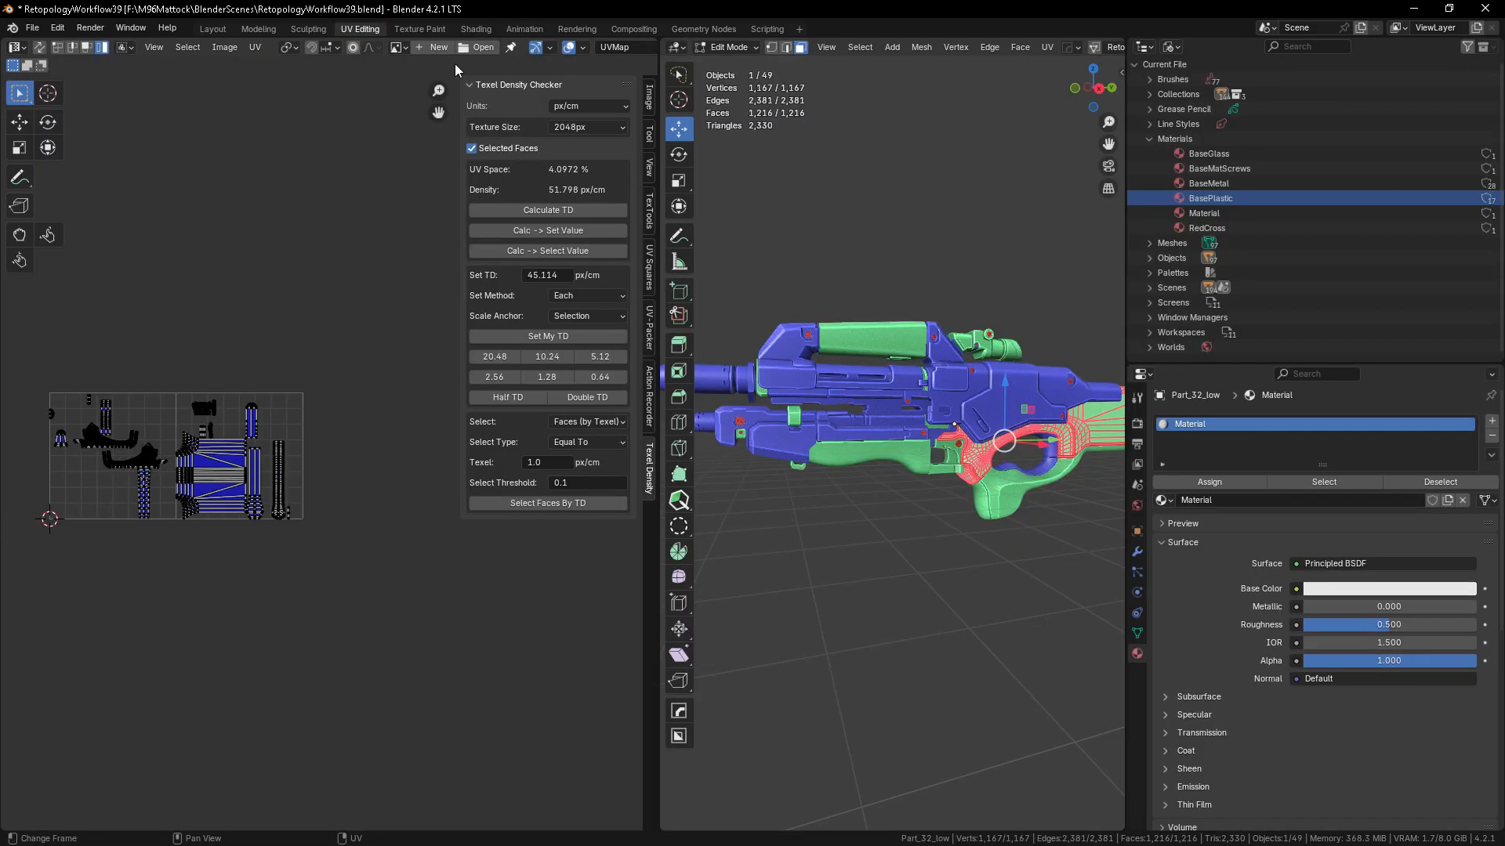
pyautogui.click(436, 47)
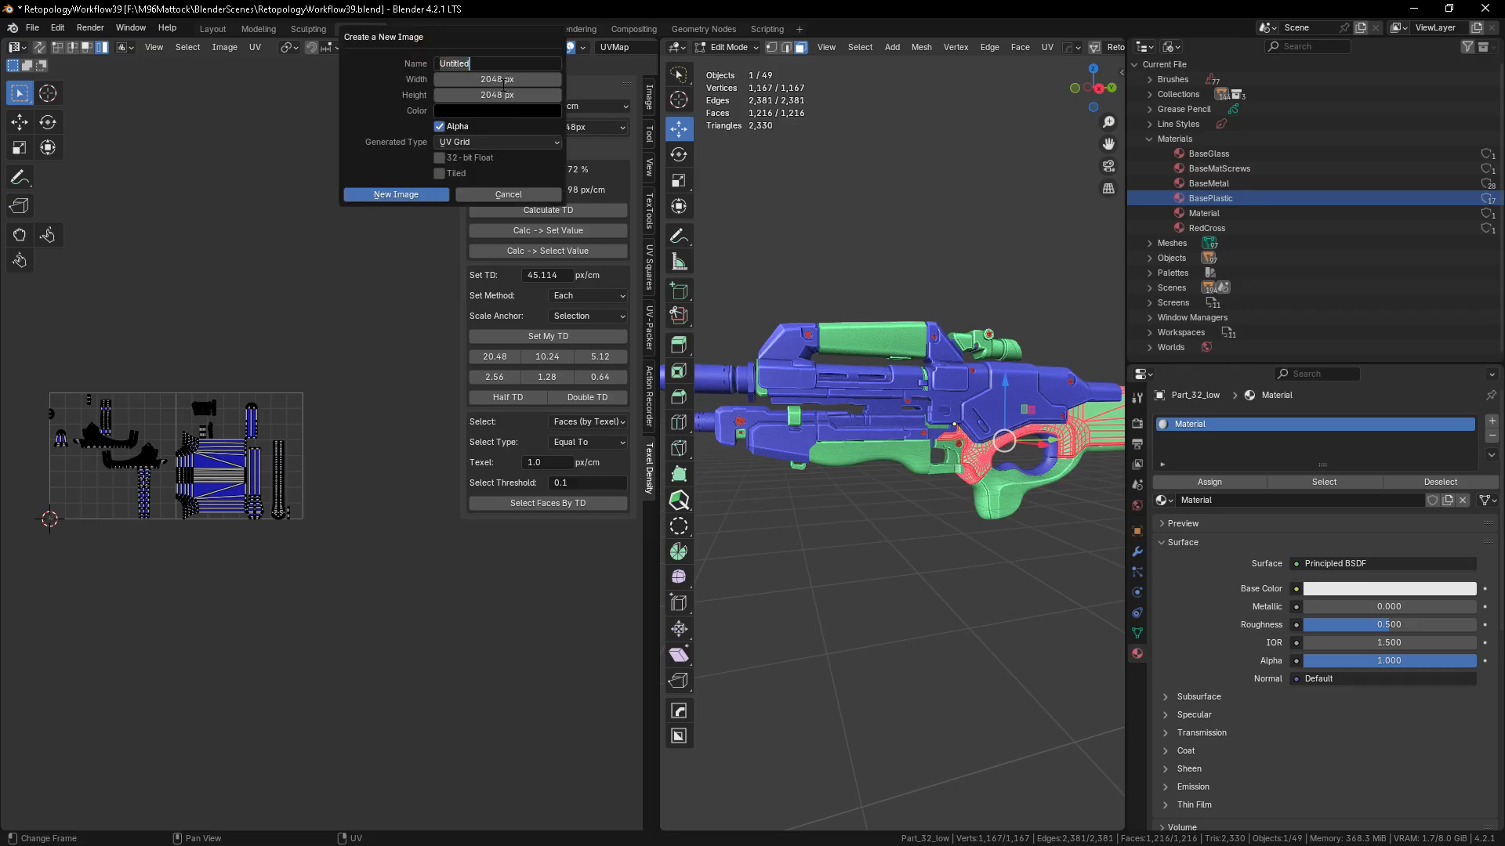
pyautogui.click(461, 138)
pyautogui.click(462, 142)
pyautogui.click(466, 173)
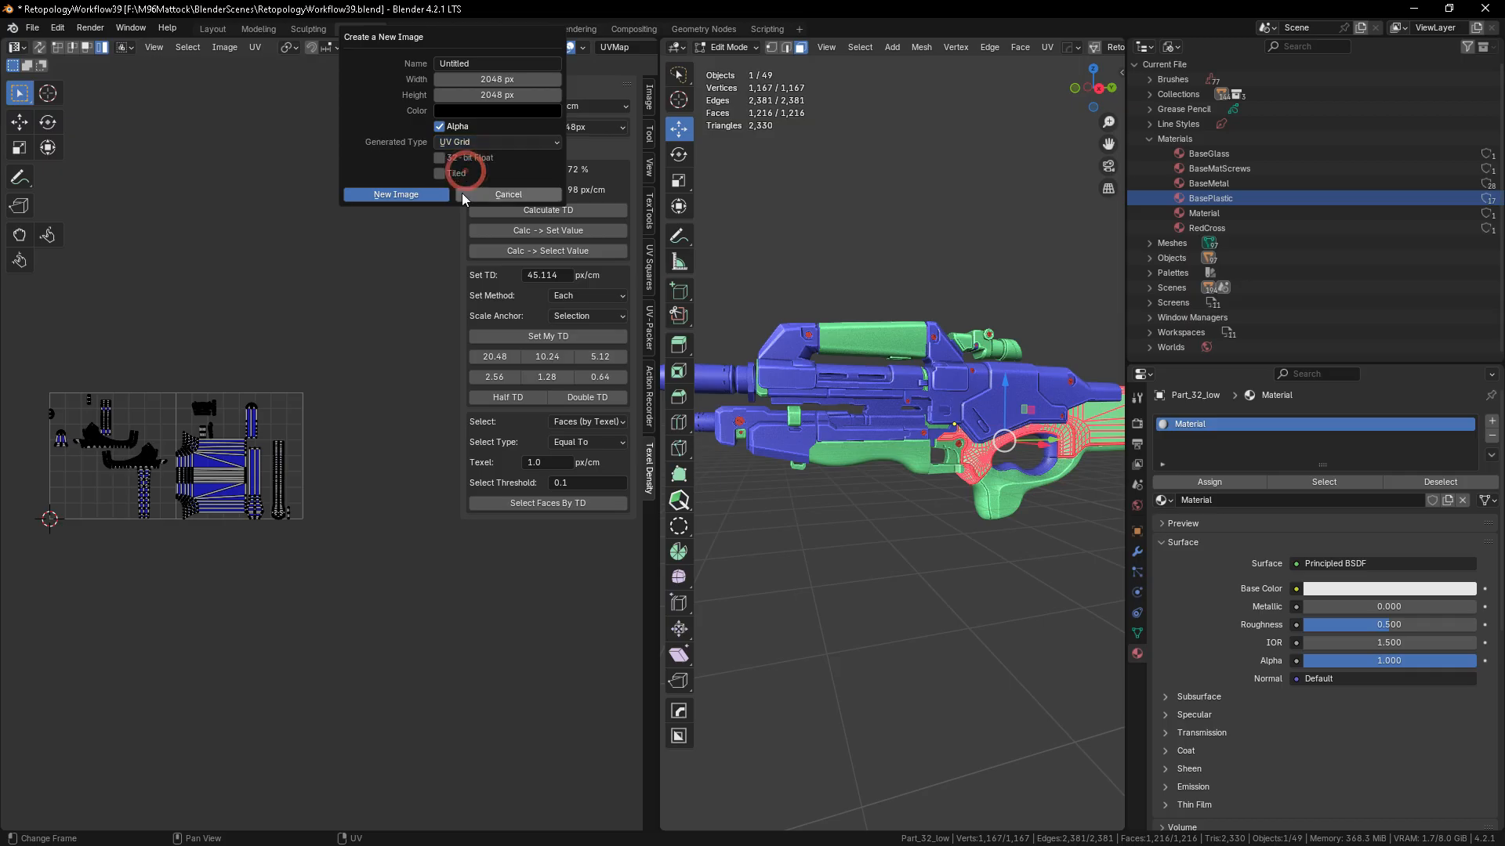
pyautogui.click(395, 194)
# - Unlink the grid image from the UV editor and return the stock to Object Mode
pyautogui.scroll(-5, 320, 474)
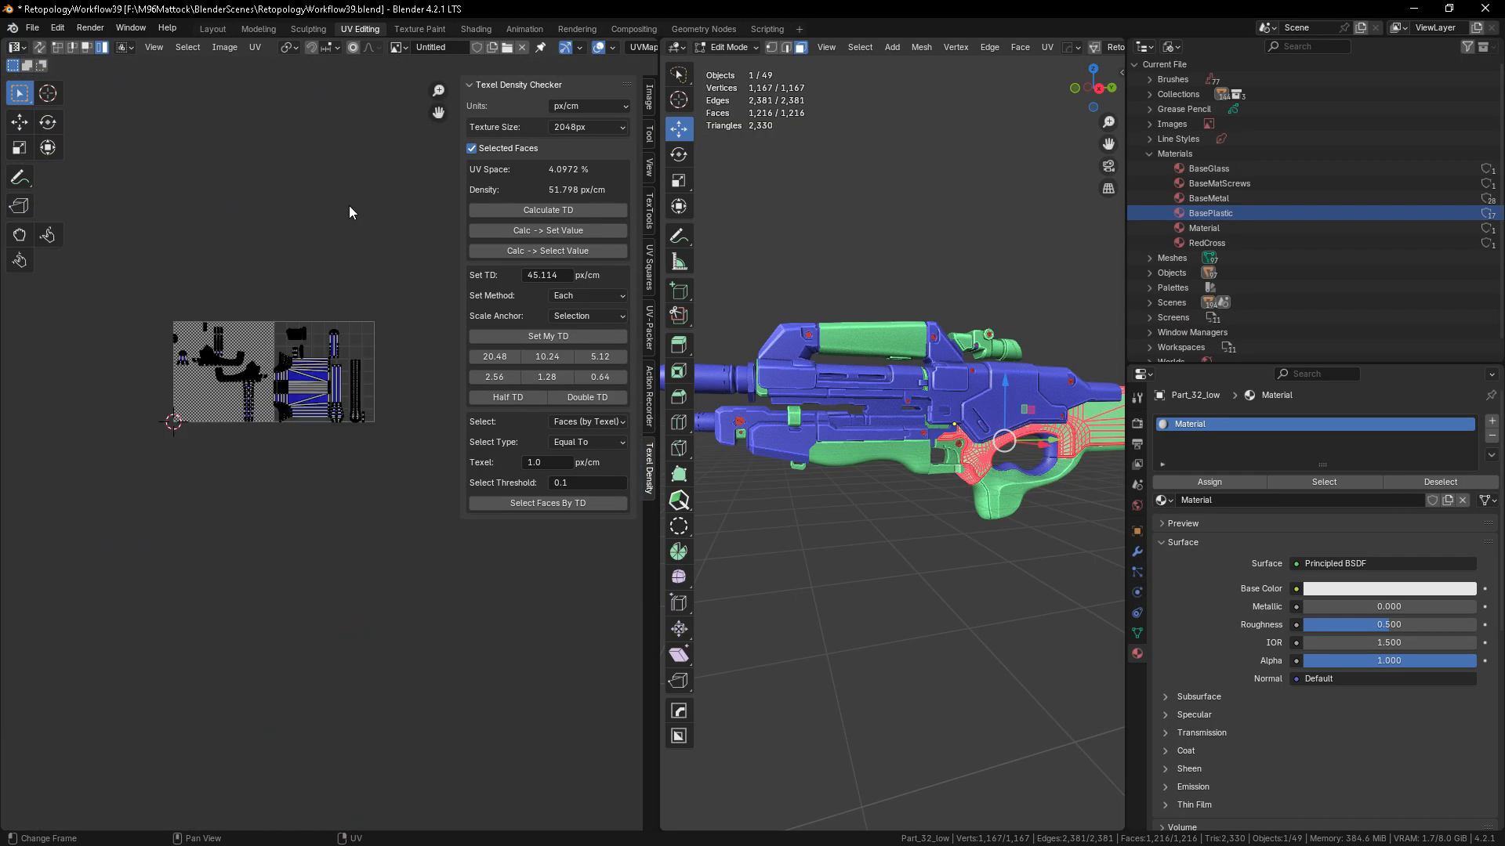
pyautogui.click(522, 47)
pyautogui.scroll(12, 243, 381)
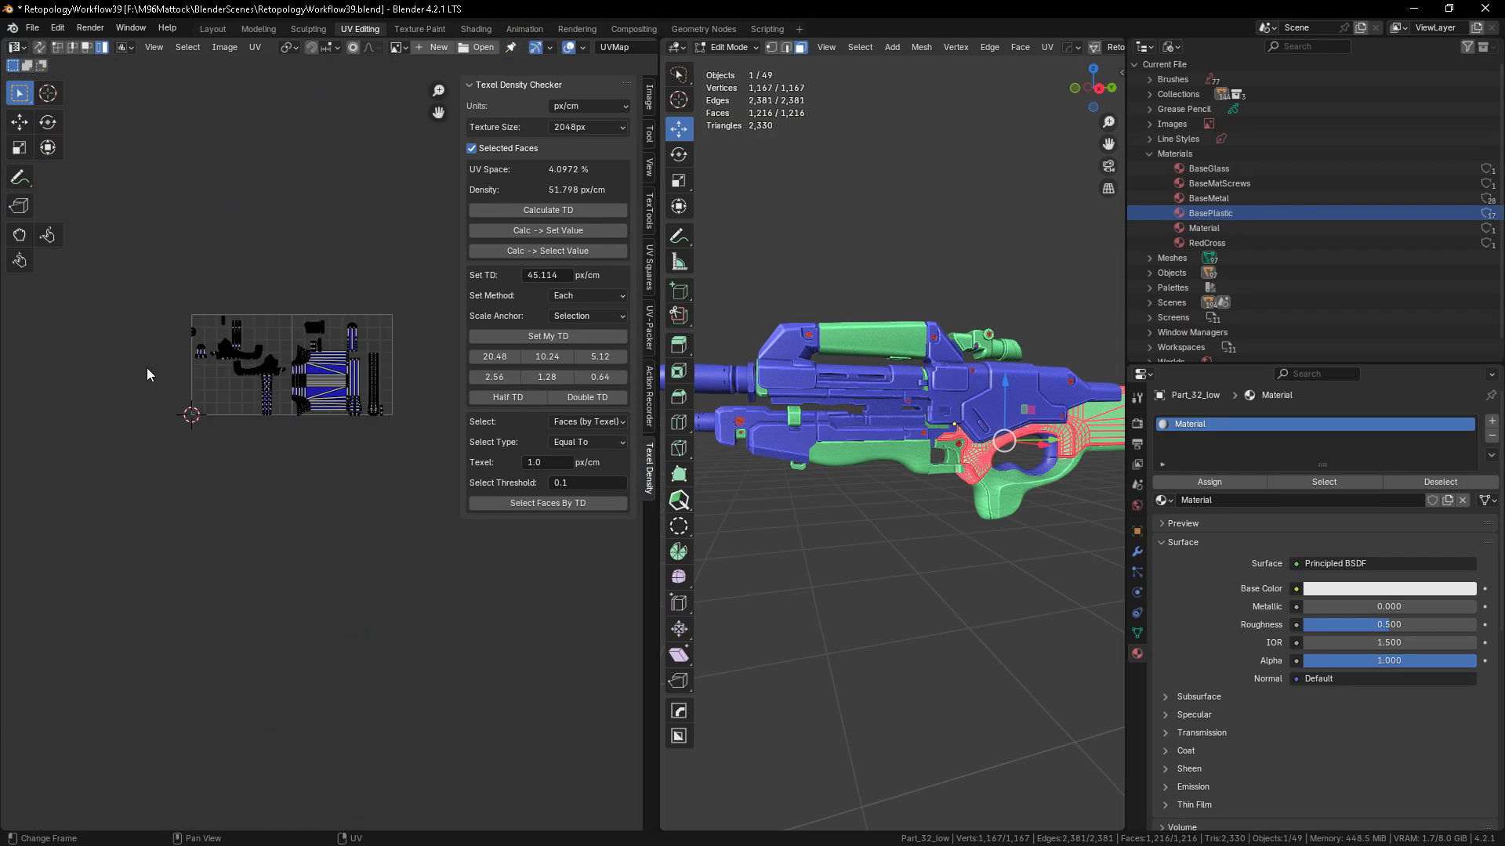
pyautogui.scroll(-3, 170, 408)
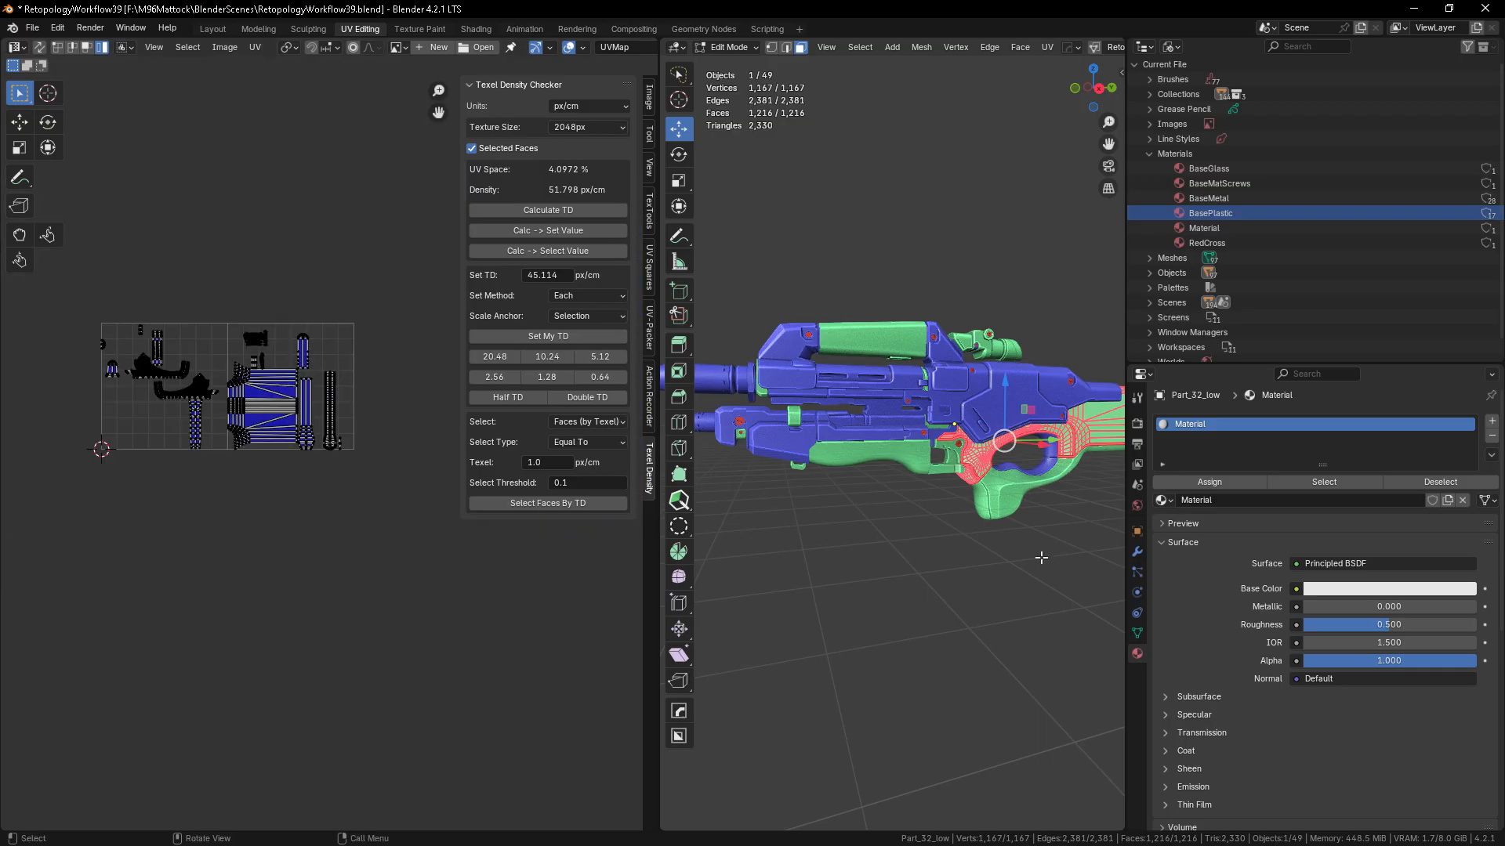
pyautogui.press('Tab')
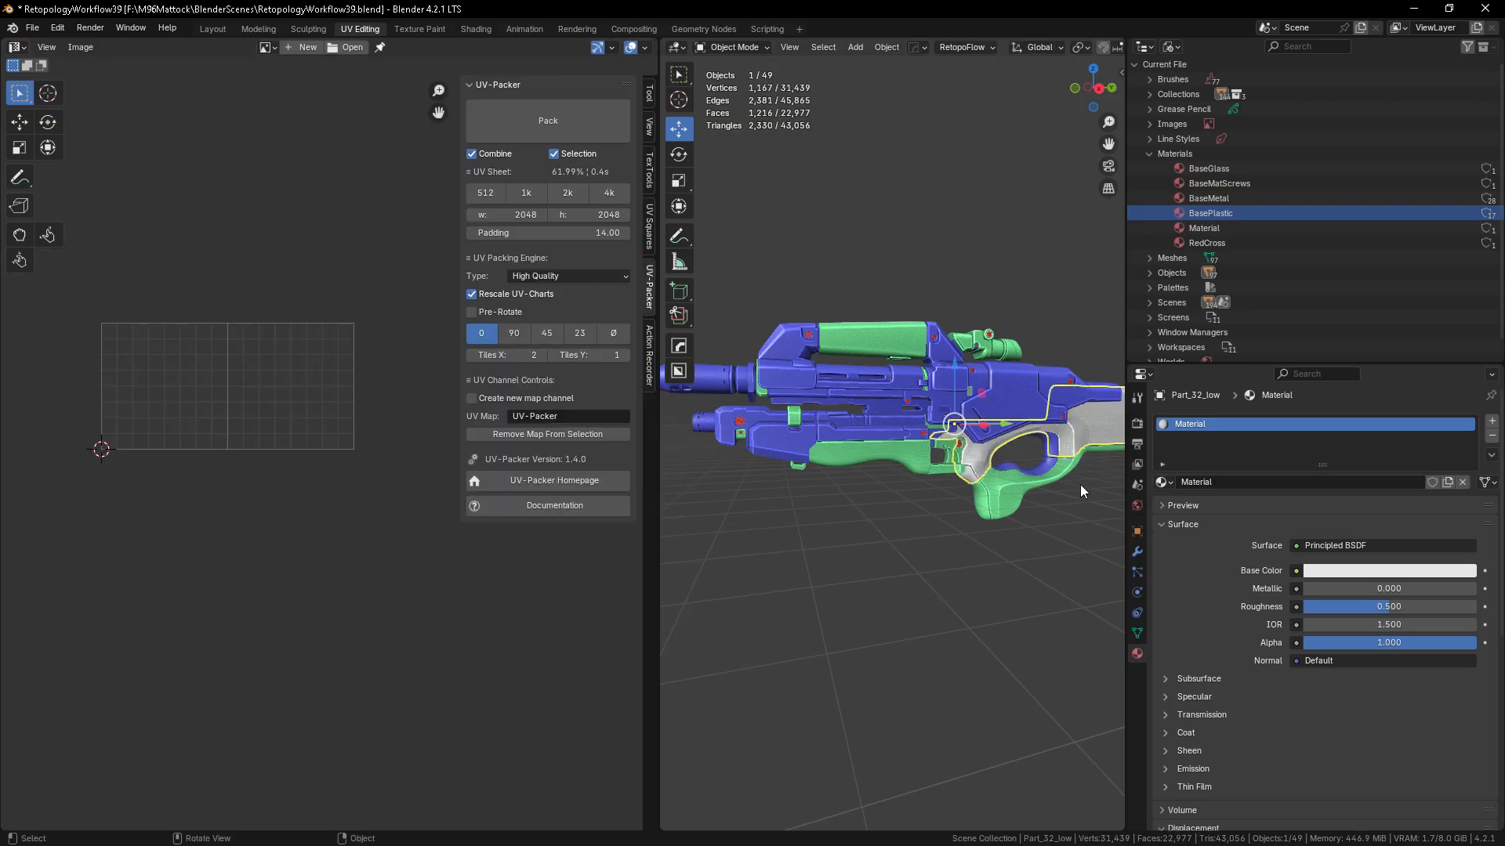
# - In the Shading workspace, load the Untitled image into the texture node and connect its Color to the shader's Base Color
pyautogui.click(477, 29)
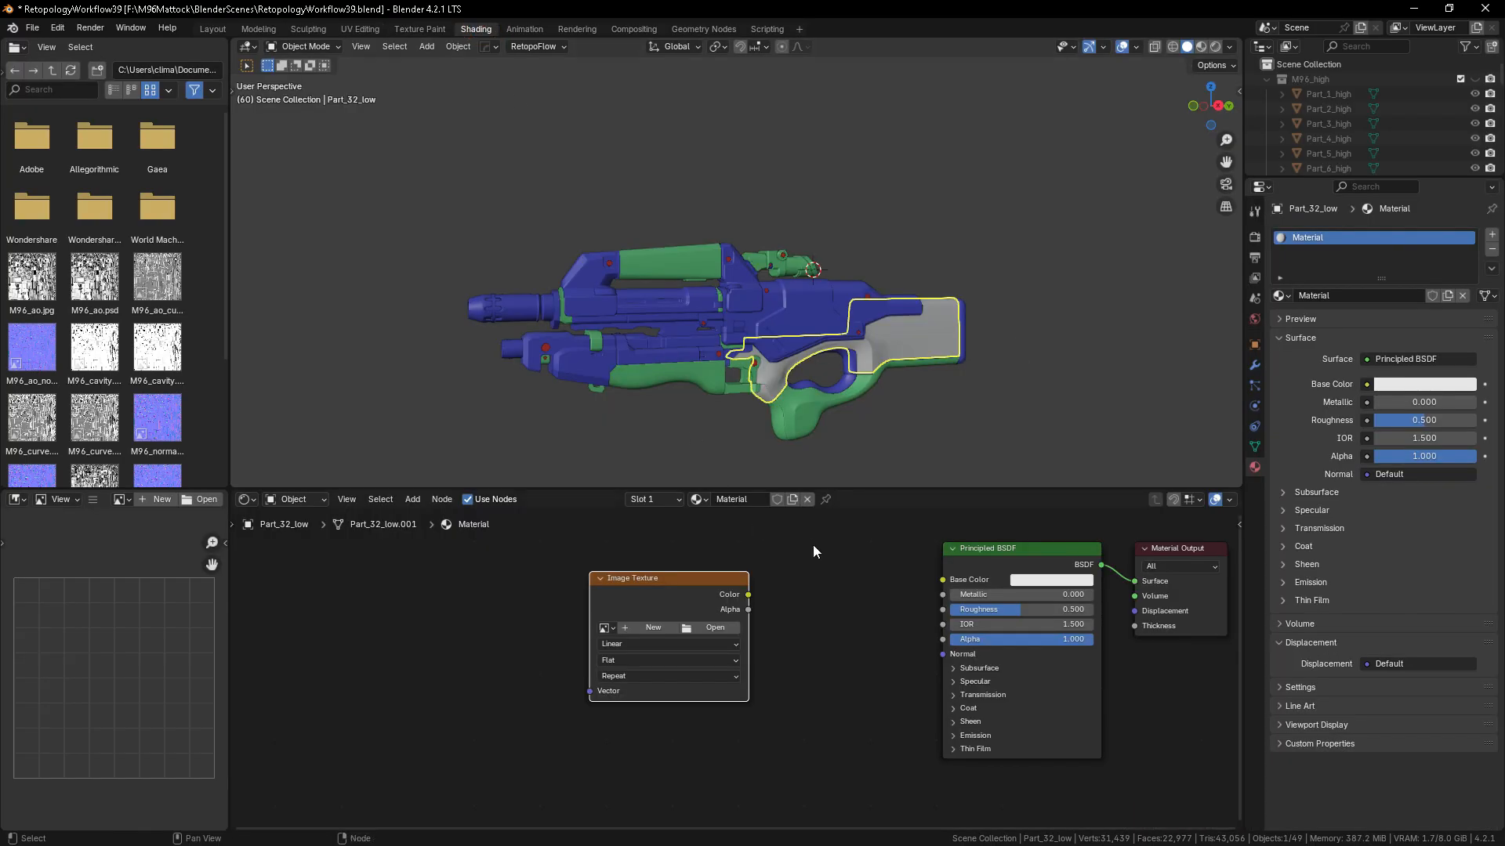
pyautogui.click(607, 628)
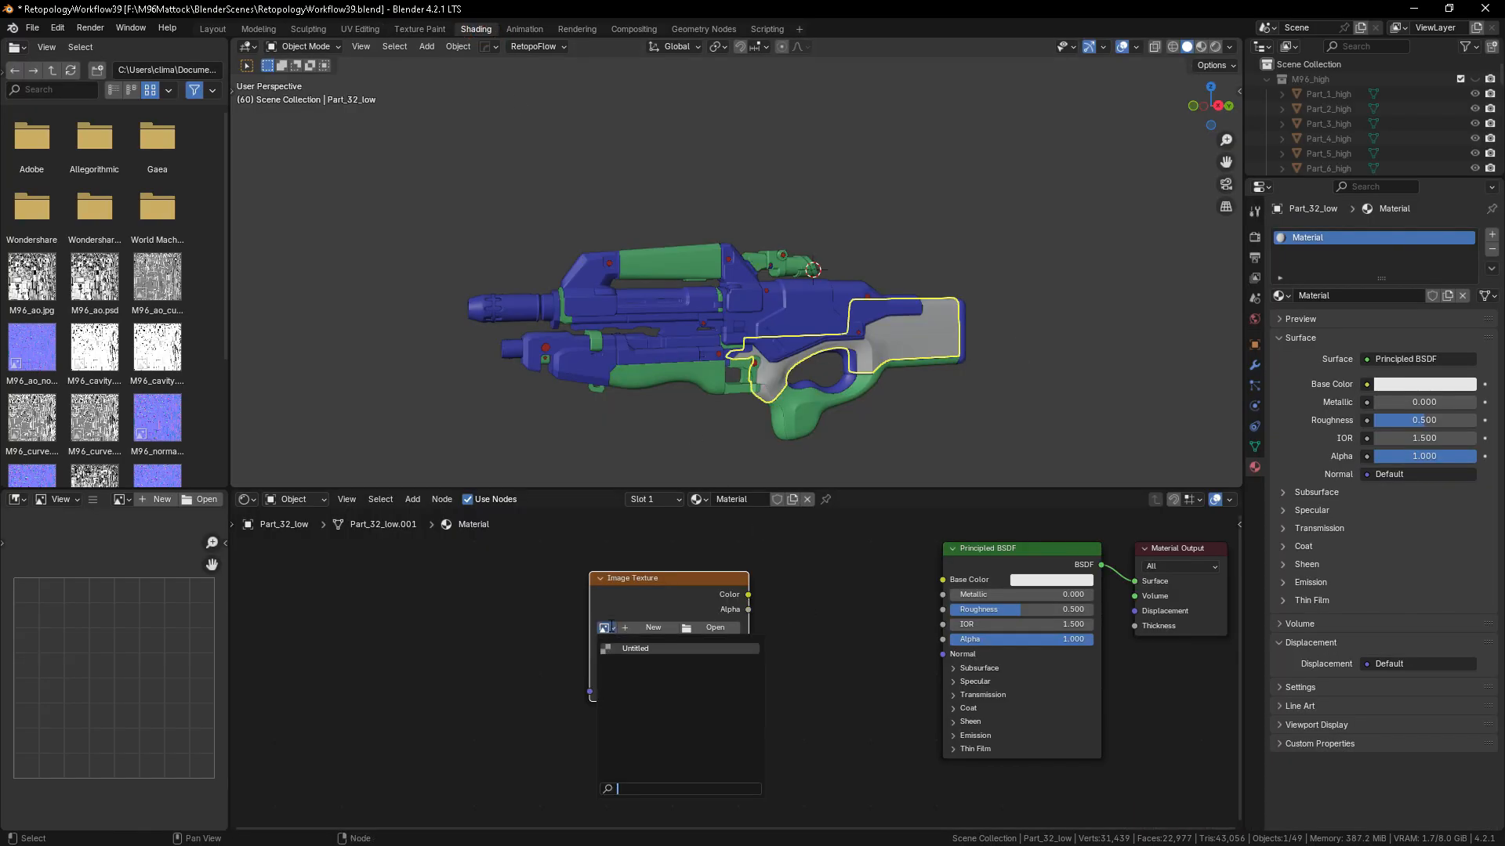
pyautogui.click(627, 649)
pyautogui.moveTo(747, 595); pyautogui.dragTo(942, 580)
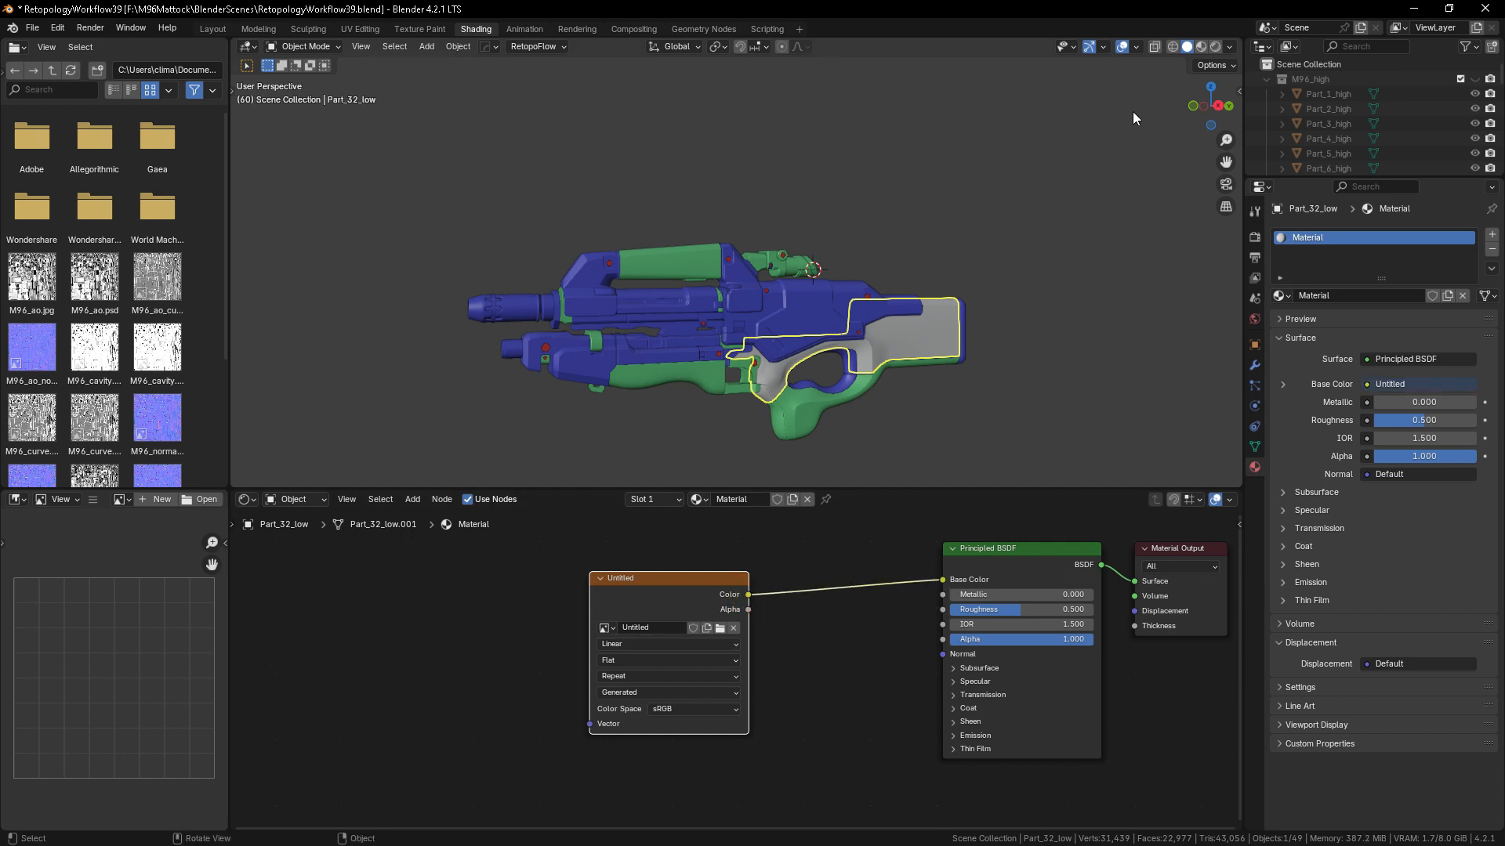
# - Display the rifle in material preview and link the stock's checker material to all of the rifle's objects
pyautogui.click(1200, 47)
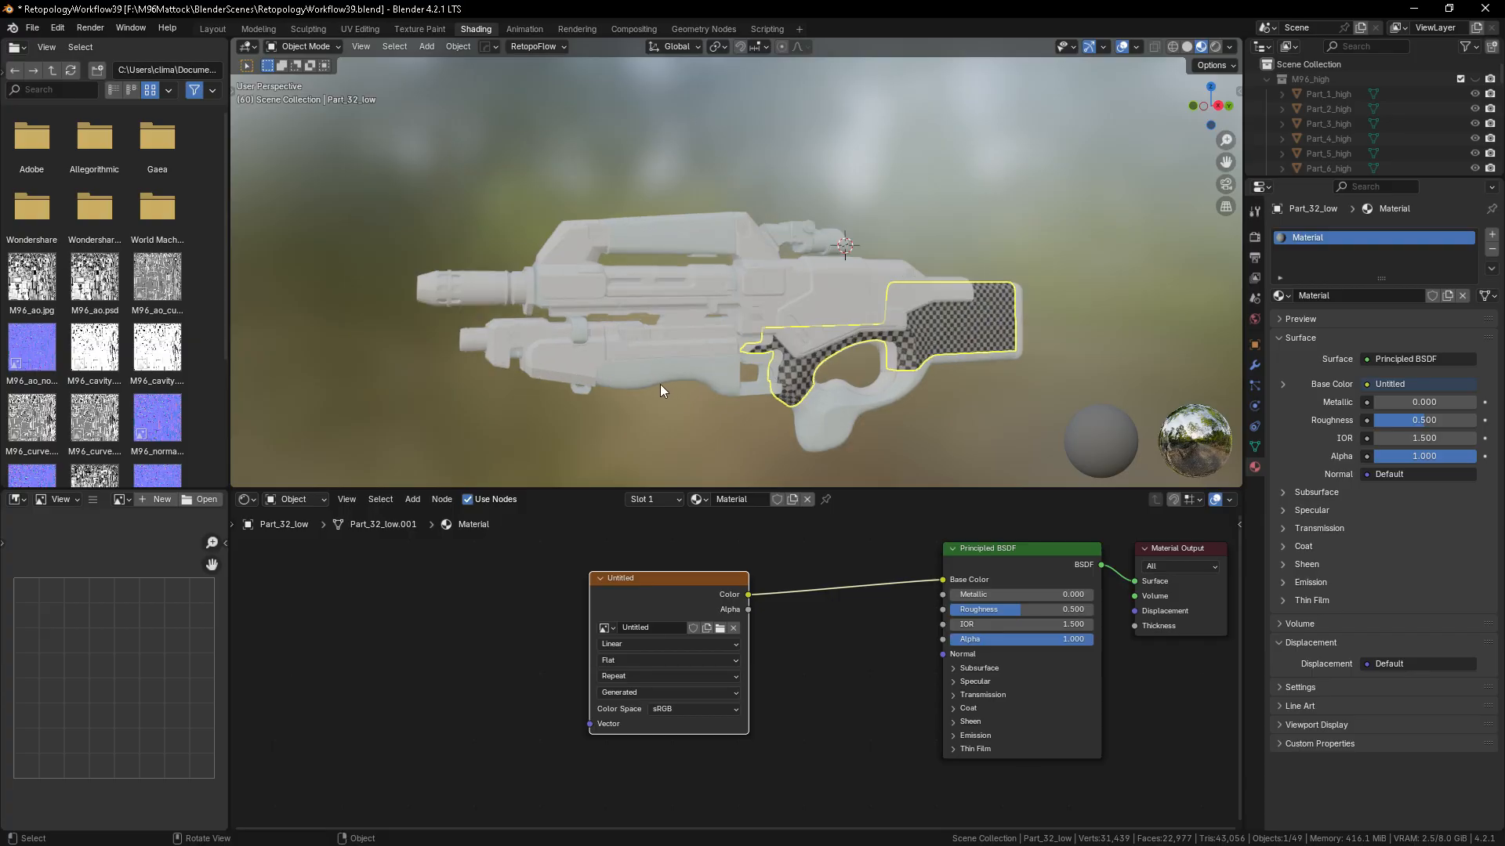
pyautogui.press('a')
pyautogui.hotkey('ctrl', 'l')
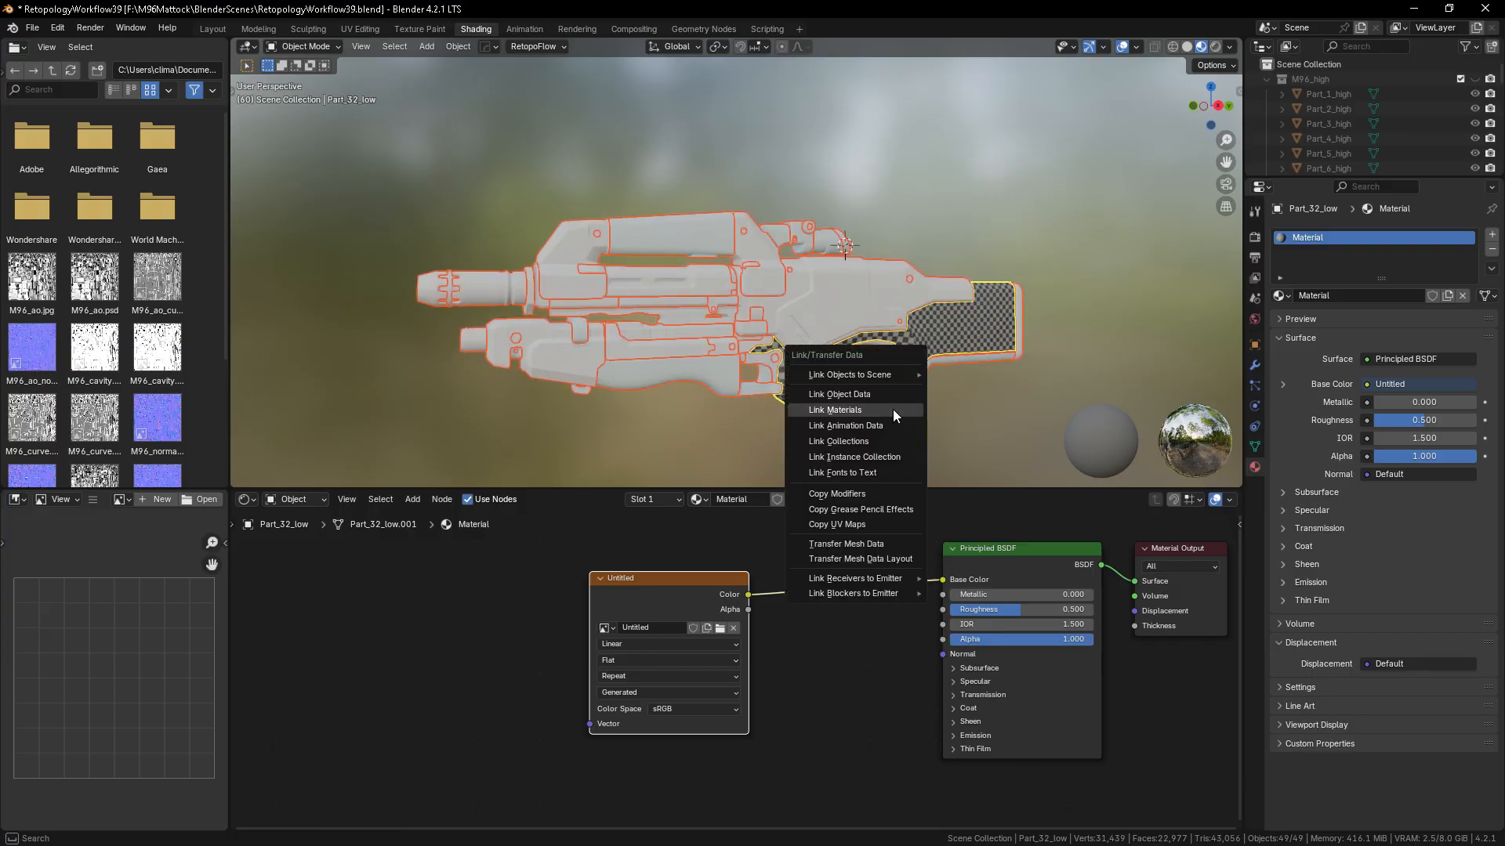
pyautogui.click(856, 411)
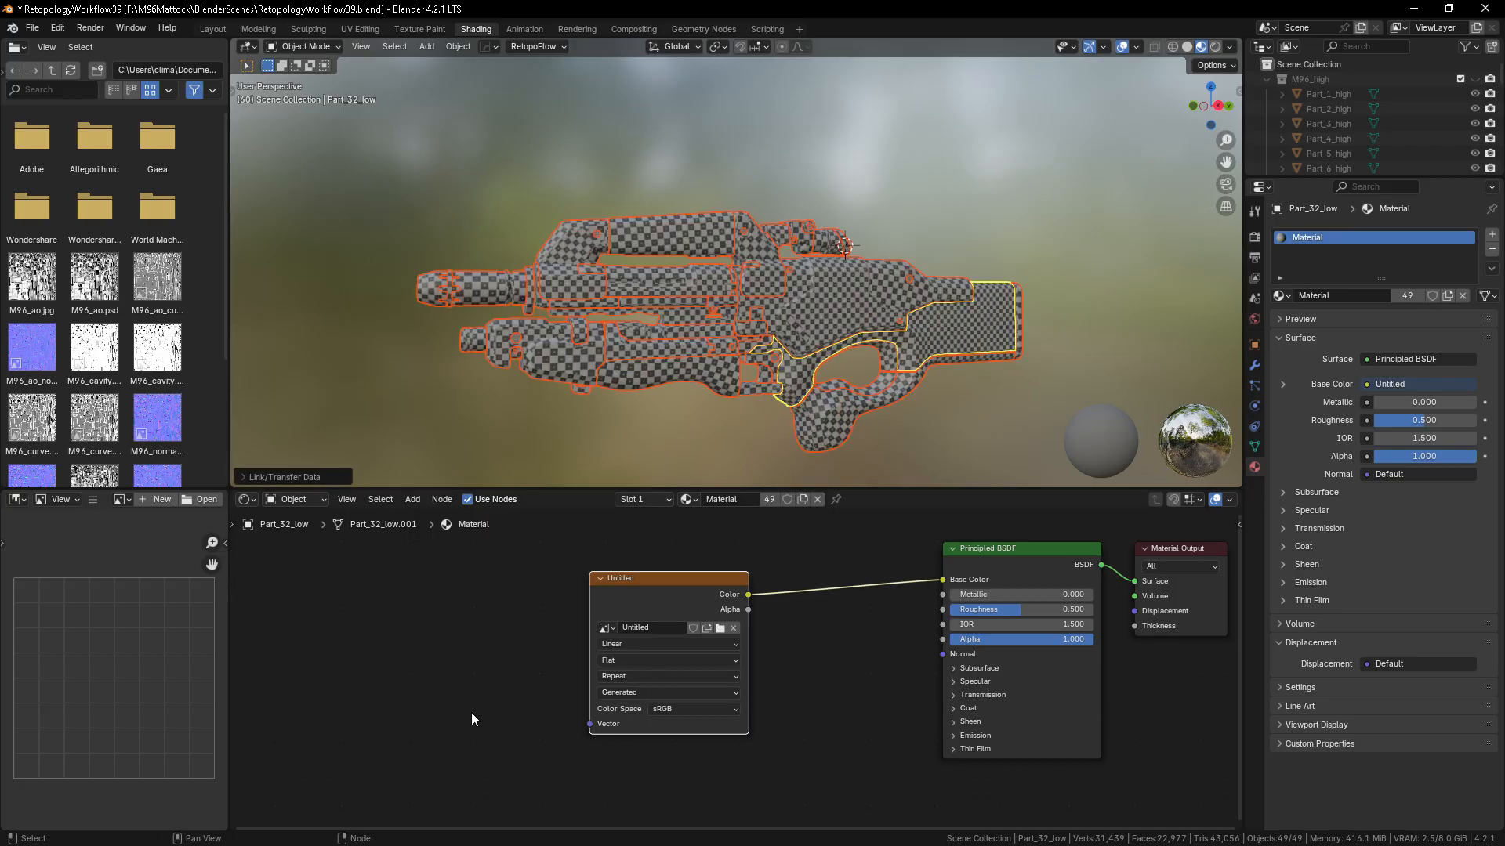
# - Insert a Mapping node on the link between the Image Texture and the Principled BSDF
pyautogui.rightClick(364, 636)
pyautogui.moveTo(326, 642)
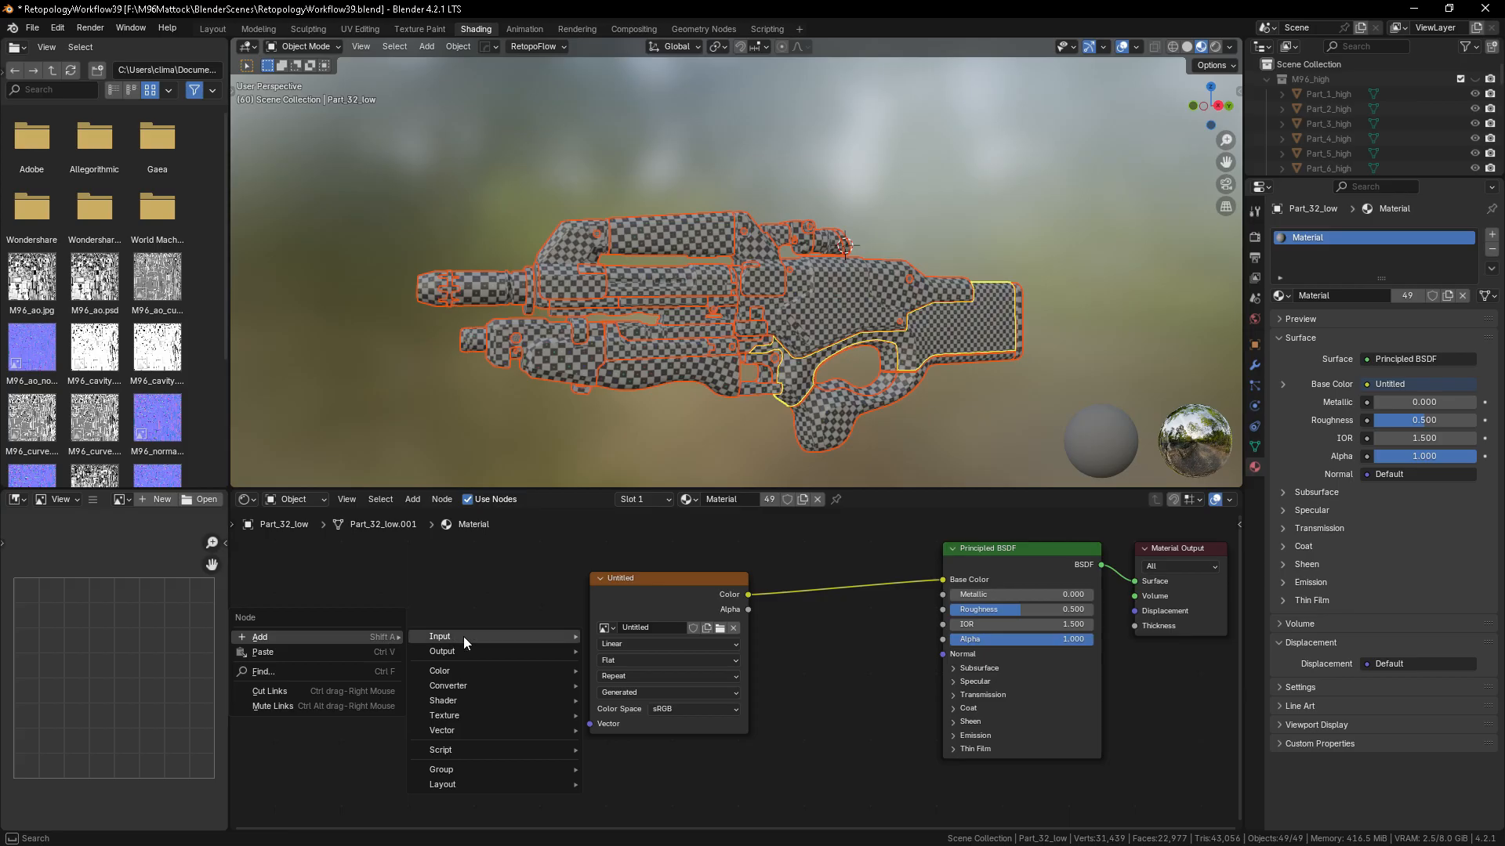
pyautogui.moveTo(453, 728)
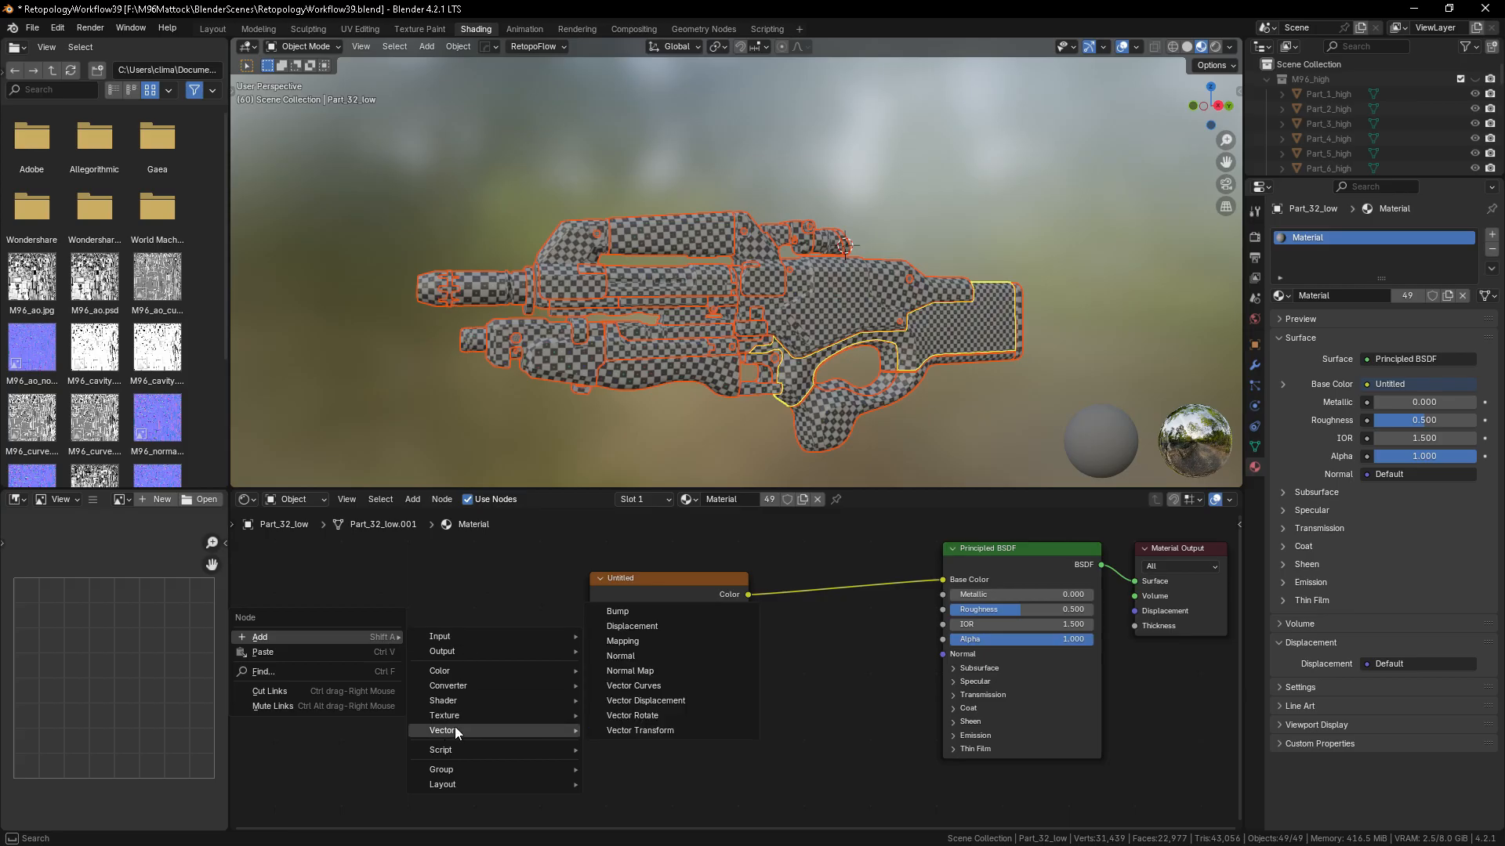
pyautogui.click(626, 642)
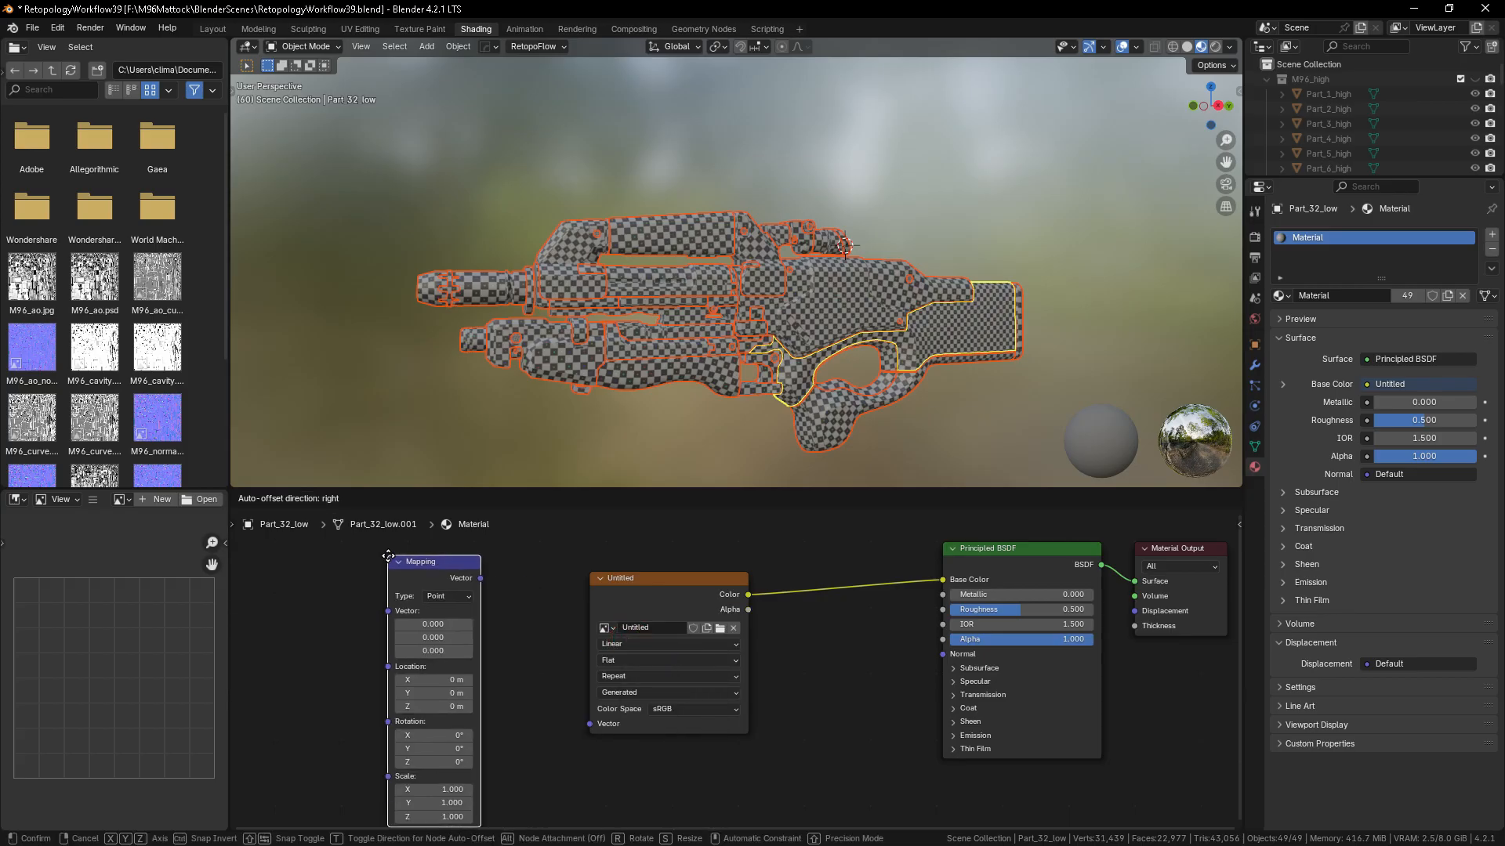
pyautogui.click(798, 545)
# - Try a scale of 3 on all three axes of the Mapping node, and undo it
pyautogui.moveTo(835, 731); pyautogui.dragTo(837, 762)
pyautogui.write('3')
pyautogui.click(913, 798)
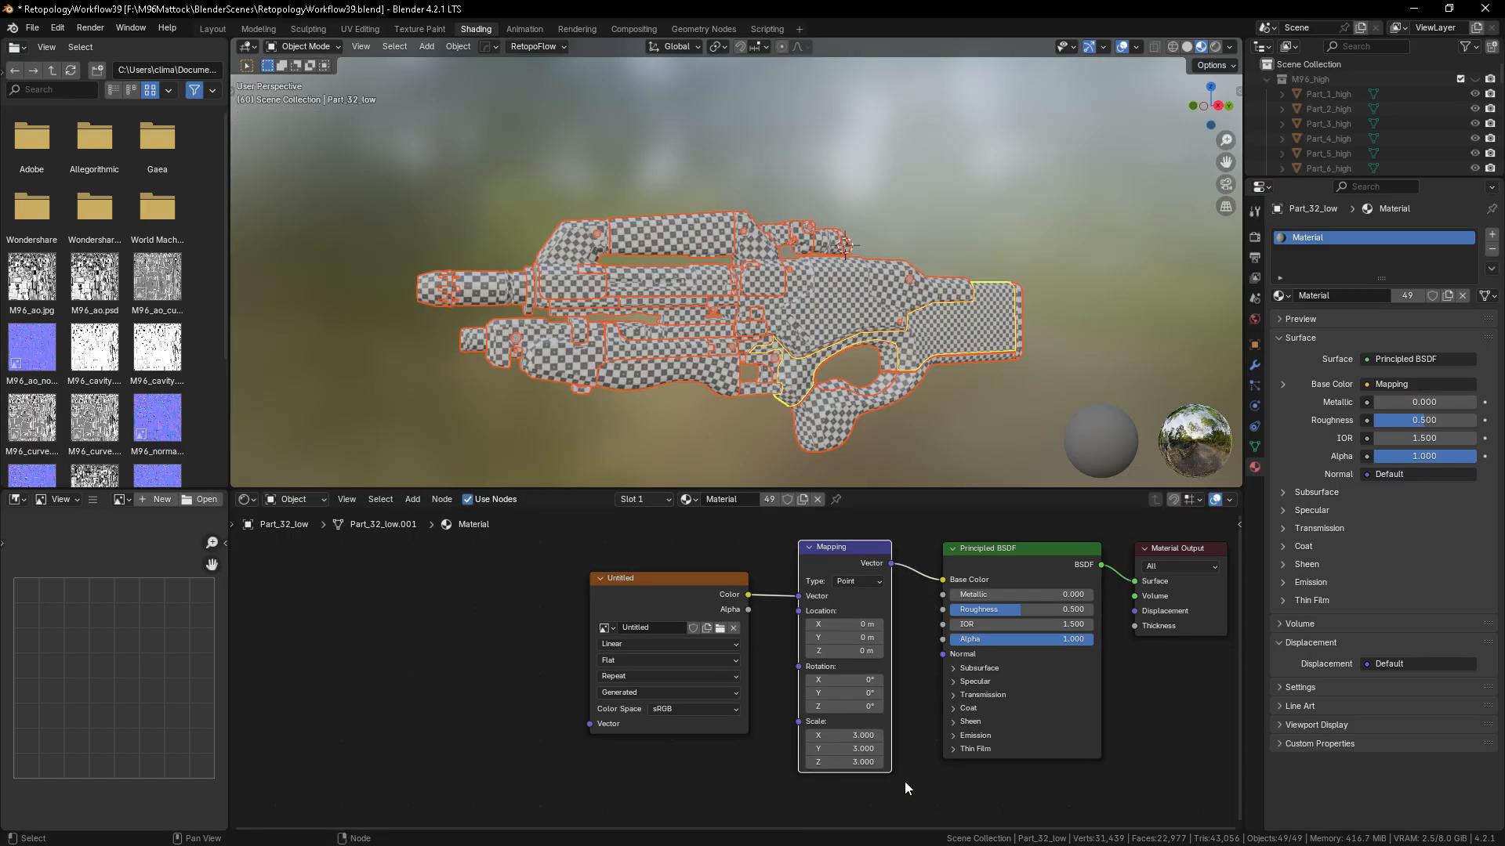
pyautogui.hotkey('ctrl', 'z')
# - Add a UV Map node, set it to UVMap, and connect its UV output to the image texture node's Vector input
pyautogui.click(444, 678)
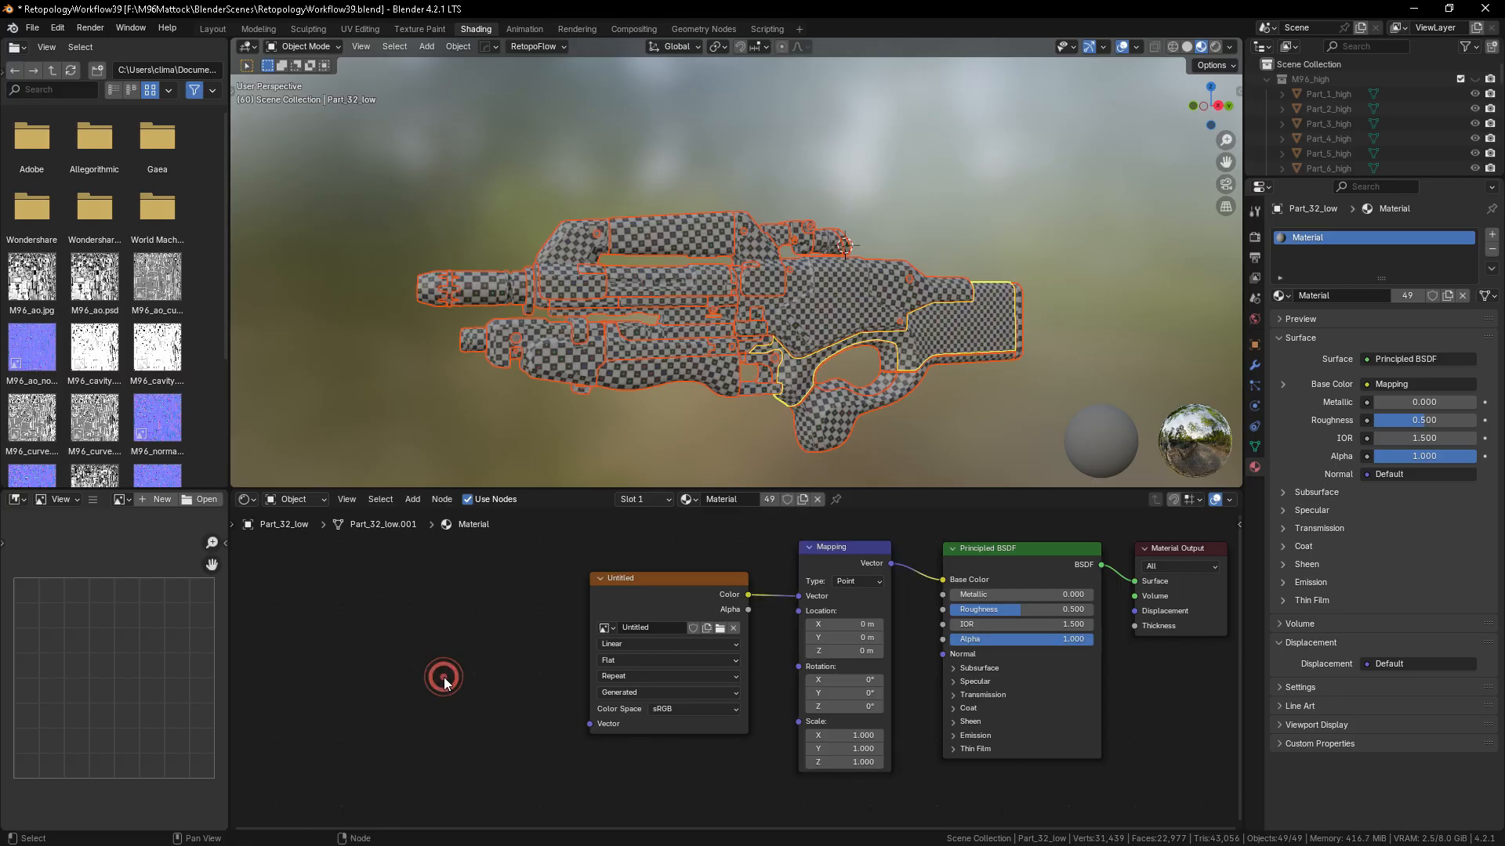
pyautogui.rightClick(429, 668)
pyautogui.moveTo(426, 661)
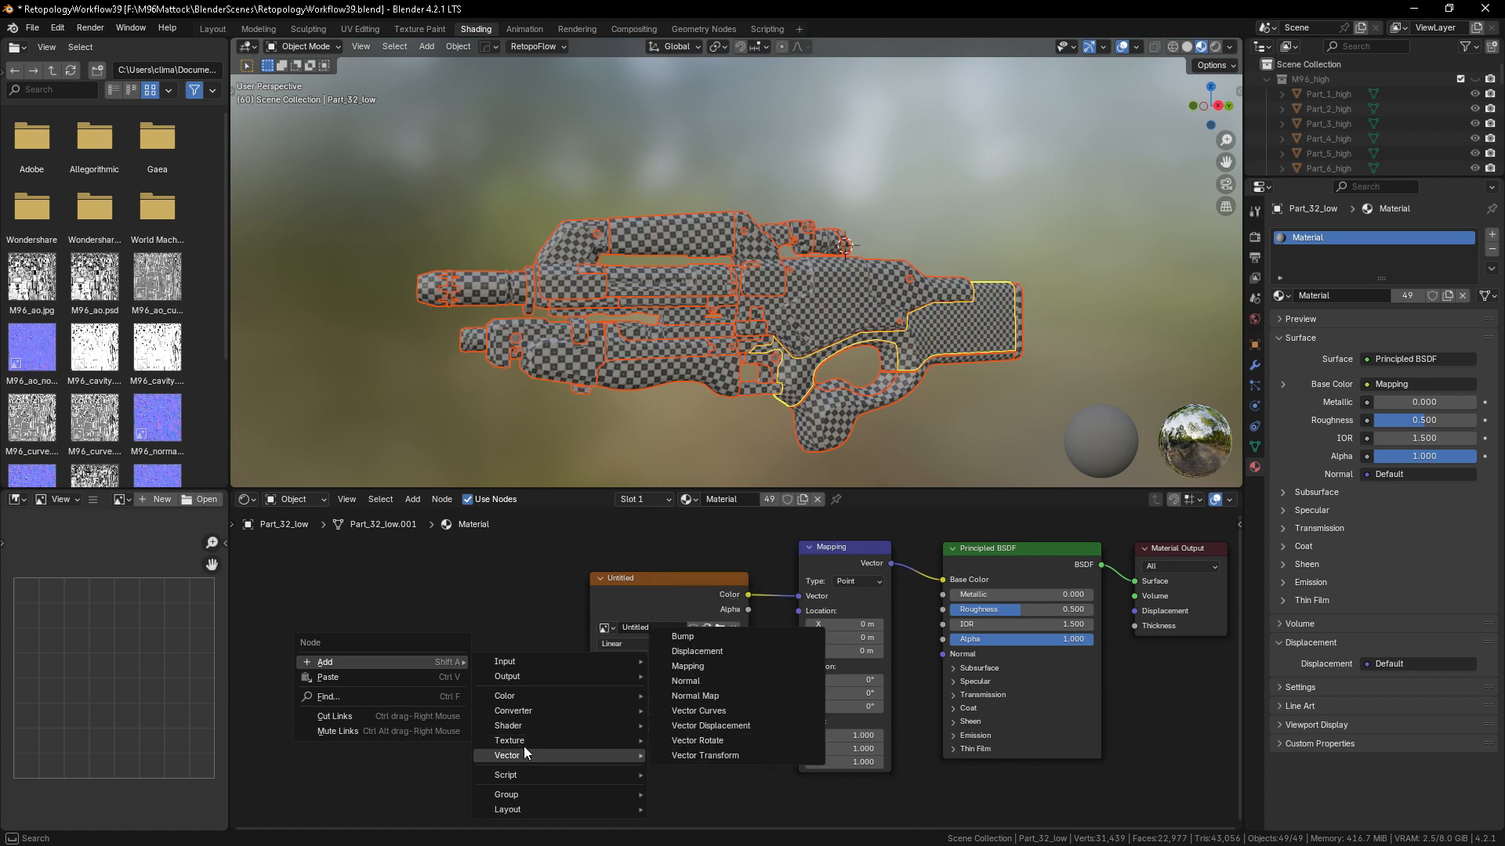
pyautogui.moveTo(525, 663)
pyautogui.click(690, 622)
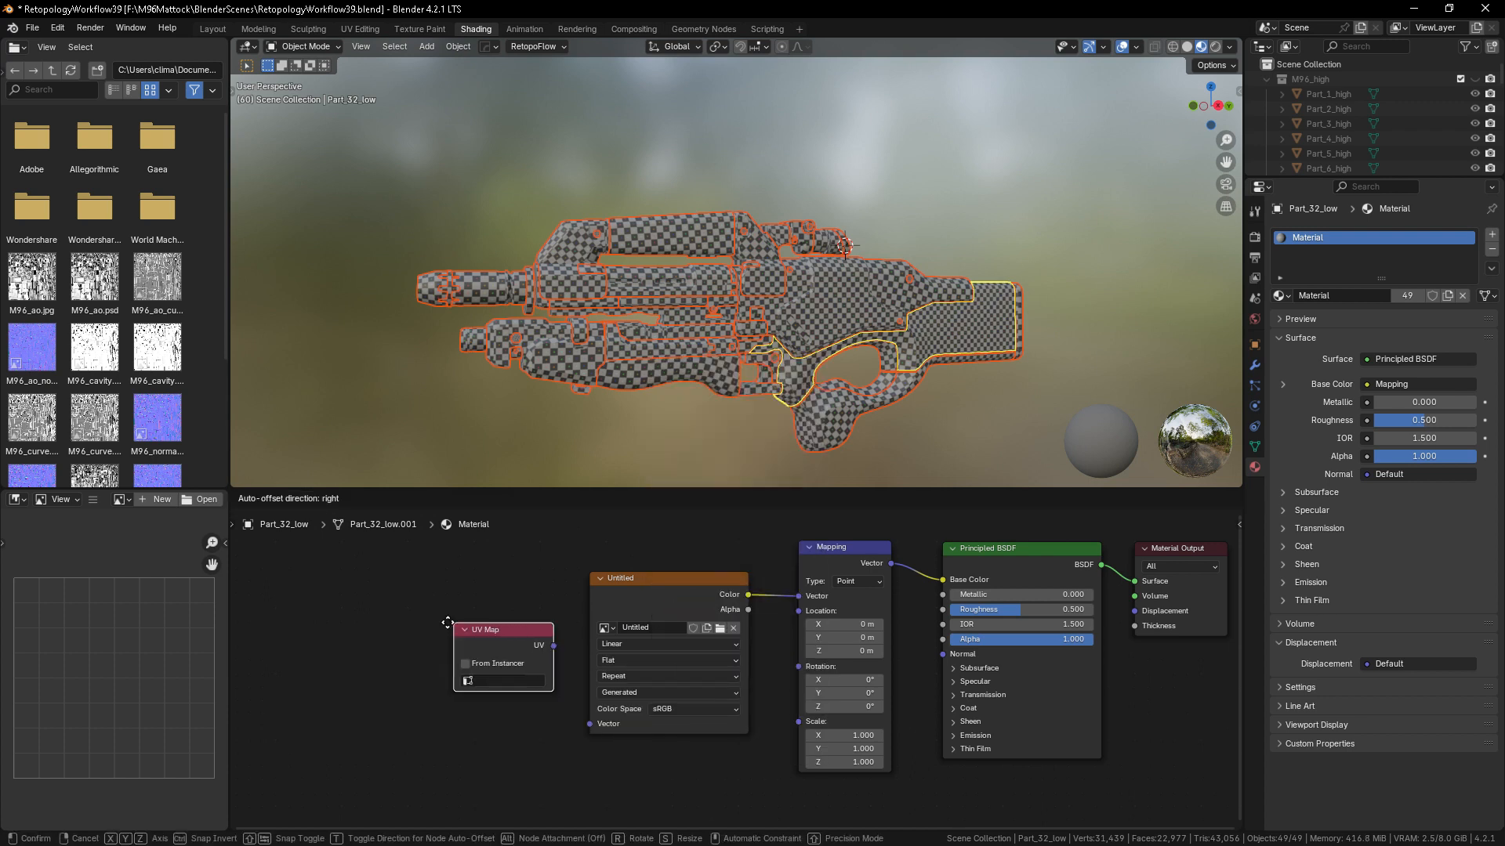
pyautogui.click(366, 585)
pyautogui.click(404, 643)
pyautogui.click(404, 662)
pyautogui.moveTo(468, 608); pyautogui.dragTo(588, 724)
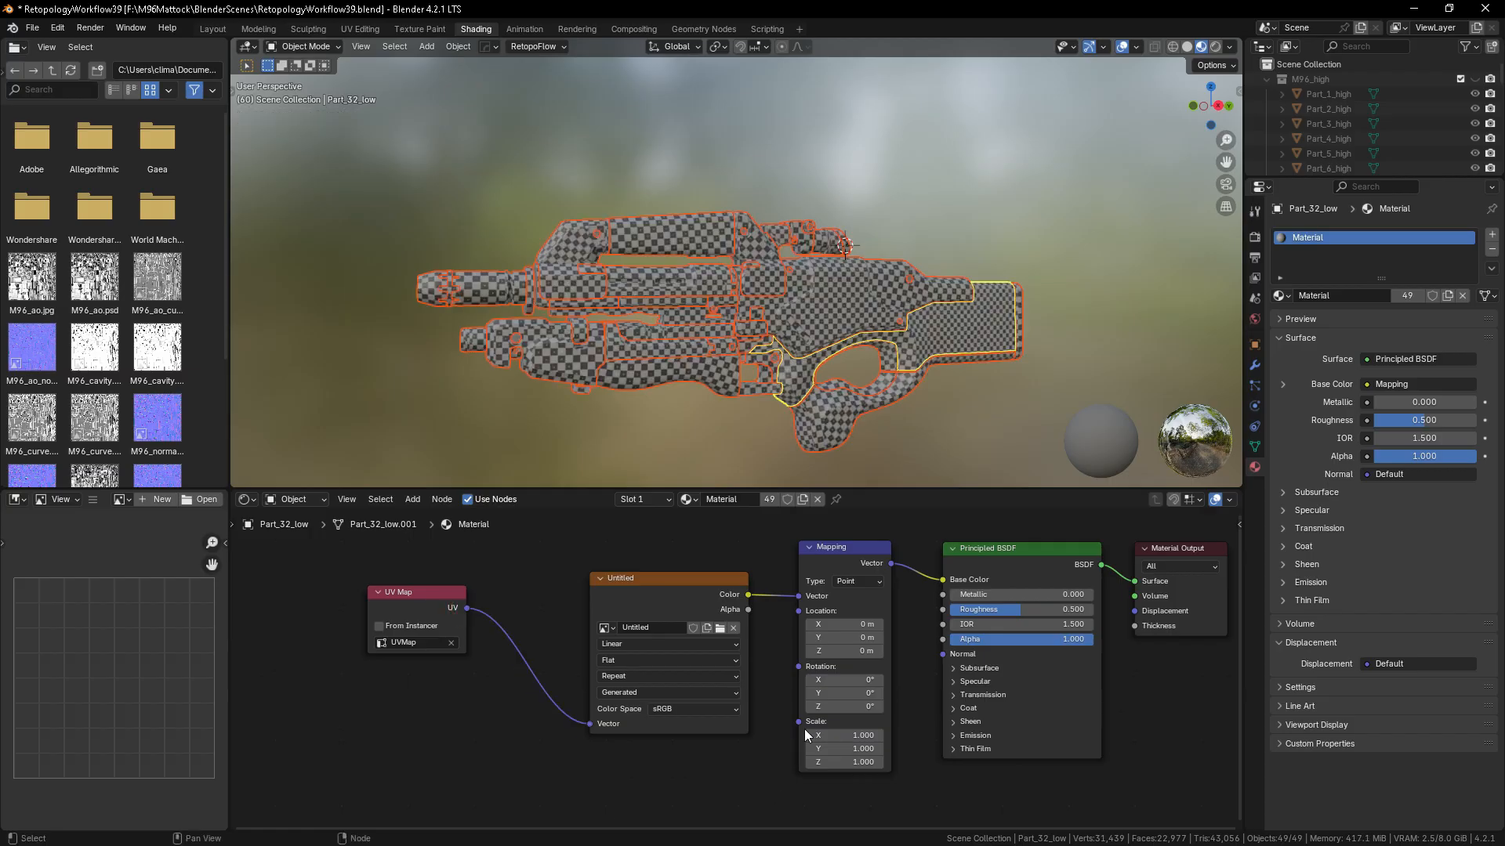
# - Set the Mapping node's scale to 3 on all three axes
pyautogui.moveTo(842, 735); pyautogui.dragTo(843, 765)
pyautogui.write('3')
pyautogui.press('Return')
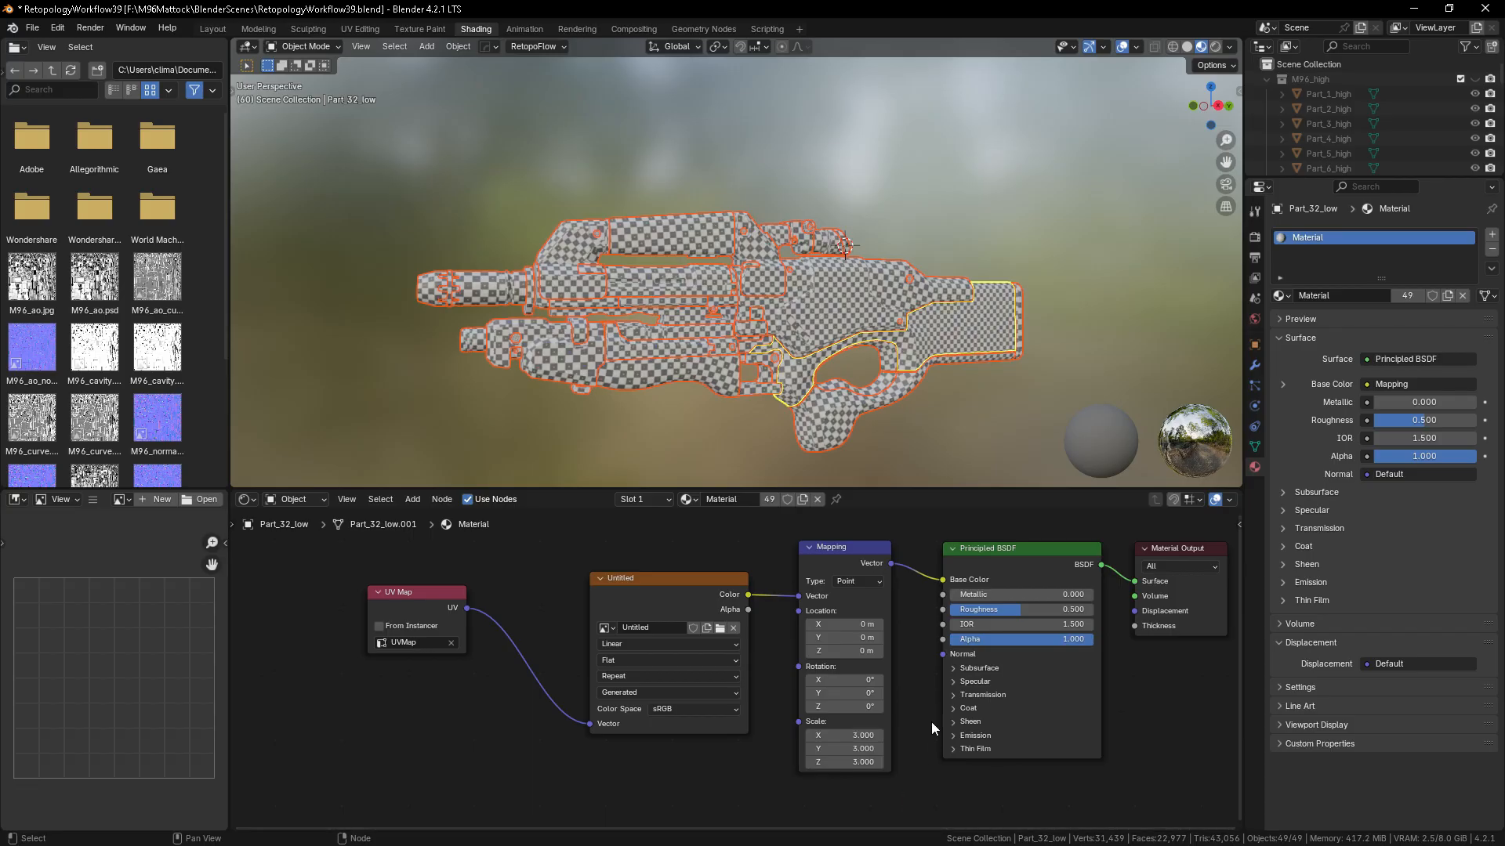
# - Cut the Mapping node's links to the texture and shader, and insert it between the UV Map and image texture nodes
pyautogui.click(844, 548)
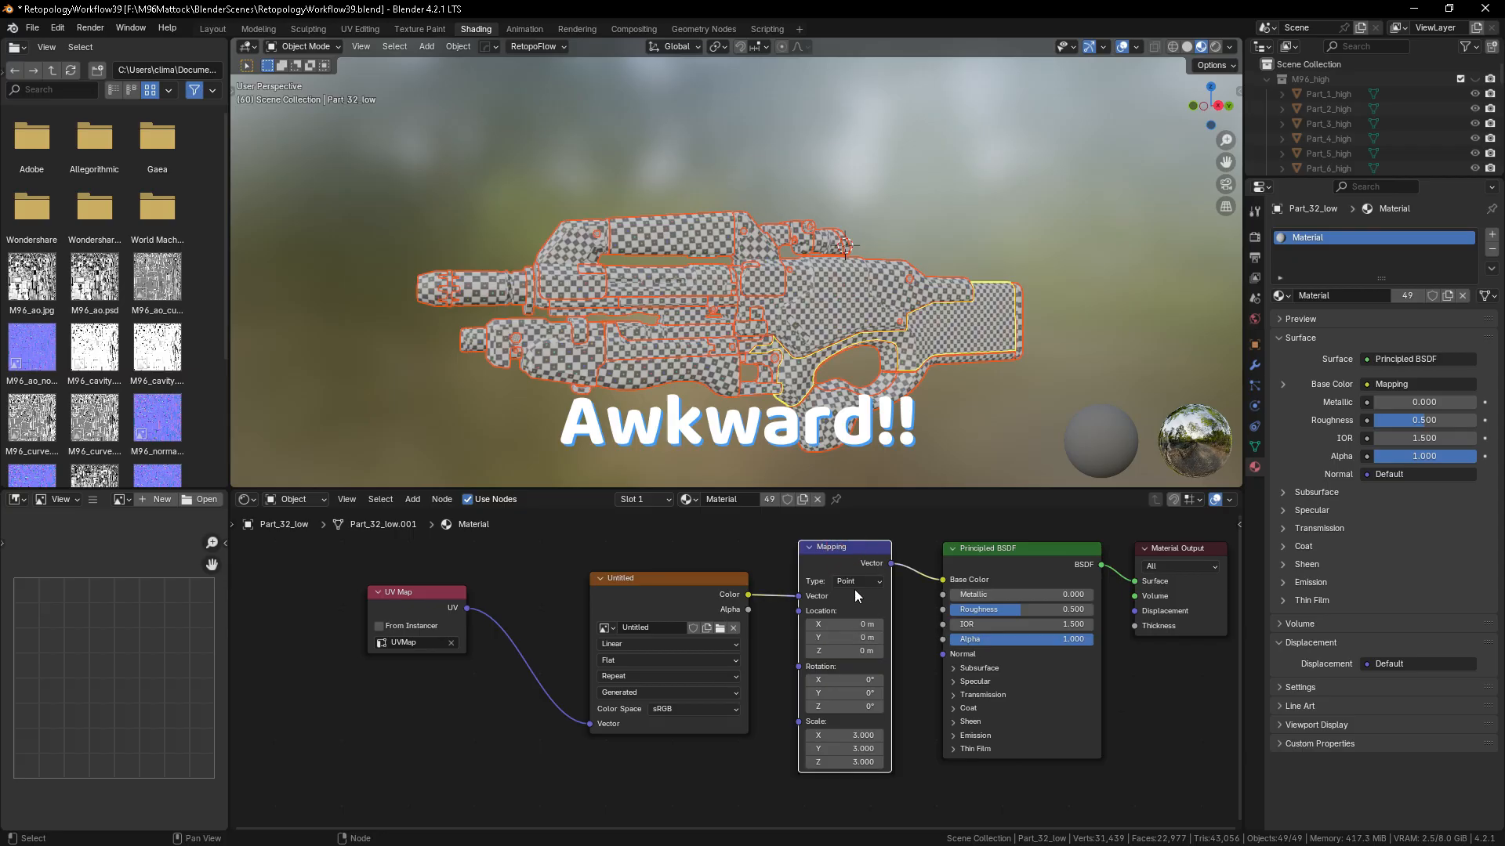
pyautogui.moveTo(844, 569); pyautogui.dragTo(906, 572)
pyautogui.click(900, 533)
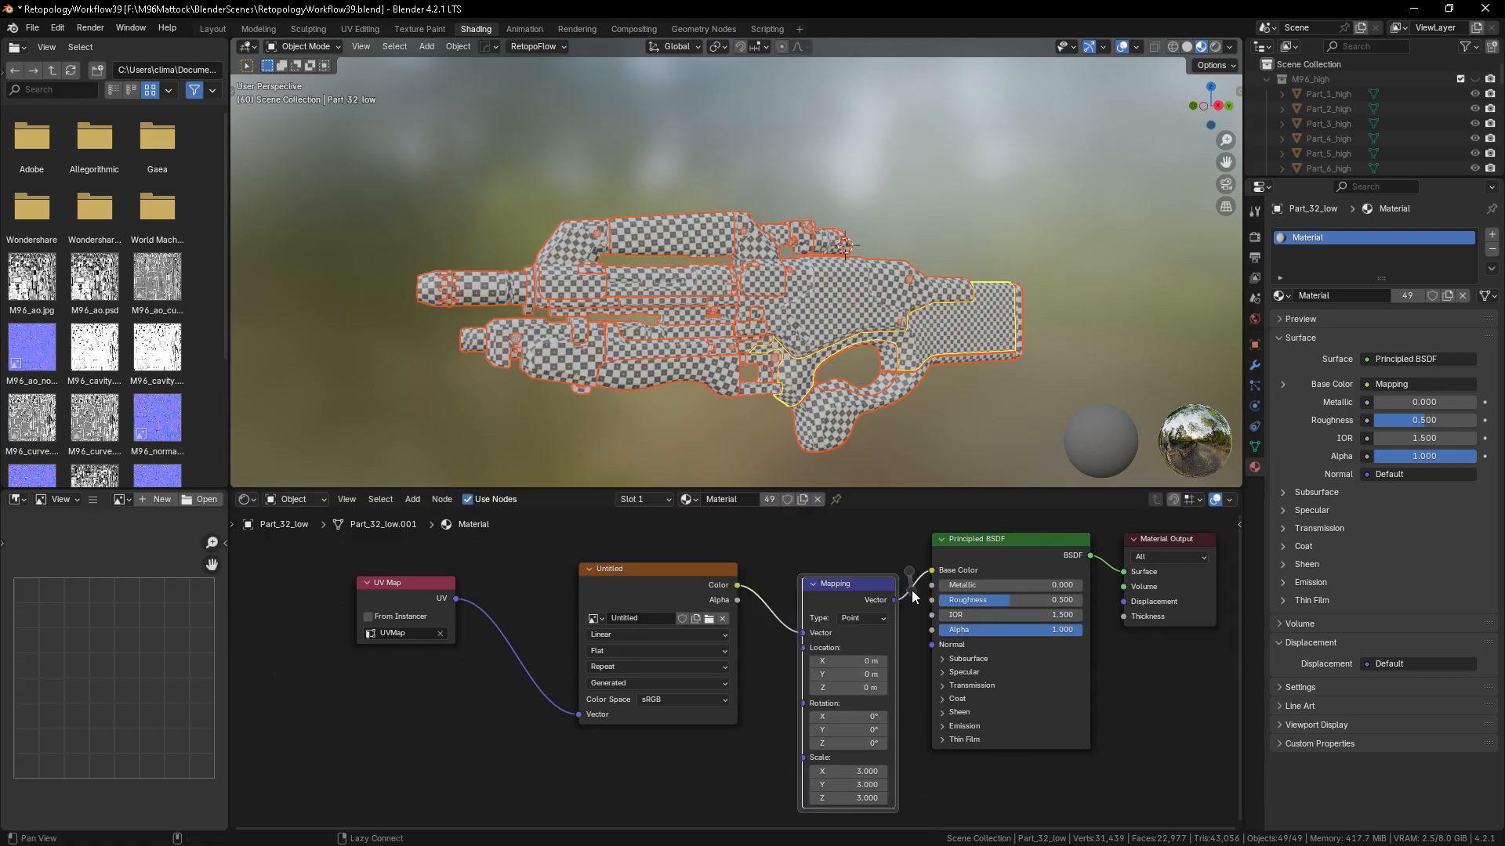
pyautogui.keyDown('ctrl'); pyautogui.moveTo(907, 575); pyautogui.dragTo(907, 609, button='right'); pyautogui.keyUp('ctrl')
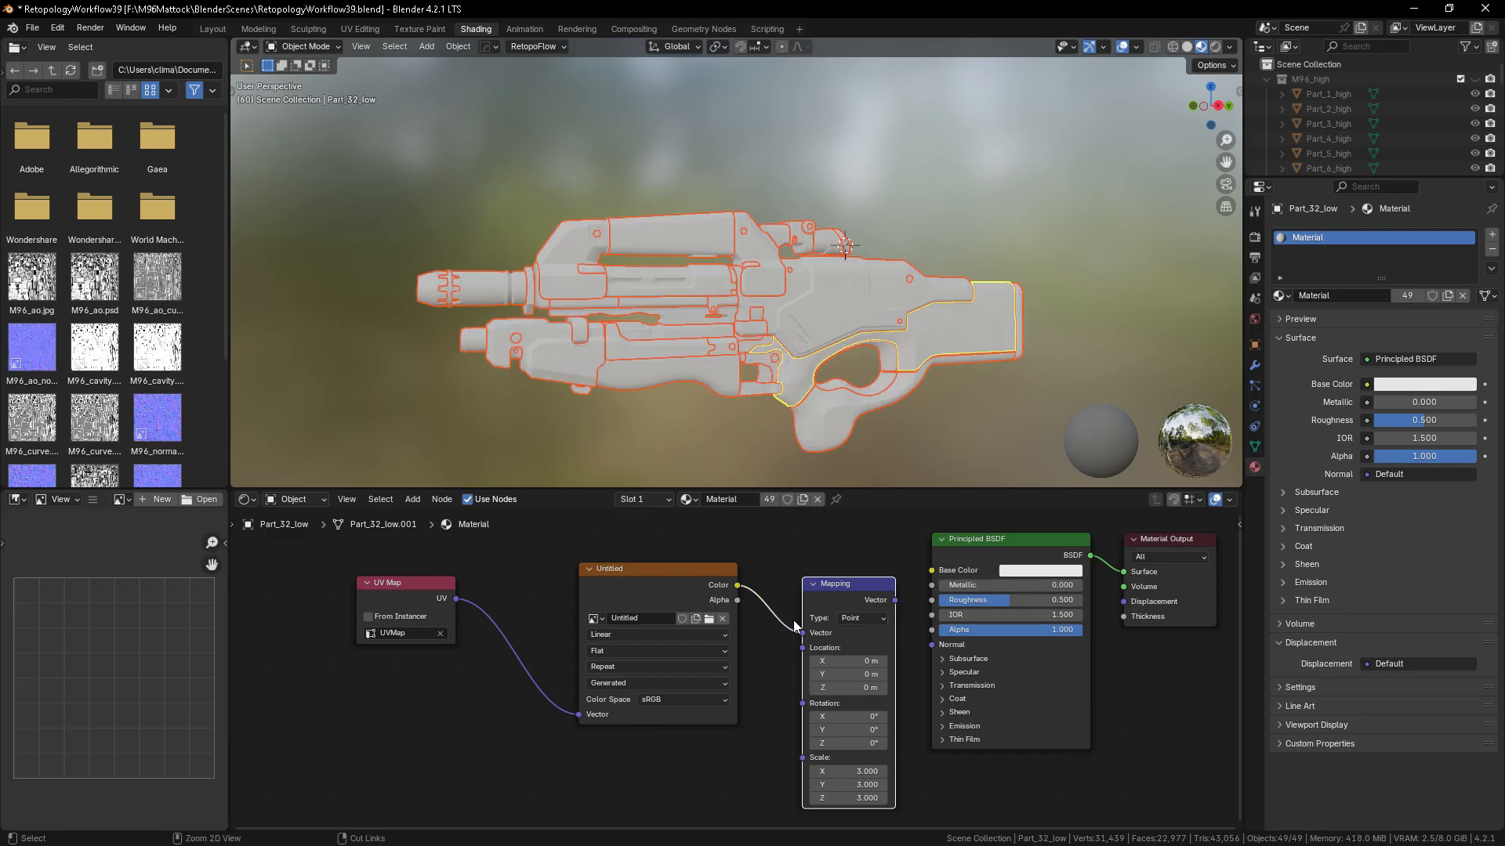
pyautogui.keyDown('ctrl'); pyautogui.moveTo(768, 626); pyautogui.dragTo(768, 586, button='right'); pyautogui.keyUp('ctrl')
pyautogui.moveTo(836, 593); pyautogui.dragTo(515, 562)
# - Try a scale of 4 on all three axes of the Mapping node
pyautogui.moveTo(533, 740); pyautogui.dragTo(553, 766)
pyautogui.write('4')
pyautogui.click(605, 770)
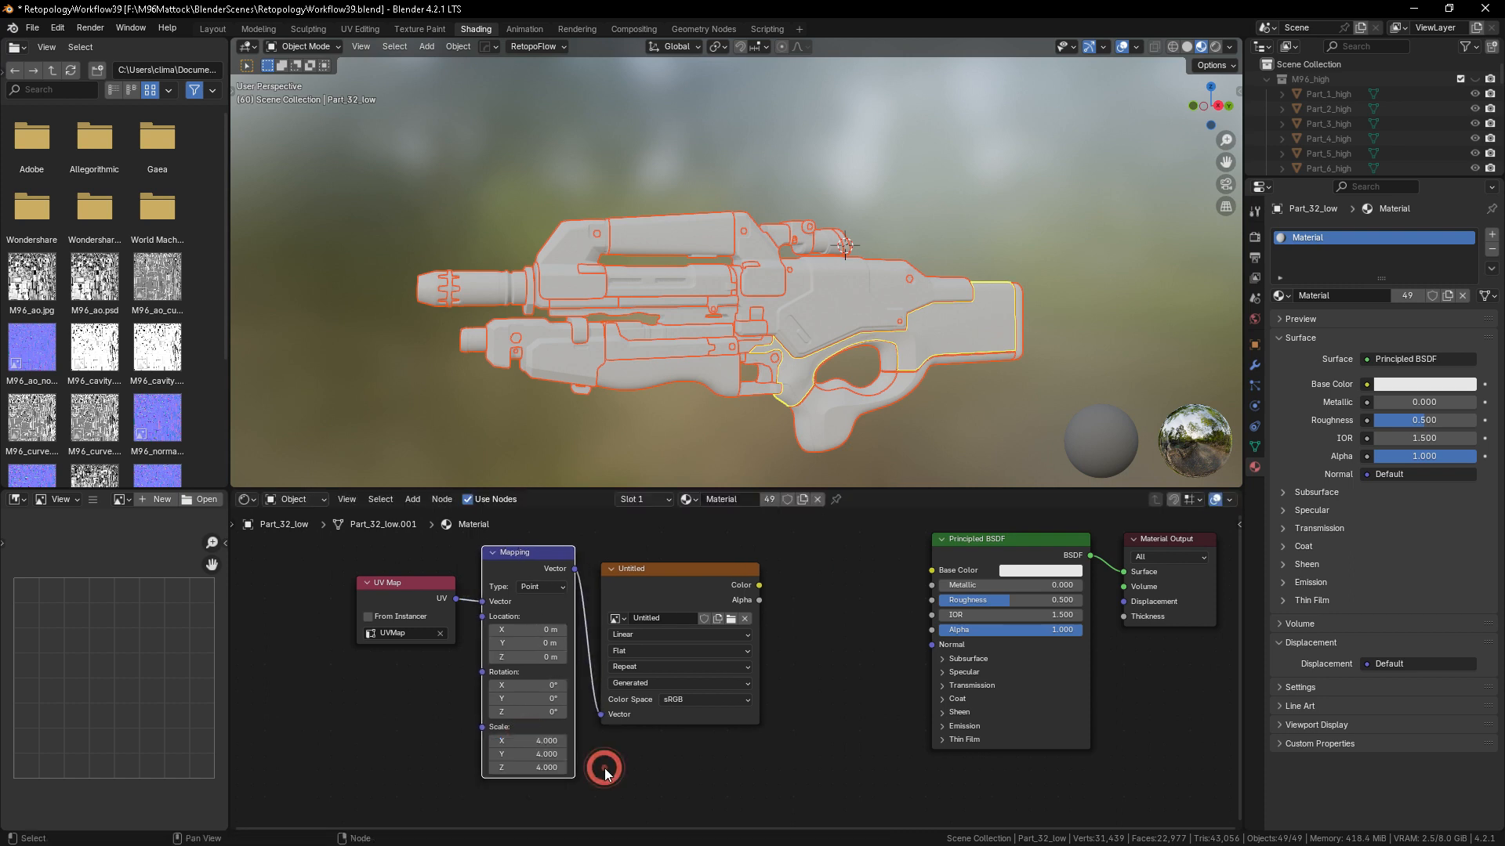
# - Connect the image texture's Color to the shader's Base Color and set the Mapping scale to 3 on all axes
pyautogui.moveTo(760, 585); pyautogui.dragTo(932, 570)
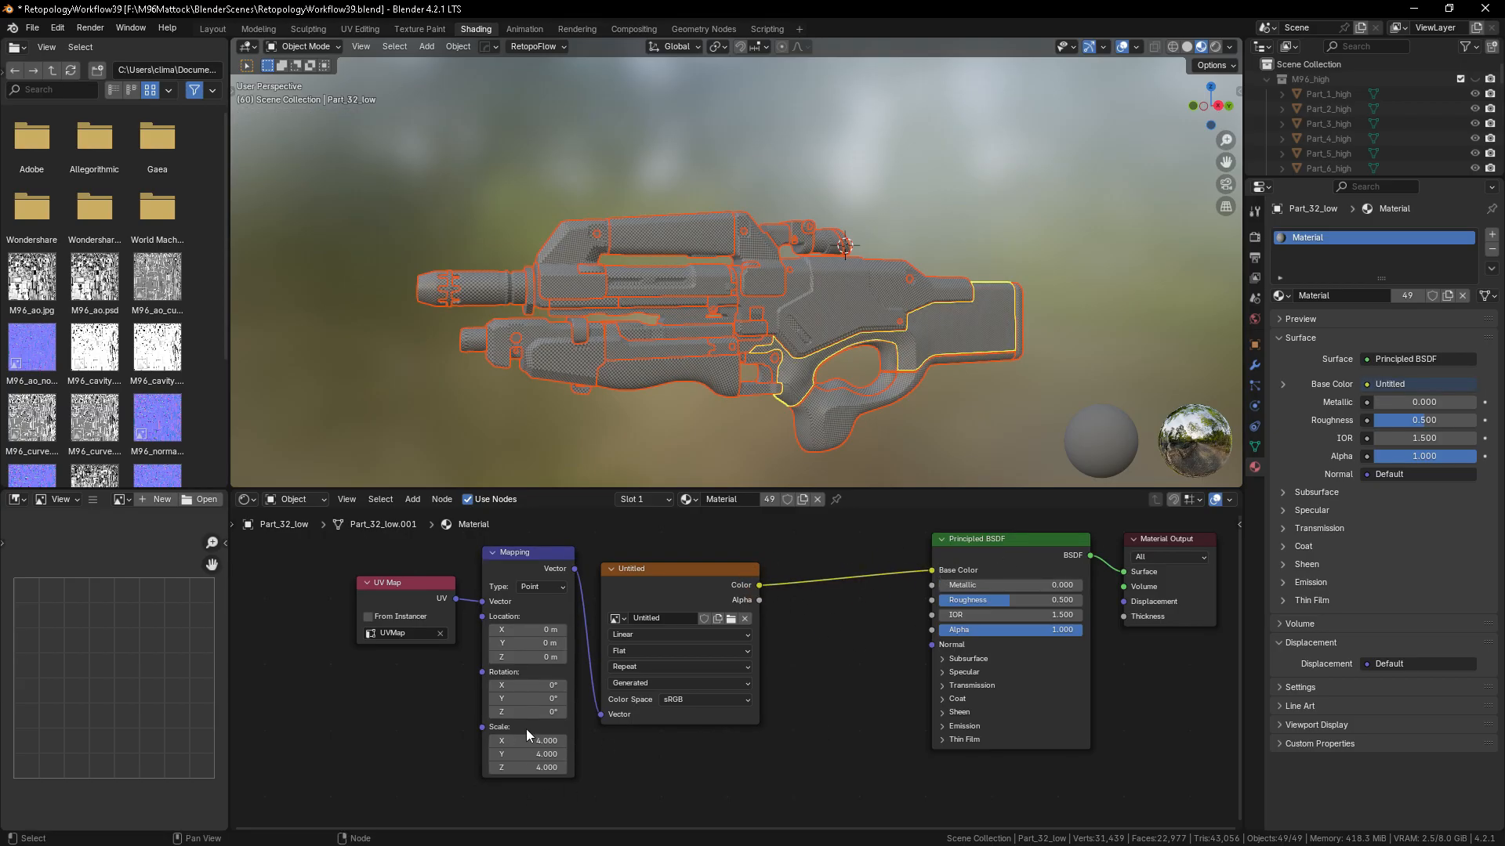
pyautogui.moveTo(527, 741); pyautogui.dragTo(527, 767)
pyautogui.write('3')
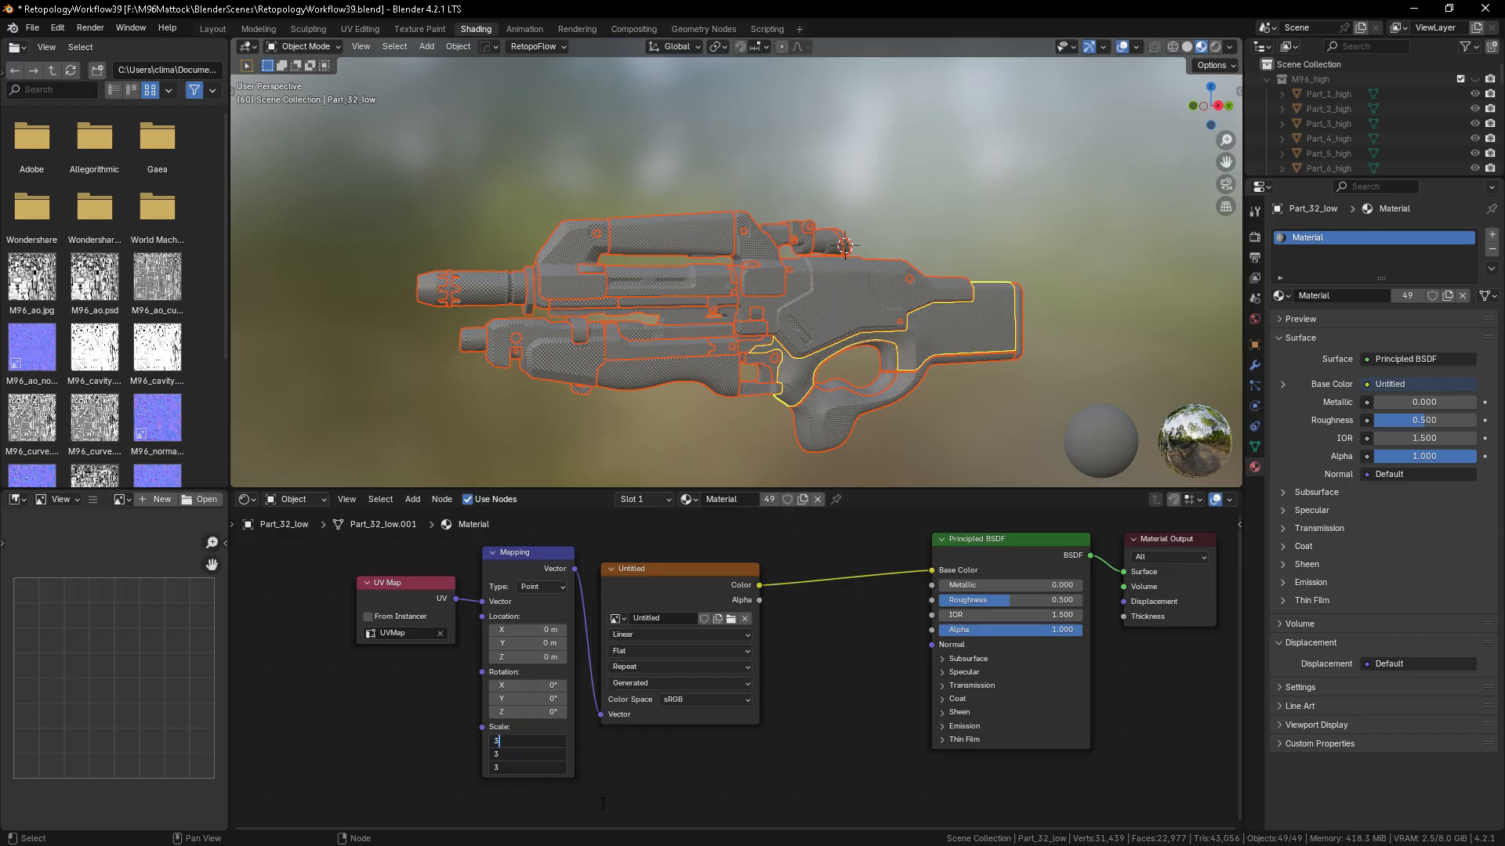
pyautogui.press('Return')
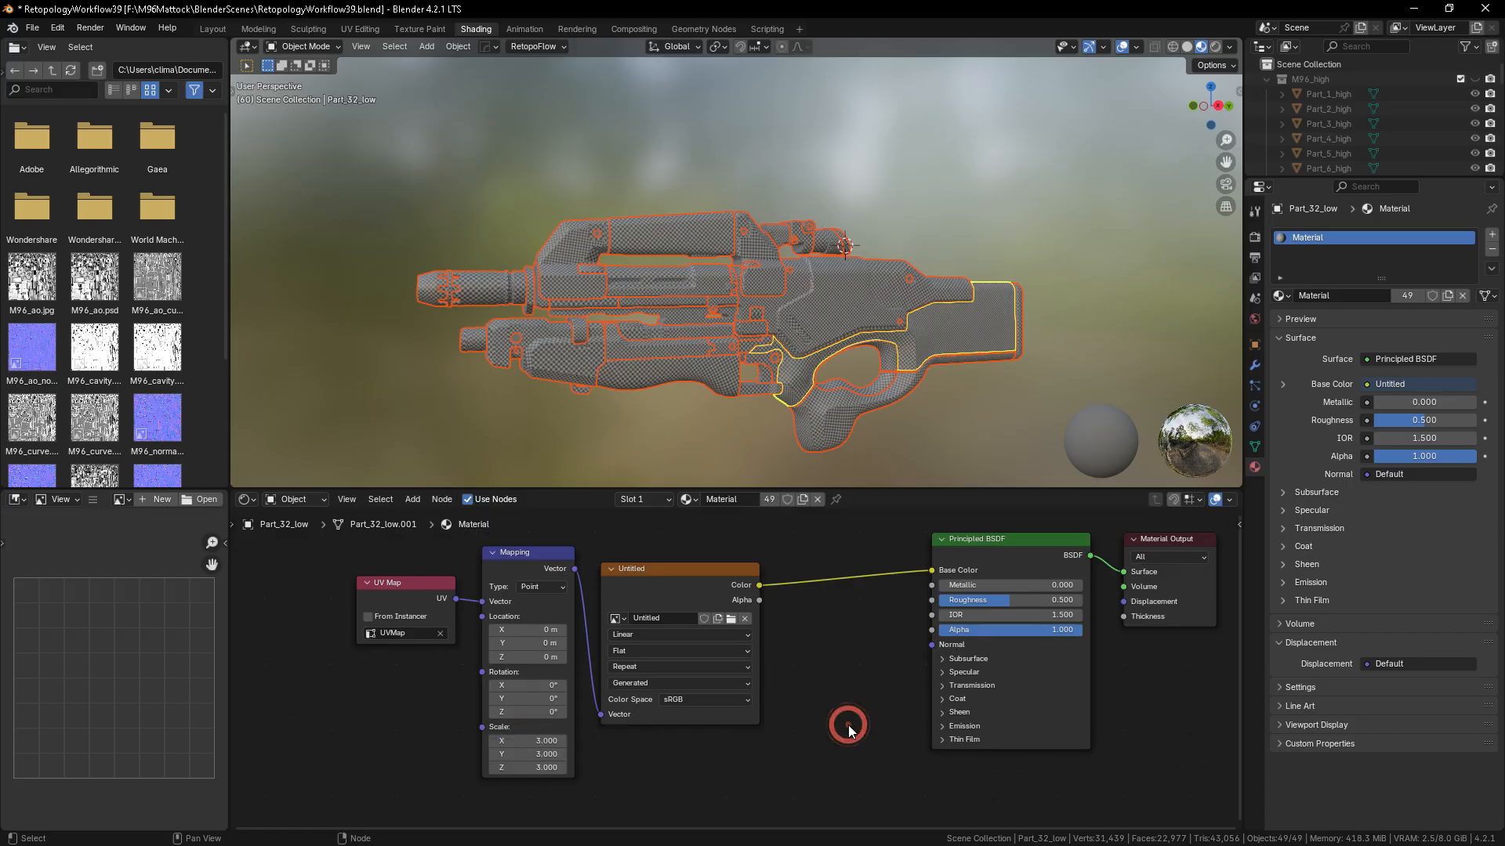
# - Return to the UV Editing workspace, leave Edit Mode, and show the rifle in a maximized viewport with material preview
pyautogui.click(349, 28)
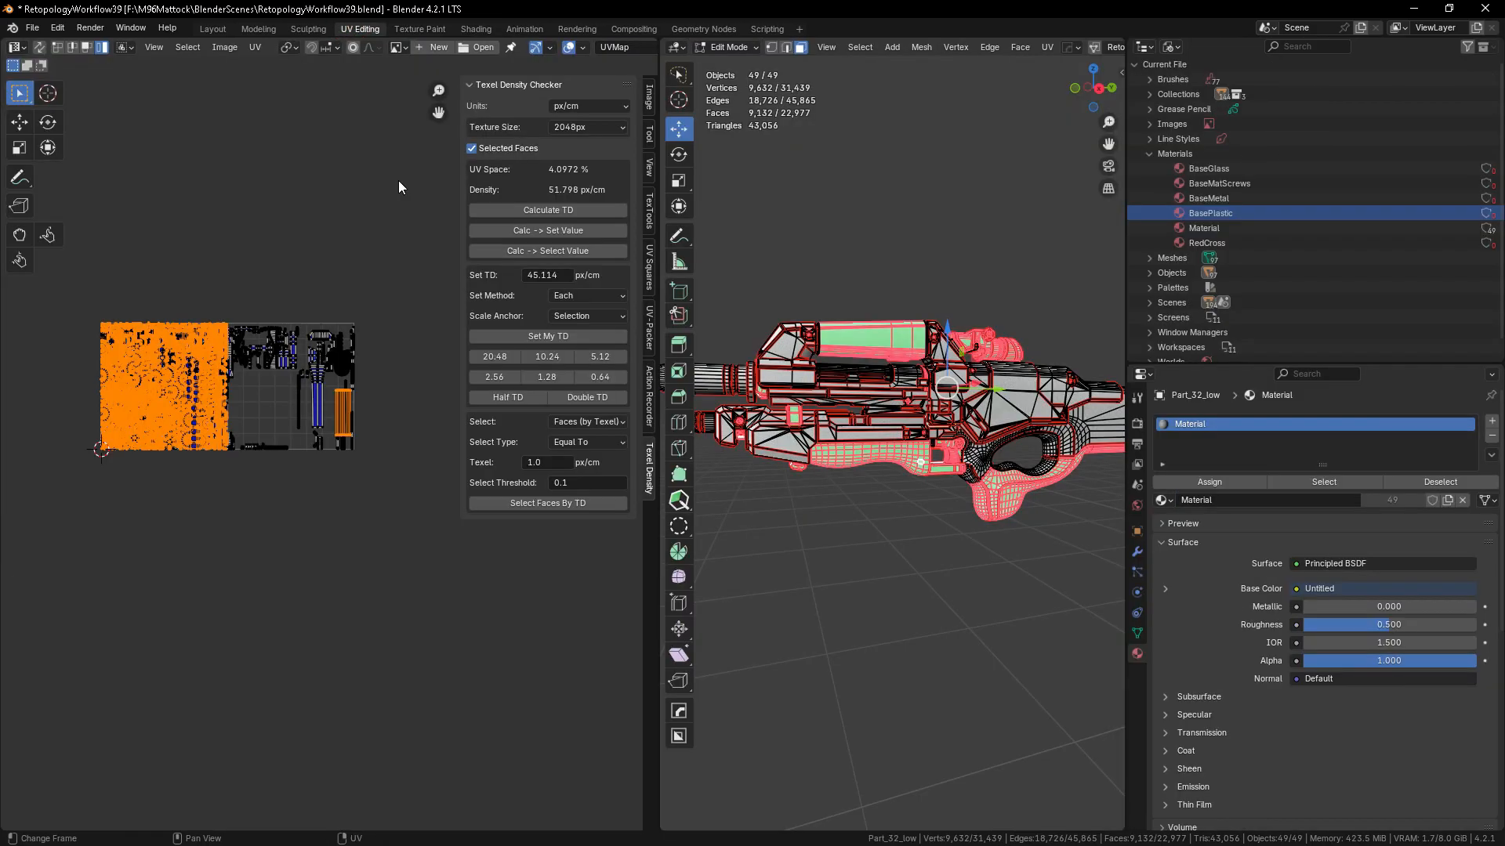
pyautogui.click(909, 608)
pyautogui.click(919, 561)
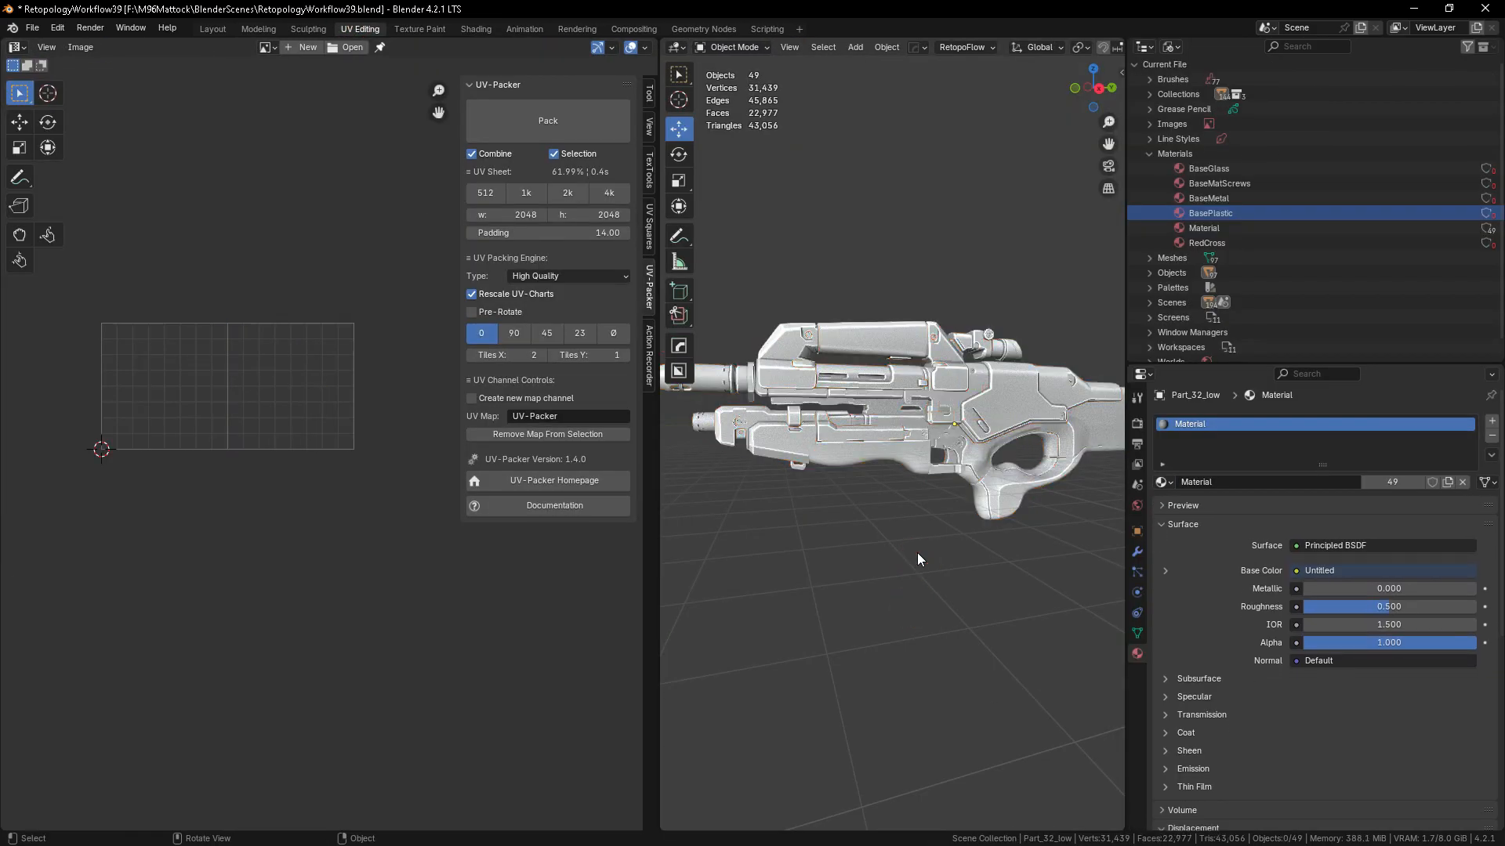
pyautogui.hotkey('ctrl', 'space')
pyautogui.click(1461, 48)
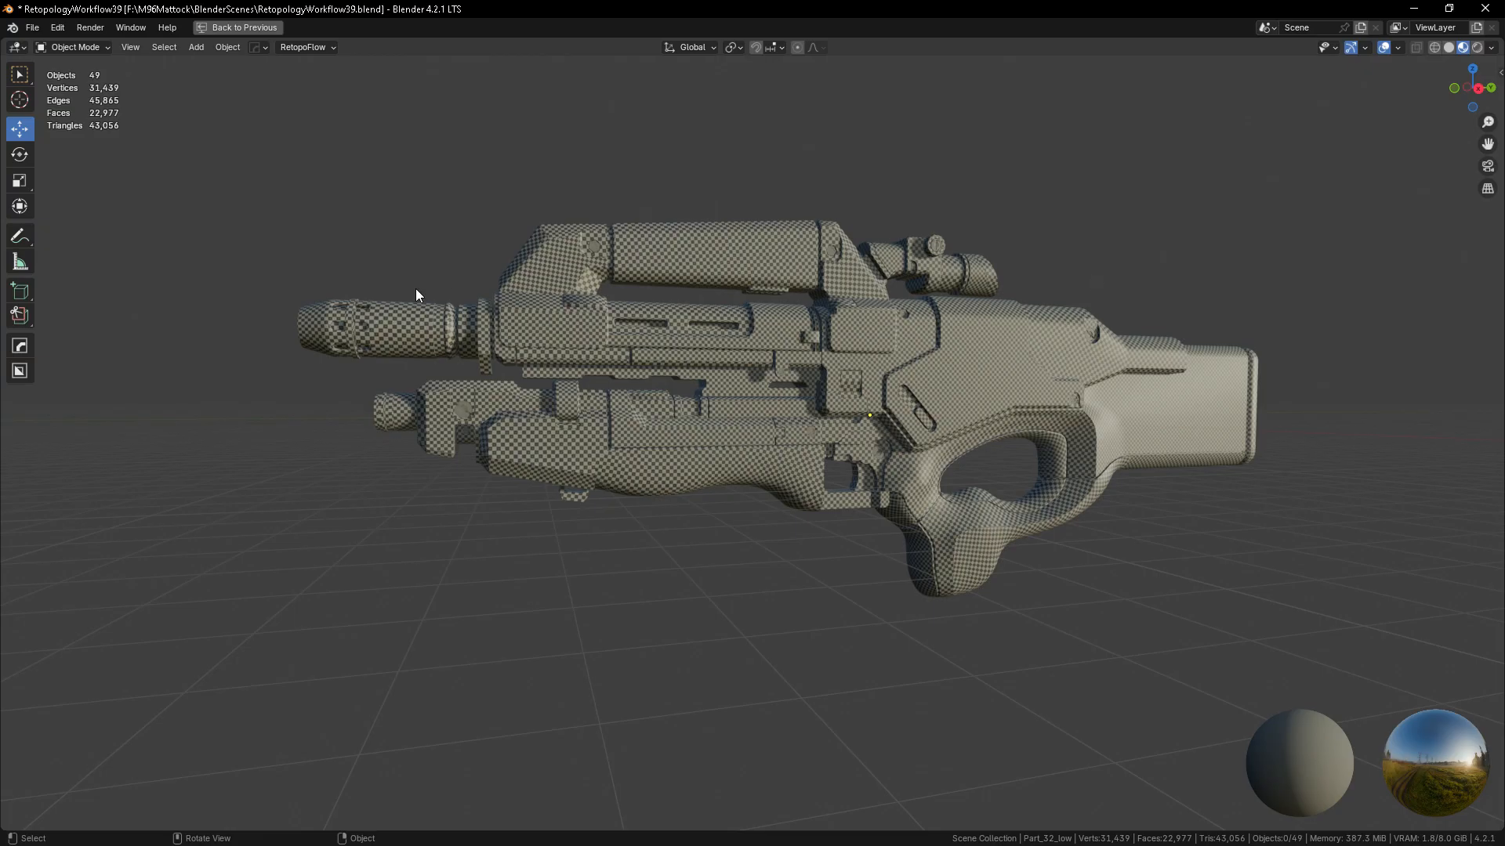
# - Examine the checker tile size across the rifle's grip, receiver, carry handle and scope
pyautogui.keyDown('ctrl'); pyautogui.moveTo(942, 428); pyautogui.dragTo(1048, 485, button='middle'); pyautogui.keyUp('ctrl')
pyautogui.moveTo(1048, 485); pyautogui.dragTo(975, 470, button='middle')
pyautogui.moveTo(890, 498); pyautogui.dragTo(819, 564, button='middle')
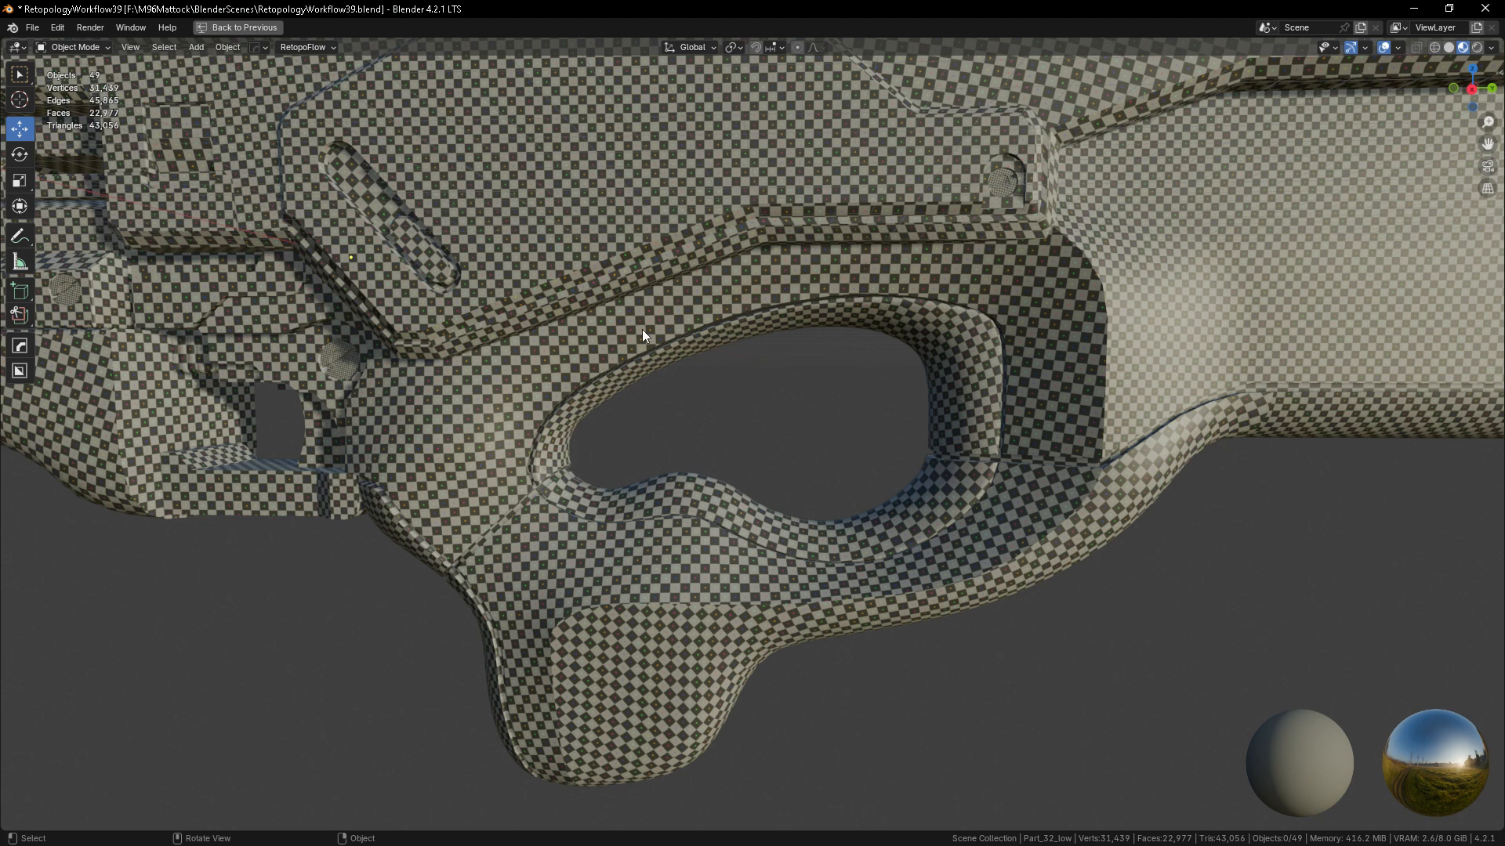
pyautogui.scroll(-3, 857, 457)
pyautogui.keyDown('shift'); pyautogui.moveTo(447, 141); pyautogui.dragTo(566, 270, button='middle'); pyautogui.keyUp('shift')
pyautogui.scroll(3, 566, 271)
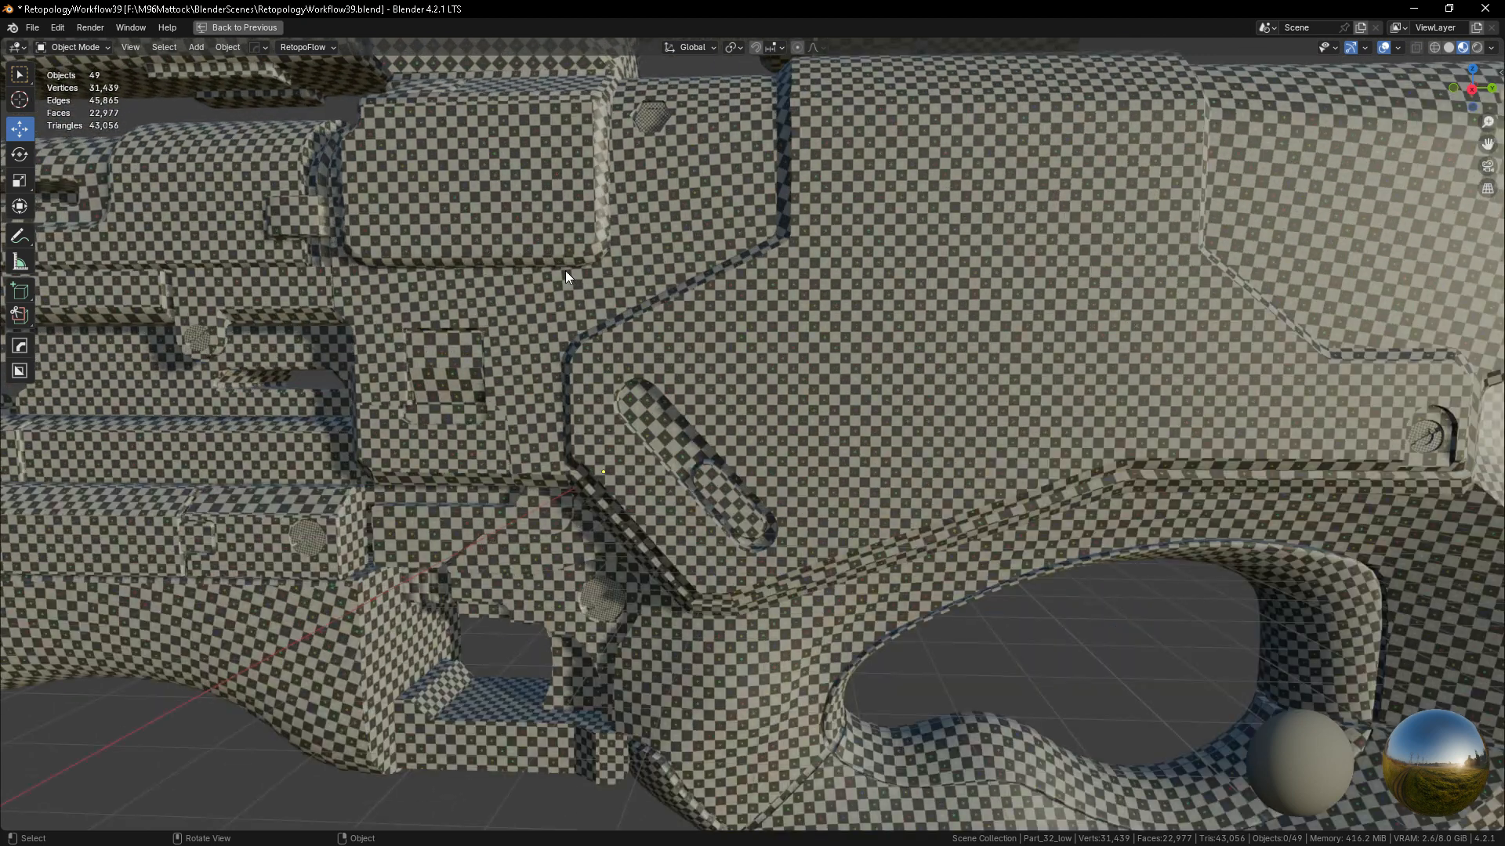
pyautogui.scroll(-5, 566, 270)
pyautogui.keyDown('shift'); pyautogui.moveTo(587, 219); pyautogui.dragTo(696, 288, button='middle'); pyautogui.keyUp('shift')
pyautogui.scroll(6, 783, 298)
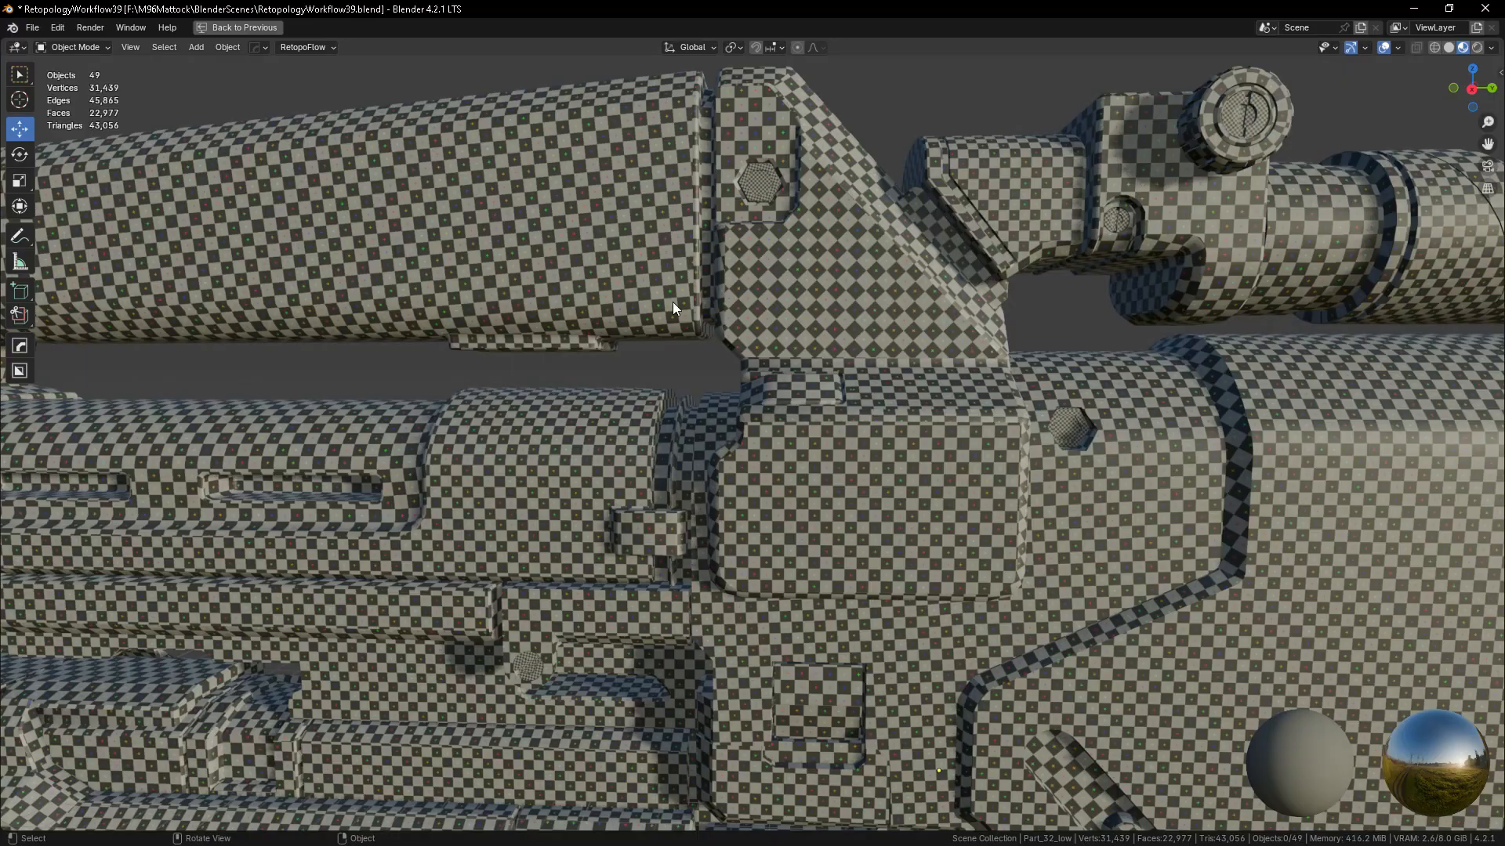
pyautogui.scroll(-5, 900, 294)
pyautogui.scroll(5, 1074, 276)
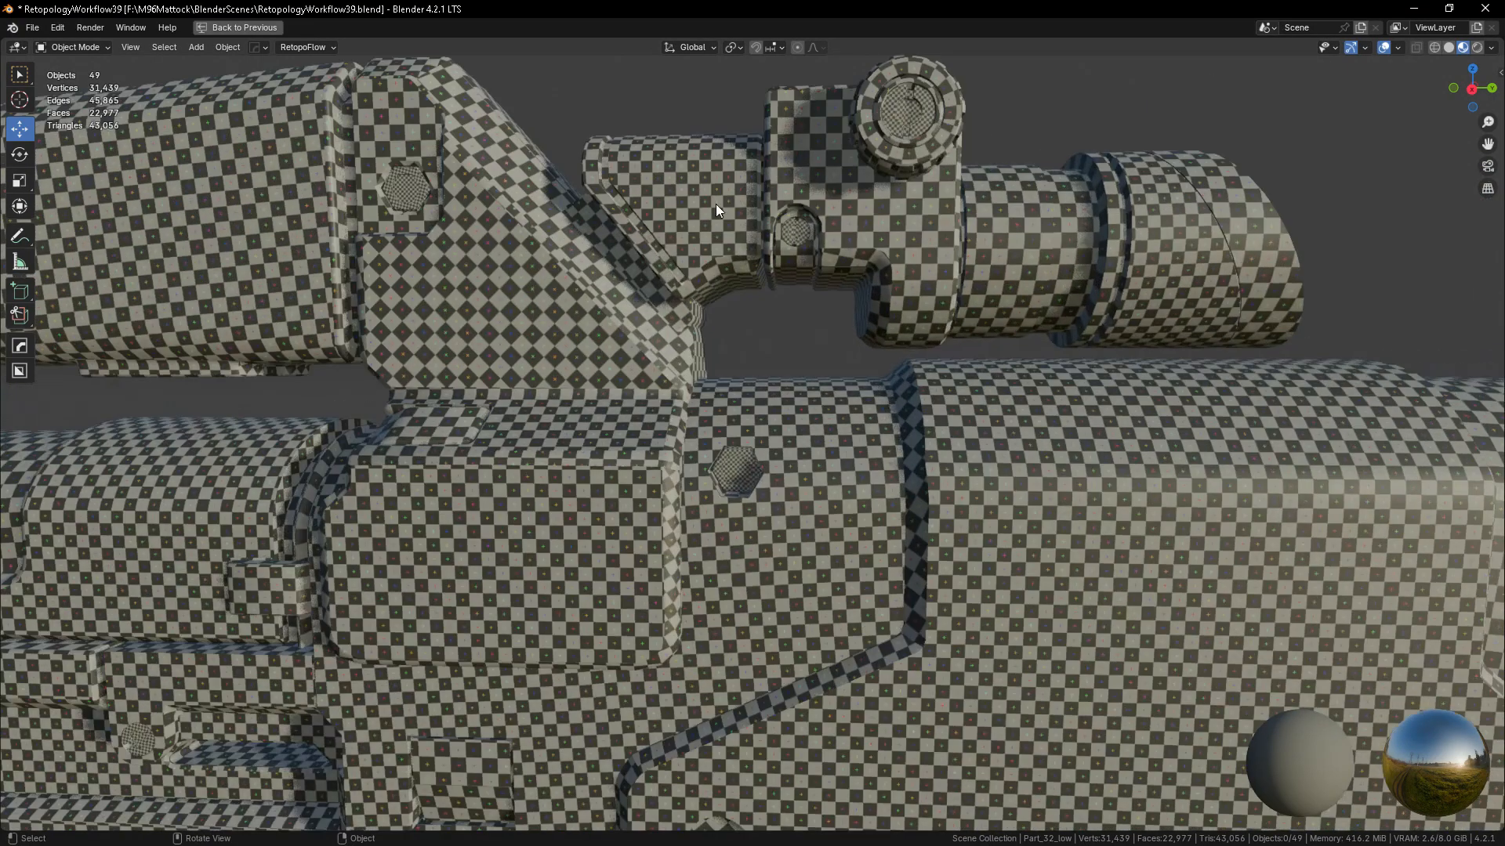
pyautogui.scroll(-6, 1236, 226)
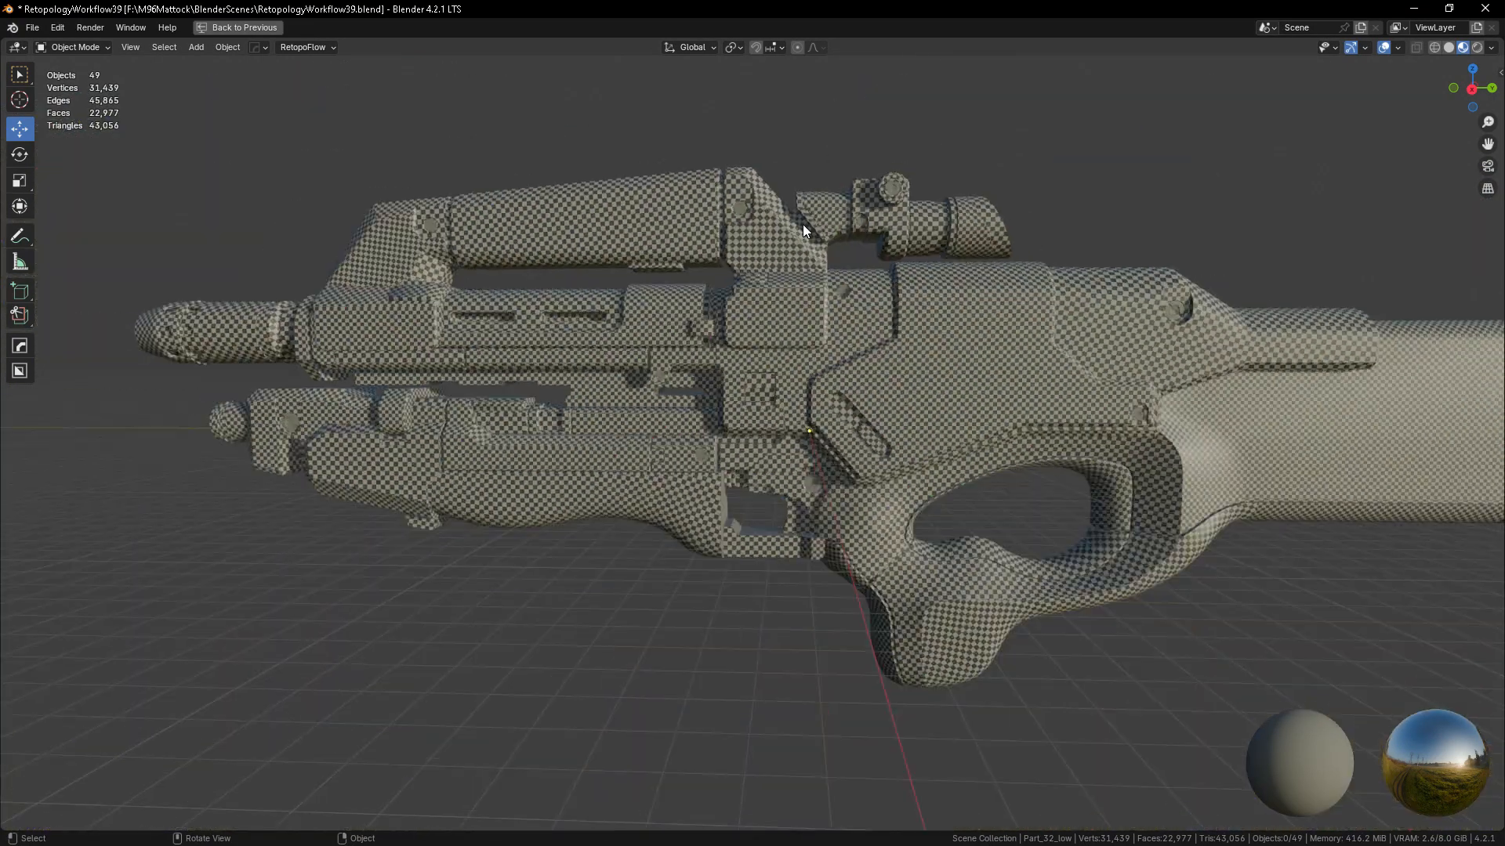
pyautogui.scroll(6, 1159, 327)
pyautogui.scroll(-6, 893, 471)
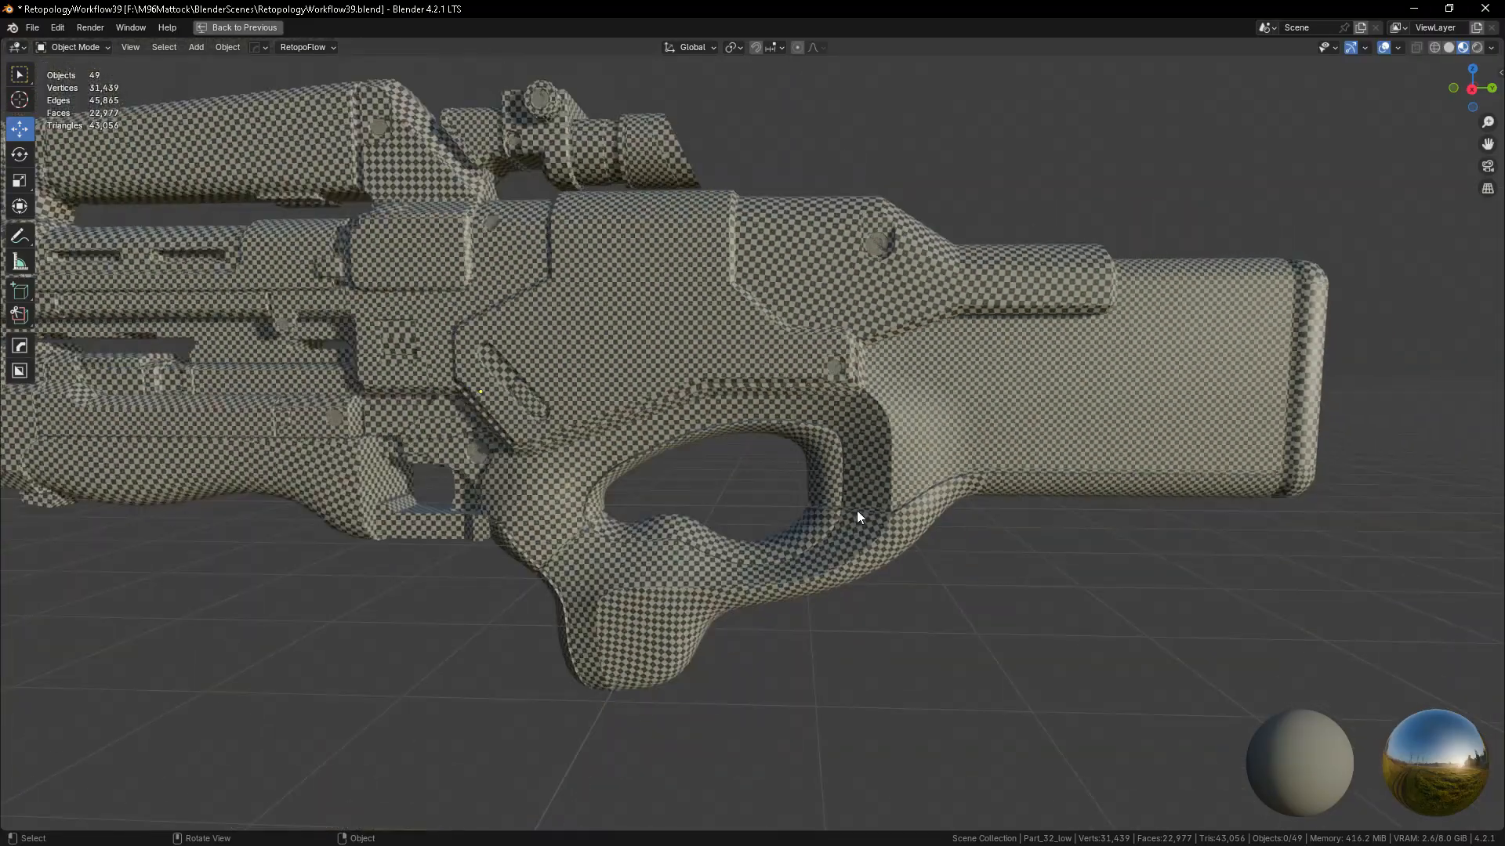
# - Compare the checker tiles on the trigger guard, stock and lower handguard from several angles and distances
pyautogui.scroll(7, 941, 407)
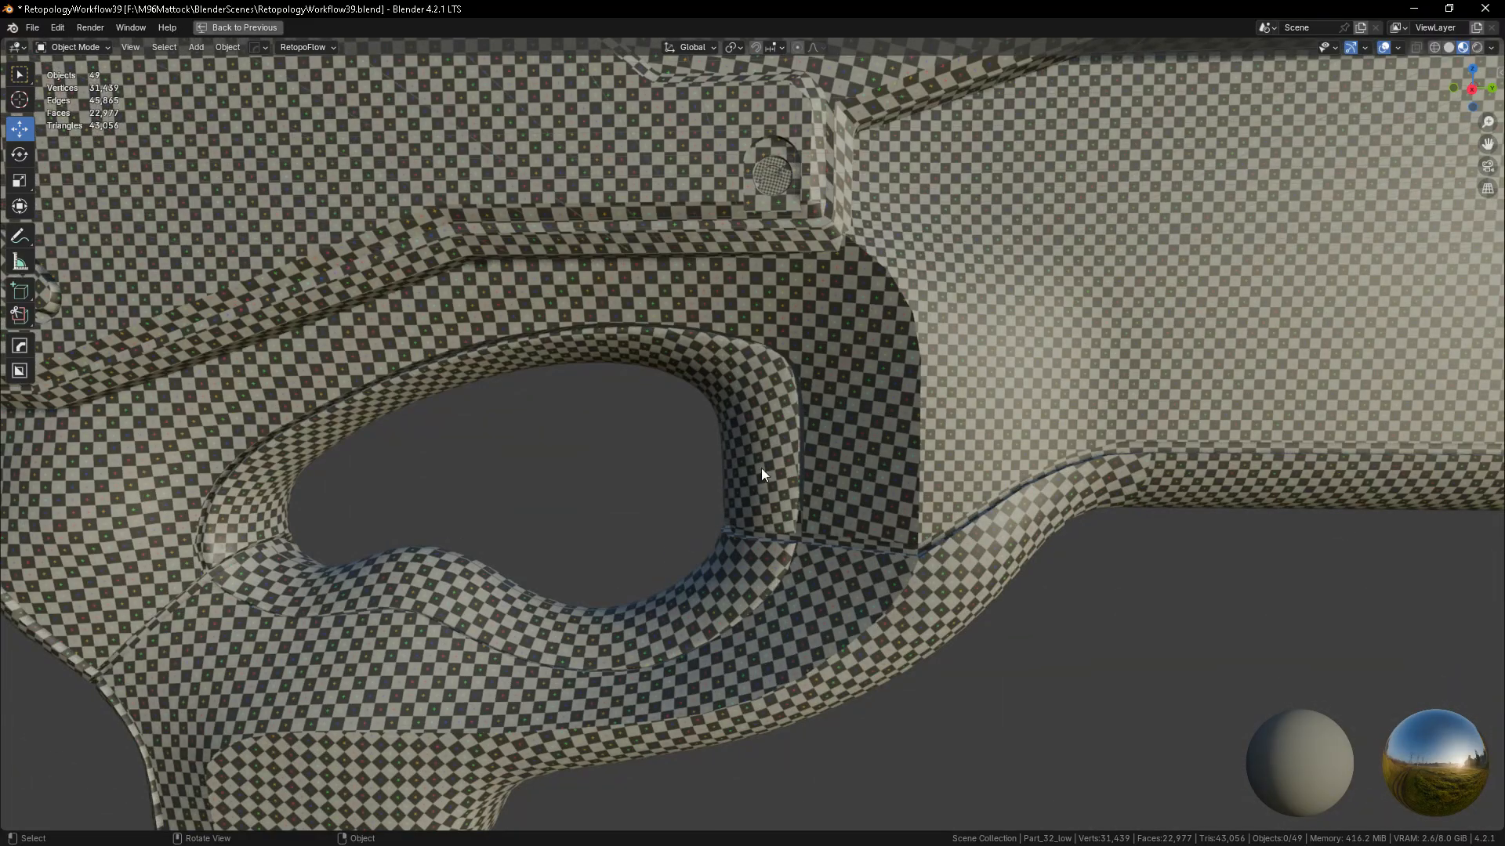
pyautogui.scroll(-7, 1041, 407)
pyautogui.scroll(5, 796, 478)
pyautogui.keyDown('alt'); pyautogui.moveTo(796, 478); pyautogui.dragTo(791, 528); pyautogui.keyUp('alt')
pyautogui.scroll(4, 791, 528)
pyautogui.moveTo(791, 528); pyautogui.dragTo(787, 424, button='middle')
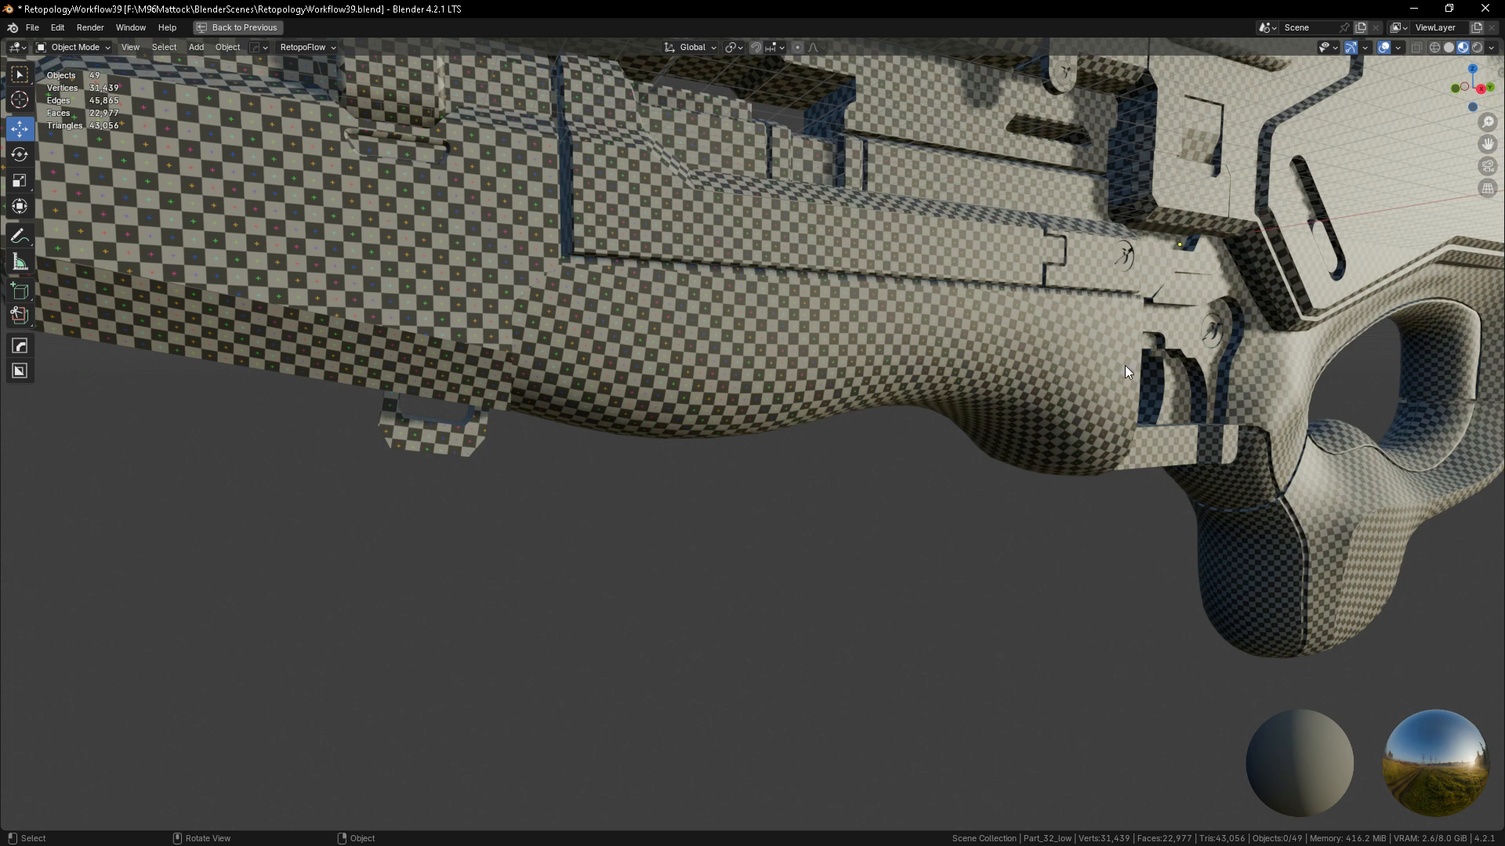
pyautogui.scroll(-6, 763, 575)
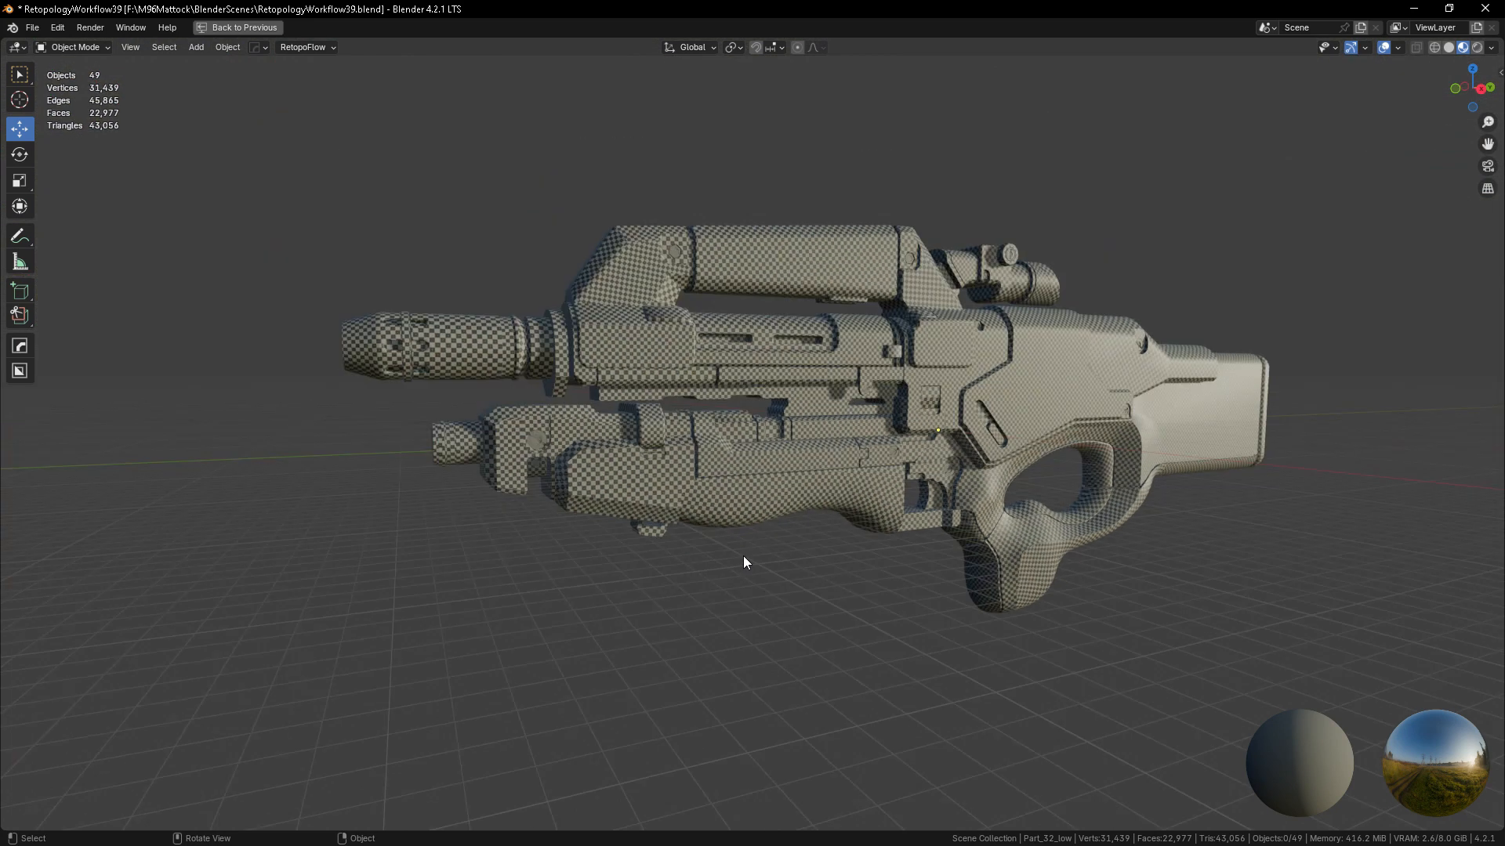
pyautogui.scroll(3, 925, 488)
pyautogui.moveTo(914, 458); pyautogui.dragTo(879, 461, button='middle')
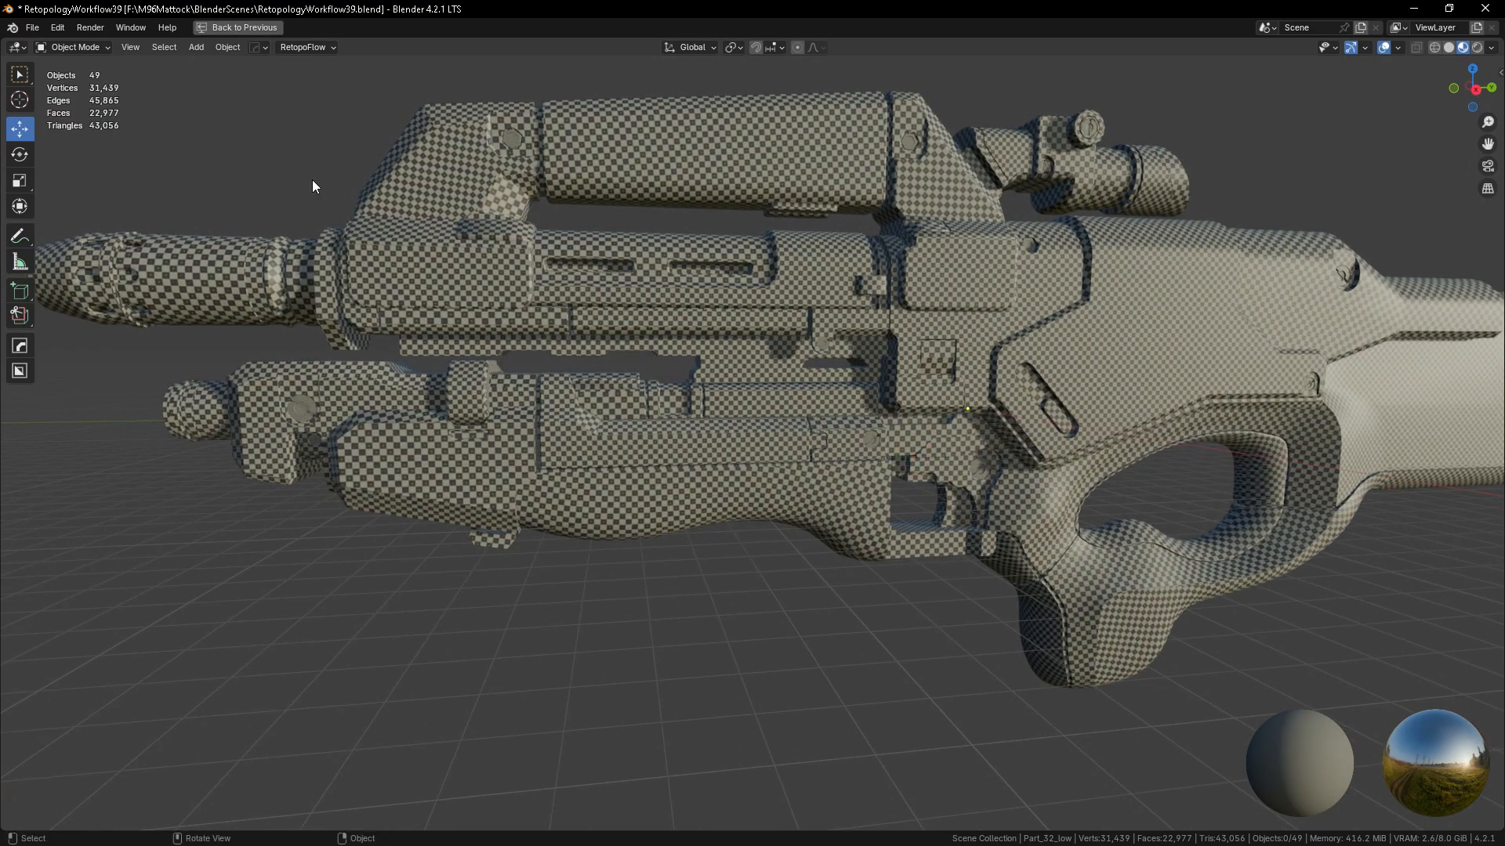
pyautogui.scroll(-2, 594, 521)
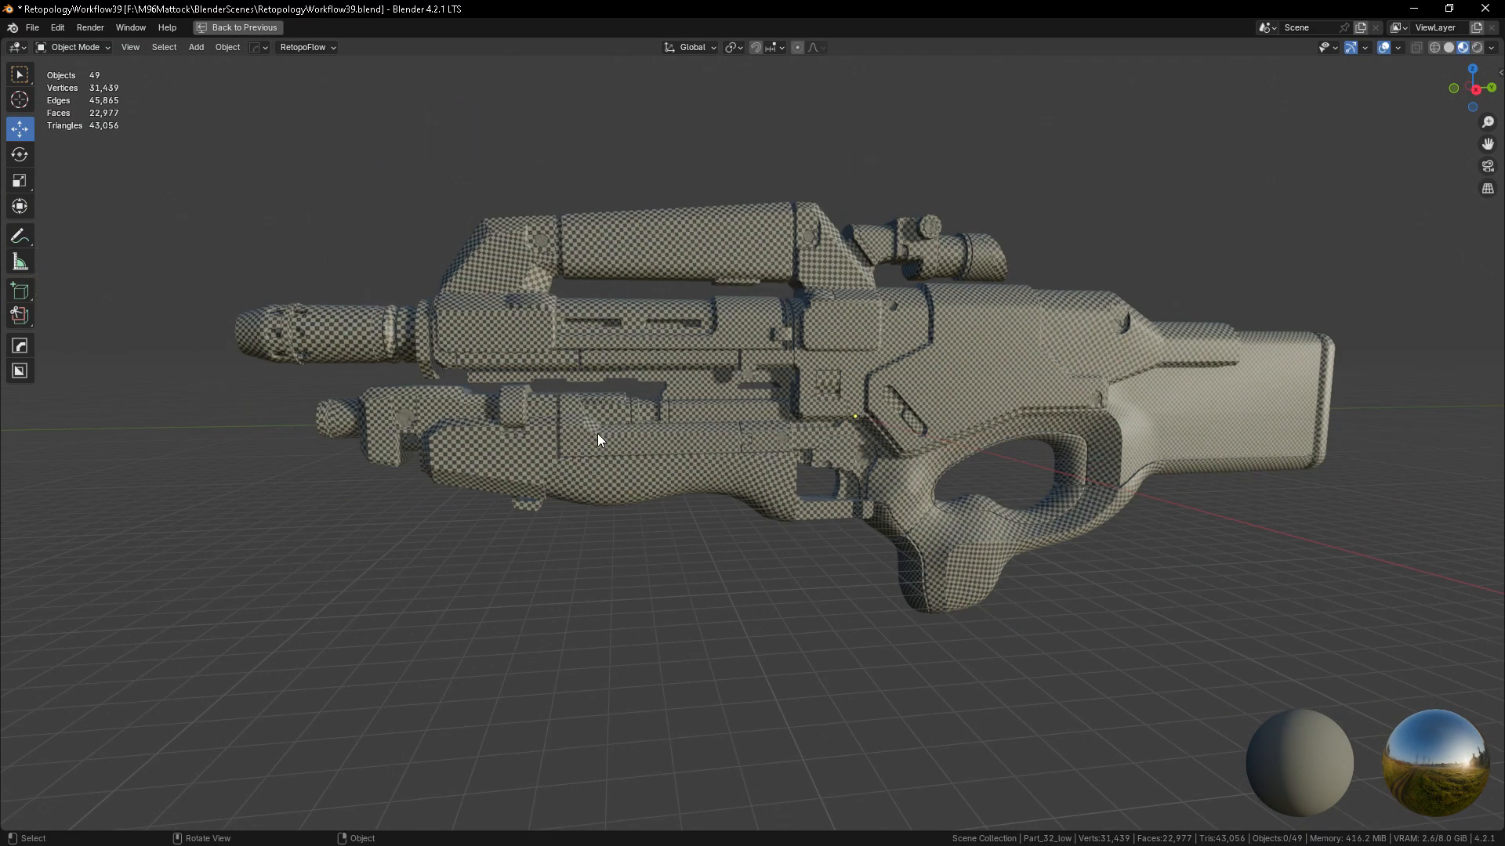
pyautogui.scroll(1, 597, 434)
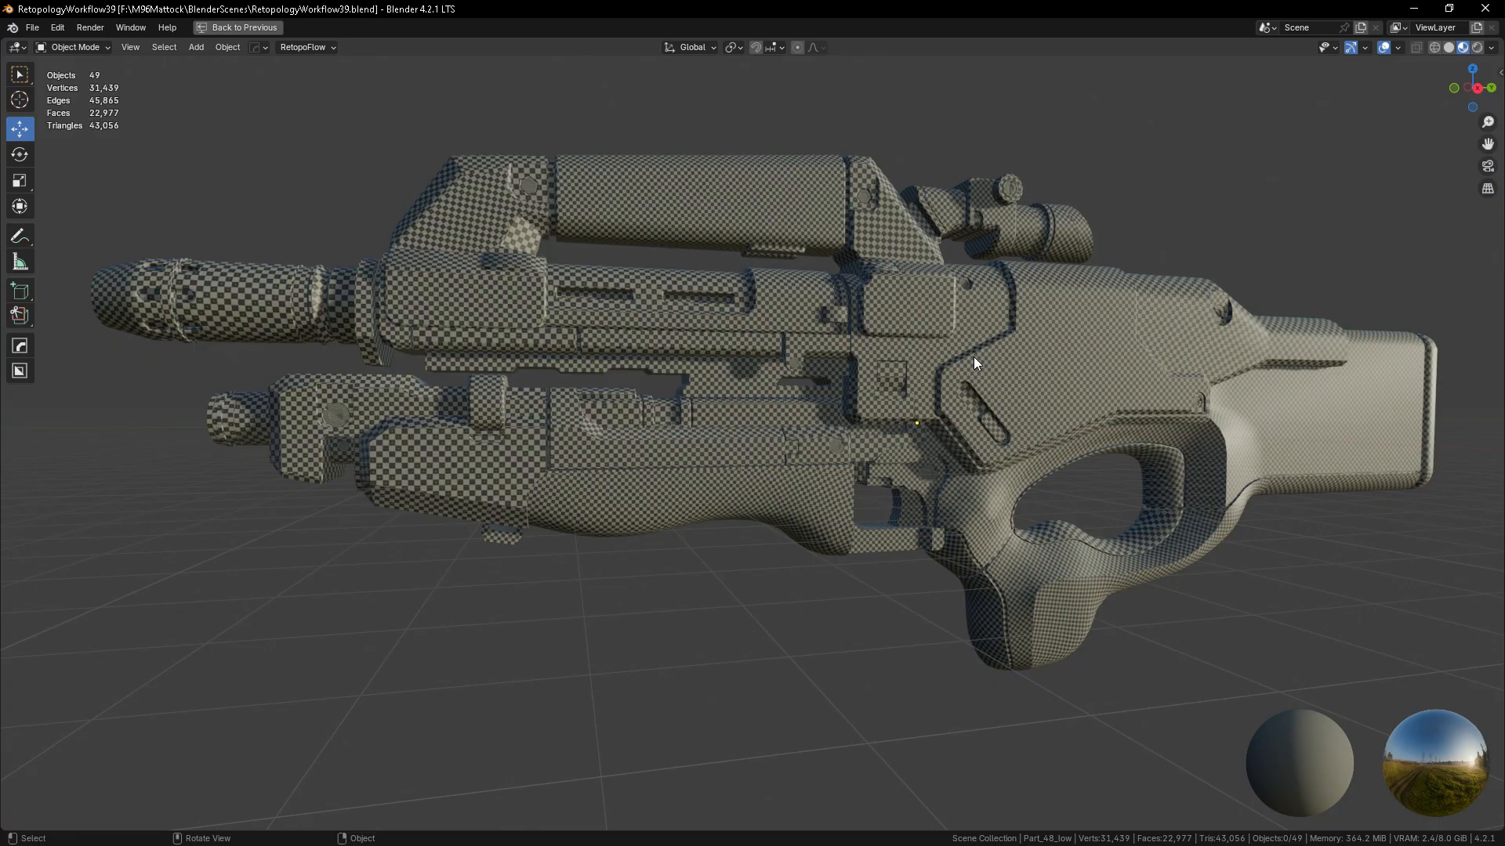
# - Undo the checker material changes back to the rifle's original materials and display the model in solid shading
pyautogui.hotkey('ctrl', 'z')
pyautogui.hotkey('ctrl', 'z')
pyautogui.hotkey('ctrl', 'z')
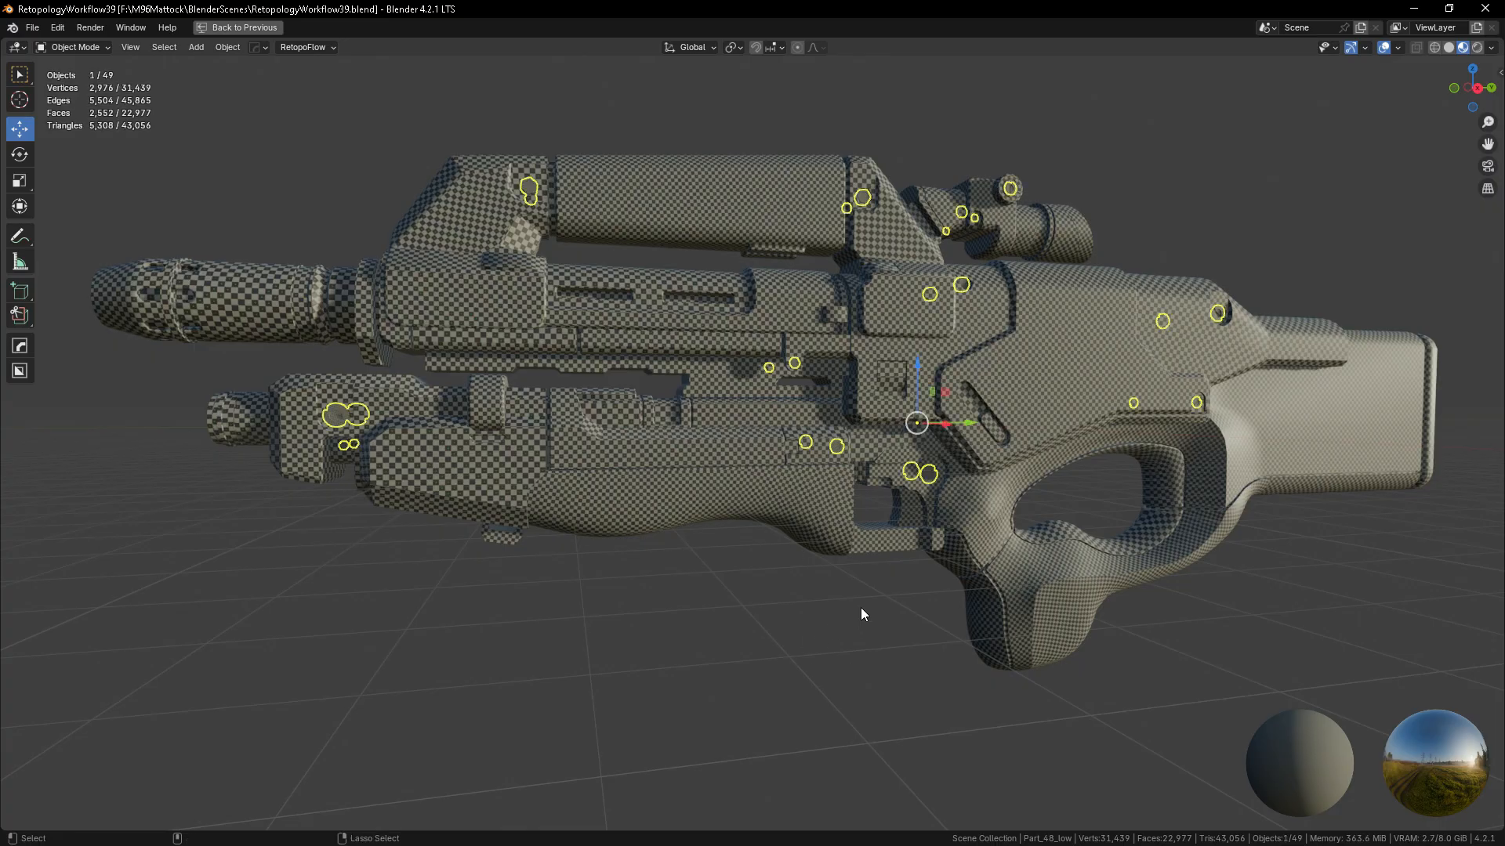
pyautogui.hotkey('ctrl', 'z')
pyautogui.hotkey('ctrl', 'z')
pyautogui.hotkey('ctrl', 'z')
pyautogui.hotkey('ctrl', 'z')
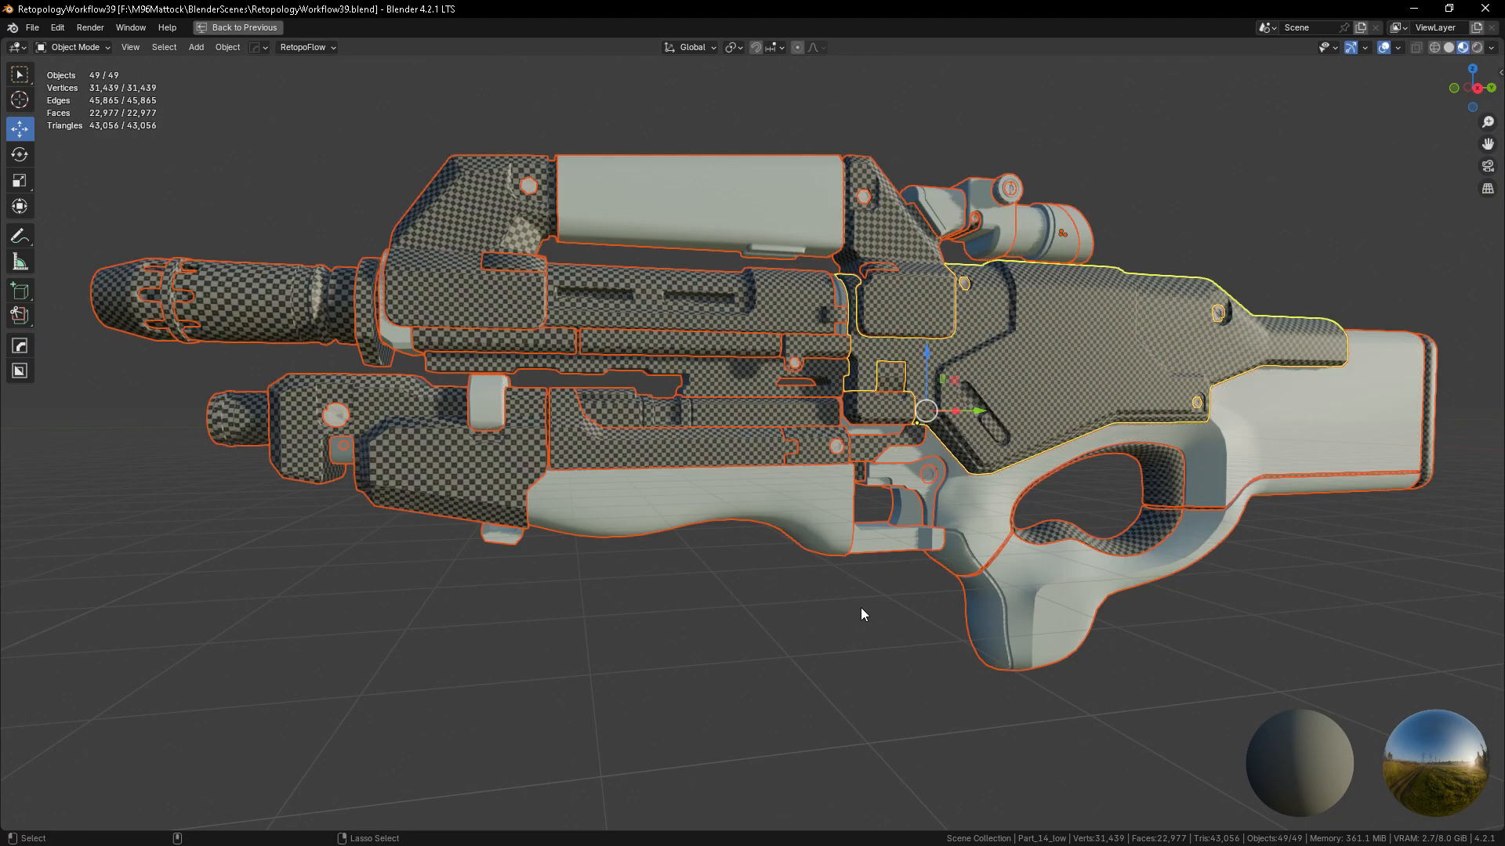
pyautogui.hotkey('ctrl', 'shift', 'z')
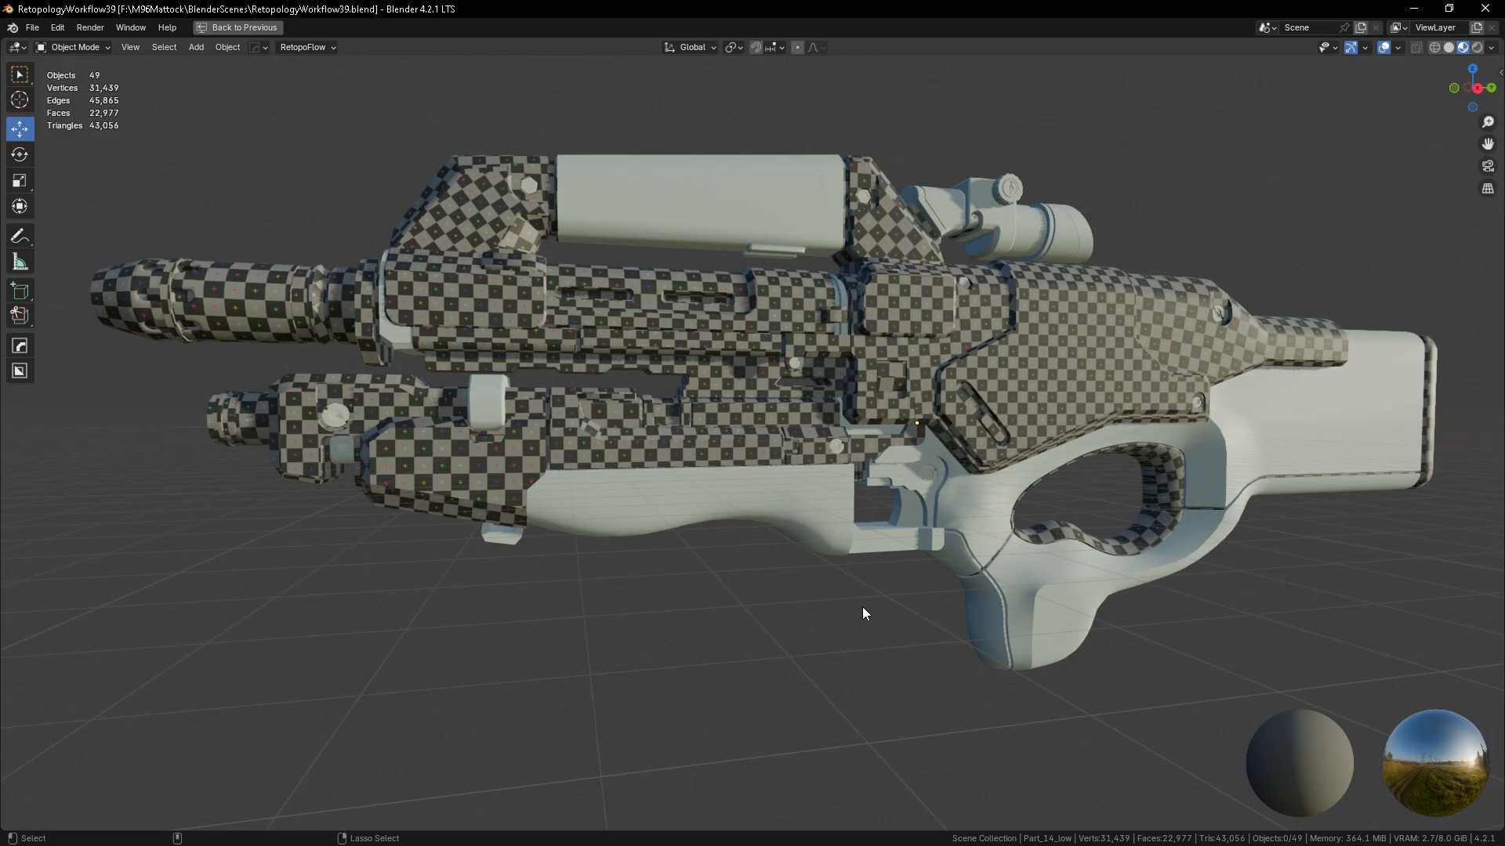
pyautogui.hotkey('ctrl', 'z')
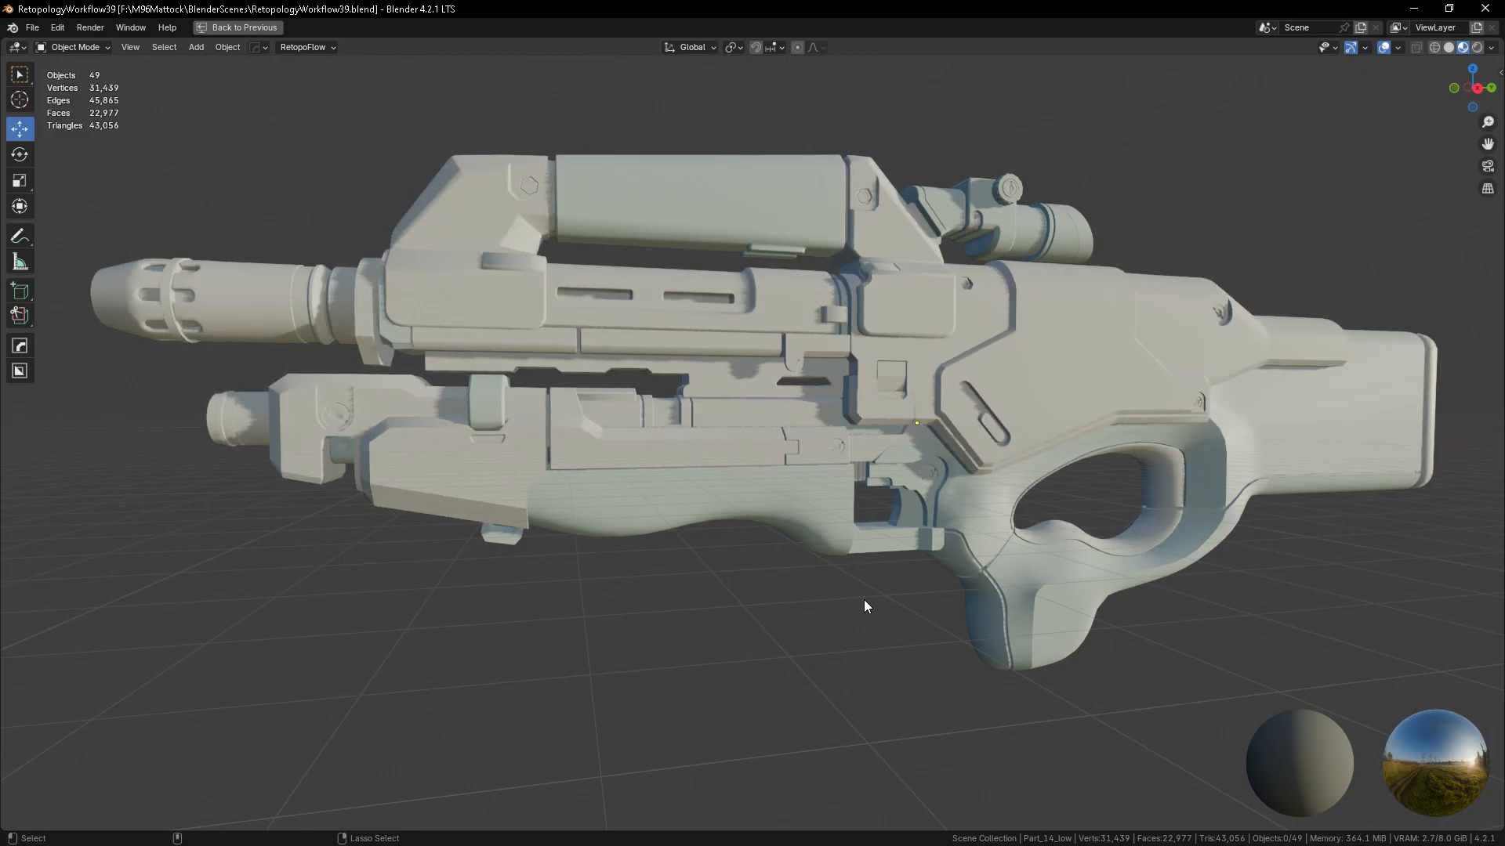
pyautogui.click(1448, 47)
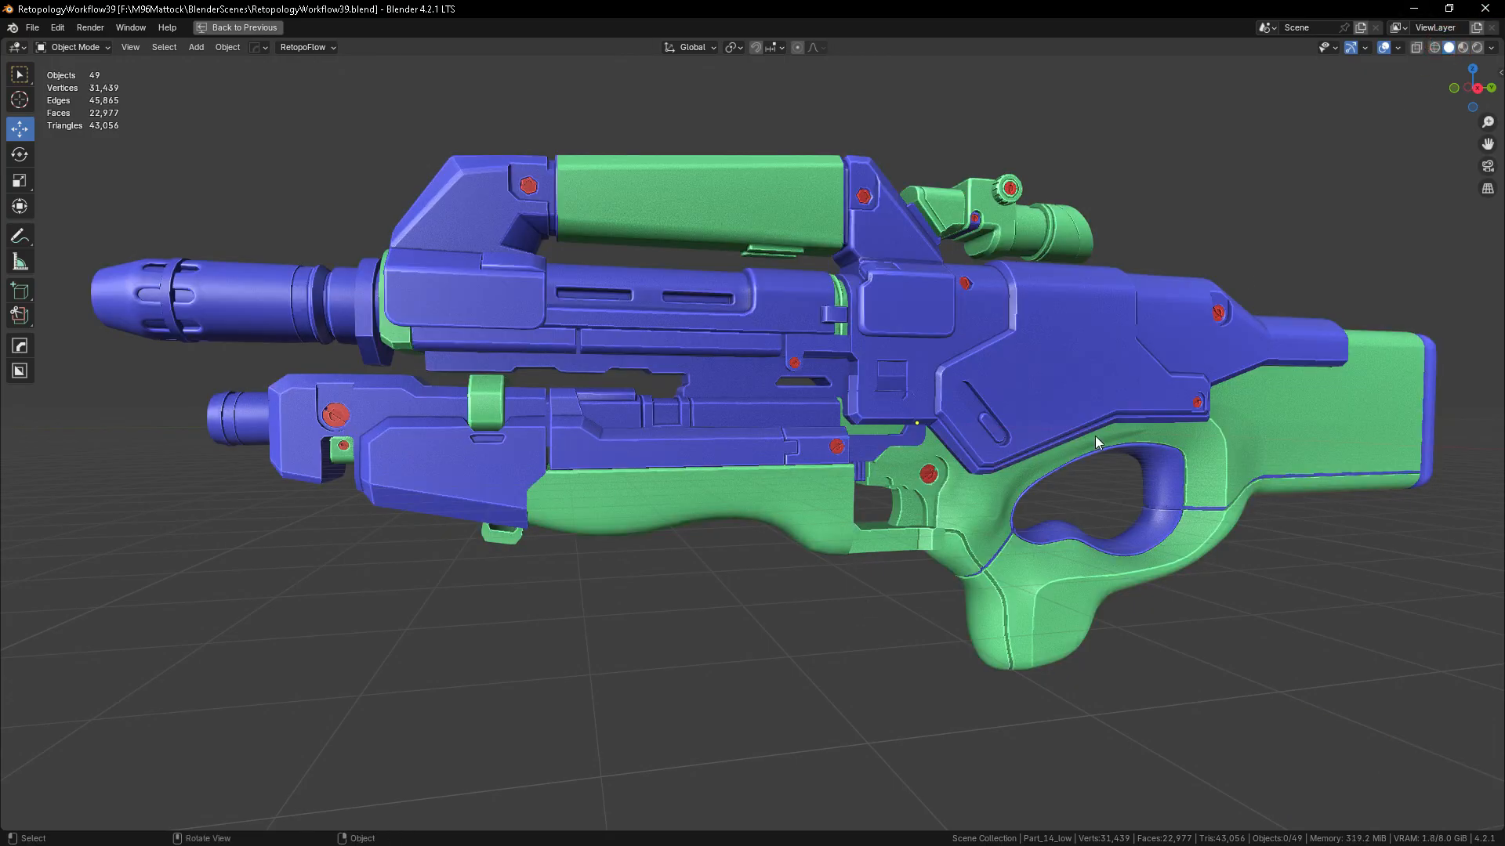
pyautogui.moveTo(856, 517); pyautogui.dragTo(739, 429, button='middle')
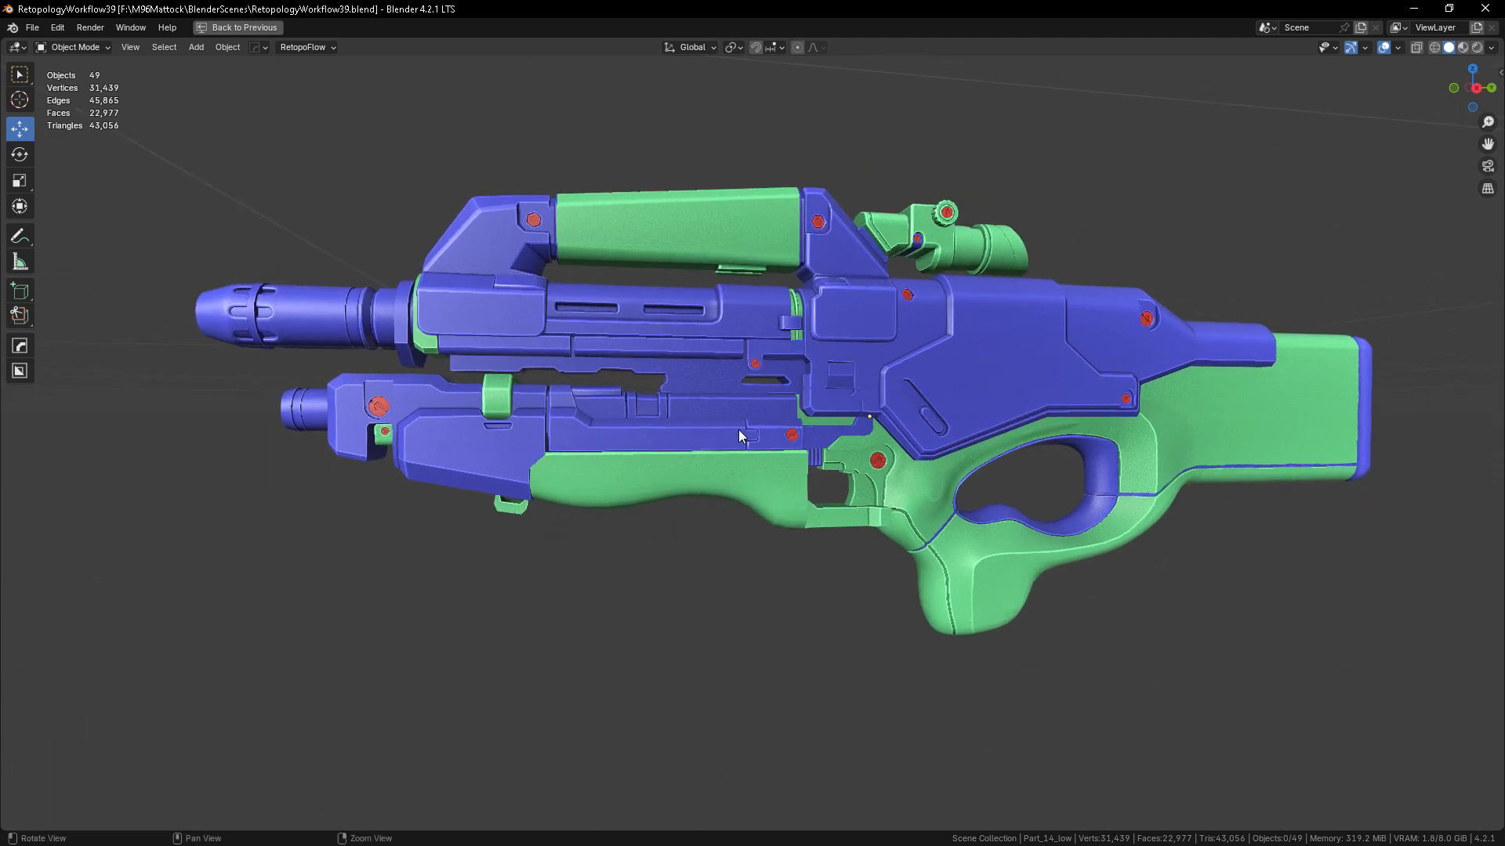
pyautogui.keyDown('shift'); pyautogui.moveTo(868, 556); pyautogui.dragTo(850, 571, button='middle'); pyautogui.keyUp('shift')
# - Select all rifle parts and set up an FBX export to the Documents folder, limited to selected objects and the Mesh type
pyautogui.moveTo(1380, 693); pyautogui.dragTo(210, 203)
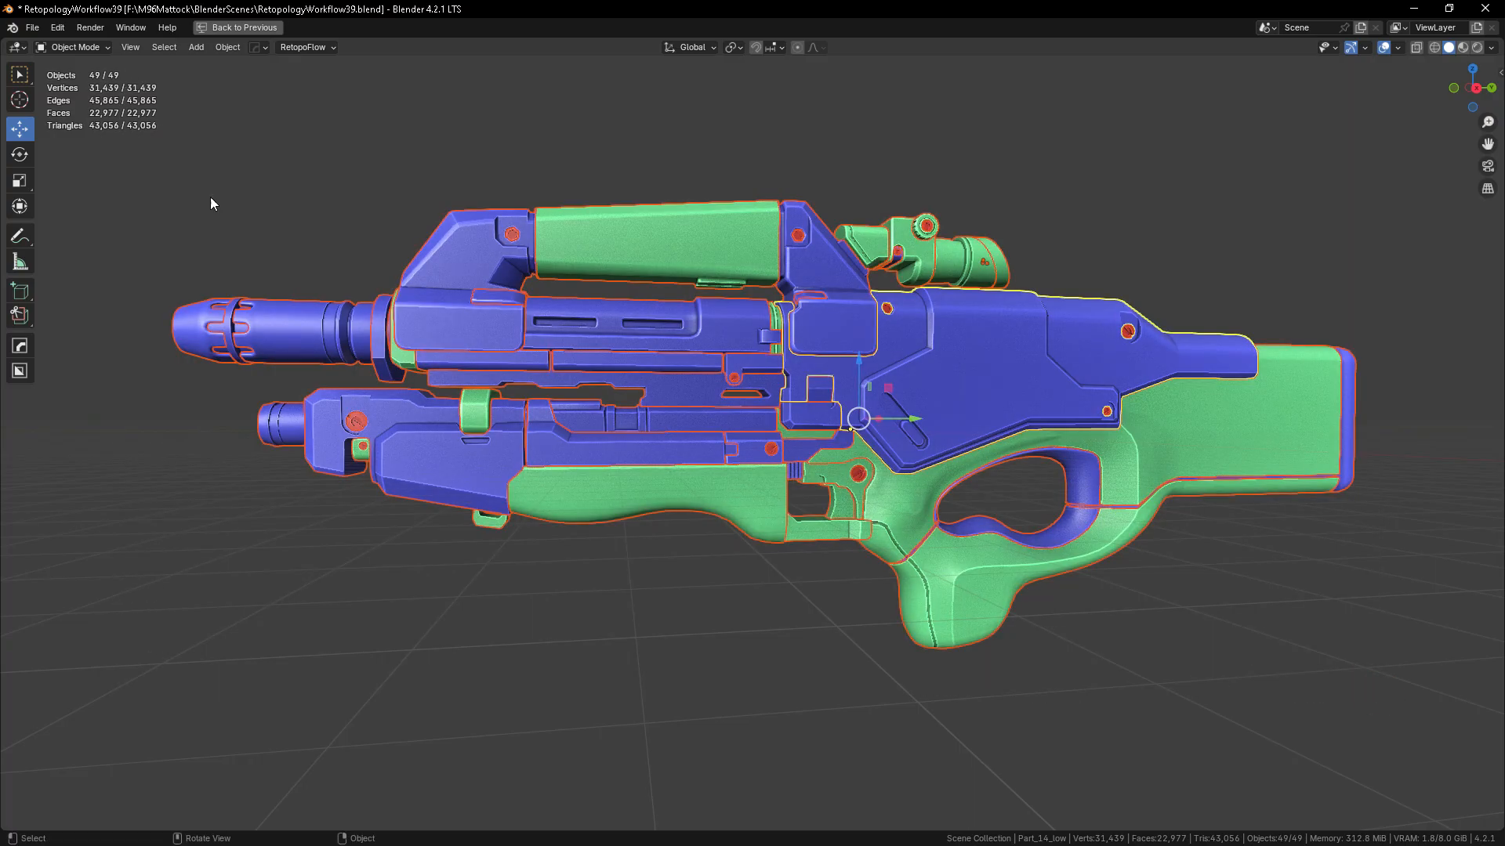
pyautogui.click(32, 27)
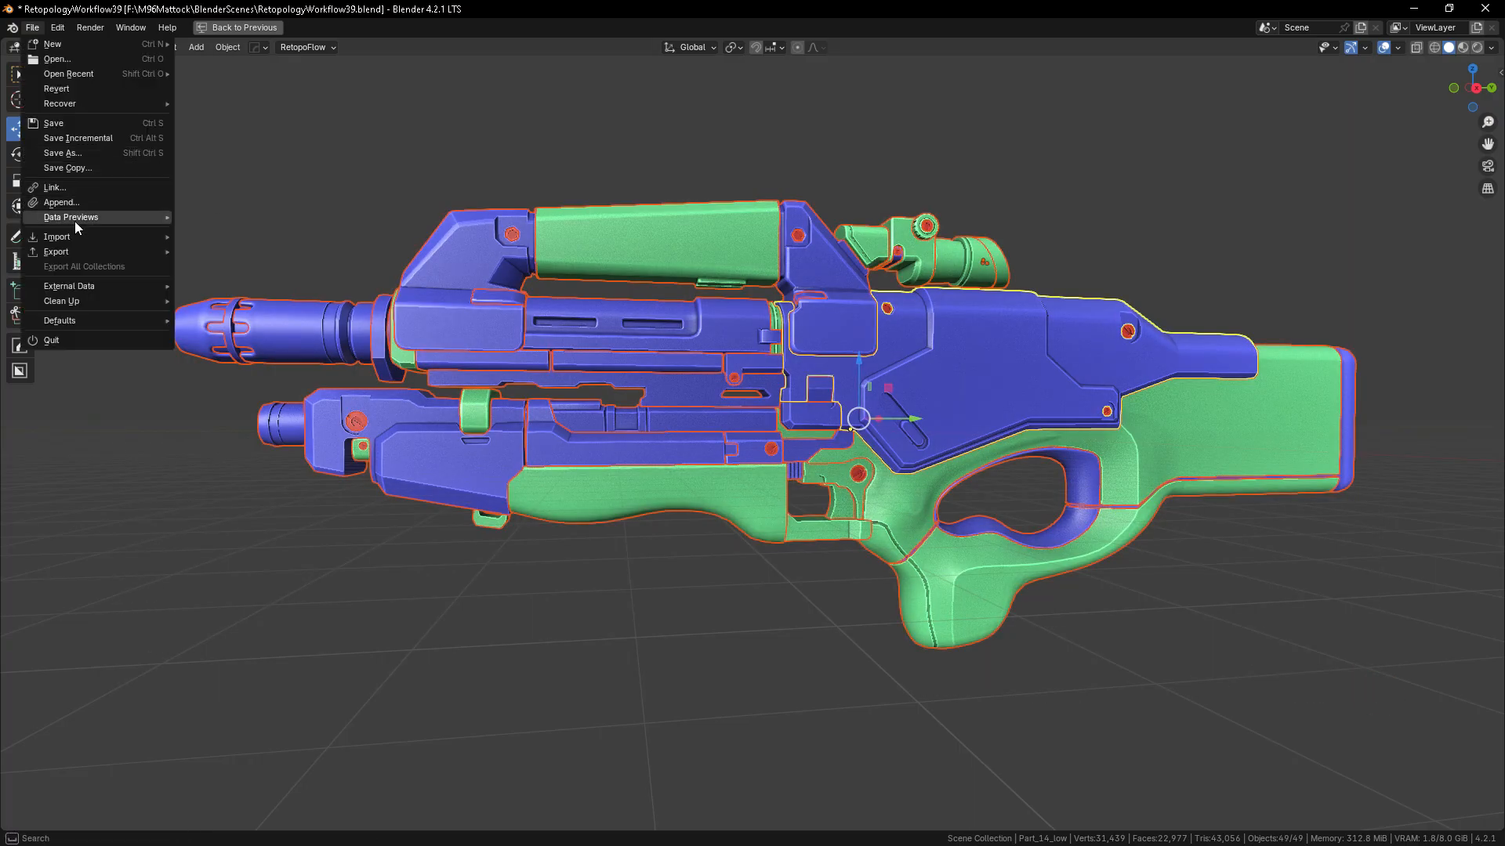
pyautogui.moveTo(75, 252)
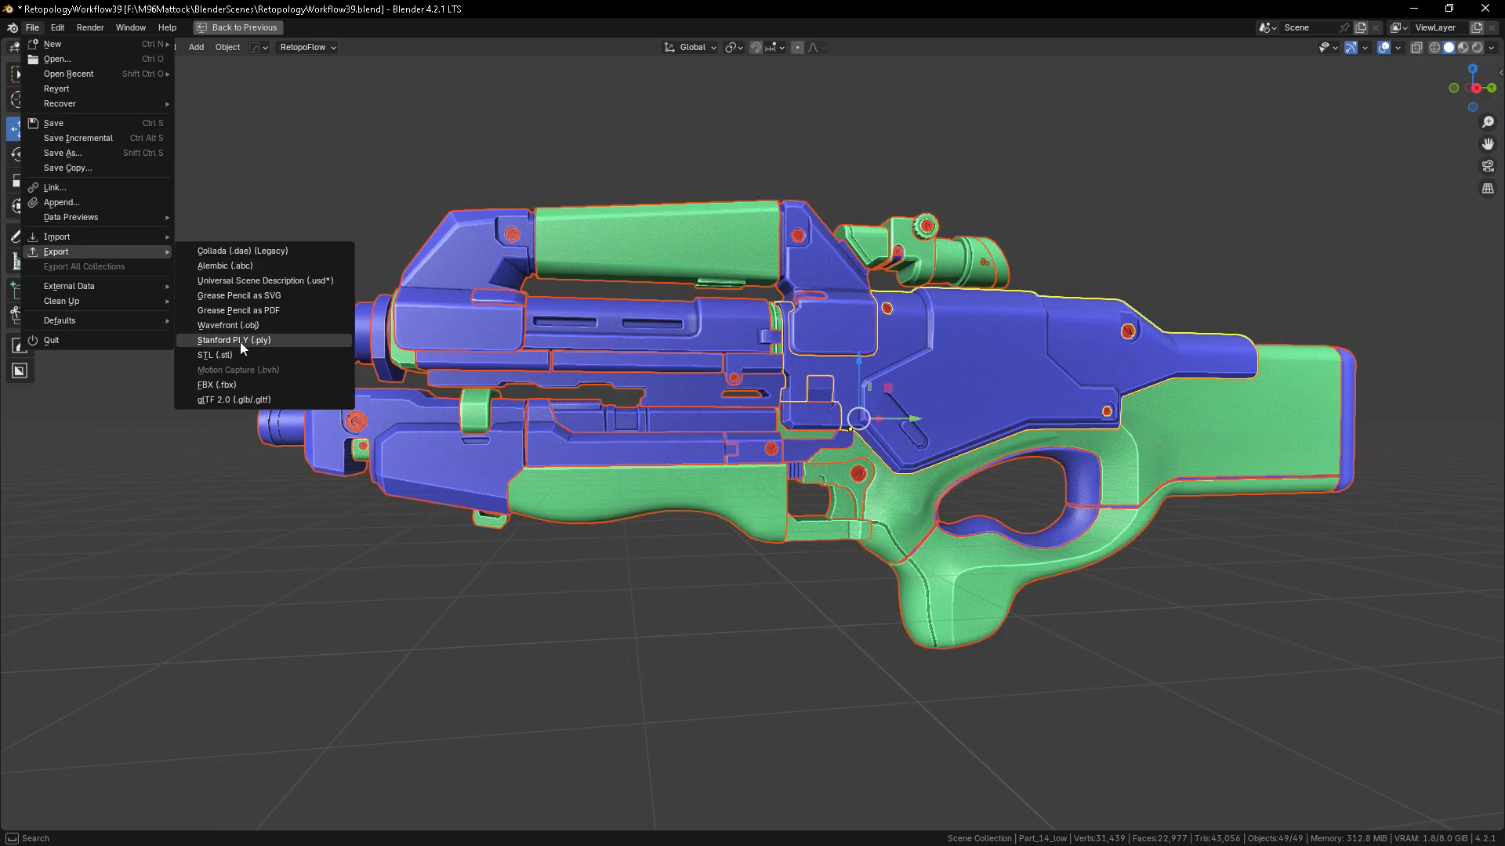
pyautogui.click(218, 384)
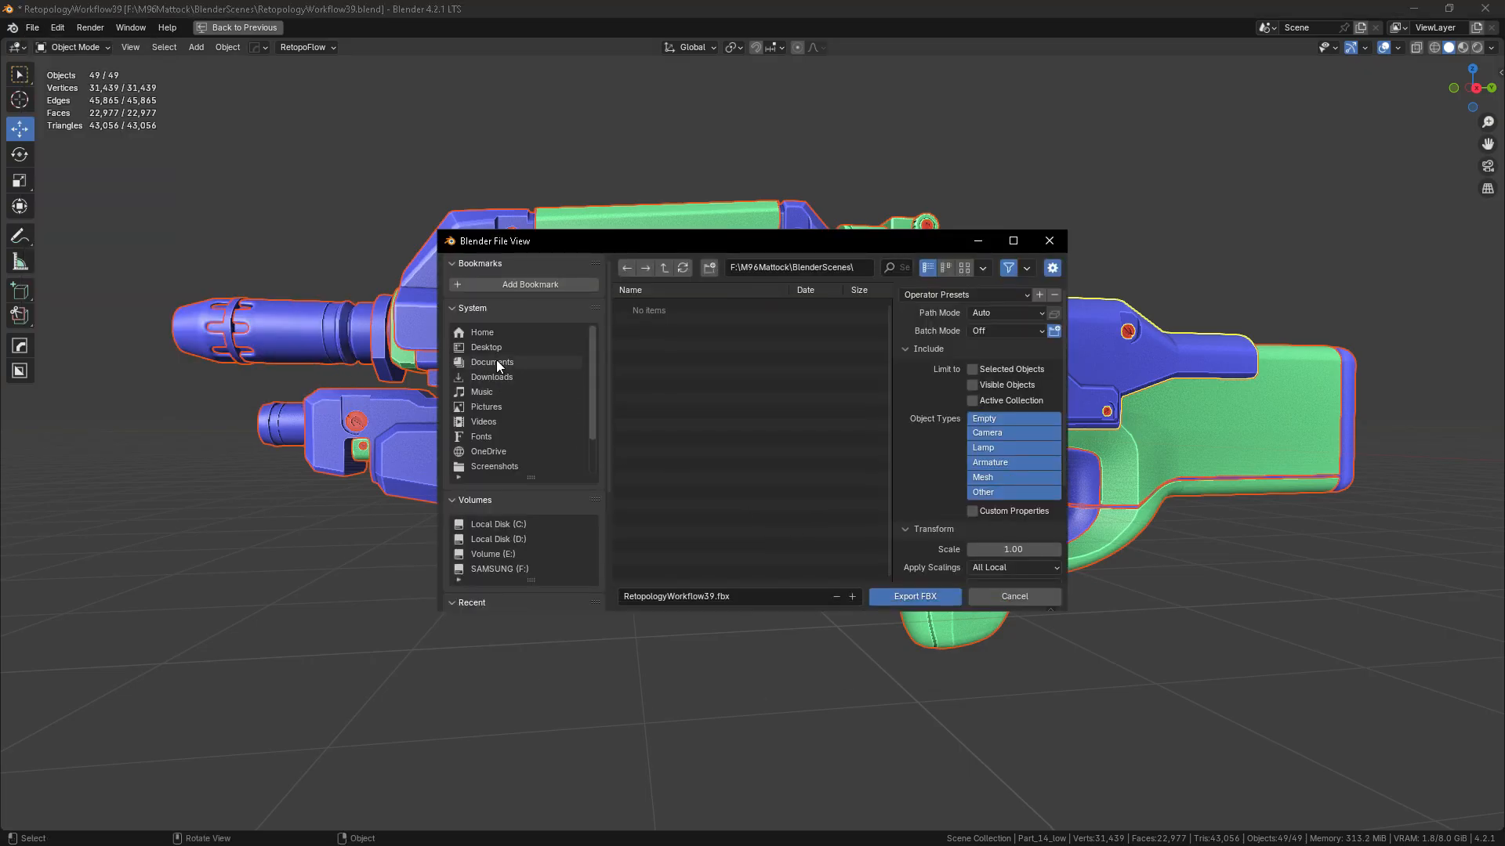
pyautogui.click(496, 362)
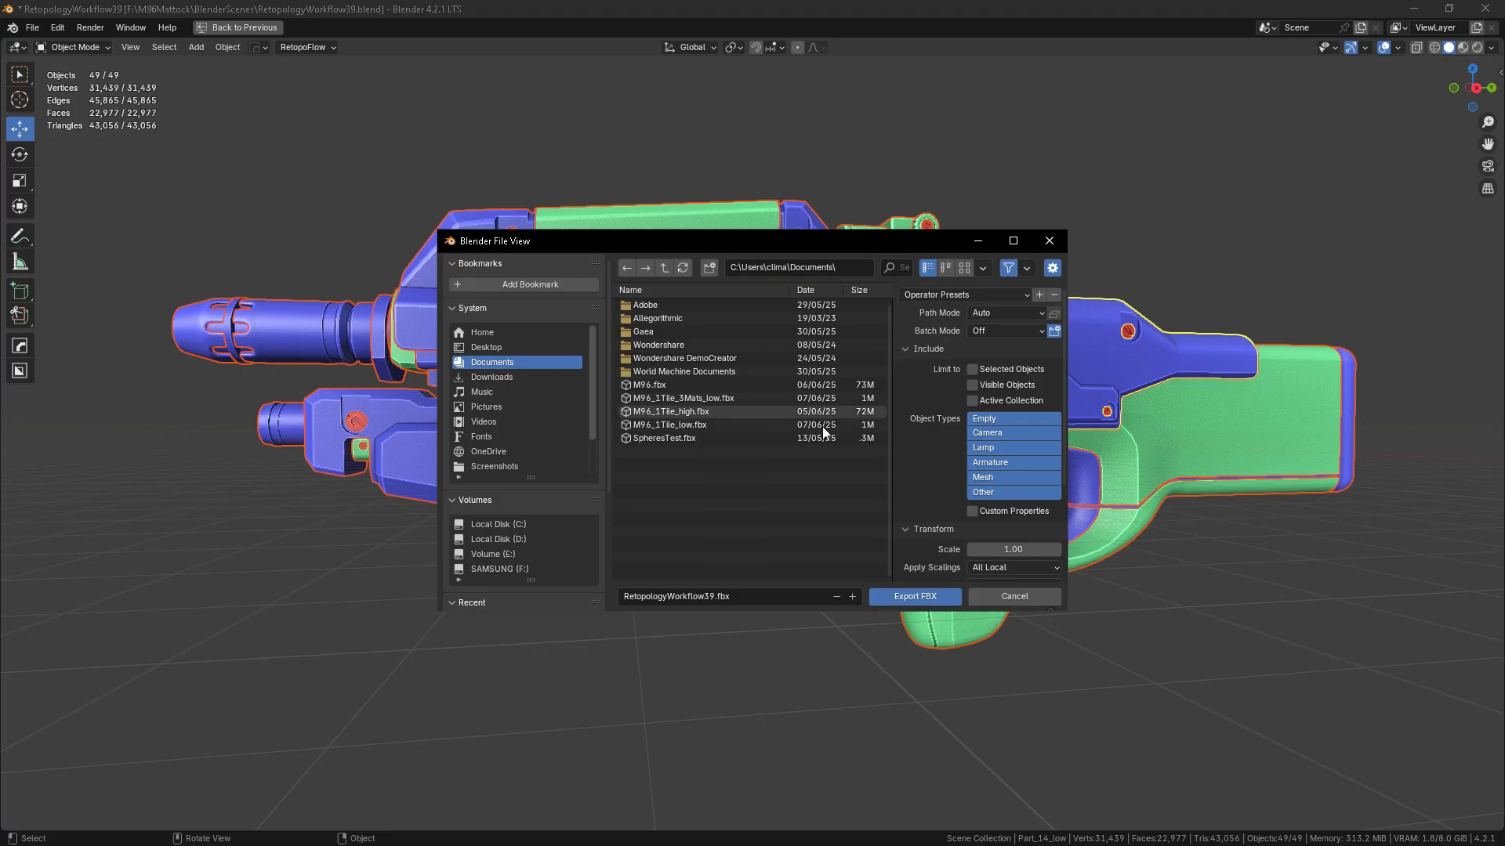
pyautogui.click(989, 478)
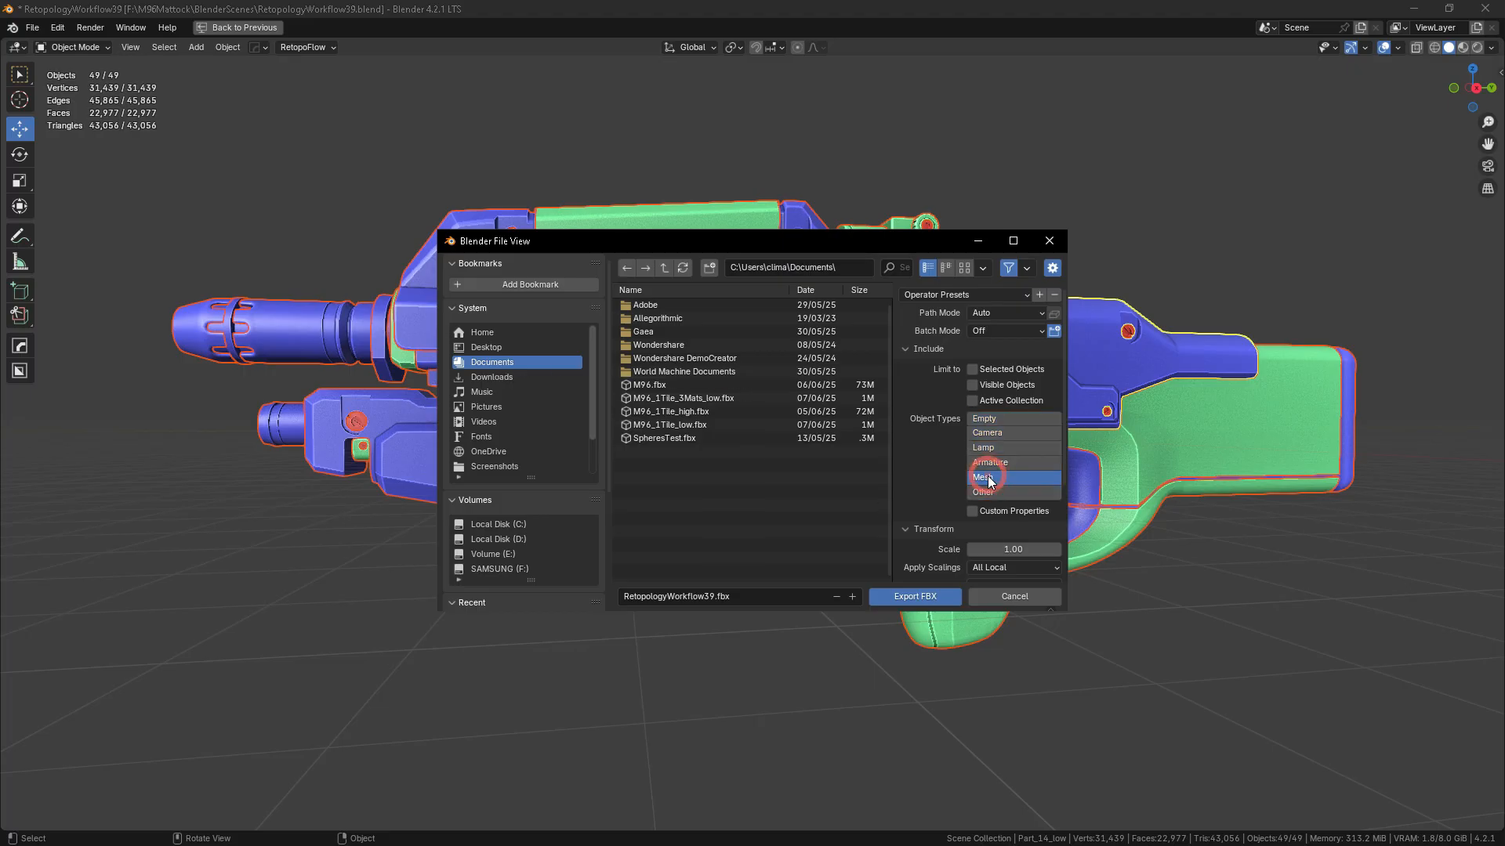
pyautogui.click(972, 370)
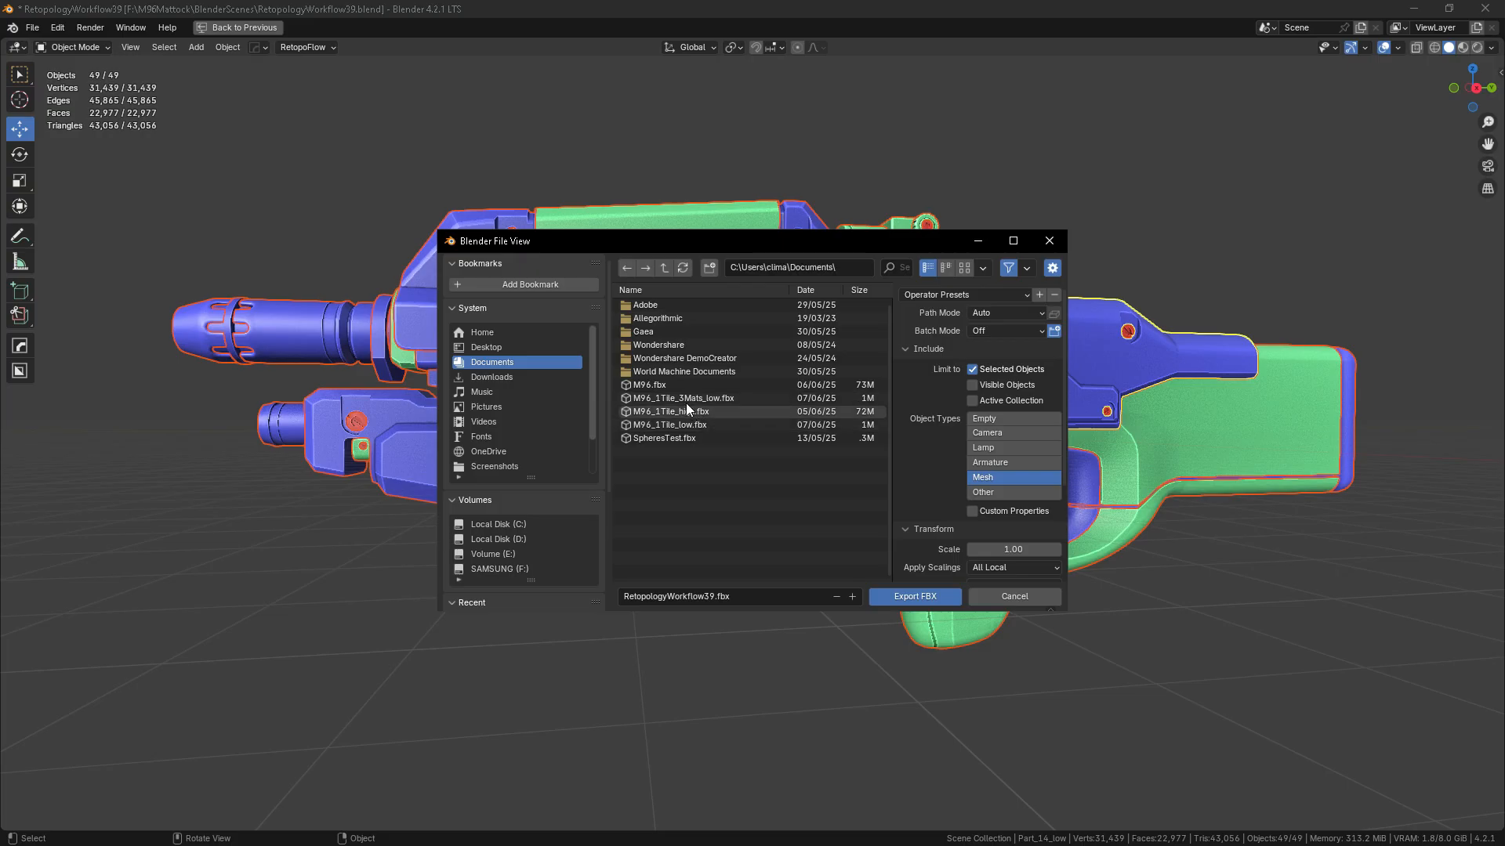
# - Name the FBX file M96_3UVTiles5Materials_low.fbx and export the low-poly rifle
pyautogui.click(707, 598)
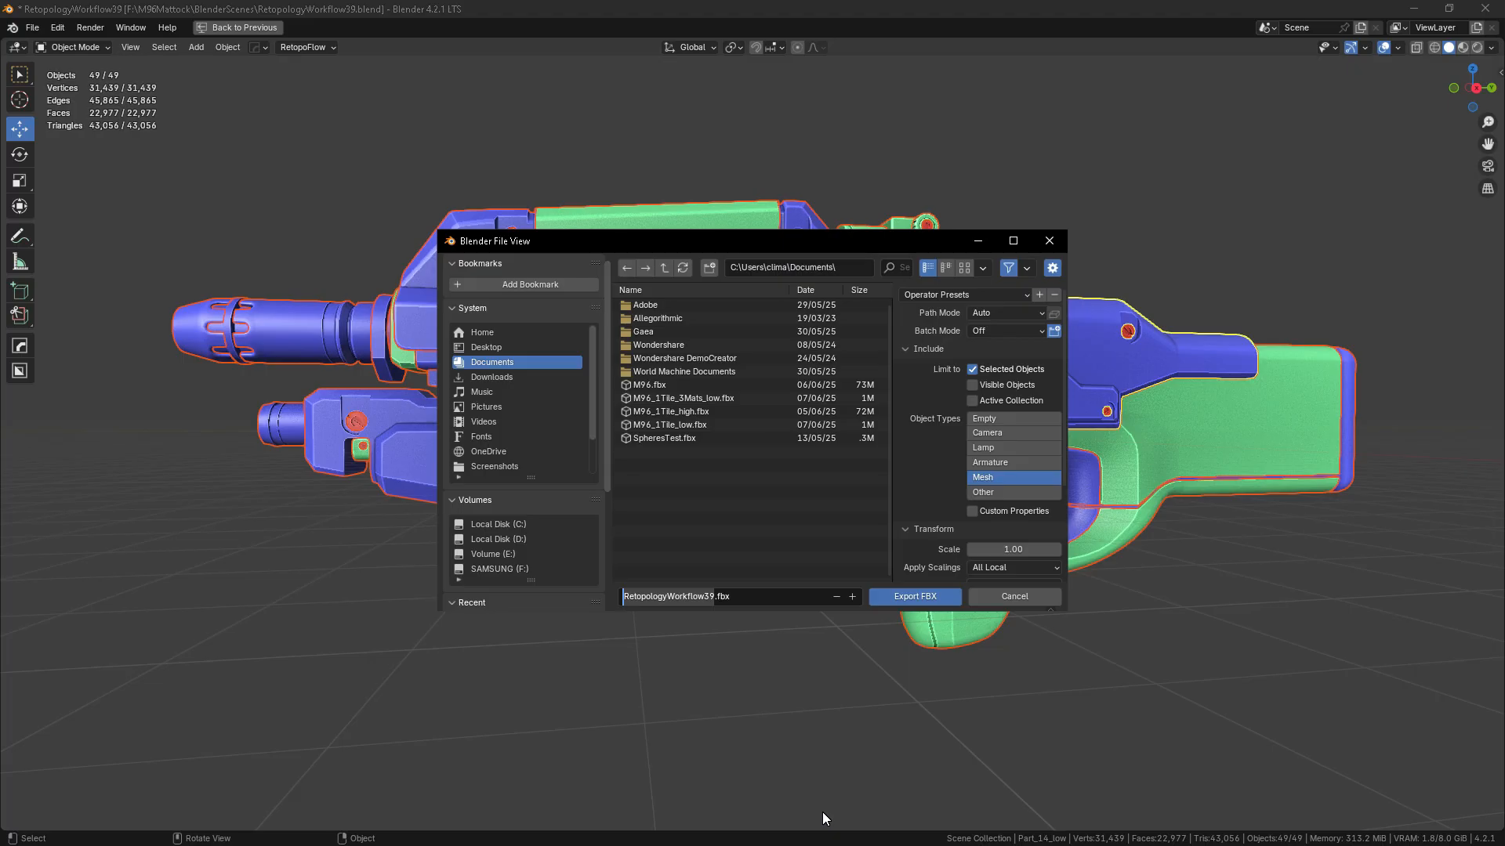
pyautogui.write('M96_')
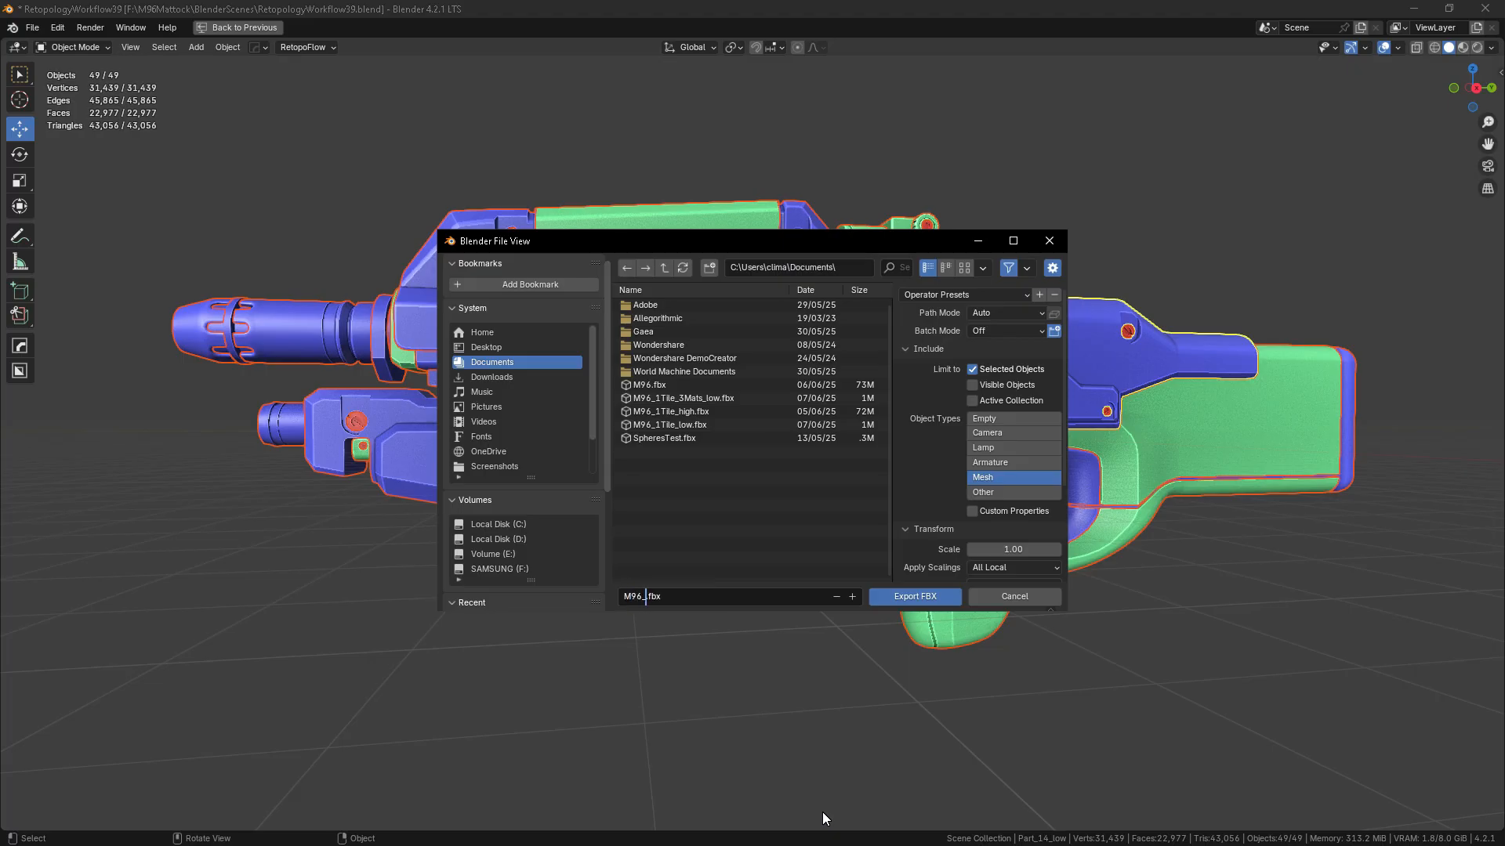
pyautogui.write('3UVTiles5Materials')
pyautogui.click(928, 597)
# - Deselect the rifle parts, leave the maximized viewport, and switch the Outliner's display mode to View Layer
pyautogui.moveTo(928, 597); pyautogui.dragTo(933, 313, button='middle')
pyautogui.scroll(5, 965, 275)
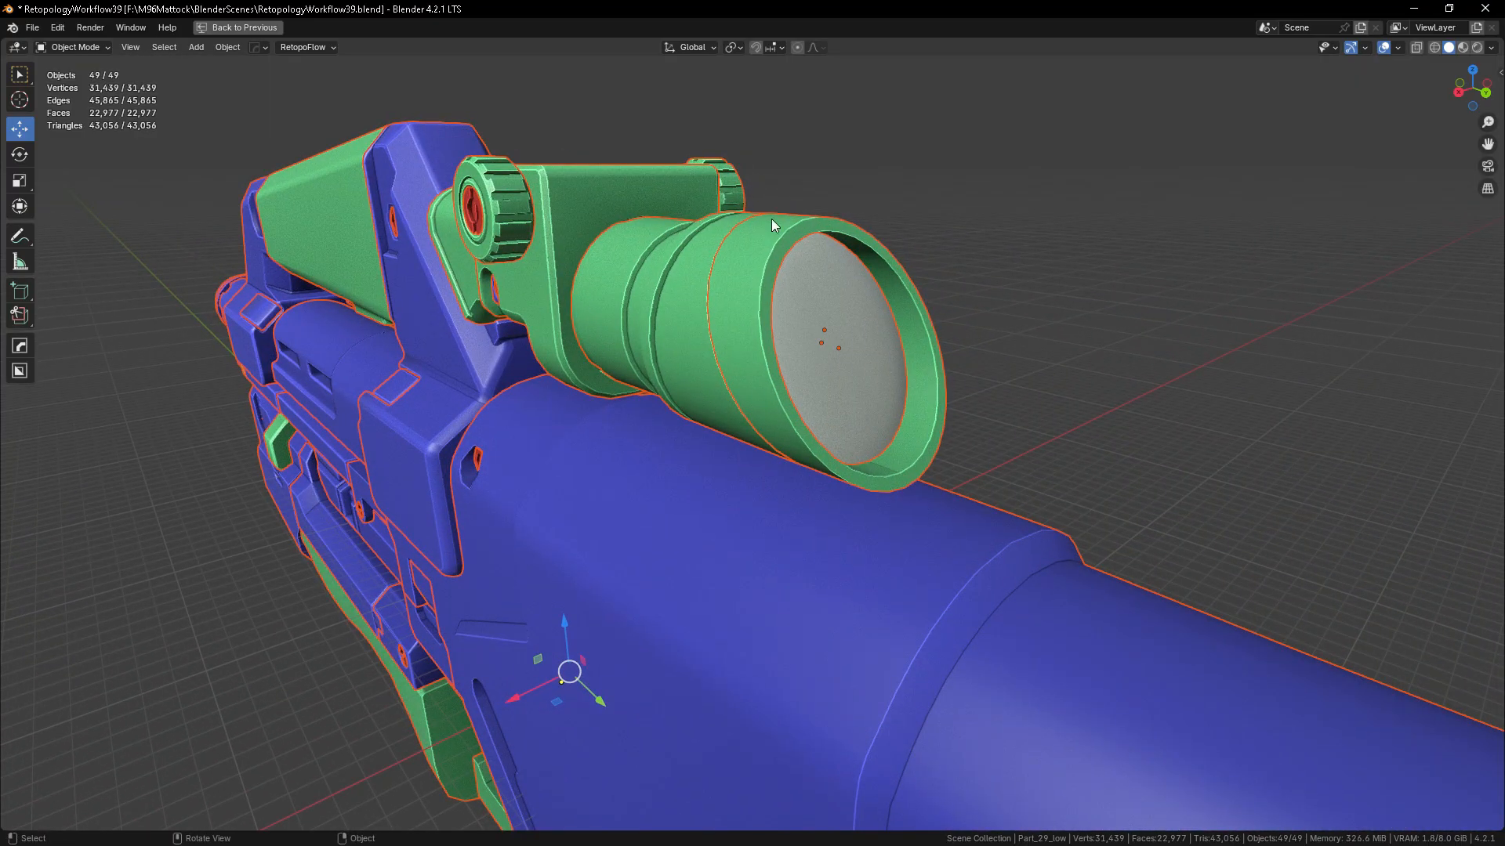
pyautogui.scroll(-3, 1086, 361)
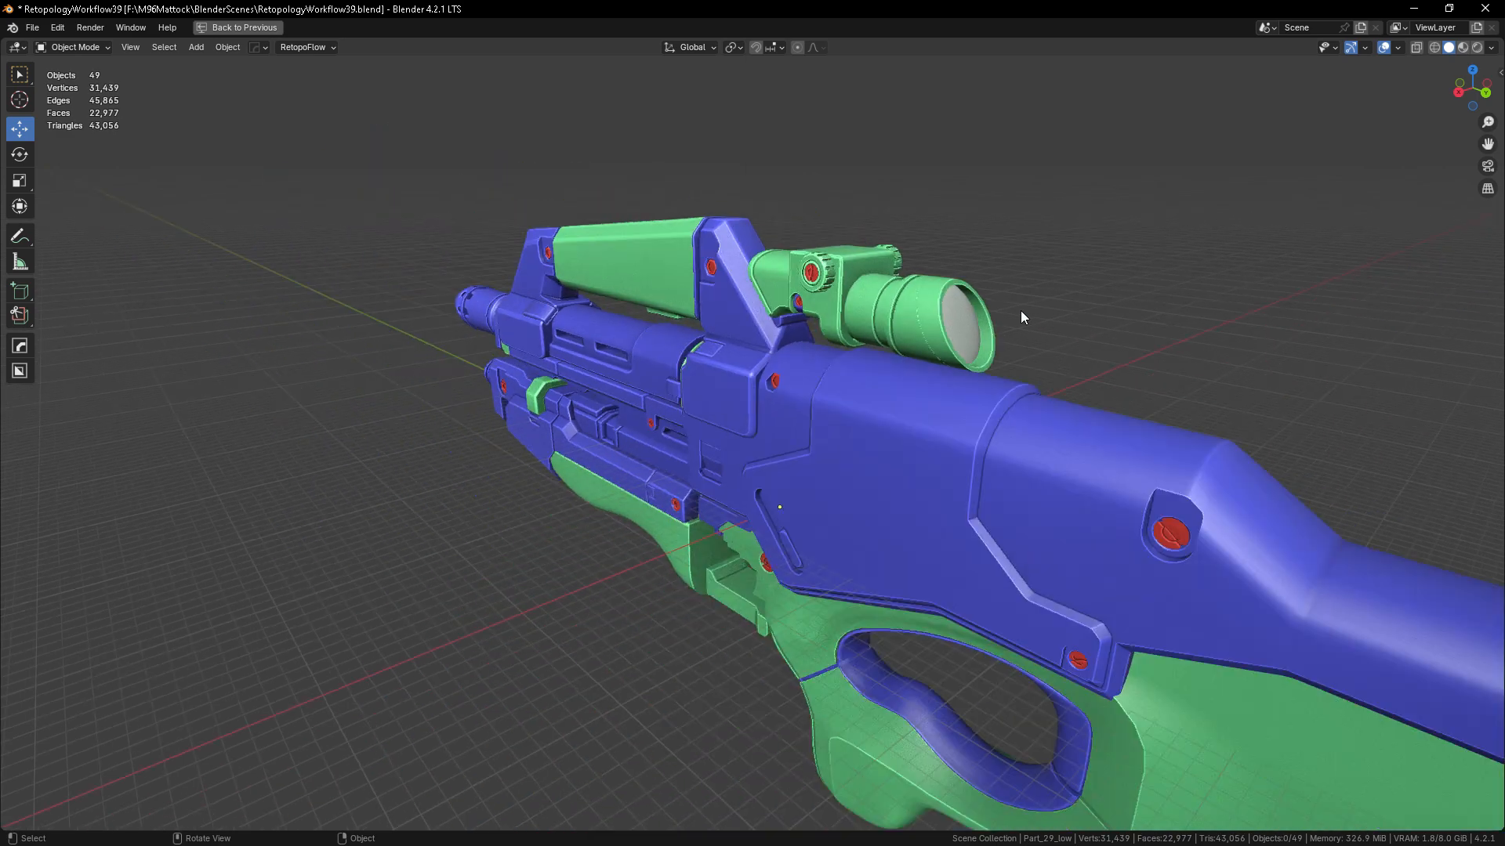
pyautogui.hotkey('ctrl', 'space')
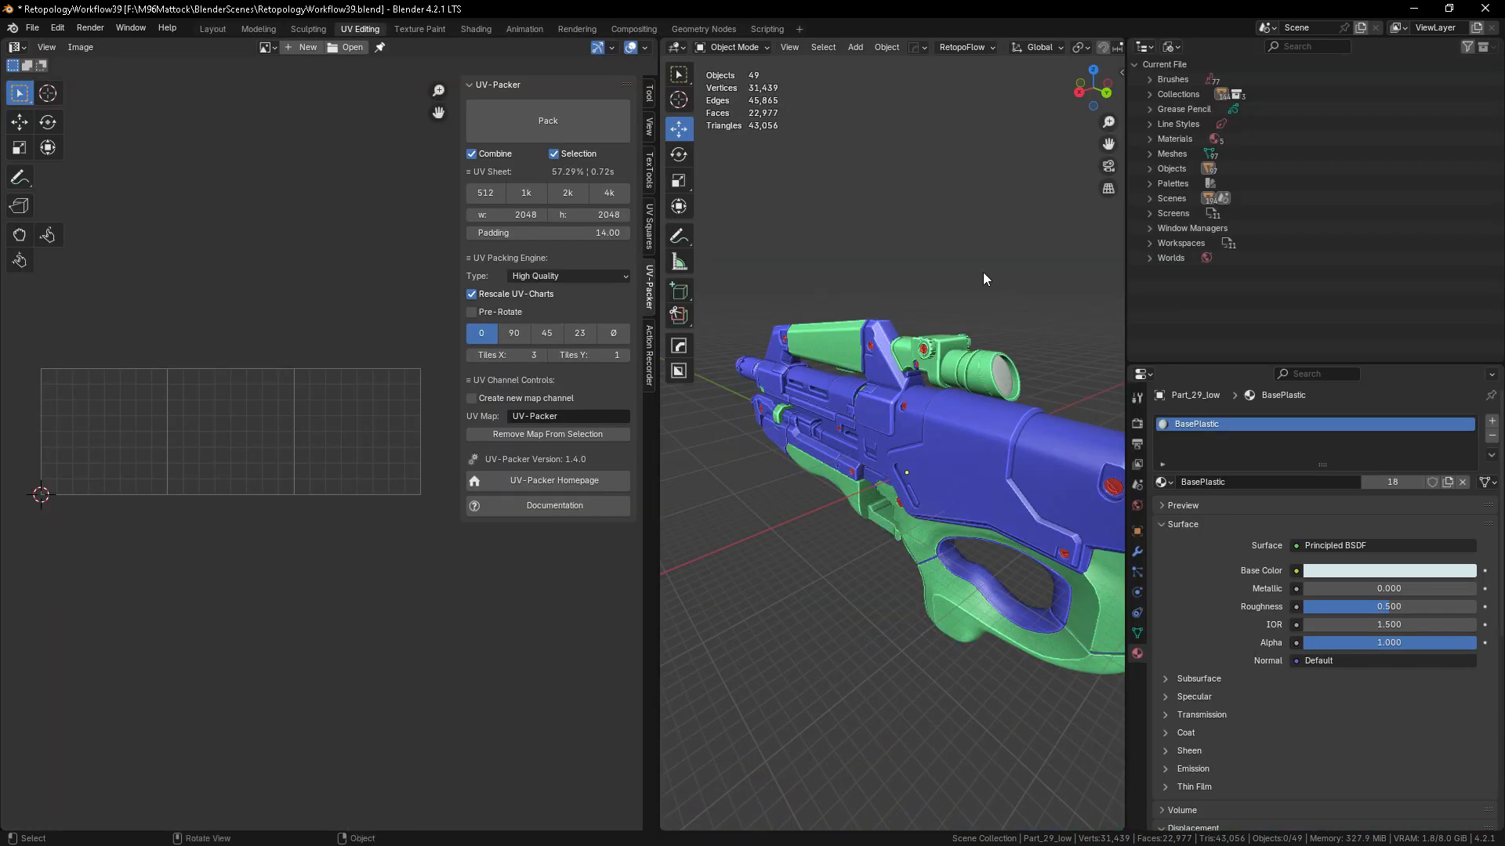
pyautogui.click(1172, 46)
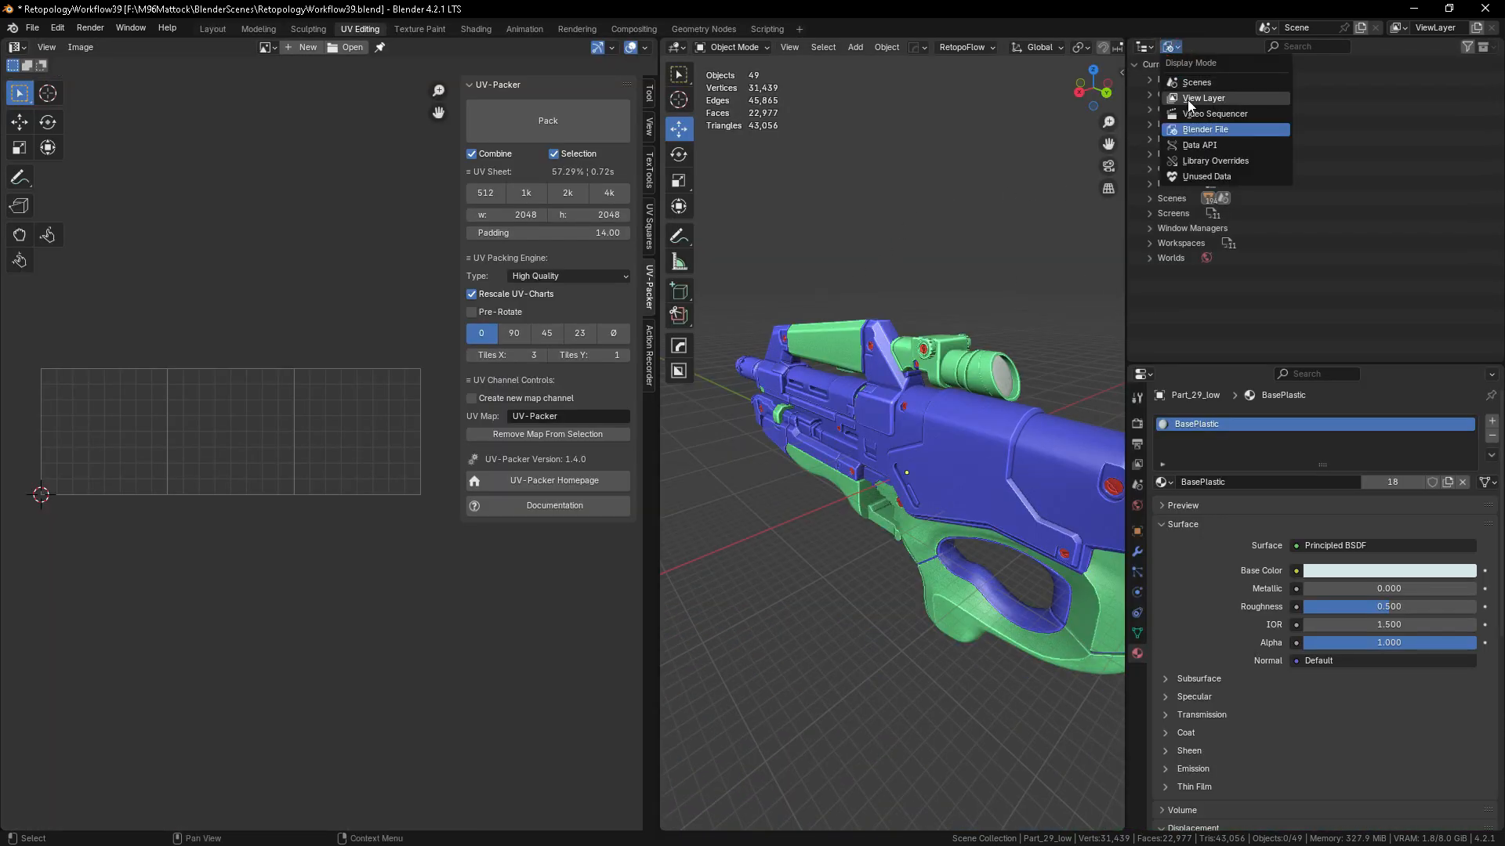
pyautogui.click(1187, 99)
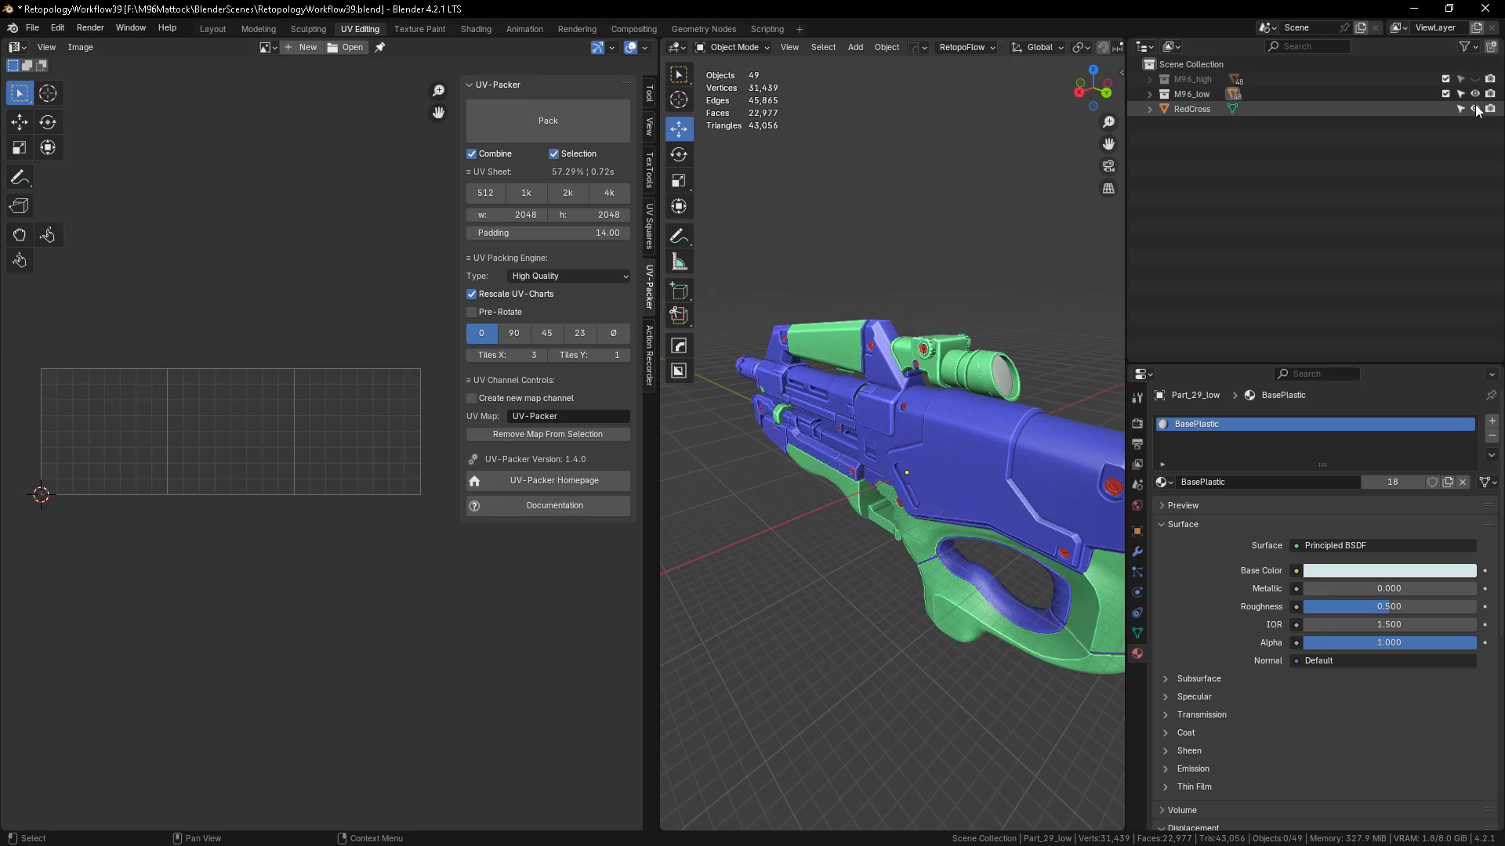
# - Rename the RedCross object as RedCross_low
pyautogui.click(1193, 110)
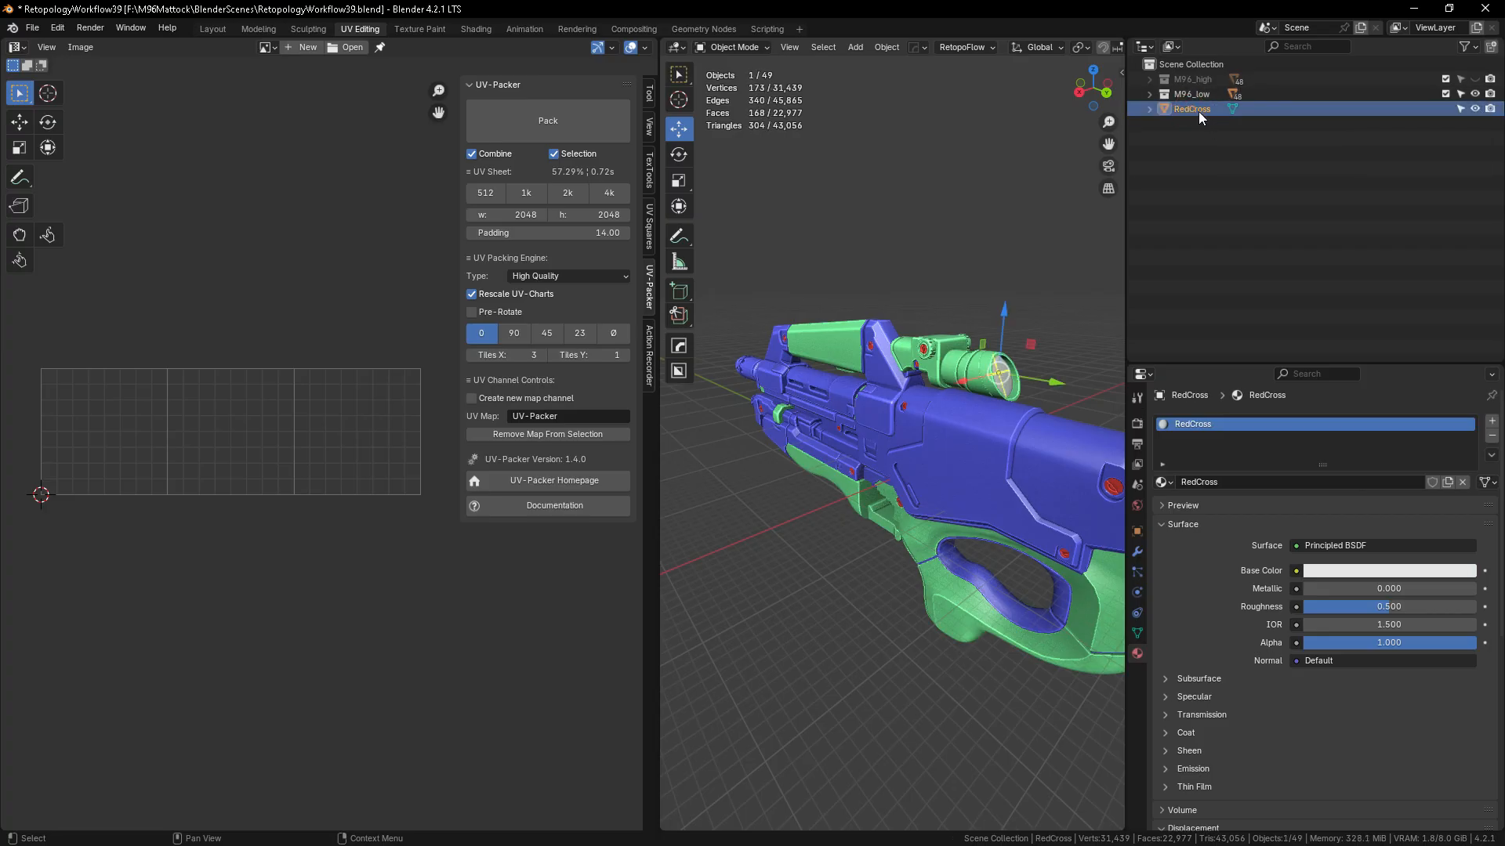
pyautogui.doubleClick(1221, 109)
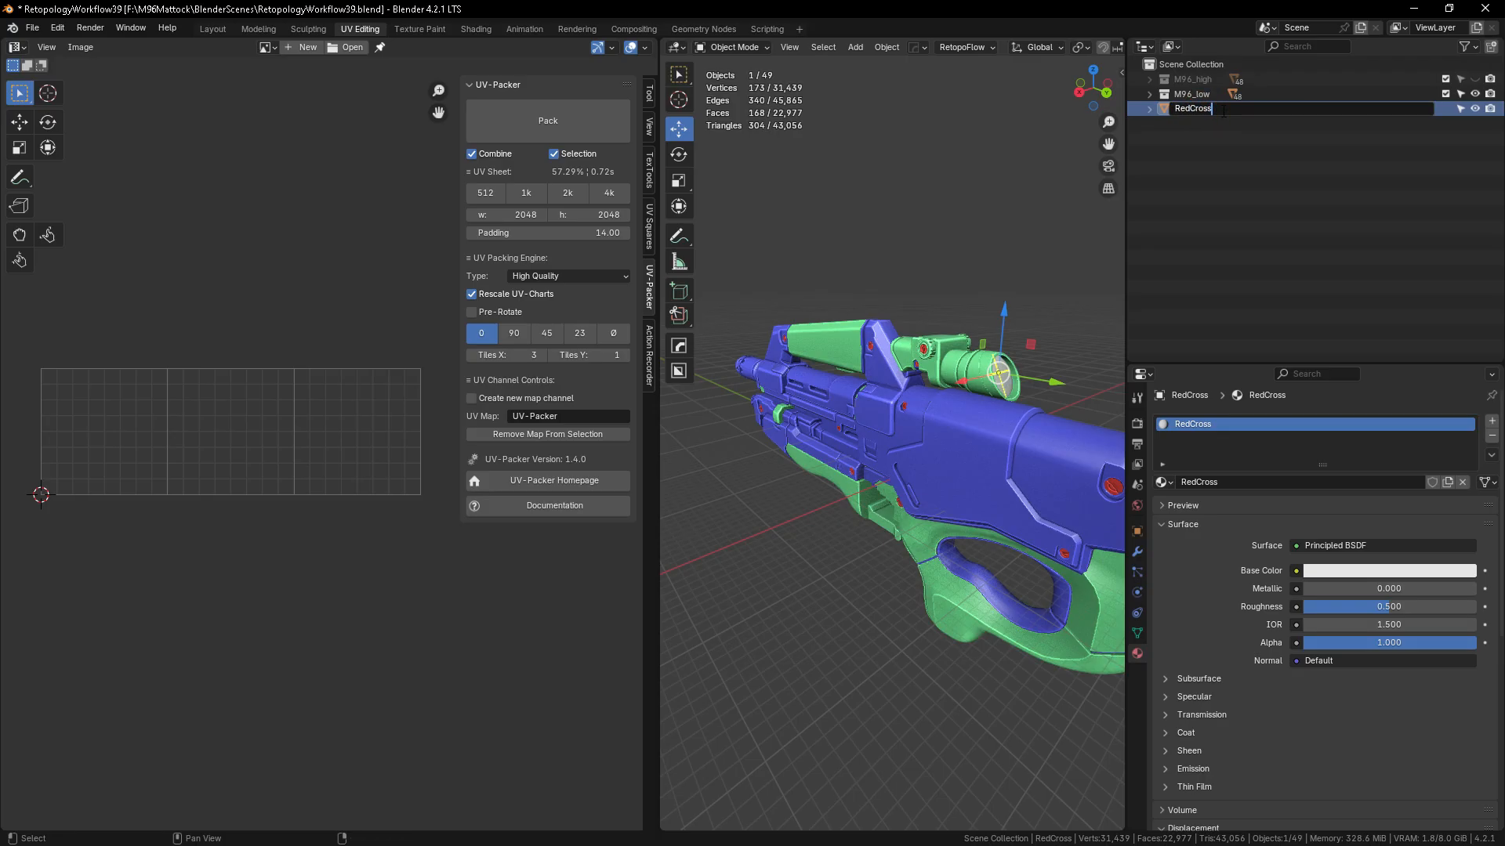
pyautogui.write('_low')
pyautogui.press('Return')
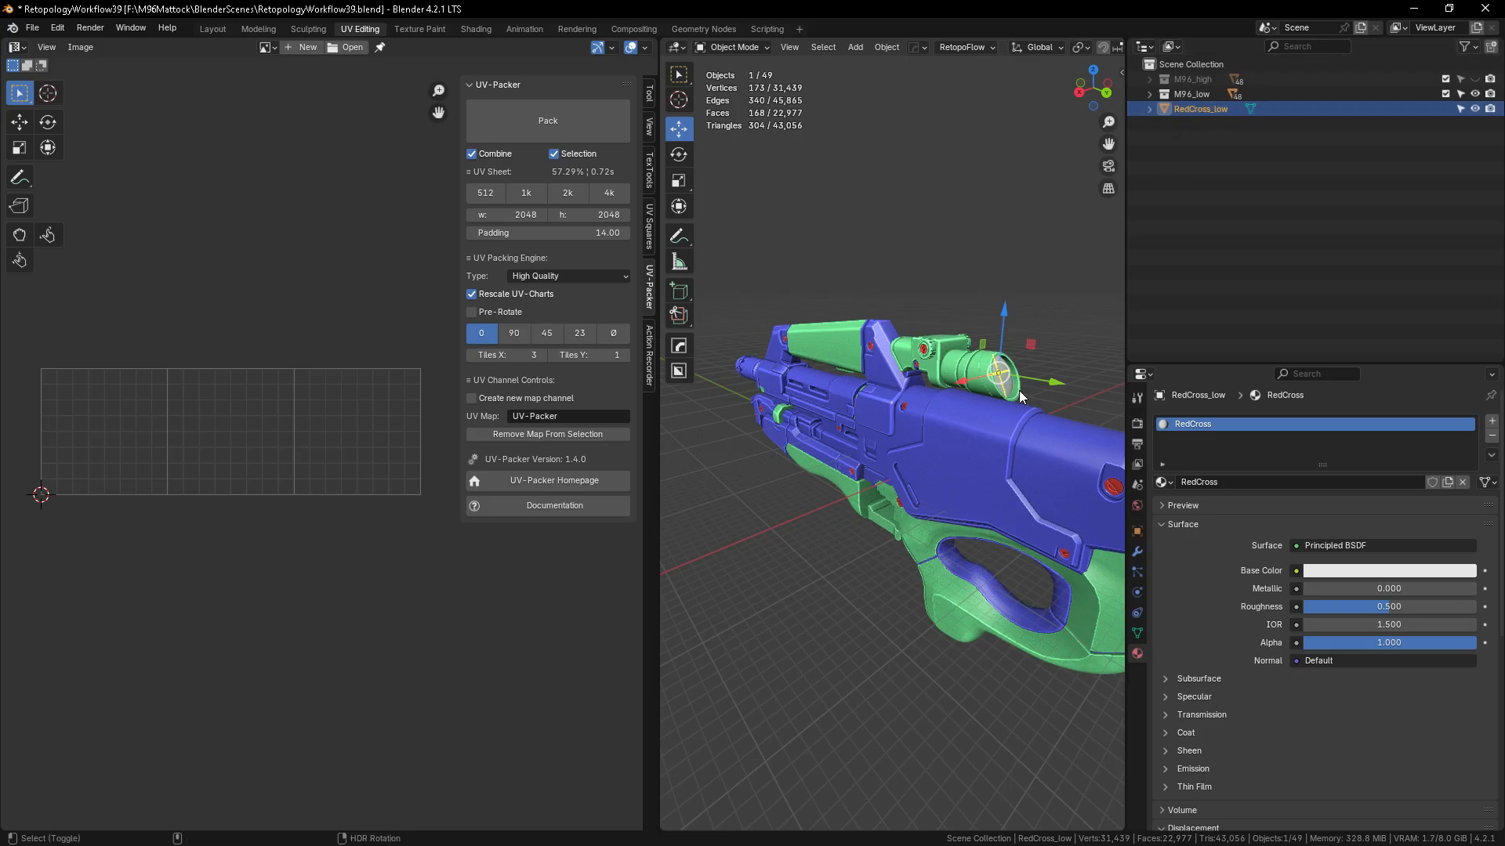
# - Duplicate RedCross_low in place and rename the copy as RedCross_high
pyautogui.hotkey('shift', 'd')
pyautogui.click(1073, 259)
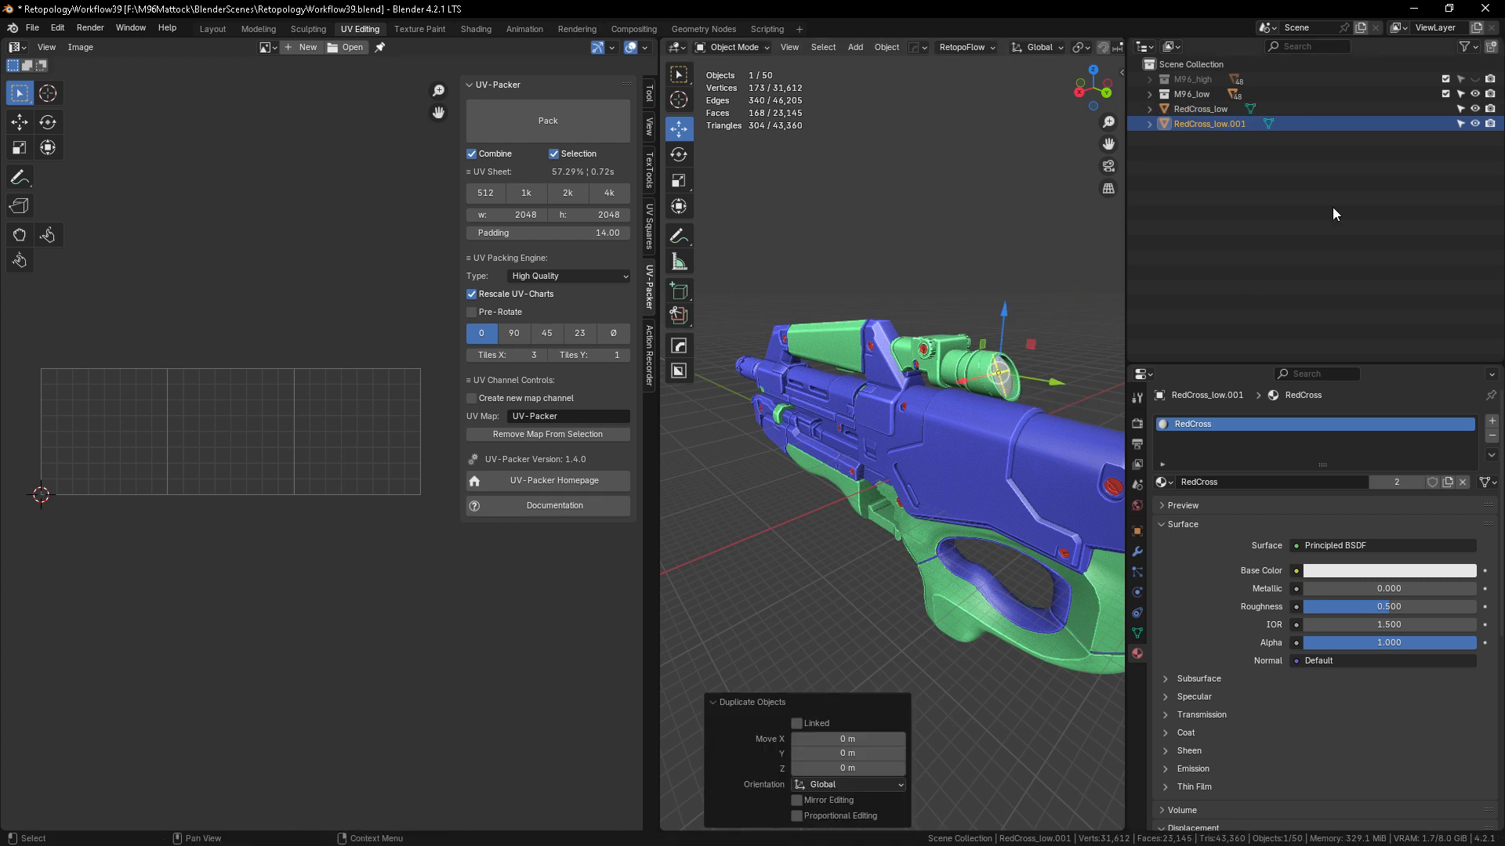
pyautogui.doubleClick(1213, 124)
pyautogui.click(1275, 126)
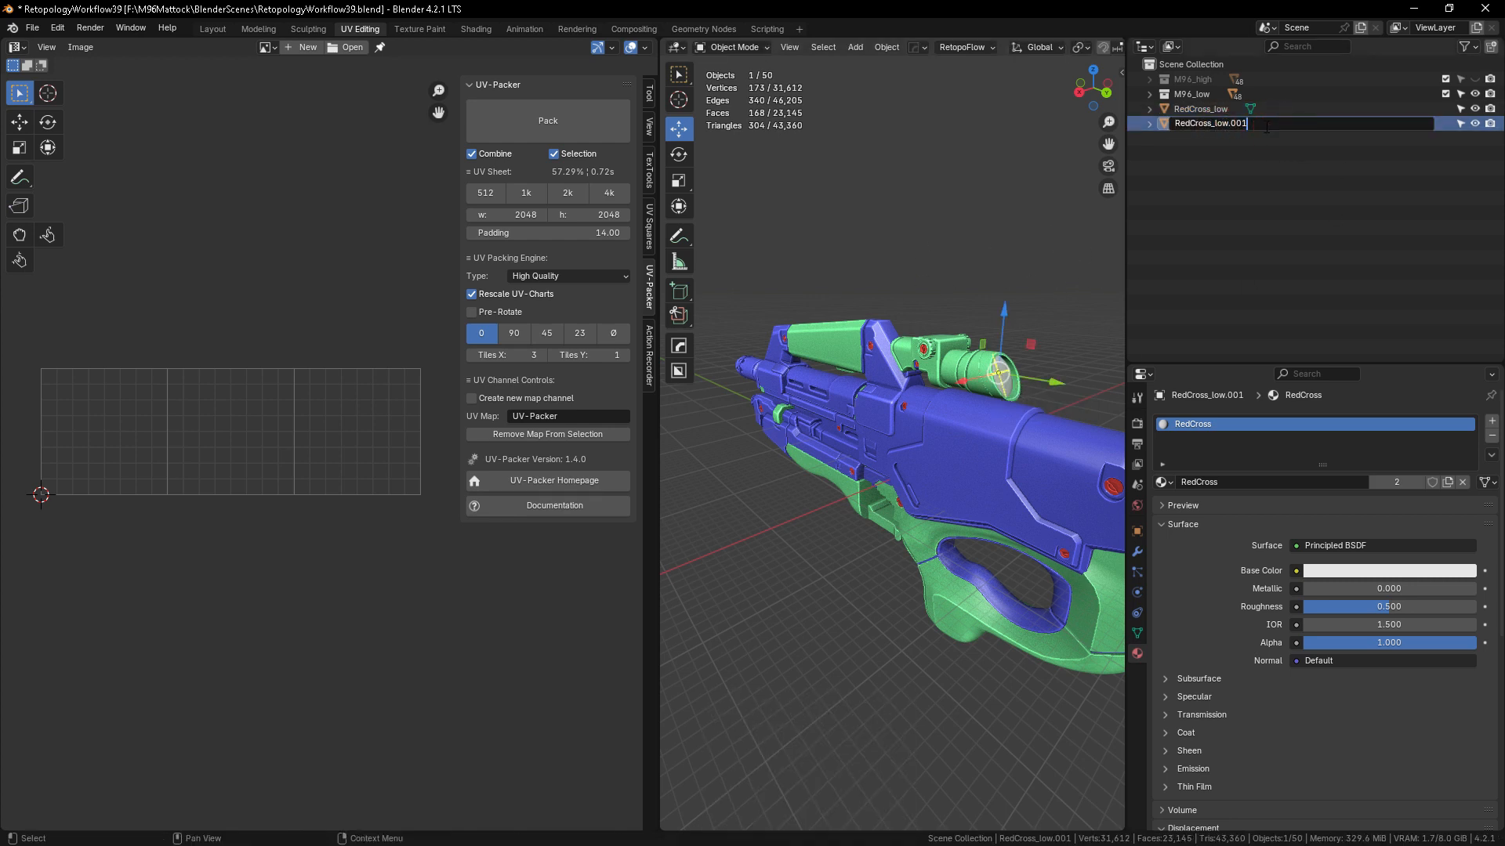
pyautogui.press('BackSpace')
pyautogui.press('BackSpace')
pyautogui.press('BackSpace')
pyautogui.press('BackSpace')
pyautogui.press('BackSpace')
pyautogui.press('BackSpace')
pyautogui.press('BackSpace')
pyautogui.write('high')
pyautogui.press('Return')
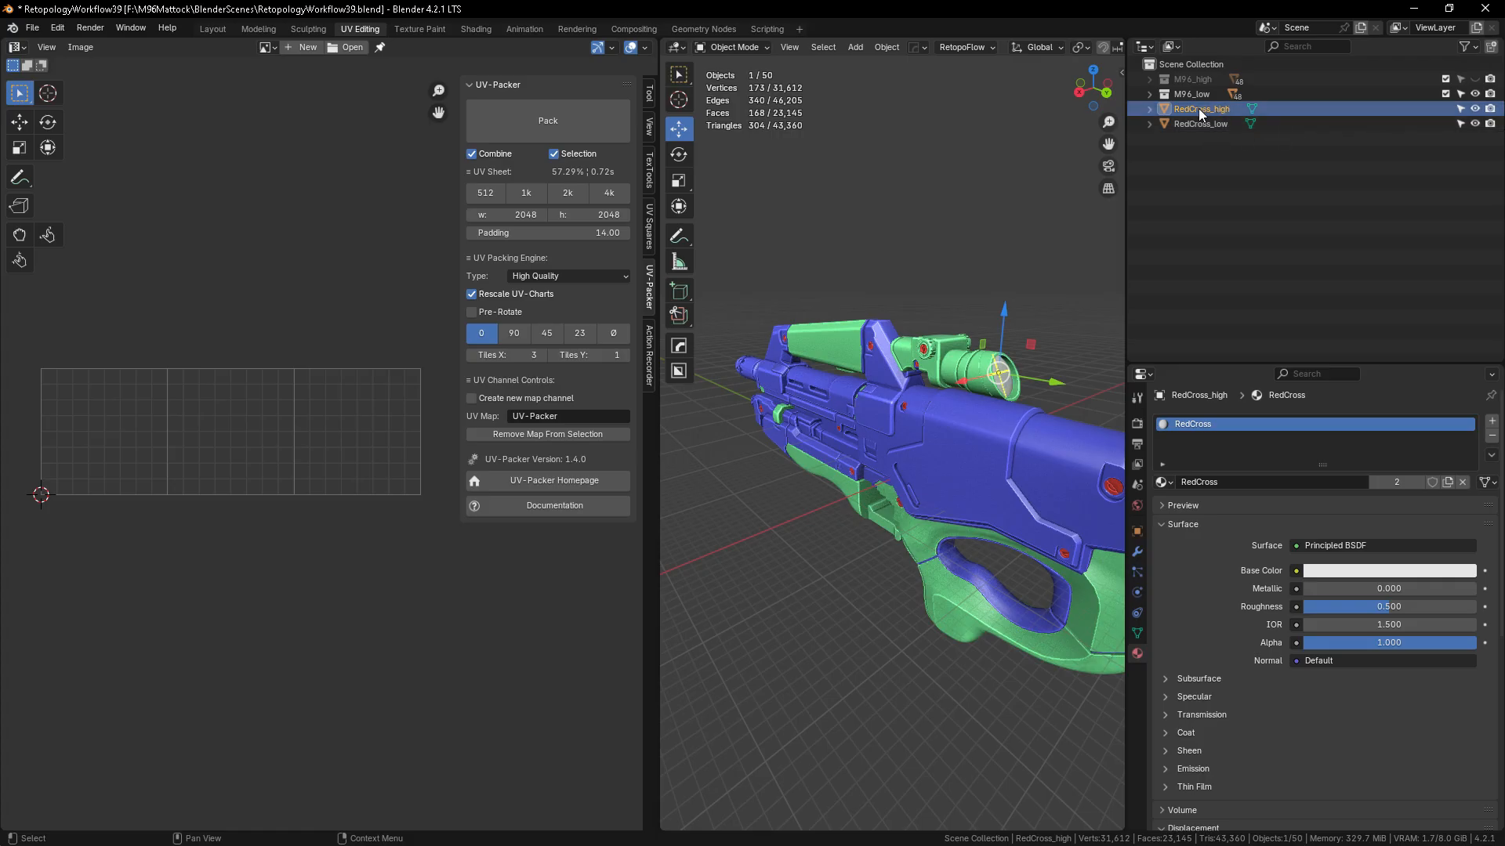
# - Unhide the M96_high collection, and put RedCross_high into M96_high and RedCross_low into M96_low
pyautogui.click(1475, 80)
pyautogui.click(1184, 162)
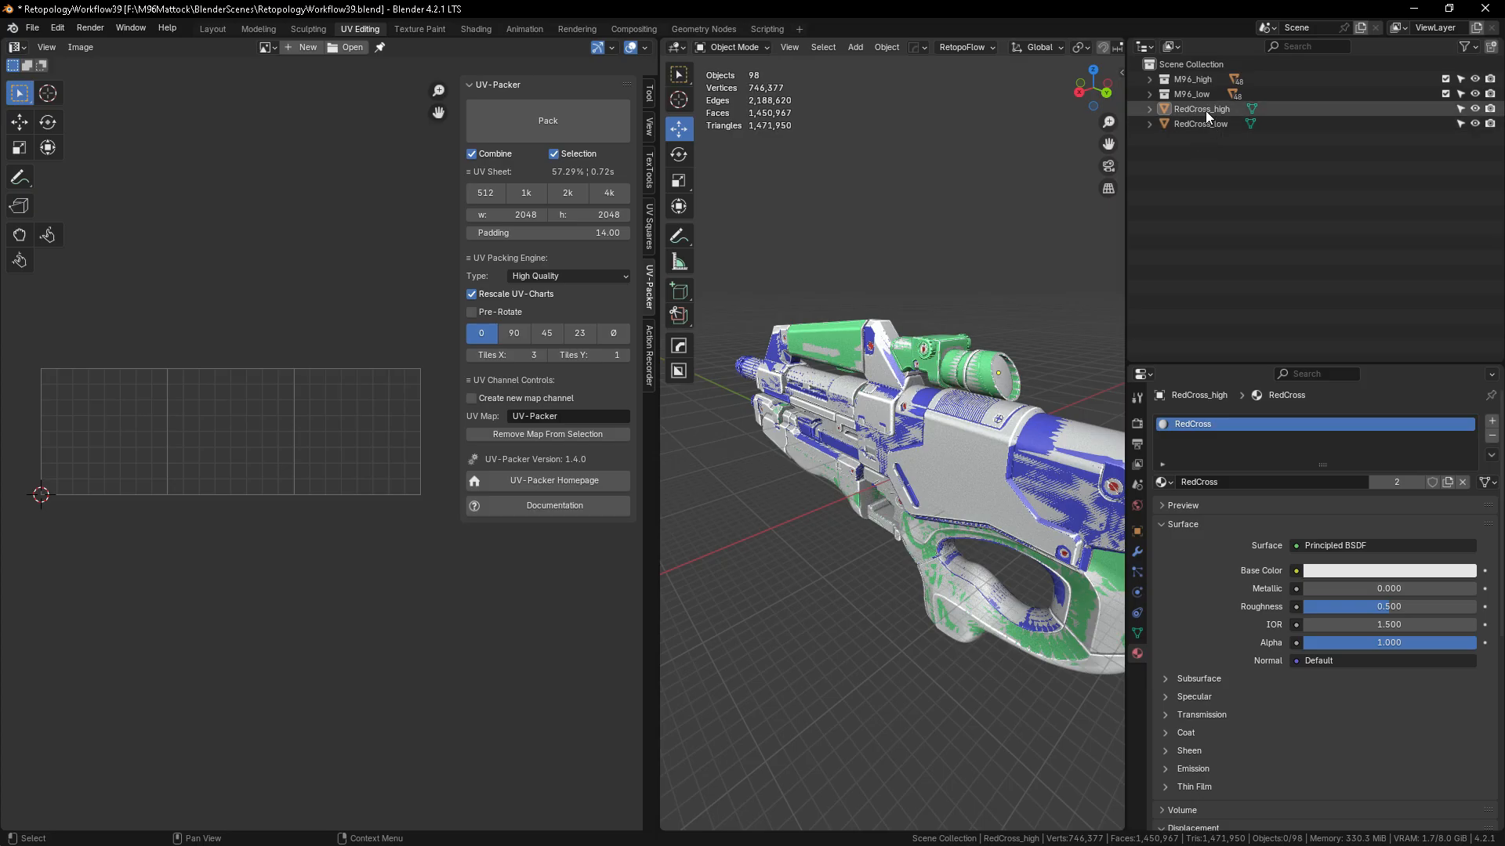
pyautogui.moveTo(1202, 109)
pyautogui.mouseDown()
pyautogui.moveTo(1191, 83)
pyautogui.moveTo(1210, 111)
pyautogui.moveTo(1229, 105)
pyautogui.moveTo(1190, 97)
pyautogui.mouseUp()
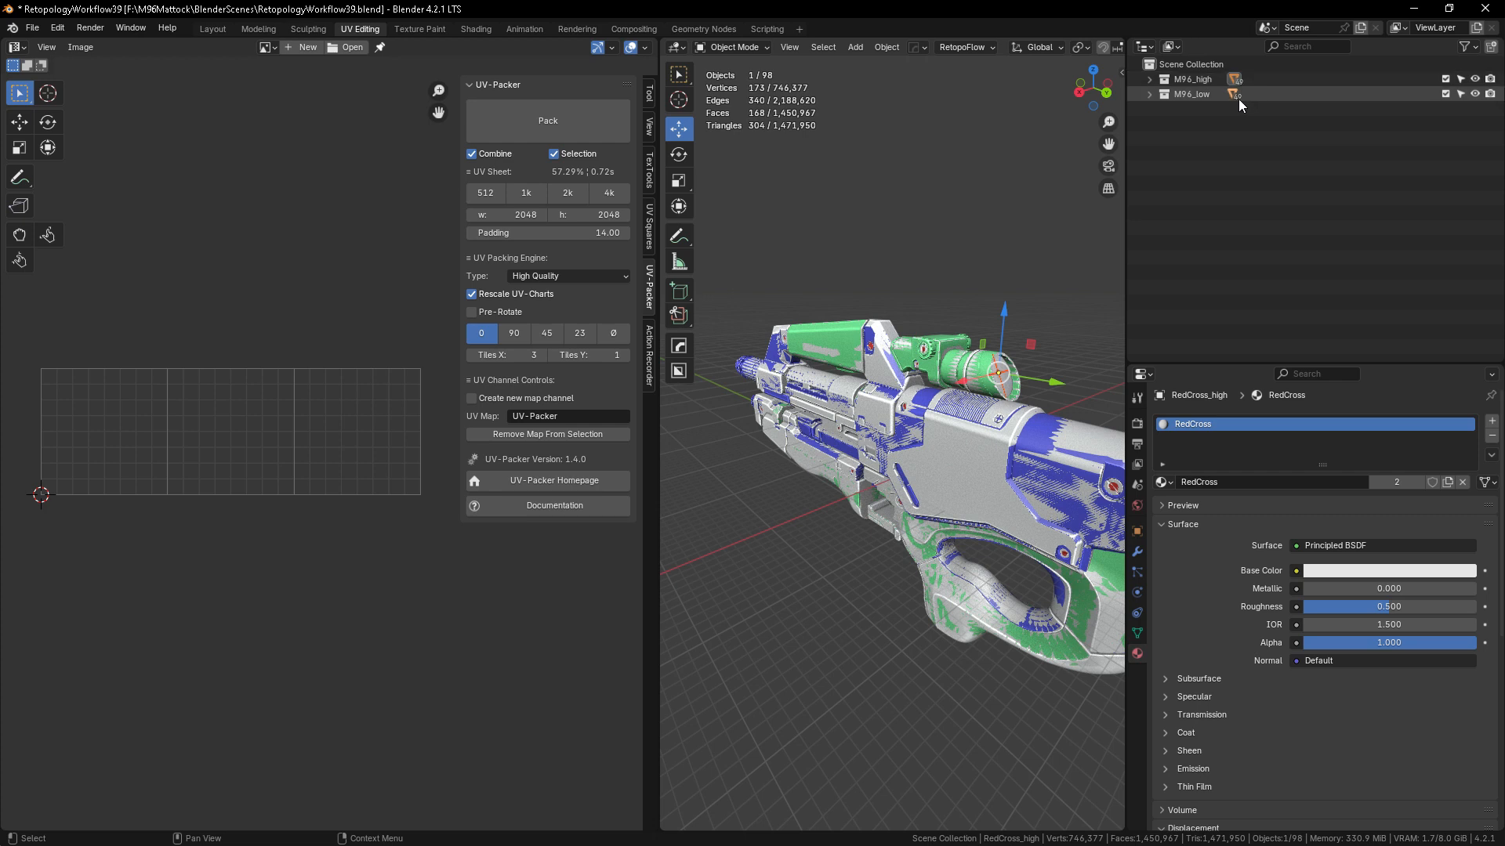
pyautogui.click(1235, 157)
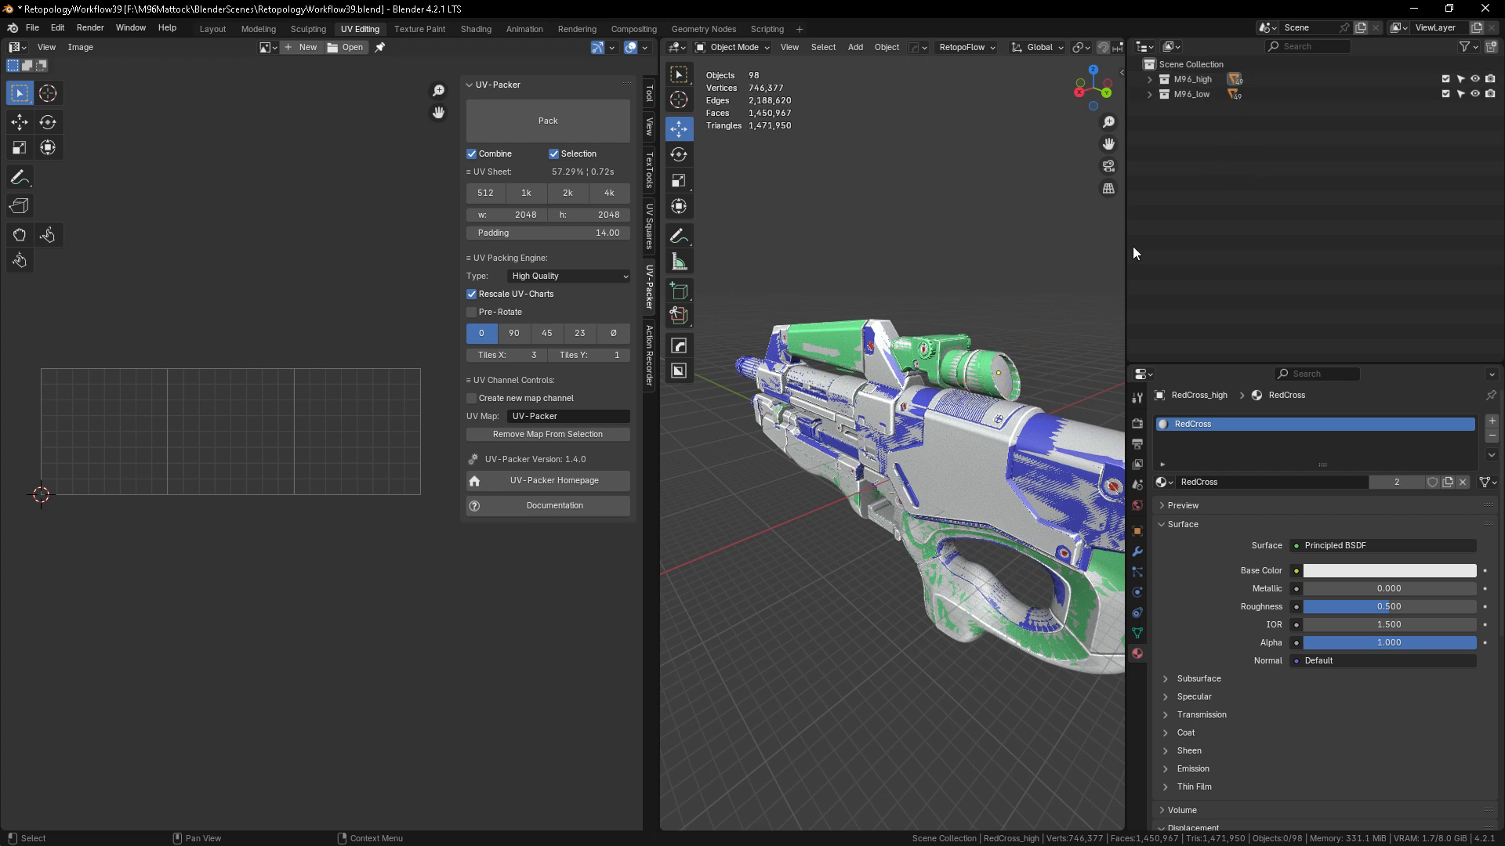
# - Hide the M96_high collection and select all the visible low-poly rifle parts
pyautogui.click(1476, 81)
pyautogui.scroll(-3, 863, 374)
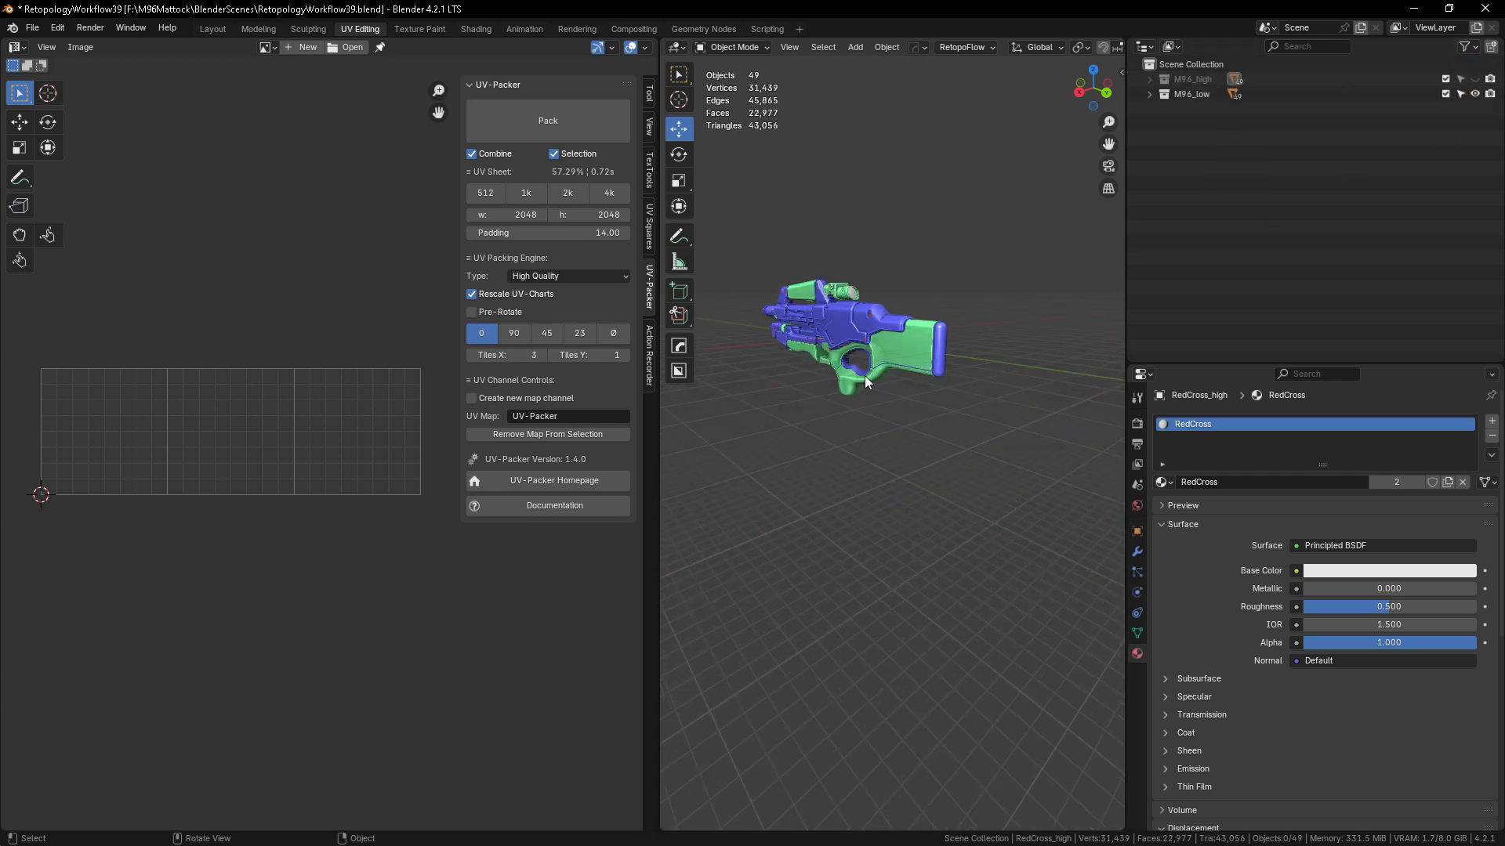
pyautogui.click(837, 388)
pyautogui.press('a')
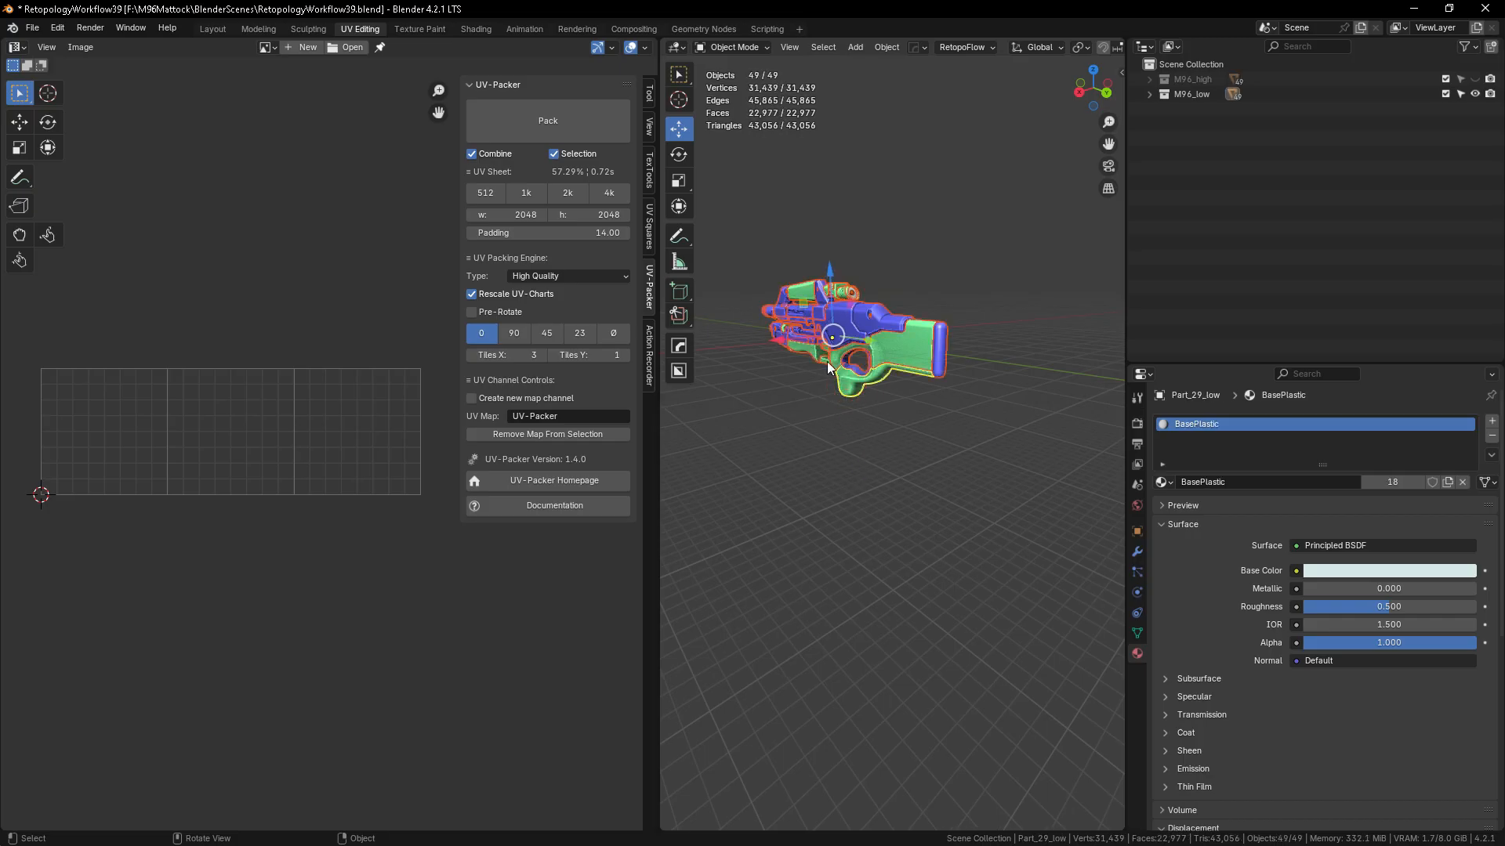
# - Export the selected low-poly parts as FBX without animation, overwriting M96_3UVTiles5Materials_low.fbx
pyautogui.click(33, 27)
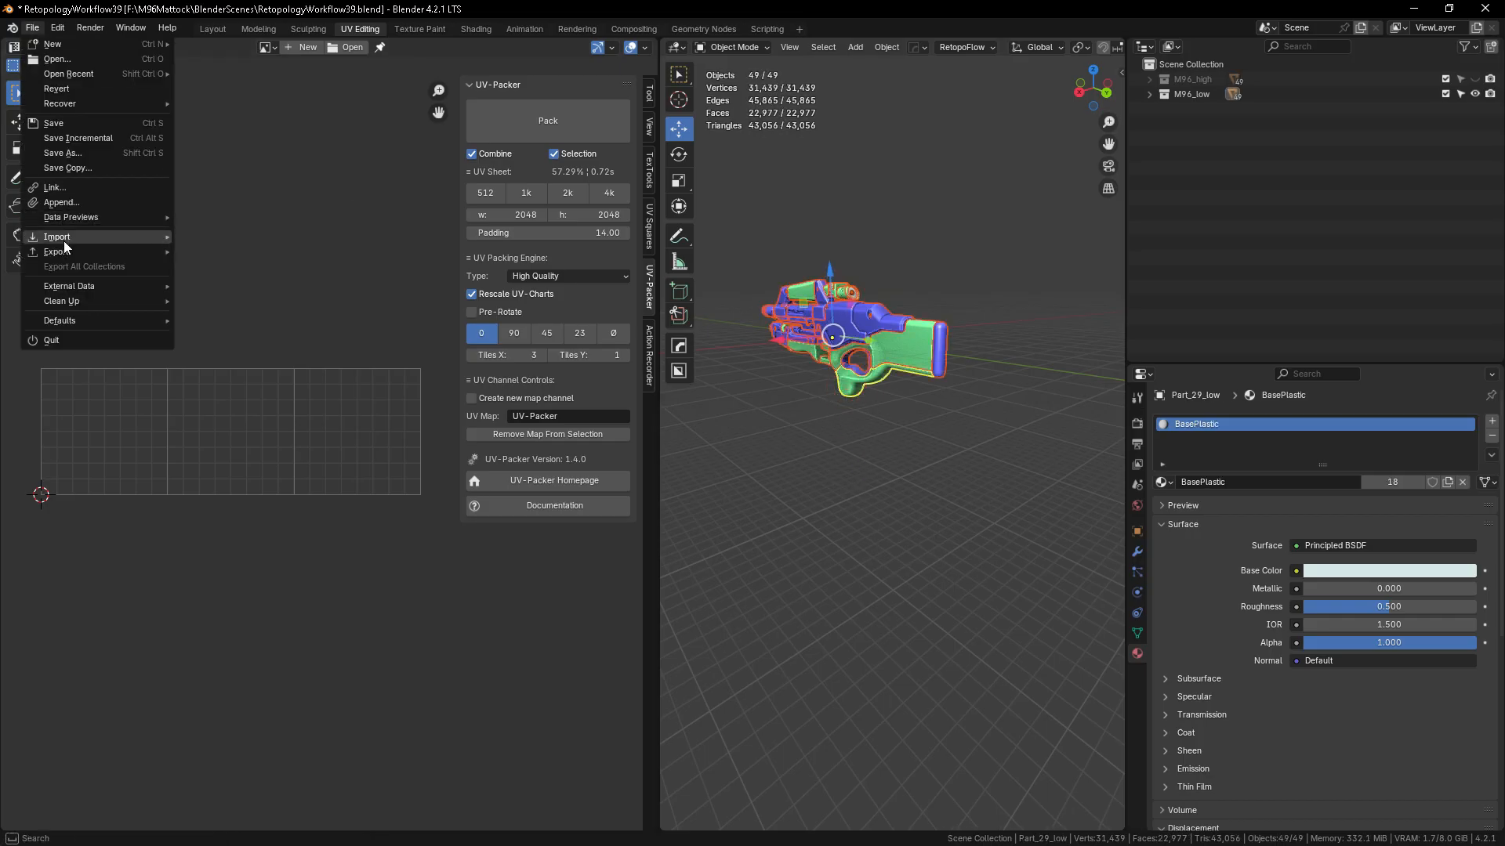
pyautogui.moveTo(65, 252)
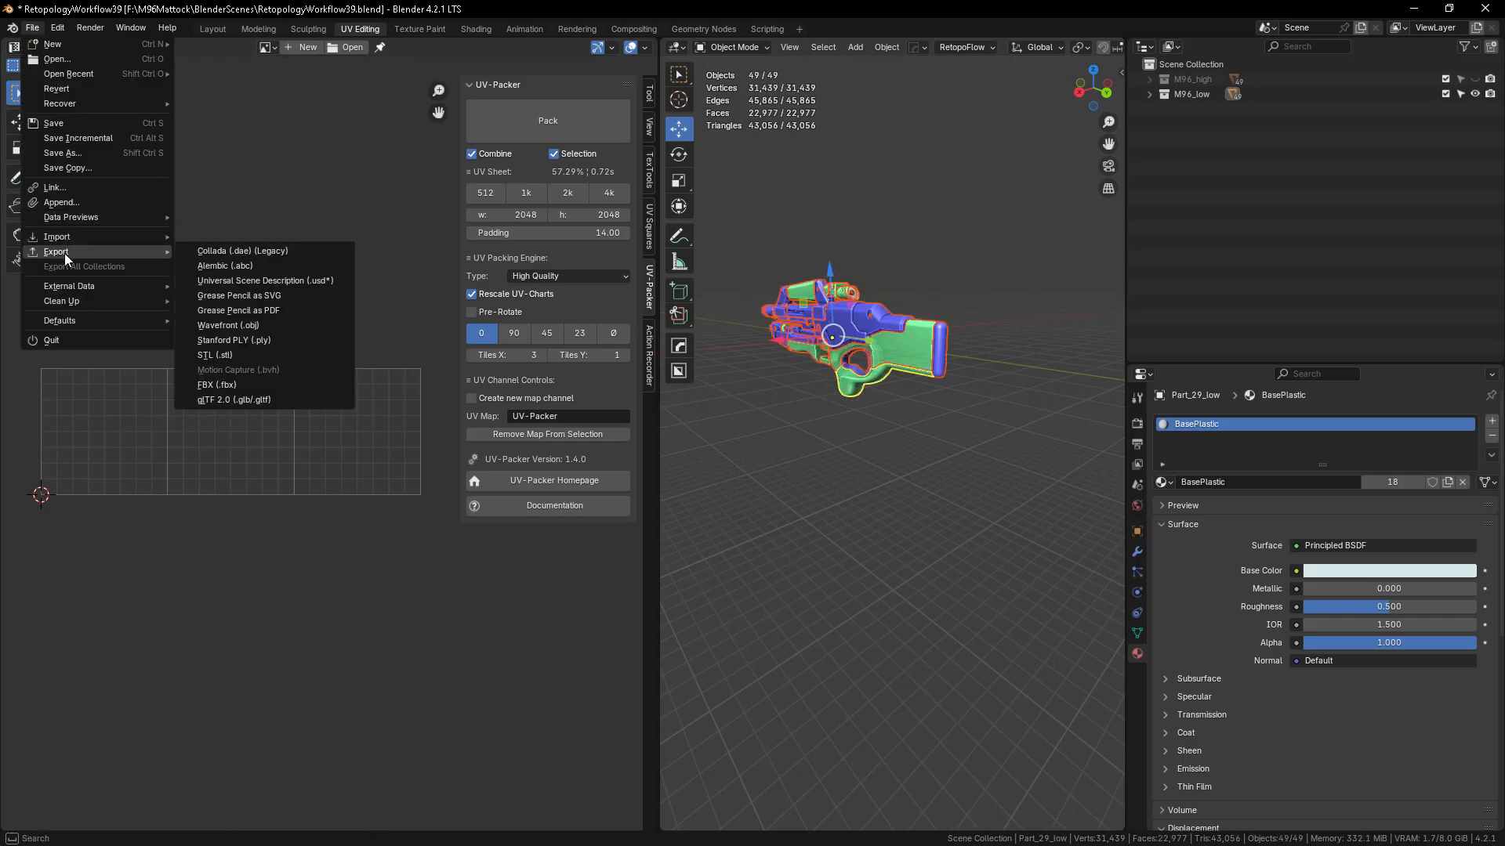
pyautogui.click(216, 384)
pyautogui.click(683, 436)
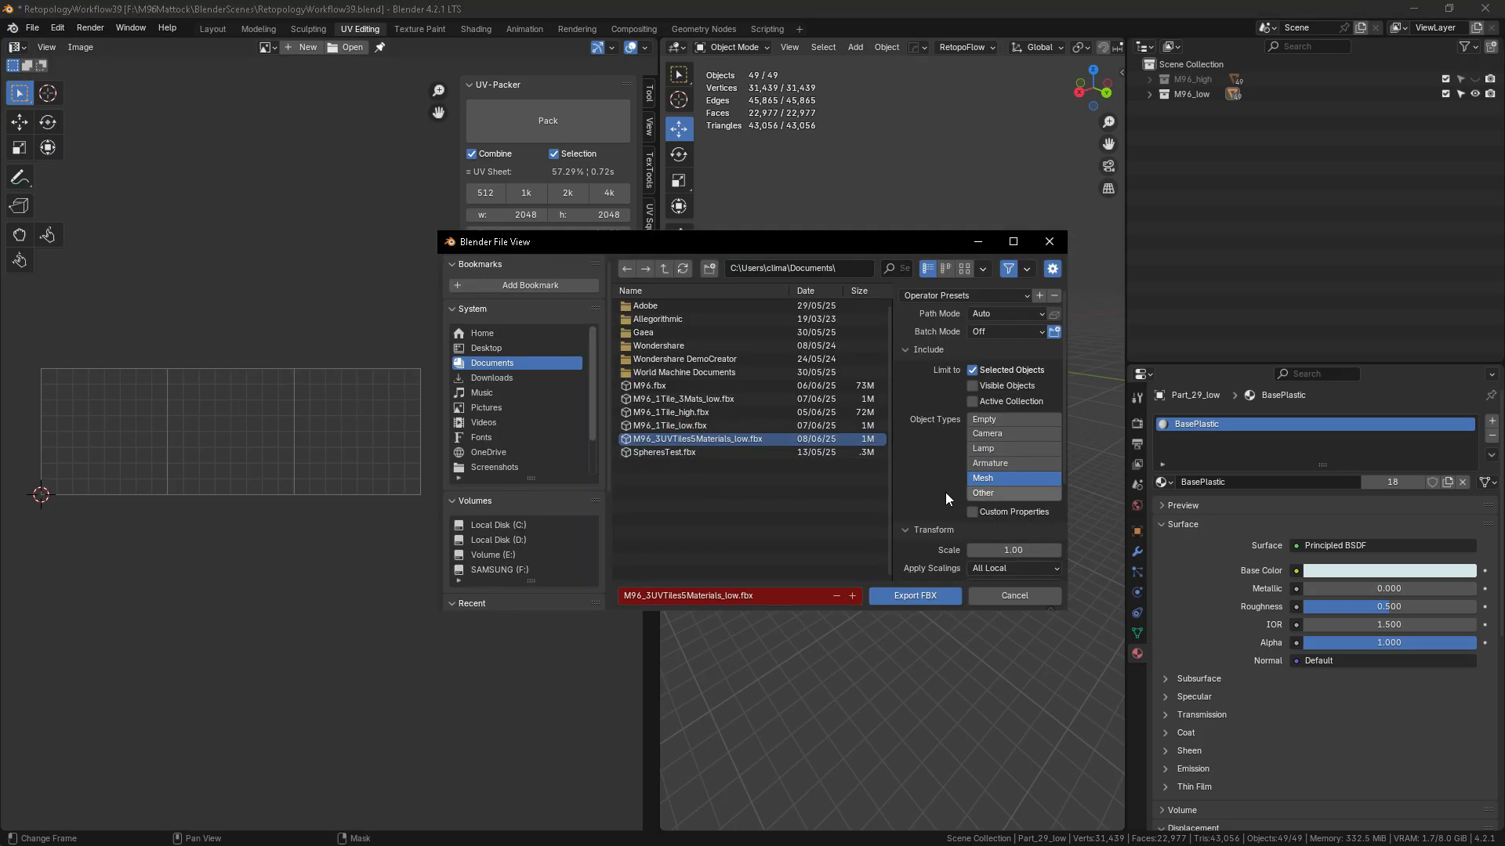
pyautogui.scroll(-5, 924, 533)
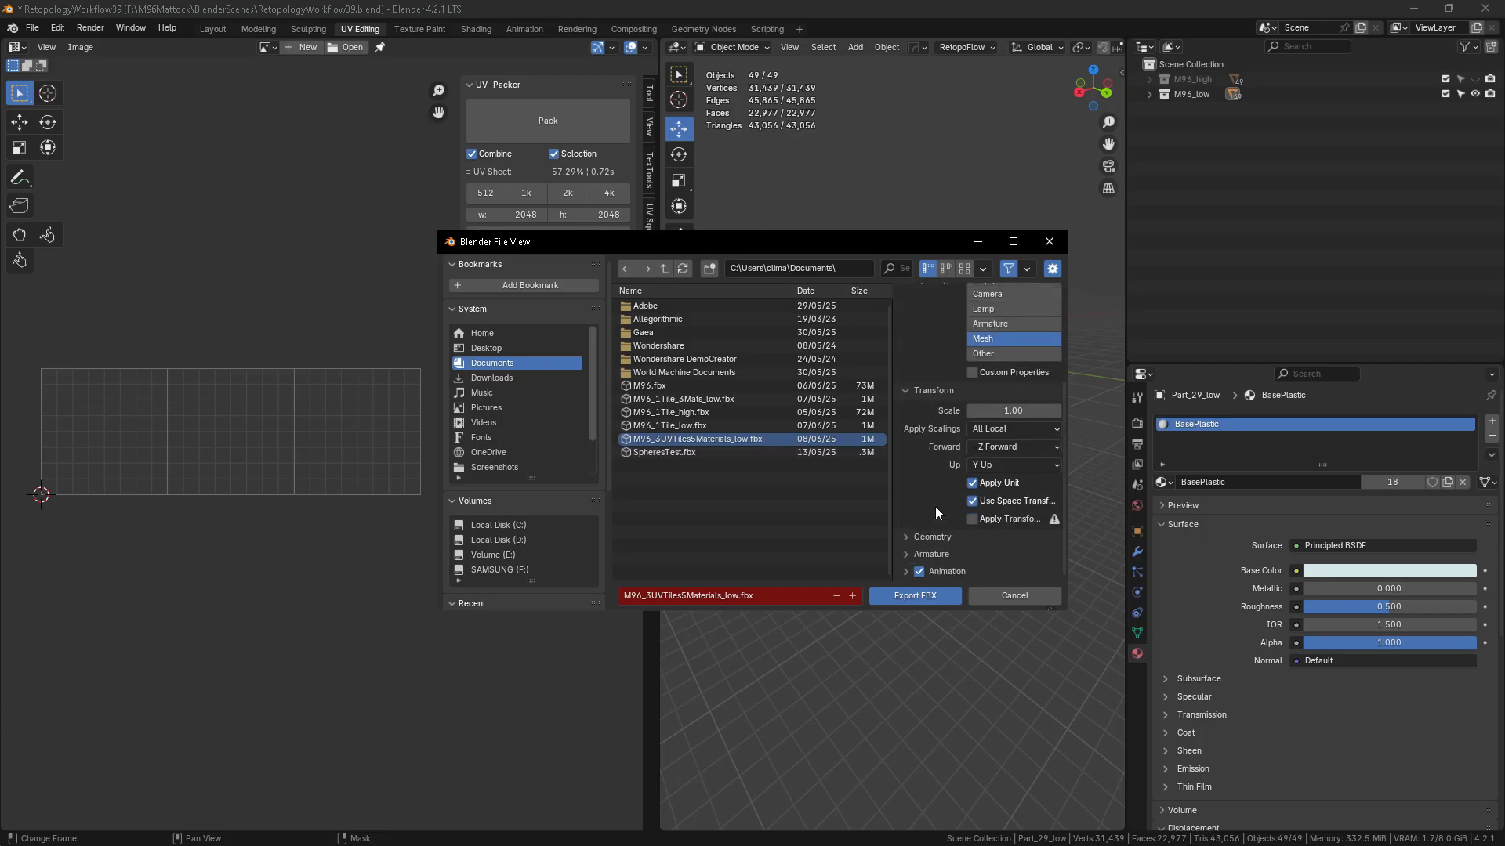
pyautogui.click(920, 571)
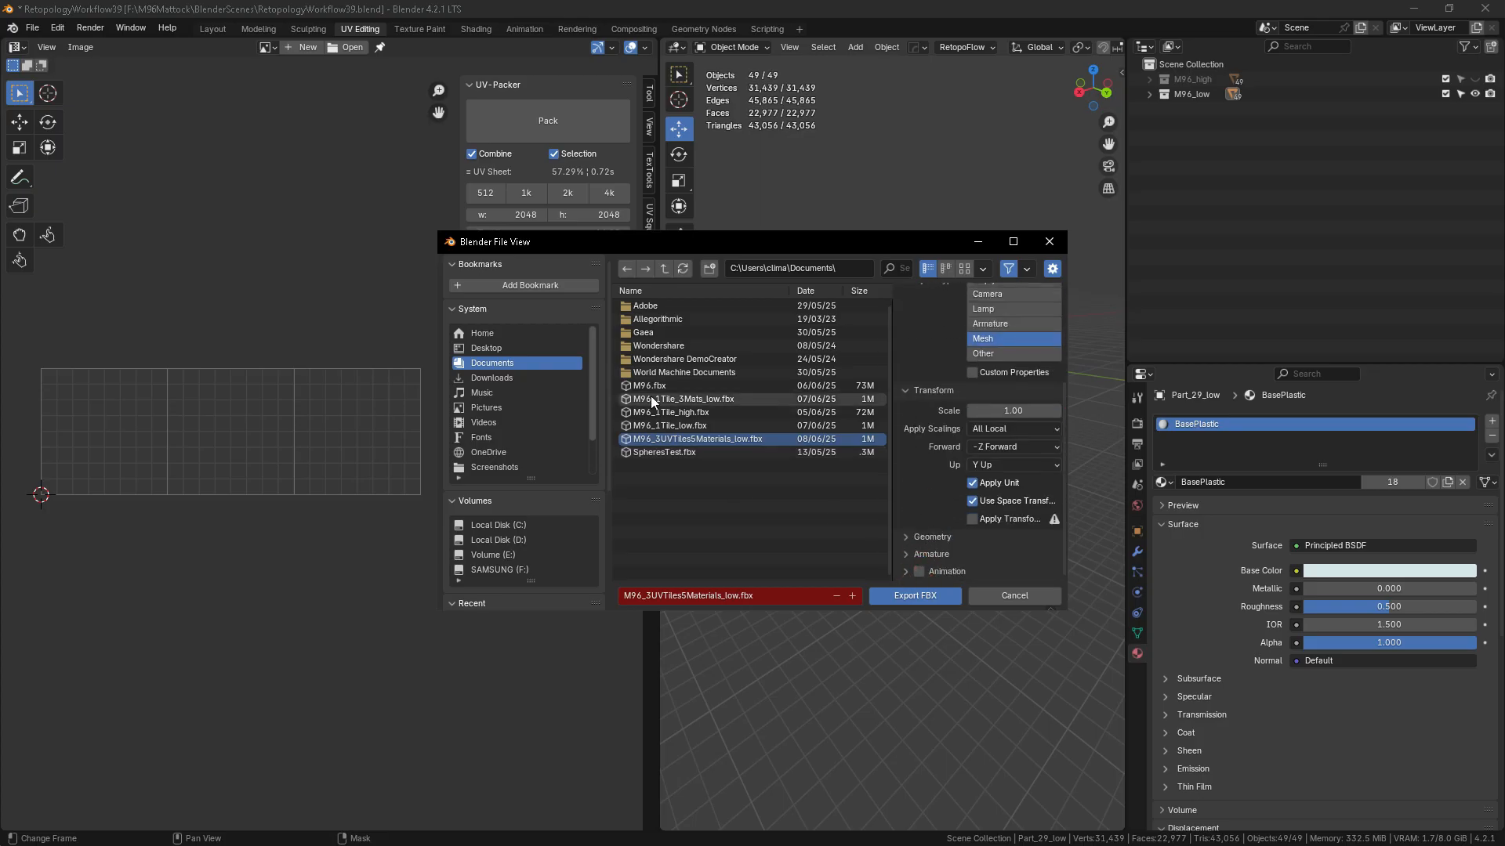
pyautogui.click(901, 595)
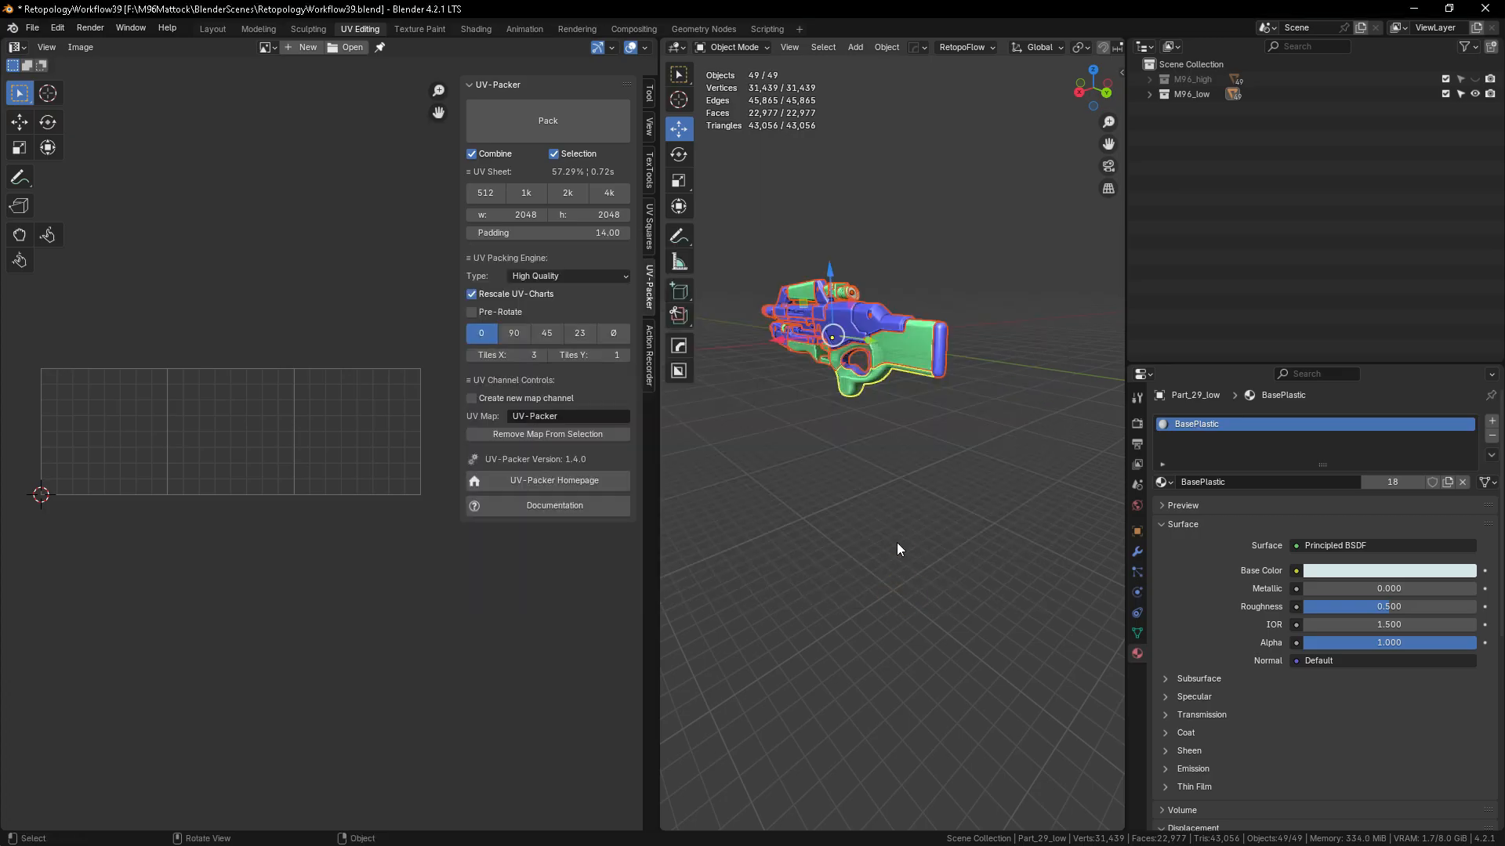
# - Hide the M96_low collection, show M96_high instead, and select all the high-poly rifle parts
pyautogui.click(1474, 94)
pyautogui.click(914, 290)
pyautogui.click(1474, 79)
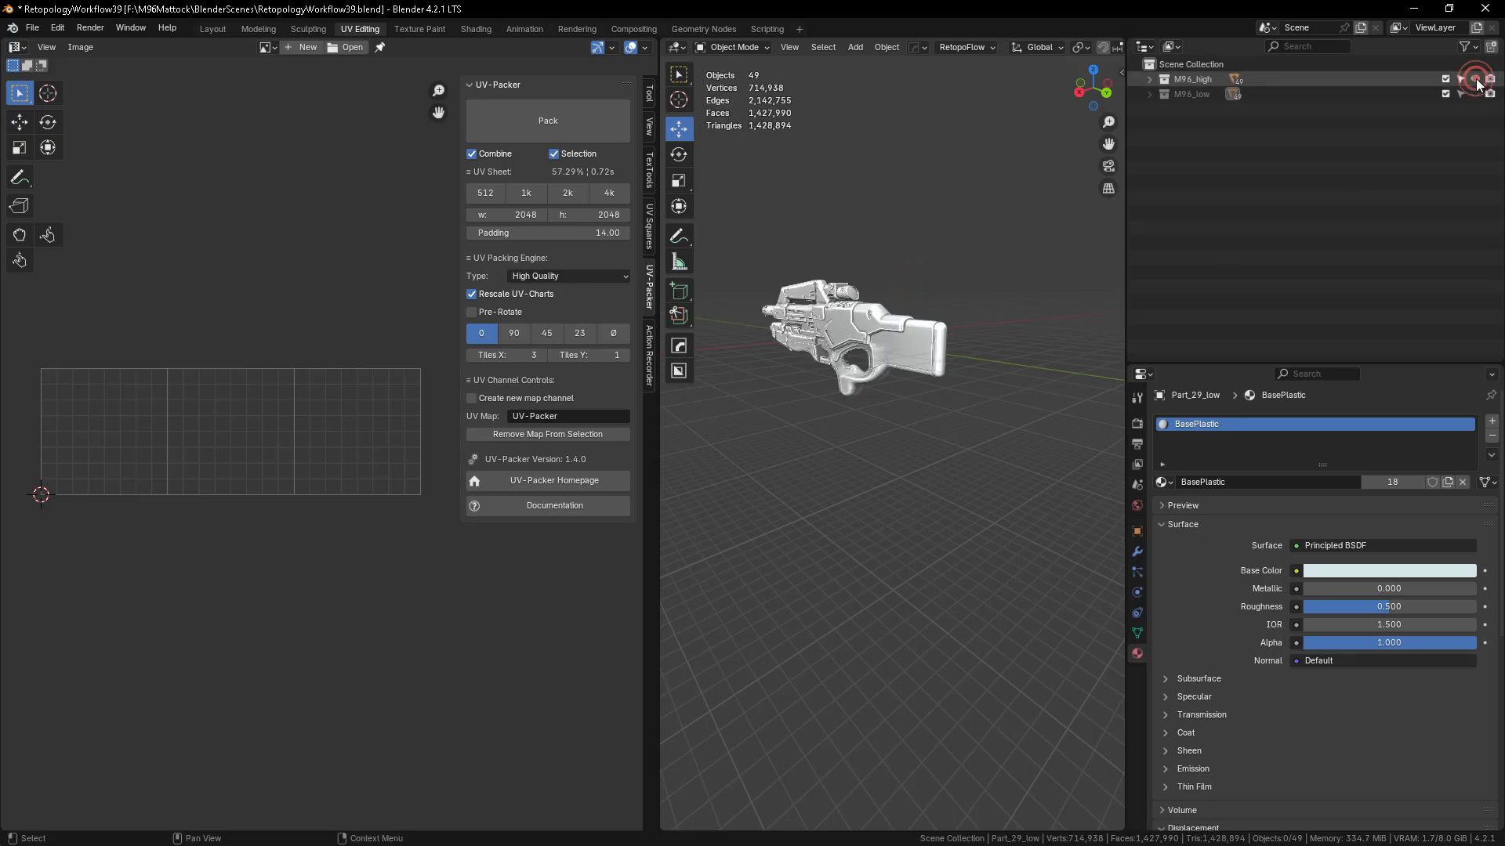
pyautogui.scroll(8, 860, 299)
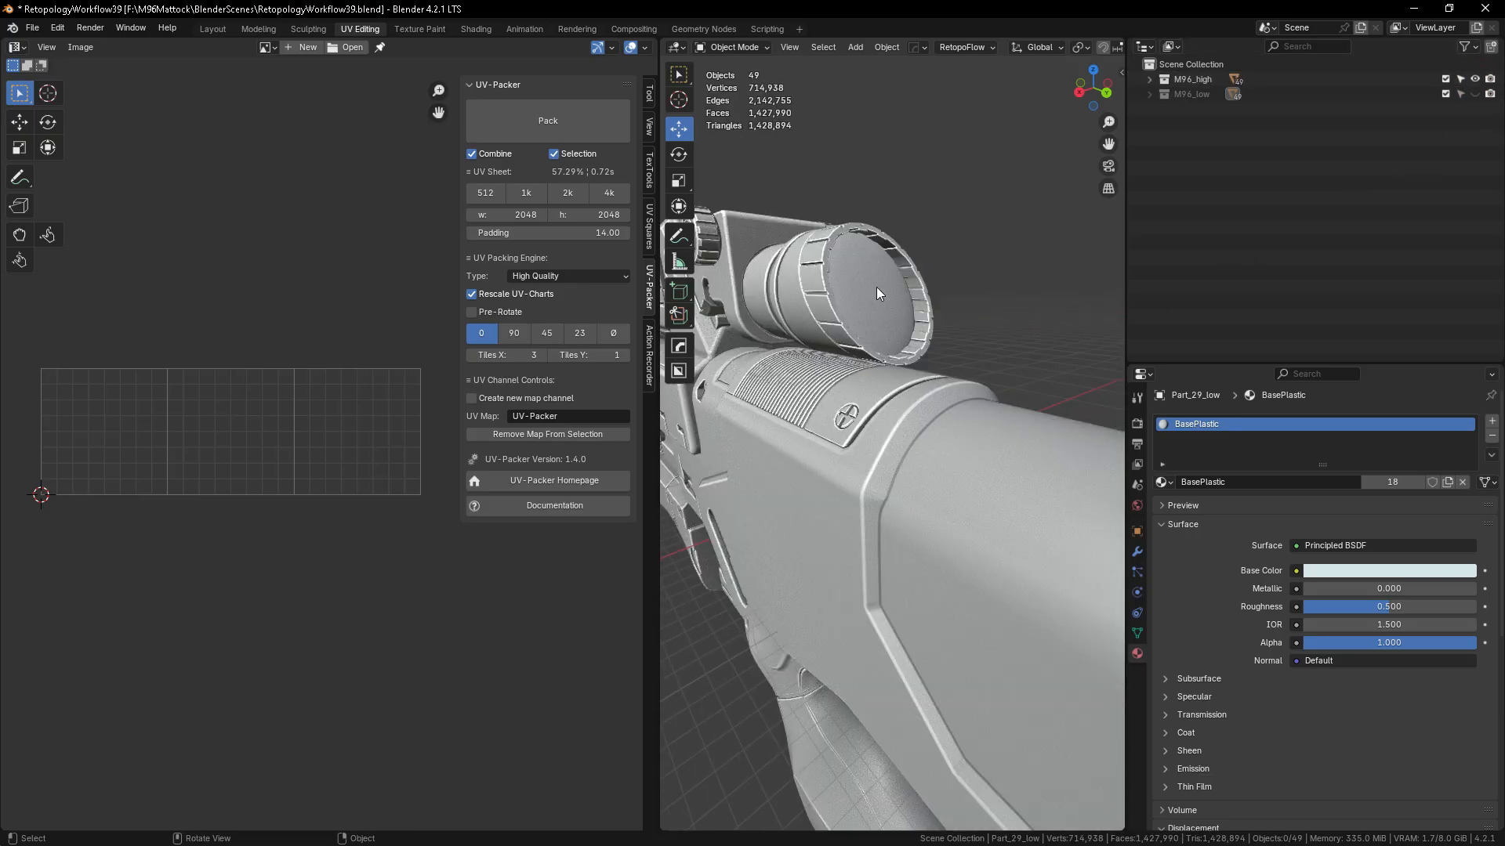
pyautogui.scroll(-5, 878, 318)
pyautogui.press('a')
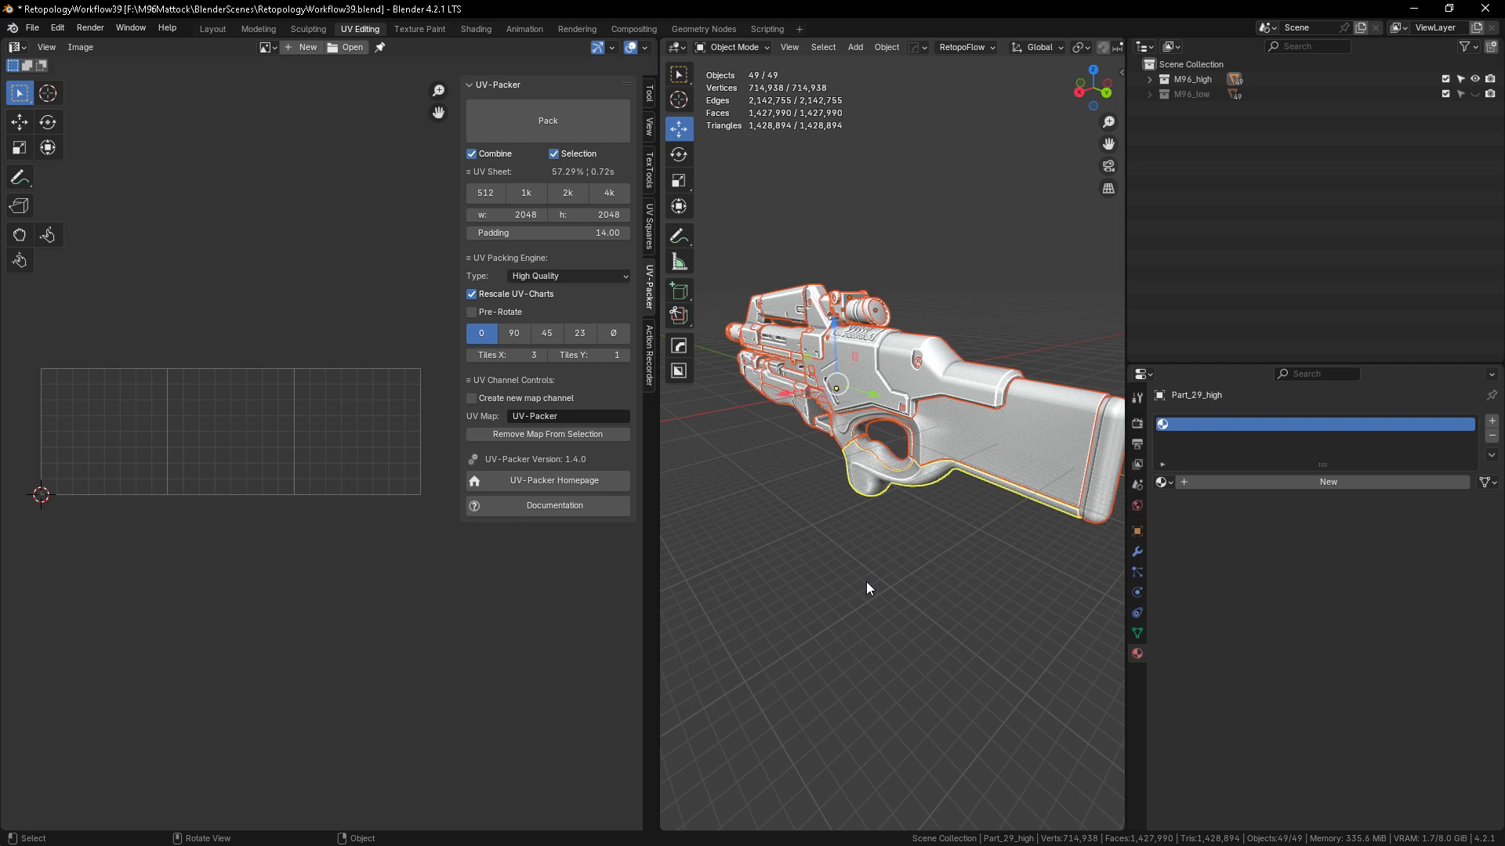
# - Export the selected high-poly parts to Documents as the FBX file M96_3UVTiles5Materials_high.fbx and deselect them
pyautogui.click(31, 30)
pyautogui.moveTo(63, 249)
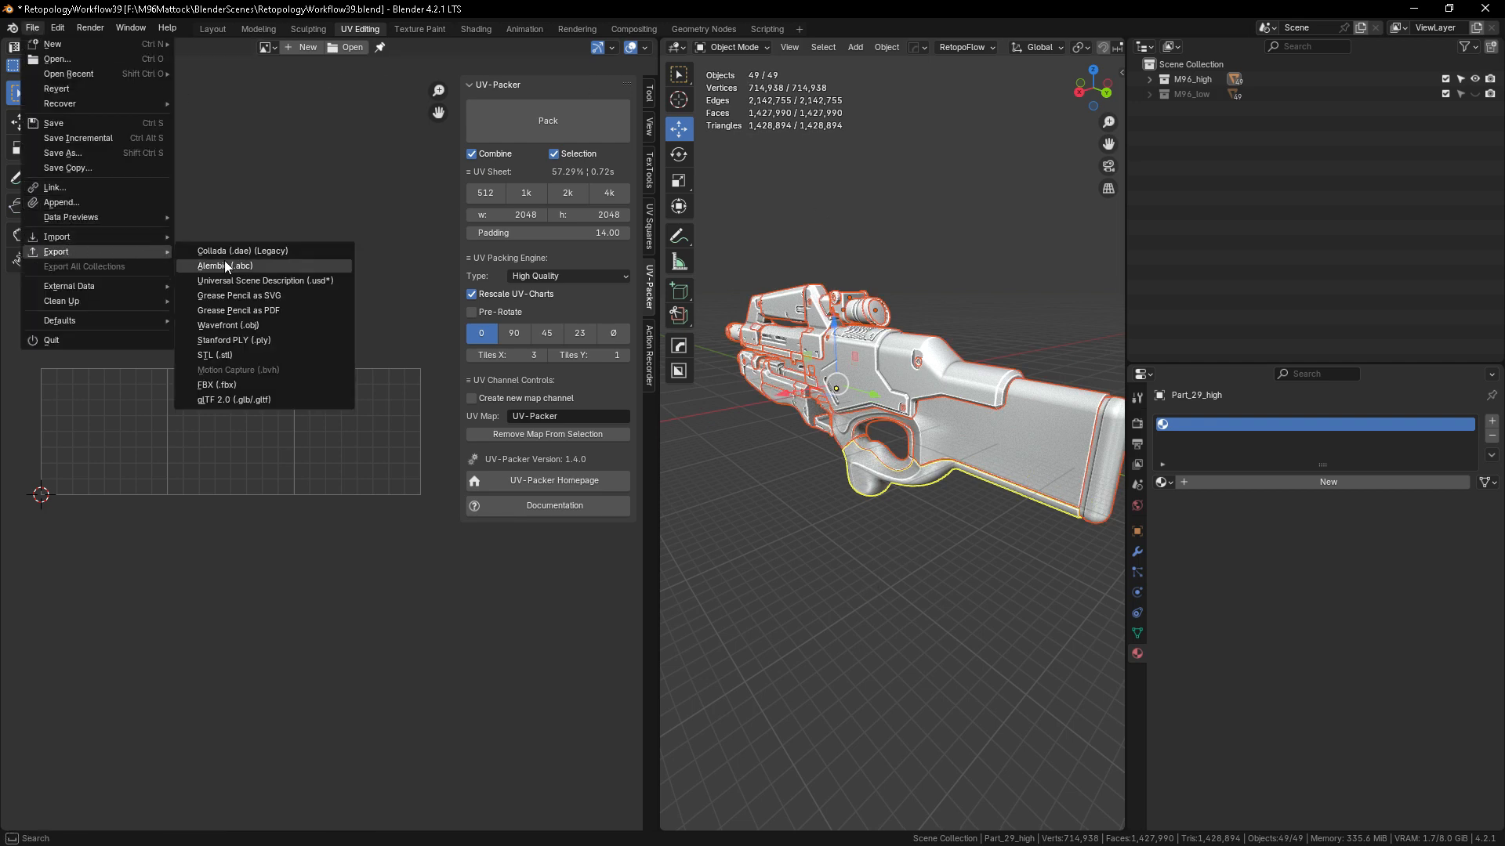
pyautogui.click(216, 385)
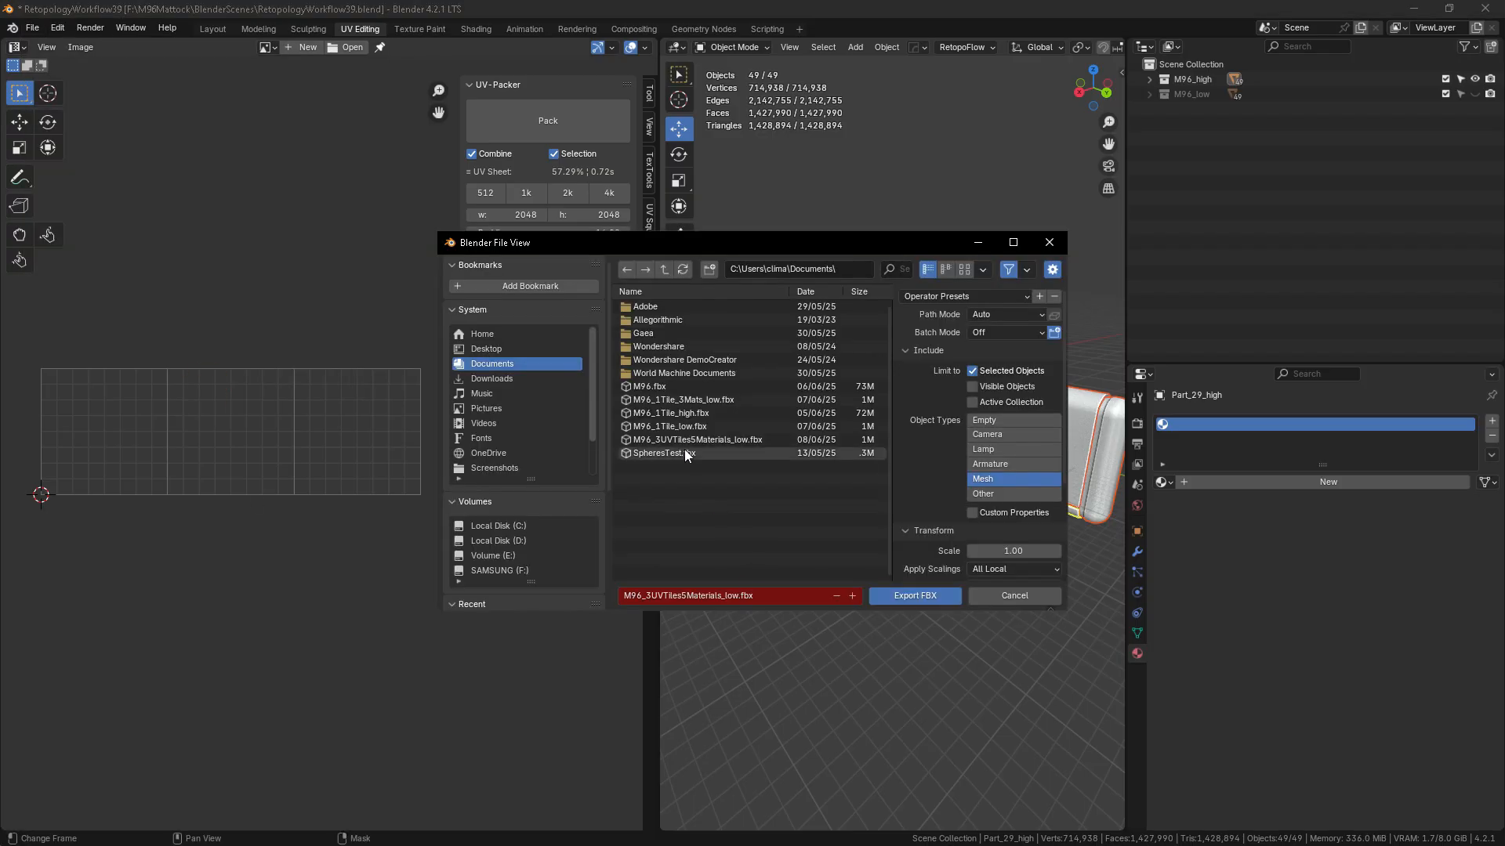
pyautogui.click(723, 601)
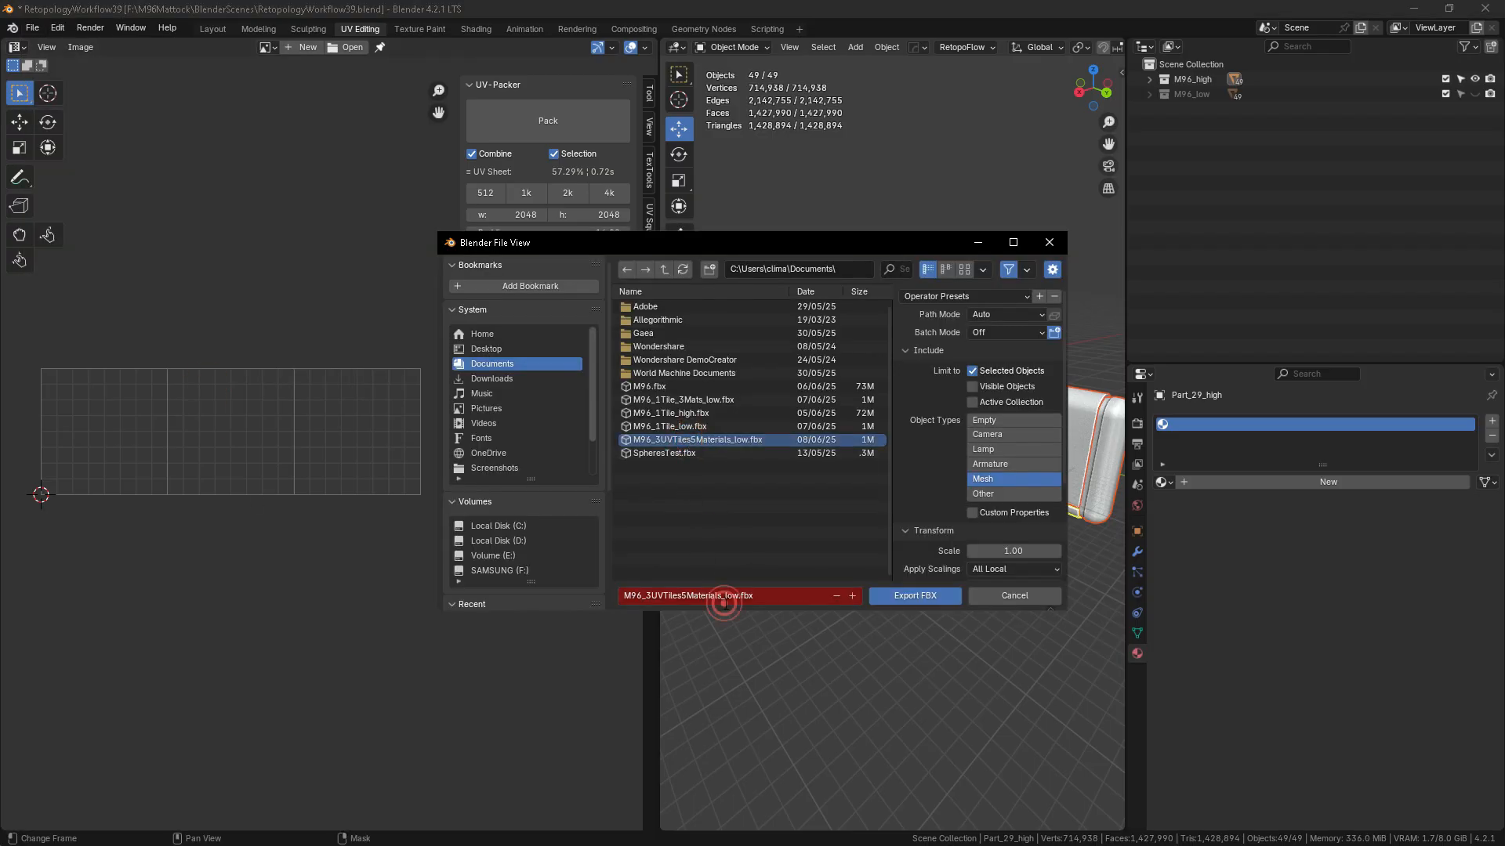
pyautogui.click(739, 599)
pyautogui.press('BackSpace')
pyautogui.press('BackSpace')
pyautogui.press('BackSpace')
pyautogui.write('high')
pyautogui.click(914, 592)
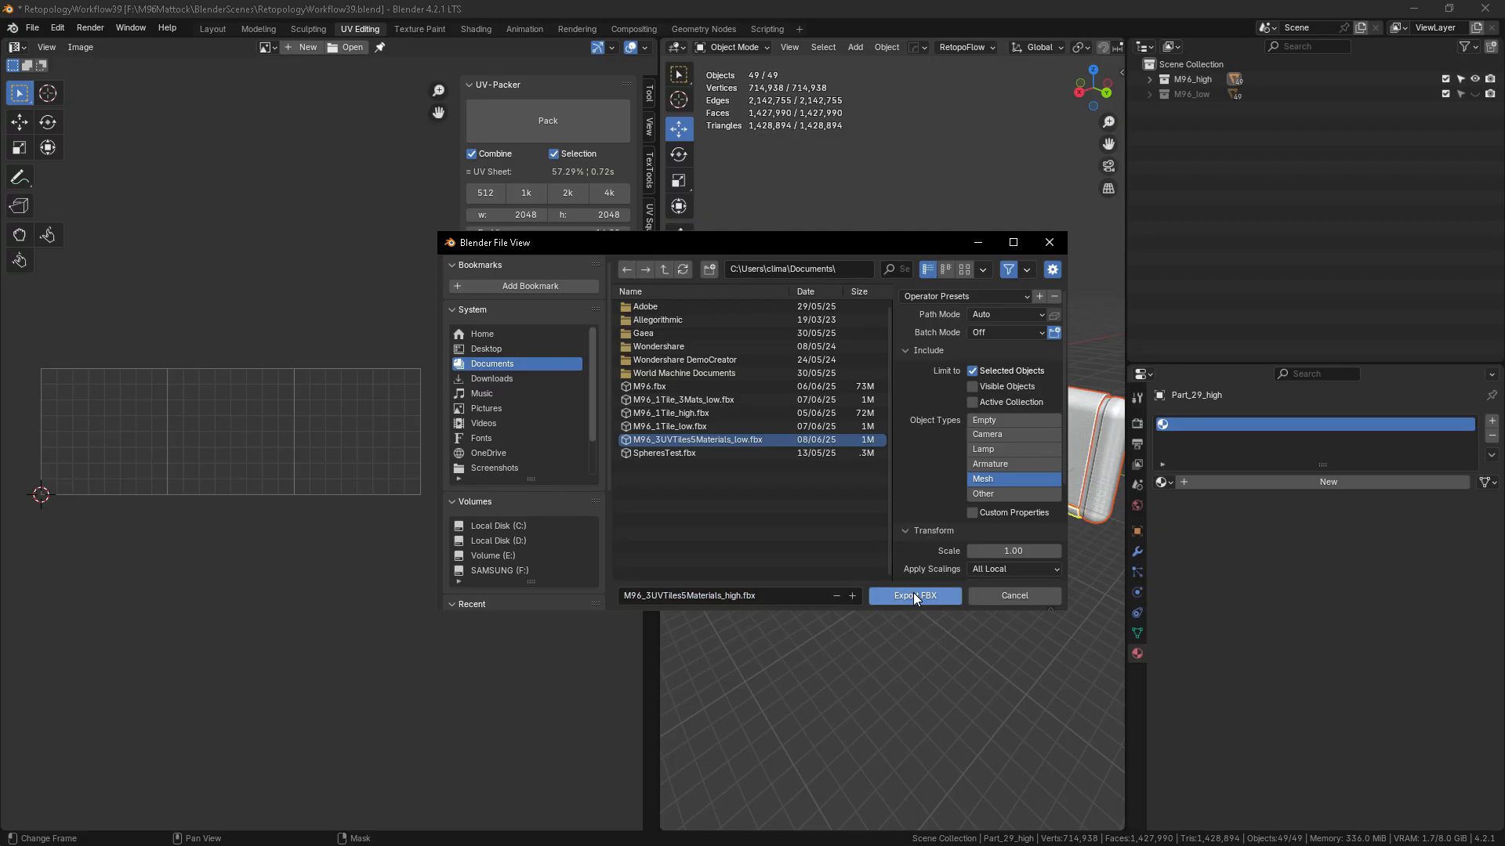
pyautogui.click(914, 592)
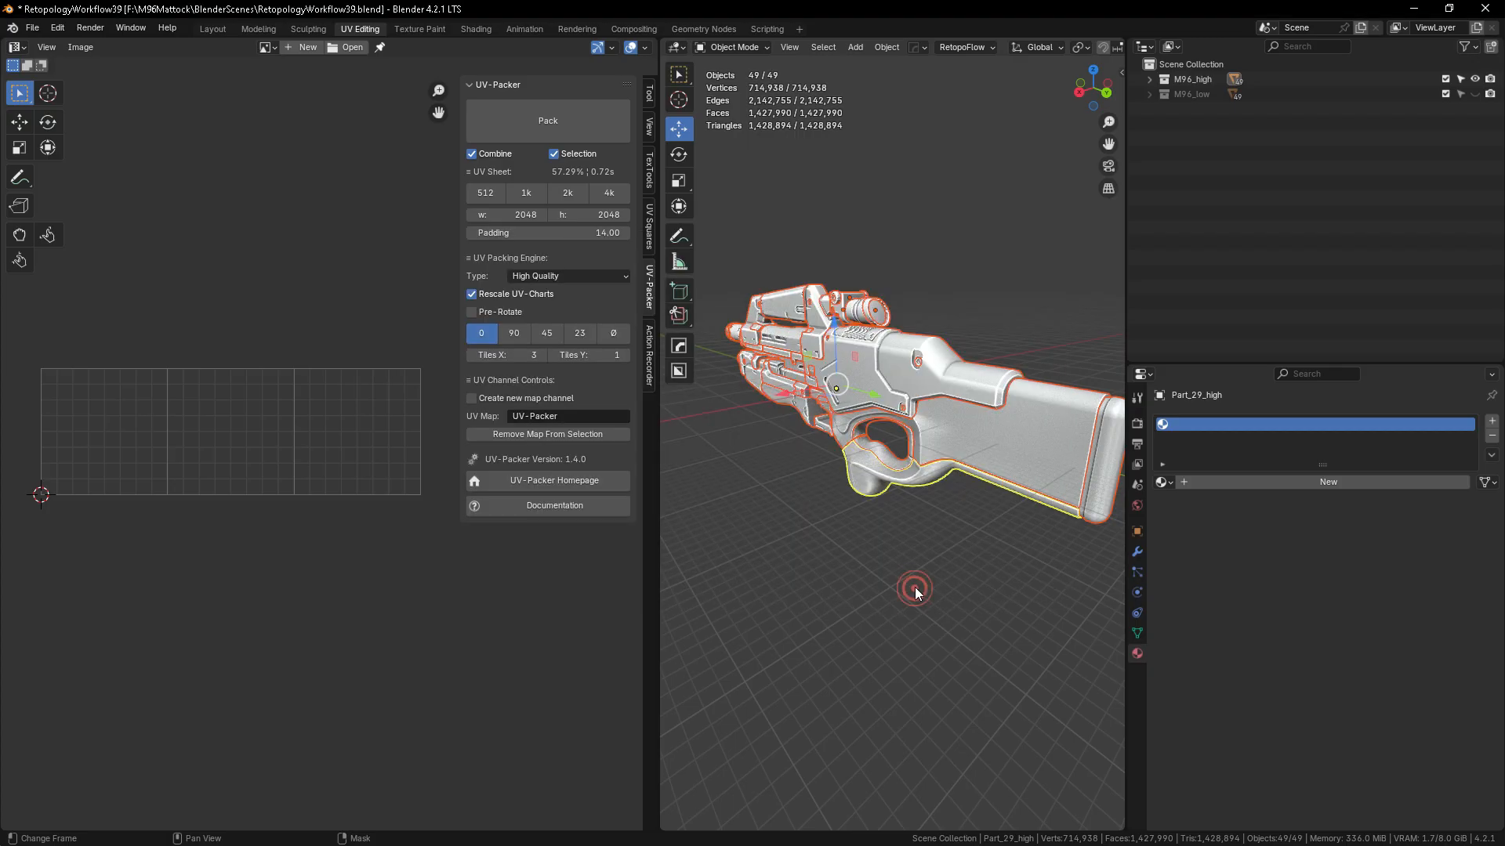
pyautogui.click(917, 583)
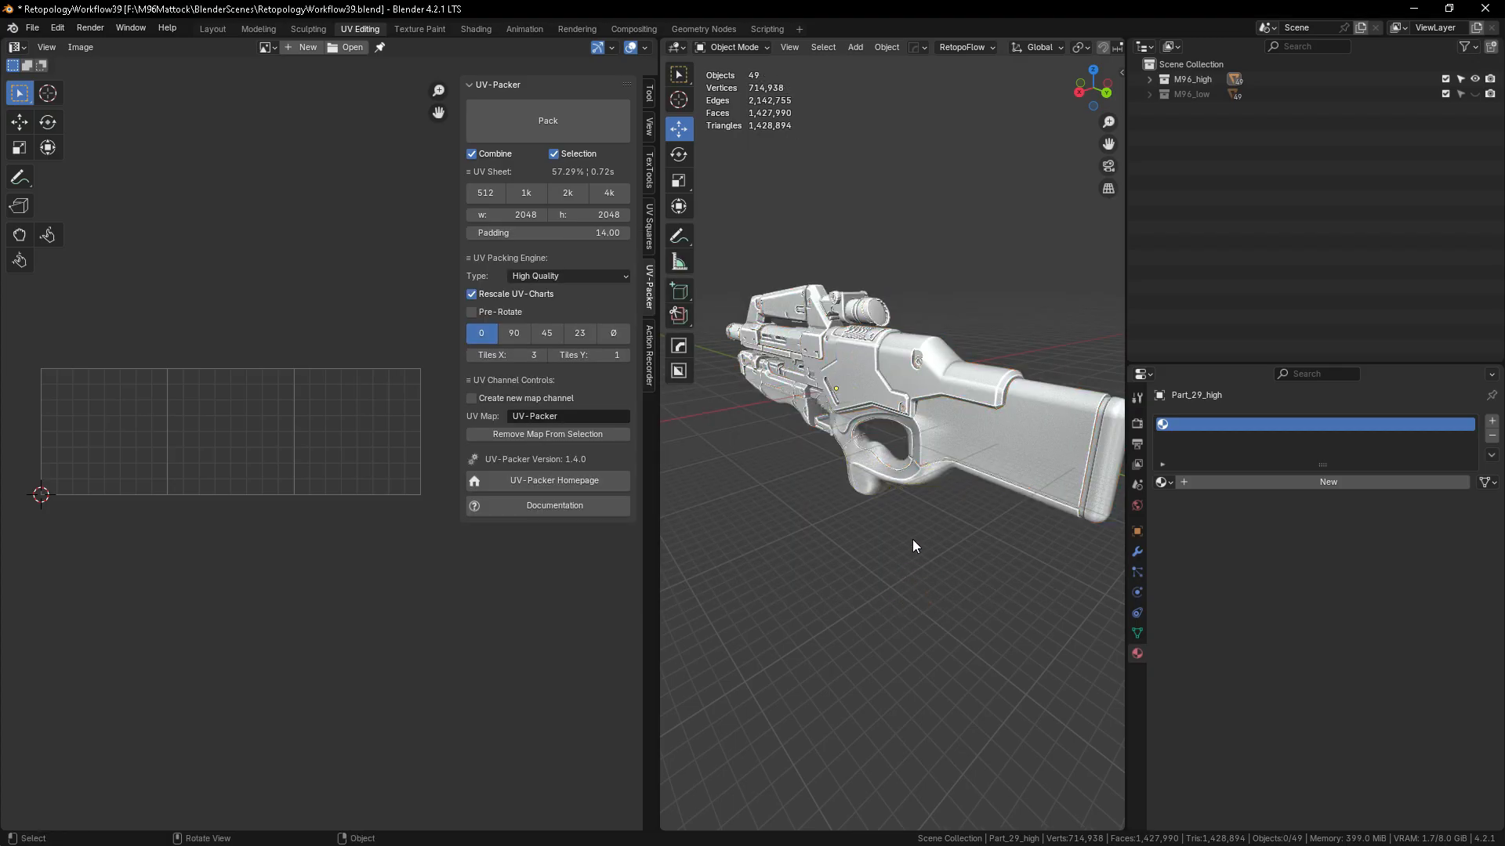
# - Hide the M96_high collection, show M96_low instead, and view the low-poly rifle in a maximized viewport
pyautogui.click(1476, 80)
pyautogui.click(1475, 94)
pyautogui.hotkey('ctrl', 'space')
pyautogui.moveTo(746, 567); pyautogui.dragTo(833, 504, button='middle')
pyautogui.moveTo(655, 238)
pyautogui.mouseDown(button='middle')
pyautogui.moveTo(754, 247)
pyautogui.moveTo(840, 434)
pyautogui.mouseUp(button='middle')
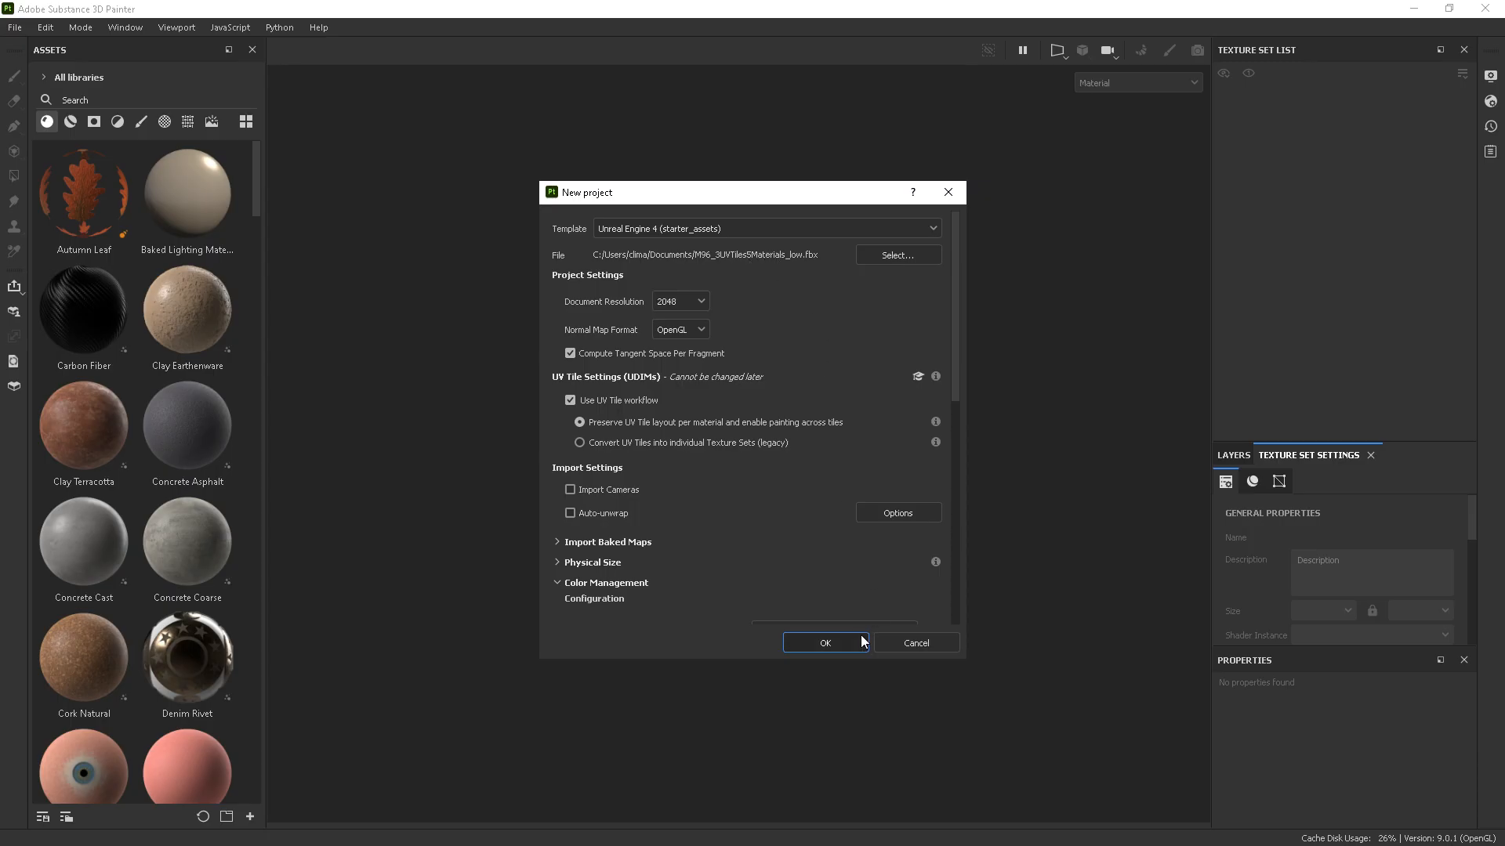
# - In Substance 3D Painter, create the Unreal Engine 4 project from M96_3UVTiles5Materials_low.fbx with the UV Tile workflow and view the rifle from its side
pyautogui.click(822, 643)
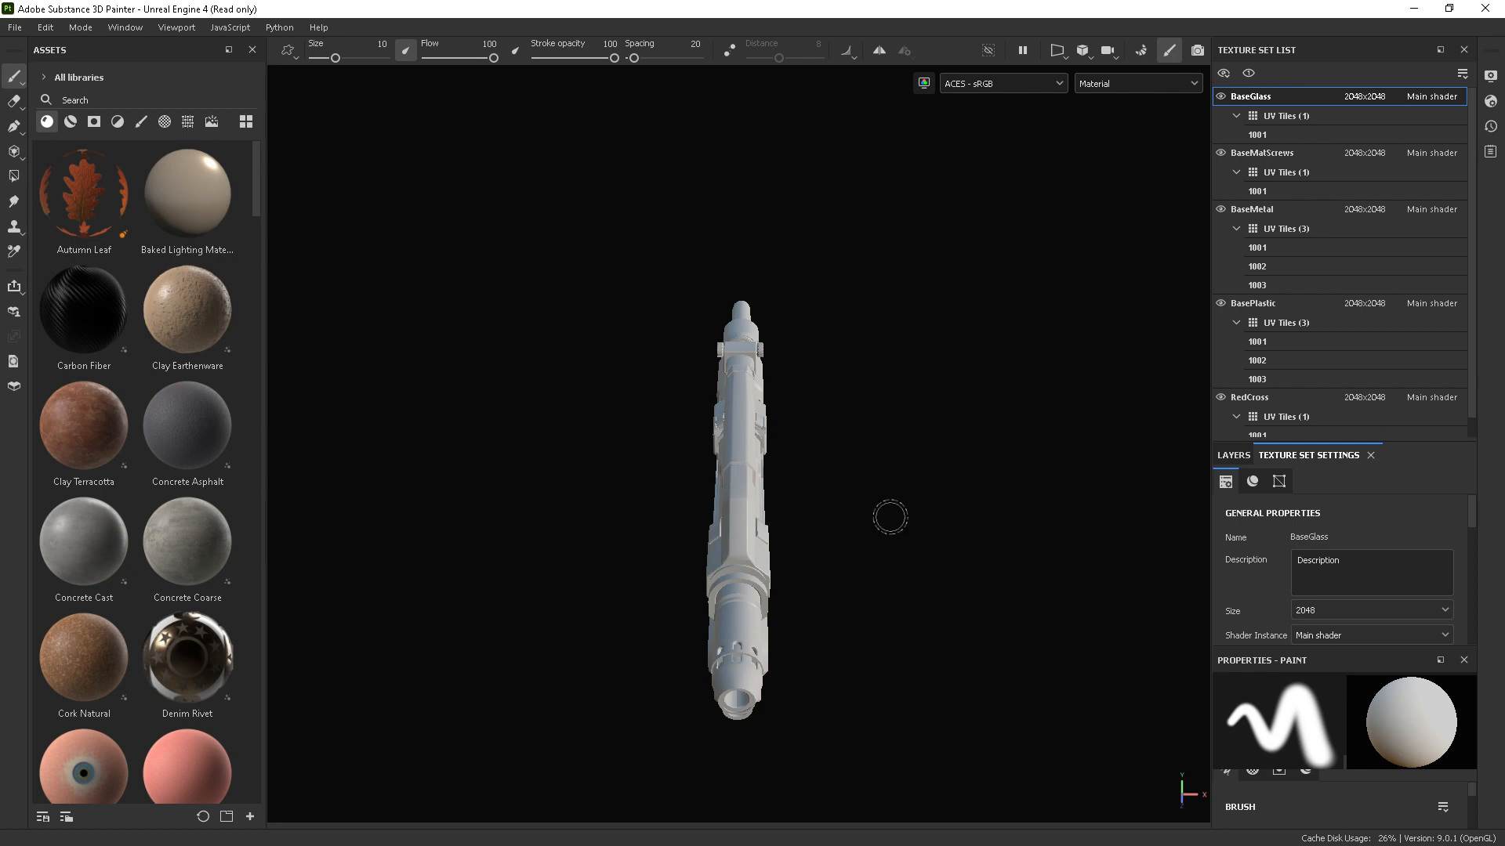
pyautogui.keyDown('alt'); pyautogui.moveTo(1054, 529); pyautogui.dragTo(793, 451); pyautogui.keyUp('alt')
pyautogui.keyDown('alt'); pyautogui.moveTo(720, 486); pyautogui.dragTo(723, 470, button='right'); pyautogui.keyUp('alt')
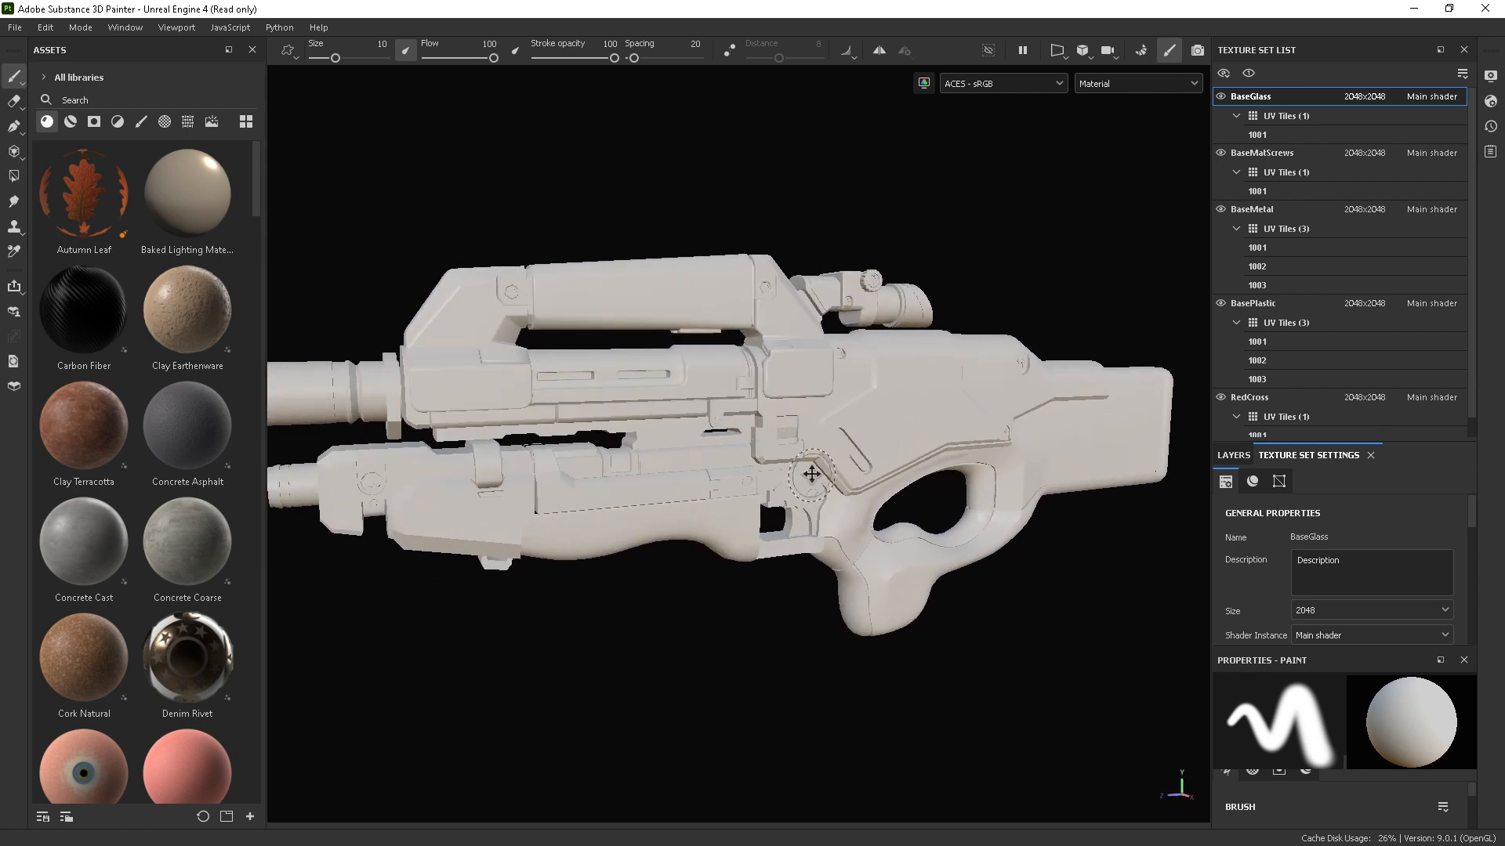
pyautogui.keyDown('alt'); pyautogui.moveTo(811, 475); pyautogui.dragTo(853, 439, button='middle'); pyautogui.keyUp('alt')
pyautogui.press('Tab')
pyautogui.press('Tab')
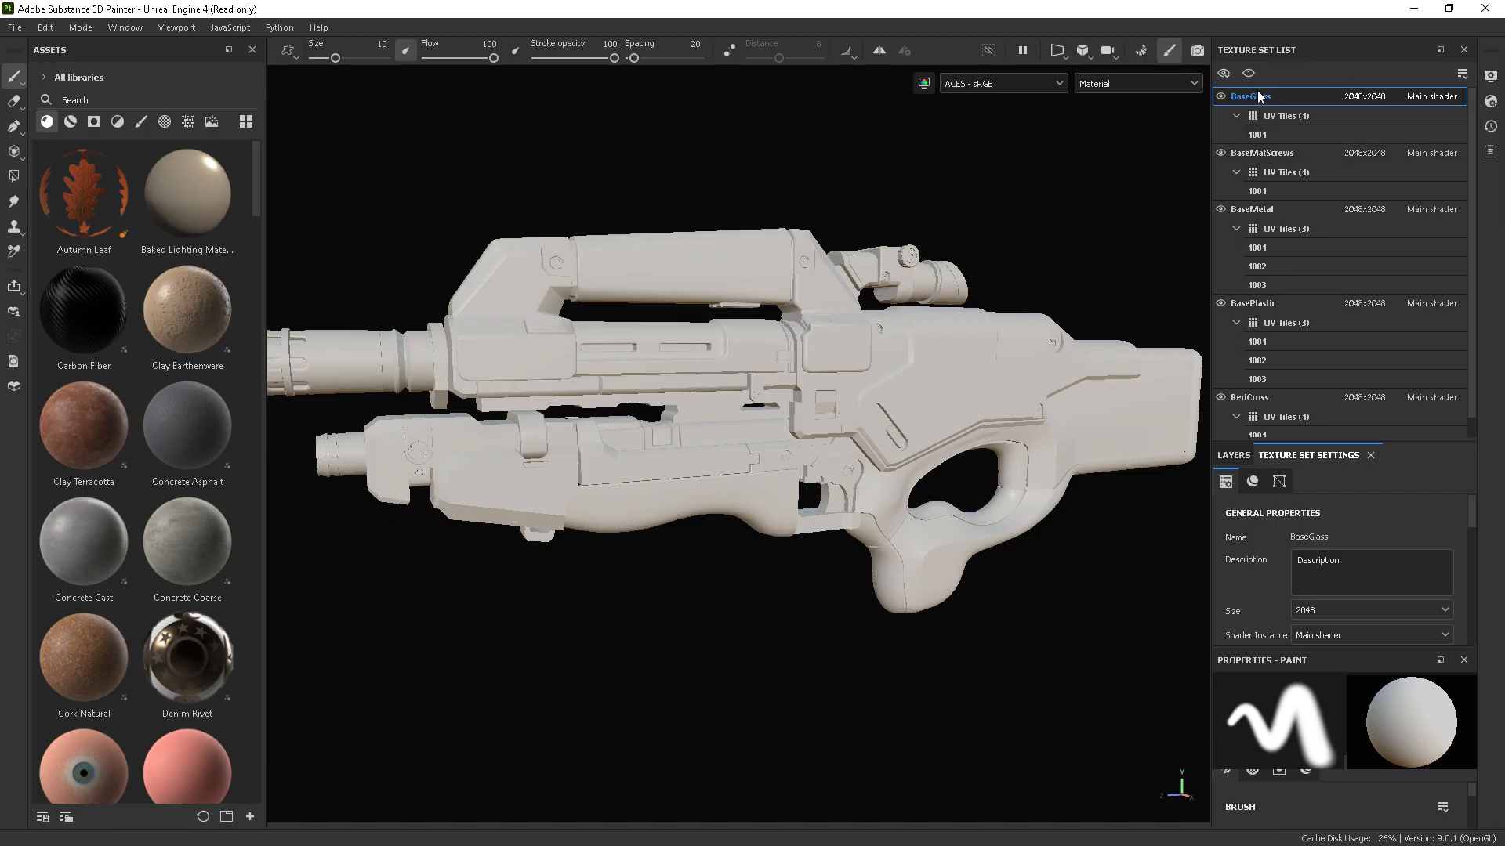
# - Collapse the UV tile lists of all five texture sets: BaseGlass, BaseMatScrews, BaseMetal, BasePlastic and RedCross
pyautogui.click(1236, 116)
pyautogui.click(1235, 153)
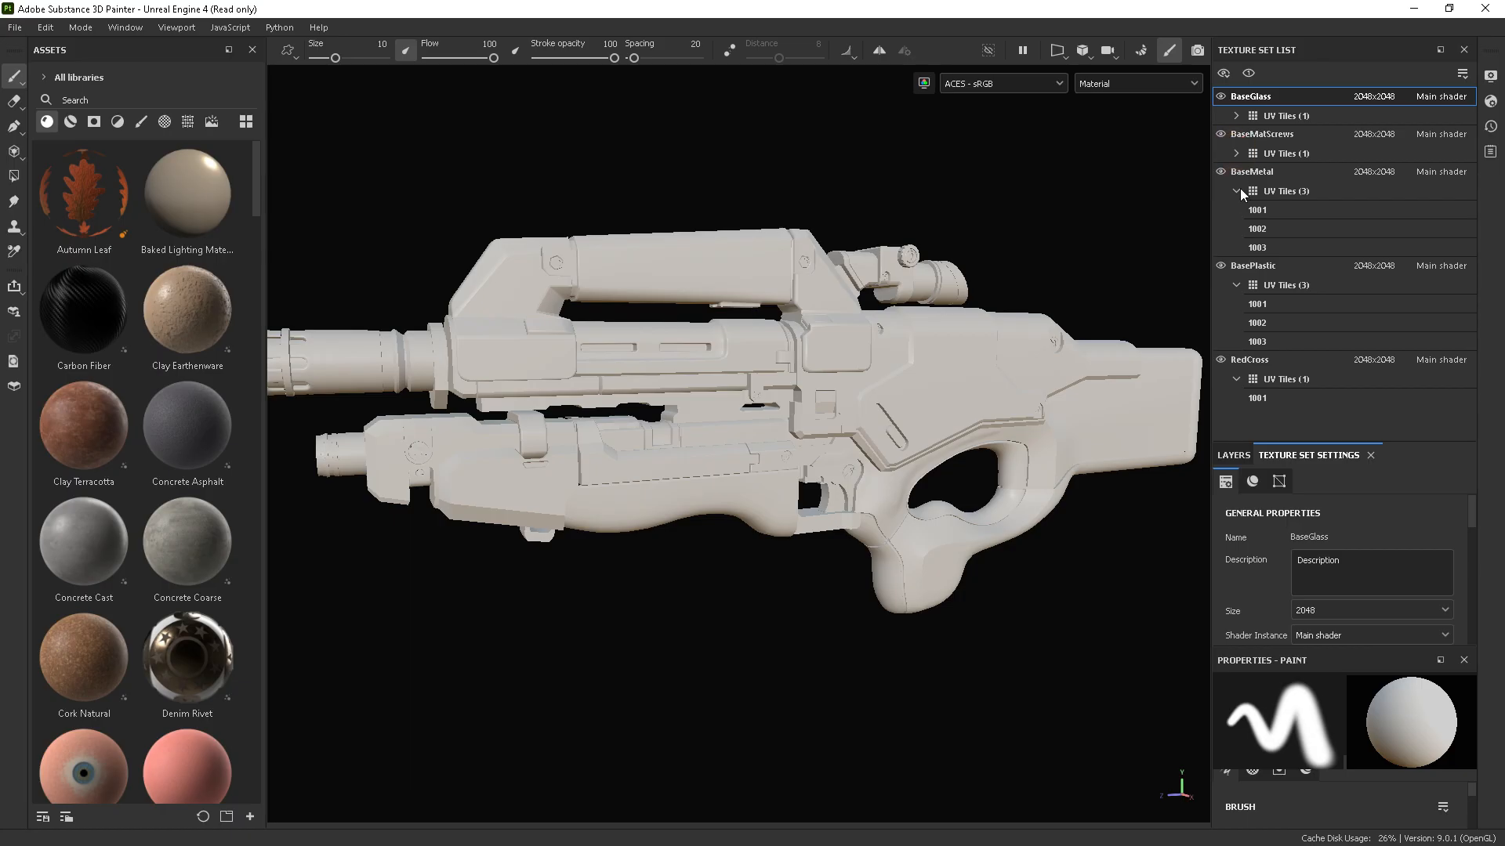
pyautogui.click(1237, 191)
pyautogui.click(1236, 229)
pyautogui.click(1236, 266)
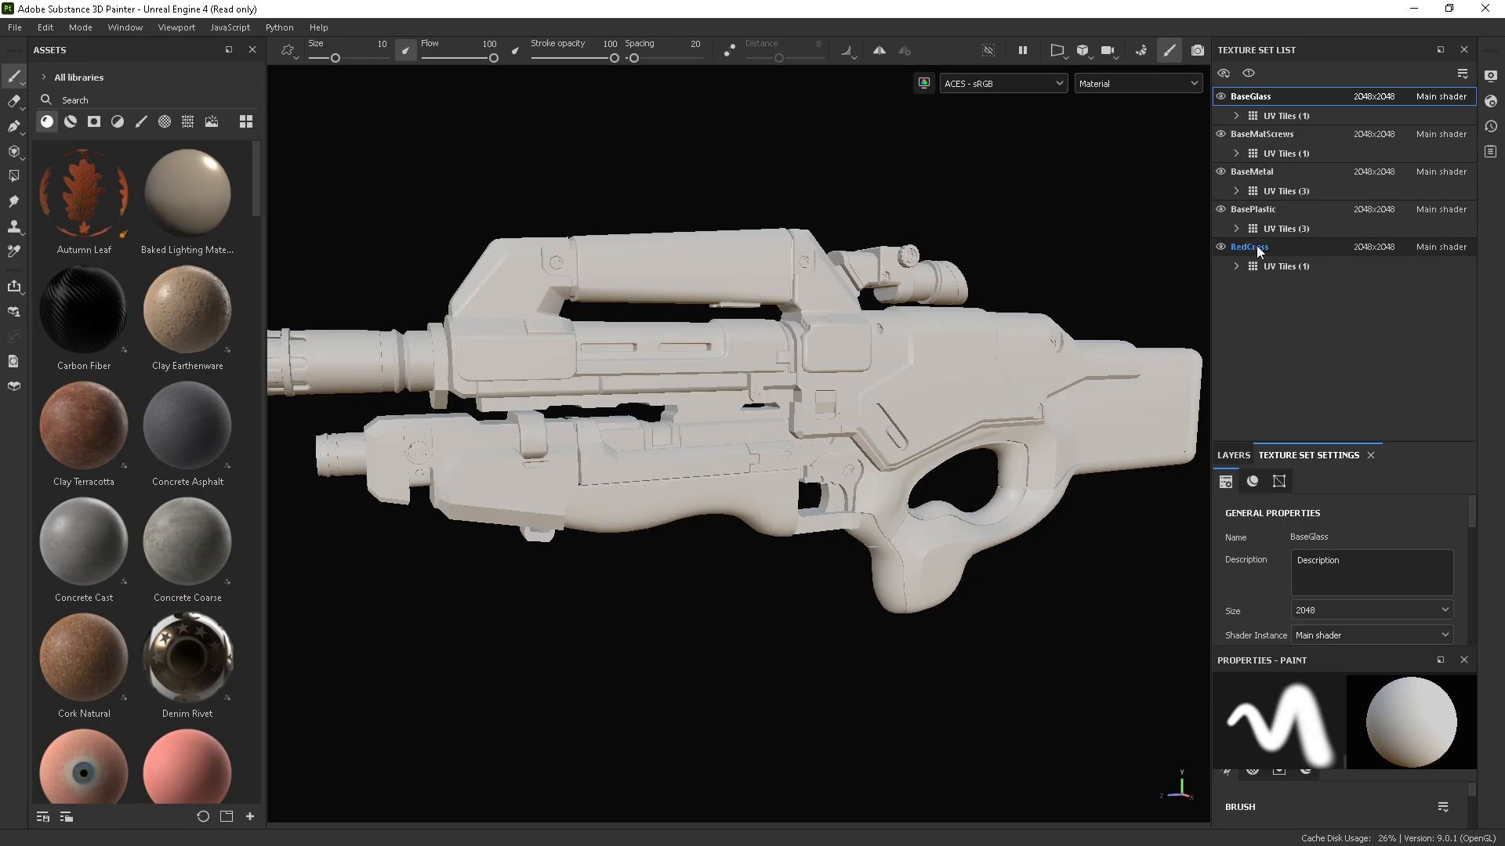
# - Check which UV tiles belong to the BaseMetal and BasePlastic texture sets
pyautogui.click(1236, 191)
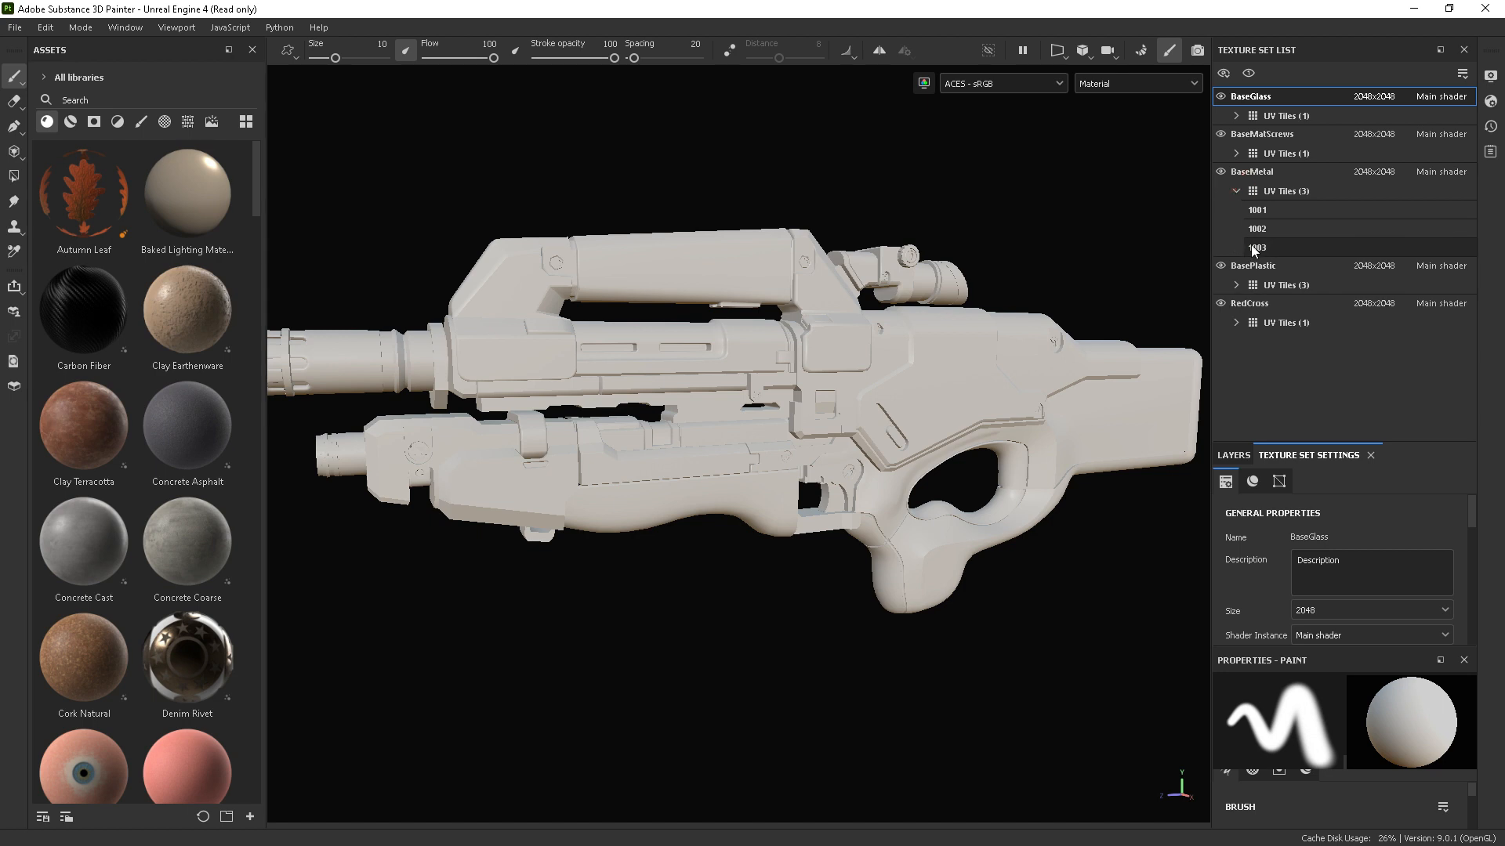
pyautogui.click(1237, 192)
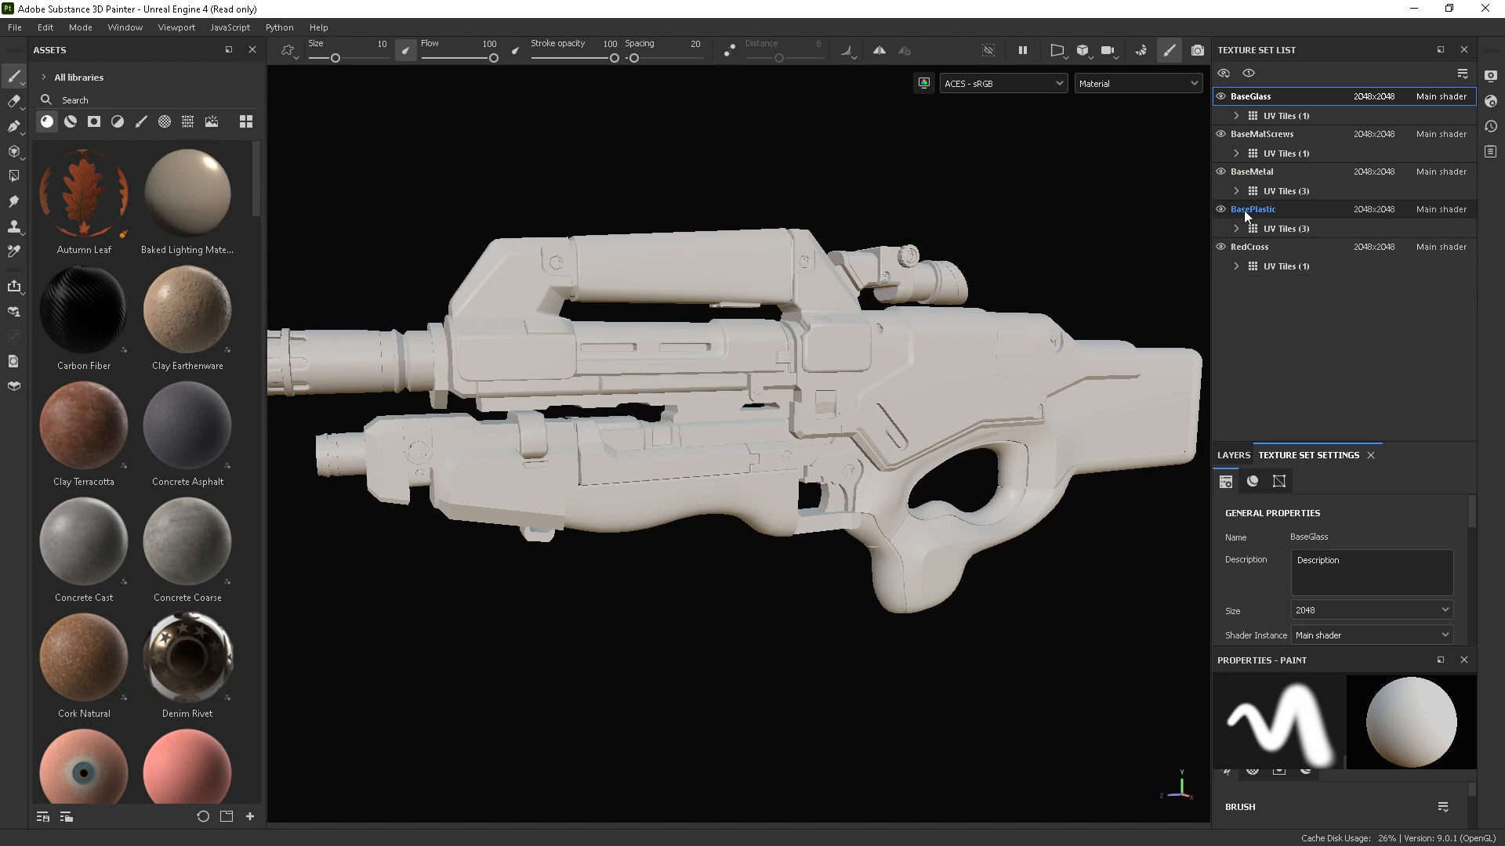
pyautogui.click(1236, 229)
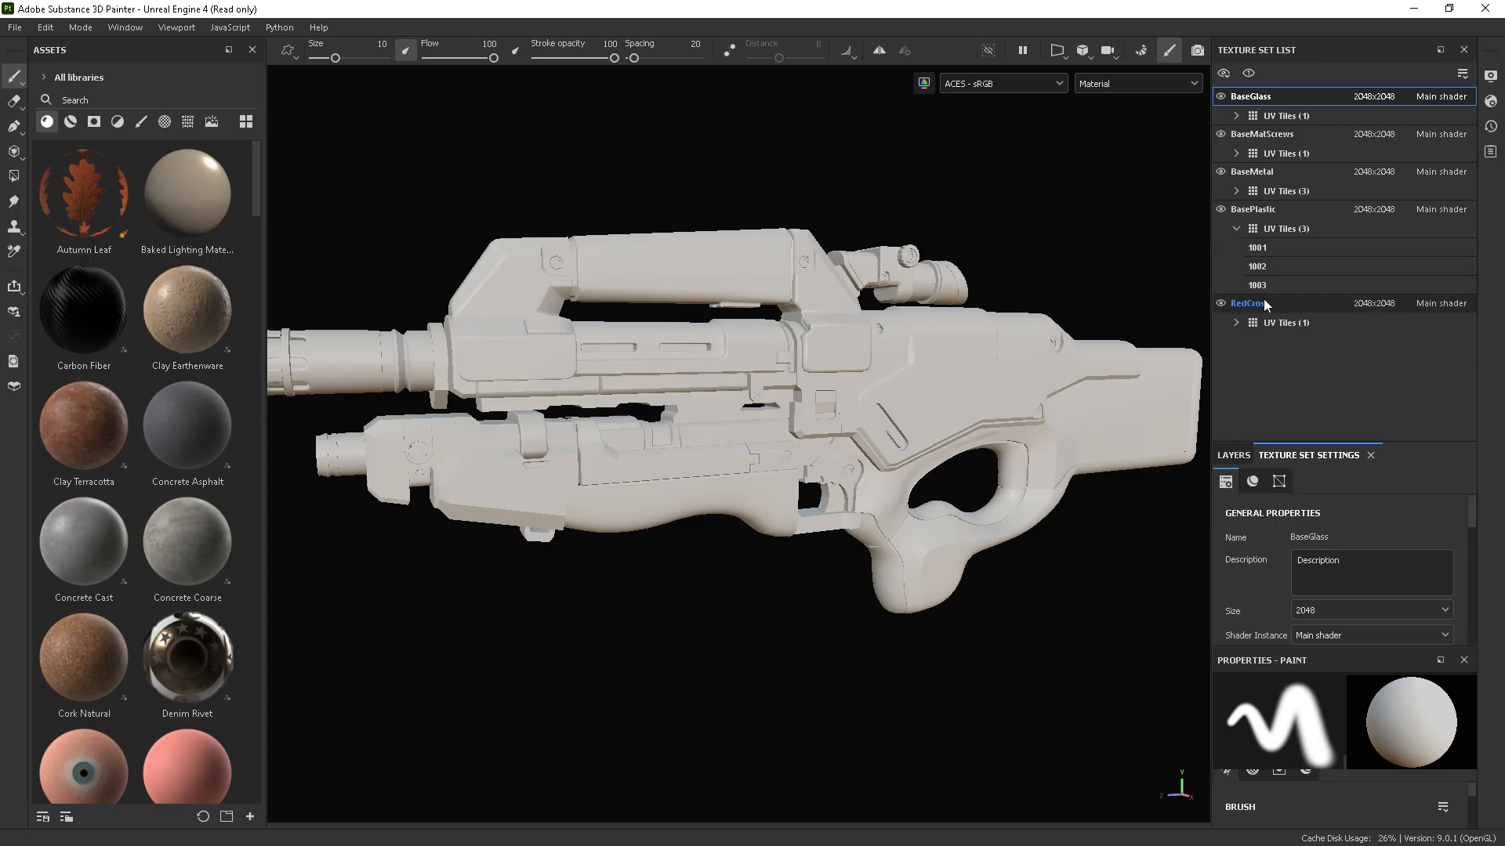
pyautogui.click(1237, 229)
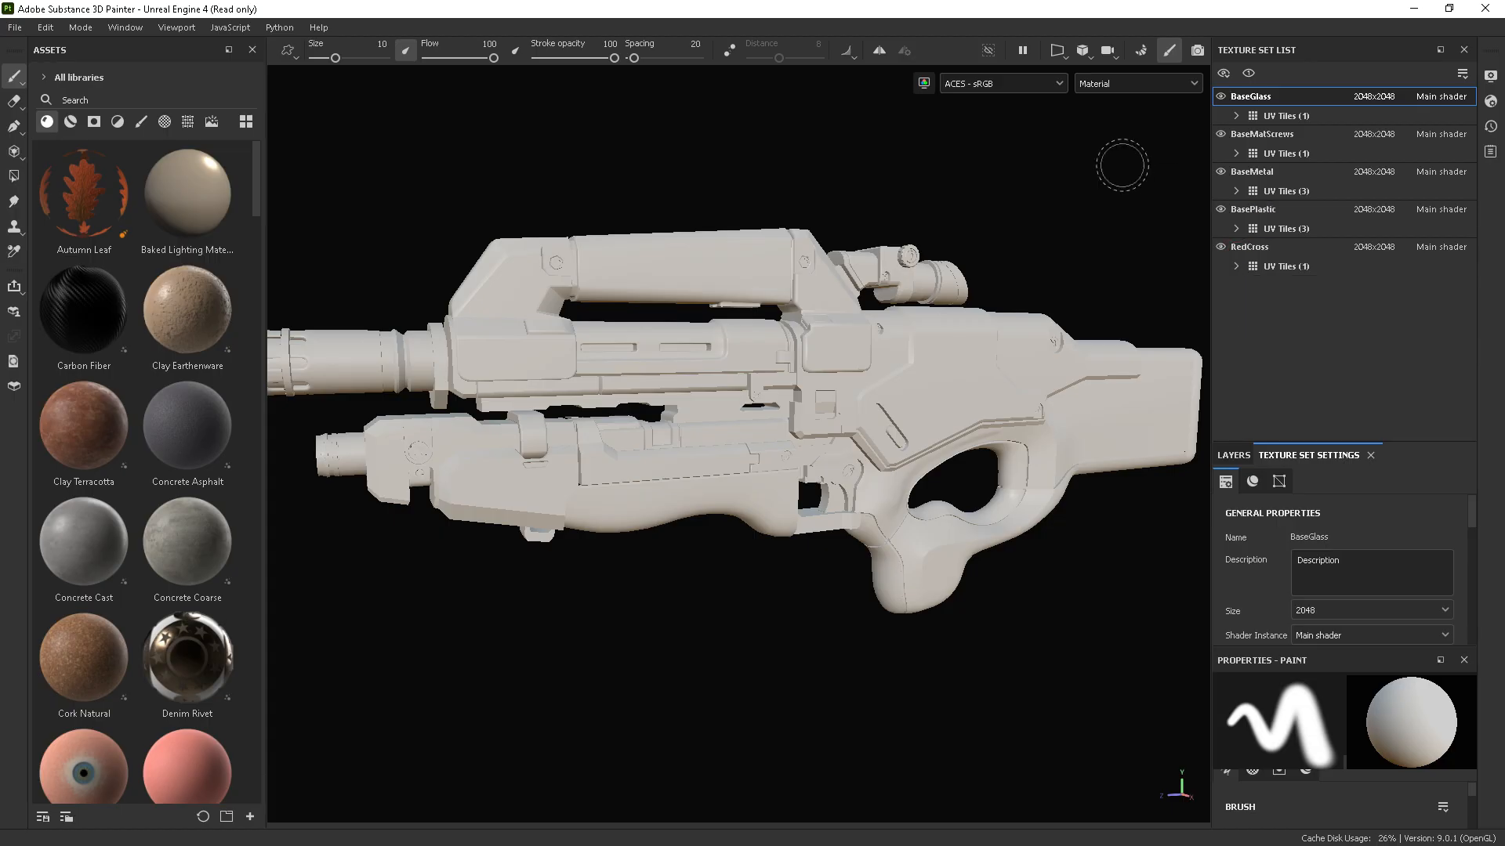
# - Enter mesh map baking mode and set the common output size to 2048
pyautogui.click(1140, 51)
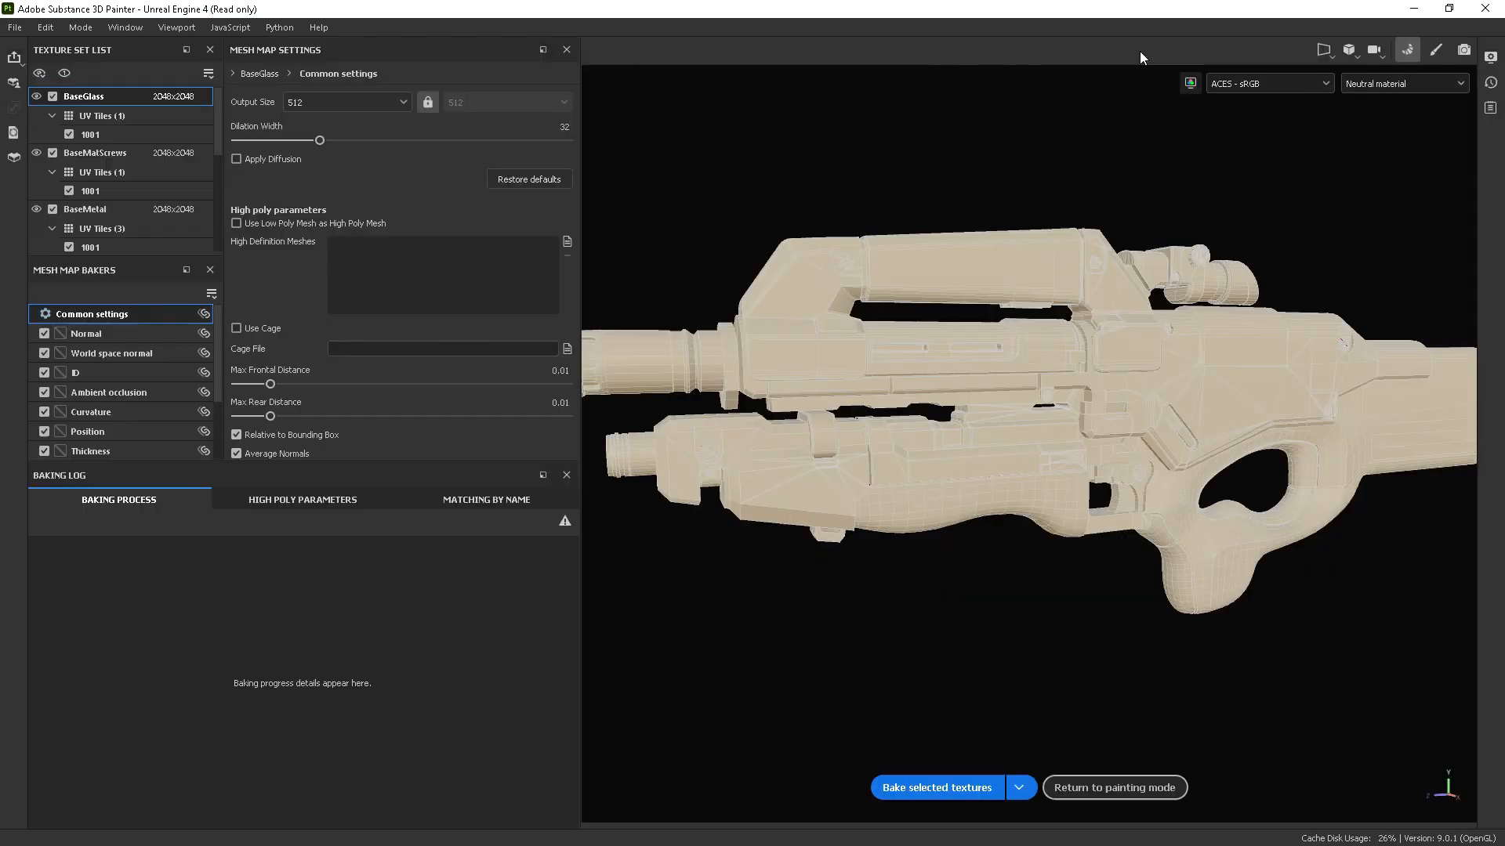
pyautogui.click(333, 102)
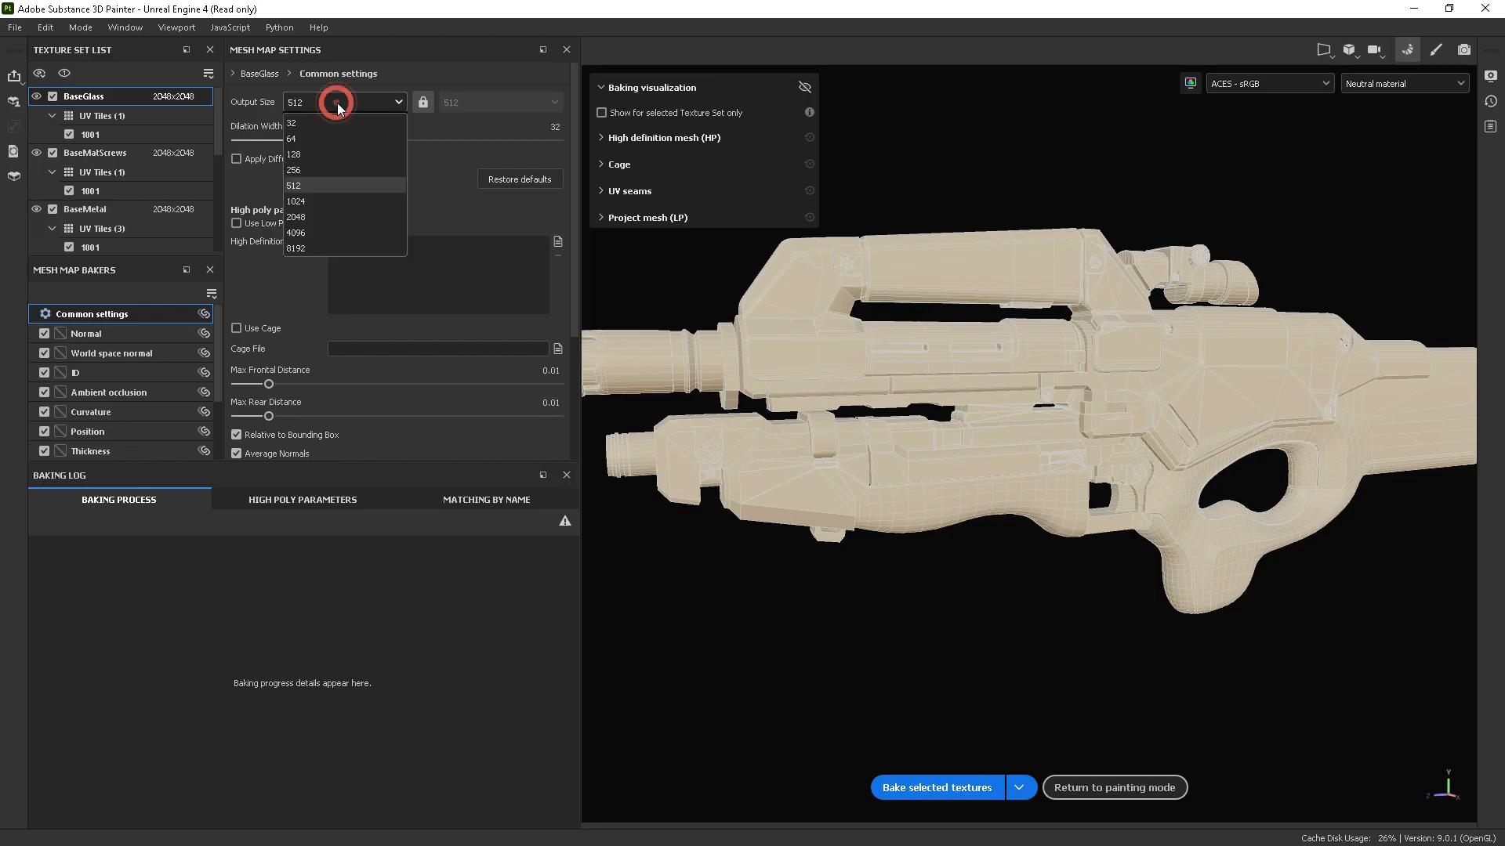
pyautogui.click(312, 217)
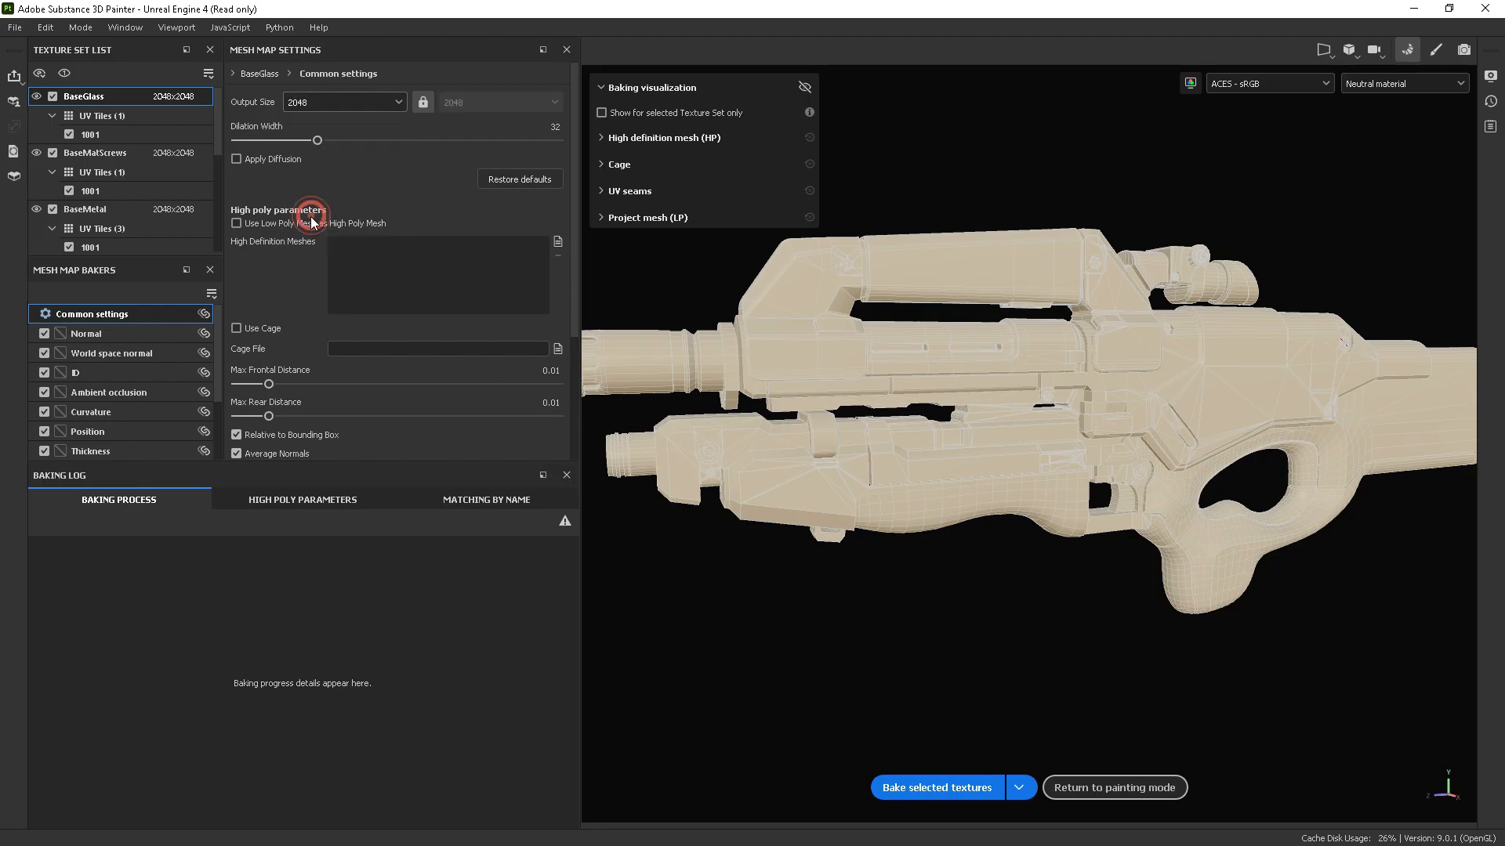
# - Load M96_3UVTiles5Materials_high.fbx as the high definition mesh and exclude the ID map from the bake
pyautogui.click(557, 242)
pyautogui.click(548, 251)
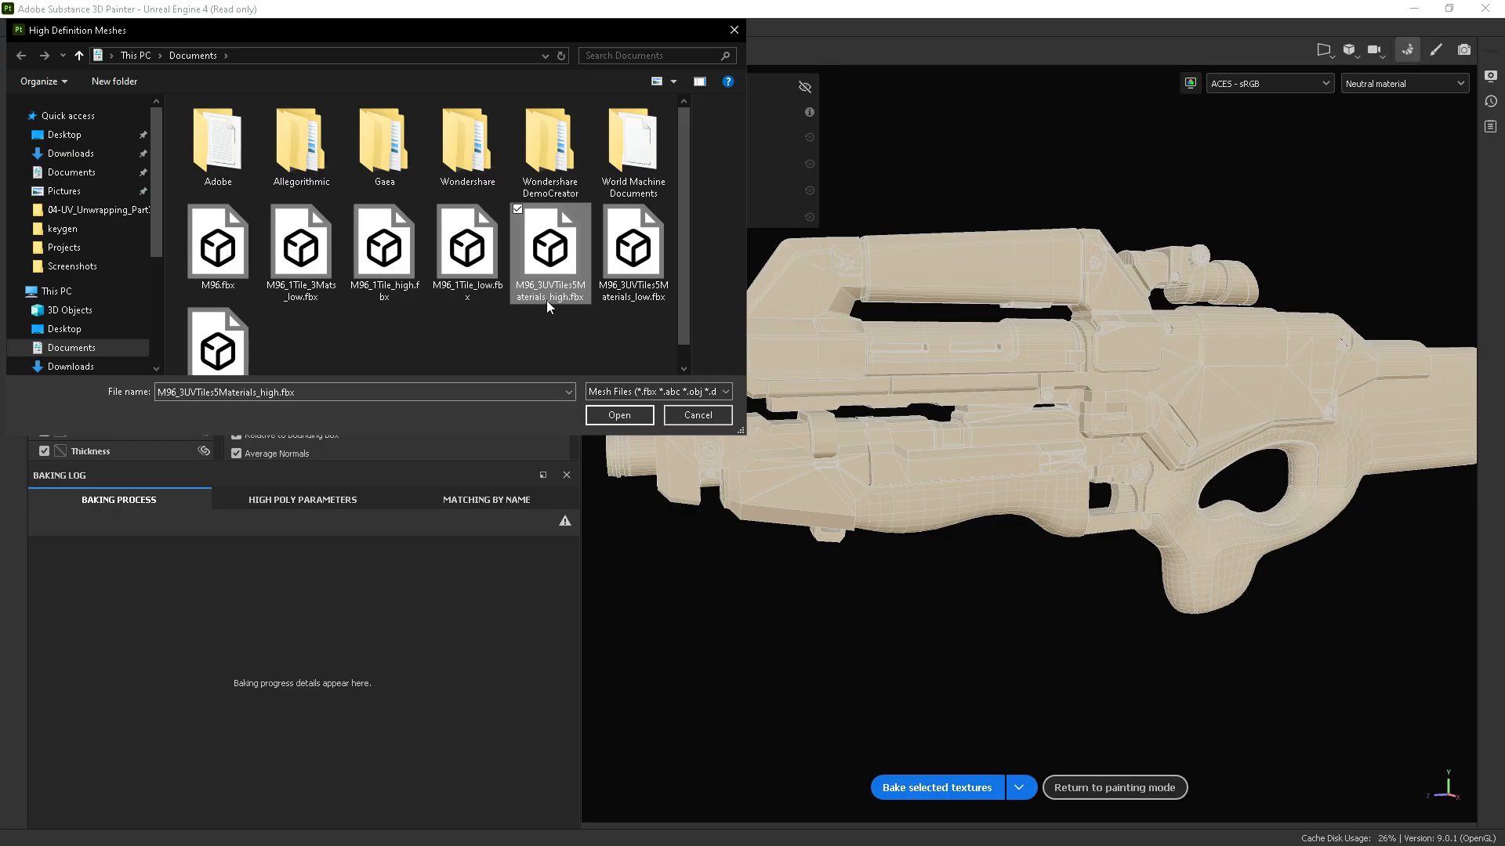
pyautogui.click(619, 414)
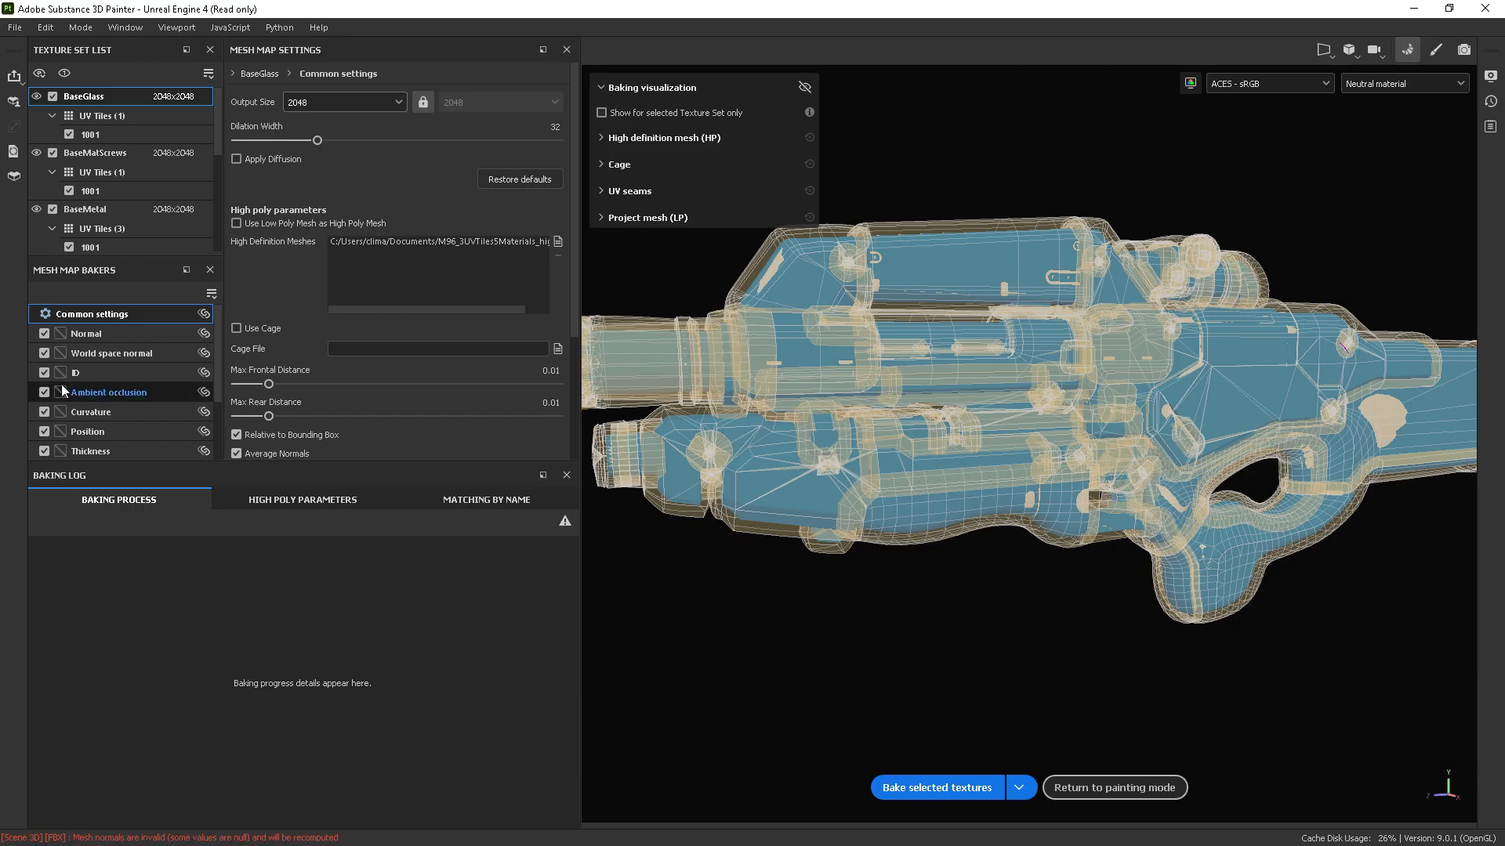
pyautogui.click(44, 373)
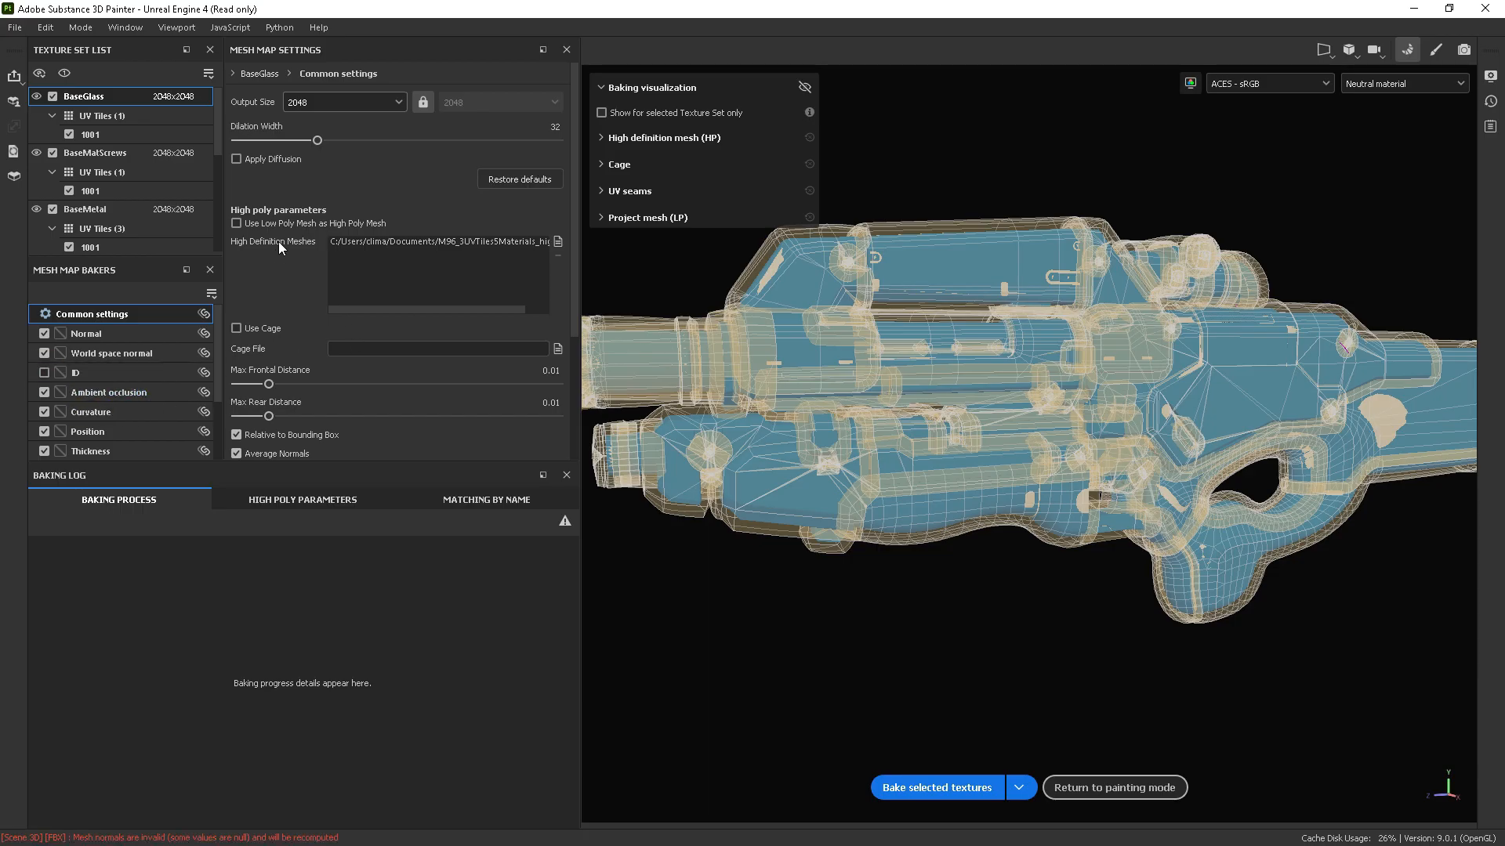
# - Set antialiasing to Supersampling 16x and matching to By Mesh Name, and review the paired low- and high-poly mesh names
pyautogui.scroll(-4, 319, 392)
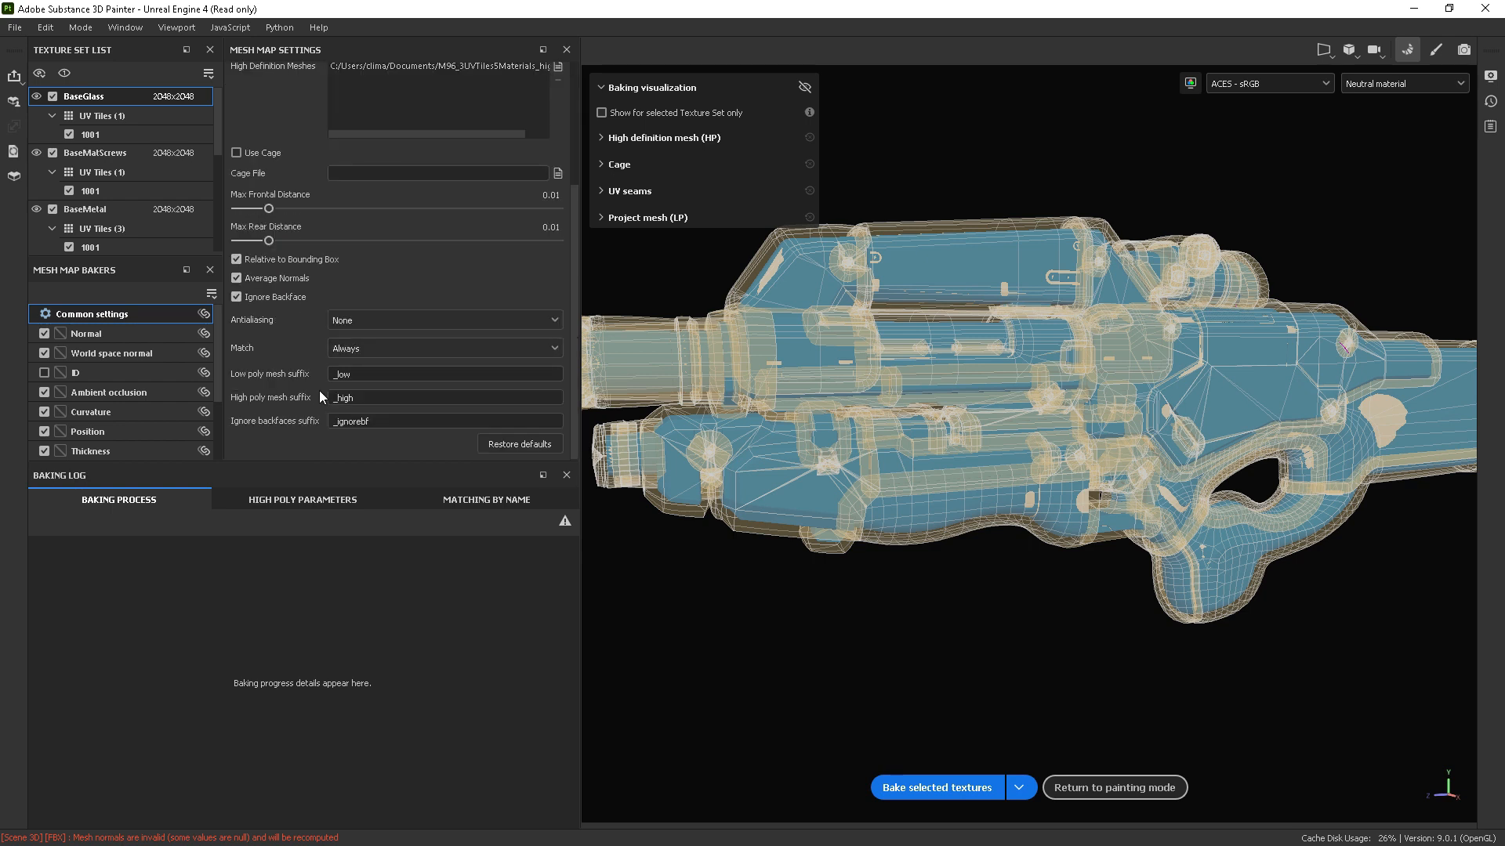
pyautogui.click(356, 320)
pyautogui.click(378, 389)
pyautogui.click(354, 348)
pyautogui.click(346, 385)
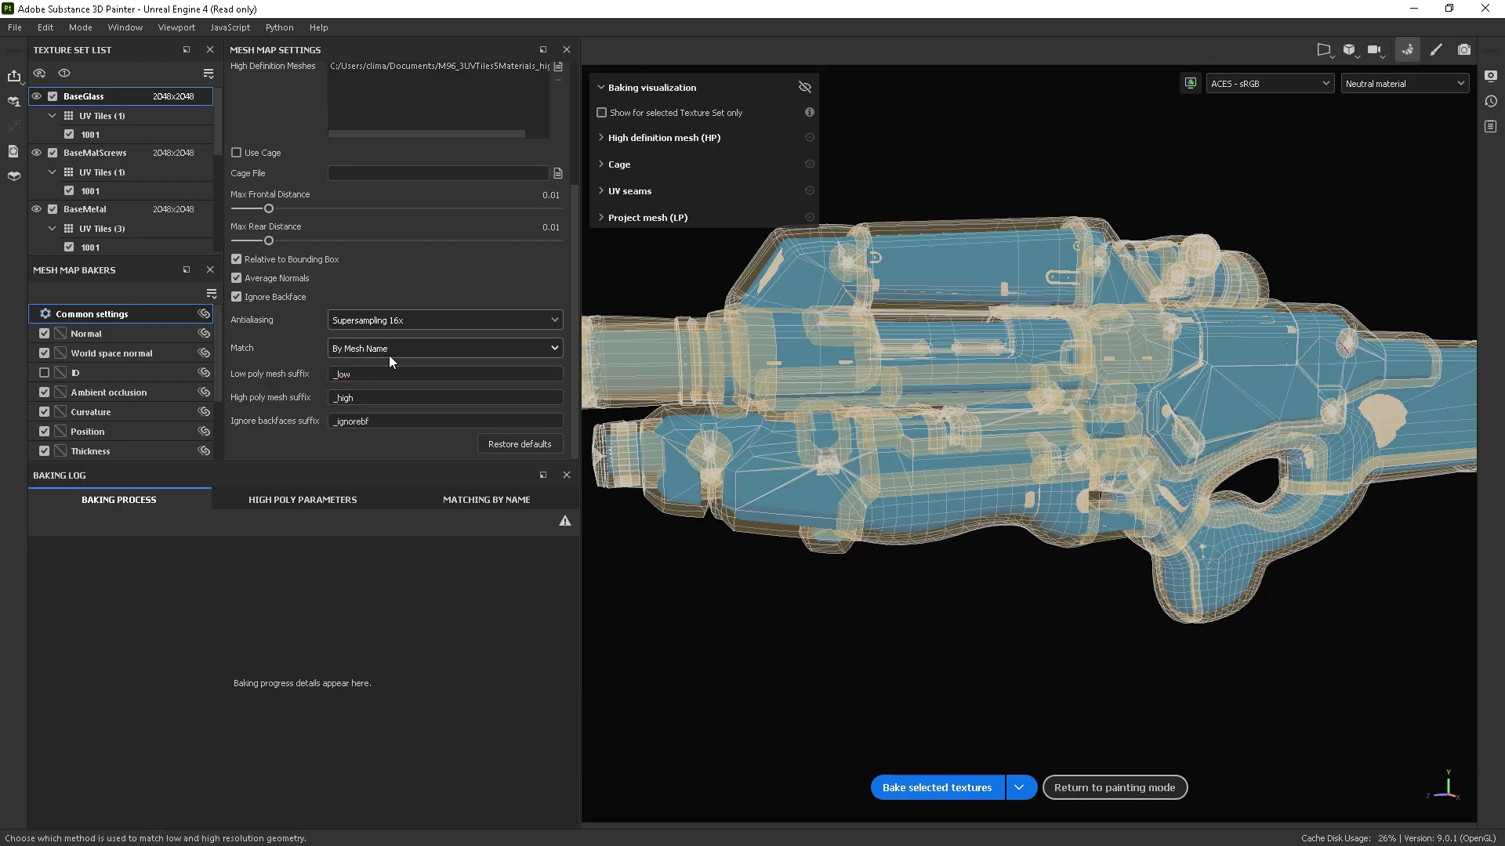
pyautogui.click(473, 494)
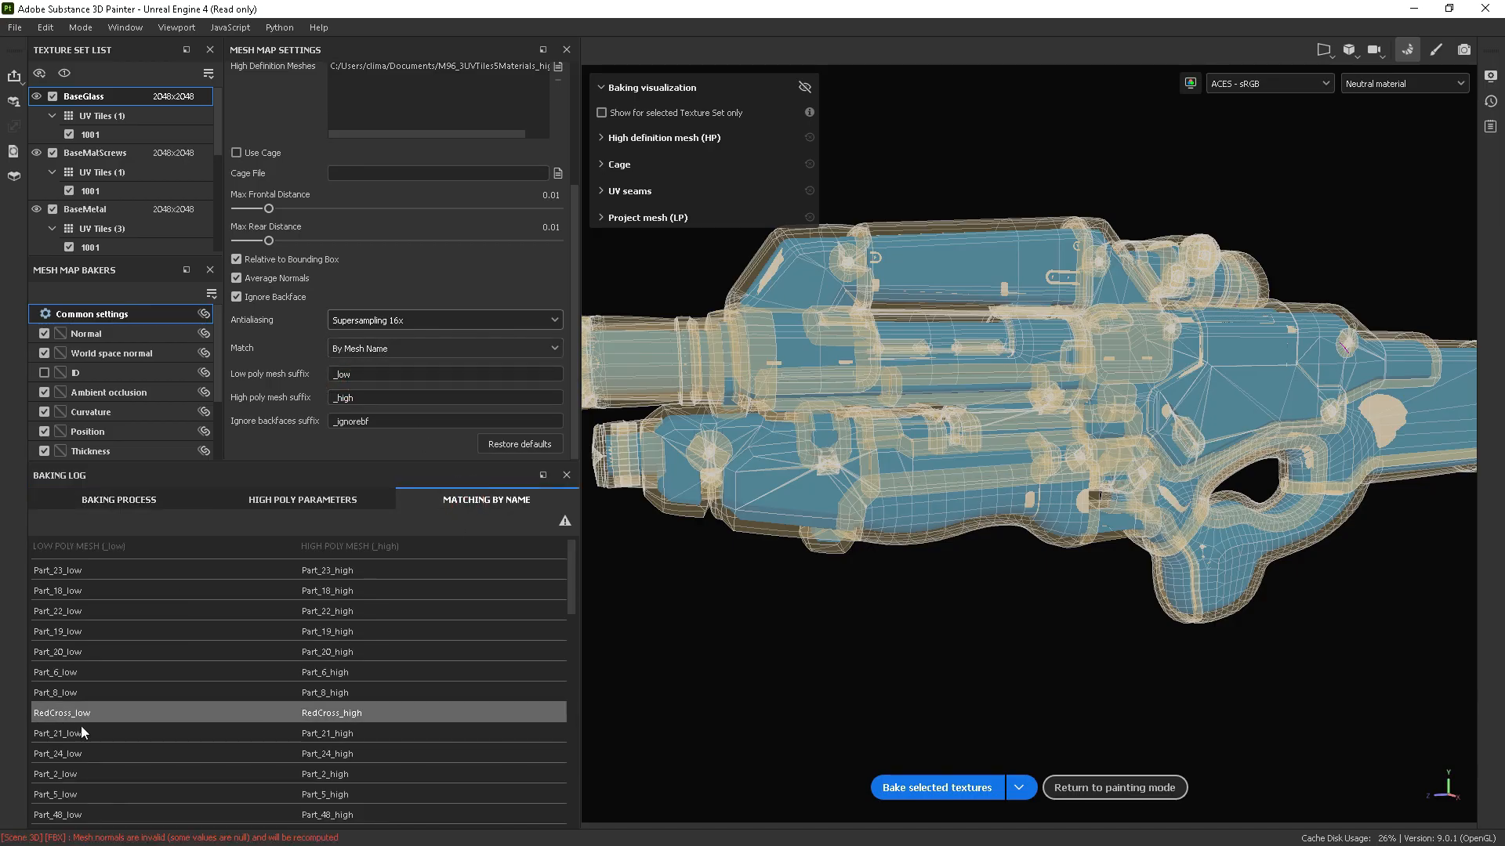
pyautogui.moveTo(573, 569)
pyautogui.mouseDown()
pyautogui.moveTo(572, 802)
pyautogui.moveTo(566, 583)
pyautogui.moveTo(587, 793)
pyautogui.moveTo(564, 579)
pyautogui.mouseUp()
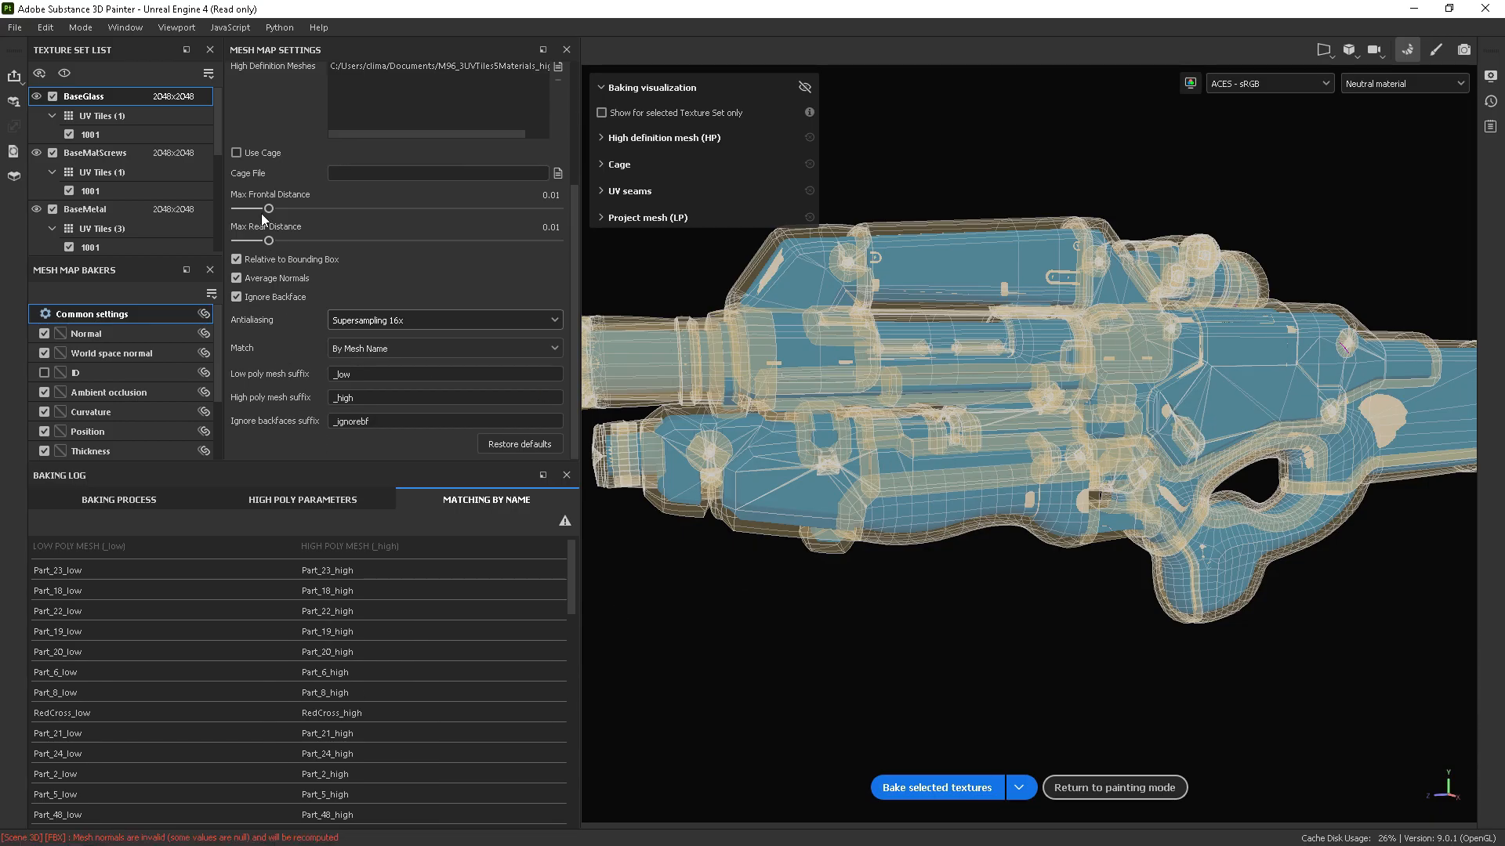
# - Set the max frontal distance to 0.0016 and bake the mesh maps for the selected texture sets
pyautogui.moveTo(268, 208); pyautogui.dragTo(210, 209)
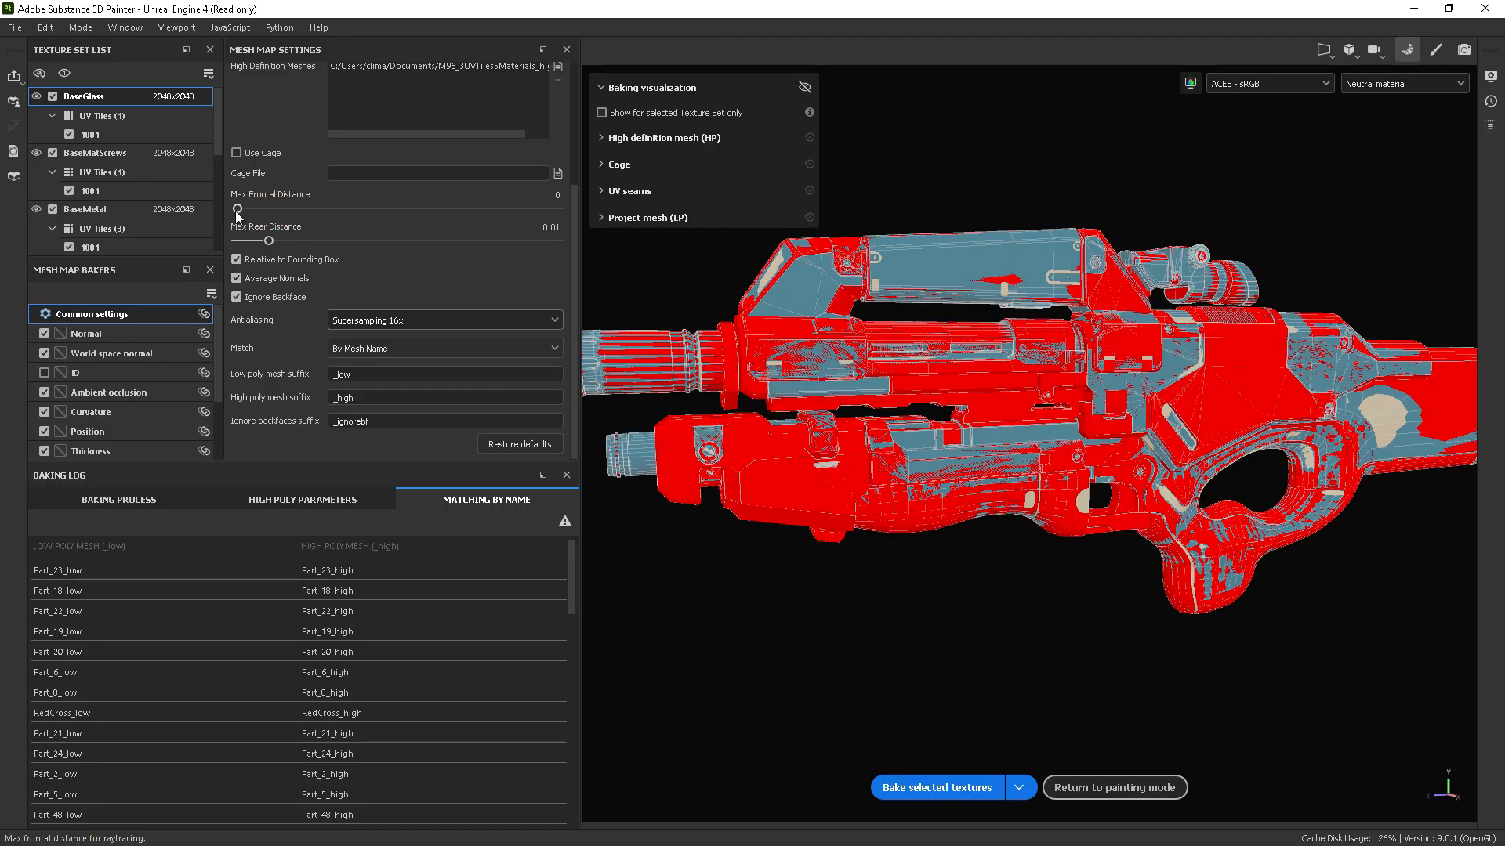
pyautogui.moveTo(250, 210); pyautogui.dragTo(367, 225)
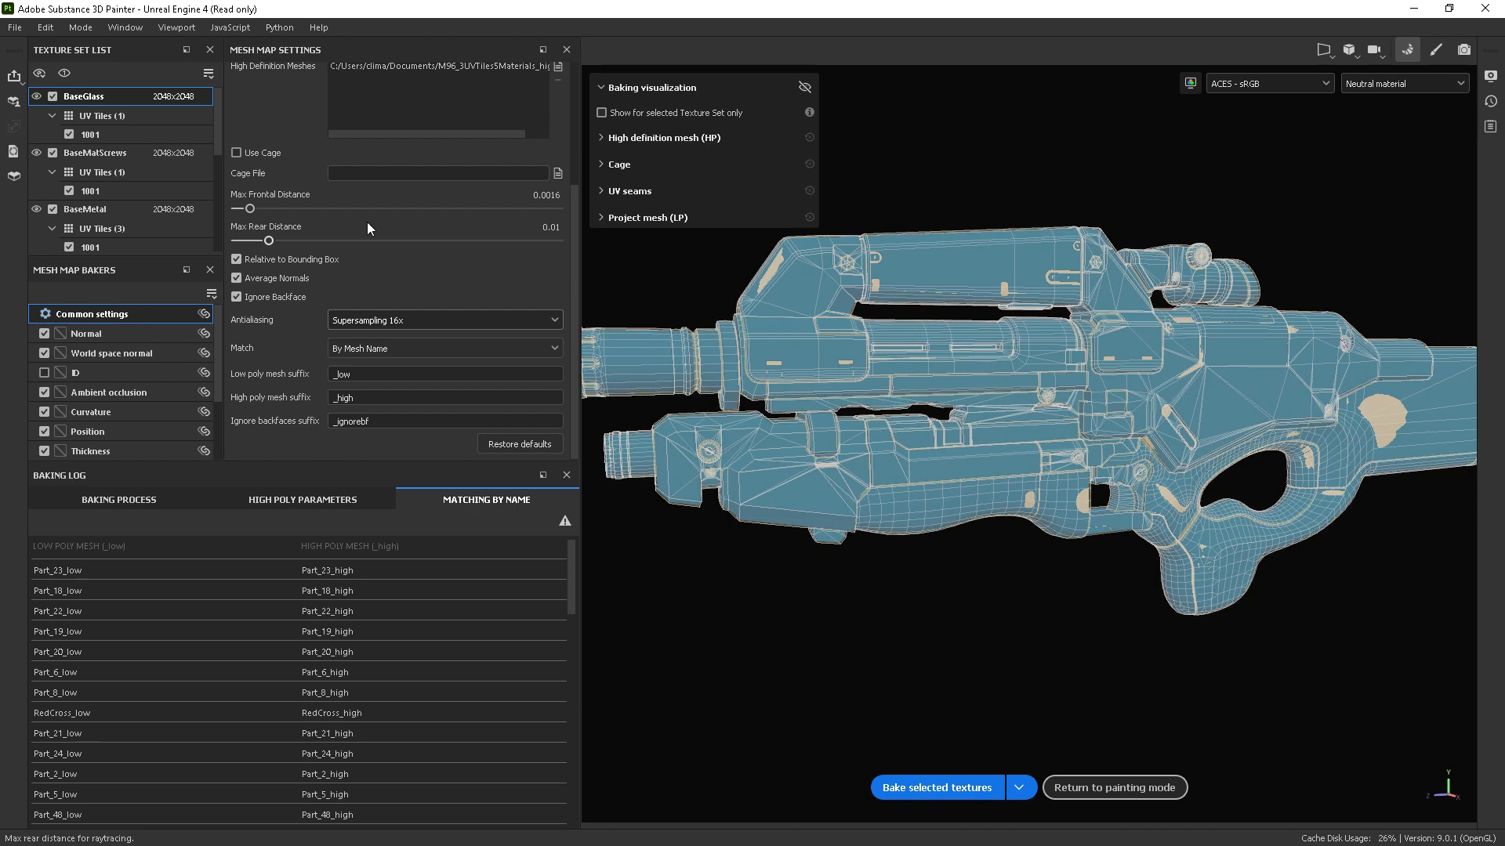
pyautogui.moveTo(1350, 569)
pyautogui.keyDown('alt'); pyautogui.mouseDown()
pyautogui.moveTo(1070, 330)
pyautogui.moveTo(706, 421)
pyautogui.moveTo(591, 579)
pyautogui.moveTo(1349, 557)
pyautogui.mouseUp(); pyautogui.keyUp('alt')
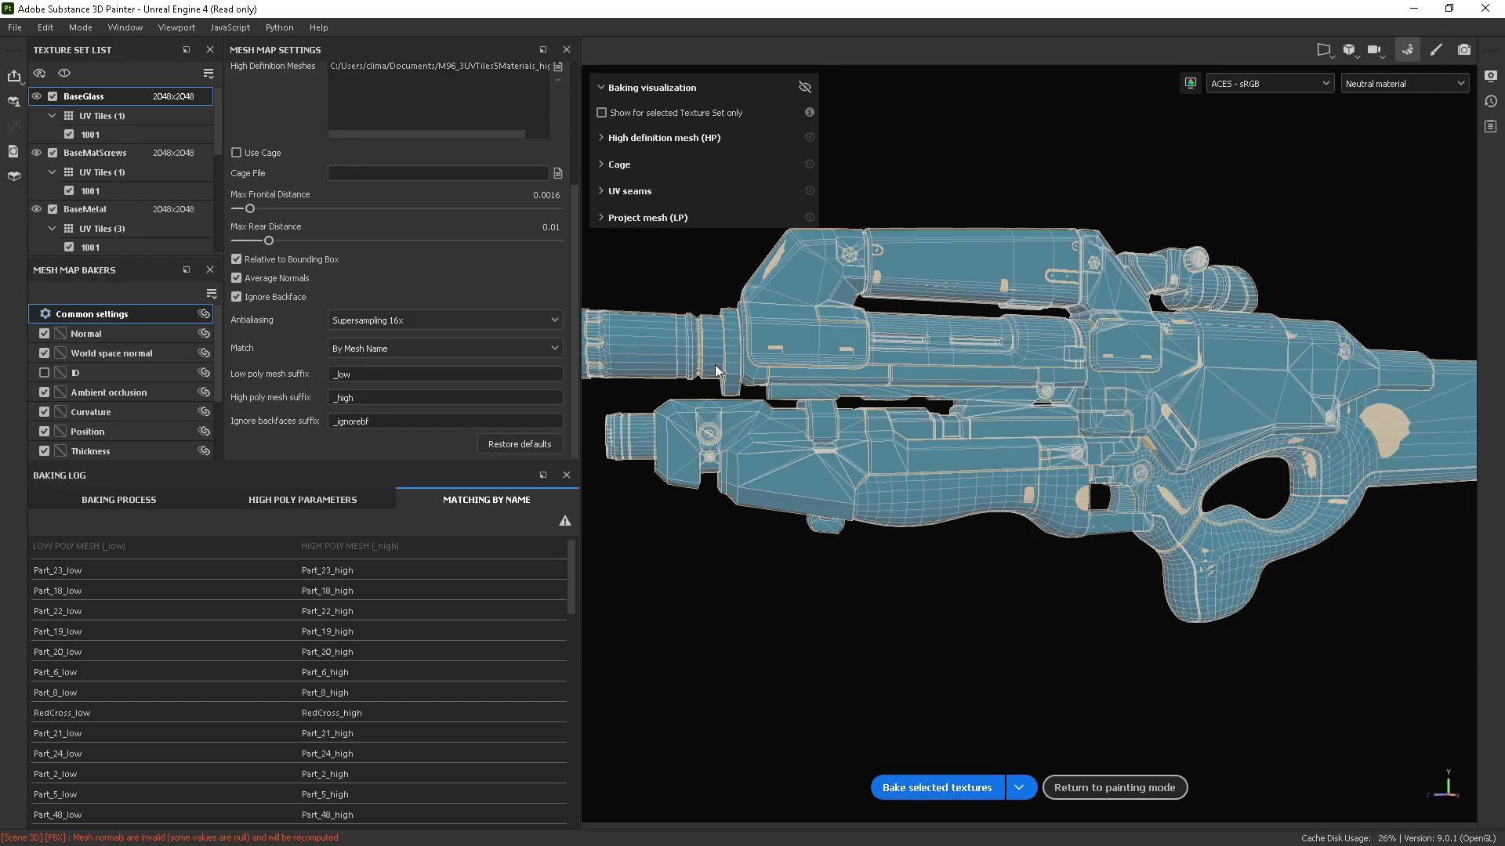
pyautogui.click(956, 788)
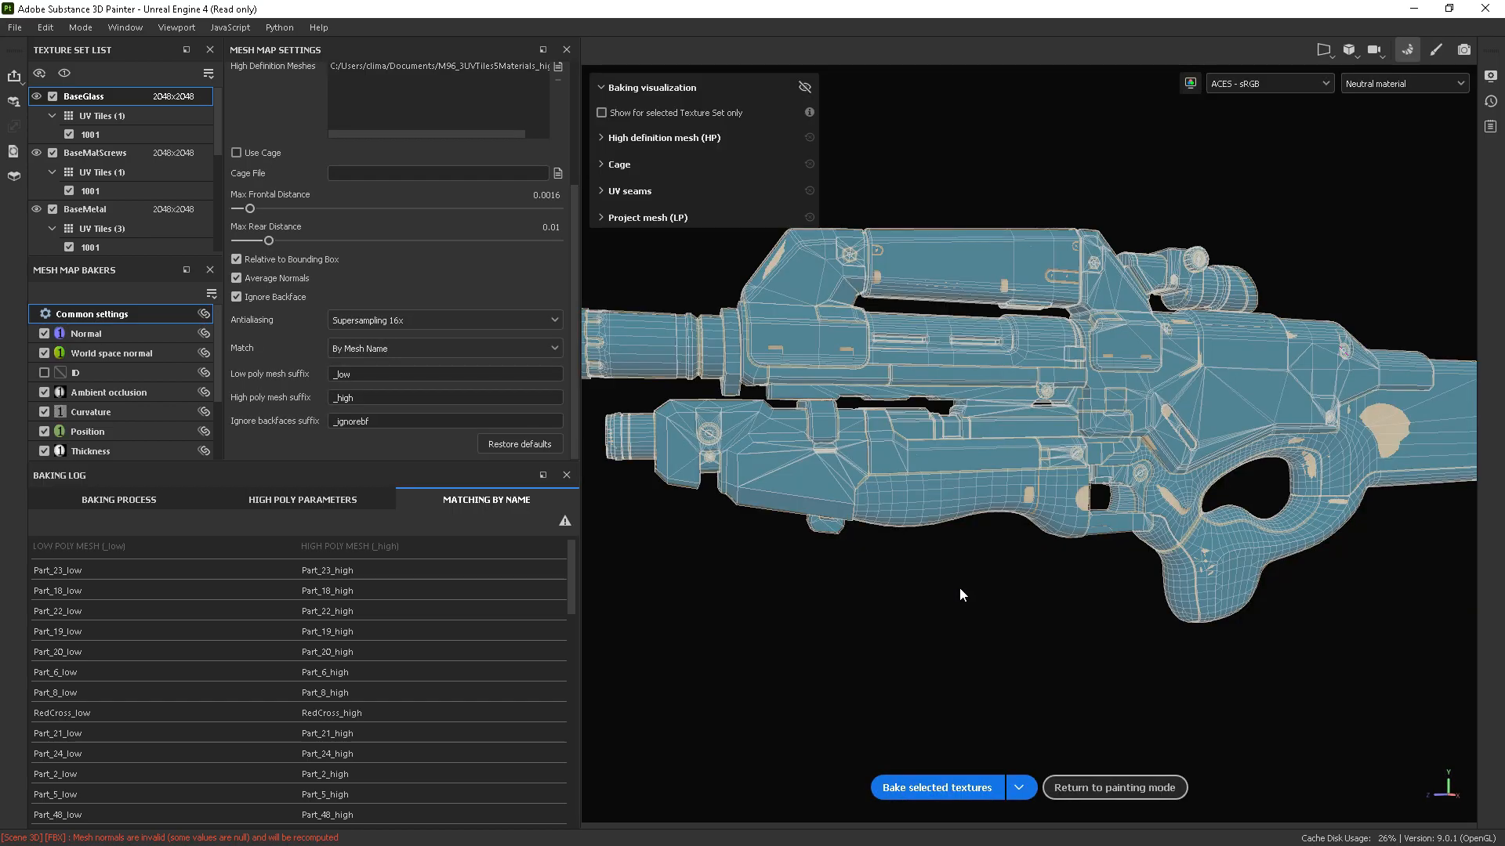
# - Return to painting mode and examine the baked surface details across the rifle, up close and as a whole, with the panels hidden
pyautogui.click(1103, 785)
pyautogui.scroll(5, 689, 406)
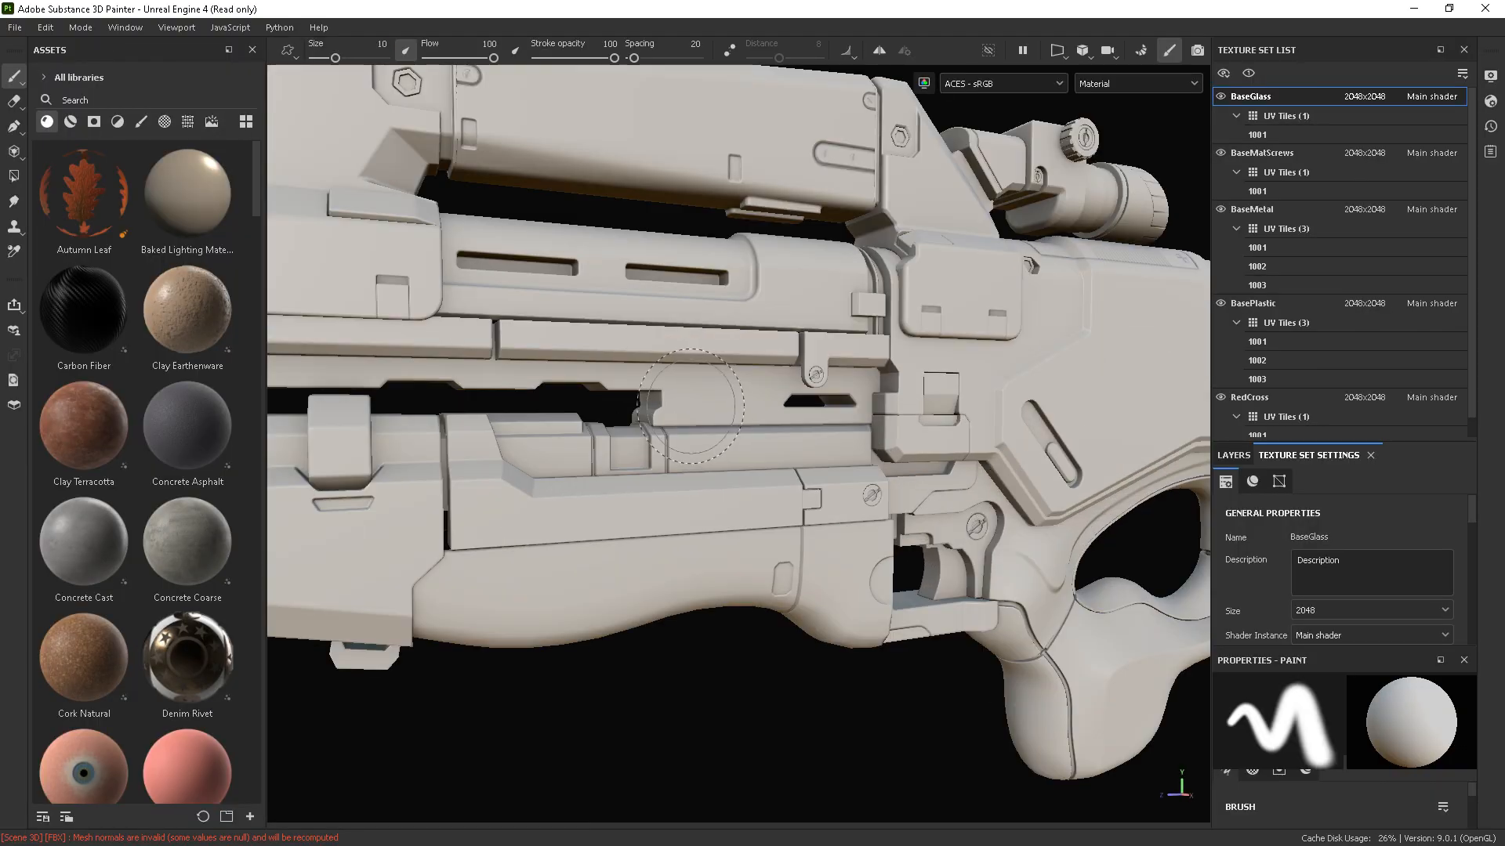
pyautogui.press('Tab')
pyautogui.scroll(-5, 913, 472)
pyautogui.keyDown('alt'); pyautogui.moveTo(960, 460); pyautogui.dragTo(814, 464); pyautogui.keyUp('alt')
pyautogui.keyDown('alt'); pyautogui.moveTo(988, 459); pyautogui.dragTo(1154, 446, button='right'); pyautogui.keyUp('alt')
pyautogui.keyDown('alt'); pyautogui.moveTo(712, 494); pyautogui.dragTo(862, 475); pyautogui.keyUp('alt')
pyautogui.moveTo(881, 460)
pyautogui.keyDown('alt'); pyautogui.mouseDown(button='right')
pyautogui.moveTo(947, 454)
pyautogui.moveTo(914, 458)
pyautogui.mouseUp(button='right'); pyautogui.keyUp('alt')
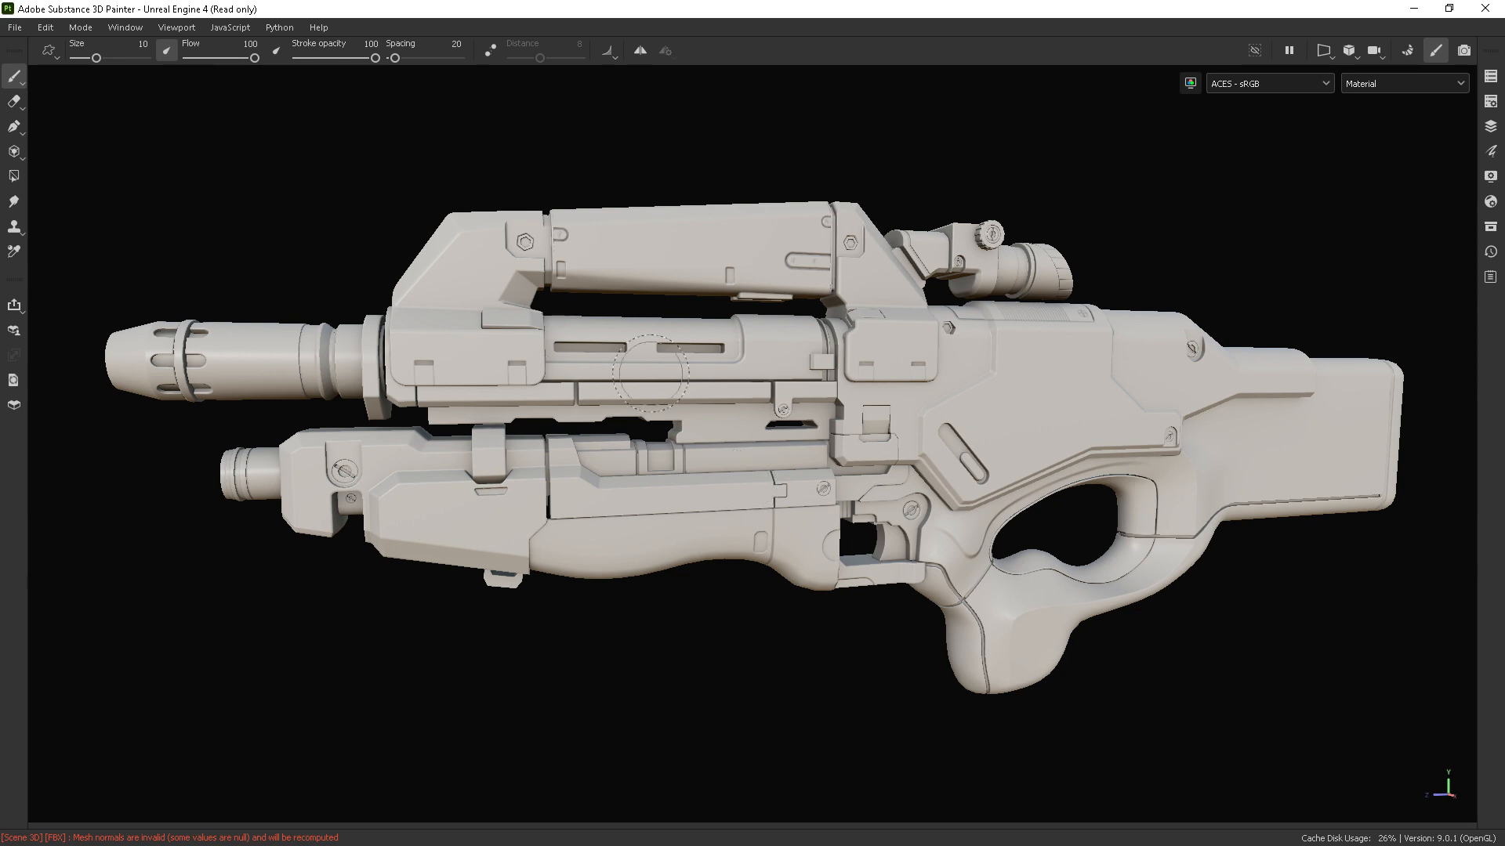
pyautogui.moveTo(928, 432)
pyautogui.keyDown('alt'); pyautogui.mouseDown()
pyautogui.moveTo(854, 434)
pyautogui.moveTo(925, 429)
pyautogui.mouseUp(); pyautogui.keyUp('alt')
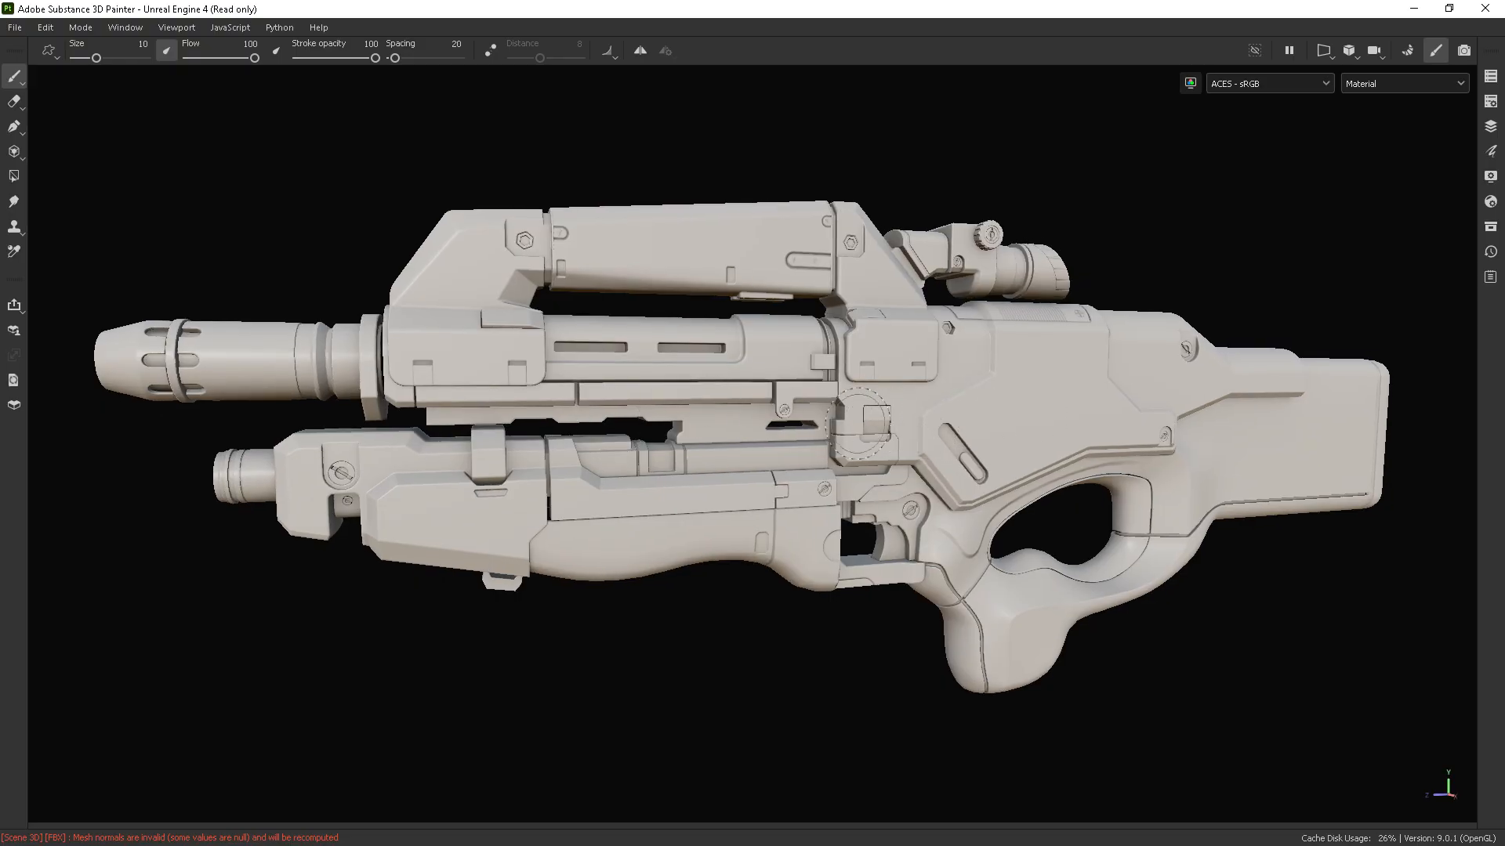
pyautogui.scroll(1, 930, 474)
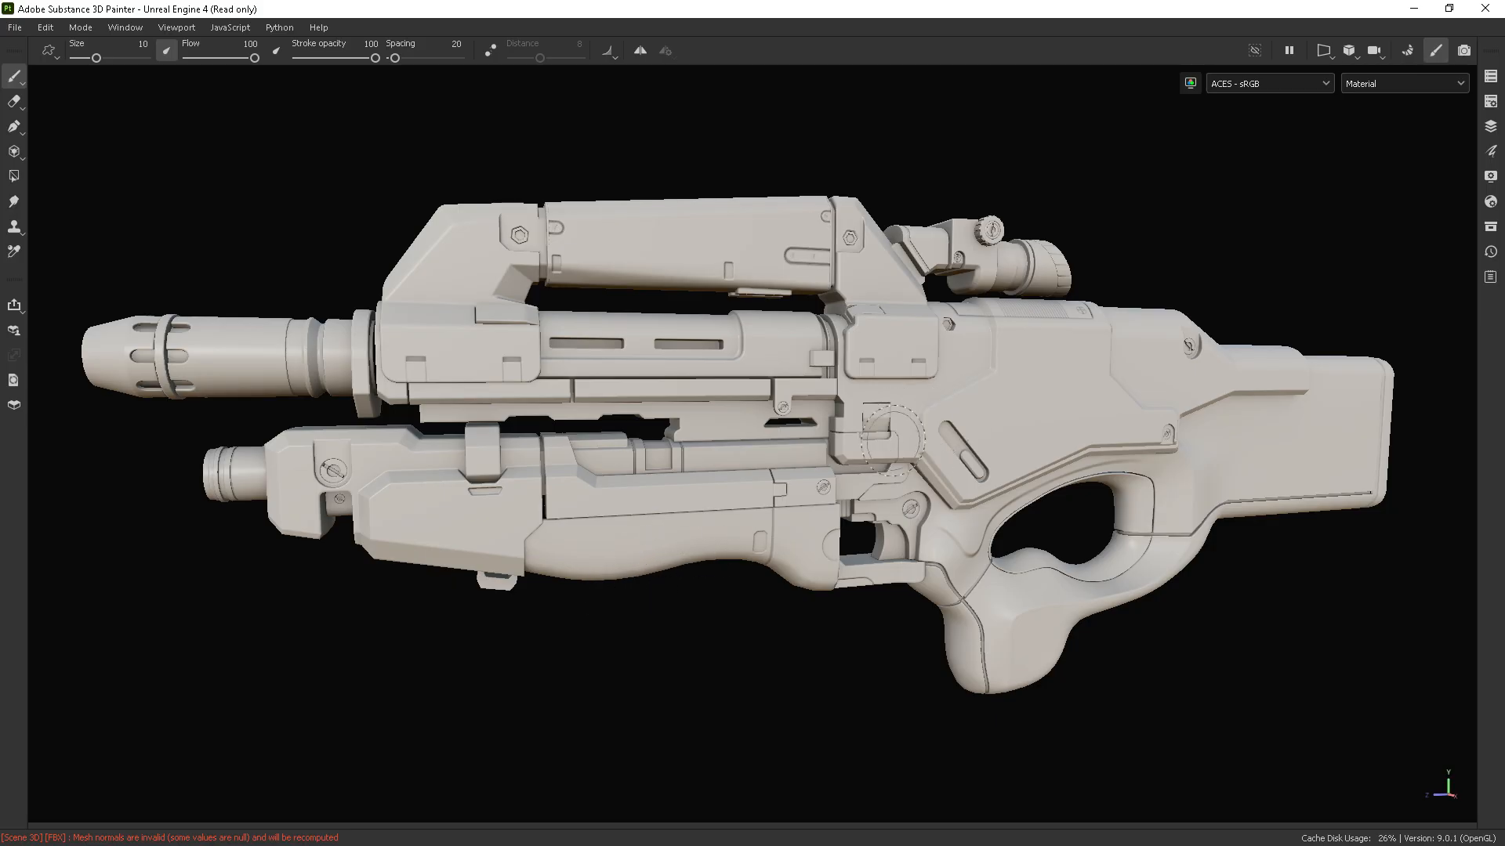
pyautogui.scroll(5, 956, 415)
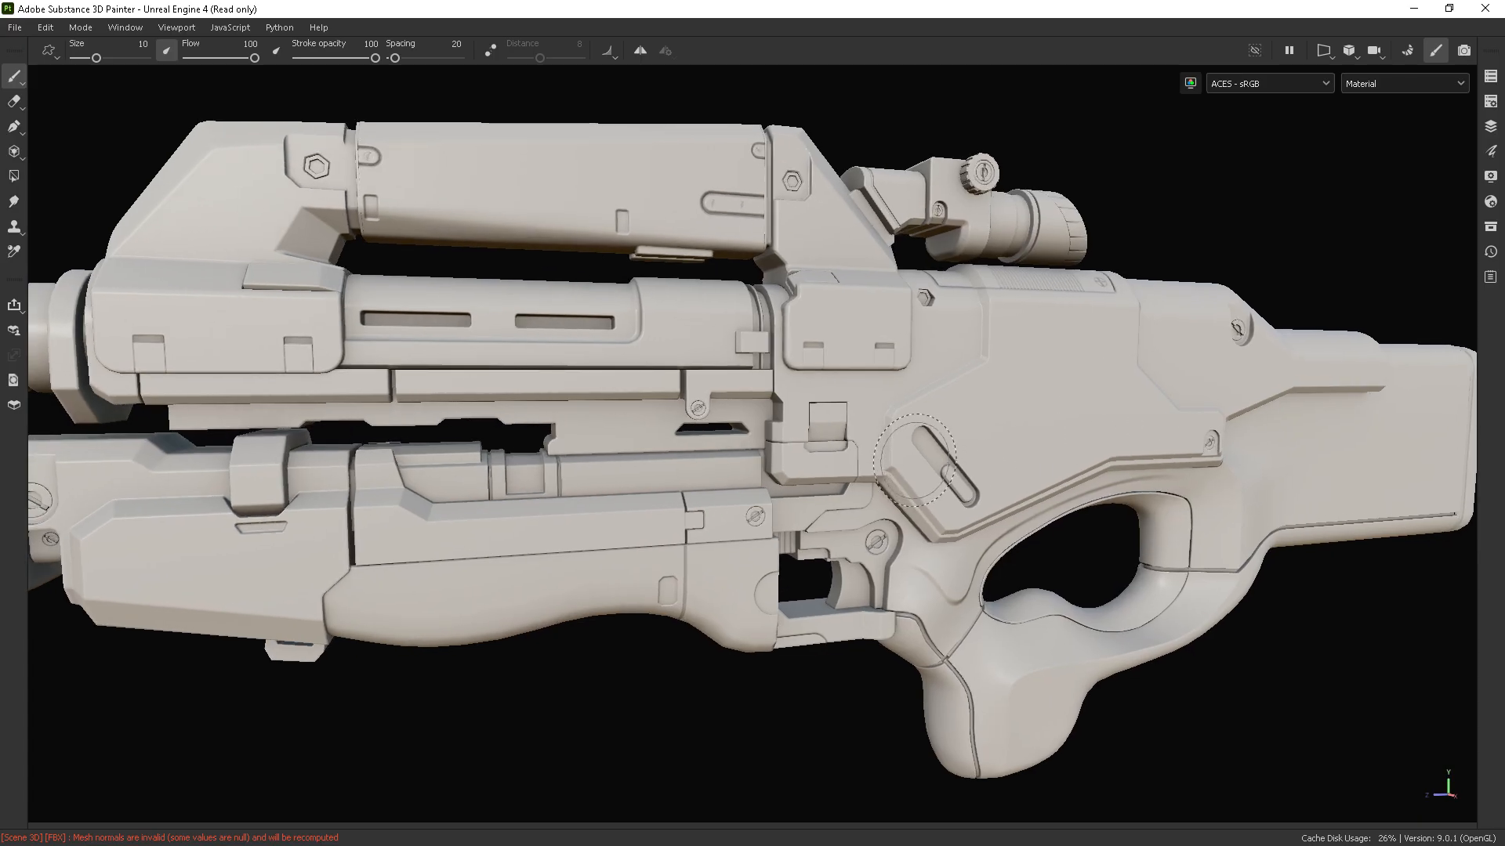
# - Bring back the panels, delete the BaseMetal texture set's default Layer 1 and apply the Steel Tank Painted sharp smart material to it
pyautogui.press('Tab')
pyautogui.click(71, 122)
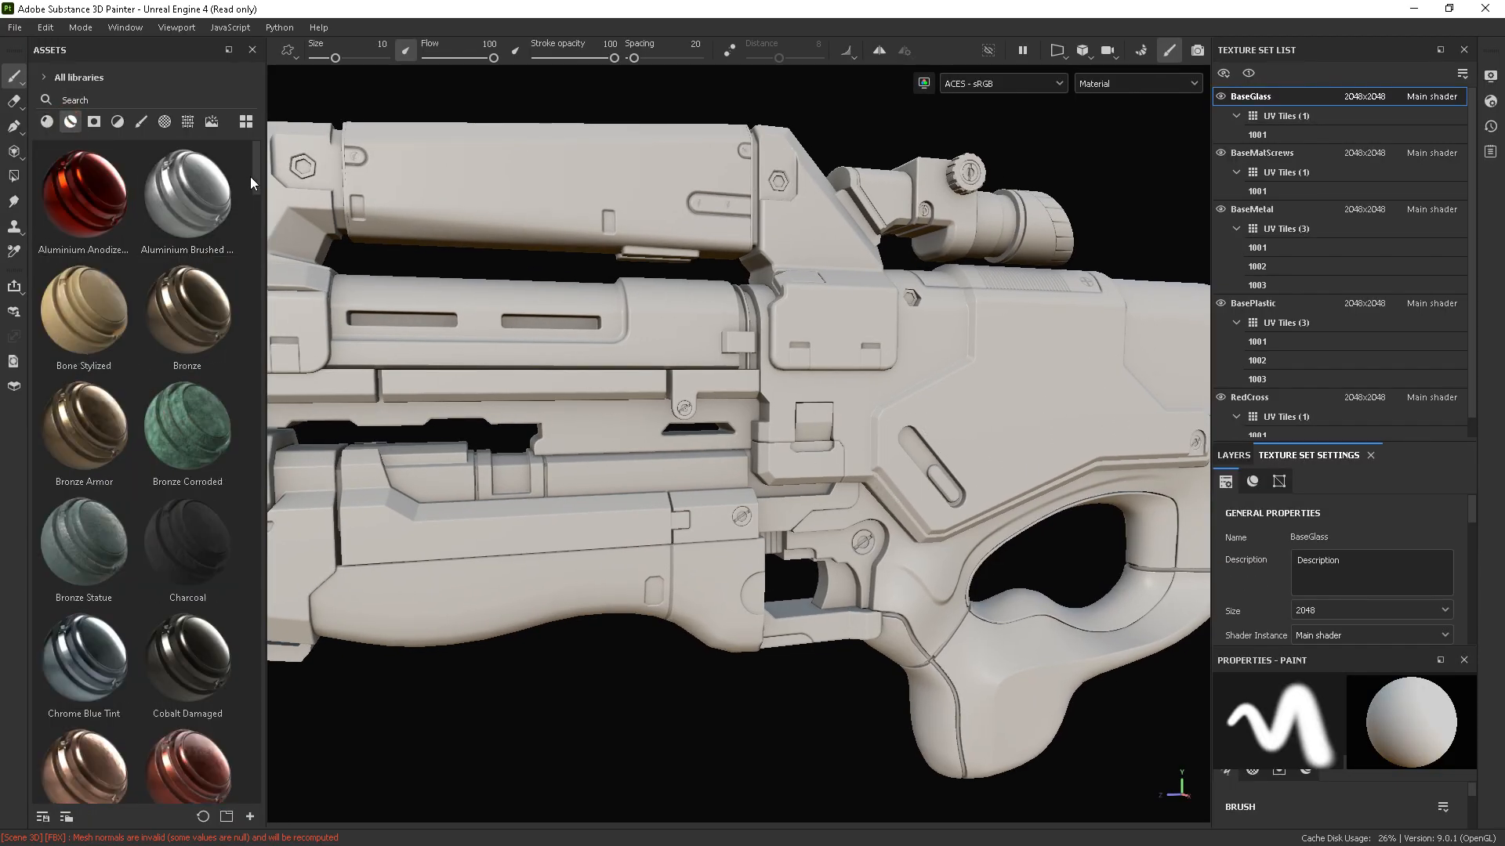
pyautogui.moveTo(256, 175); pyautogui.dragTo(257, 772)
pyautogui.moveTo(187, 376)
pyautogui.mouseDown()
pyautogui.moveTo(717, 662)
pyautogui.moveTo(1254, 384)
pyautogui.mouseUp()
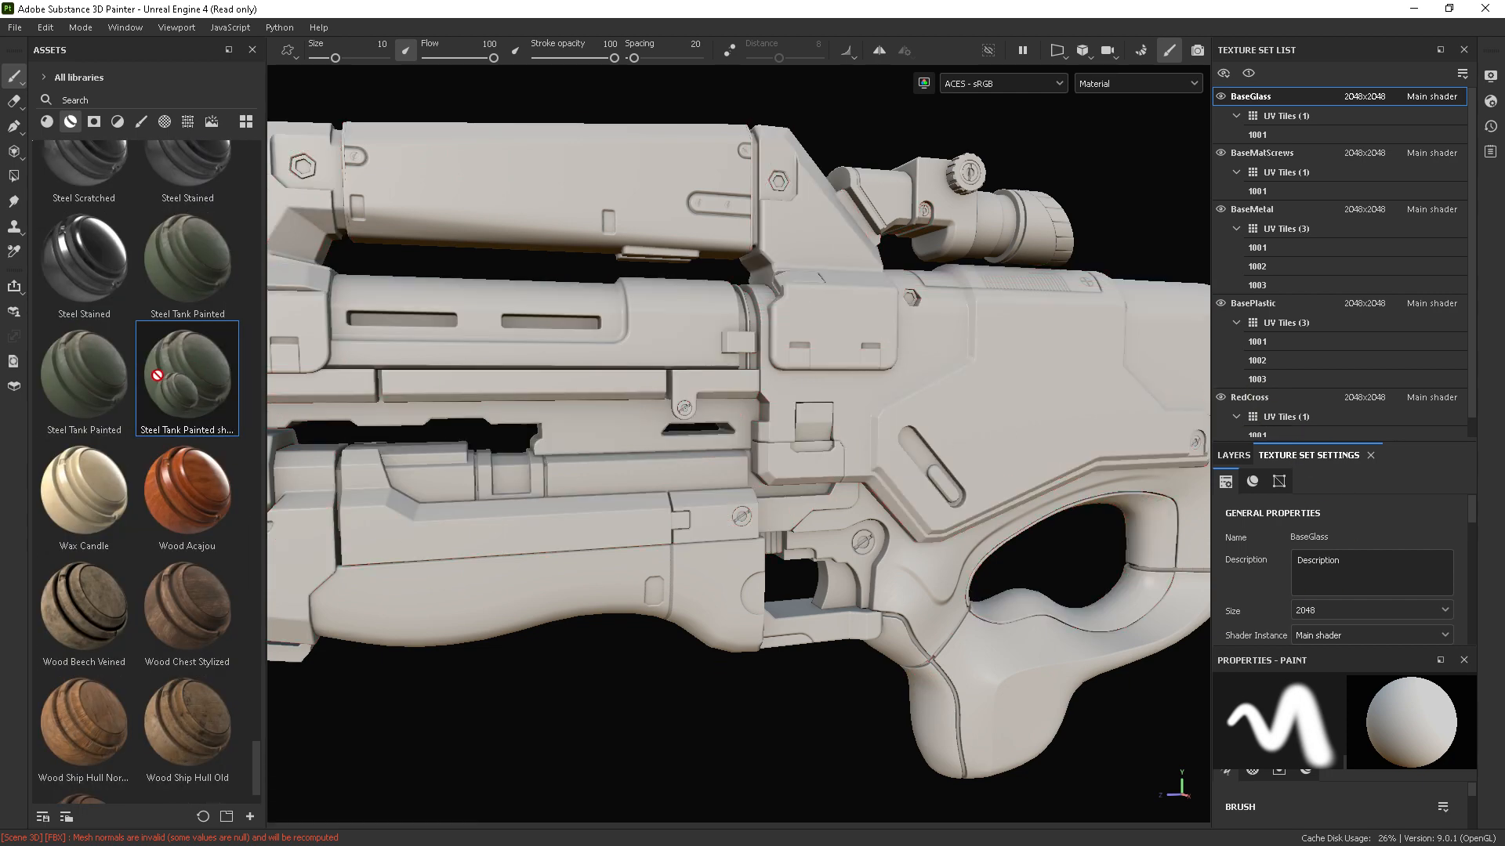
pyautogui.click(1250, 209)
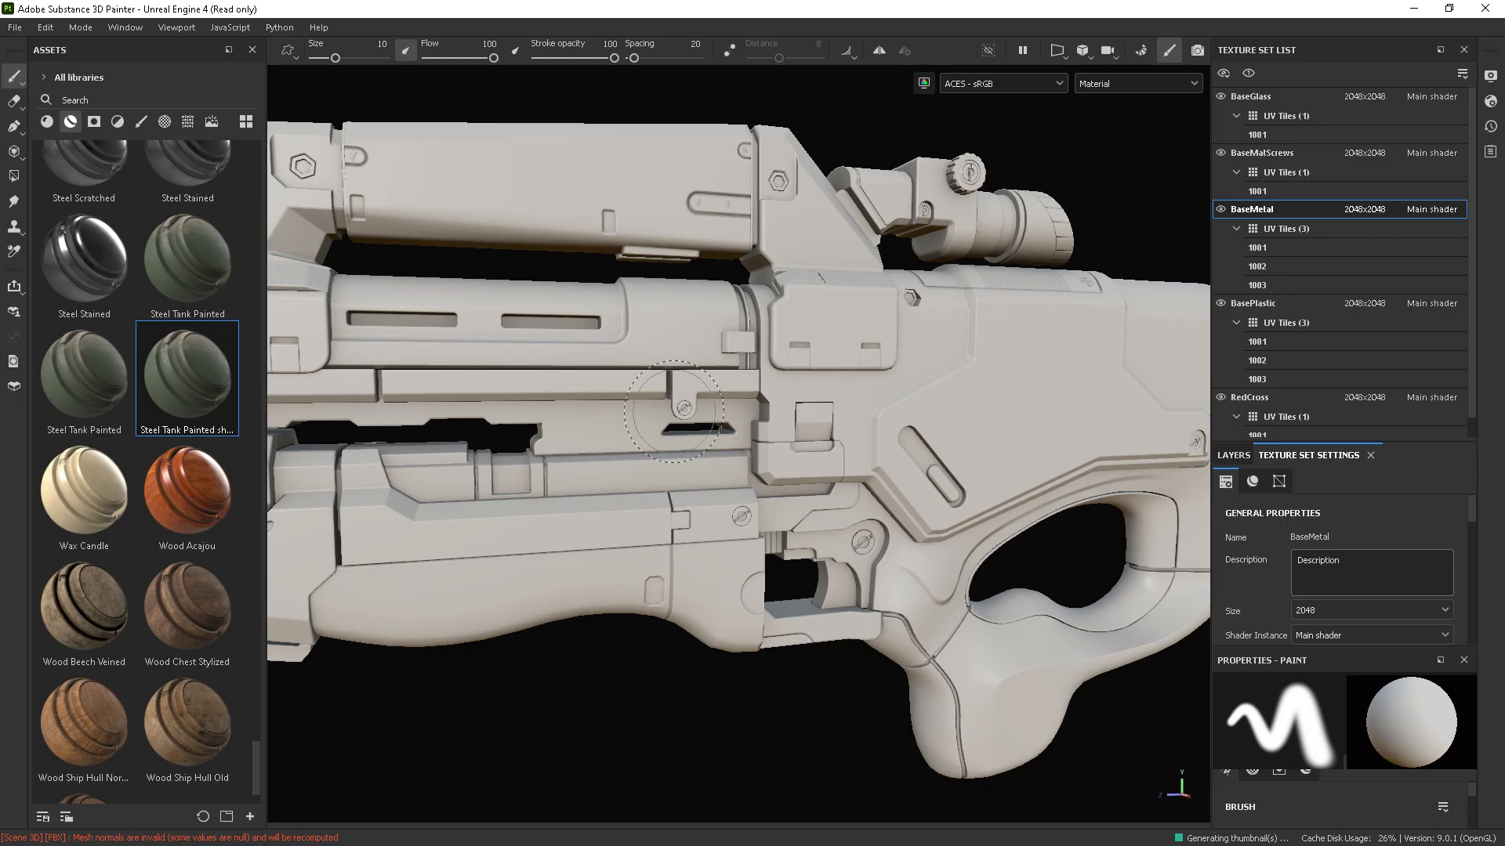
pyautogui.moveTo(207, 389)
pyautogui.mouseDown()
pyautogui.moveTo(754, 765)
pyautogui.moveTo(1290, 405)
pyautogui.moveTo(1260, 489)
pyautogui.moveTo(1231, 462)
pyautogui.moveTo(1241, 502)
pyautogui.mouseUp()
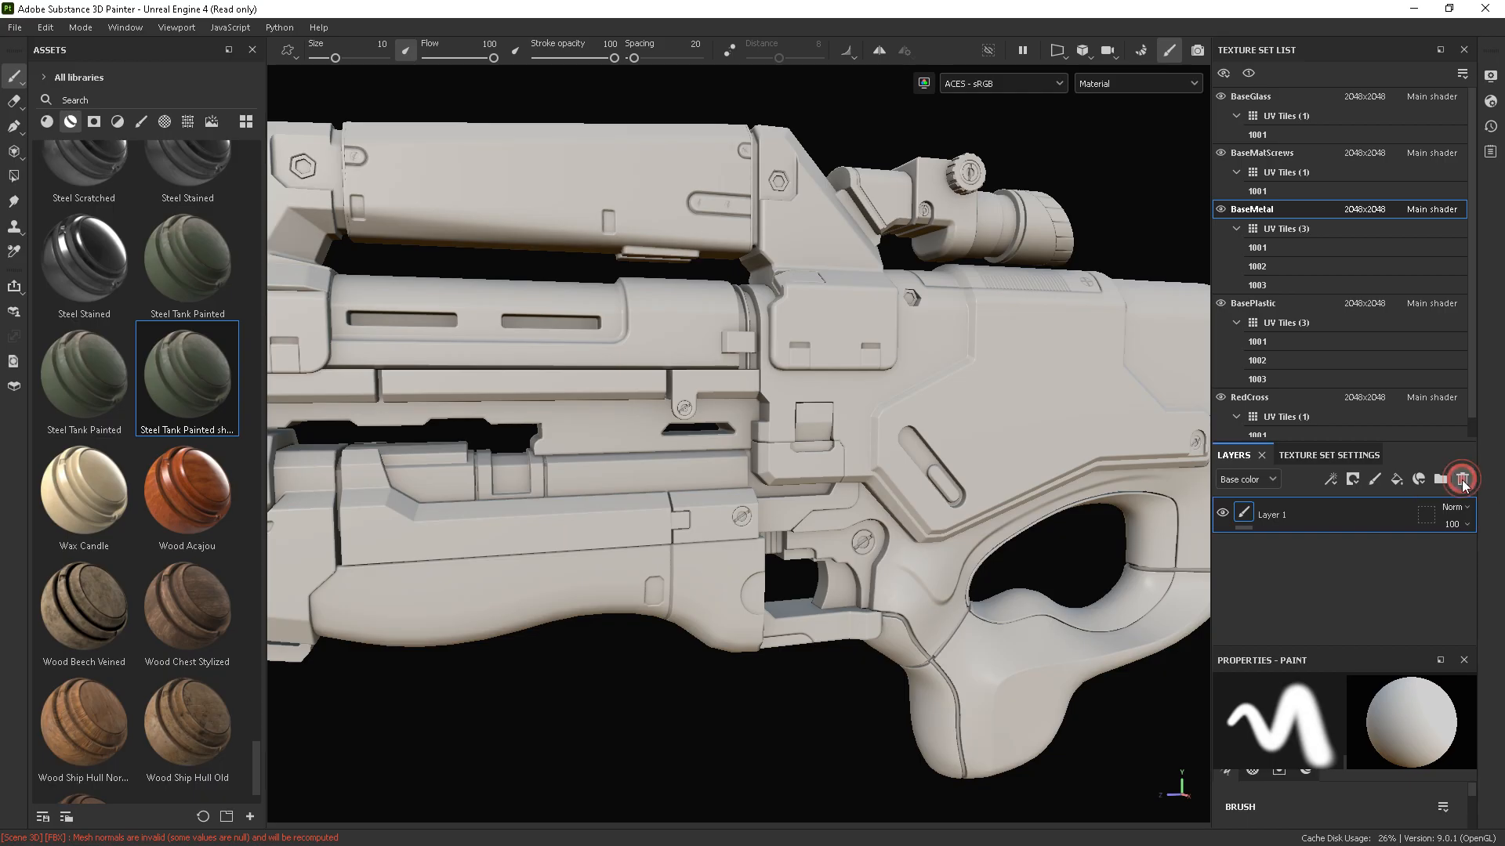
pyautogui.click(1463, 480)
pyautogui.moveTo(194, 375)
pyautogui.mouseDown()
pyautogui.moveTo(1175, 696)
pyautogui.moveTo(1280, 550)
pyautogui.mouseUp()
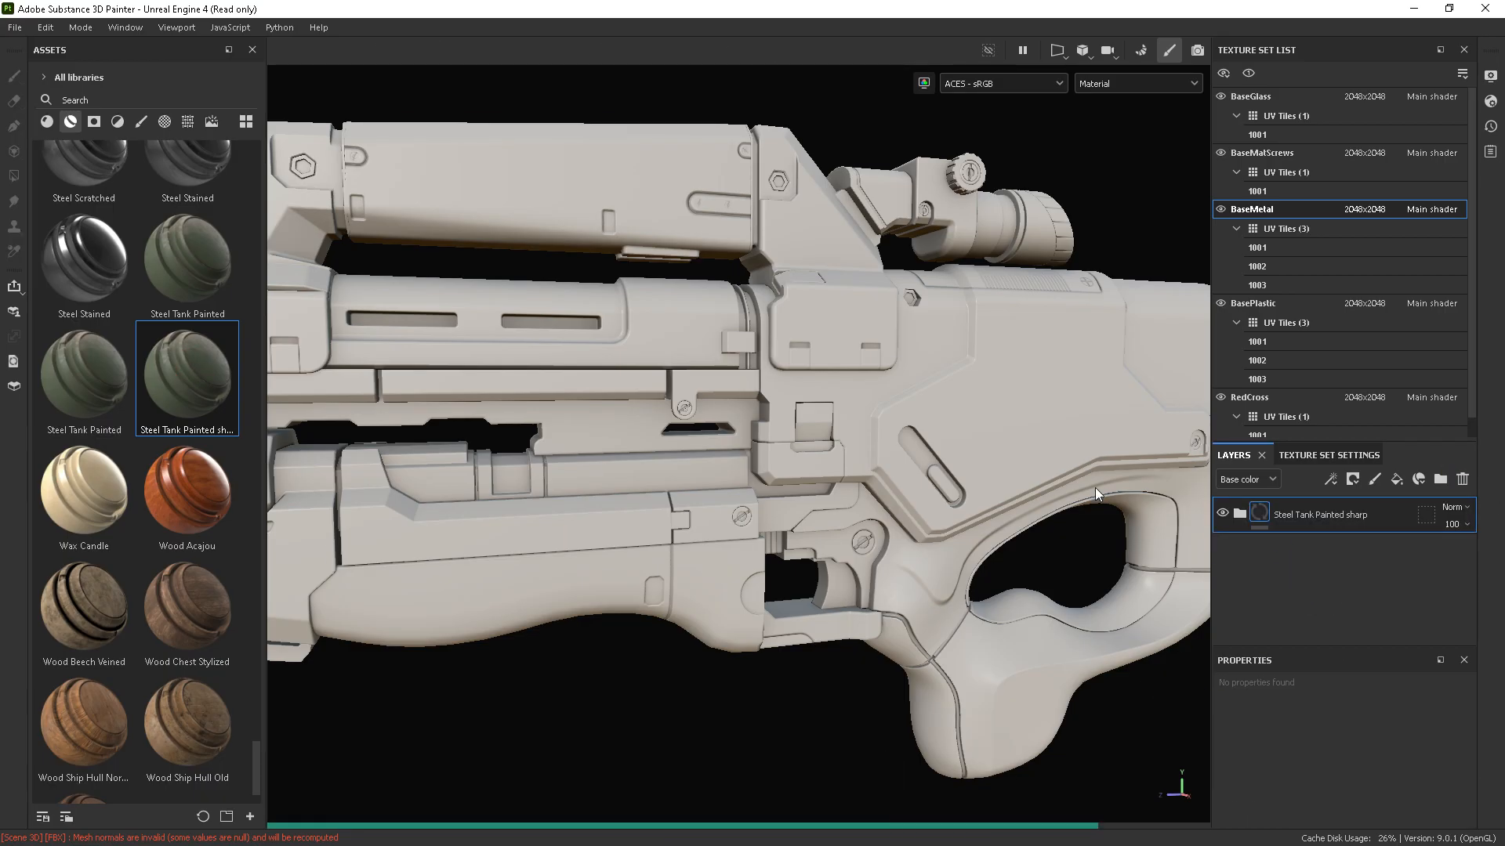
# - Examine the painted steel on the rifle's body up close, rotating the lighting and hiding the panels for a full view
pyautogui.scroll(3, 1047, 406)
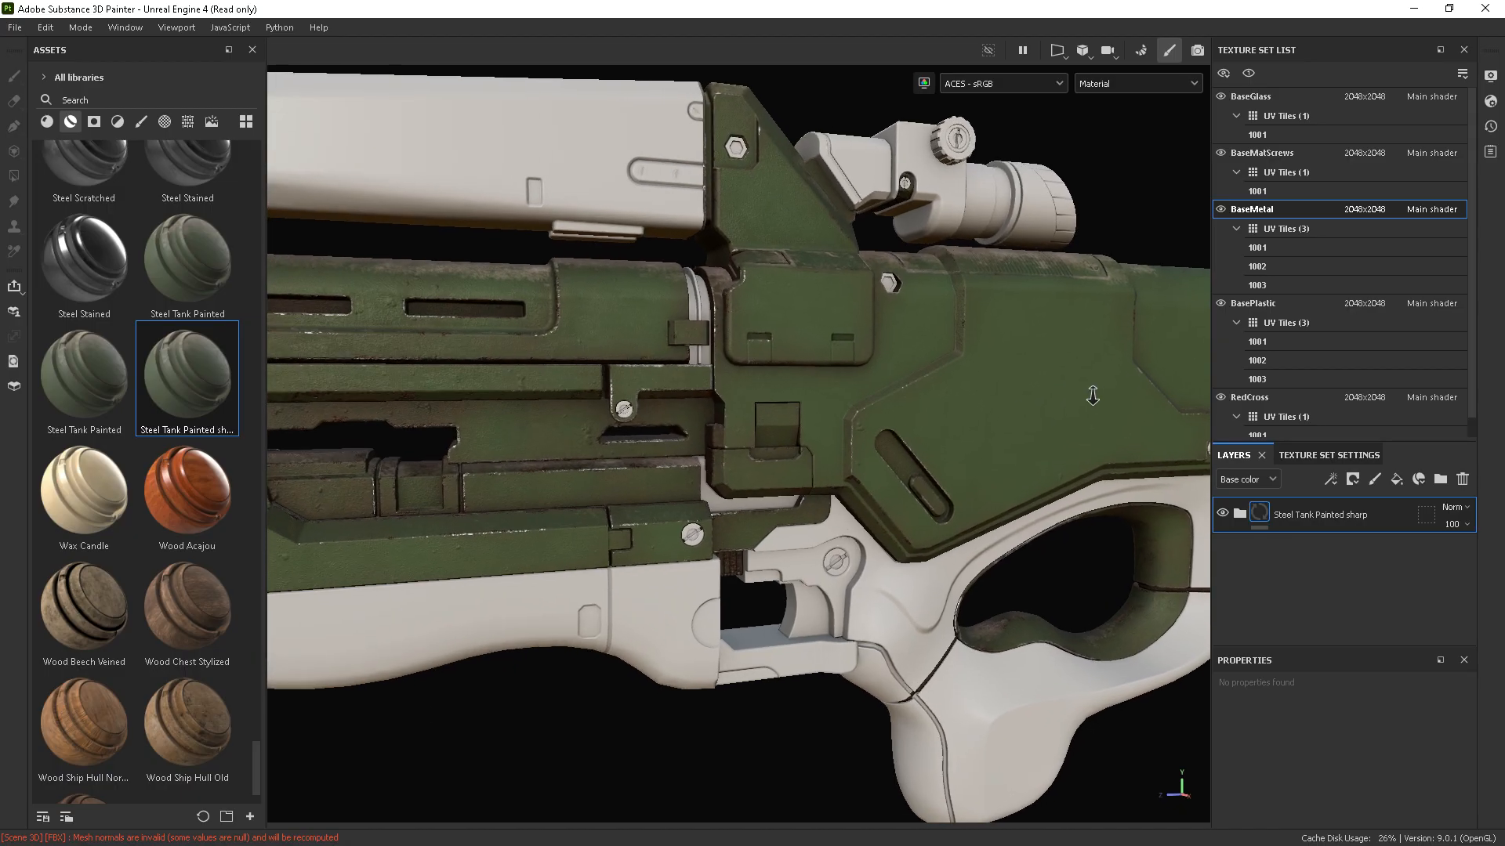
pyautogui.scroll(8, 1122, 387)
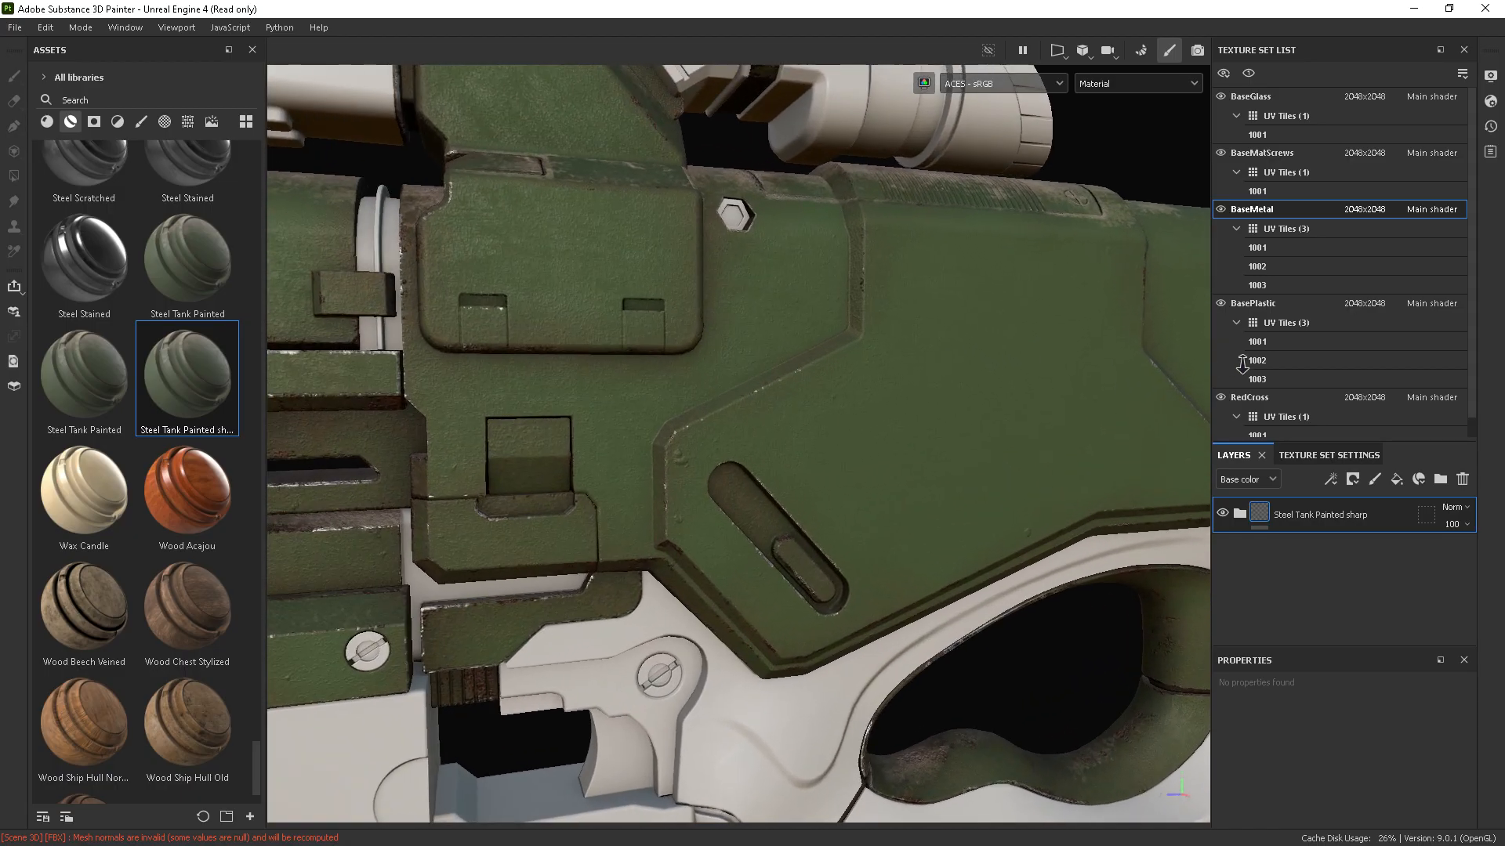
pyautogui.keyDown('alt'); pyautogui.moveTo(927, 453); pyautogui.dragTo(772, 403); pyautogui.keyUp('alt')
pyautogui.keyDown('alt'); pyautogui.moveTo(979, 417); pyautogui.dragTo(1038, 423, button='right'); pyautogui.keyUp('alt')
pyautogui.keyDown('alt'); pyautogui.moveTo(837, 460); pyautogui.dragTo(925, 429); pyautogui.keyUp('alt')
pyautogui.keyDown('alt'); pyautogui.moveTo(886, 503); pyautogui.dragTo(705, 503); pyautogui.keyUp('alt')
pyautogui.keyDown('shift'); pyautogui.moveTo(707, 503); pyautogui.dragTo(748, 476, button='right'); pyautogui.keyUp('shift')
pyautogui.keyDown('alt'); pyautogui.moveTo(835, 439); pyautogui.dragTo(890, 430, button='right'); pyautogui.keyUp('alt')
pyautogui.press('Tab')
pyautogui.moveTo(915, 470)
pyautogui.keyDown('alt'); pyautogui.mouseDown()
pyautogui.moveTo(870, 466)
pyautogui.moveTo(954, 473)
pyautogui.moveTo(931, 477)
pyautogui.mouseUp(); pyautogui.keyUp('alt')
pyautogui.keyDown('alt'); pyautogui.moveTo(893, 462); pyautogui.dragTo(921, 492, button='middle'); pyautogui.keyUp('alt')
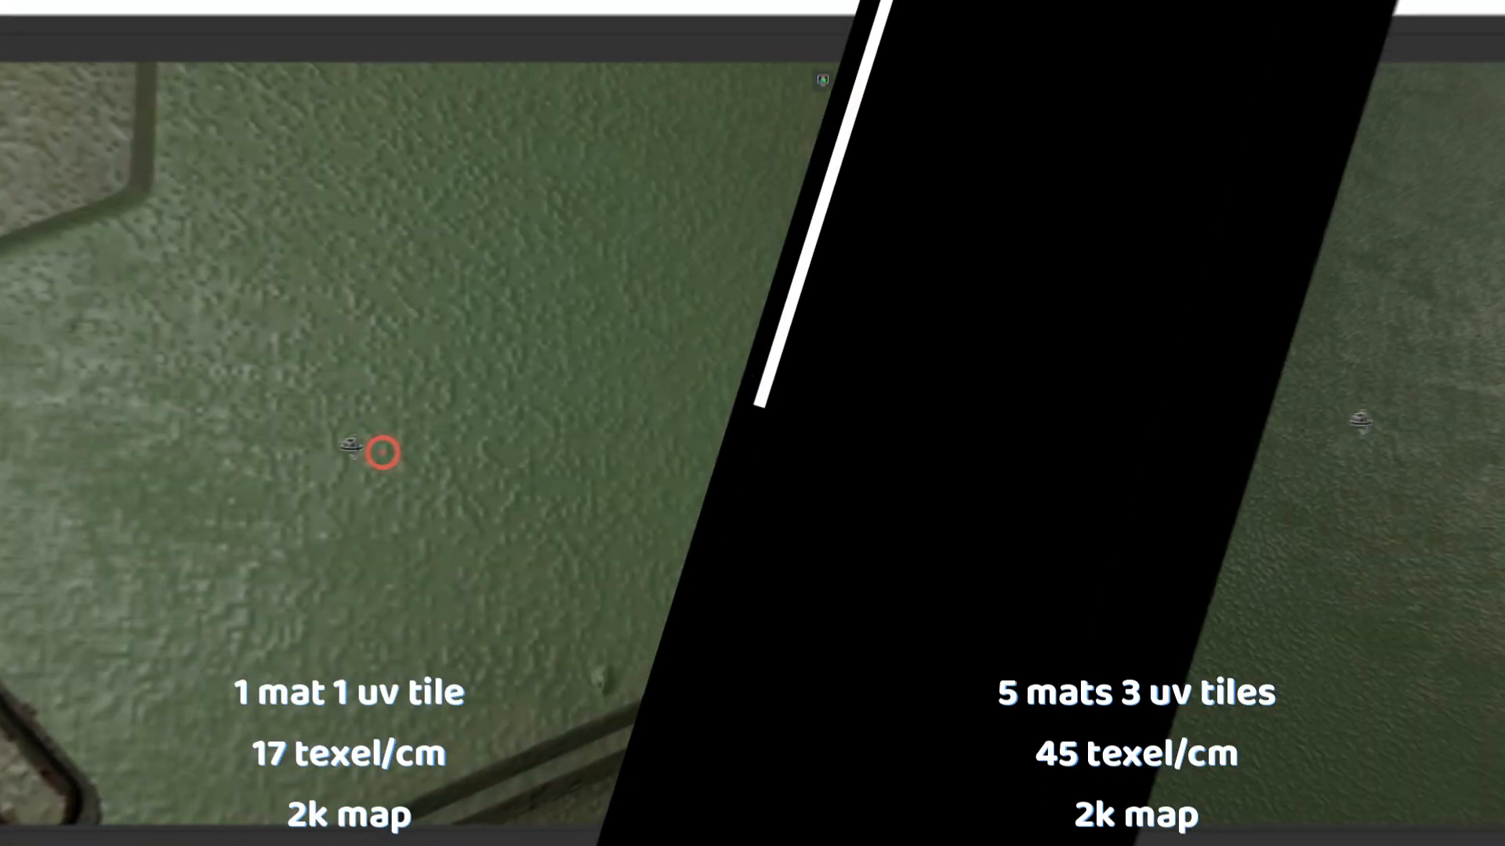
# - Compare the paint grain's sharpness up close between the single-UV-tile rifle and the version with three UV tiles
pyautogui.moveTo(350, 447)
pyautogui.keyDown('alt'); pyautogui.mouseDown()
pyautogui.moveTo(384, 413)
pyautogui.moveTo(351, 416)
pyautogui.mouseUp(); pyautogui.keyUp('alt')
pyautogui.keyDown('alt'); pyautogui.moveTo(496, 429); pyautogui.dragTo(502, 396, button='right'); pyautogui.keyUp('alt')
pyautogui.scroll(-5, 504, 396)
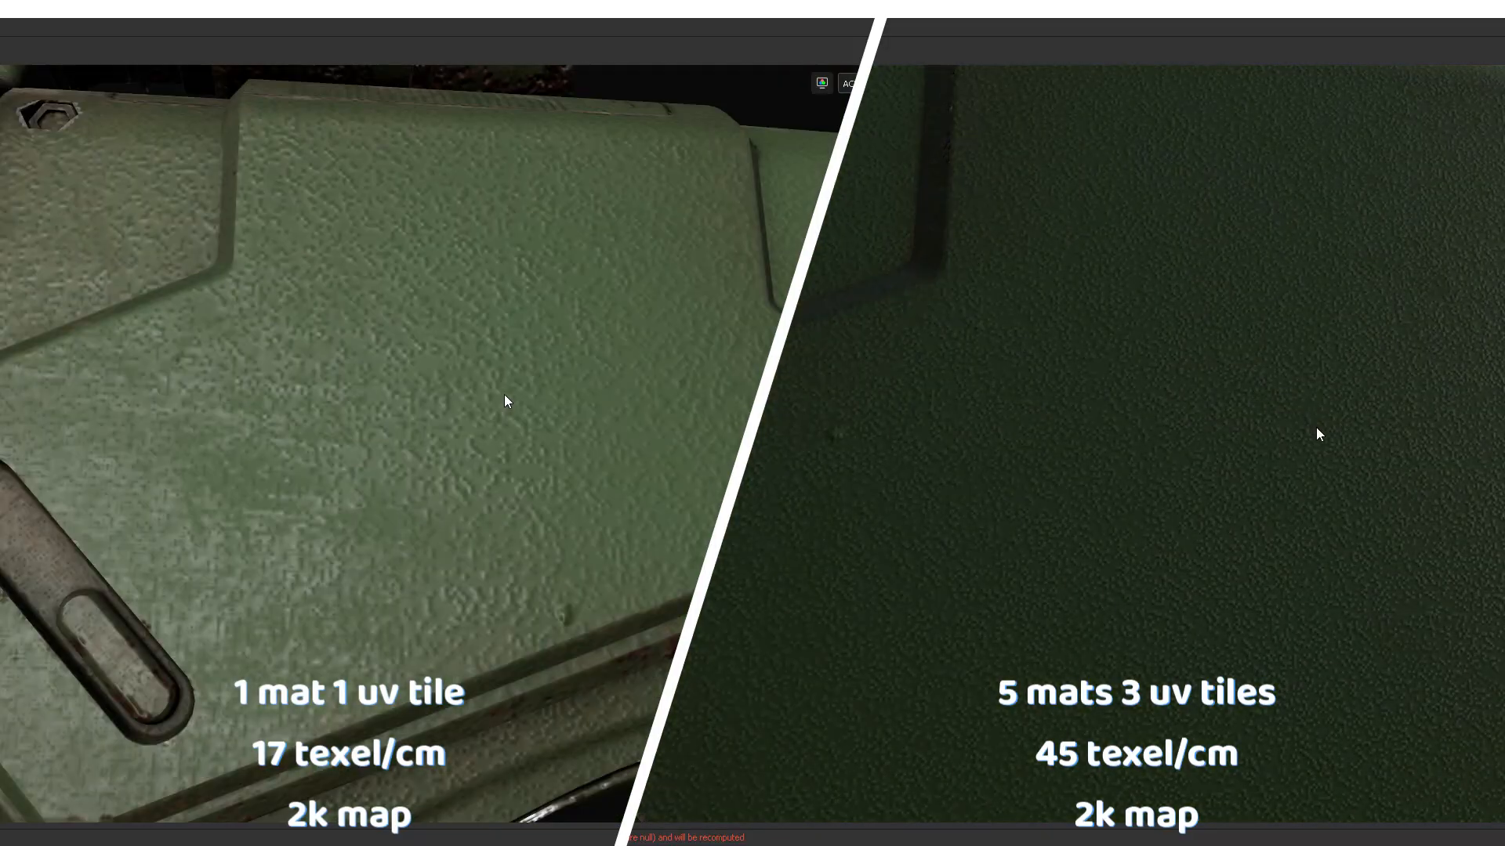
pyautogui.scroll(4, 505, 395)
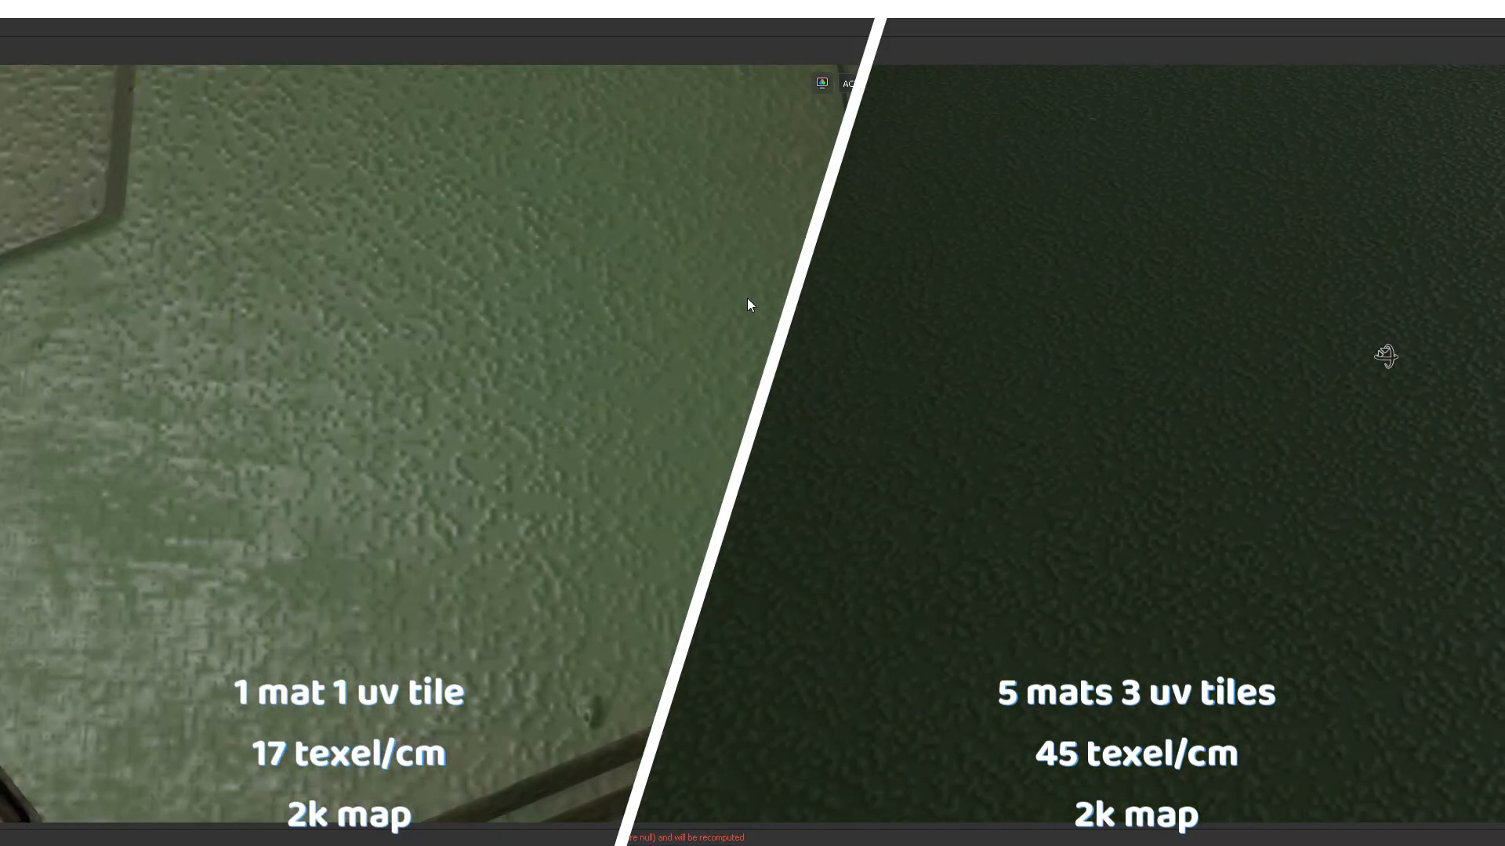
pyautogui.press('Tab')
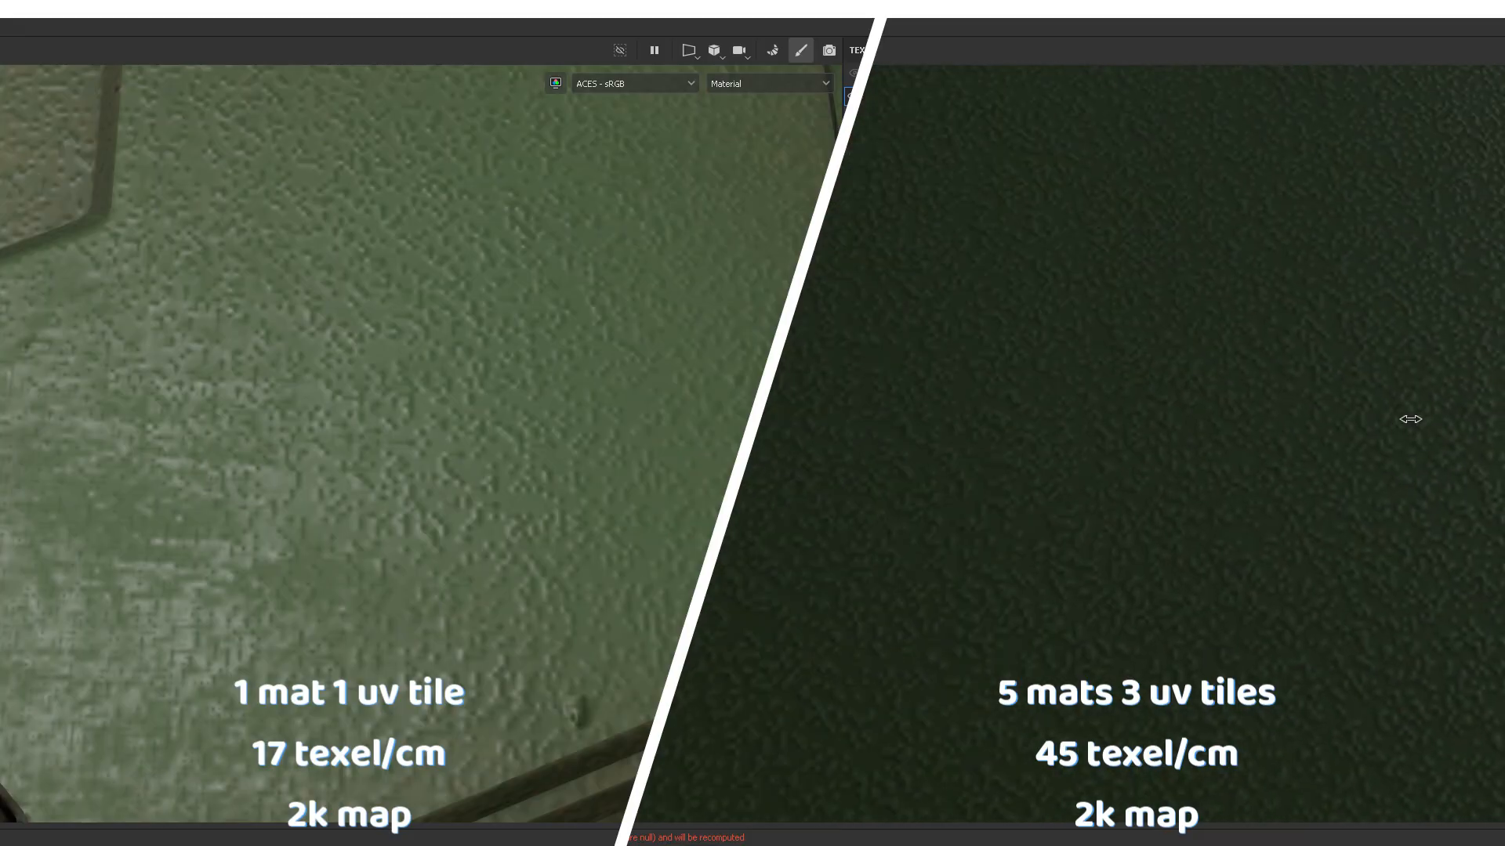
pyautogui.press('Tab')
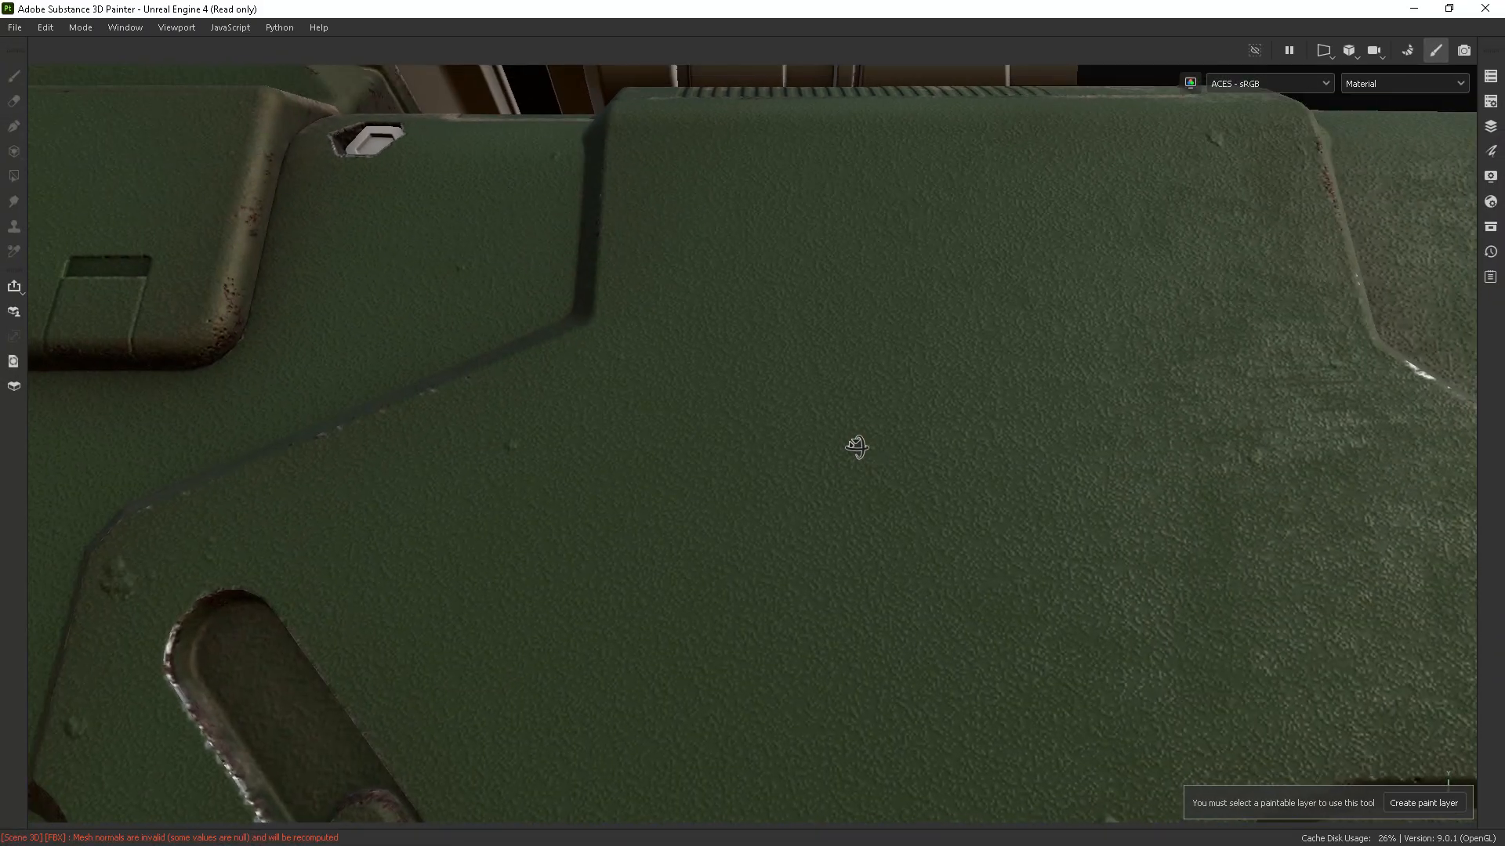
# - Examine the paint grain and edge wear on the rifle's large side panel from several angles and distances
pyautogui.keyDown('alt'); pyautogui.moveTo(856, 447); pyautogui.dragTo(950, 460); pyautogui.keyUp('alt')
pyautogui.keyDown('alt'); pyautogui.moveTo(938, 443); pyautogui.dragTo(1066, 435, button='right'); pyautogui.keyUp('alt')
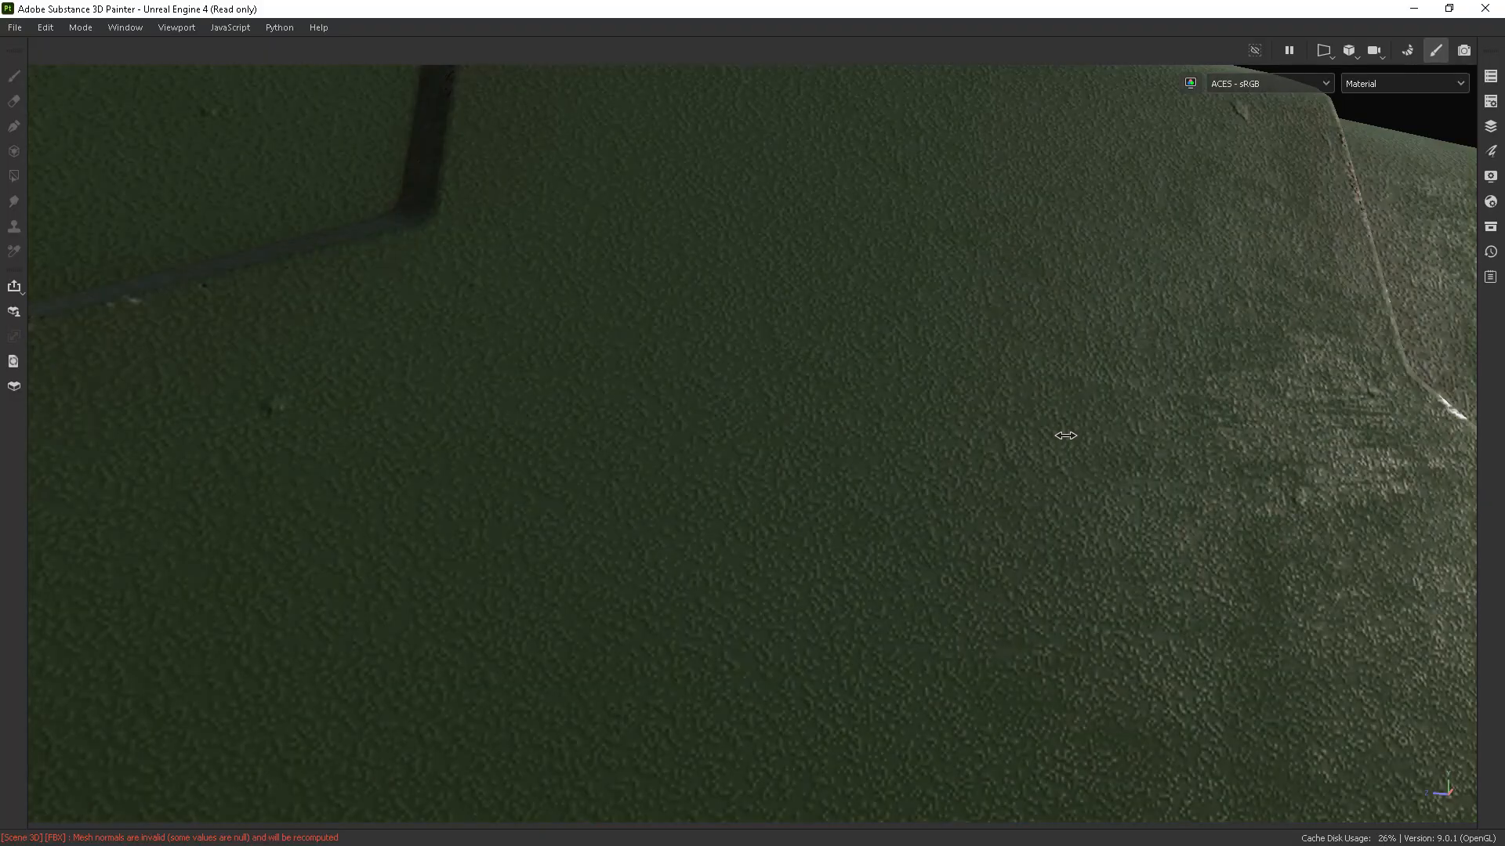
pyautogui.keyDown('alt'); pyautogui.moveTo(908, 384); pyautogui.dragTo(376, 456, button='right'); pyautogui.keyUp('alt')
pyautogui.keyDown('alt'); pyautogui.moveTo(737, 409); pyautogui.dragTo(924, 353, button='right'); pyautogui.keyUp('alt')
pyautogui.keyDown('alt'); pyautogui.moveTo(817, 418); pyautogui.dragTo(772, 437); pyautogui.keyUp('alt')
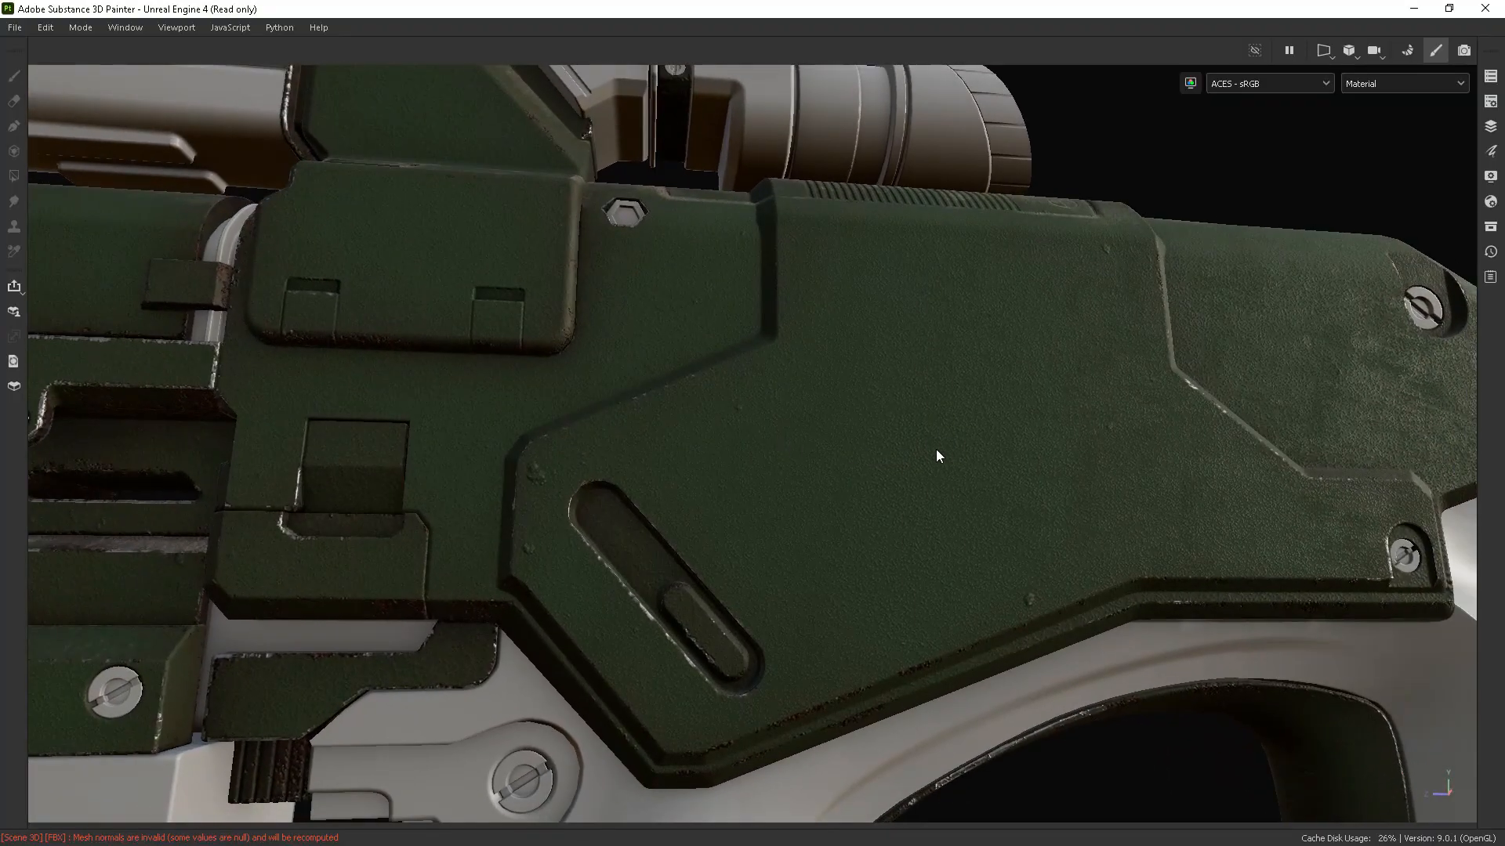
pyautogui.keyDown('alt'); pyautogui.moveTo(1064, 430); pyautogui.dragTo(1141, 411); pyautogui.keyUp('alt')
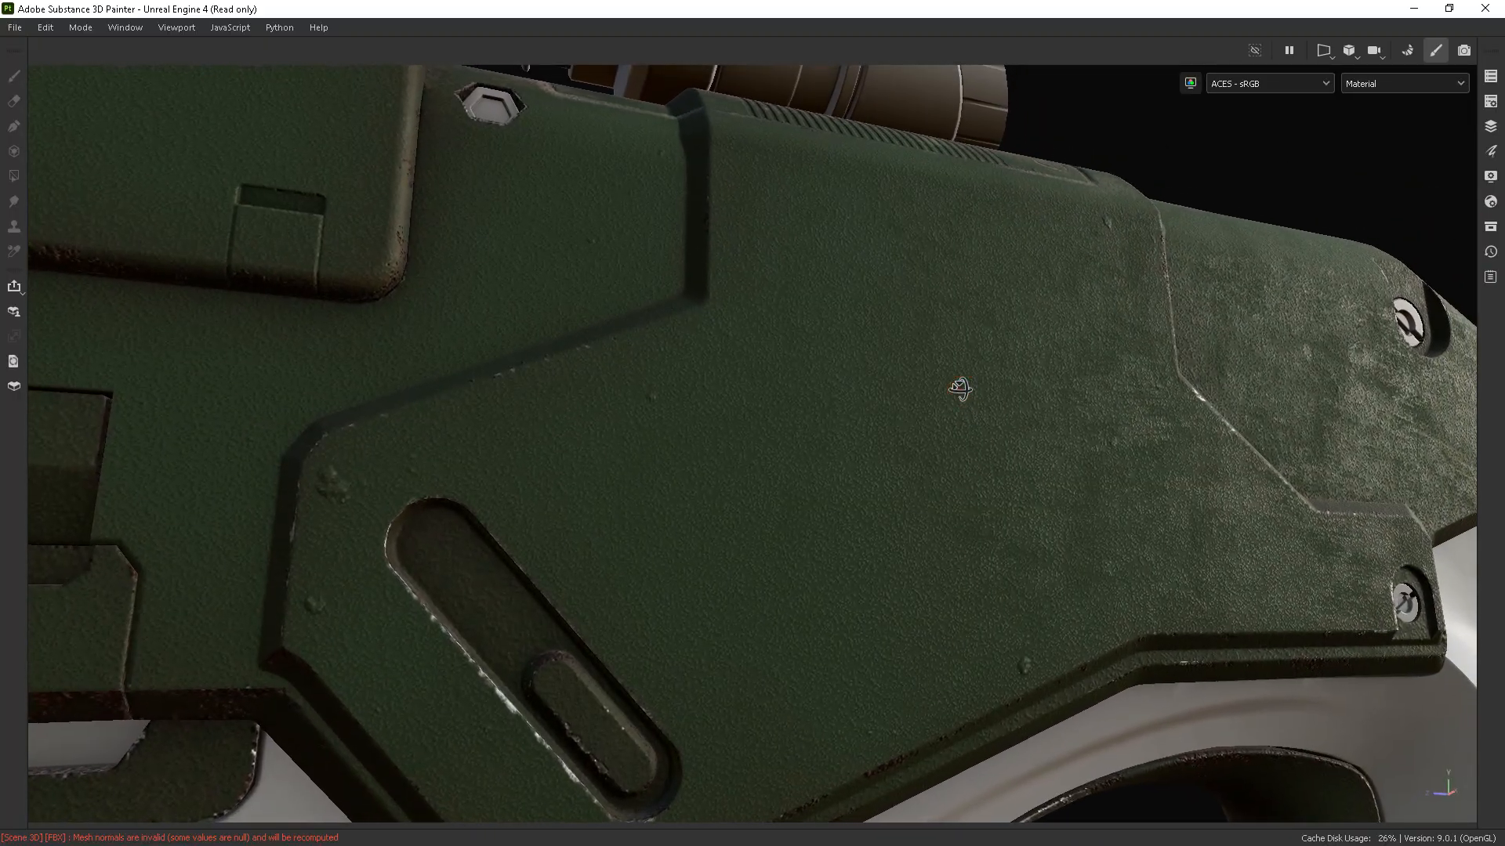
pyautogui.keyDown('alt'); pyautogui.moveTo(961, 391); pyautogui.dragTo(916, 436); pyautogui.keyUp('alt')
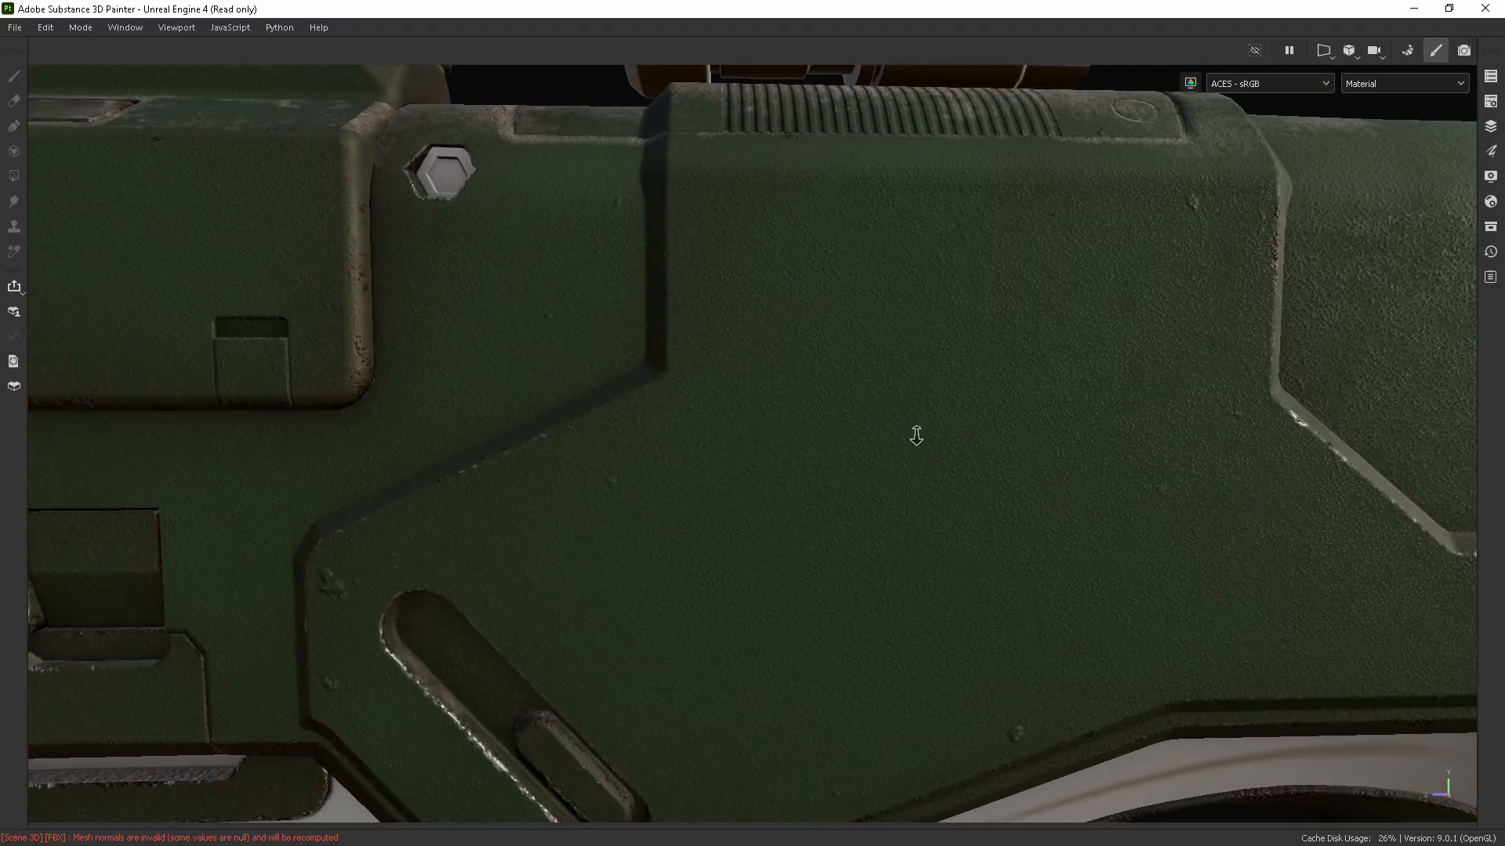
pyautogui.keyDown('alt'); pyautogui.moveTo(916, 435); pyautogui.dragTo(863, 460, button='right'); pyautogui.keyUp('alt')
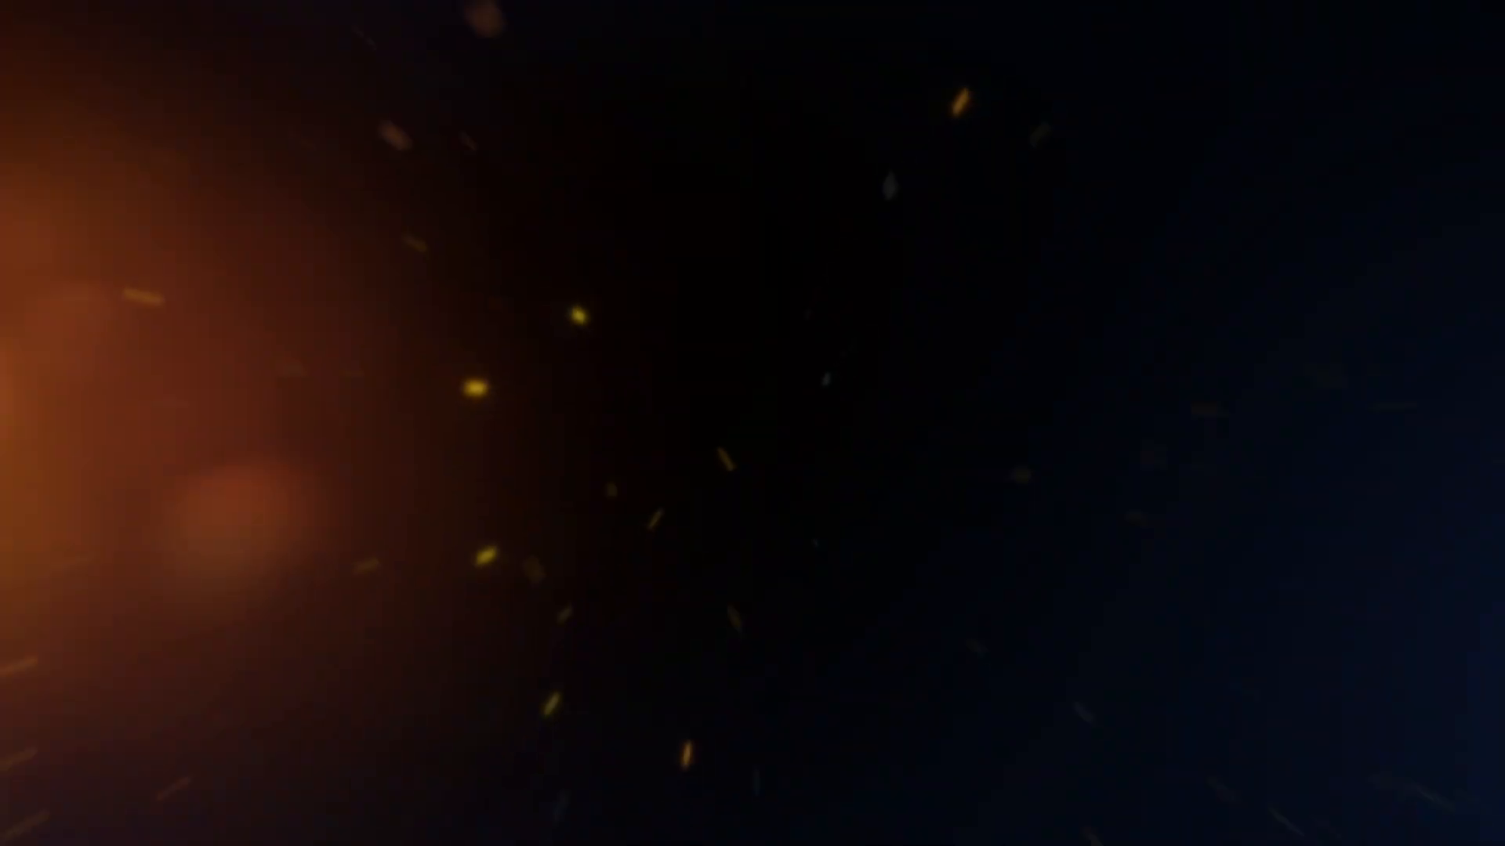